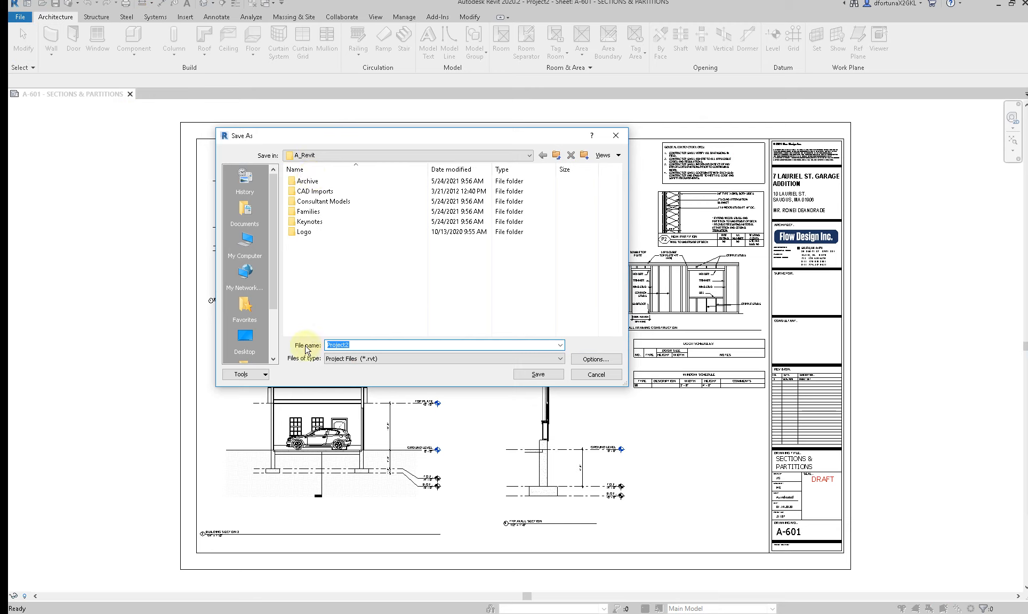
pyautogui.hotkey('ctrl', 'v')
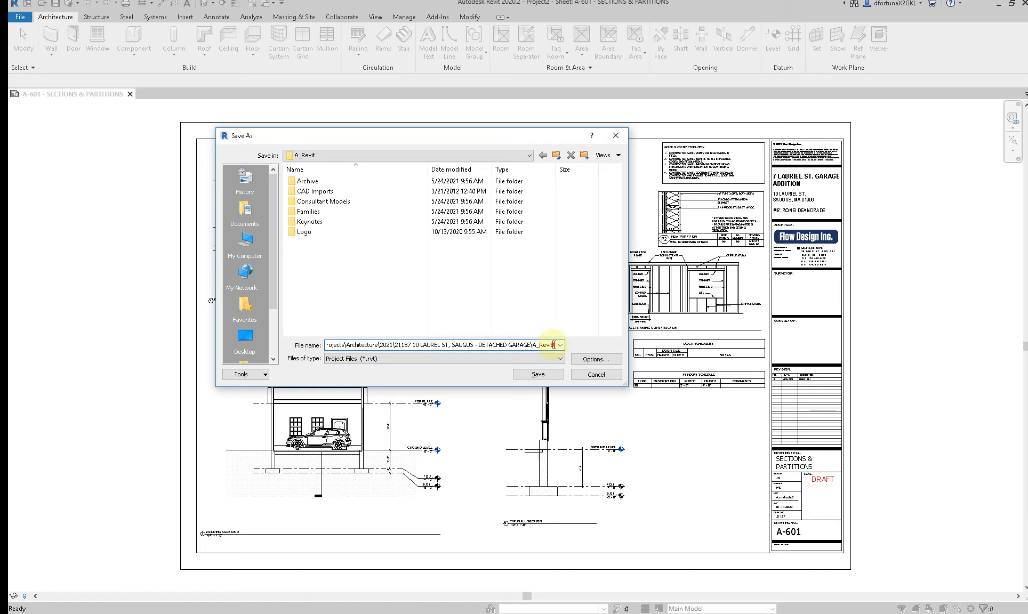
pyautogui.moveTo(553, 345); pyautogui.dragTo(241, 335)
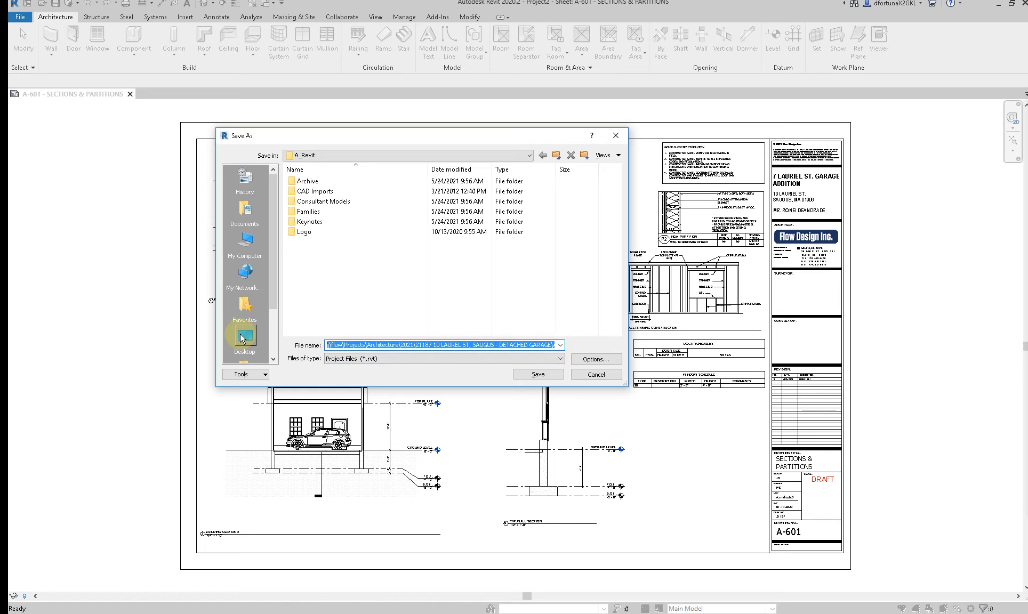
pyautogui.press('Delete')
# Step: Copy the name of the 6-15-2021 Revit file from the A_Revit folder in File Explorer into the Save As file name
pyautogui.moveTo(1027, 89); pyautogui.dragTo(766, 65)
pyautogui.click(757, 191)
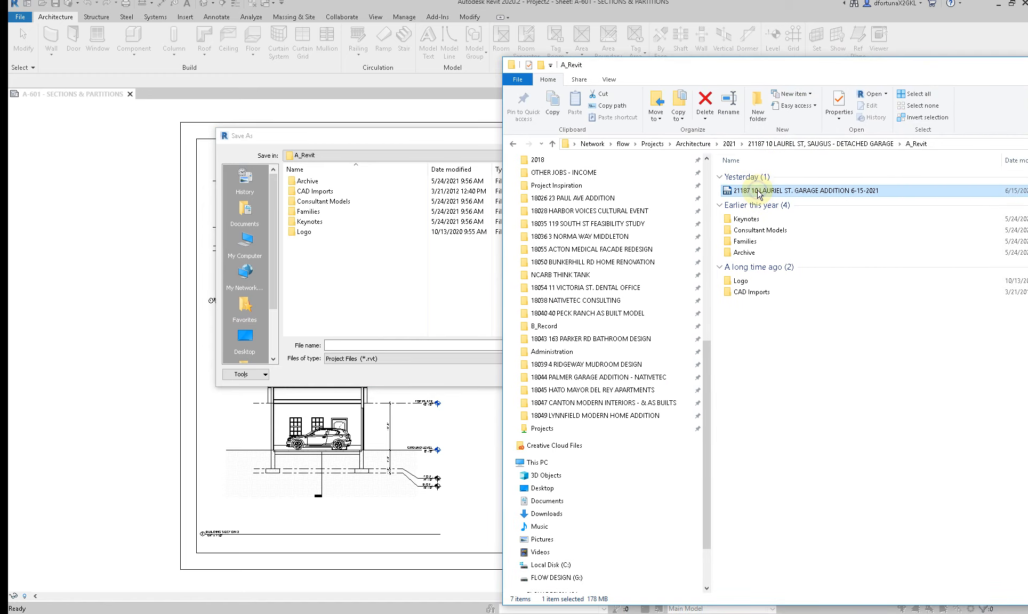
pyautogui.rightClick(757, 190)
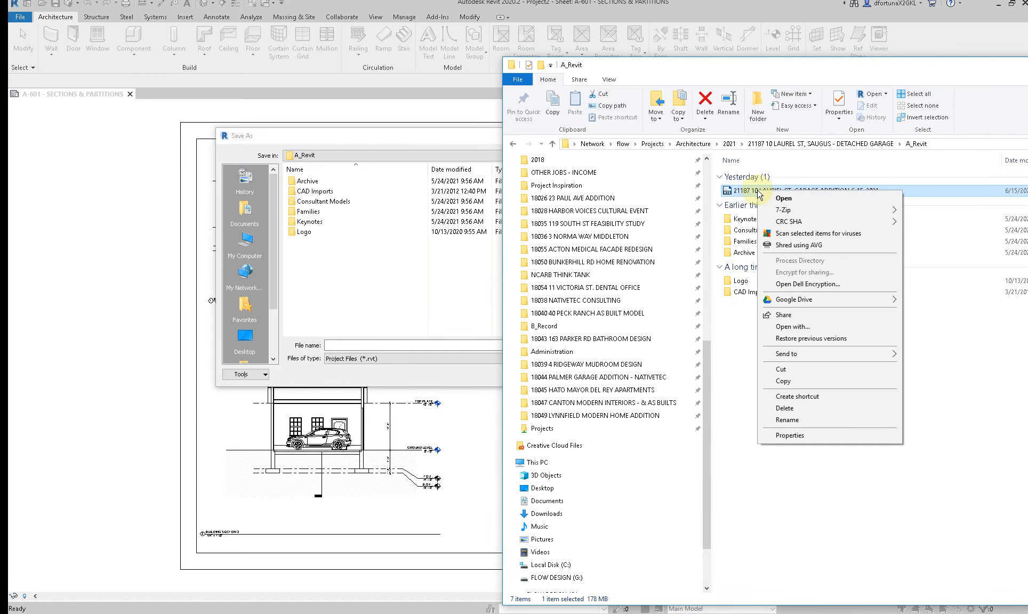
pyautogui.click(787, 420)
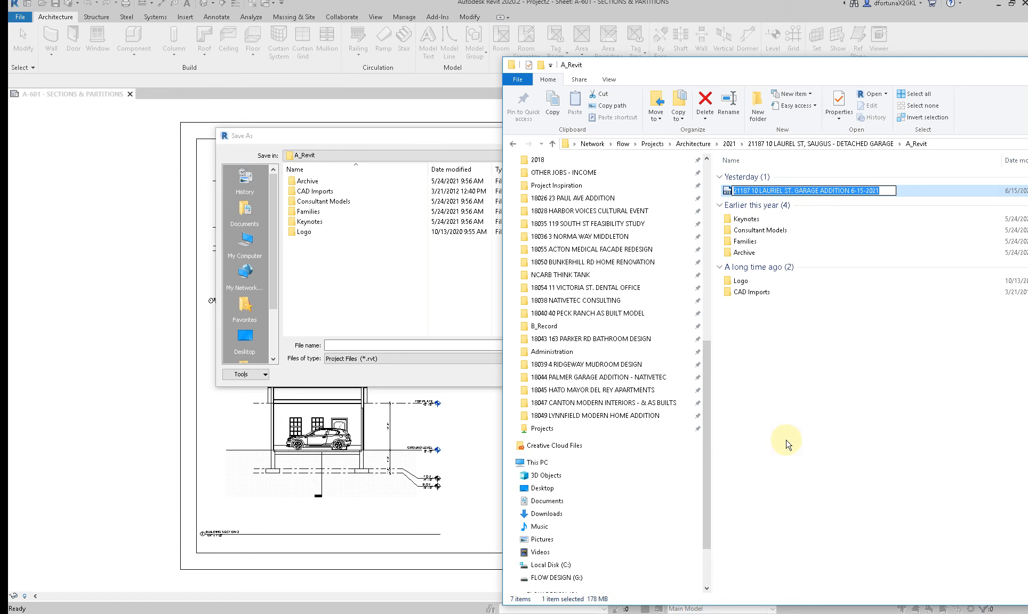
pyautogui.hotkey('ctrl', 'c')
pyautogui.click(355, 345)
pyautogui.hotkey('ctrl', 'v')
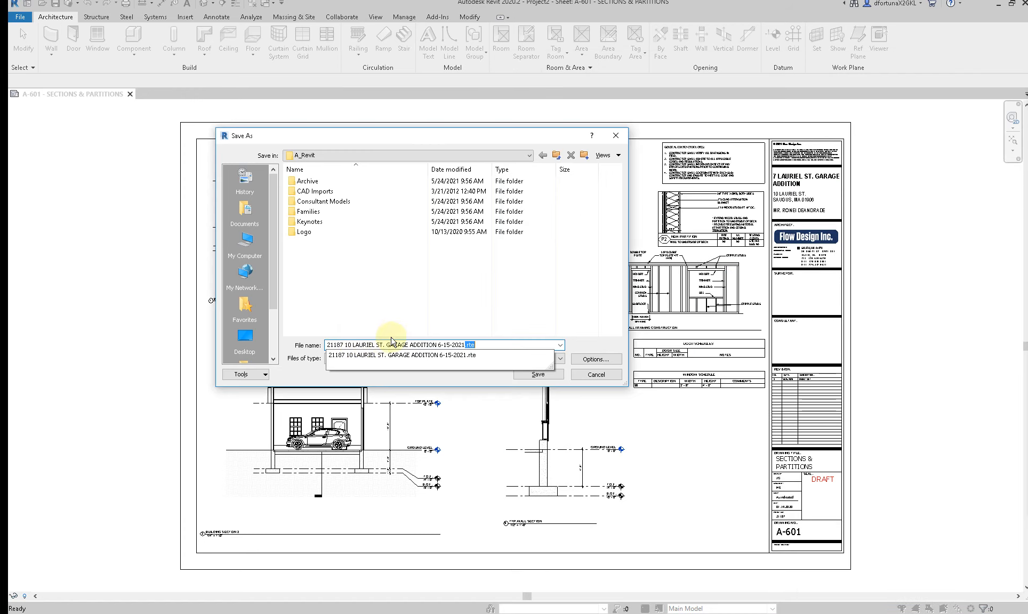
# Step: Replace the date and extension at the end of the file name with 06-16-2021, accept the file save options and save the project
pyautogui.moveTo(487, 345); pyautogui.dragTo(446, 346)
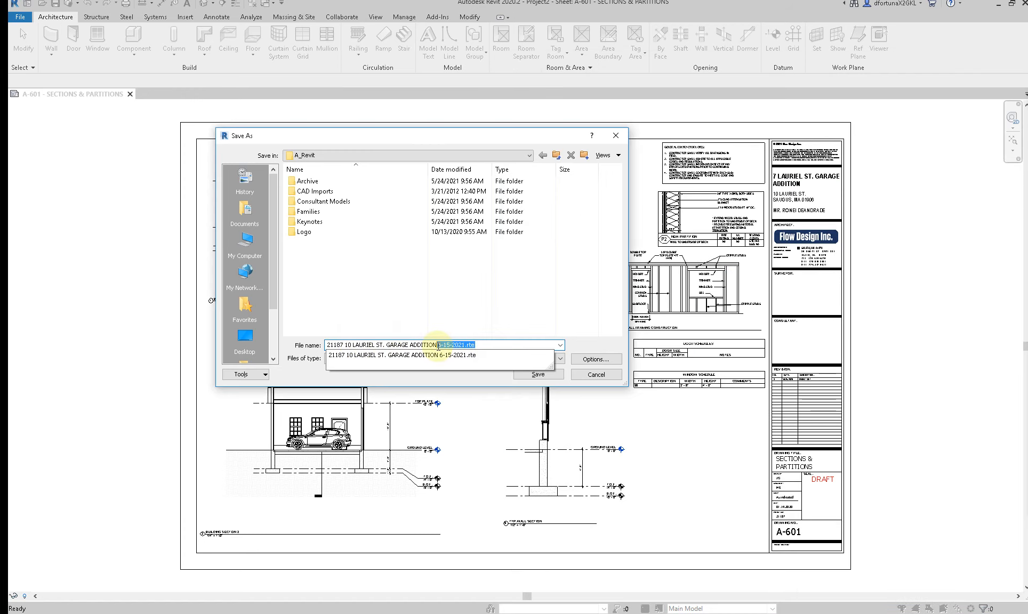
pyautogui.write('06-16-2021')
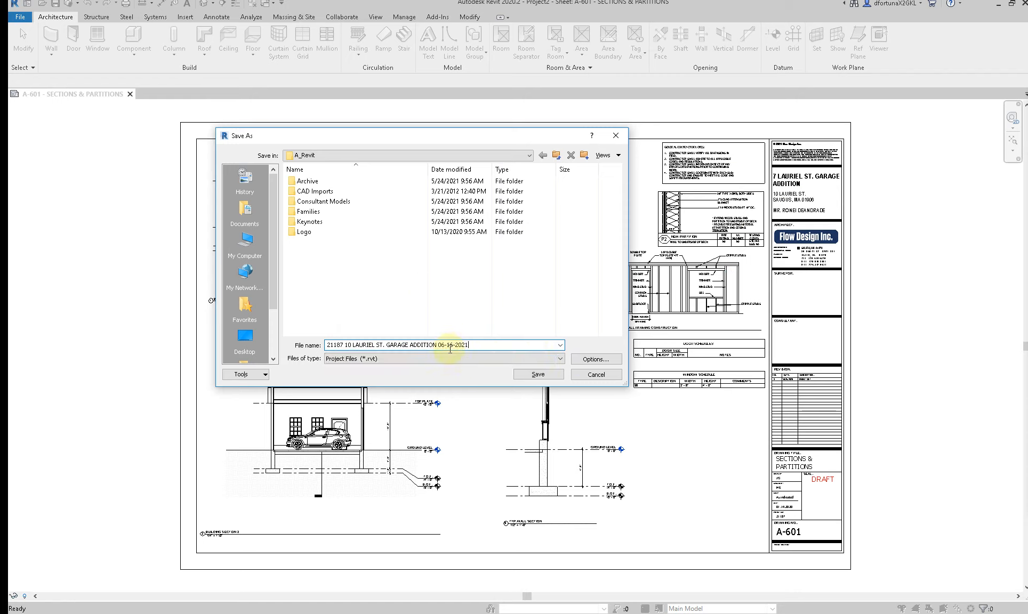
pyautogui.click(593, 360)
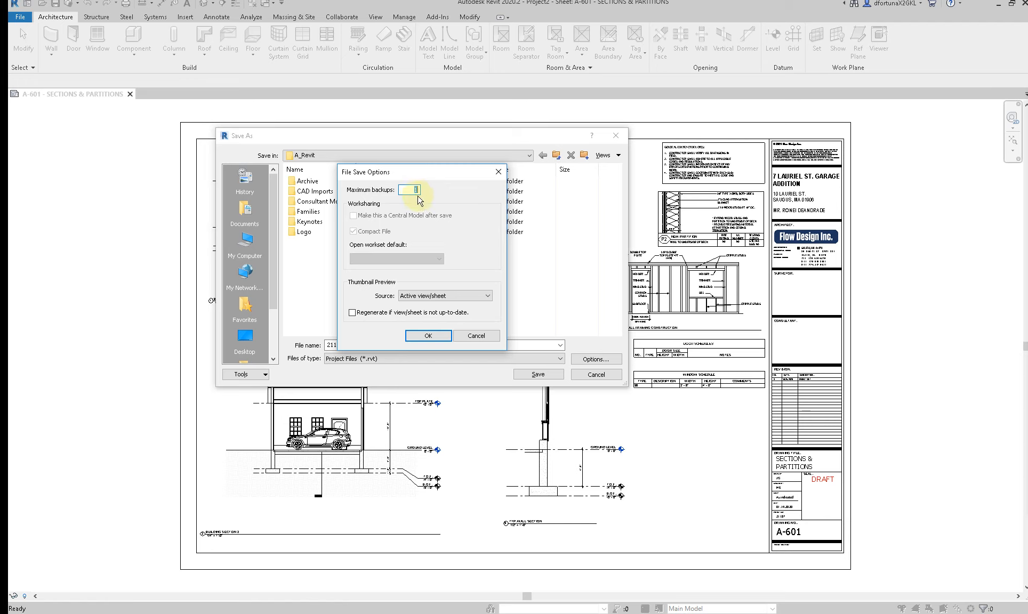
pyautogui.click(440, 337)
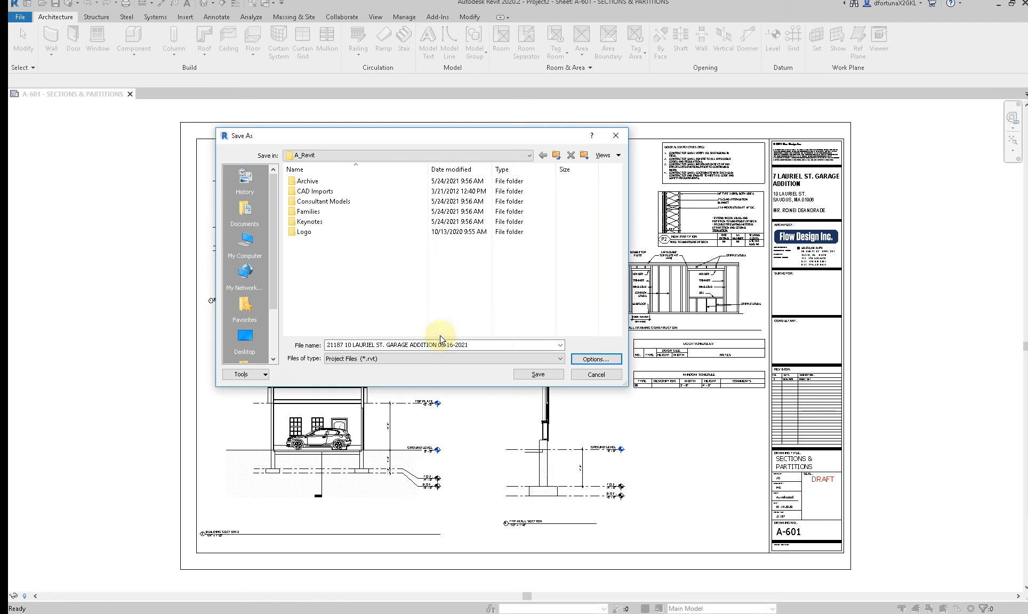
pyautogui.click(555, 376)
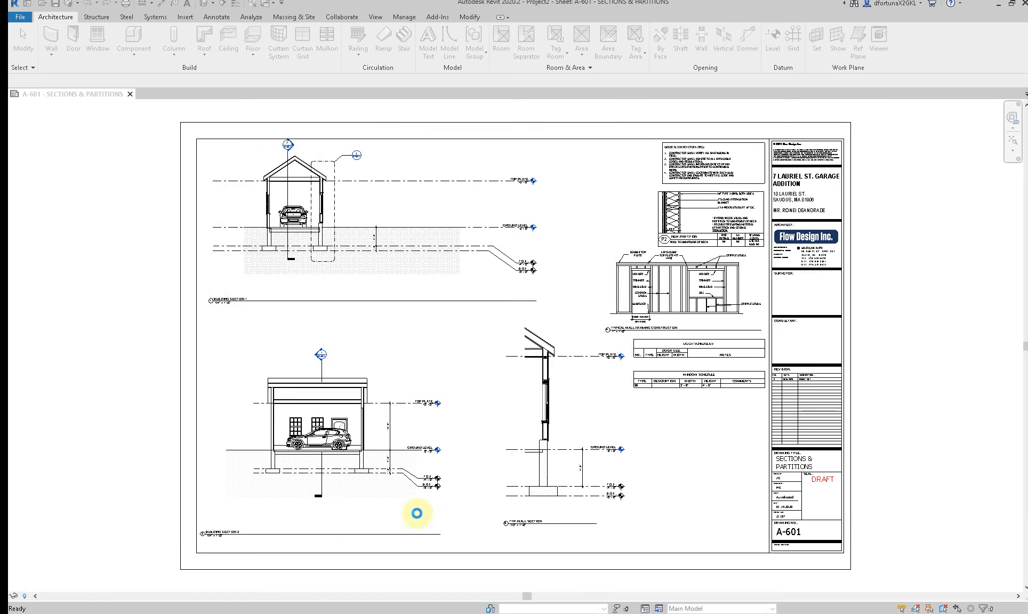
# Step: Switch to File Explorer, view the contents of the project's Archive folder and close the window
pyautogui.click(294, 613)
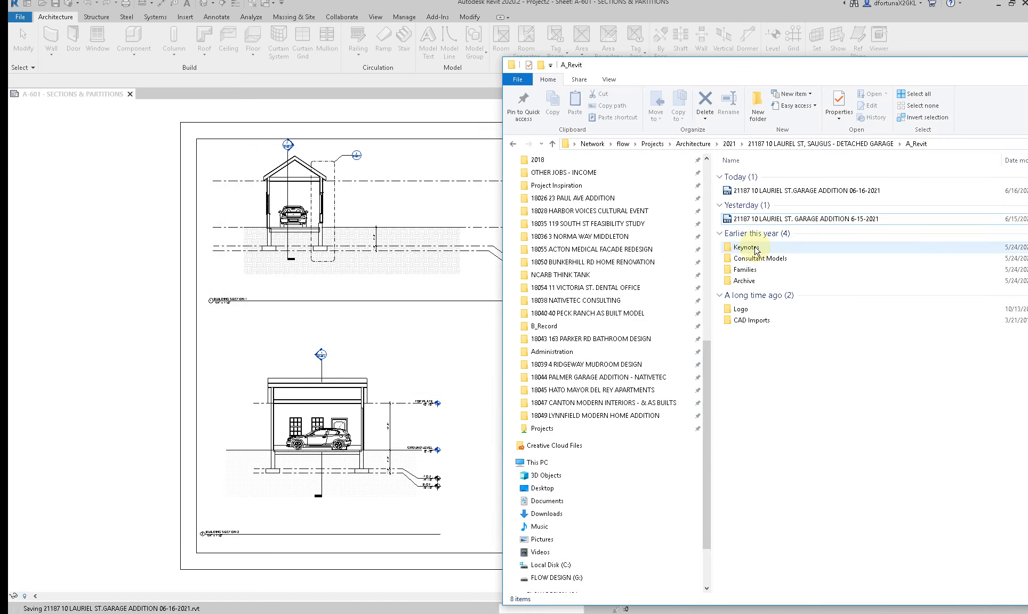
pyautogui.doubleClick(744, 282)
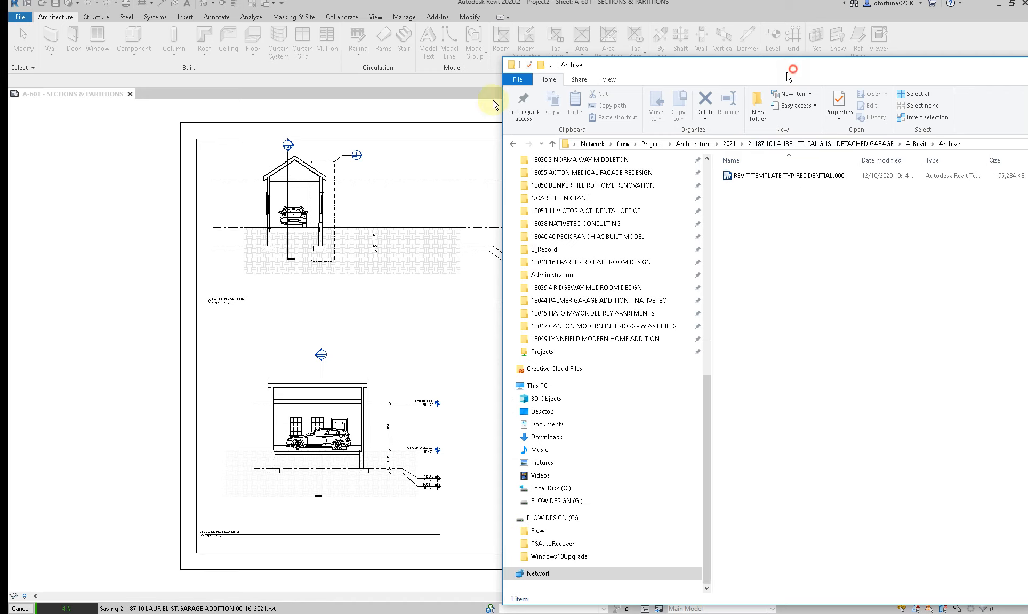
pyautogui.moveTo(791, 66); pyautogui.dragTo(281, 87)
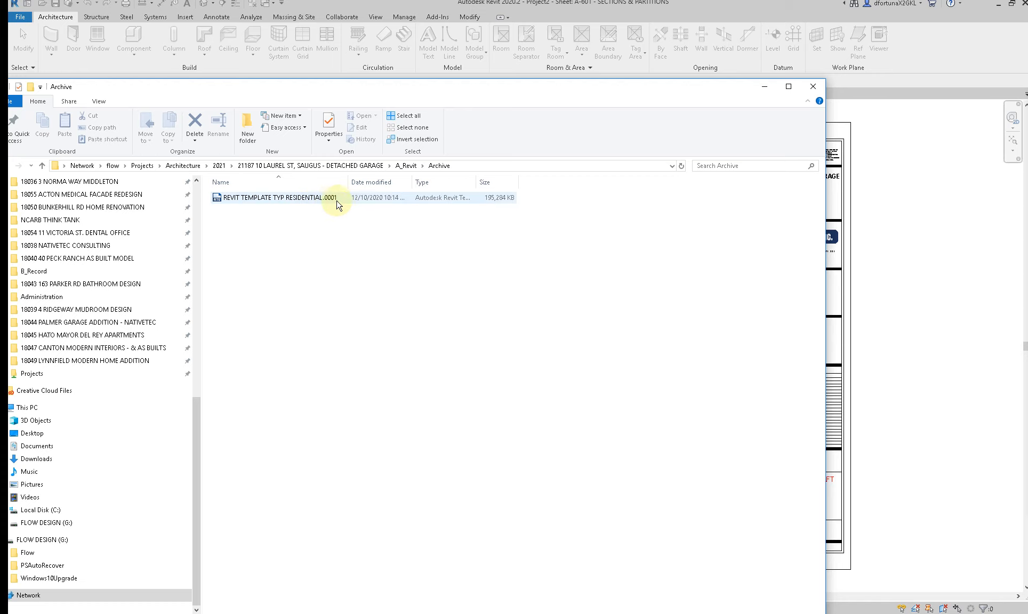
pyautogui.click(807, 92)
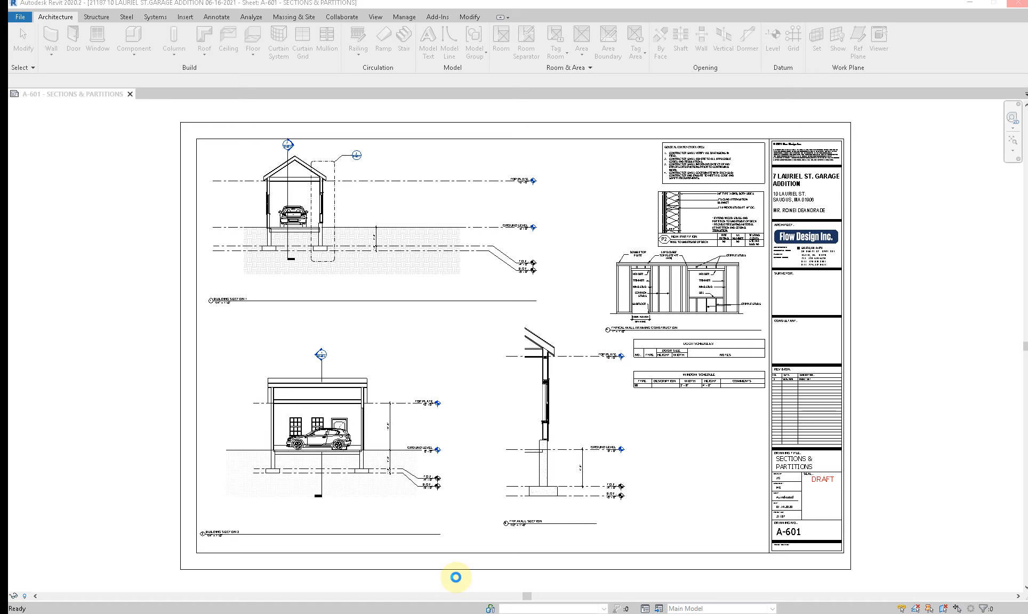
# Step: Bring the floating Project Browser and Properties palettes into view over the A-601 sheet
pyautogui.click(277, 351)
pyautogui.click(544, 393)
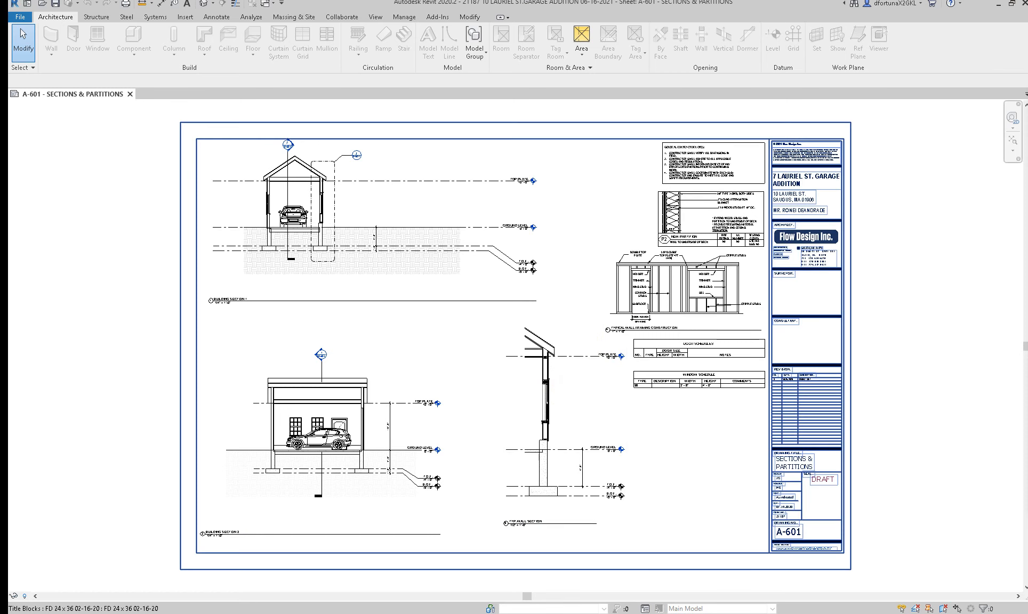
pyautogui.moveTo(904, 110); pyautogui.dragTo(835, 110)
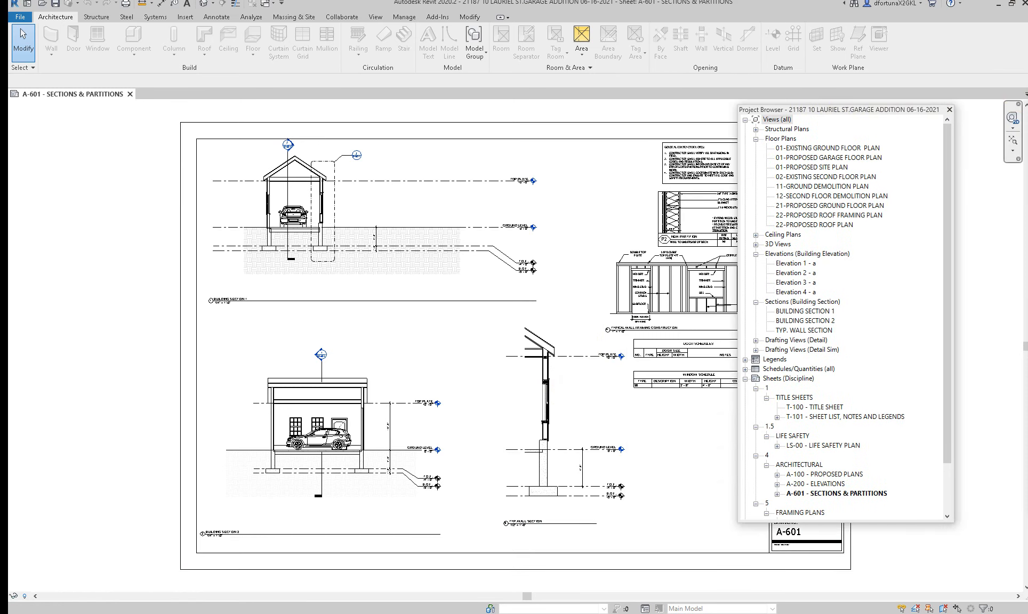
pyautogui.moveTo(1026, 125); pyautogui.dragTo(567, 119)
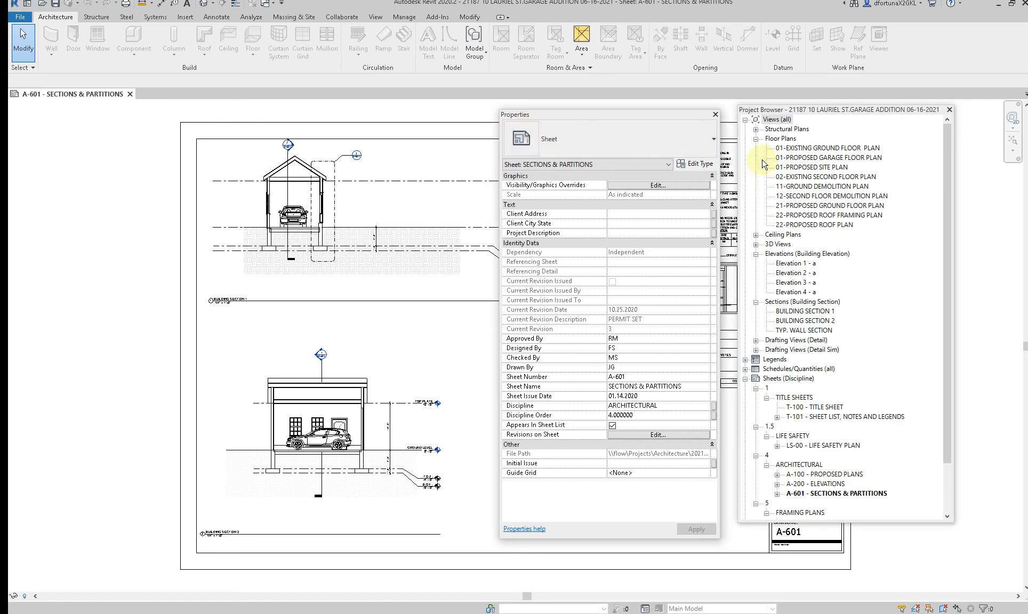
# Step: Collapse the Floor Plans, Elevations and Sections groups in the Project Browser
pyautogui.click(756, 138)
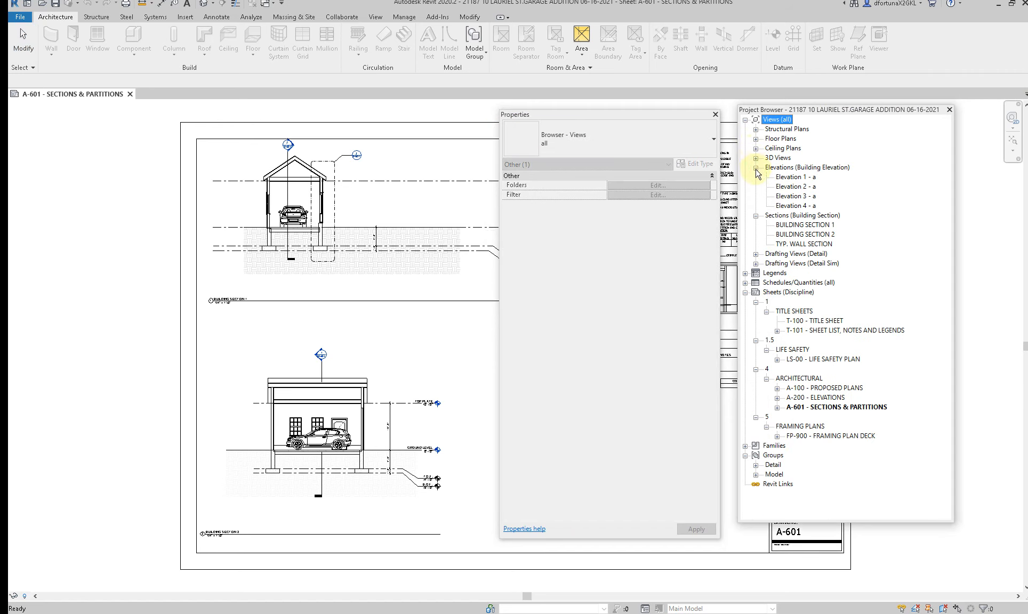
pyautogui.click(755, 167)
pyautogui.click(756, 179)
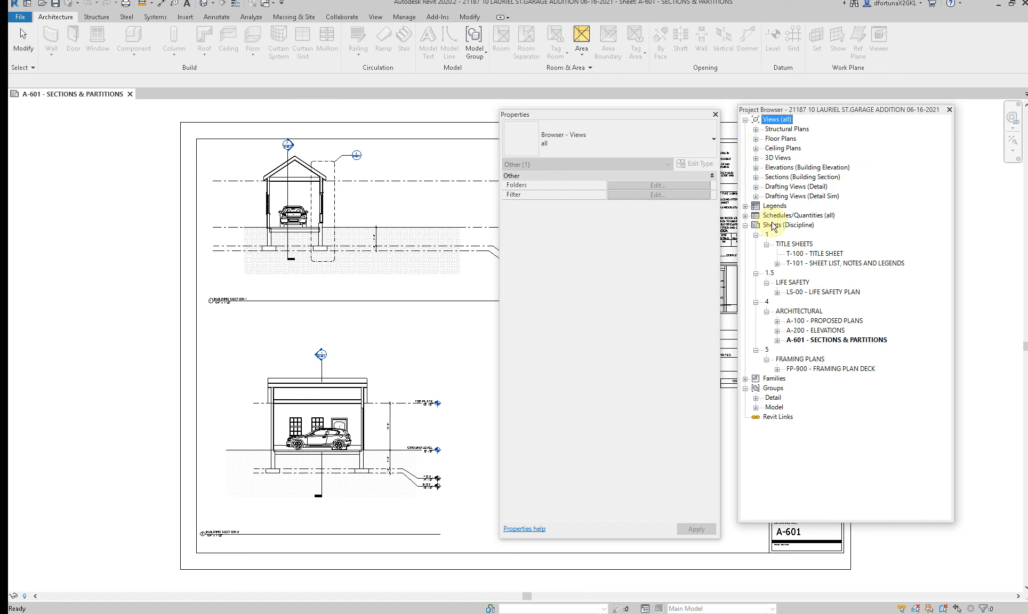
# Step: Open sheet T-100 - TITLE SHEET and combine the Properties palette with the Project Browser in one window, with the browser in front
pyautogui.doubleClick(818, 254)
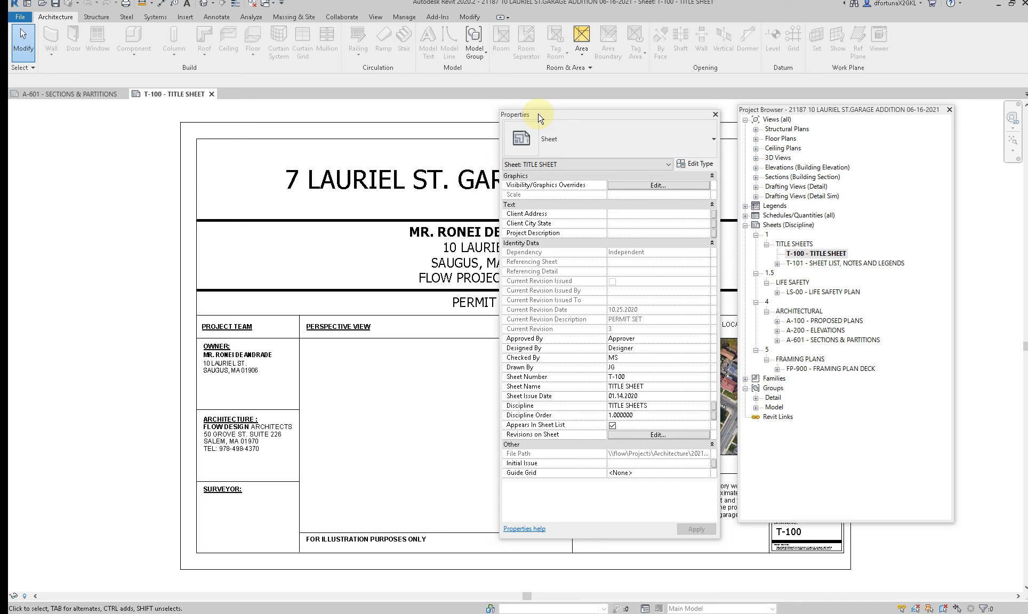
pyautogui.moveTo(558, 119); pyautogui.dragTo(862, 112)
pyautogui.click(803, 517)
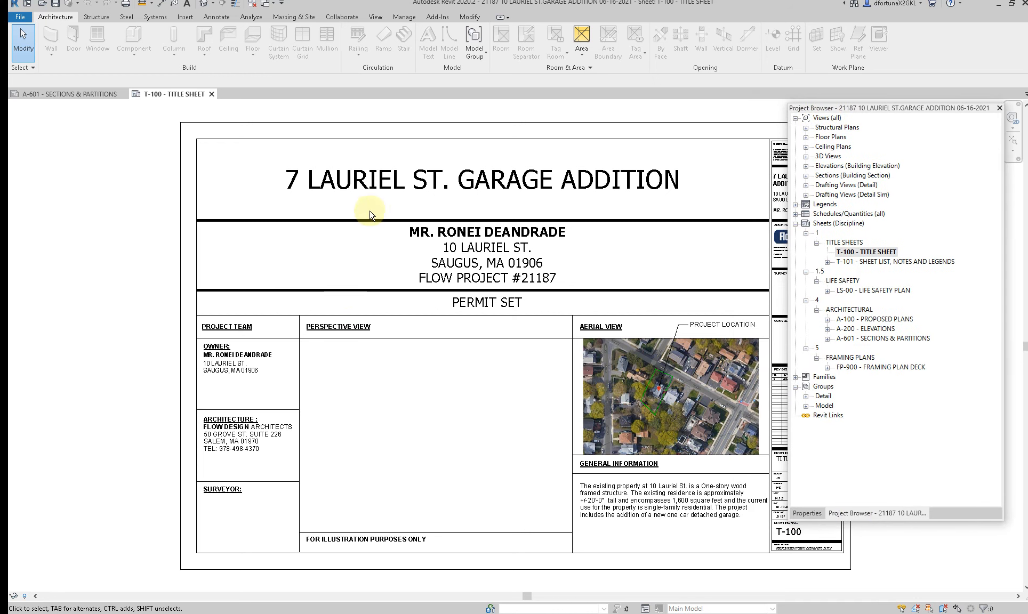
# Step: Correct the street number and the street name's spelling in the project name on the title sheet
pyautogui.click(355, 178)
pyautogui.click(342, 179)
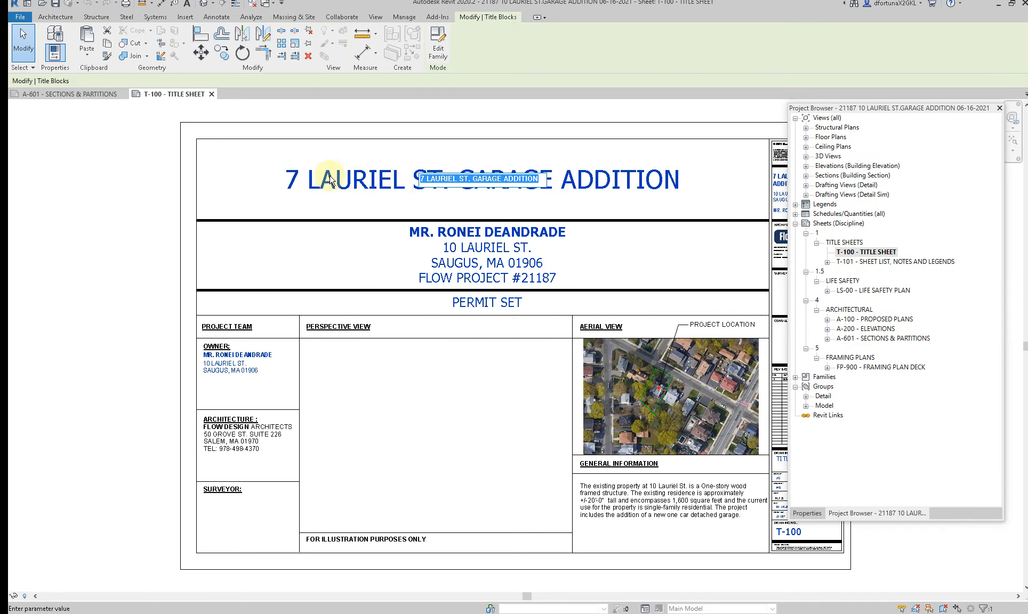
pyautogui.moveTo(425, 180); pyautogui.dragTo(406, 180)
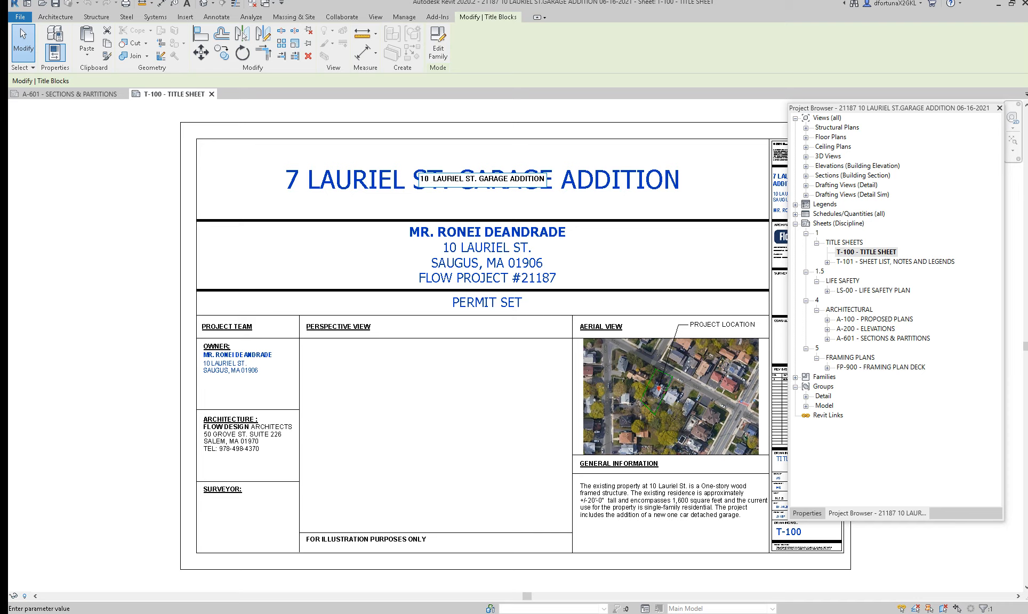
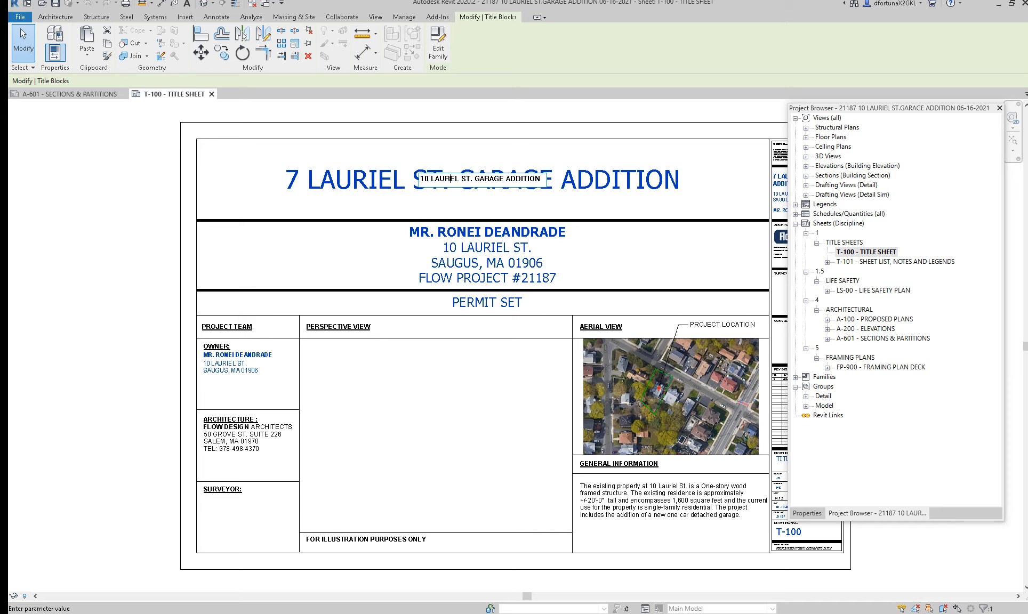
pyautogui.click(359, 257)
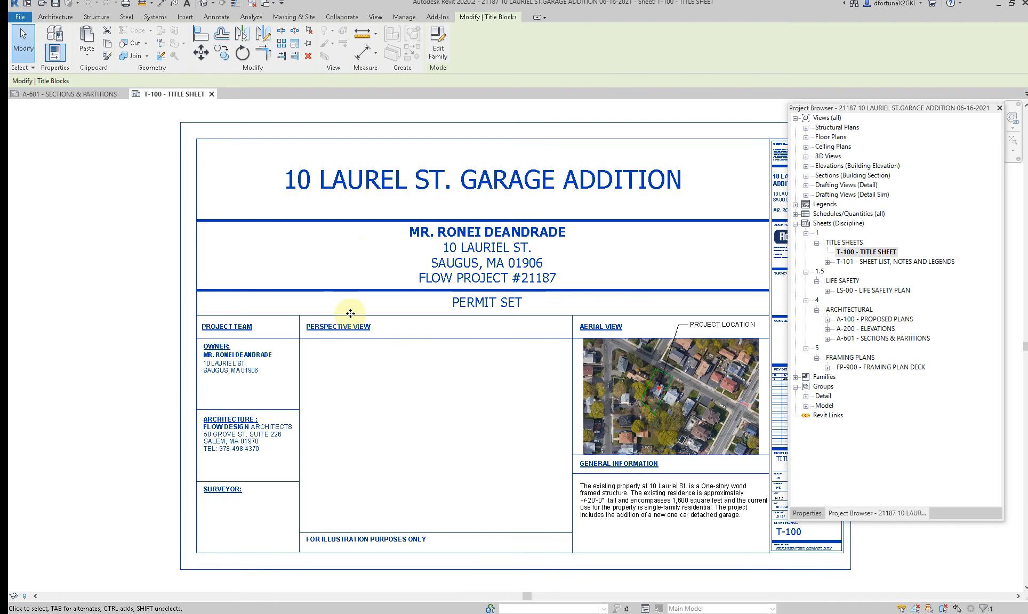
# Step: Open the title sheet's FD 24 x 36 02-16-20 title block family for editing
pyautogui.moveTo(459, 358); pyautogui.dragTo(379, 351, button='middle')
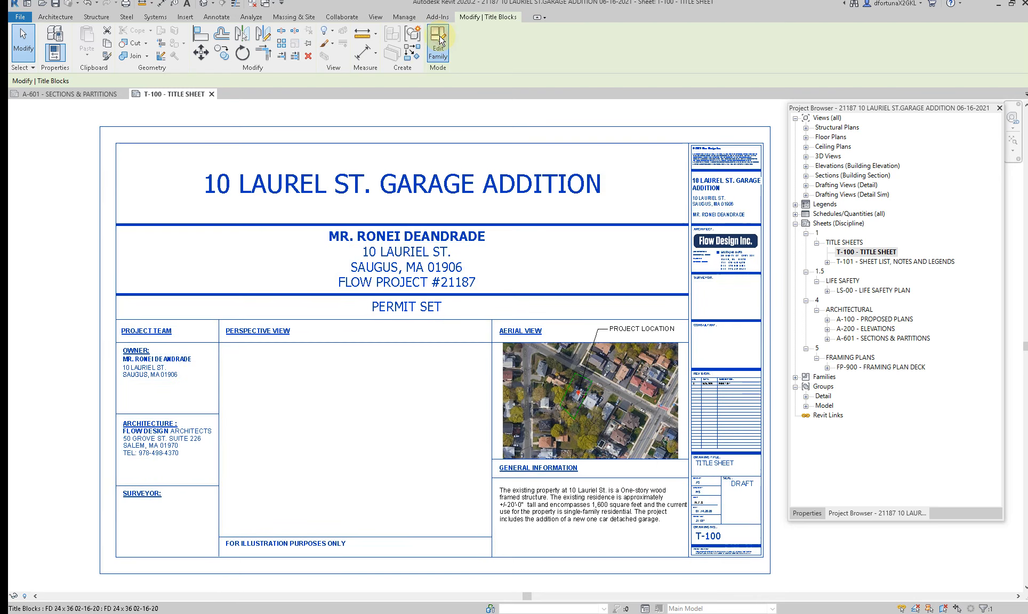
pyautogui.click(438, 43)
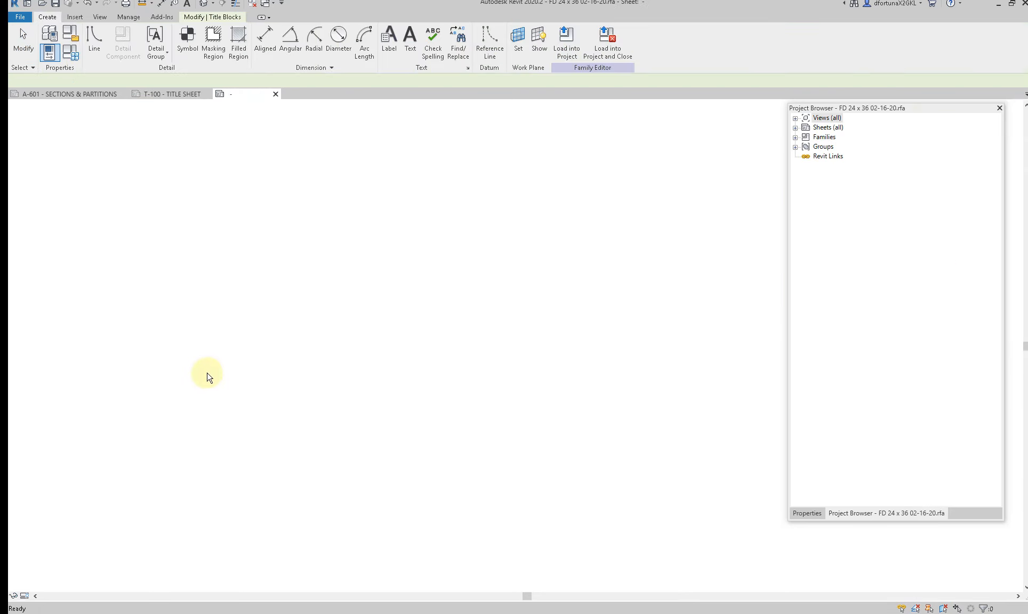
pyautogui.scroll(4, 256, 467)
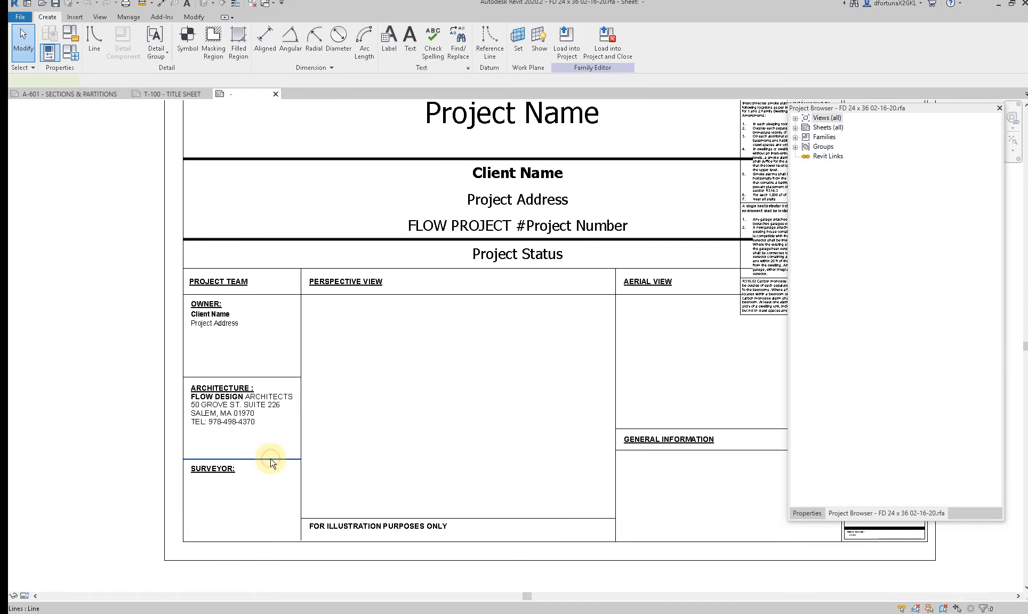
# Step: Copy the horizontal line above the SURVEYOR heading about 1" upward in the project team column
pyautogui.click(270, 459)
pyautogui.press('c')
pyautogui.press('o')
pyautogui.click(270, 459)
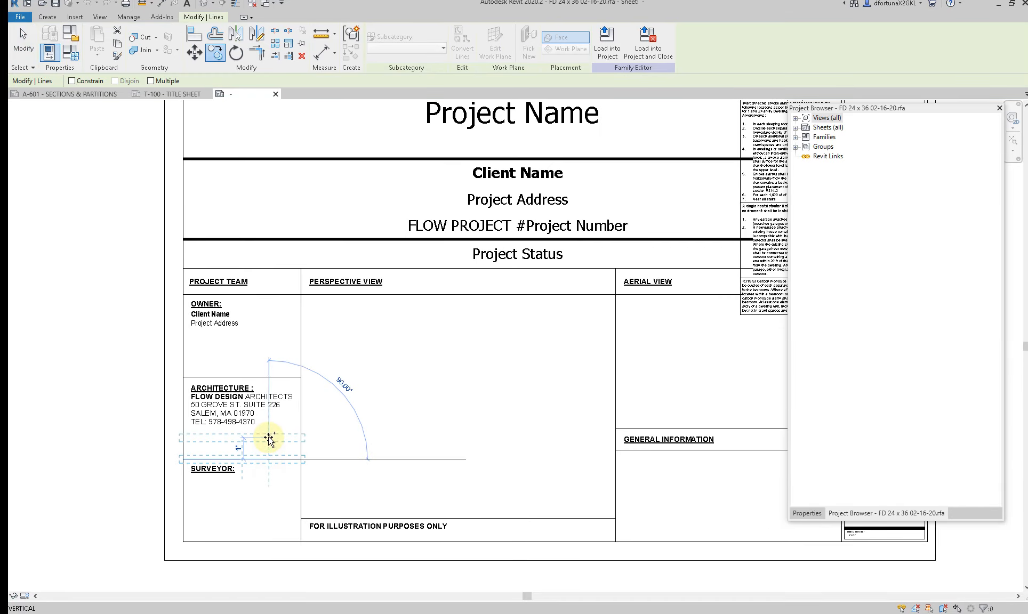
pyautogui.click(268, 437)
# Step: Place an aligned dimension string across the five horizontal lines of the project team column and set their spacing equal
pyautogui.press('d')
pyautogui.press('i')
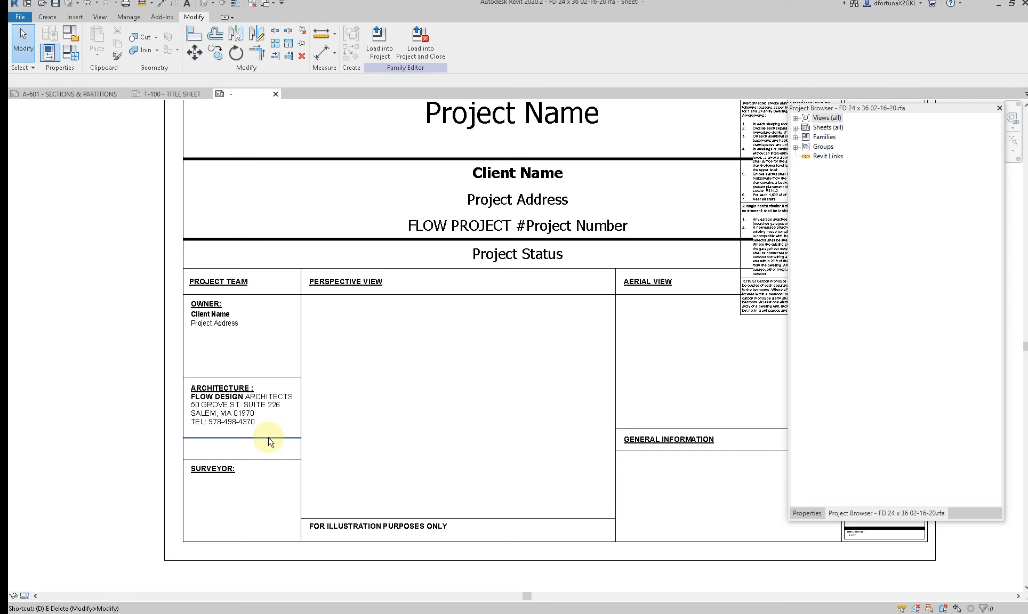
pyautogui.click(279, 296)
pyautogui.click(267, 377)
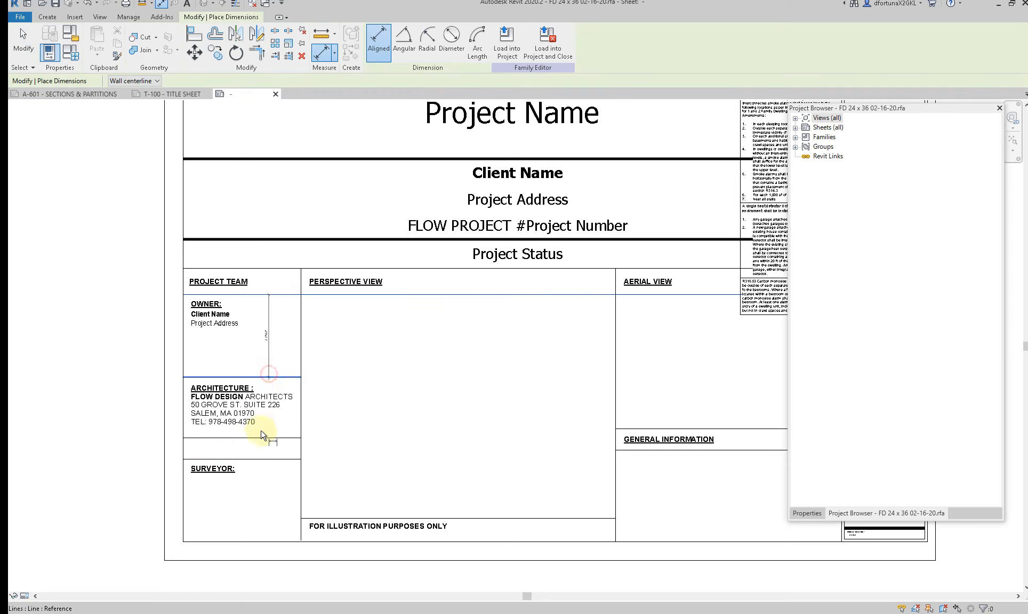
pyautogui.click(262, 438)
pyautogui.click(264, 459)
pyautogui.click(256, 541)
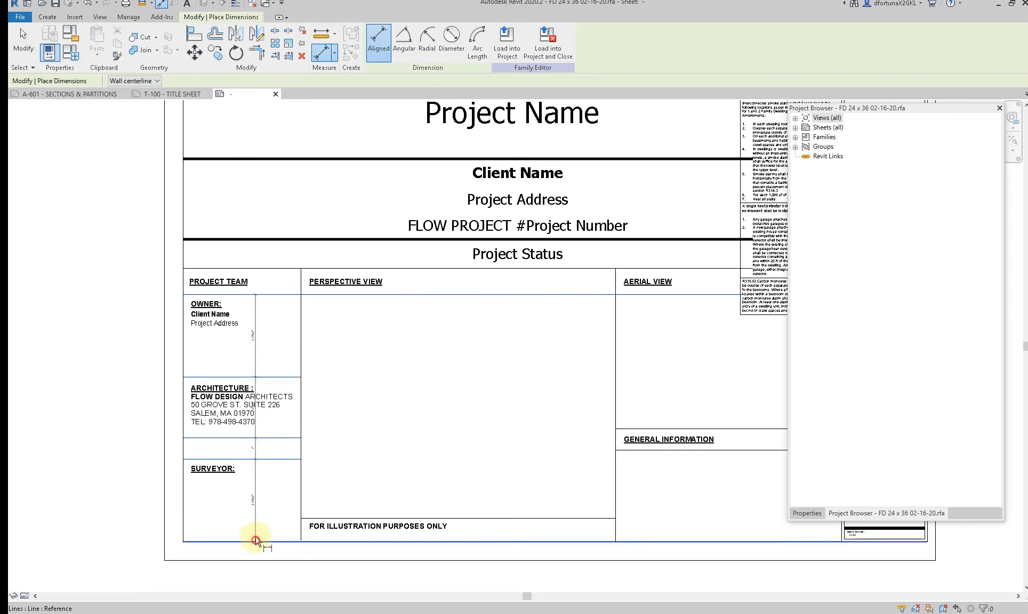
pyautogui.click(256, 511)
pyautogui.click(246, 419)
pyautogui.press('Escape')
pyautogui.press('Escape')
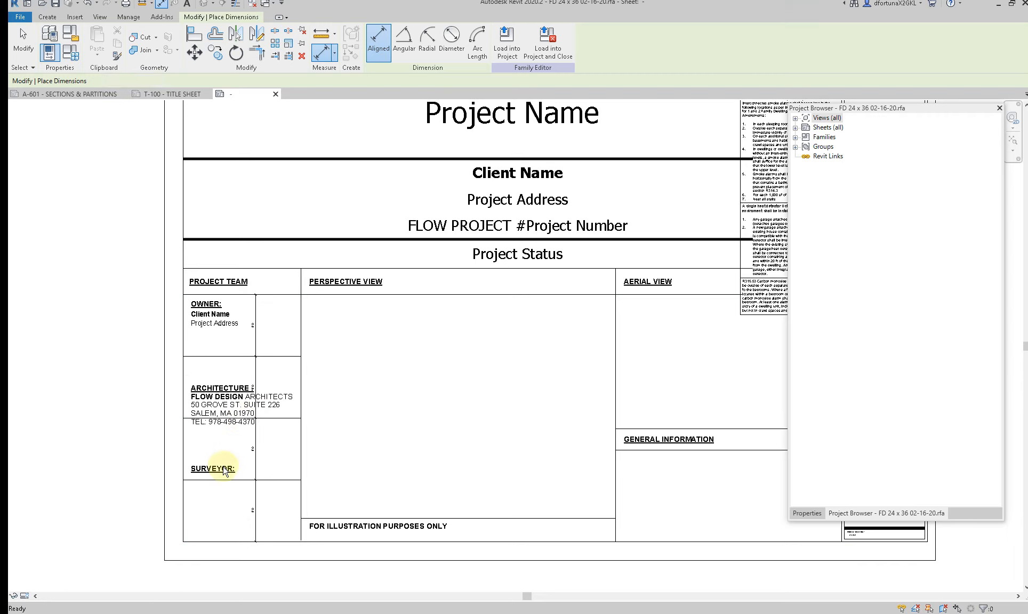
# Step: Move the SURVEYOR note down into the project team column's fourth cell and the ARCHITECTURE note up into the second cell
pyautogui.click(198, 472)
pyautogui.keyDown('ctrl'); pyautogui.moveTo(193, 463); pyautogui.dragTo(192, 482); pyautogui.keyUp('ctrl')
pyautogui.click(193, 389)
pyautogui.moveTo(191, 379); pyautogui.dragTo(192, 357)
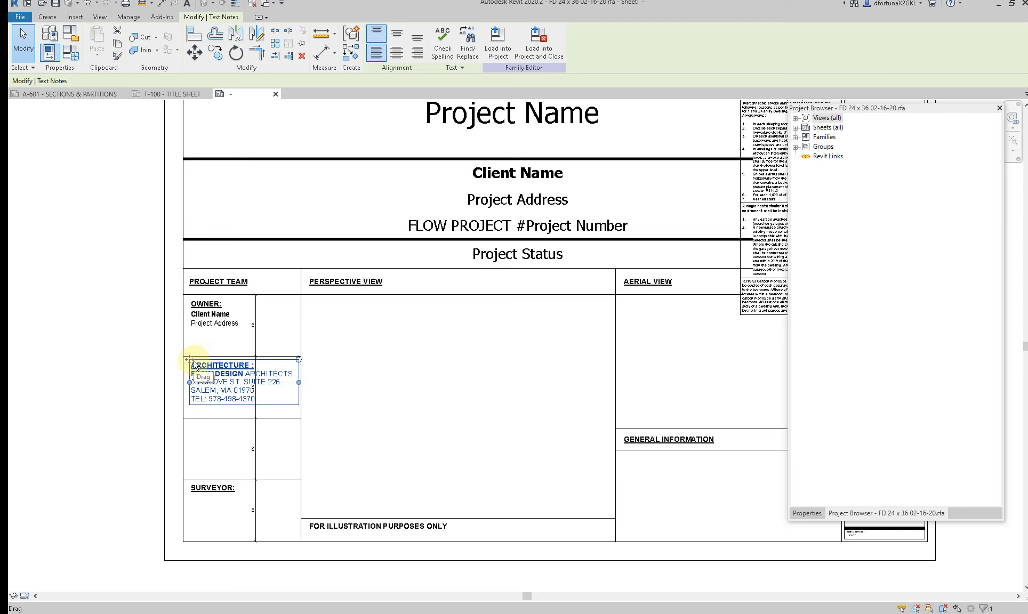
# Step: Copy the ARCHITECTURE note from the second cell straight down into the third cell, using the row lines as reference
pyautogui.press('c')
pyautogui.press('c')
pyautogui.click(184, 356)
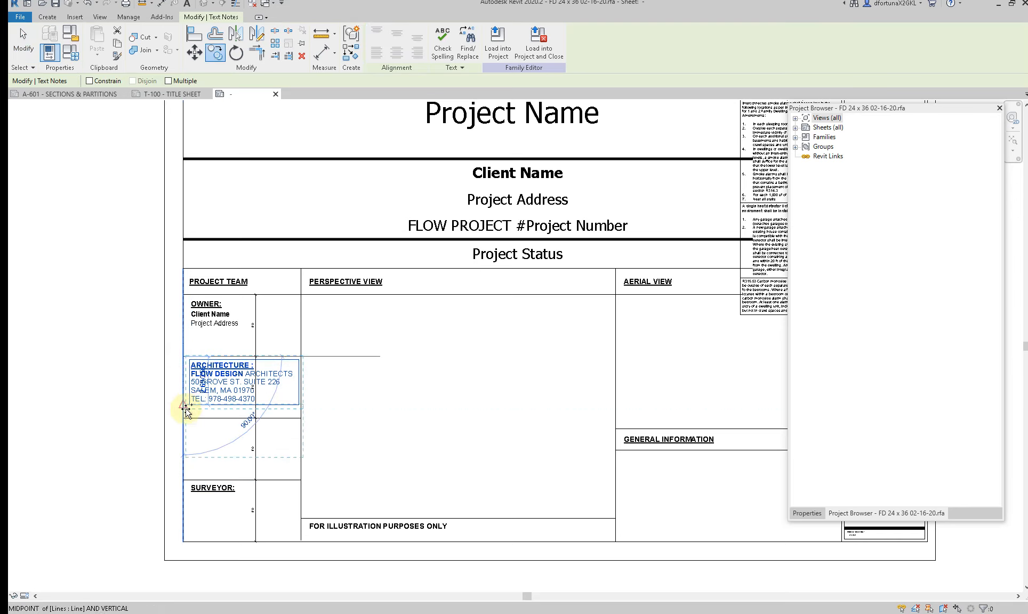
pyautogui.click(184, 418)
pyautogui.press('Escape')
pyautogui.scroll(3, 218, 436)
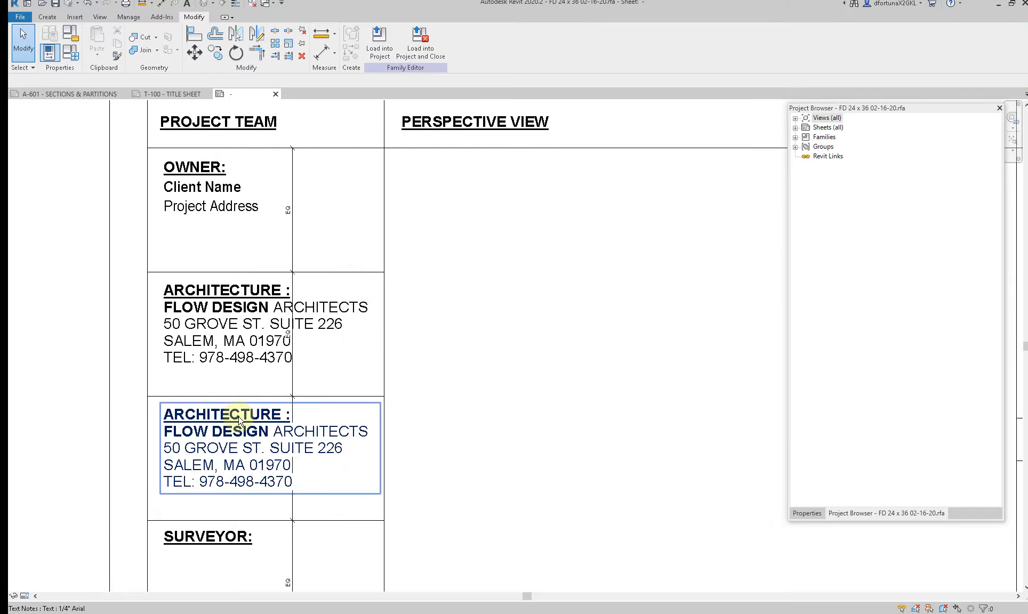
pyautogui.click(256, 405)
pyautogui.click(270, 409)
pyautogui.moveTo(290, 413); pyautogui.dragTo(144, 412)
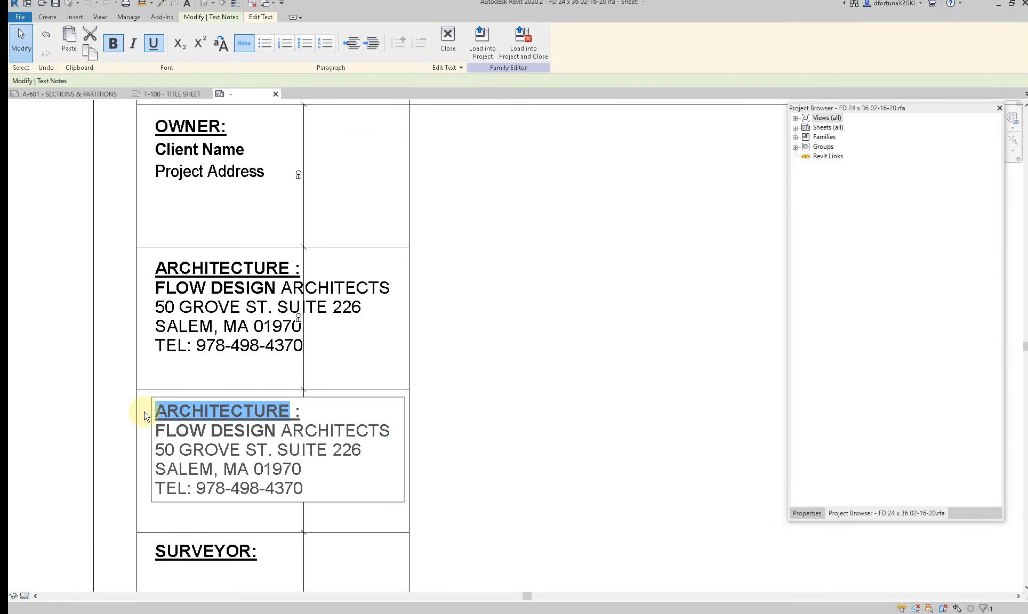
pyautogui.press('Delete')
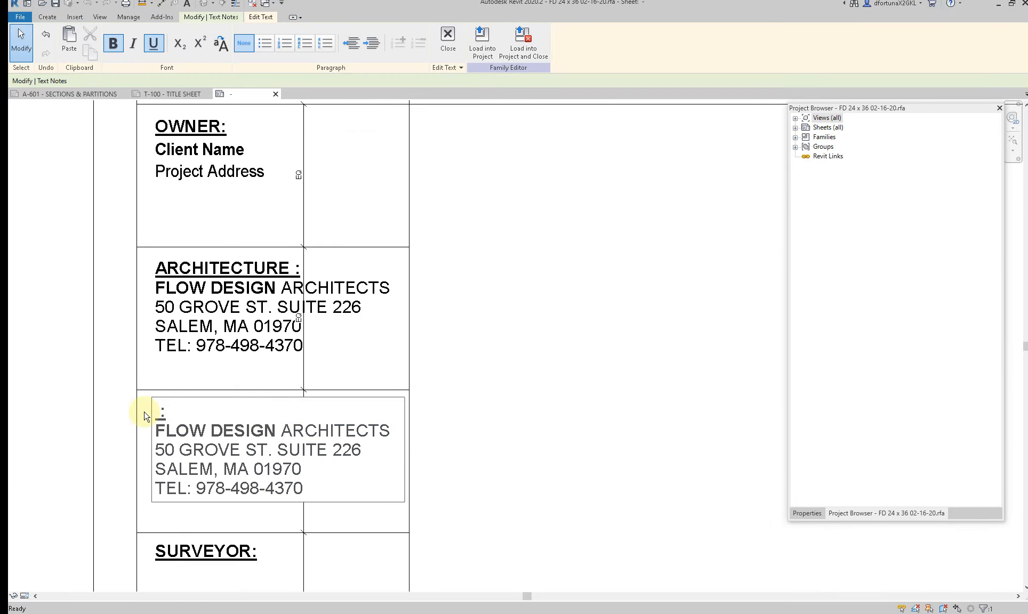
pyautogui.press('Escape')
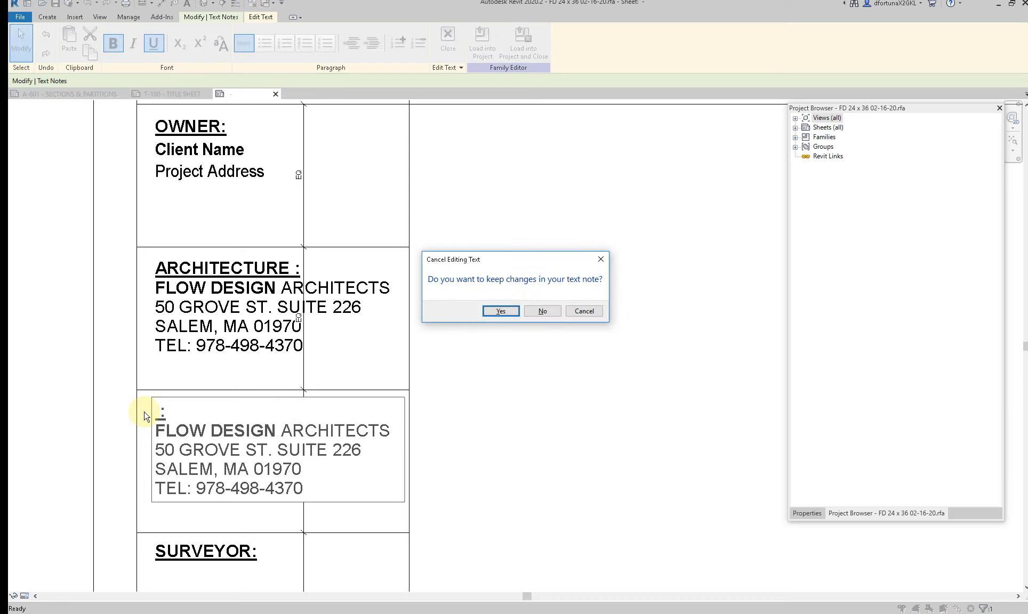
pyautogui.click(536, 312)
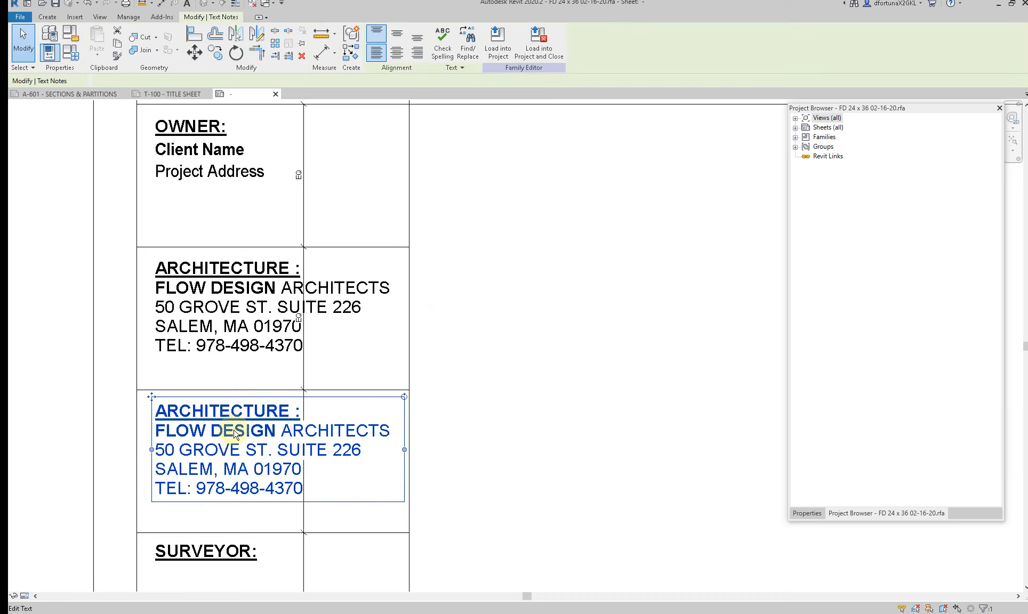
pyautogui.moveTo(238, 477); pyautogui.dragTo(247, 359, button='middle')
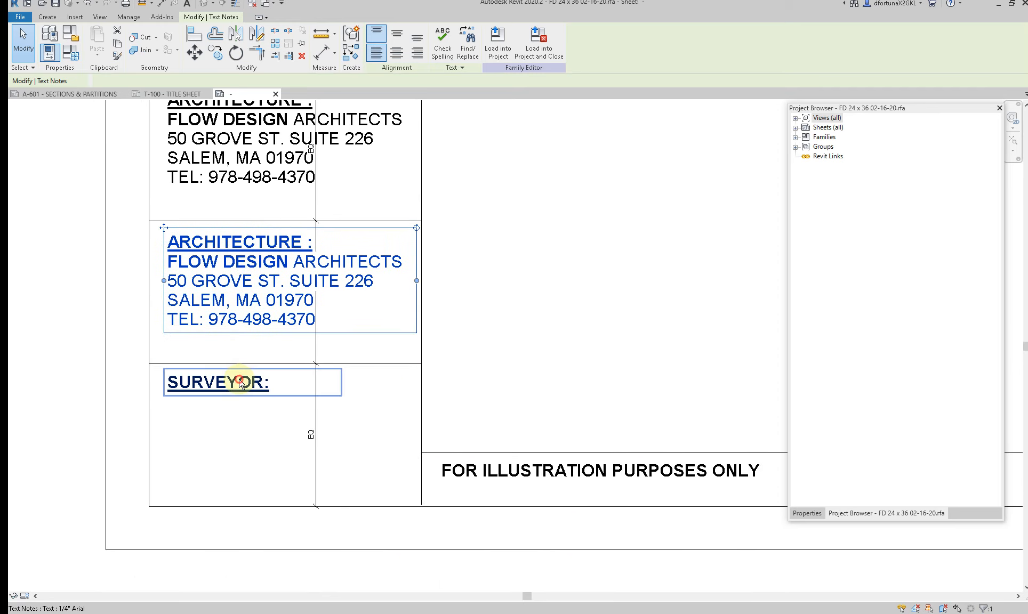
pyautogui.click(241, 383)
pyautogui.click(251, 278)
pyautogui.doubleClick(298, 240)
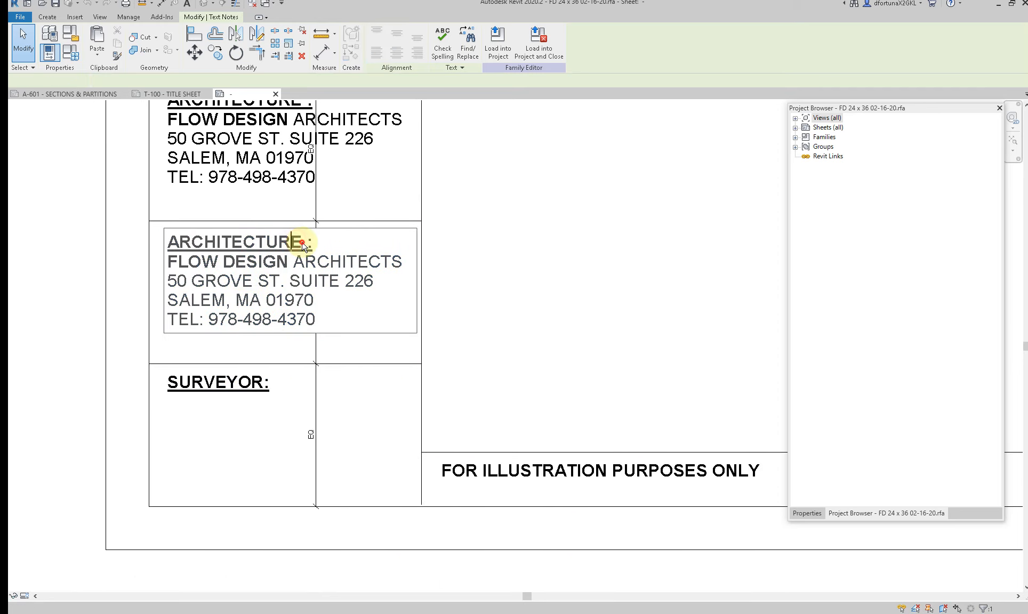
pyautogui.press('BackSpace')
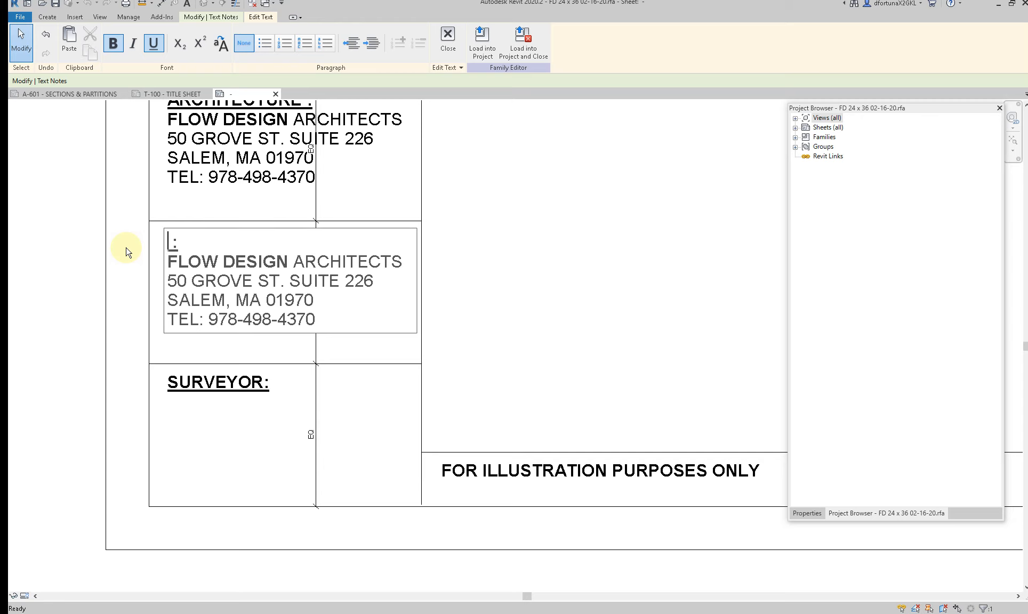
pyautogui.press('Escape')
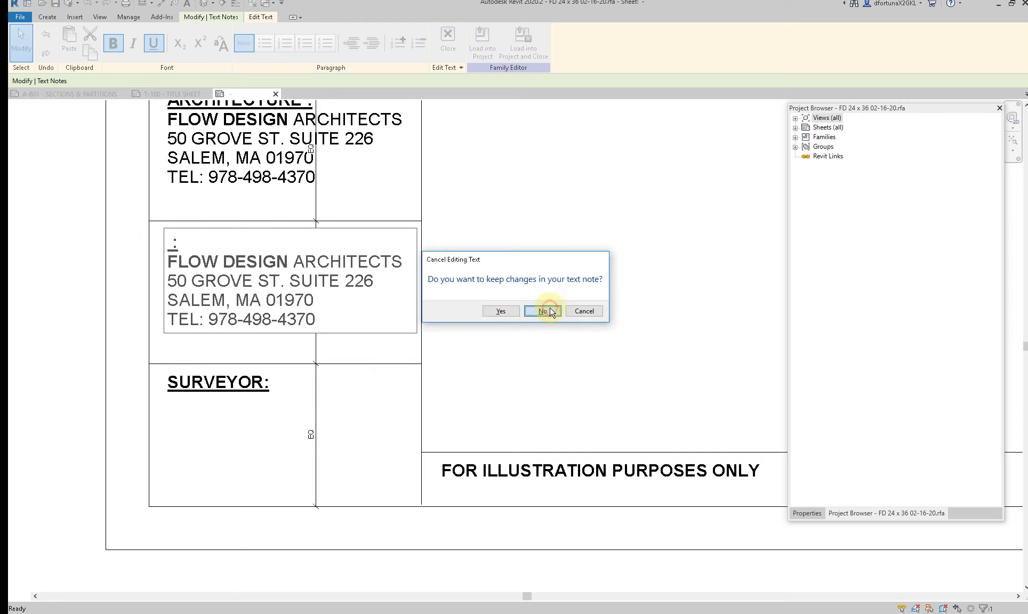
pyautogui.click(545, 309)
# Step: Delete the separate SURVEYOR note and copy the third cell's ARCHITECTURE note down into the fourth cell of the project team column
pyautogui.click(232, 394)
pyautogui.scroll(-2, 227, 395)
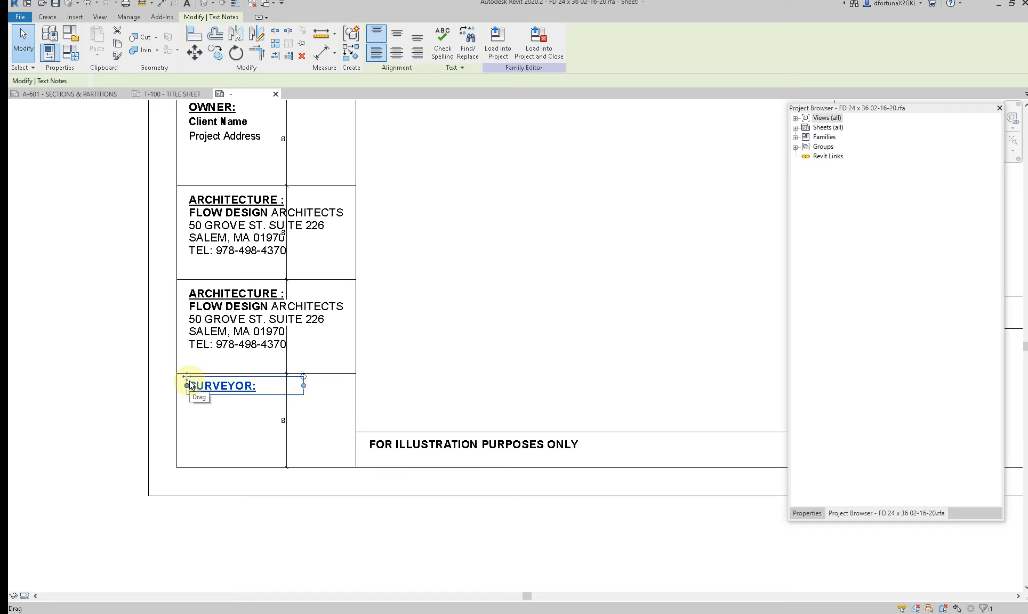
pyautogui.click(198, 320)
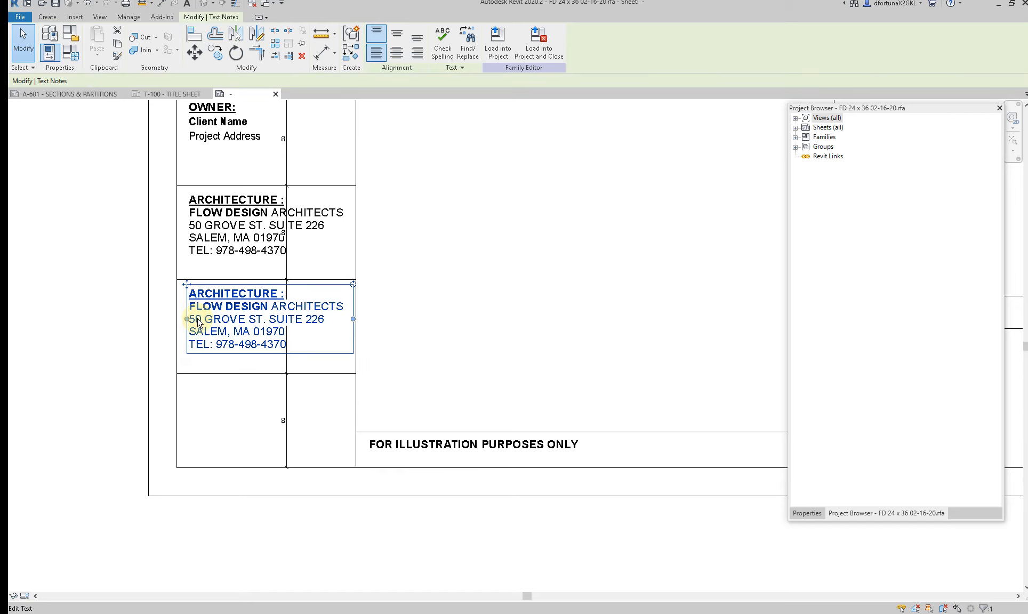
pyautogui.press('c')
pyautogui.click(176, 279)
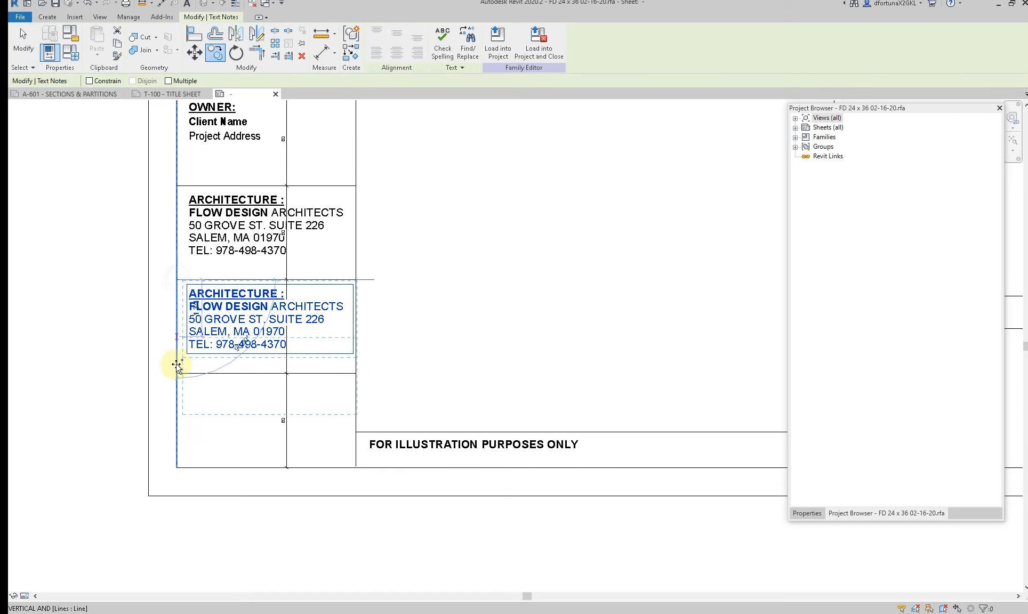
pyautogui.click(178, 373)
pyautogui.press('Escape')
# Step: Change the third cell's ARCHITECTURE heading to SURVEYOR and delete the firm name, address and telephone lines beneath it
pyautogui.click(256, 293)
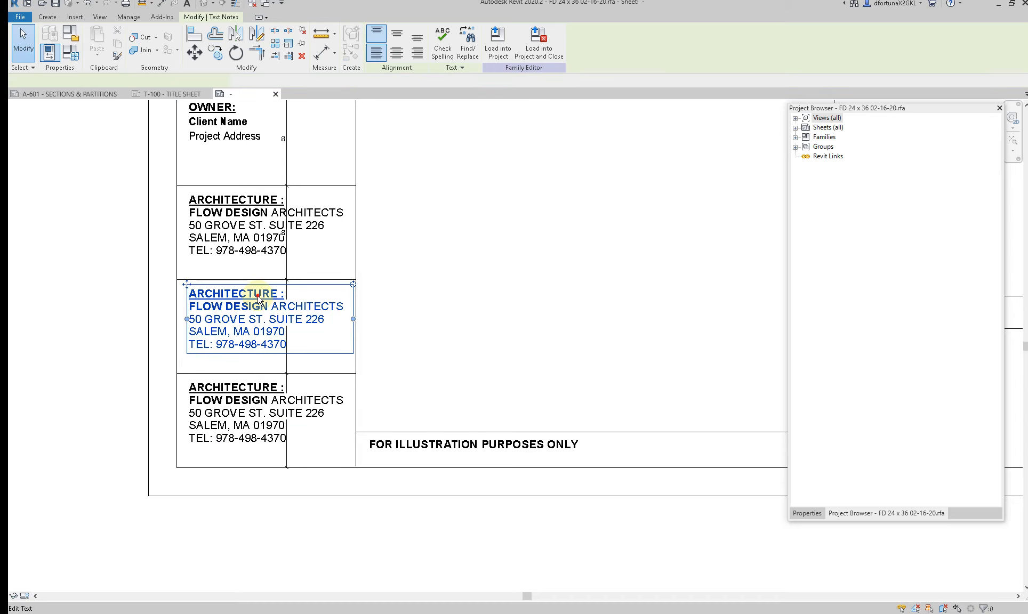
pyautogui.click(278, 296)
pyautogui.moveTo(278, 296); pyautogui.dragTo(164, 296)
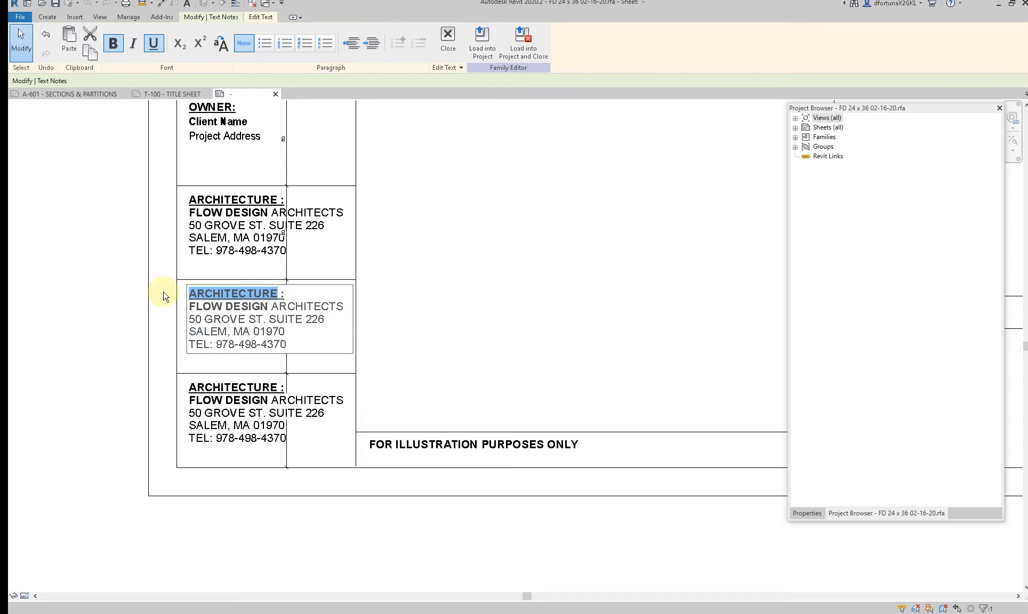
pyautogui.press('Delete')
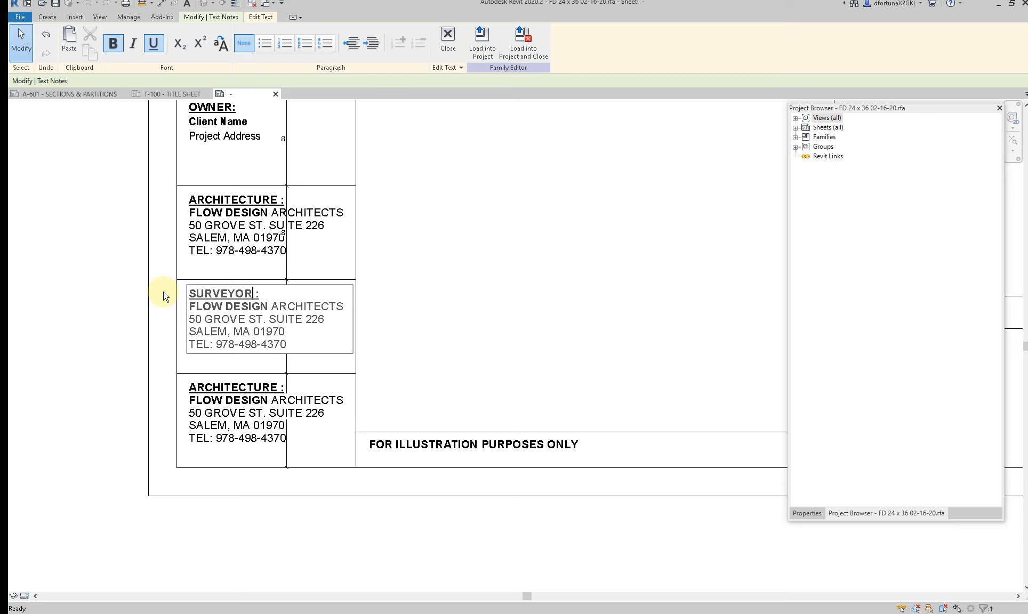
pyautogui.moveTo(292, 345); pyautogui.dragTo(182, 317)
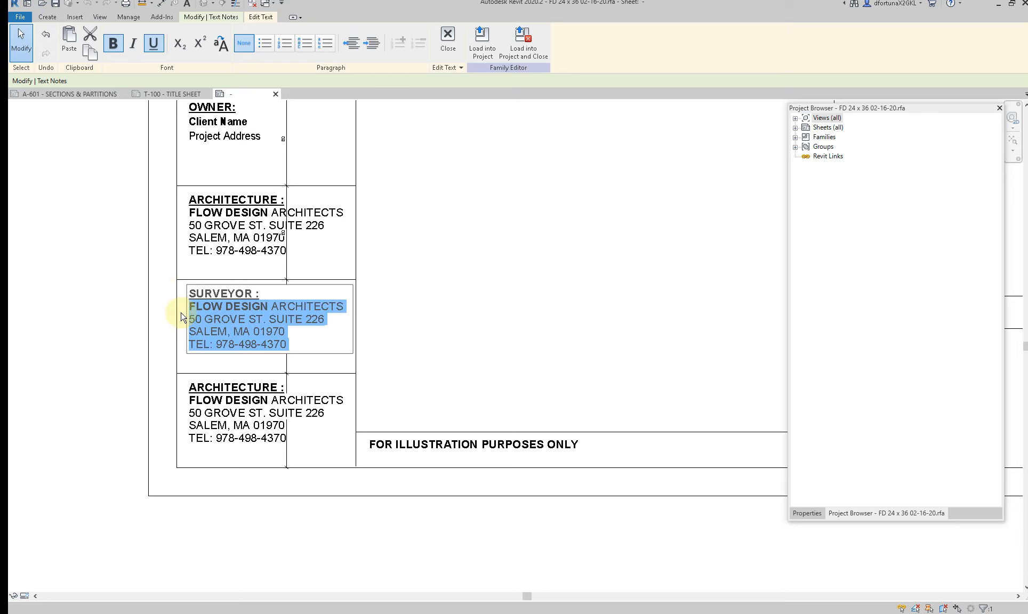
pyautogui.press('Delete')
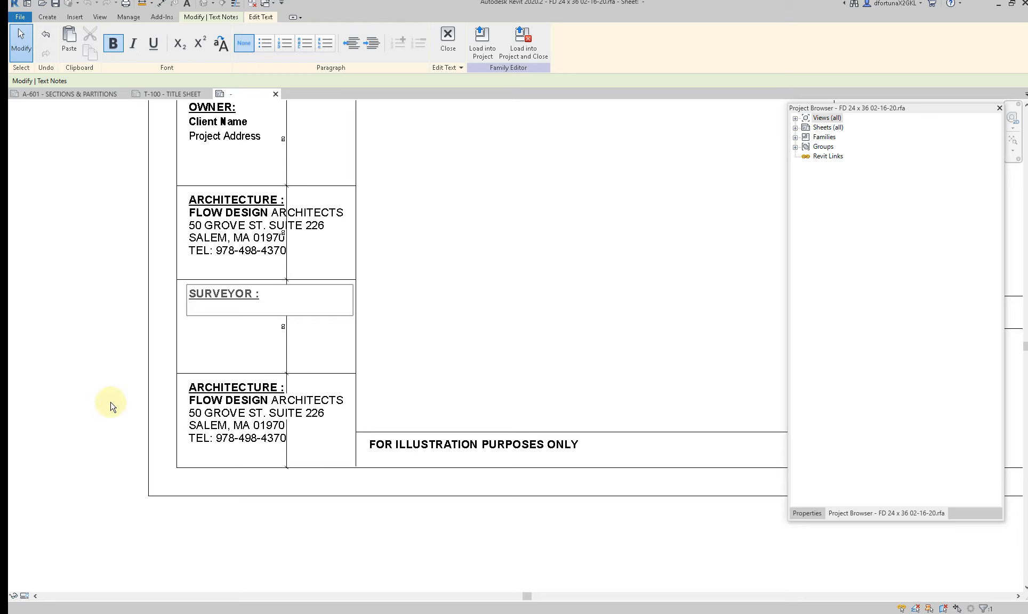
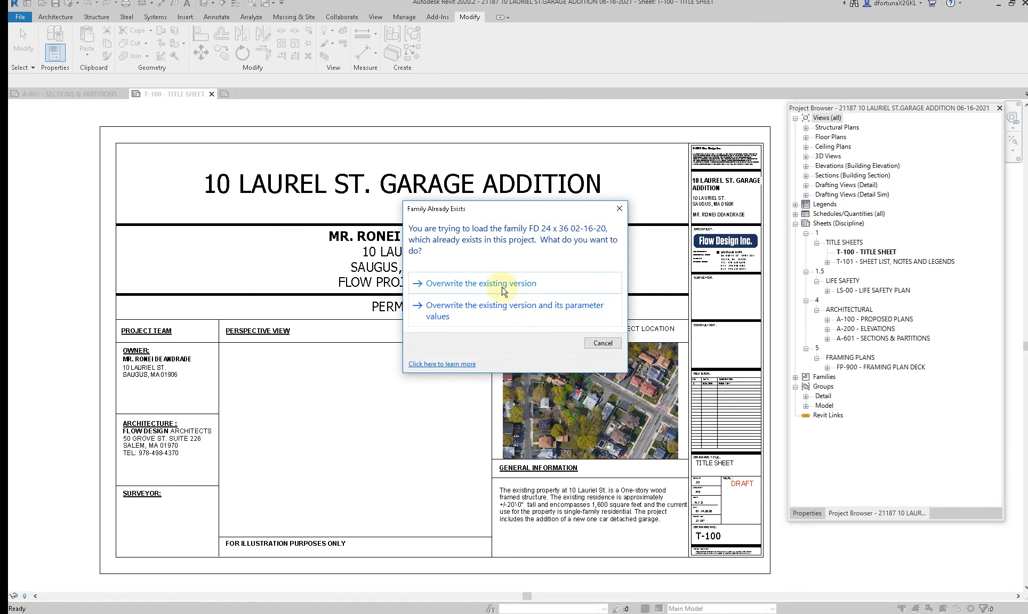
# Step: Load the edited title block family into the project, overwriting the existing version
pyautogui.click(487, 271)
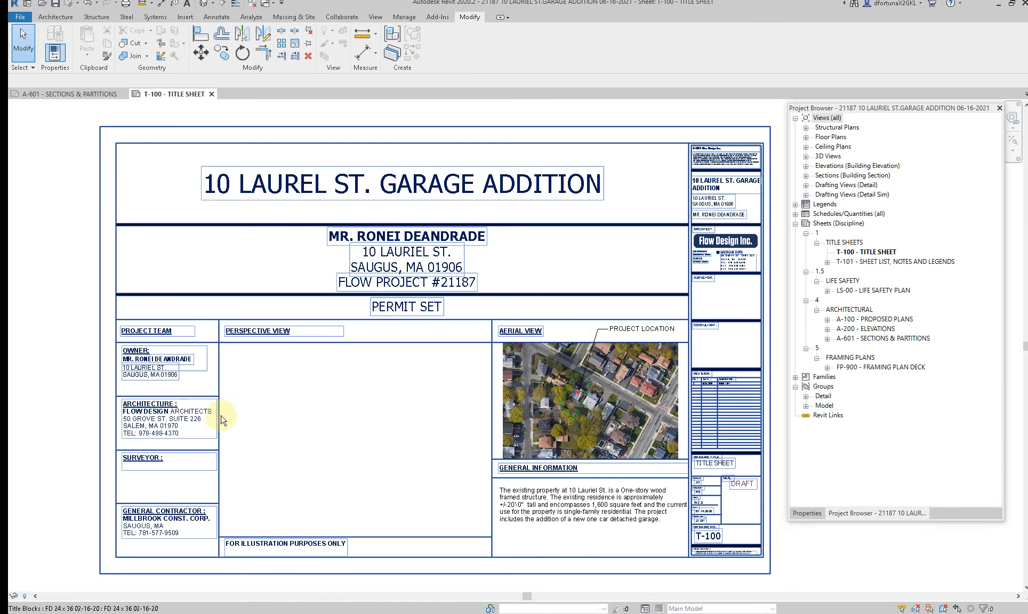
pyautogui.scroll(-2, 330, 427)
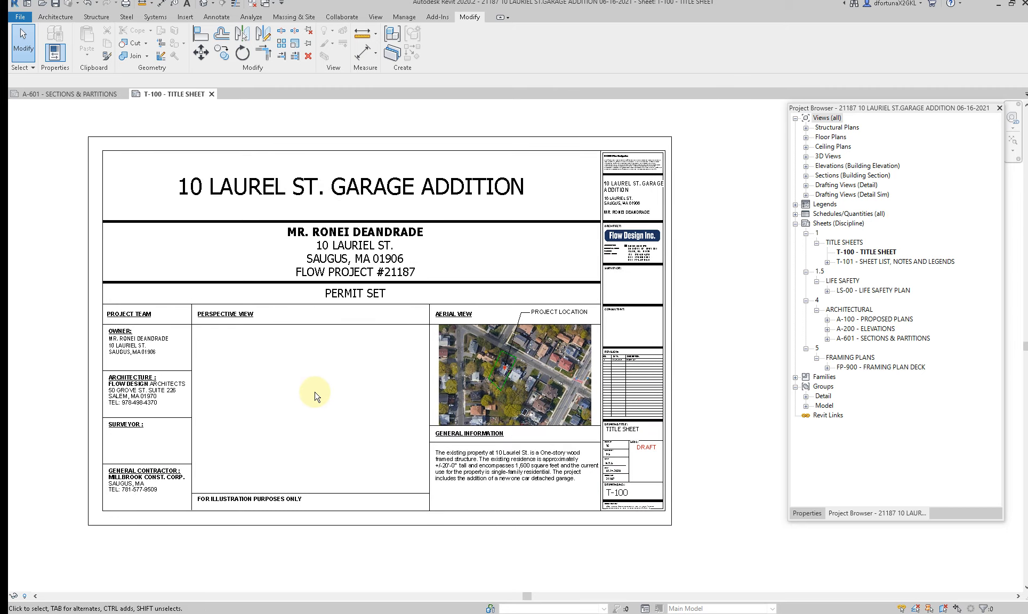
pyautogui.scroll(4, 128, 345)
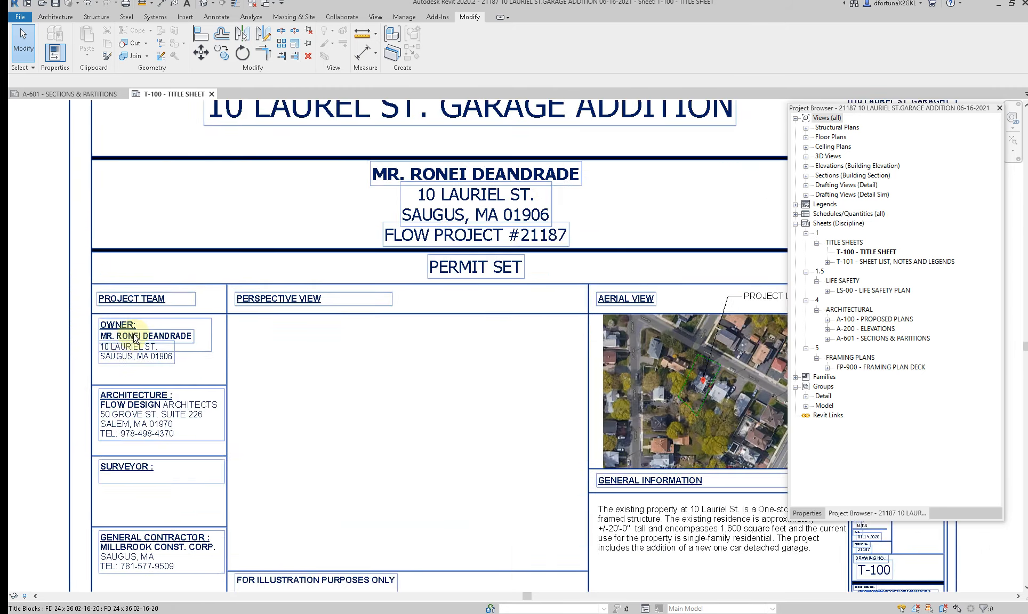
# Step: Clear the client's name from the OWNER entry in the title sheet's project team column
pyautogui.click(154, 339)
pyautogui.click(154, 339)
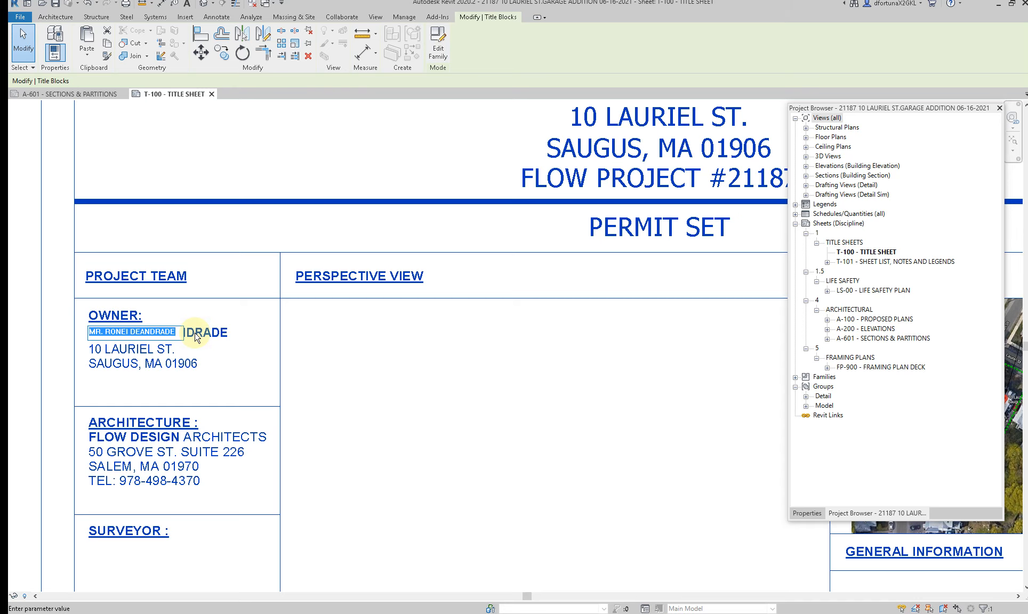
pyautogui.scroll(-2, 475, 425)
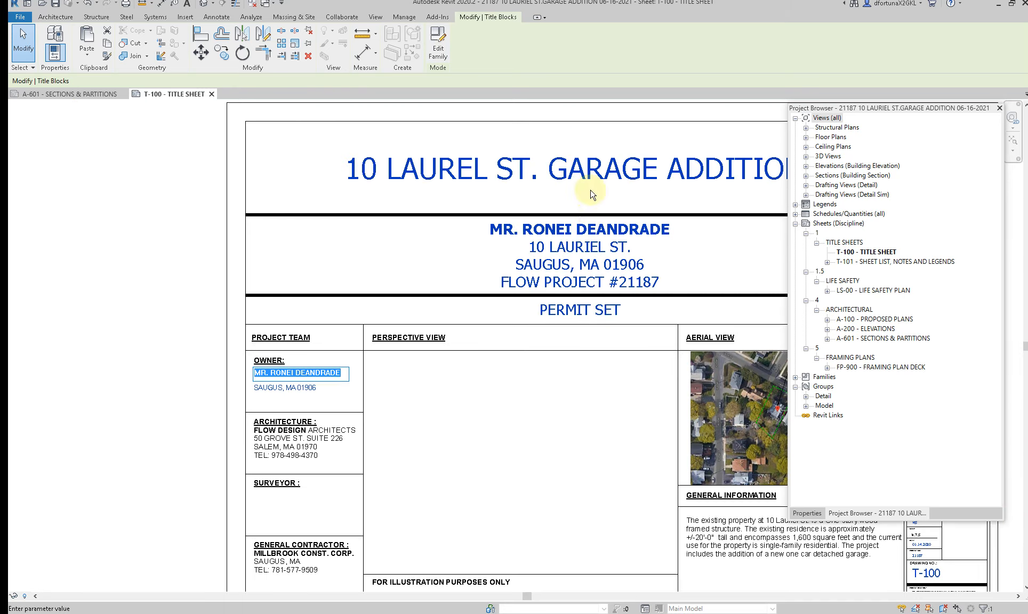
pyautogui.press('Delete')
pyautogui.click(562, 356)
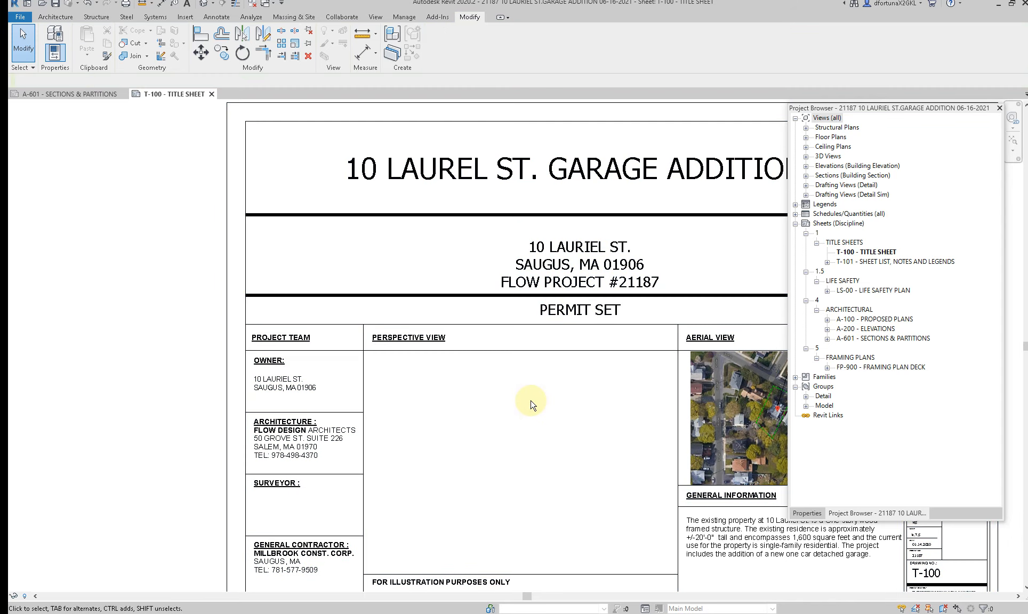
pyautogui.moveTo(522, 489); pyautogui.dragTo(418, 490, button='middle')
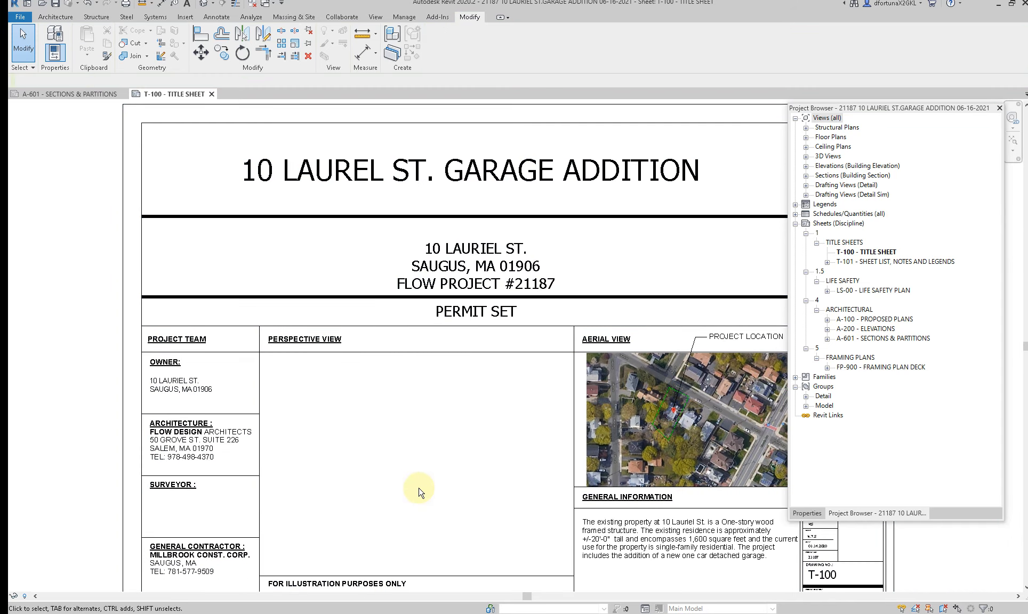
pyautogui.scroll(-1, 419, 491)
pyautogui.scroll(3, 754, 263)
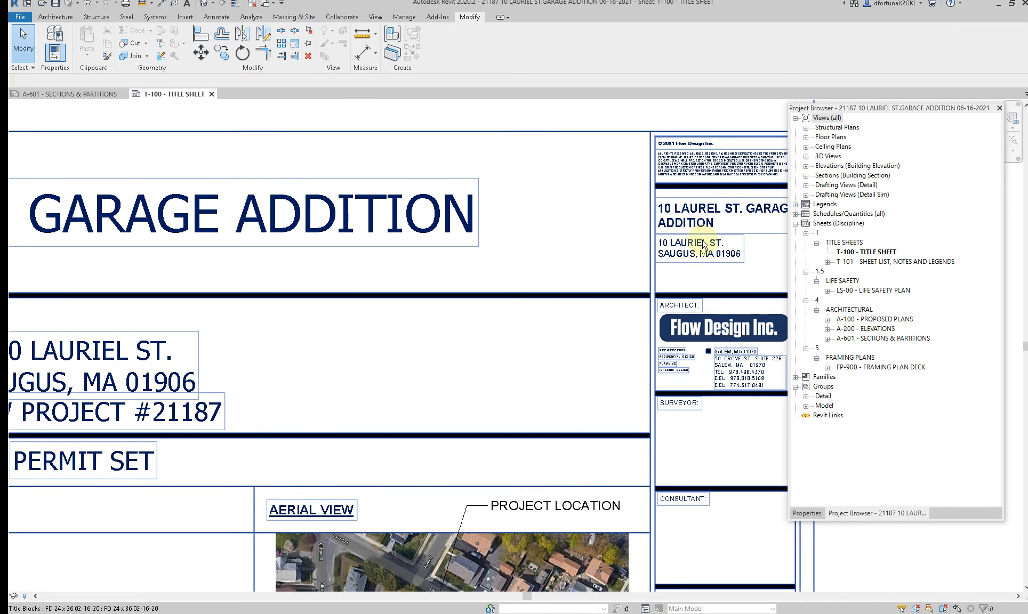
# Step: Convert the whole General Information text note below the aerial view to uppercase
pyautogui.scroll(-1, 693, 266)
pyautogui.moveTo(573, 431); pyautogui.dragTo(544, 254, button='middle')
pyautogui.scroll(1, 533, 533)
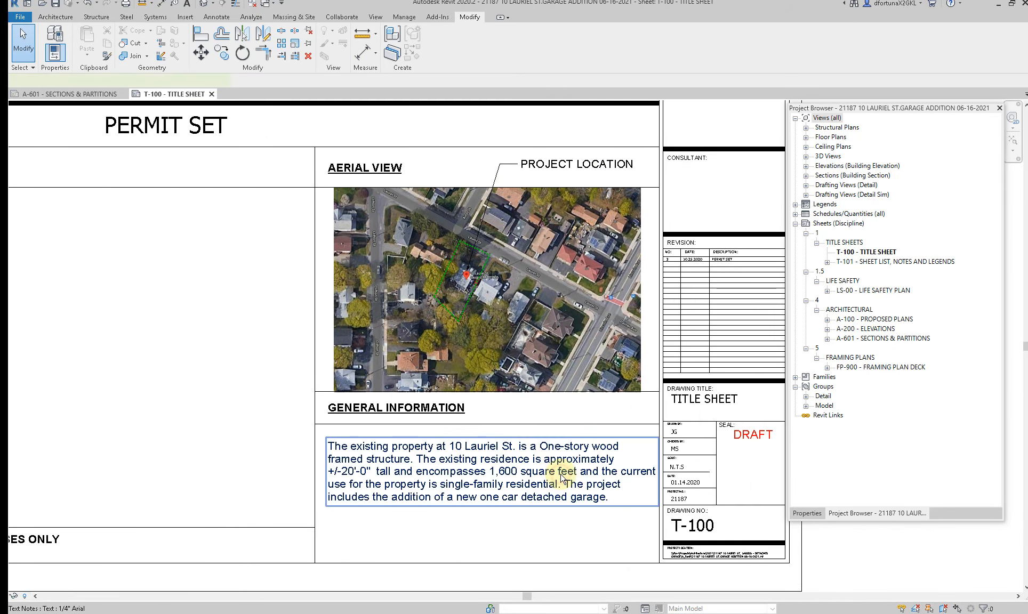
pyautogui.click(561, 475)
pyautogui.scroll(1, 563, 478)
pyautogui.click(560, 475)
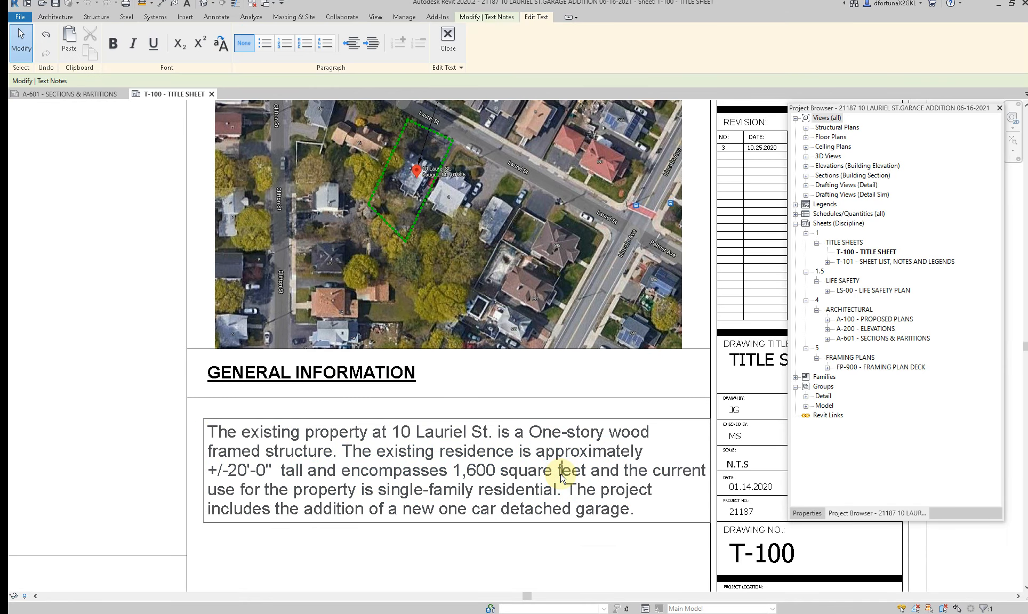
pyautogui.hotkey('ctrl', 'a')
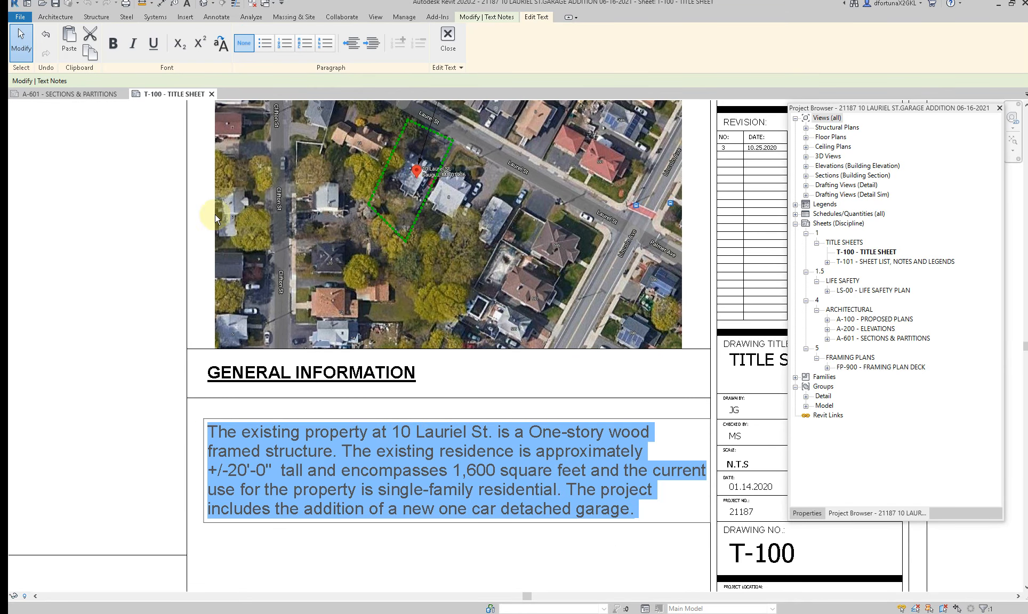
pyautogui.click(221, 45)
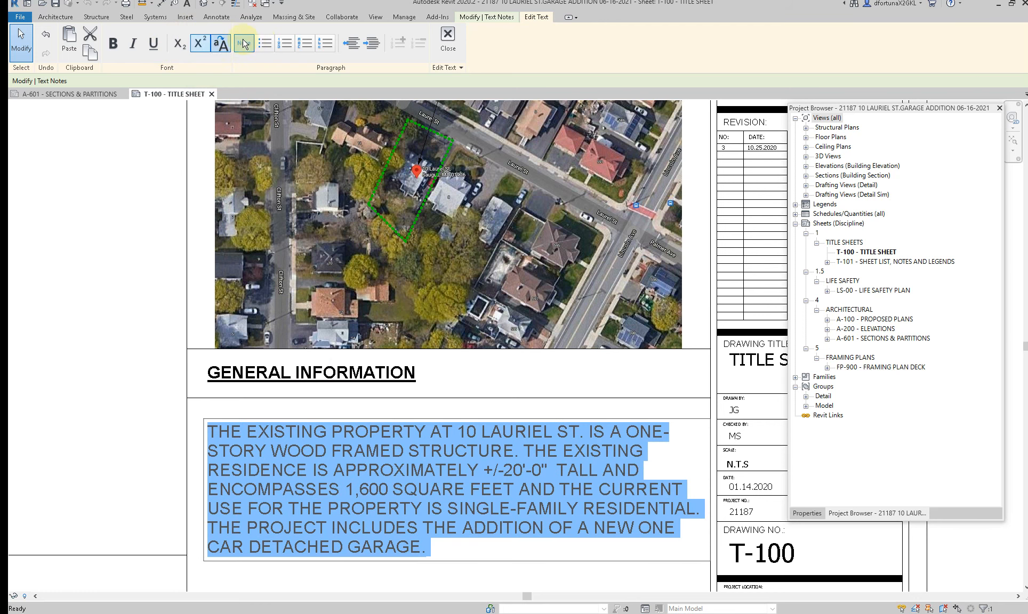
pyautogui.click(502, 571)
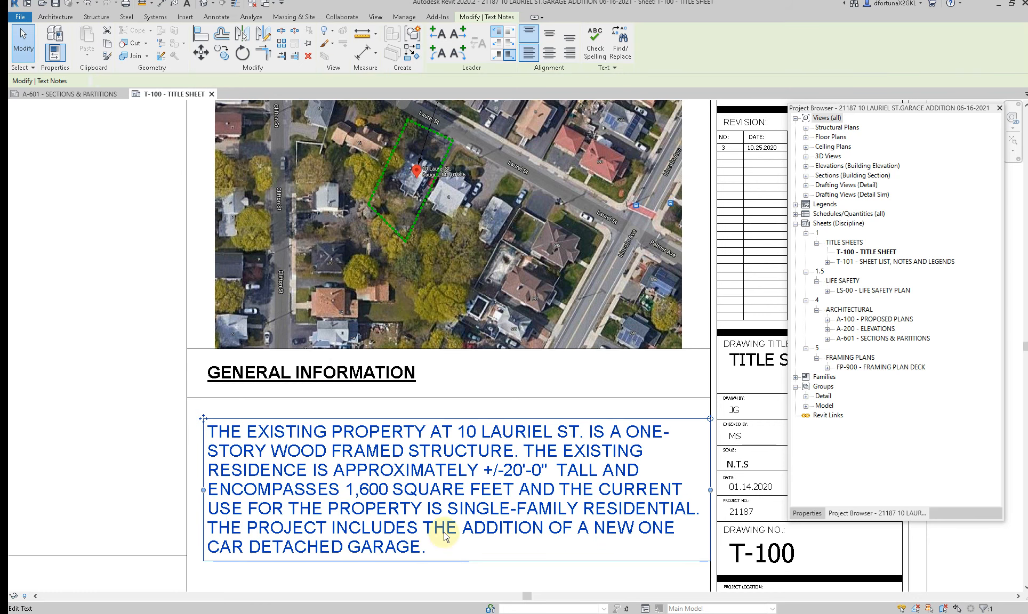
pyautogui.click(468, 578)
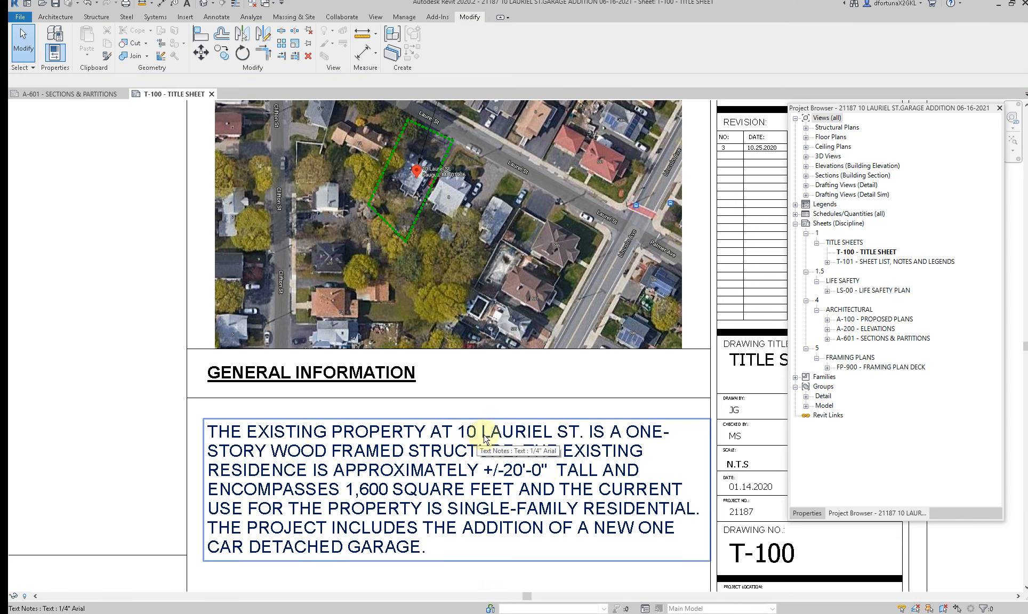
# Step: Correct the street name in the General Information note to LAUREL
pyautogui.click(539, 430)
pyautogui.click(534, 433)
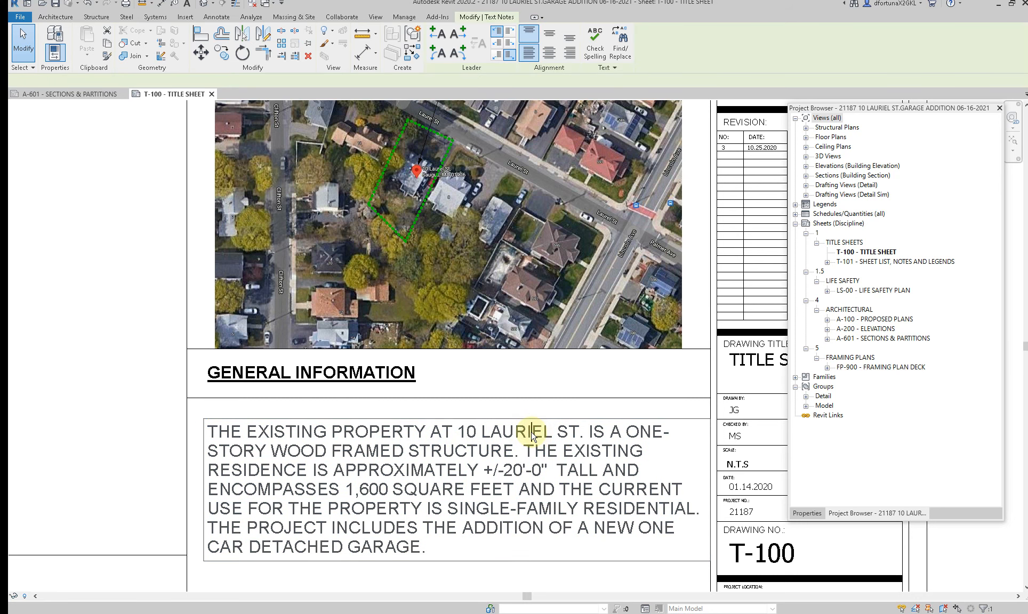
pyautogui.press('BackSpace')
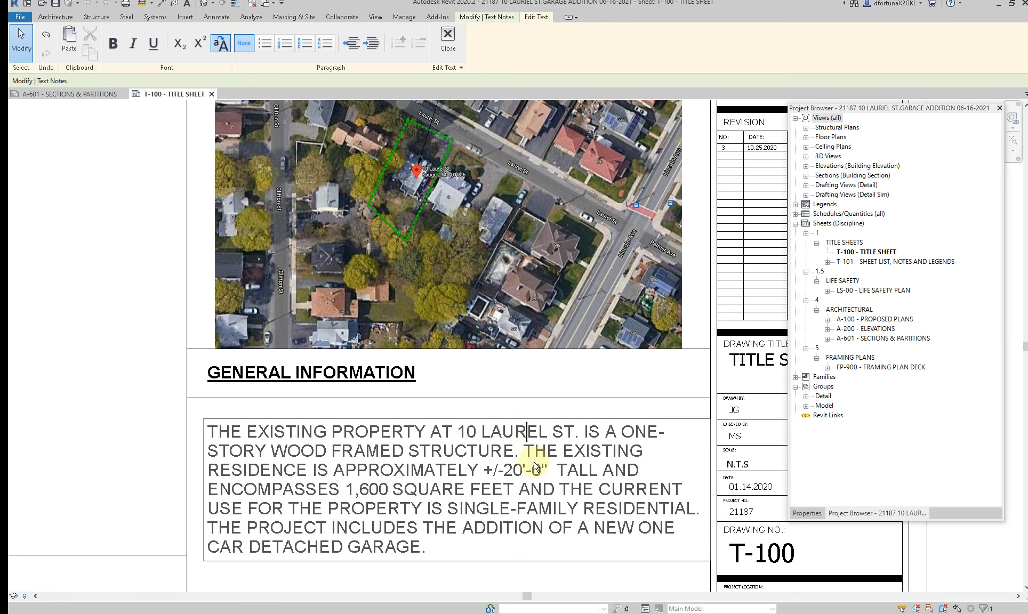
pyautogui.click(558, 582)
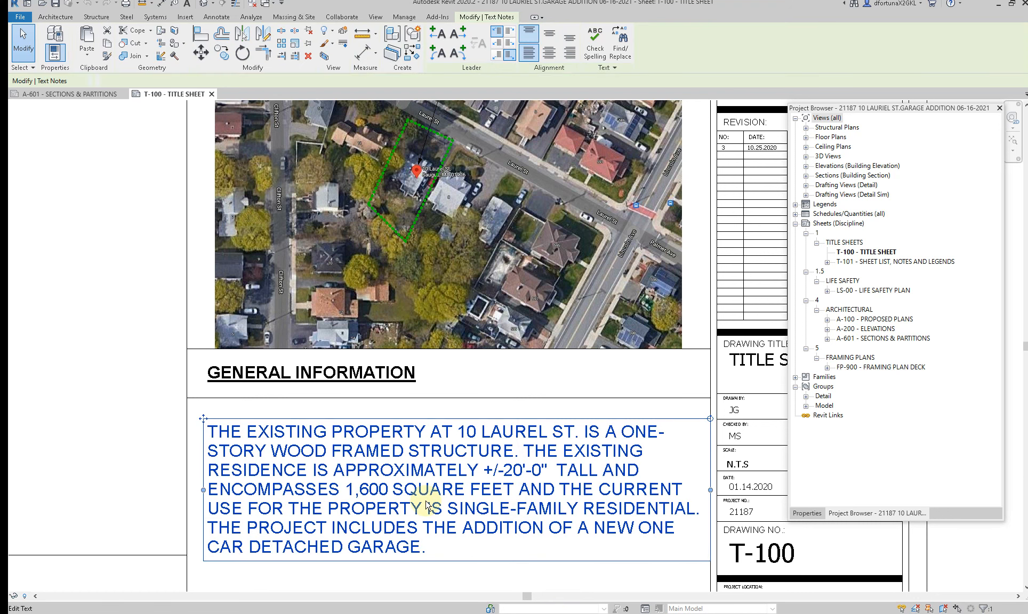
# Step: Delete the wording about the residence's height and square footage from the General Information note, keeping the sentence on the current use
pyautogui.click(525, 454)
pyautogui.moveTo(524, 453); pyautogui.dragTo(537, 518)
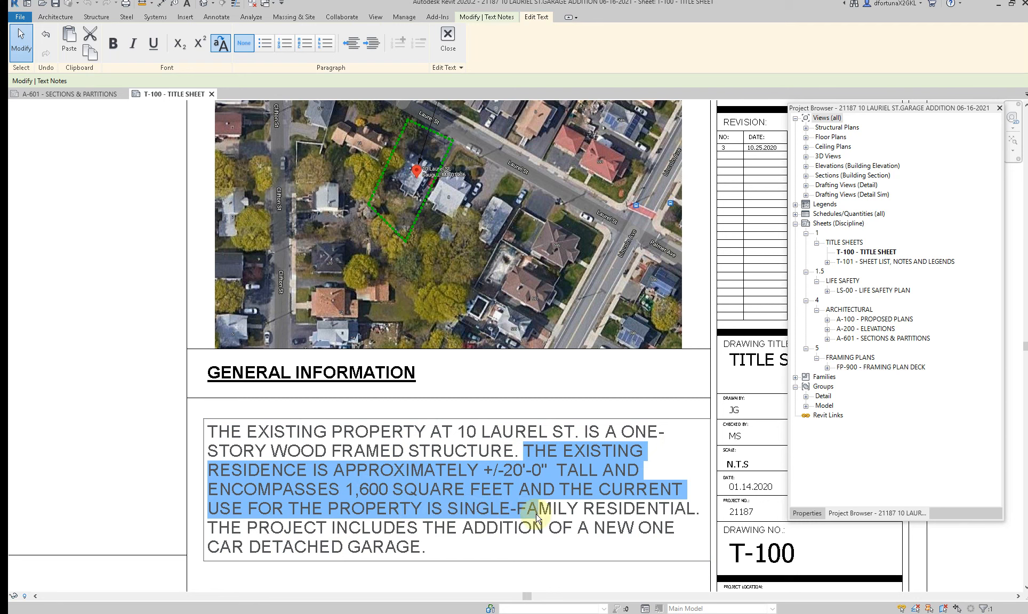
pyautogui.moveTo(537, 518); pyautogui.dragTo(552, 494)
pyautogui.press('Delete')
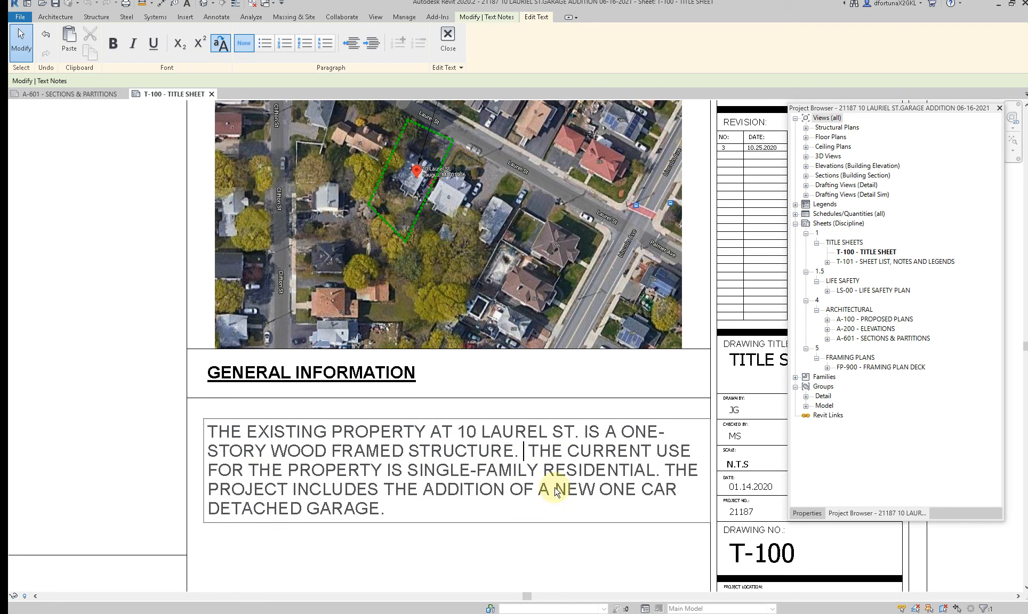
pyautogui.click(494, 562)
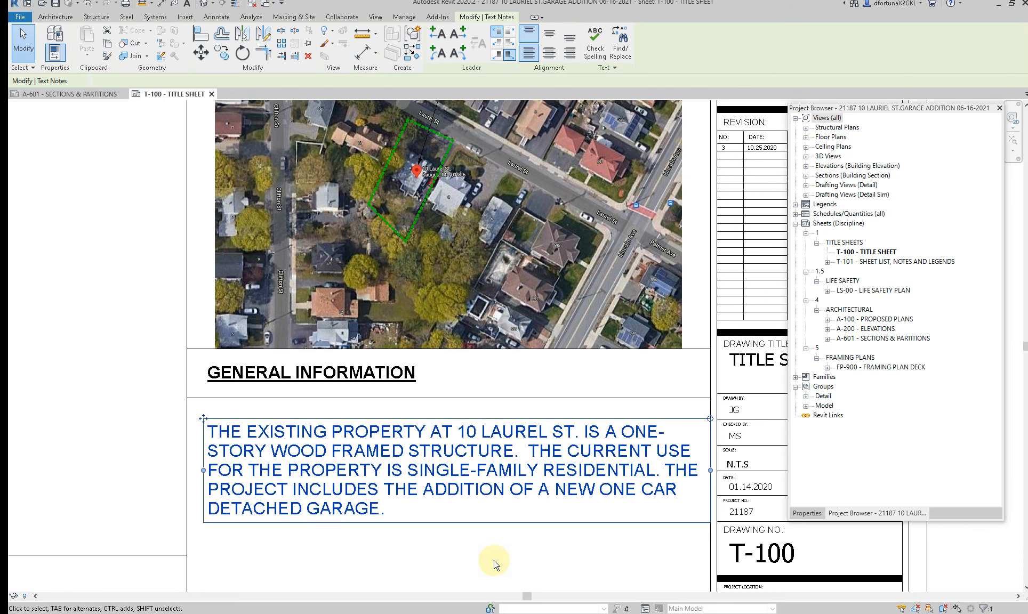
pyautogui.scroll(-2, 482, 554)
pyautogui.scroll(-1, 481, 554)
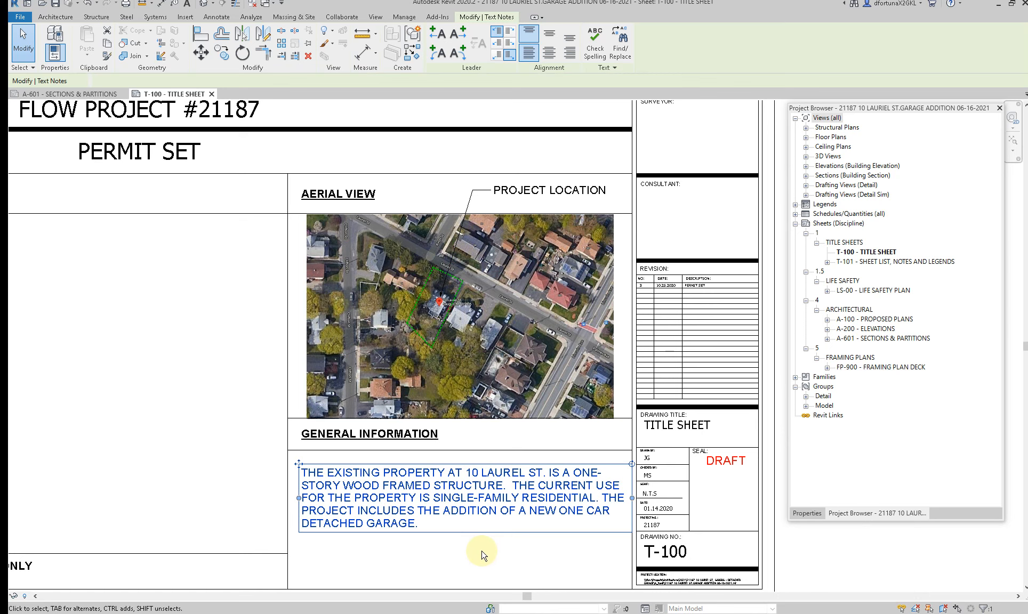
pyautogui.scroll(-2, 481, 555)
pyautogui.click(481, 568)
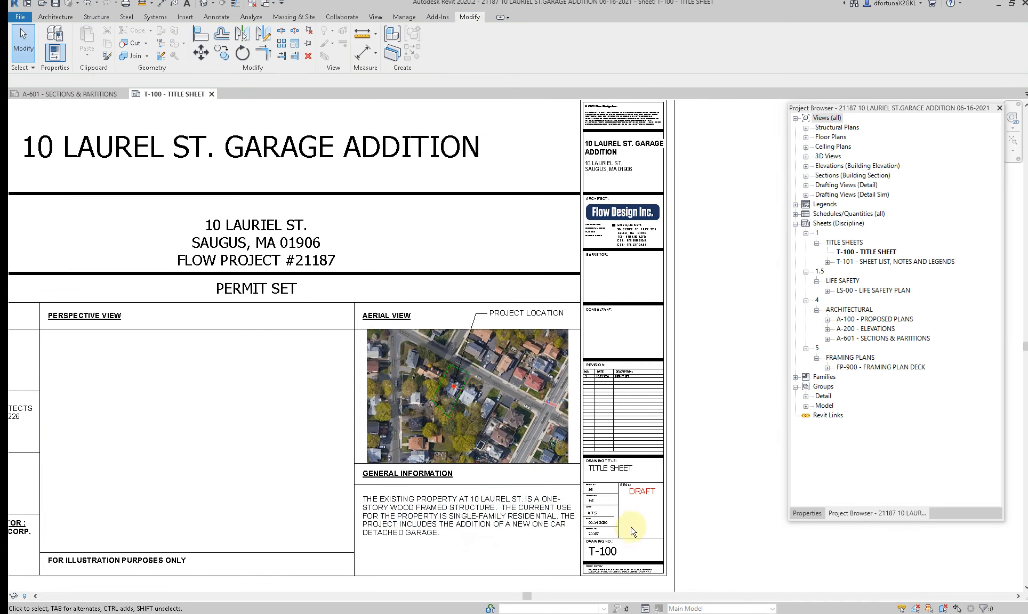
# Step: Set the date of the PERMIT SET revision to 06.18.2021 in the sheet issues and revisions
pyautogui.scroll(1, 618, 531)
pyautogui.scroll(4, 596, 408)
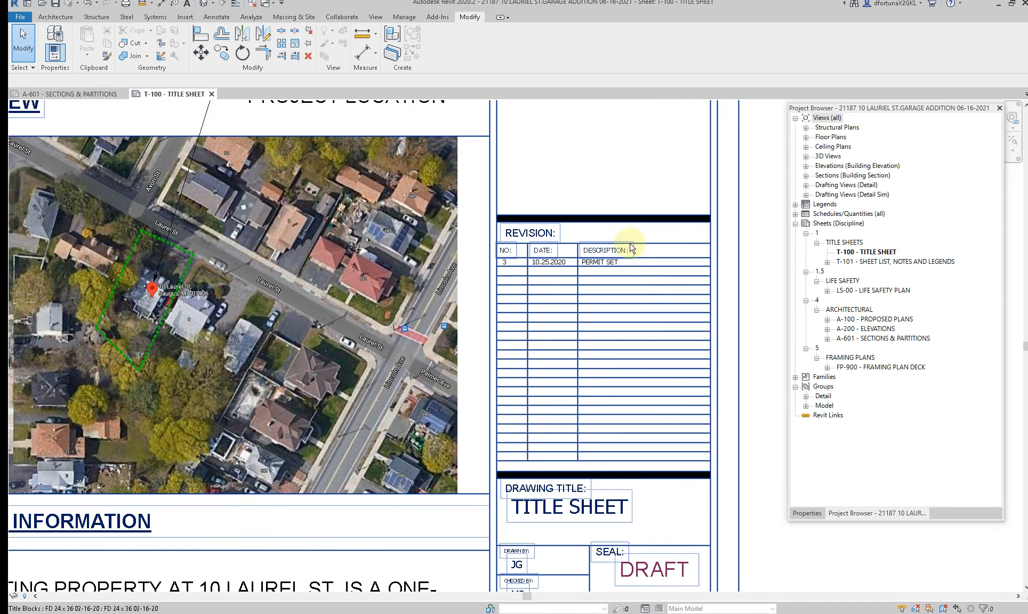
pyautogui.scroll(1, 569, 244)
pyautogui.moveTo(570, 246); pyautogui.dragTo(553, 323, button='middle')
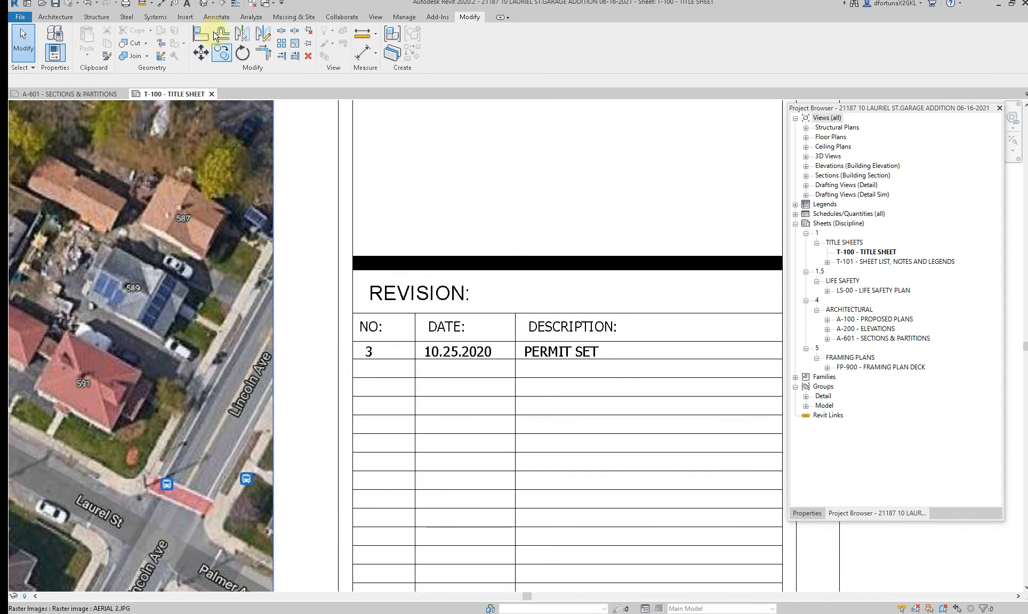
pyautogui.click(399, 20)
pyautogui.click(376, 20)
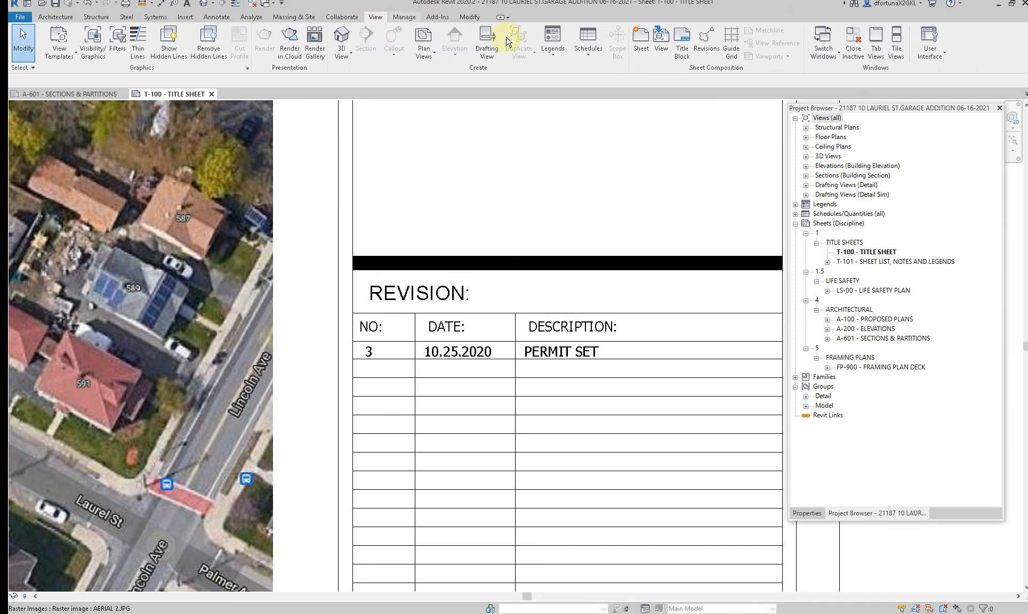
pyautogui.click(709, 48)
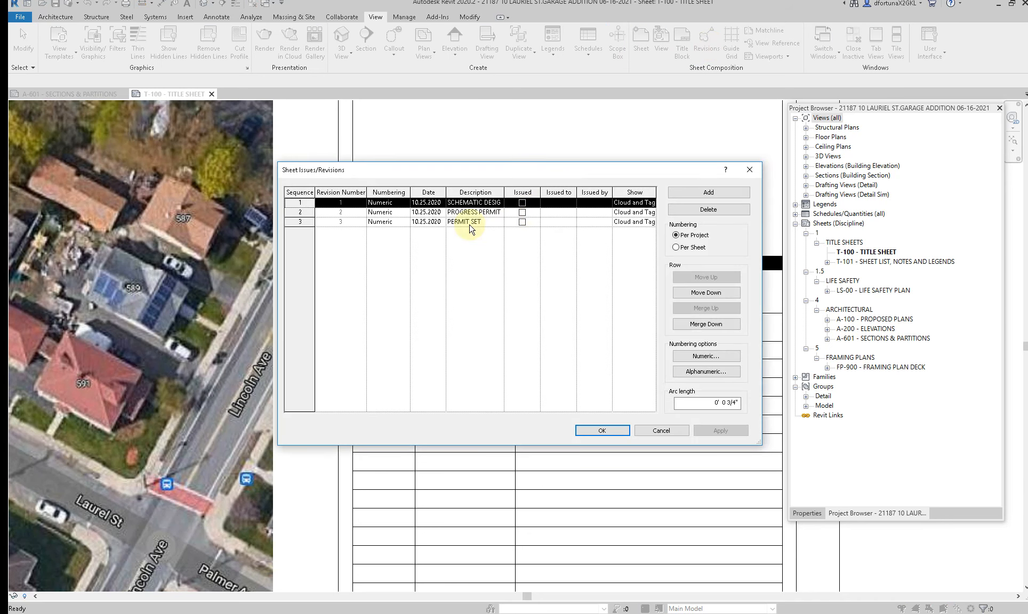
pyautogui.click(425, 221)
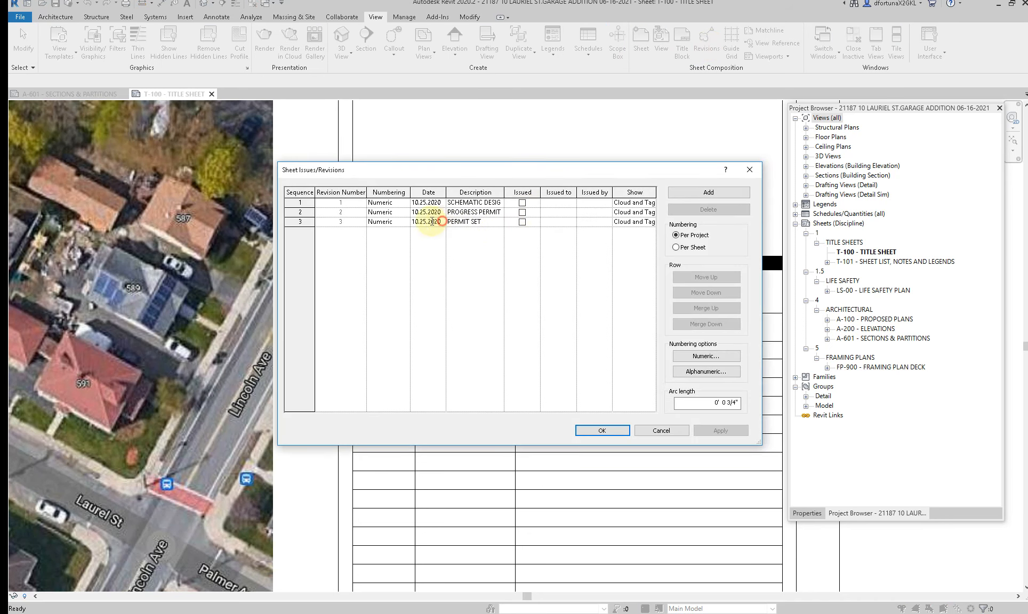
pyautogui.click(425, 222)
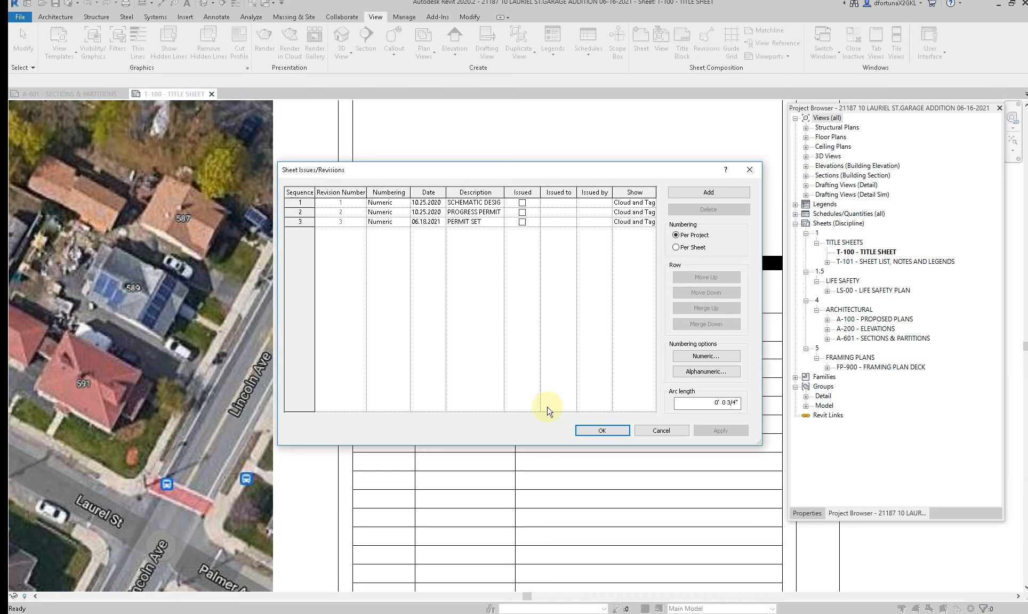
pyautogui.click(602, 430)
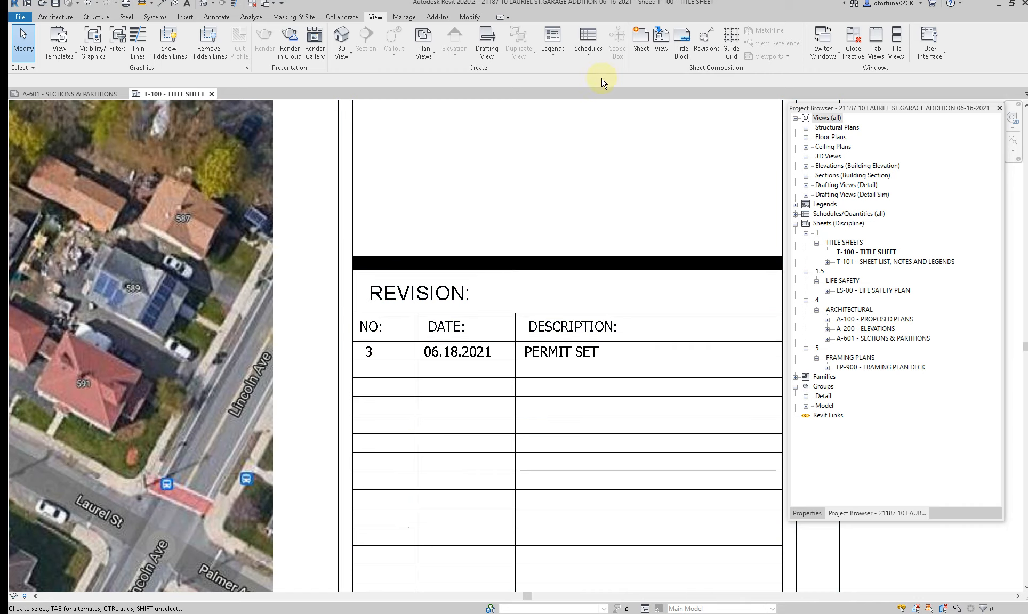
# Step: Delete the progress permit and schematic design revisions from the sheet issues, leaving only PERMIT SET
pyautogui.click(707, 40)
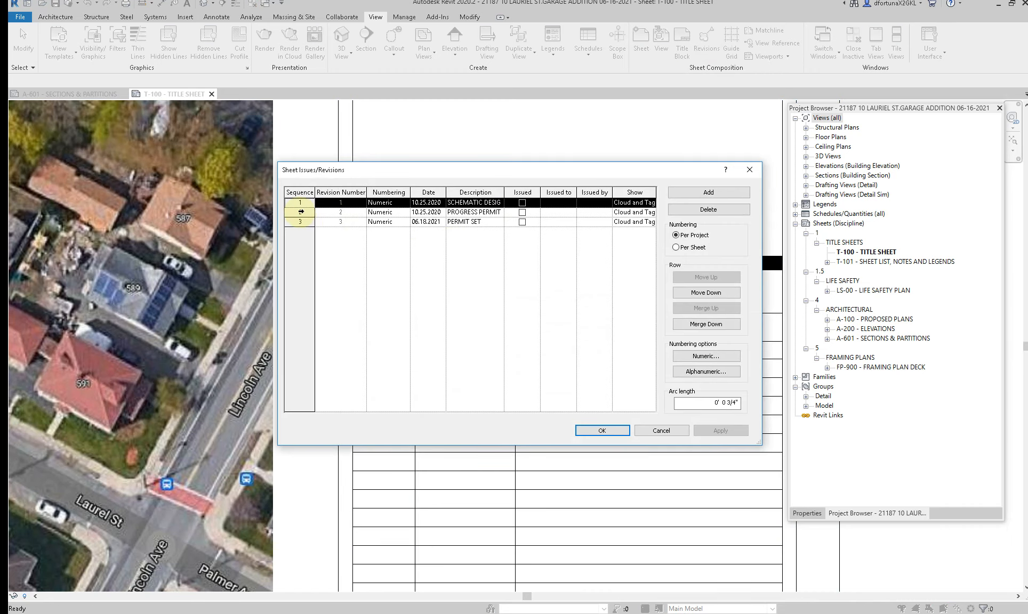
pyautogui.click(300, 212)
pyautogui.click(702, 212)
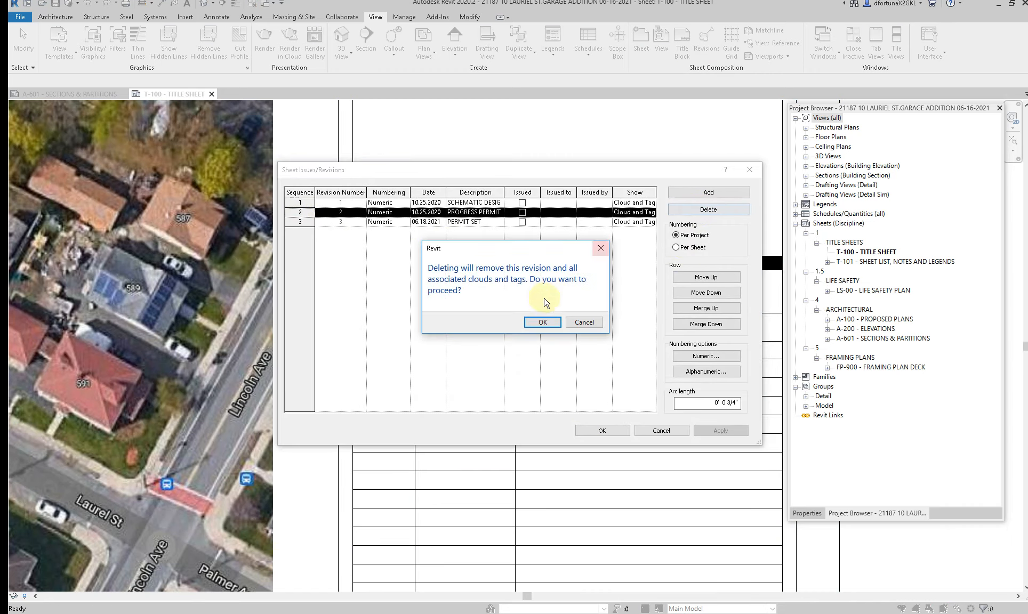
pyautogui.click(541, 322)
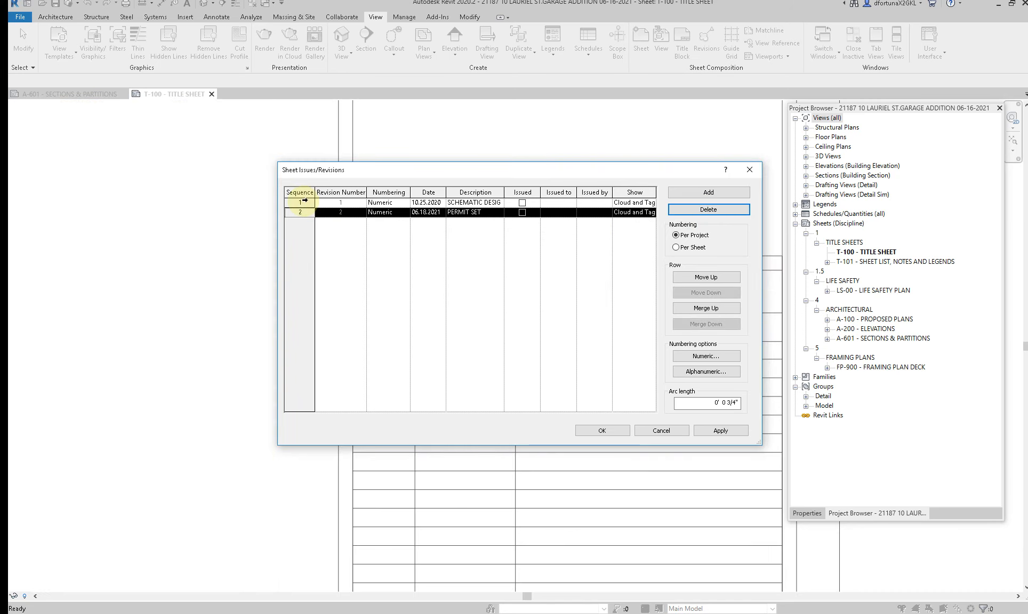
pyautogui.click(298, 203)
pyautogui.click(688, 210)
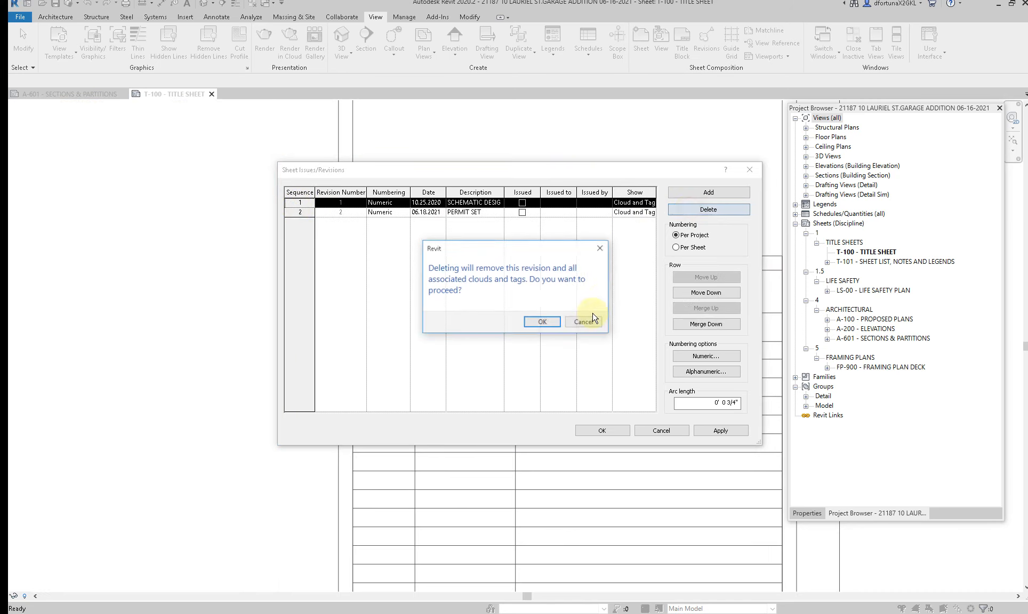
pyautogui.click(552, 323)
pyautogui.click(594, 429)
pyautogui.scroll(-2, 594, 393)
pyautogui.scroll(-4, 468, 372)
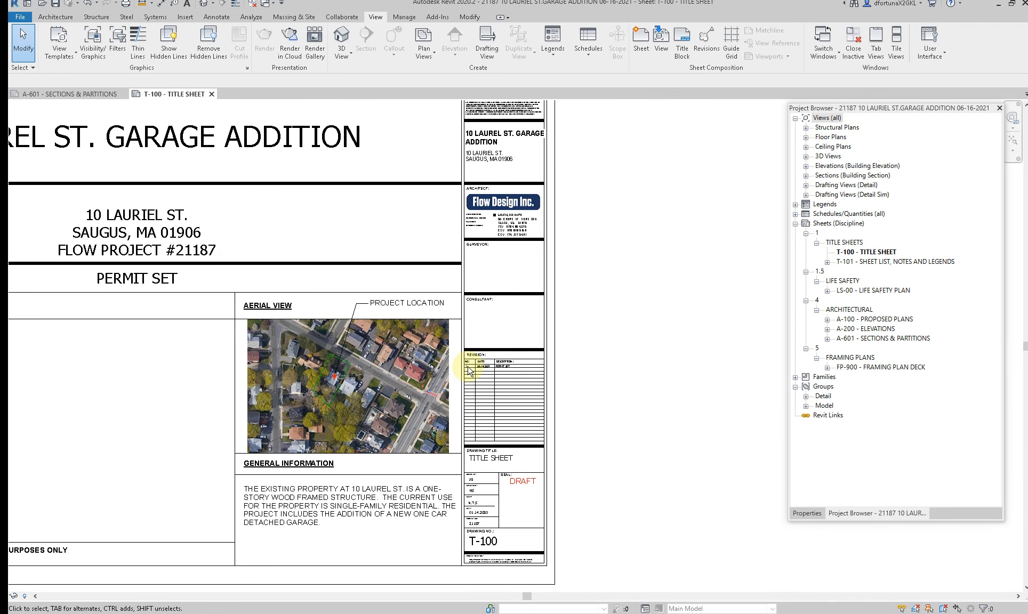
pyautogui.scroll(-1, 470, 373)
pyautogui.scroll(5, 451, 480)
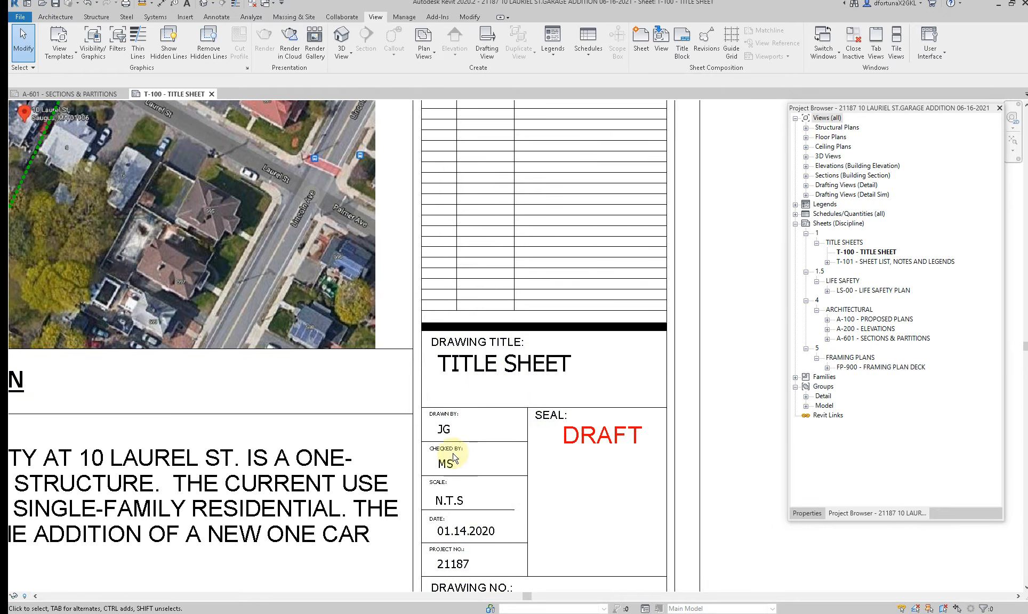
# Step: Set the title sheet's Drawn By initials to DF, keeping the Checked By entry as MS
pyautogui.scroll(3, 408, 403)
pyautogui.click(388, 372)
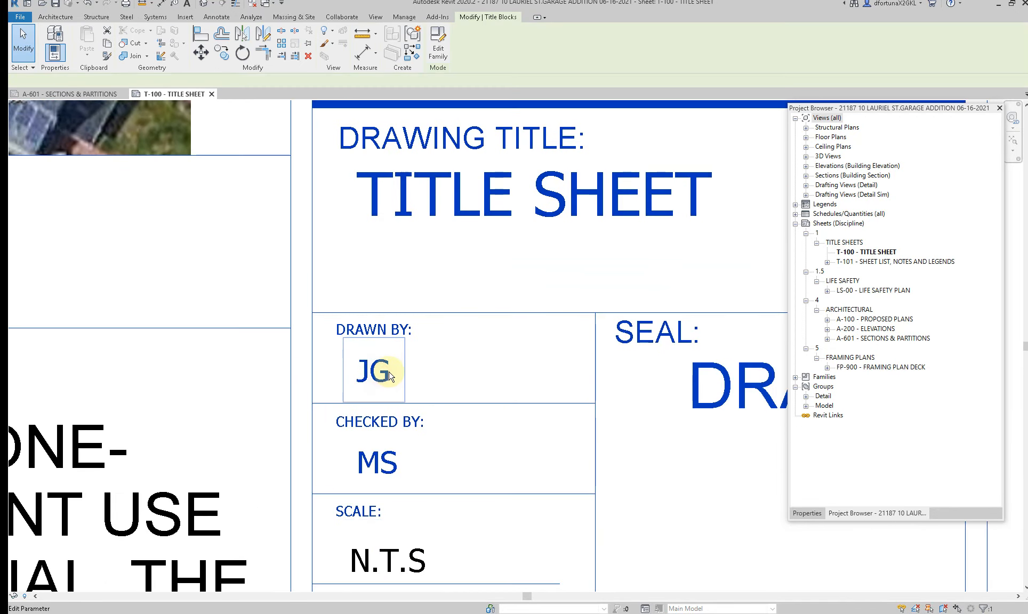
pyautogui.click(390, 375)
pyautogui.write('DF')
pyautogui.click(271, 413)
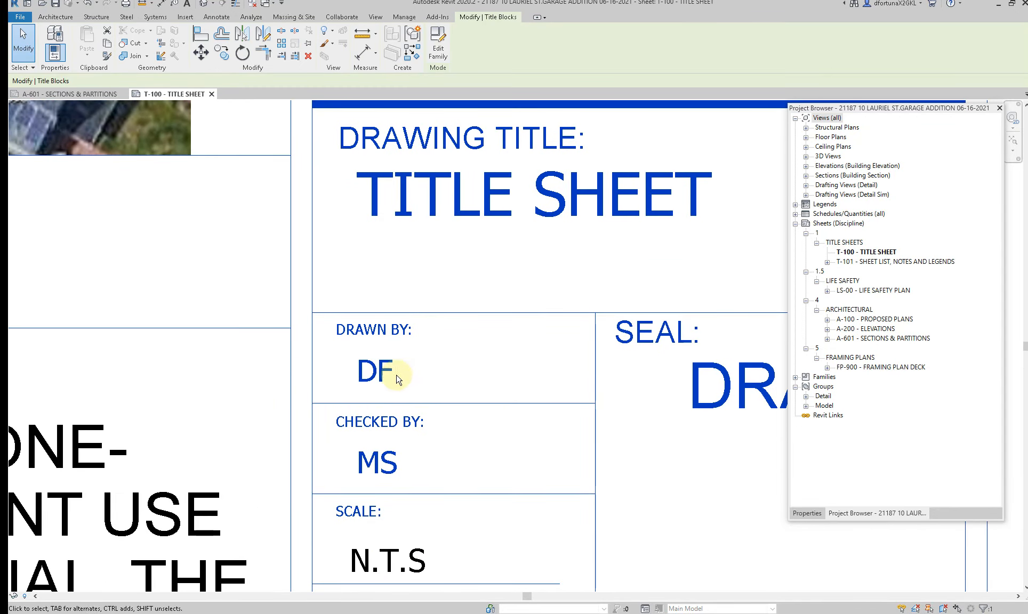
pyautogui.click(375, 457)
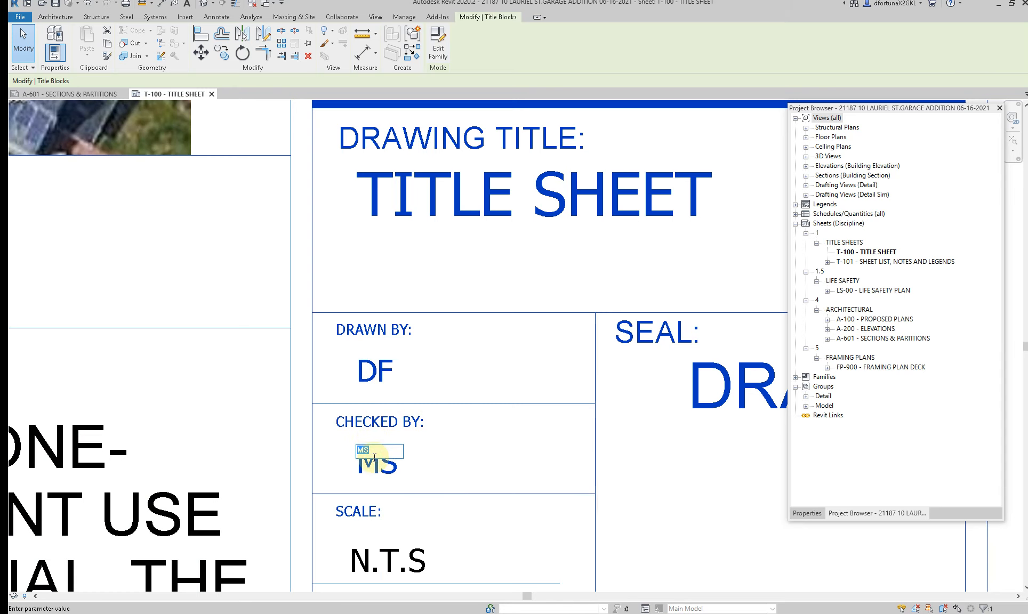
pyautogui.click(271, 447)
# Step: Set the date in the T-100 title sheet's title block to 06.18.2021
pyautogui.scroll(-4, 271, 448)
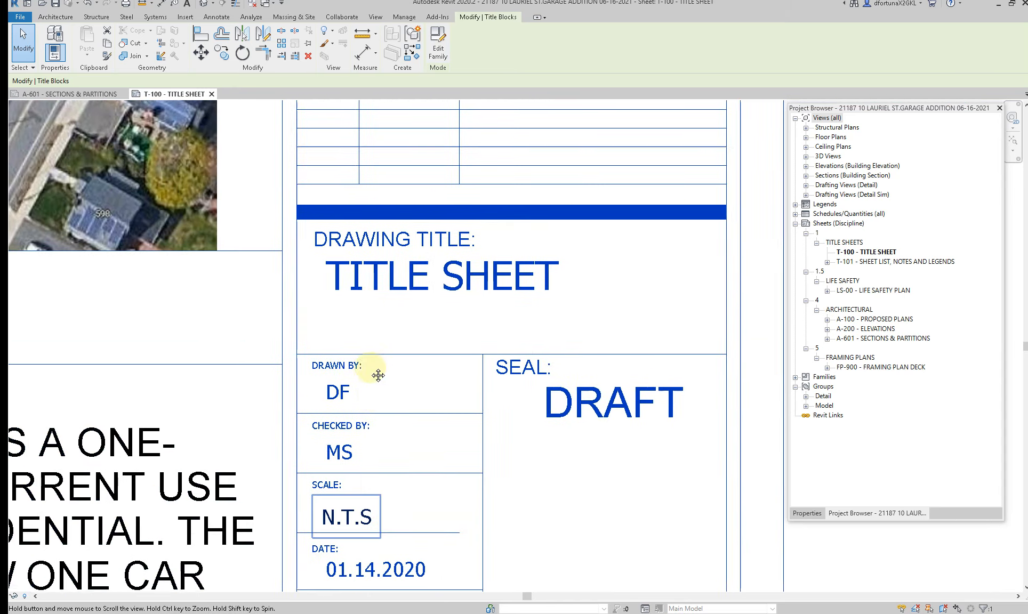
pyautogui.moveTo(374, 391); pyautogui.dragTo(389, 240, button='middle')
pyautogui.click(396, 424)
pyautogui.write('06.18.2021')
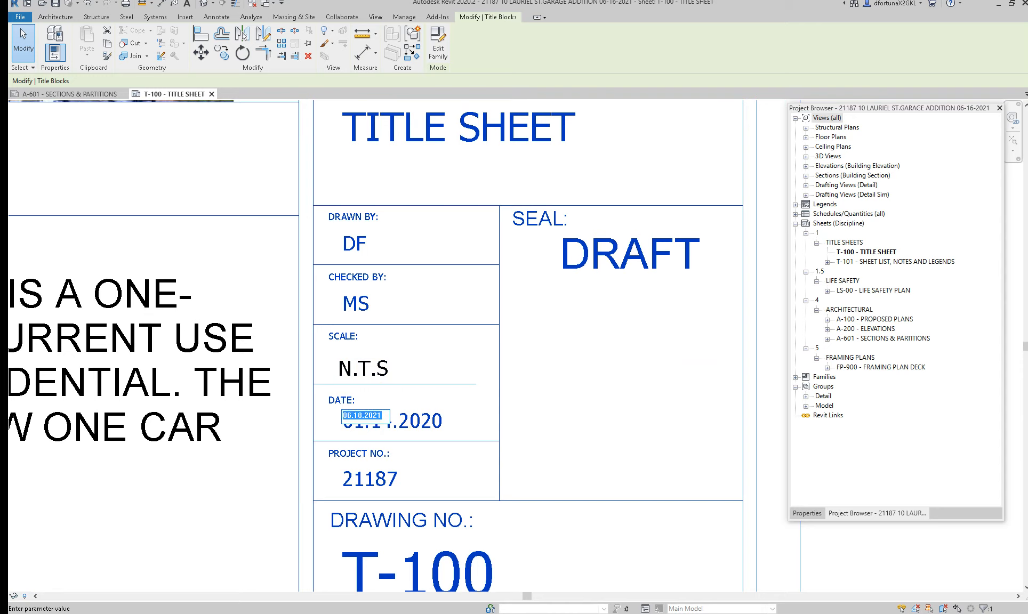
pyautogui.click(300, 442)
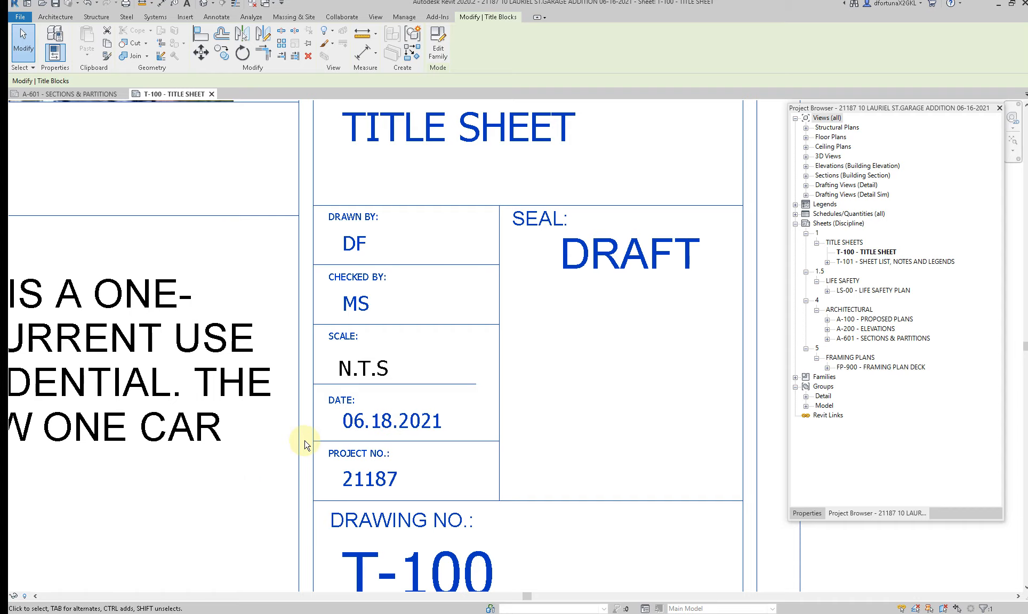
pyautogui.scroll(-5, 300, 442)
pyautogui.scroll(-3, 320, 453)
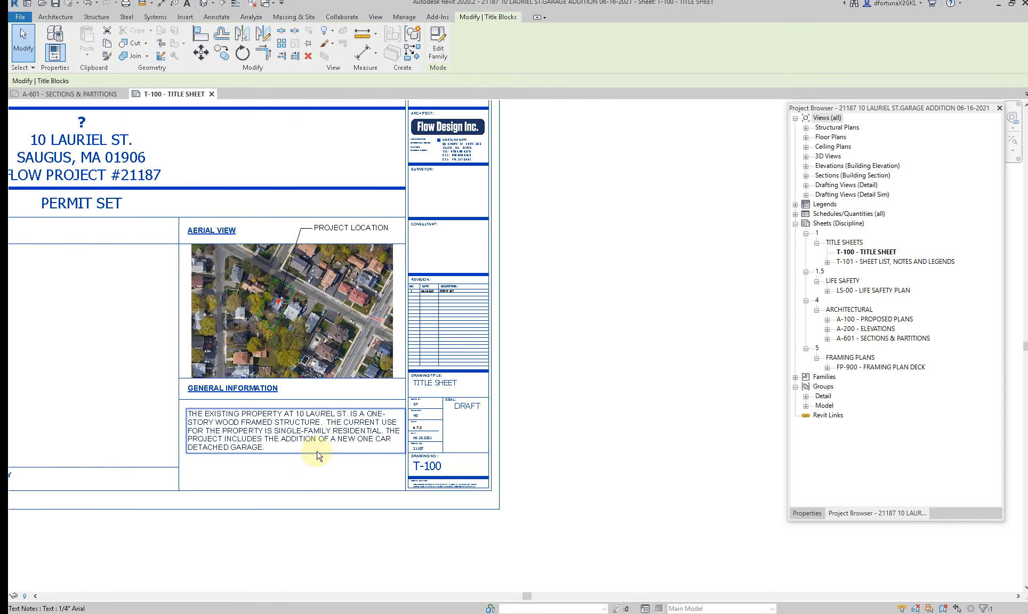
pyautogui.moveTo(404, 317); pyautogui.dragTo(449, 326, button='middle')
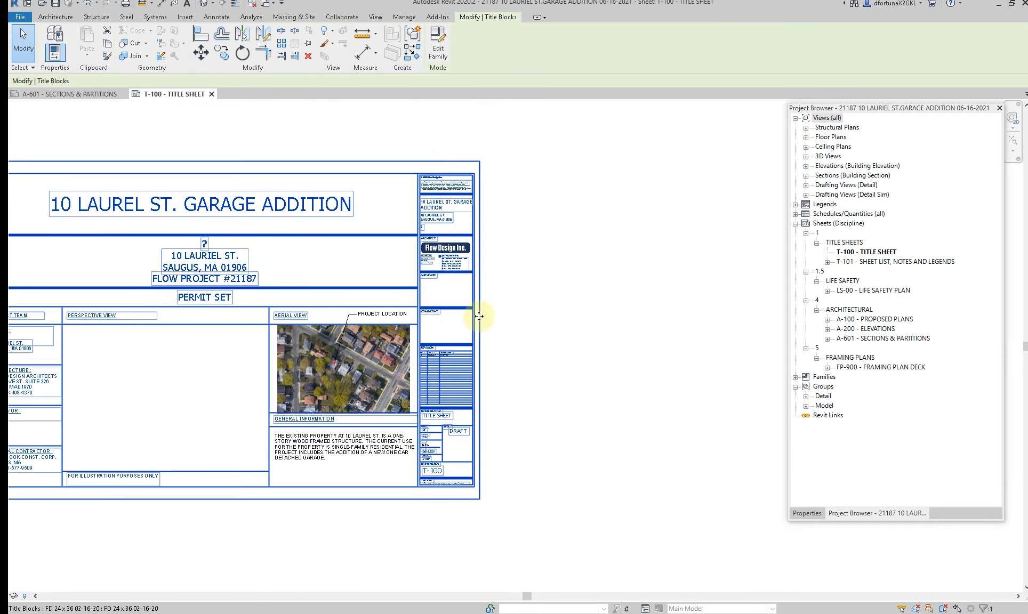
# Step: Open sheet T-101 Sheet List, Notes and Legends and set its title block date to 06.18.2021
pyautogui.doubleClick(878, 263)
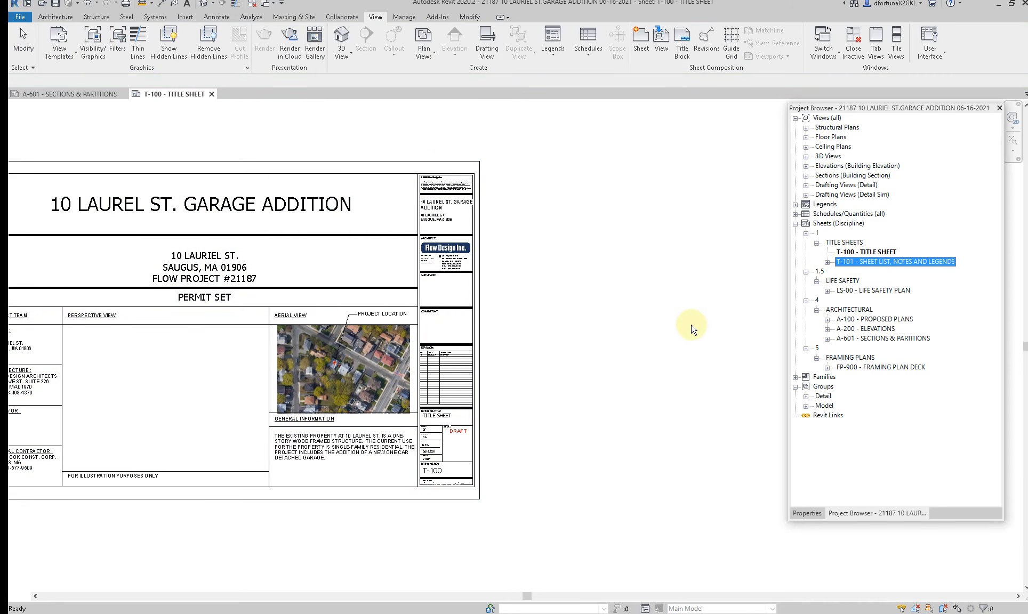
pyautogui.moveTo(616, 369); pyautogui.dragTo(461, 373, button='middle')
pyautogui.scroll(4, 668, 388)
pyautogui.scroll(-5, 587, 230)
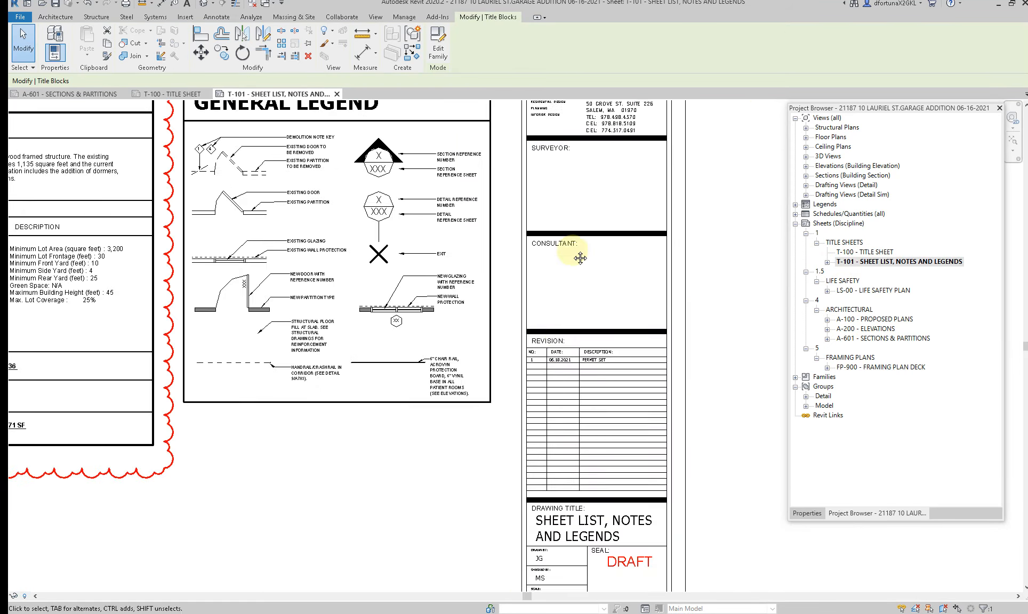
pyautogui.scroll(-2, 586, 229)
pyautogui.moveTo(514, 367); pyautogui.dragTo(486, 220, button='middle')
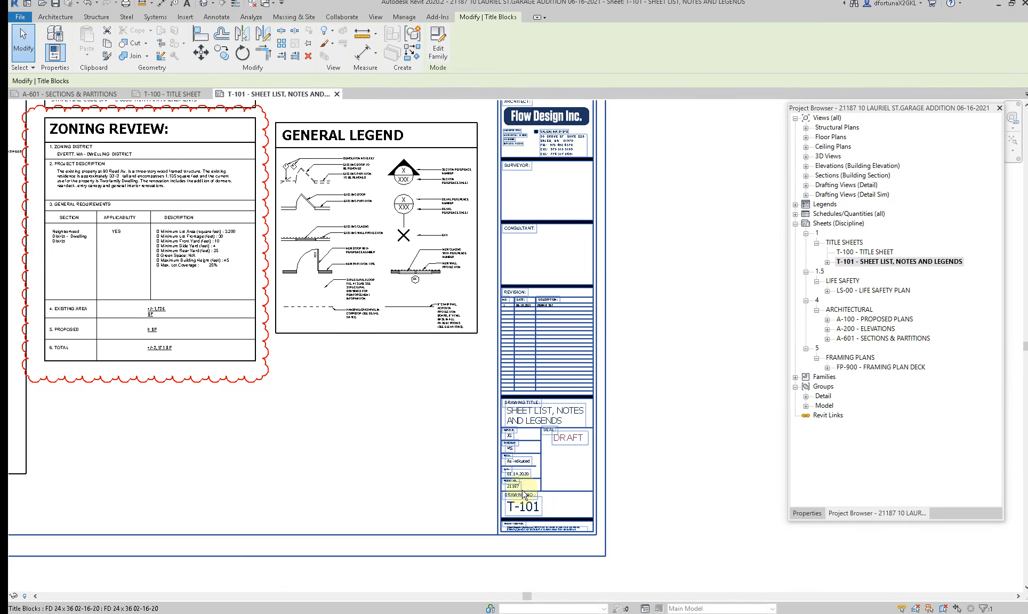
pyautogui.scroll(4, 523, 497)
pyautogui.click(521, 418)
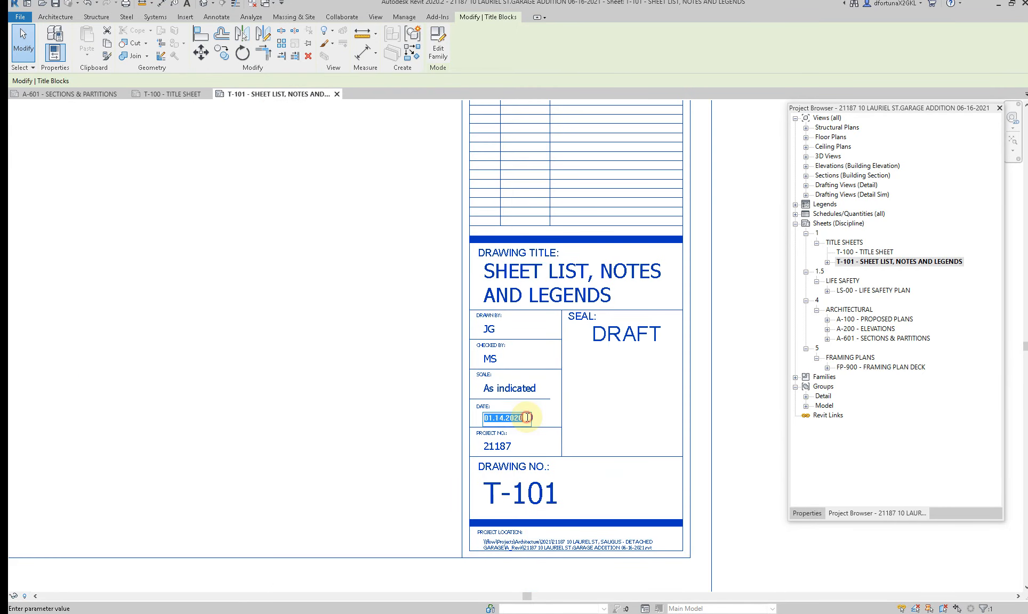
pyautogui.write('06.18.2021')
pyautogui.click(301, 425)
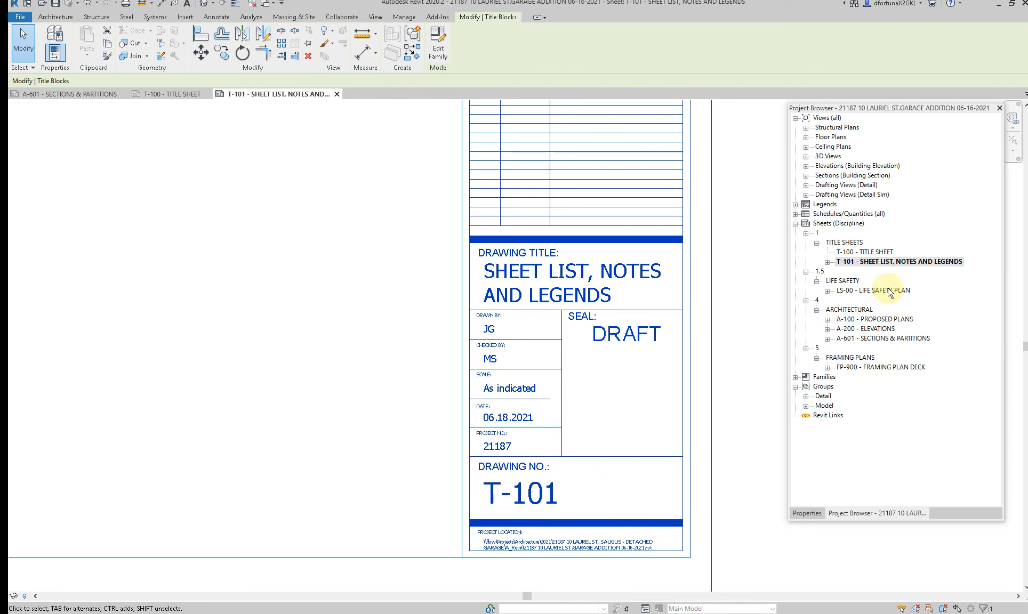
# Step: Check the LS-00 life safety sheet, then close all open sheets except the T-100 title sheet
pyautogui.click(886, 289)
pyautogui.click(449, 301)
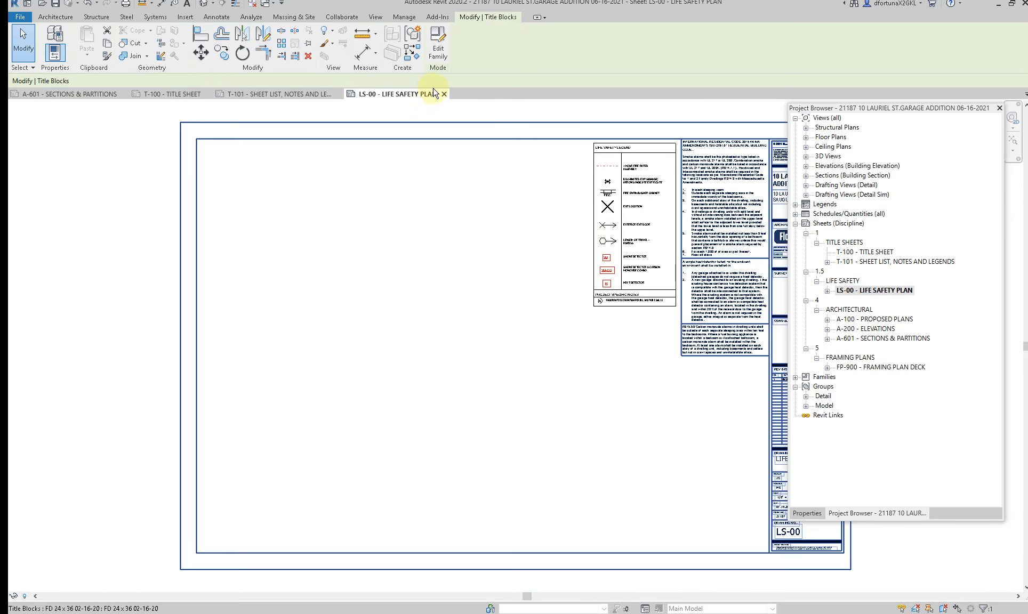
pyautogui.click(445, 94)
pyautogui.click(334, 94)
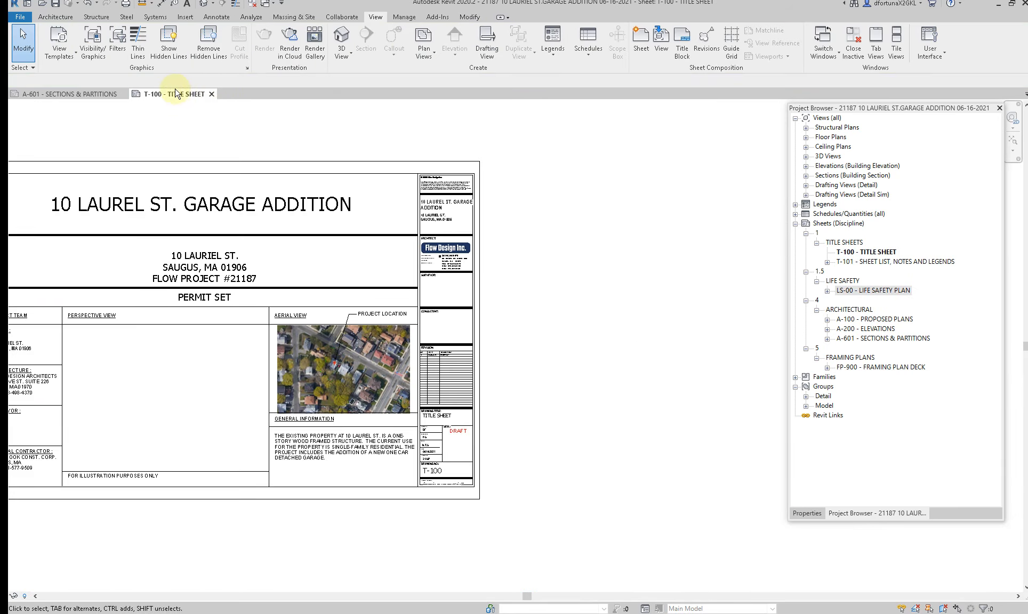
pyautogui.click(84, 95)
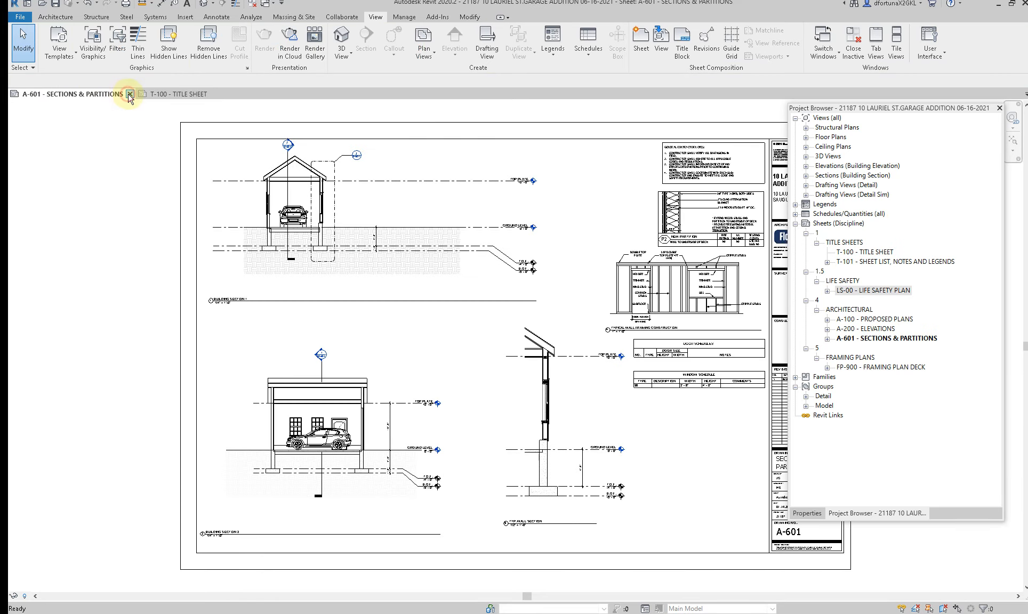
pyautogui.click(130, 95)
# Step: Correct the street name to LAUREL in the owner's project address on the title sheet
pyautogui.scroll(-2, 580, 372)
pyautogui.moveTo(483, 406); pyautogui.dragTo(509, 402, button='middle')
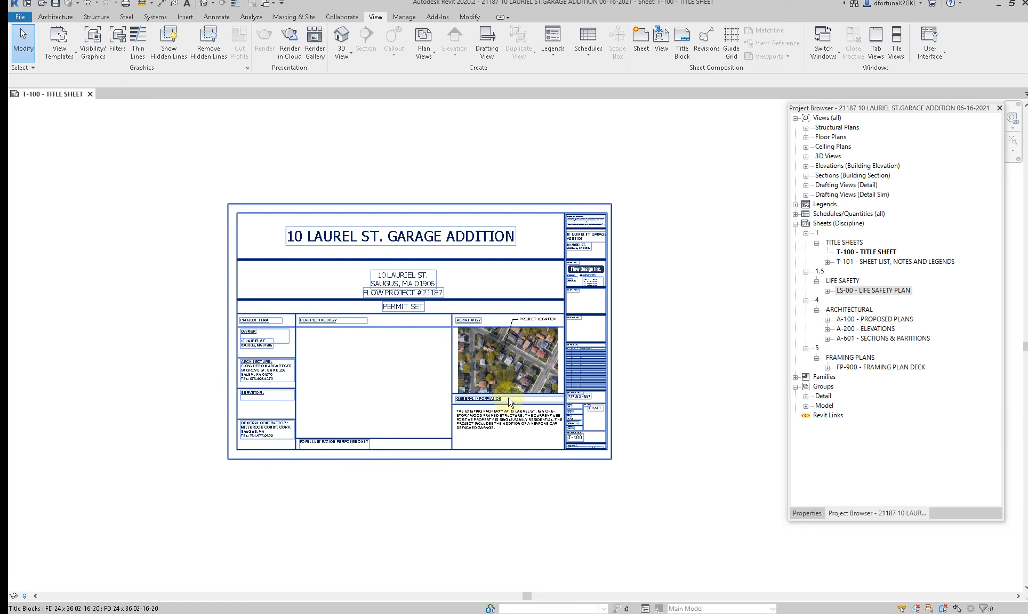
pyautogui.scroll(5, 233, 361)
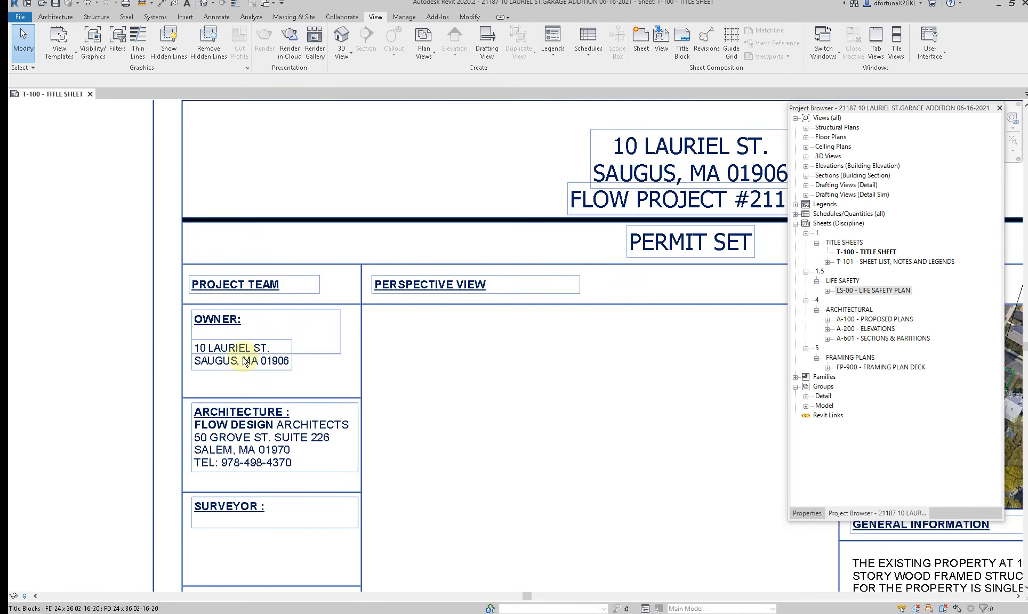
pyautogui.scroll(2, 233, 361)
pyautogui.click(234, 347)
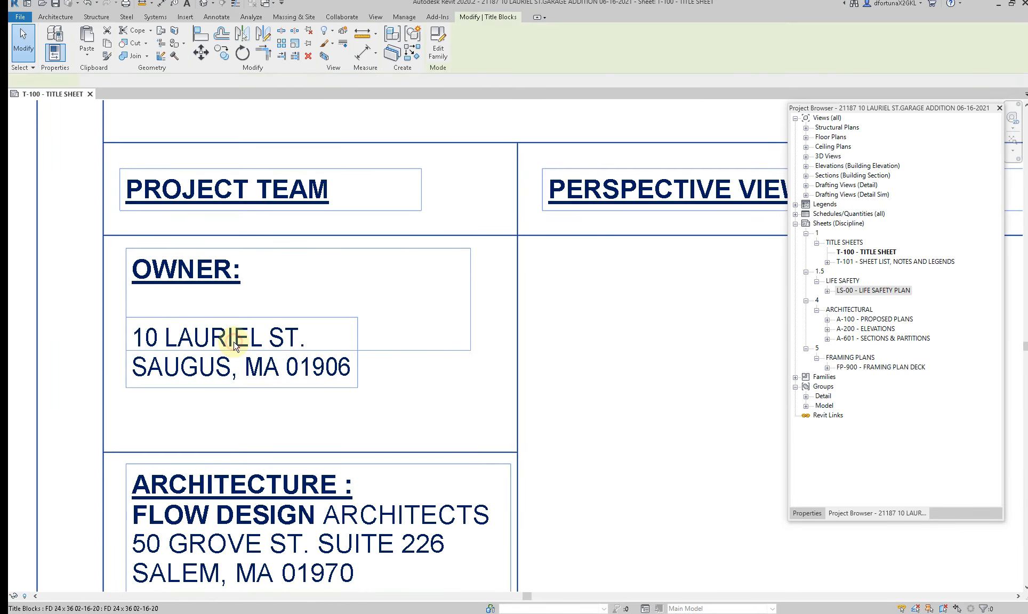
pyautogui.click(235, 343)
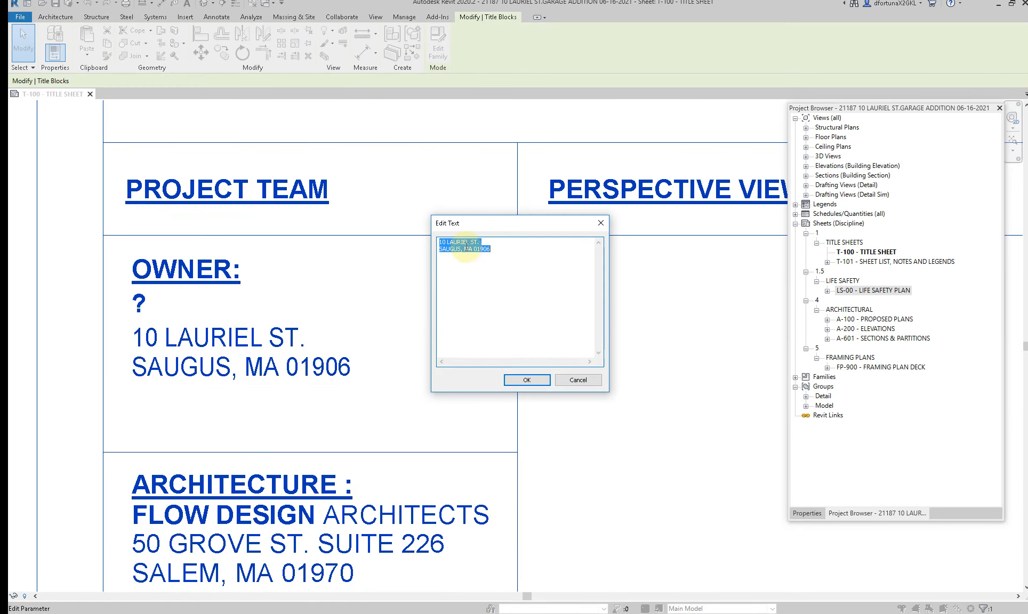
pyautogui.click(463, 242)
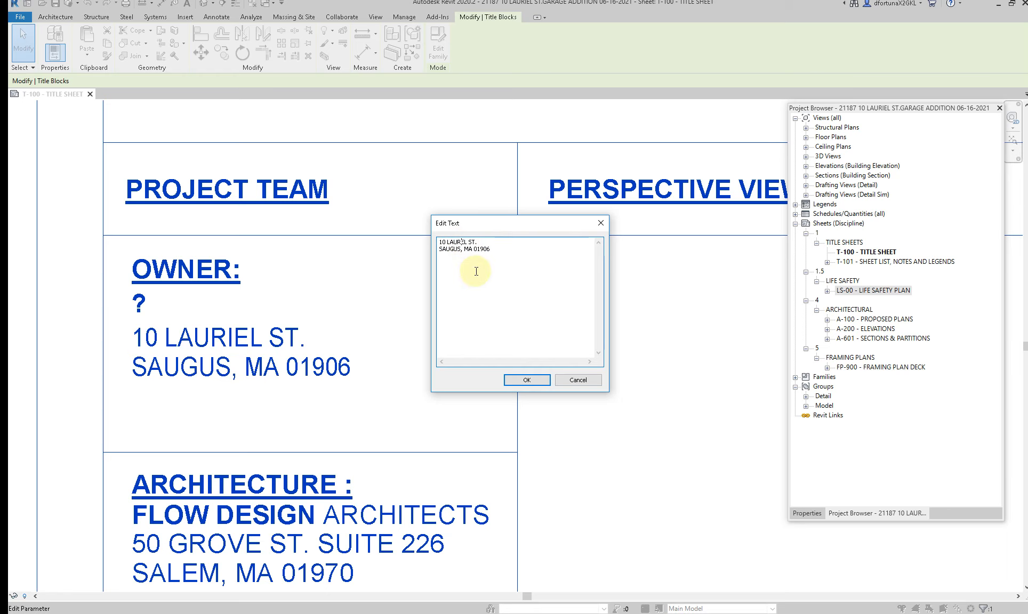
pyautogui.click(527, 380)
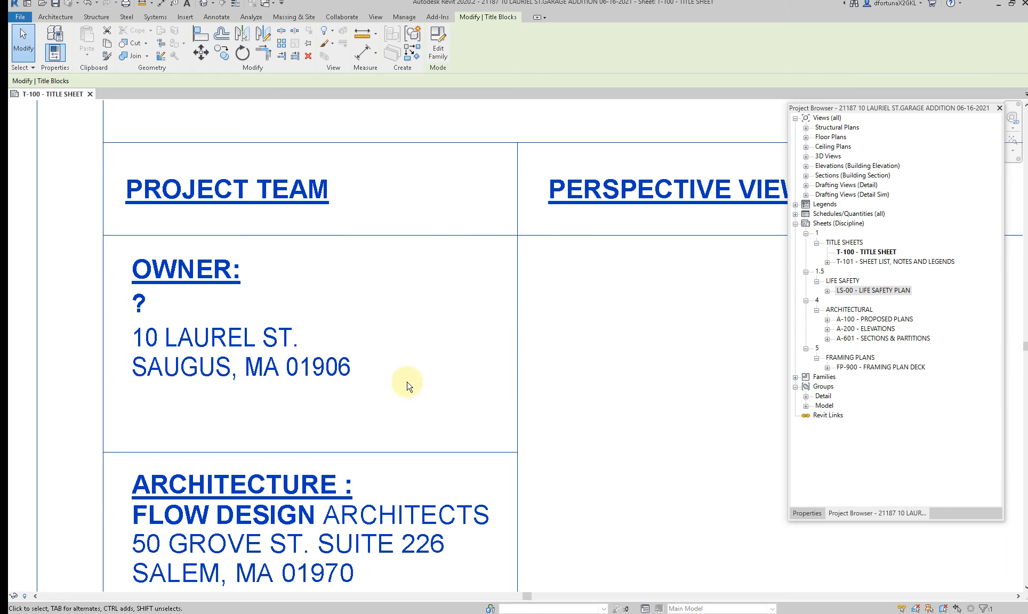
pyautogui.scroll(-4, 397, 382)
pyautogui.scroll(-2, 549, 301)
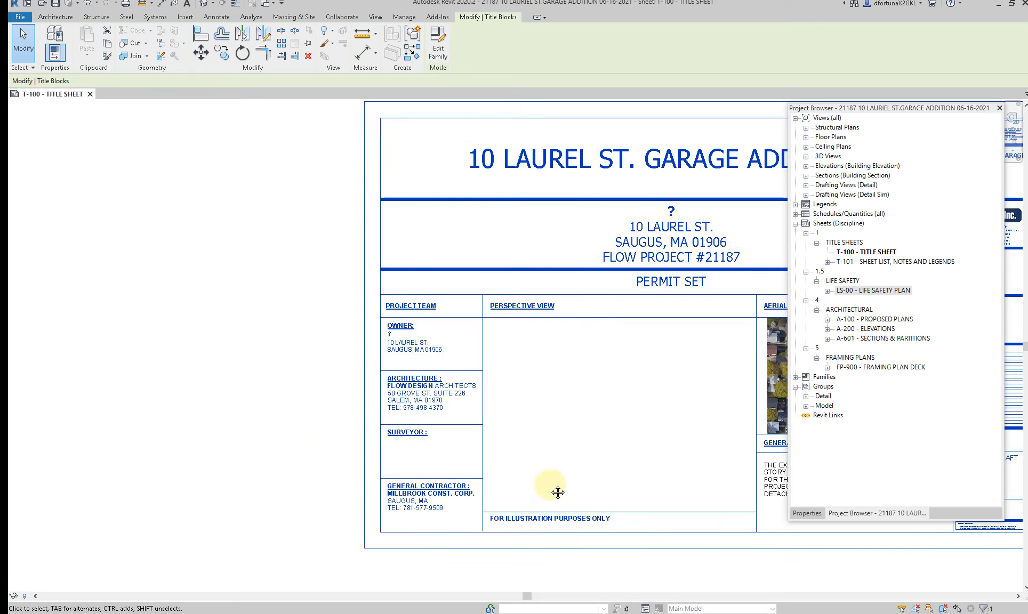
pyautogui.moveTo(558, 493); pyautogui.dragTo(302, 461, button='middle')
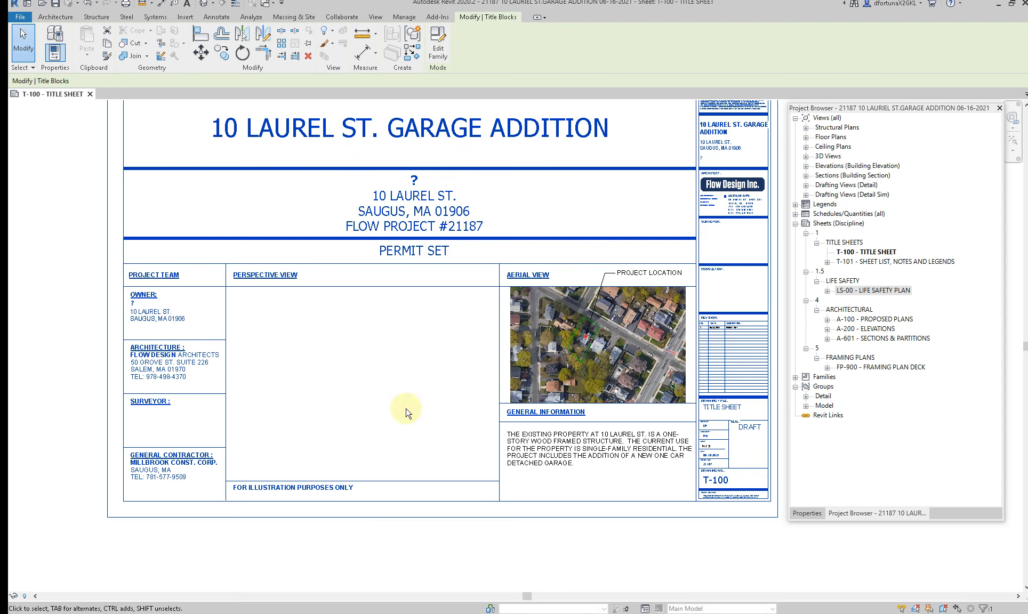
pyautogui.click(607, 442)
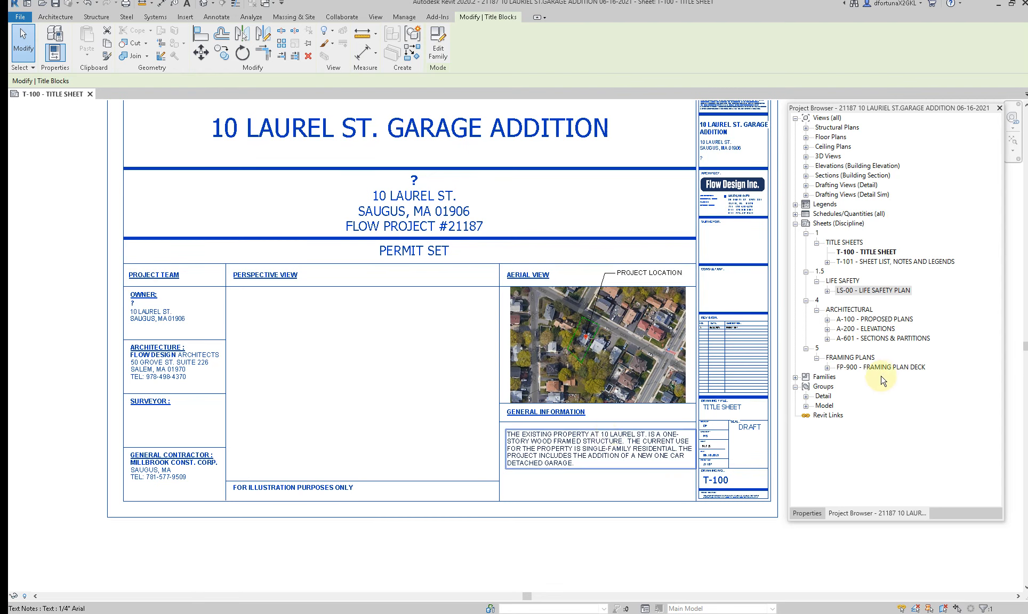
# Step: Open sheet A-100, activate the site plan and place a perspective camera on the driveway aimed at the detached garage
pyautogui.doubleClick(866, 319)
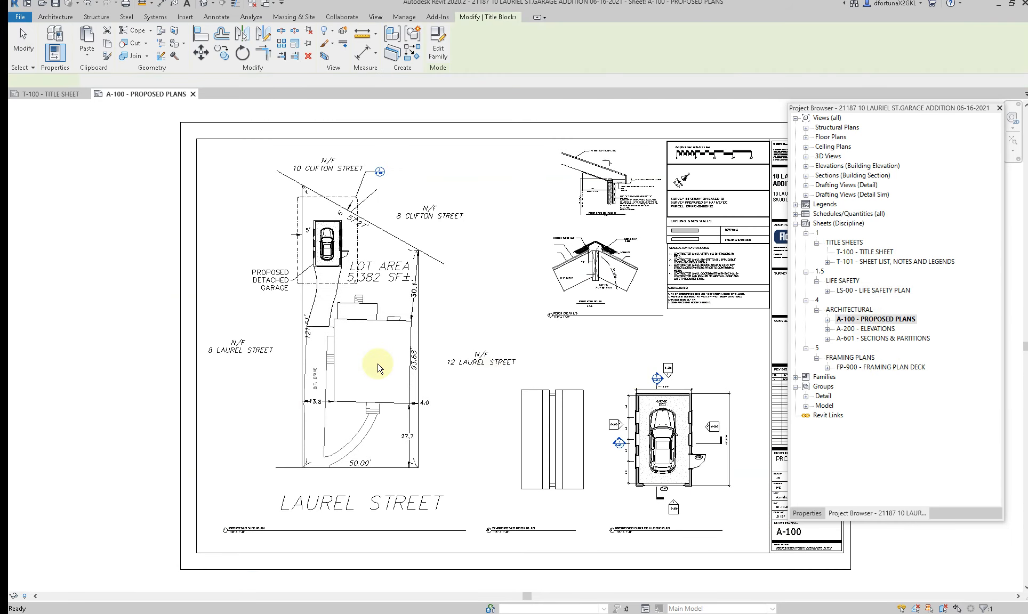
pyautogui.click(404, 449)
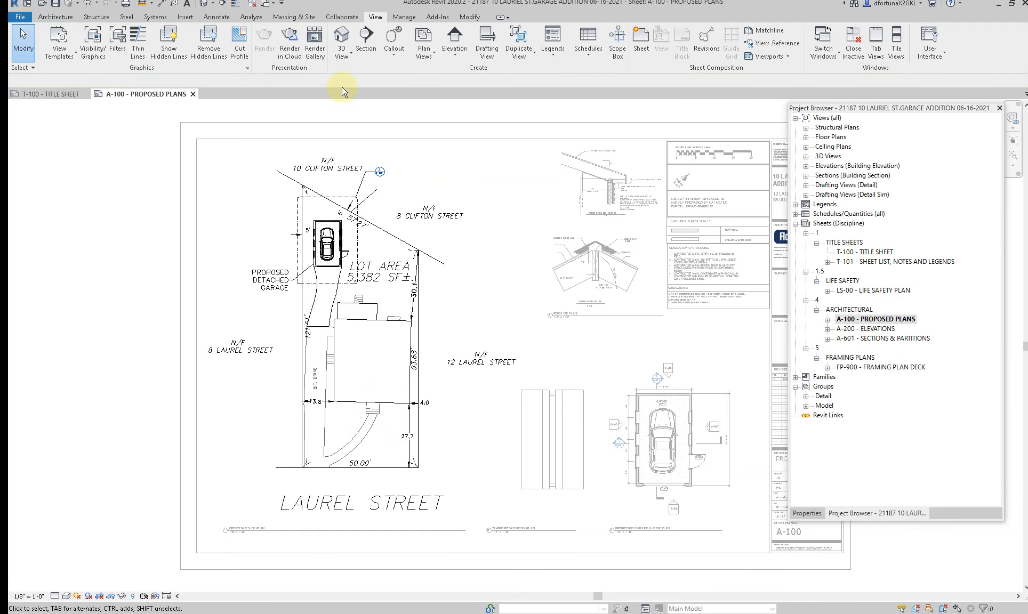
pyautogui.click(345, 64)
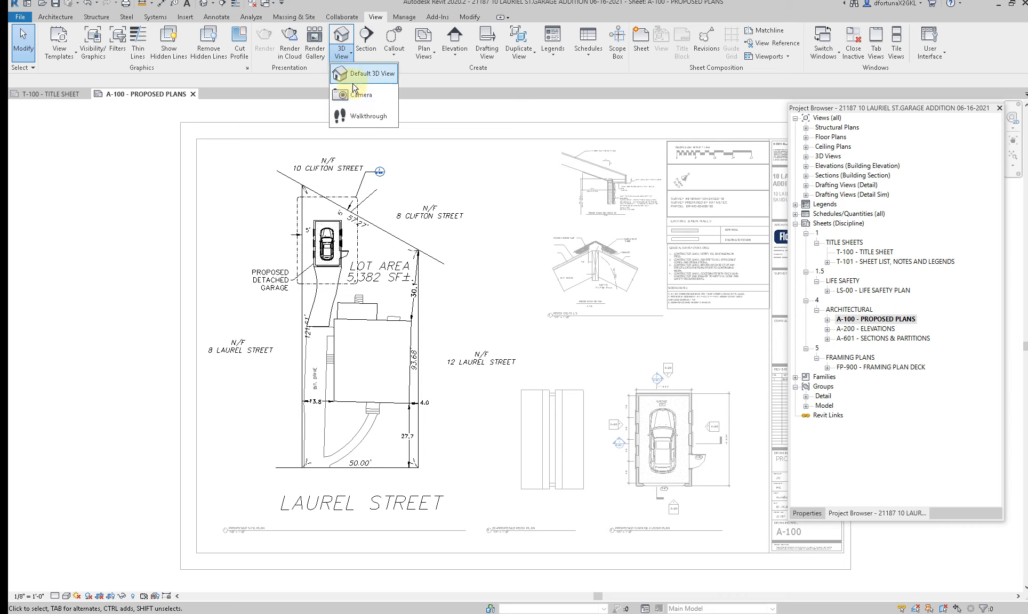
pyautogui.click(351, 89)
pyautogui.click(323, 316)
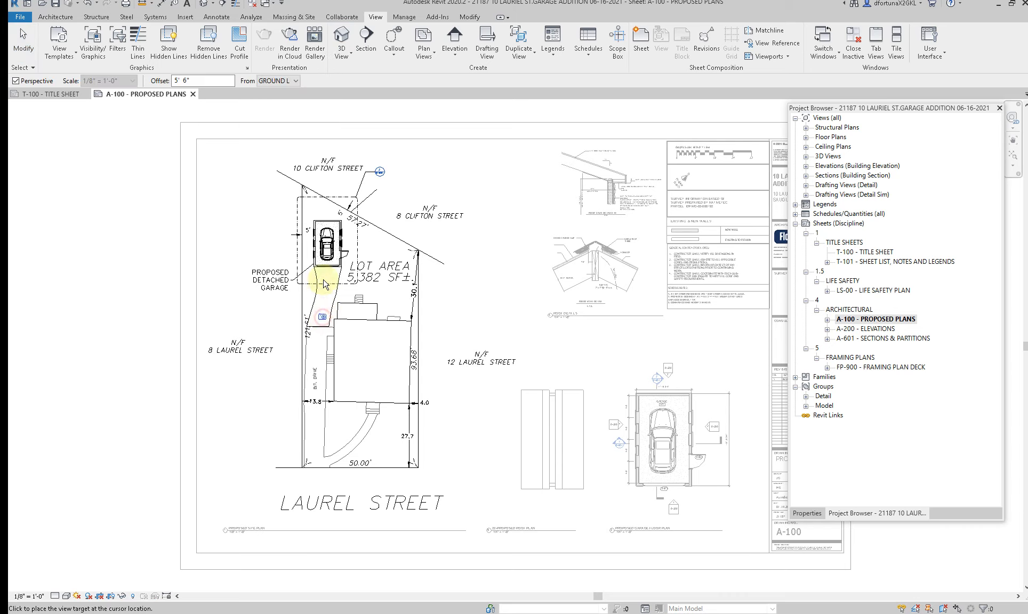
pyautogui.click(322, 132)
# Step: Extend the camera view's crop region upward and to the right, and orbit the camera to show the garage's front and side wall
pyautogui.scroll(-3, 294, 248)
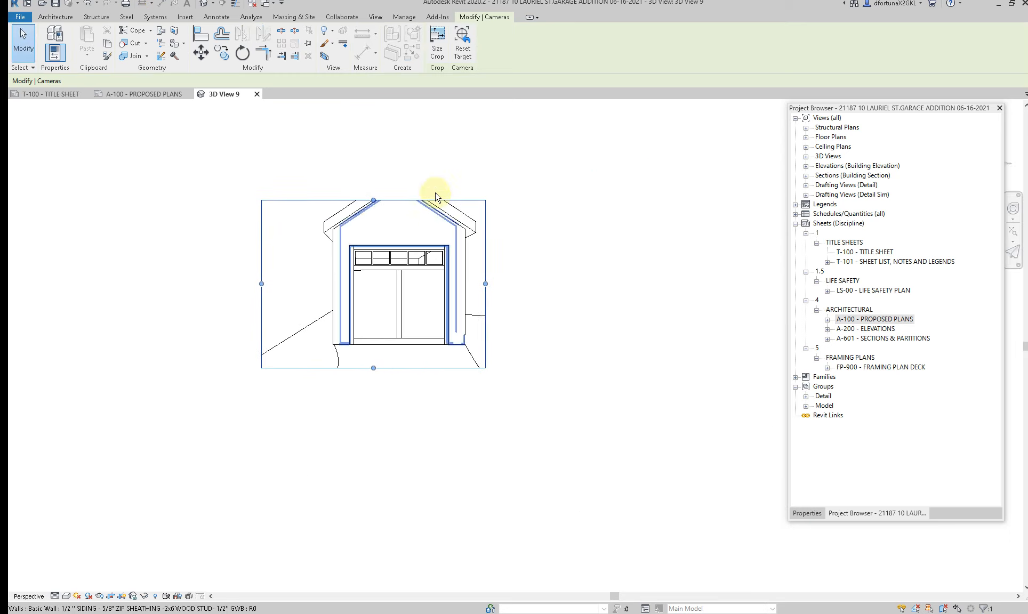
pyautogui.moveTo(373, 200); pyautogui.dragTo(369, 159)
pyautogui.moveTo(485, 263); pyautogui.dragTo(569, 264)
pyautogui.click(467, 340)
pyautogui.keyDown('shift'); pyautogui.moveTo(467, 343); pyautogui.dragTo(376, 350, button='middle'); pyautogui.keyUp('shift')
pyautogui.click(489, 233)
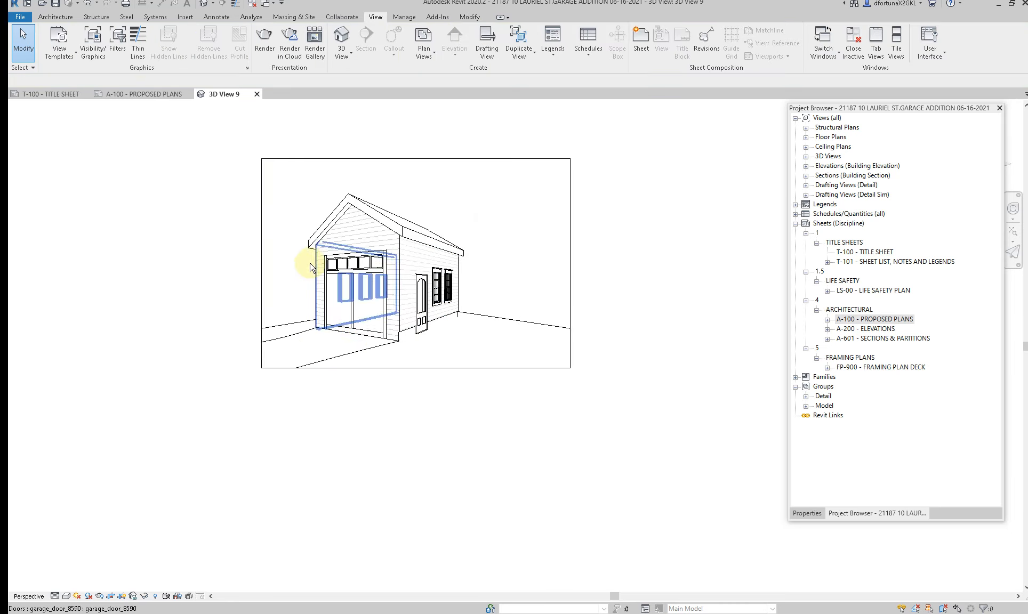
# Step: Refine the camera view's crop region: widen it on the left, trim the right side and raise the top edge slightly
pyautogui.click(262, 263)
pyautogui.moveTo(261, 262); pyautogui.dragTo(240, 263)
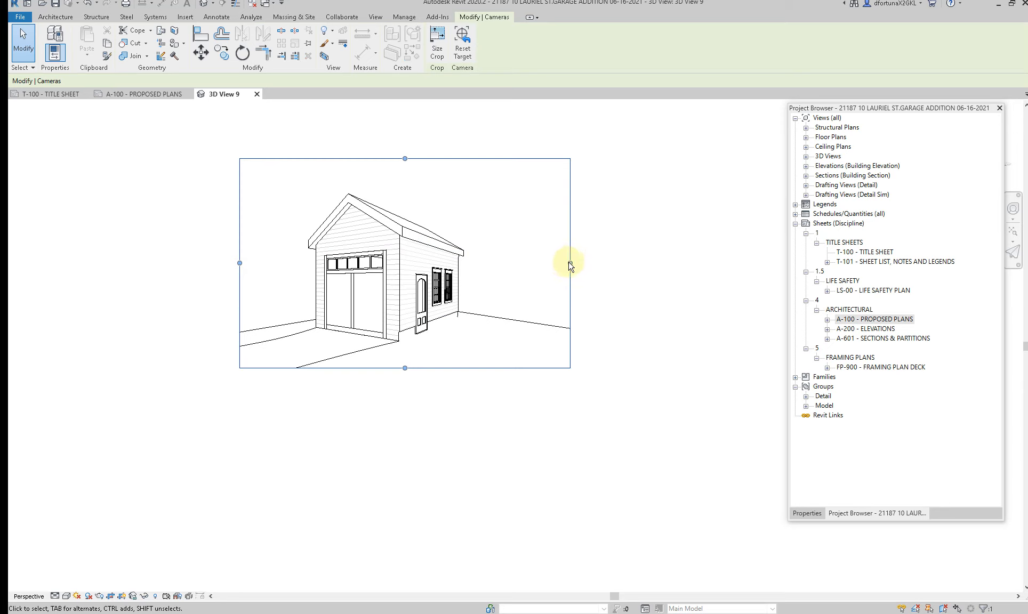
pyautogui.moveTo(569, 263); pyautogui.dragTo(519, 263)
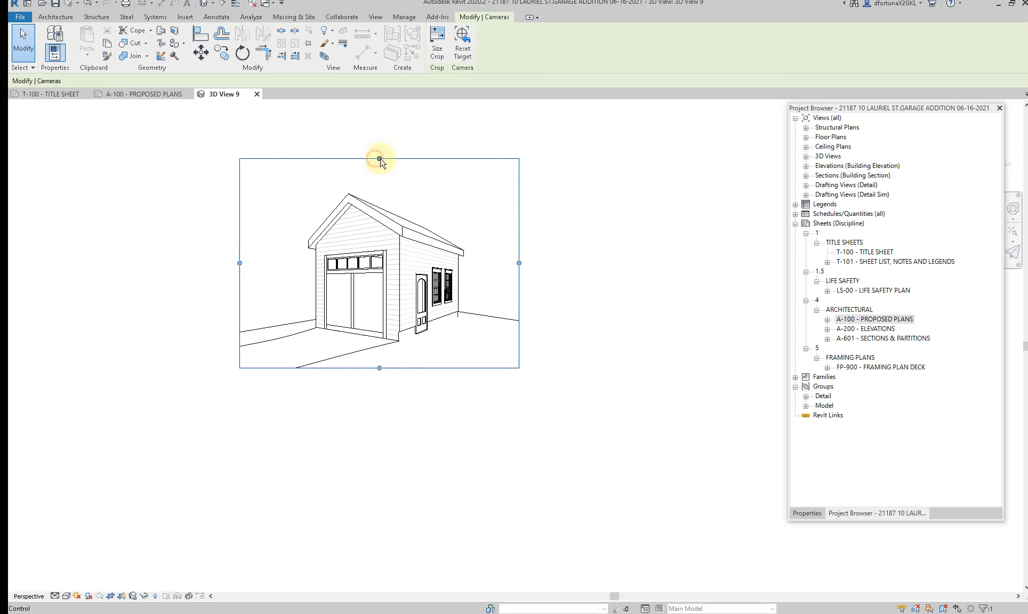
pyautogui.moveTo(379, 158); pyautogui.dragTo(380, 156)
pyautogui.moveTo(240, 263); pyautogui.dragTo(222, 262)
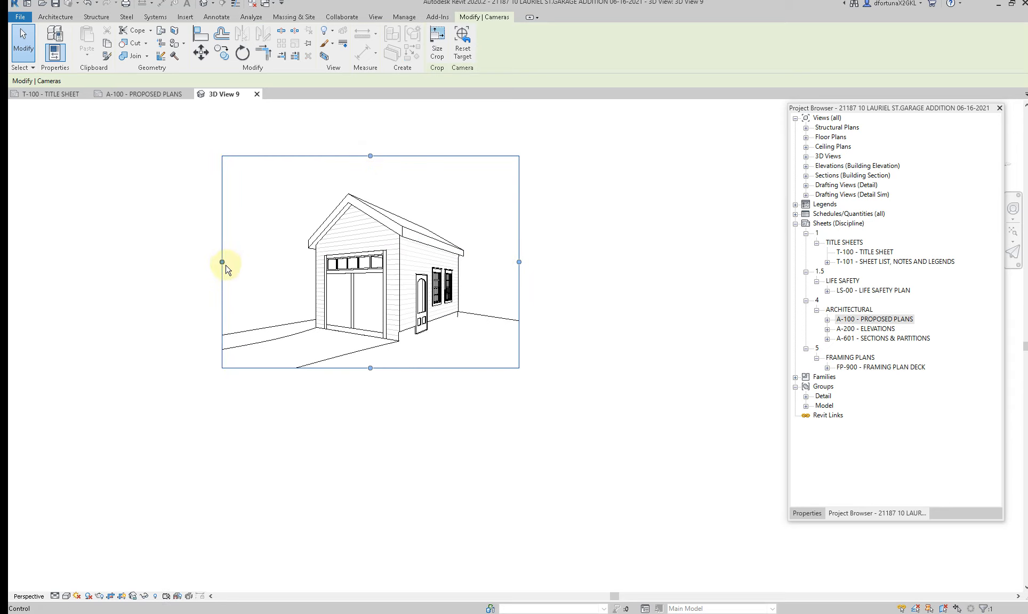
pyautogui.click(422, 423)
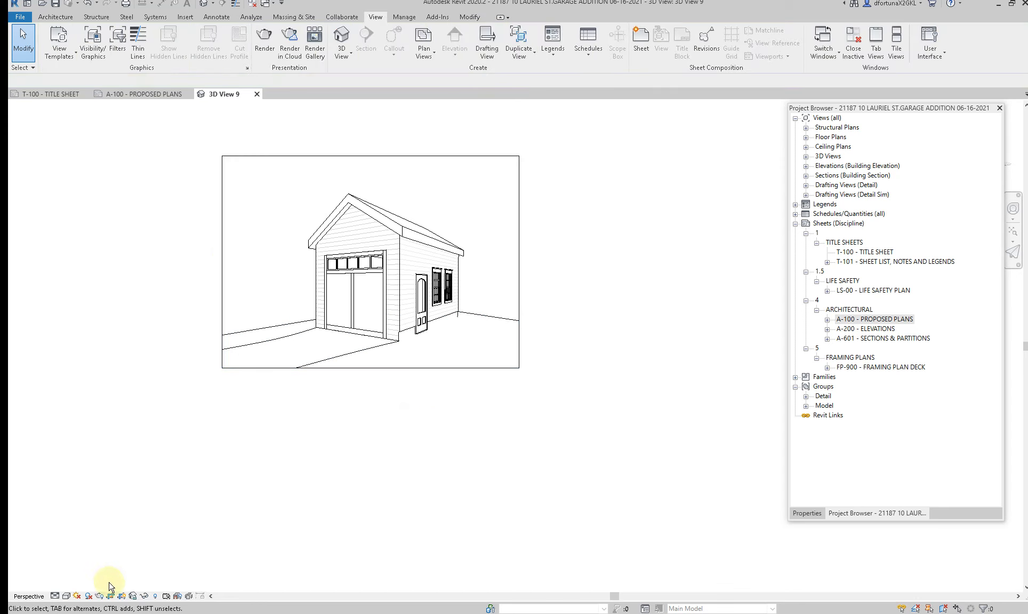
# Step: Assign the AXON - FLOW STYLE A view template to the garage camera view
pyautogui.click(67, 595)
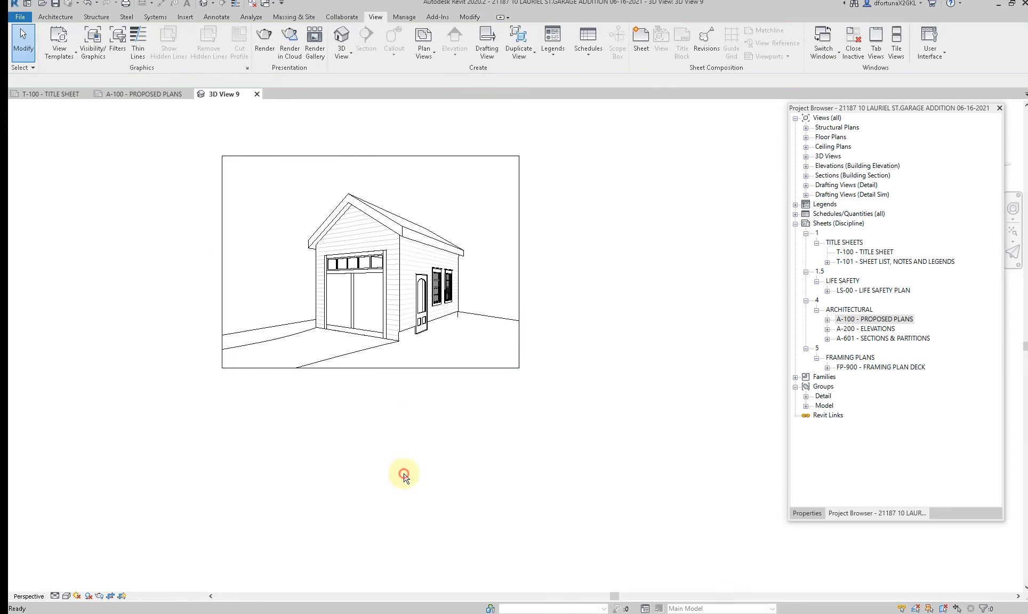
pyautogui.click(806, 513)
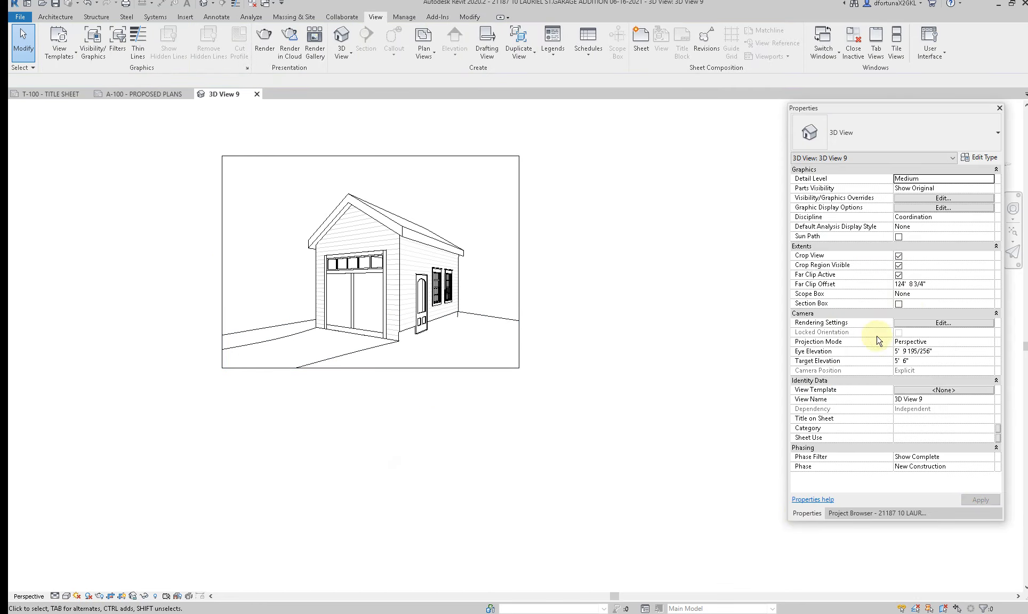
pyautogui.click(927, 391)
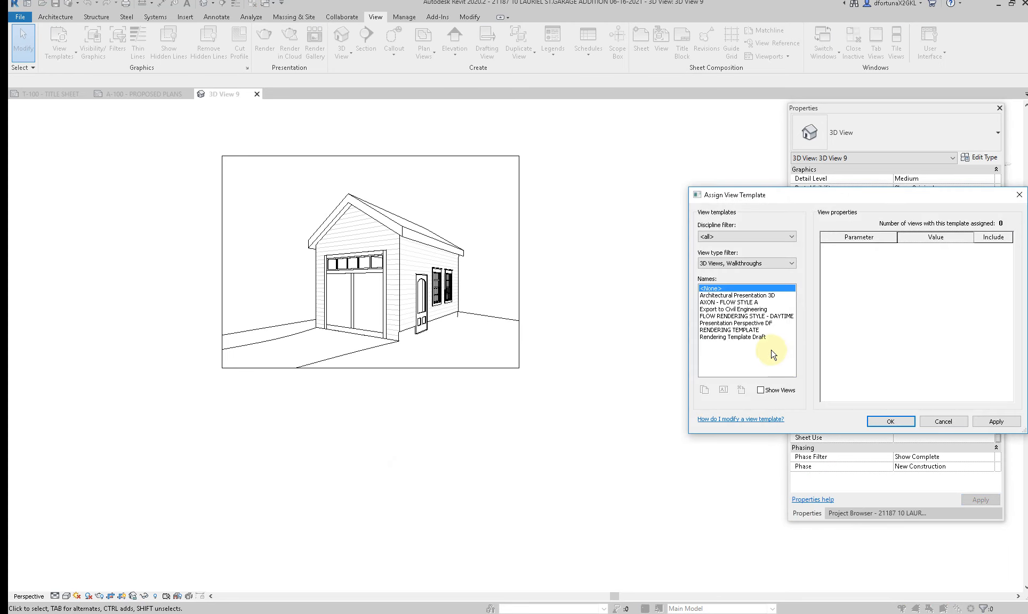
pyautogui.click(717, 317)
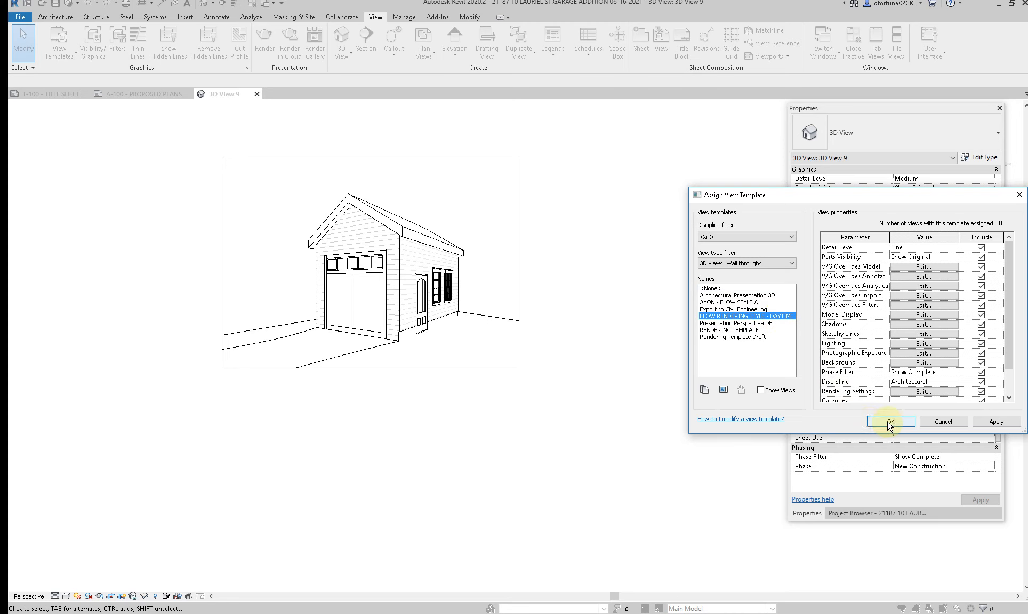
pyautogui.click(739, 304)
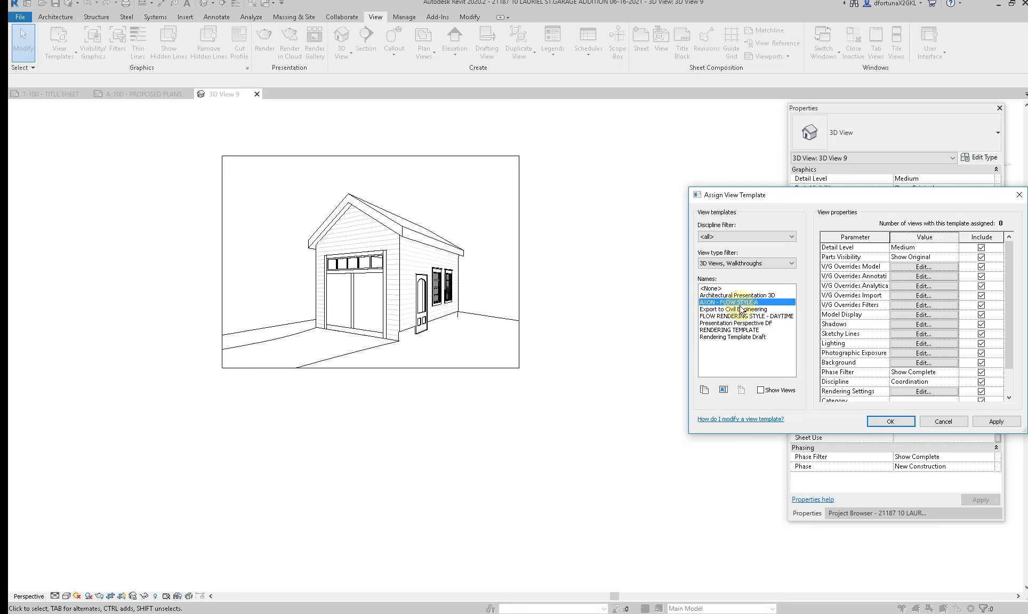
pyautogui.click(889, 421)
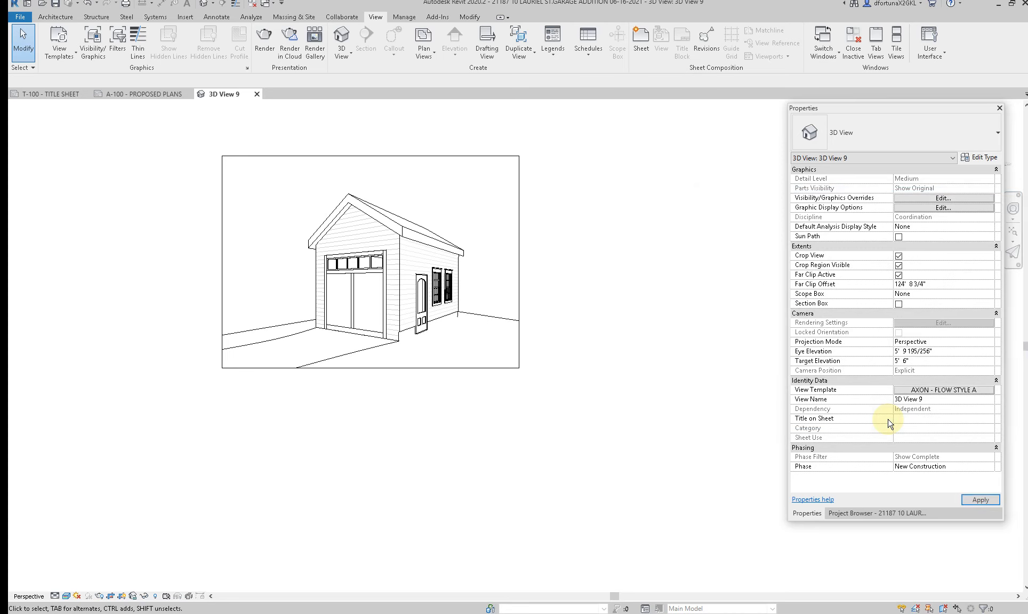
pyautogui.click(376, 365)
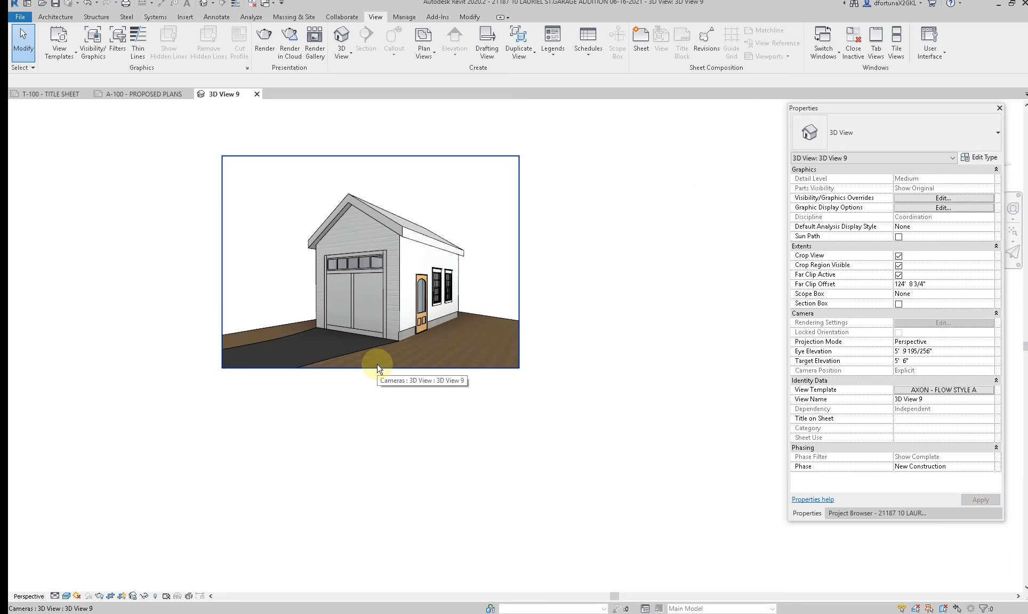
pyautogui.click(126, 555)
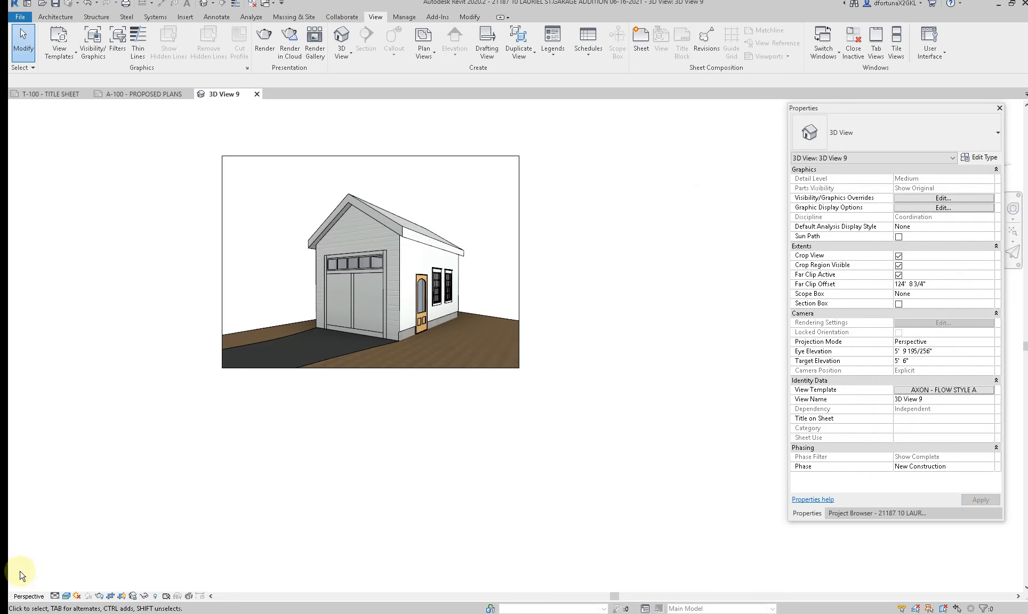
pyautogui.click(66, 596)
pyautogui.click(597, 540)
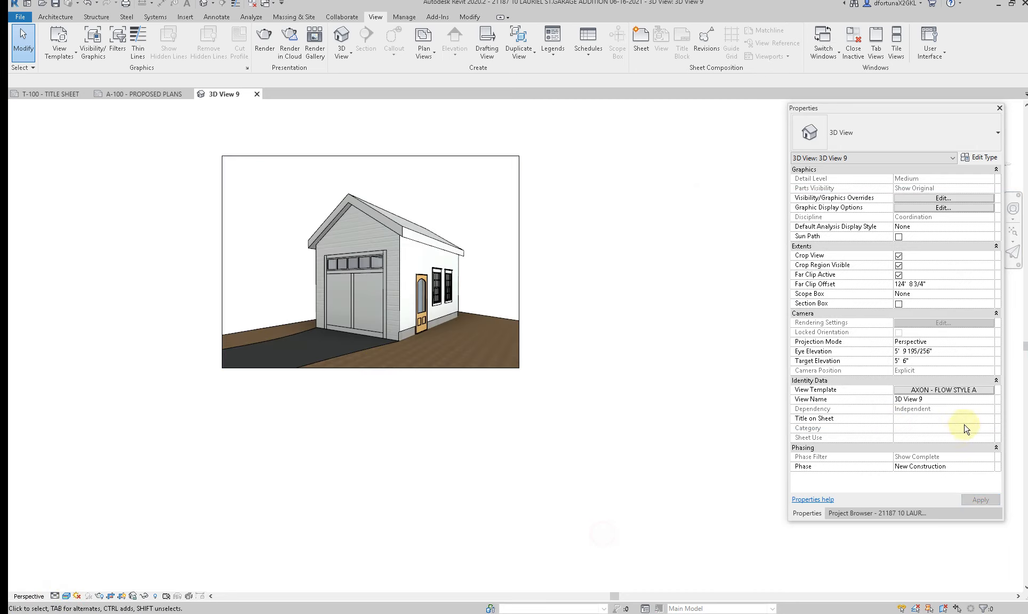
# Step: Assign the FLOW RENDERING STYLE - DAYTIME view template to the garage camera view
pyautogui.click(958, 391)
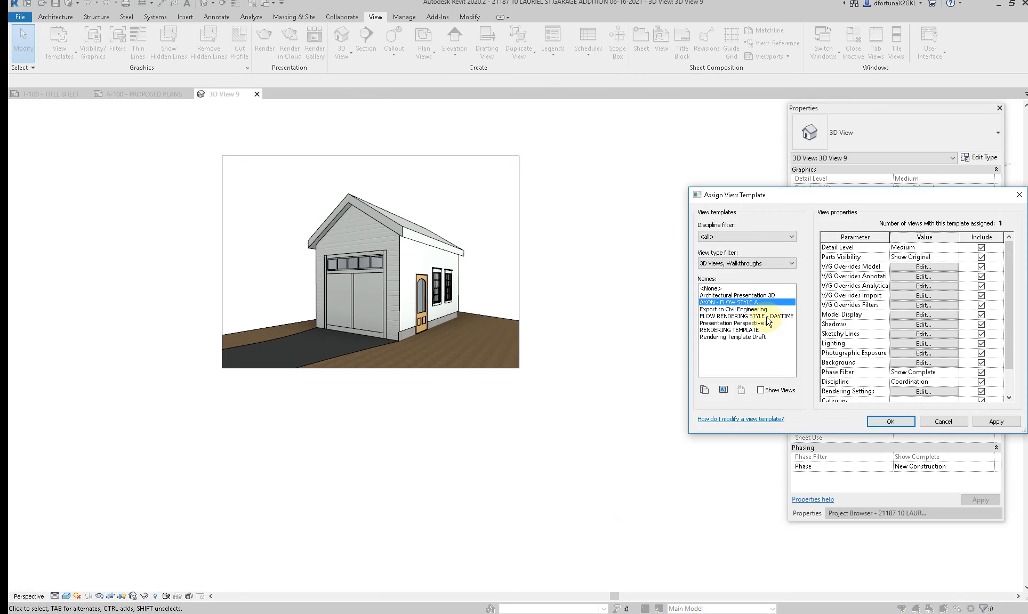
pyautogui.click(766, 316)
pyautogui.click(894, 421)
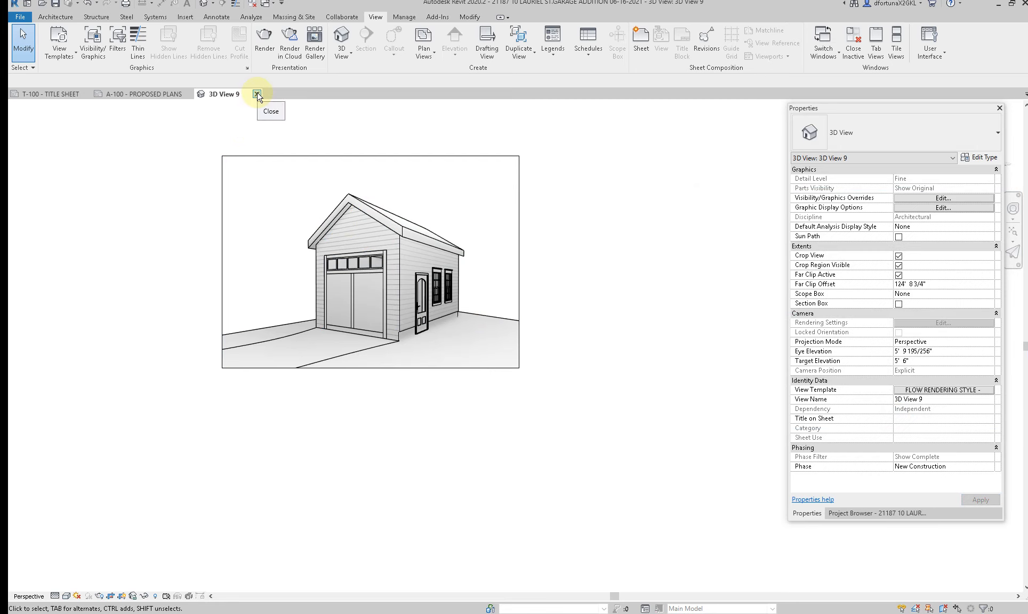
# Step: Close the camera view and place 3D View 9 in the PERSPECTIVE VIEW box of sheet T-100
pyautogui.click(257, 95)
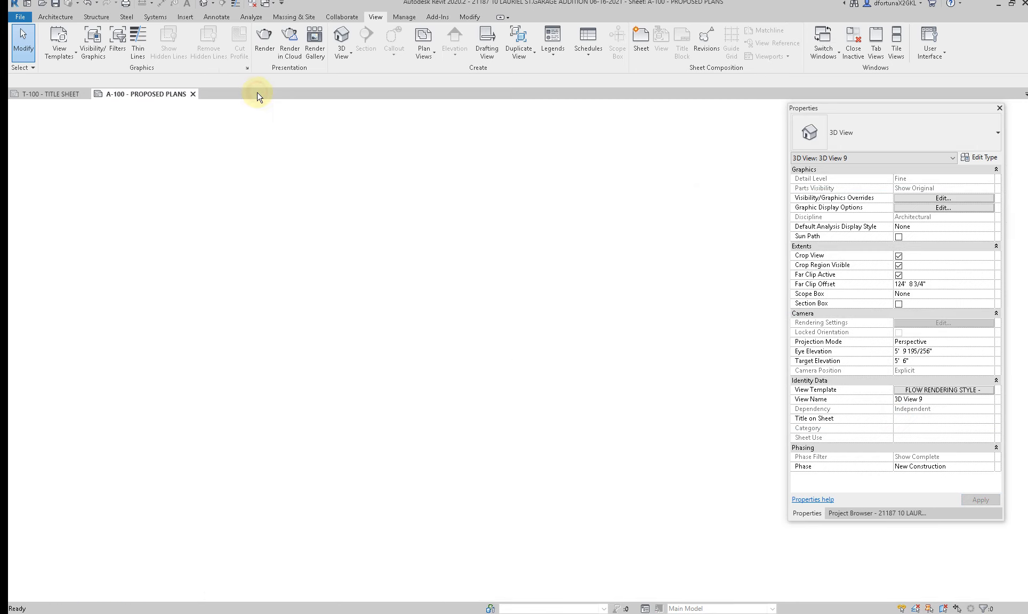
pyautogui.click(59, 100)
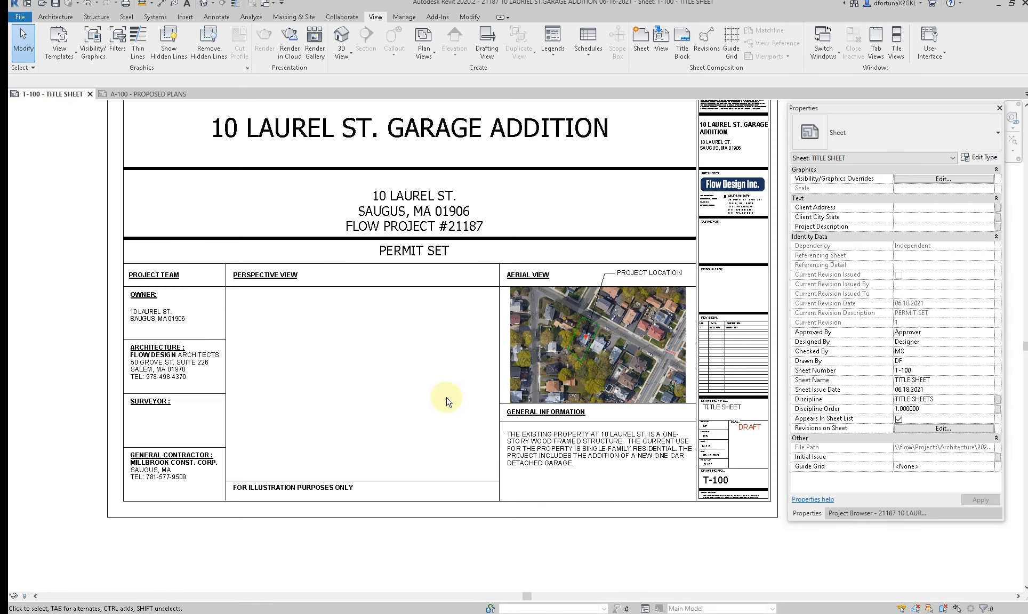
pyautogui.click(839, 514)
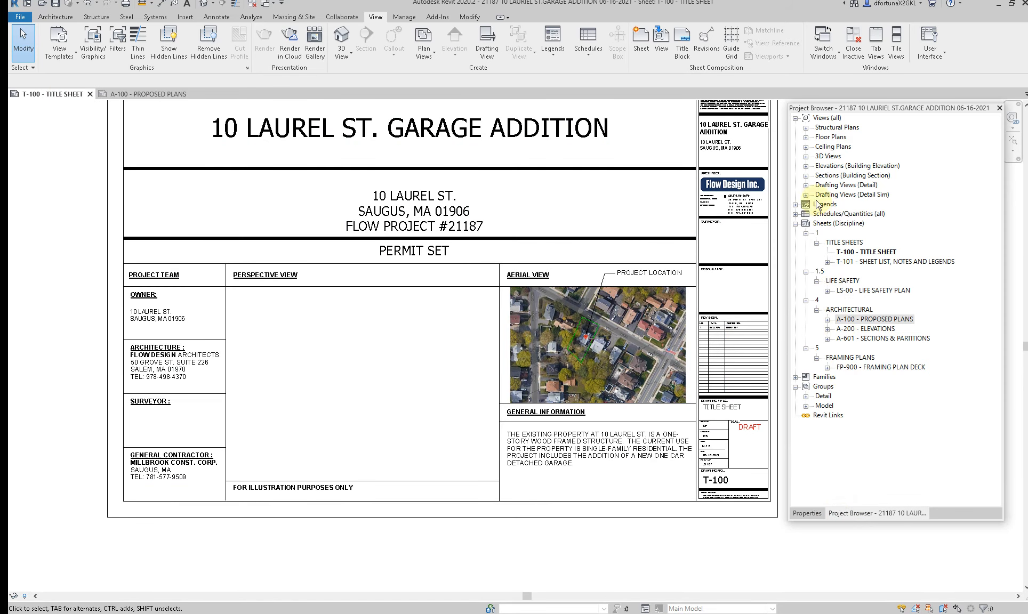
pyautogui.click(806, 156)
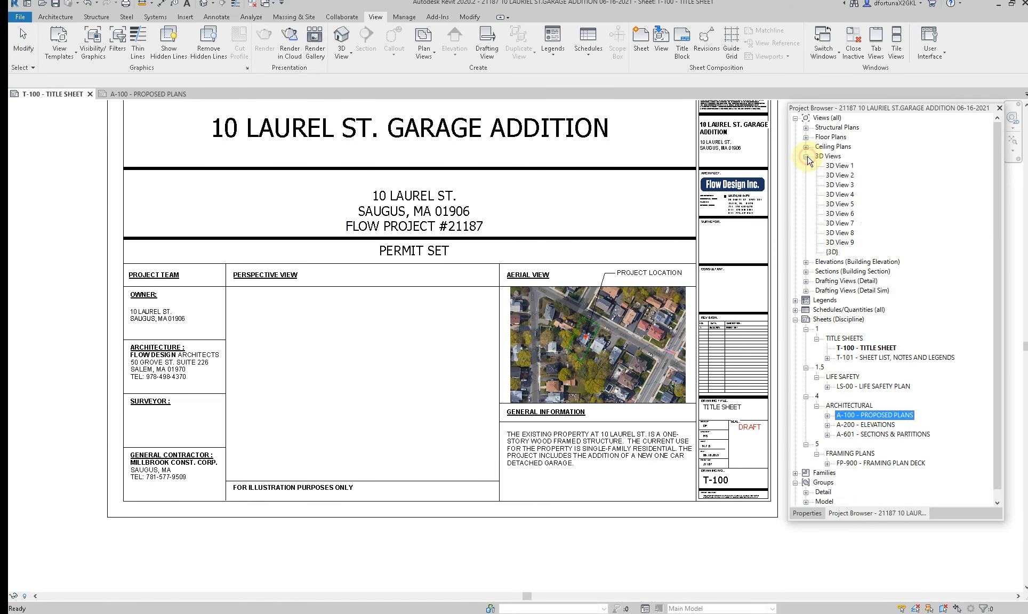
pyautogui.click(839, 243)
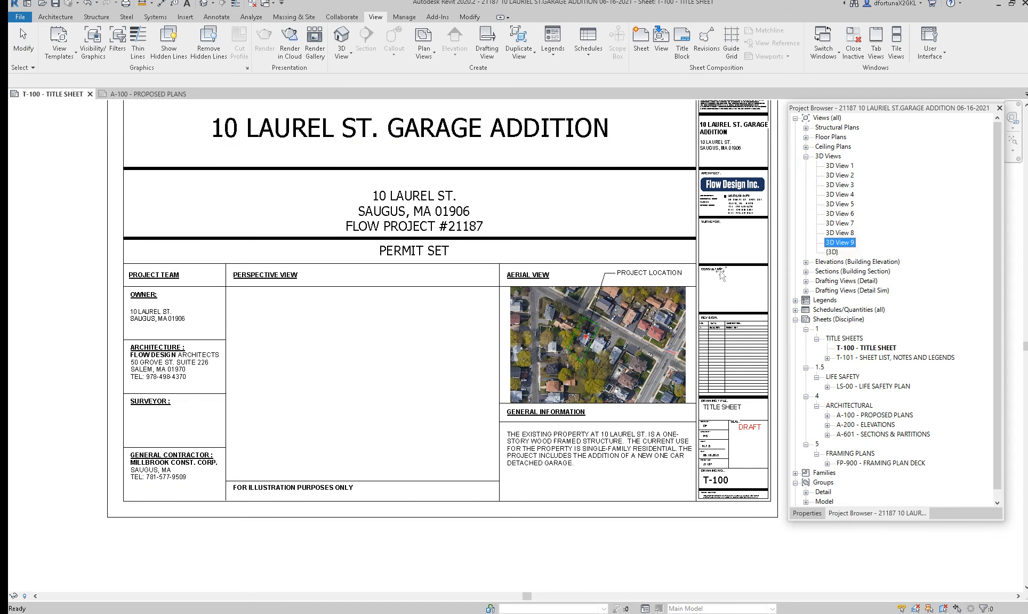
pyautogui.click(332, 377)
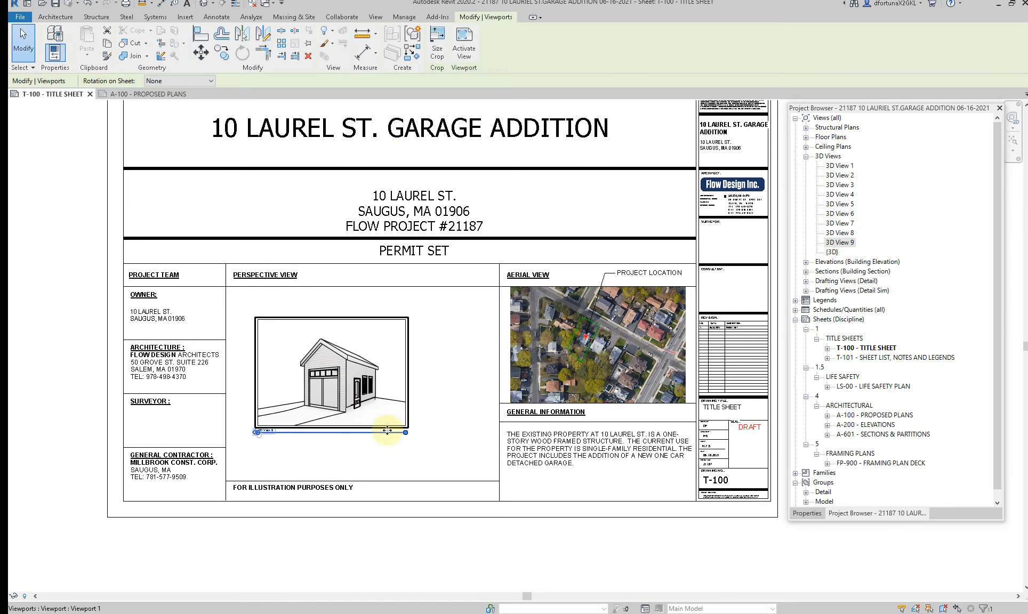
# Step: Delete the unused views 3D View 1 through 3D View 8 from the project
pyautogui.click(841, 232)
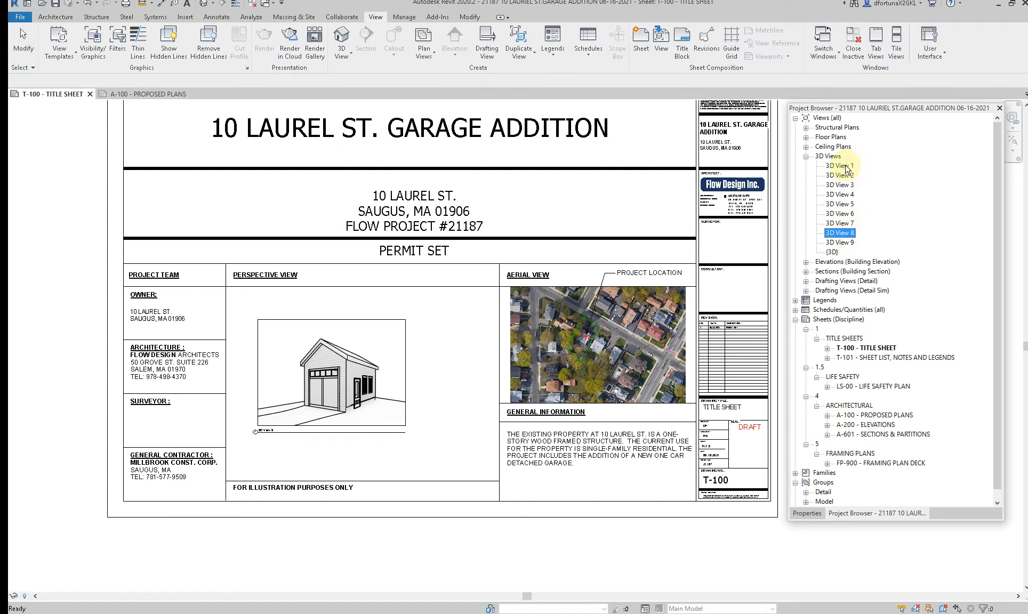
pyautogui.keyDown('shift'); pyautogui.click(847, 166); pyautogui.keyUp('shift')
pyautogui.rightClick(847, 167)
pyautogui.click(853, 215)
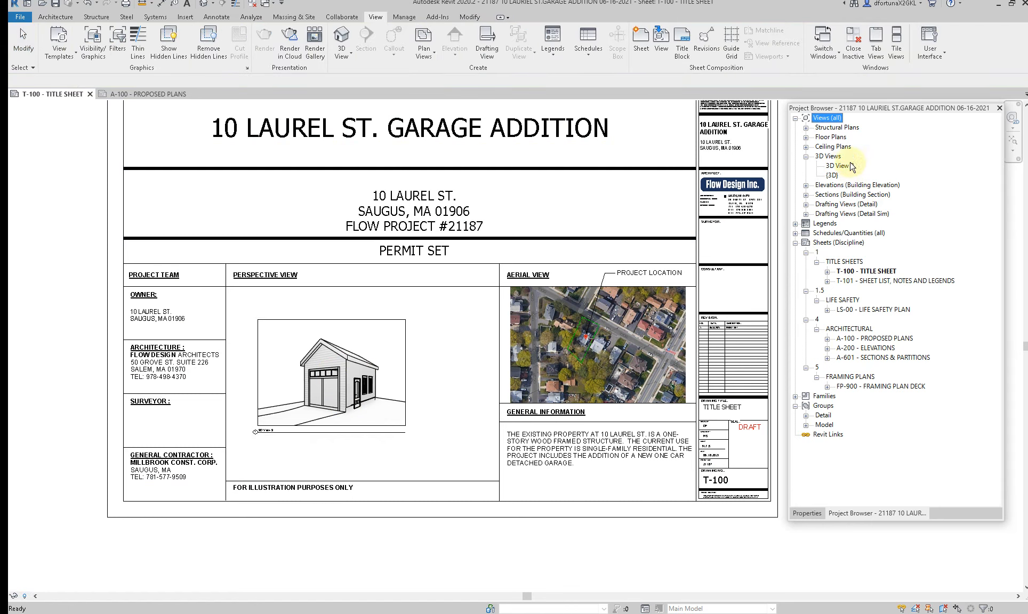
# Step: Rename the garage camera view to PERSPECTIVE VIEW
pyautogui.rightClick(847, 167)
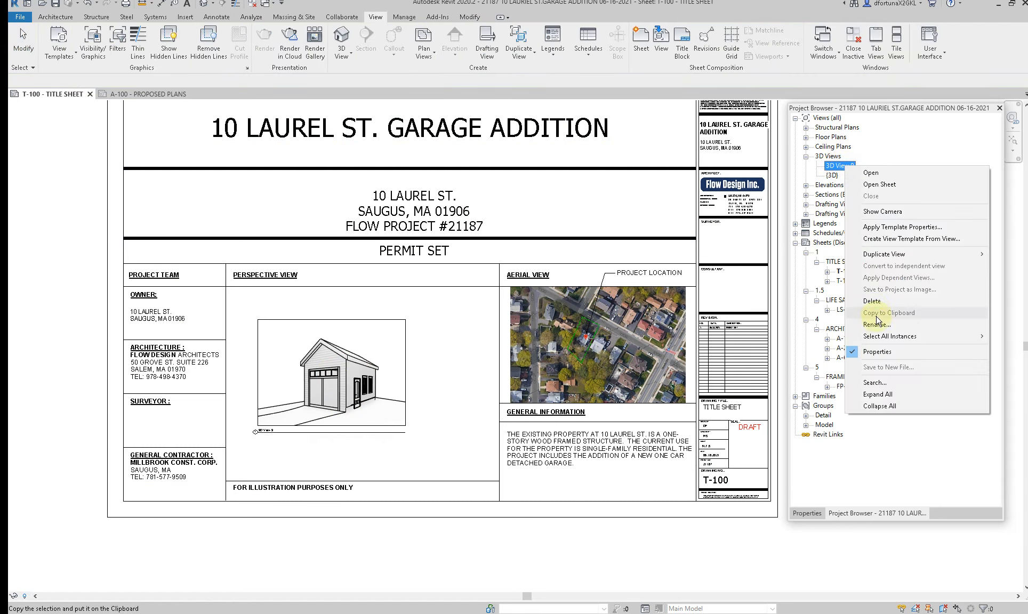
pyautogui.click(878, 325)
pyautogui.write('PERSPECTIVE')
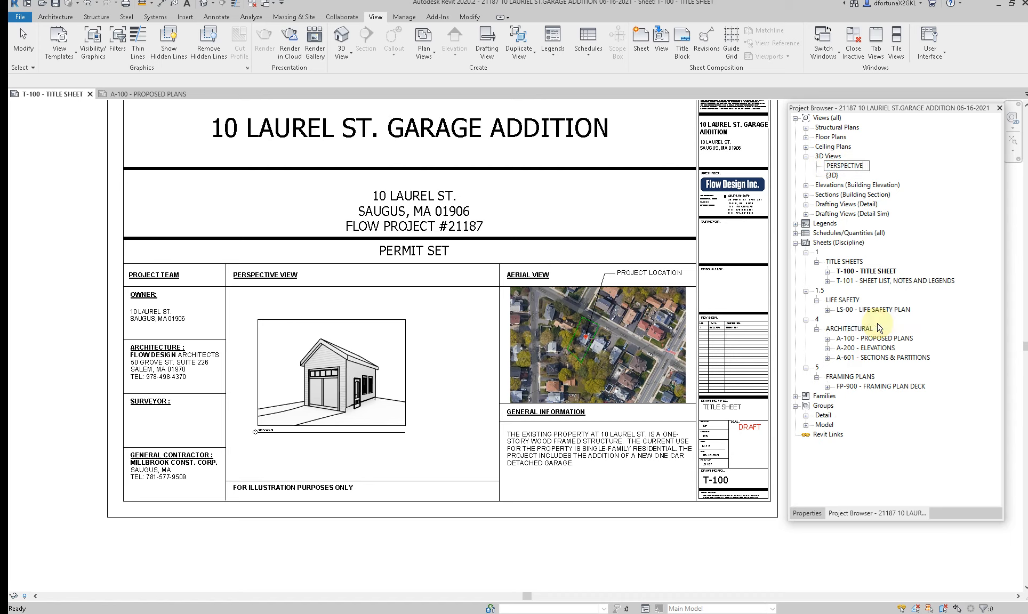
pyautogui.write(' VIEW')
pyautogui.press('Return')
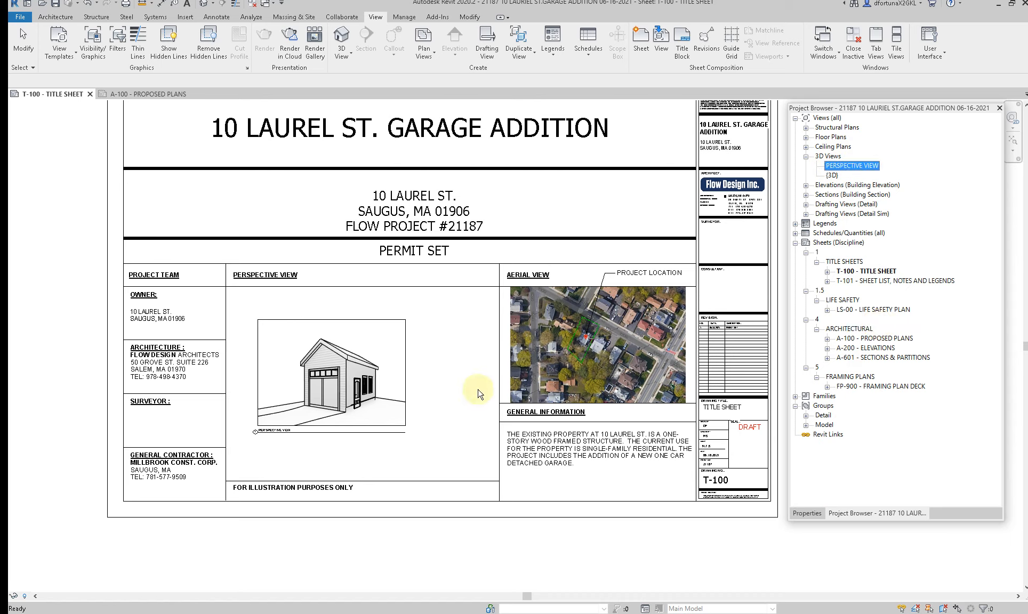
# Step: Move the perspective viewport to the upper-left corner of its title sheet box and set the viewport type to No Title
pyautogui.click(376, 356)
pyautogui.doubleClick(376, 356)
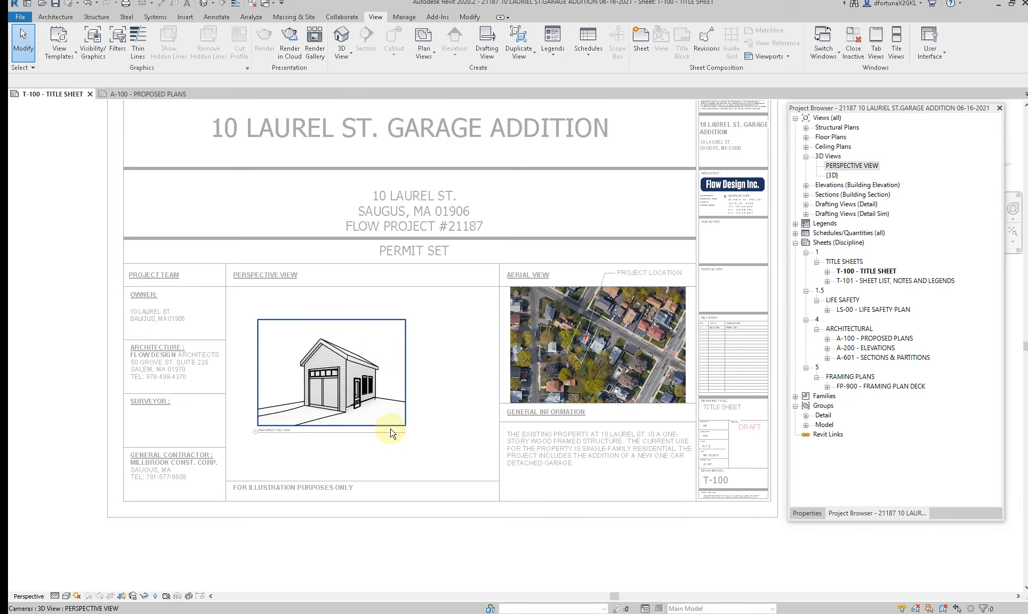
pyautogui.doubleClick(366, 362)
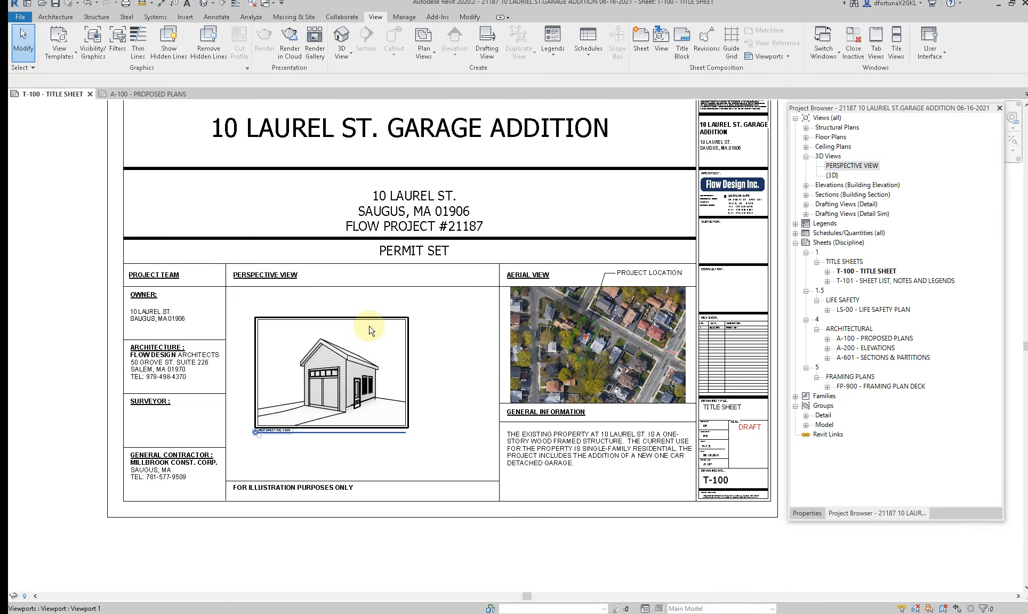
pyautogui.click(340, 305)
pyautogui.moveTo(338, 331); pyautogui.dragTo(338, 331)
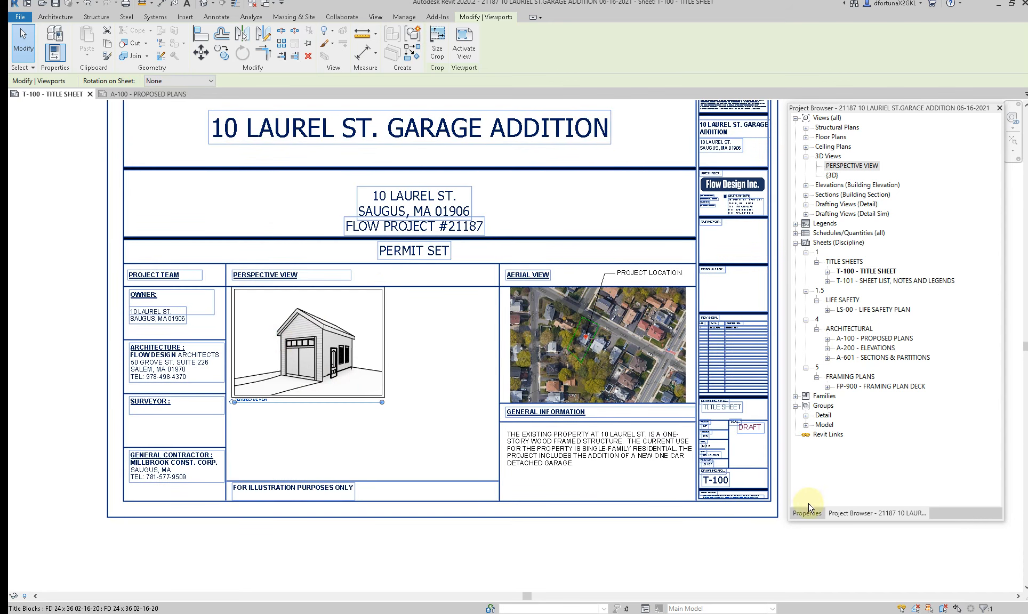
pyautogui.click(807, 513)
pyautogui.click(852, 133)
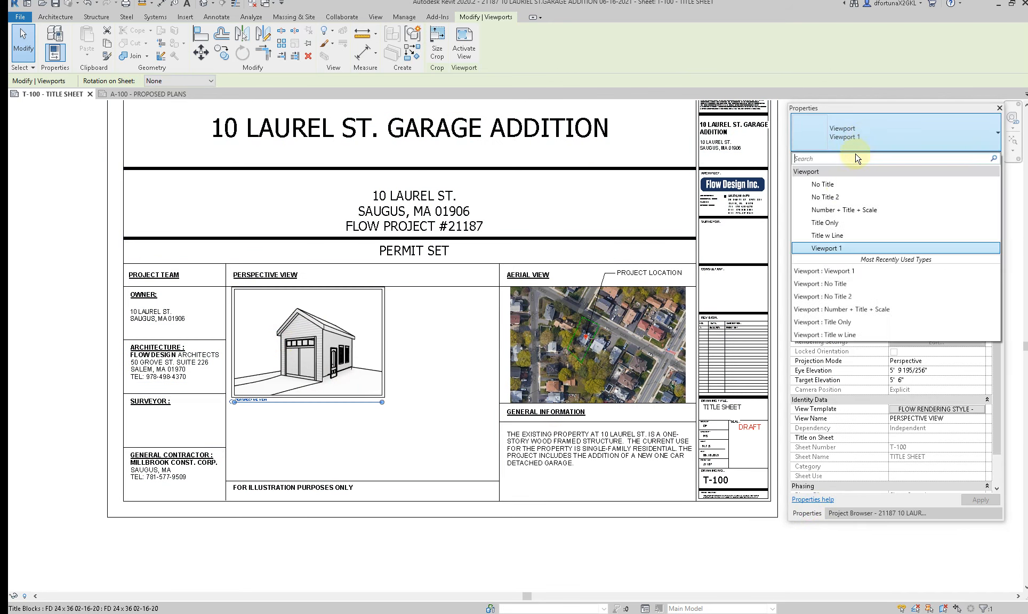
pyautogui.click(841, 186)
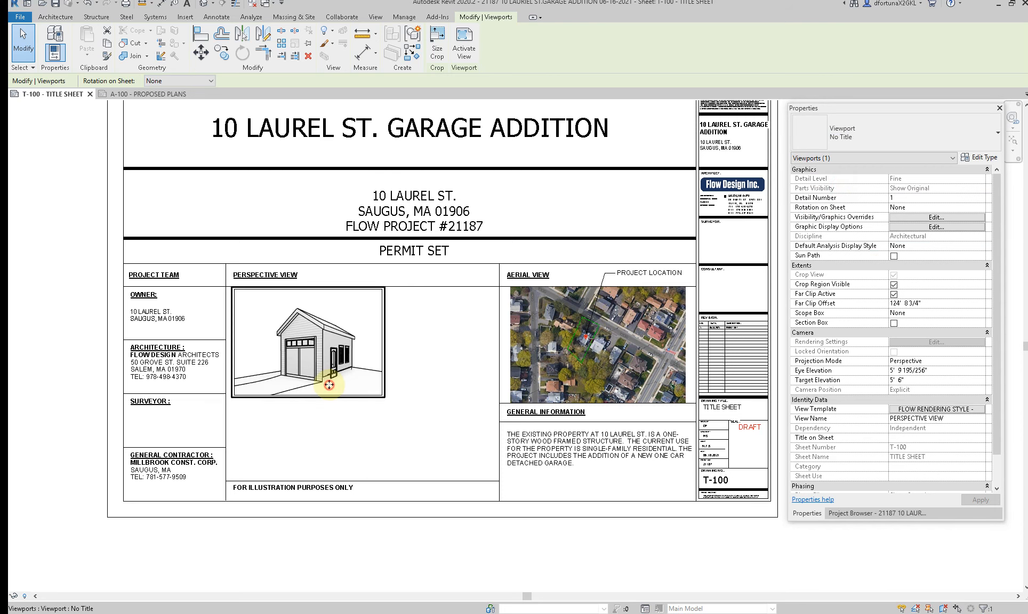
# Step: Move the perspective viewport toward the middle of the PERSPECTIVE VIEW box on the title sheet
pyautogui.scroll(2, 329, 383)
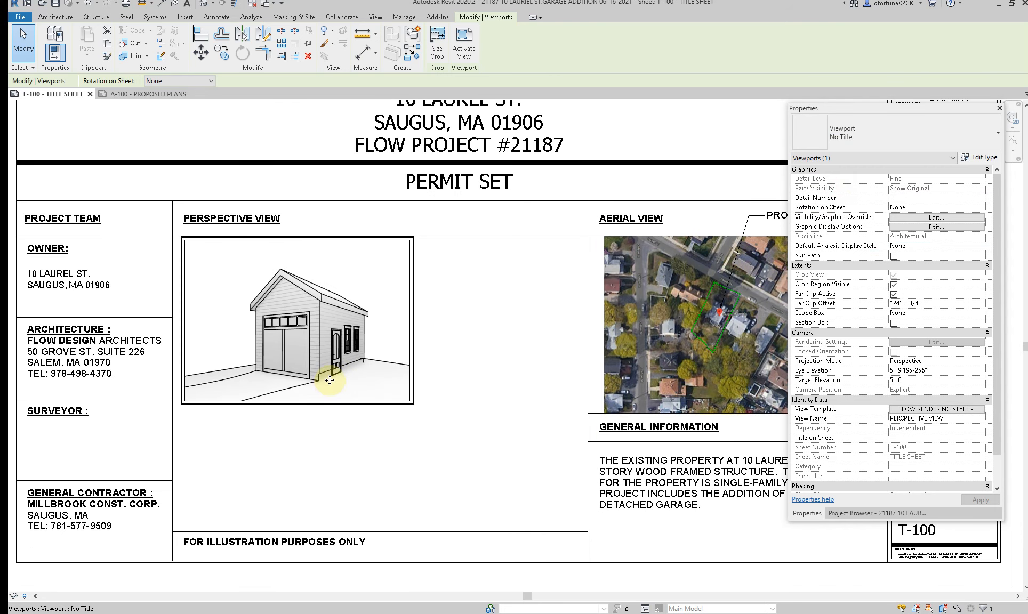
pyautogui.scroll(-2, 329, 380)
pyautogui.moveTo(310, 337); pyautogui.dragTo(389, 337)
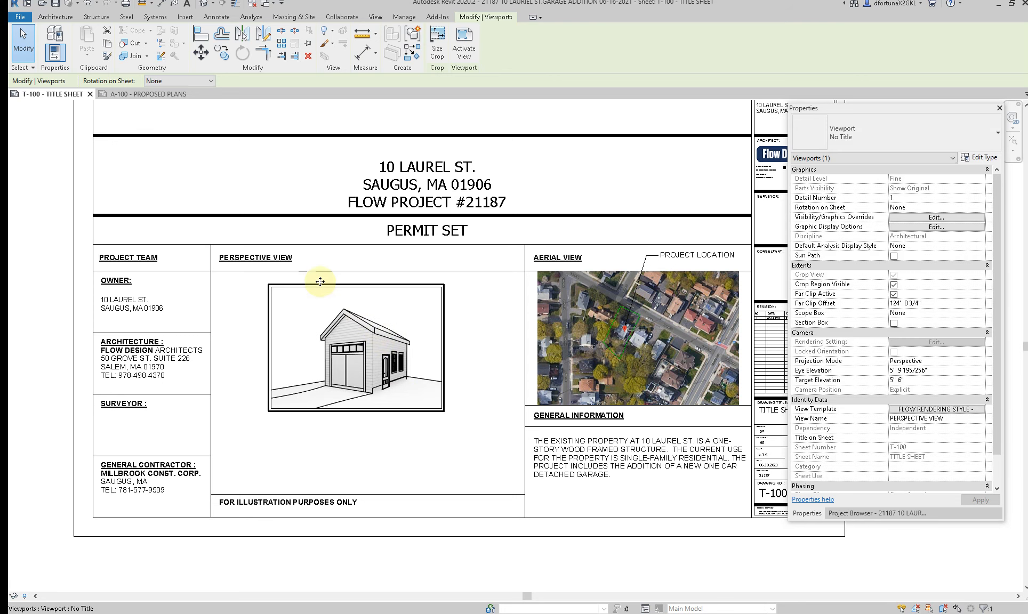
# Step: Check the perspective viewport's crop region size and measure the width of the PERSPECTIVE VIEW box with a temporary aligned dimension
pyautogui.click(436, 52)
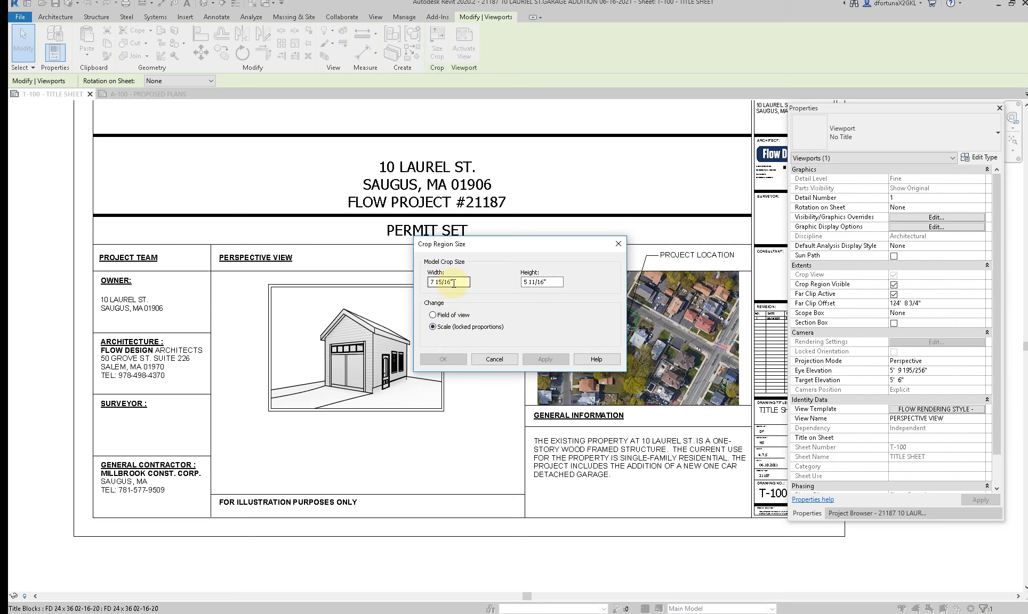
pyautogui.click(494, 360)
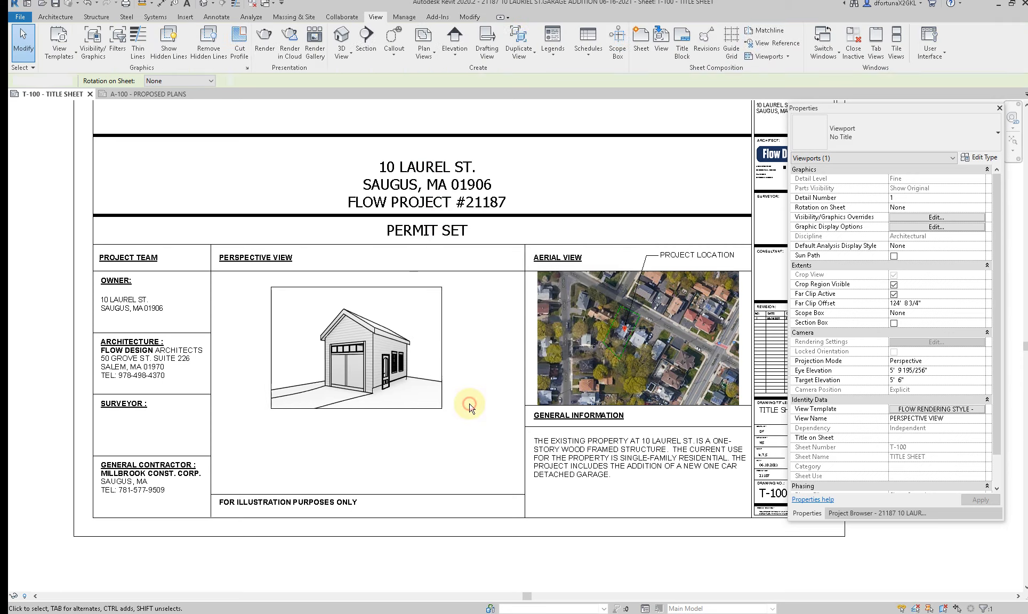
pyautogui.click(469, 407)
pyautogui.press('i')
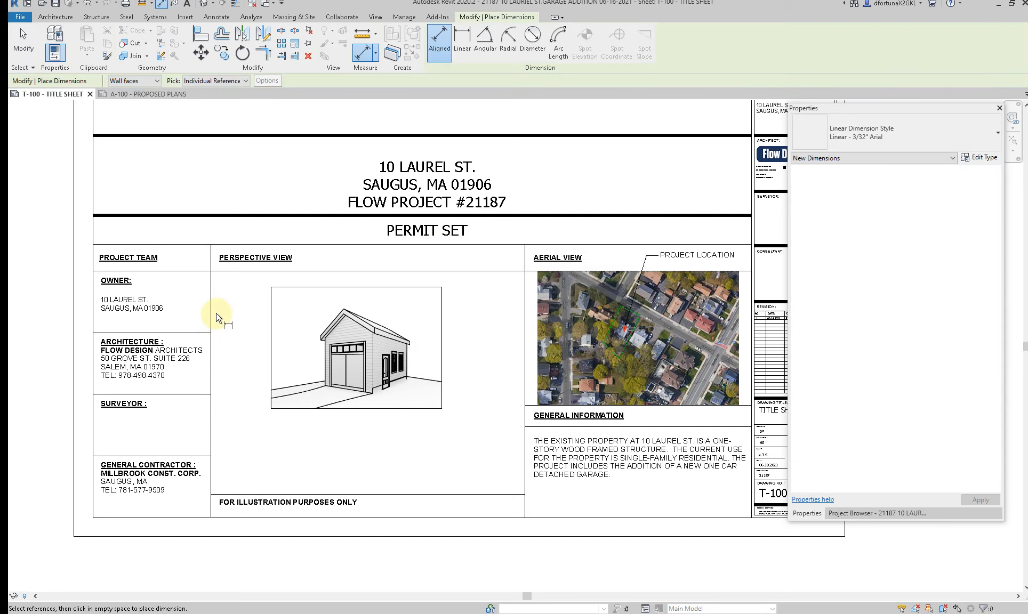
pyautogui.click(216, 314)
pyautogui.click(524, 327)
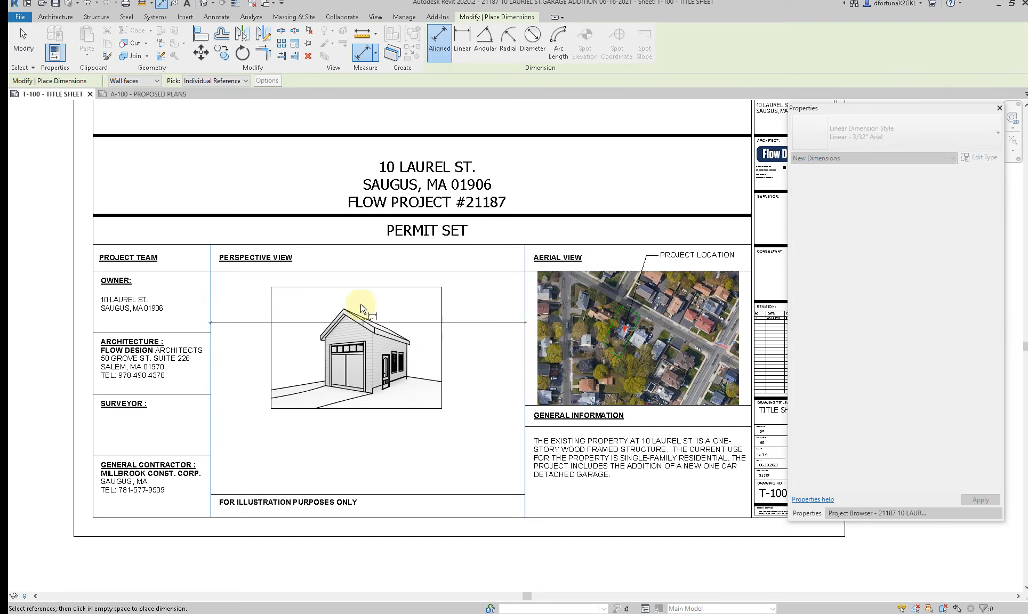
pyautogui.scroll(5, 367, 275)
pyautogui.press('Escape')
pyautogui.press('Escape')
pyautogui.scroll(-5, 371, 284)
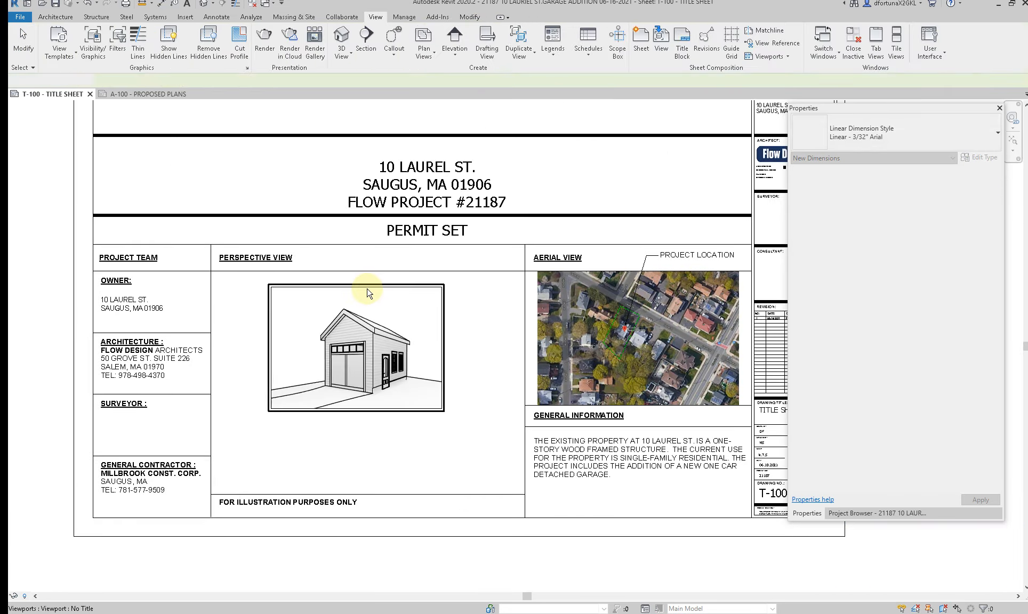
# Step: Resize the perspective viewport's crop region to a width of 14 3/8" with scale (locked proportions)
pyautogui.click(367, 289)
pyautogui.click(437, 48)
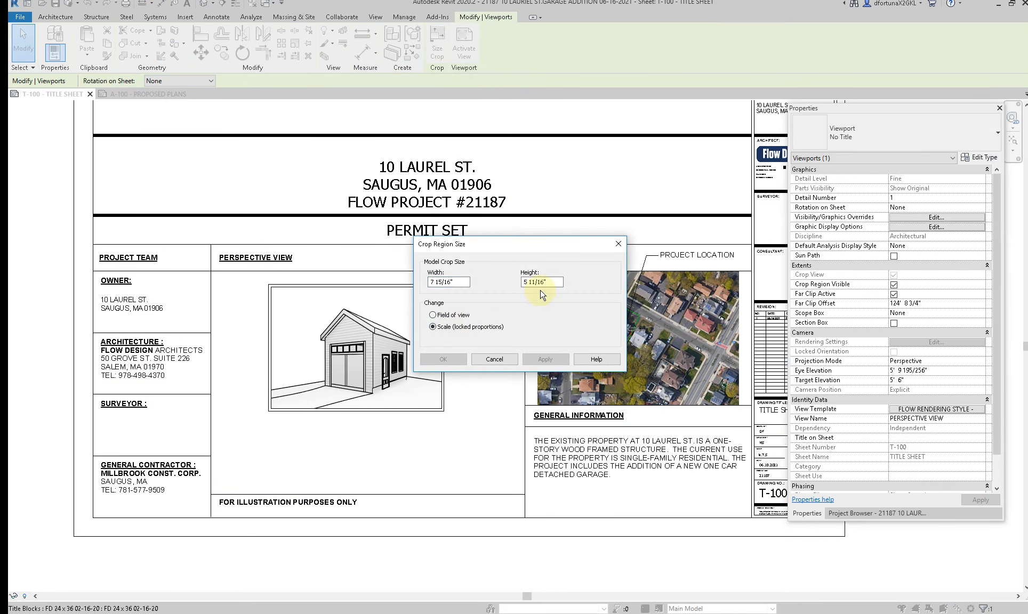
pyautogui.moveTo(456, 281); pyautogui.dragTo(364, 265)
pyautogui.write('1.')
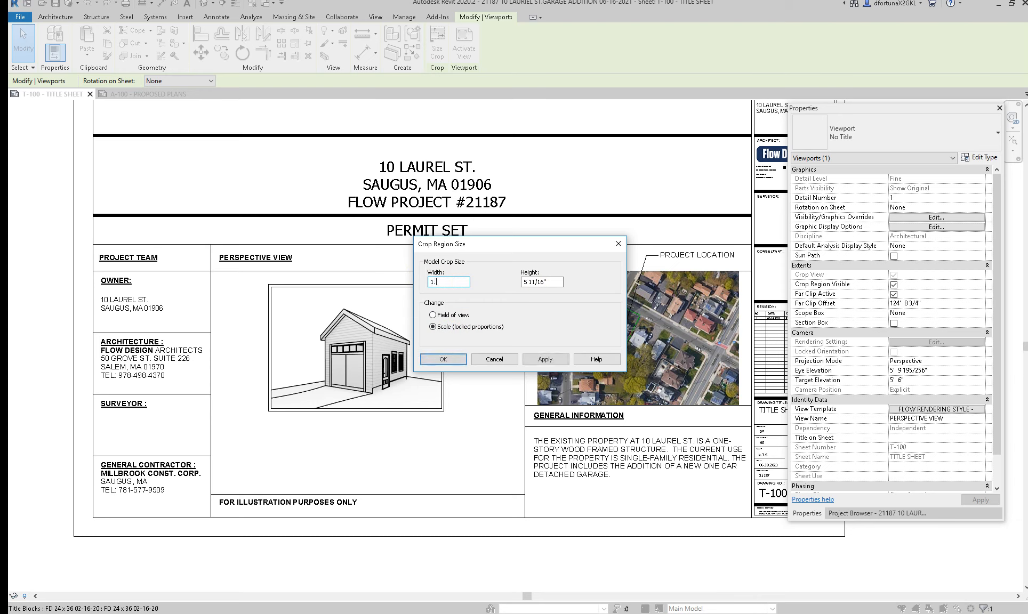
pyautogui.click(455, 361)
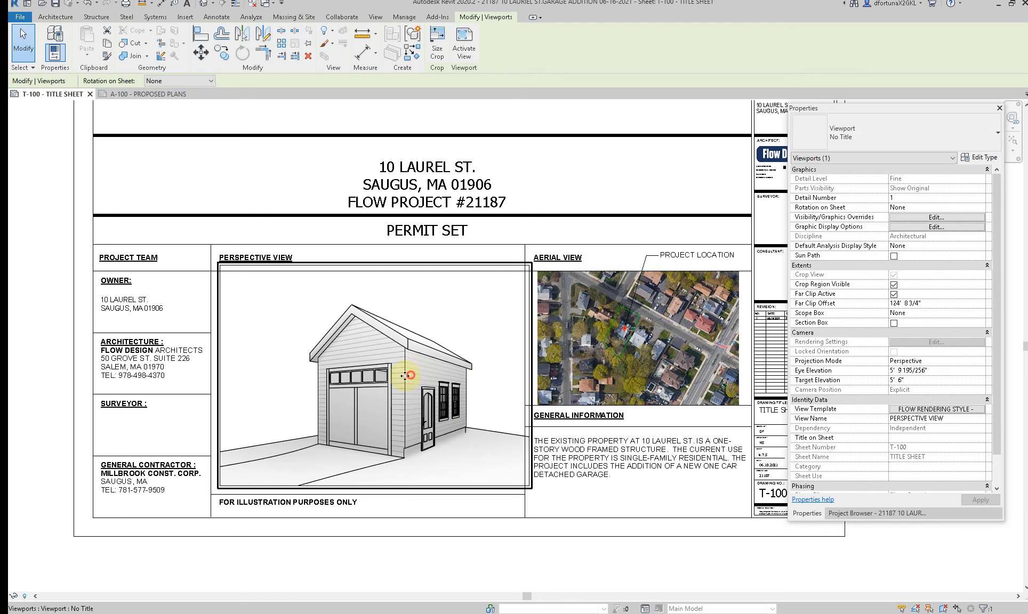
# Step: Nudge the enlarged perspective viewport left and down so it fits inside the PERSPECTIVE VIEW box on the title sheet
pyautogui.press('Left')
pyautogui.press('Left')
pyautogui.press('Left')
pyautogui.press('Left')
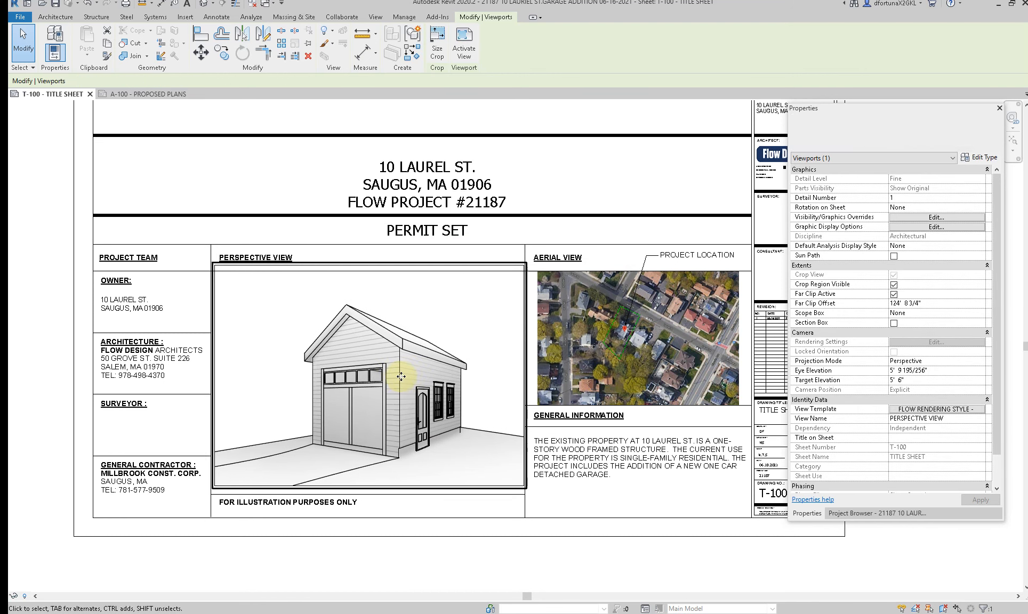
pyautogui.press('Right')
pyautogui.press('Down')
pyautogui.press('Down')
pyautogui.press('Down')
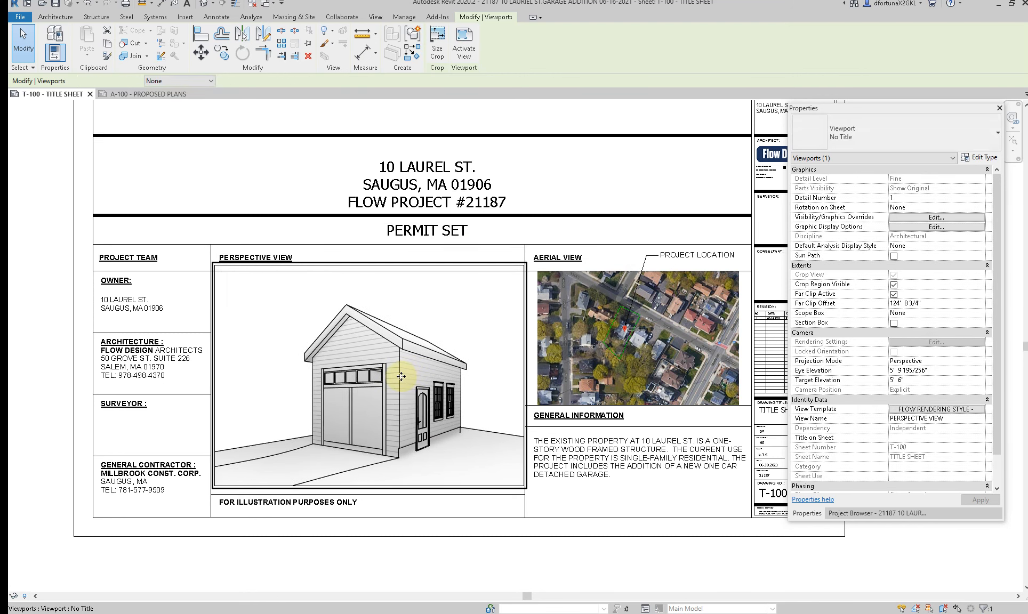
pyautogui.click(558, 501)
# Step: Activate the perspective view on the title sheet, hide its crop region, and deactivate the view
pyautogui.click(450, 429)
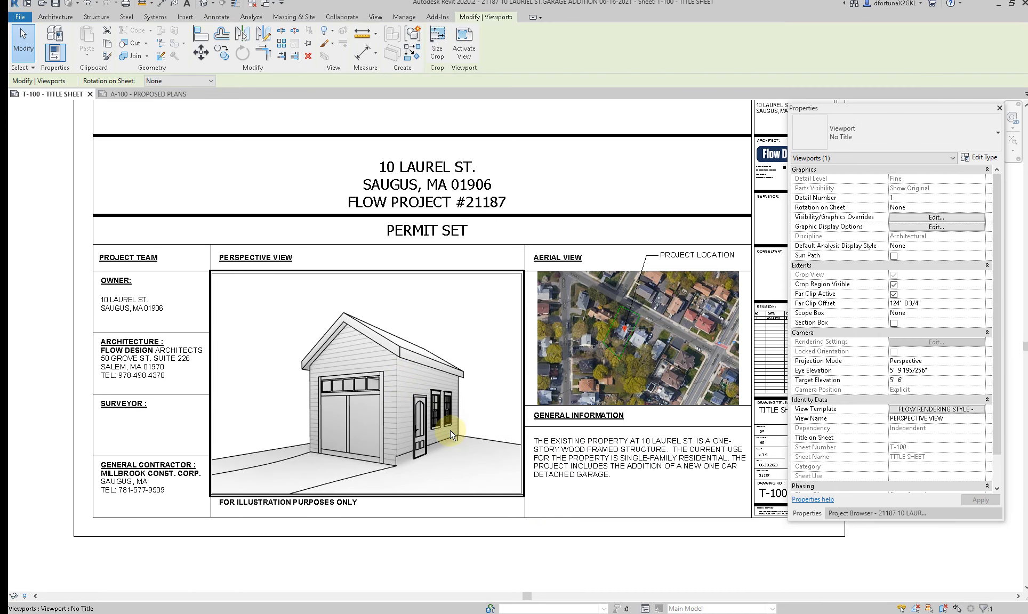
pyautogui.doubleClick(491, 349)
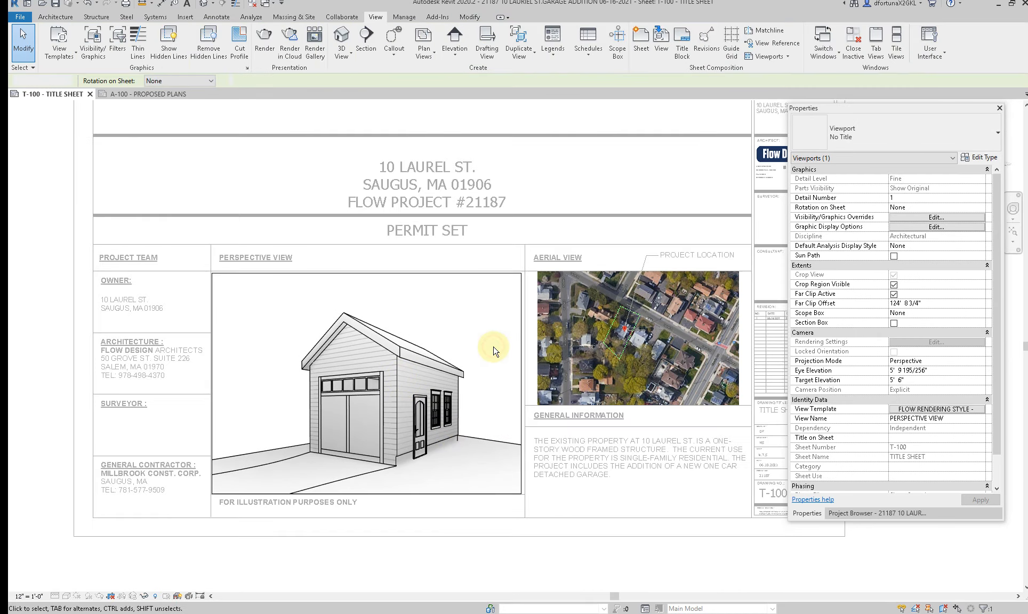
pyautogui.click(121, 595)
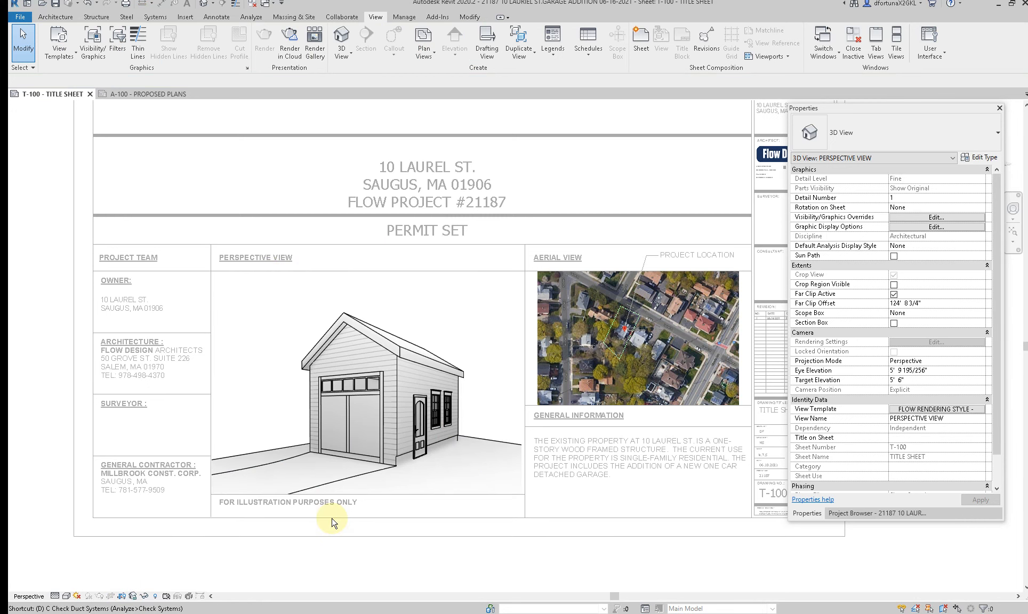
pyautogui.doubleClick(331, 523)
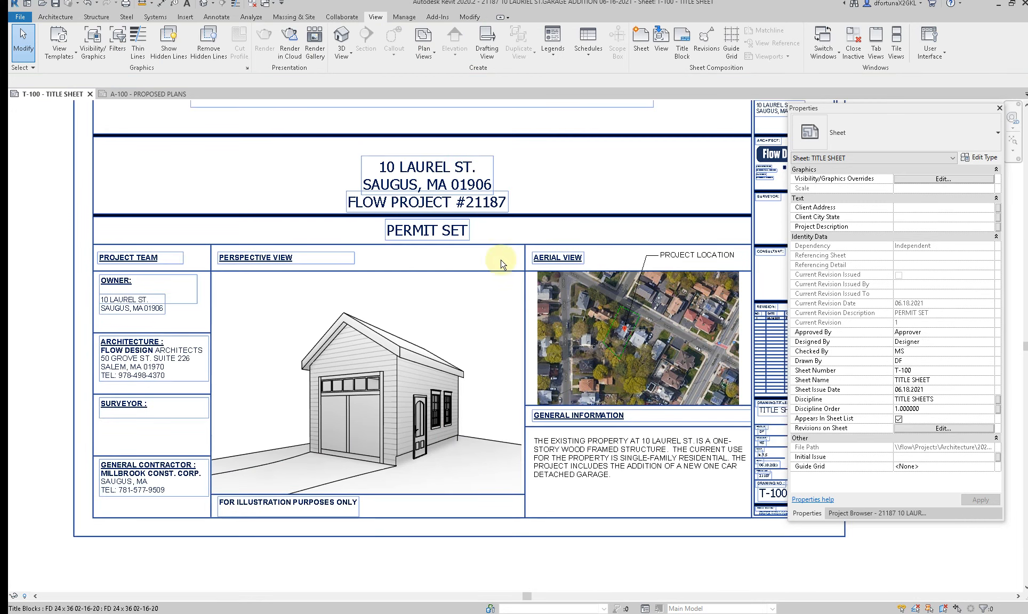
pyautogui.scroll(-3, 489, 567)
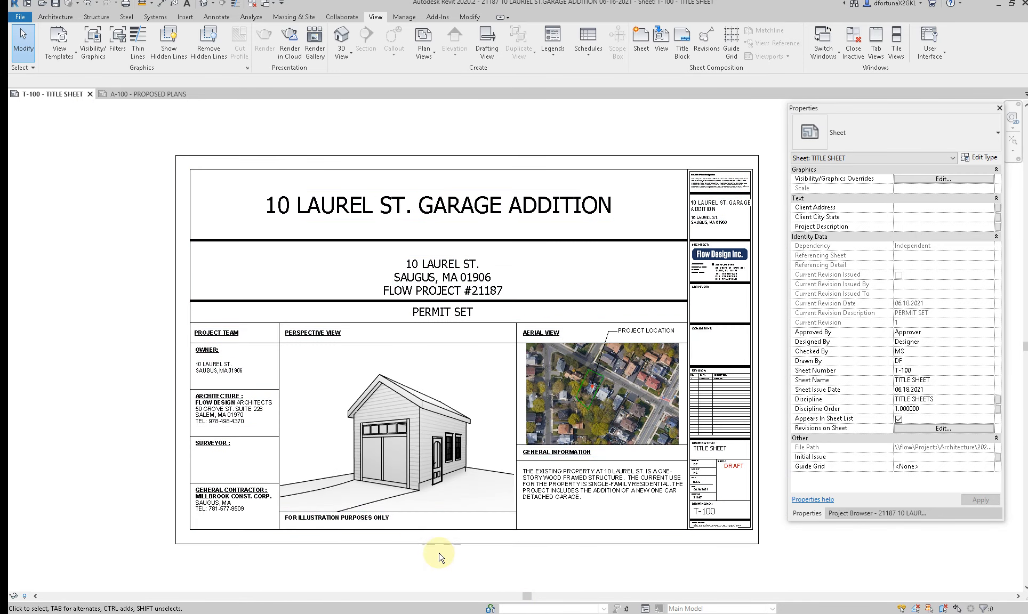
# Step: Open sheet T-101 - SHEET LIST, NOTES AND LEGENDS and examine its zoning review, sheet list and legend
pyautogui.click(853, 513)
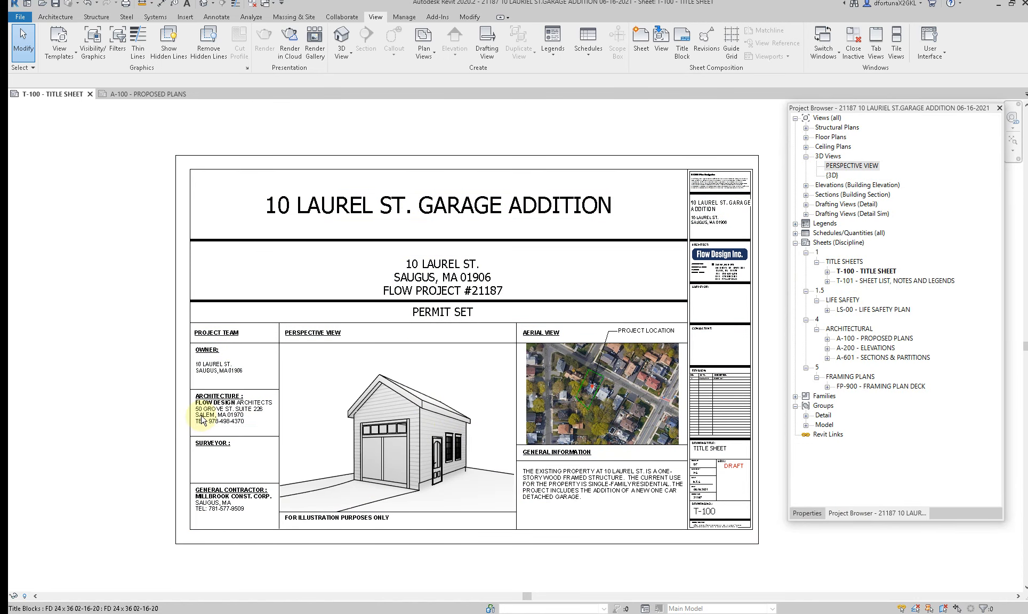
pyautogui.click(863, 282)
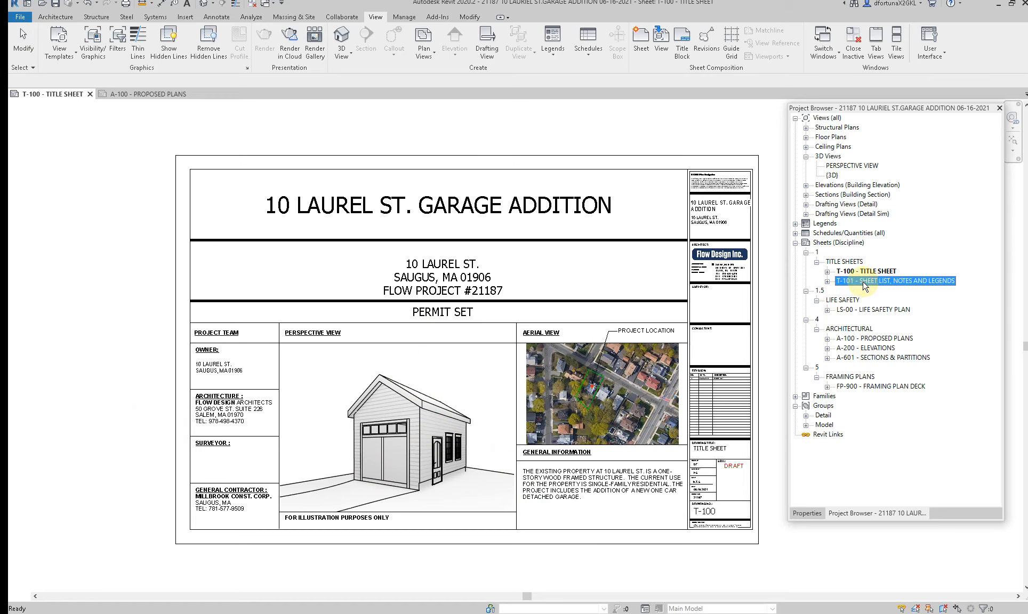
pyautogui.doubleClick(864, 283)
pyautogui.moveTo(580, 484); pyautogui.dragTo(457, 509, button='middle')
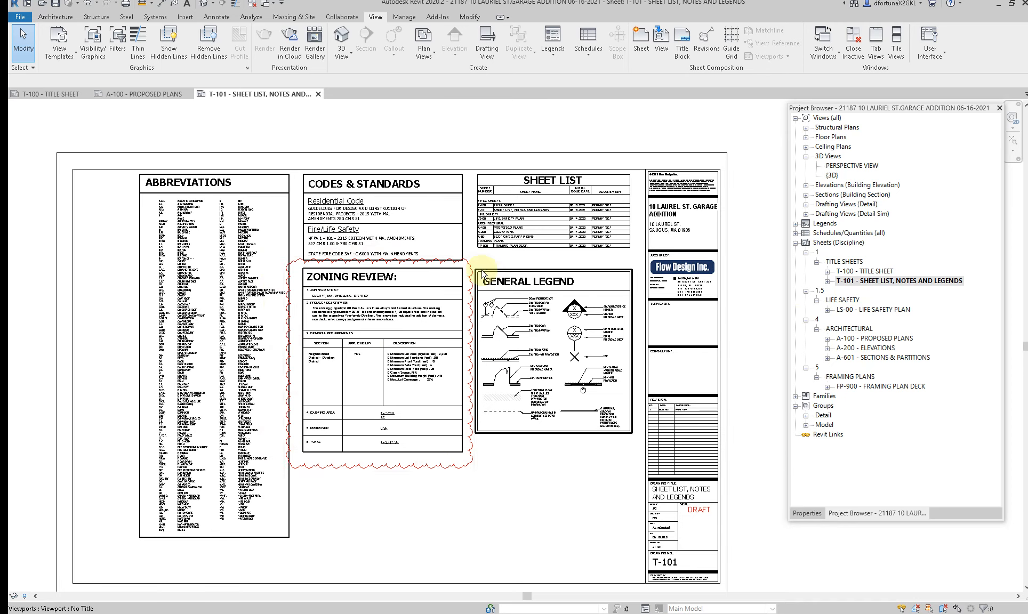
pyautogui.scroll(2, 441, 304)
pyautogui.scroll(-4, 441, 304)
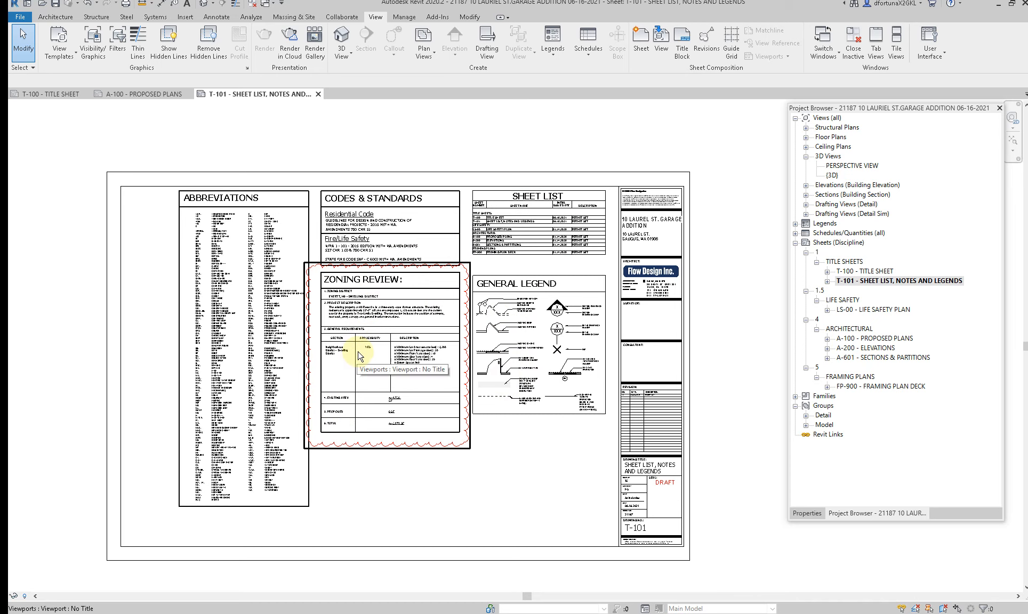
pyautogui.scroll(2, 357, 360)
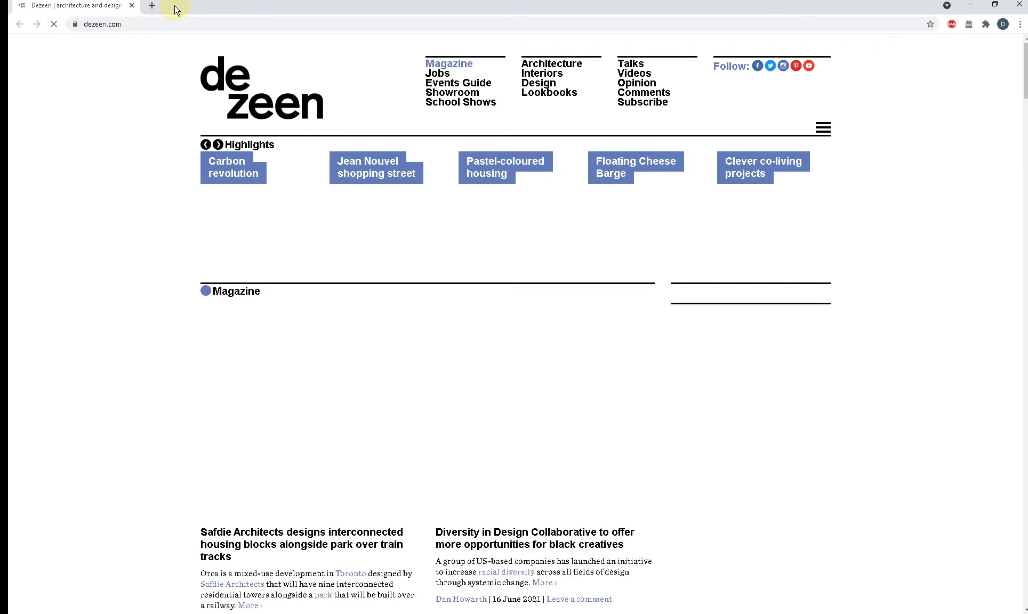
# Step: Open a new tab in Chrome, move the browser window out of the way, and return to Revit
pyautogui.click(152, 6)
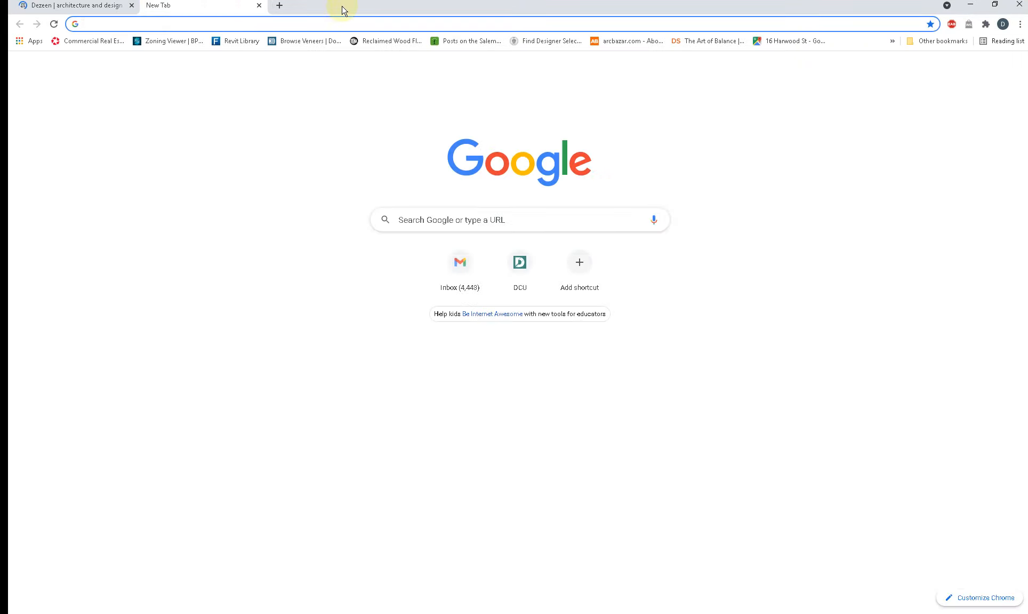
pyautogui.moveTo(339, 9); pyautogui.dragTo(329, 115)
pyautogui.click(761, 185)
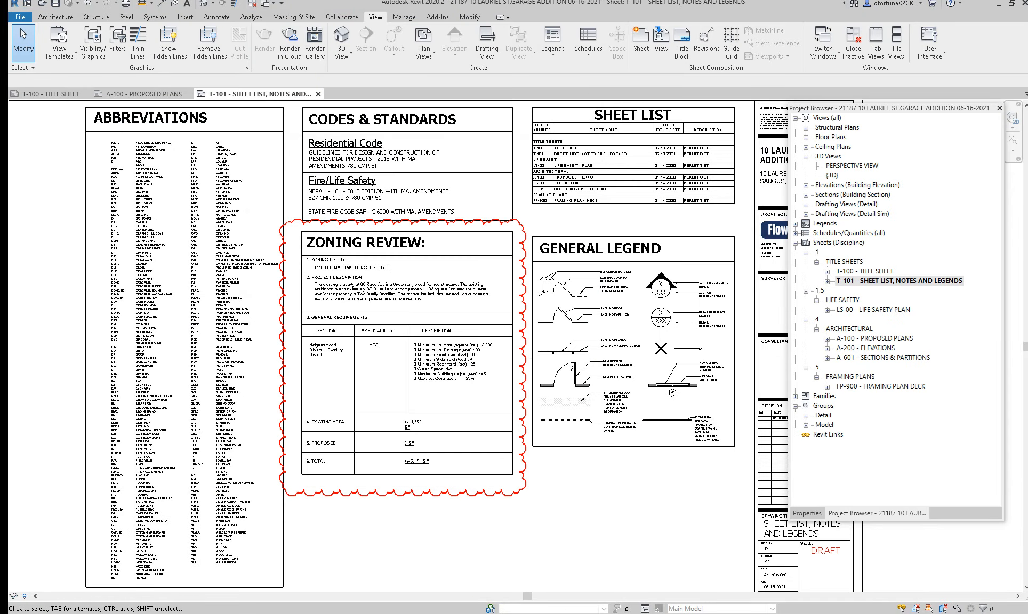
# Step: Place a text note below the zoning review on sheet T-101, beginning with "STEPS FOR A QUICK"
pyautogui.moveTo(375, 534); pyautogui.dragTo(390, 440, button='middle')
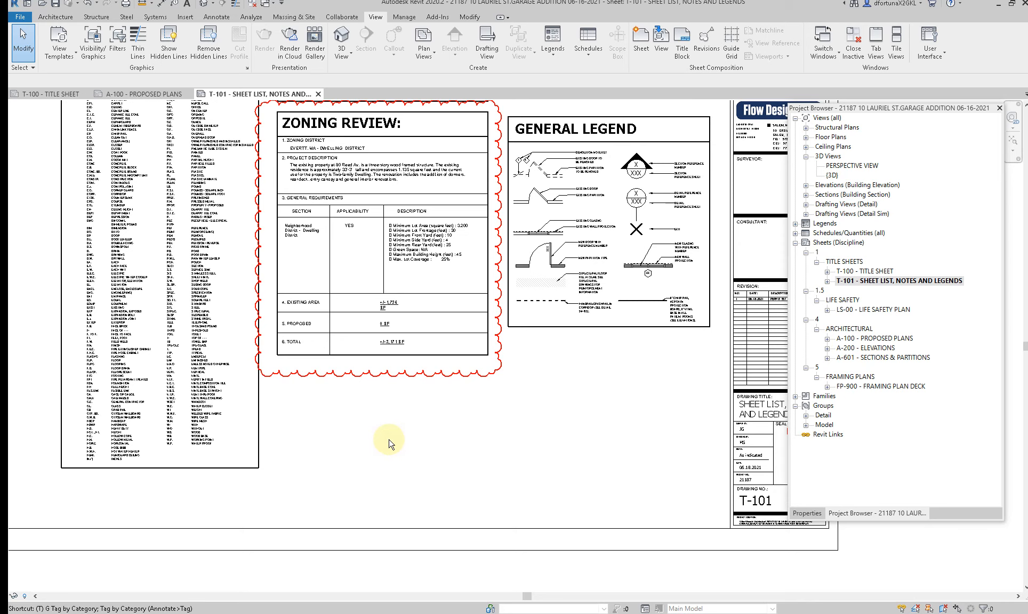
pyautogui.click(435, 35)
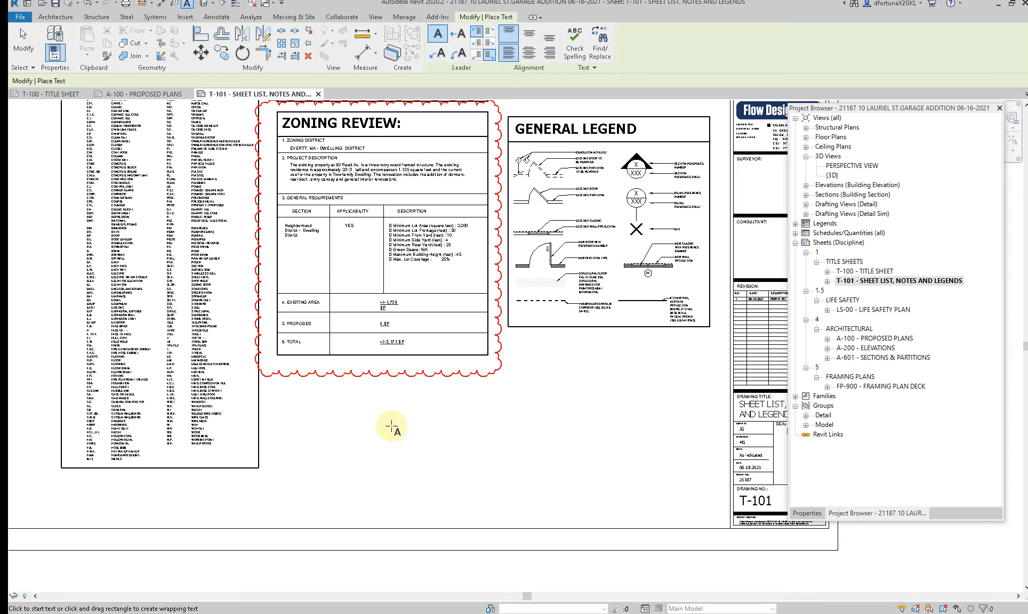
pyautogui.click(377, 415)
pyautogui.scroll(6, 385, 441)
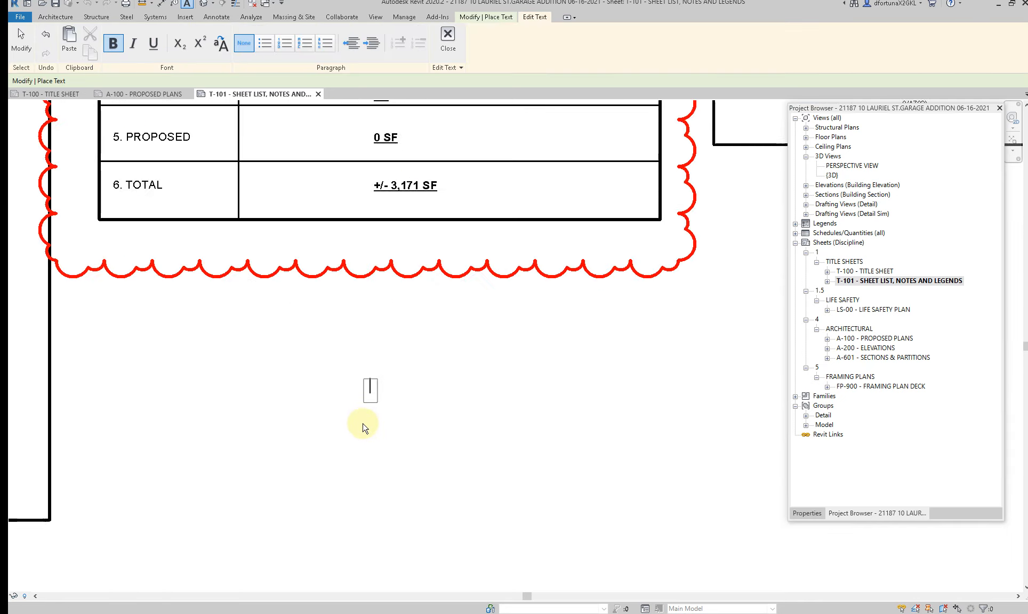
pyautogui.write('STEPS FOR A QUICK')
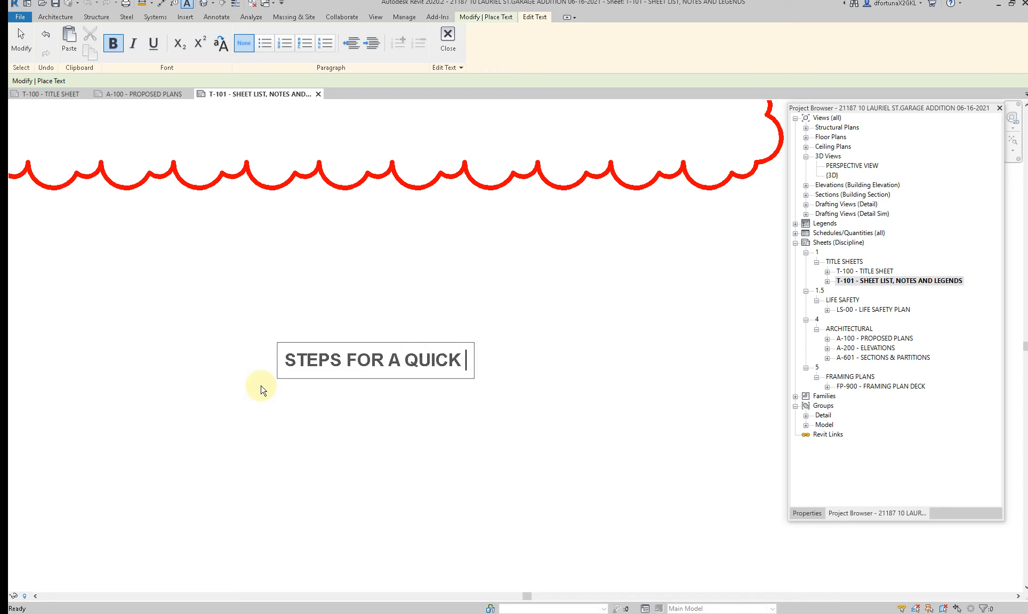
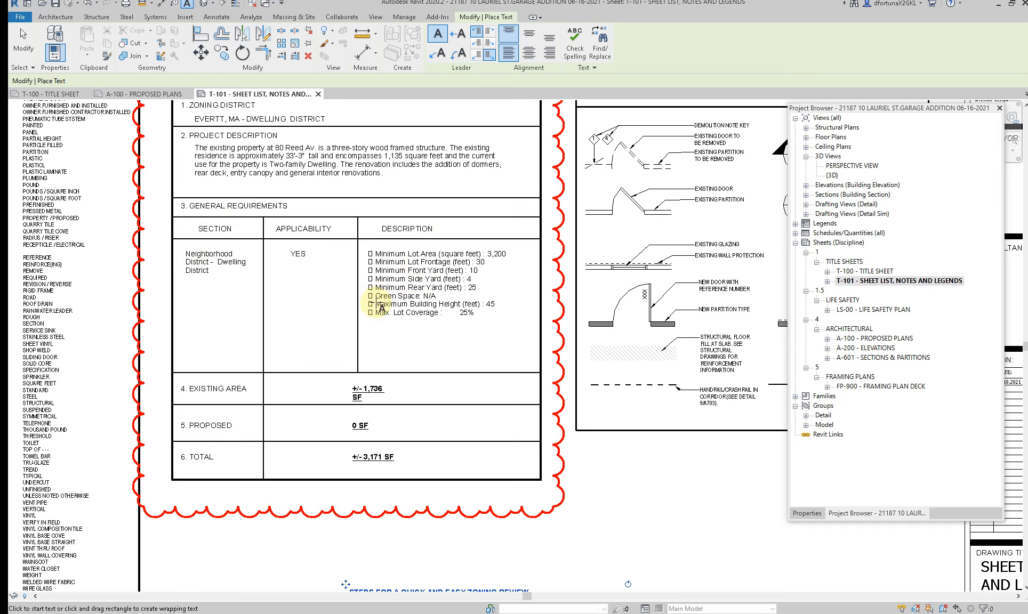
# Step: Finish the zoning review steps note on sheet T-101 and exit the Text command
pyautogui.scroll(-2, 379, 307)
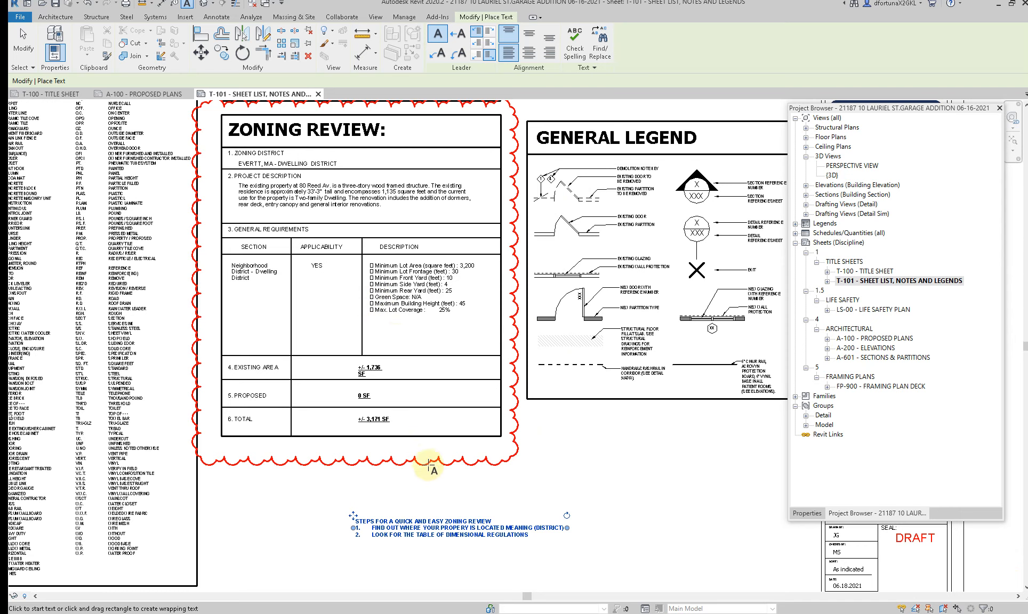
pyautogui.press('Escape')
pyautogui.press('Escape')
pyautogui.moveTo(431, 482); pyautogui.dragTo(400, 423, button='middle')
pyautogui.scroll(5, 479, 464)
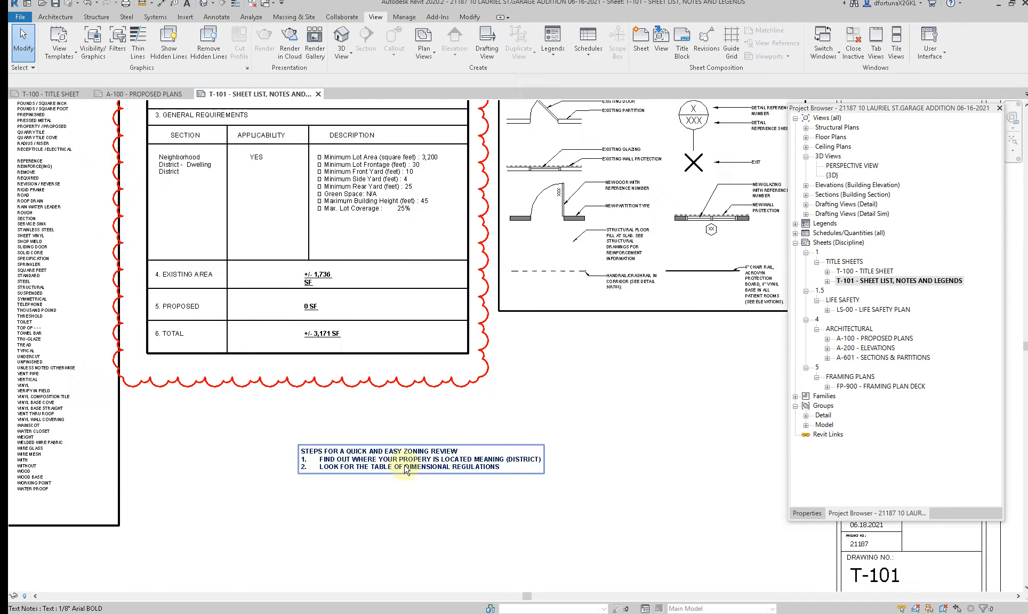
pyautogui.moveTo(493, 428); pyautogui.dragTo(462, 408, button='middle')
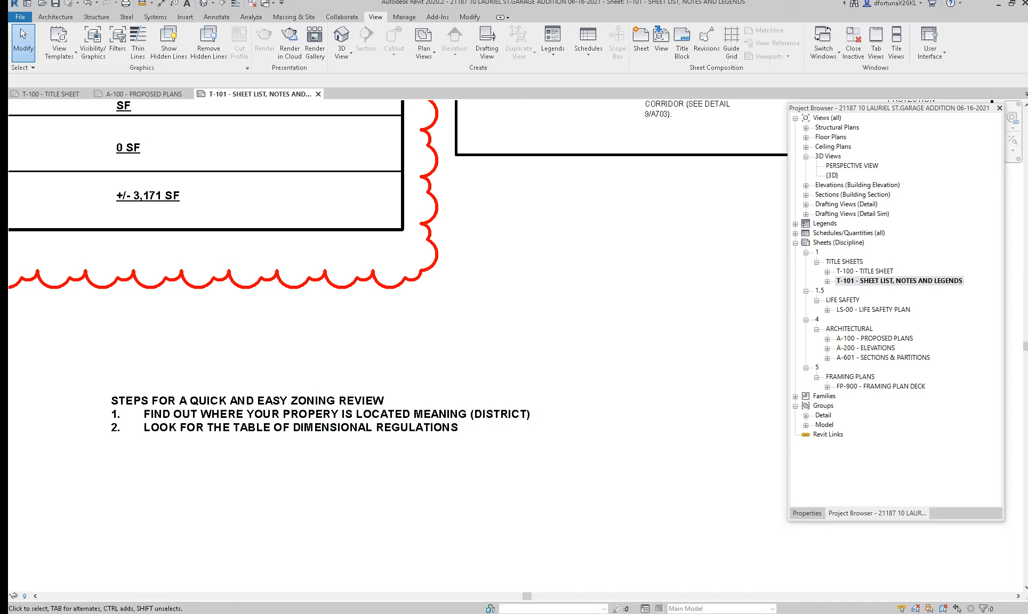
# Step: Switch to Chrome, maximize the browser, and search for "SAUGUS MA ZONING MAP" to reach the Town of Saugus Zoning page
pyautogui.moveTo(1027, 130); pyautogui.dragTo(665, 88)
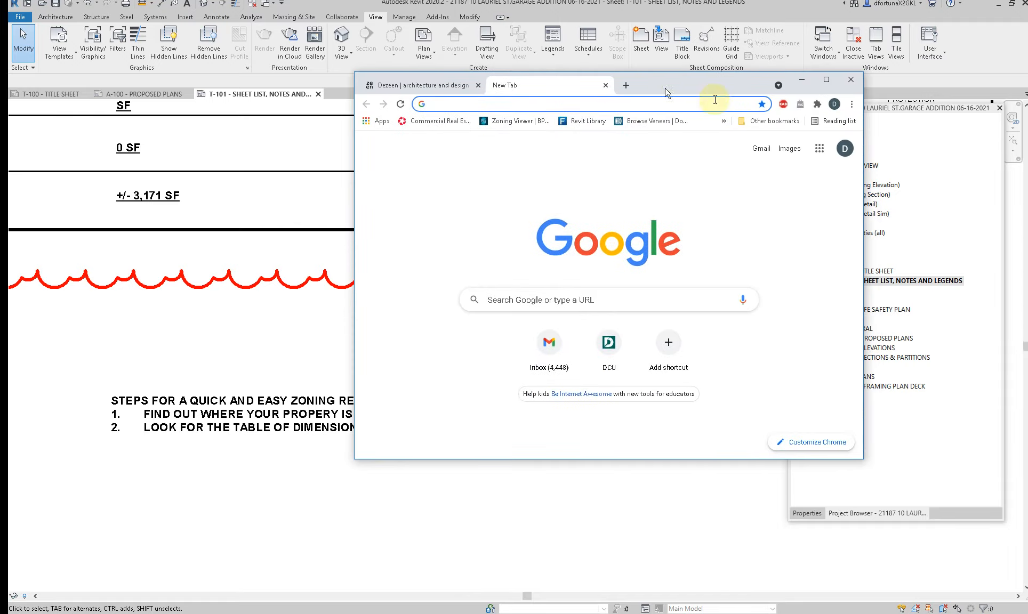
pyautogui.click(833, 82)
pyautogui.click(263, 25)
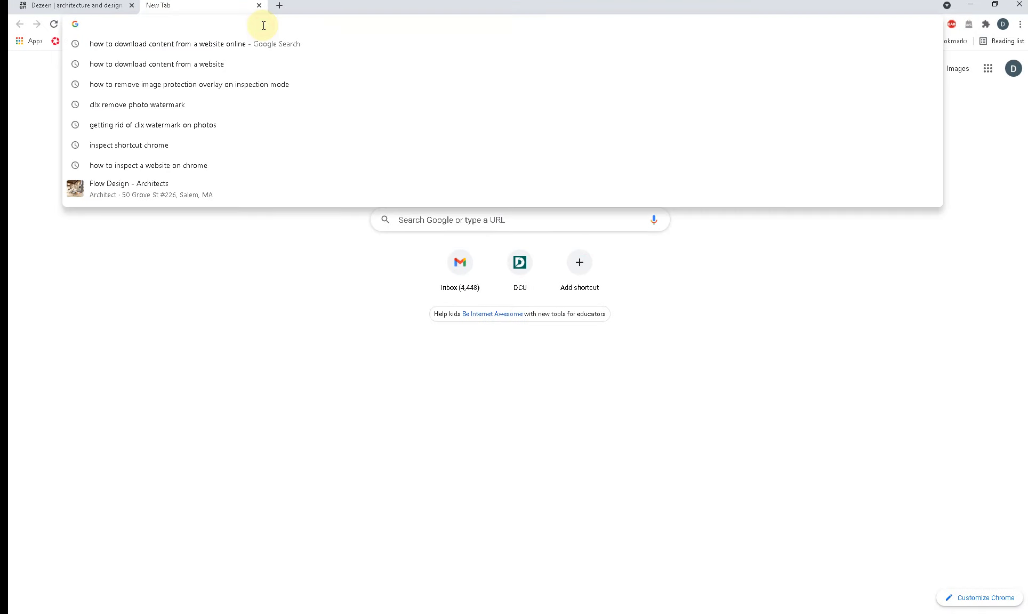
pyautogui.write('SAUGUS MA')
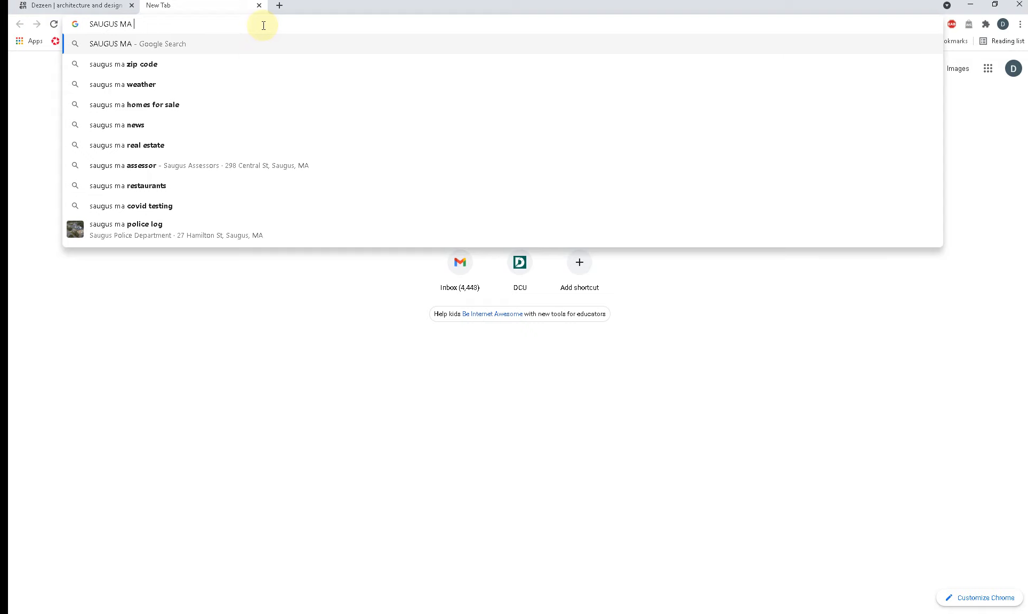
pyautogui.write('ZONING MAP')
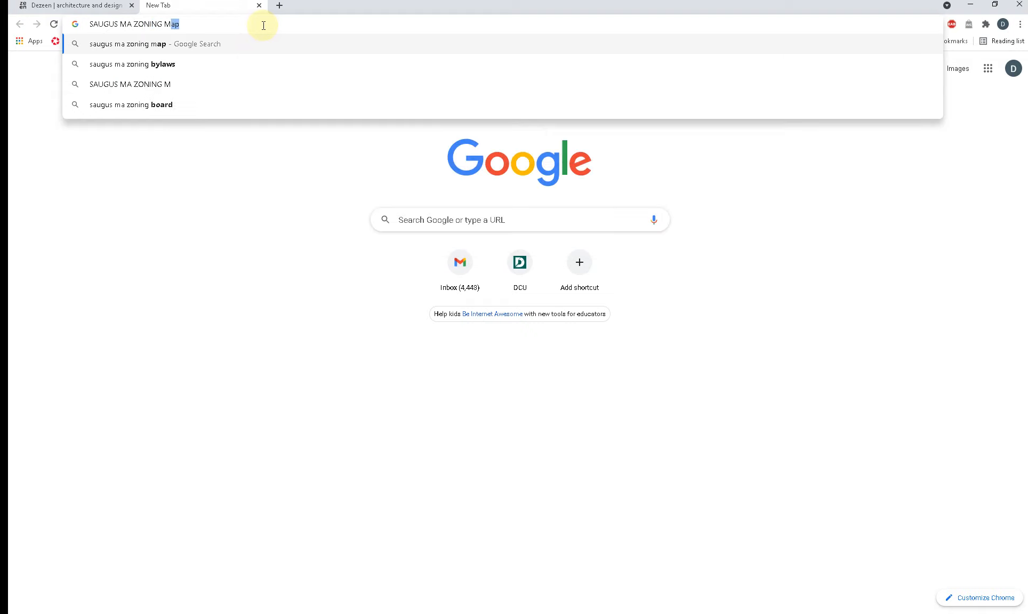
pyautogui.press('Return')
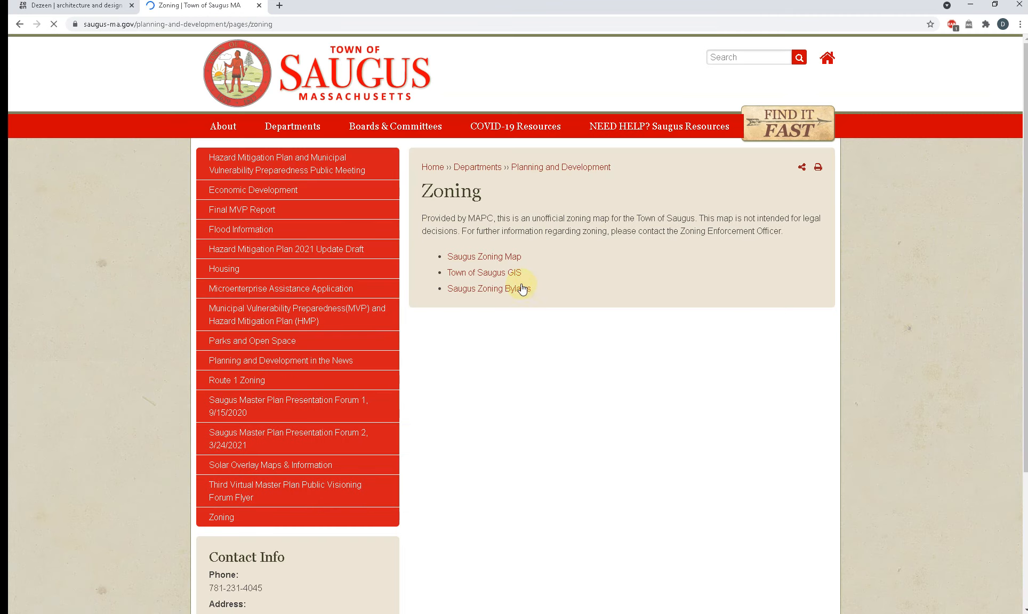
# Step: Open the Saugus Zoning Map PDF in a new tab and examine its zoning areas and district legend
pyautogui.rightClick(471, 257)
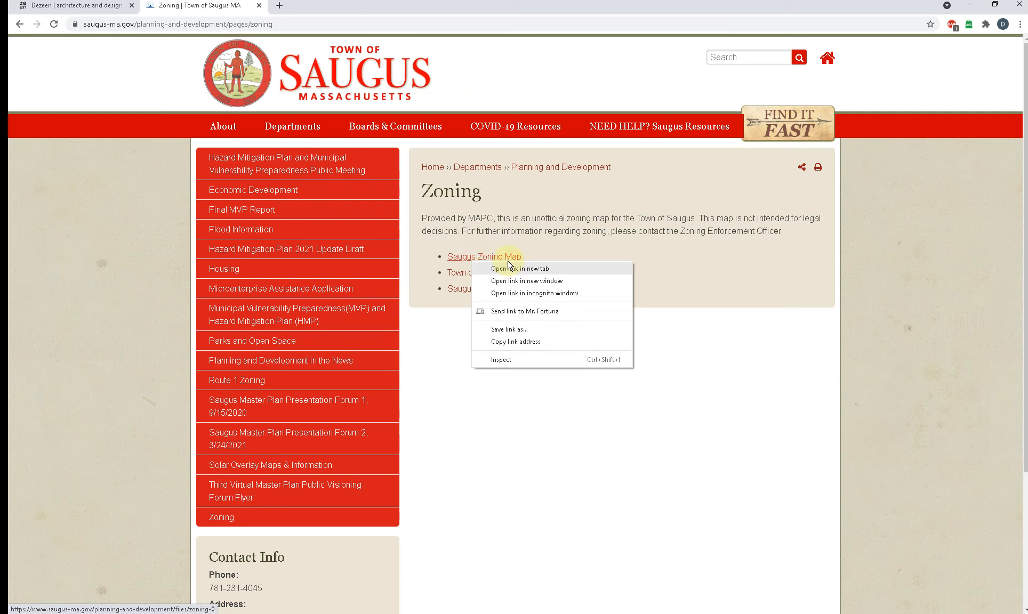
pyautogui.click(511, 263)
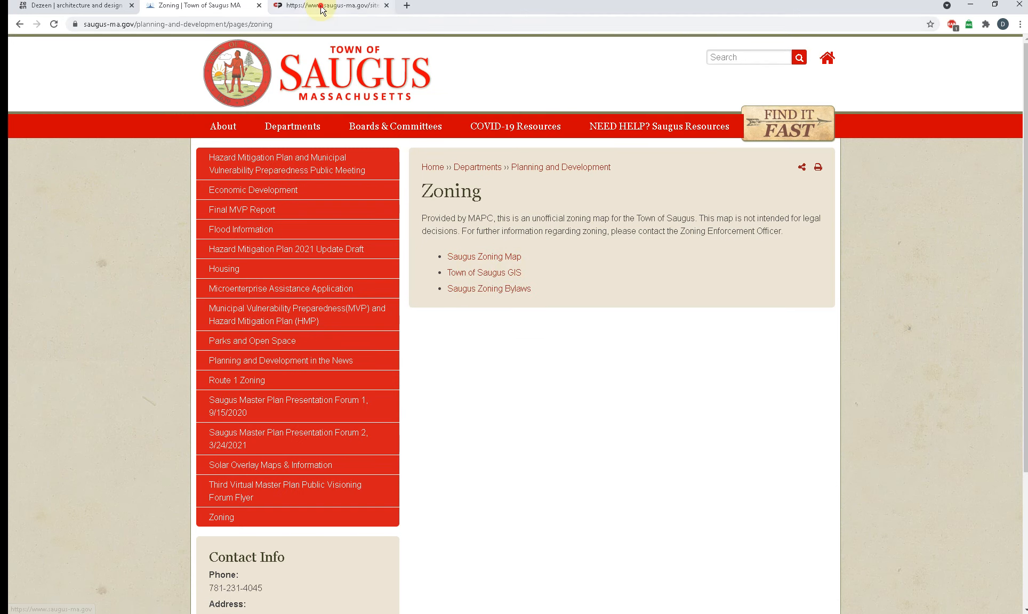
pyautogui.click(327, 6)
pyautogui.click(214, 11)
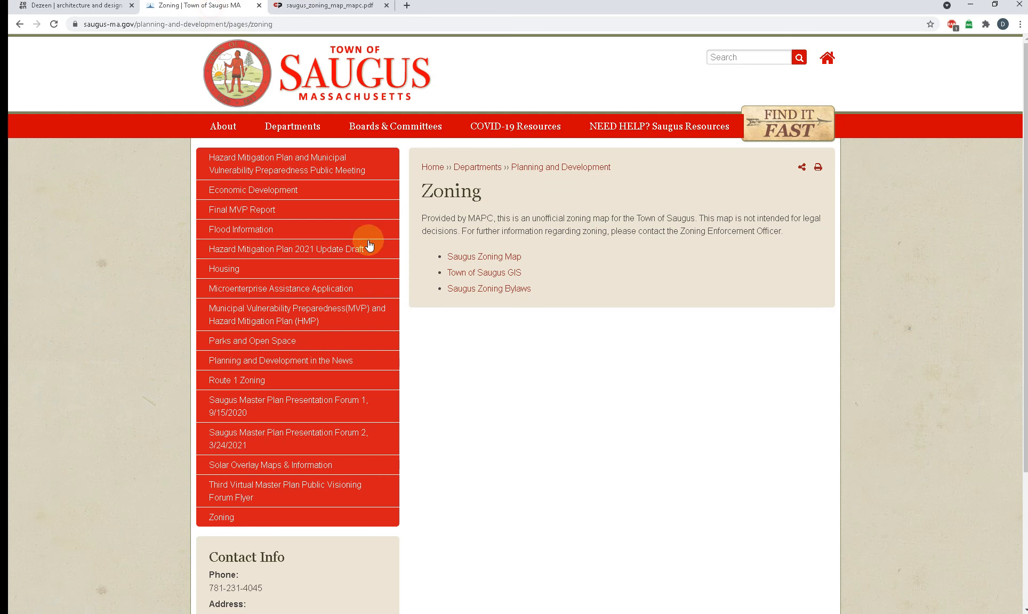
pyautogui.rightClick(474, 258)
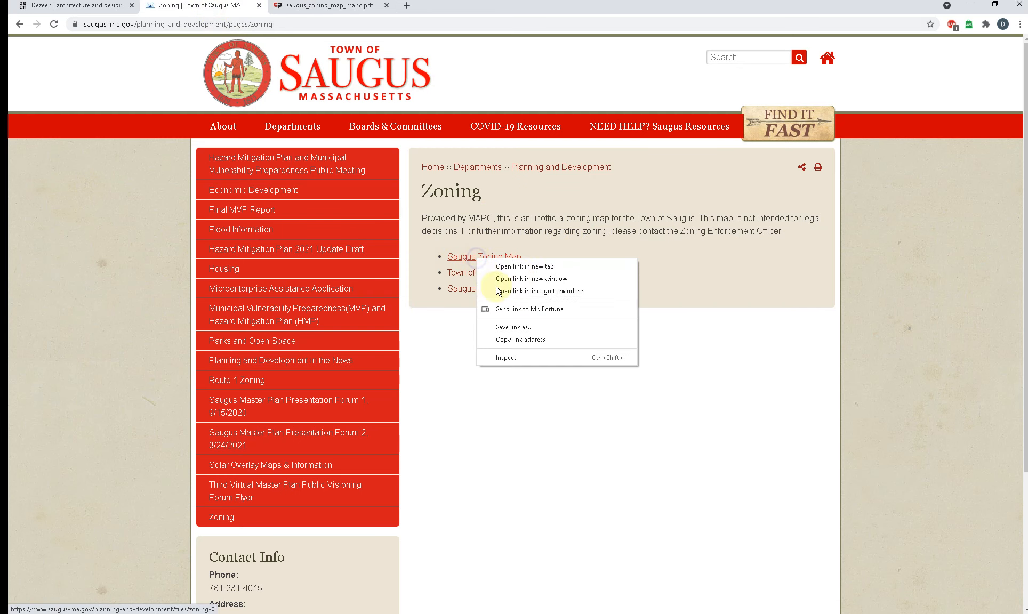
pyautogui.click(428, 371)
pyautogui.click(314, 10)
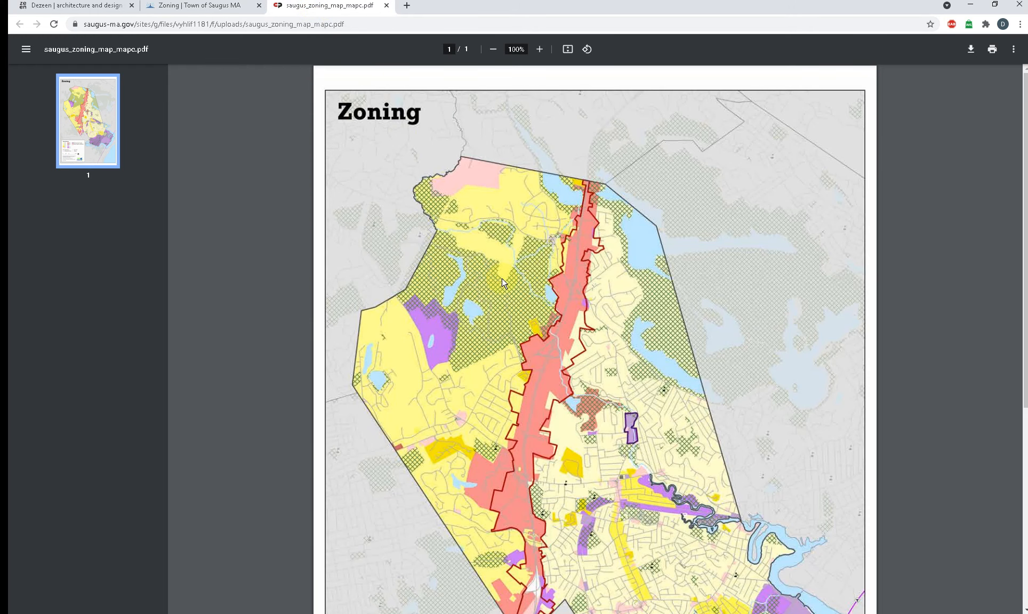
pyautogui.scroll(-6, 505, 249)
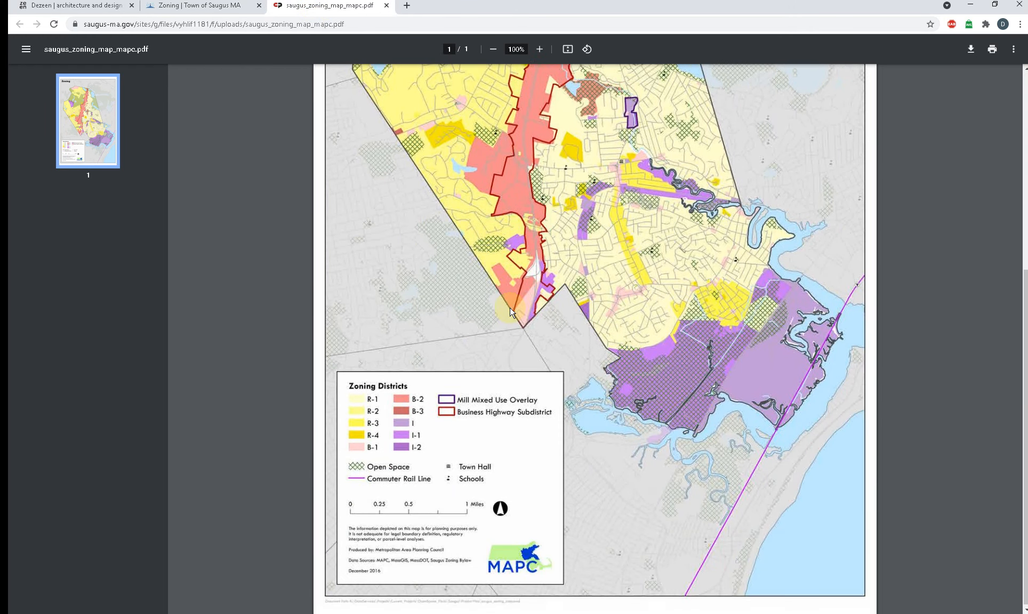
pyautogui.scroll(3, 510, 312)
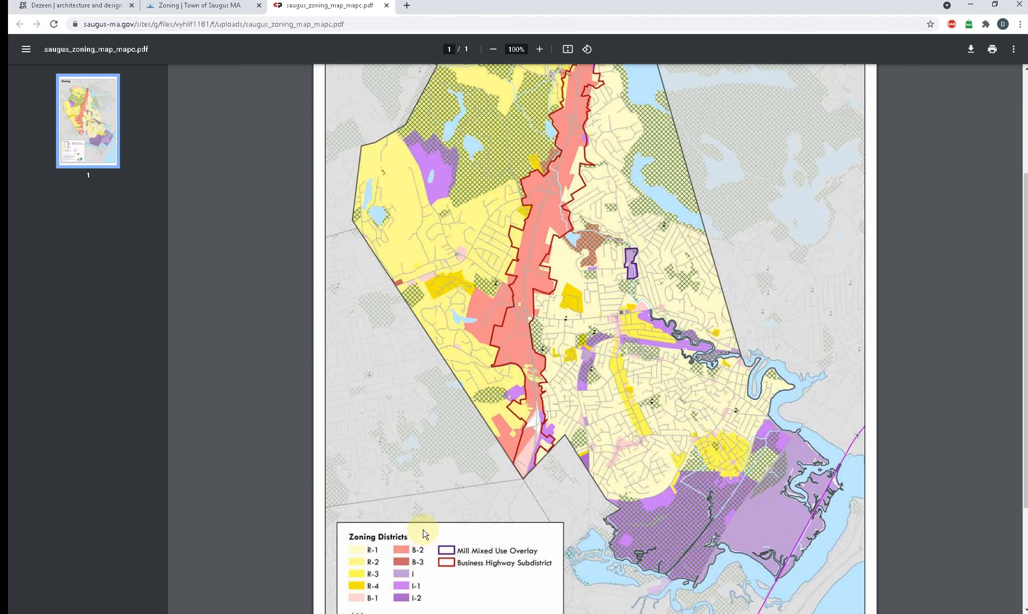
pyautogui.scroll(-3, 425, 533)
pyautogui.scroll(3, 425, 533)
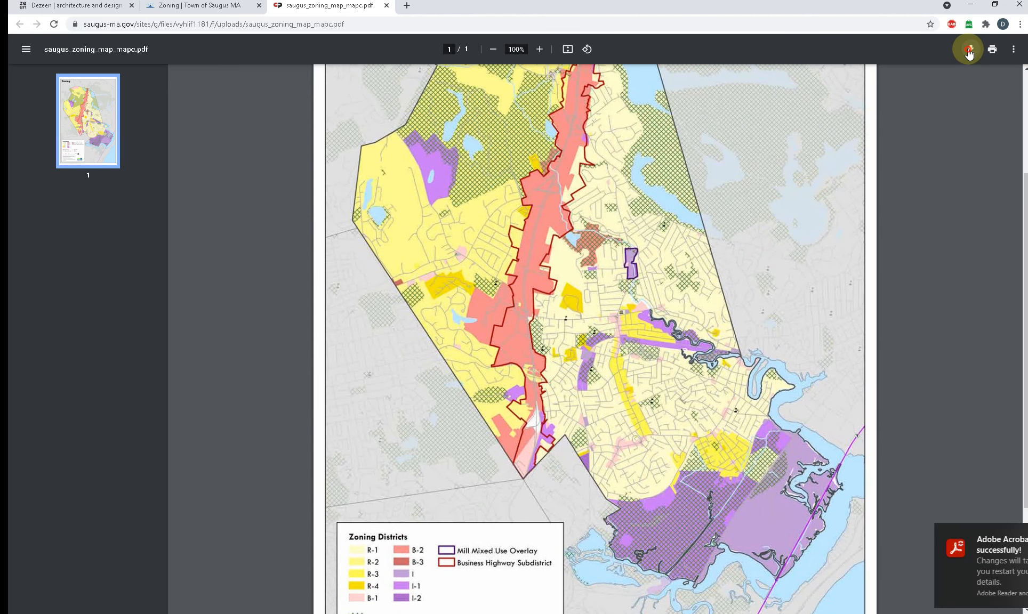
# Step: Download the zoning map as saugus_zoning_map_mapc into the project's Code Analysis folder, copying the folder path before saving
pyautogui.click(969, 49)
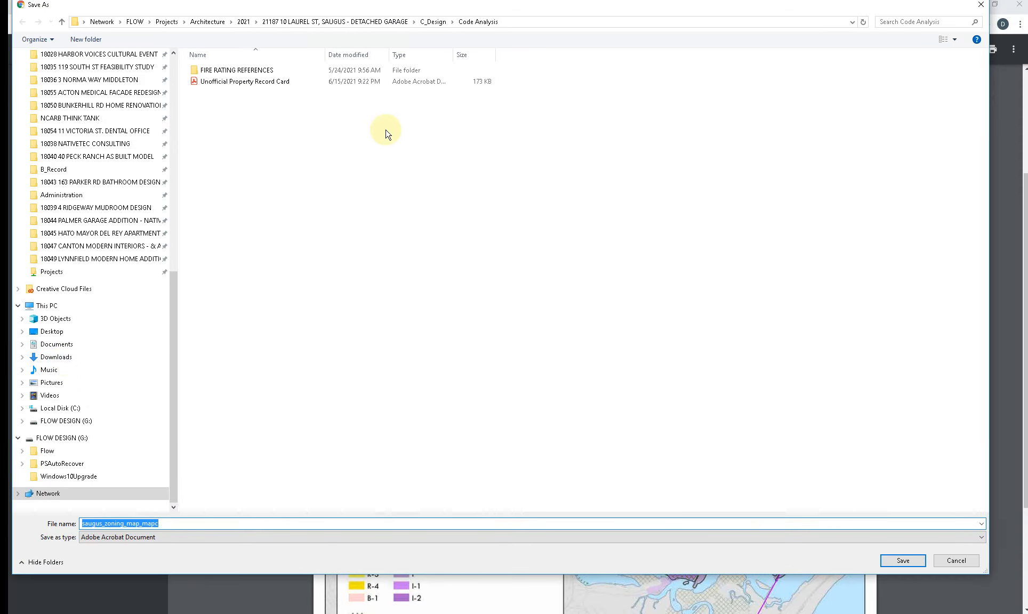
pyautogui.click(519, 22)
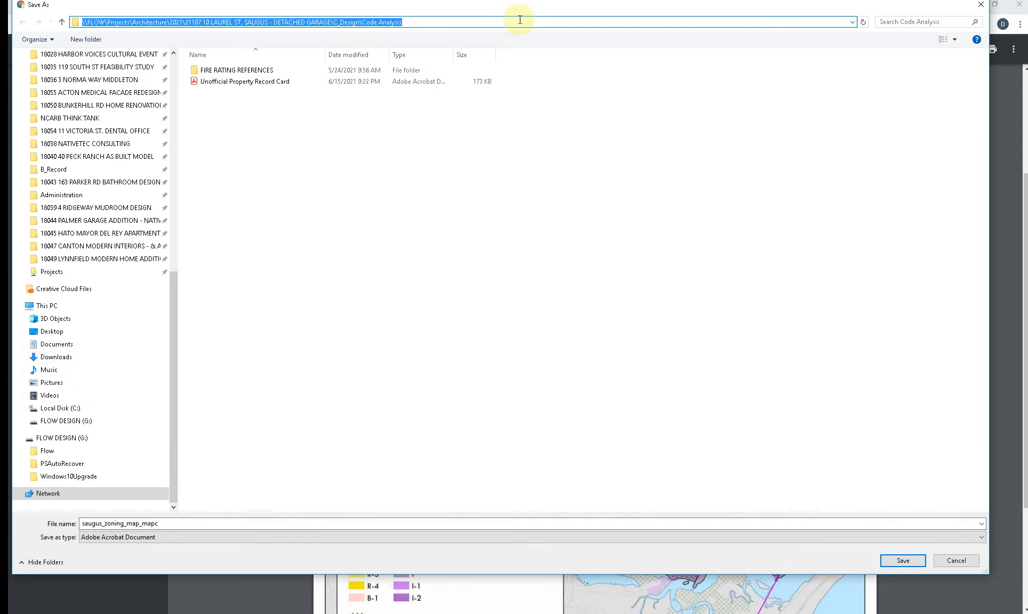
pyautogui.click(451, 273)
pyautogui.click(908, 559)
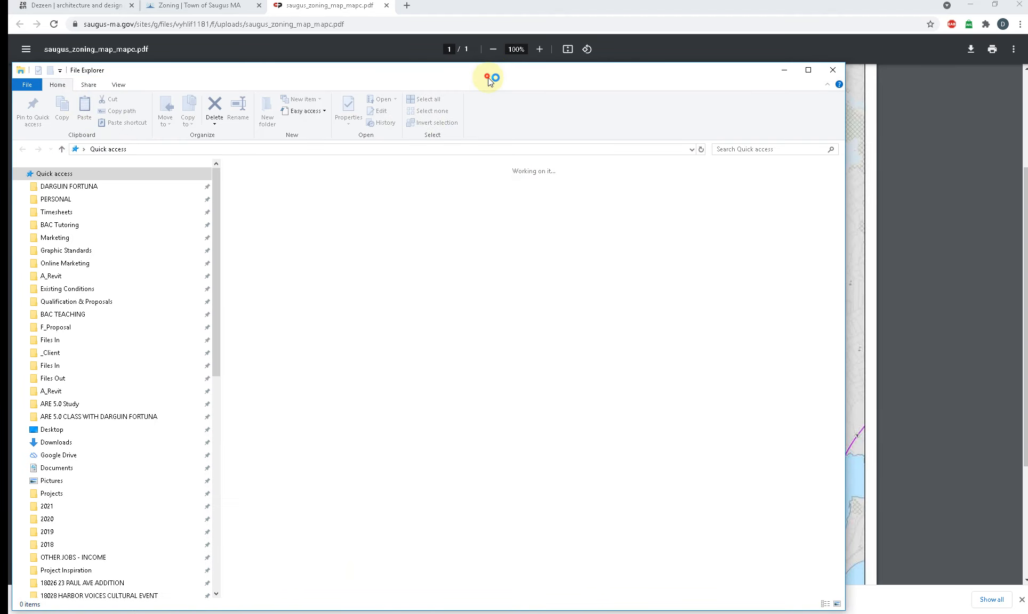
# Step: Go to the Code Analysis folder in File Explorer and open the saved saugus_zoning_map_mapc PDF in Adobe Acrobat
pyautogui.moveTo(488, 72); pyautogui.dragTo(1023, 82)
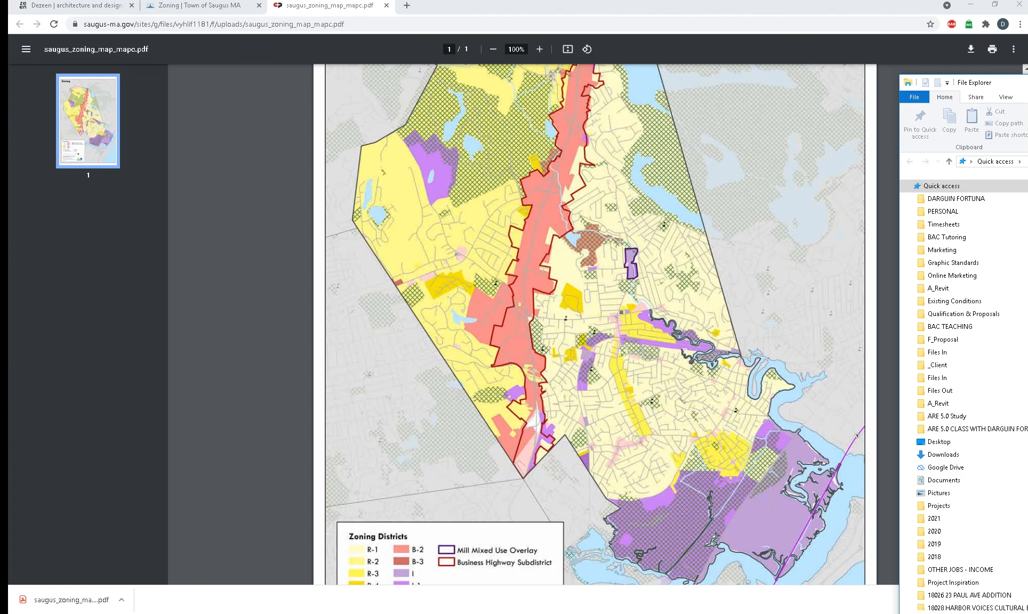
pyautogui.click(1024, 162)
pyautogui.press('Return')
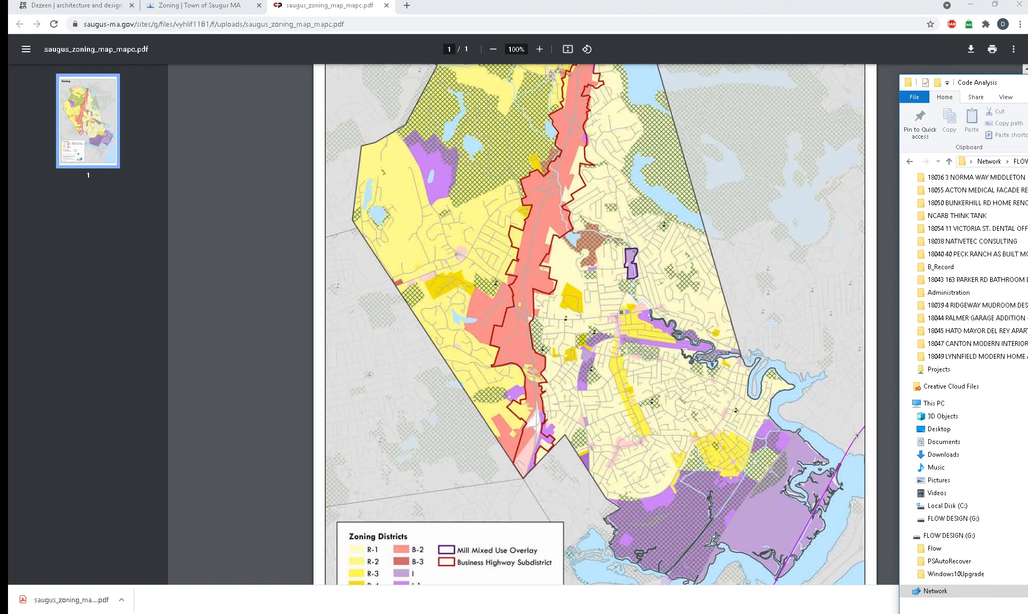
pyautogui.moveTo(968, 84); pyautogui.dragTo(260, 62)
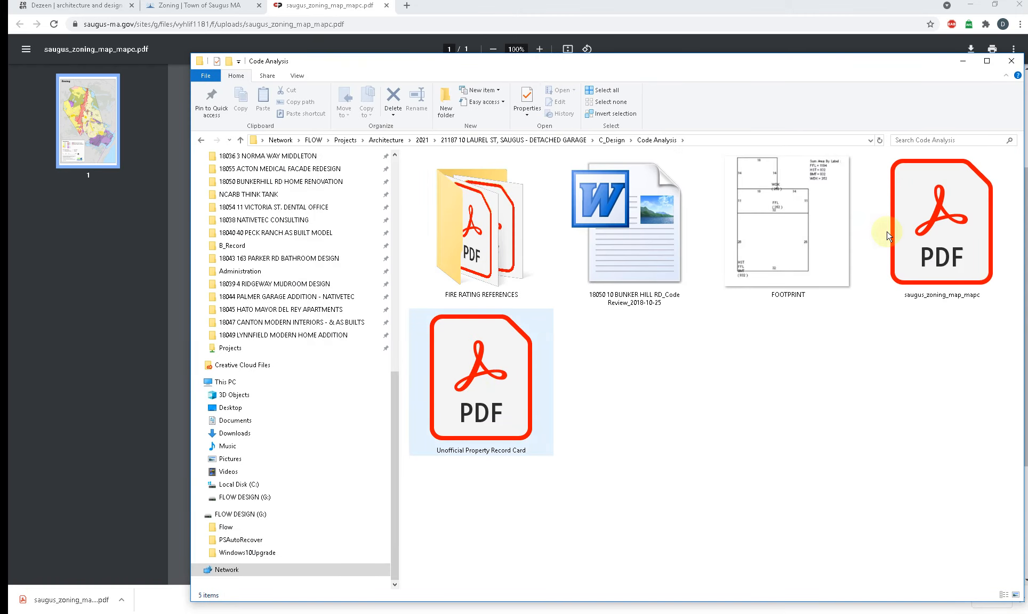
pyautogui.click(946, 204)
pyautogui.click(622, 267)
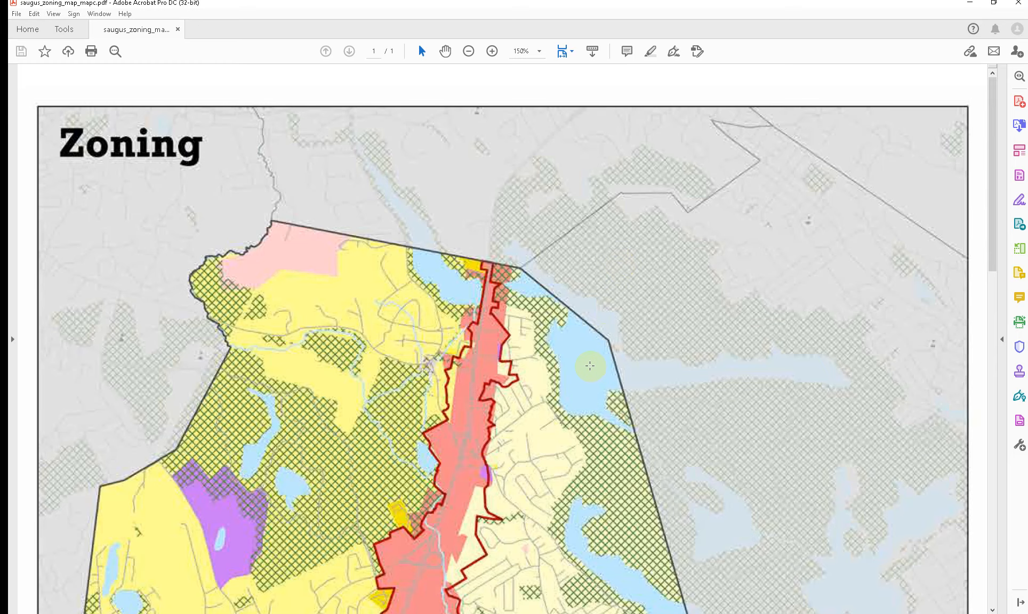
# Step: Examine the Saugus zoning map, comparing the colored areas with the Zoning Districts legend
pyautogui.scroll(-15, 589, 366)
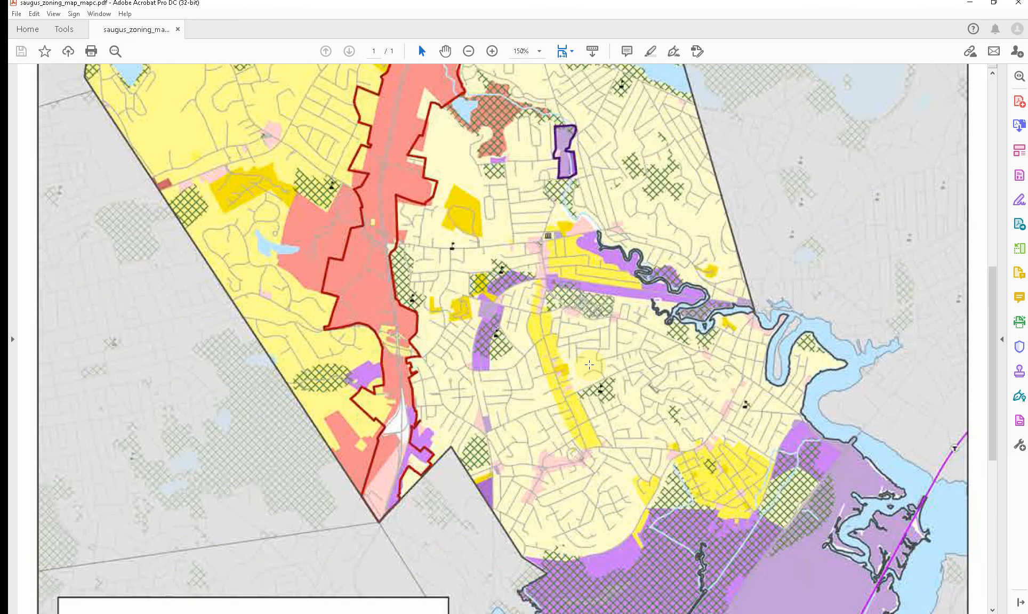
pyautogui.scroll(-12, 589, 364)
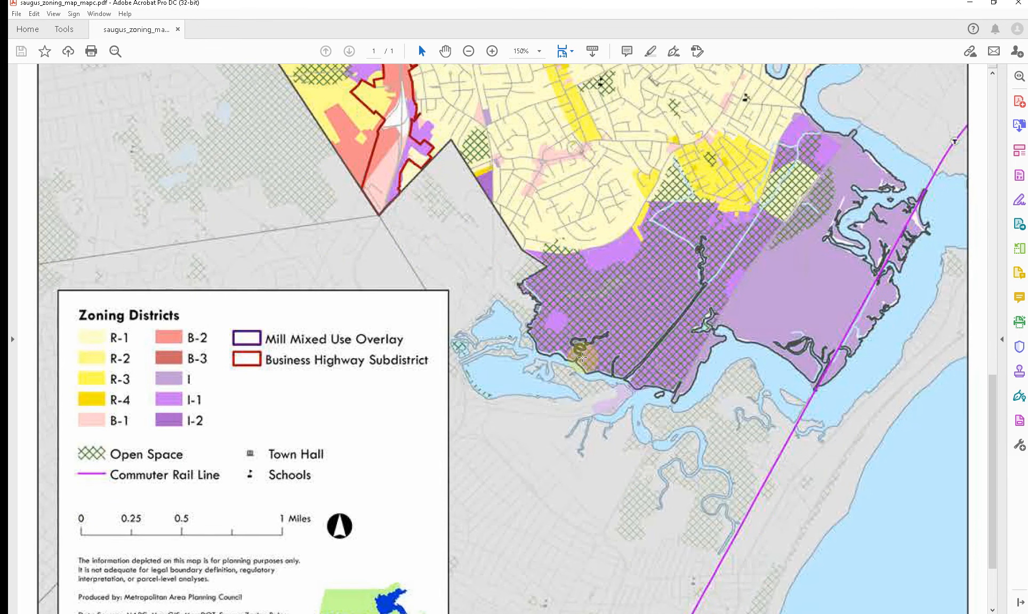
pyautogui.scroll(-4, 470, 410)
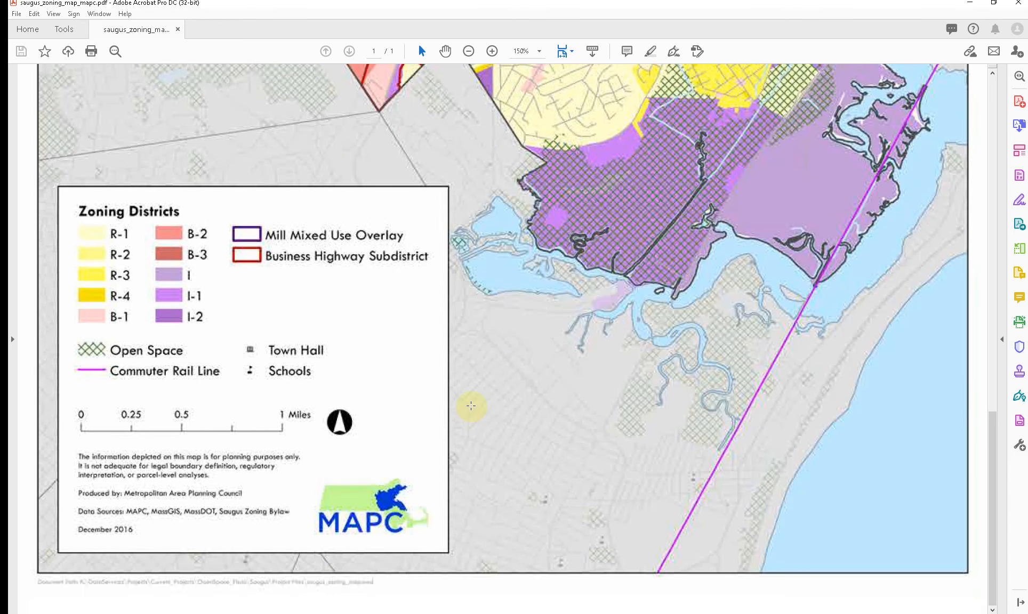
pyautogui.scroll(13, 483, 522)
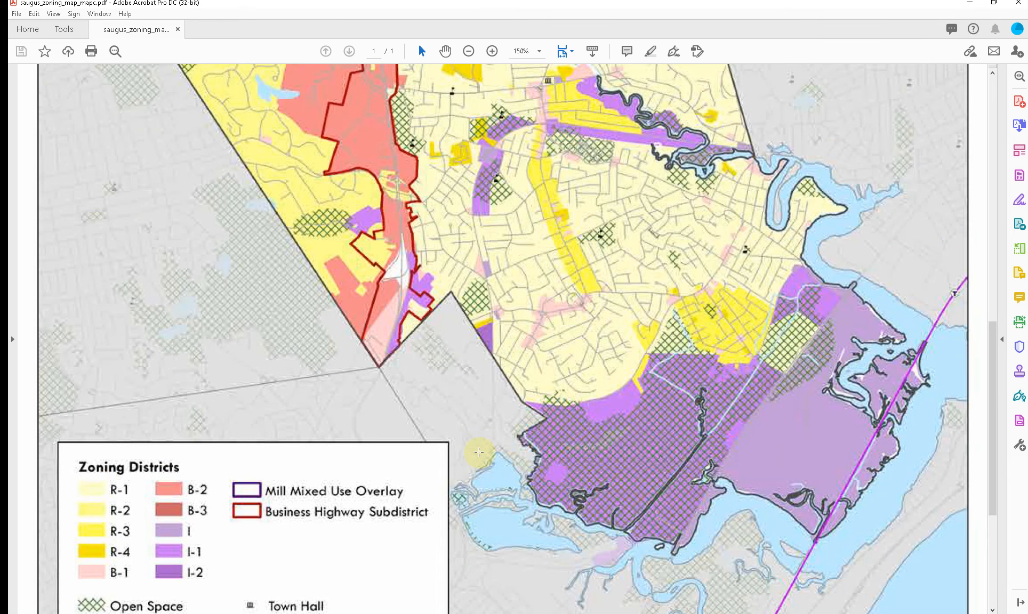
pyautogui.scroll(14, 479, 452)
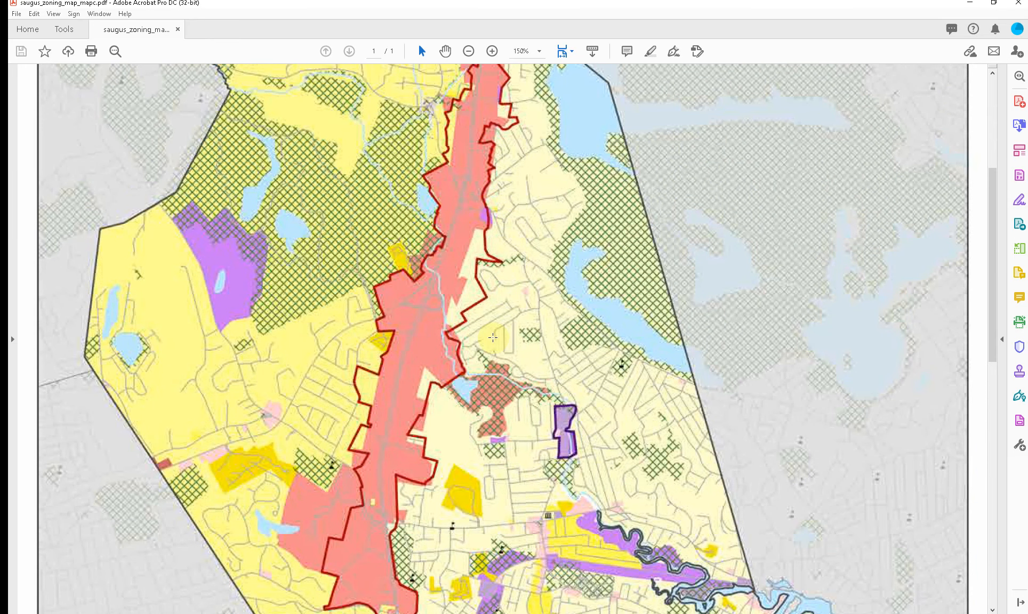
pyautogui.scroll(-7, 493, 337)
pyautogui.moveTo(492, 300); pyautogui.dragTo(380, 379)
pyautogui.click(577, 284)
pyautogui.click(584, 273)
pyautogui.scroll(-17, 571, 295)
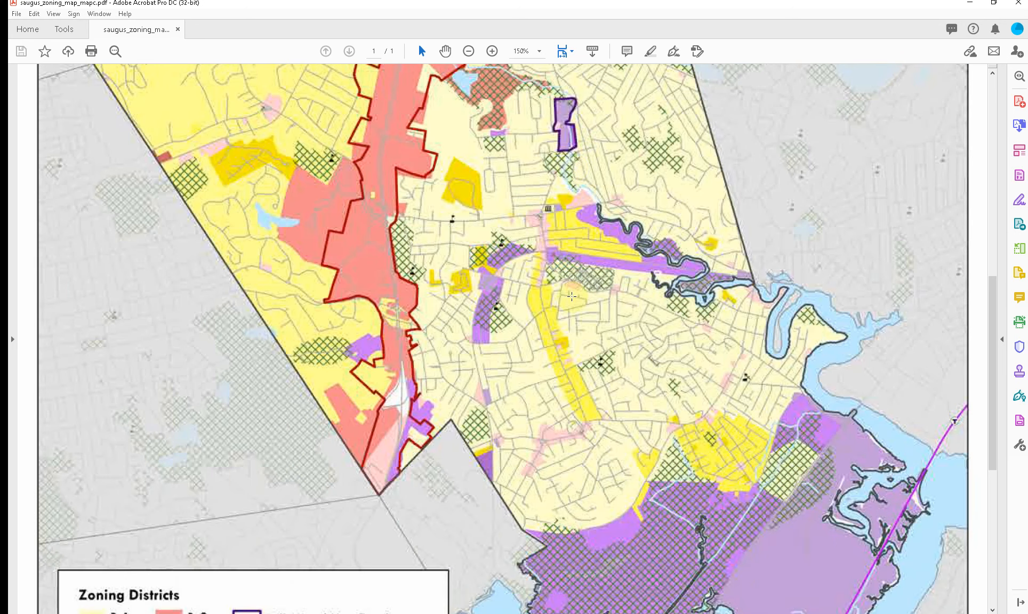
pyautogui.scroll(-2, 571, 296)
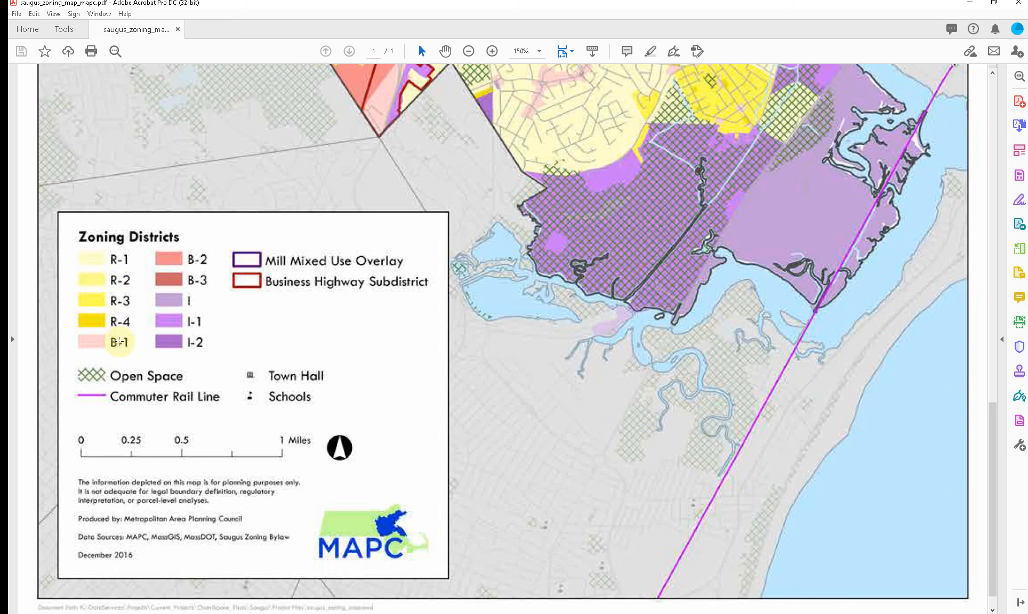
pyautogui.scroll(15, 569, 200)
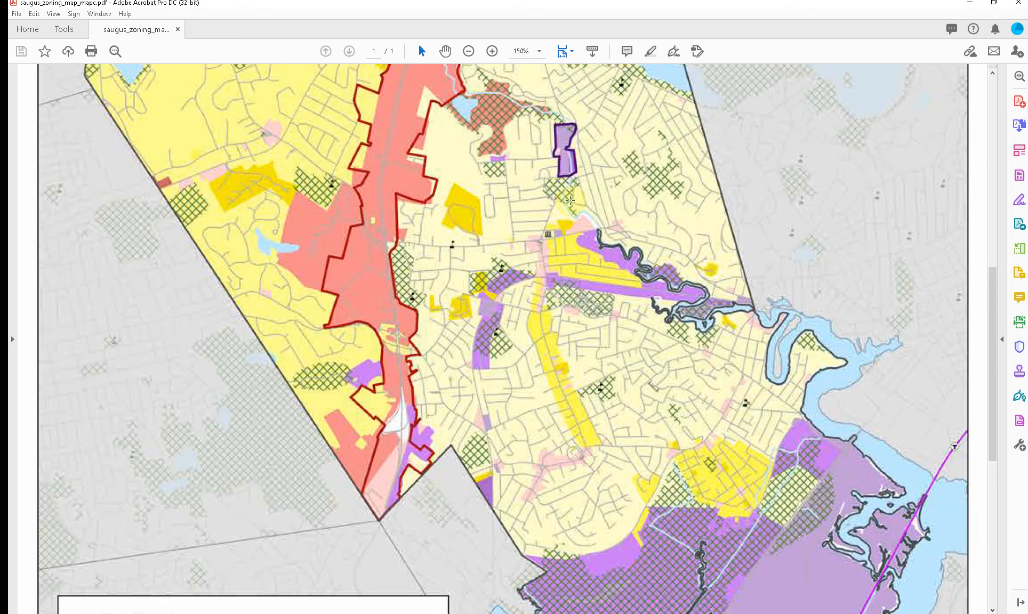
pyautogui.scroll(5, 693, 133)
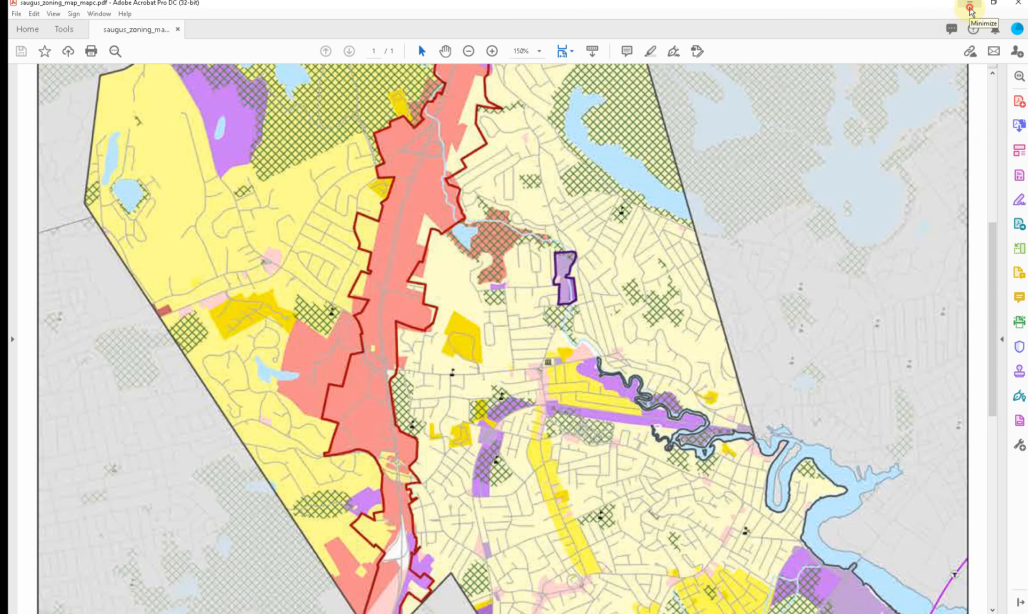
# Step: Switch to Chrome and search the web in a new tab for the property card of the project's Saugus address
pyautogui.click(969, 4)
pyautogui.click(967, 60)
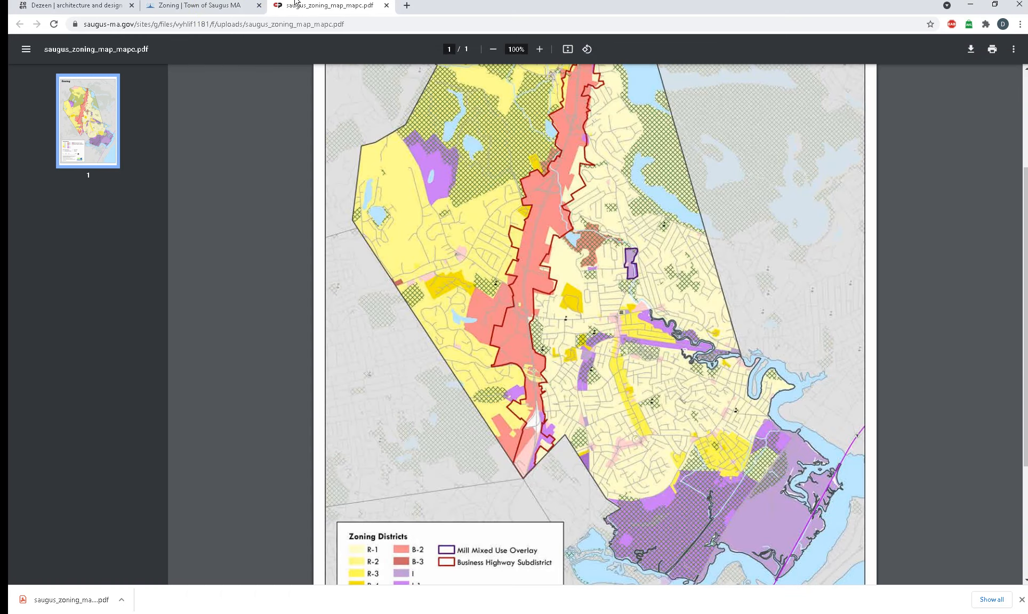
pyautogui.click(194, 8)
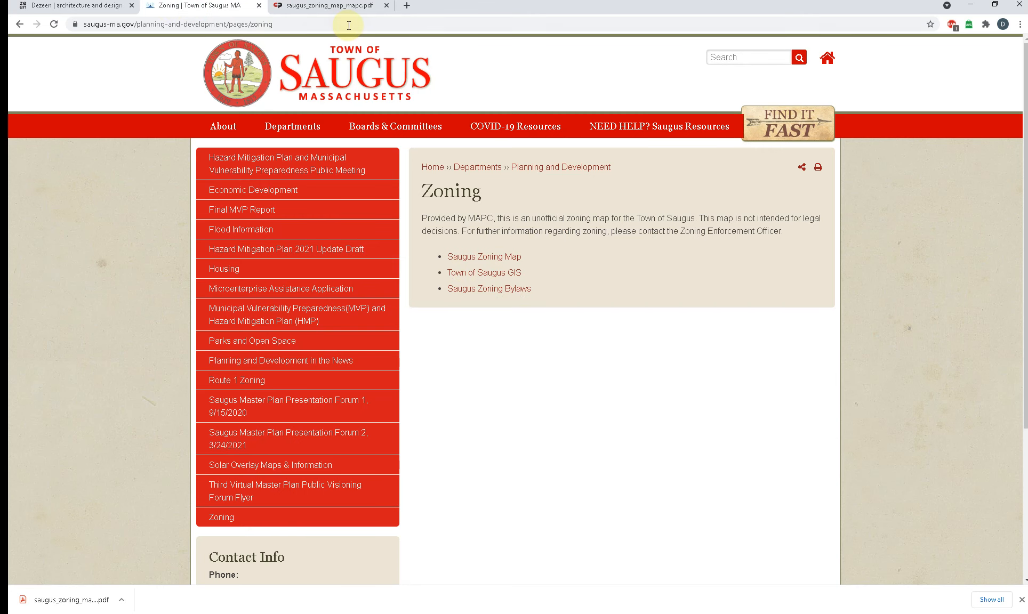
pyautogui.click(407, 8)
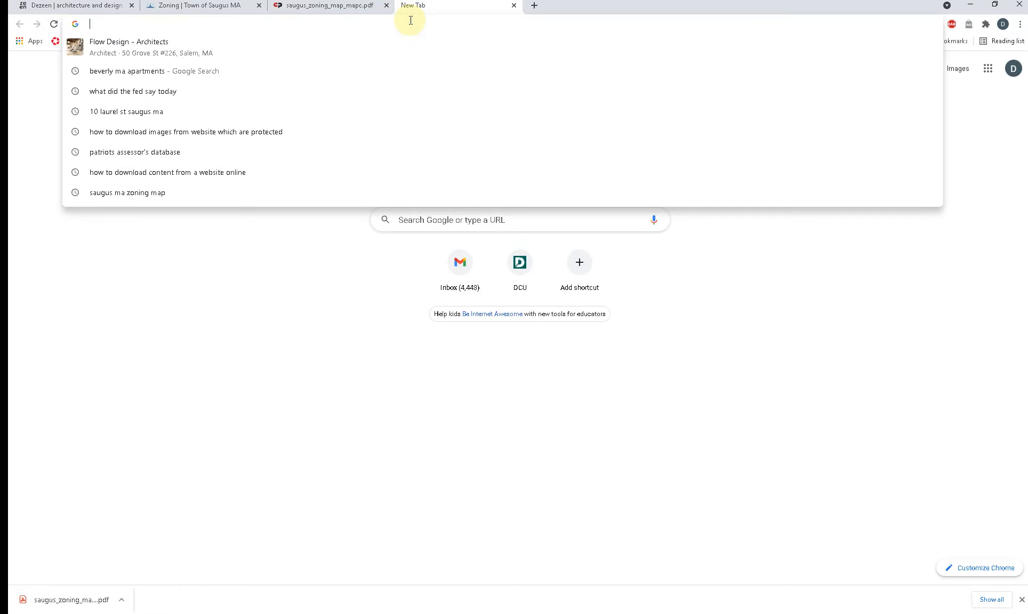
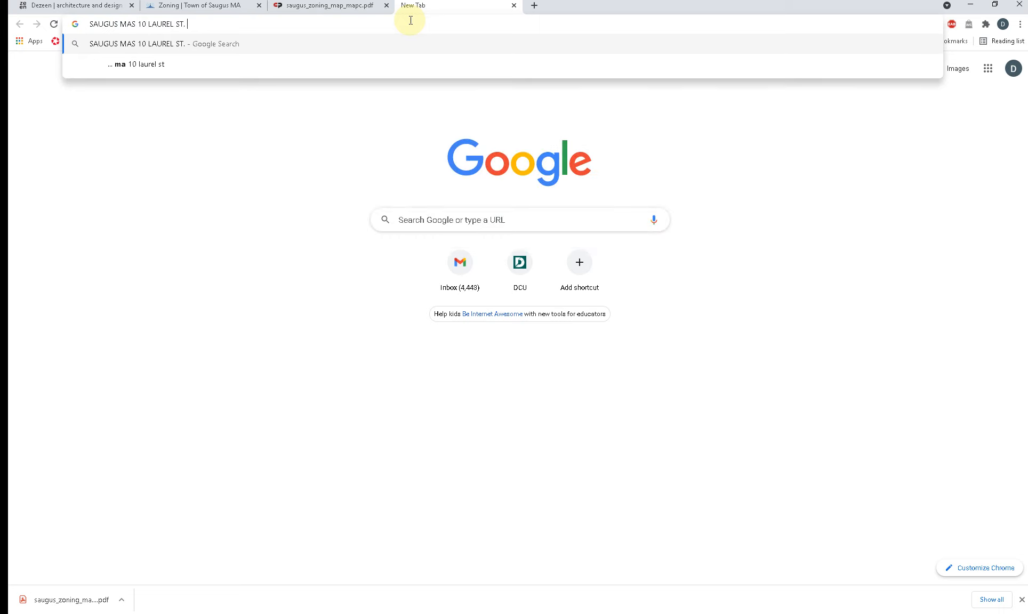
pyautogui.write(' PROPERTY CARD')
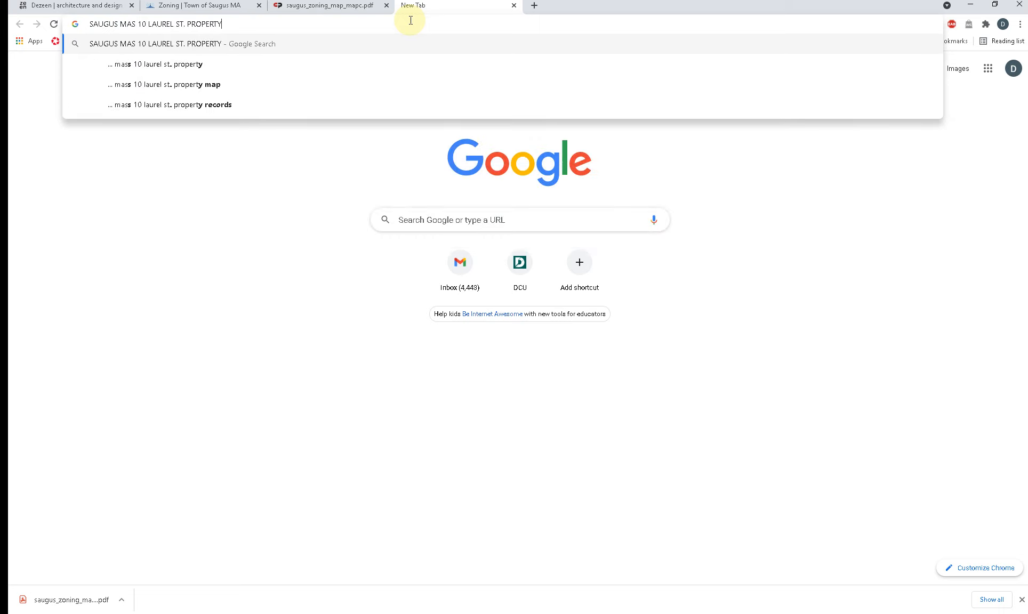
pyautogui.press('Return')
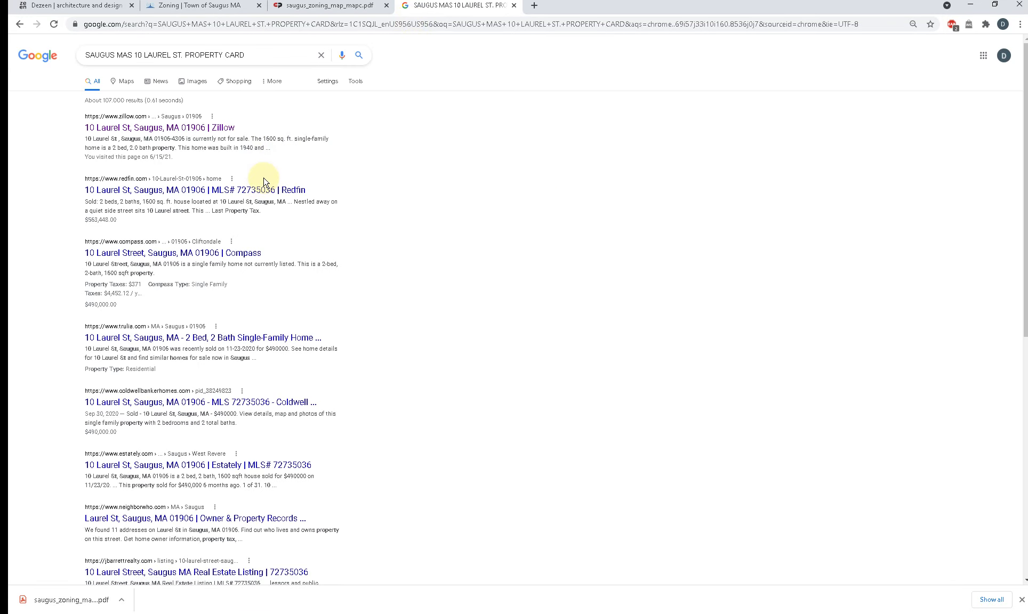
pyautogui.scroll(-3, 263, 182)
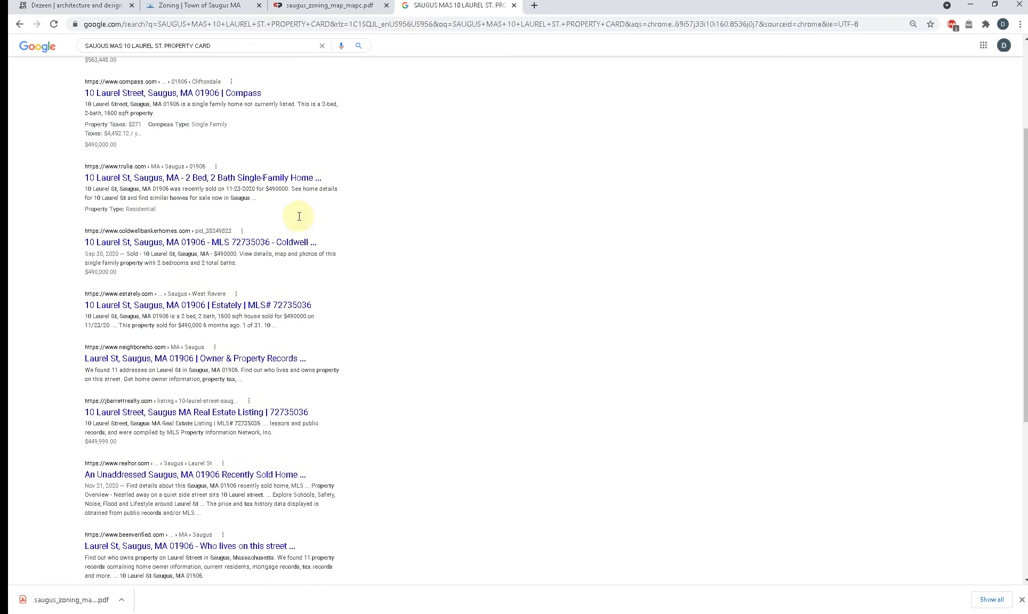
pyautogui.scroll(3, 268, 326)
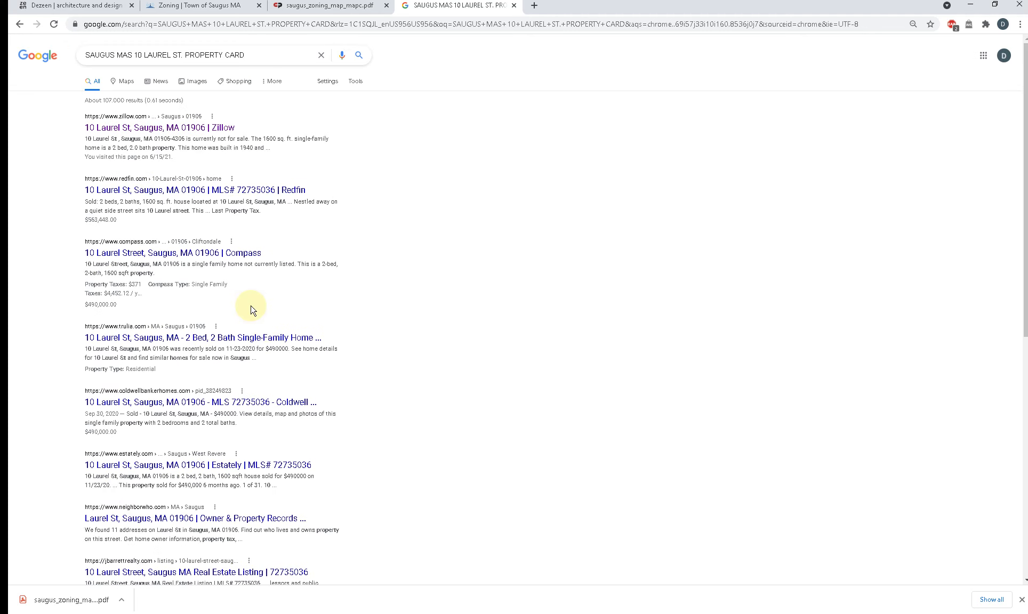
# Step: Search the web for PATRIOTS SAUGUS MA and open the Patriot Properties Saugus WebPro site
pyautogui.moveTo(257, 55); pyautogui.dragTo(72, 63)
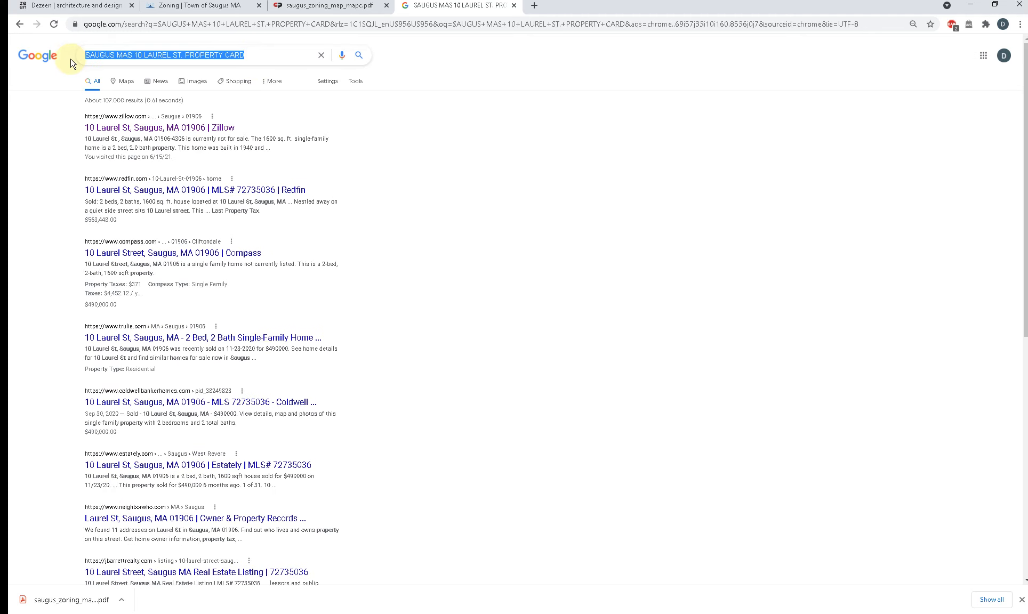
pyautogui.write('PATRIOT')
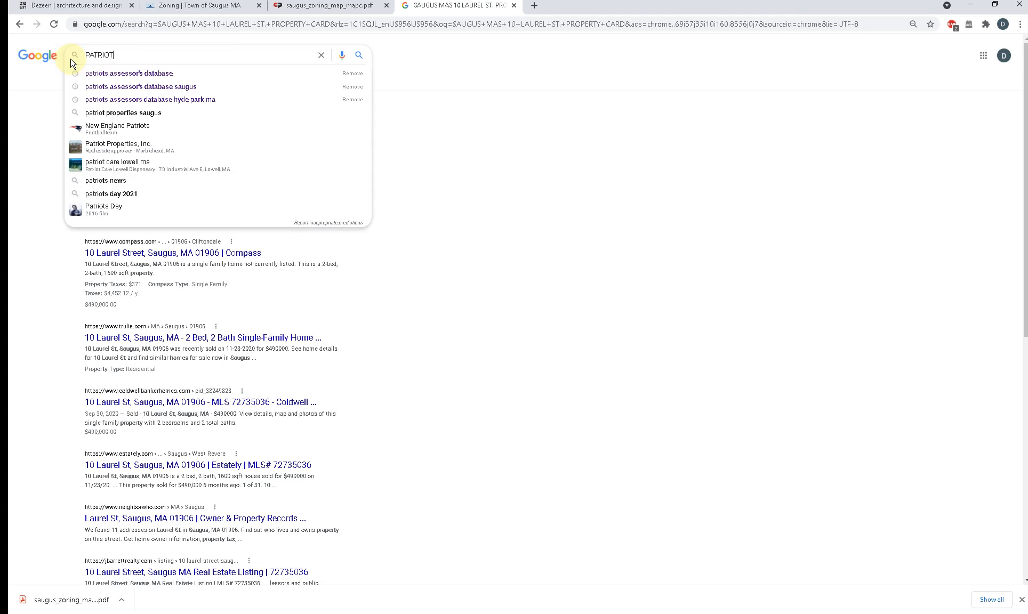
pyautogui.write('S ')
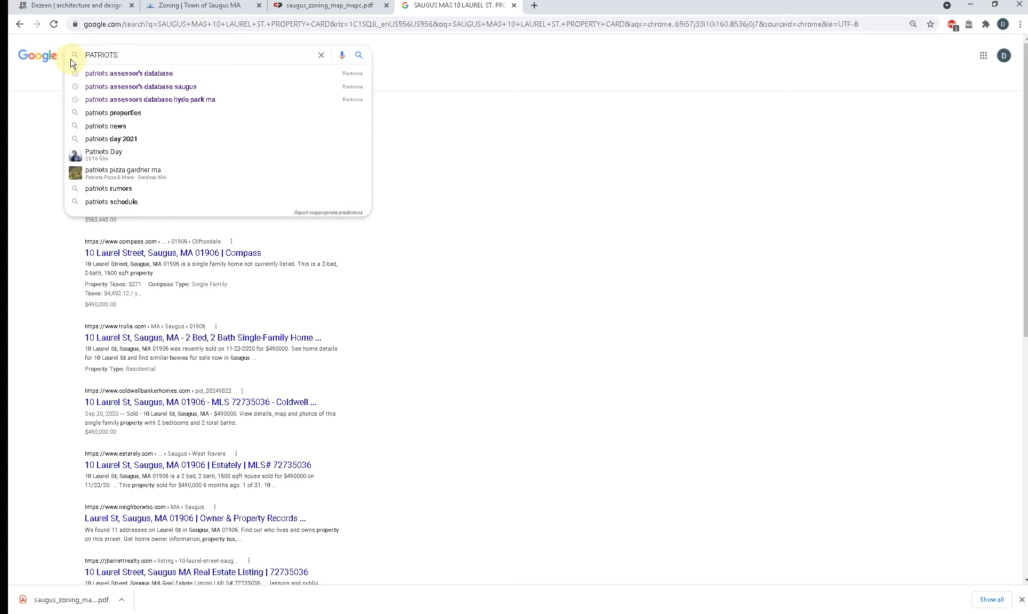
pyautogui.write('SAUGUS MA')
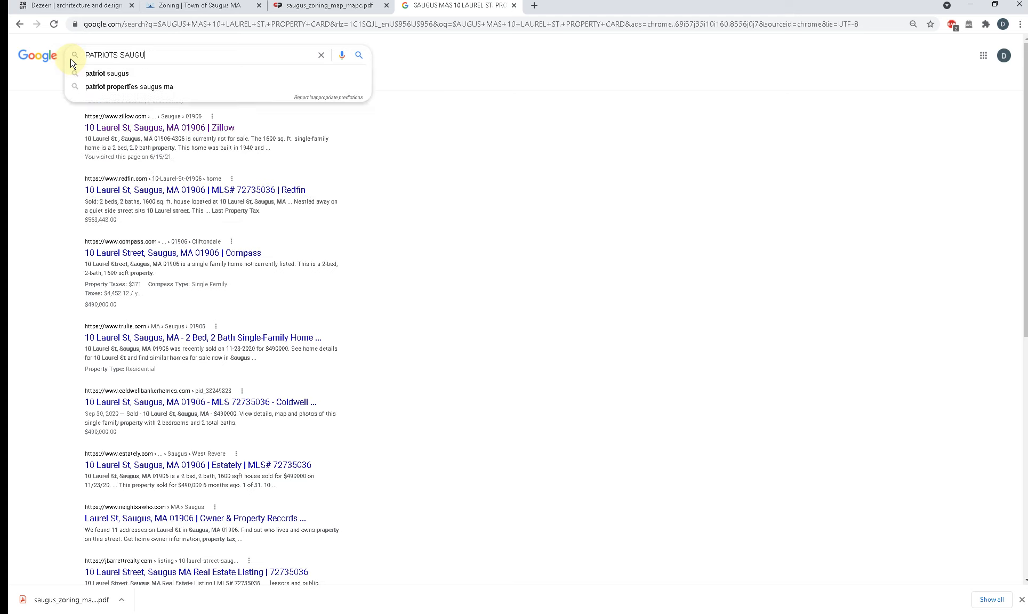
pyautogui.press('Return')
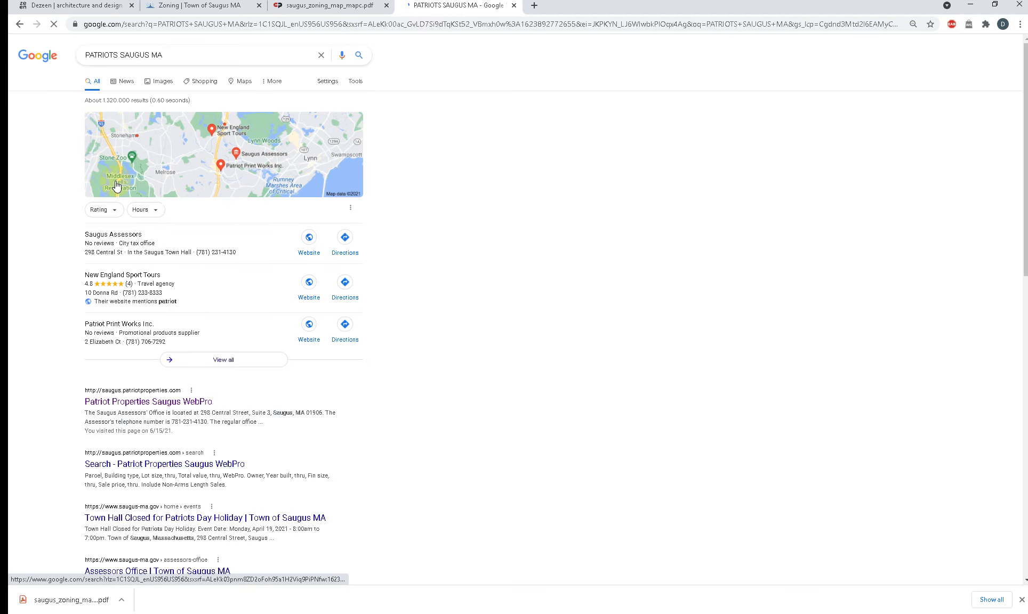
pyautogui.click(170, 403)
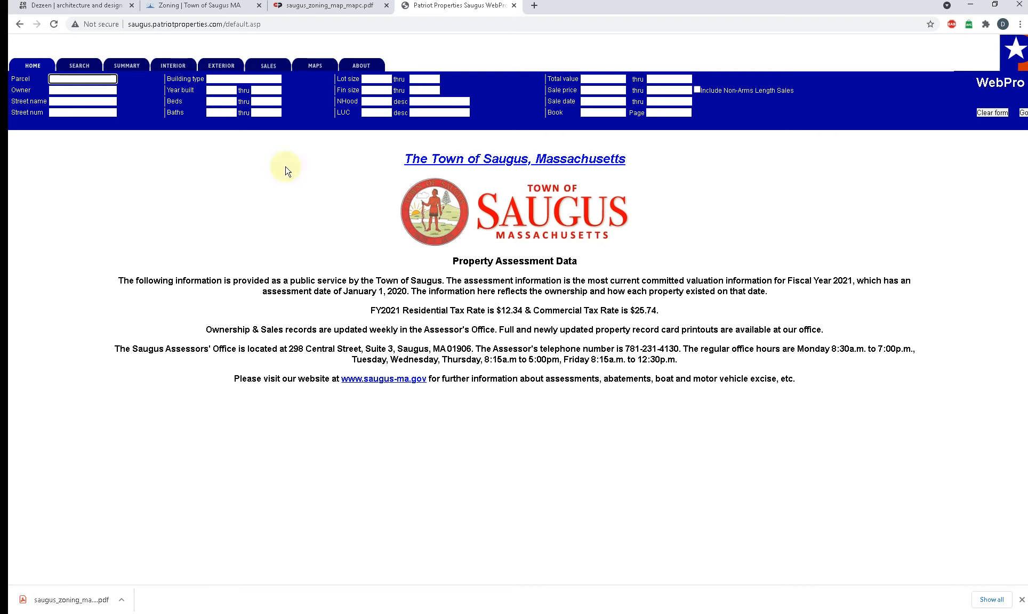
# Step: Look up the project property by street name and street number, then open its parcel's Summary Record Card
pyautogui.click(60, 101)
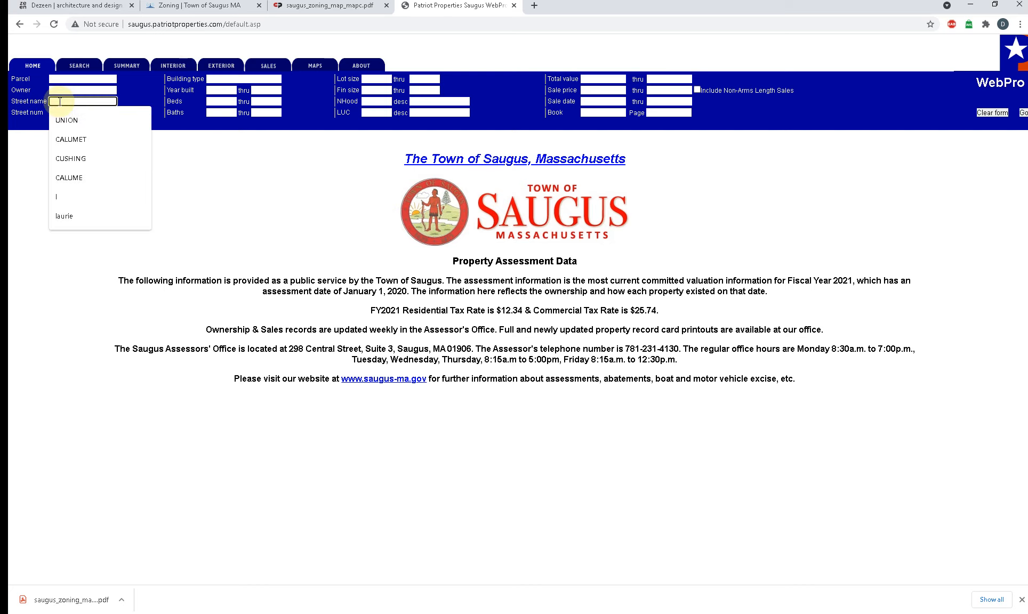
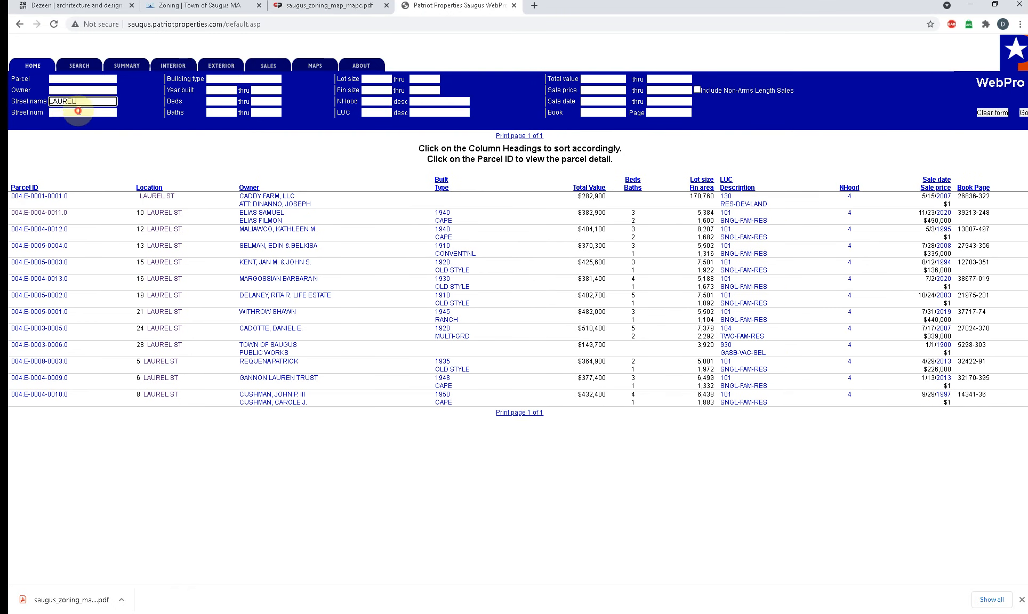
pyautogui.click(78, 112)
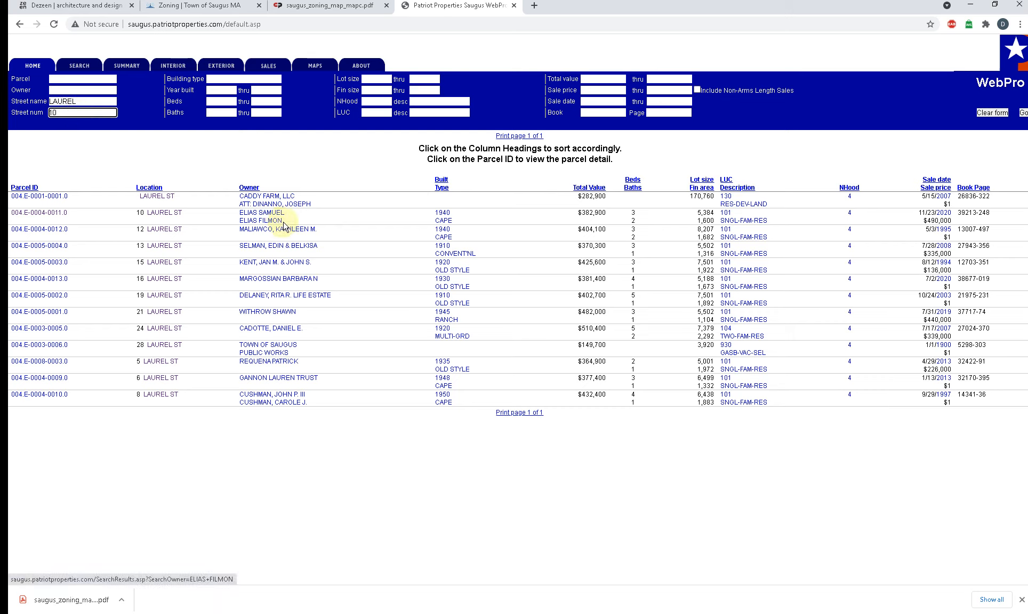
pyautogui.click(43, 214)
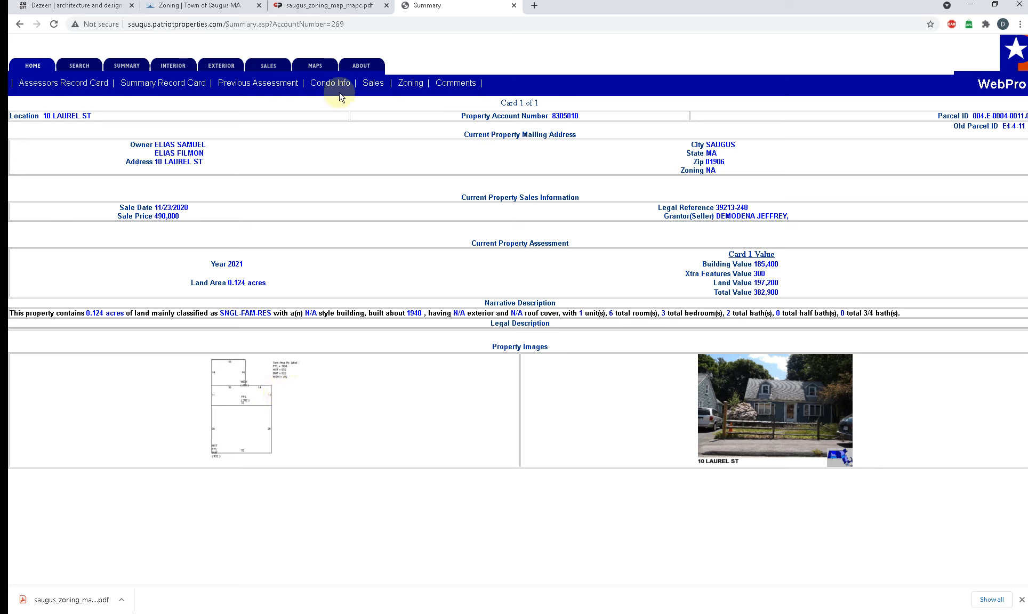
pyautogui.click(171, 85)
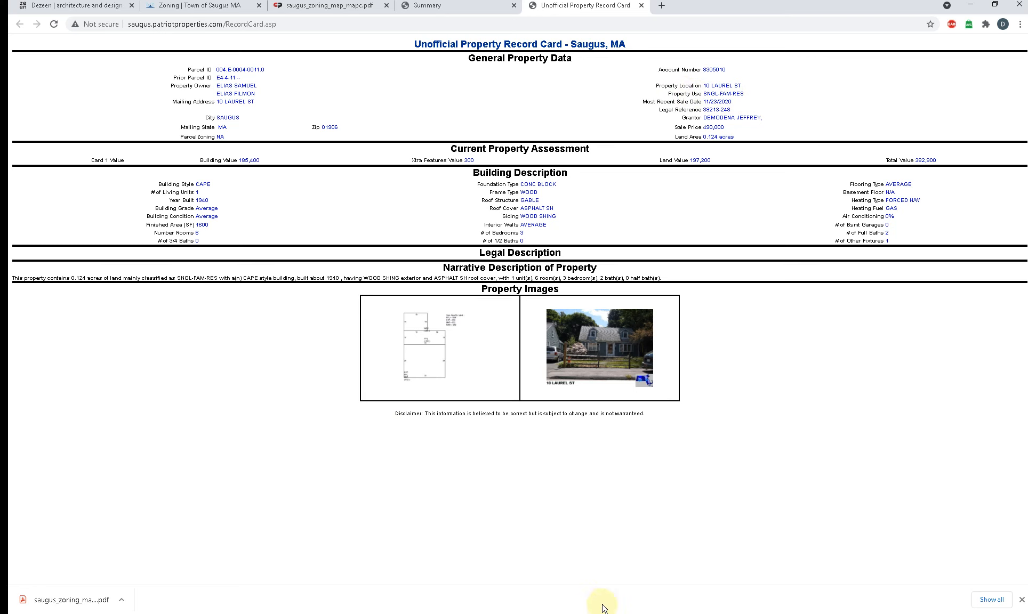
# Step: Check the Zoning Districts legend on the Saugus zoning map in Adobe Acrobat, then return to the property record card in Chrome
pyautogui.hotkey('alt', 'Tab')
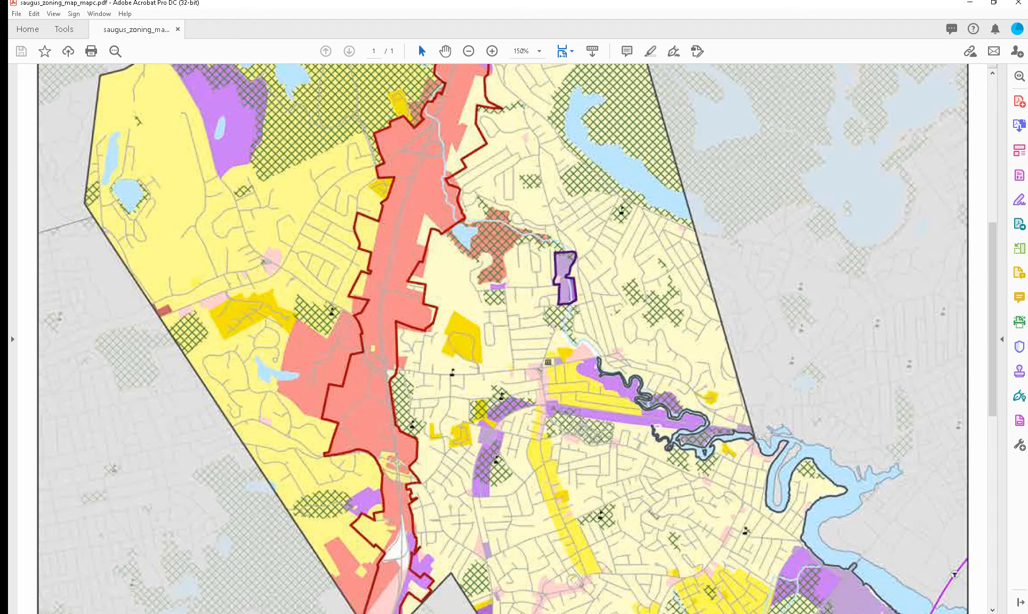
pyautogui.scroll(-5, 437, 406)
pyautogui.scroll(-3, 436, 400)
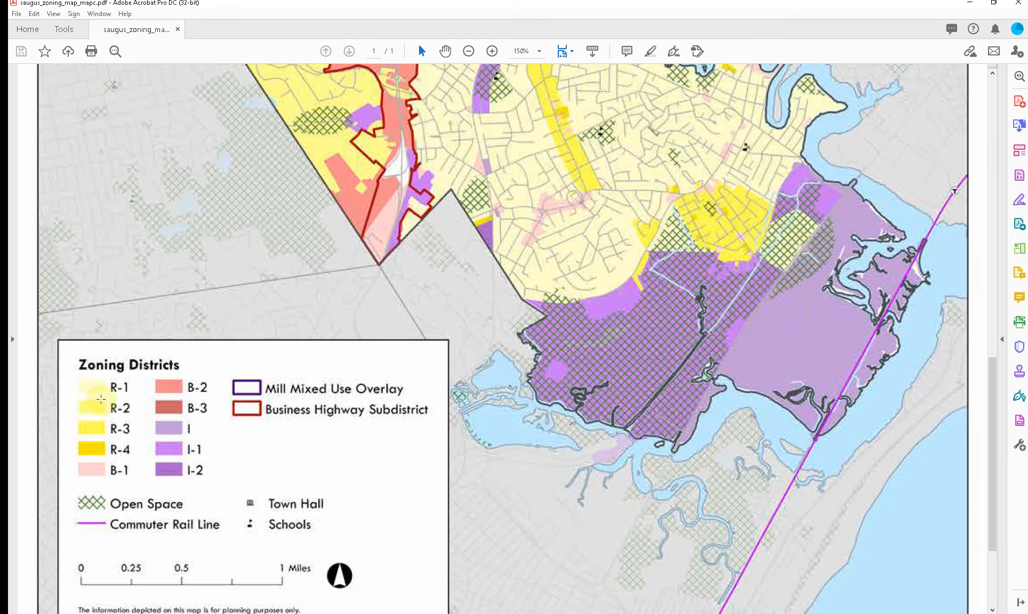
pyautogui.click(969, 3)
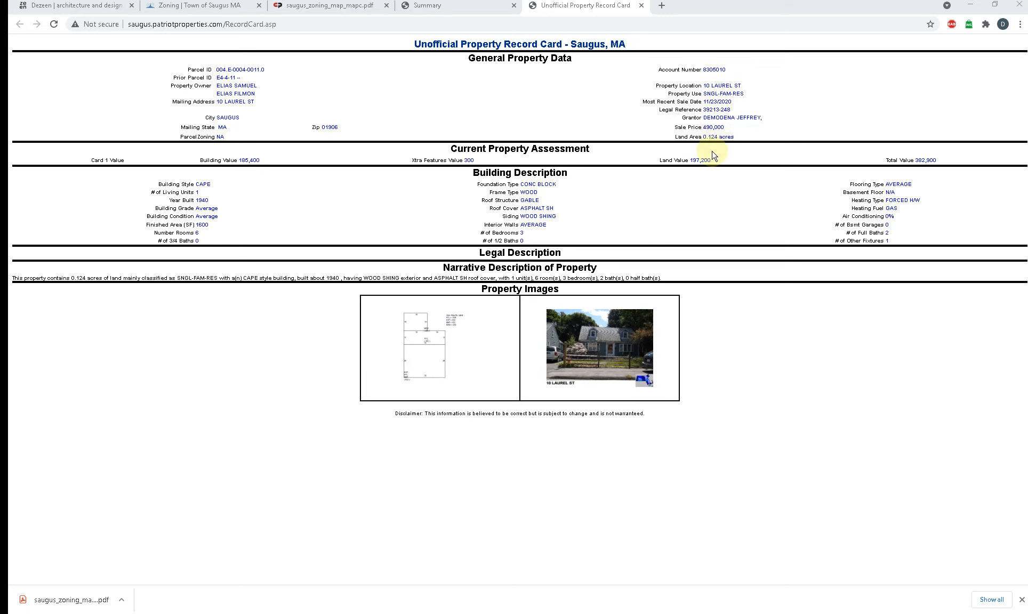
# Step: Return to the Town of Saugus Zoning page and open the Town of Saugus GIS in a new tab
pyautogui.click(473, 10)
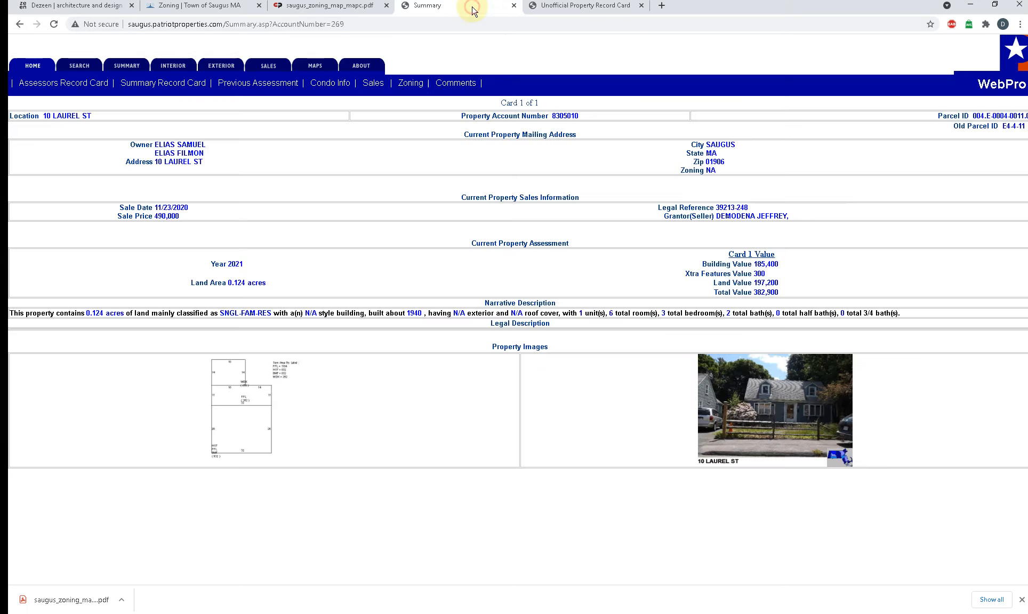
pyautogui.click(319, 7)
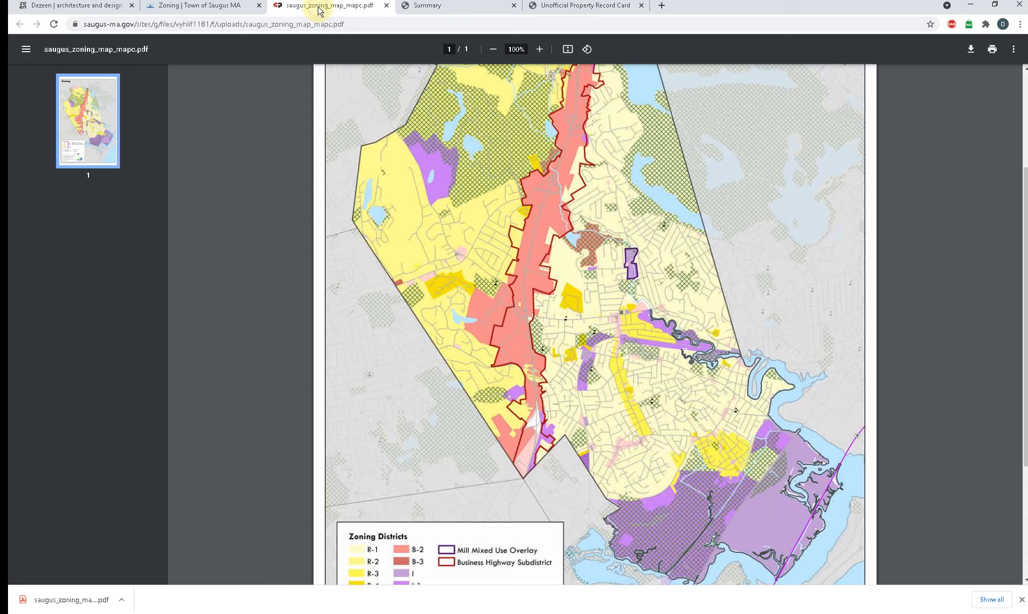
pyautogui.click(220, 10)
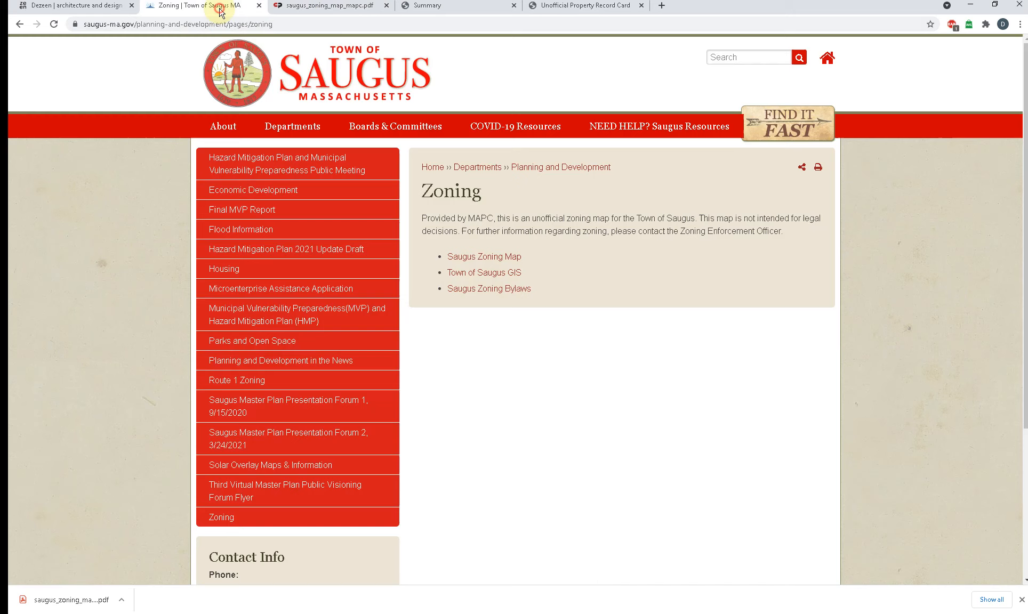
pyautogui.rightClick(495, 274)
pyautogui.click(509, 277)
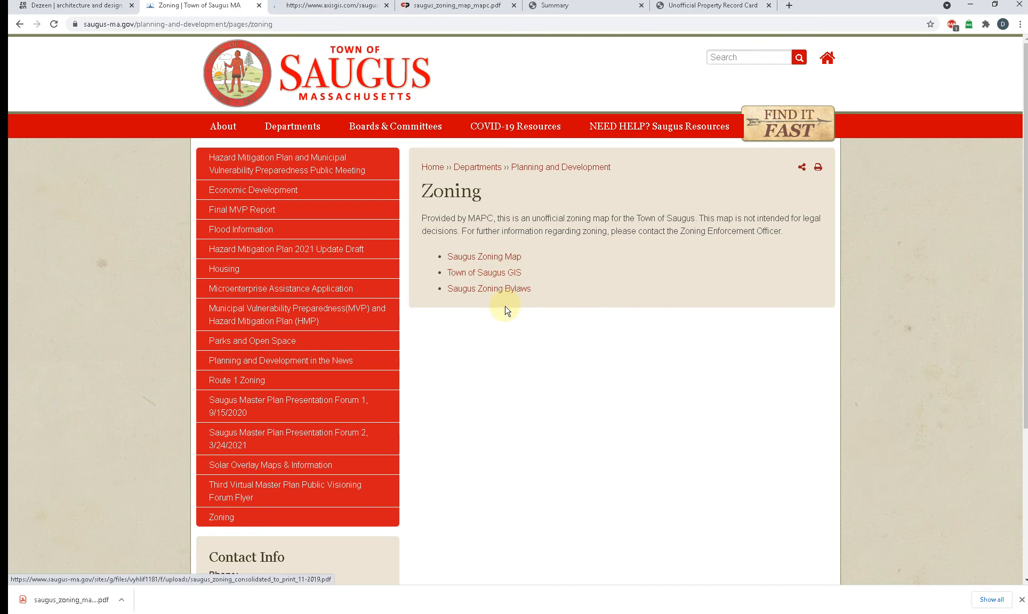
pyautogui.click(341, 9)
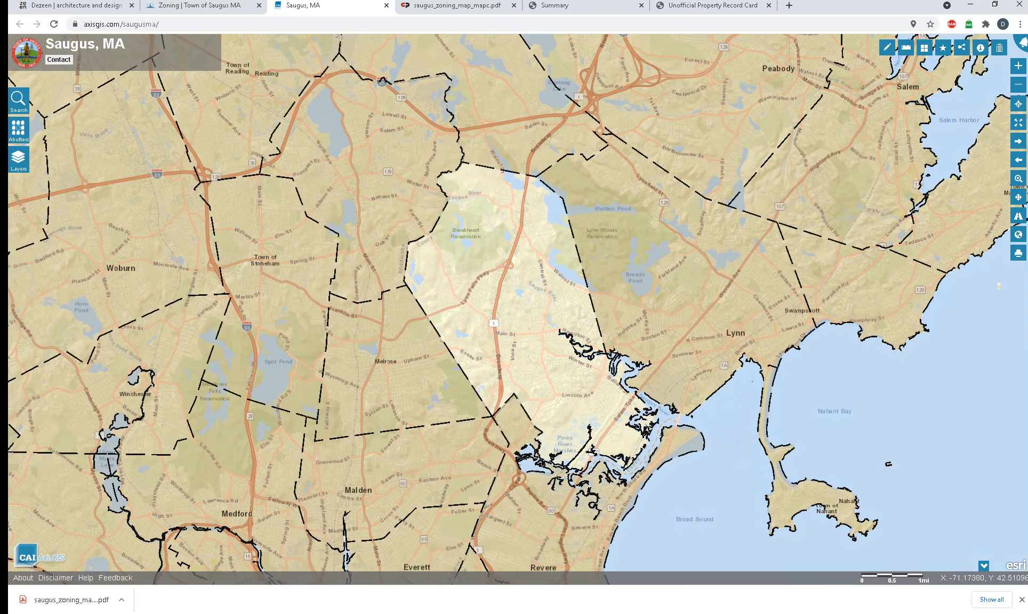
# Step: Search the Saugus GIS map for the project property's address and open the matching parcel
pyautogui.click(18, 101)
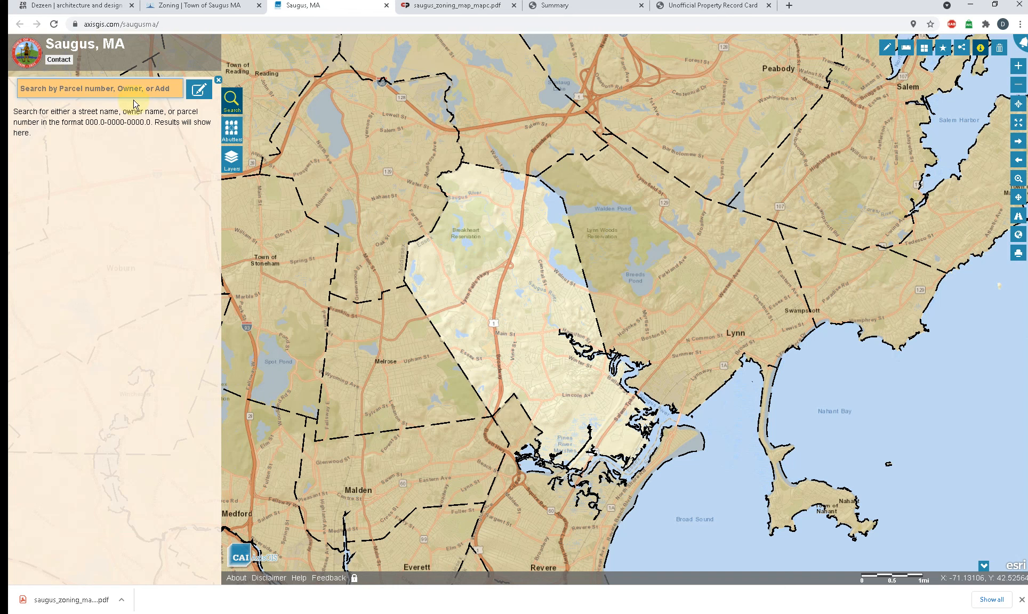
pyautogui.press('Return')
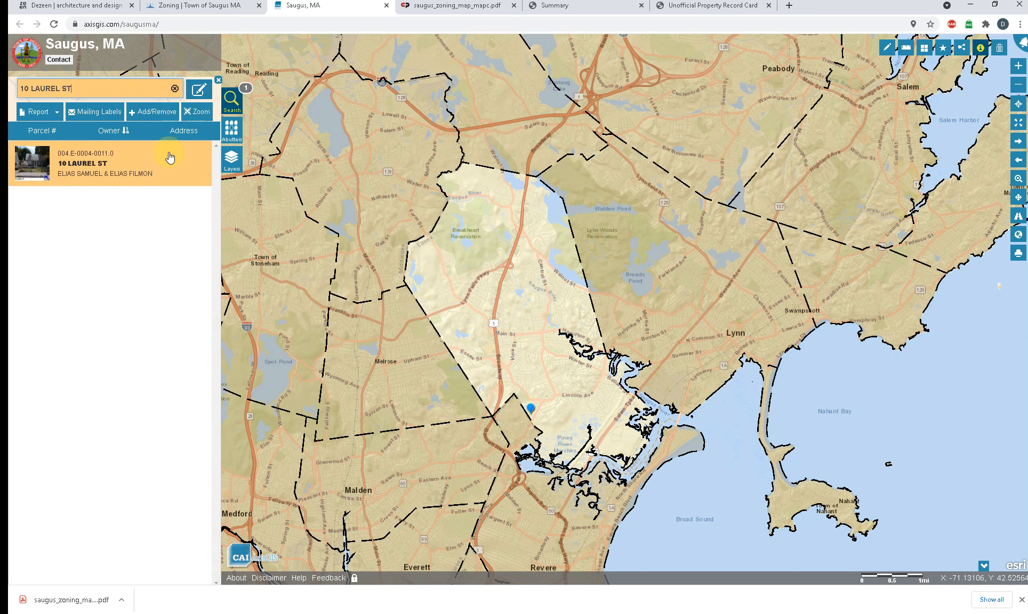
pyautogui.click(103, 170)
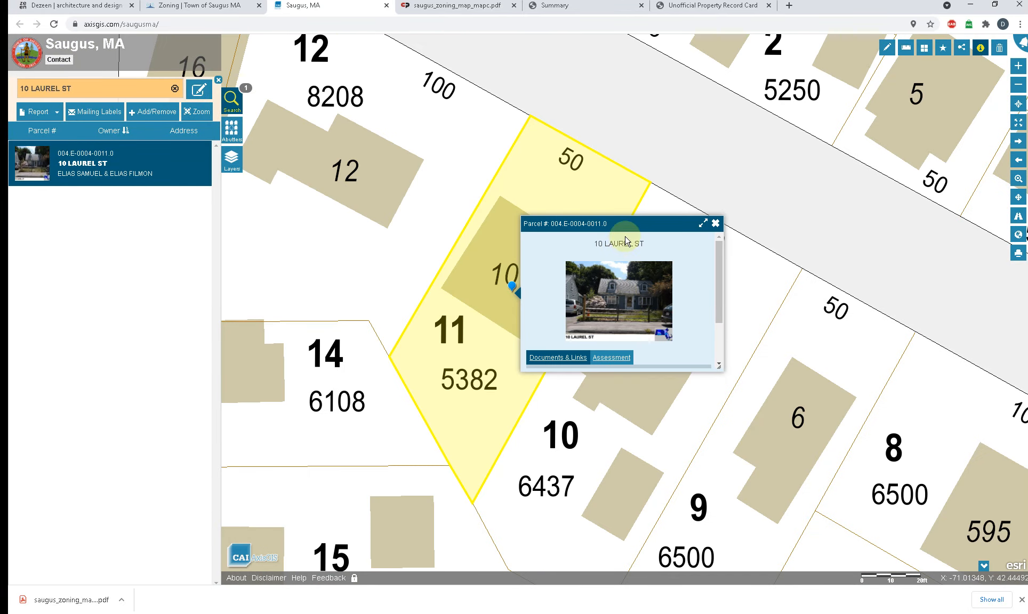
# Step: Move the parcel popup off the lot and open its Patriot Final FY Property Card and Building_Sketch links in new tabs
pyautogui.moveTo(628, 226); pyautogui.dragTo(768, 85)
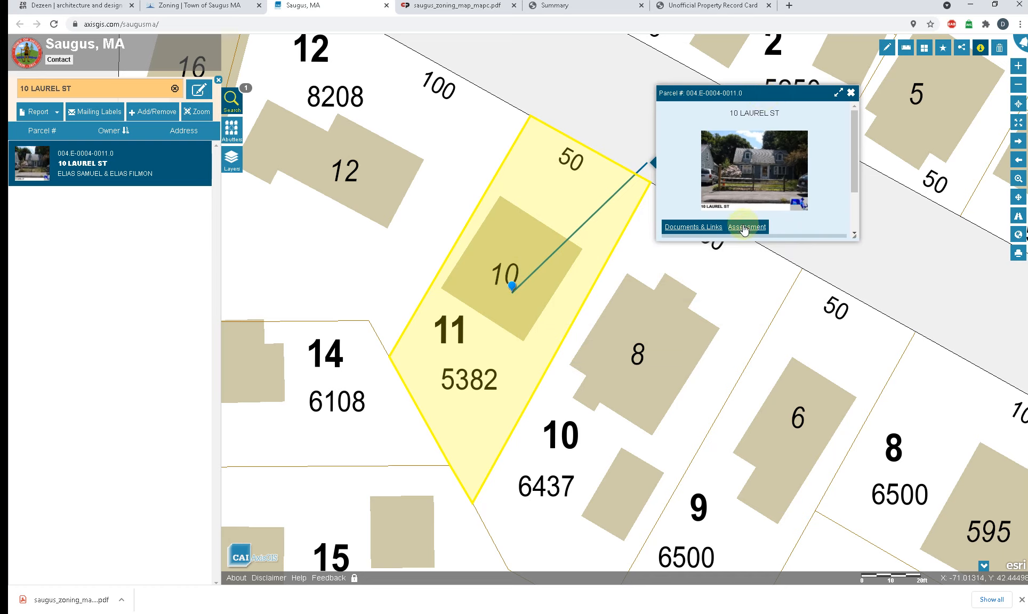
pyautogui.click(697, 228)
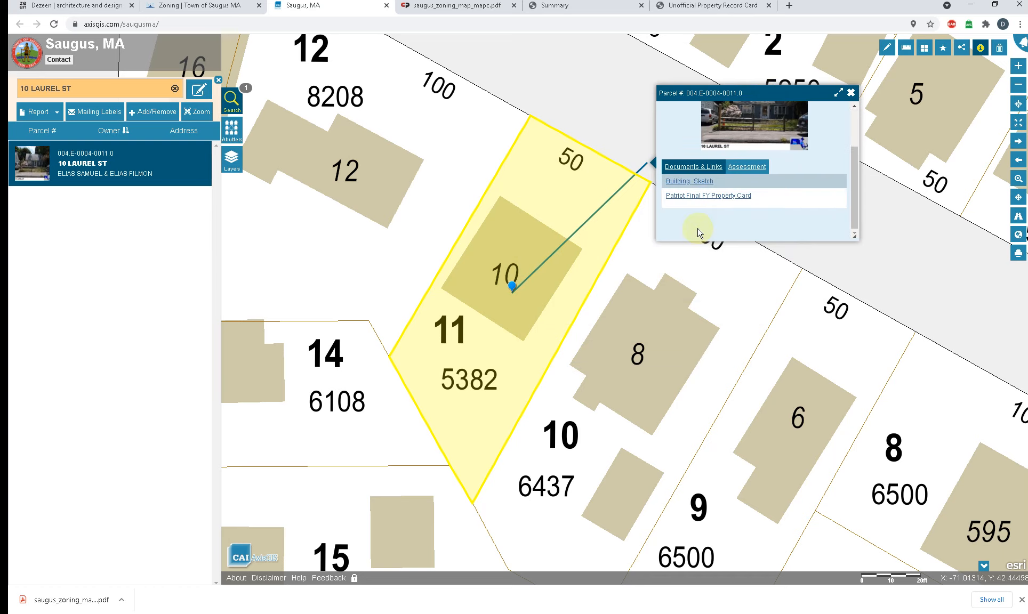
pyautogui.rightClick(704, 199)
pyautogui.click(714, 202)
pyautogui.rightClick(705, 187)
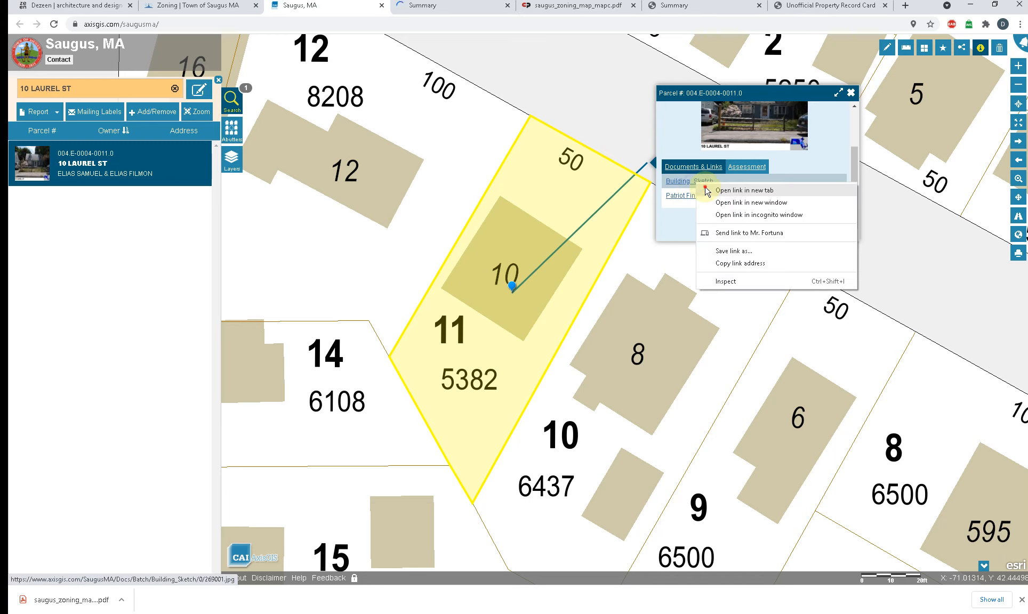
pyautogui.click(709, 190)
# Step: View the newly opened property summary and building sketch image, then return to the Saugus GIS map
pyautogui.click(386, 8)
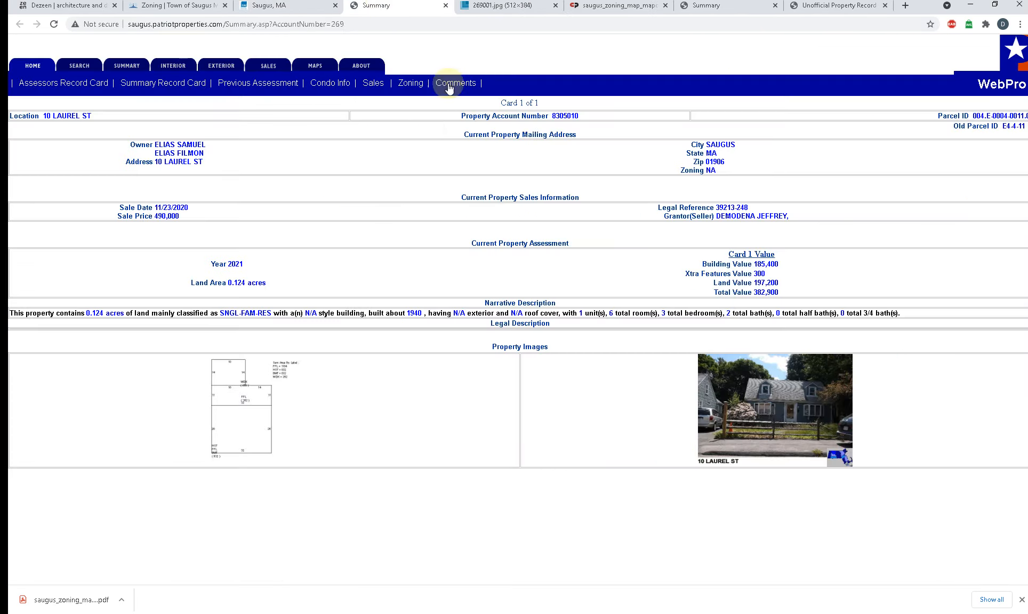
pyautogui.click(477, 9)
pyautogui.click(397, 9)
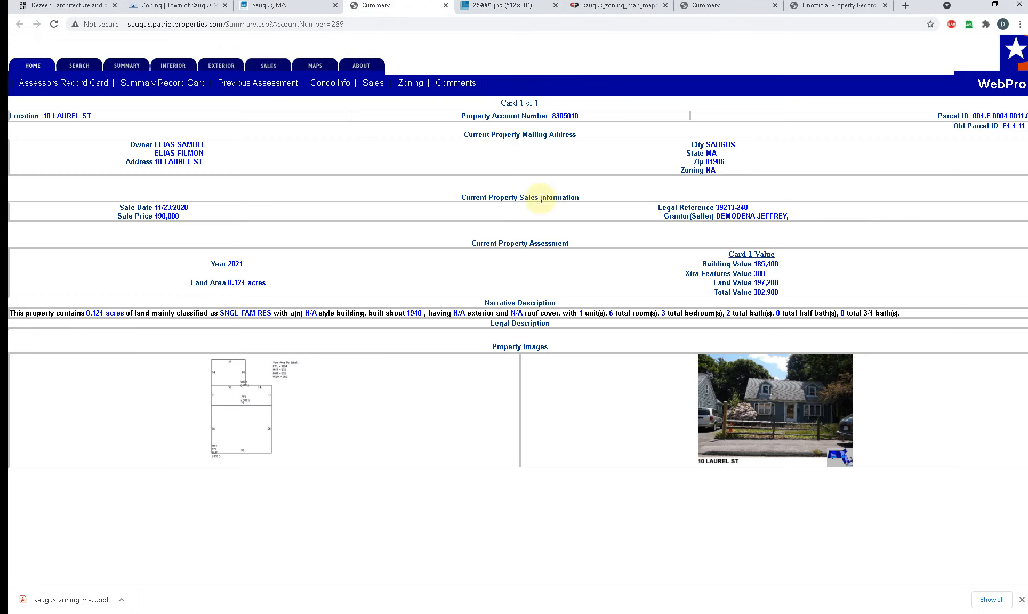
pyautogui.click(287, 8)
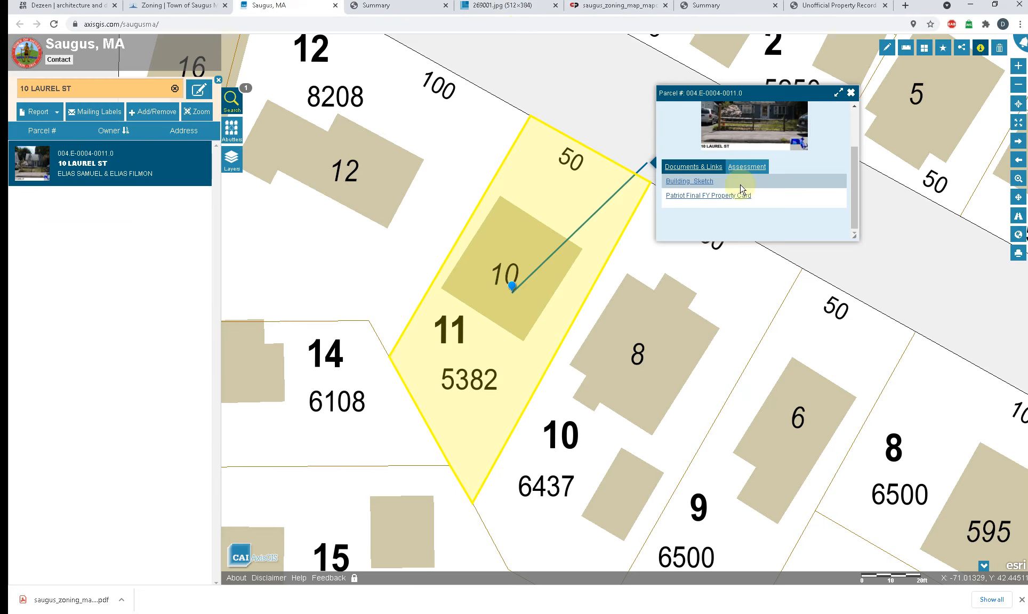
# Step: Show the parcel's Assessment data, enlarge the popup to fit more rows, and reposition it higher on the map
pyautogui.click(746, 167)
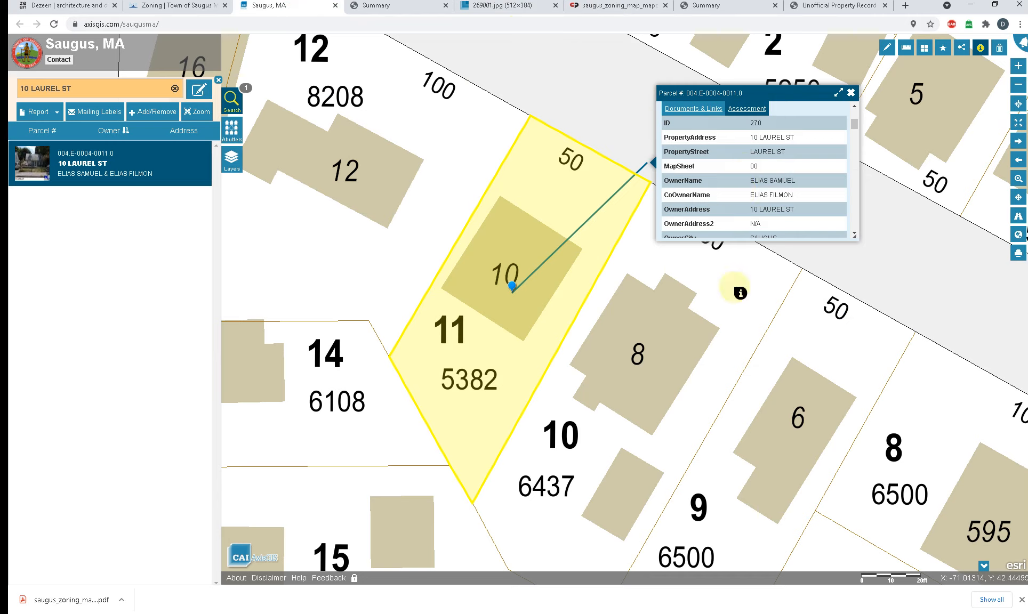
pyautogui.scroll(-3, 702, 177)
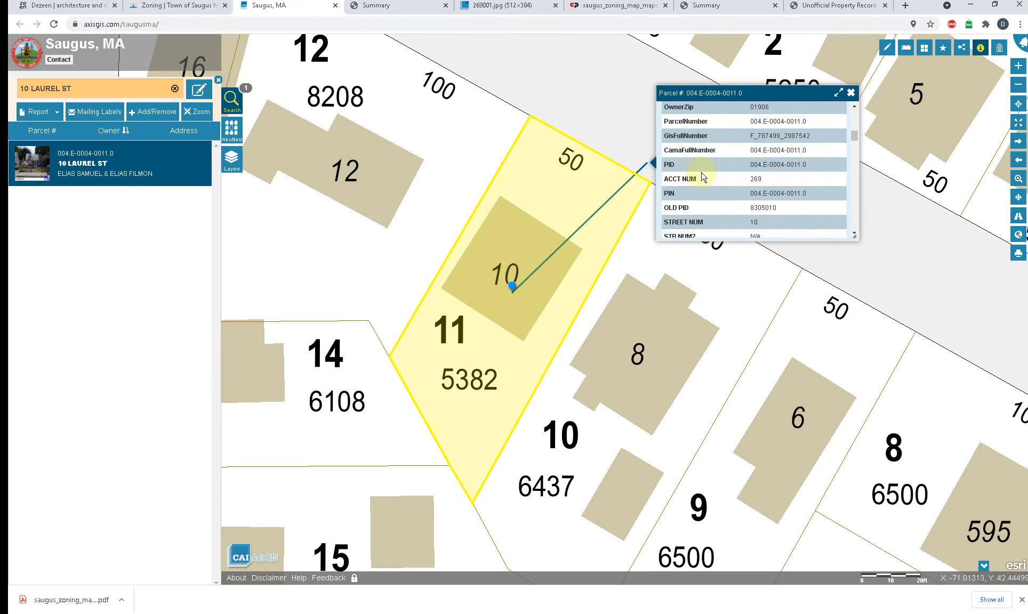
pyautogui.scroll(-3, 702, 178)
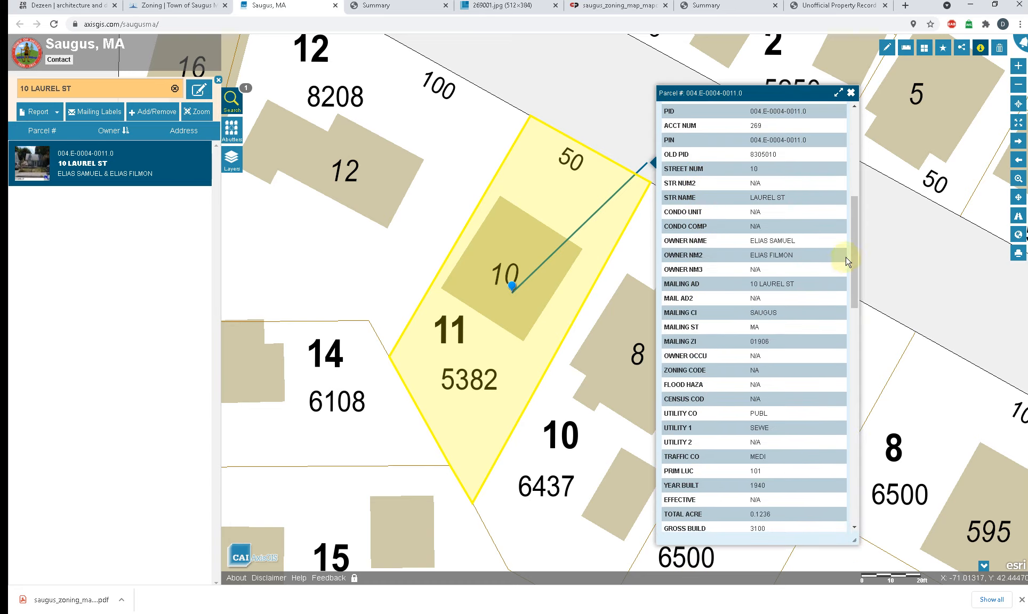
pyautogui.moveTo(853, 246); pyautogui.dragTo(849, 446)
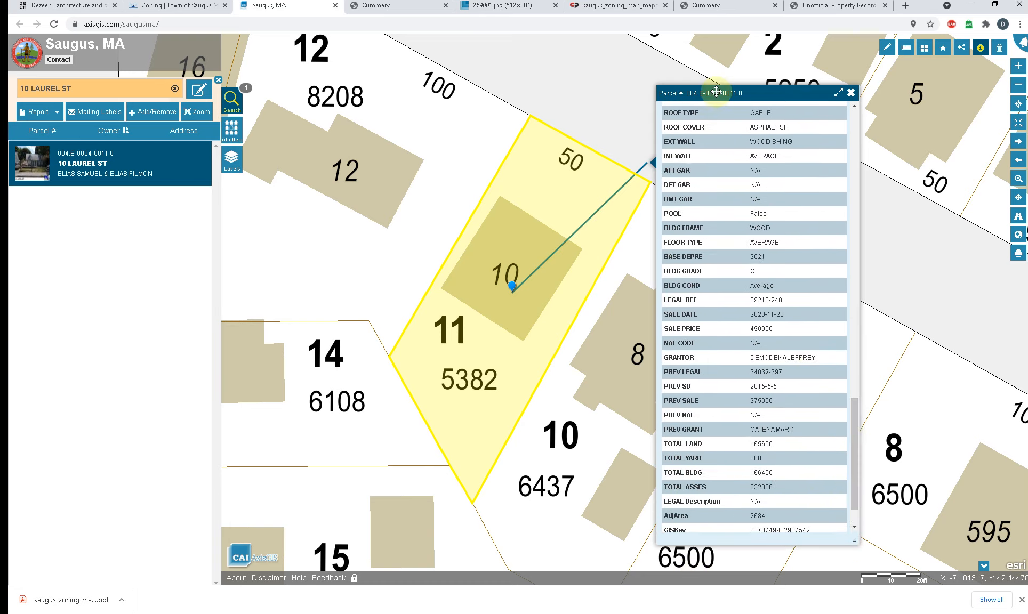
pyautogui.moveTo(716, 91); pyautogui.dragTo(575, 37)
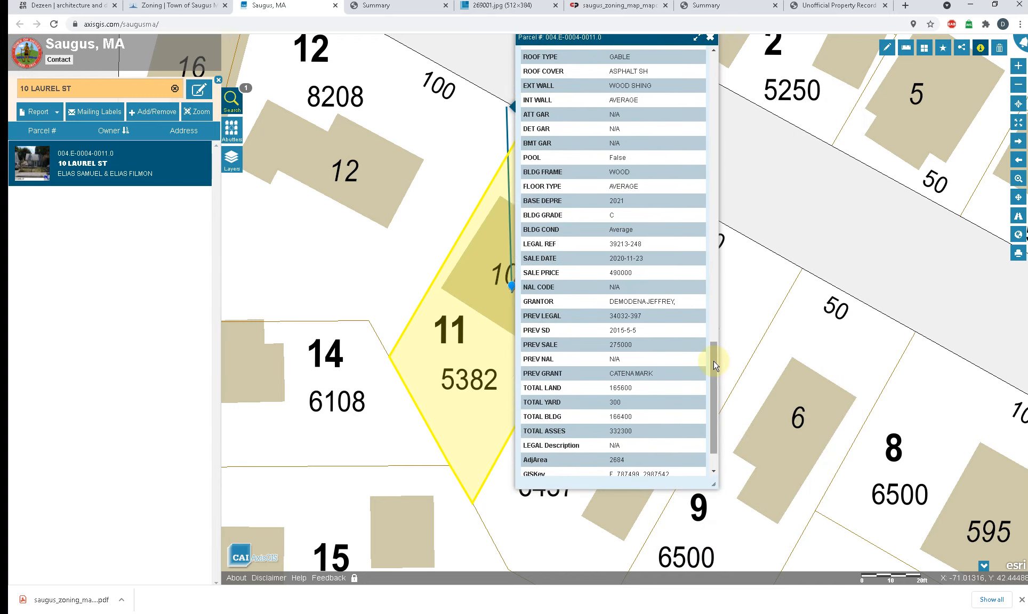
# Step: Examine the building characteristics, sale history and assessed value fields in the parcel's Assessment data
pyautogui.moveTo(715, 366); pyautogui.dragTo(690, 83)
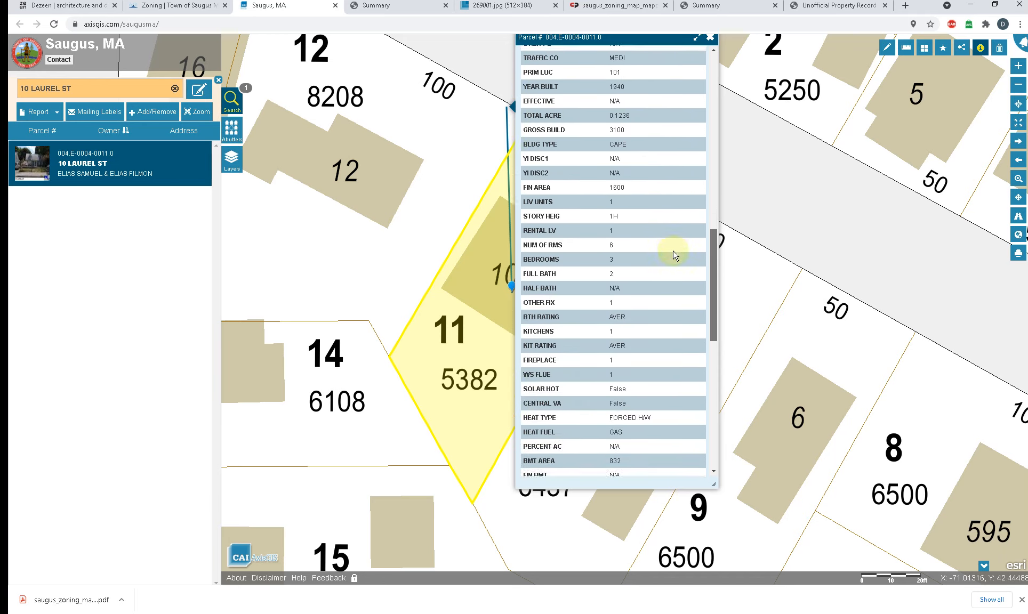
pyautogui.scroll(-2, 672, 269)
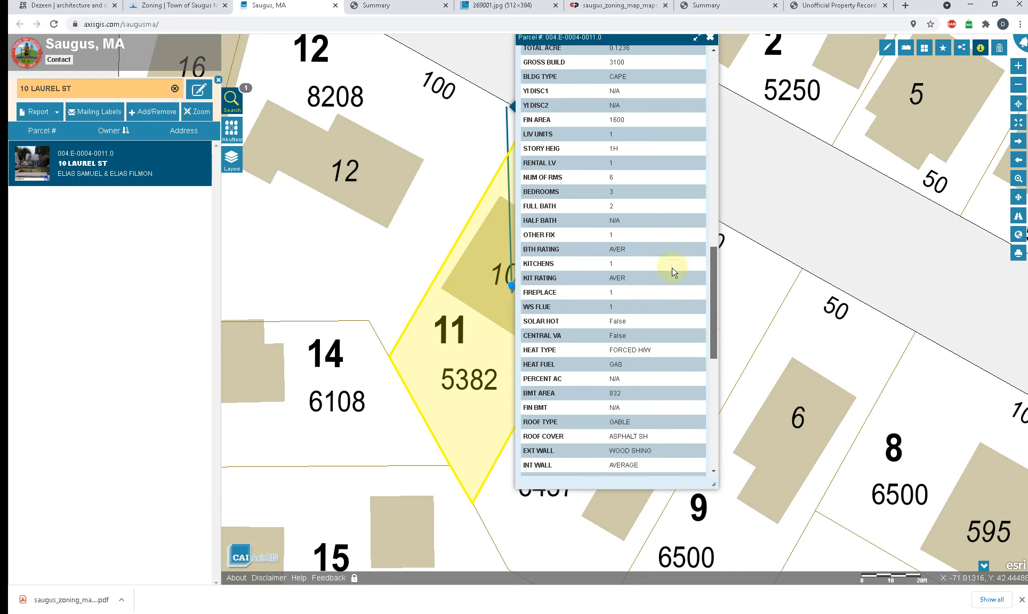
pyautogui.scroll(-4, 672, 277)
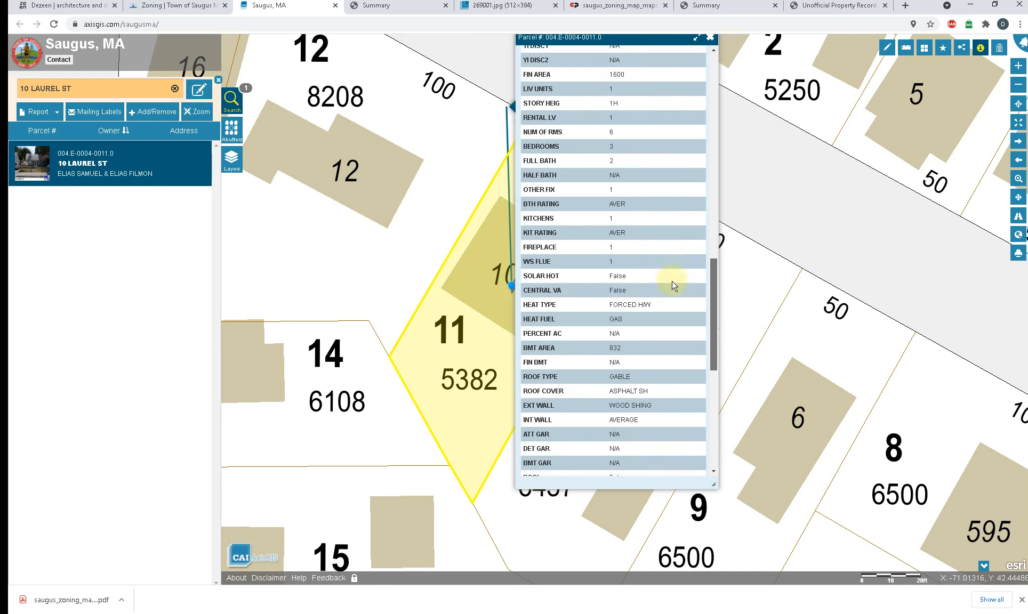
pyautogui.scroll(-4, 674, 308)
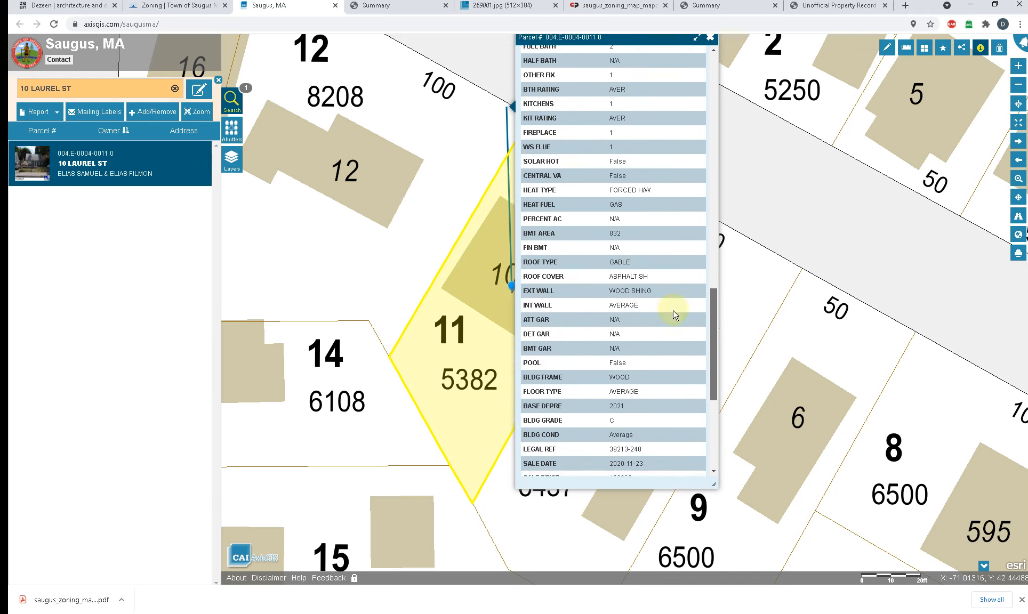
pyautogui.scroll(-4, 674, 347)
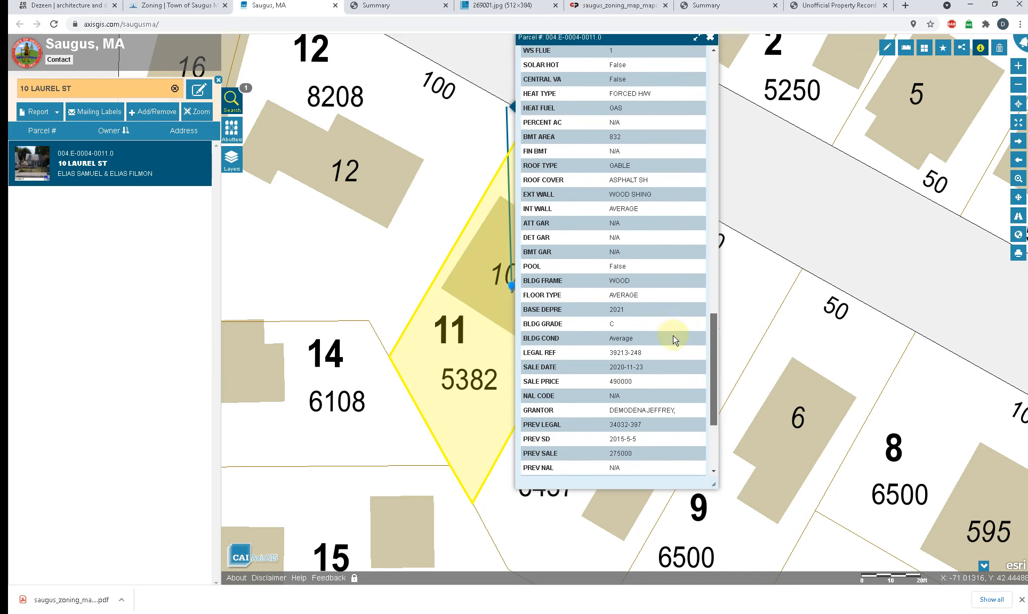
pyautogui.scroll(-3, 675, 360)
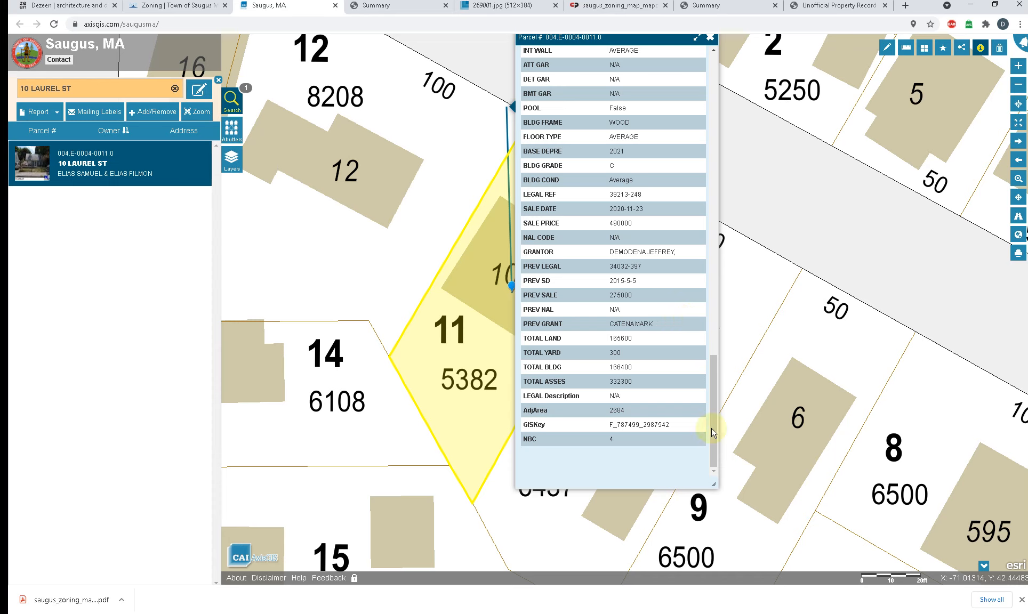
pyautogui.moveTo(713, 418); pyautogui.dragTo(712, 392)
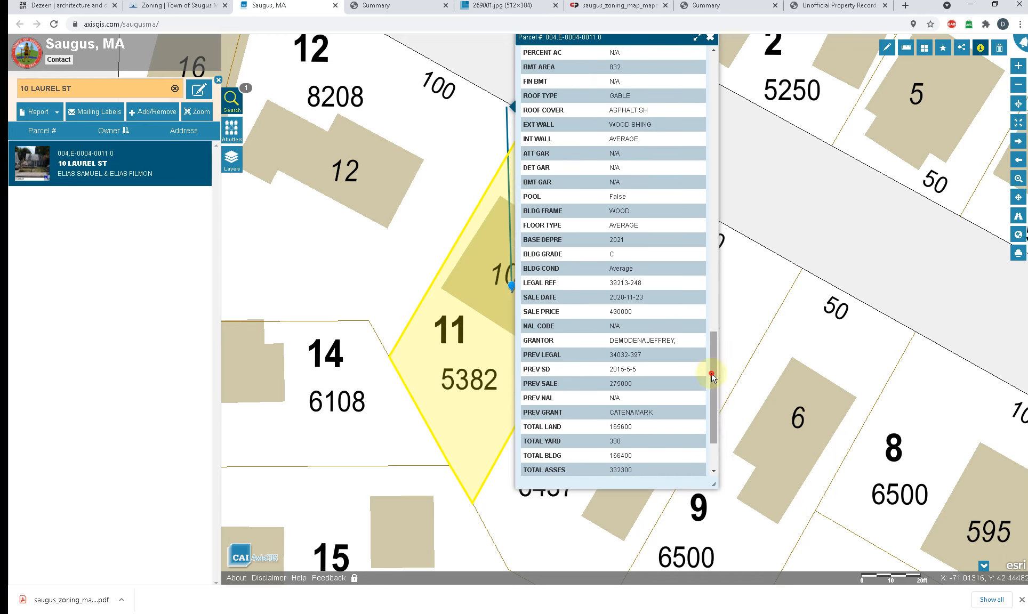
# Step: Read through the whole Assessment table again from the ID field to the last row, looking for zoning information
pyautogui.moveTo(711, 373); pyautogui.dragTo(703, 117)
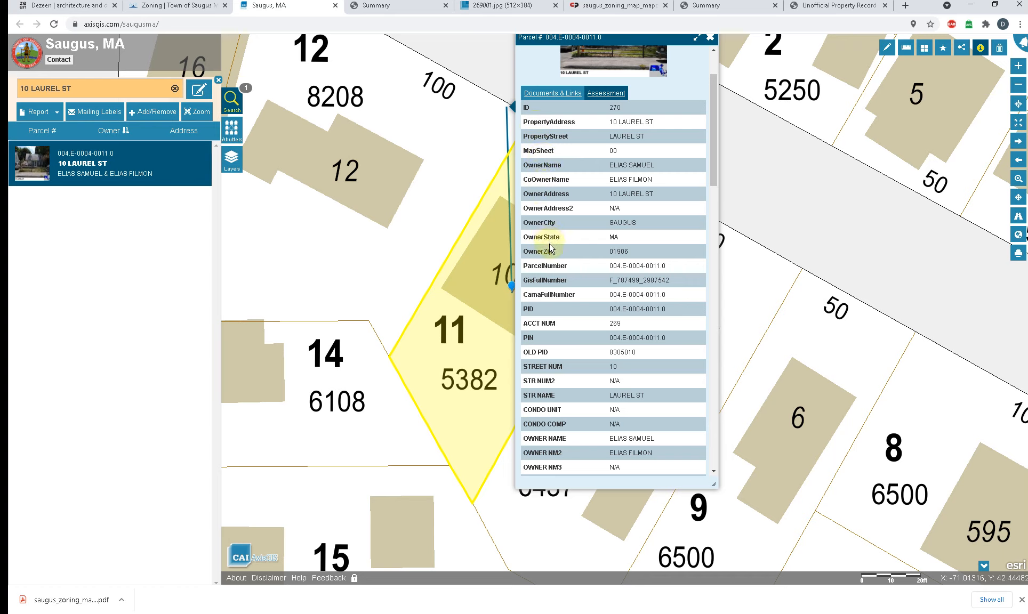
pyautogui.scroll(-3, 550, 249)
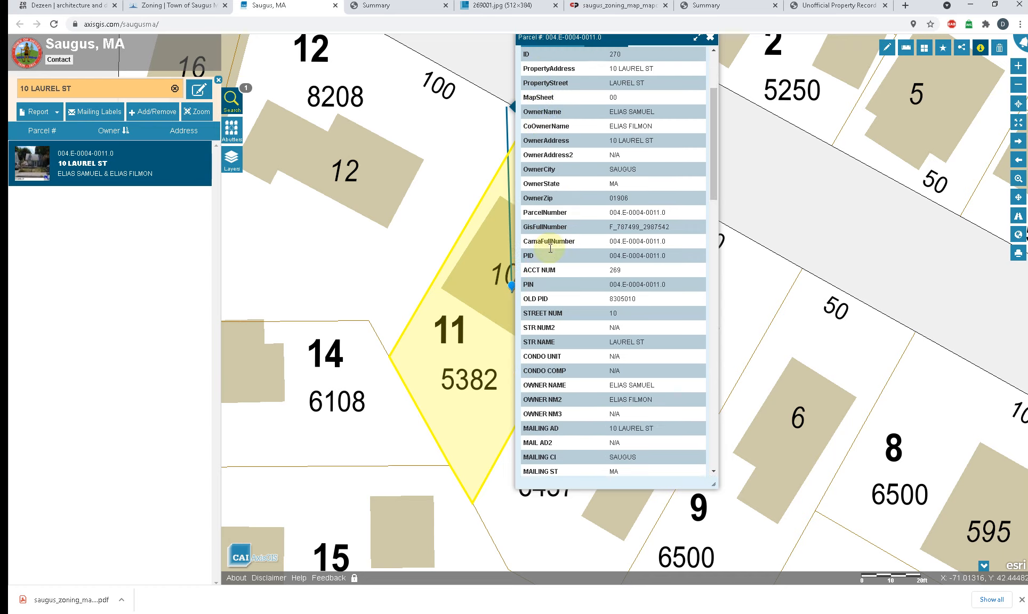
pyautogui.scroll(-2, 550, 248)
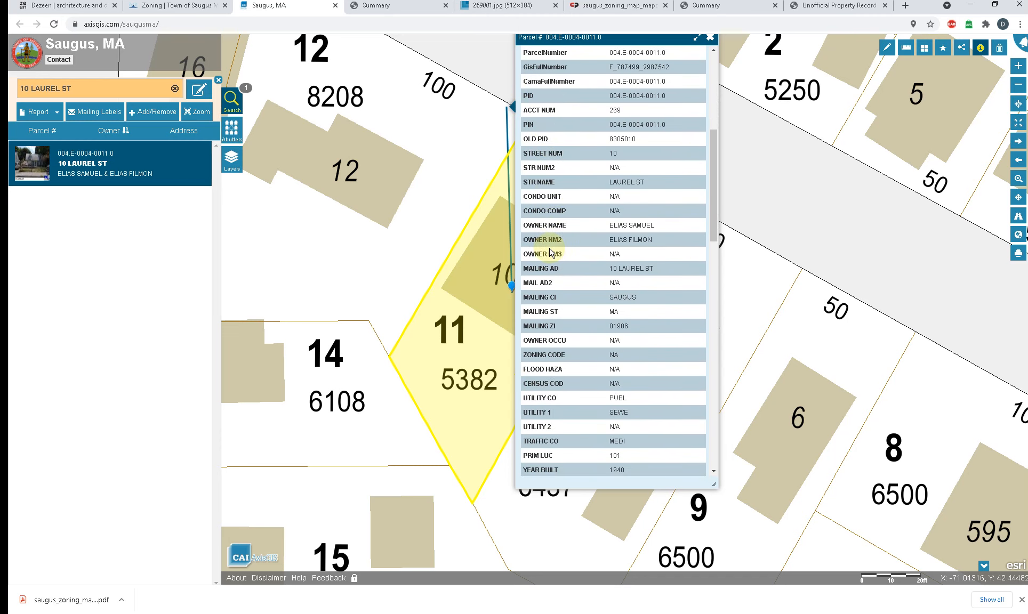
pyautogui.scroll(-1, 550, 250)
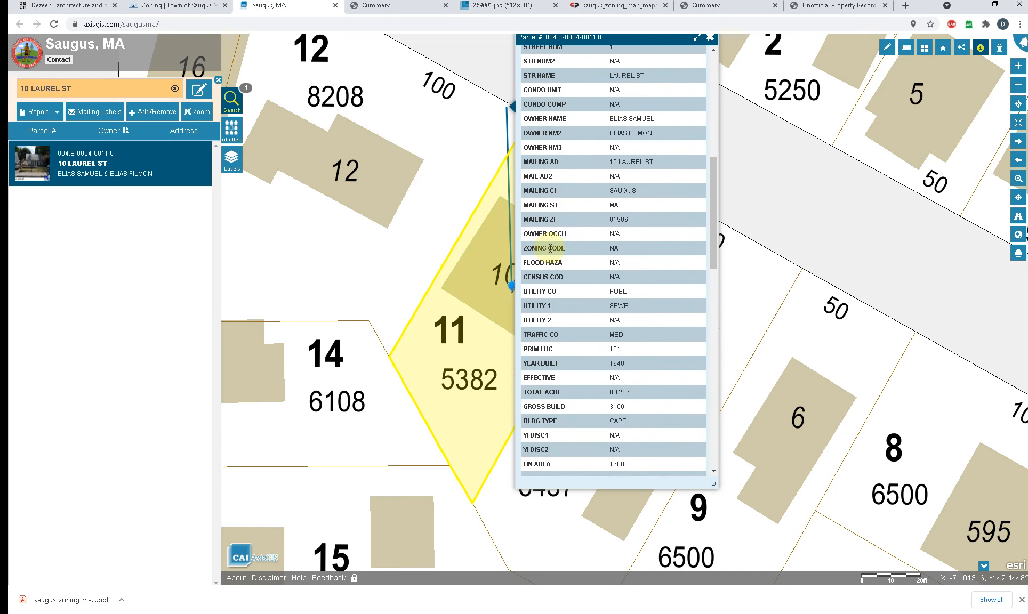
pyautogui.scroll(-1, 550, 248)
pyautogui.scroll(-1, 551, 252)
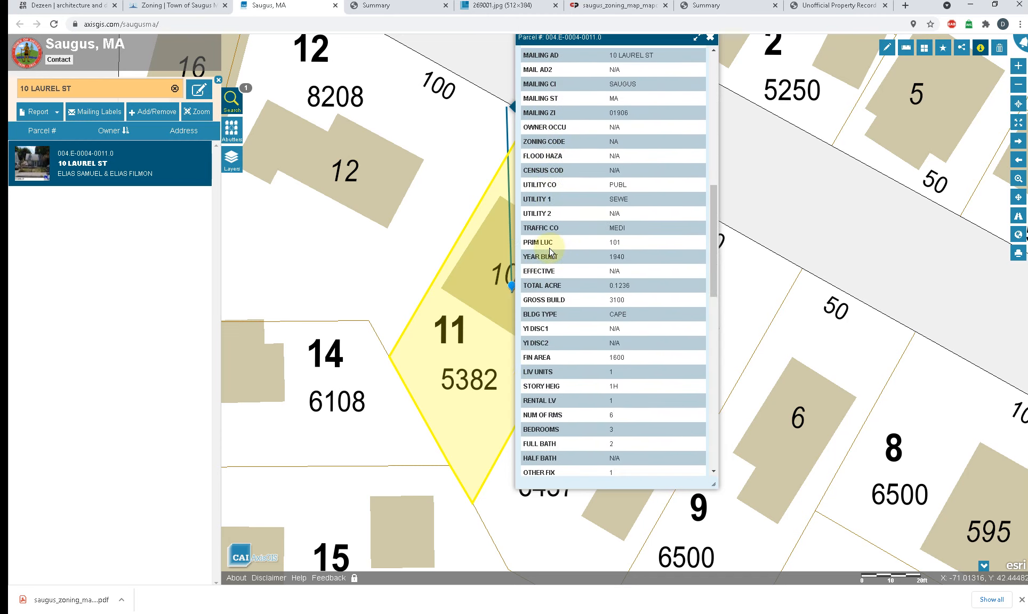
pyautogui.scroll(-3, 550, 252)
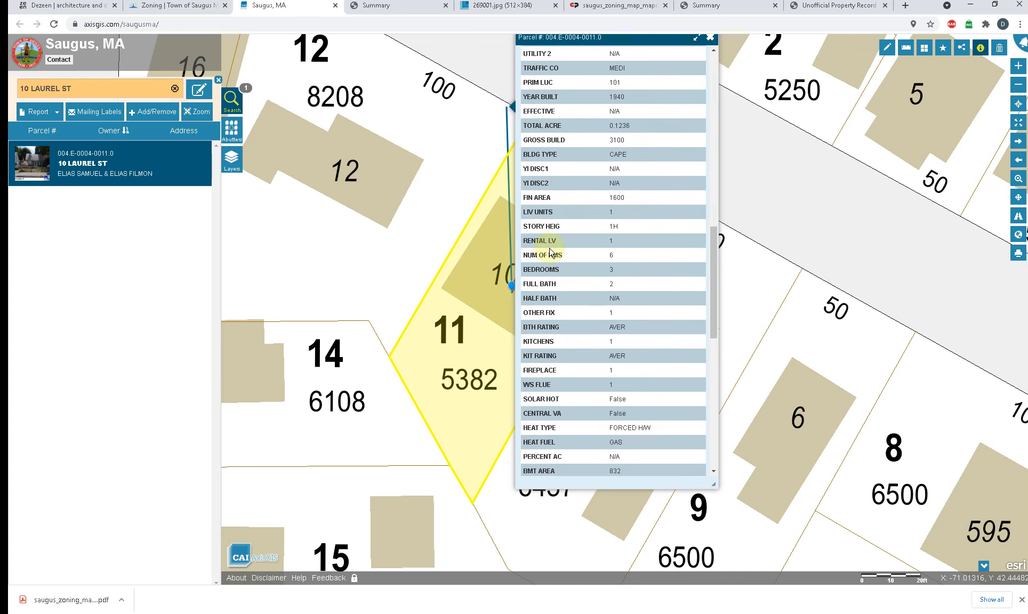
pyautogui.scroll(-4, 550, 252)
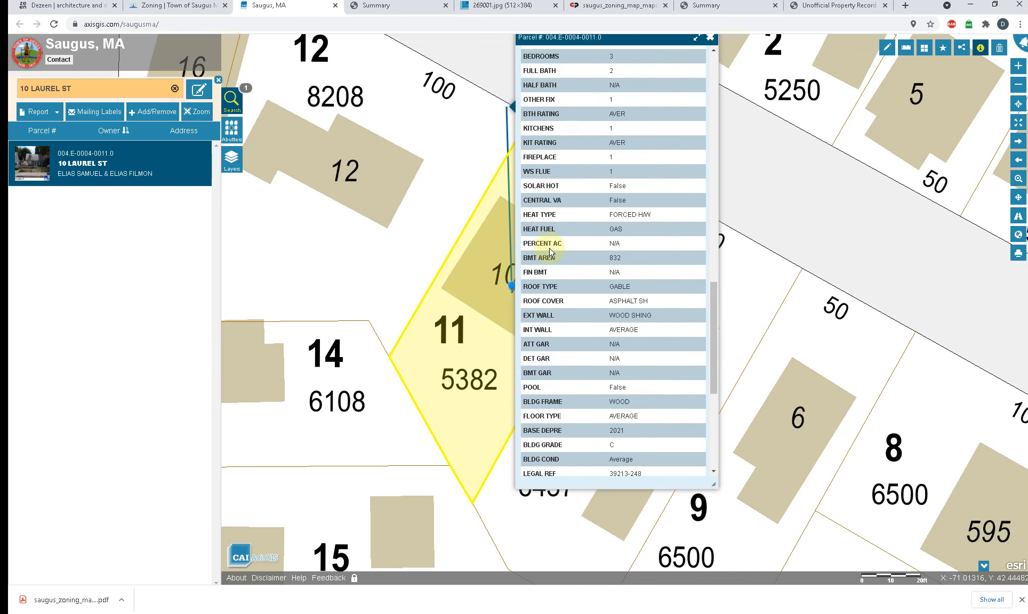
pyautogui.scroll(-3, 551, 253)
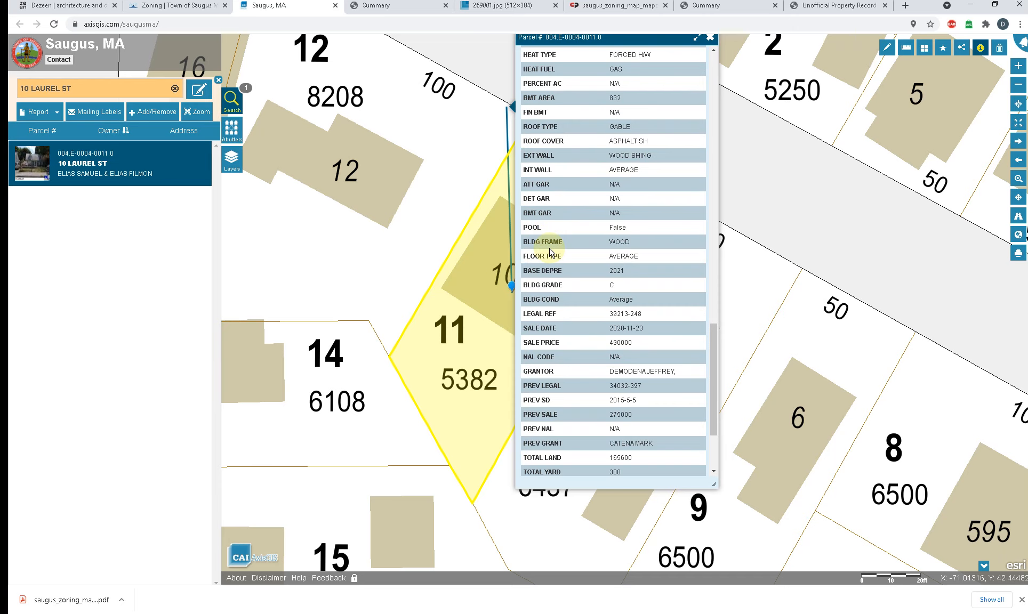
pyautogui.scroll(-3, 550, 253)
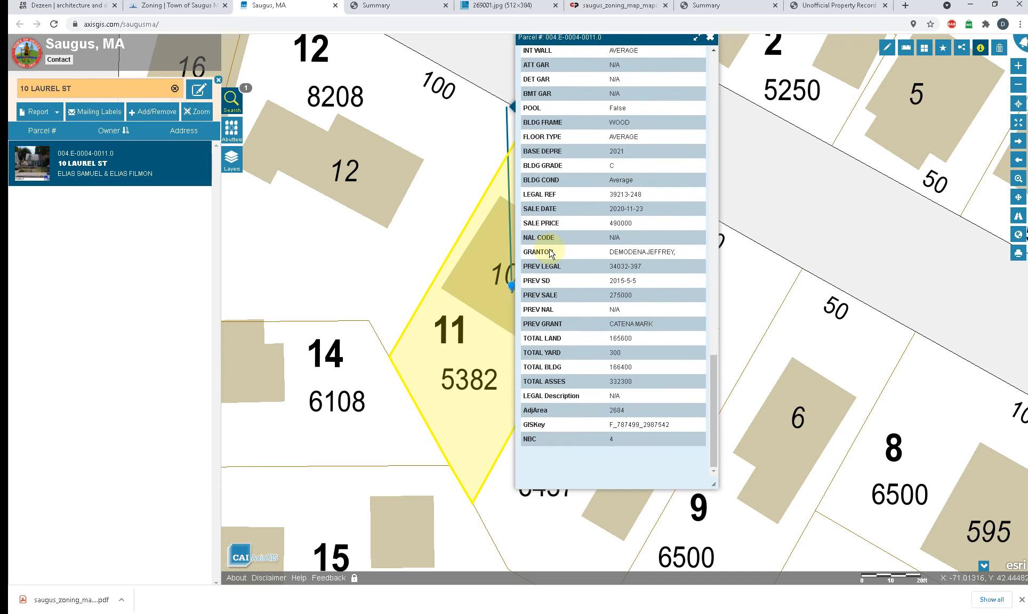
# Step: Search the page for "ZONING" to locate the zoning field in the Assessment data, and dismiss the WhatsApp notification
pyautogui.hotkey('ctrl', 'f')
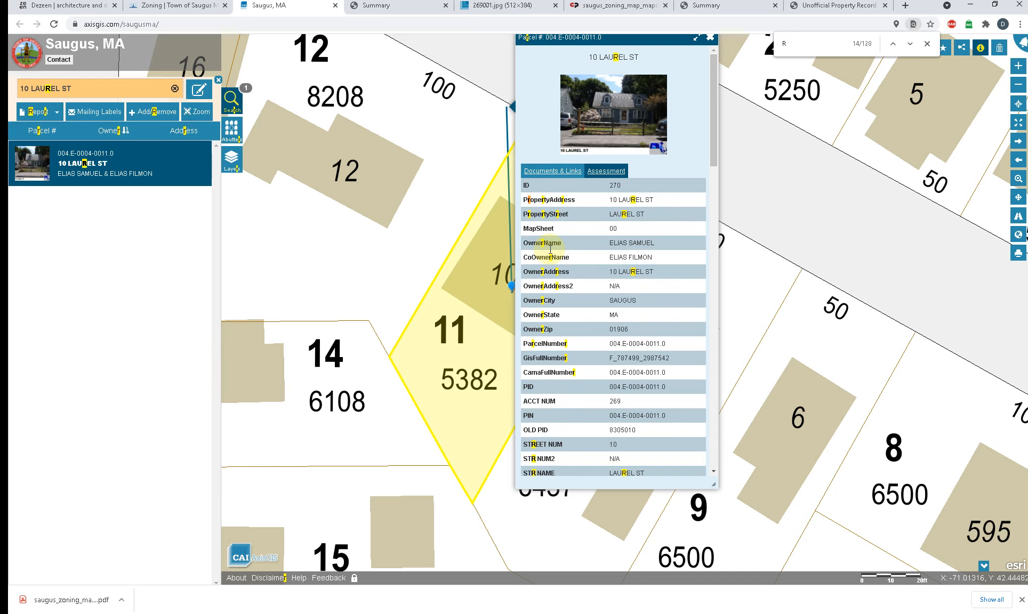
pyautogui.write('R')
pyautogui.press('BackSpace')
pyautogui.write('DISTRI')
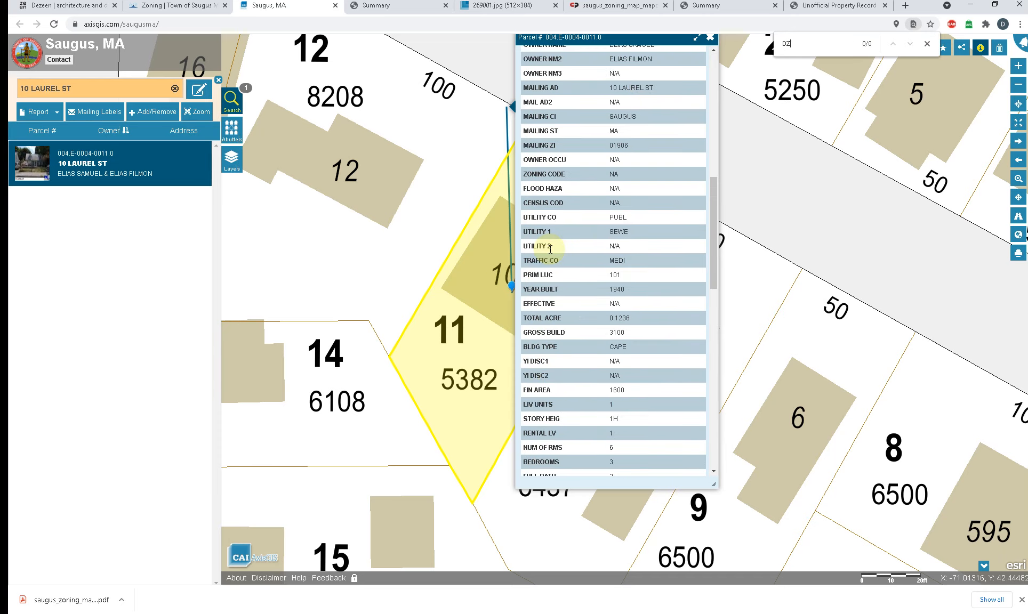
pyautogui.press('BackSpace')
pyautogui.press('BackSpace')
pyautogui.write('ZONING')
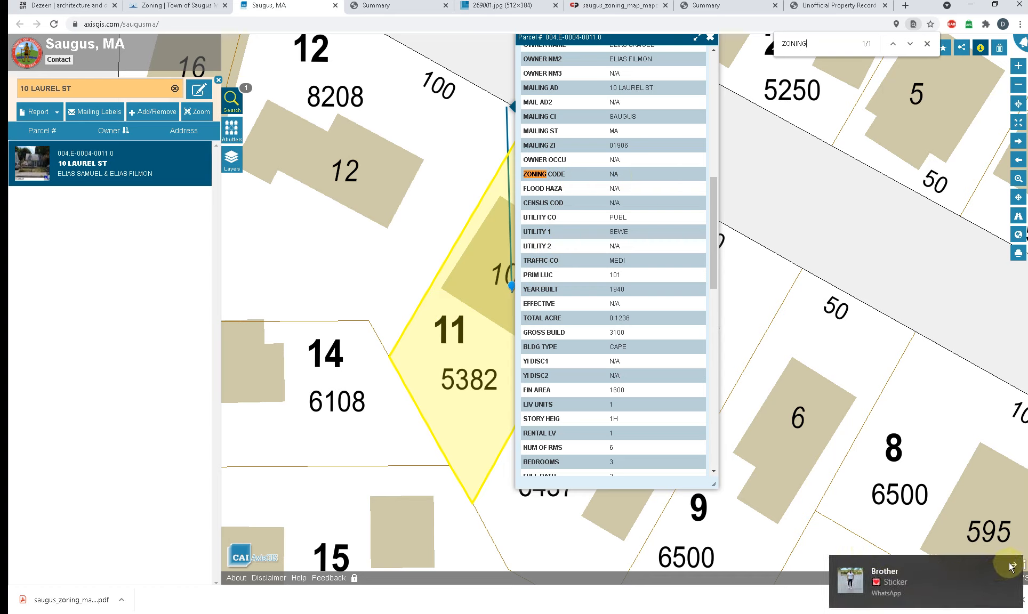
pyautogui.click(1011, 566)
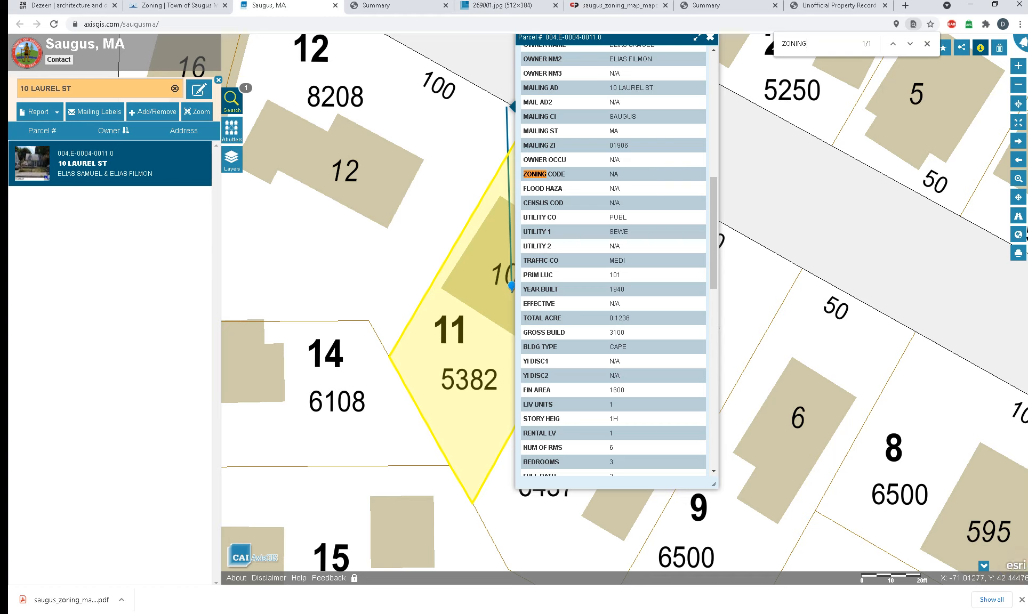
# Step: Recheck the Unofficial Property Record Card and the property Summary for zoning information, then return to the GIS map
pyautogui.click(850, 9)
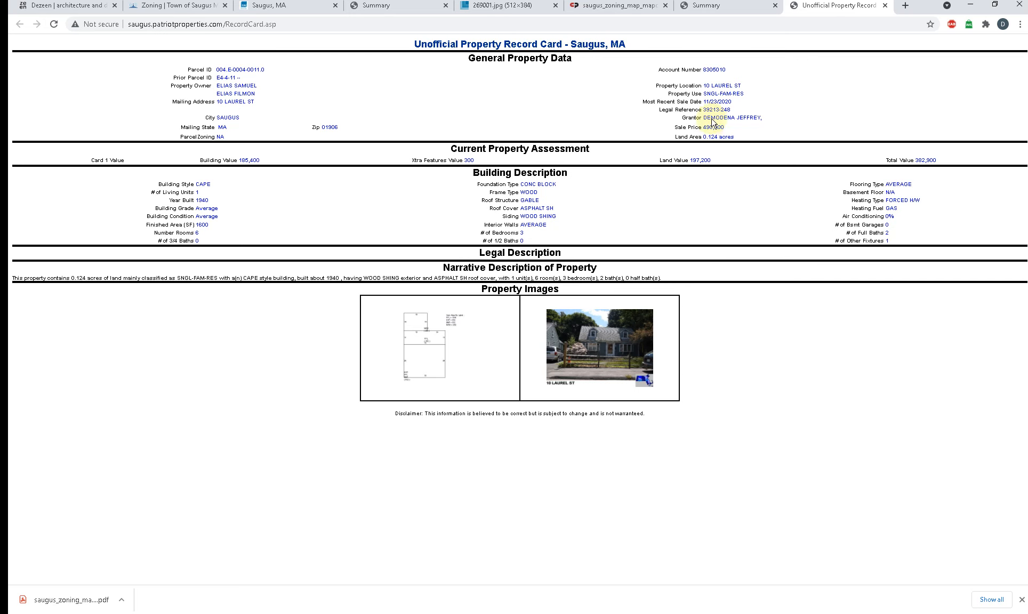
pyautogui.click(726, 8)
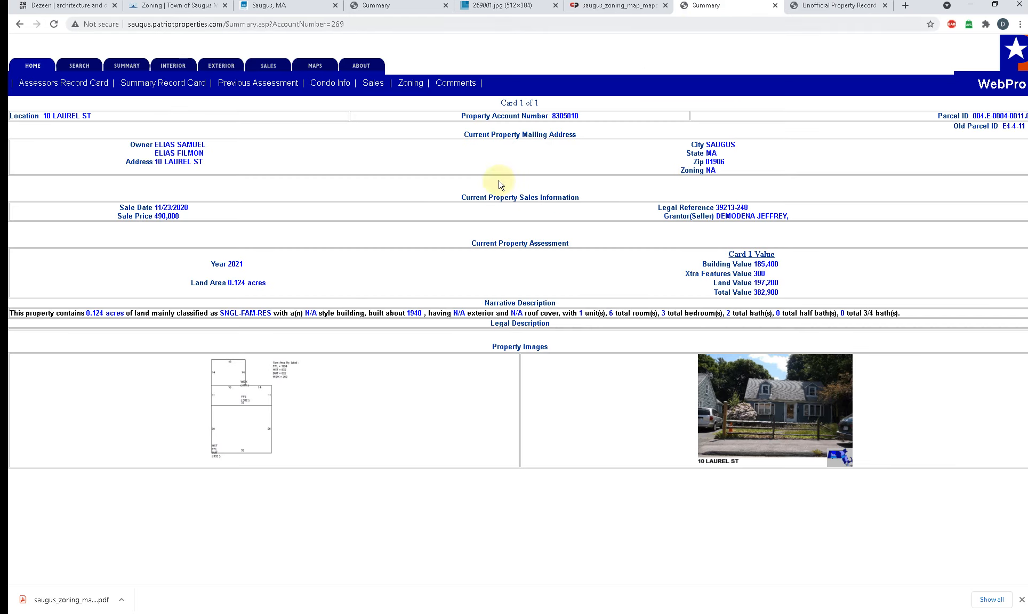
pyautogui.click(266, 10)
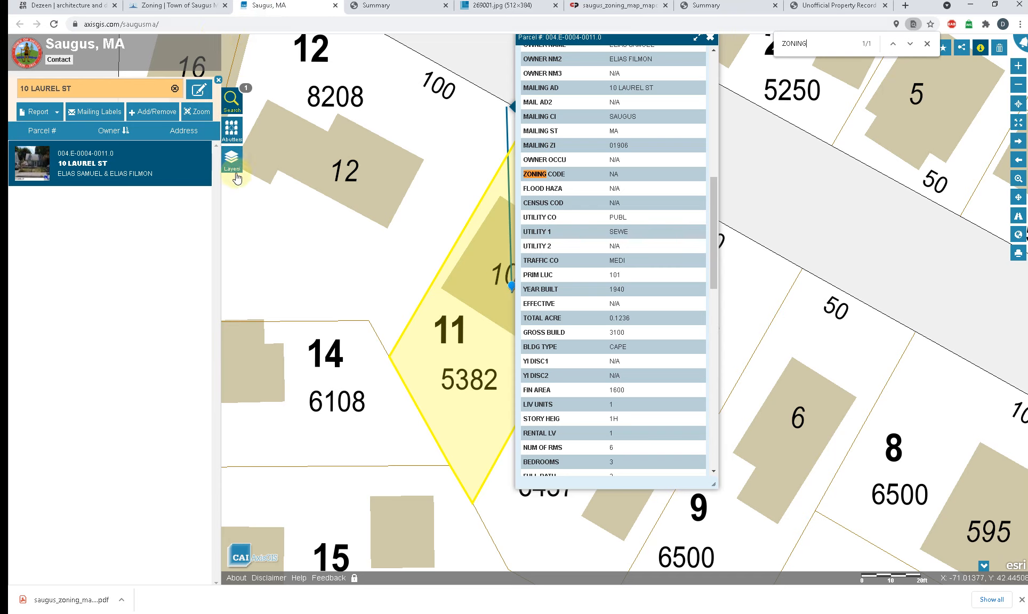
# Step: Open the GIS map's layer list and expand the Zoning group to show its sublayers
pyautogui.click(231, 131)
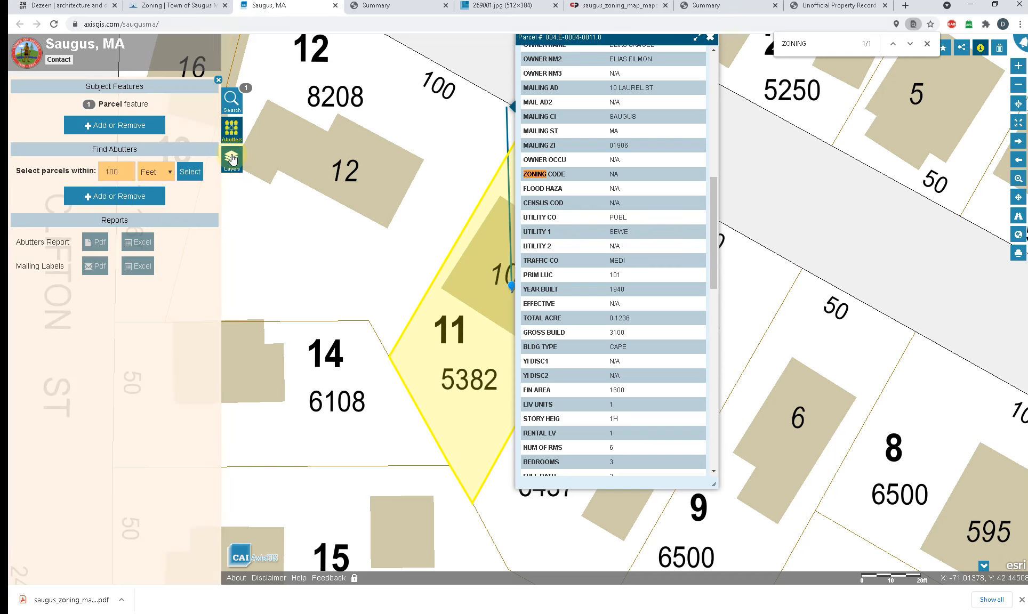
pyautogui.click(231, 158)
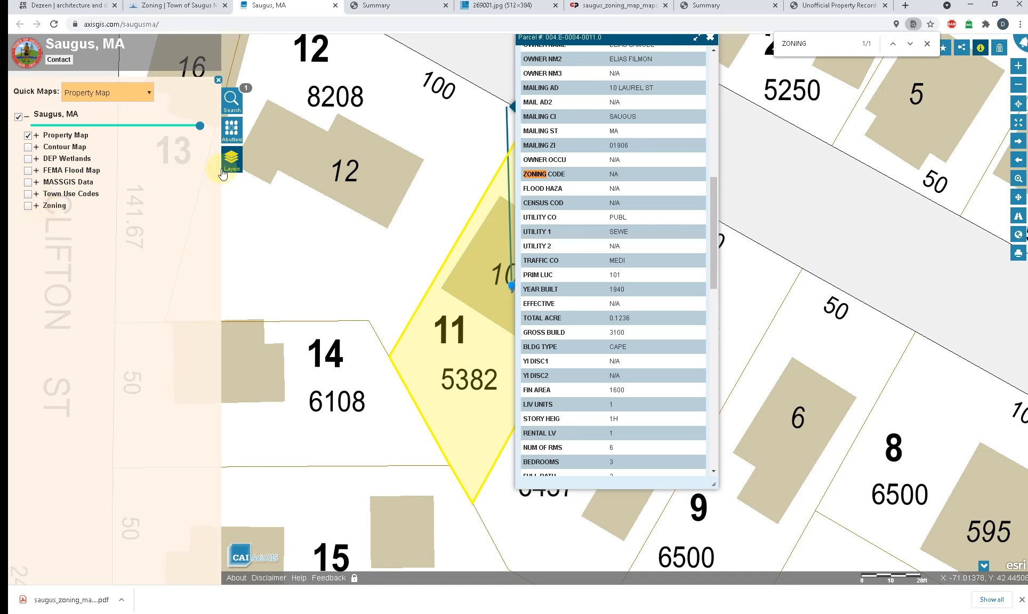
pyautogui.click(37, 206)
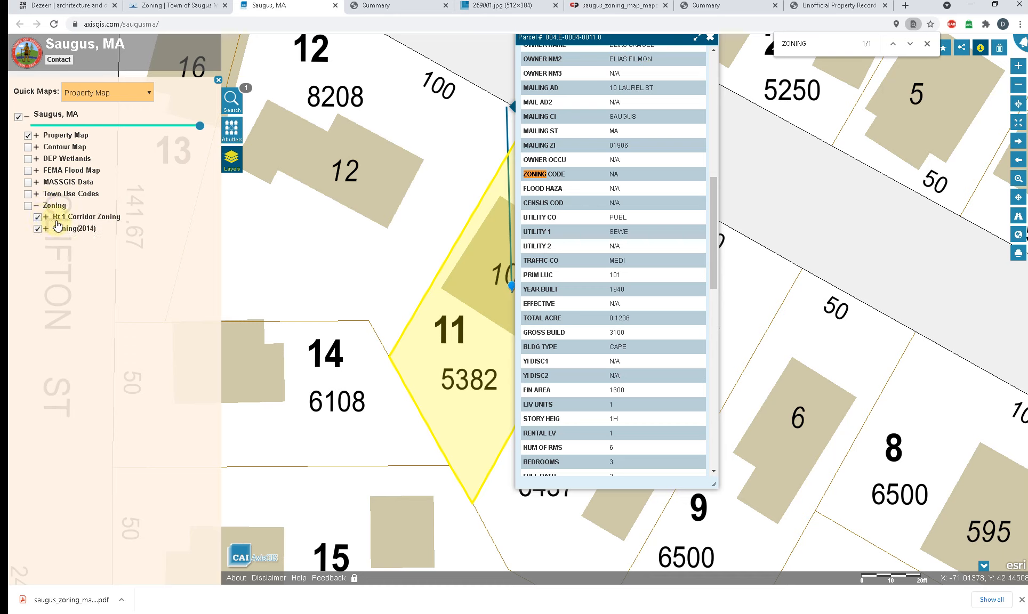
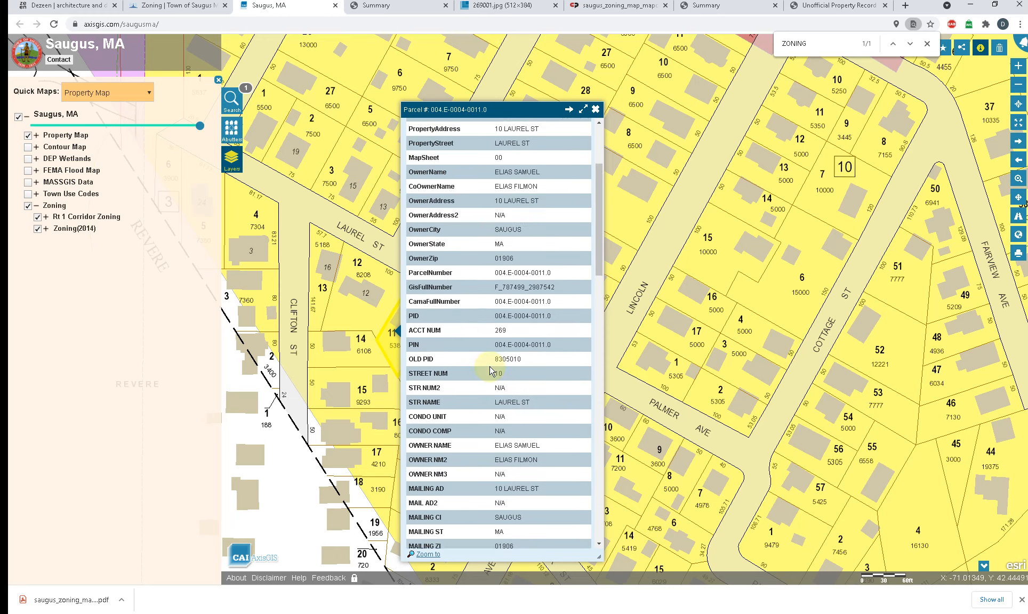
# Step: Close the parcel record, move the Saugus zoning map PDF into its own browser window, and return to the GIS map
pyautogui.click(596, 110)
pyautogui.click(719, 4)
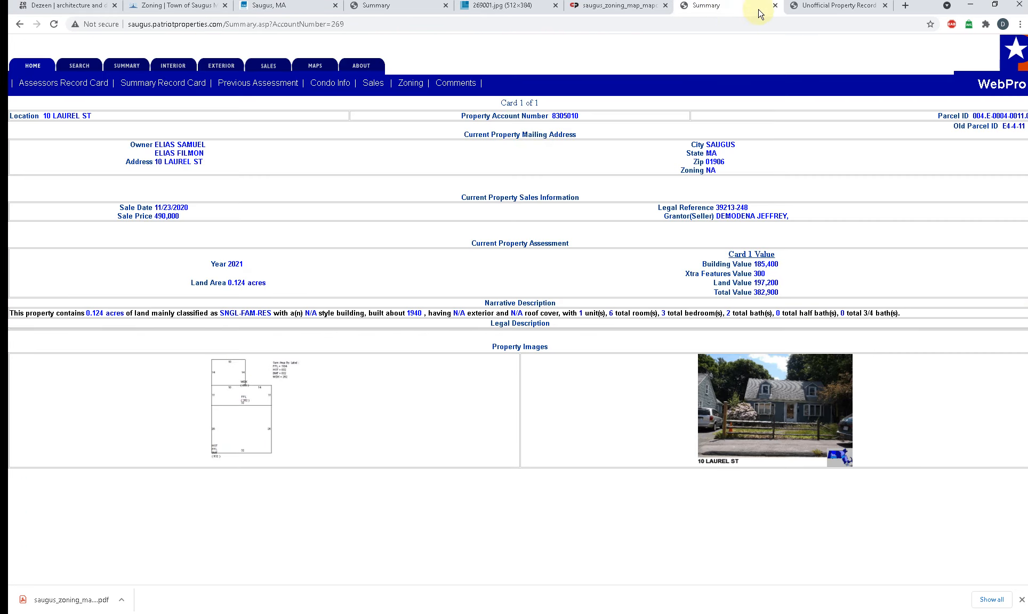
pyautogui.click(586, 7)
pyautogui.moveTo(601, 7); pyautogui.dragTo(628, 49)
pyautogui.moveTo(622, 5); pyautogui.dragTo(662, 198)
pyautogui.click(579, 8)
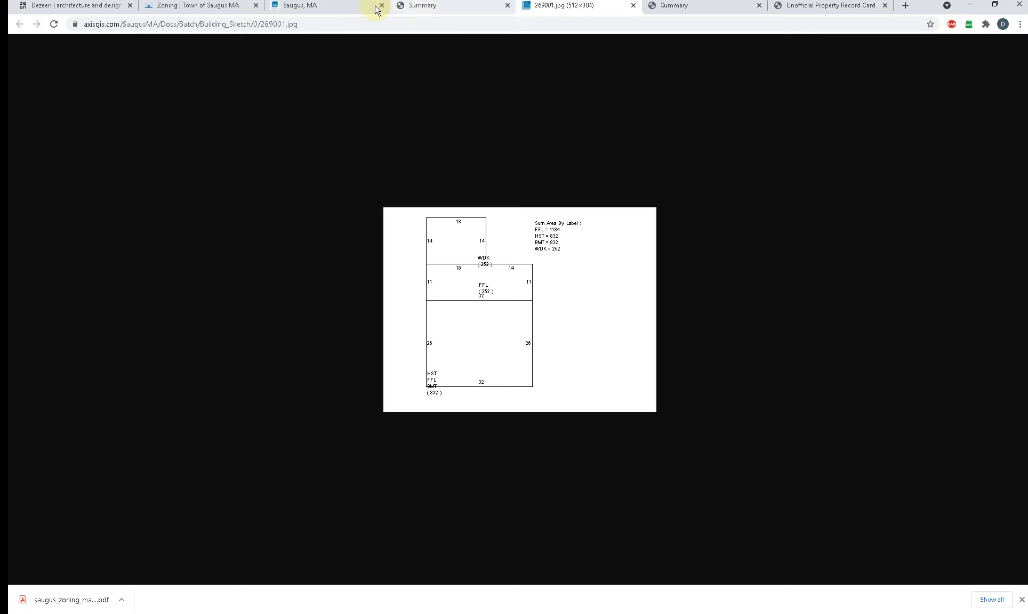
pyautogui.click(314, 7)
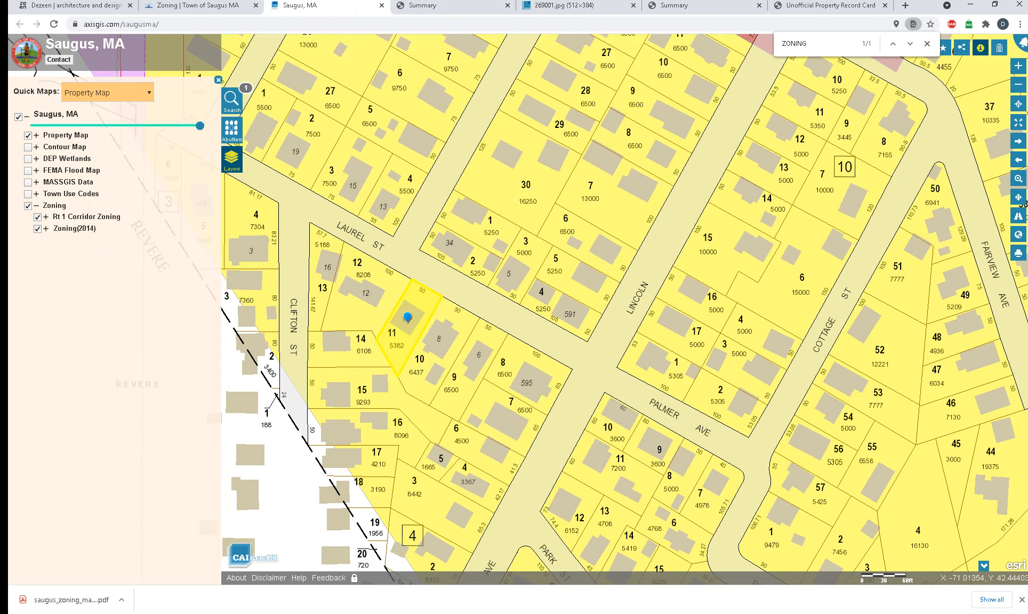
# Step: Compare the zoning map PDF and its Zoning Districts legend with the colors around the project parcel, then minimize the PDF window
pyautogui.hotkey('alt', 'Tab')
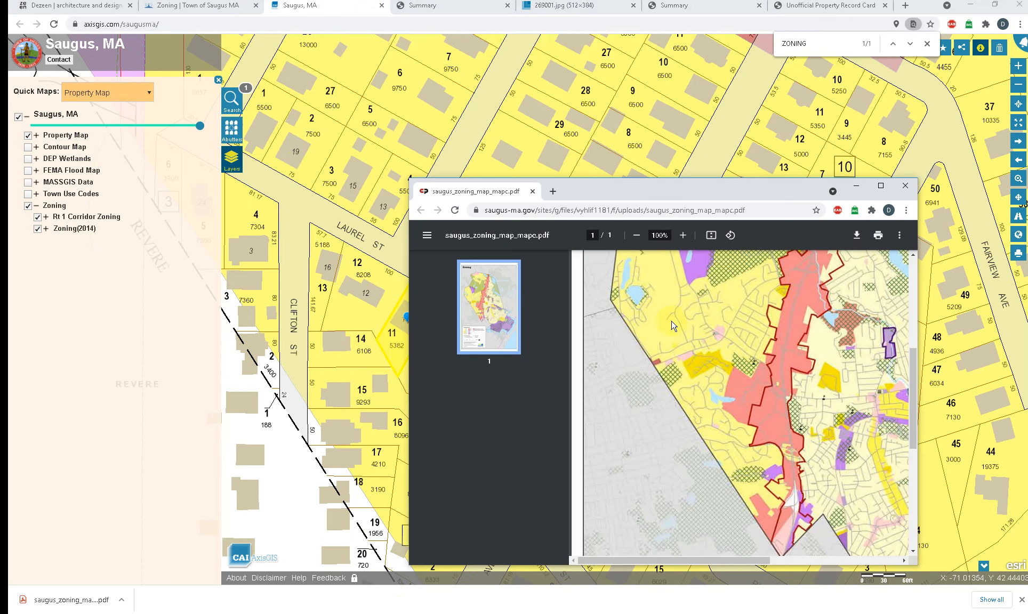
pyautogui.moveTo(667, 193); pyautogui.dragTo(199, 171)
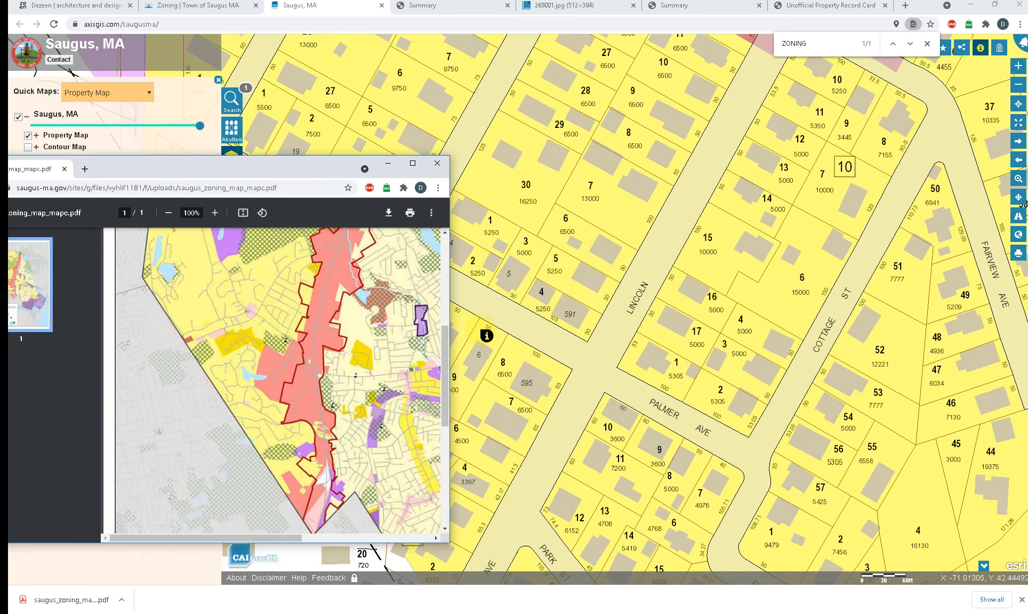
pyautogui.moveTo(487, 336)
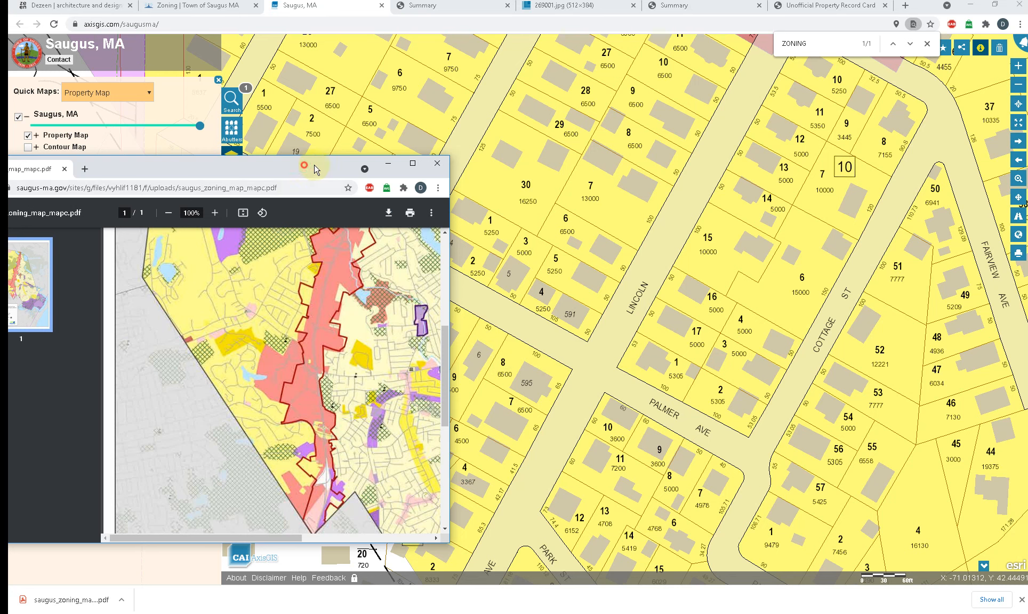
pyautogui.moveTo(305, 165); pyautogui.dragTo(602, 113)
pyautogui.scroll(-10, 495, 308)
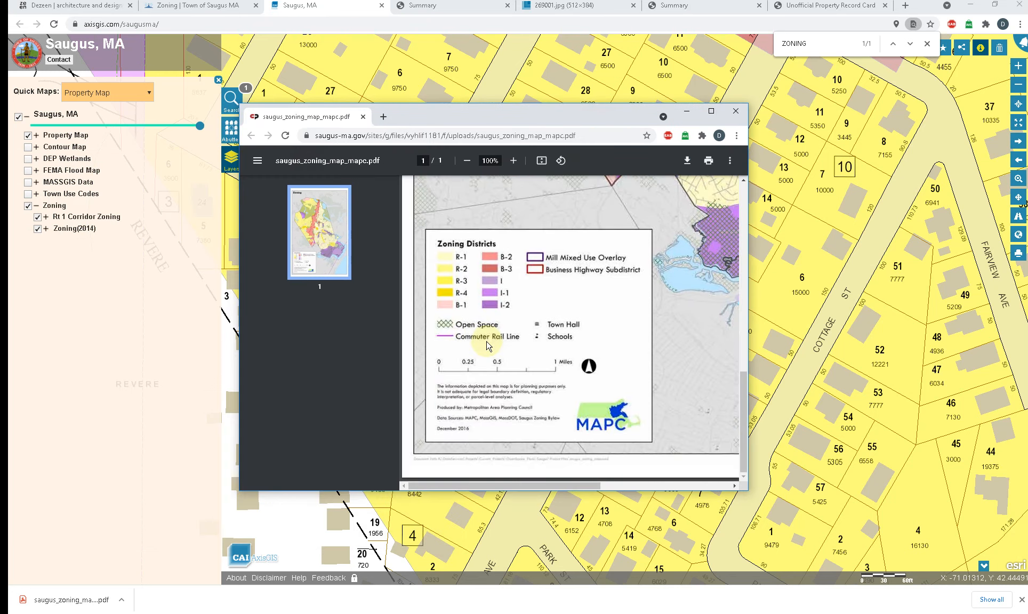
pyautogui.scroll(3, 487, 346)
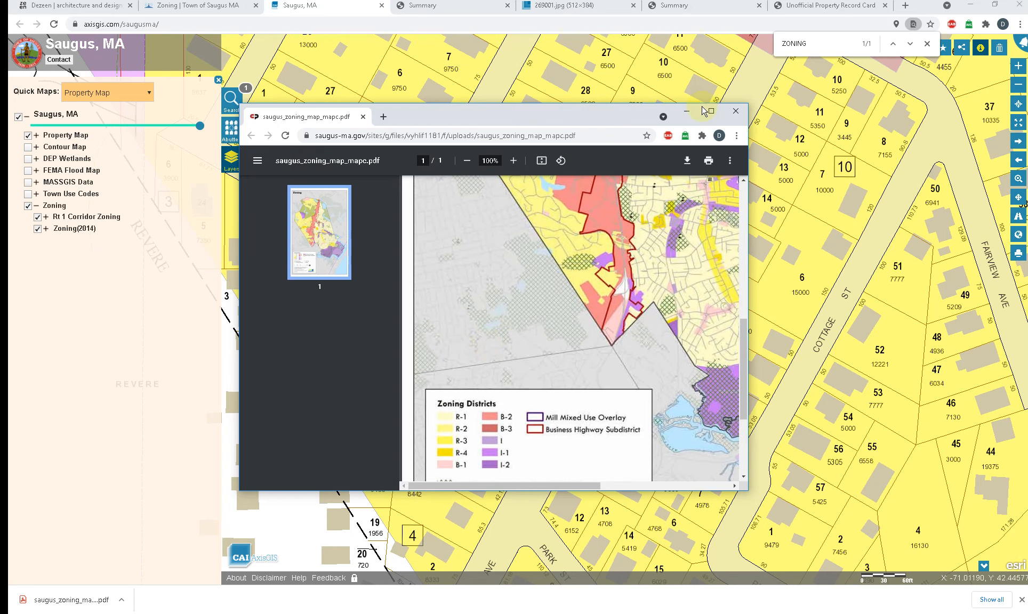
pyautogui.click(684, 113)
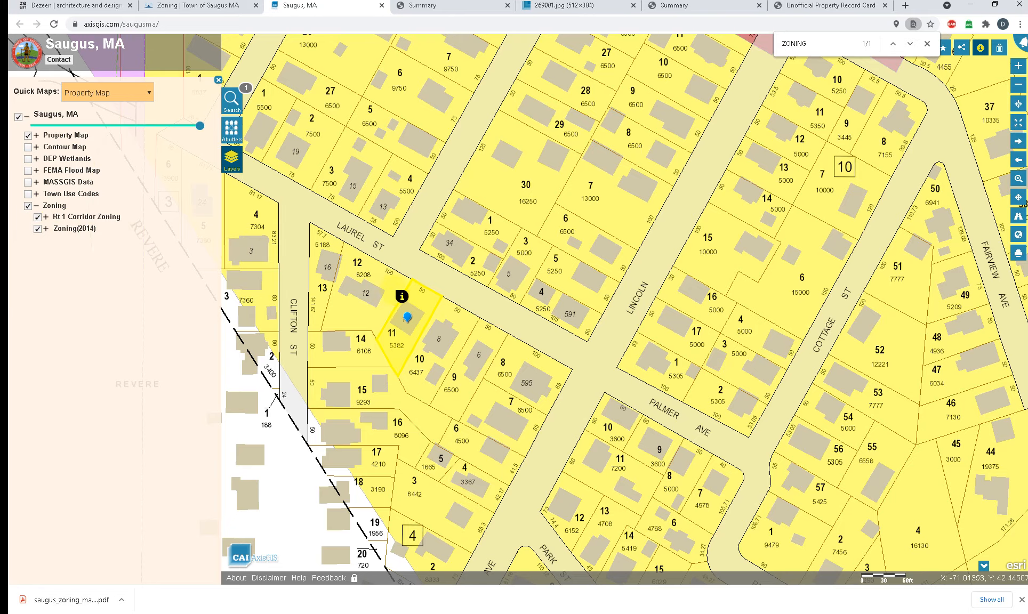
# Step: Examine the zoning colors of the wider neighborhood on the GIS map, closing the records of other parcels
pyautogui.scroll(-3, 395, 351)
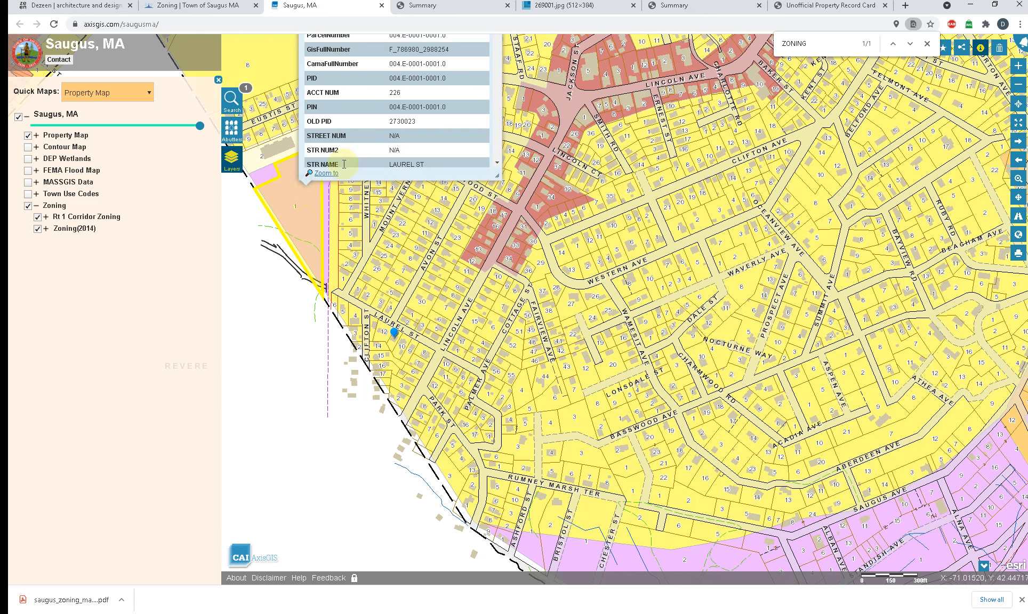
pyautogui.scroll(-3, 394, 146)
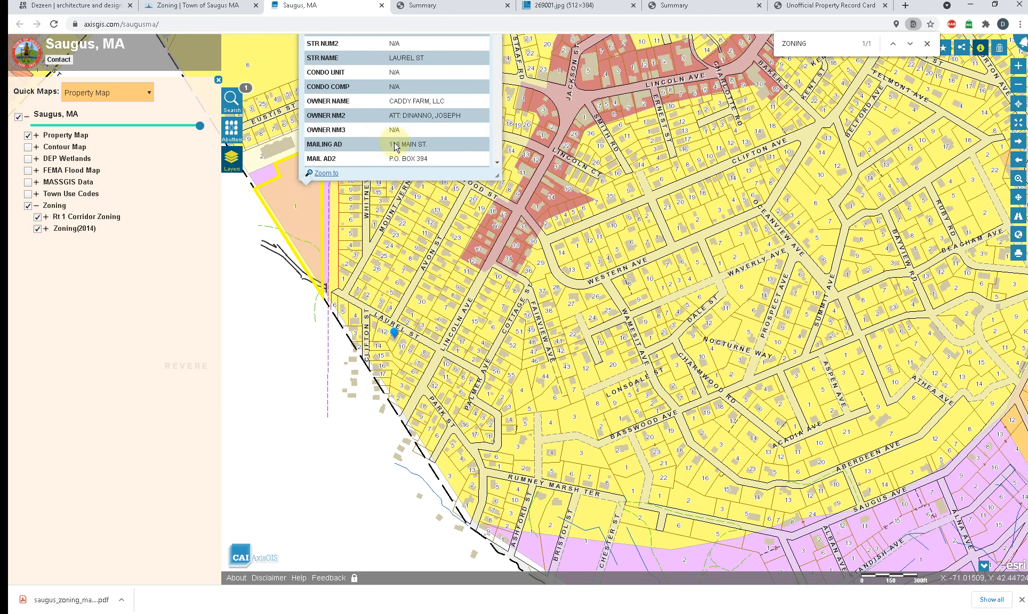
pyautogui.click(639, 560)
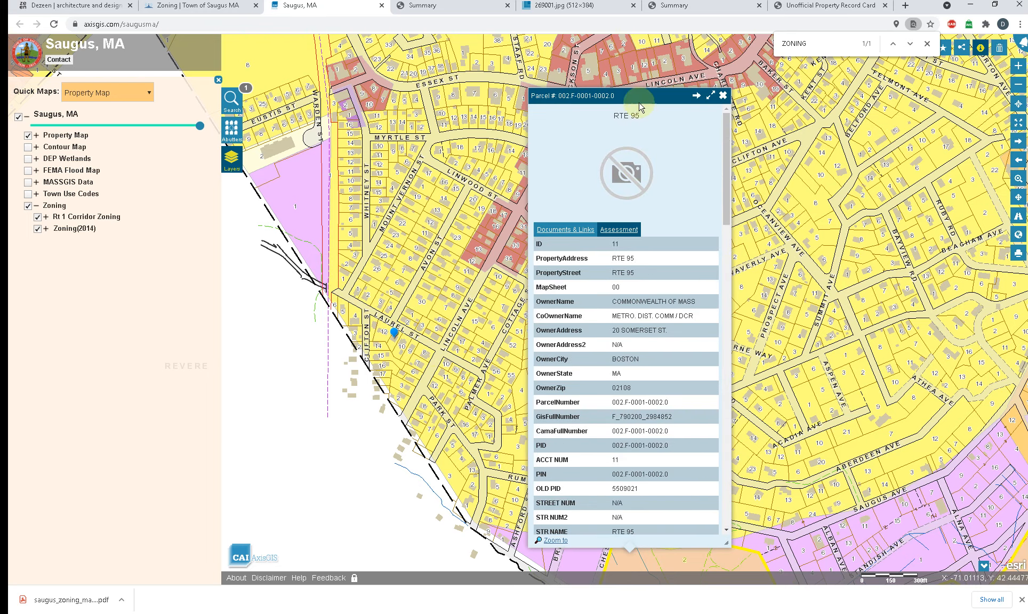
pyautogui.click(723, 96)
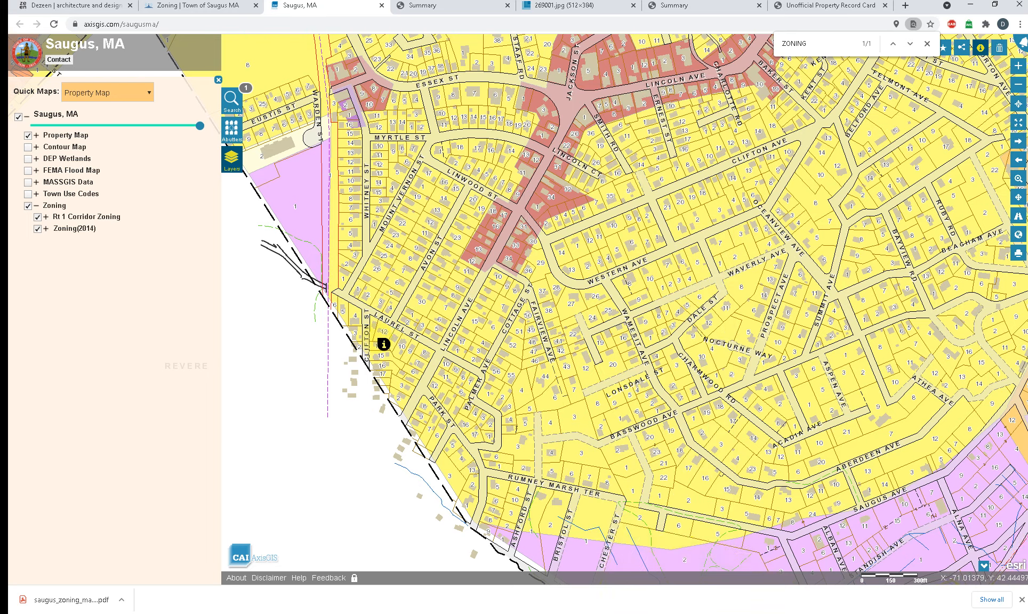
# Step: Reopen the project parcel's record on the GIS map and check its Assessment data and Documents & Links for zoning information
pyautogui.scroll(4, 383, 344)
pyautogui.moveTo(511, 304); pyautogui.dragTo(835, 345)
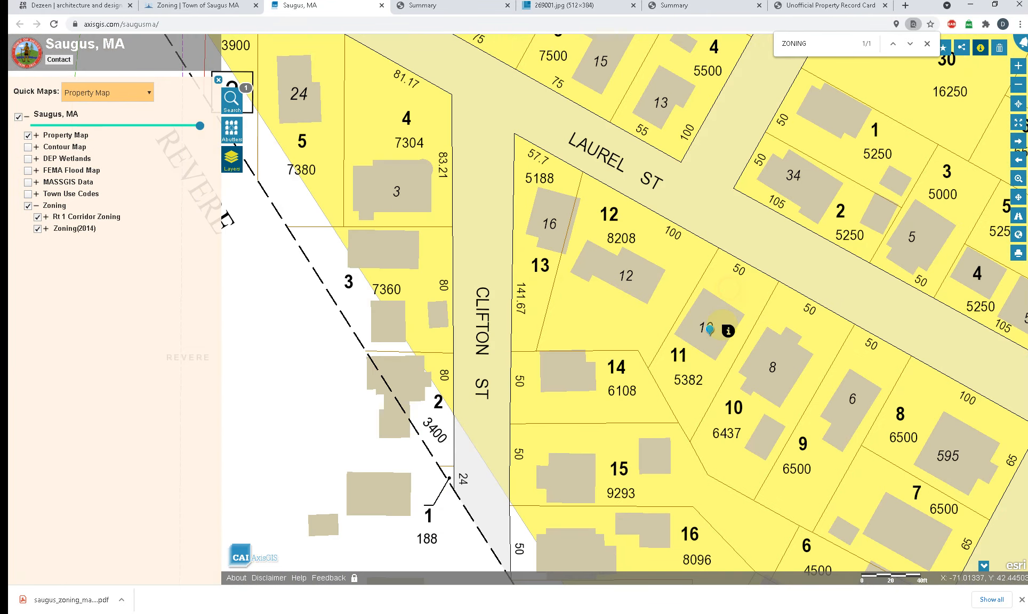
pyautogui.click(726, 327)
pyautogui.scroll(-2, 807, 329)
pyautogui.scroll(2, 821, 266)
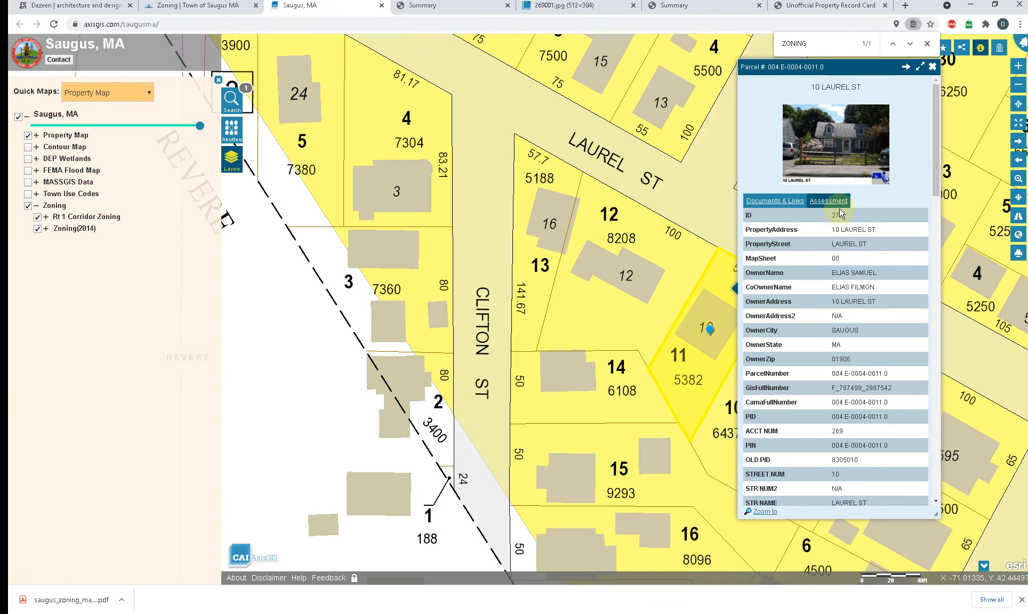
pyautogui.scroll(-2, 836, 205)
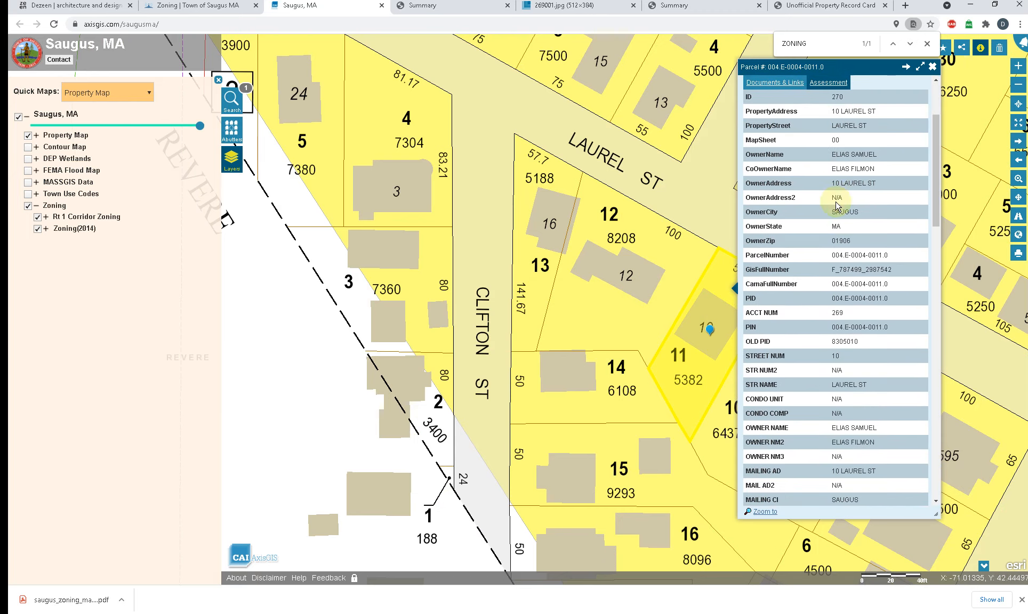
pyautogui.click(774, 83)
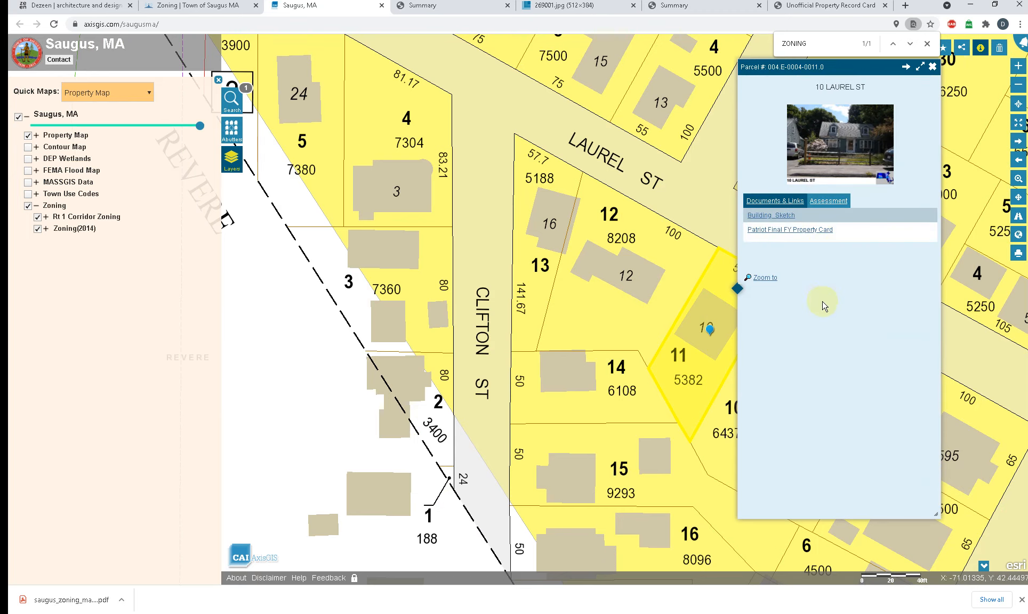
# Step: Switch to Revit and replace "EVERTT" with "SAUGUS" in the Zoning District text of the Zoning Review table on sheet T-101
pyautogui.click(969, 7)
pyautogui.scroll(-2, 523, 405)
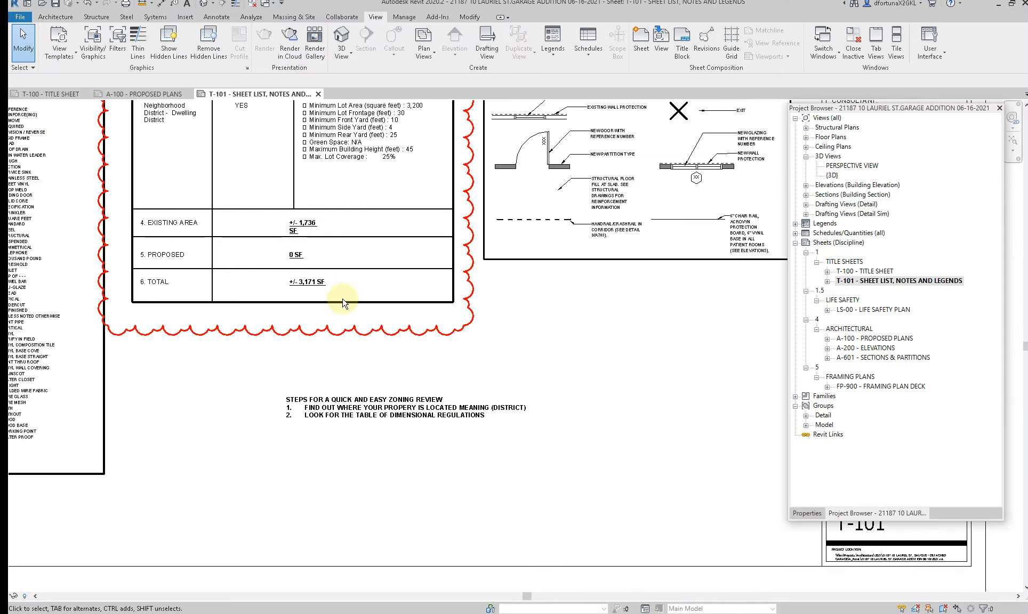
pyautogui.moveTo(384, 445); pyautogui.dragTo(424, 590, button='middle')
pyautogui.moveTo(316, 304); pyautogui.dragTo(356, 406, button='middle')
pyautogui.scroll(3, 266, 267)
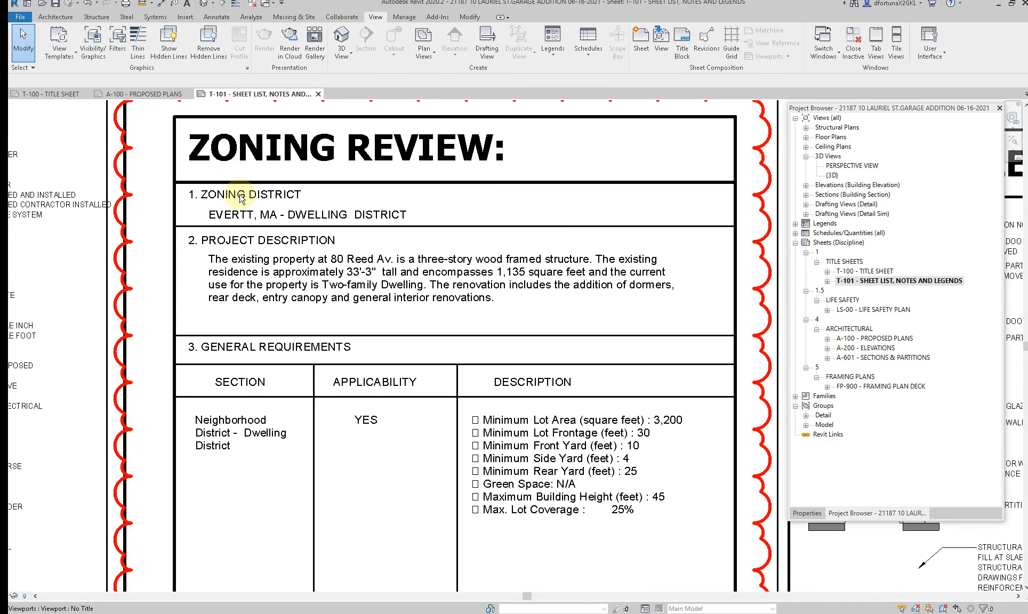
pyautogui.scroll(2, 242, 204)
pyautogui.click(247, 224)
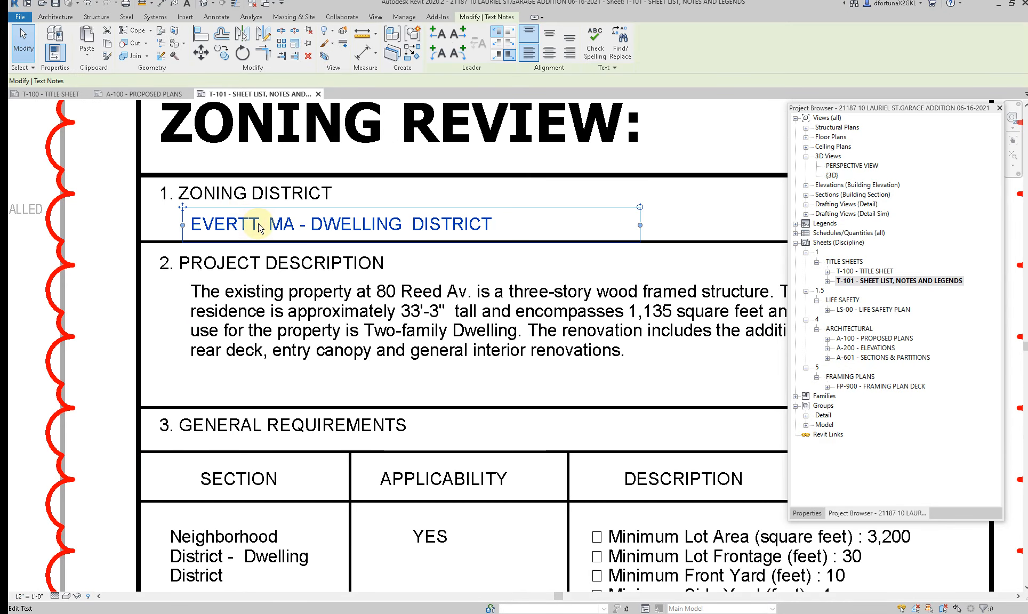
pyautogui.click(258, 228)
pyautogui.moveTo(259, 228); pyautogui.dragTo(196, 229)
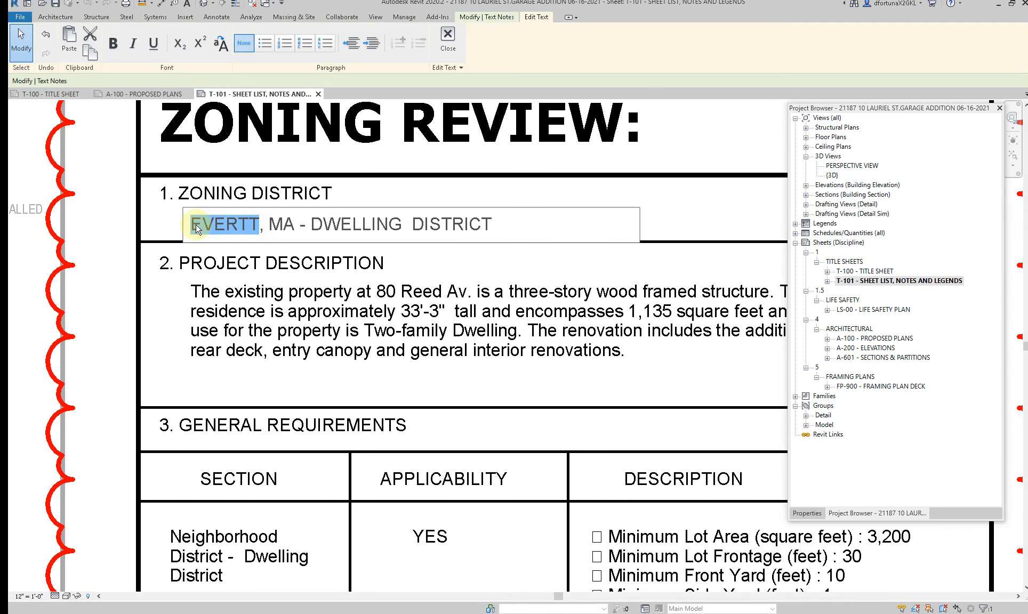
pyautogui.write('AUGU')
pyautogui.press('BackSpace')
pyautogui.press('BackSpace')
pyautogui.press('BackSpace')
pyautogui.press('BackSpace')
pyautogui.write('SA')
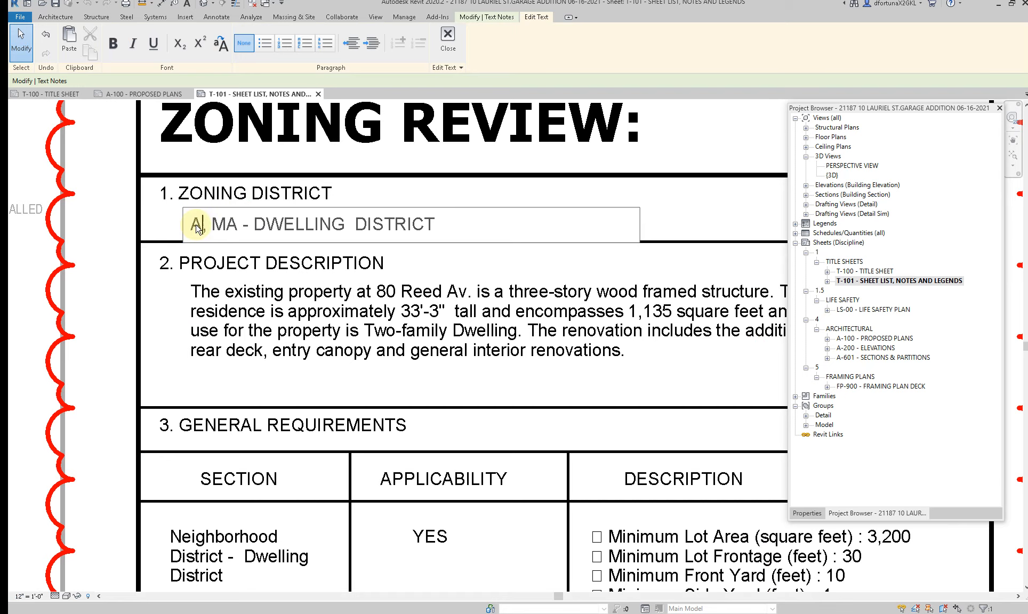
pyautogui.write('UGUS')
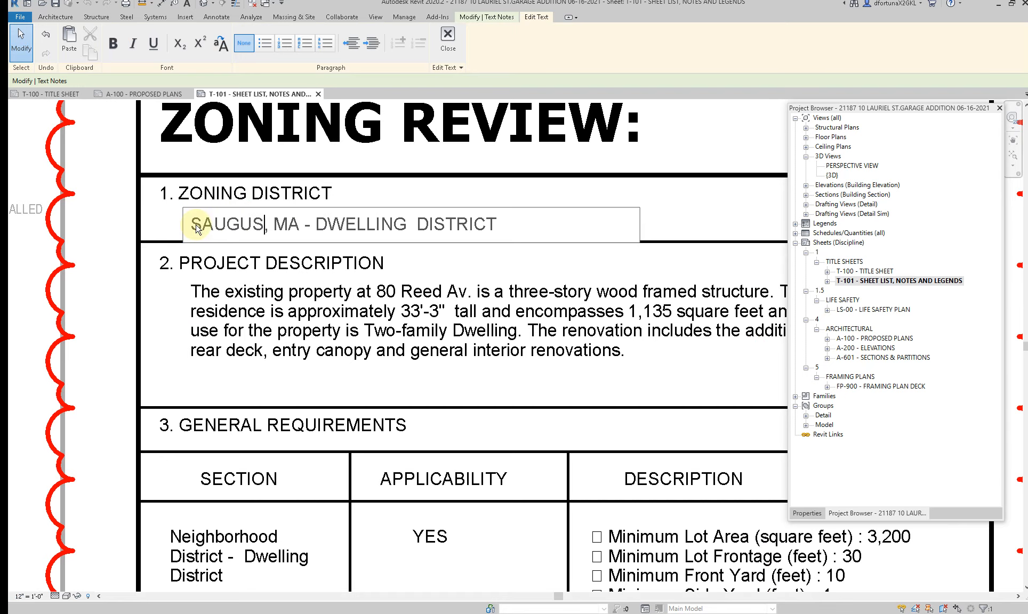
# Step: Check the zoning map legend in Acrobat, then replace "DWELLING DISTRICT" with "R-1" in the Zoning District text
pyautogui.click(472, 224)
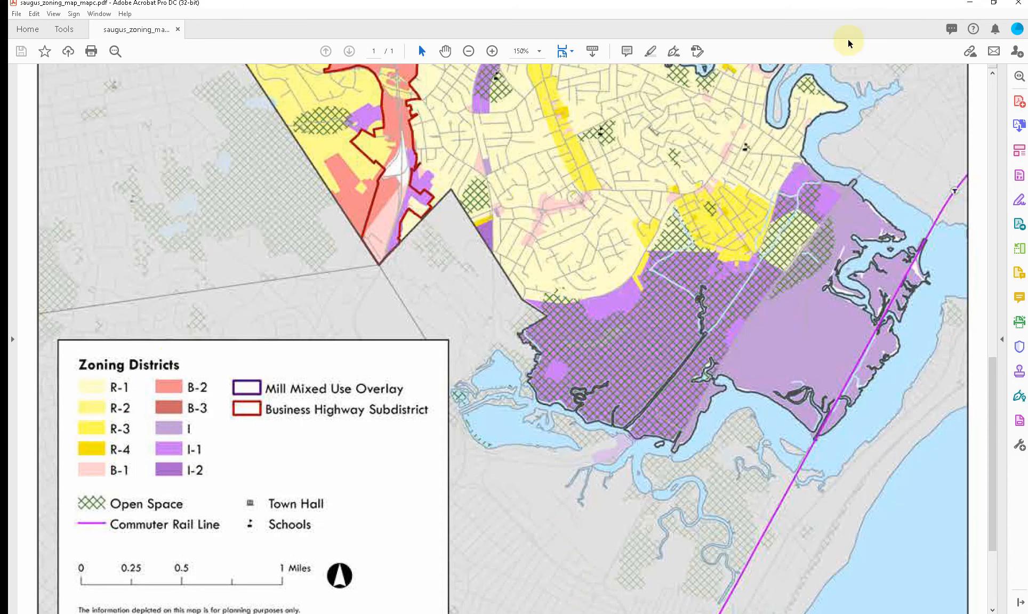
pyautogui.click(970, 4)
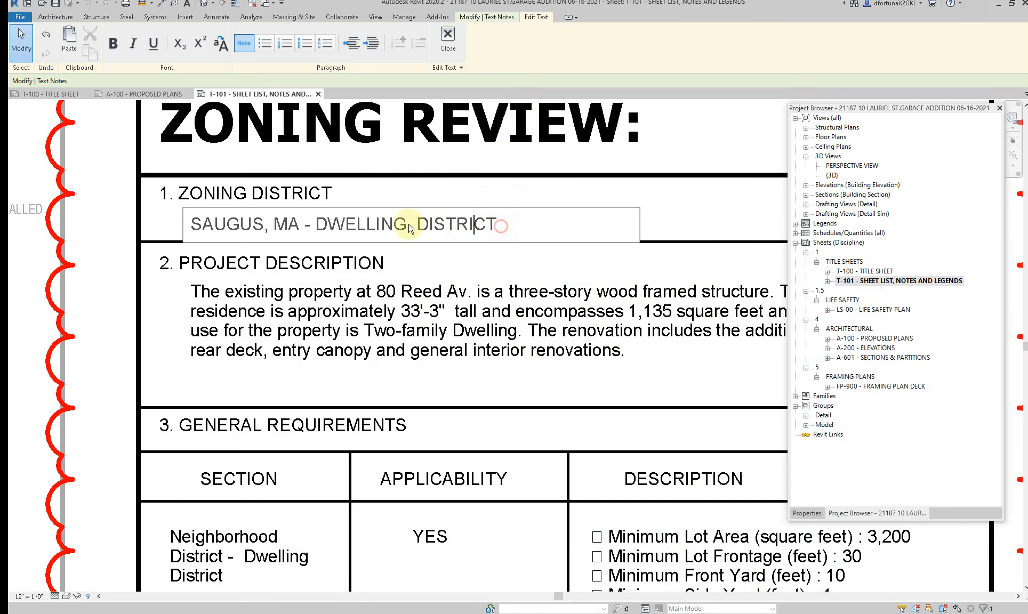
pyautogui.moveTo(497, 224); pyautogui.dragTo(315, 225)
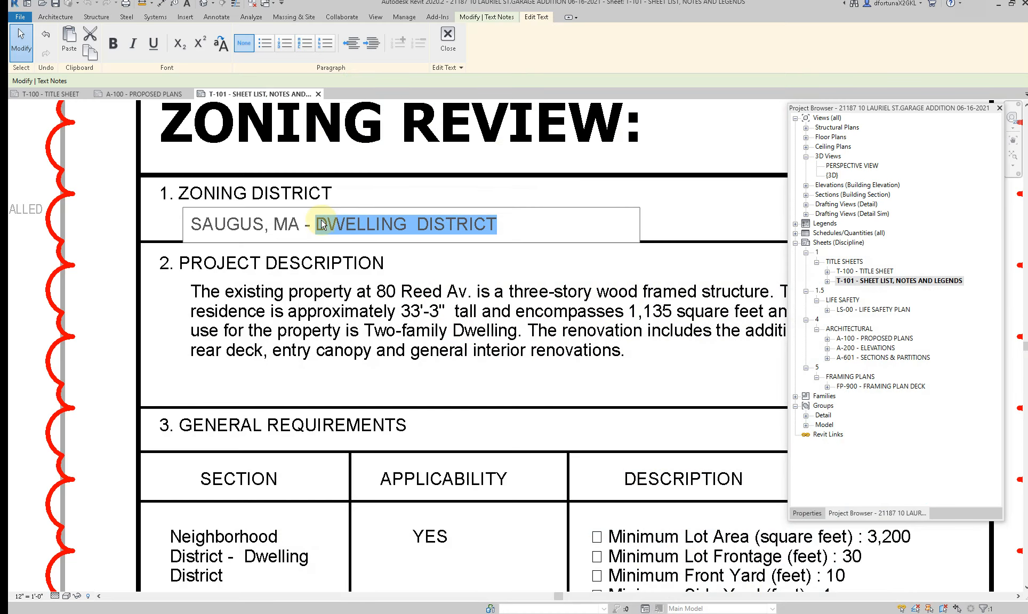
pyautogui.write('R-1')
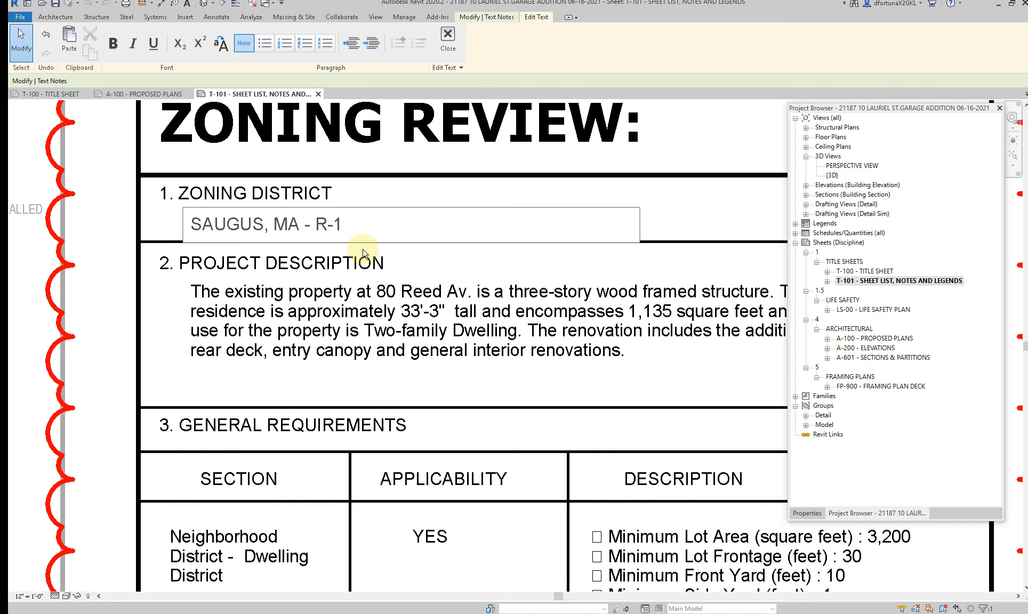
pyautogui.click(367, 330)
pyautogui.scroll(-2, 367, 331)
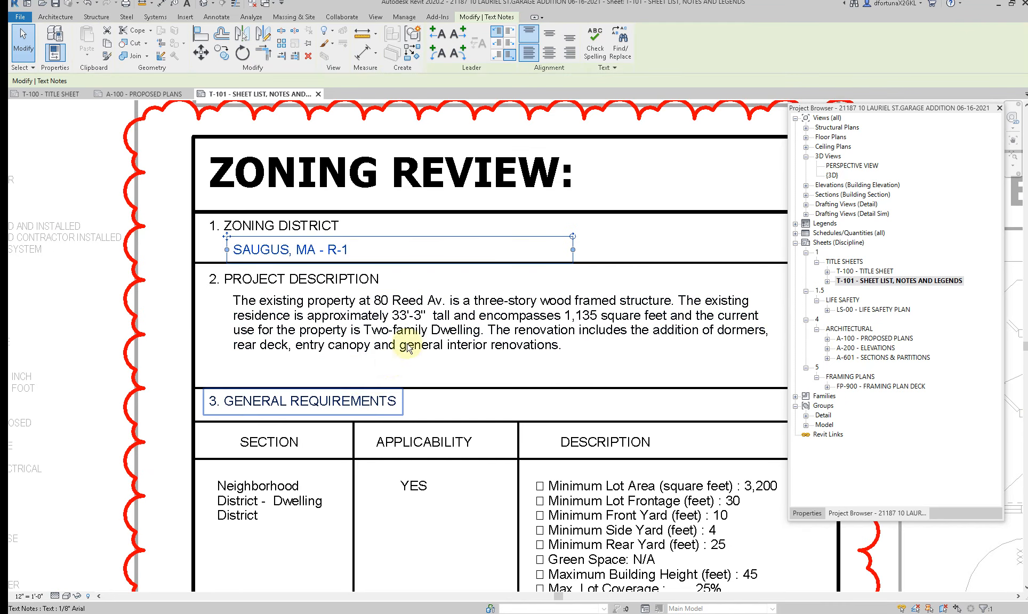
pyautogui.click(400, 328)
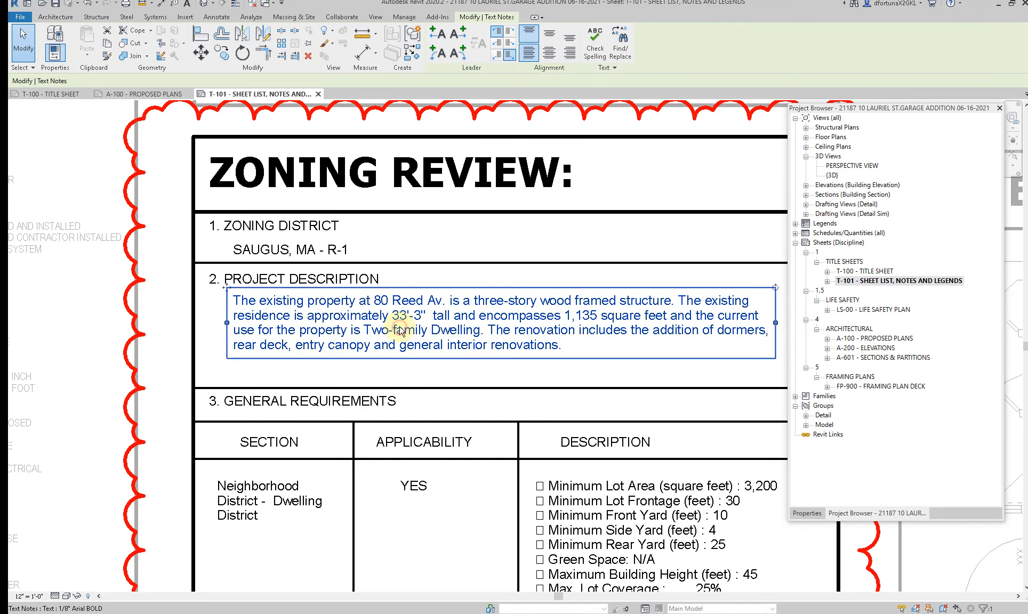
# Step: Copy the whole General Information paragraph from sheet T-100 and return to the Zoning Review table on sheet T-101
pyautogui.doubleClick(865, 271)
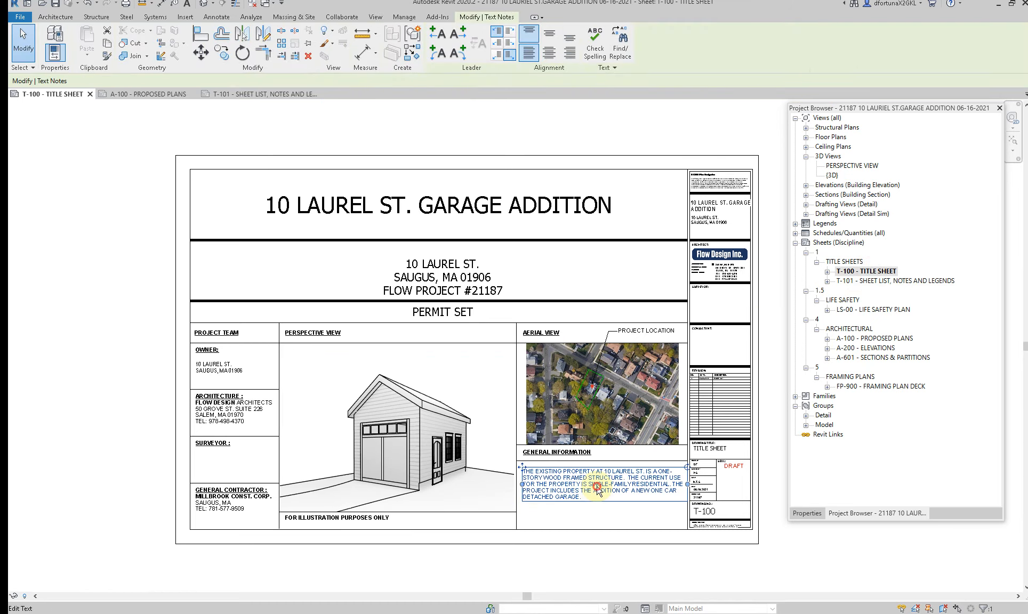
pyautogui.doubleClick(595, 490)
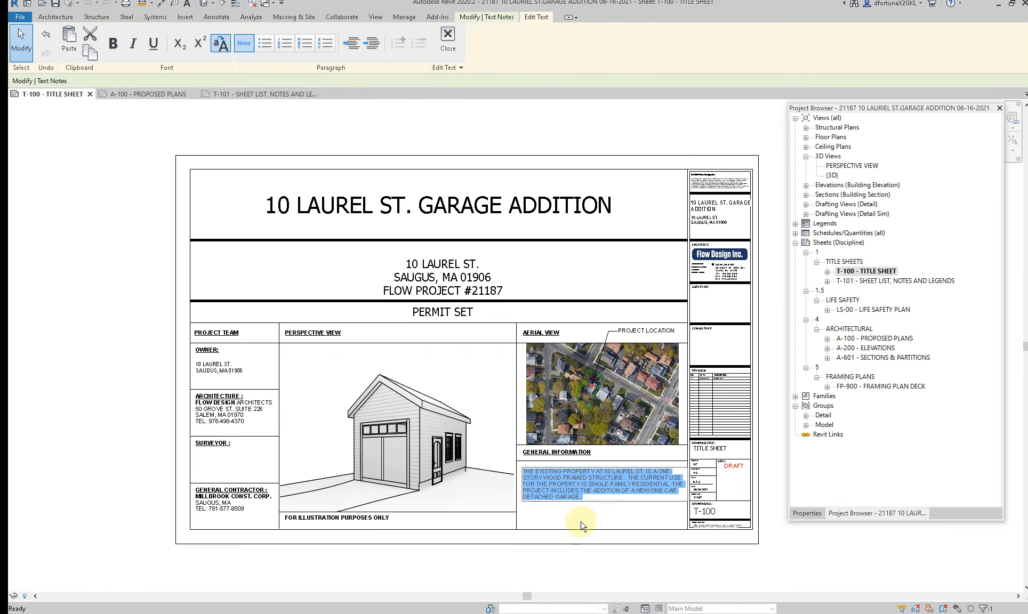
pyautogui.doubleClick(874, 281)
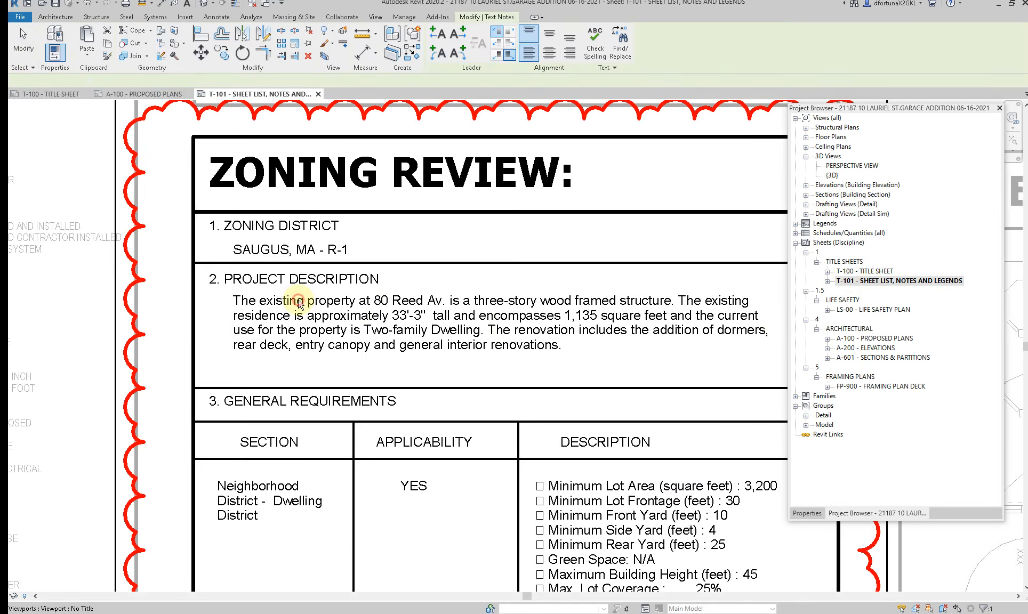
pyautogui.scroll(-2, 298, 309)
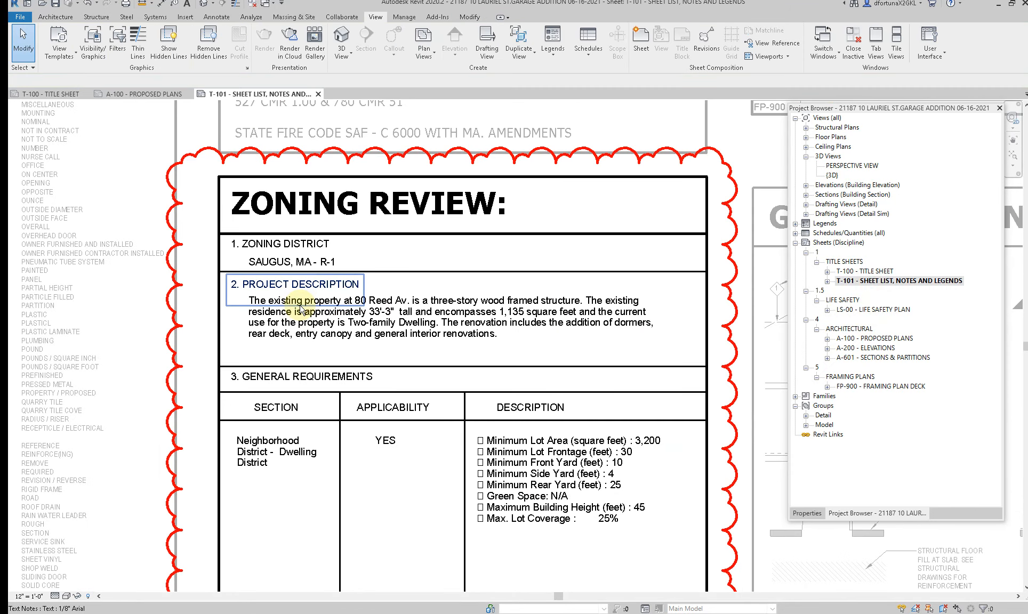
# Step: Delete the "2. PROJECT DESCRIPTION" heading and the old description paragraph from the Zoning Review table
pyautogui.click(300, 306)
pyautogui.press('Delete')
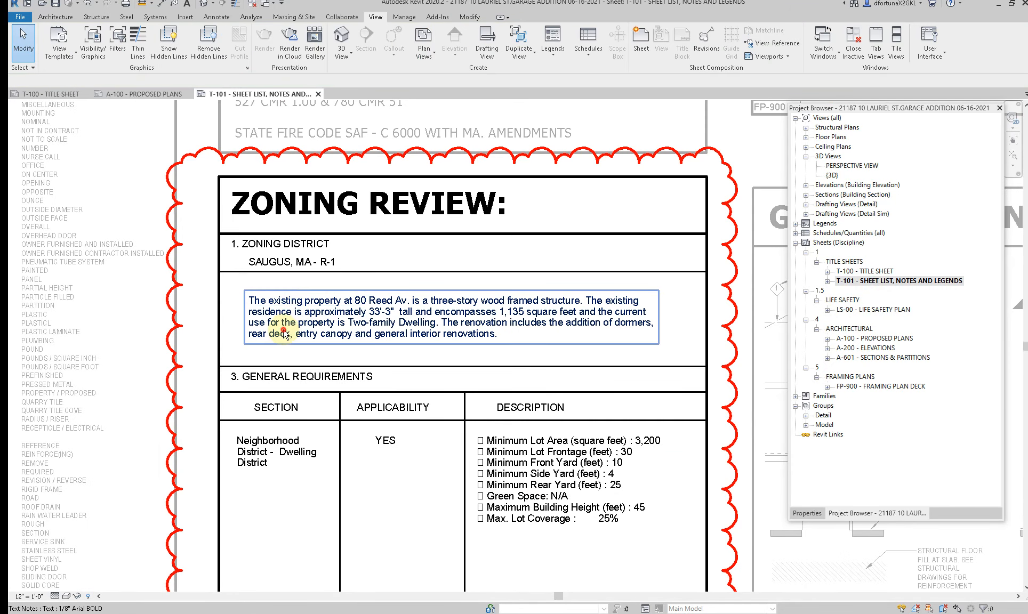
pyautogui.click(283, 330)
pyautogui.press('Delete')
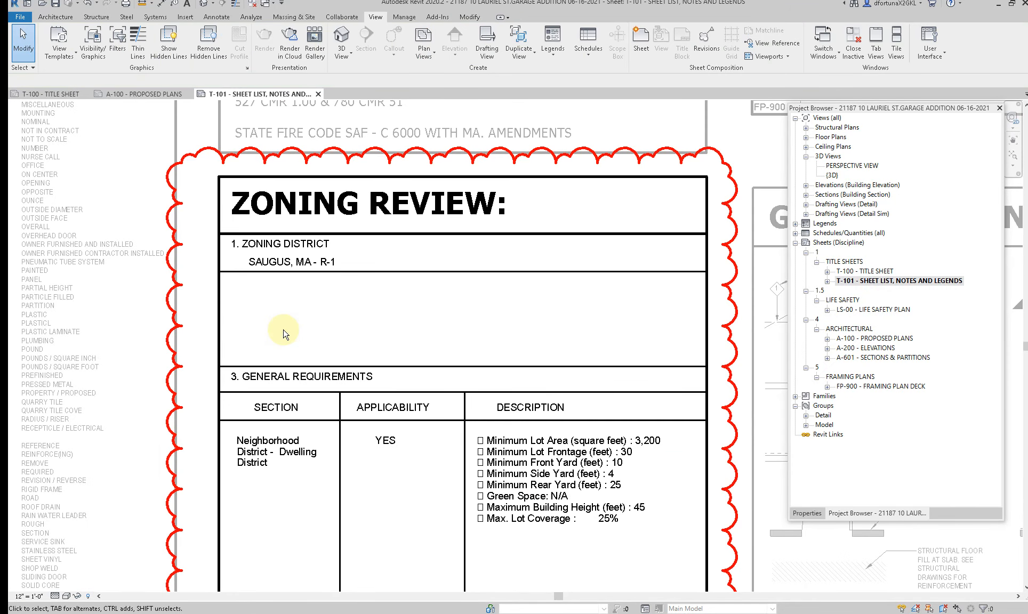
# Step: Delete the horizontal line directly above the "3. GENERAL REQUIREMENTS" heading in the Zoning Review table
pyautogui.click(297, 367)
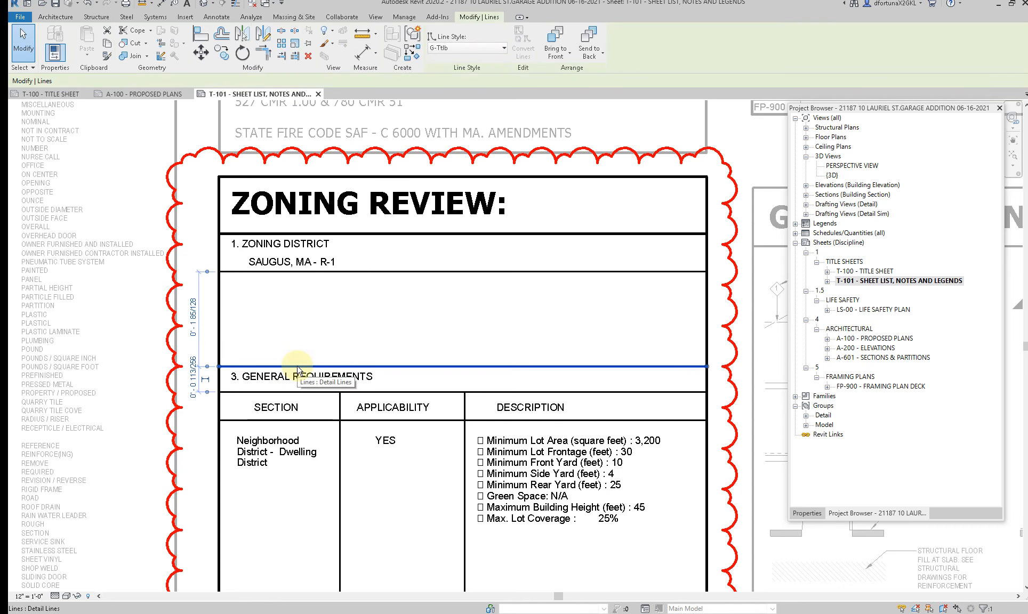
pyautogui.press('Delete')
pyautogui.scroll(-2, 408, 321)
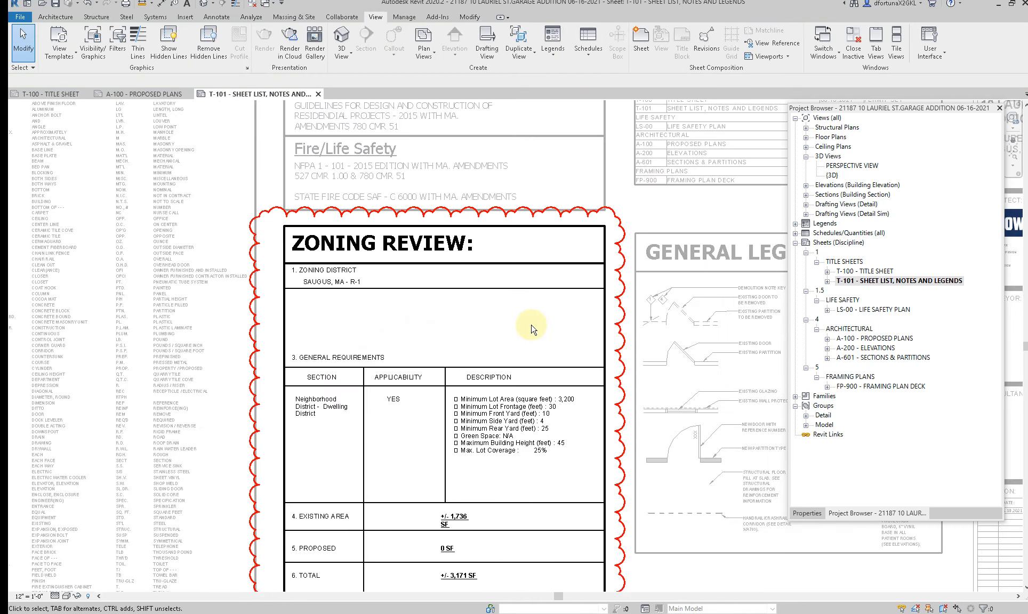
# Step: Try to move the General Requirements section and the rows beneath it up against the Zoning District row
pyautogui.scroll(-2, 411, 390)
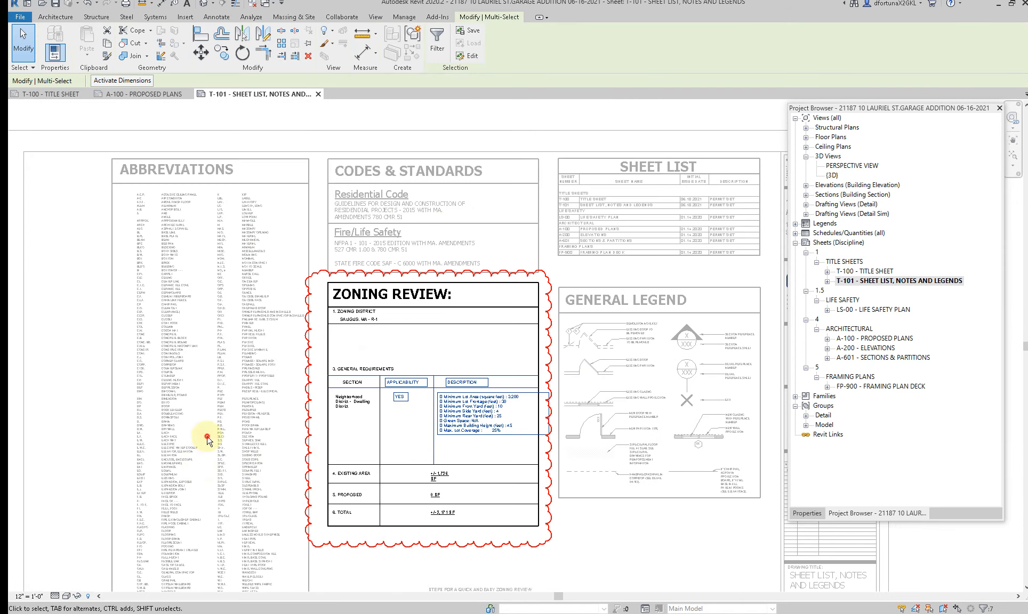
pyautogui.moveTo(306, 354); pyautogui.dragTo(541, 534)
pyautogui.scroll(2, 420, 342)
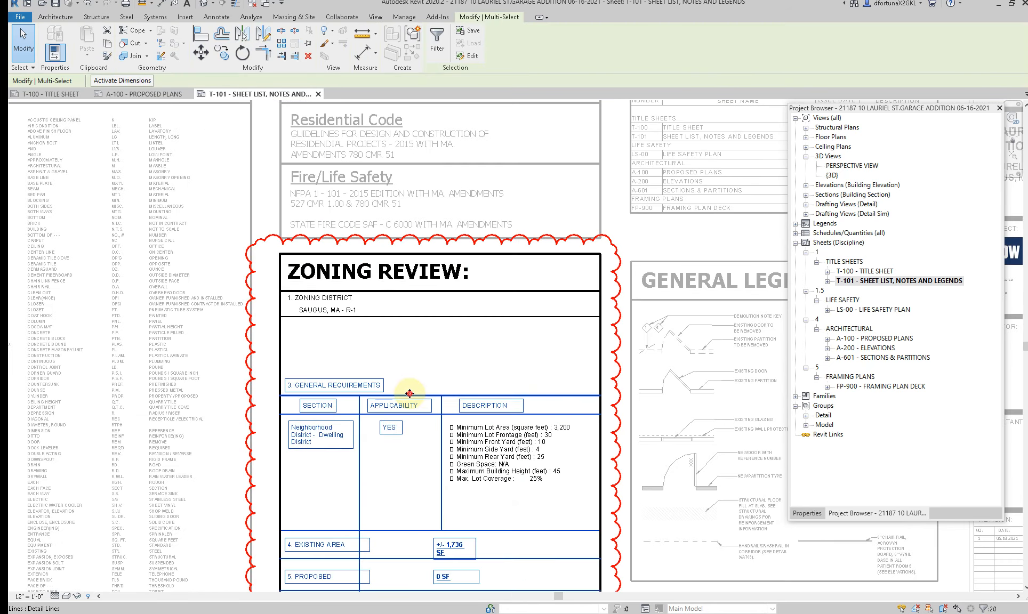
pyautogui.moveTo(412, 375); pyautogui.dragTo(404, 334)
pyautogui.click(163, 403)
pyautogui.scroll(3, 288, 397)
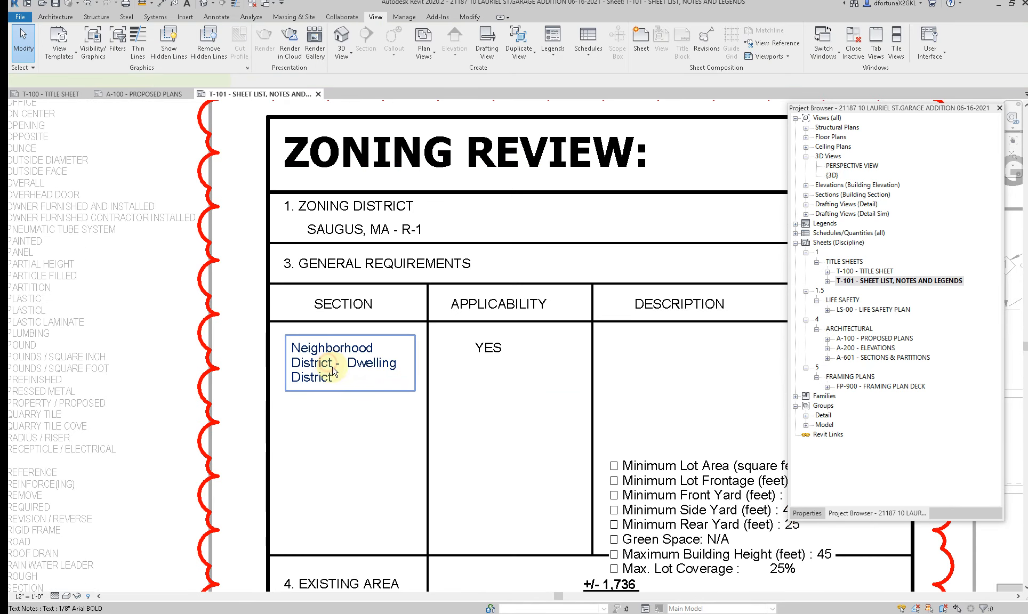
pyautogui.doubleClick(302, 380)
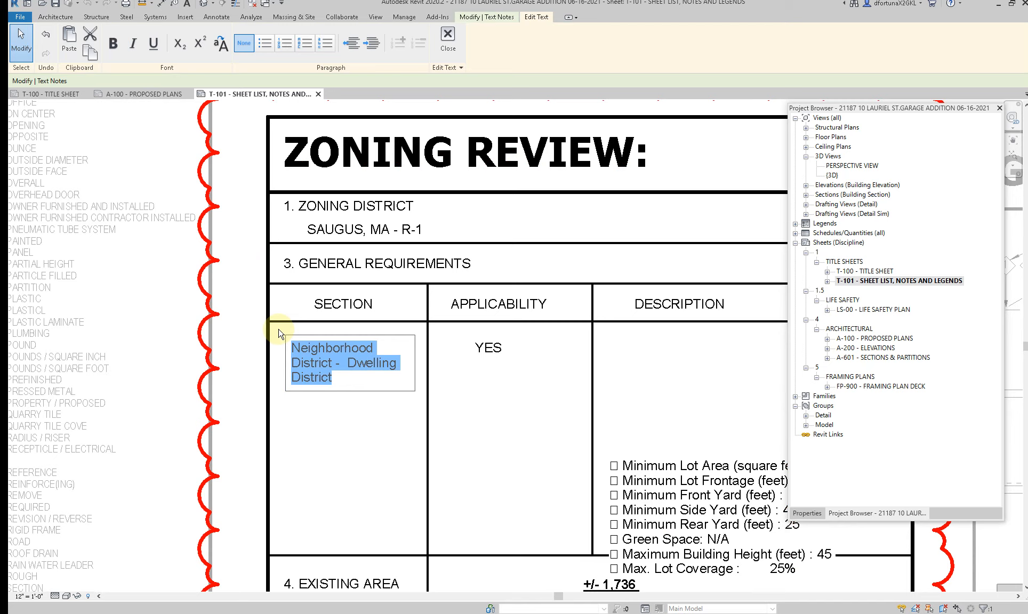
pyautogui.write('-')
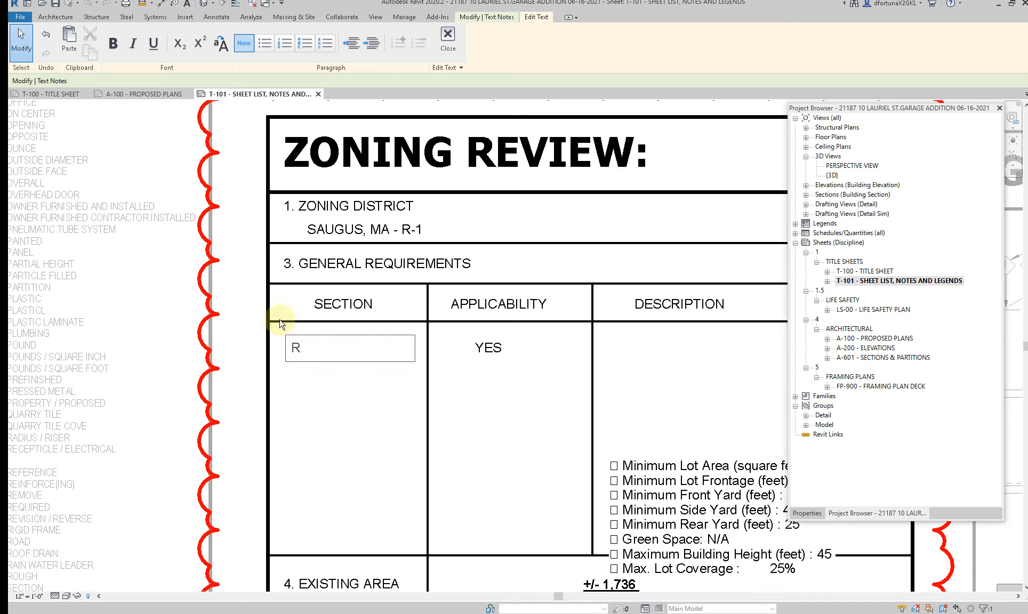
pyautogui.press('Escape')
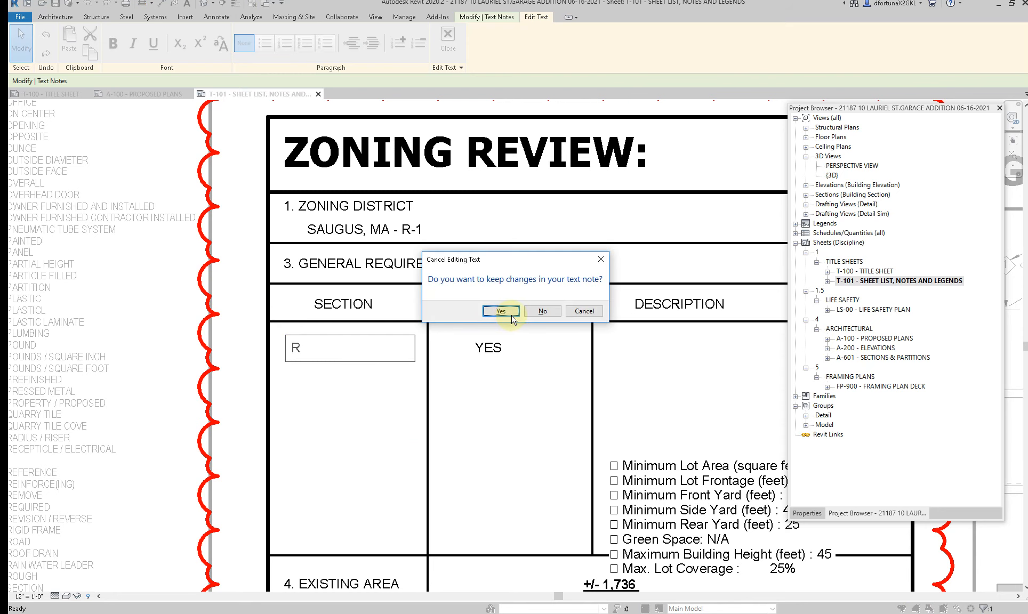
pyautogui.click(540, 310)
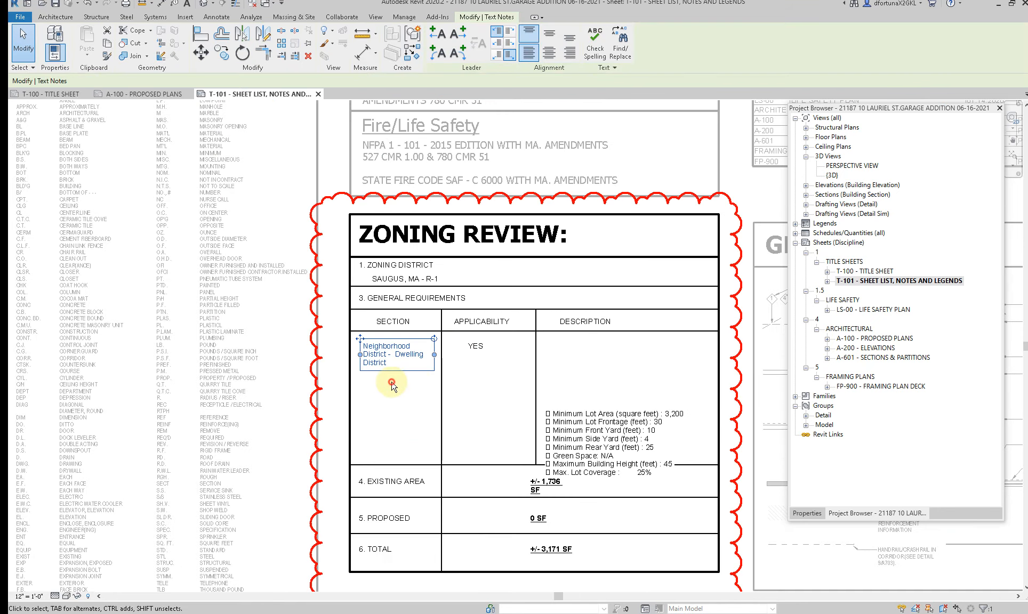
# Step: Move the entire General Requirements section and all rows beneath it up to close the gap below the Zoning District row
pyautogui.scroll(-2, 392, 385)
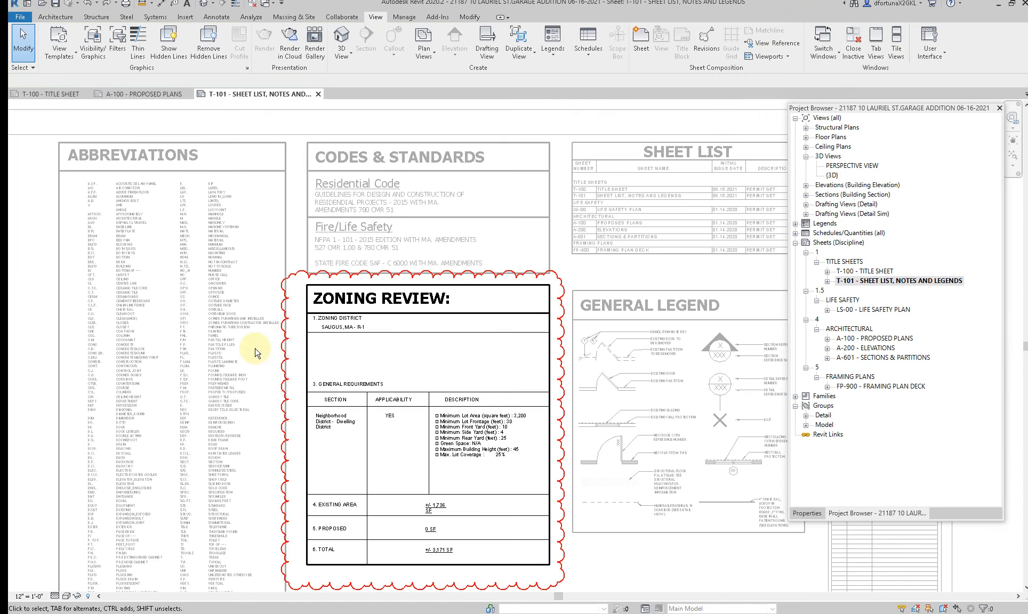
pyautogui.moveTo(255, 343); pyautogui.dragTo(650, 581)
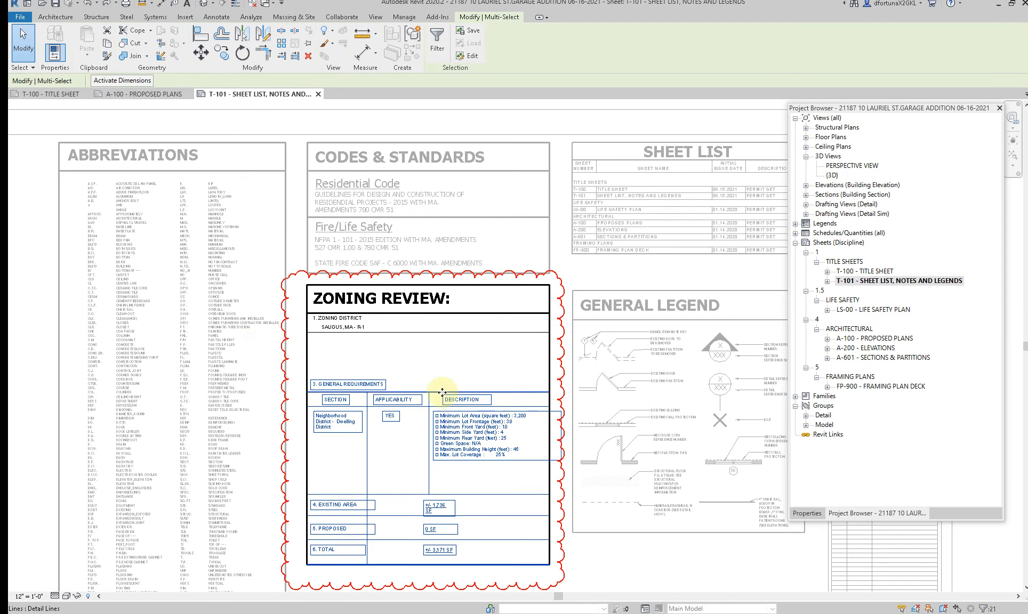
pyautogui.moveTo(440, 388); pyautogui.dragTo(440, 341)
pyautogui.scroll(3, 309, 419)
pyautogui.press('Escape')
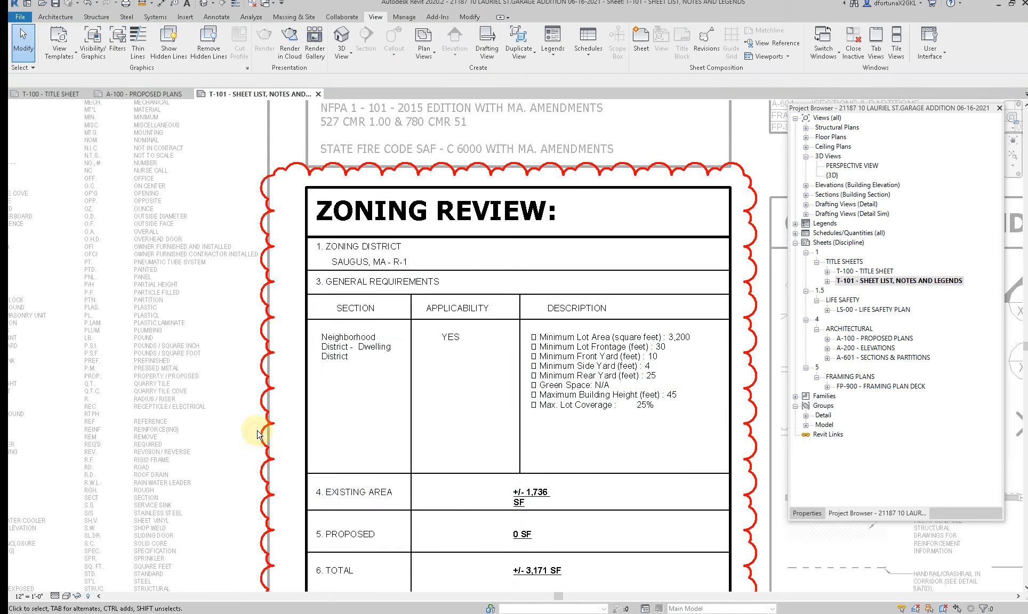
# Step: Move the Existing Area, Proposed and Total rows up to shorten the General Requirements row
pyautogui.scroll(-3, 275, 444)
pyautogui.moveTo(274, 444); pyautogui.dragTo(581, 555)
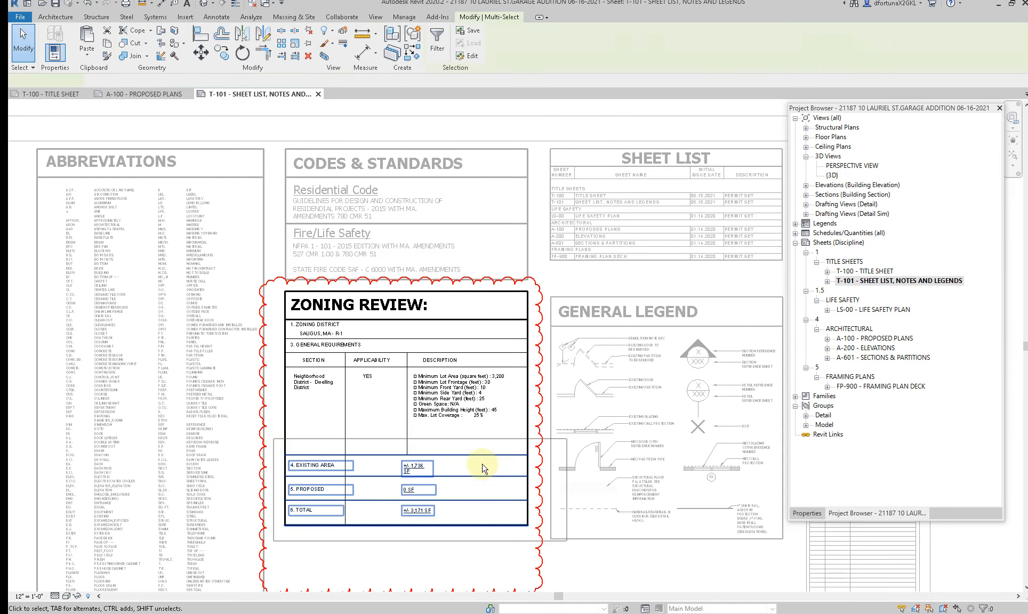
pyautogui.moveTo(482, 471); pyautogui.dragTo(479, 420)
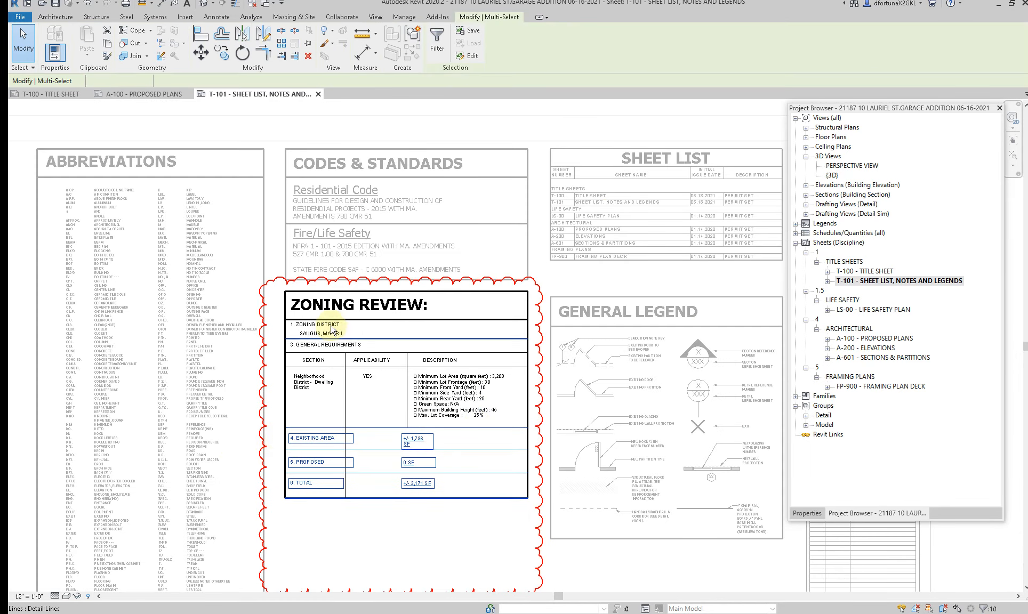
# Step: Replace the "Neighborhood District - Dwelling District" text in the Section column with "R-1 RESIDENTIAL DISTRICT"
pyautogui.scroll(5, 314, 341)
pyautogui.scroll(3, 312, 376)
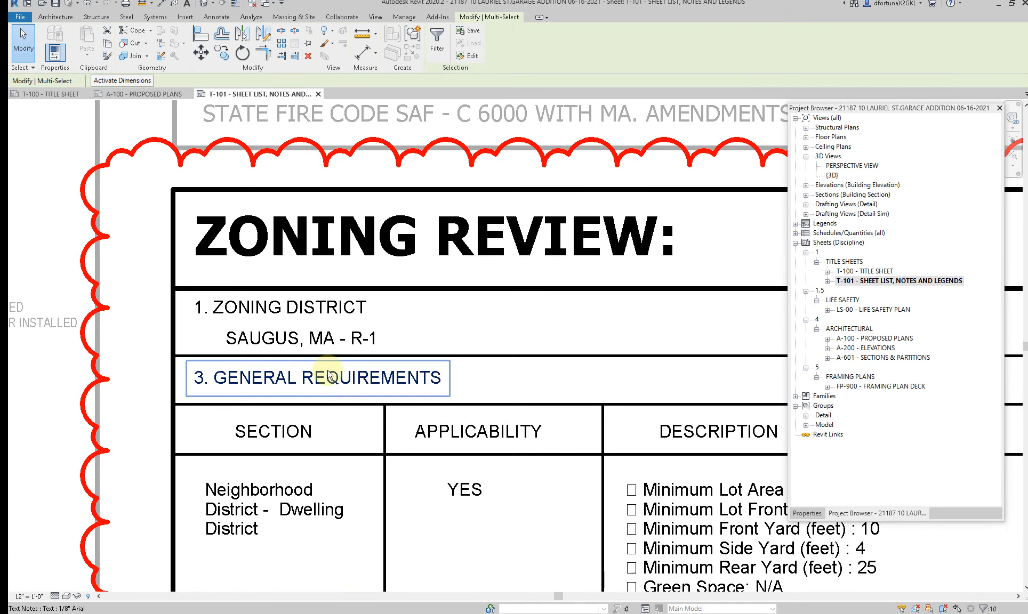
pyautogui.click(293, 382)
pyautogui.click(268, 516)
pyautogui.click(271, 525)
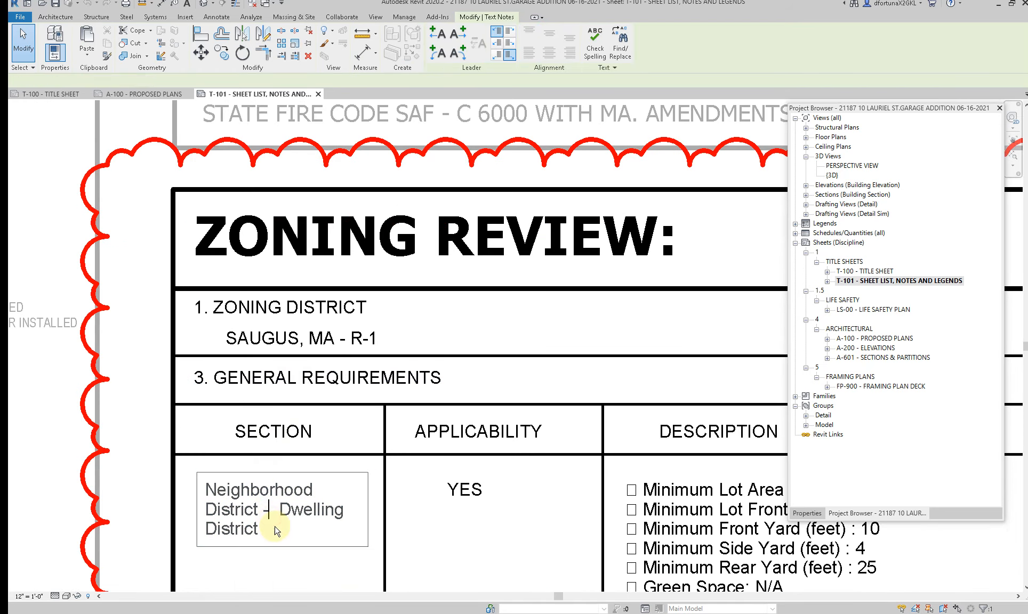
pyautogui.moveTo(264, 533); pyautogui.dragTo(169, 465)
pyautogui.press('BackSpace')
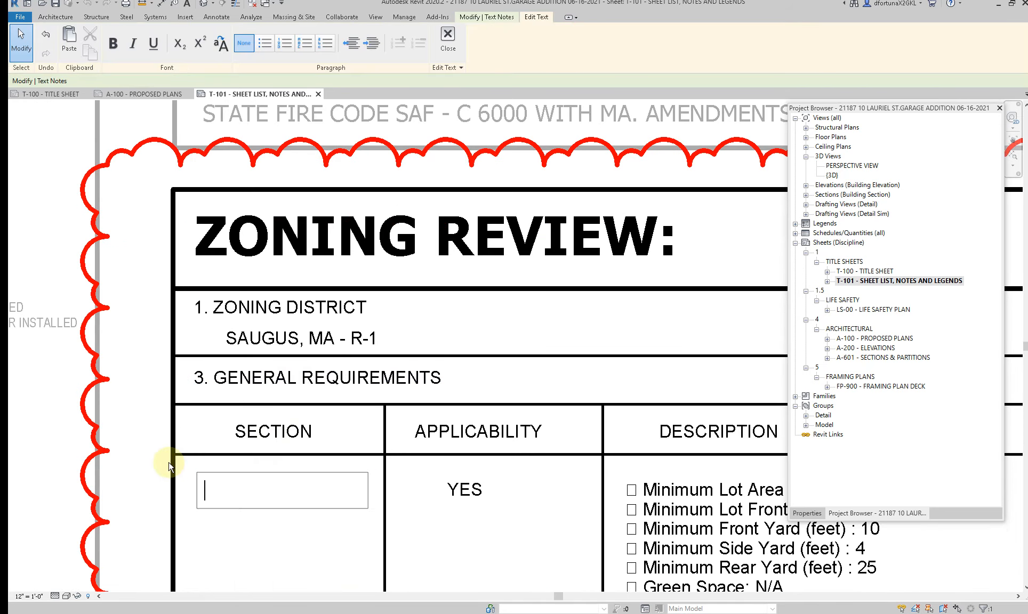
pyautogui.write('R-1 RESIDENTIAL')
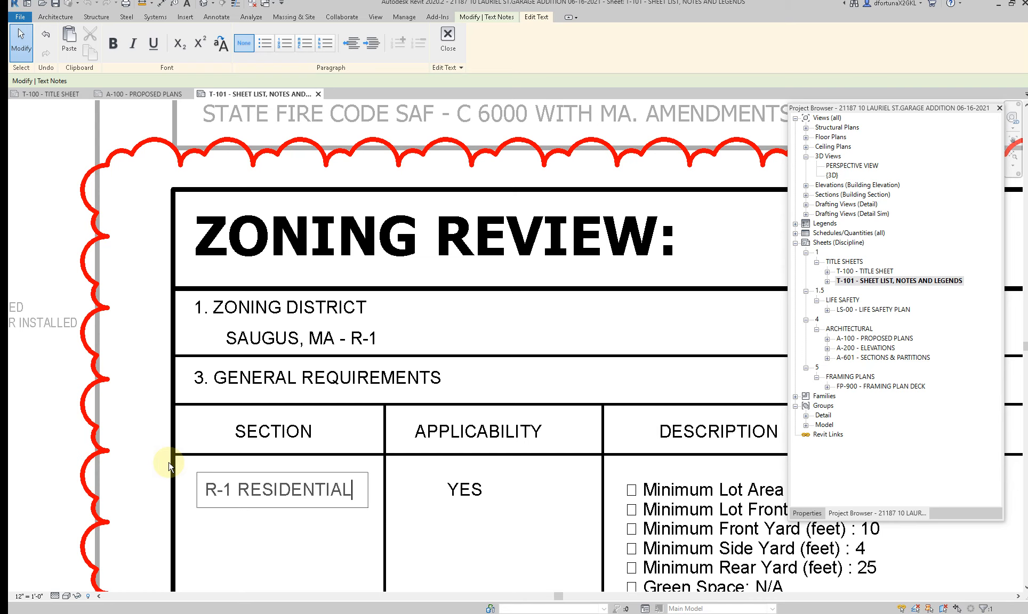
pyautogui.write('DI')
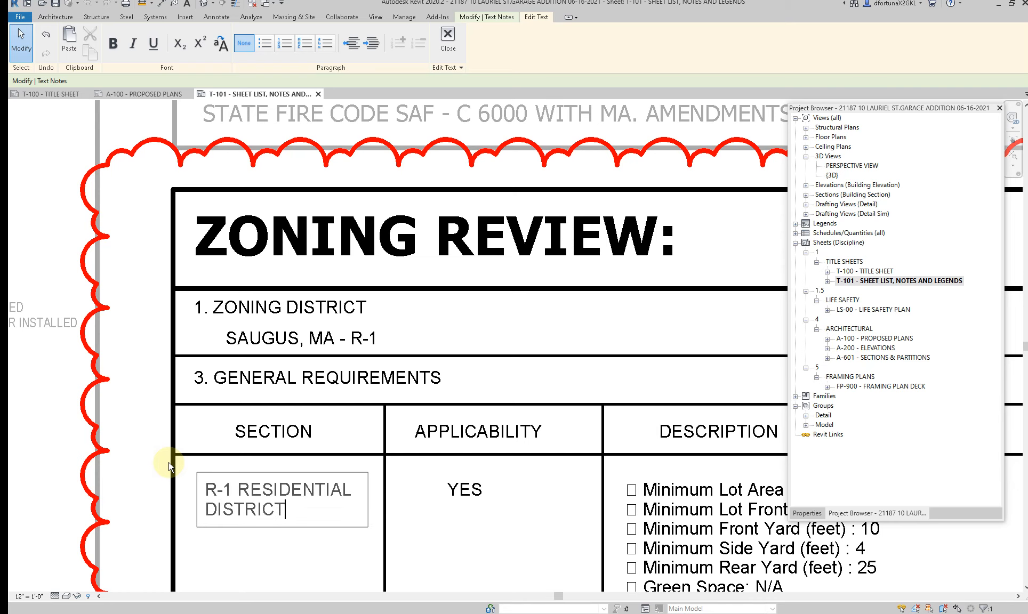
pyautogui.write('STRICT')
pyautogui.press('Escape')
# Step: Check the zoning review steps note below the Zoning Review table and deactivate the view on the sheet
pyautogui.scroll(-3, 287, 493)
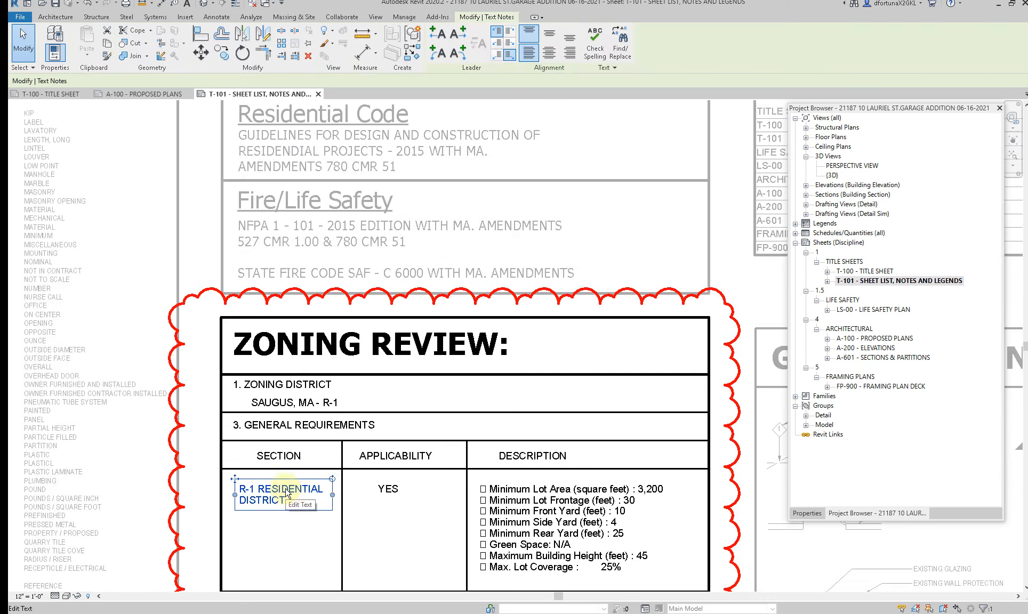
pyautogui.scroll(-3, 292, 501)
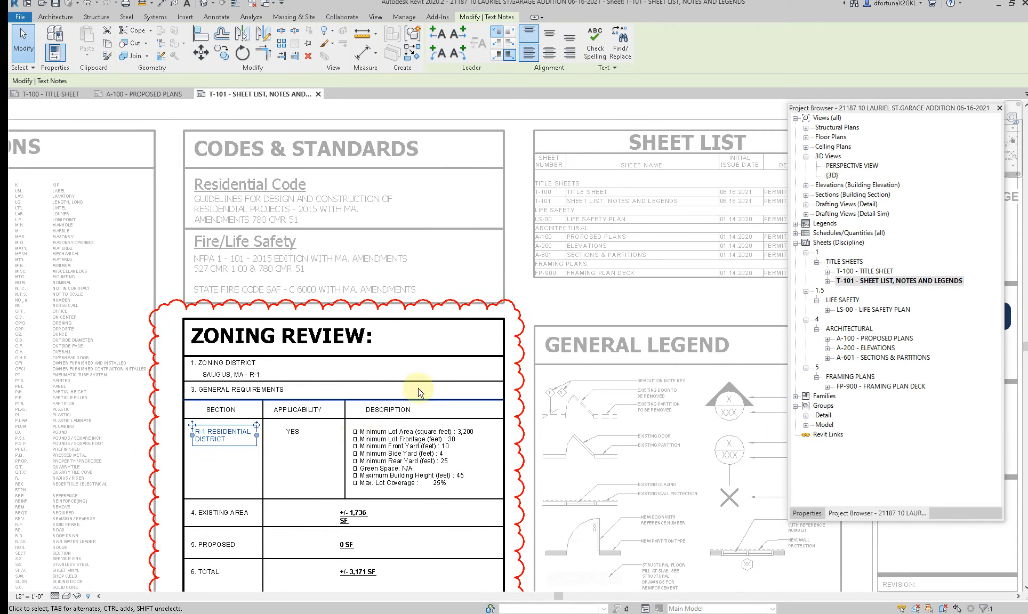
pyautogui.scroll(-3, 427, 487)
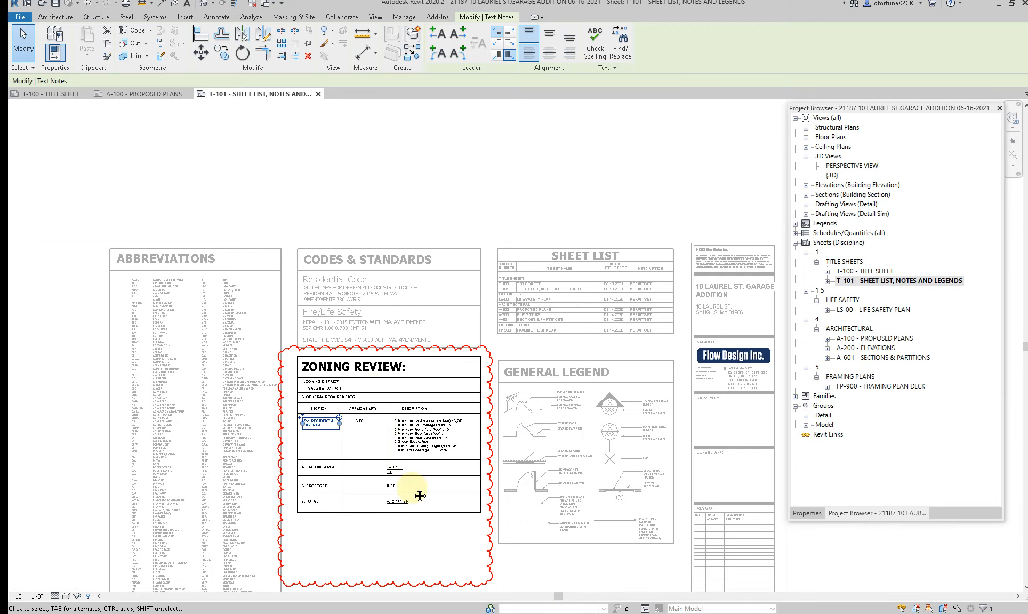
pyautogui.scroll(5, 232, 479)
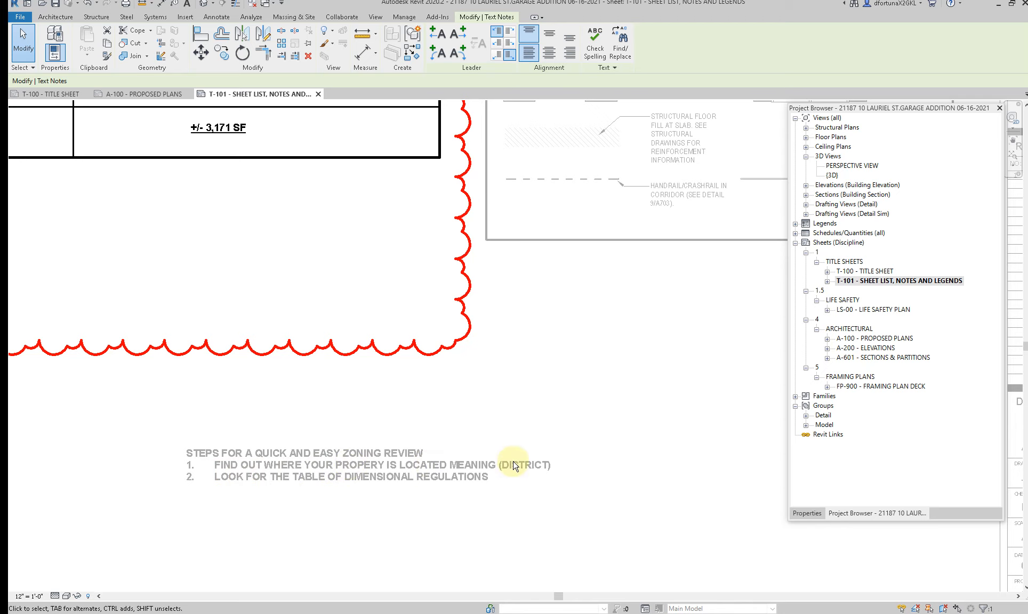
pyautogui.click(292, 522)
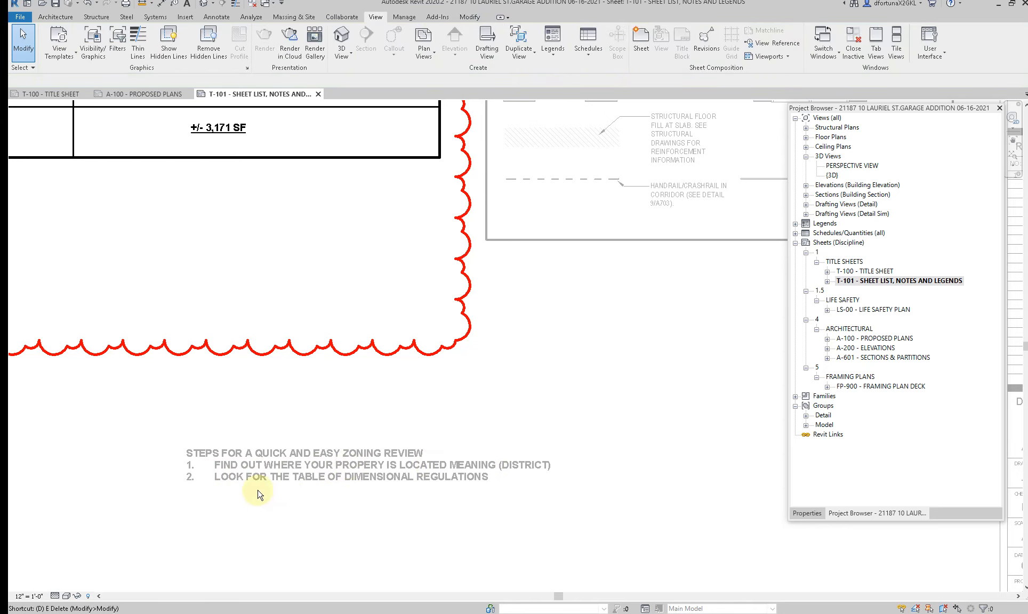
pyautogui.doubleClick(299, 487)
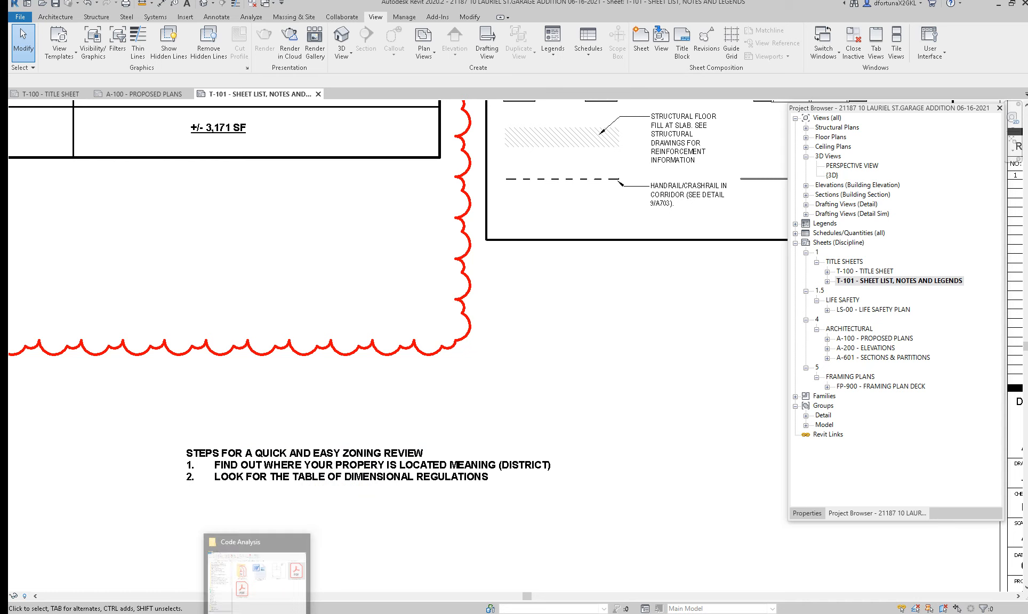
# Step: Switch to File Explorer and open the ZONING BYLAWS folder inside Projects > Project Management
pyautogui.click(256, 613)
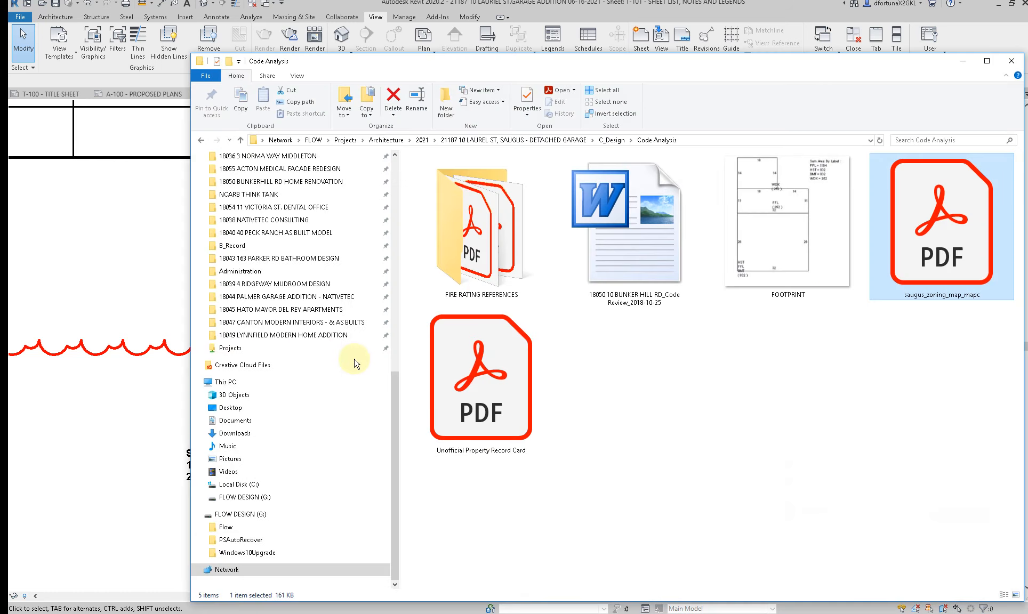
pyautogui.click(422, 140)
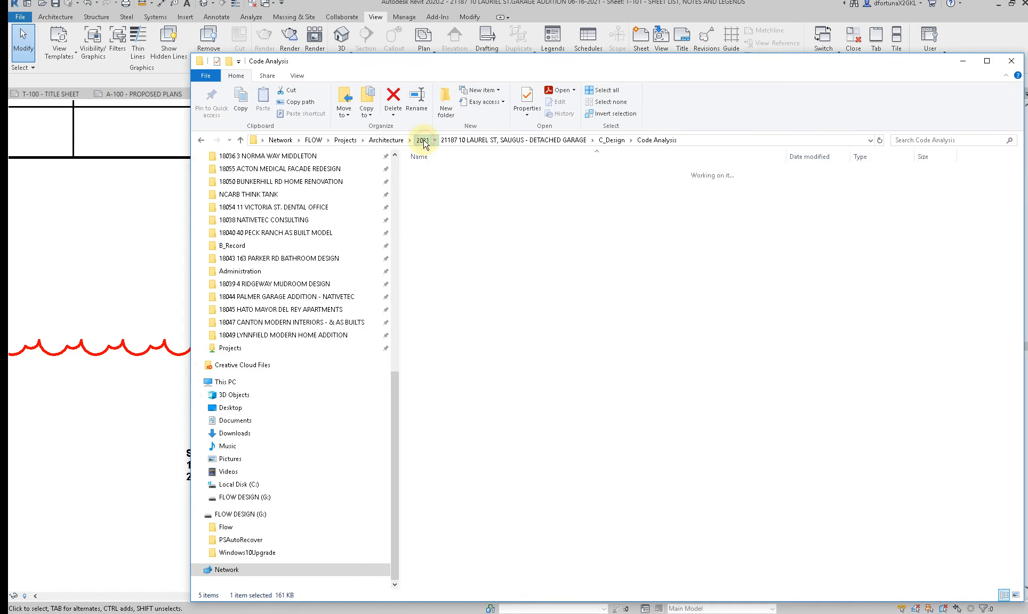
pyautogui.click(393, 140)
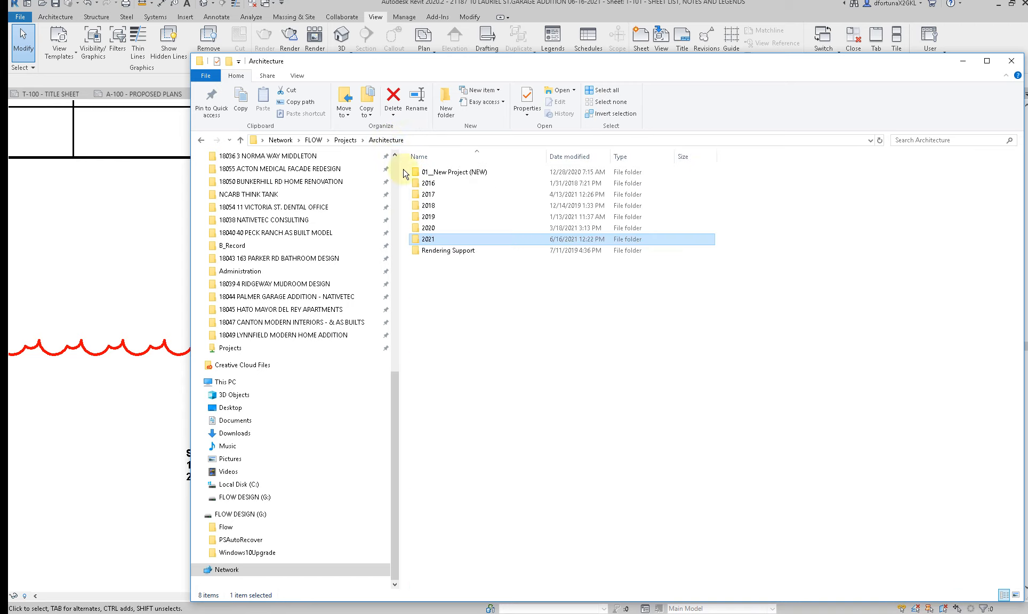
pyautogui.click(349, 141)
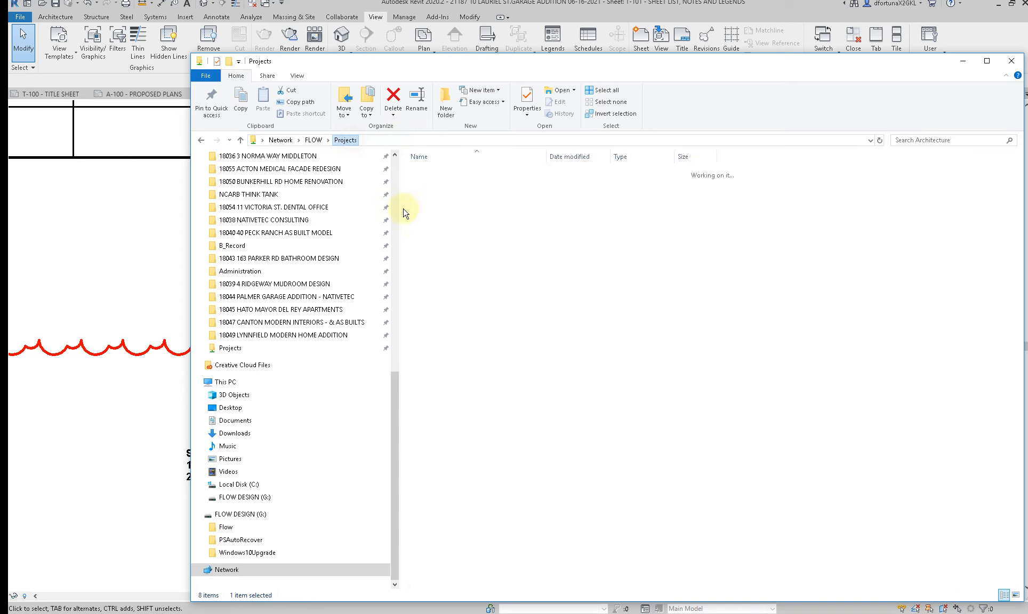
pyautogui.click(441, 240)
pyautogui.doubleClick(442, 239)
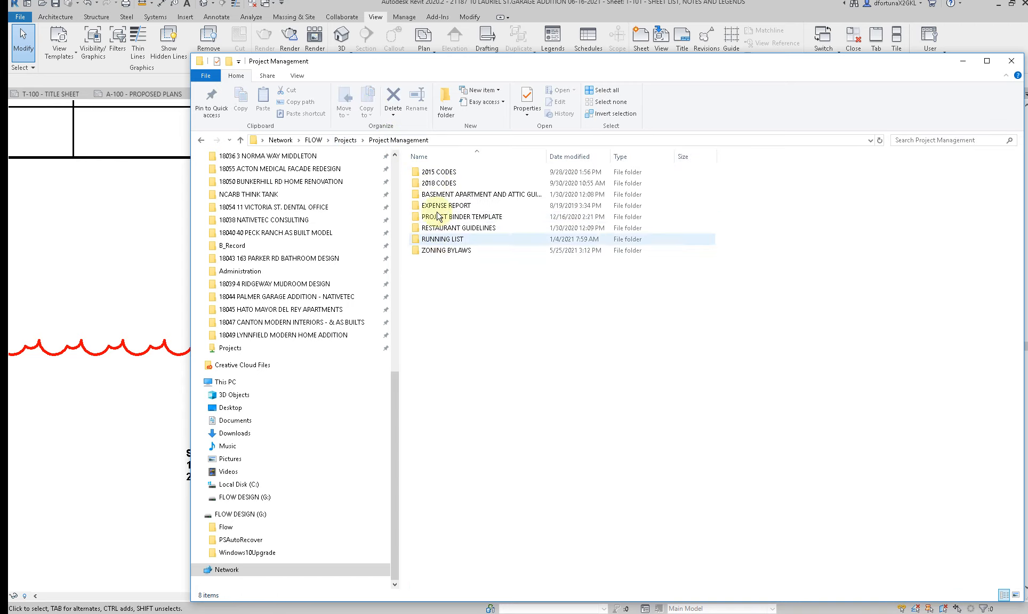
pyautogui.doubleClick(437, 251)
# Step: Search the ZONING BYLAWS folder for "SAUGUS" and open the "Saugus, MA_Zoning Map" and "Saugus, MA" by-laws PDFs in Acrobat
pyautogui.click(921, 140)
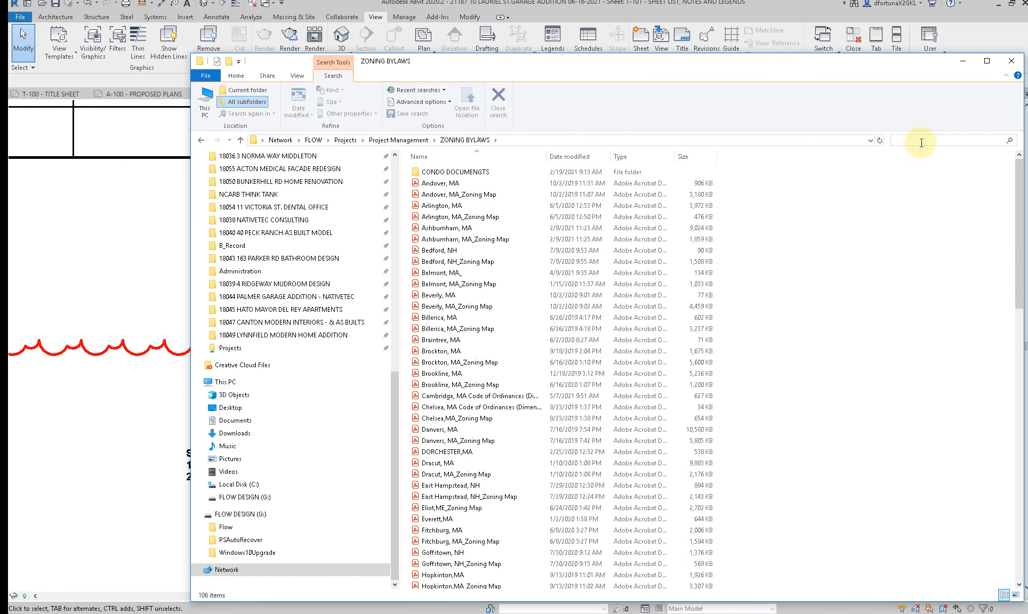
pyautogui.write('SAUGUS')
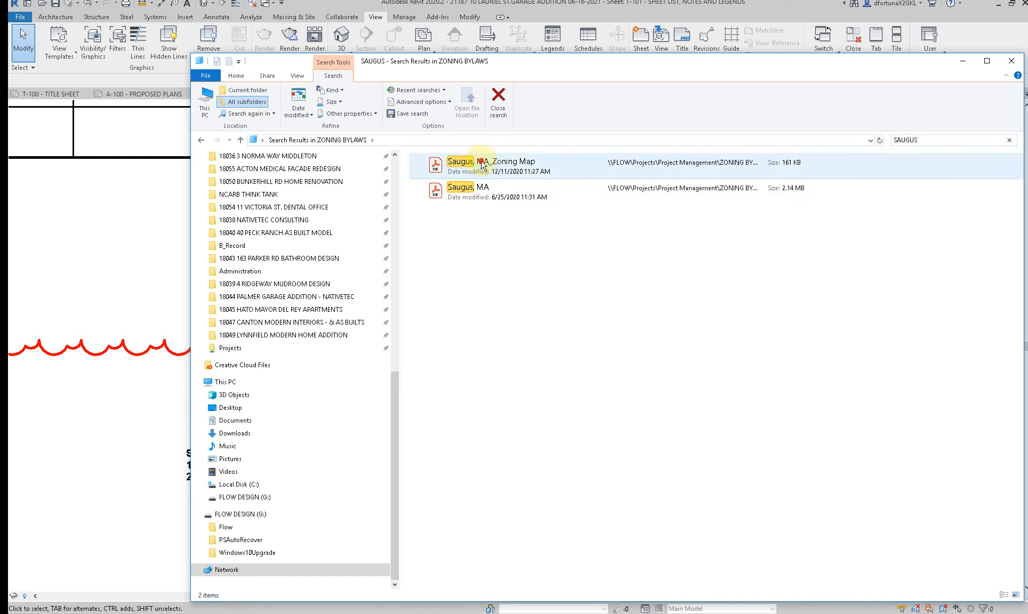
pyautogui.doubleClick(482, 162)
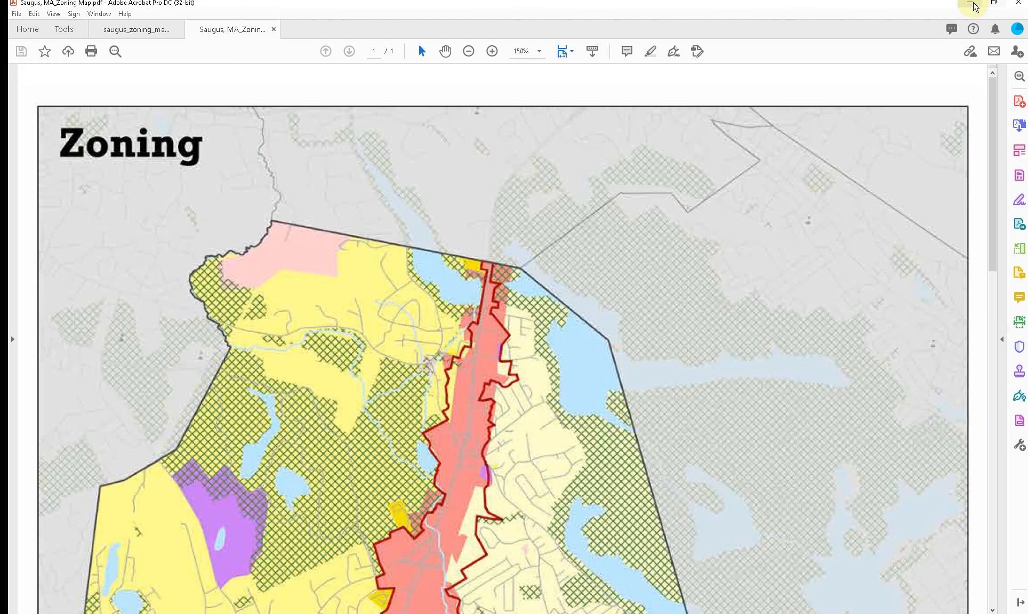
pyautogui.click(973, 4)
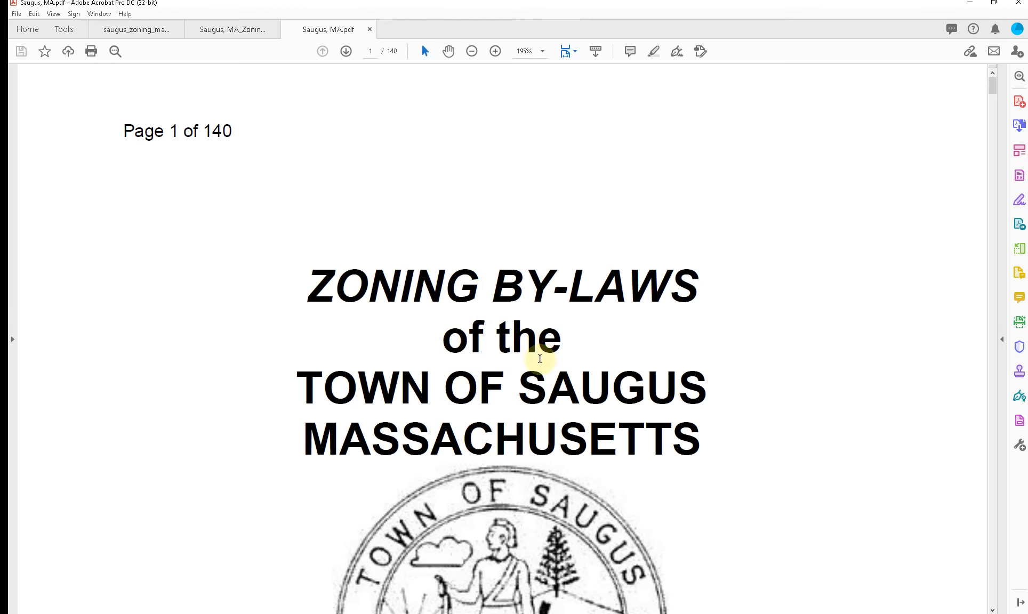
pyautogui.keyDown('ctrl'); pyautogui.scroll(-3, 540, 357); pyautogui.keyUp('ctrl')
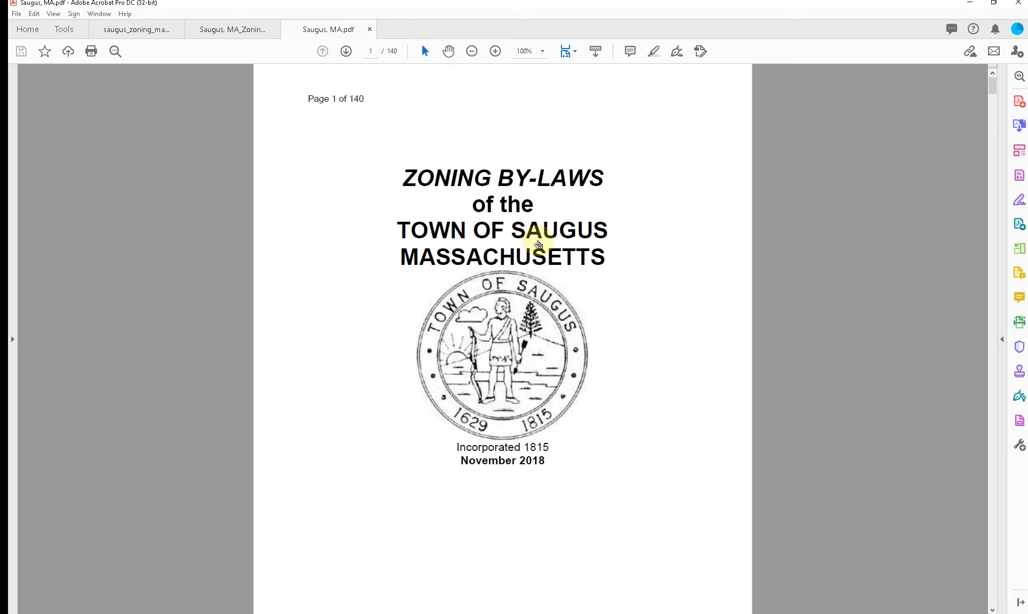
# Step: Search the Saugus zoning by-laws for "TABLE" and go to the Table of Use and Parking Regulations on page 17
pyautogui.click(542, 256)
pyautogui.click(629, 341)
pyautogui.hotkey('ctrl', 'f')
pyautogui.write('TABLE')
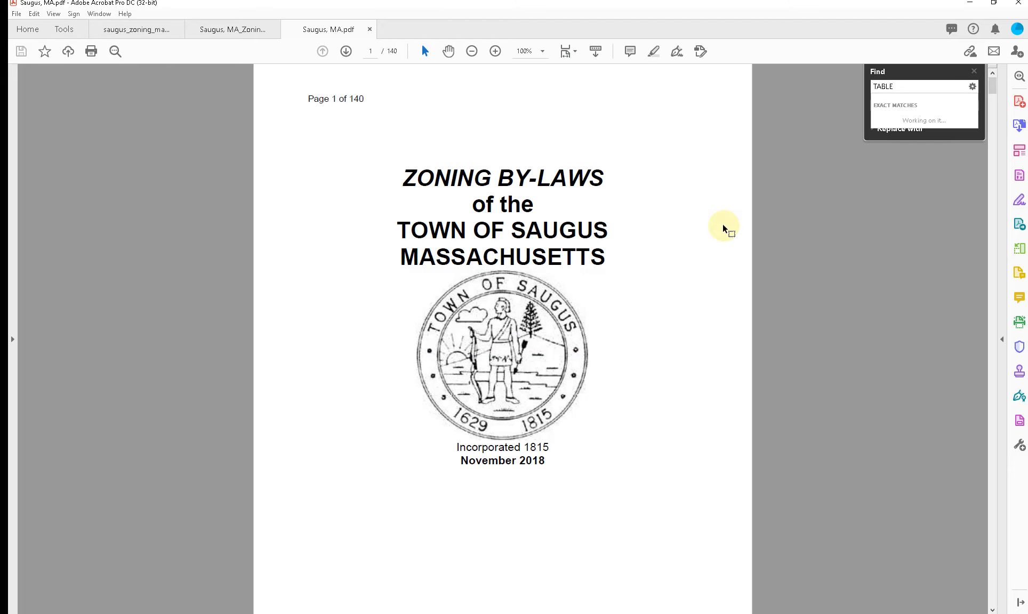
pyautogui.press('Return')
pyautogui.press('Return')
pyautogui.press('Return')
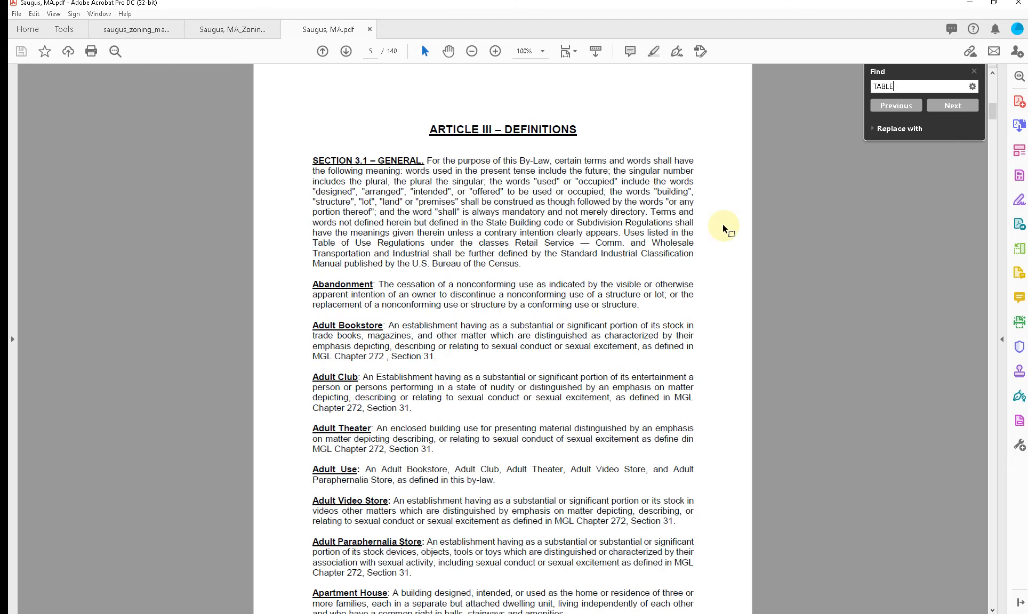
pyautogui.press('Return')
pyautogui.press('Return')
pyautogui.press('Return')
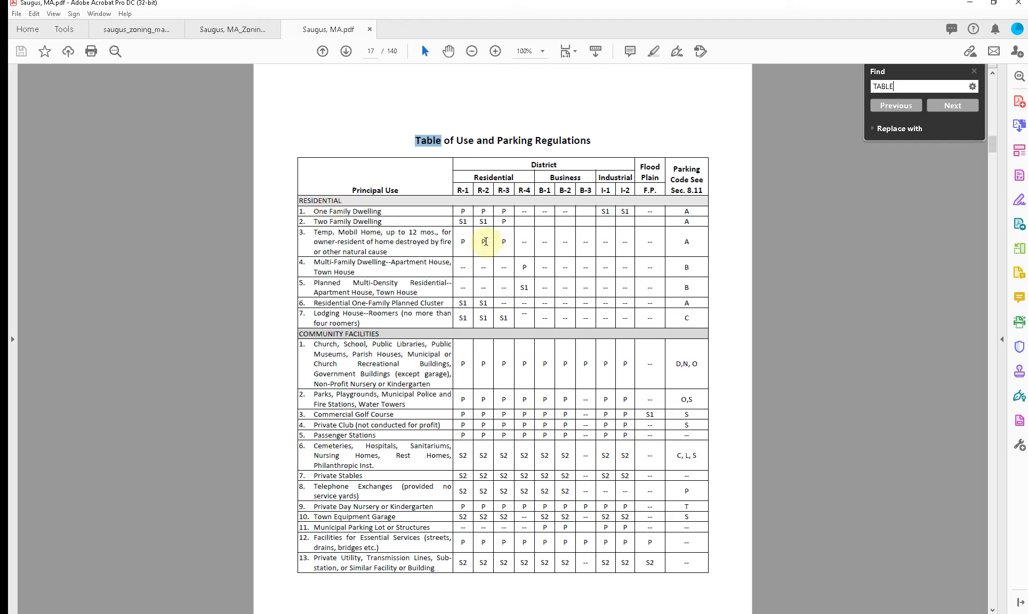
# Step: Go through the next "TABLE" matches to check the continued pages of the Table of Use and Parking Regulations
pyautogui.click(962, 107)
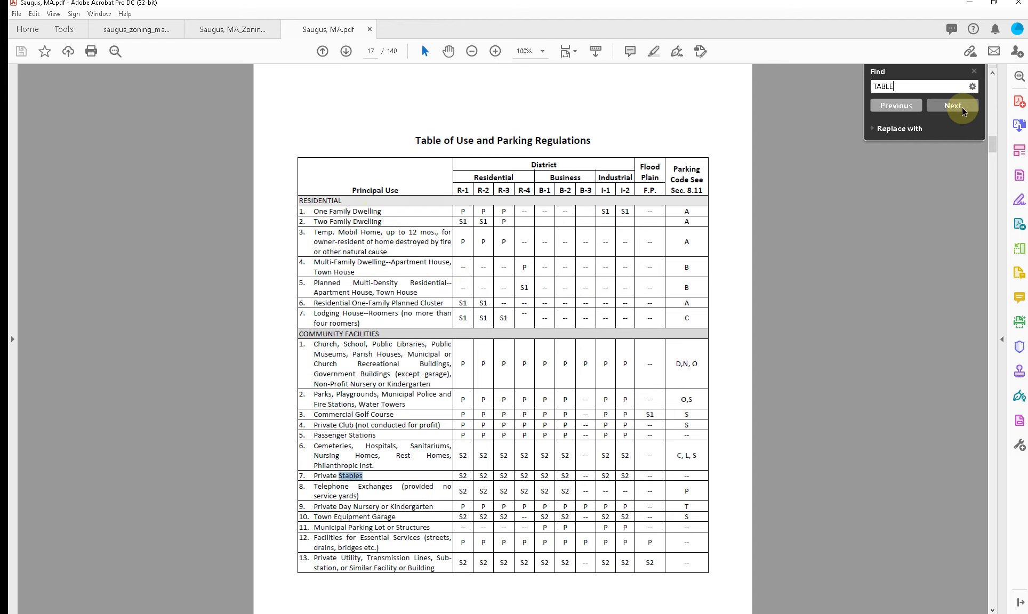
pyautogui.click(961, 107)
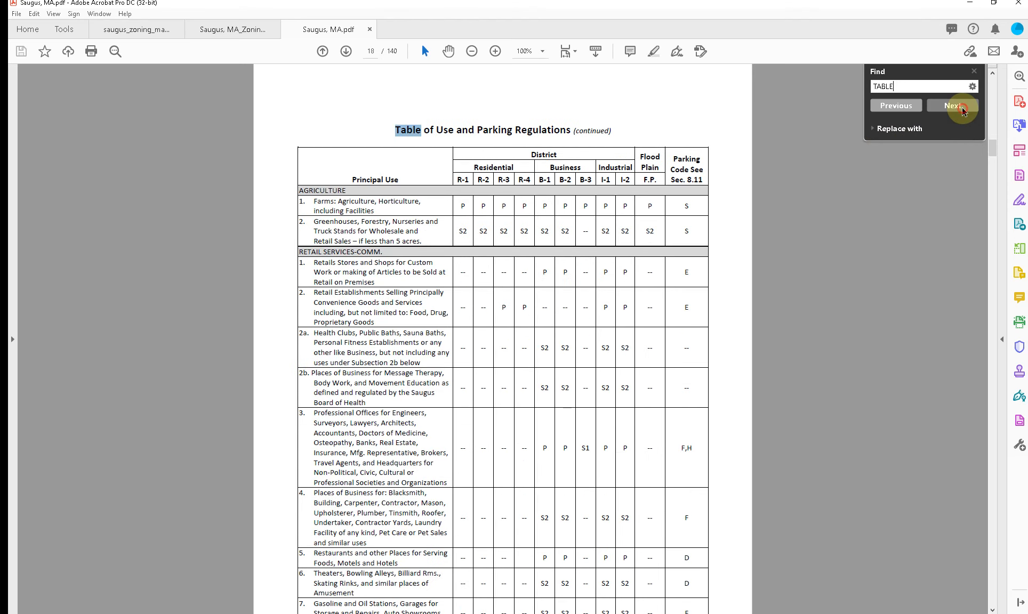
pyautogui.click(962, 107)
pyautogui.click(961, 107)
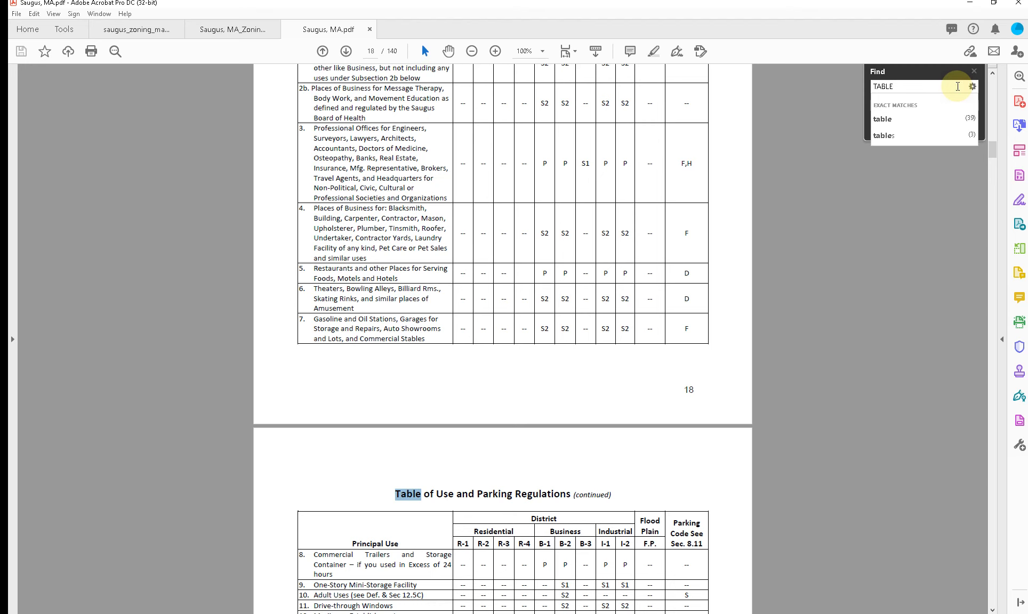
pyautogui.press('Return')
pyautogui.press('Return')
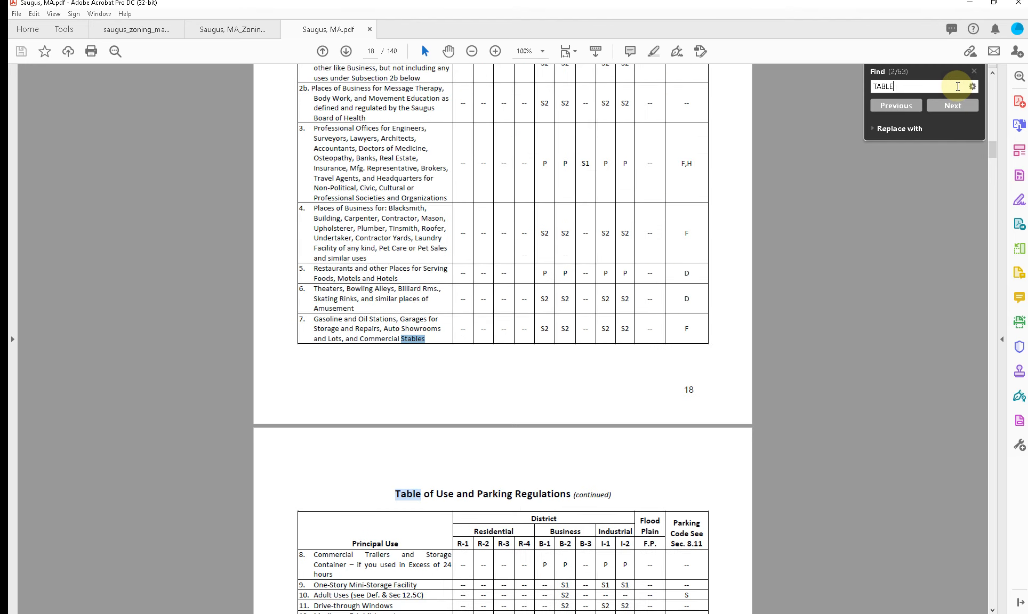
# Step: Step through the remaining "TABLE" matches in the by-laws, past the parking and overlay district articles, until the search wraps to Article III
pyautogui.press('Return')
pyautogui.press('Return')
pyautogui.press('Return')
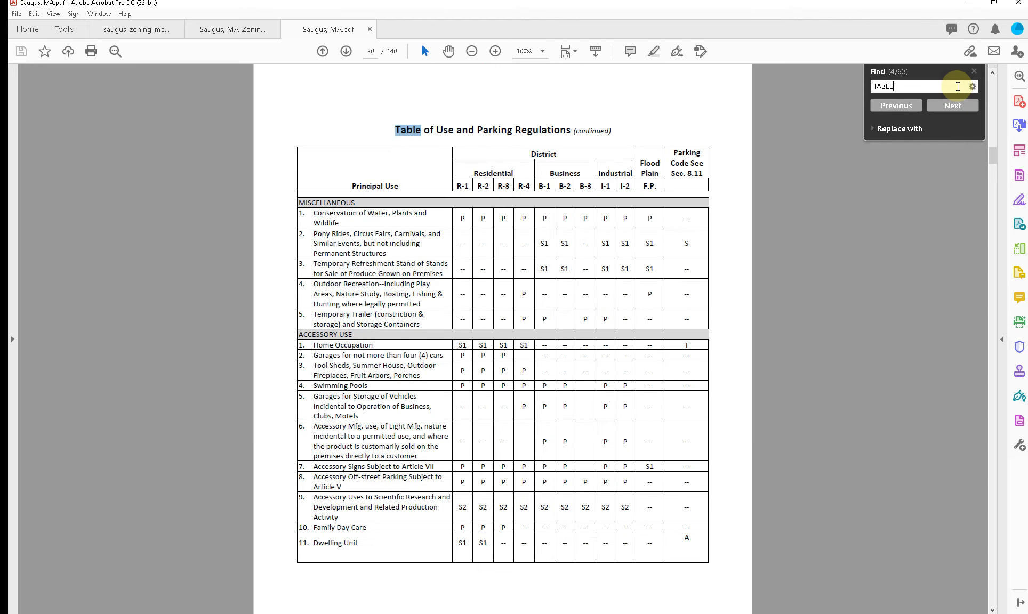
pyautogui.press('Return')
pyautogui.press('Return')
pyautogui.press('Return')
pyautogui.press('Return')
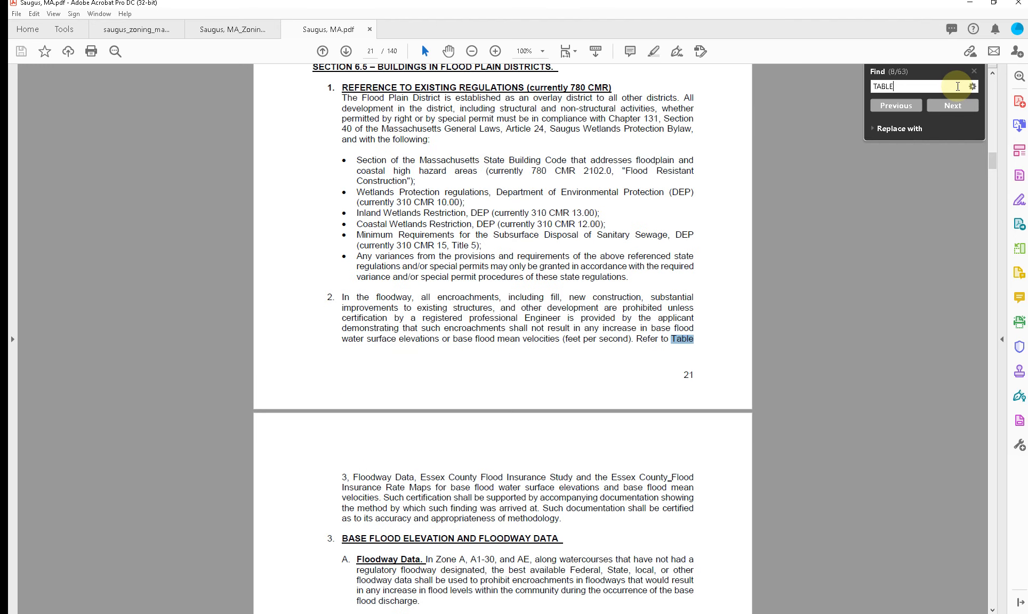
pyautogui.press('Return')
pyautogui.press('Return')
pyautogui.press('Return')
pyautogui.press('Return')
pyautogui.press('Return')
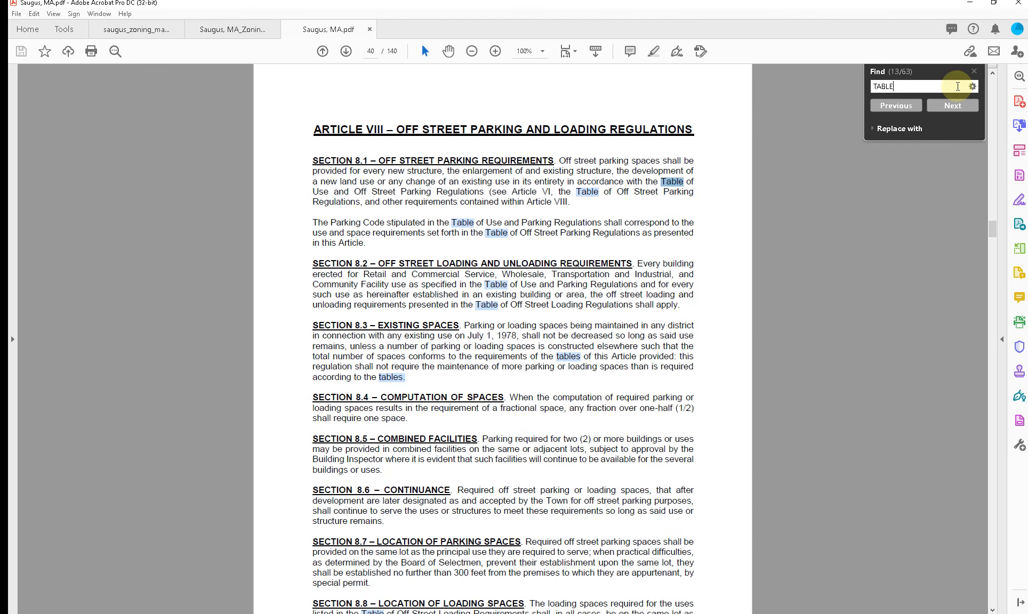
pyautogui.press('Return')
pyautogui.press('Return')
pyautogui.press('Return')
pyautogui.press('Return')
pyautogui.press('Return')
pyautogui.press('Return')
pyautogui.press('Return')
pyautogui.press('Return')
pyautogui.press('Return')
pyautogui.press('Return')
pyautogui.press('Return')
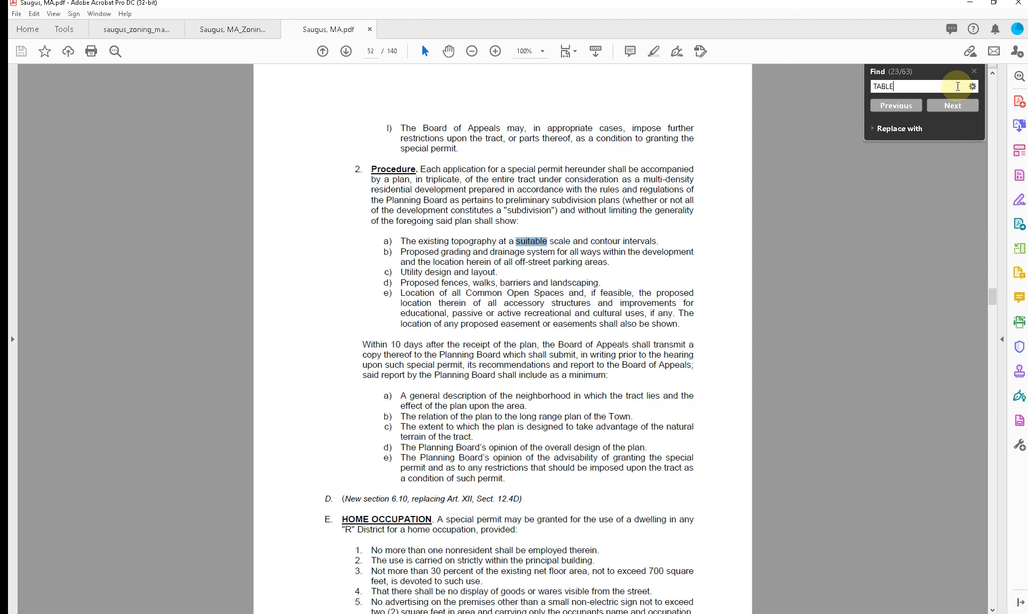
pyautogui.press('Return')
pyautogui.press('Return')
pyautogui.press('Return')
pyautogui.press('Return')
pyautogui.press('Return')
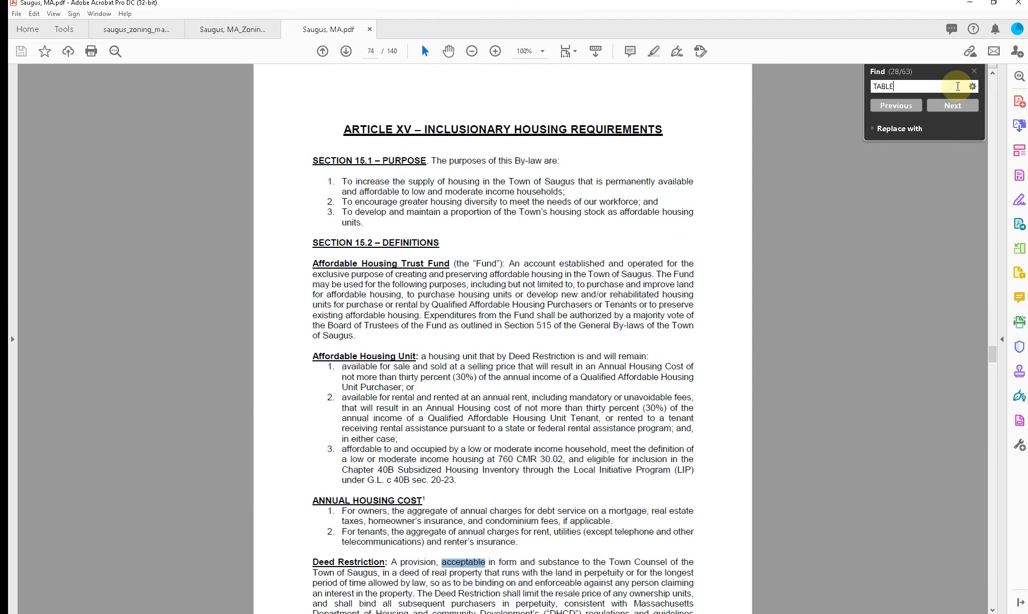
pyautogui.press('Return')
pyautogui.press('Return')
pyautogui.press('Return')
pyautogui.press('Return')
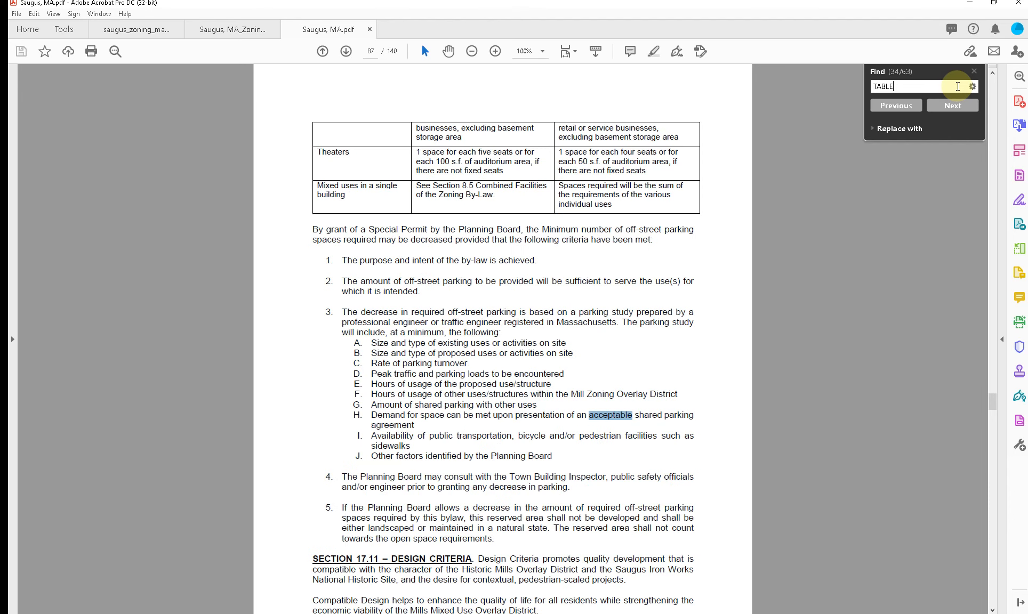
pyautogui.press('Return')
pyautogui.press('Return')
pyautogui.press('Return')
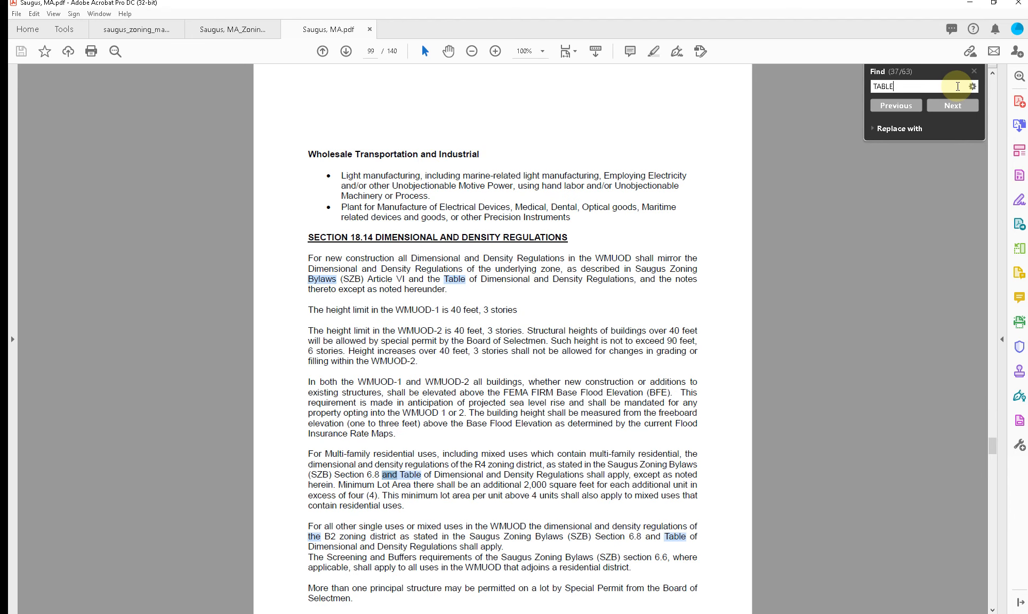
pyautogui.press('Return')
pyautogui.press('Return')
pyautogui.press('Return')
pyautogui.press('Return')
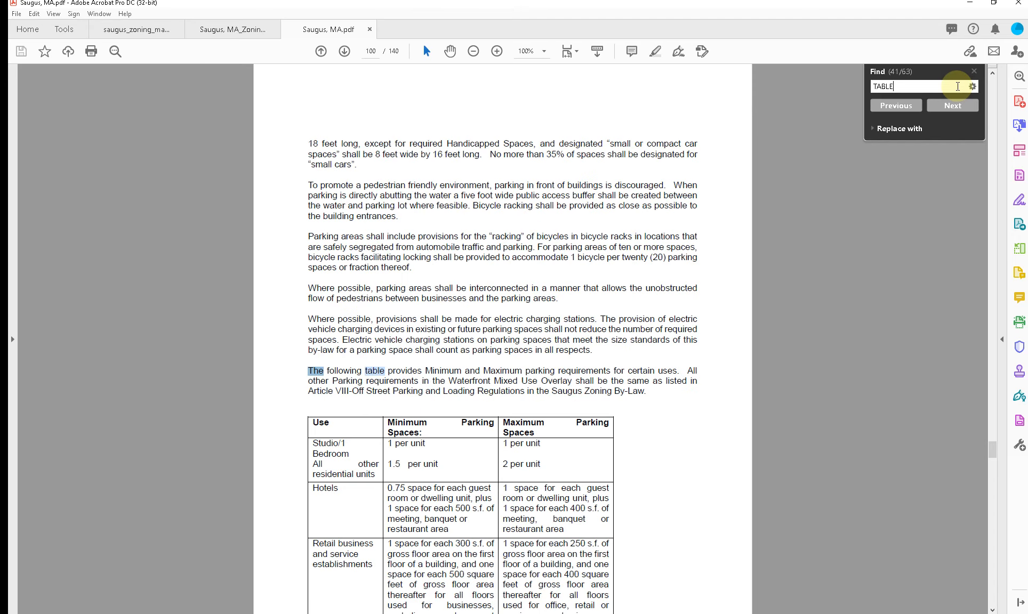
pyautogui.press('Return')
pyautogui.press('Return')
pyautogui.press('Return')
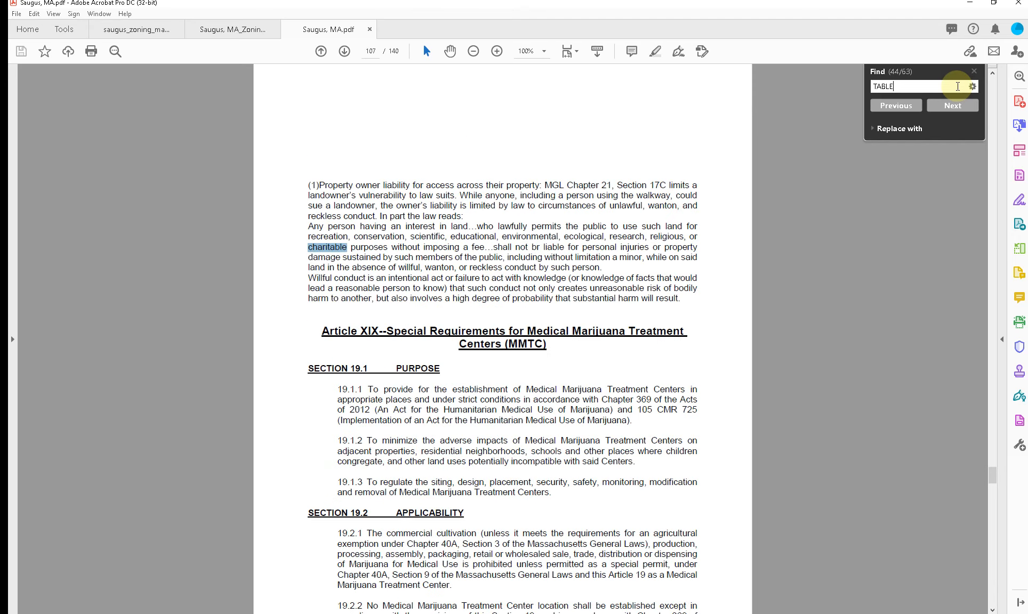
pyautogui.press('Return')
pyautogui.press('Return')
pyautogui.press('Return')
pyautogui.press('Return')
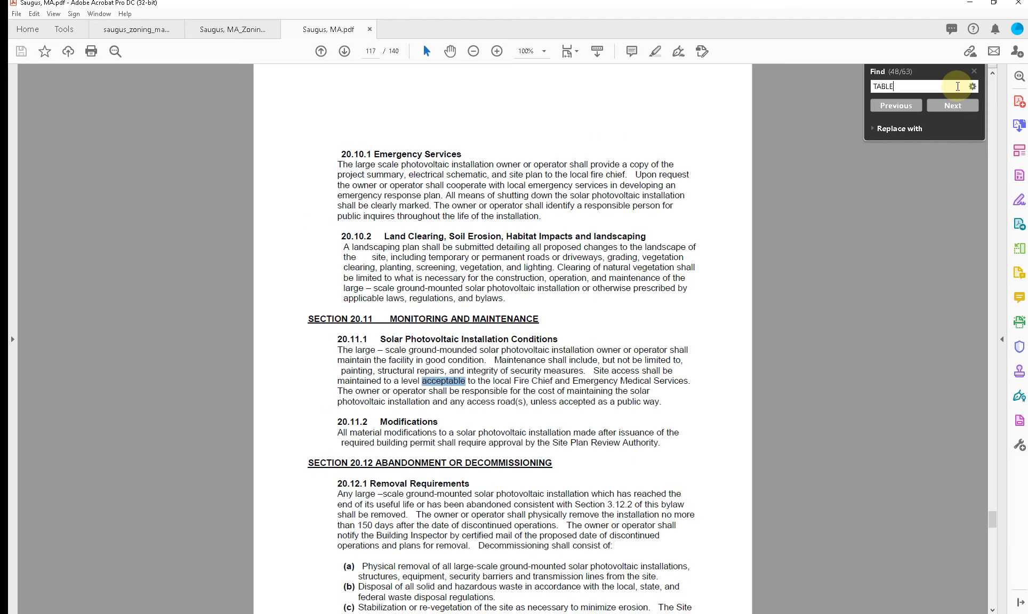
pyautogui.press('Return')
pyautogui.press('Return')
pyautogui.press('Return')
pyautogui.press('Return')
pyautogui.press('Return')
pyautogui.press('Return')
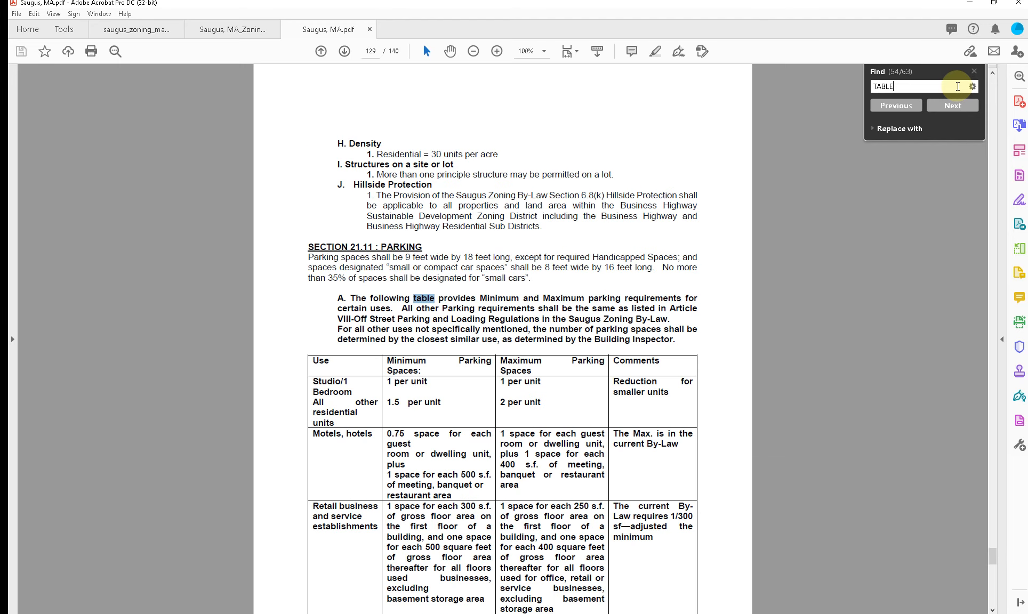
pyautogui.press('Return')
pyautogui.press('Return')
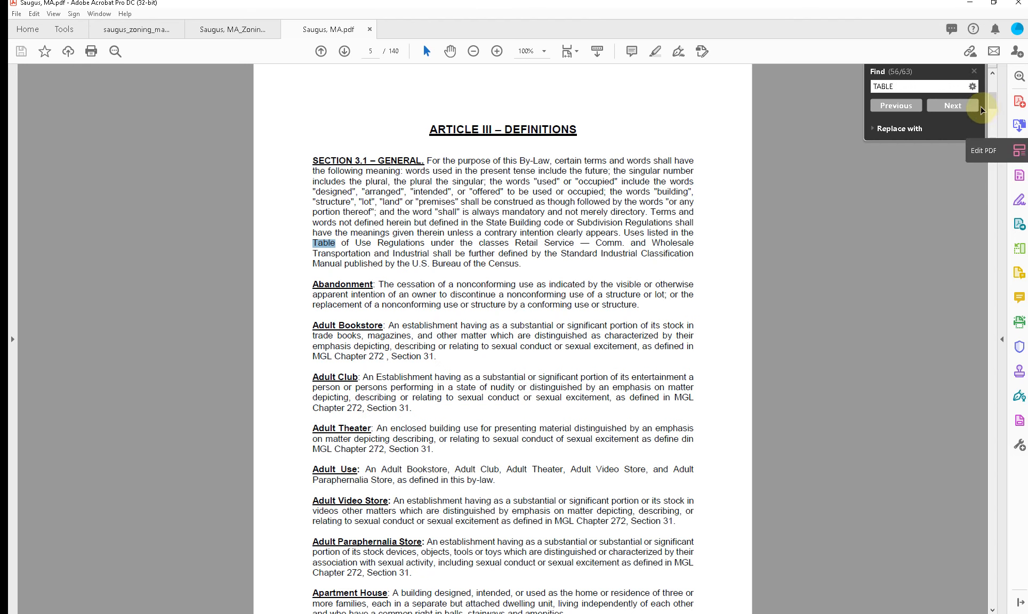
# Step: Dismiss the message notification and browse the by-laws through Sections 6.6 and 6.7 on to Section 15.10
pyautogui.moveTo(992, 108); pyautogui.dragTo(994, 175)
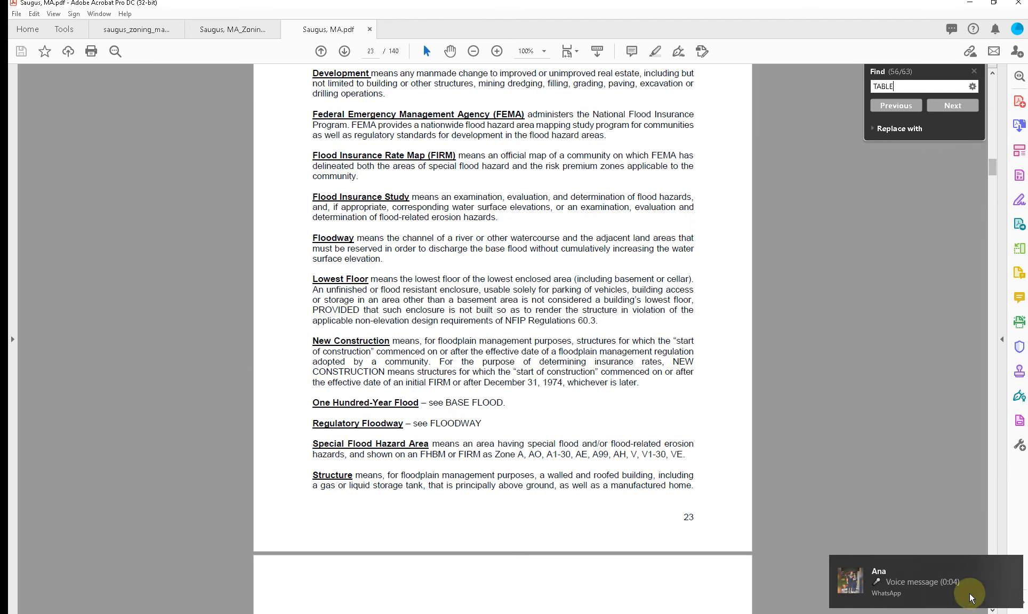
pyautogui.click(1012, 565)
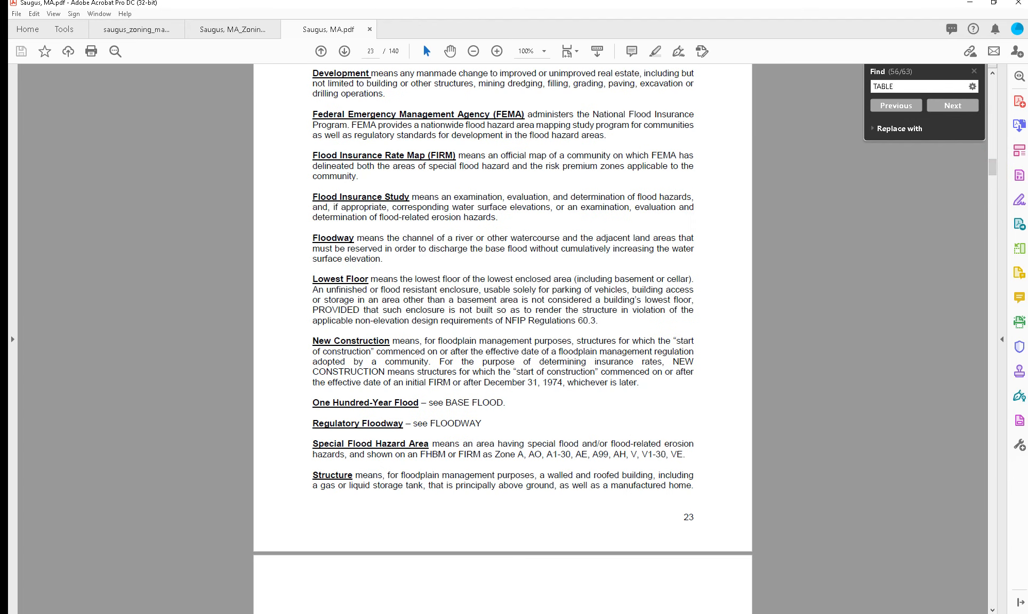
pyautogui.rightClick(702, 613)
pyautogui.click(714, 597)
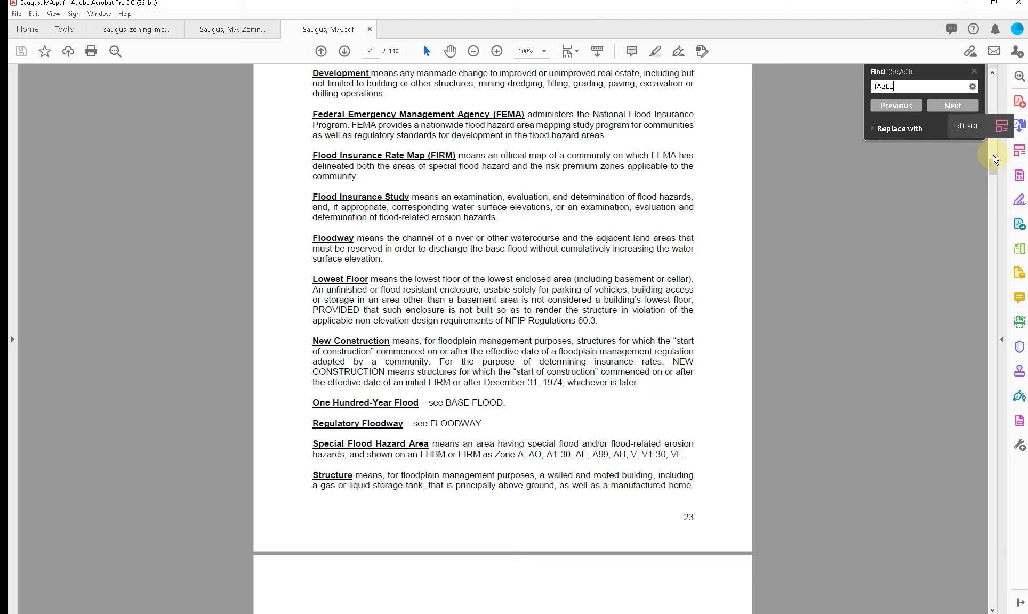
pyautogui.moveTo(994, 160); pyautogui.dragTo(995, 176)
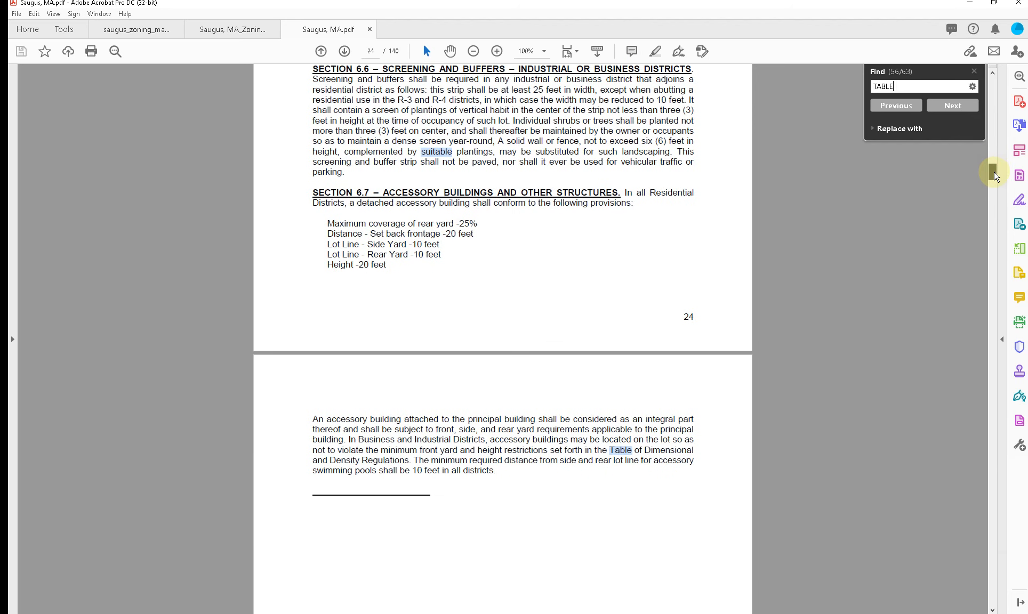
pyautogui.scroll(5, 807, 351)
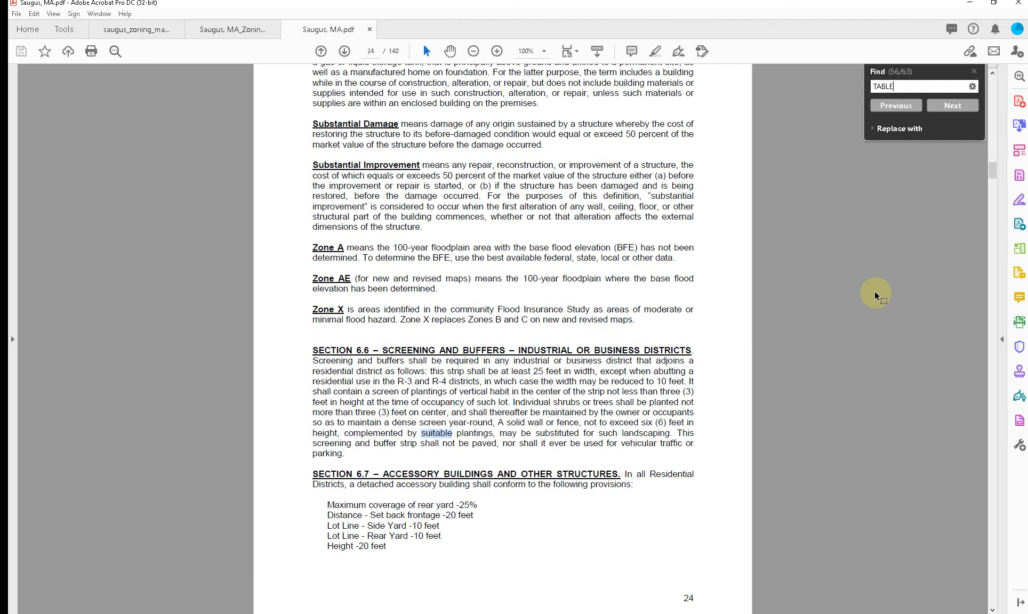
pyautogui.moveTo(992, 166); pyautogui.dragTo(977, 373)
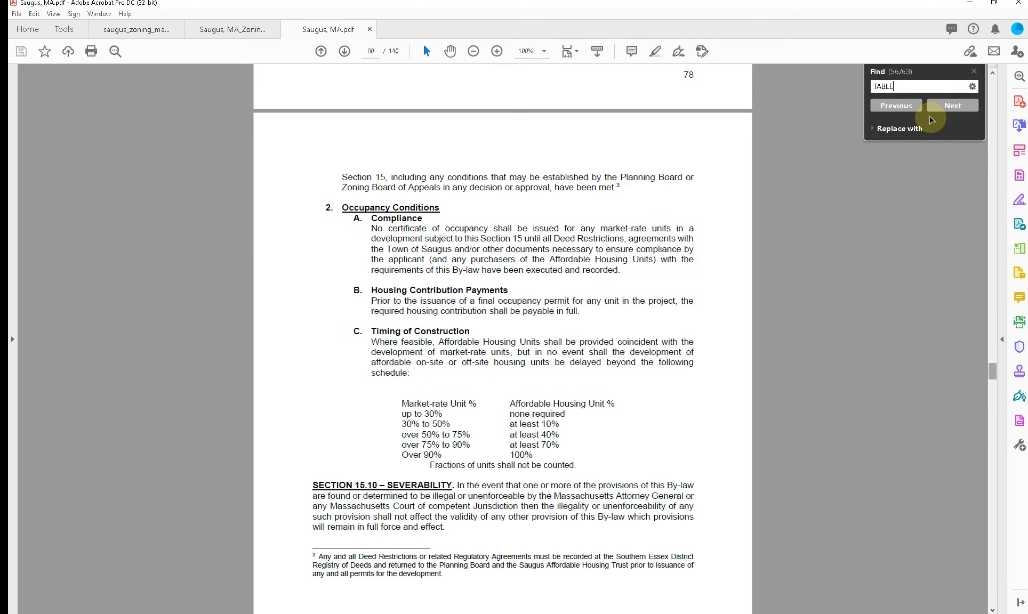
# Step: Search the by-laws for "SETBACK" and examine the dimension and density requirements in Section 20.8
pyautogui.hotkey('ctrl', 'a')
pyautogui.write('SETBACK')
pyautogui.press('Return')
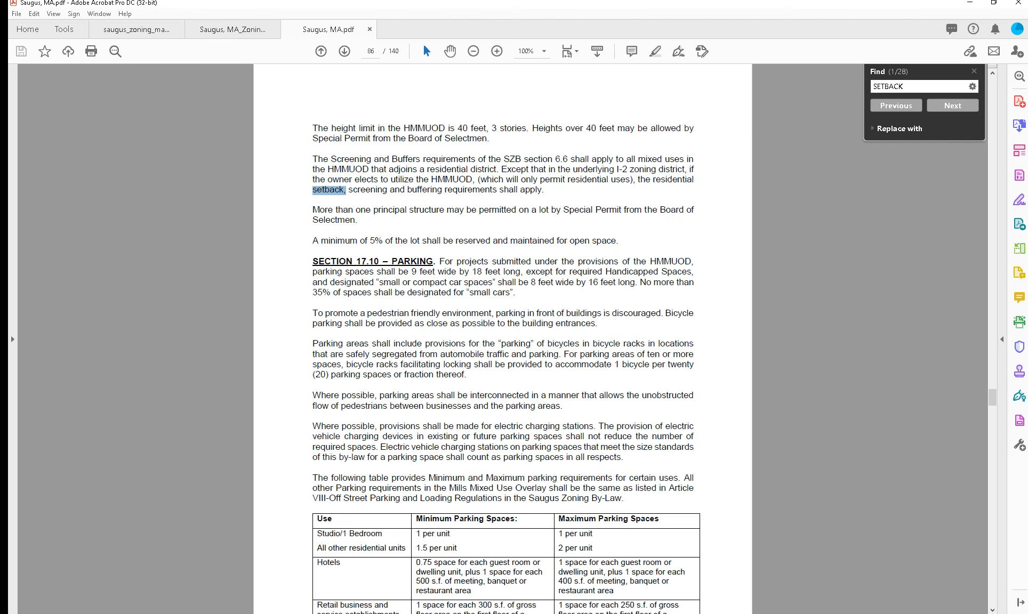
pyautogui.press('Return')
pyautogui.press('Return')
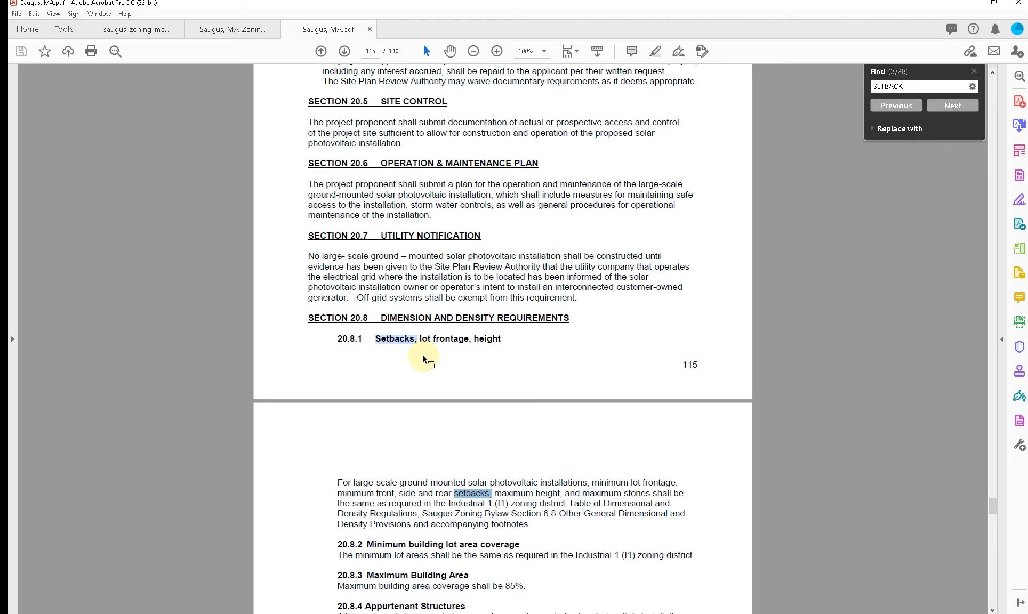
pyautogui.scroll(-3, 423, 358)
pyautogui.scroll(-11, 423, 357)
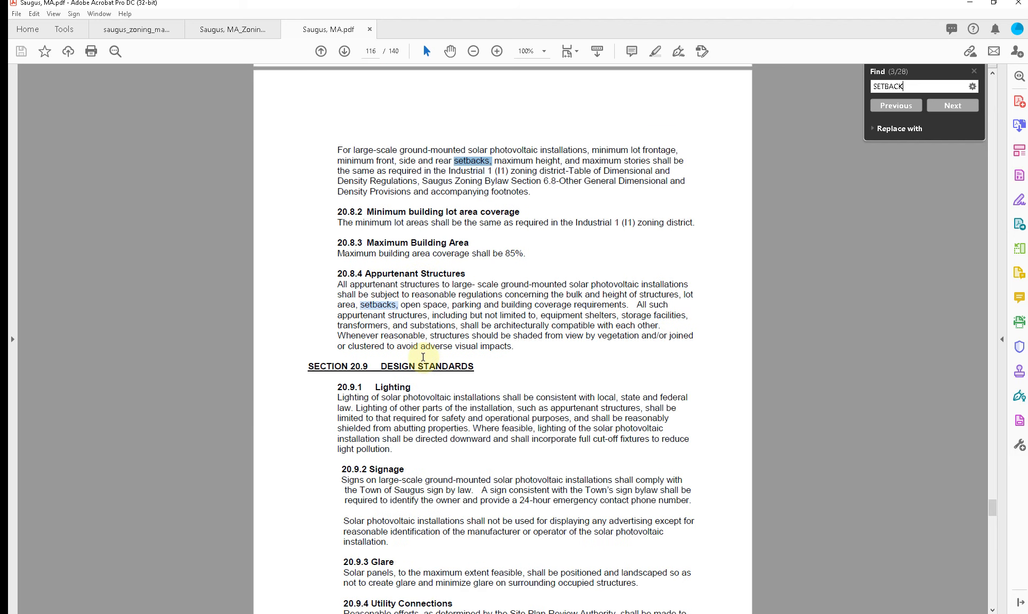
pyautogui.scroll(-2, 423, 357)
# Step: Step through further "SETBACK" matches to page 128 and review the Section 21.10 dimensional and density regulations
pyautogui.click(948, 106)
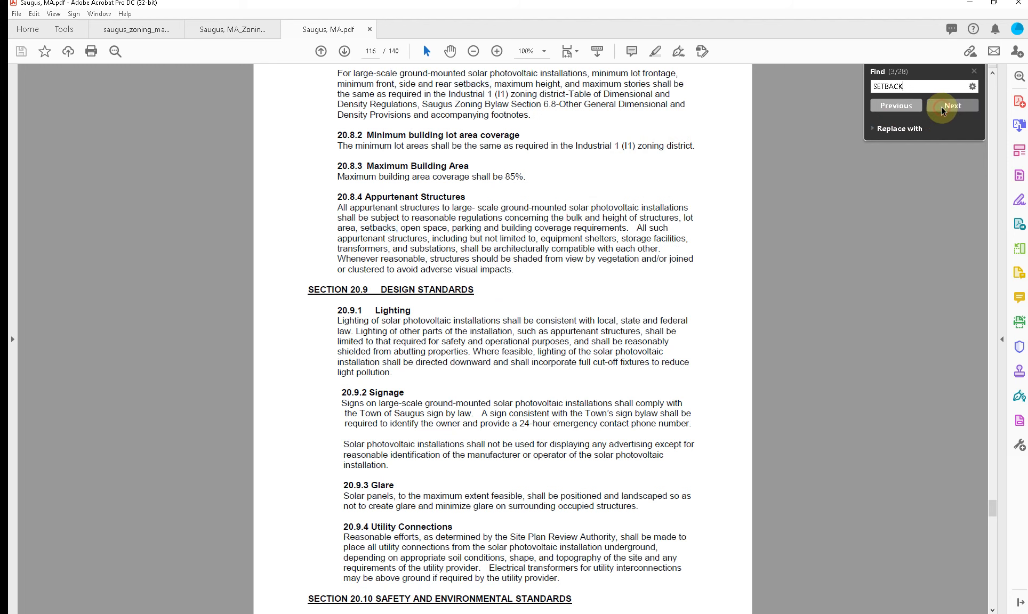
pyautogui.click(947, 106)
pyautogui.click(948, 106)
pyautogui.click(947, 105)
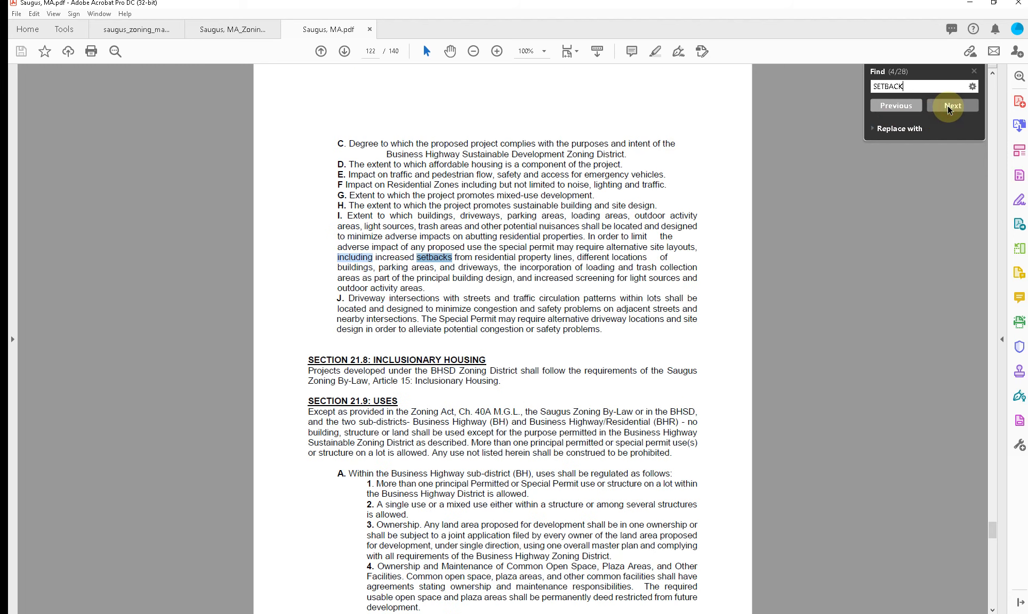
pyautogui.click(947, 105)
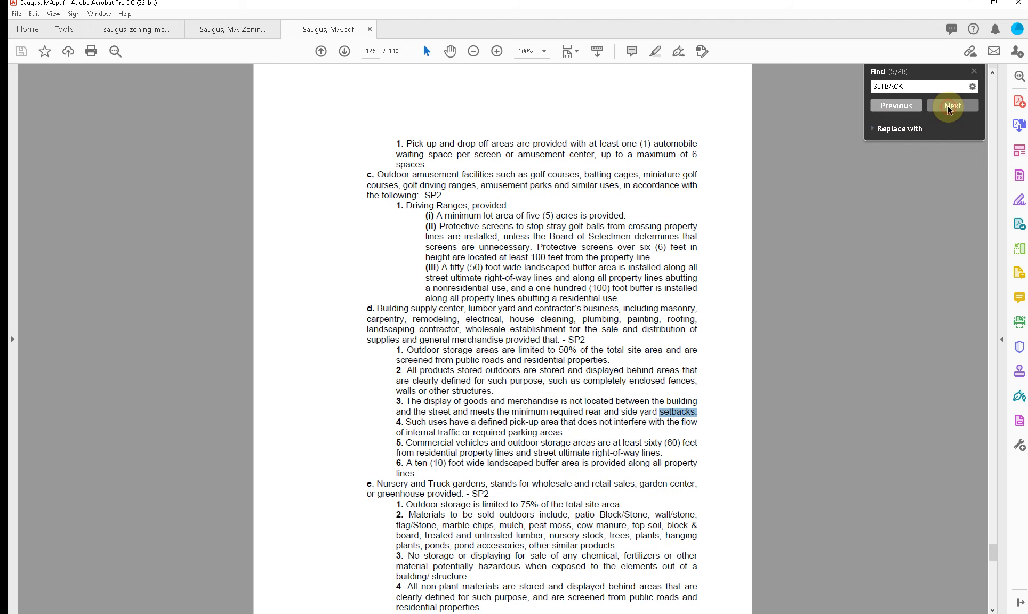
pyautogui.click(947, 105)
pyautogui.click(947, 105)
pyautogui.click(947, 105)
pyautogui.click(947, 105)
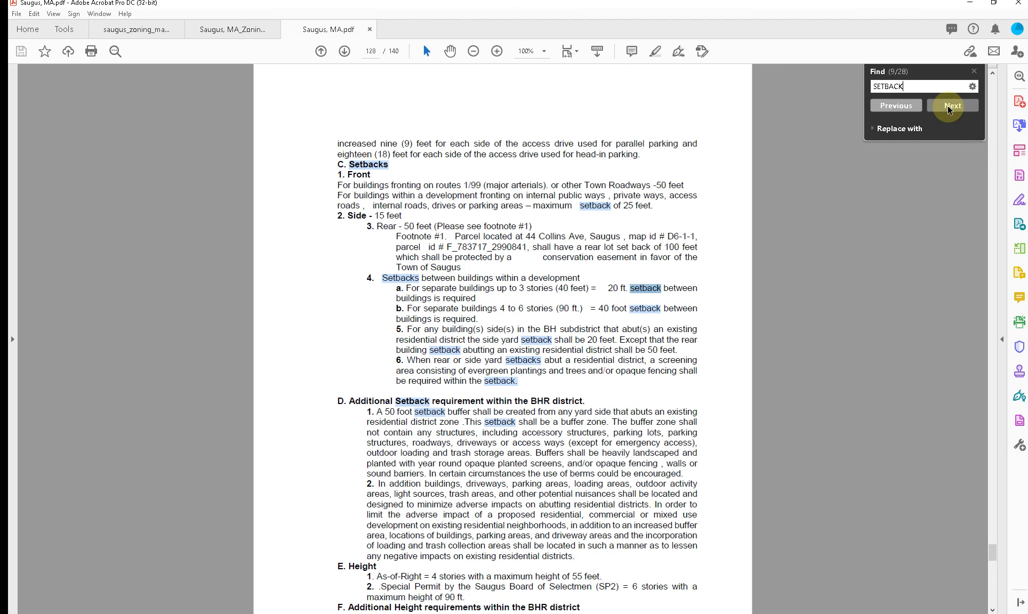
pyautogui.click(947, 106)
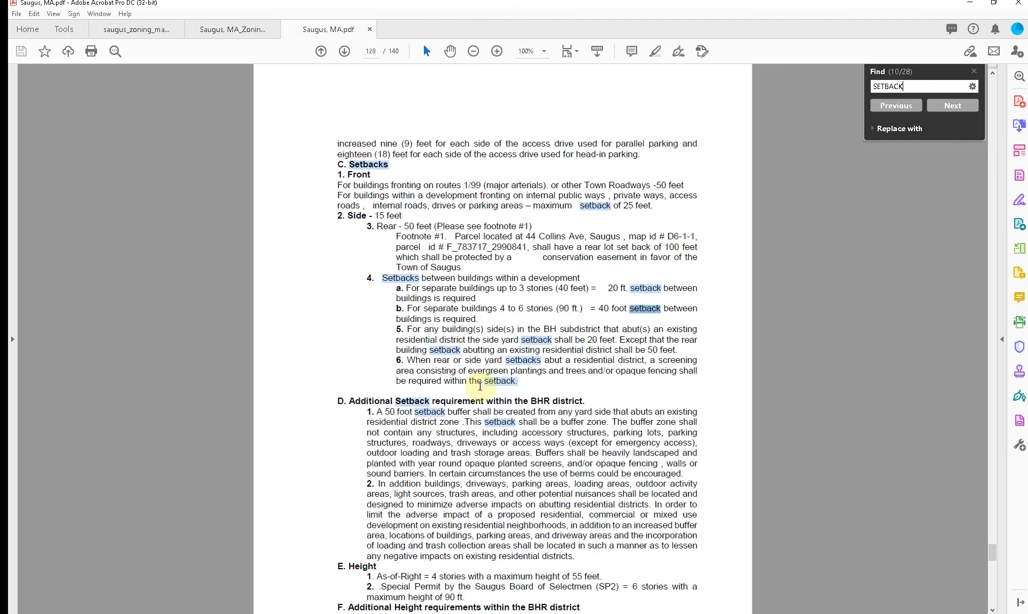
pyautogui.scroll(5, 480, 388)
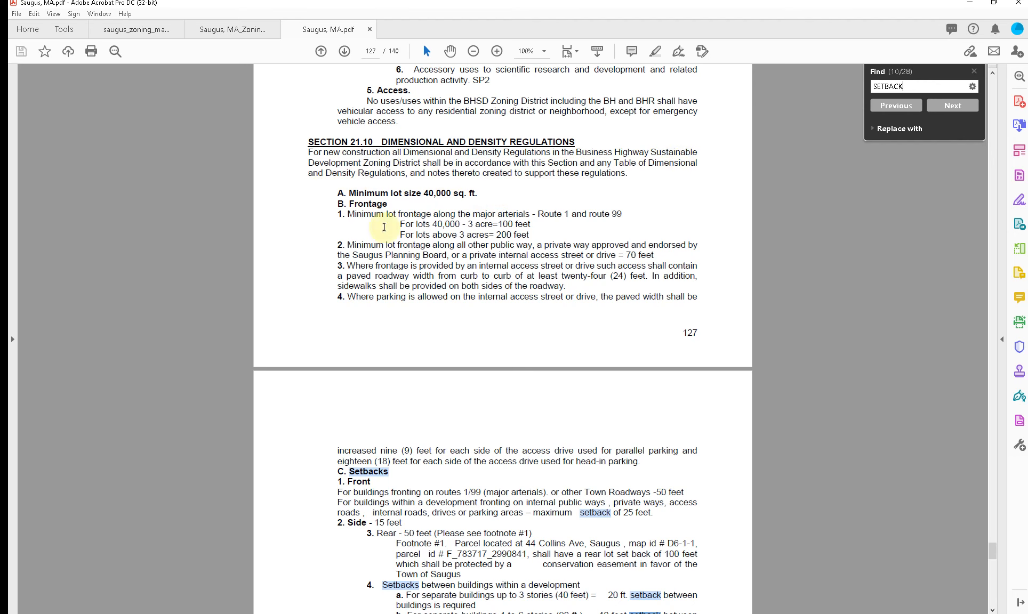
pyautogui.scroll(5, 384, 227)
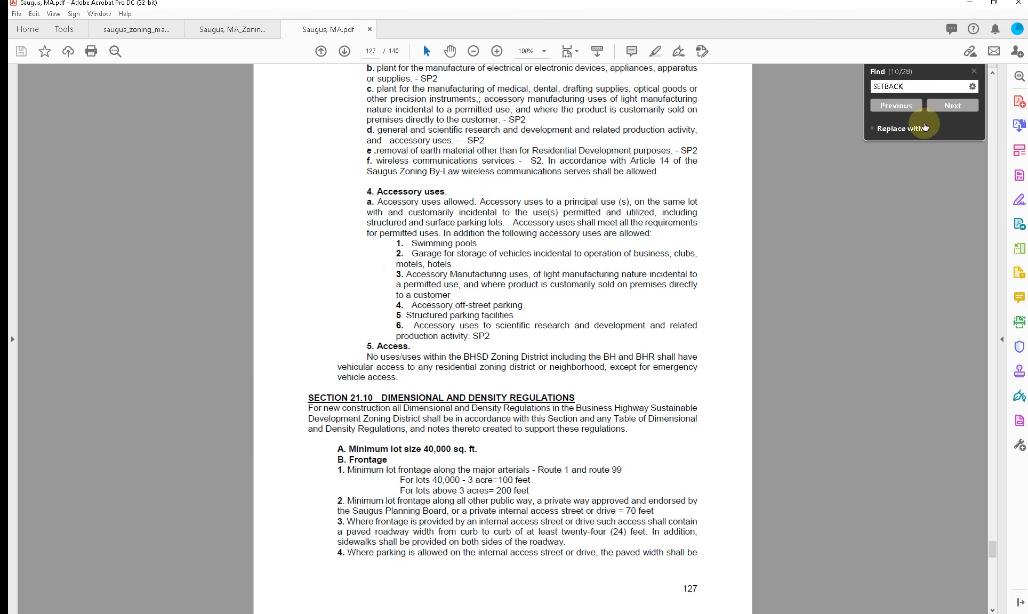
# Step: Browse the by-laws from Section 21.10 through the shared parking and design standards to the Table of Dimensional and Density Regulations on page 140
pyautogui.moveTo(983, 553); pyautogui.dragTo(991, 560)
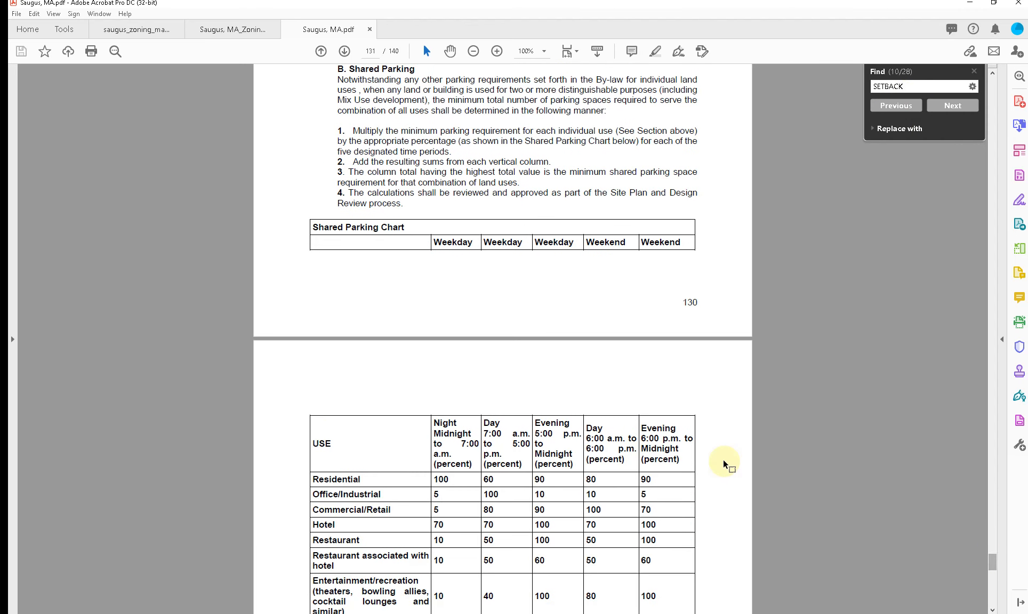
pyautogui.scroll(5, 722, 459)
pyautogui.scroll(-4, 722, 459)
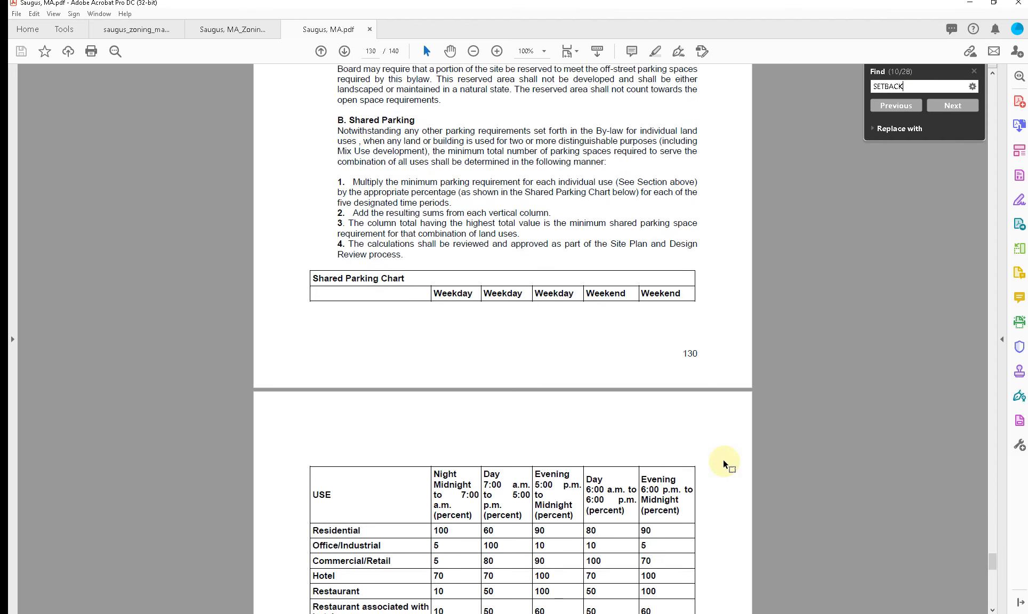
pyautogui.scroll(-9, 722, 460)
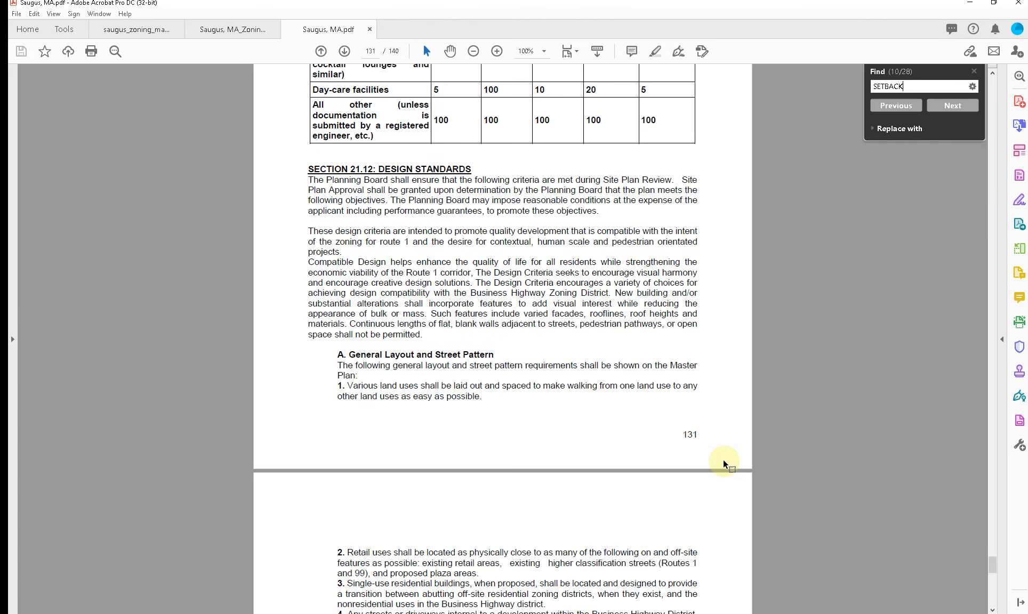
pyautogui.scroll(-20, 722, 459)
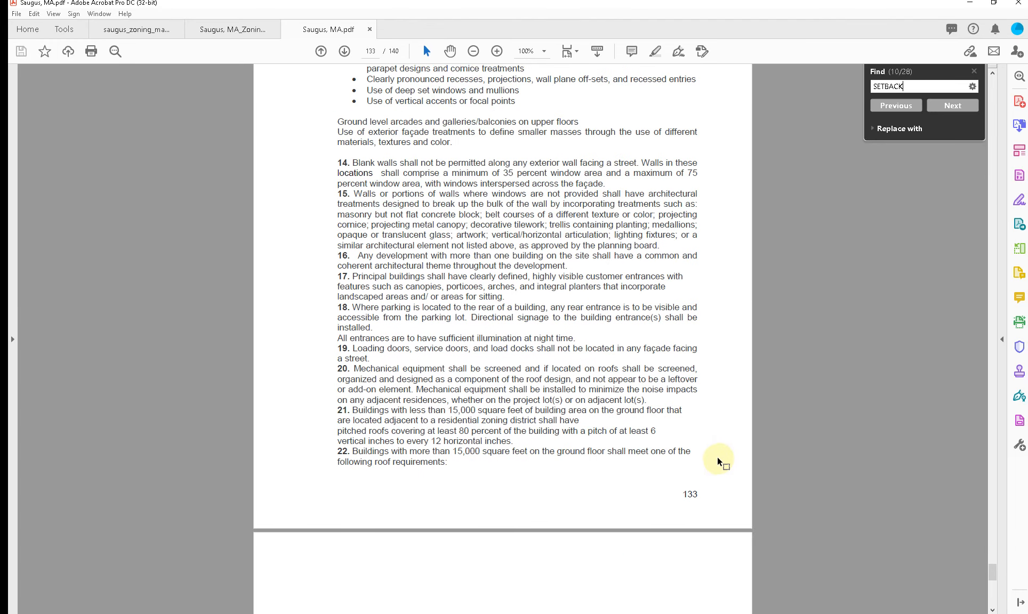
pyautogui.scroll(-3, 717, 456)
pyautogui.moveTo(995, 575); pyautogui.dragTo(996, 606)
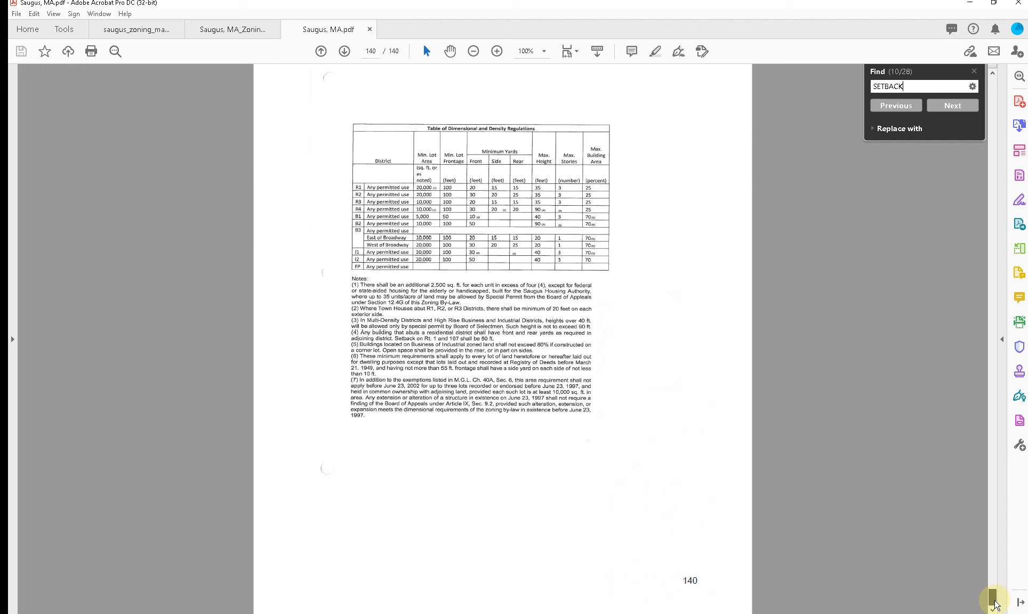
# Step: Search the by-laws for "R-1"
pyautogui.click(913, 89)
pyautogui.hotkey('ctrl', 'a')
pyautogui.write('R-1')
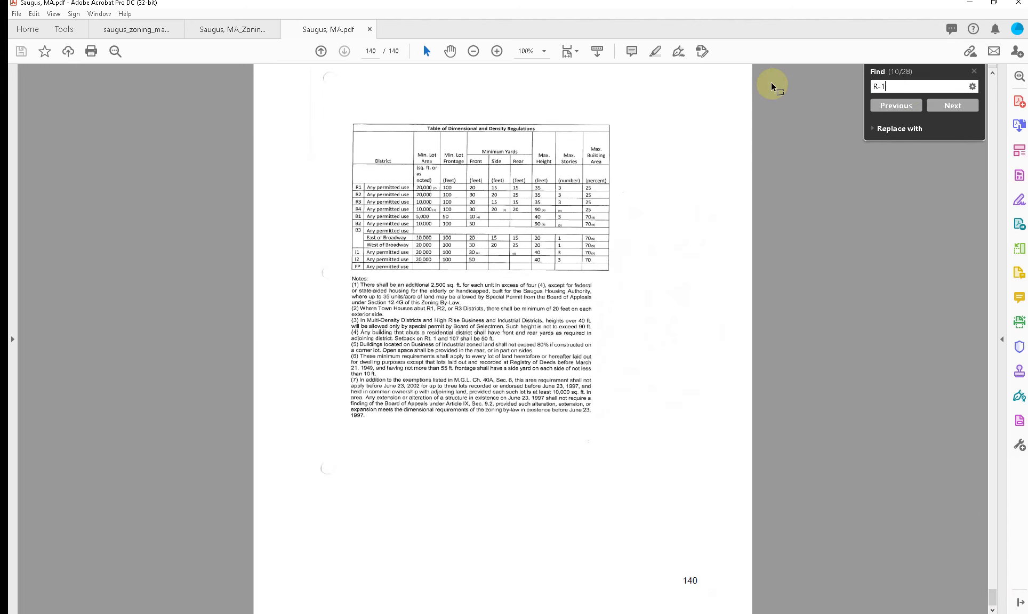
pyautogui.press('Return')
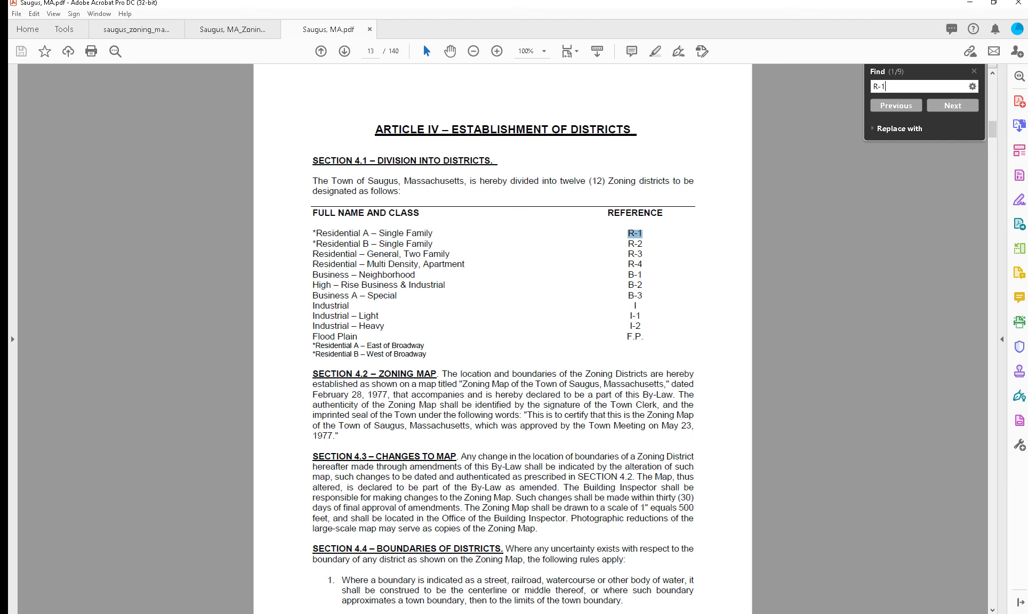
# Step: Switch to Revit and insert "RESIDENTIAL A SINGLE FAMILY" before "R-1" in the Zoning Review's Section note on sheet T-101
pyautogui.hotkey('alt', 'Tab')
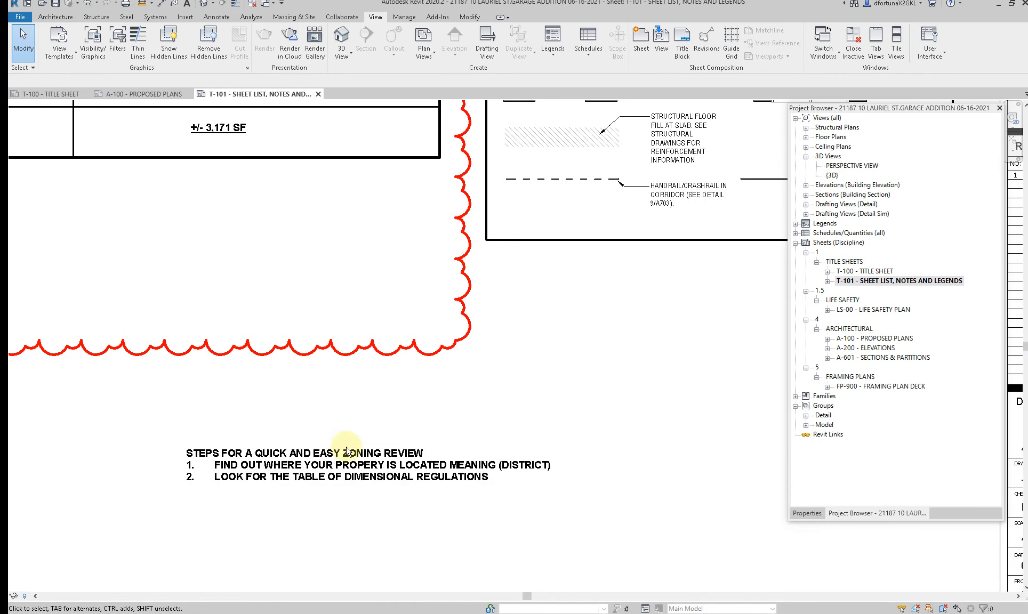
pyautogui.scroll(-2, 347, 446)
pyautogui.moveTo(248, 344); pyautogui.dragTo(307, 512, button='middle')
pyautogui.scroll(4, 215, 312)
pyautogui.moveTo(238, 244); pyautogui.dragTo(261, 343, button='middle')
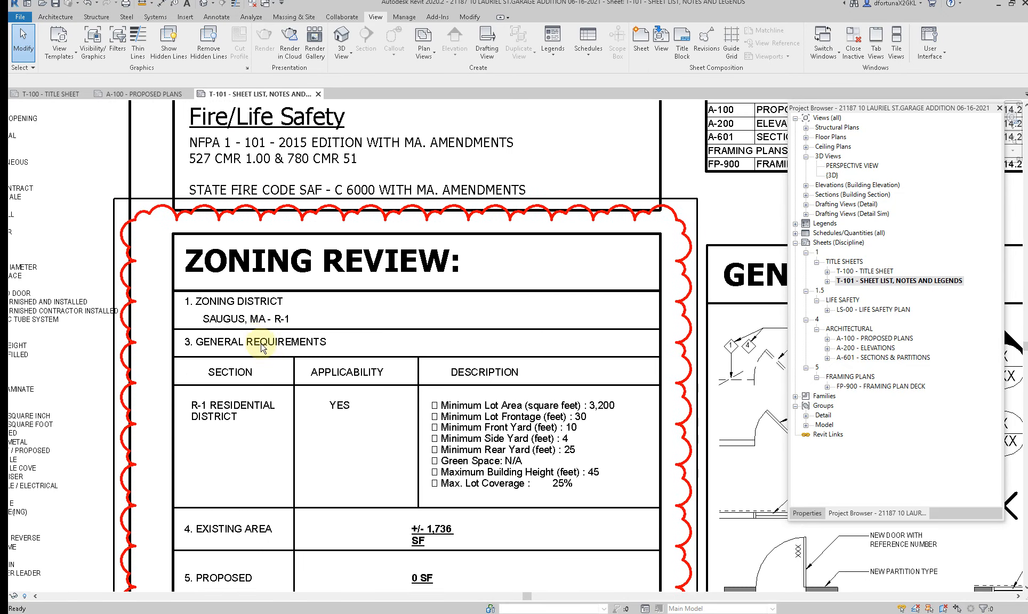
pyautogui.scroll(3, 264, 344)
pyautogui.click(284, 305)
pyautogui.doubleClick(207, 447)
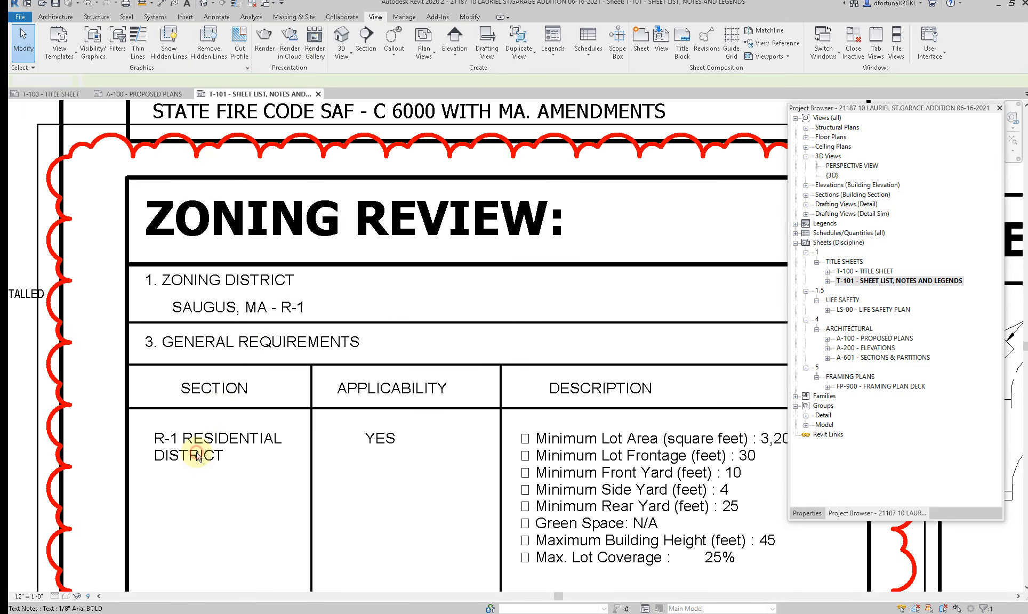
pyautogui.click(154, 441)
pyautogui.click(154, 442)
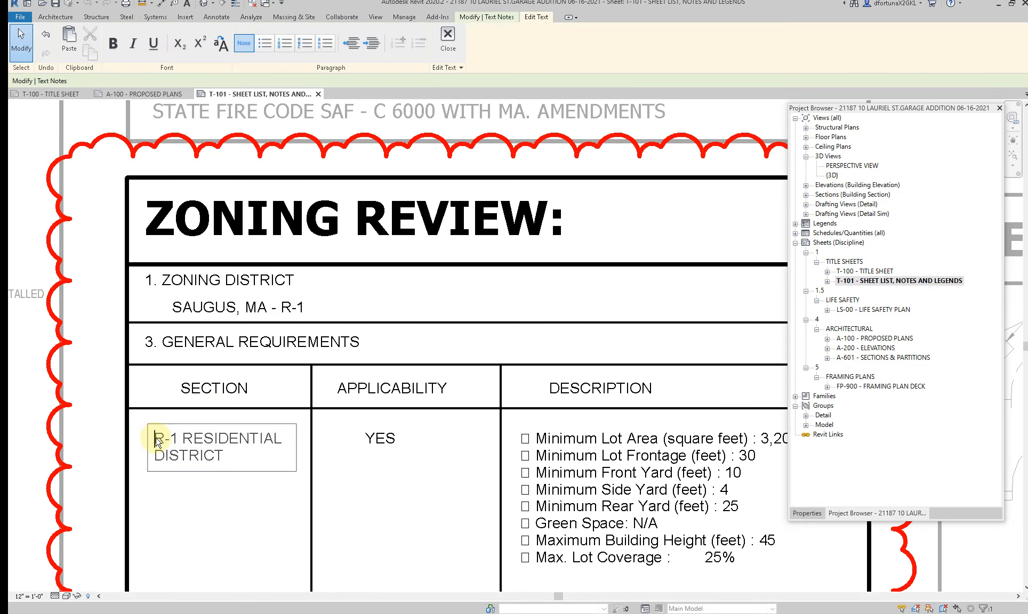
pyautogui.write('RESIDENTIA')
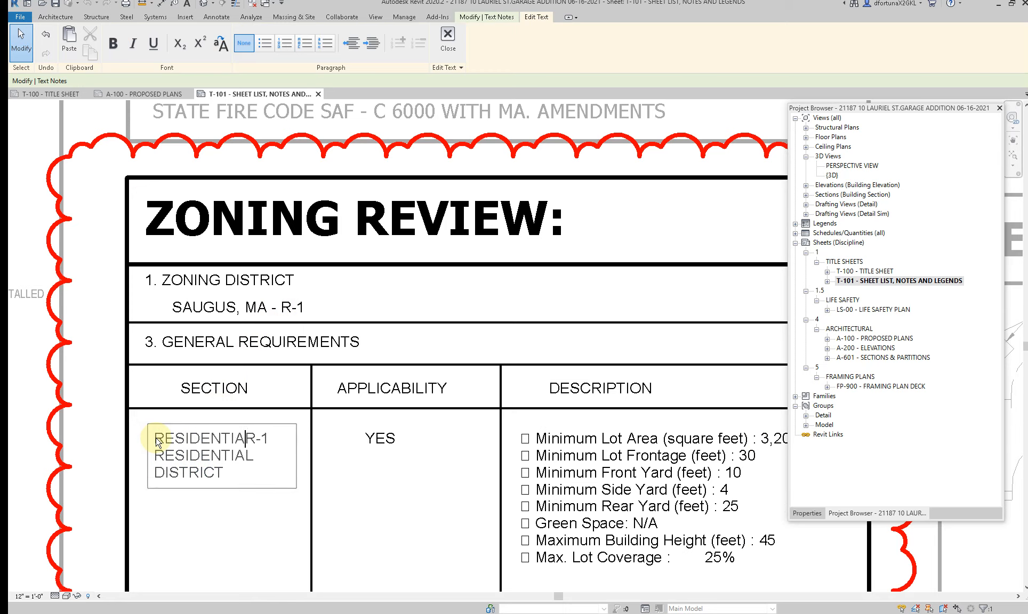
pyautogui.write('L A SINGLE FAMIL')
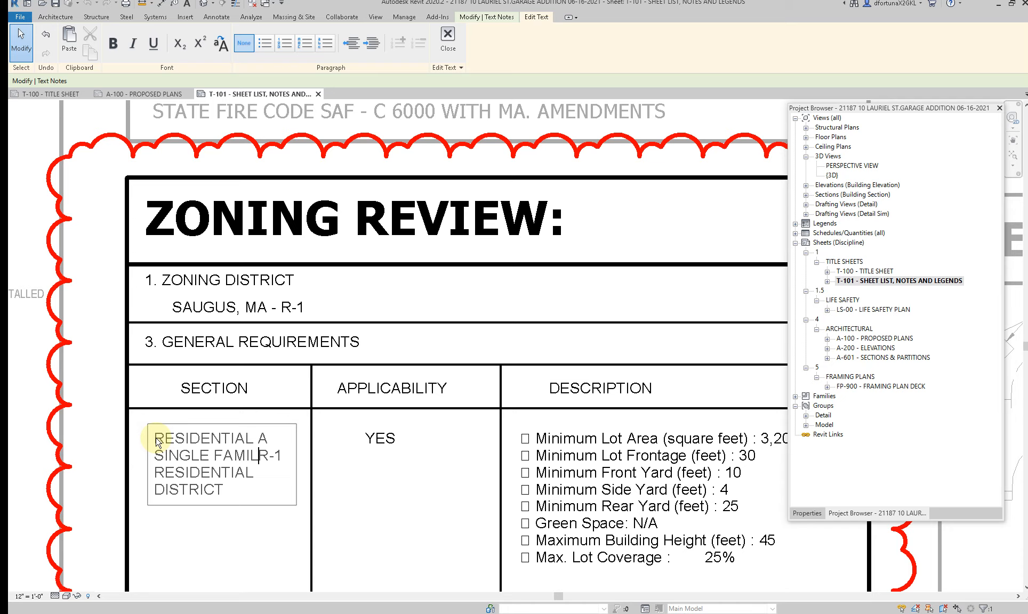
pyautogui.write('Y')
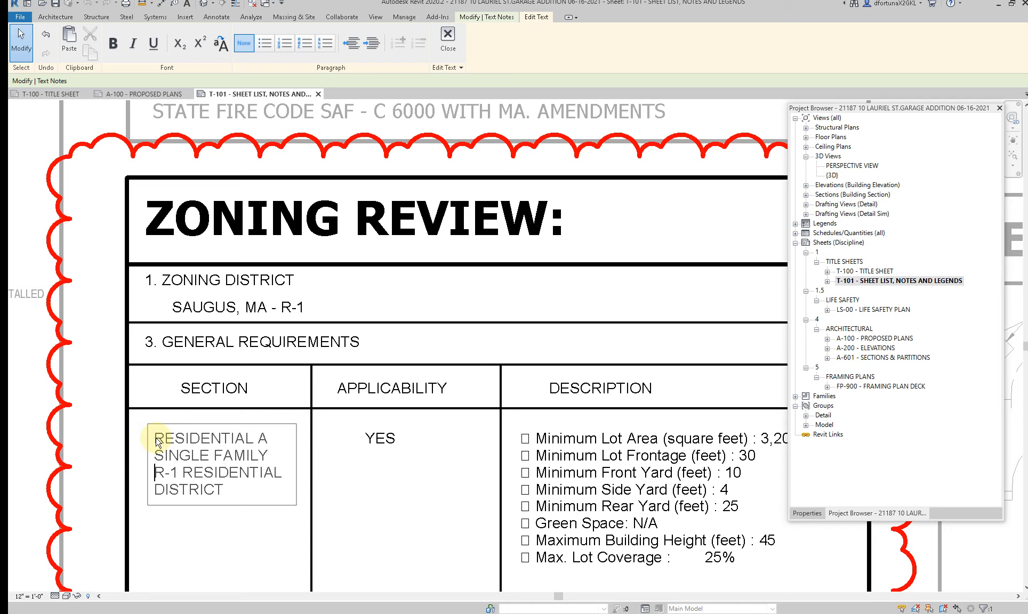
# Step: Remove the extra word "RESIDENTIAL" after "R-1" so the Section note's last line reads "R-1 DISTRICT"
pyautogui.click(226, 487)
pyautogui.moveTo(274, 473); pyautogui.dragTo(185, 476)
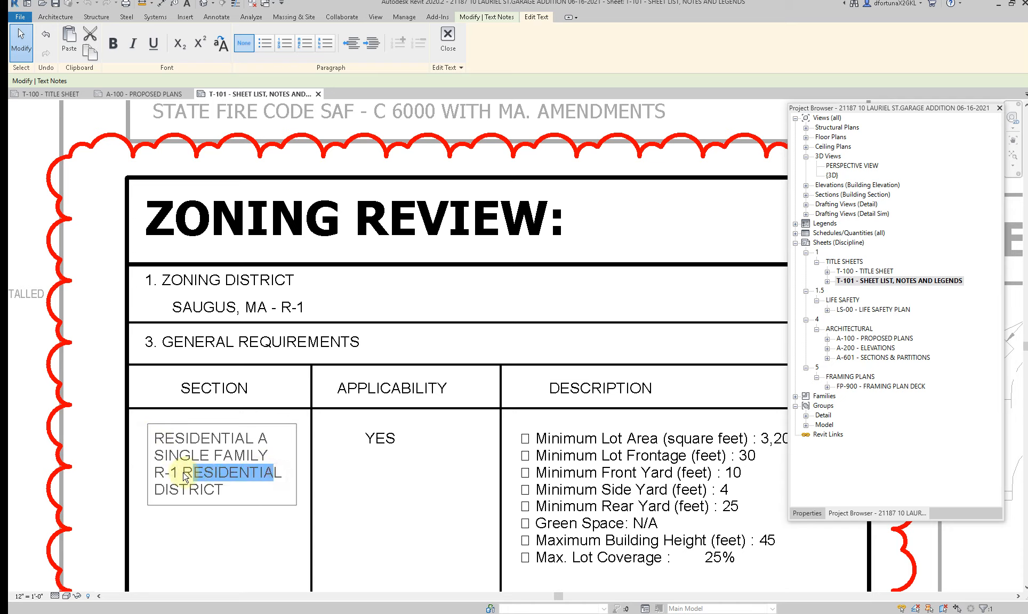
pyautogui.press('BackSpace')
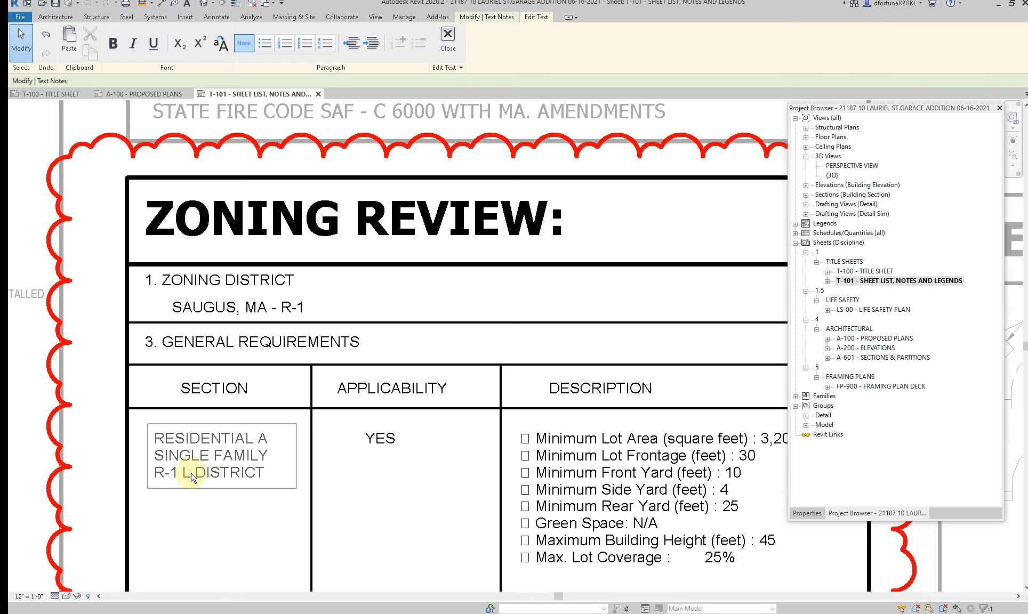
pyautogui.press('BackSpace')
pyautogui.click(257, 542)
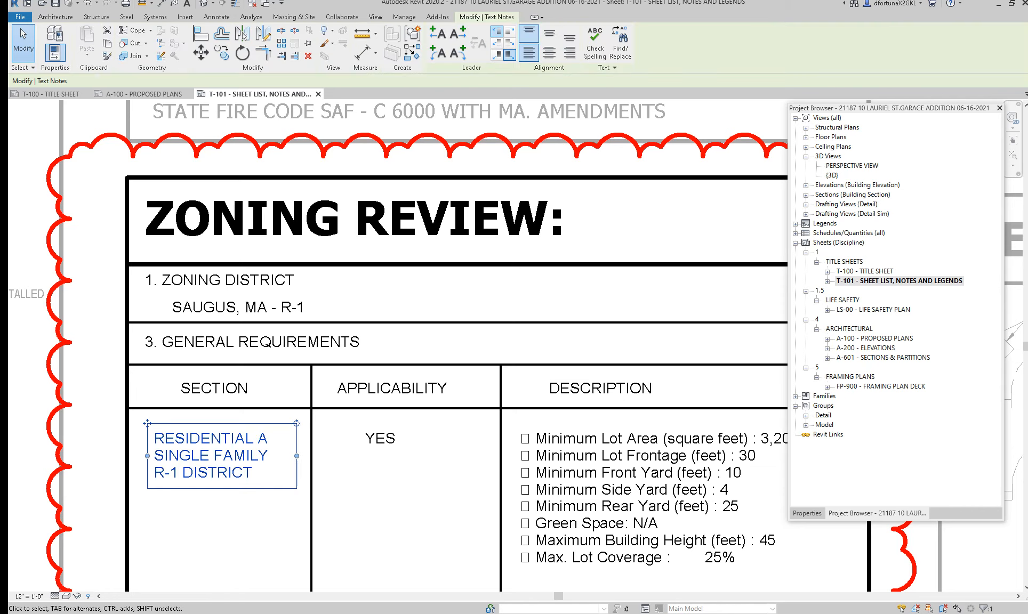
# Step: Switch back to the by-laws in Acrobat and review Article IV from the district list through Section 4.6
pyautogui.moveTo(596, 613)
pyautogui.click(712, 577)
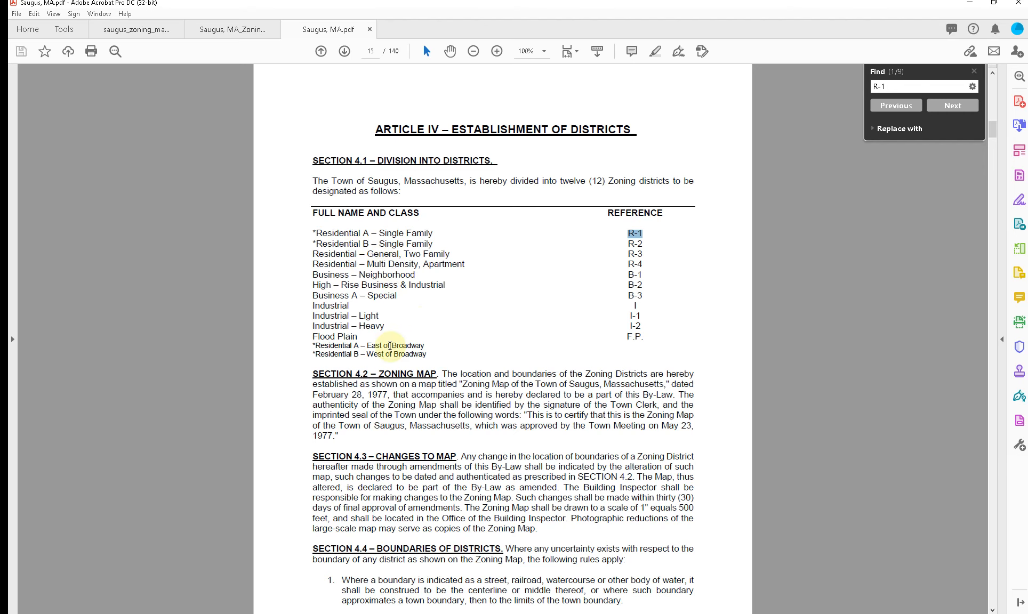
pyautogui.scroll(-5, 390, 345)
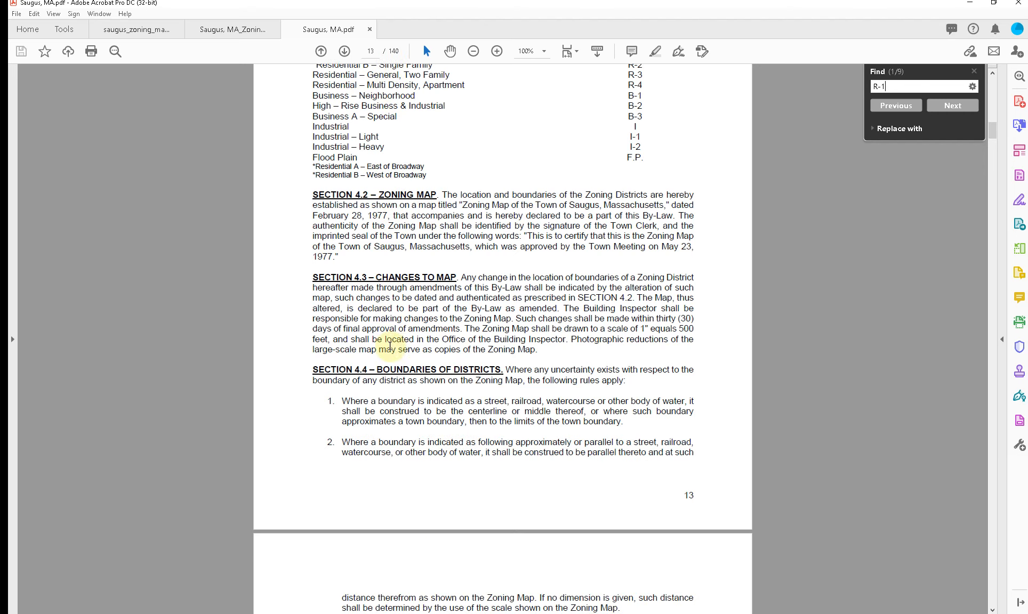
pyautogui.scroll(-13, 389, 345)
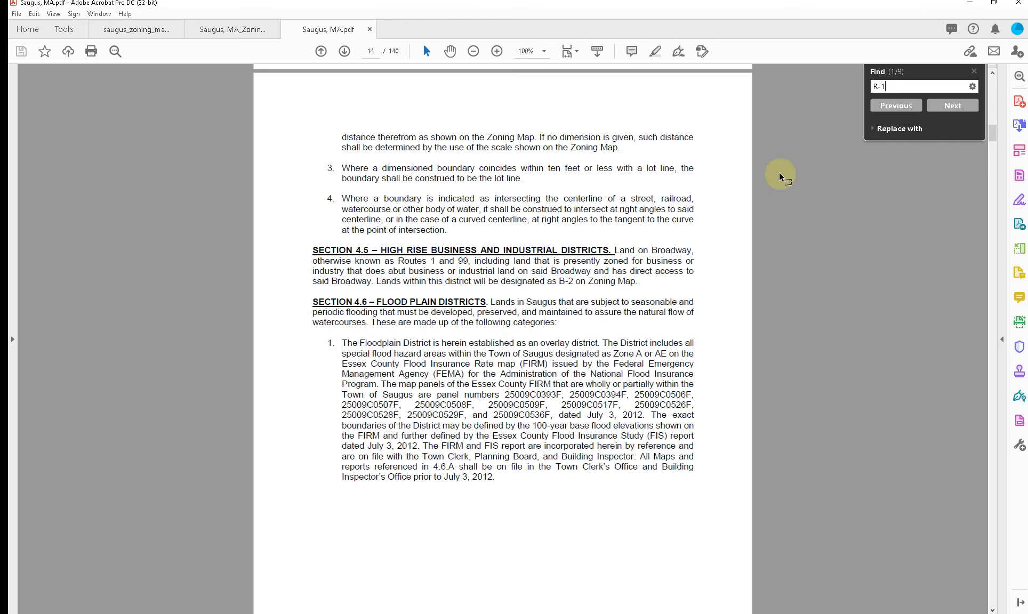
# Step: Step through the "R-1" matches in the Table of Use and Parking Regulations and on to the Hillside Protection clause on page 27
pyautogui.click(966, 106)
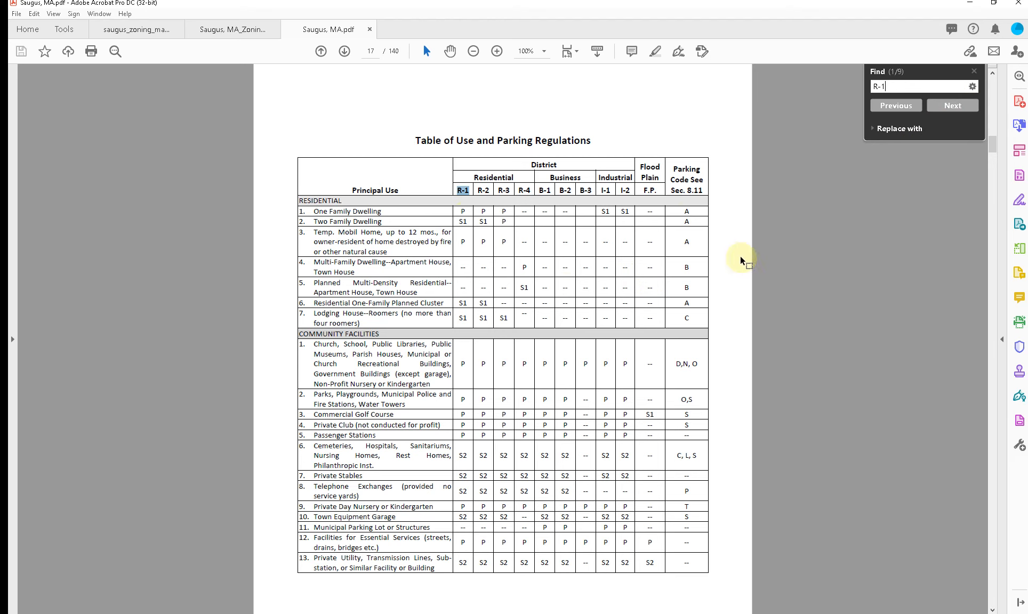
pyautogui.scroll(-4, 730, 294)
pyautogui.click(957, 106)
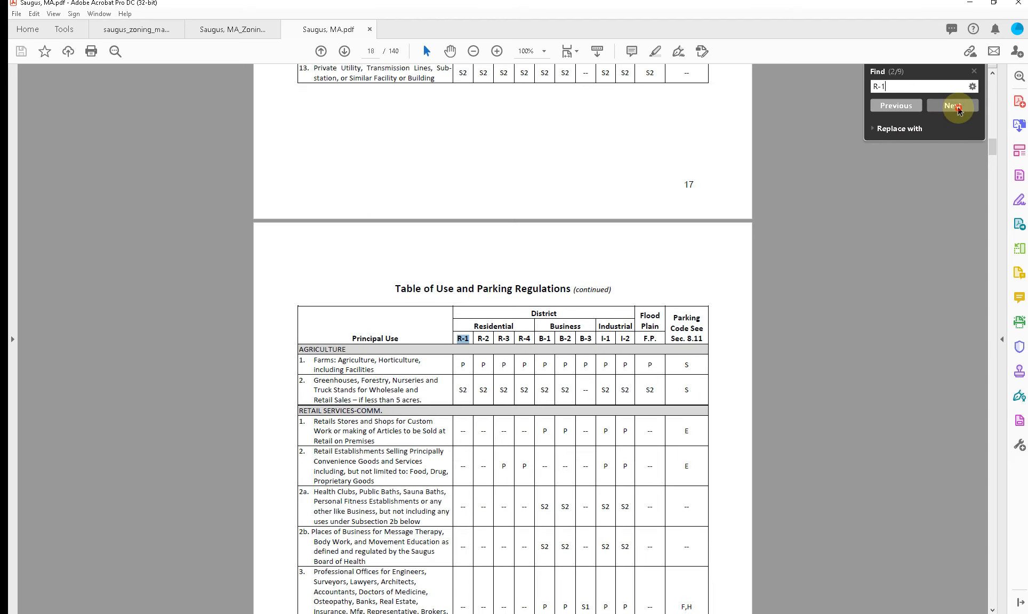
pyautogui.click(957, 106)
pyautogui.click(957, 106)
pyautogui.click(956, 106)
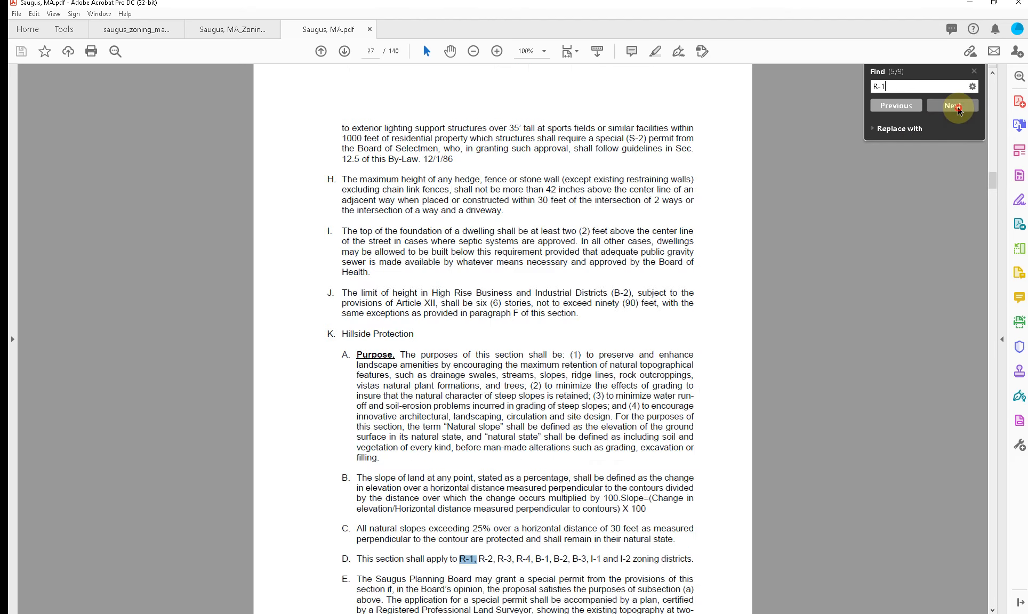
# Step: Step through the remaining "R-1" matches, dismiss the search notice, and browse to the Table of Use and Parking Regulations on page 19
pyautogui.click(954, 106)
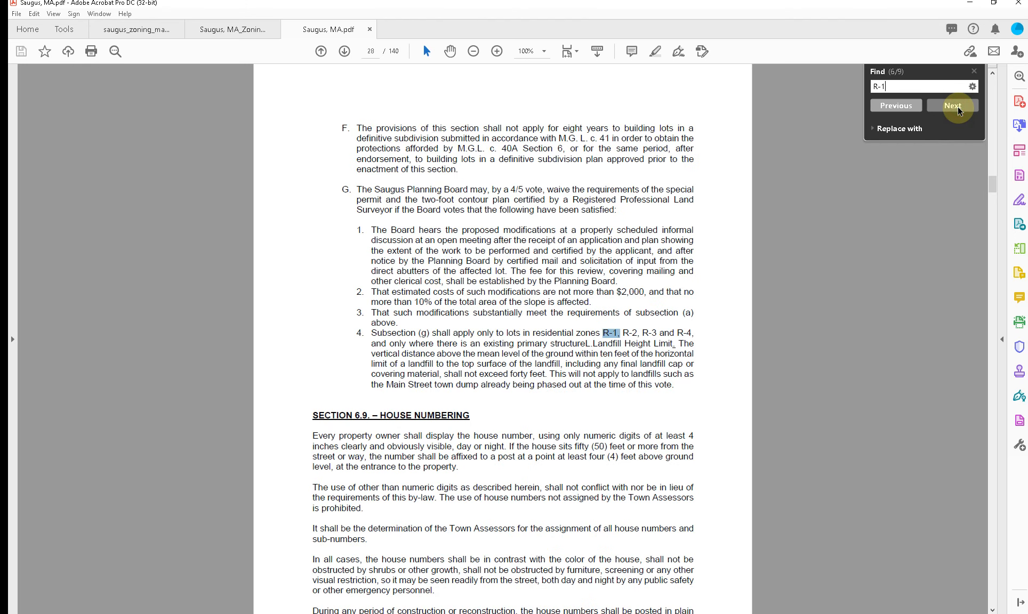
pyautogui.click(957, 106)
pyautogui.click(957, 106)
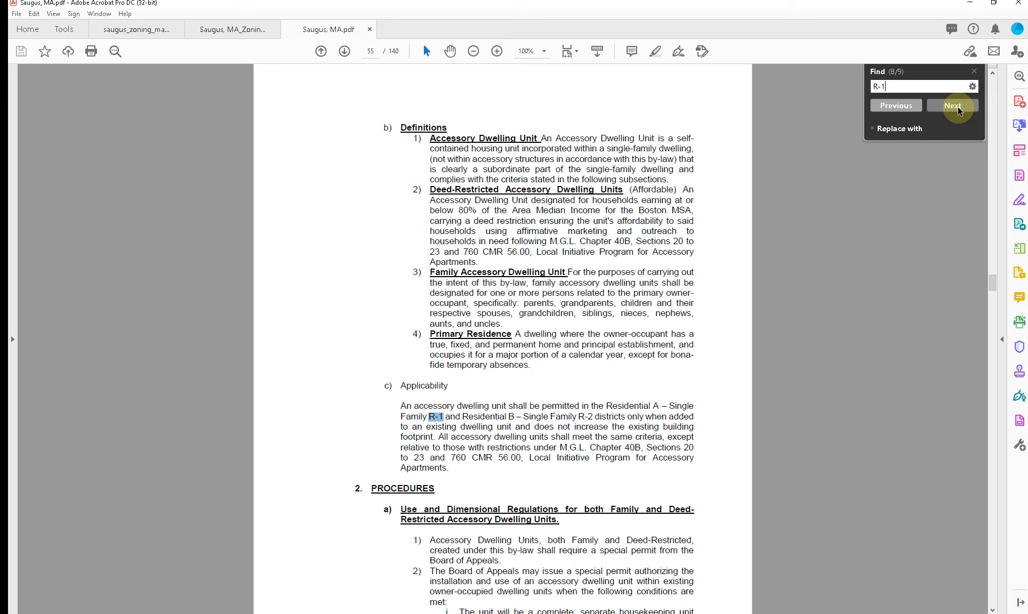
pyautogui.click(956, 106)
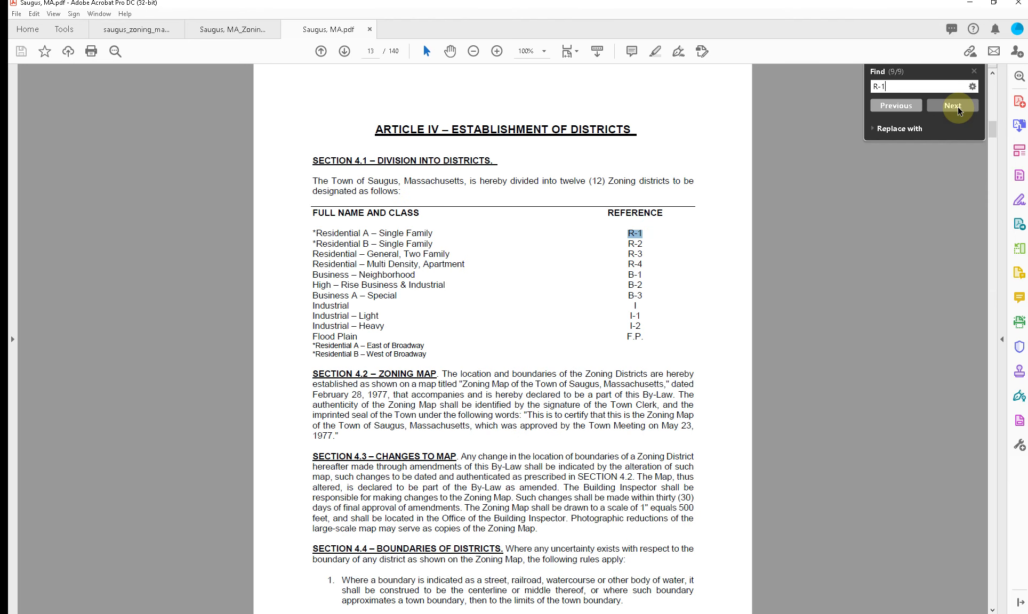
pyautogui.click(957, 106)
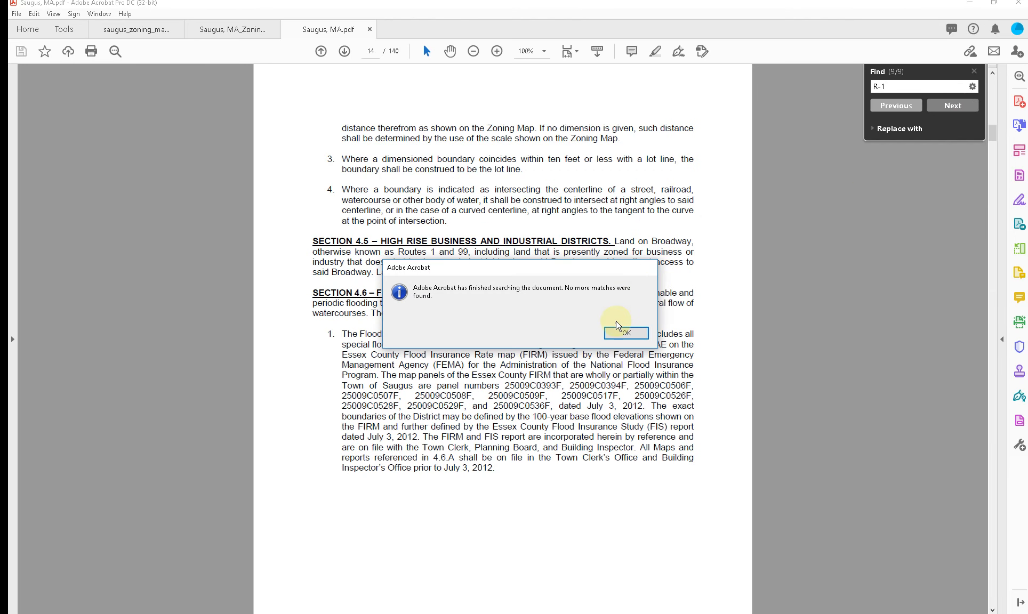
pyautogui.click(626, 332)
pyautogui.moveTo(992, 134)
pyautogui.mouseDown()
pyautogui.moveTo(985, 82)
pyautogui.moveTo(987, 155)
pyautogui.mouseUp()
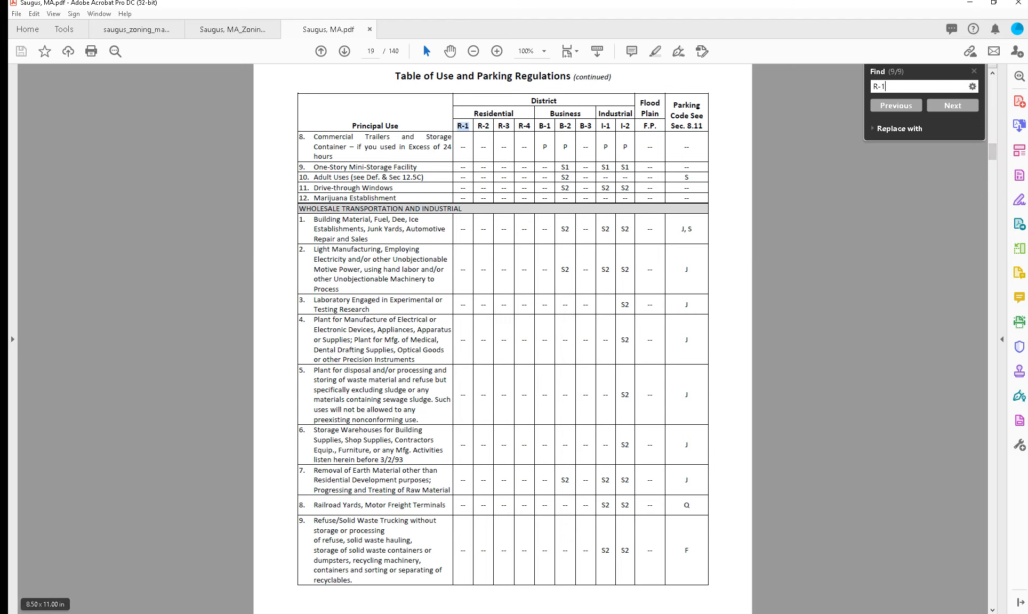
# Step: Switch to File Explorer, open the 2021 architecture projects folder from Quick access, and maximize the window
pyautogui.hotkey('alt', 'Tab')
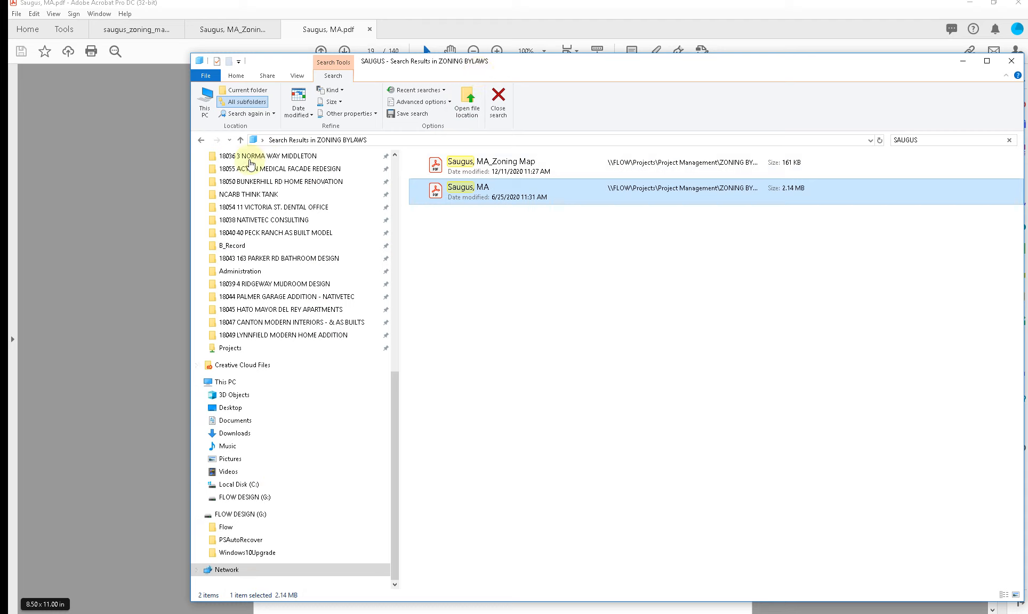
pyautogui.moveTo(393, 402); pyautogui.dragTo(308, 206)
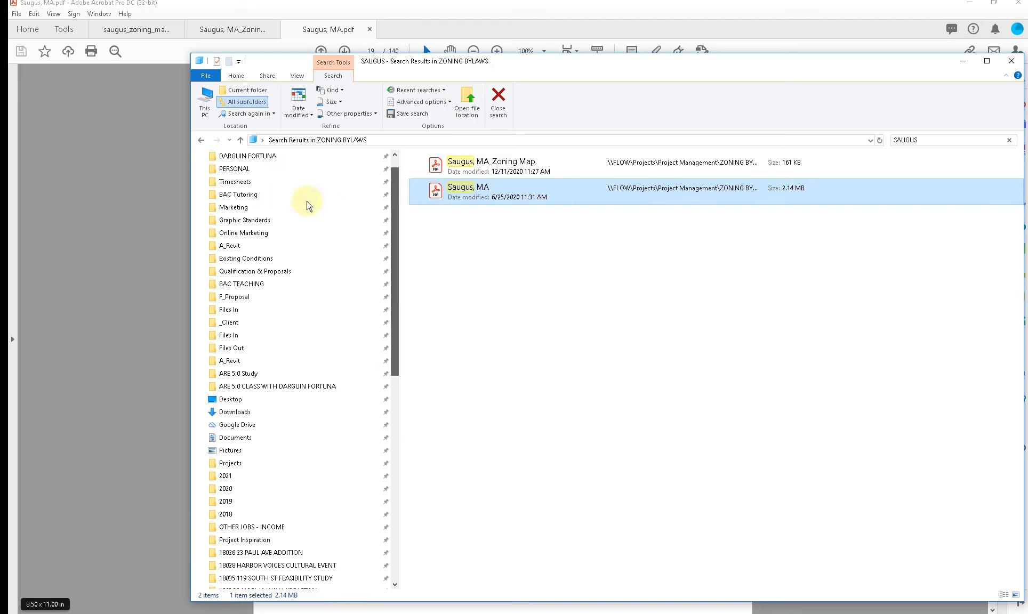
pyautogui.scroll(1, 269, 251)
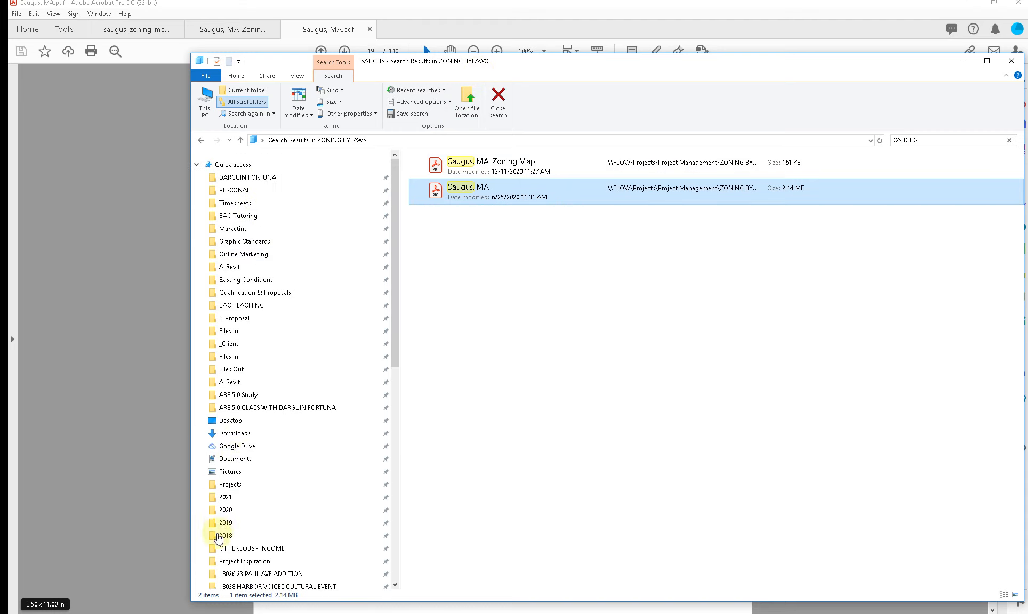
pyautogui.click(224, 497)
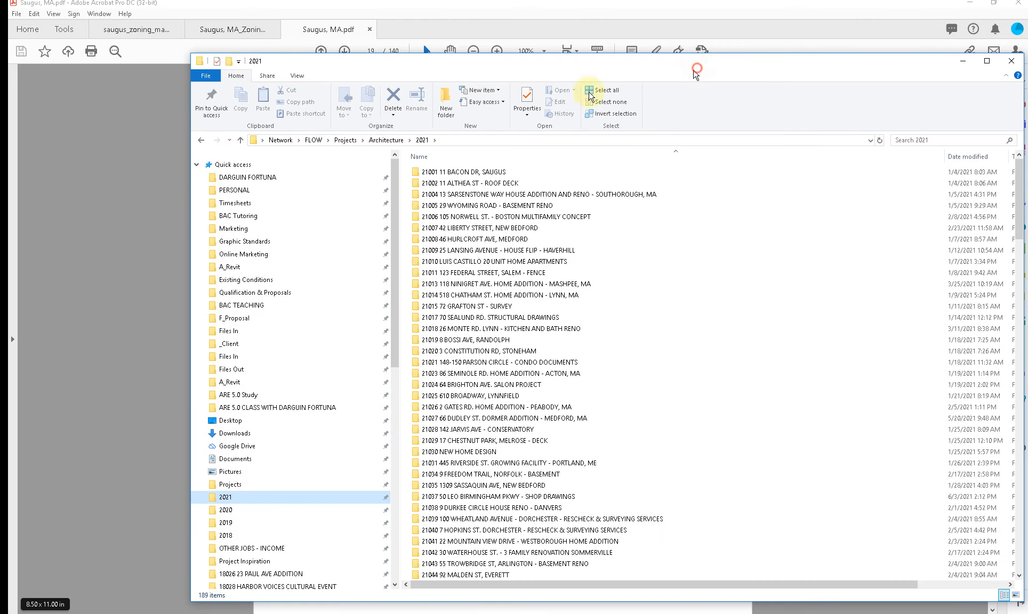
pyautogui.moveTo(696, 69); pyautogui.dragTo(536, 95)
pyautogui.click(826, 89)
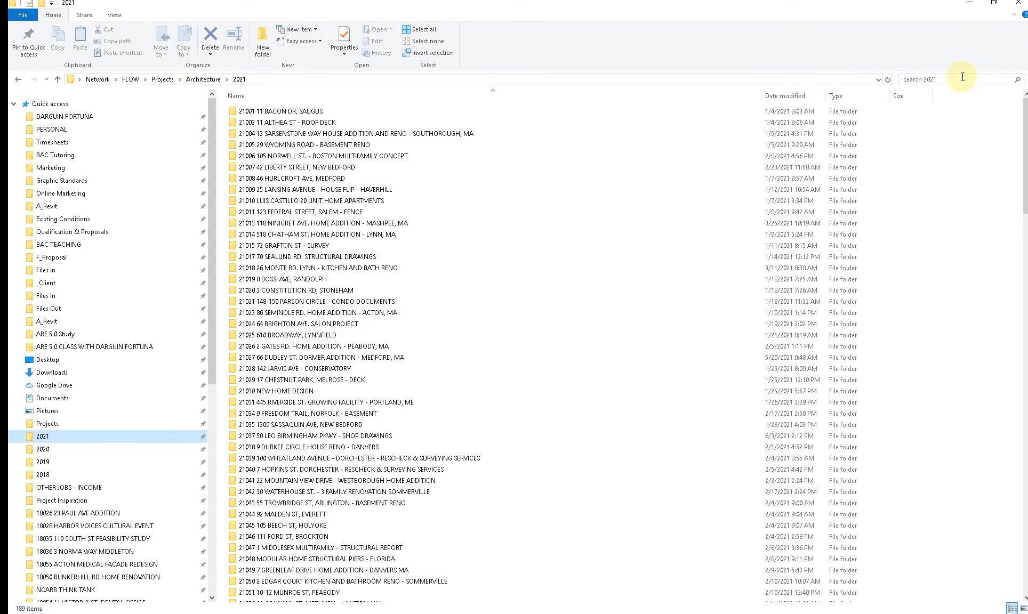
# Step: Search the 2021 folder for "SPEAR" and open the Melrose home addition project folder
pyautogui.click(962, 78)
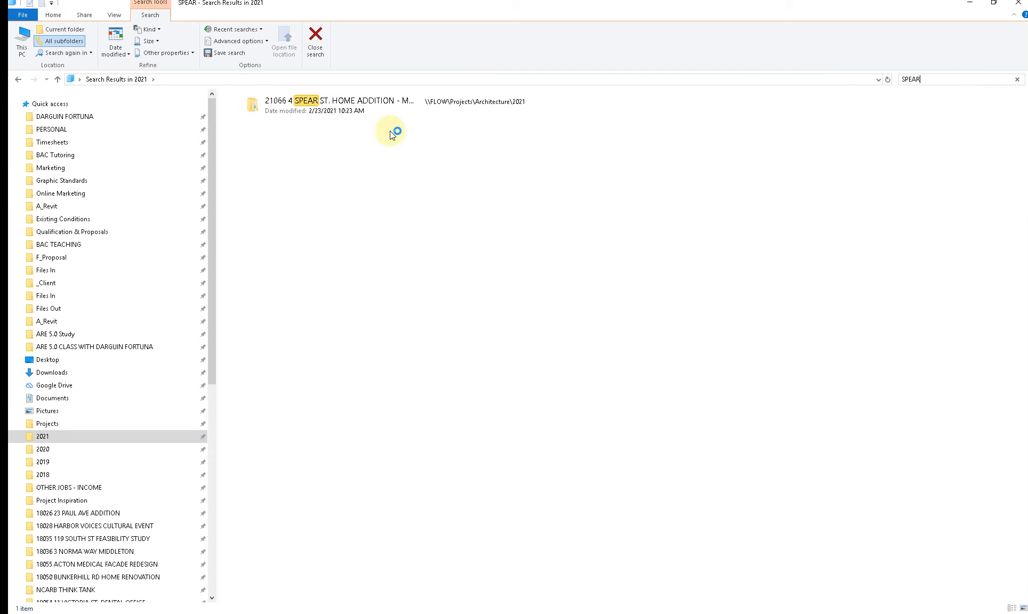
pyautogui.click(359, 102)
pyautogui.doubleClick(359, 102)
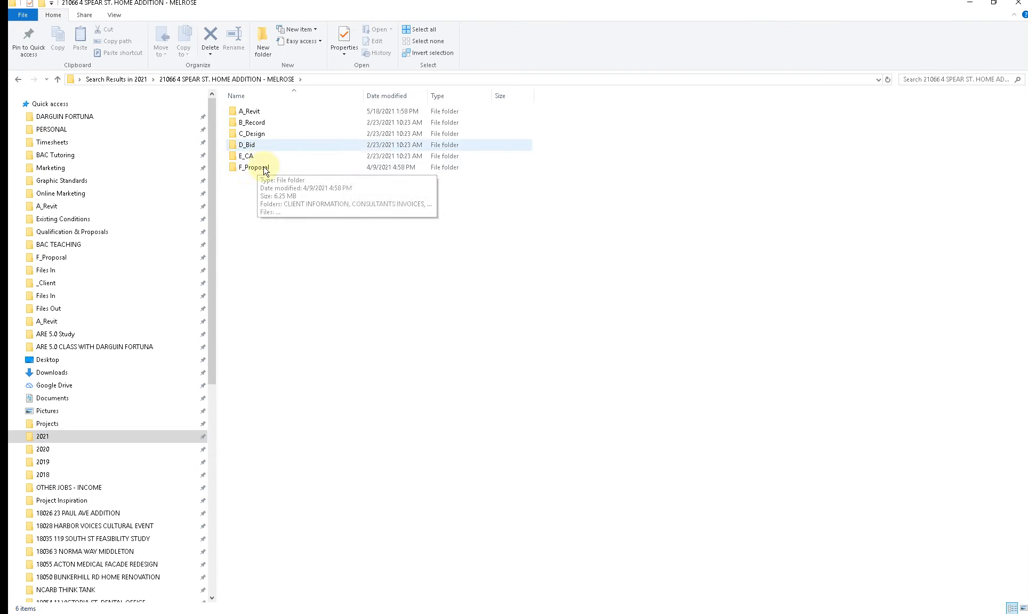
# Step: Browse the Melrose project's B_Record _Sets folder and open the 2021-05-18 updated permit set folder for the shed relocation
pyautogui.doubleClick(258, 133)
pyautogui.hotkey('alt', 'Left')
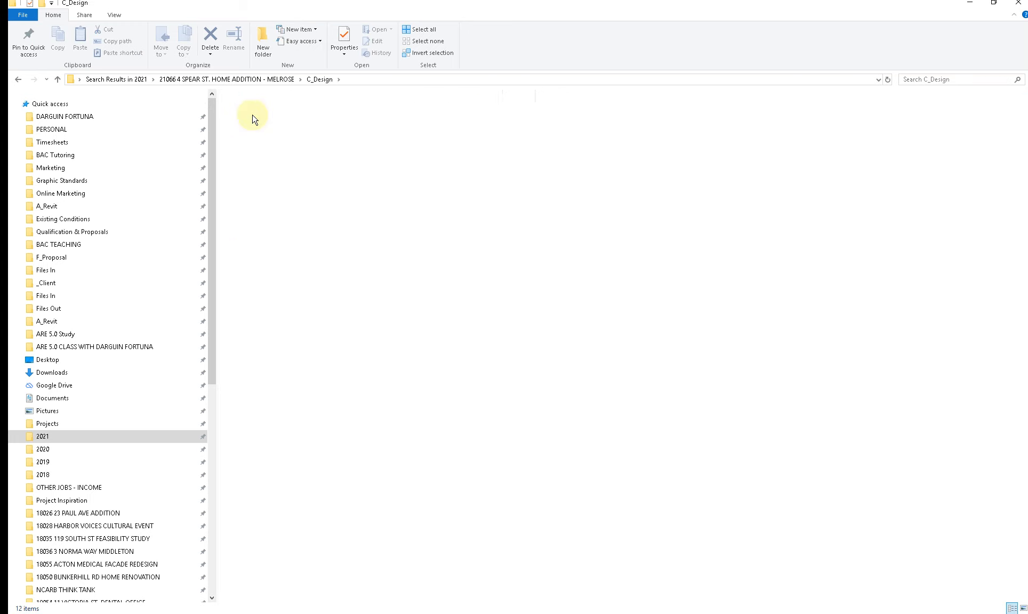
pyautogui.click(258, 120)
pyautogui.doubleClick(258, 119)
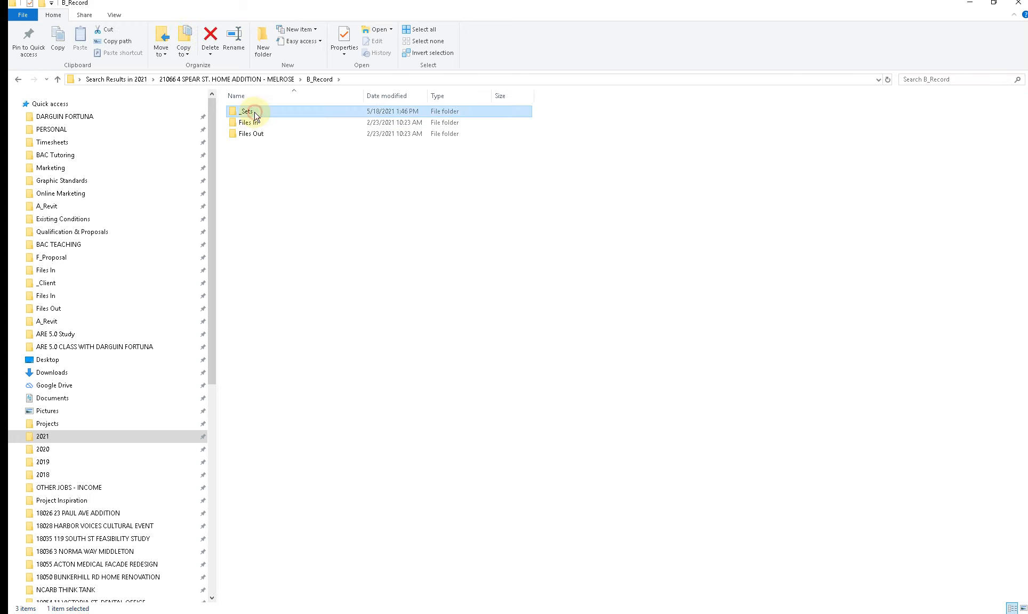
pyautogui.doubleClick(255, 114)
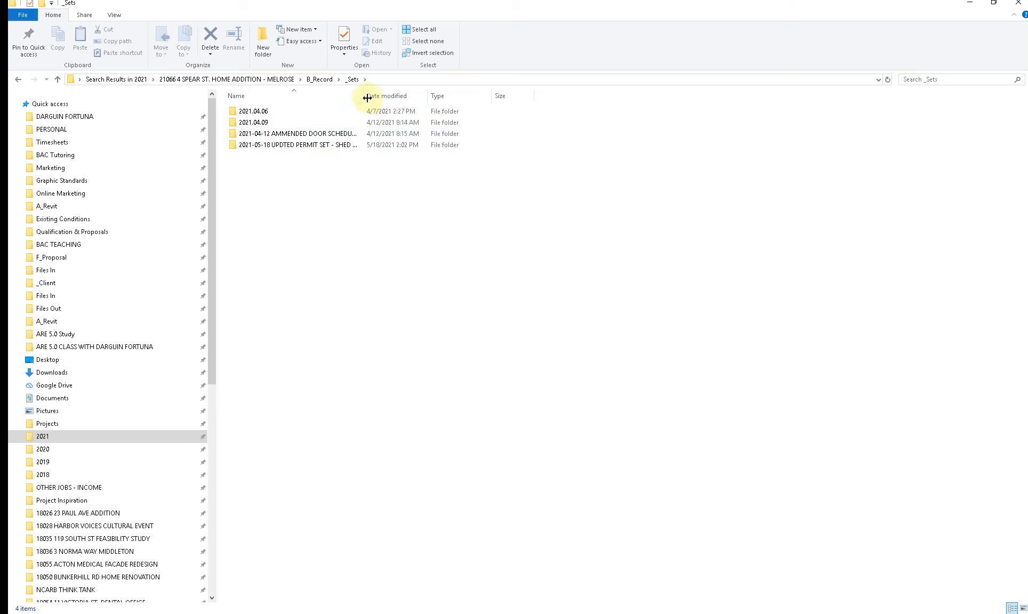
pyautogui.moveTo(364, 95); pyautogui.dragTo(481, 95)
pyautogui.doubleClick(311, 145)
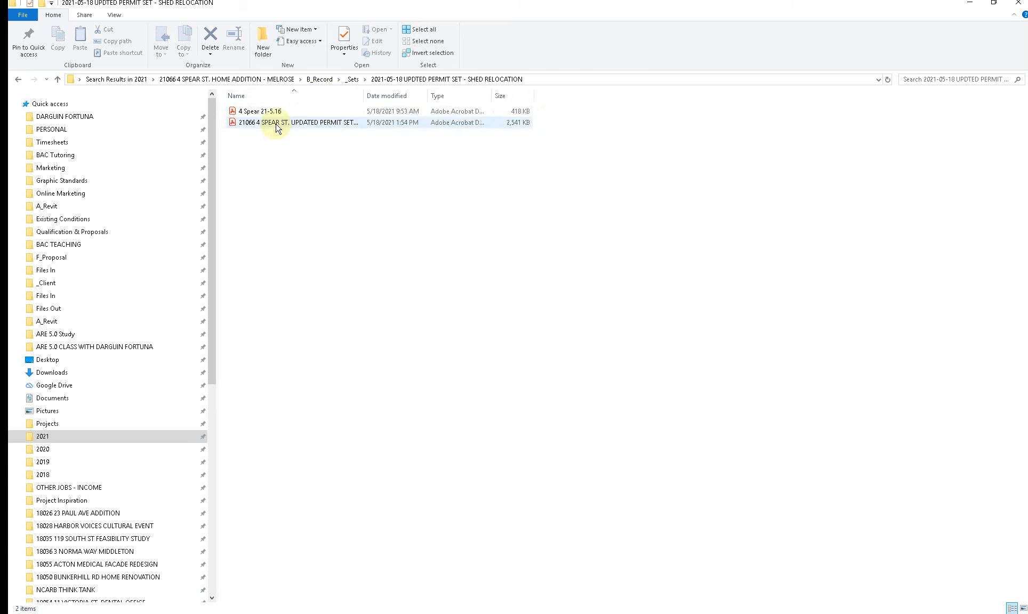
# Step: Return to the 2021 folder, search it for "SAUGUS", and open the oldest matching project folder
pyautogui.press('BackSpace')
pyautogui.press('BackSpace')
pyautogui.press('BackSpace')
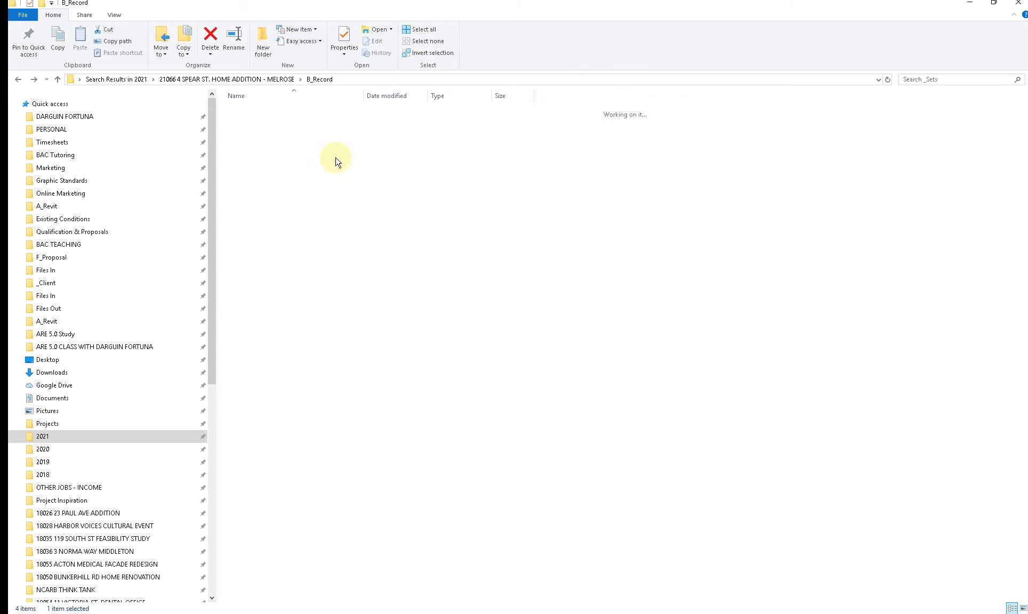
pyautogui.press('BackSpace')
pyautogui.press('BackSpace')
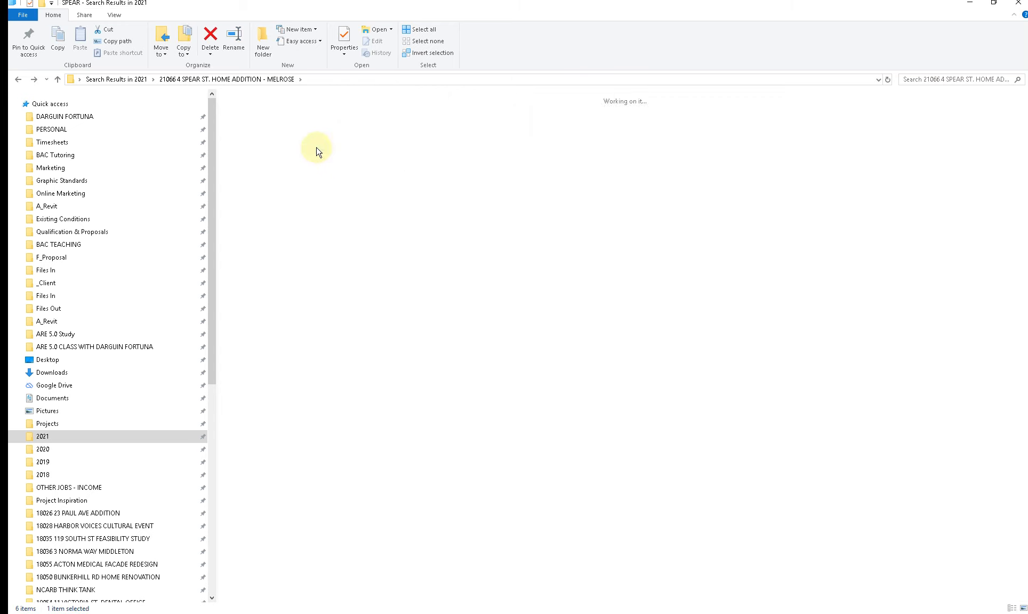
pyautogui.click(935, 80)
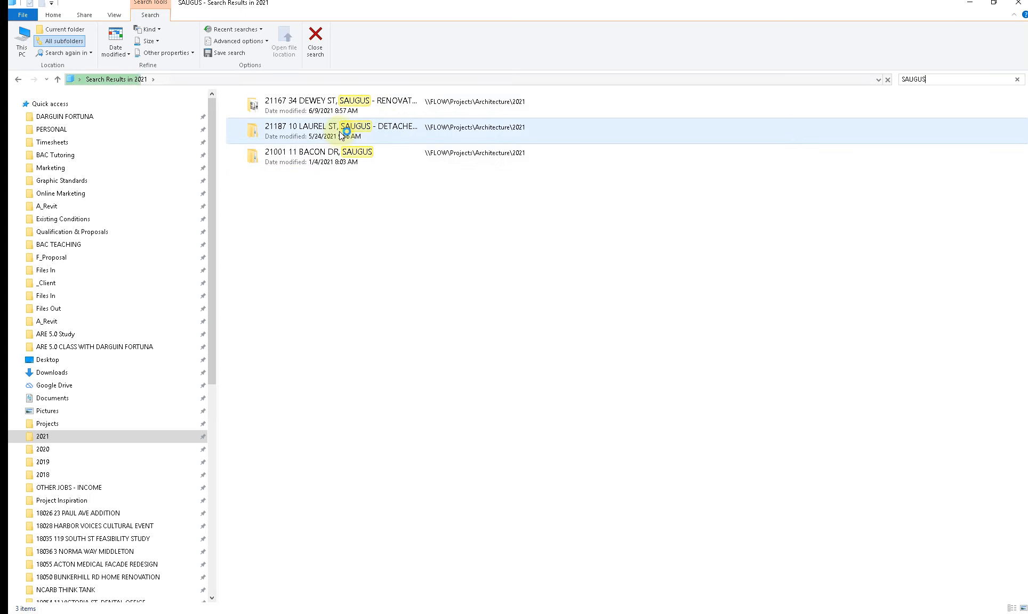
pyautogui.click(316, 156)
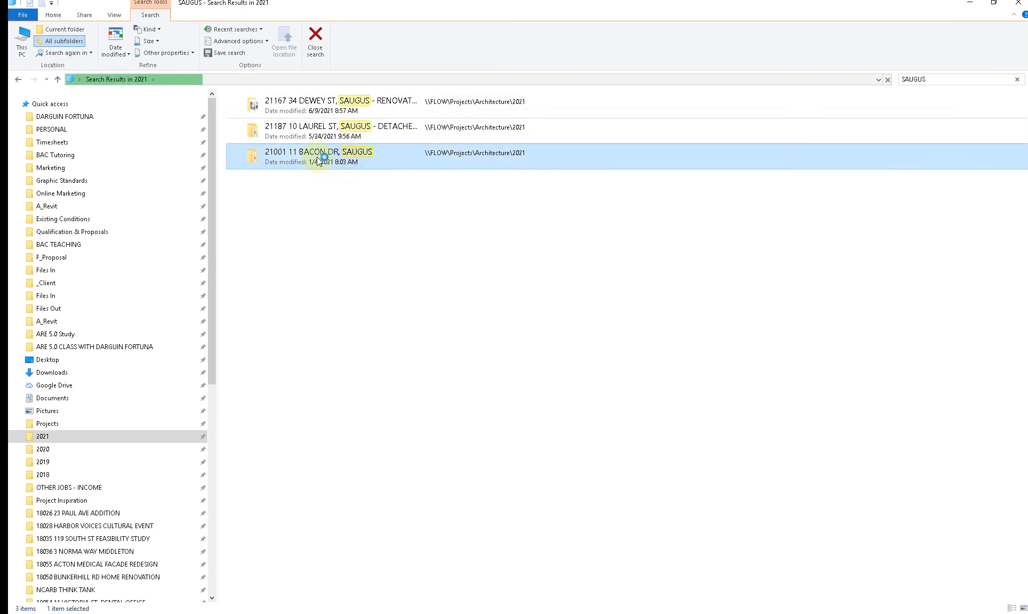
pyautogui.doubleClick(287, 157)
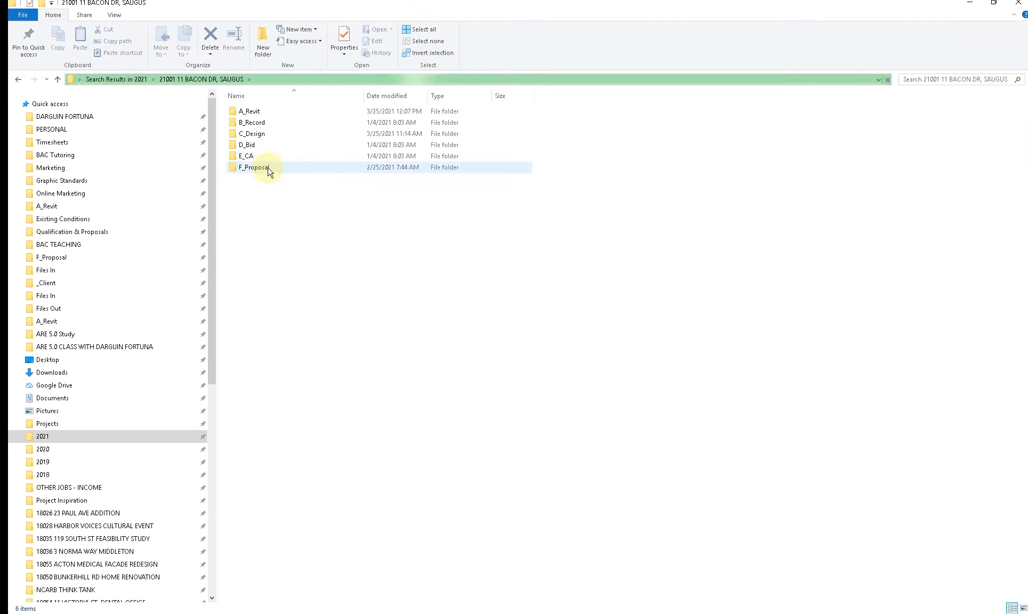
# Step: Check the project's Code Analysis folder inside C_Design and return to the project folder
pyautogui.doubleClick(252, 134)
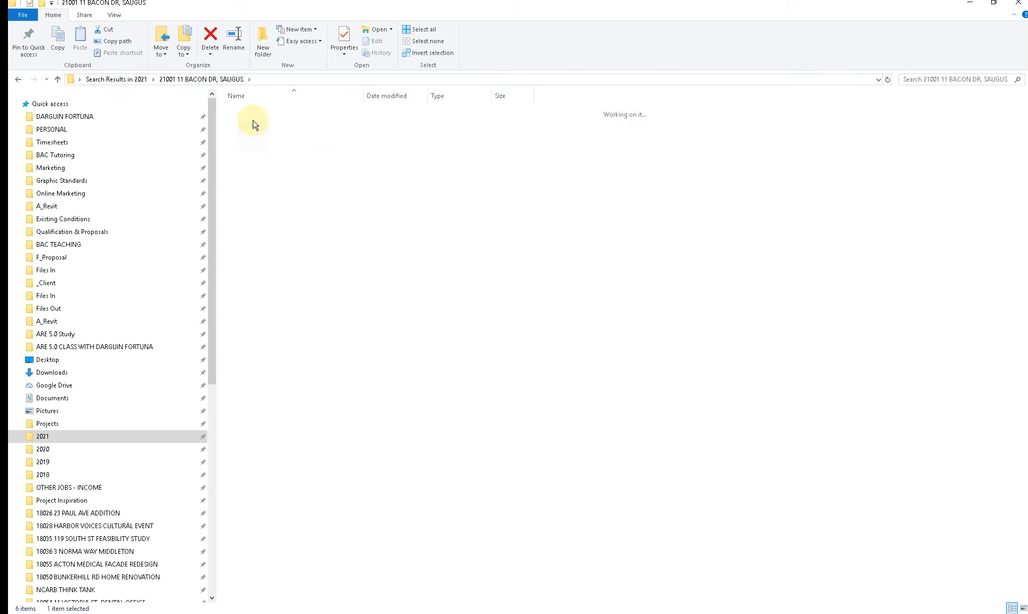
pyautogui.doubleClick(252, 112)
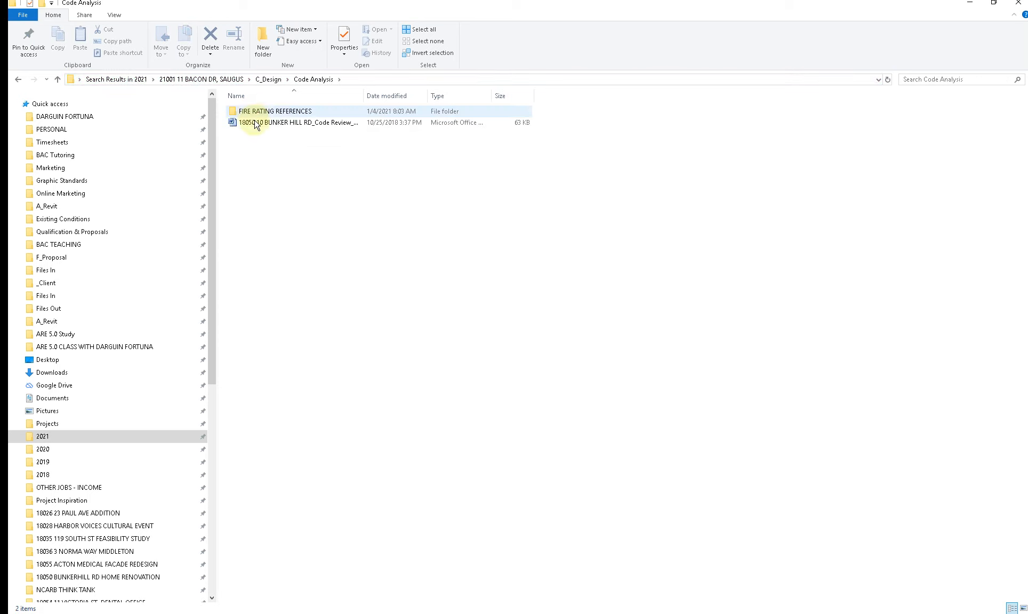
pyautogui.press('BackSpace')
pyautogui.press('BackSpace')
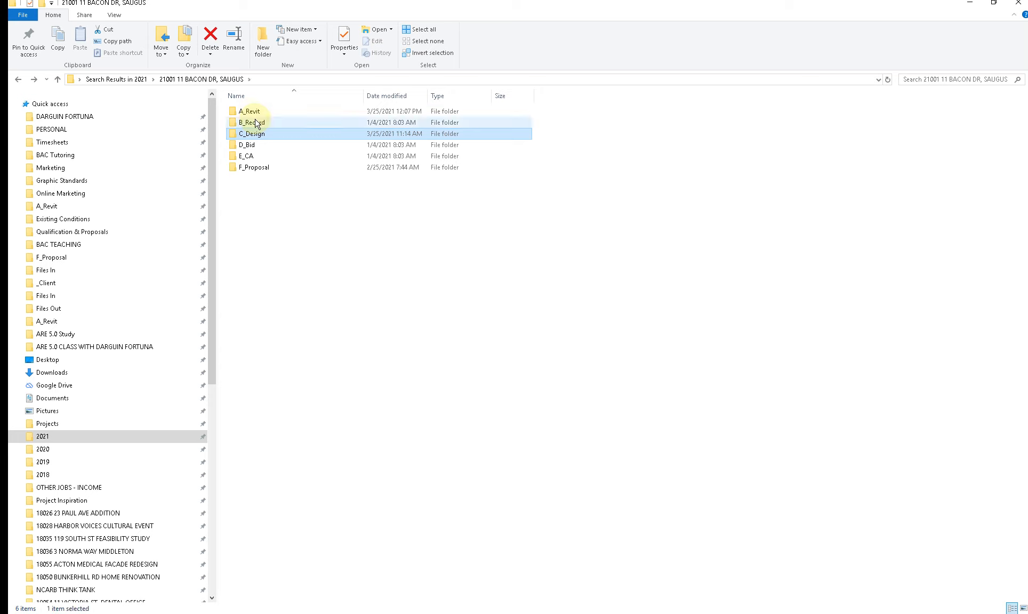
# Step: Open the 2021-03-25 permit set PDF from the project's B_Record _Sets folder
pyautogui.click(256, 122)
pyautogui.doubleClick(256, 123)
pyautogui.doubleClick(253, 111)
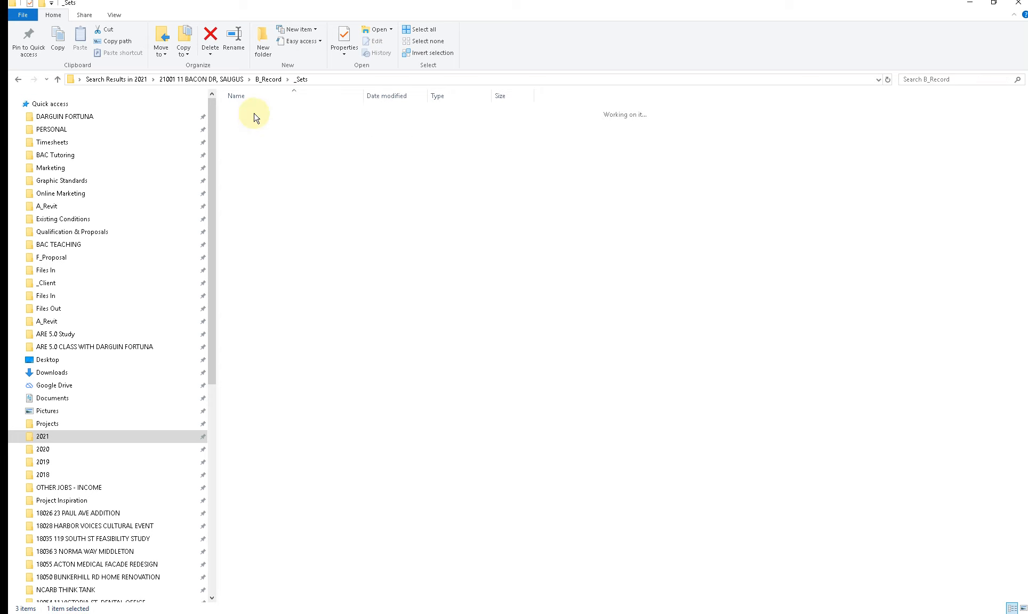
pyautogui.doubleClick(255, 124)
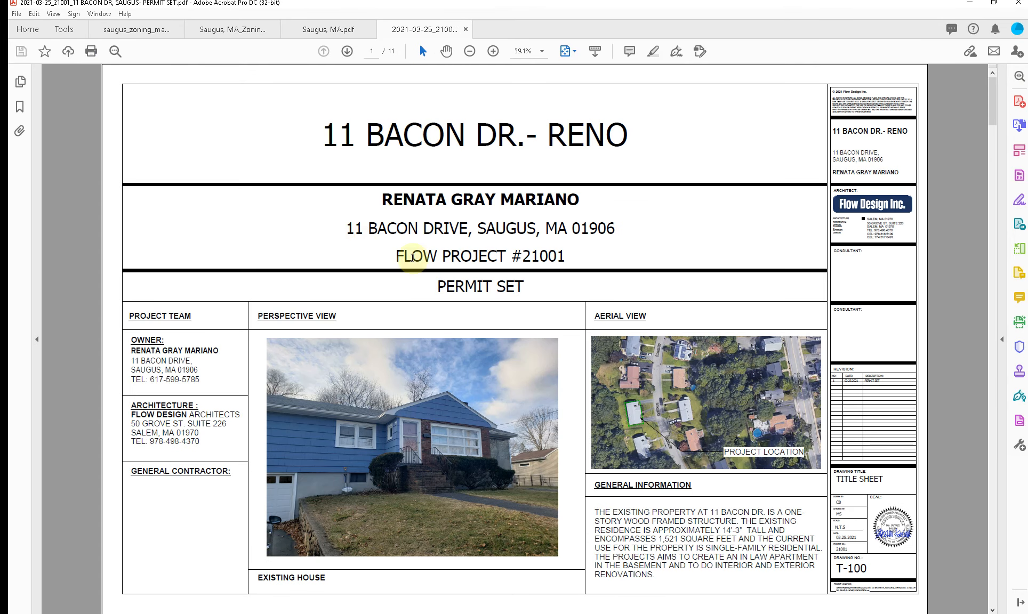
# Step: Review the permit set's title sheet, T-101 and LS-00 for zoning information, close the PDF, and minimize the PDF viewer
pyautogui.scroll(-1, 716, 312)
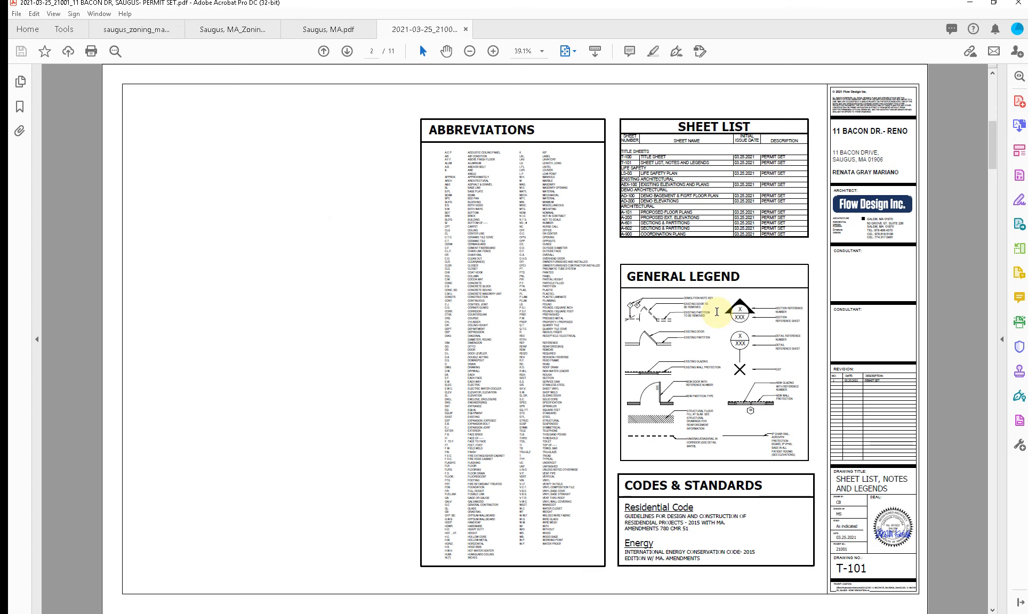
pyautogui.scroll(-1, 717, 312)
pyautogui.scroll(1, 716, 312)
pyautogui.scroll(-3, 717, 312)
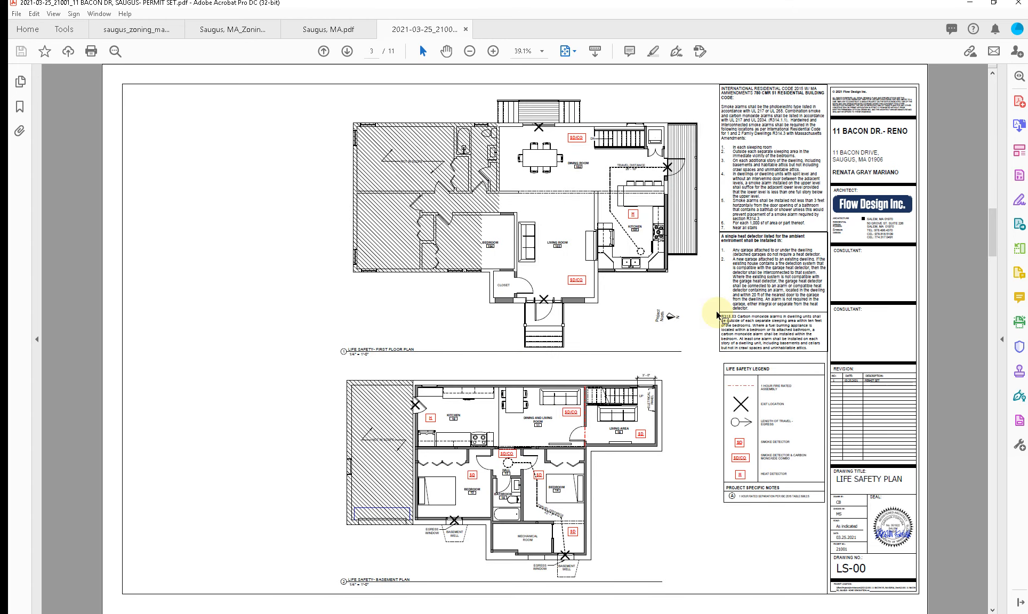
pyautogui.scroll(4, 716, 313)
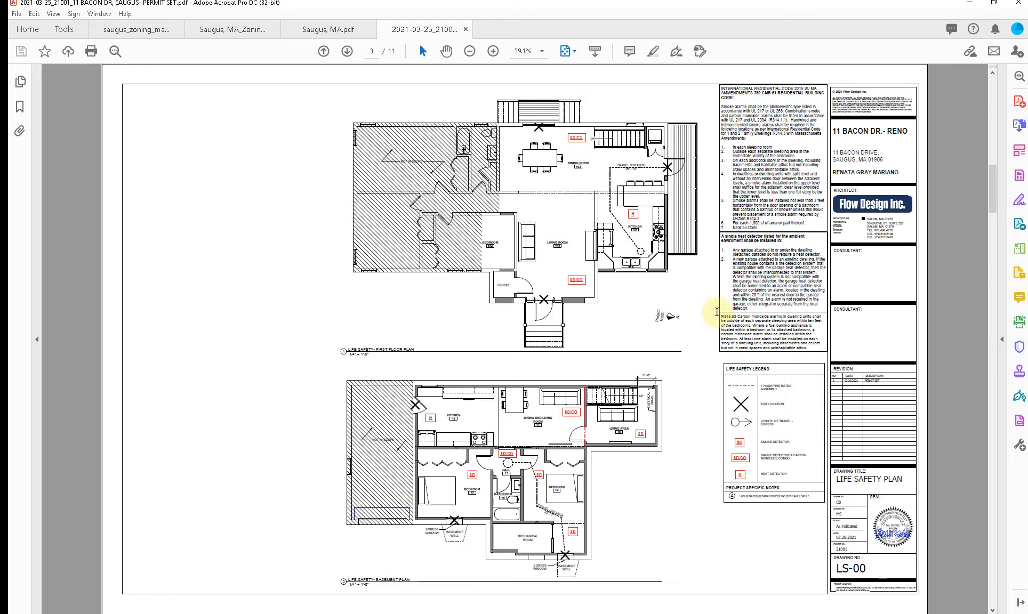
pyautogui.scroll(-1, 716, 313)
pyautogui.scroll(1, 716, 312)
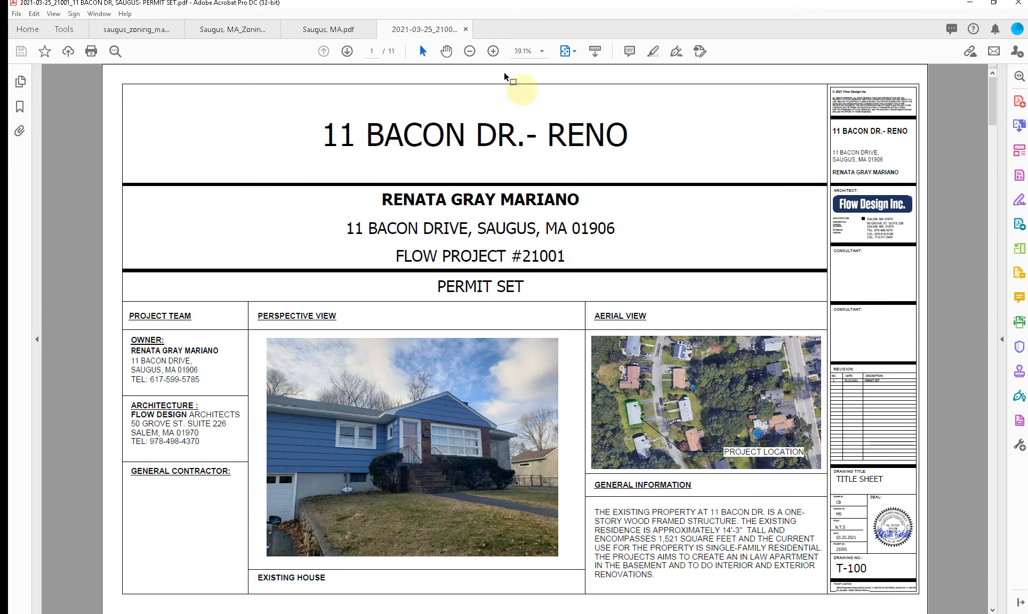
pyautogui.click(464, 30)
pyautogui.click(970, 3)
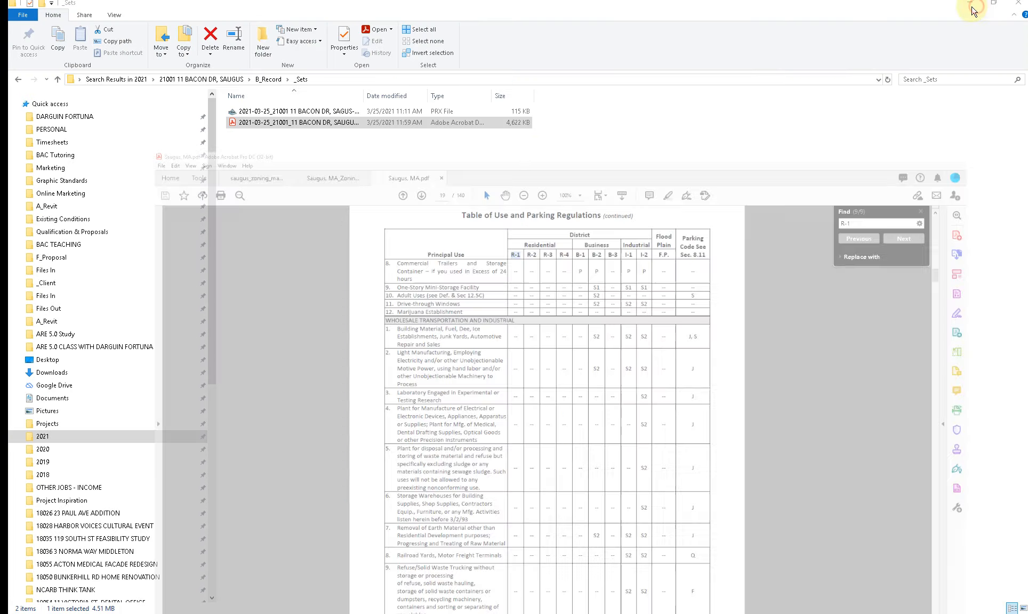
# Step: Return to the Saugus search results and open the Saugus renovations project, briefly checking its B_Record folder
pyautogui.press('BackSpace')
pyautogui.press('BackSpace')
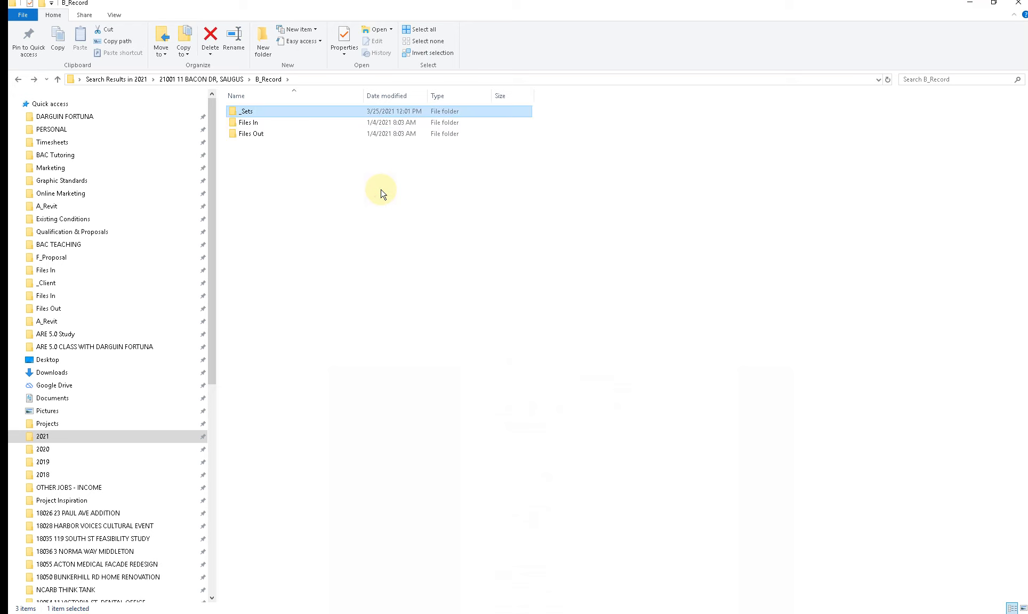
pyautogui.press('BackSpace')
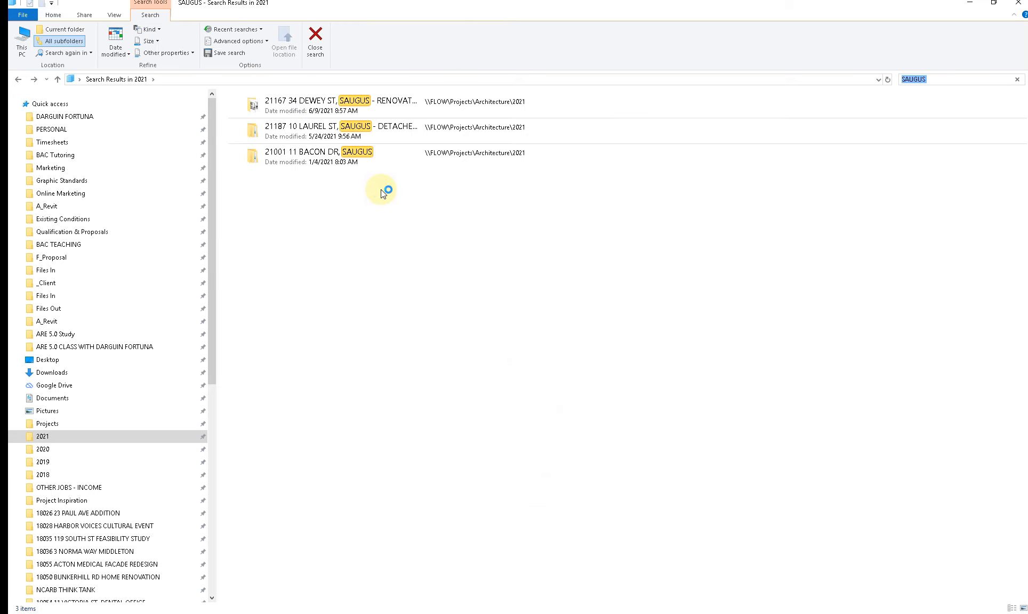
pyautogui.doubleClick(342, 104)
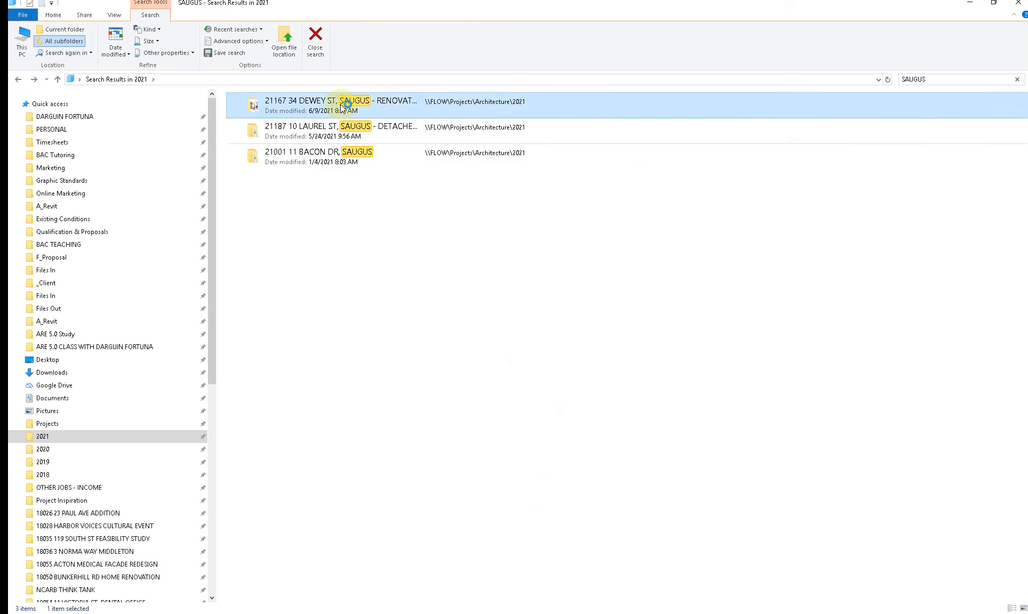
pyautogui.doubleClick(251, 122)
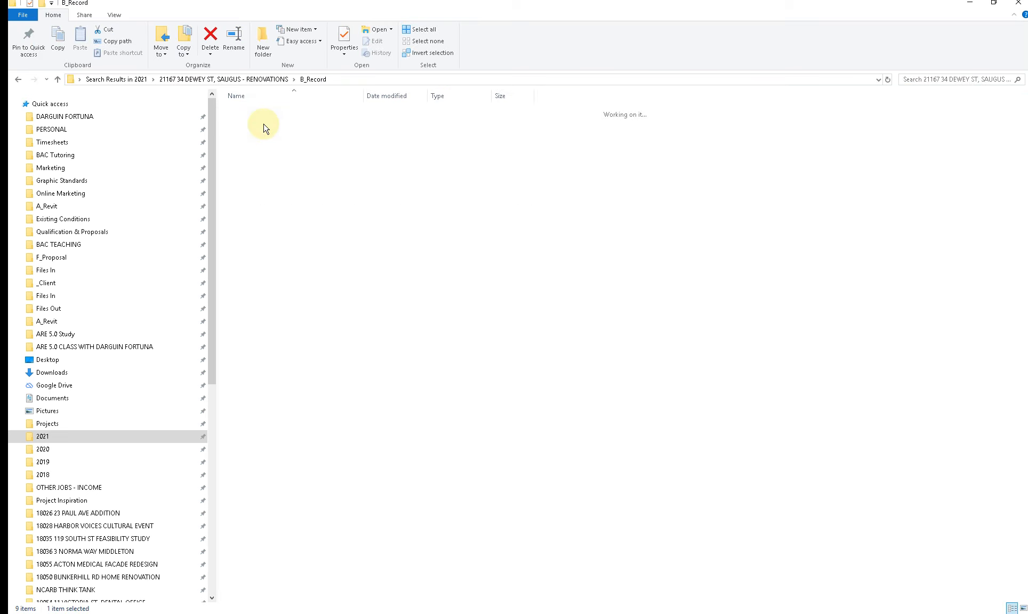
pyautogui.press('BackSpace')
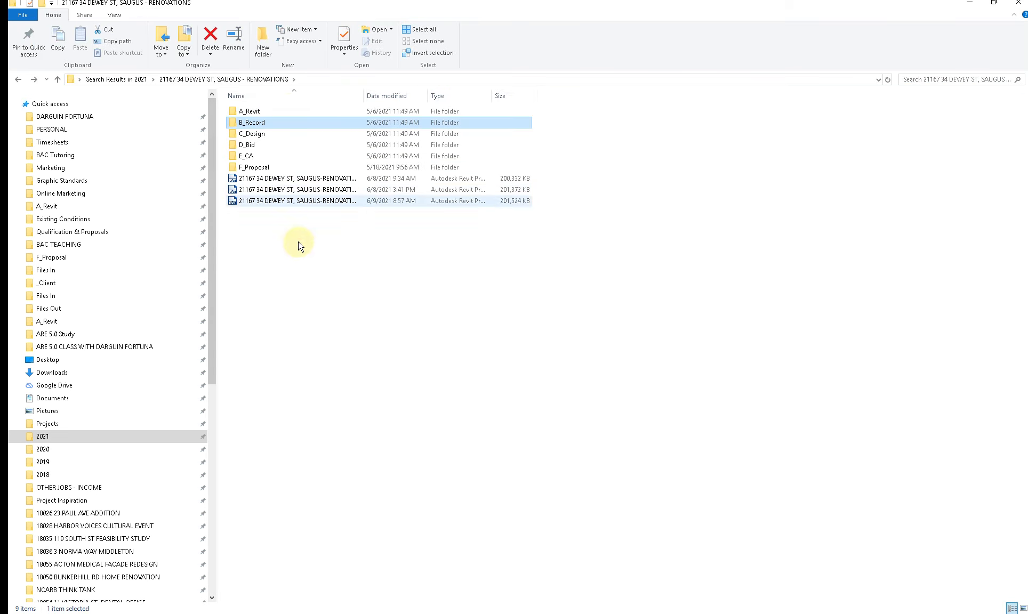
# Step: Move the three loose Revit project files into the A_Revit folder, check that folder, and return to the project folder
pyautogui.moveTo(334, 259); pyautogui.dragTo(252, 112)
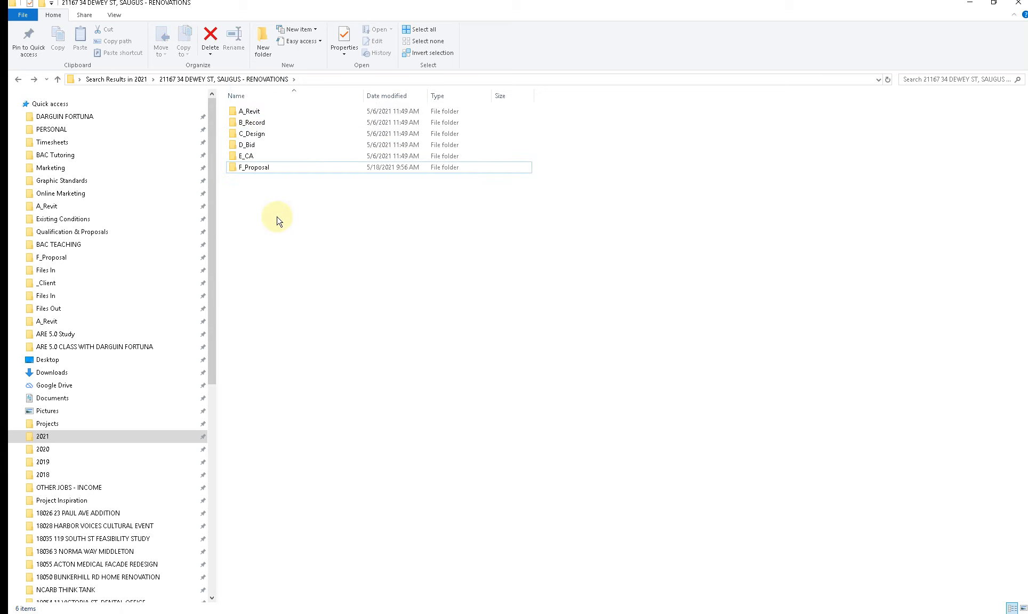
pyautogui.click(254, 112)
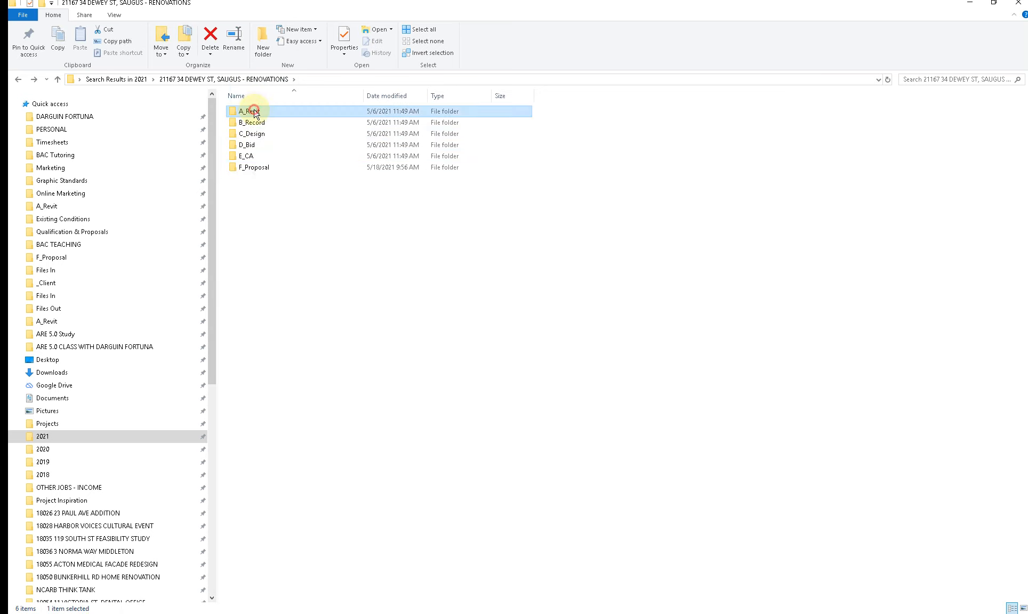
pyautogui.doubleClick(253, 112)
pyautogui.hotkey('alt', 'Left')
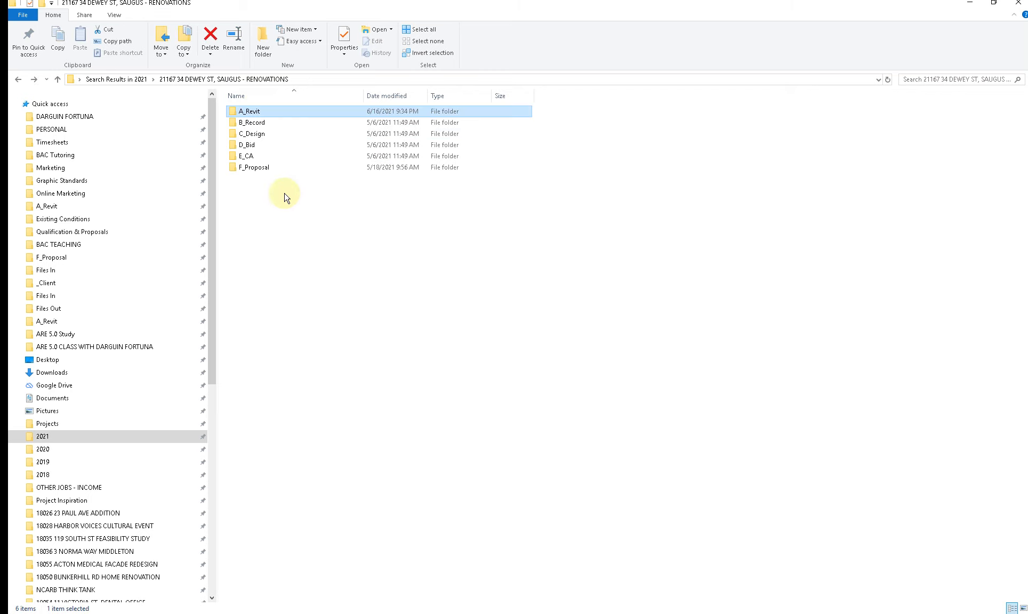
# Step: Check the _Sets, Files In and Files Out folders under B_Record for drawing sets, and close File Explorer
pyautogui.click(249, 123)
pyautogui.doubleClick(250, 123)
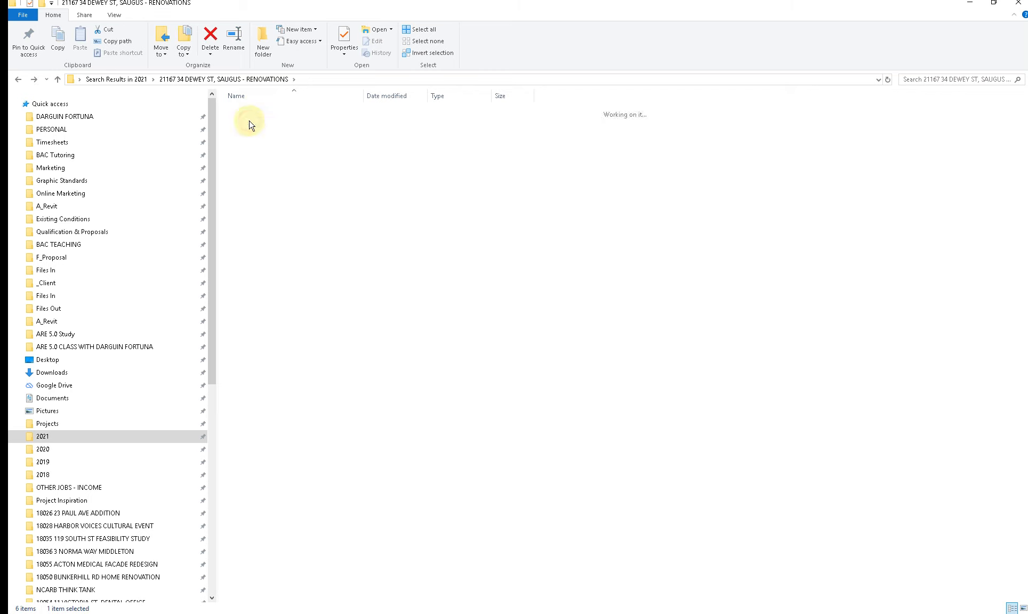
pyautogui.doubleClick(251, 111)
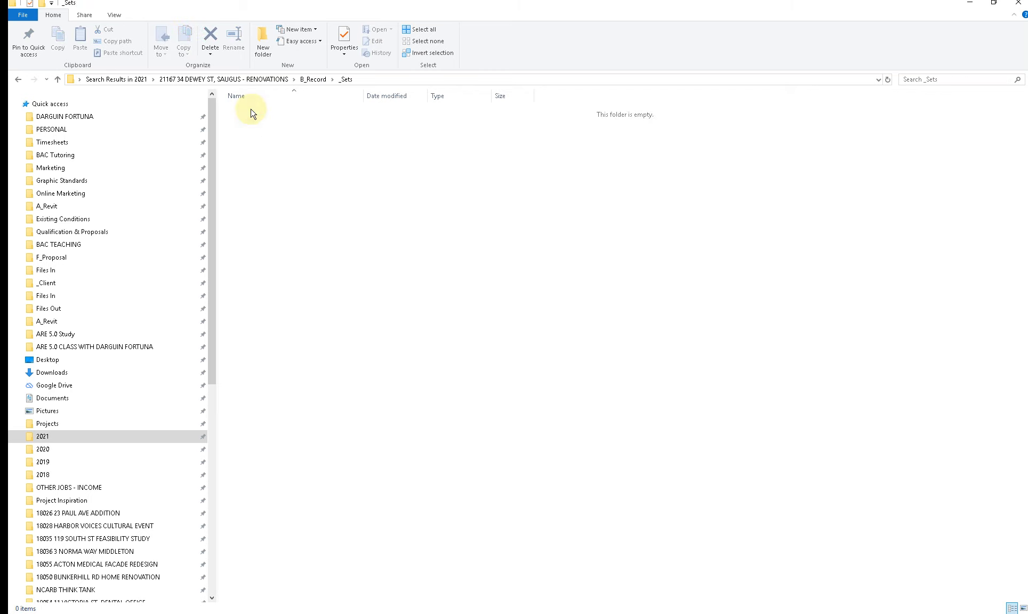
pyautogui.hotkey('alt', 'Left')
pyautogui.click(252, 123)
pyautogui.doubleClick(252, 123)
pyautogui.hotkey('alt', 'Left')
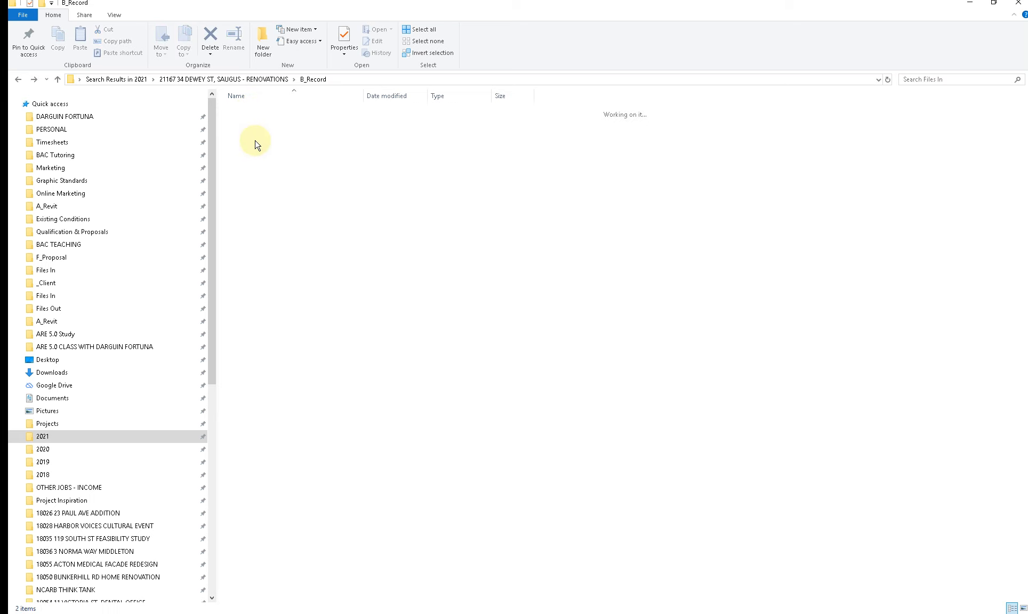
pyautogui.click(256, 134)
pyautogui.doubleClick(257, 134)
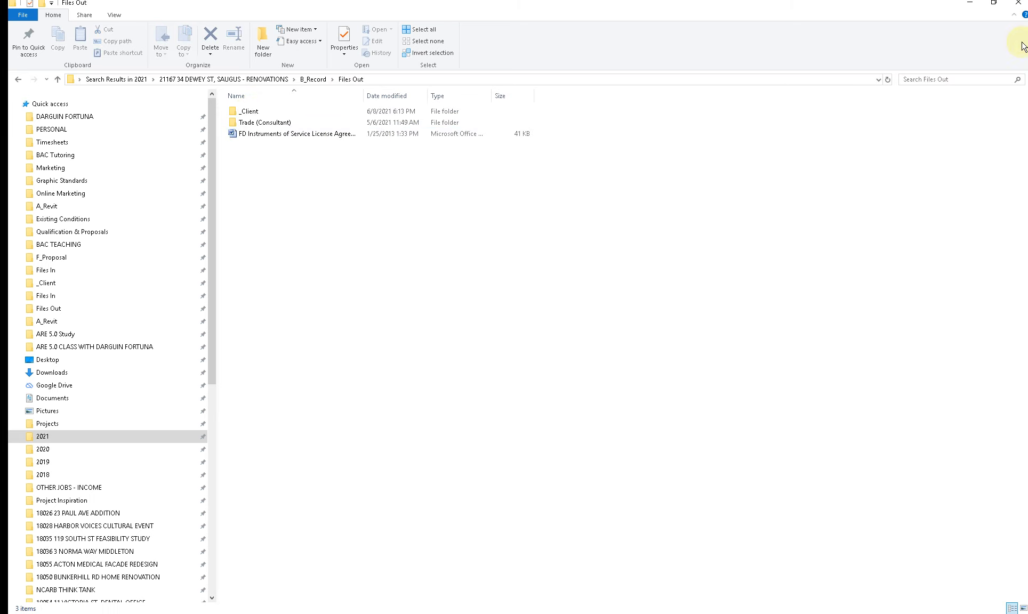
pyautogui.click(1018, 7)
# Step: Deselect the residential district note on Revit sheet T-101 and examine the whole Zoning Review table
pyautogui.scroll(-2, 368, 450)
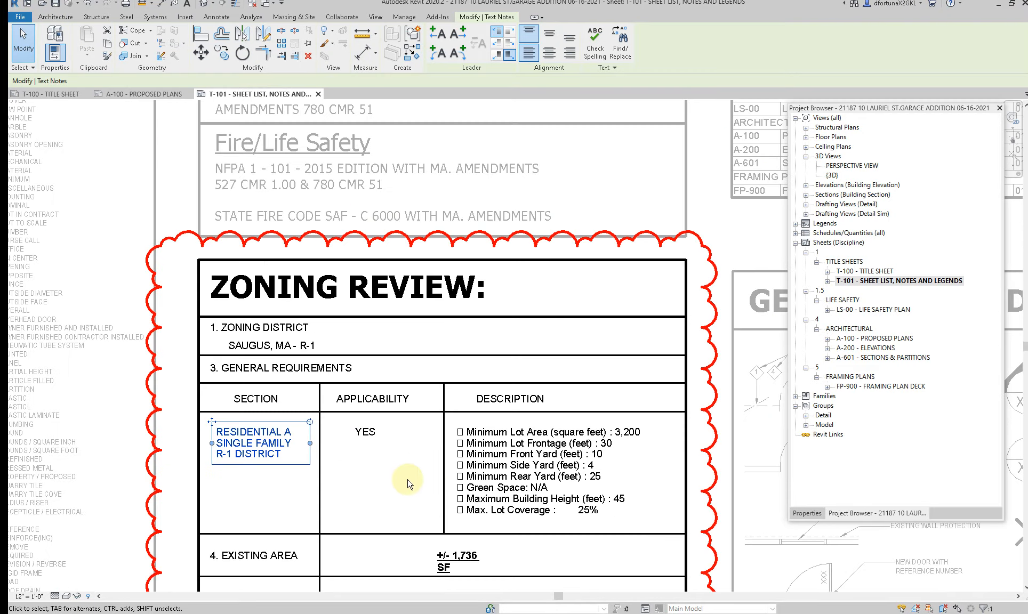
pyautogui.click(362, 469)
pyautogui.scroll(-3, 362, 469)
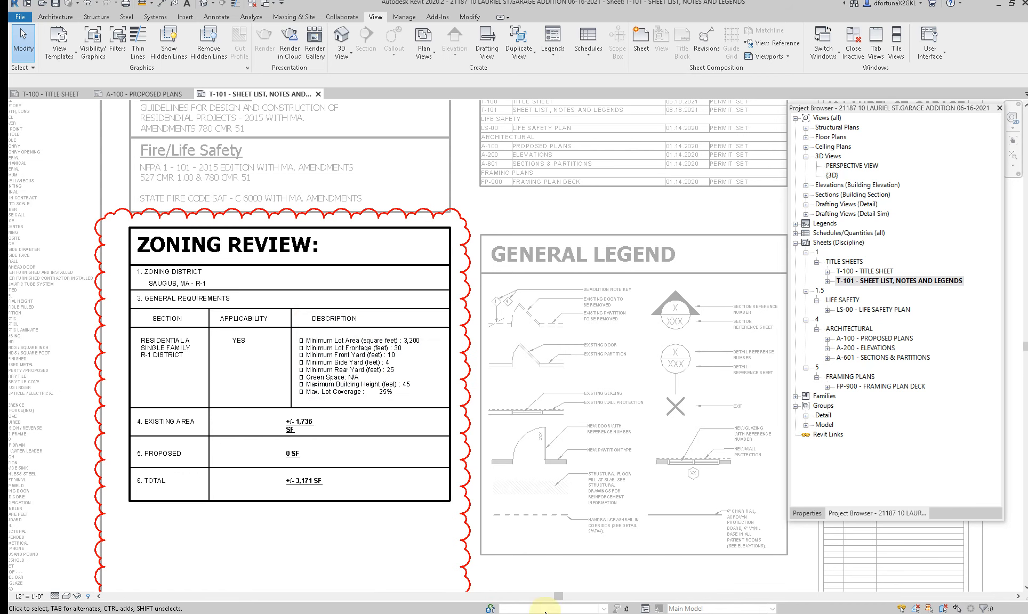
# Step: Switch to the Saugus, MA zoning PDF in Acrobat and browse to Section 6.7, Accessory Buildings and Other Structures, on page 24
pyautogui.moveTo(597, 613)
pyautogui.click(672, 581)
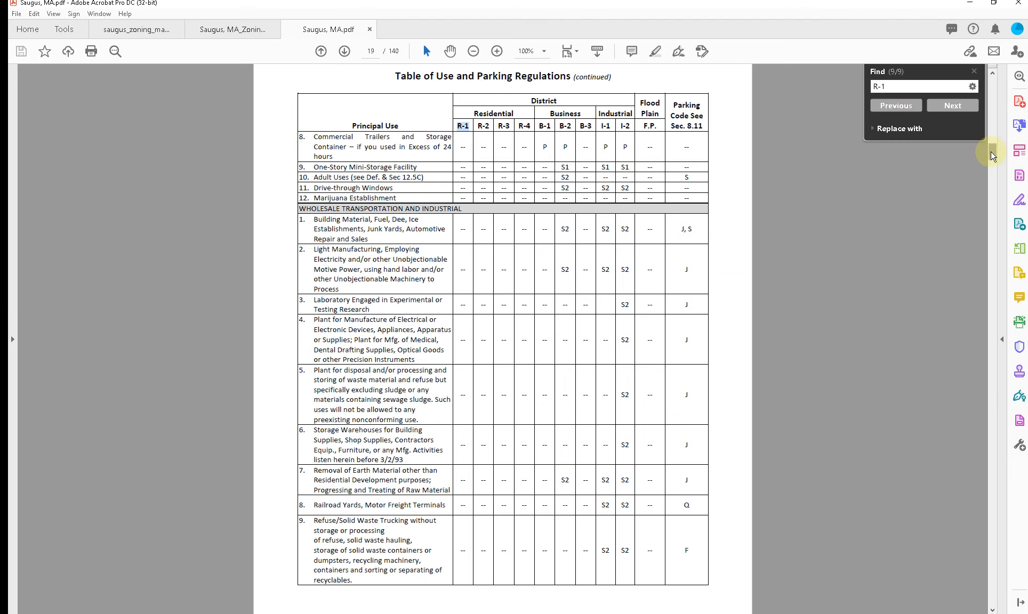
pyautogui.moveTo(993, 155); pyautogui.dragTo(996, 175)
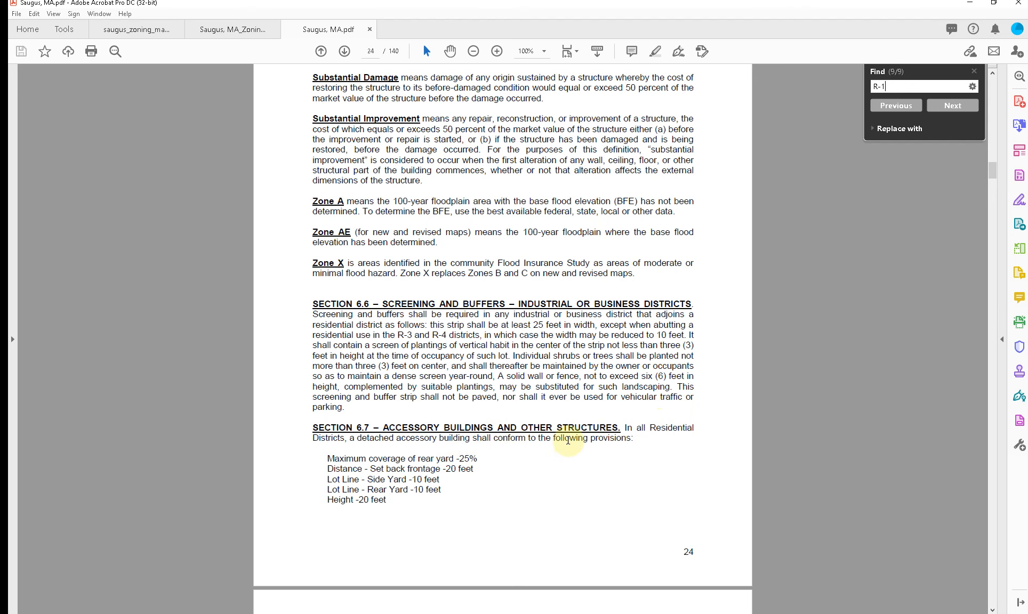
# Step: Copy the five detached accessory building provisions listed in Section 6.7 of the Saugus PDF and switch back to Revit
pyautogui.scroll(-2, 566, 438)
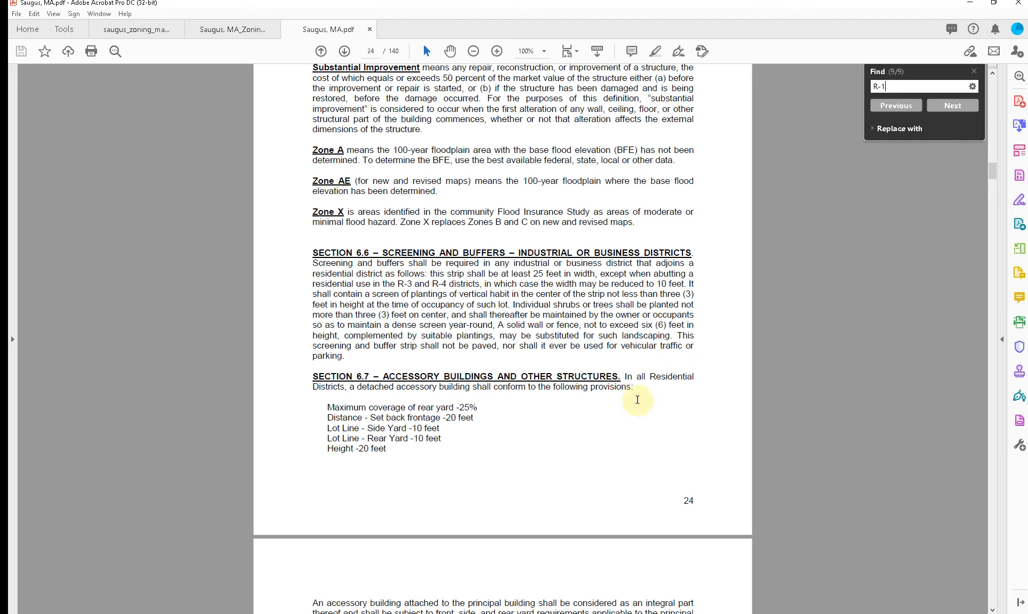
pyautogui.scroll(-1, 429, 441)
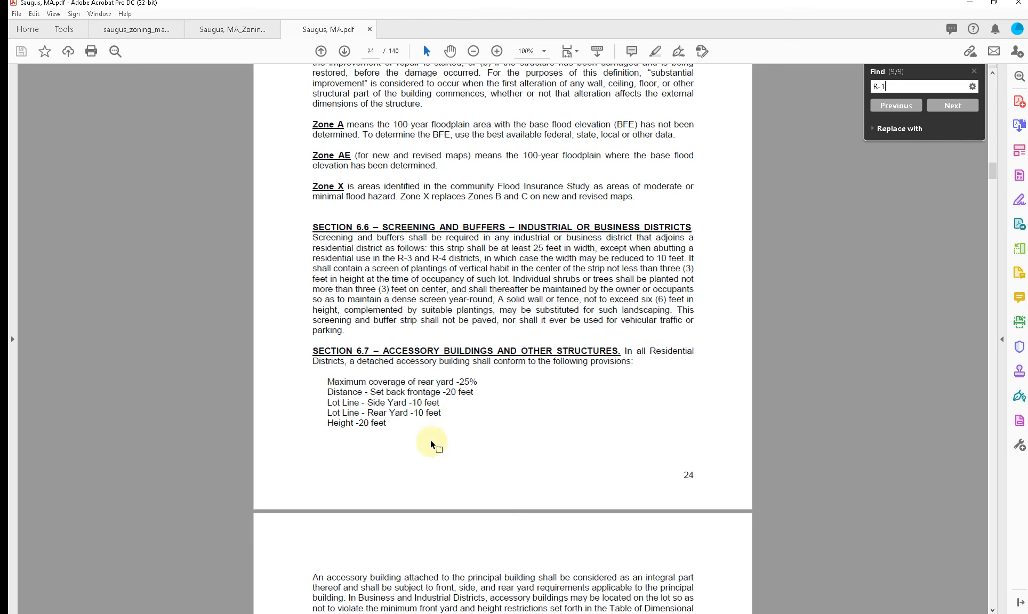
pyautogui.hotkey('ctrl', '2')
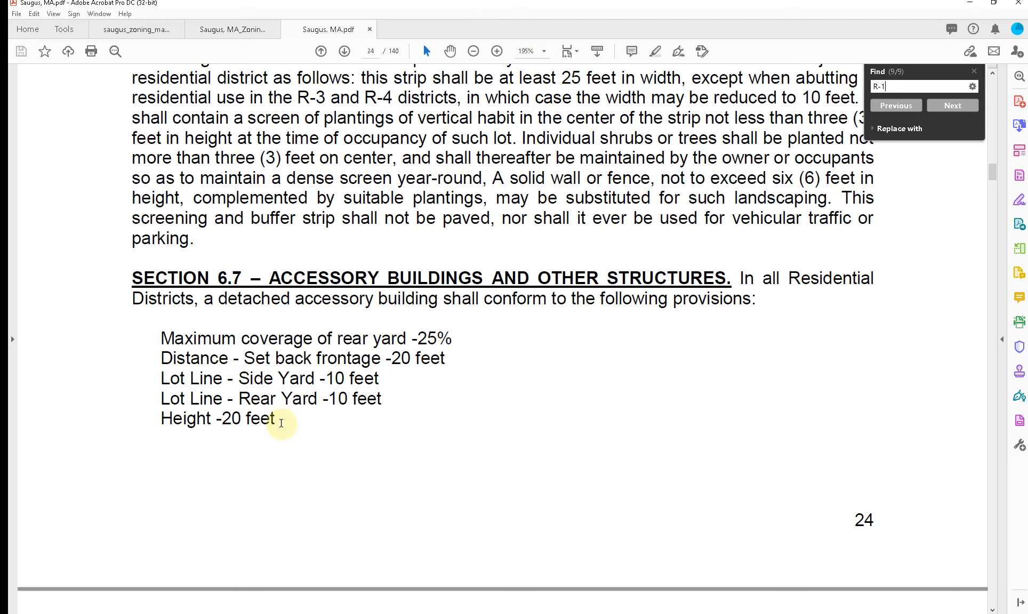
pyautogui.moveTo(281, 423); pyautogui.dragTo(173, 340)
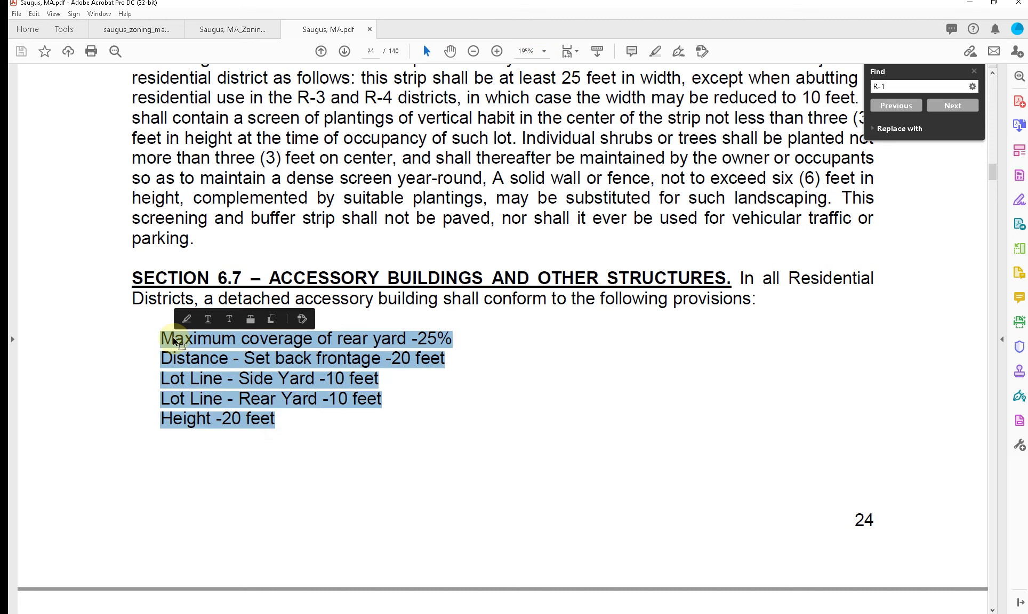
pyautogui.moveTo(350, 9); pyautogui.dragTo(1027, 86)
# Step: Duplicate the Description note below the Zoning Review table and replace the copy's text with the copied accessory building provisions
pyautogui.click(235, 379)
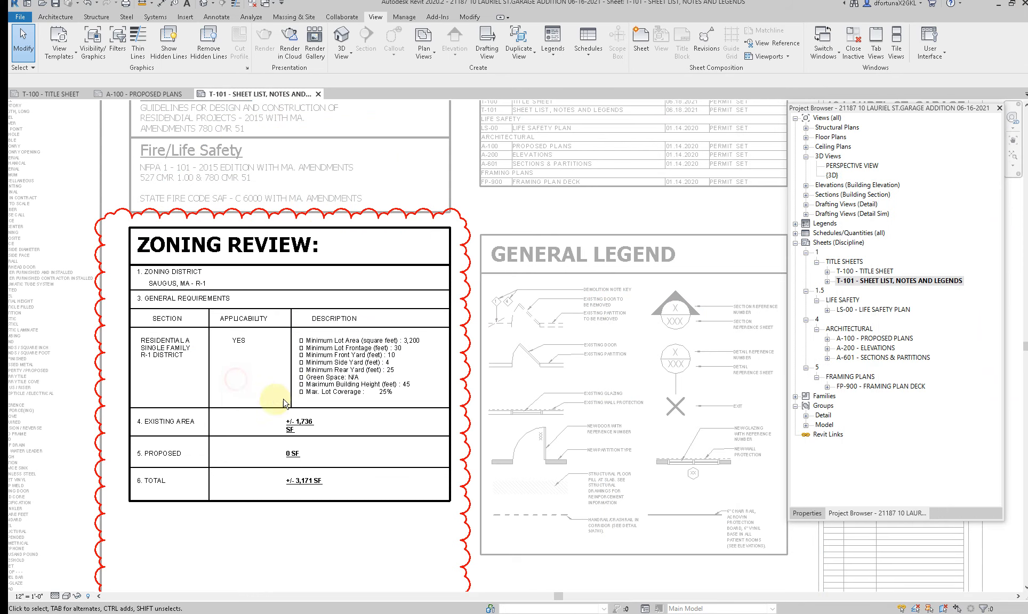
pyautogui.click(330, 377)
pyautogui.moveTo(331, 377); pyautogui.dragTo(322, 294, button='middle')
pyautogui.moveTo(245, 470); pyautogui.dragTo(245, 468)
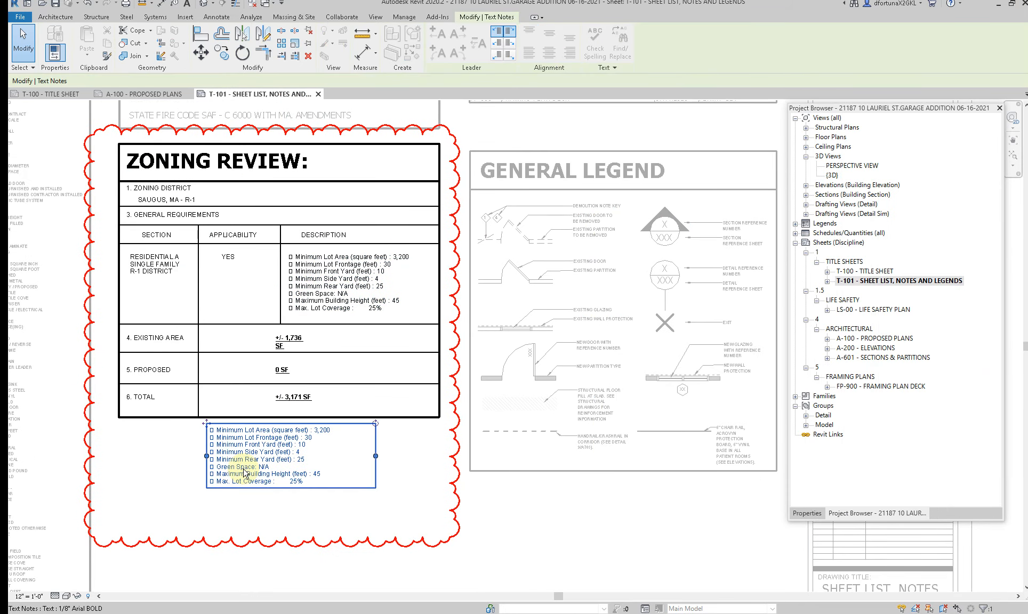
pyautogui.doubleClick(247, 466)
pyautogui.hotkey('ctrl', 'a')
pyautogui.hotkey('ctrl', 'v')
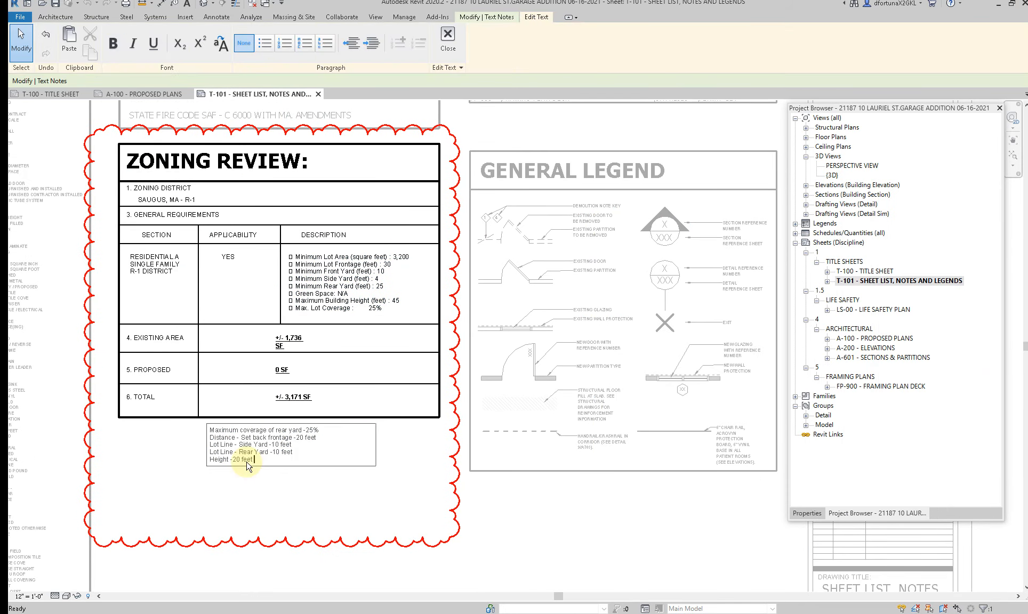
pyautogui.press('Escape')
pyautogui.scroll(2, 288, 458)
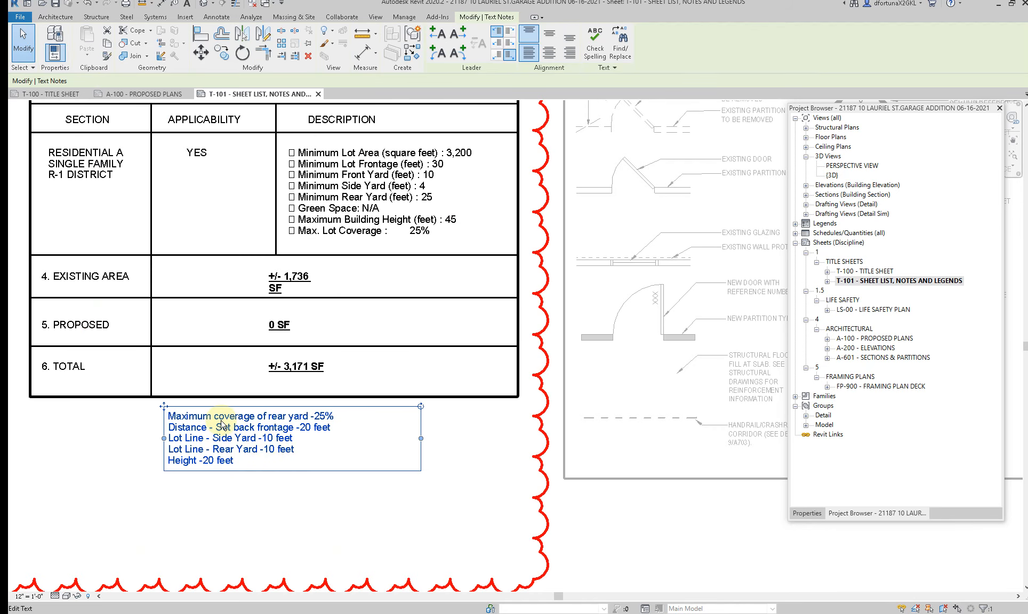
# Step: Try to remove the words "Lot Coverage" from the last line of the table's Description note, and undo the edit
pyautogui.click(373, 163)
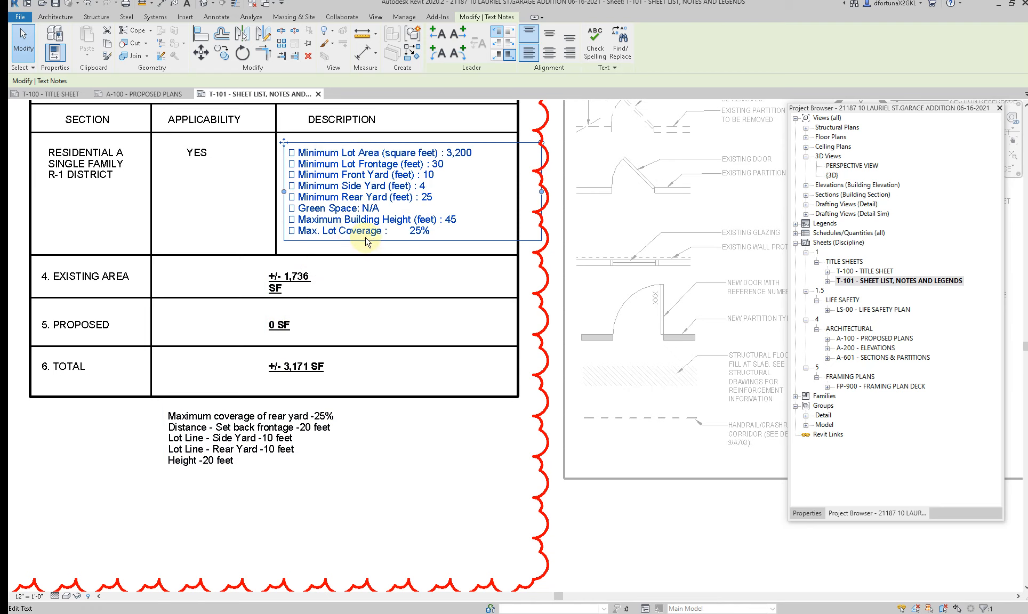
pyautogui.doubleClick(334, 237)
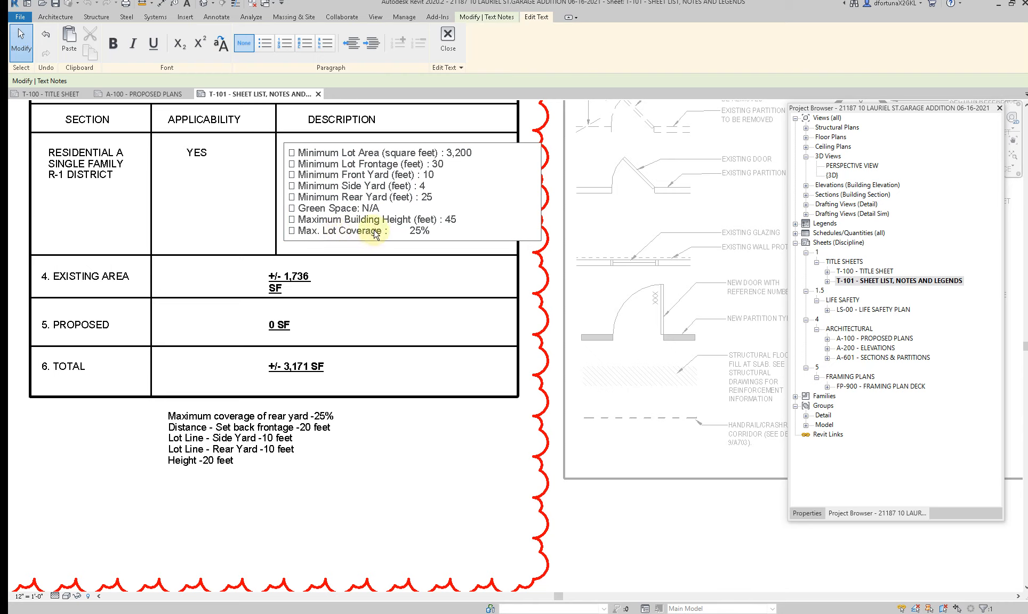
pyautogui.moveTo(382, 235); pyautogui.dragTo(333, 236)
pyautogui.press('Delete')
pyautogui.click(332, 490)
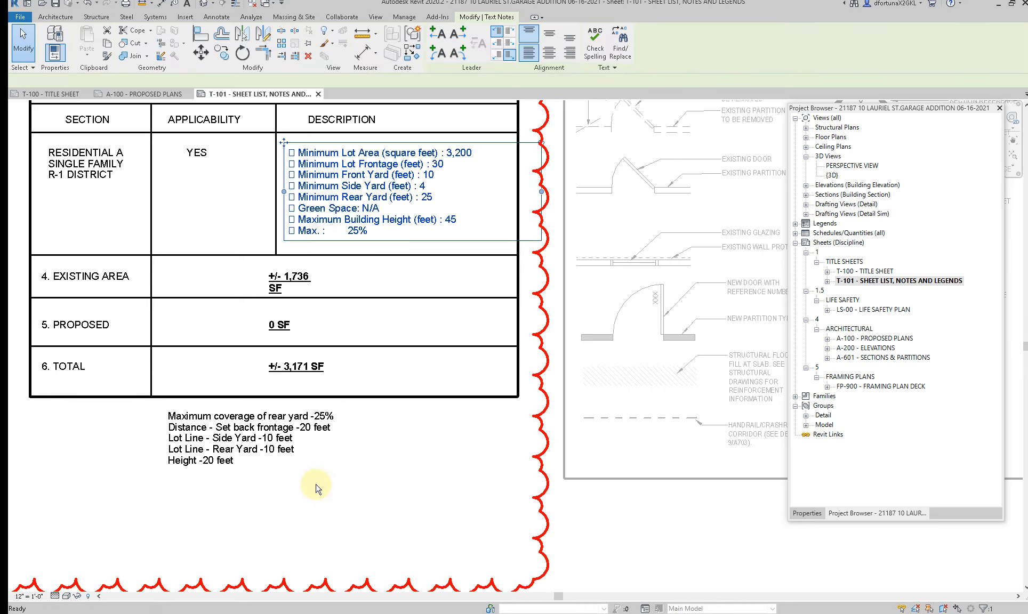
pyautogui.hotkey('ctrl', 'z')
# Step: Replace all text in the table's Description note with the accessory building provisions from the lower note, and remove the trailing blank line
pyautogui.click(245, 448)
pyautogui.doubleClick(240, 462)
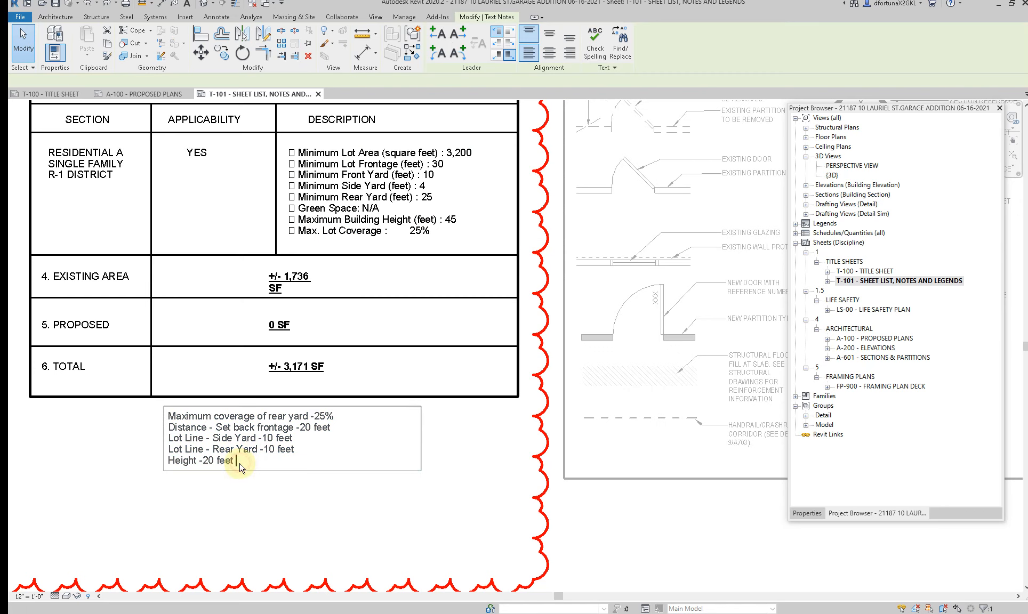
pyautogui.moveTo(240, 463); pyautogui.dragTo(151, 405)
pyautogui.hotkey('ctrl', 'c')
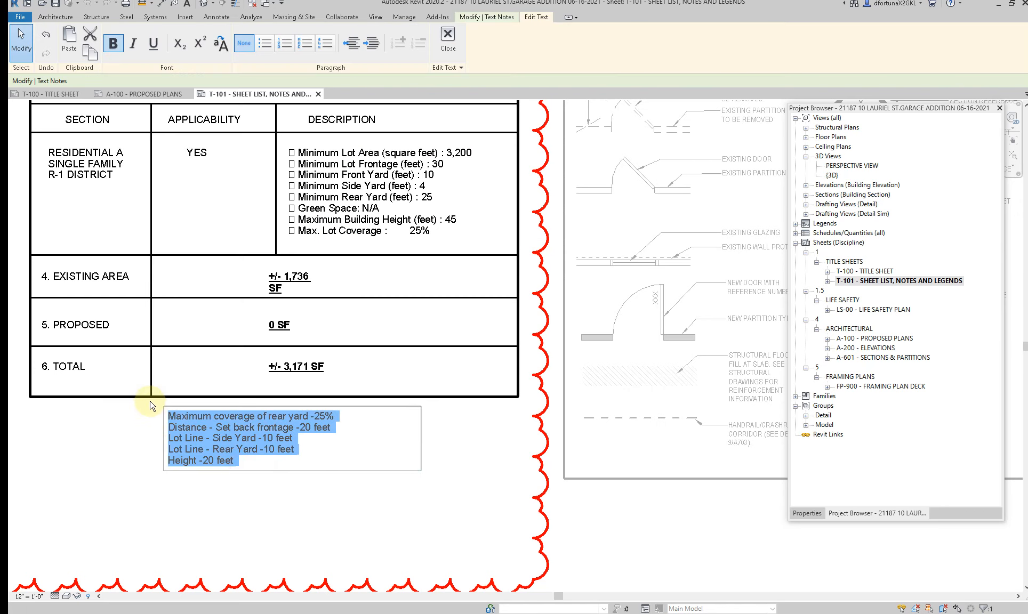
pyautogui.click(408, 231)
pyautogui.doubleClick(445, 234)
pyautogui.hotkey('ctrl', 'a')
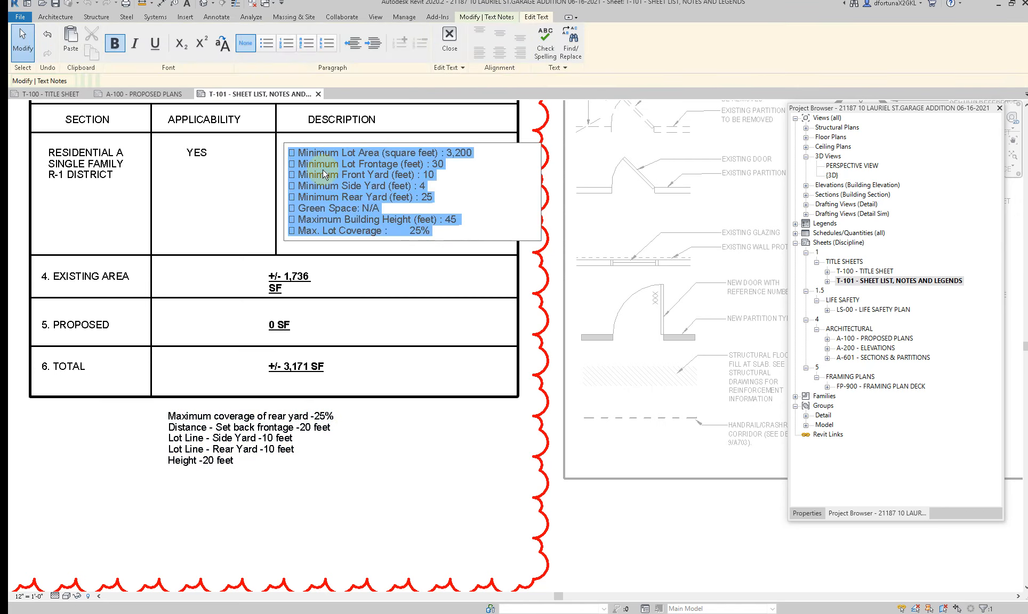
pyautogui.hotkey('ctrl', 'v')
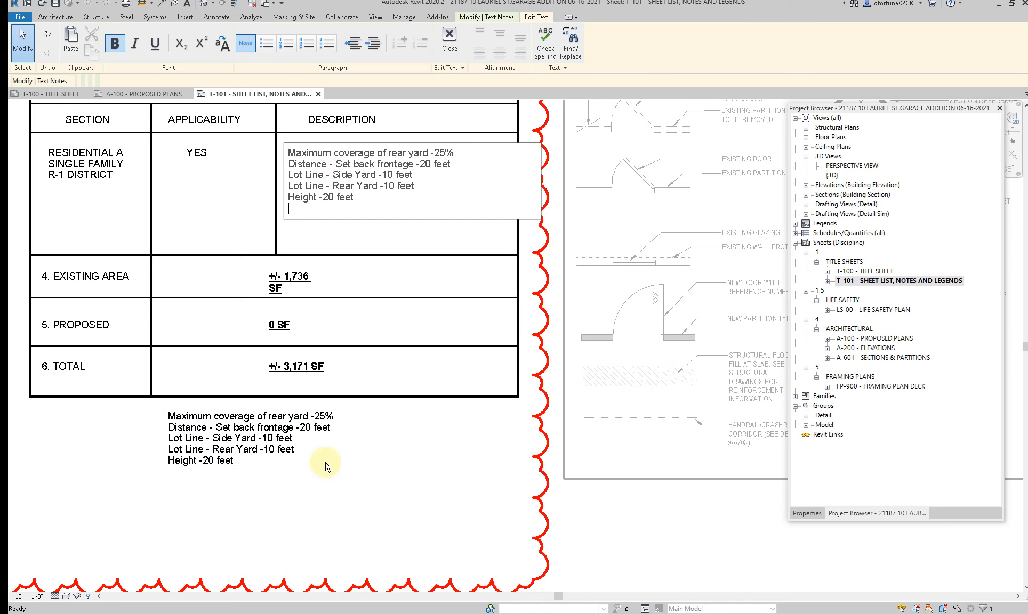
pyautogui.press('BackSpace')
pyautogui.write('=')
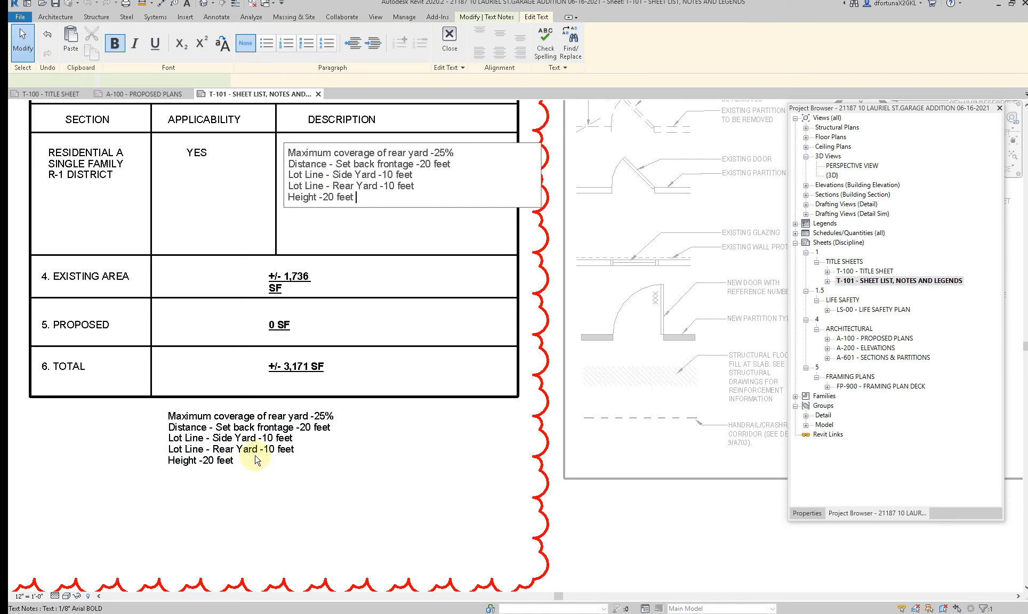
# Step: Delete the duplicate provisions note below the Zoning Review table
pyautogui.click(254, 451)
pyautogui.press('Delete')
pyautogui.scroll(-3, 250, 450)
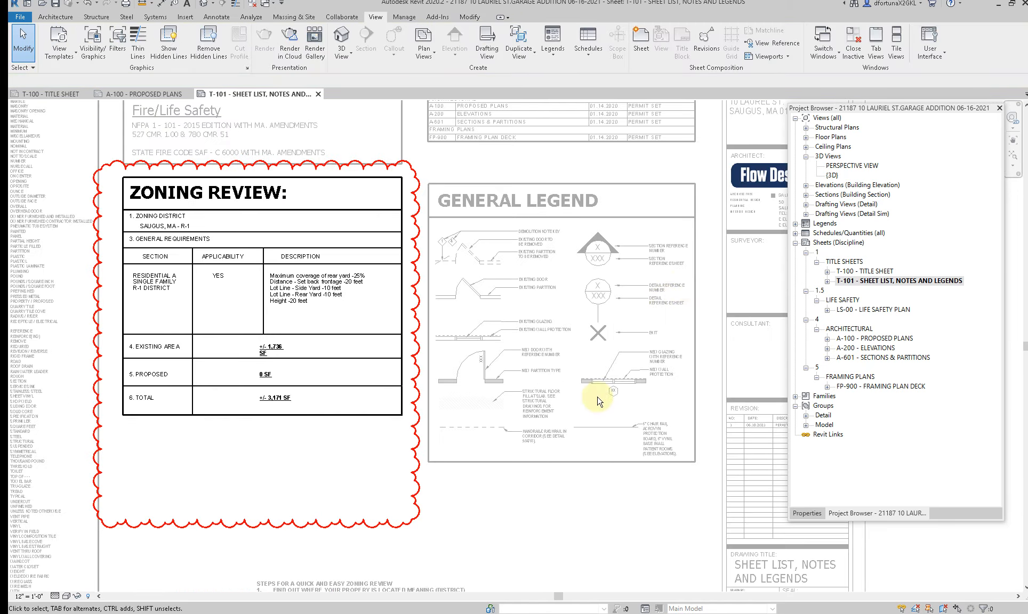
pyautogui.hotkey('alt', 'Tab')
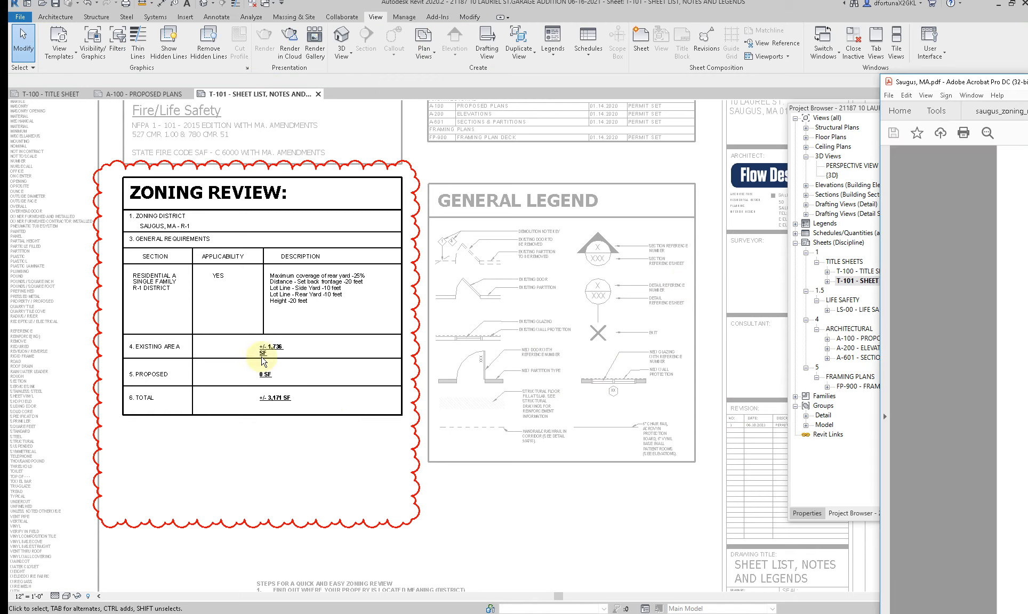
pyautogui.click(307, 471)
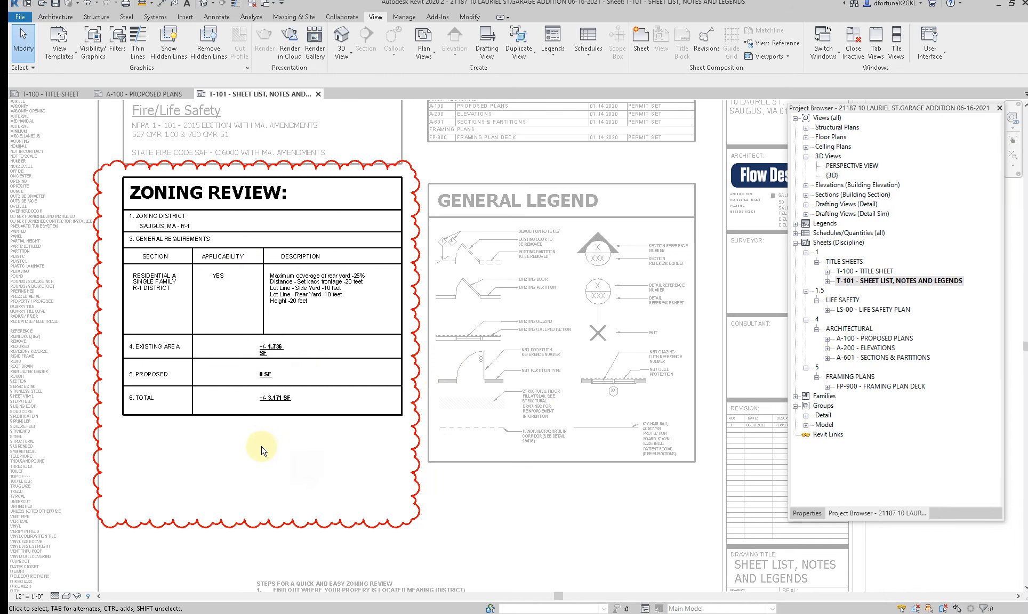
pyautogui.click(243, 522)
pyautogui.scroll(2, 257, 410)
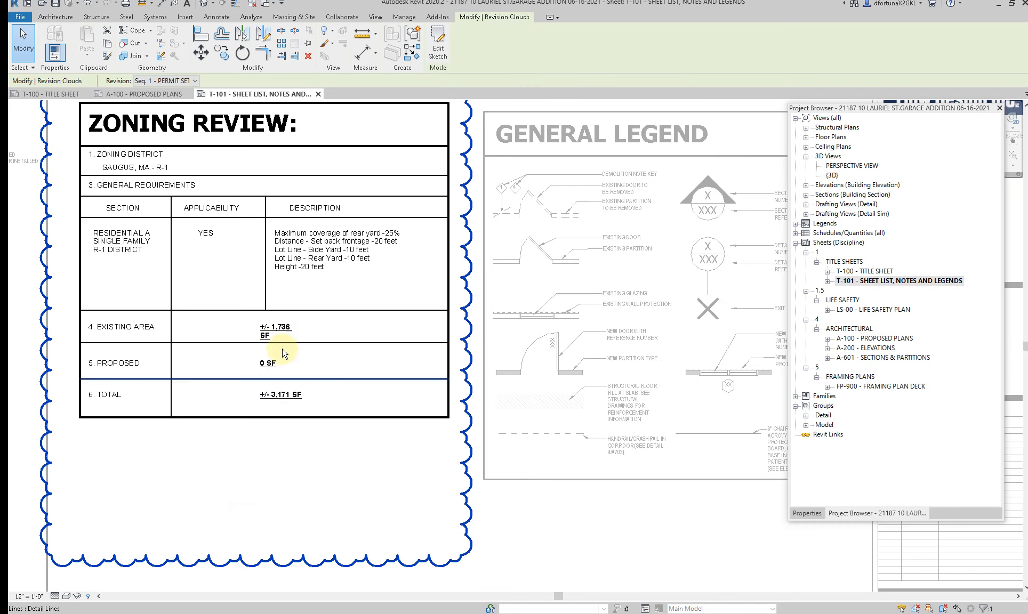
pyautogui.scroll(-1, 270, 268)
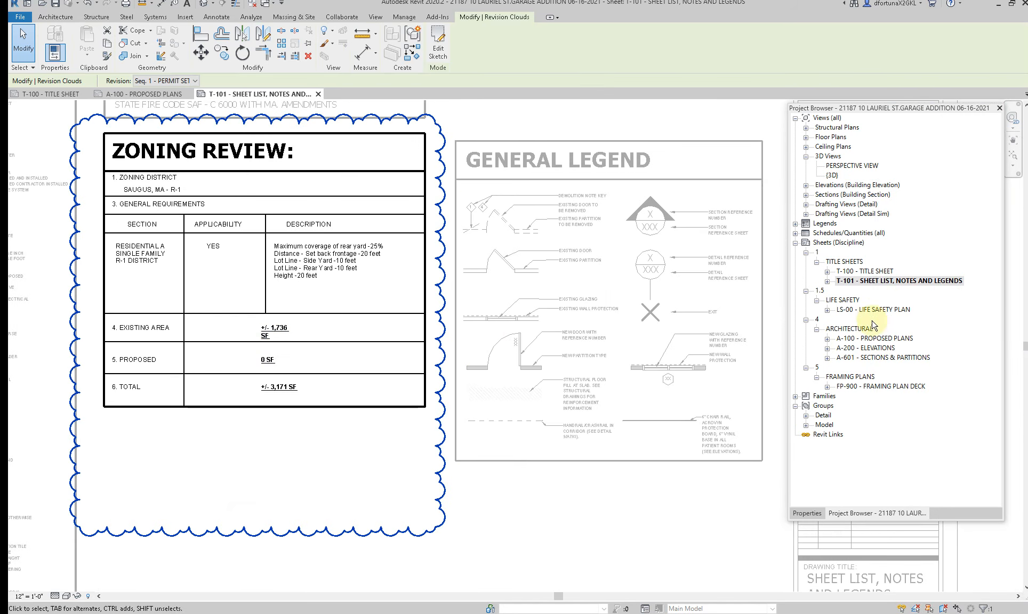
# Step: Open sheet A-100 - PROPOSED PLANS and activate the proposed site plan viewport for editing
pyautogui.doubleClick(874, 339)
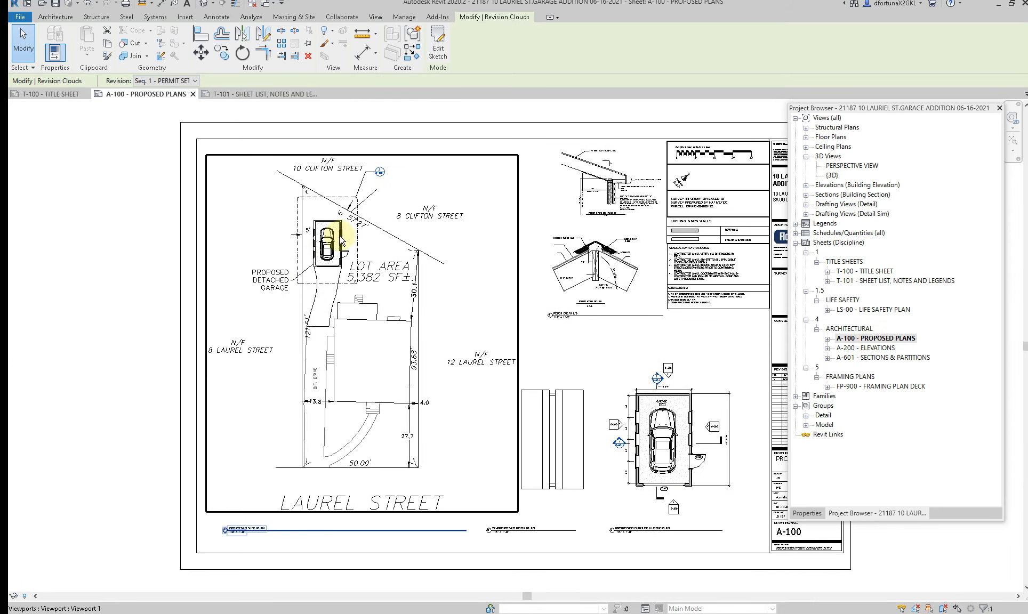
pyautogui.scroll(3, 325, 213)
pyautogui.click(300, 166)
pyautogui.click(375, 16)
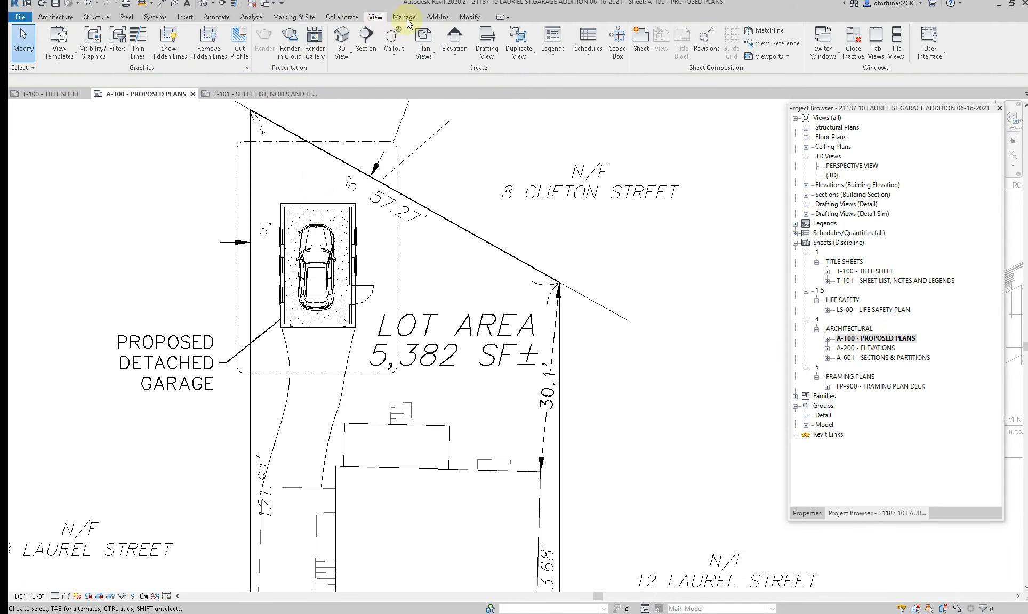
# Step: Draw a rectangular filled region about 11'-11" wide over the proposed detached garage's footprint on the site plan, and finish it
pyautogui.click(218, 18)
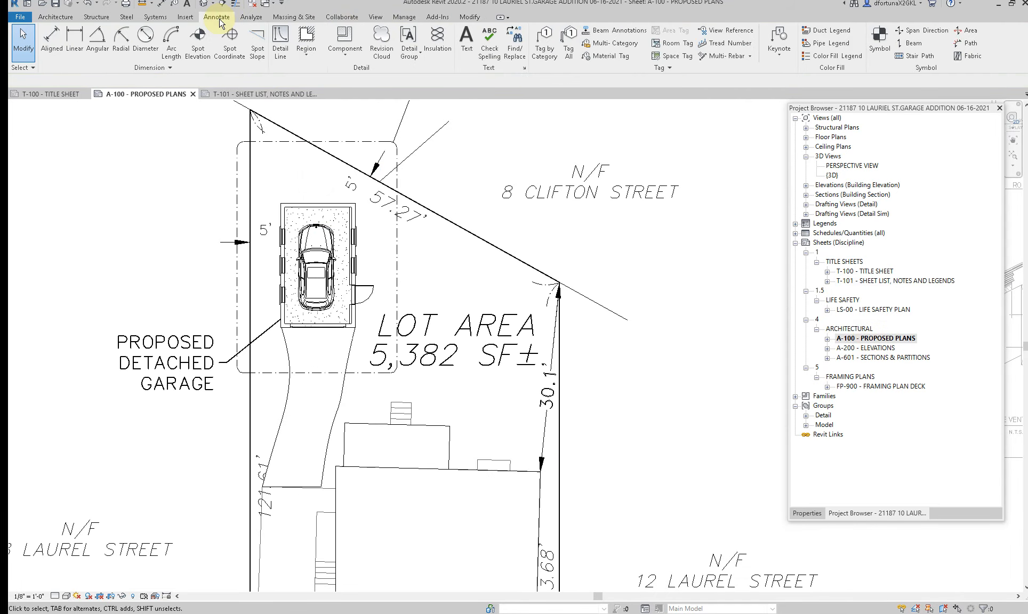
pyautogui.click(319, 58)
pyautogui.click(308, 72)
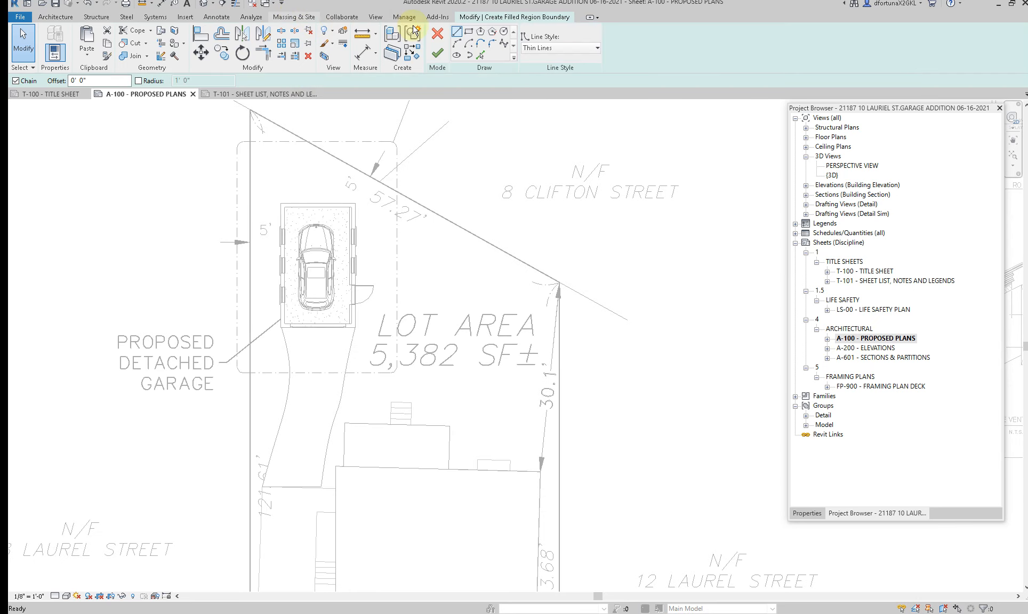
pyautogui.click(218, 17)
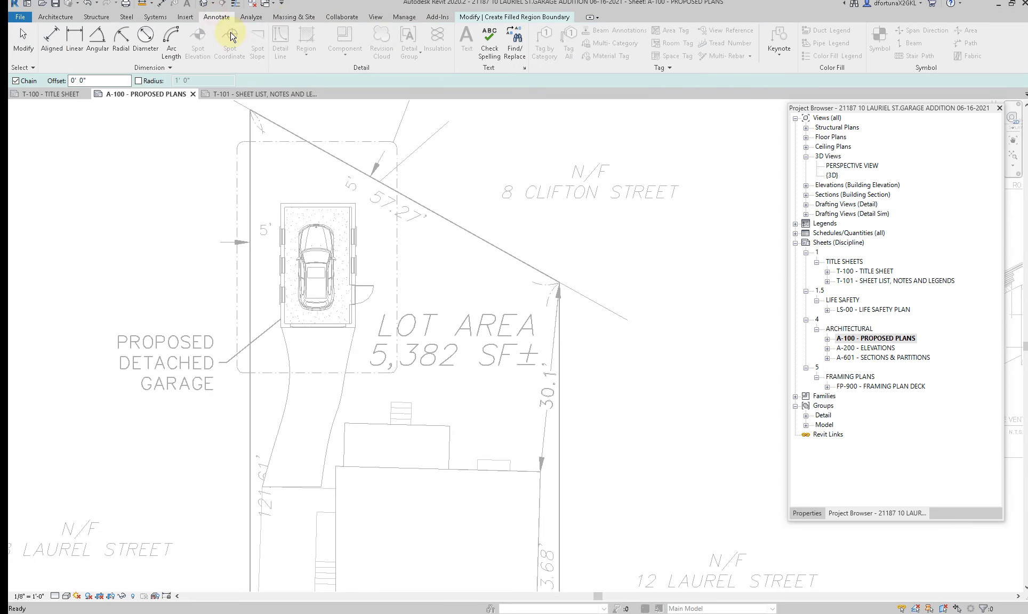
pyautogui.click(303, 60)
pyautogui.click(533, 17)
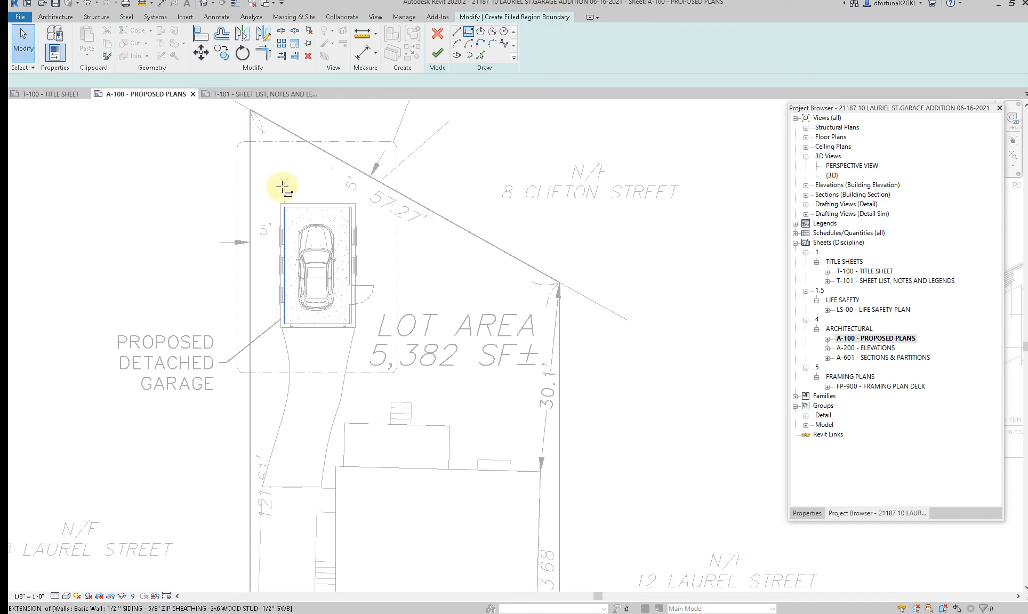
pyautogui.click(281, 202)
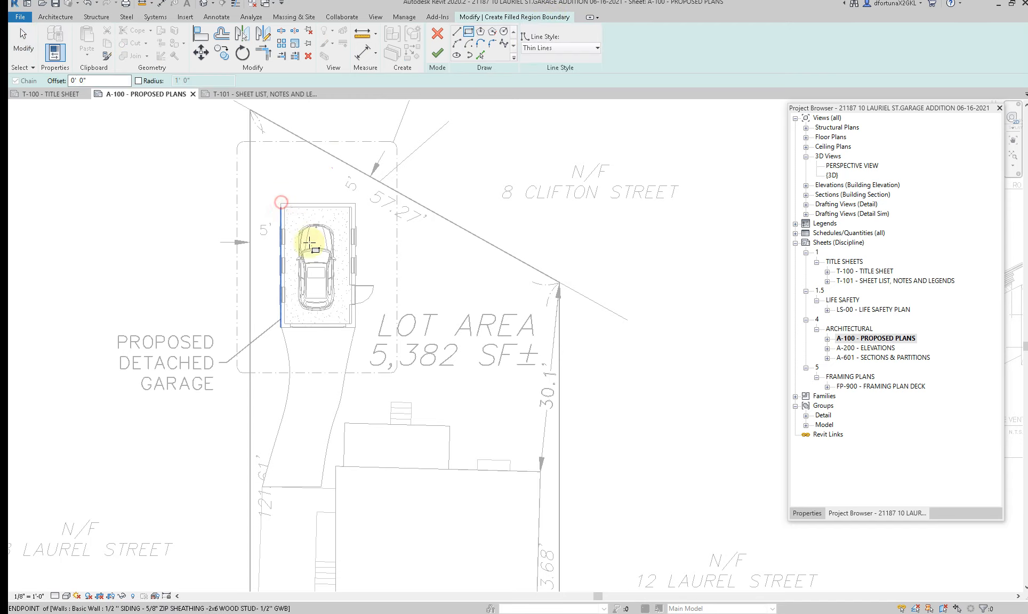
pyautogui.click(354, 326)
pyautogui.press('Escape')
pyautogui.press('Escape')
pyautogui.click(438, 53)
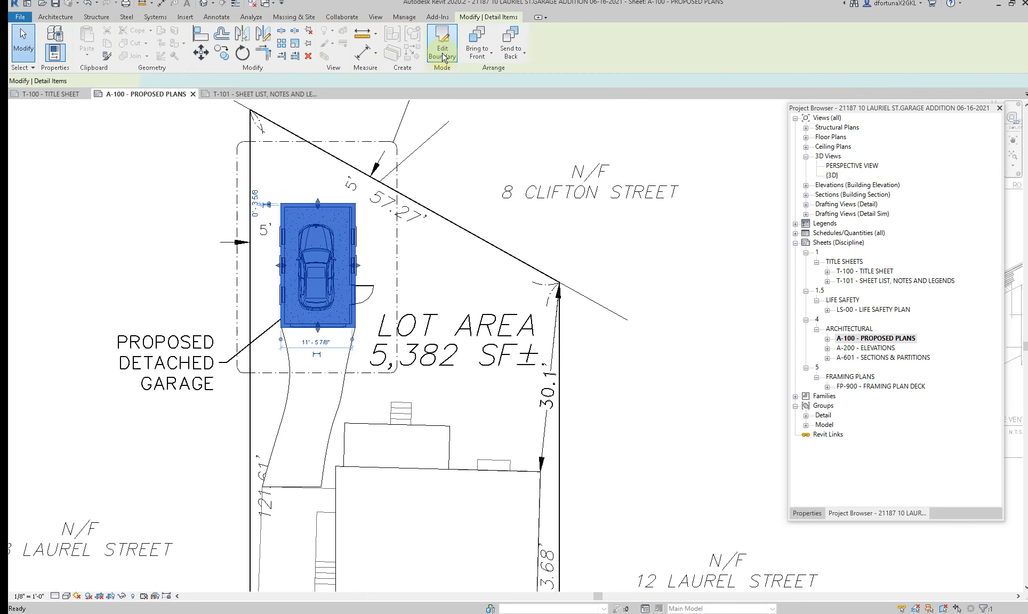
# Step: Edit the garage filled region's boundary, assign a heavier line style to its four edges, and finish the sketch
pyautogui.click(294, 205)
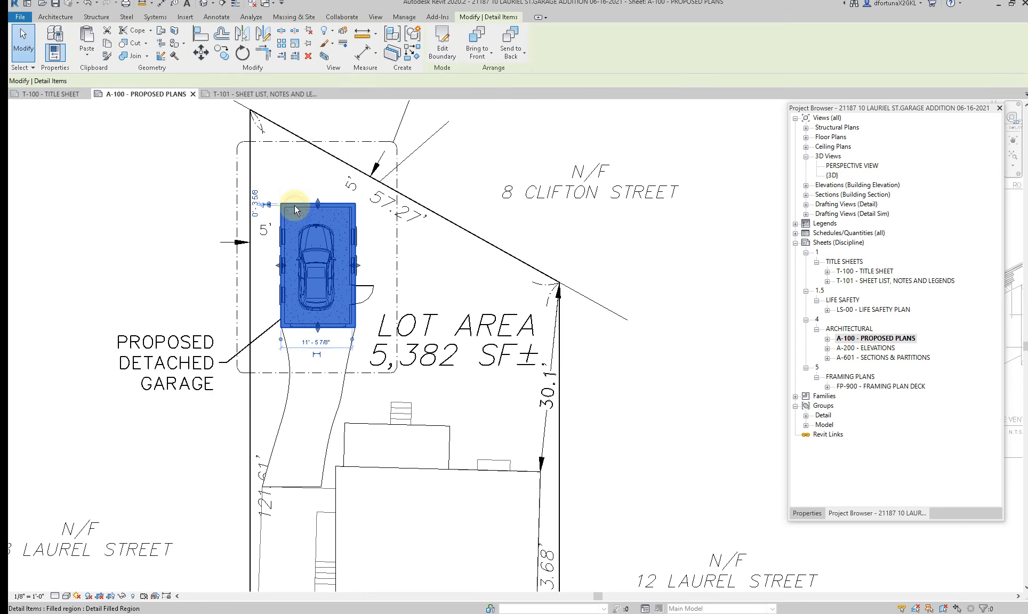
pyautogui.click(441, 40)
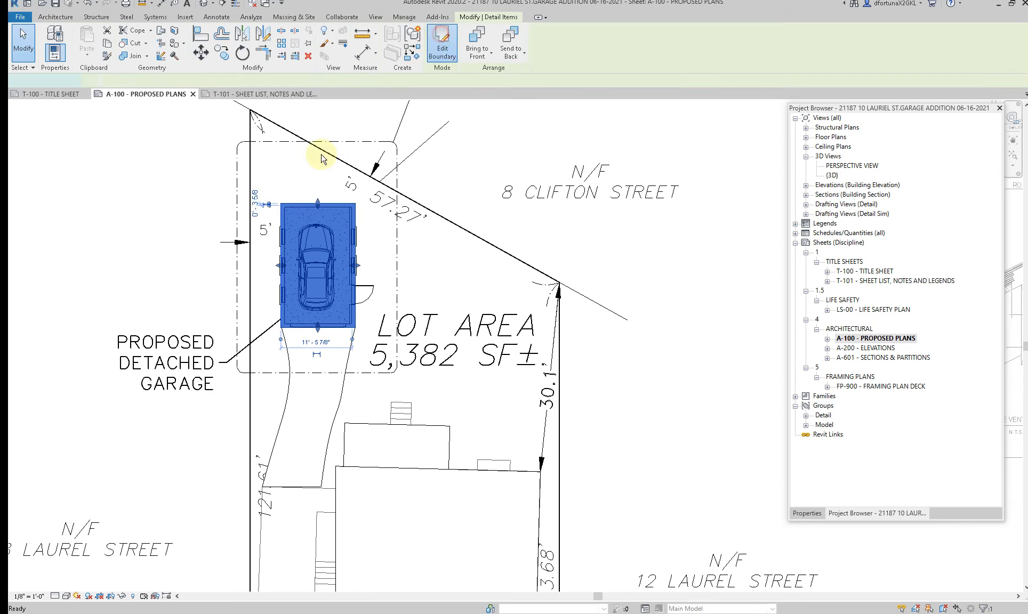
pyautogui.click(292, 206)
pyautogui.click(552, 48)
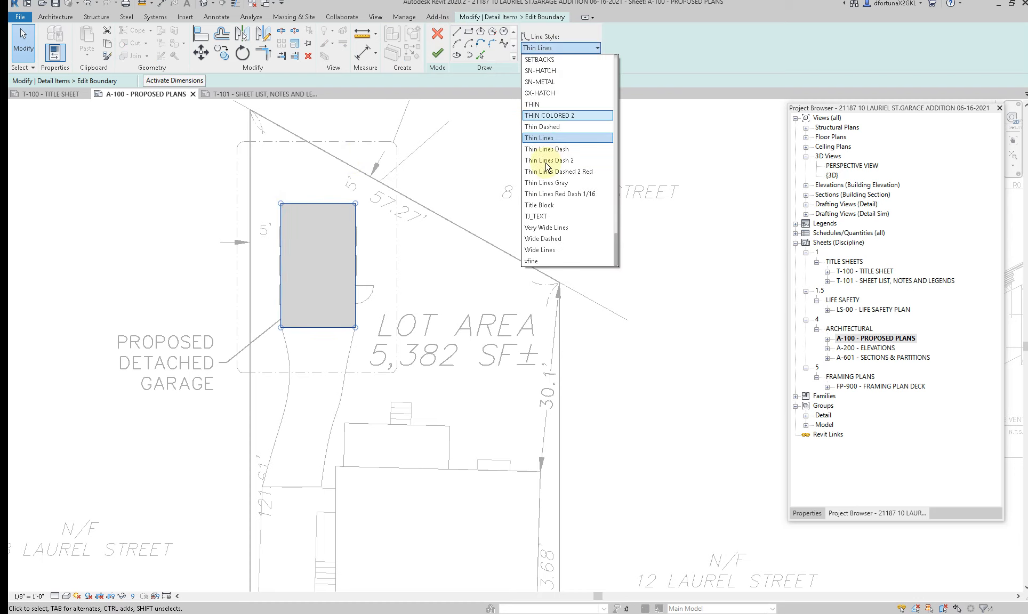
pyautogui.scroll(8, 547, 167)
pyautogui.scroll(3, 546, 166)
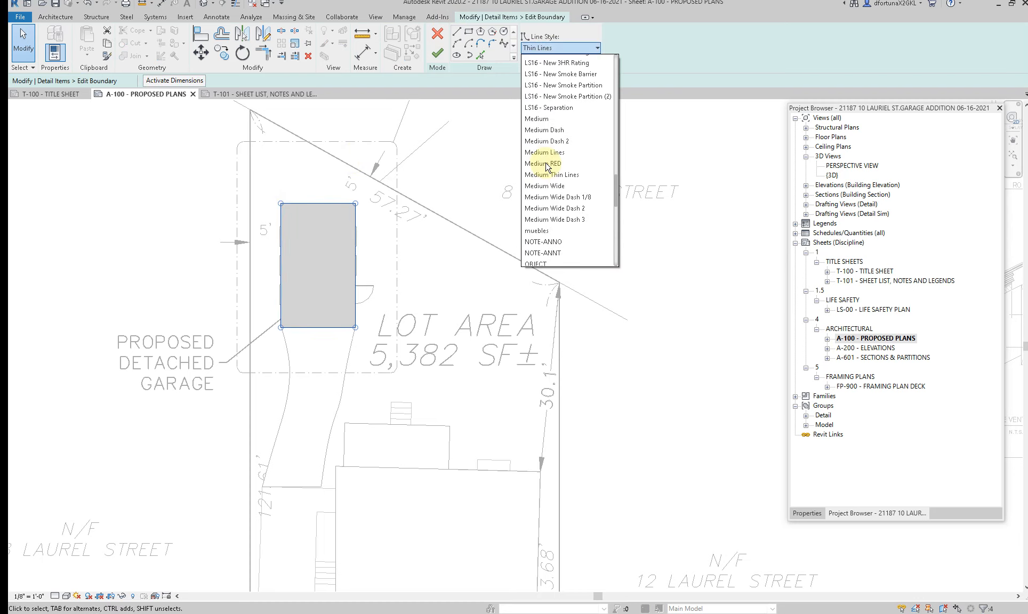
pyautogui.scroll(-9, 546, 168)
pyautogui.scroll(10, 546, 169)
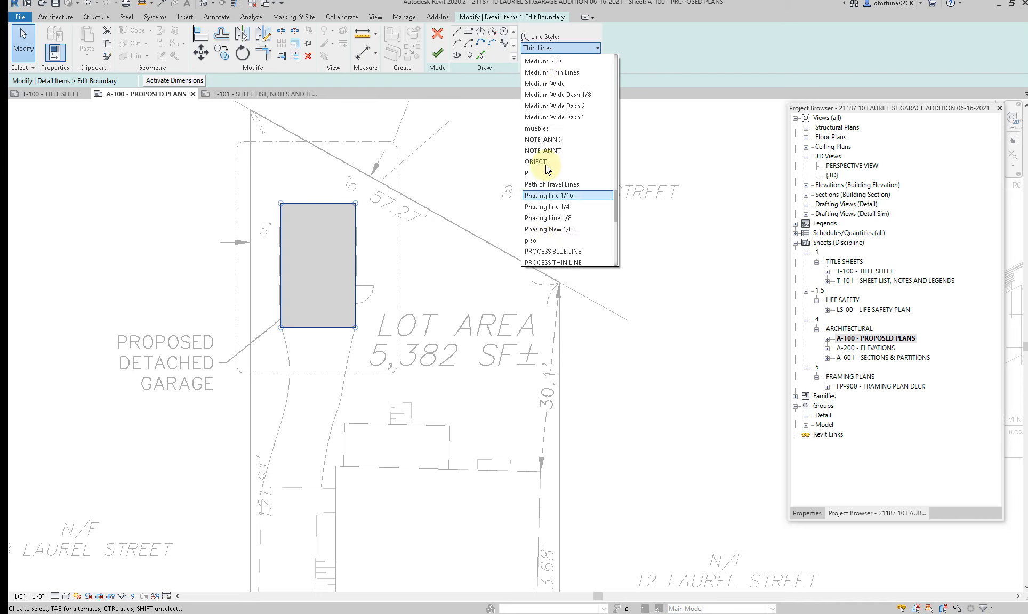
pyautogui.scroll(6, 546, 170)
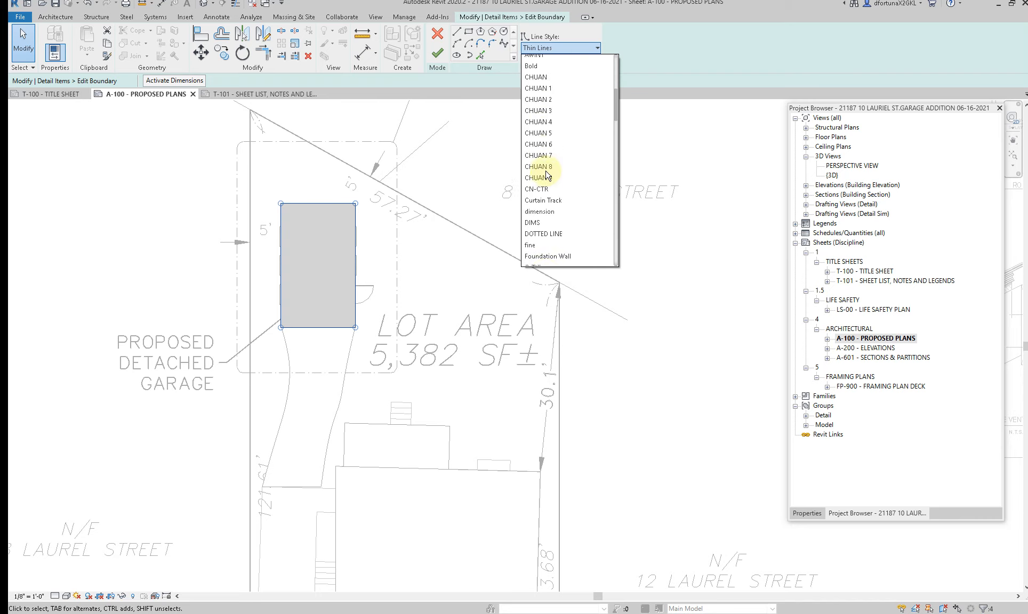
pyautogui.click(544, 213)
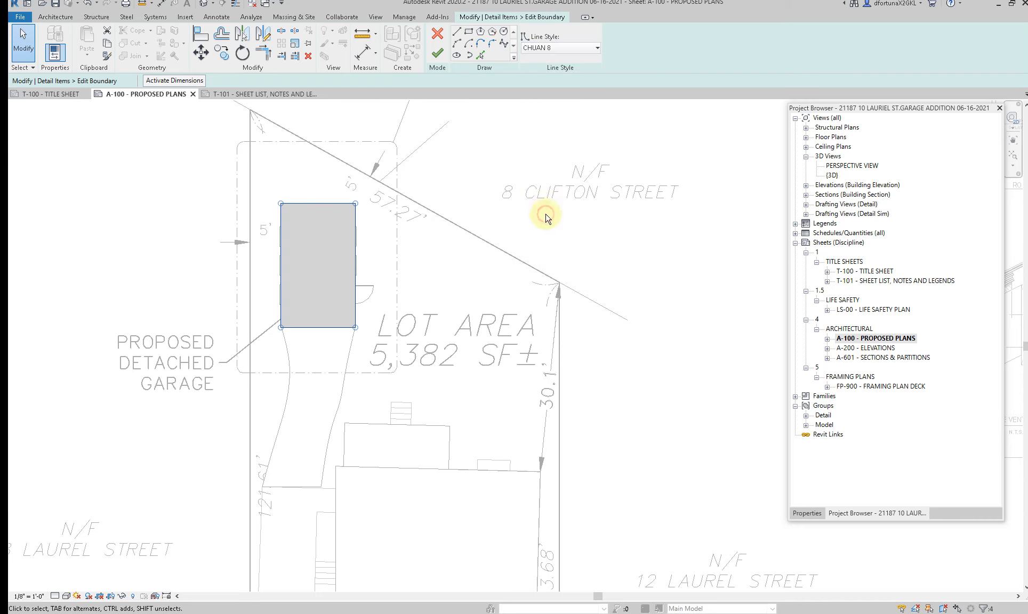
pyautogui.click(437, 53)
pyautogui.press('Escape')
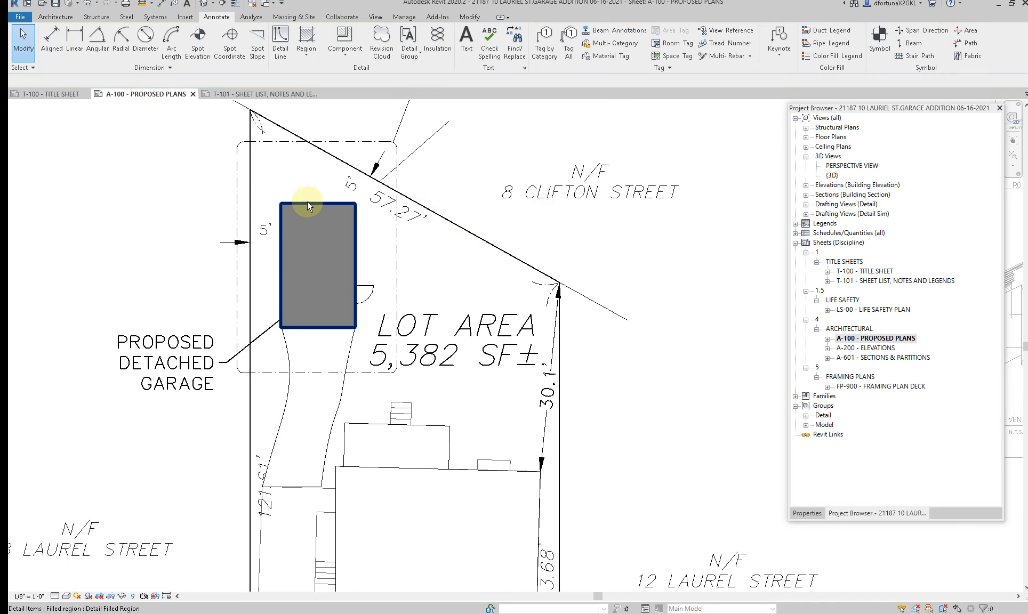
# Step: Check the area of the garage filled region in its properties
pyautogui.click(307, 201)
pyautogui.click(805, 513)
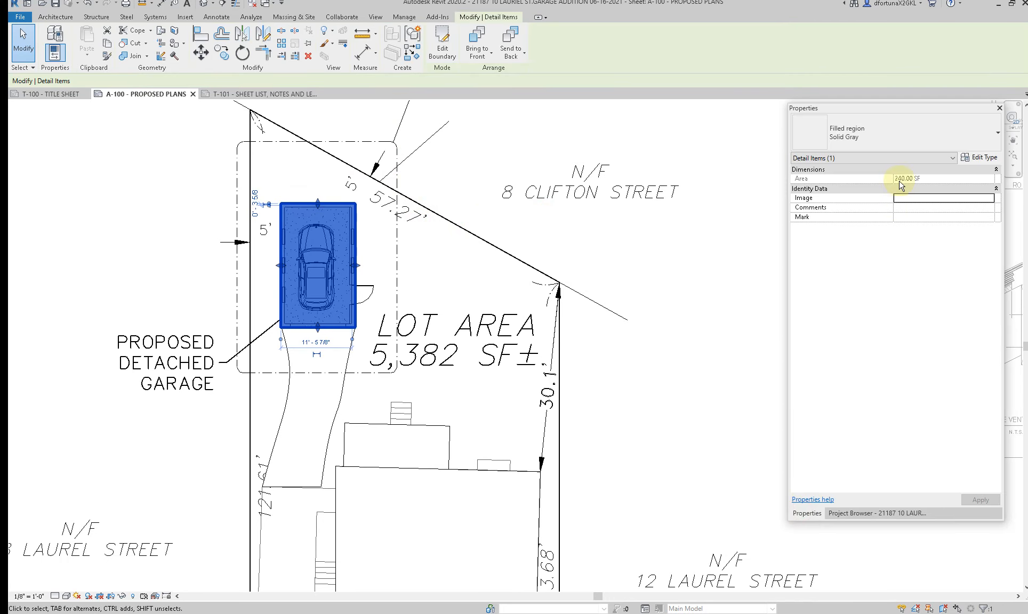
pyautogui.press('Escape')
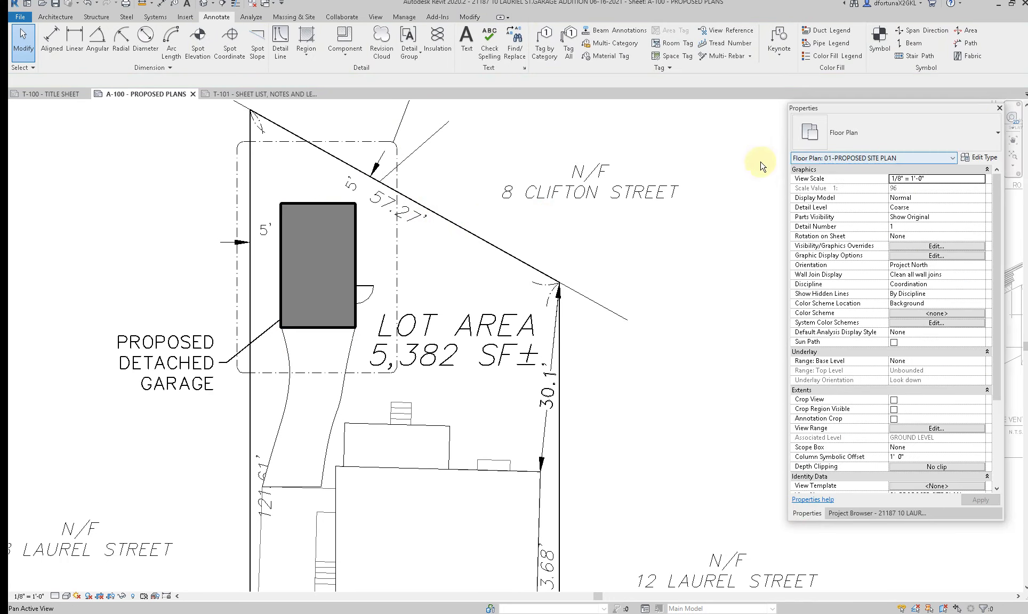
# Step: Open sheet T-101, activate the Zoning Review viewport, and delete the Existing Area row's value and label
pyautogui.click(848, 513)
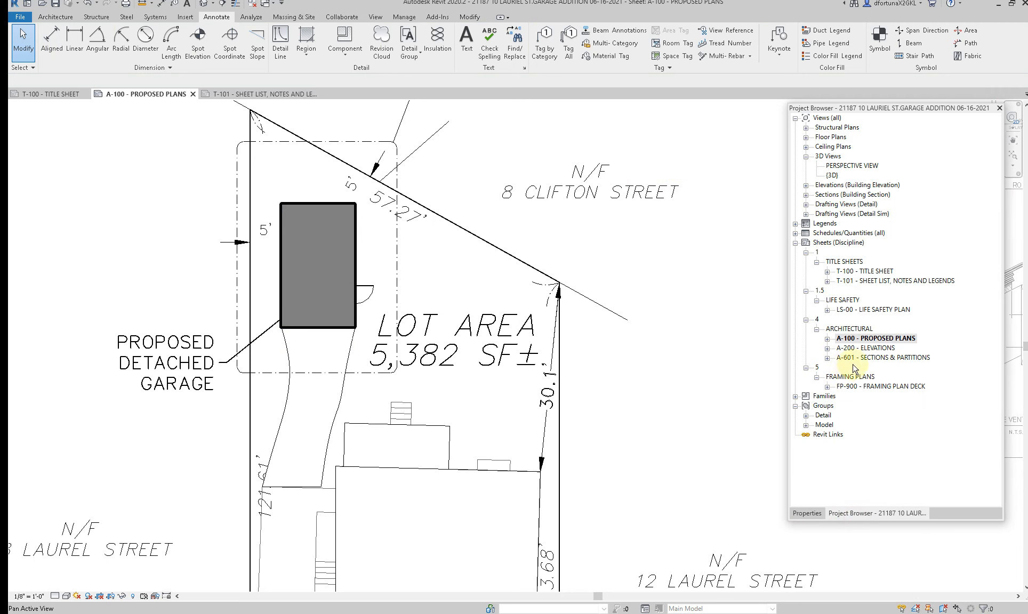
pyautogui.doubleClick(873, 281)
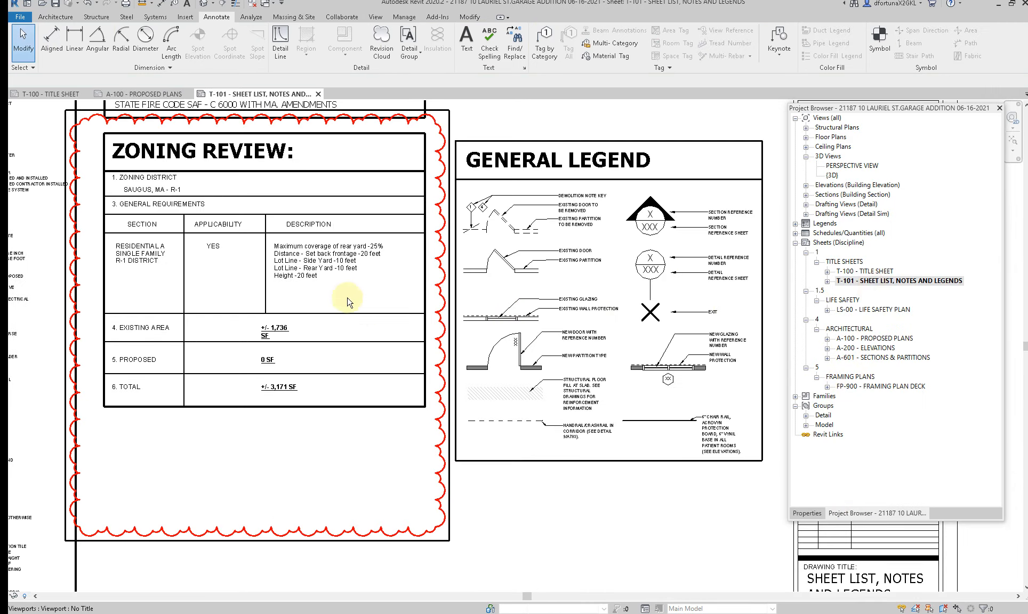
pyautogui.scroll(4, 305, 285)
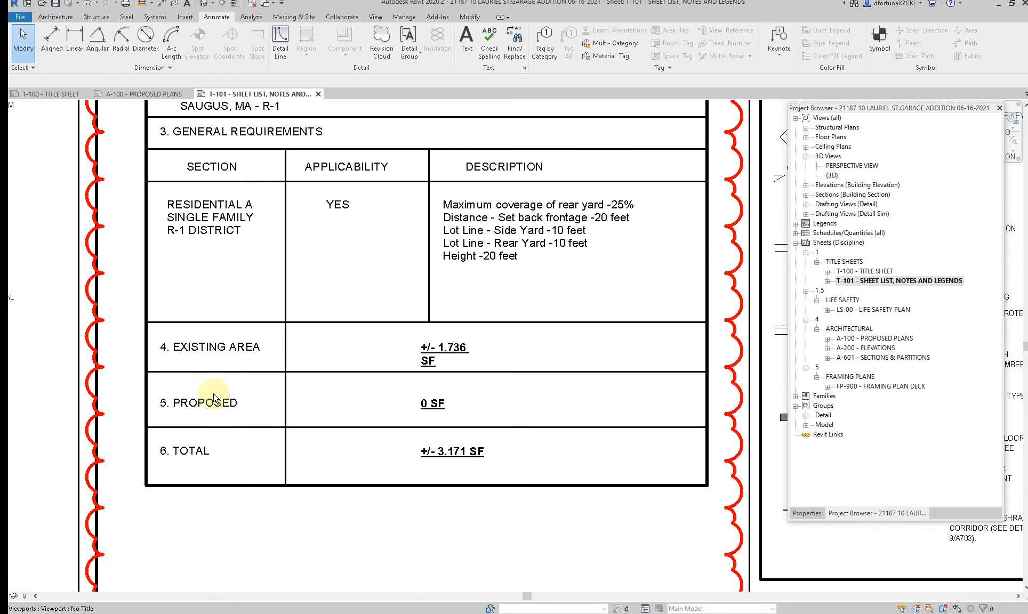
pyautogui.doubleClick(383, 348)
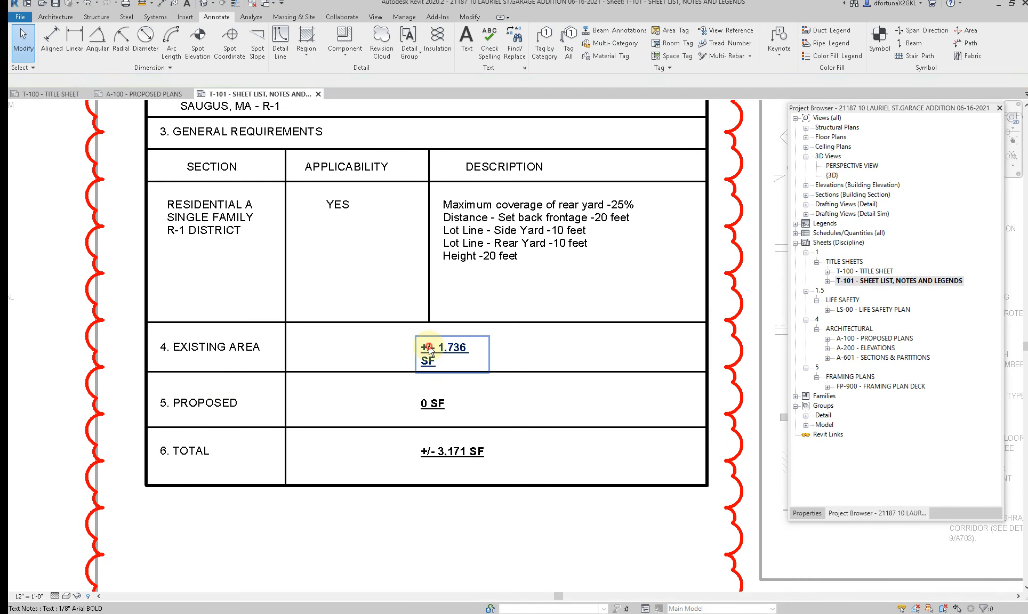
pyautogui.click(431, 352)
pyautogui.press('Delete')
pyautogui.click(224, 352)
pyautogui.press('Delete')
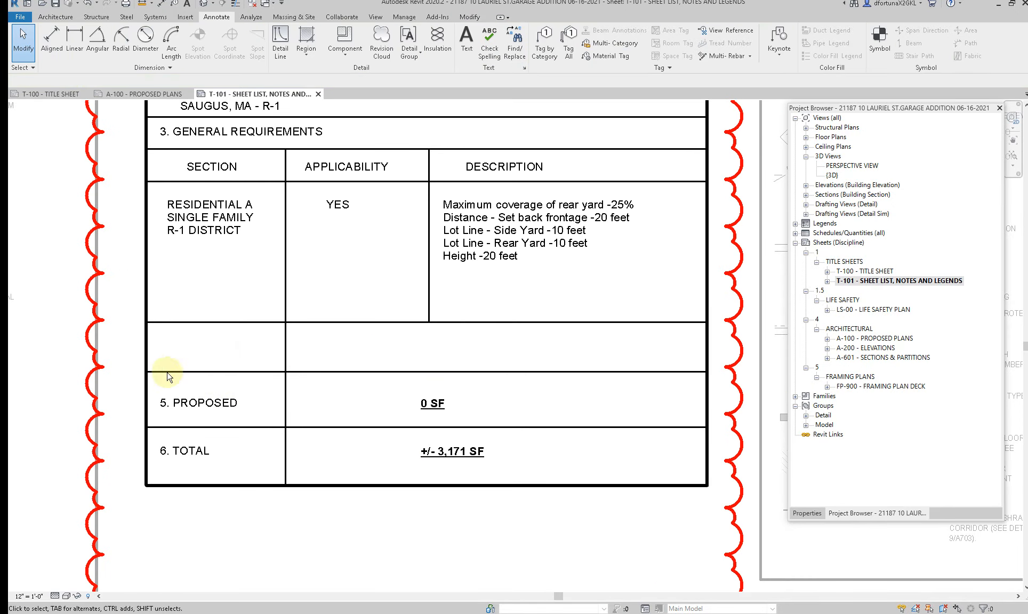
pyautogui.click(459, 403)
pyautogui.keyDown('ctrl'); pyautogui.click(229, 402); pyautogui.keyUp('ctrl')
pyautogui.keyDown('ctrl'); pyautogui.click(194, 465); pyautogui.keyUp('ctrl')
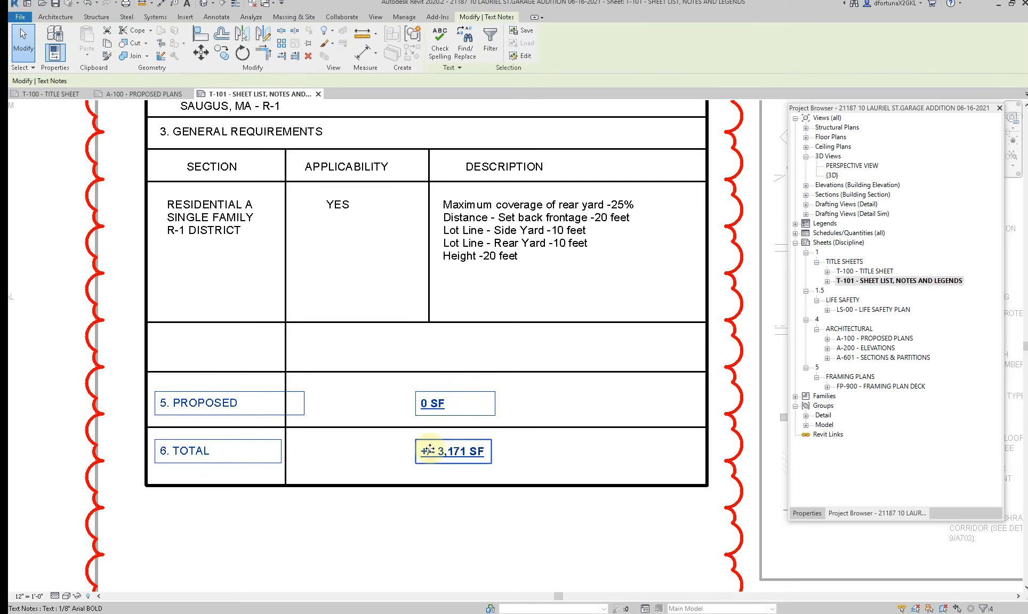
pyautogui.press('c')
pyautogui.press('o')
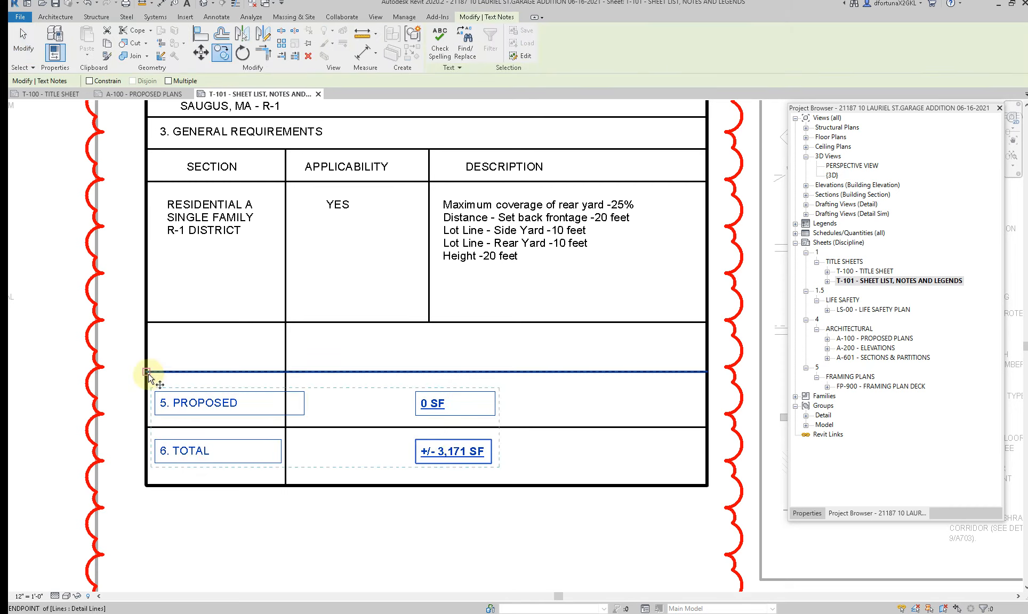
pyautogui.press('Escape')
pyautogui.press('Escape')
# Step: Move the Proposed and Total labels and their values up one row in the Zoning Review table
pyautogui.click(170, 395)
pyautogui.keyDown('ctrl'); pyautogui.click(436, 409); pyautogui.keyUp('ctrl')
pyautogui.keyDown('ctrl'); pyautogui.click(445, 456); pyautogui.keyUp('ctrl')
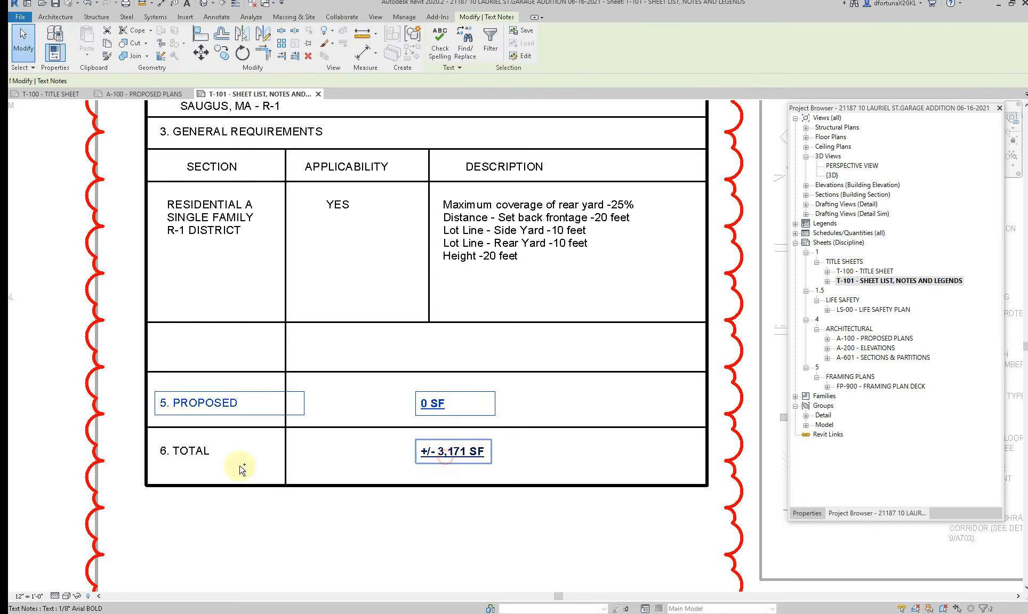
pyautogui.keyDown('ctrl'); pyautogui.click(210, 452); pyautogui.keyUp('ctrl')
pyautogui.moveTo(175, 405); pyautogui.dragTo(176, 346)
pyautogui.press('Escape')
# Step: Delete the divider line below the Total row and move the table's bottom border up to close that row
pyautogui.click(295, 428)
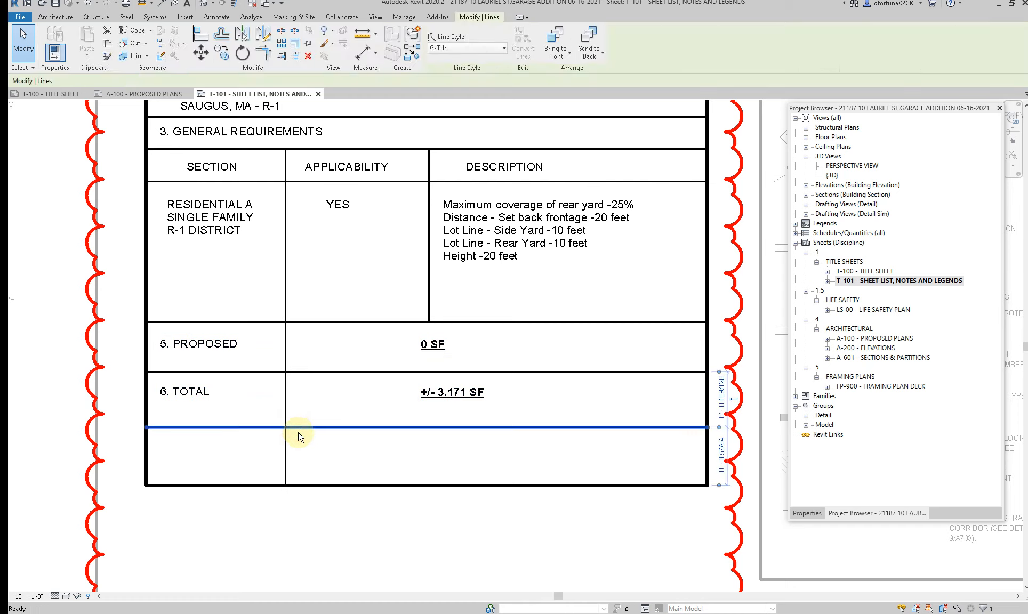
pyautogui.press('Delete')
pyautogui.click(342, 485)
pyautogui.moveTo(343, 486); pyautogui.dragTo(340, 415)
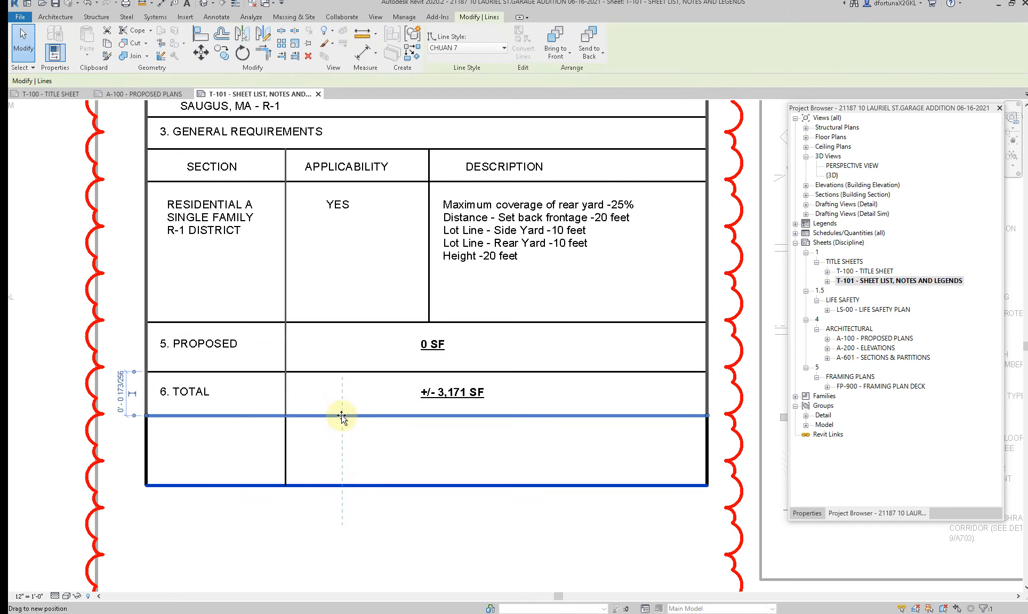
# Step: Set the Zoning Review table's Total value to +/- 240 SF and its Proposed value to 240 SF
pyautogui.click(427, 393)
pyautogui.doubleClick(465, 397)
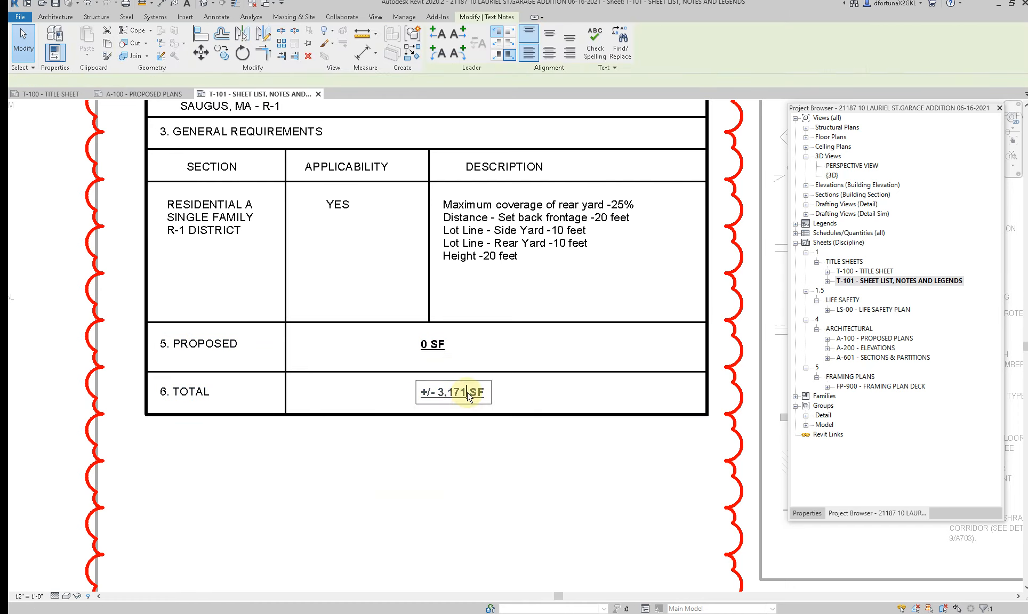
pyautogui.moveTo(466, 393); pyautogui.dragTo(443, 397)
pyautogui.write('240')
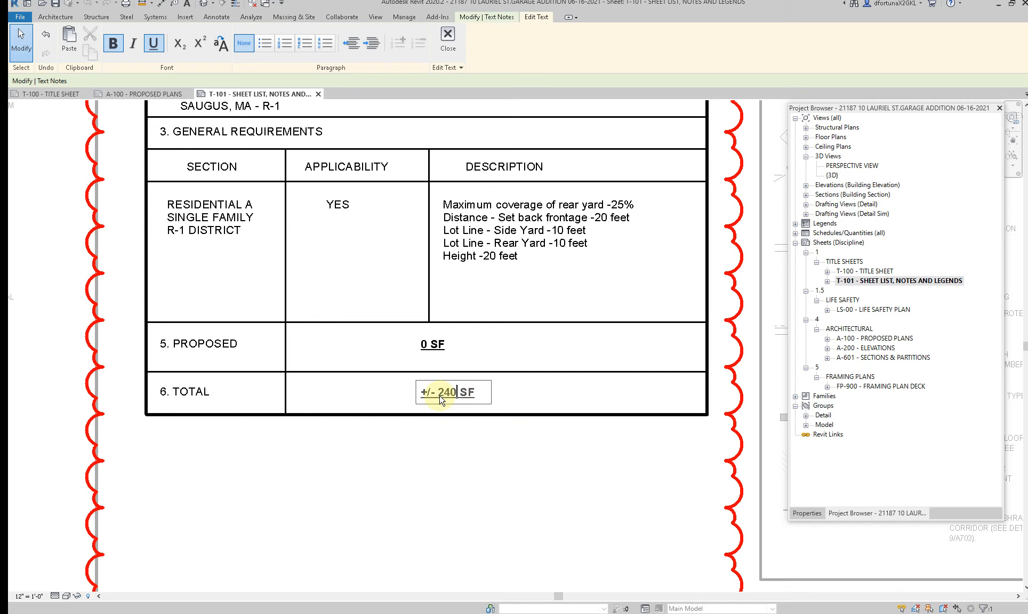
pyautogui.click(473, 461)
pyautogui.click(429, 347)
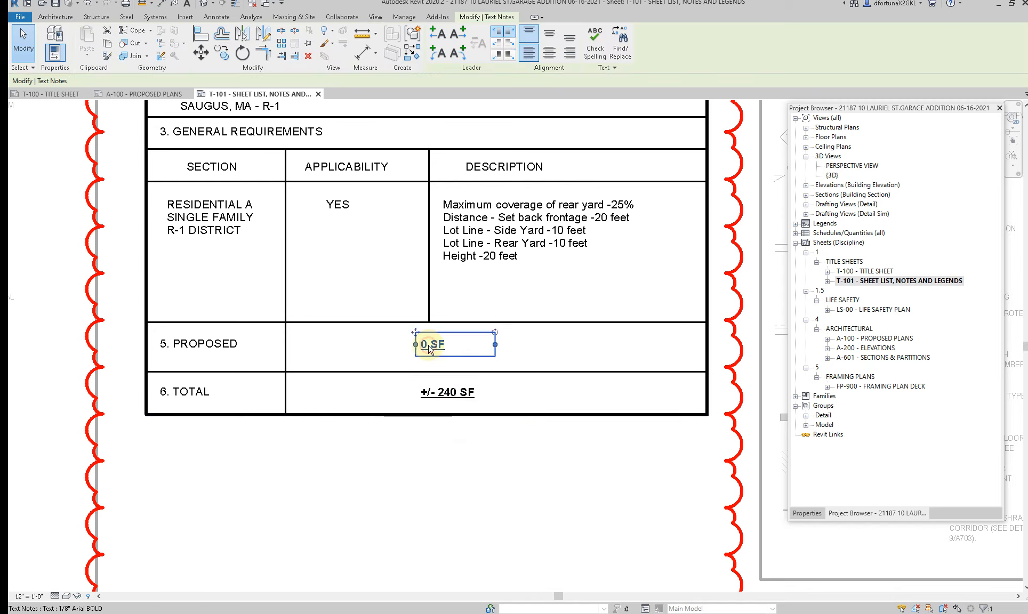
pyautogui.doubleClick(429, 348)
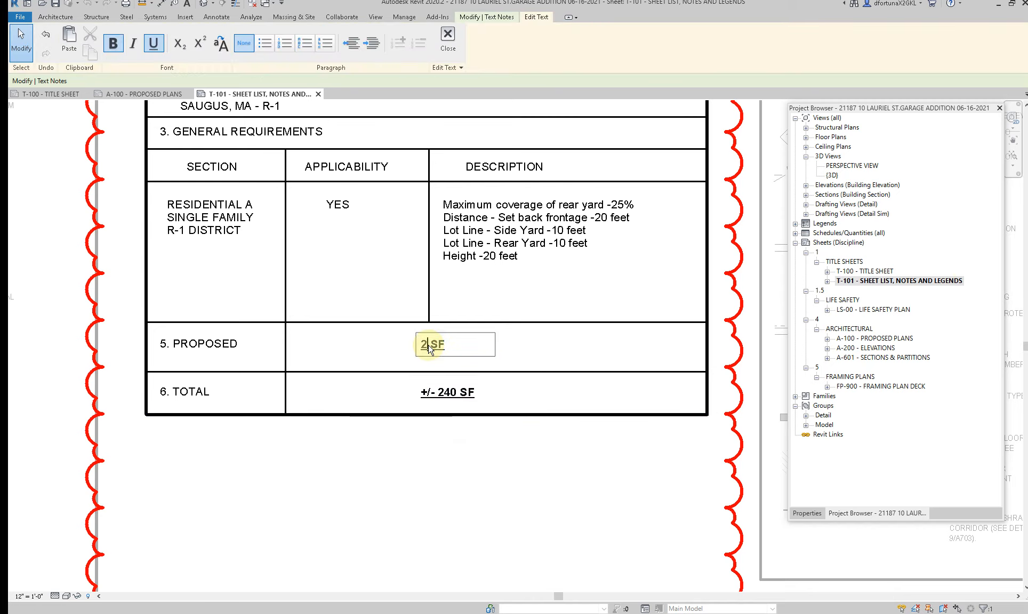
pyautogui.click(414, 463)
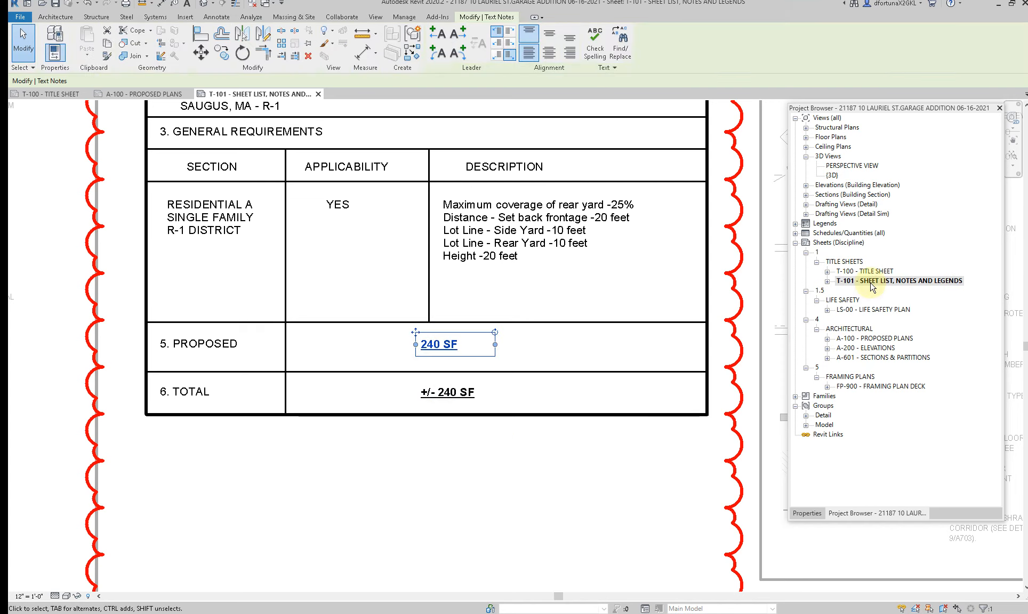
# Step: Return to sheet A-100, activate the site plan viewport, and recheck the garage filled region's area
pyautogui.doubleClick(874, 337)
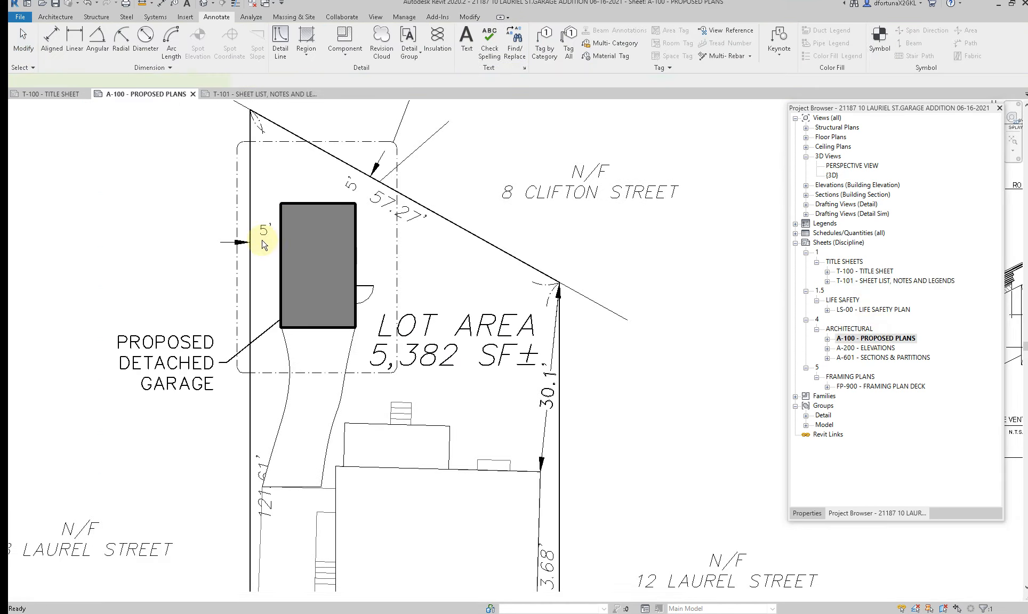
pyautogui.doubleClick(282, 263)
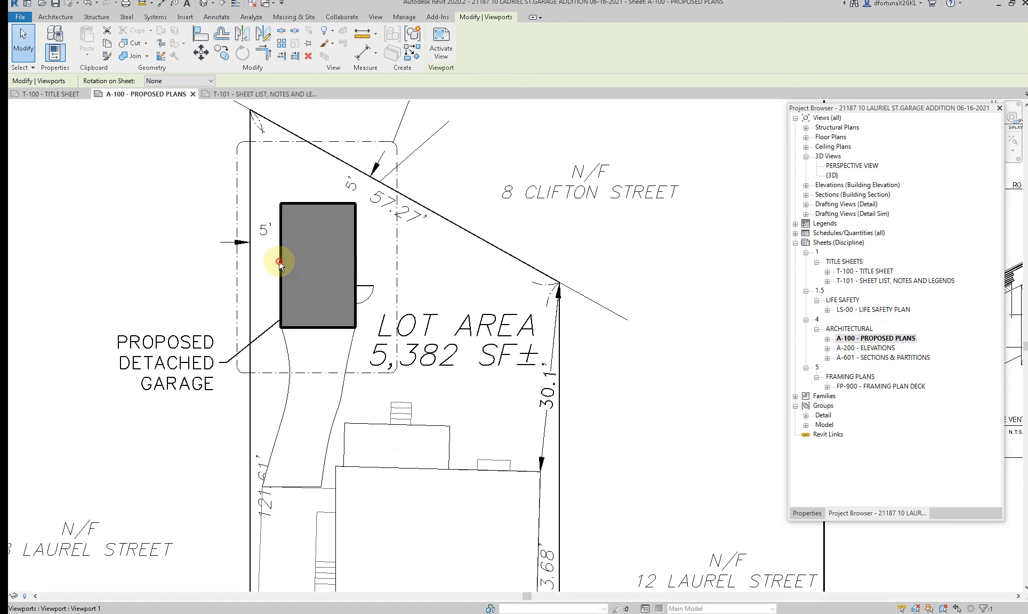
pyautogui.click(281, 264)
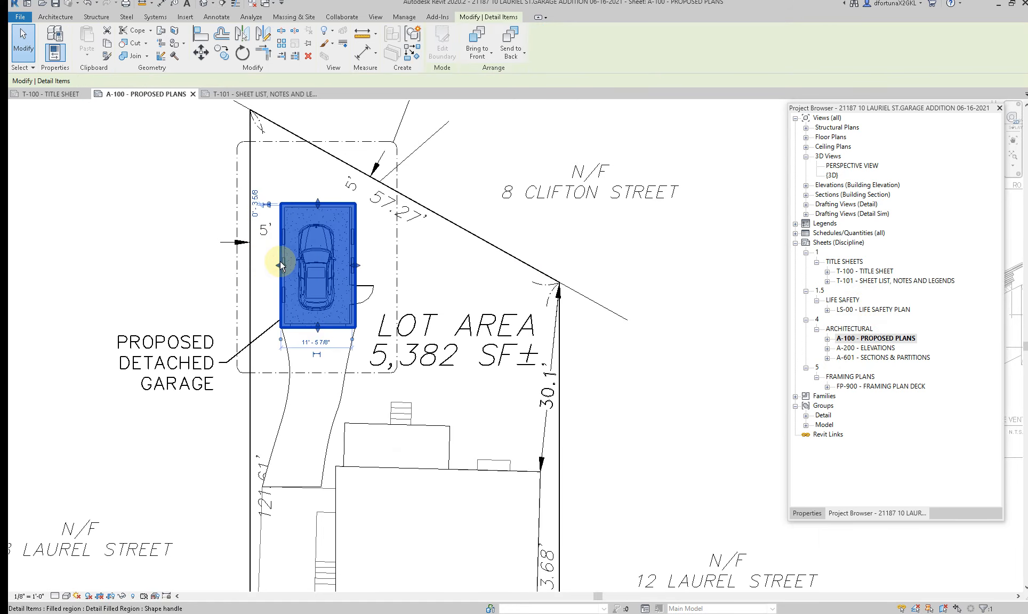
pyautogui.click(808, 513)
# Step: Reopen sheet T-101 and add the +/- prefix to the Proposed value so it reads +/-240 SF
pyautogui.click(851, 514)
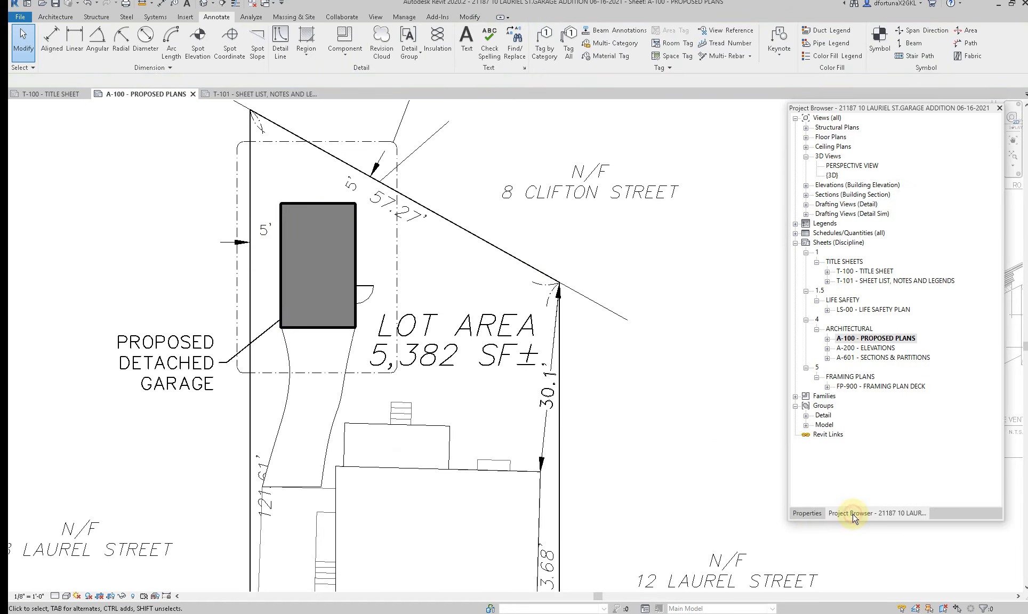
pyautogui.doubleClick(871, 281)
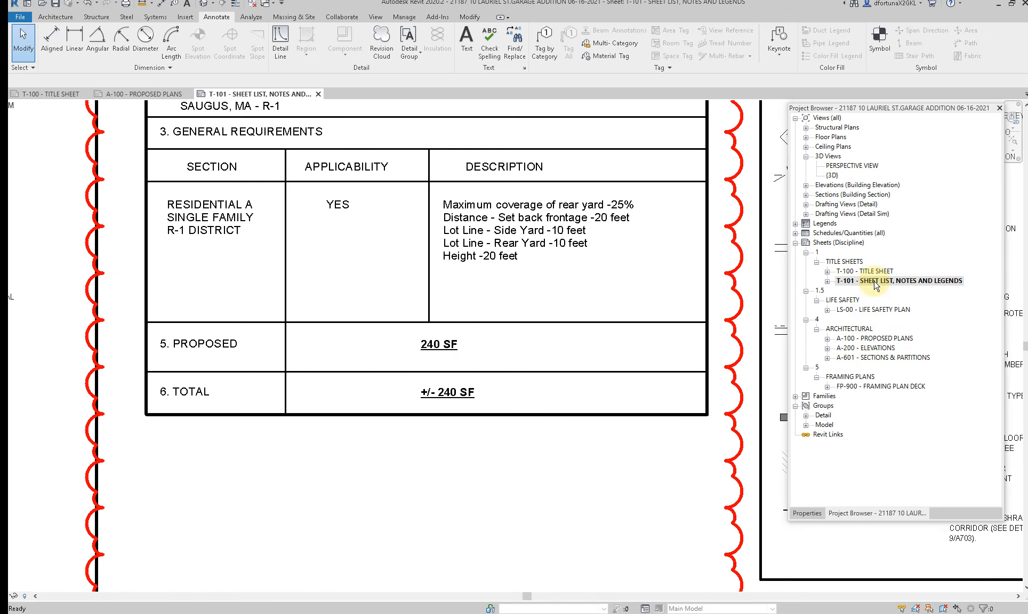
pyautogui.click(427, 392)
pyautogui.click(431, 356)
pyautogui.click(424, 345)
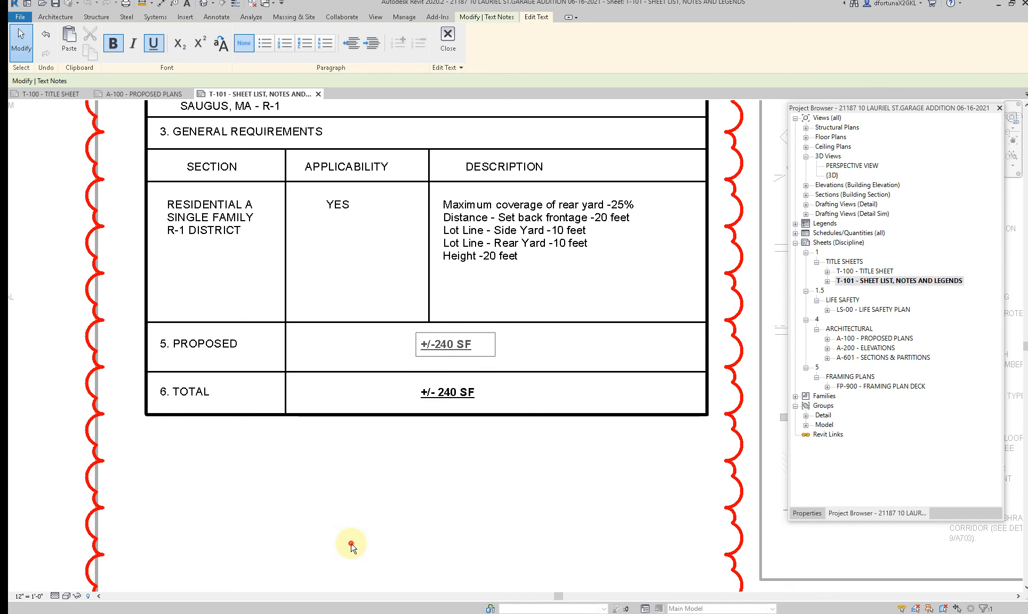
pyautogui.click(334, 465)
# Step: Delete the red revision cloud surrounding the Zoning Review table
pyautogui.scroll(-3, 334, 465)
pyautogui.scroll(-4, 321, 488)
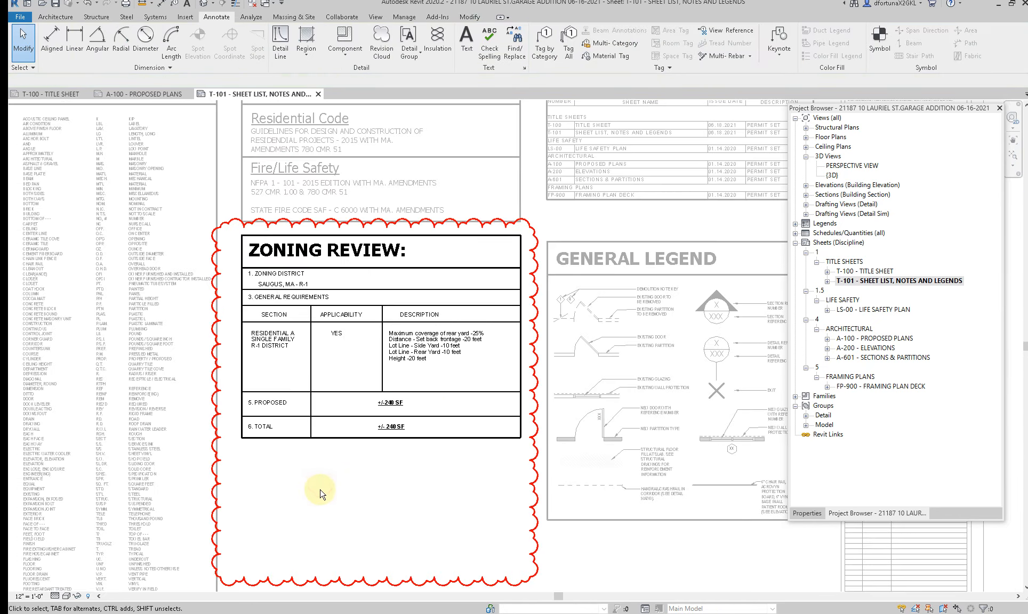
pyautogui.click(314, 549)
pyautogui.press('Escape')
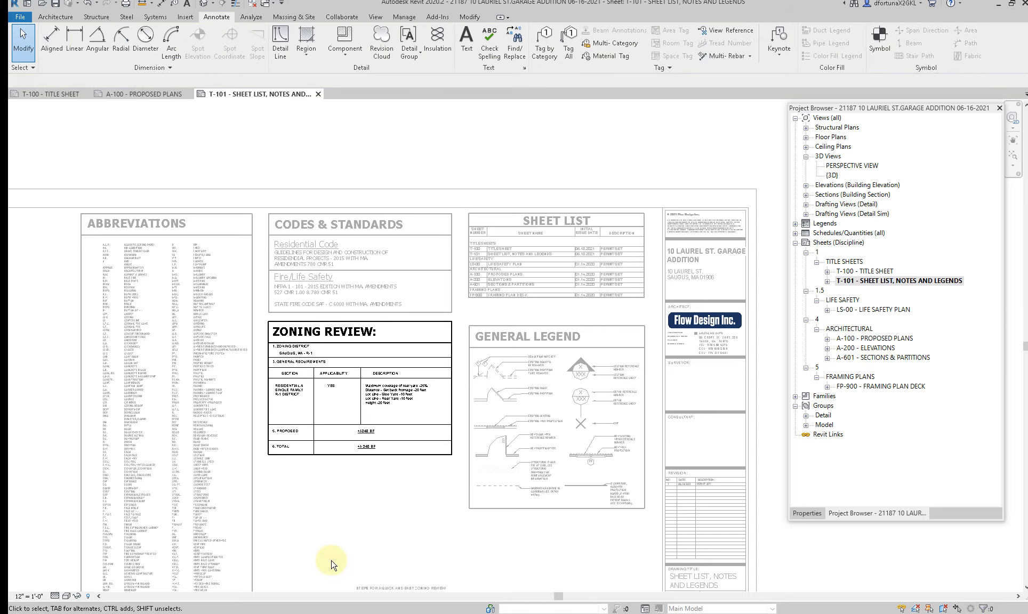
# Step: Hide the text note listing the steps for a quick and easy zoning review on the sheet
pyautogui.scroll(5, 332, 557)
pyautogui.scroll(2, 261, 375)
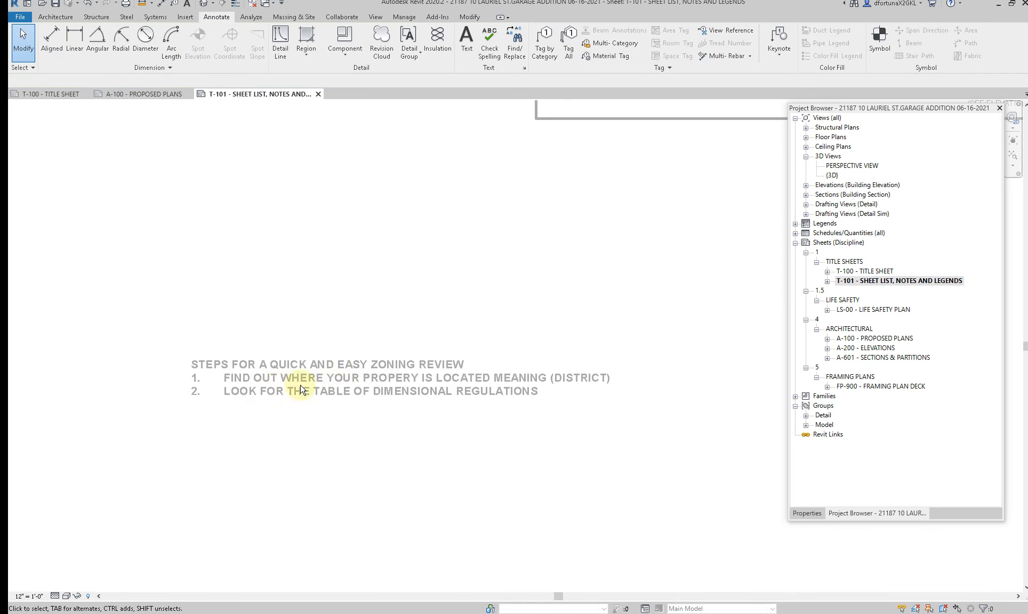
pyautogui.click(404, 391)
pyautogui.scroll(-2, 383, 394)
pyautogui.rightClick(379, 395)
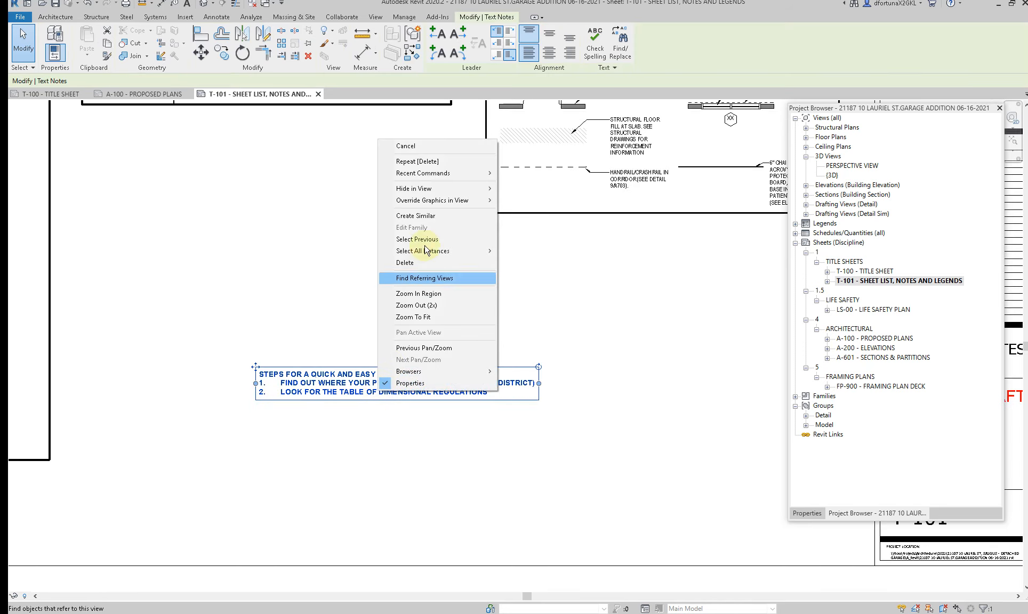
pyautogui.click(514, 188)
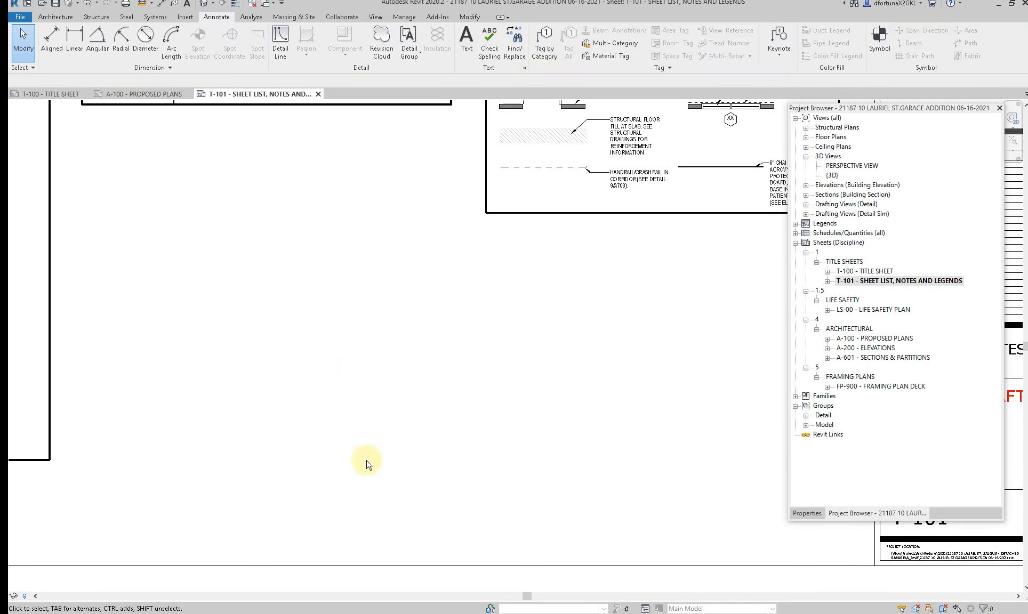
# Step: Switch to Saugus, MA.pdf in Acrobat, copy the page 25 paragraph on attached accessory buildings, and return to Revit
pyautogui.moveTo(590, 613)
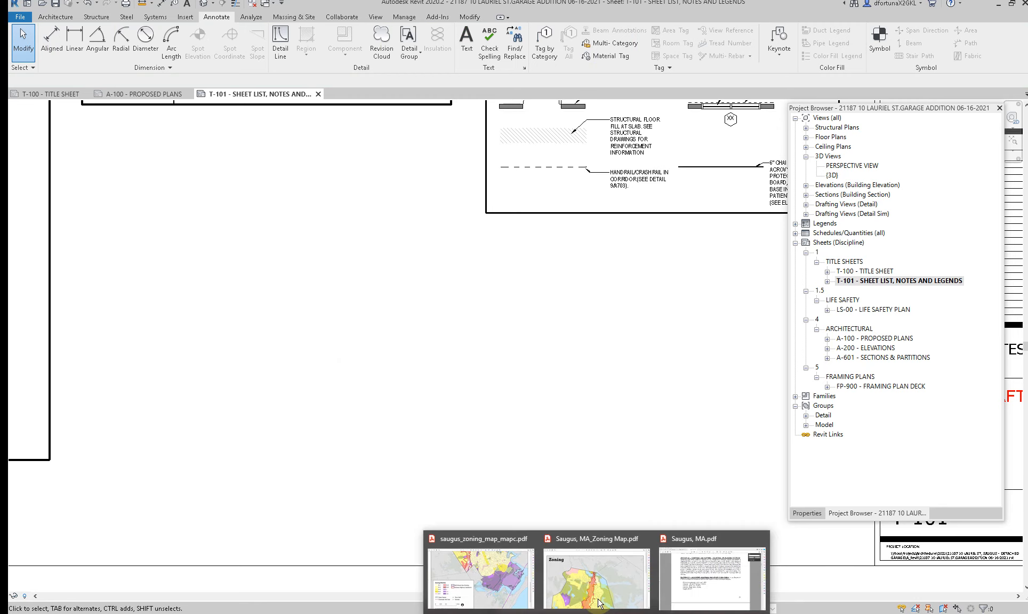
pyautogui.click(690, 579)
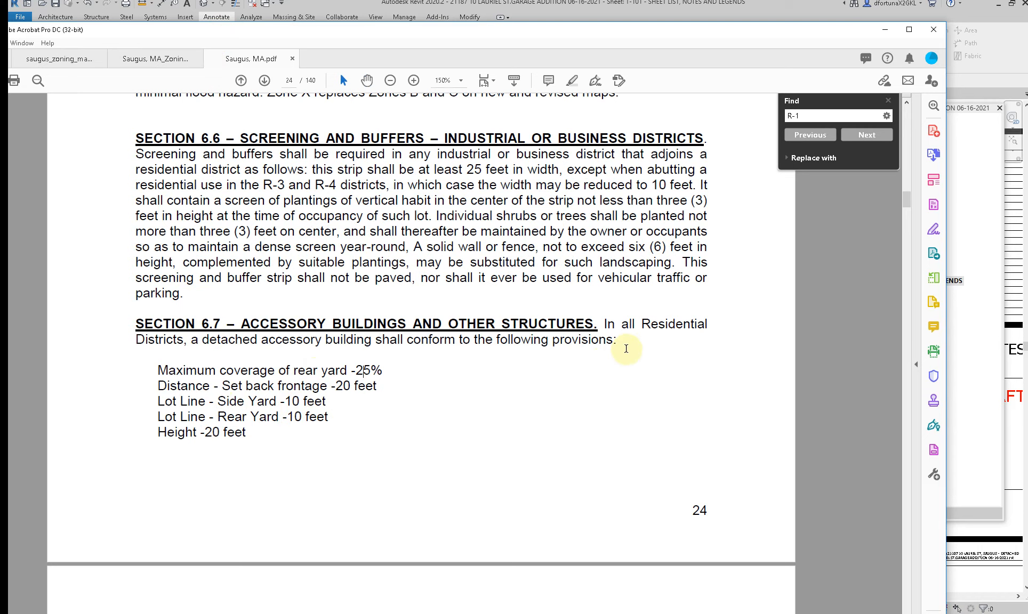
pyautogui.scroll(-6, 509, 343)
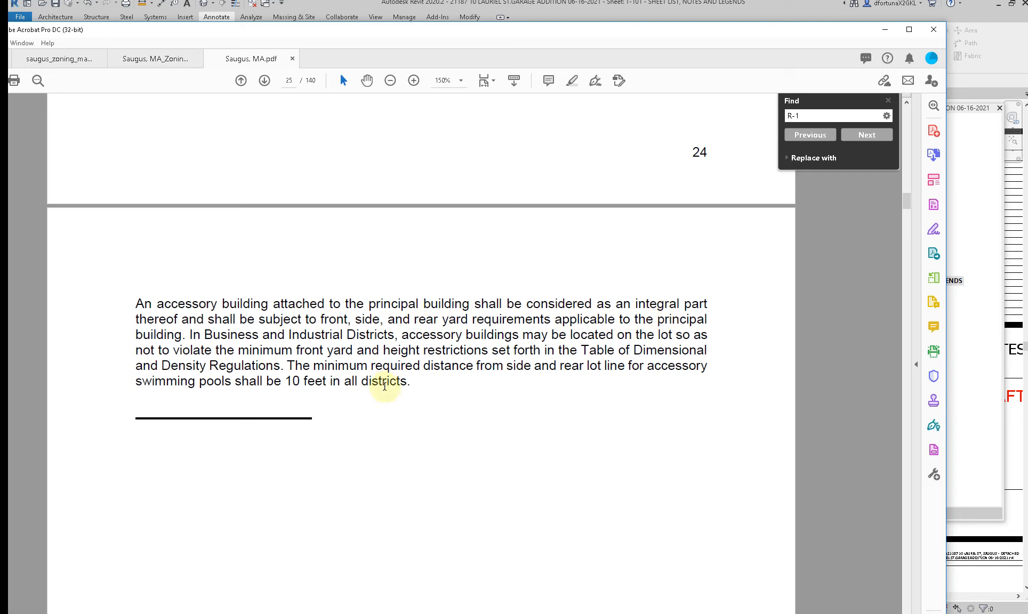
pyautogui.moveTo(246, 365); pyautogui.dragTo(134, 300)
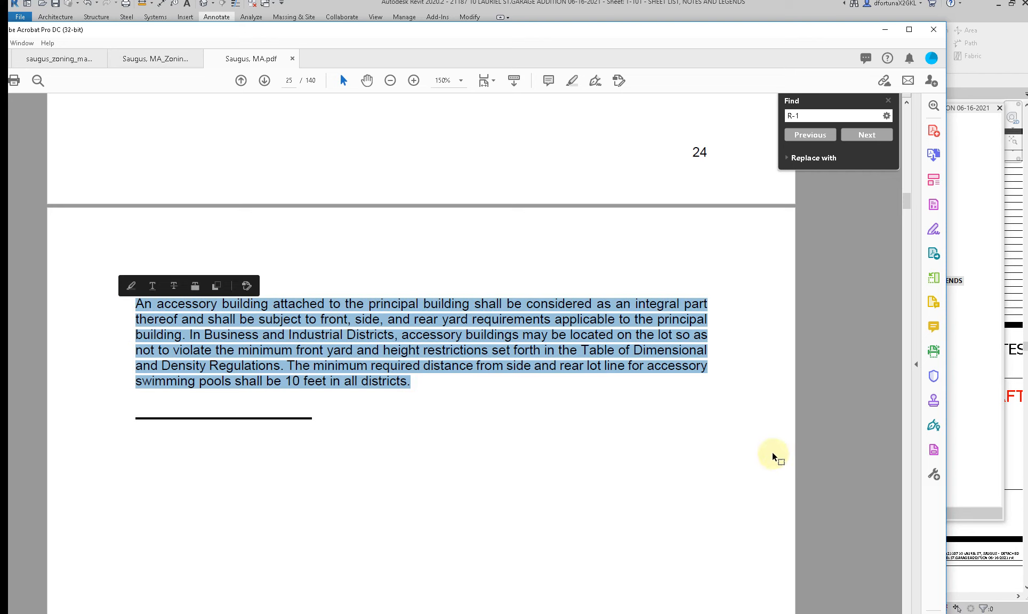
pyautogui.click(956, 312)
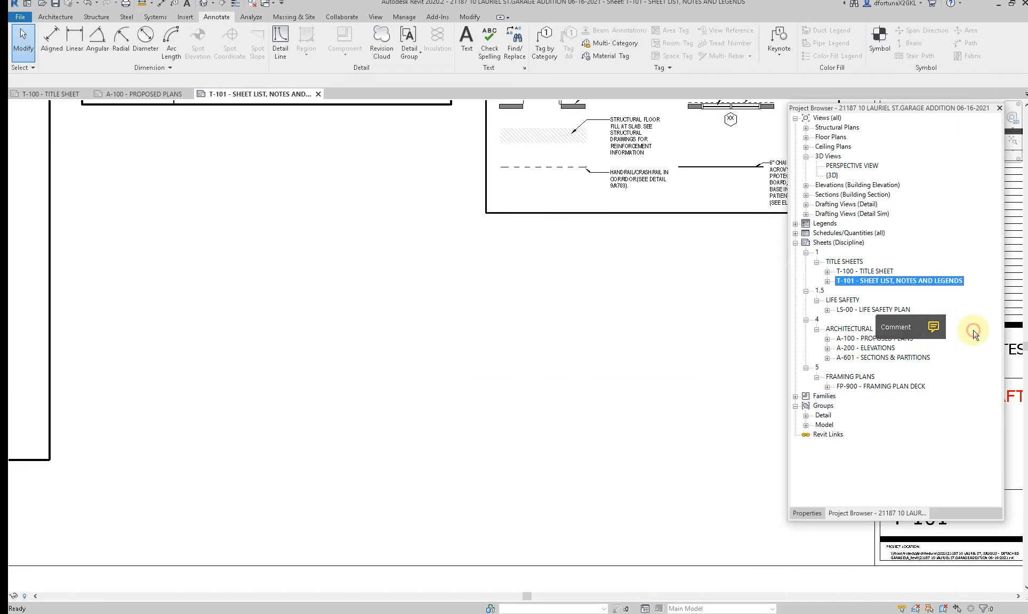
# Step: Place a text note on sheet T-101 containing the copied accessory building paragraph
pyautogui.click(316, 300)
pyautogui.press('t')
pyautogui.press('x')
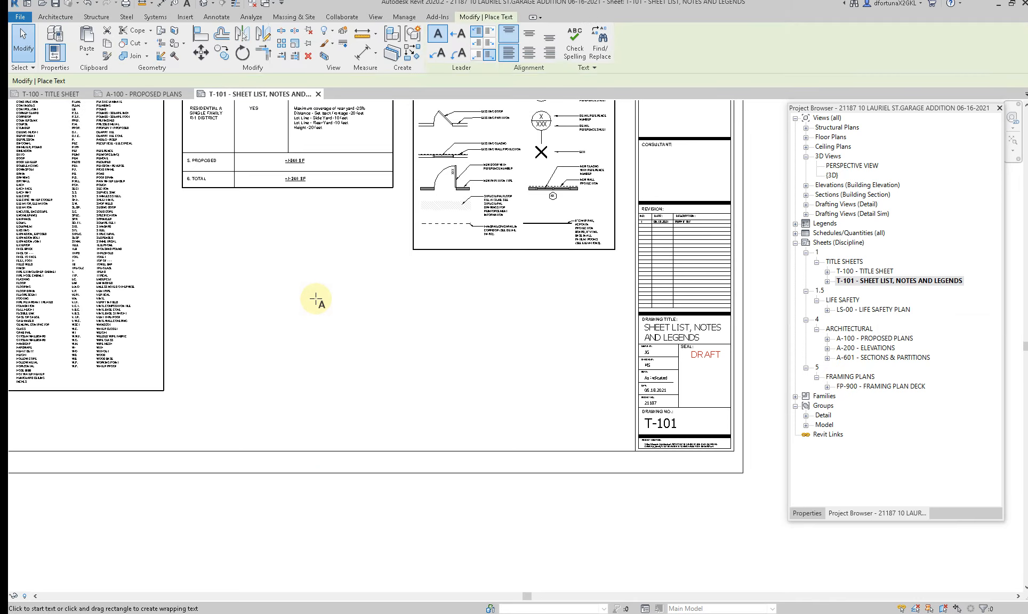
pyautogui.click(329, 293)
pyautogui.hotkey('ctrl', 'v')
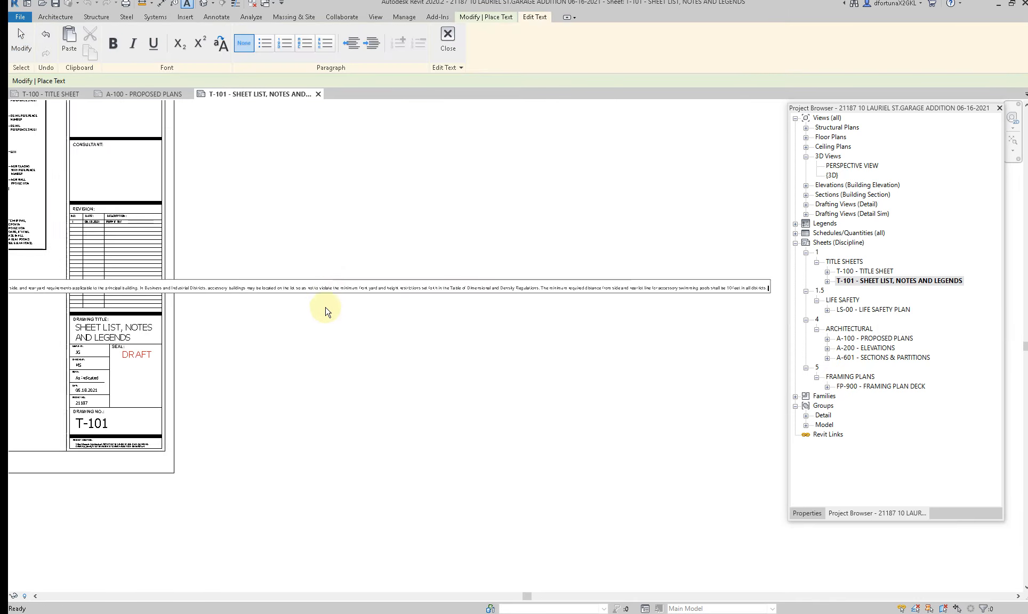
pyautogui.press('Escape')
# Step: Narrow the accessory building note so its text wraps, and position it just below the Zoning Review table
pyautogui.scroll(-2, 326, 320)
pyautogui.click(328, 308)
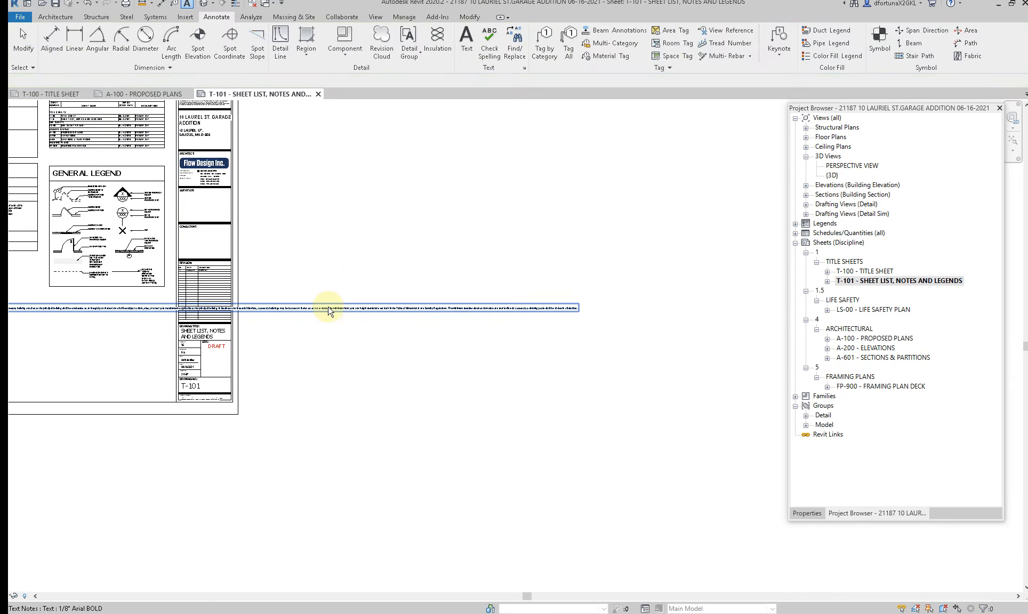
pyautogui.moveTo(578, 306); pyautogui.dragTo(98, 363)
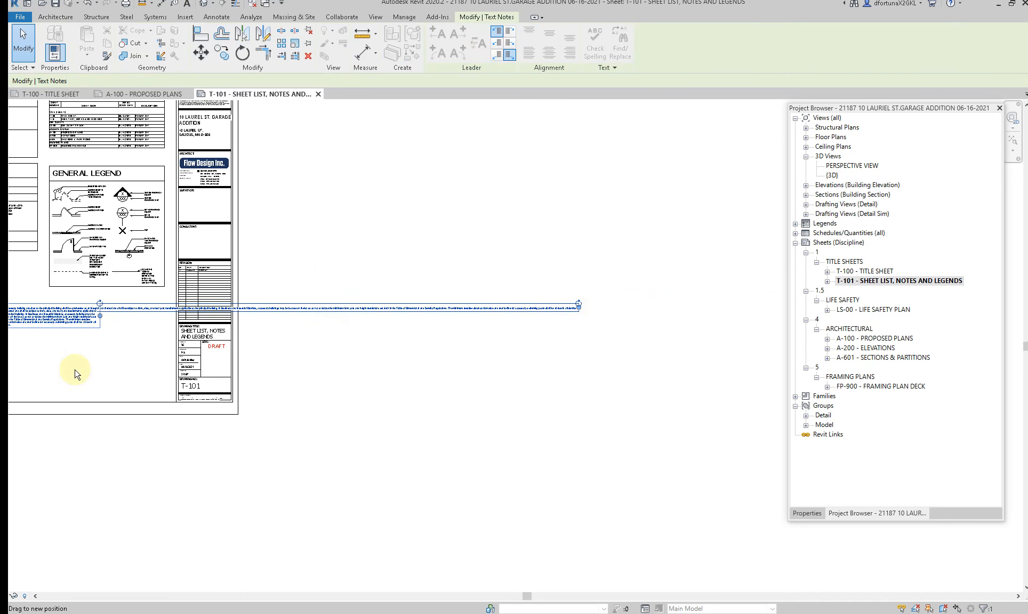
pyautogui.moveTo(84, 377); pyautogui.dragTo(422, 410, button='middle')
pyautogui.scroll(2, 373, 342)
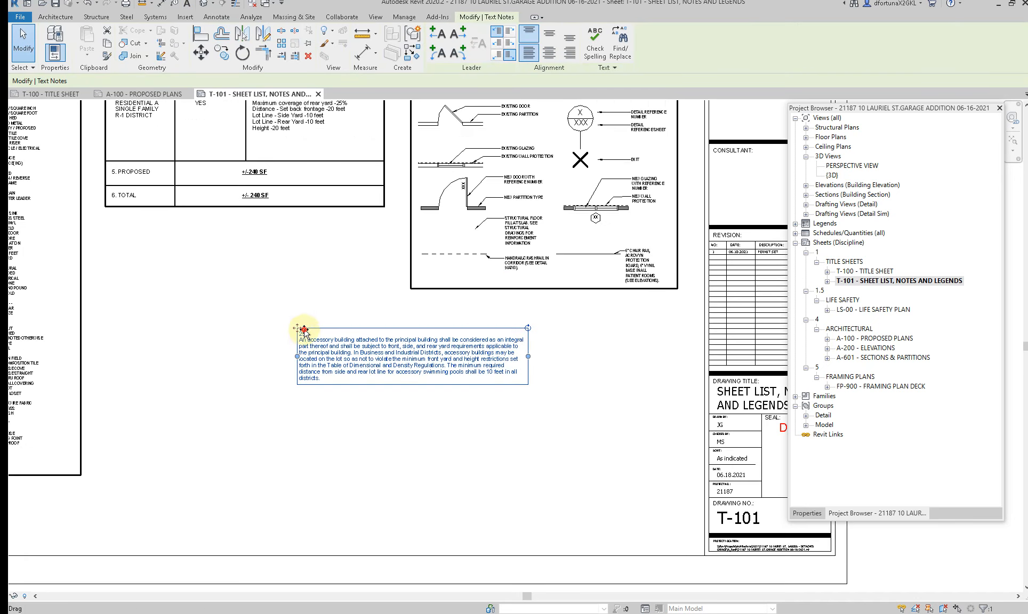
pyautogui.moveTo(297, 336); pyautogui.dragTo(138, 231)
# Step: Remove the blank first line from the accessory building note
pyautogui.scroll(4, 138, 232)
pyautogui.click(138, 239)
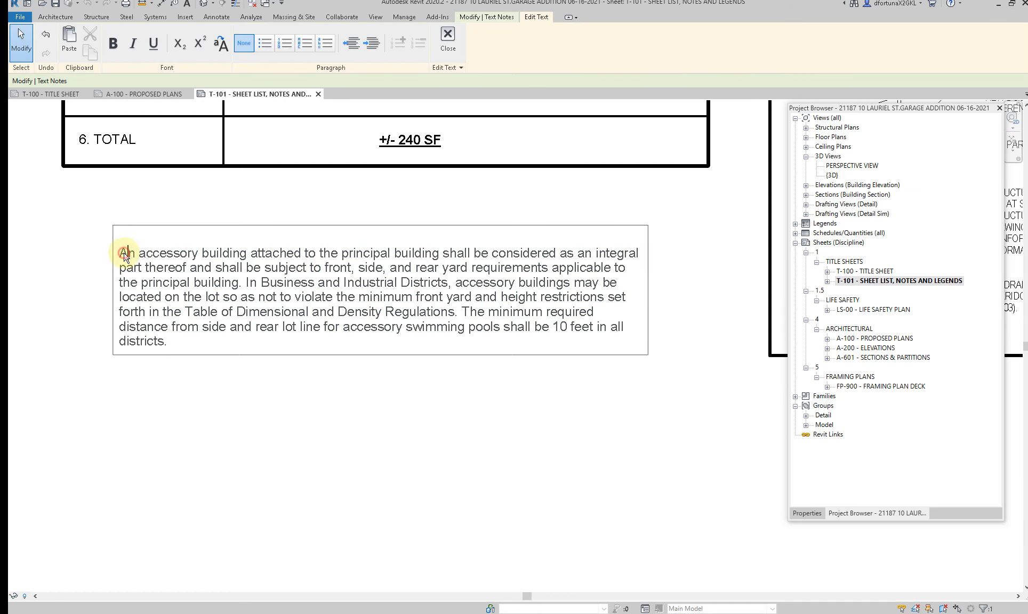
pyautogui.press('BackSpace')
pyautogui.write('A')
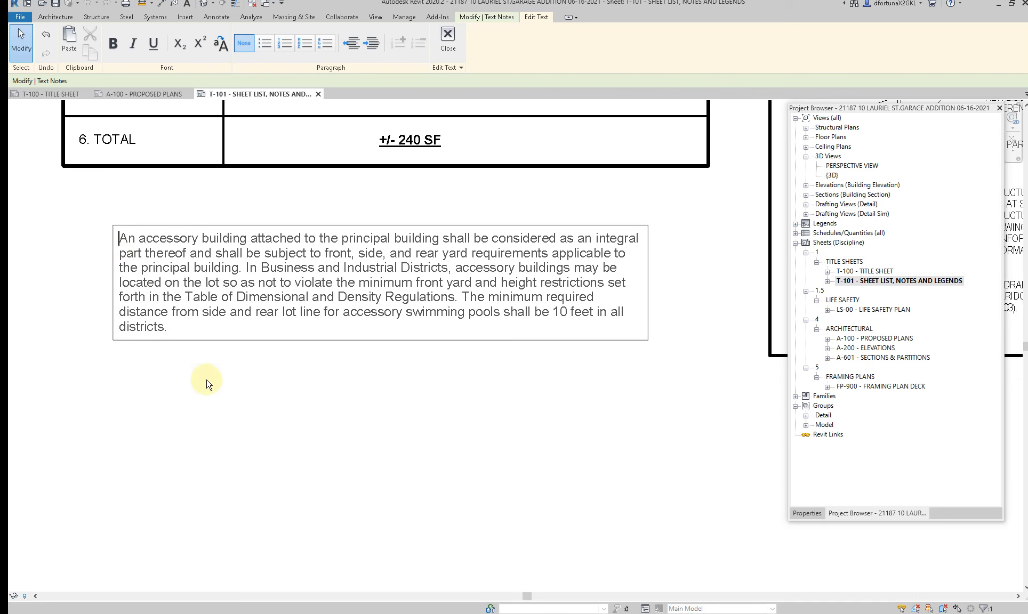
pyautogui.click(209, 424)
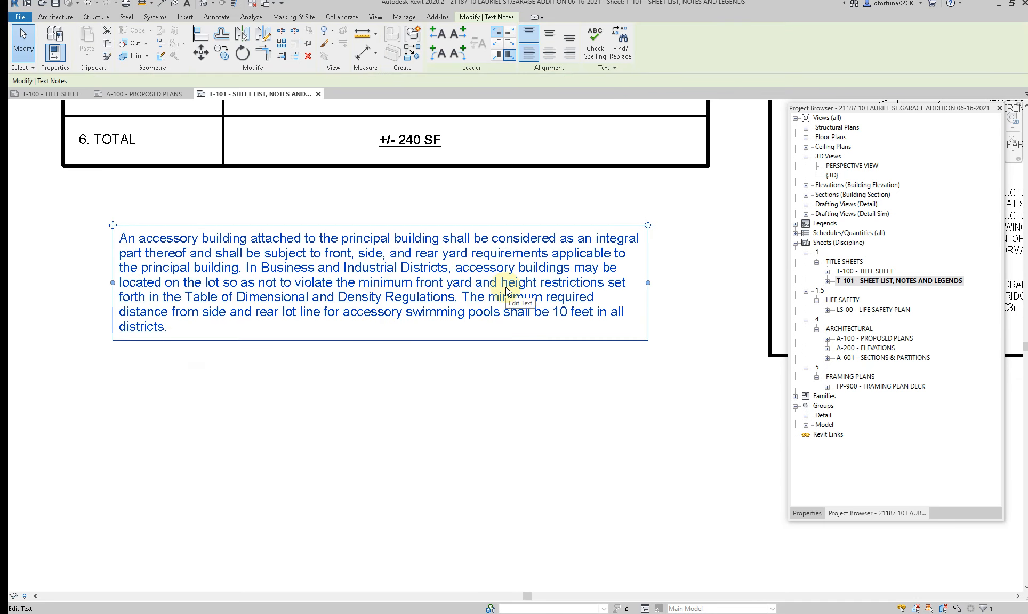
# Step: Review the accessory building note, then hide it on the sheet
pyautogui.scroll(1, 506, 300)
pyautogui.scroll(-1, 495, 356)
pyautogui.scroll(1, 212, 261)
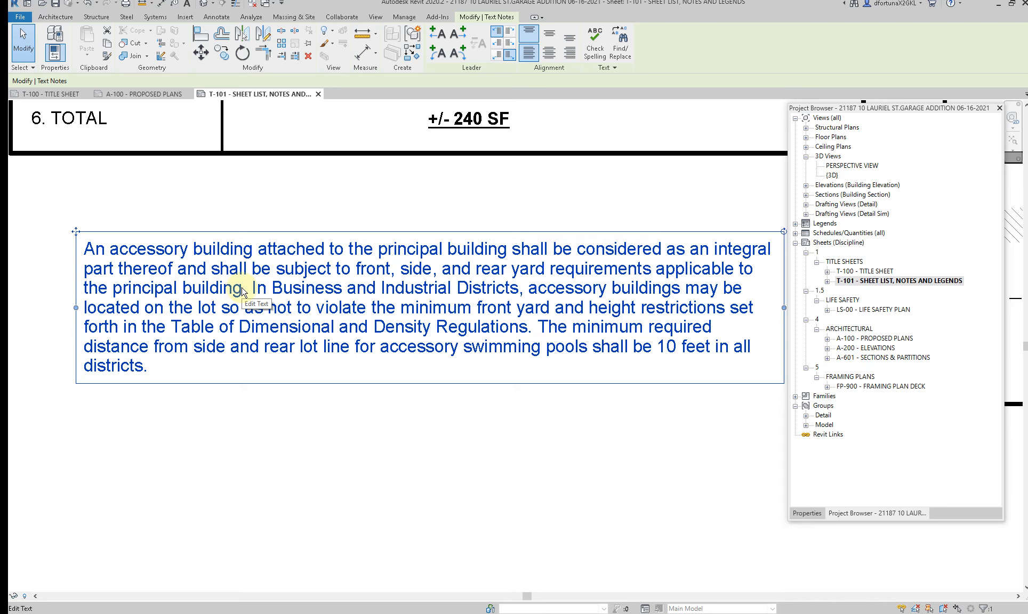
pyautogui.scroll(-4, 223, 341)
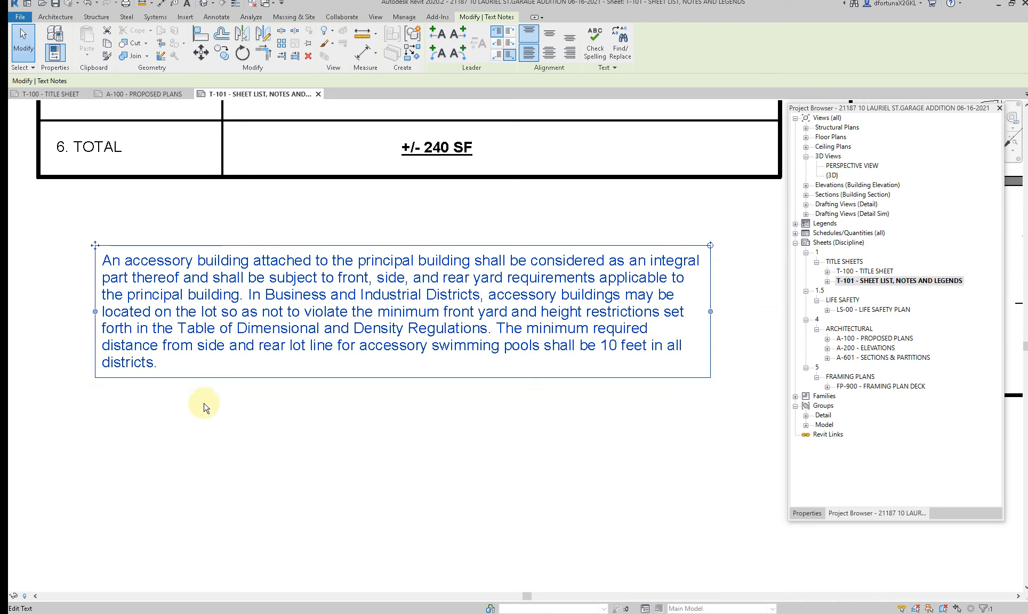
pyautogui.click(237, 360)
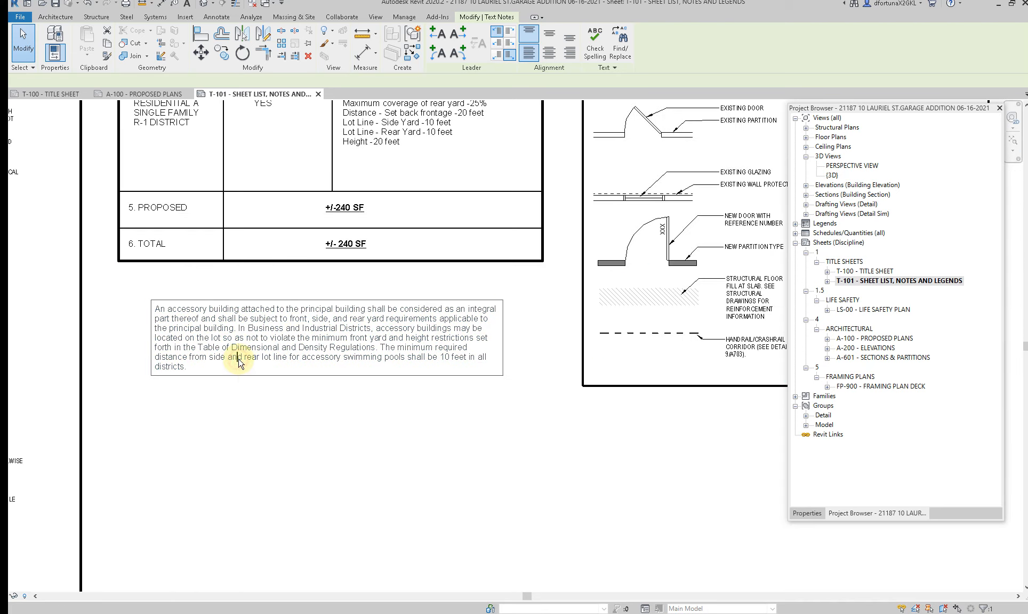
pyautogui.click(238, 399)
pyautogui.rightClick(239, 376)
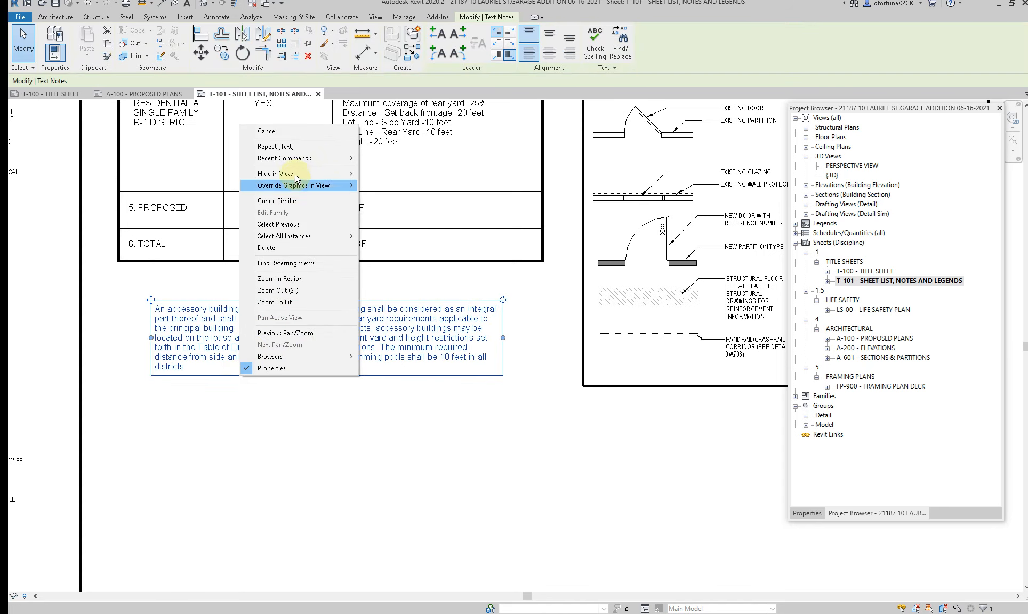
pyautogui.click(376, 170)
pyautogui.scroll(-2, 404, 259)
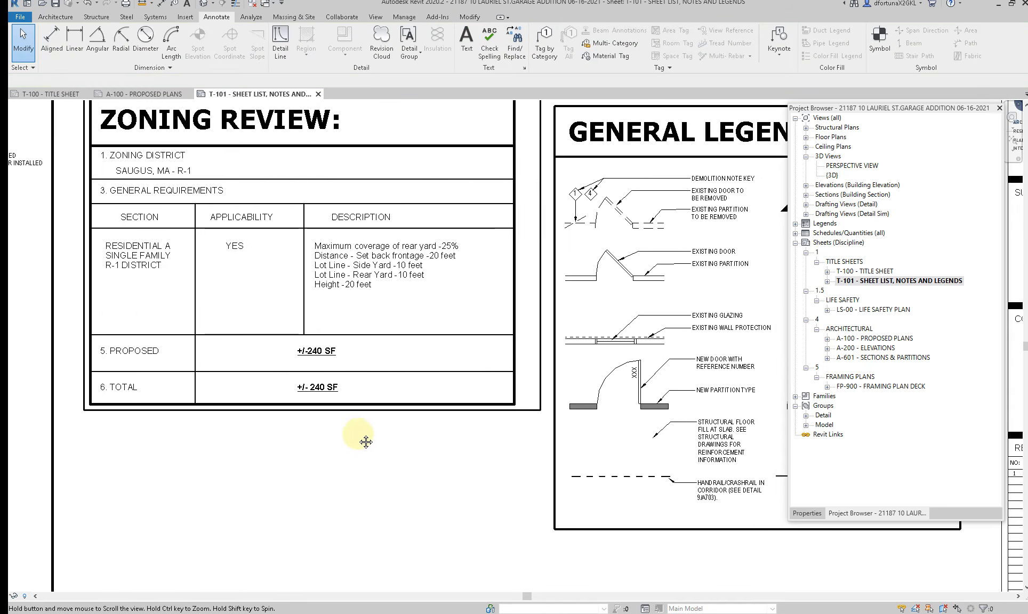
pyautogui.scroll(4, 397, 339)
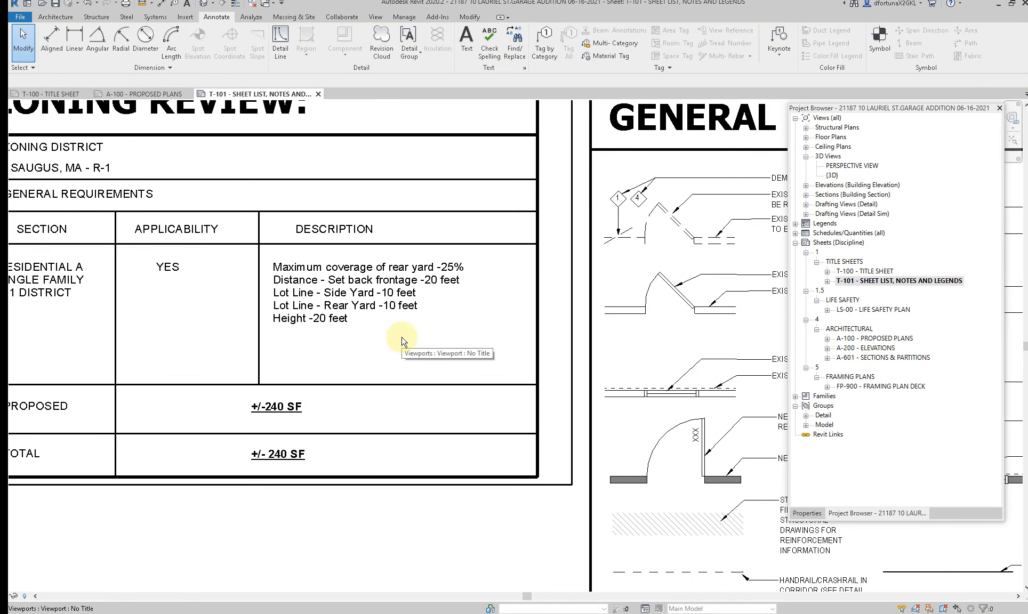
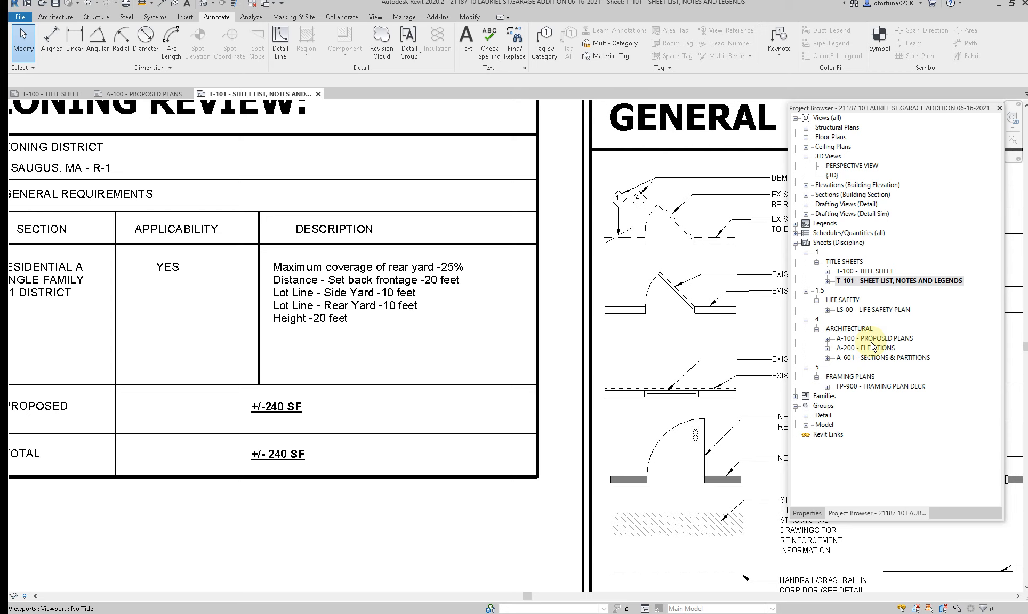
# Step: Open sheet A-100 - PROPOSED PLANS and activate the proposed site plan viewport for editing
pyautogui.click(872, 340)
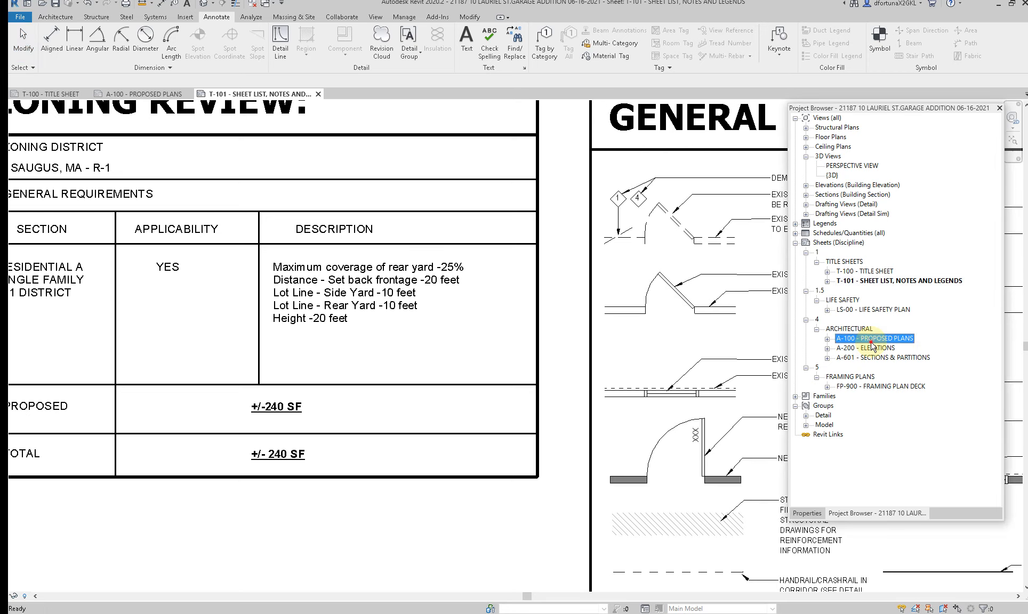
pyautogui.doubleClick(872, 342)
pyautogui.scroll(-2, 297, 320)
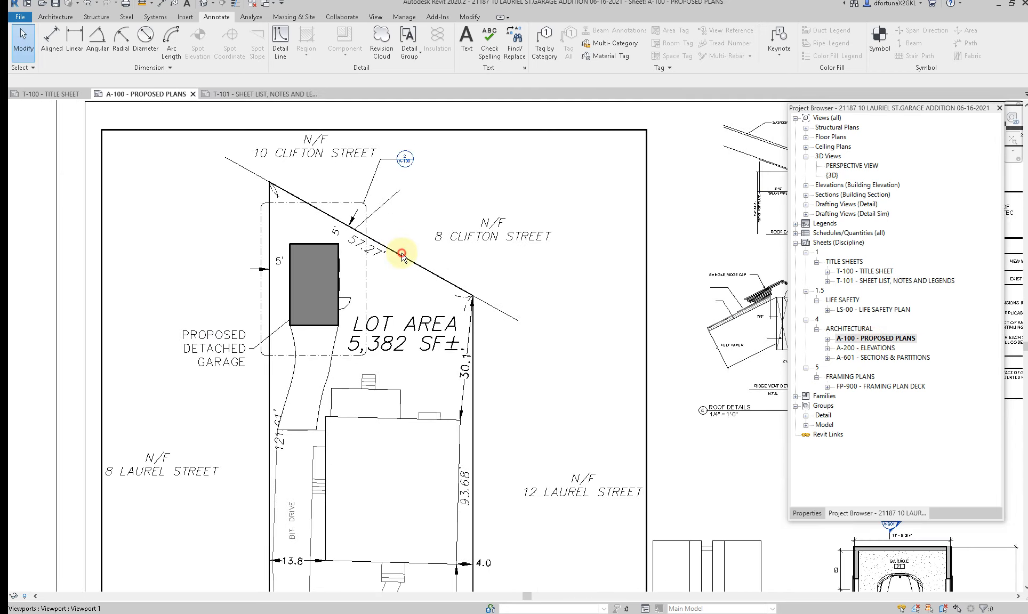
pyautogui.doubleClick(401, 254)
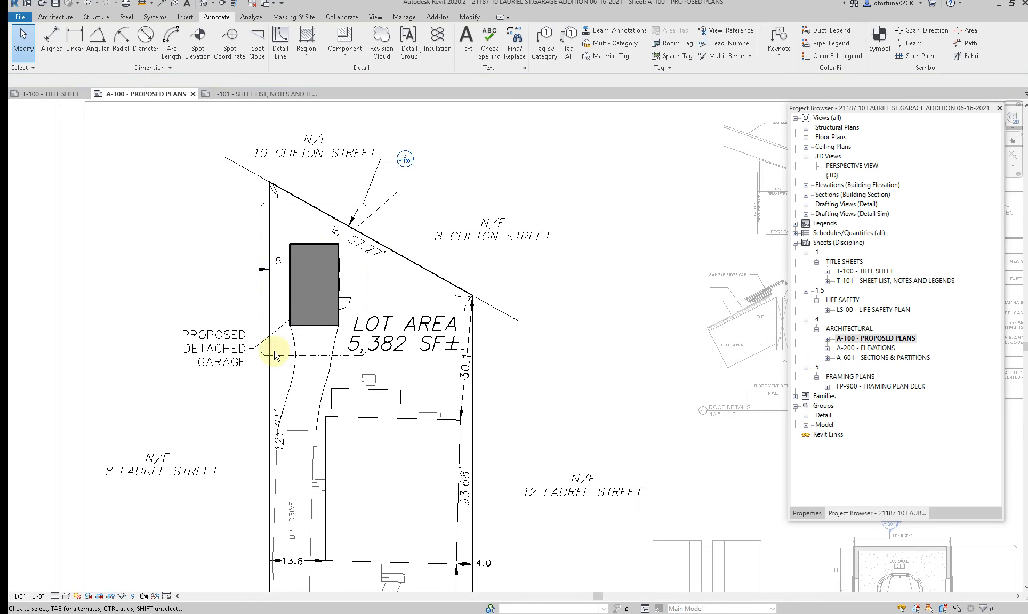
# Step: Check the detached accessory building setbacks in Section 6.7 and the provisions of Section 6.8 in Saugus, MA.pdf, and return to the site plan
pyautogui.moveTo(597, 612)
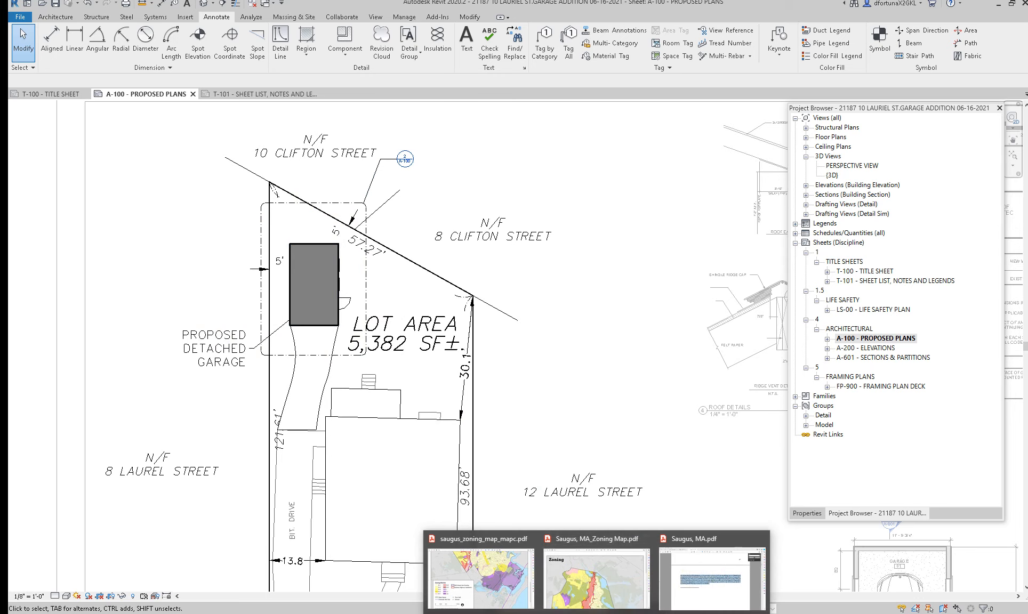
pyautogui.click(695, 578)
pyautogui.scroll(5, 448, 528)
pyautogui.scroll(3, 435, 518)
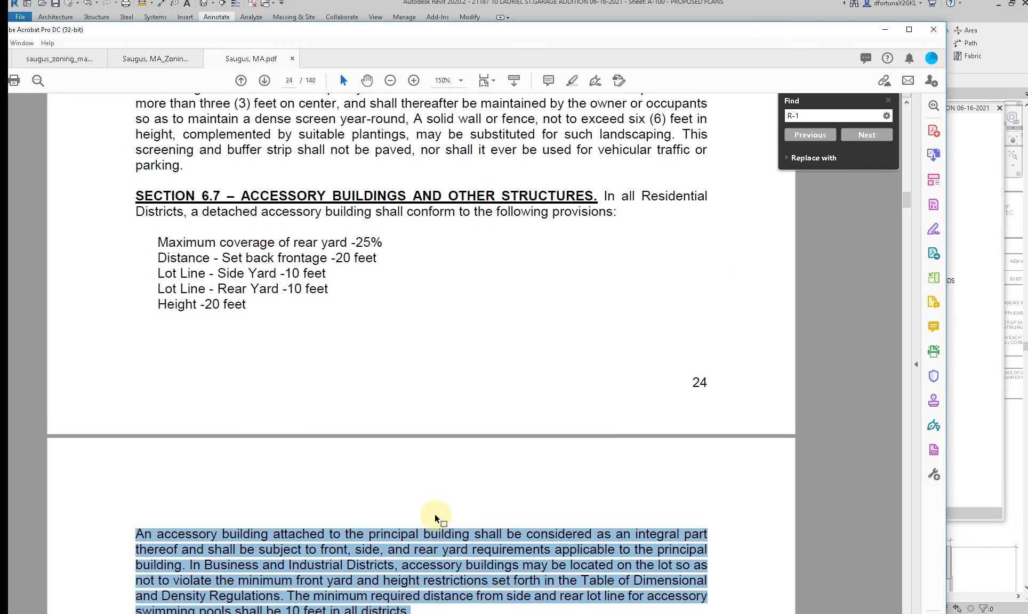
pyautogui.scroll(2, 435, 518)
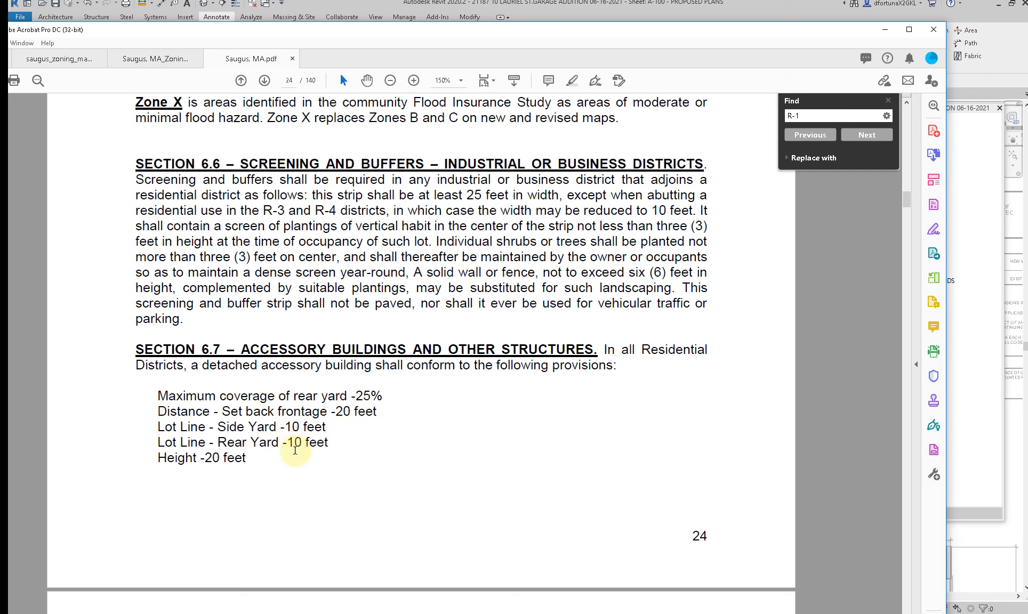
pyautogui.scroll(-4, 295, 451)
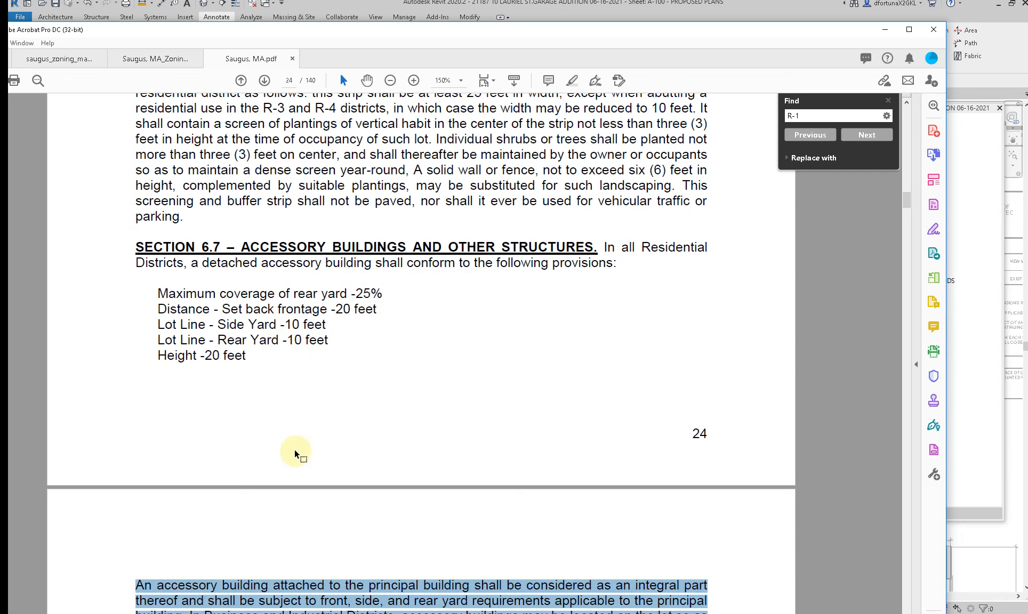
pyautogui.scroll(-8, 295, 453)
pyautogui.keyDown('ctrl'); pyautogui.scroll(-2, 294, 453); pyautogui.keyUp('ctrl')
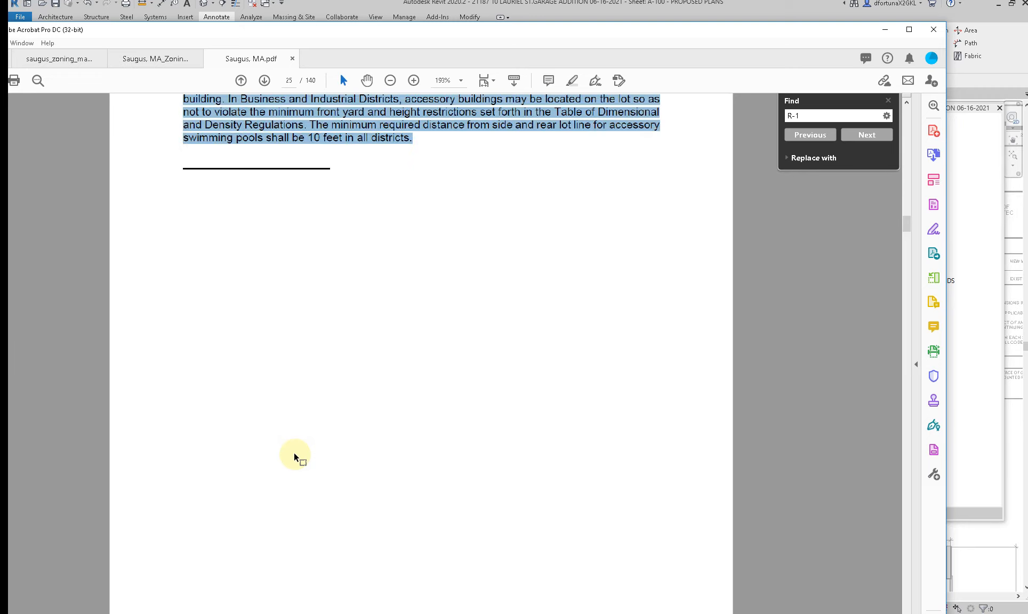
pyautogui.scroll(-6, 294, 458)
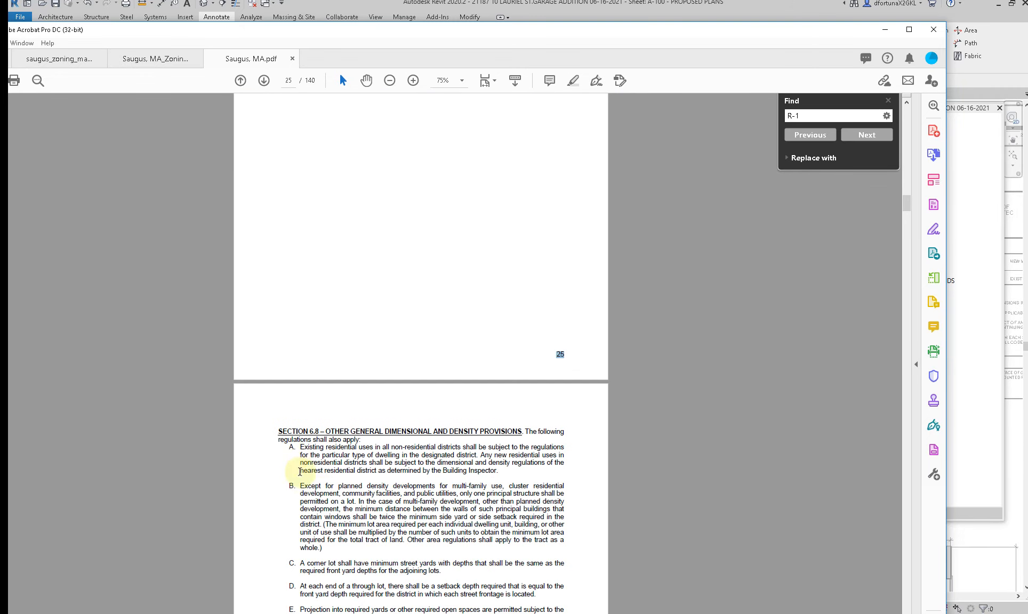
pyautogui.scroll(-3, 331, 494)
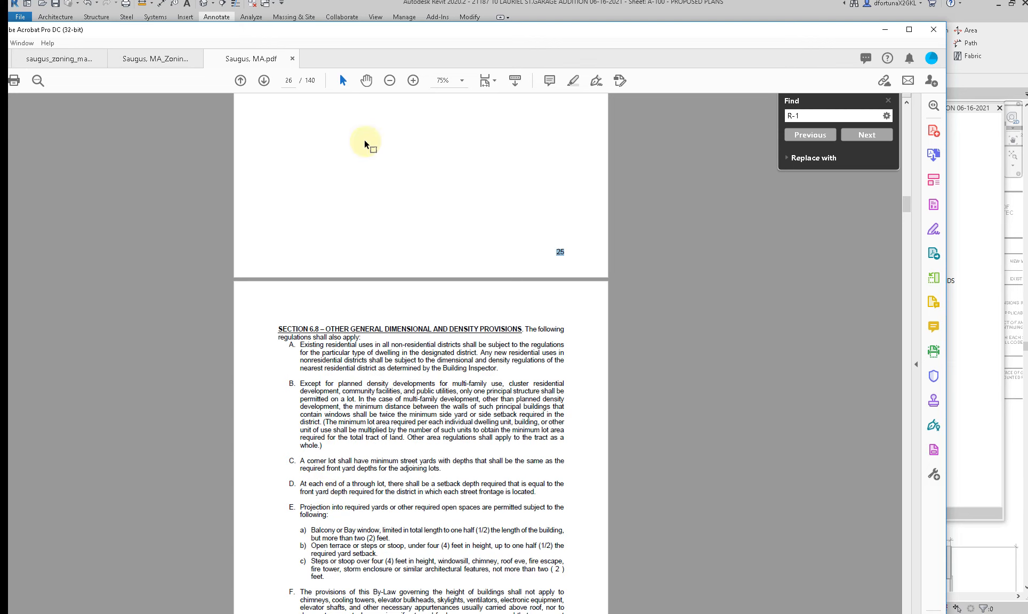
pyautogui.click(389, 20)
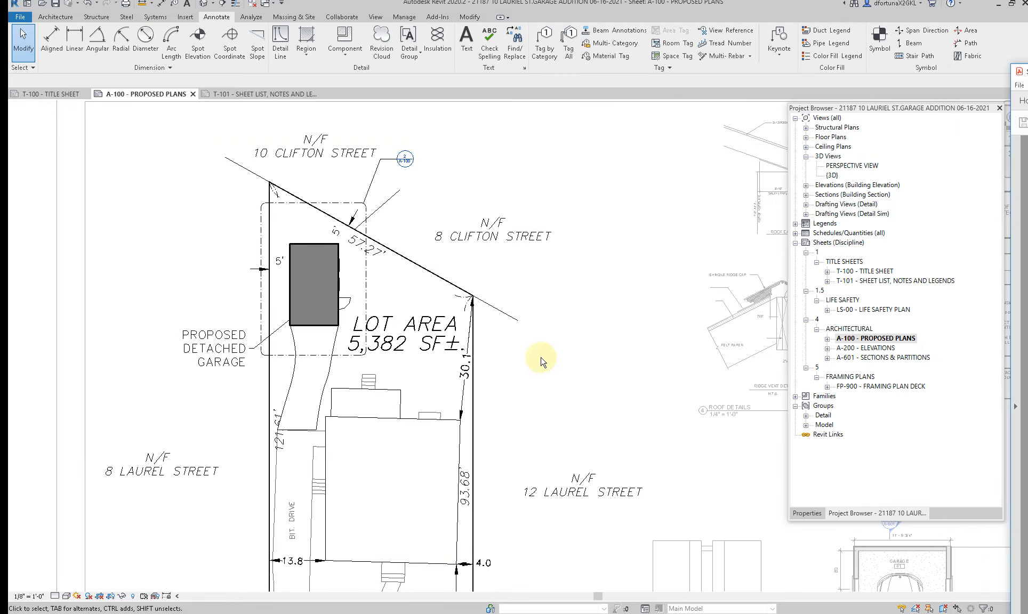
# Step: Draw a detail line in the SETBACKS style, offset 10' inside the driveway-side lot line, from the rear corner to Laurel Street
pyautogui.click(440, 261)
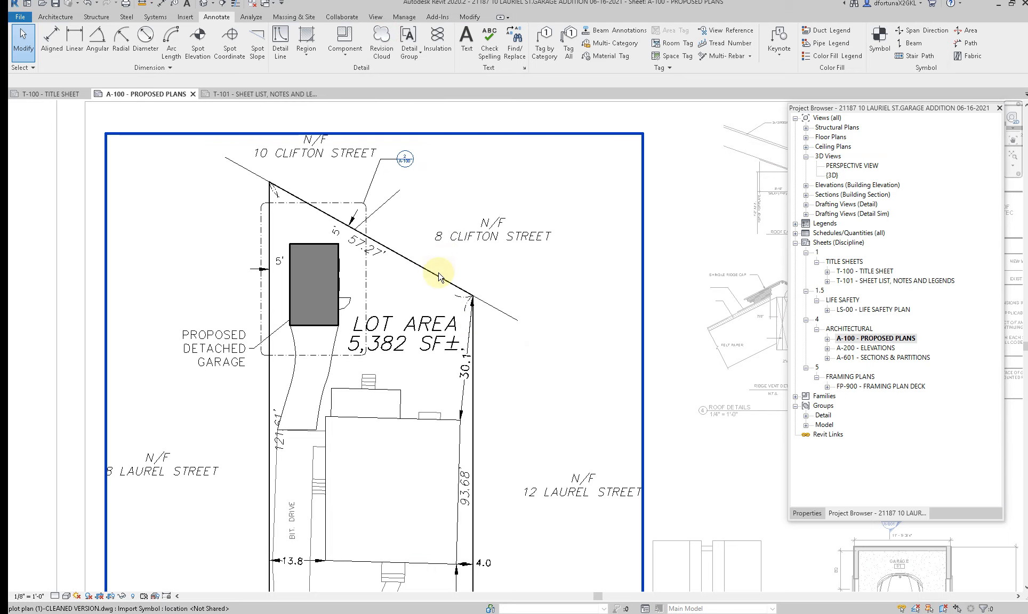
pyautogui.click(587, 348)
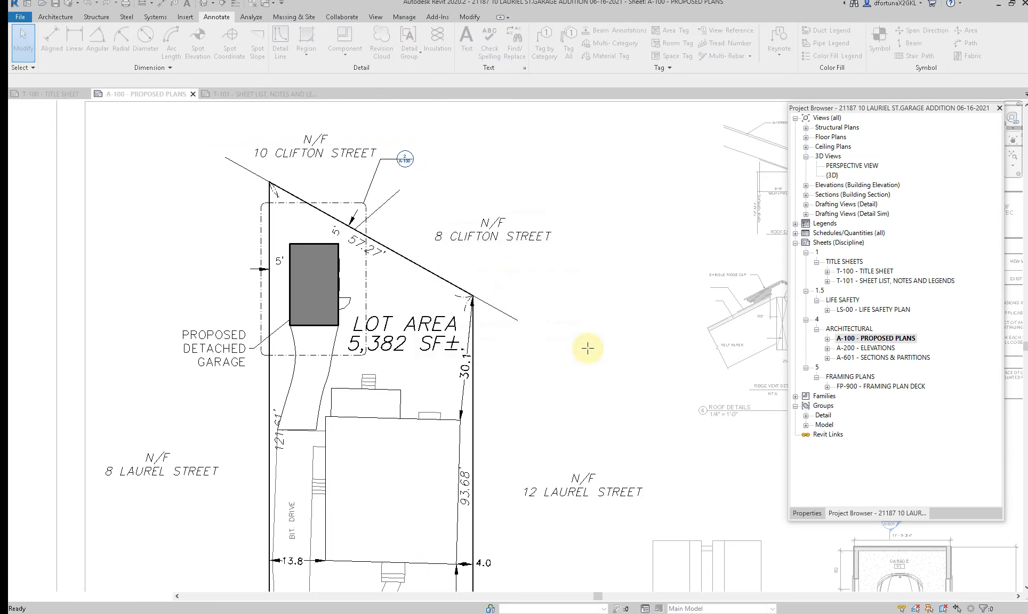
pyautogui.press('d')
pyautogui.press('l')
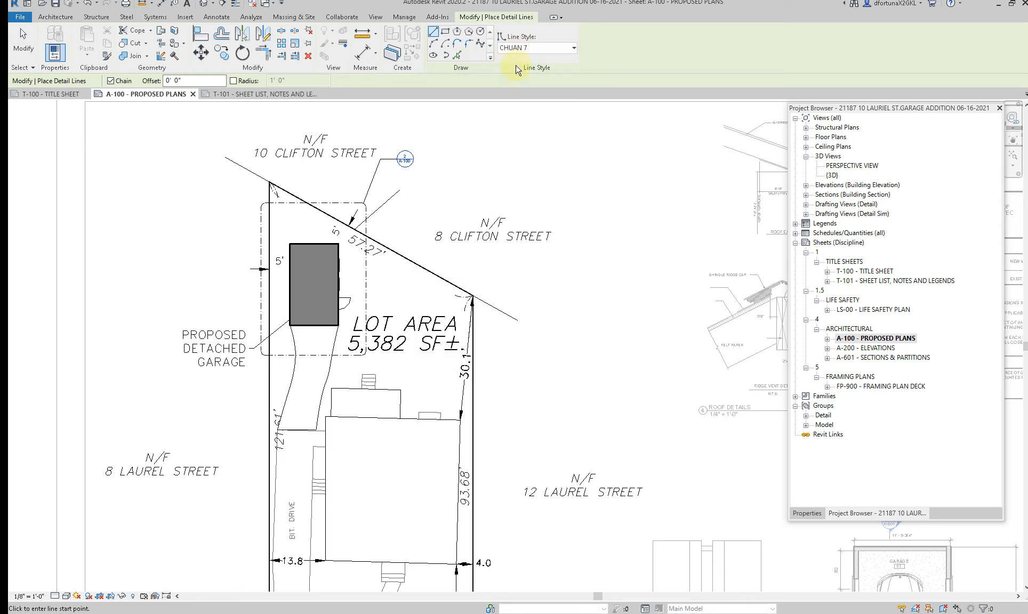
pyautogui.click(536, 48)
pyautogui.scroll(-3, 522, 157)
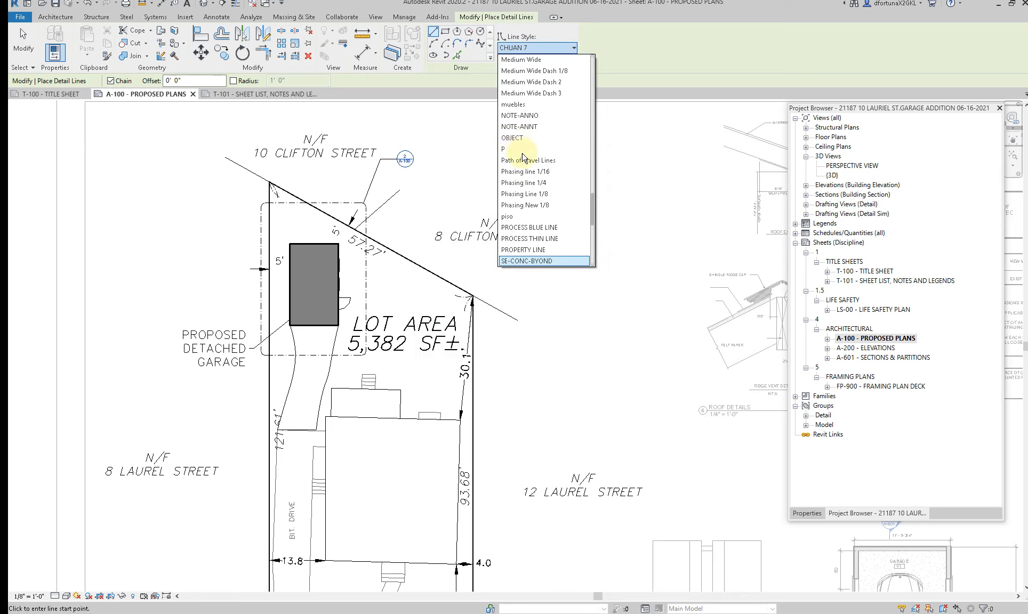
pyautogui.scroll(-7, 530, 224)
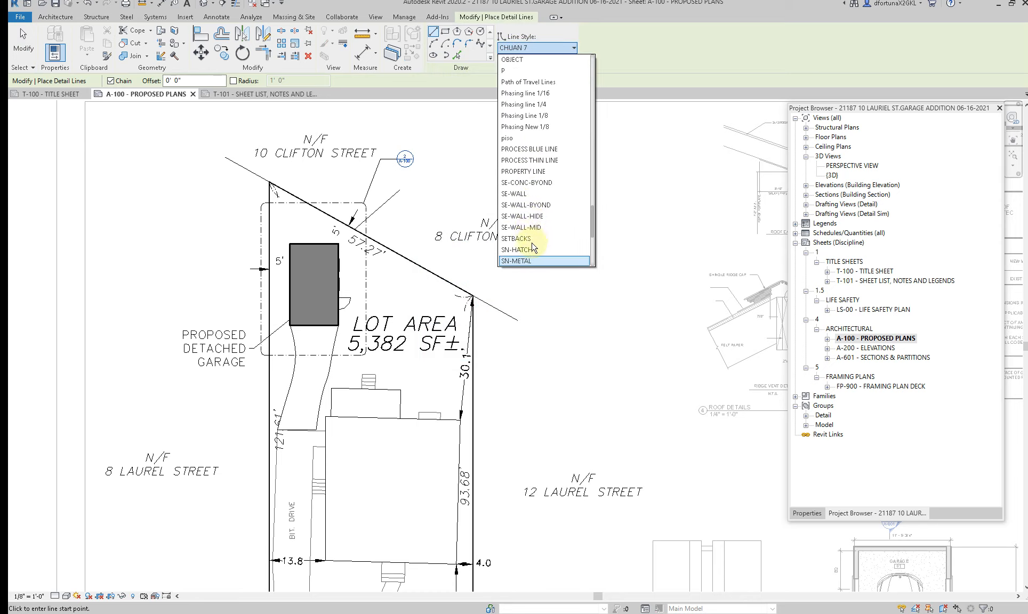
pyautogui.click(530, 238)
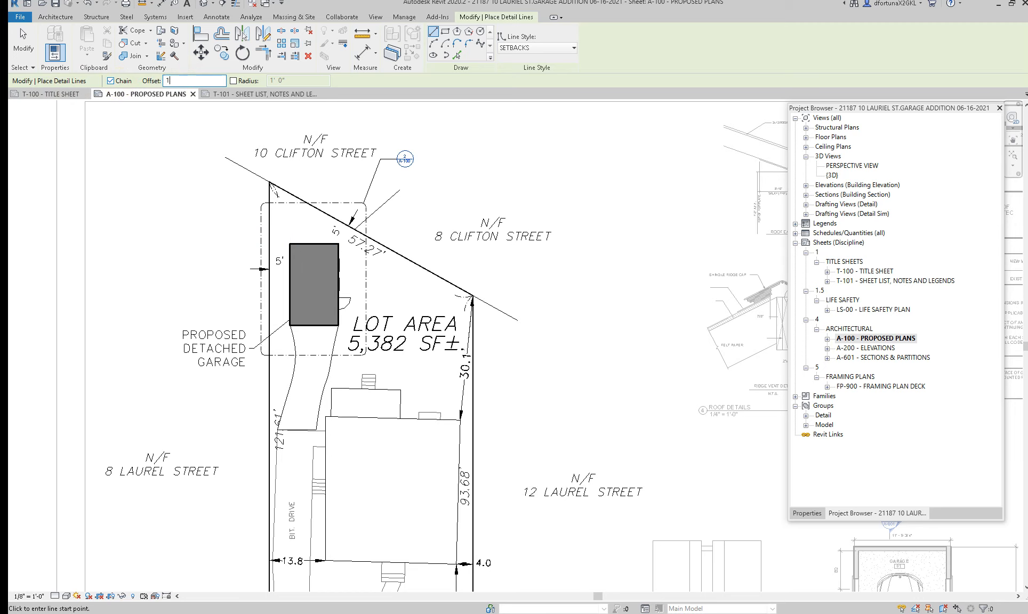
pyautogui.click(270, 183)
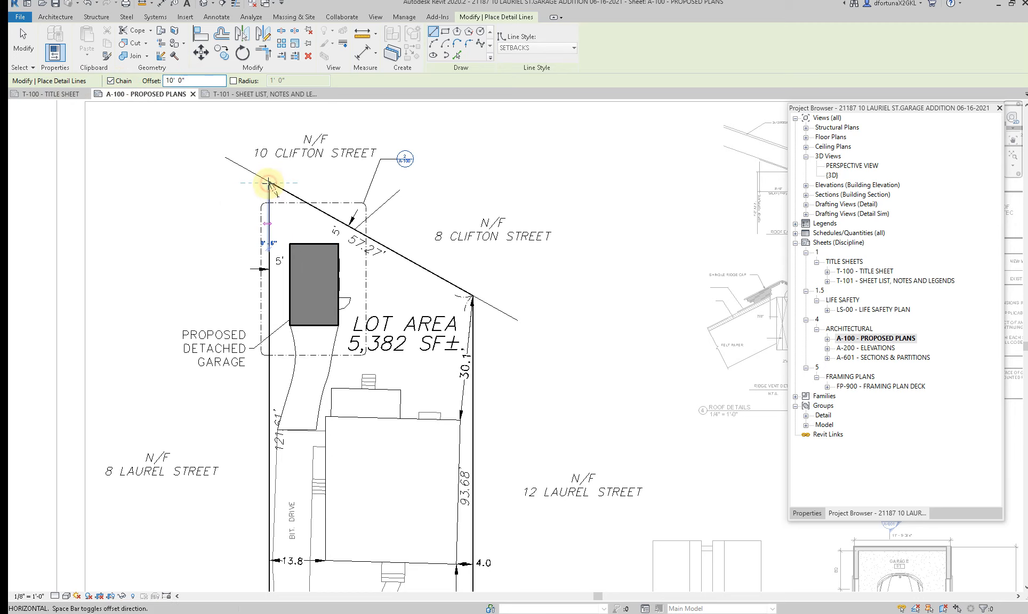
pyautogui.scroll(-2, 270, 183)
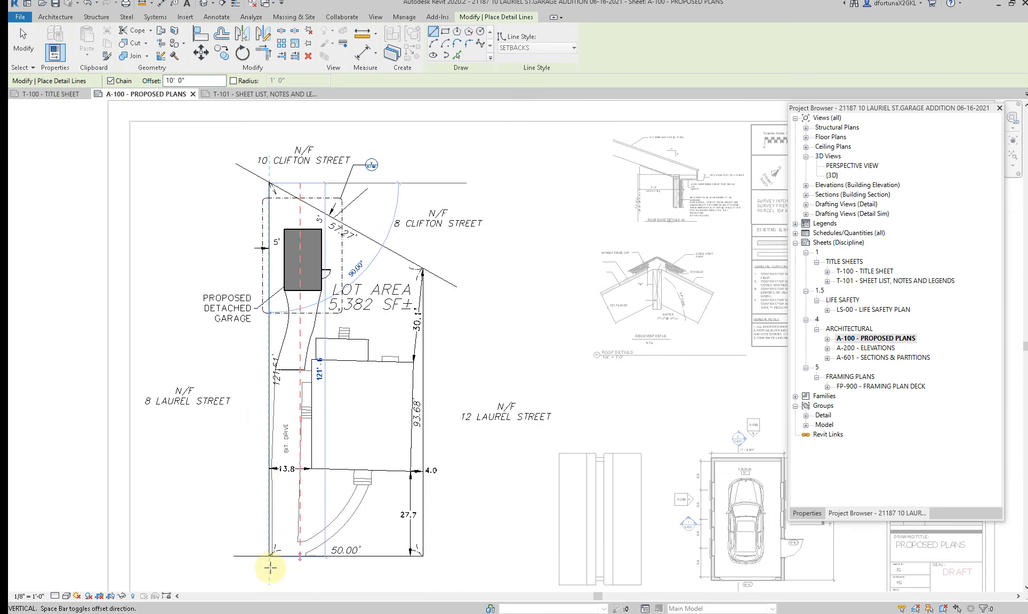
pyautogui.scroll(3, 268, 555)
pyautogui.scroll(1, 269, 564)
pyautogui.click(268, 540)
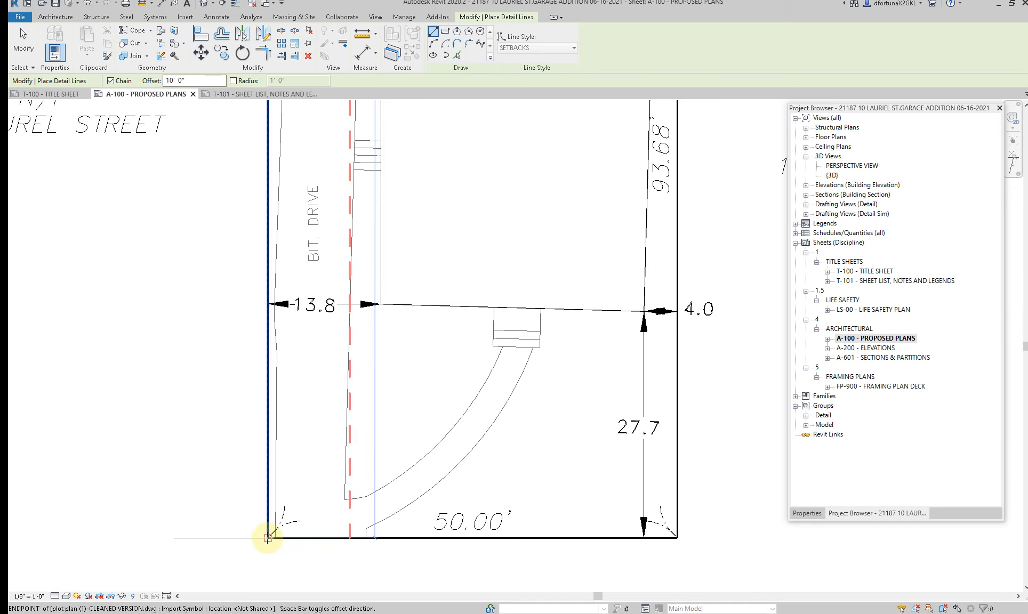
# Step: Draw a second SETBACKS line offset 10' inside the opposite side lot line, from the Laurel Street corner to the rear corner
pyautogui.scroll(-2, 274, 512)
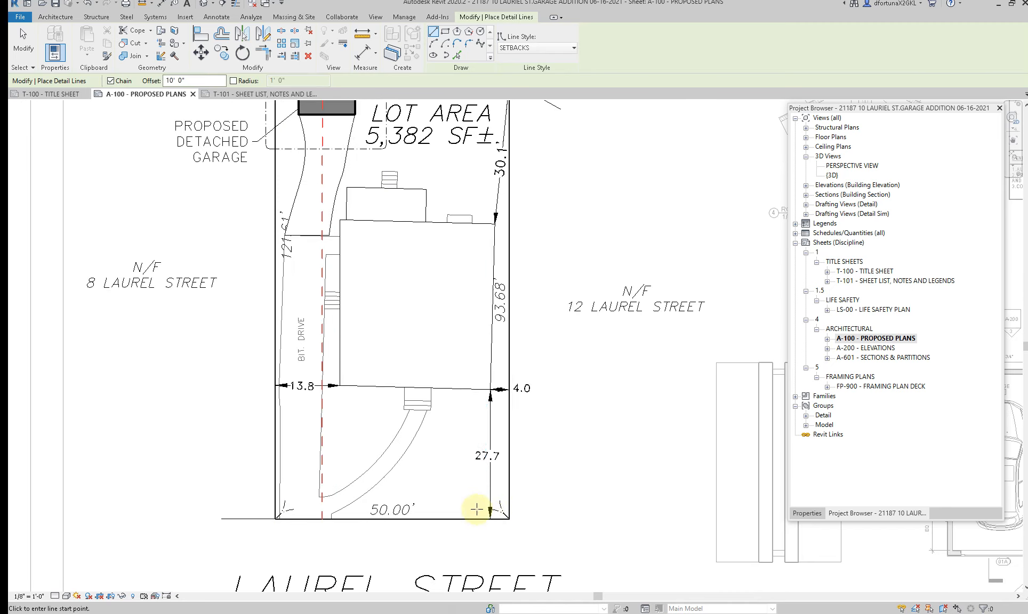
pyautogui.click(509, 518)
pyautogui.moveTo(520, 271); pyautogui.dragTo(487, 594, button='middle')
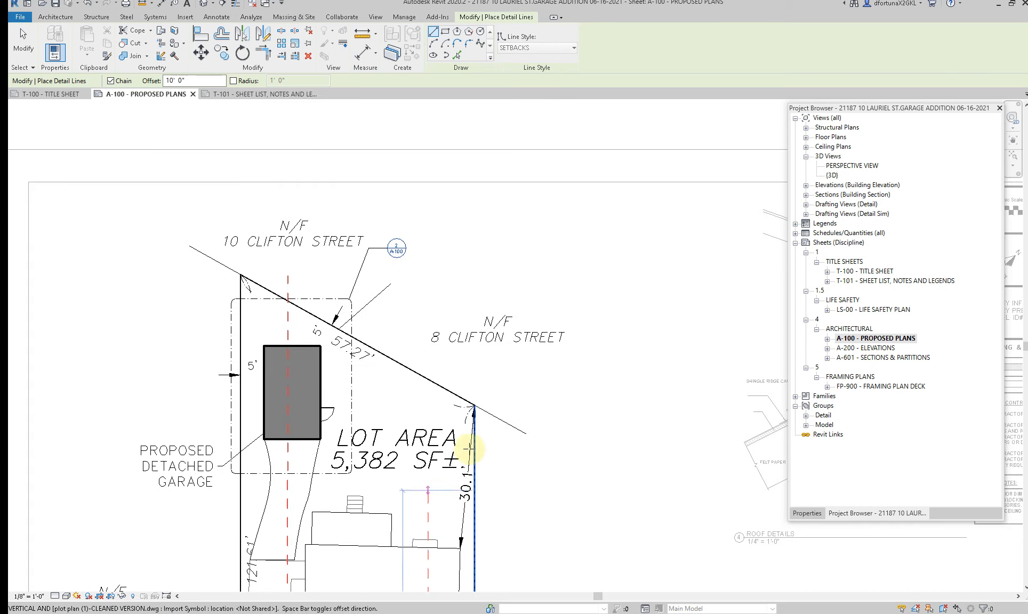
pyautogui.scroll(2, 471, 418)
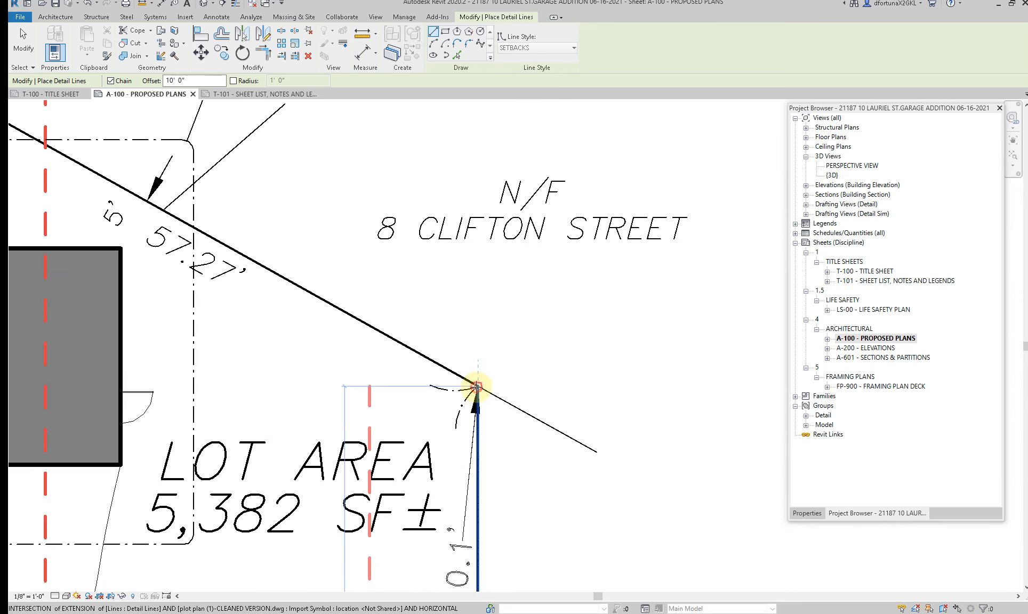
pyautogui.scroll(-1, 475, 386)
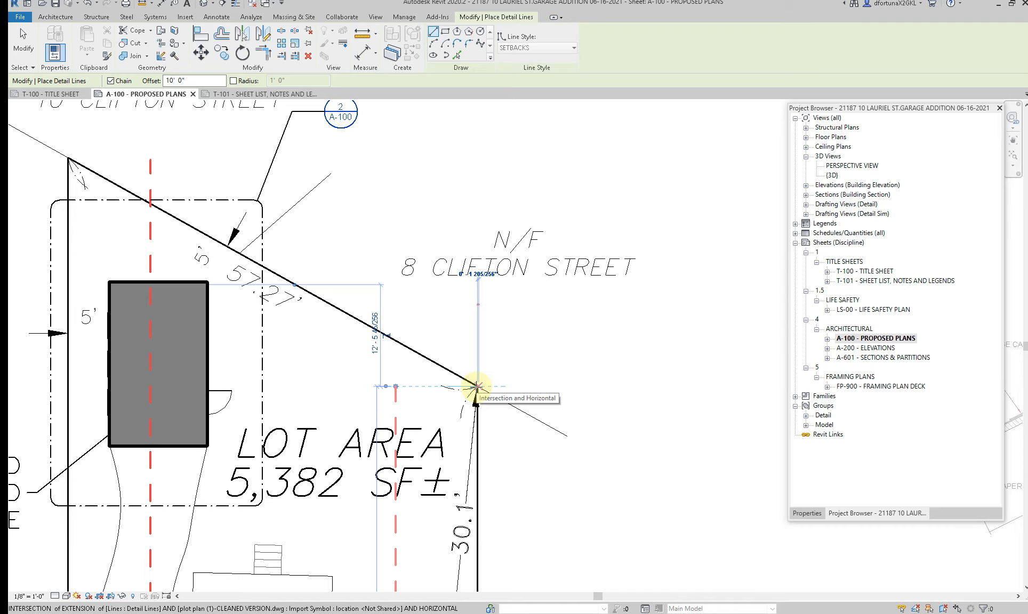
pyautogui.scroll(-1, 475, 384)
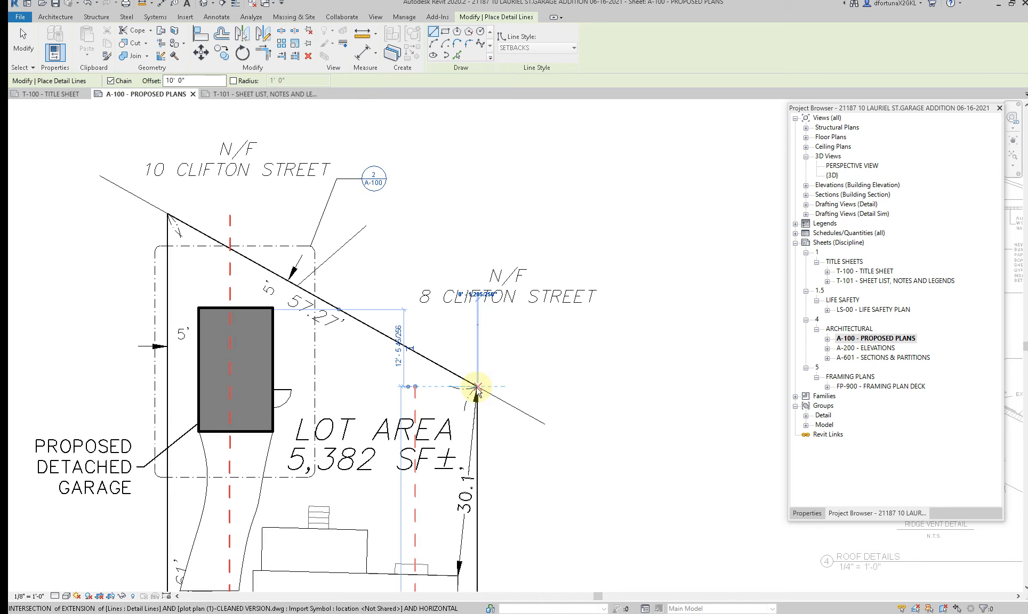
pyautogui.scroll(-1, 475, 368)
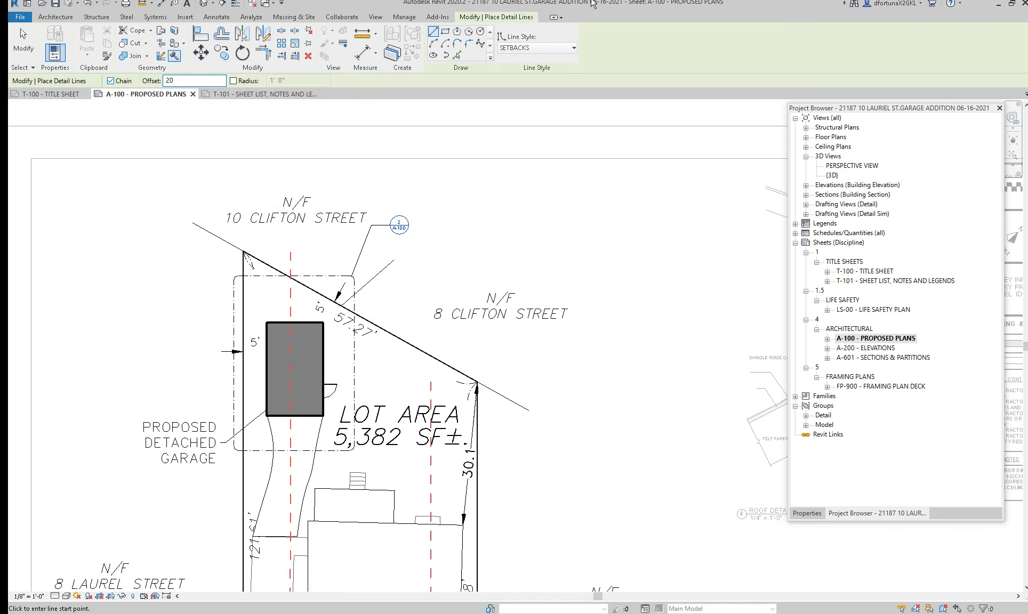
# Step: Try to draw a front SETBACKS line at a 20' offset along the Laurel Street lot line, starting from the driveway-side corner
pyautogui.scroll(-1, 477, 268)
pyautogui.scroll(-1, 470, 251)
pyautogui.moveTo(350, 443); pyautogui.dragTo(359, 327, button='middle')
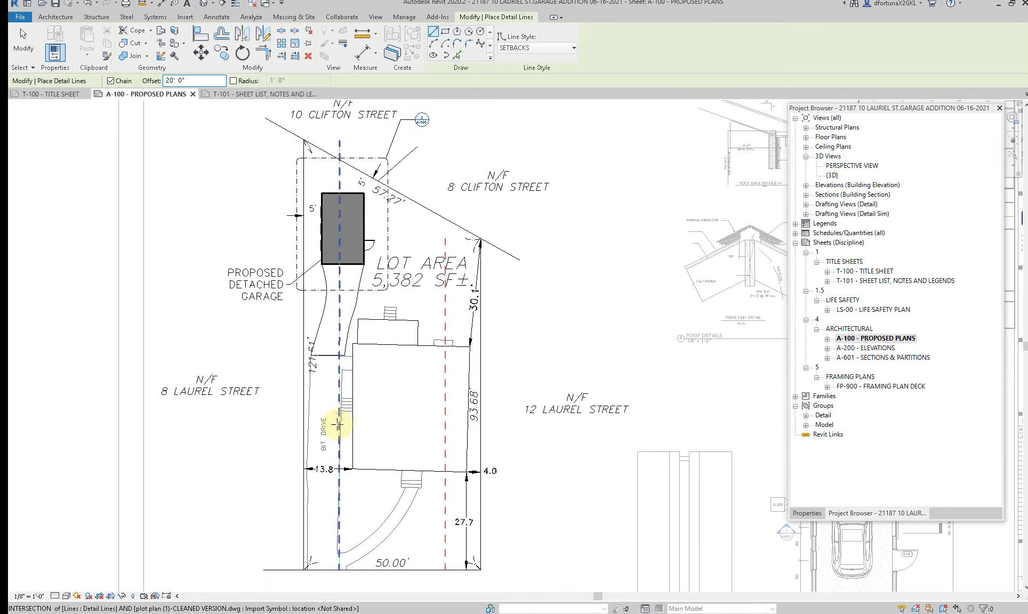
pyautogui.moveTo(338, 470); pyautogui.dragTo(340, 413, button='middle')
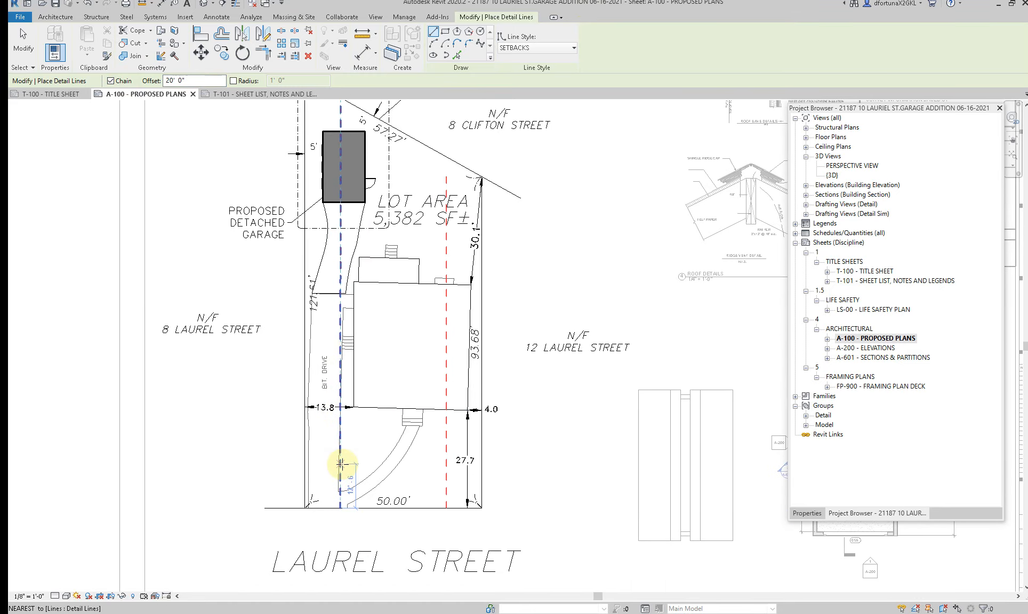
pyautogui.moveTo(341, 465); pyautogui.dragTo(338, 433, button='middle')
pyautogui.click(346, 452)
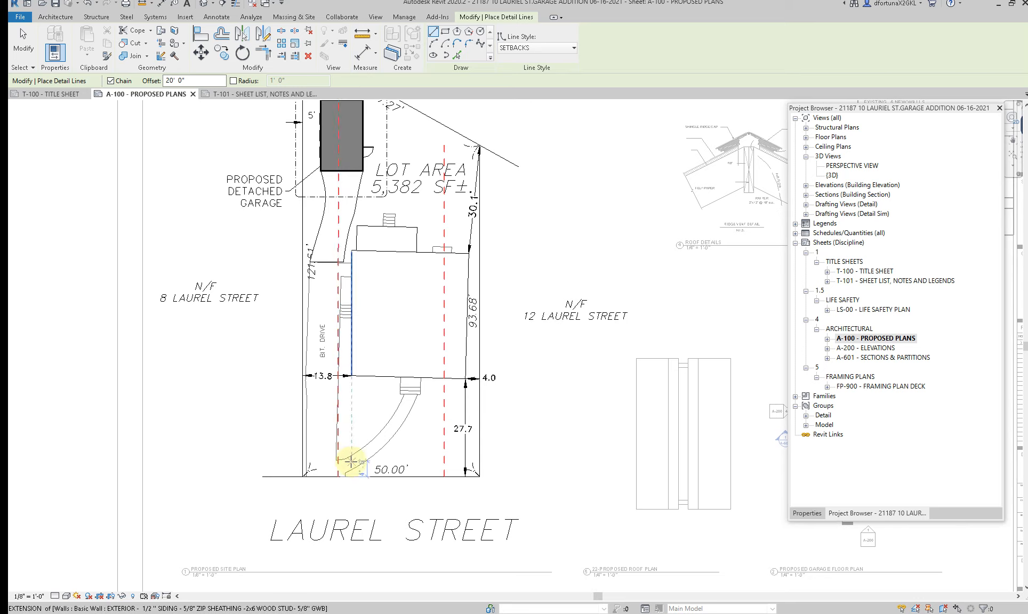
pyautogui.scroll(2, 349, 458)
pyautogui.scroll(3, 278, 484)
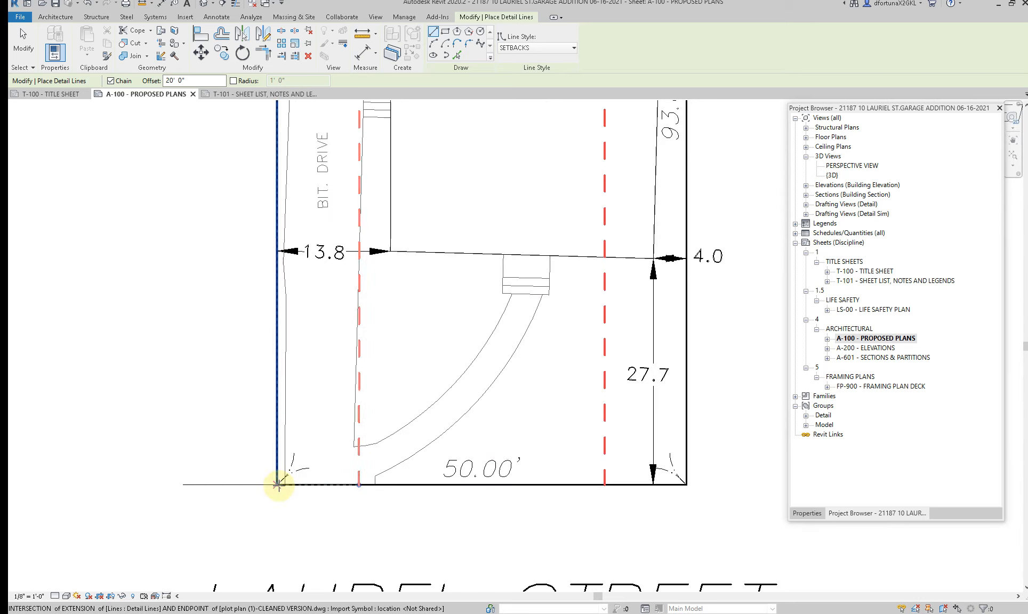
pyautogui.click(277, 484)
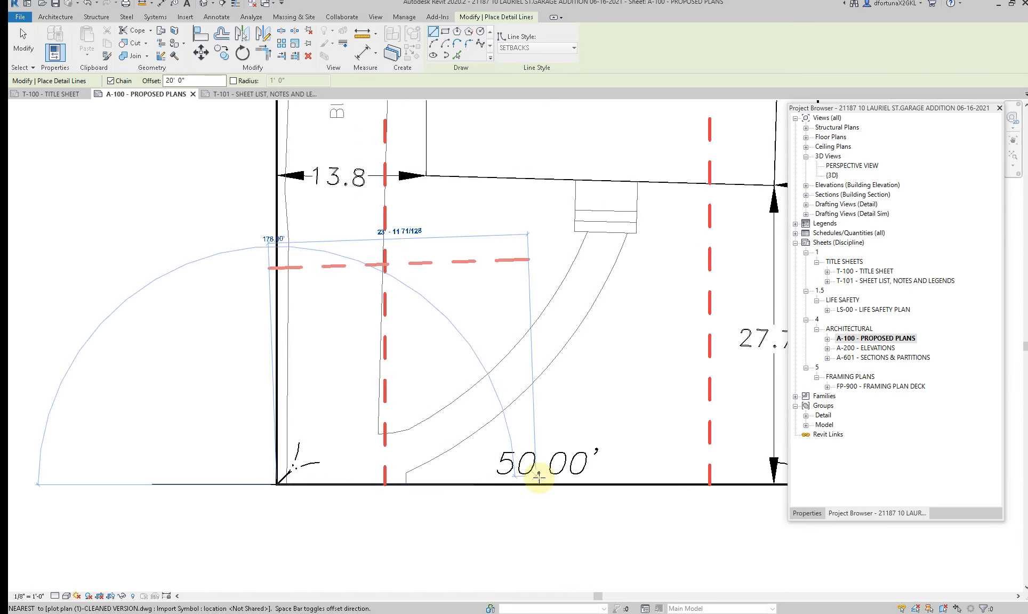
pyautogui.moveTo(527, 470); pyautogui.dragTo(408, 472, button='middle')
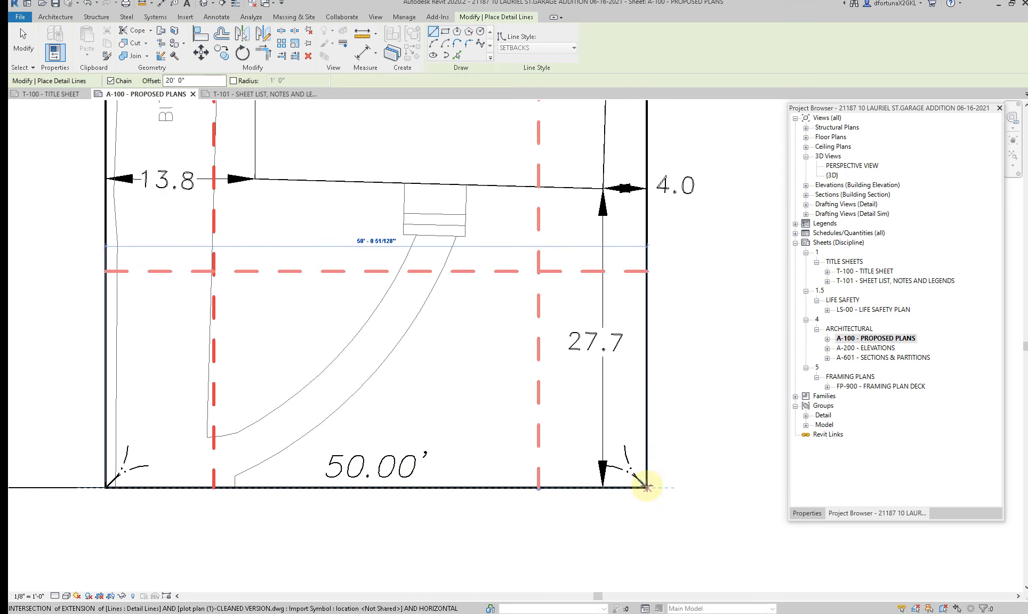
pyautogui.click(645, 486)
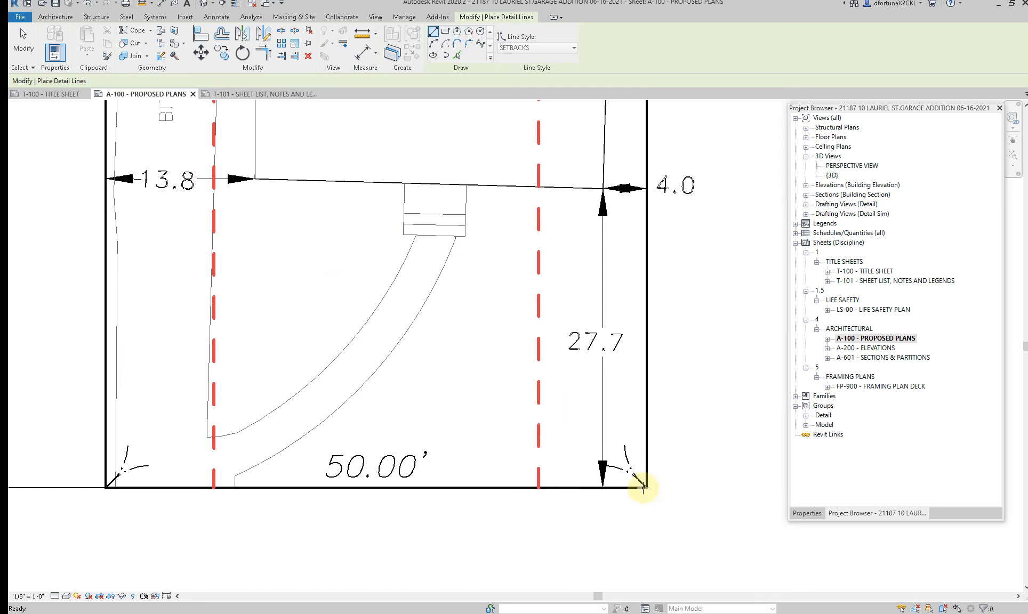
pyautogui.press('Escape')
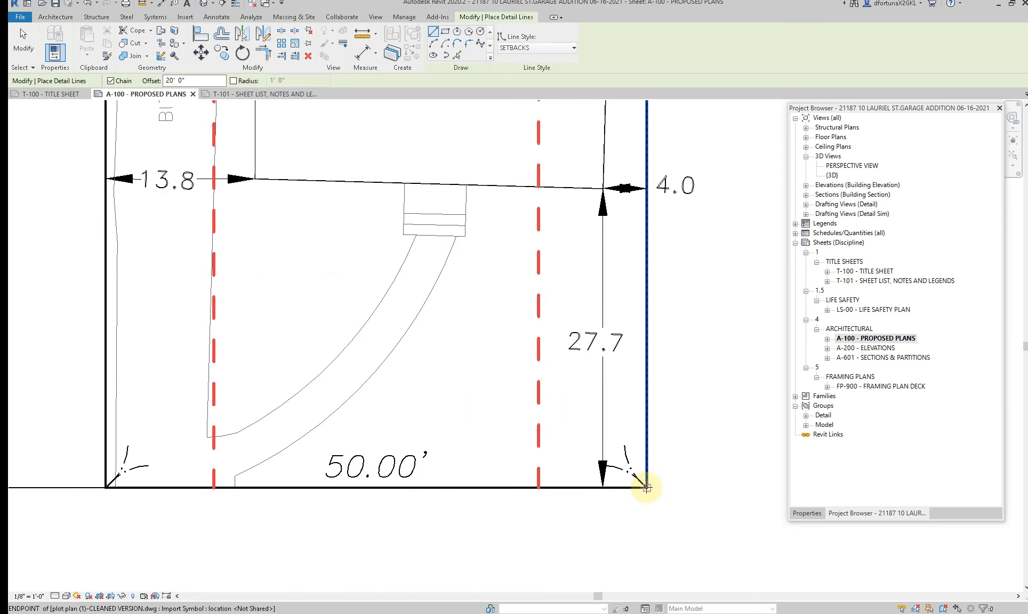
pyautogui.click(646, 486)
pyautogui.scroll(-2, 647, 486)
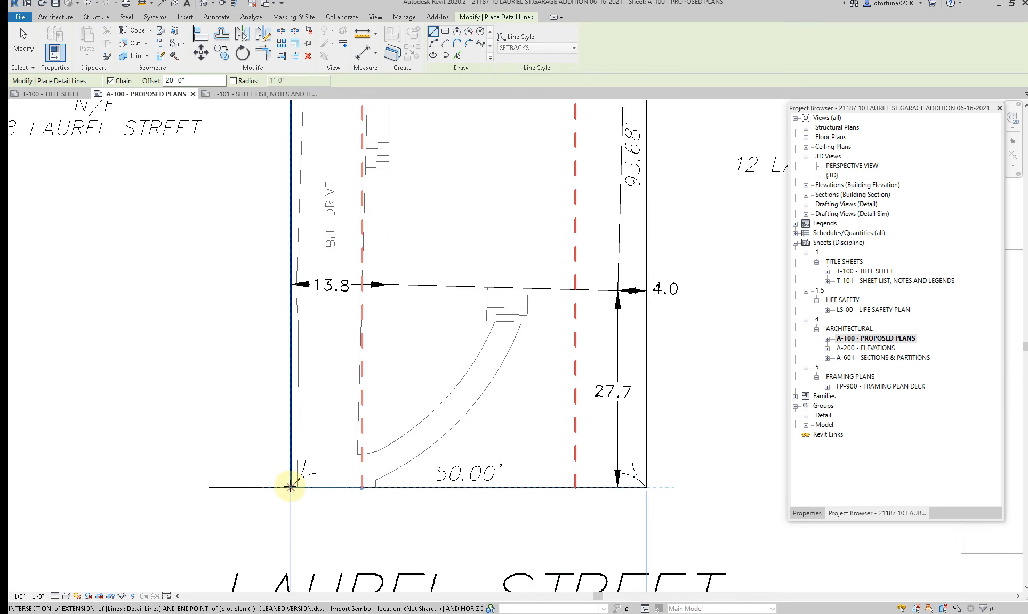
pyautogui.click(290, 486)
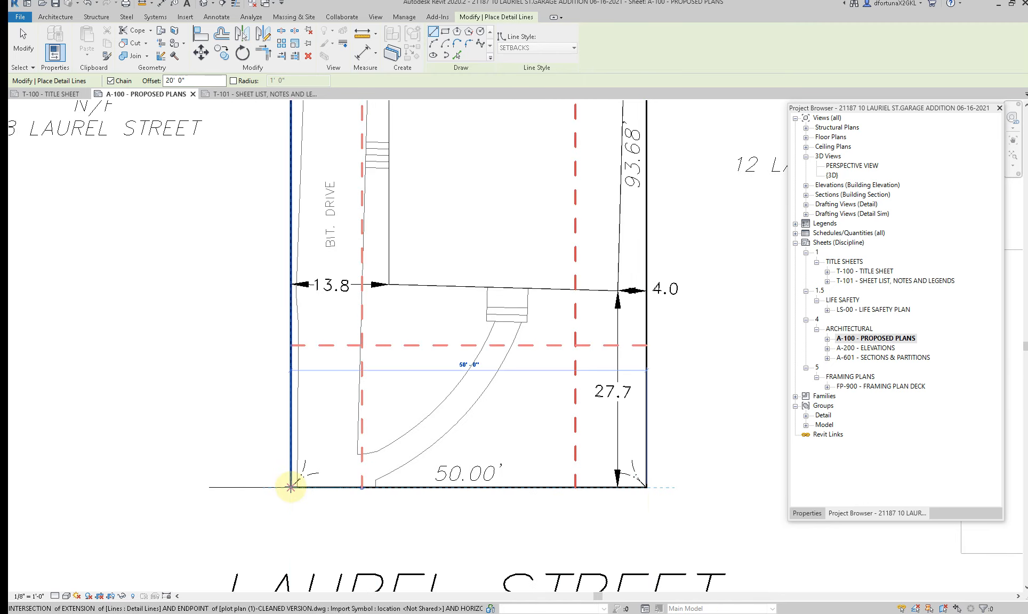
pyautogui.press('Escape')
# Step: Draw a rear SETBACKS line offset 10' inside the sloped rear lot line, from the driveway-side rear corner to the opposite rear corner
pyautogui.scroll(-2, 291, 486)
pyautogui.moveTo(332, 281); pyautogui.dragTo(321, 423, button='middle')
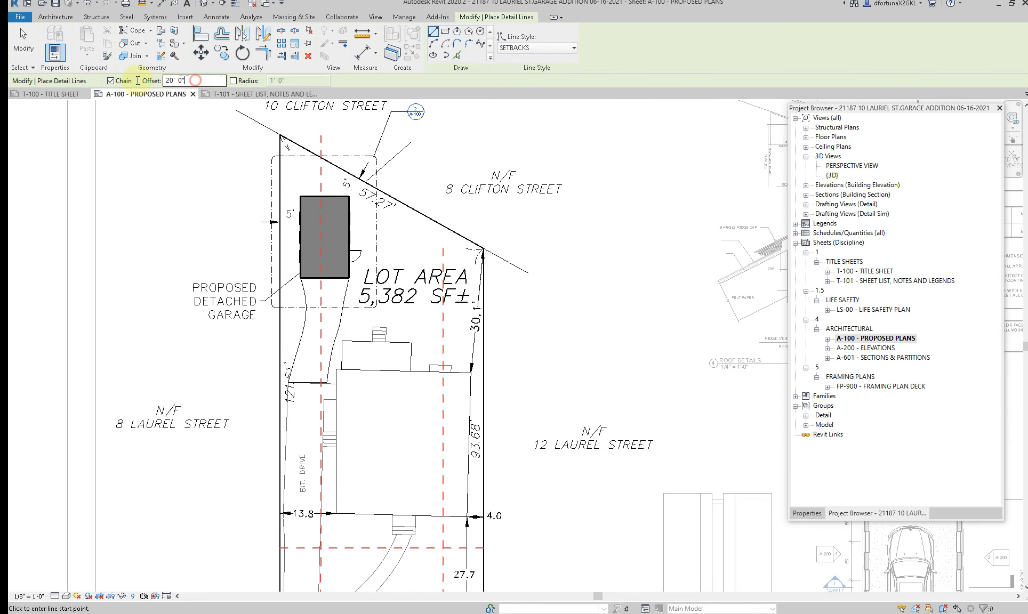
pyautogui.click(280, 137)
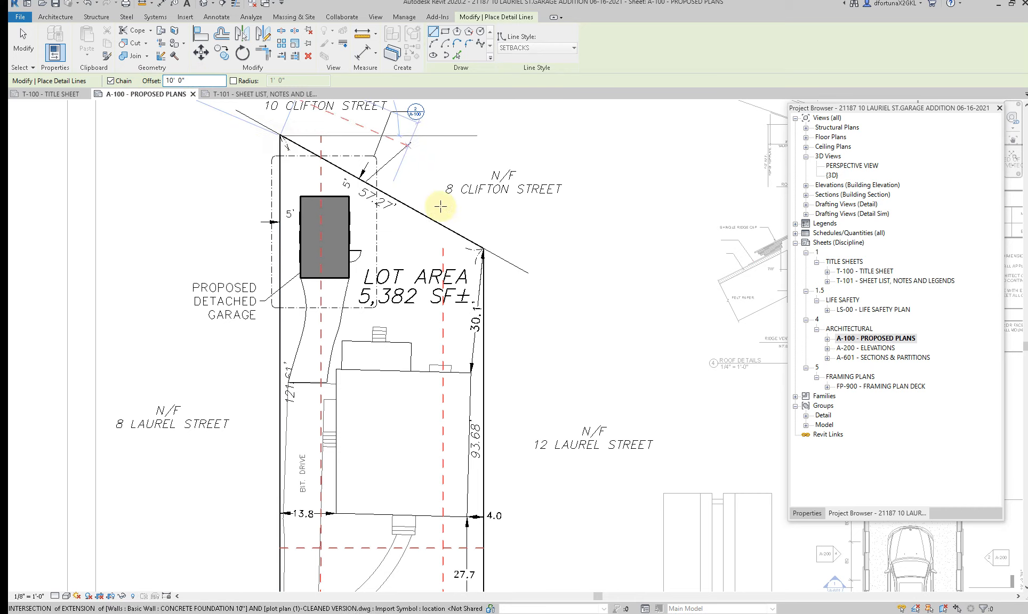
pyautogui.click(482, 248)
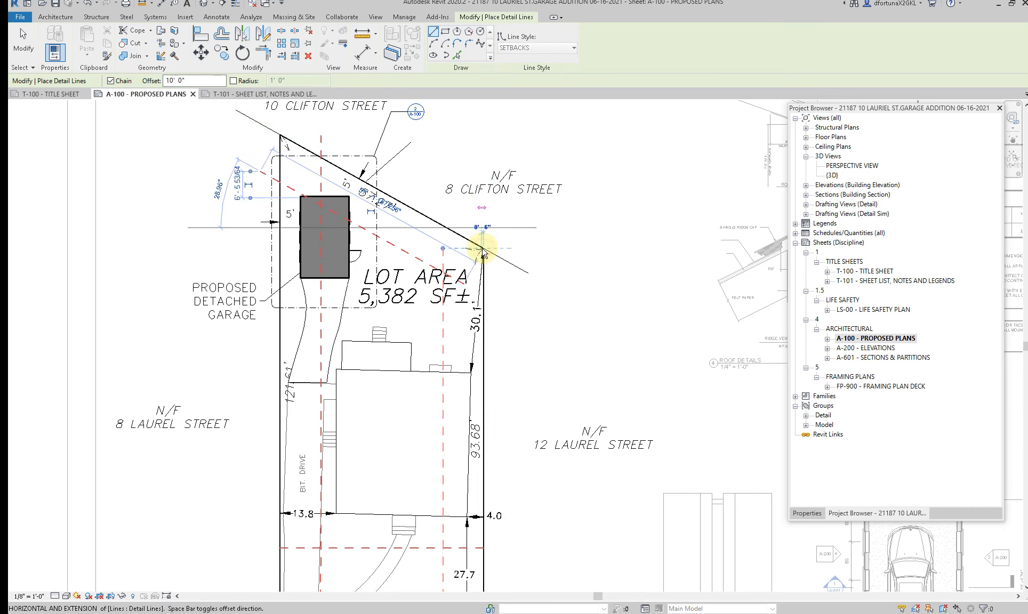
pyautogui.press('Escape')
pyautogui.press('Escape')
# Step: Trim the rear setback line to corners with both side setback lines
pyautogui.press('r')
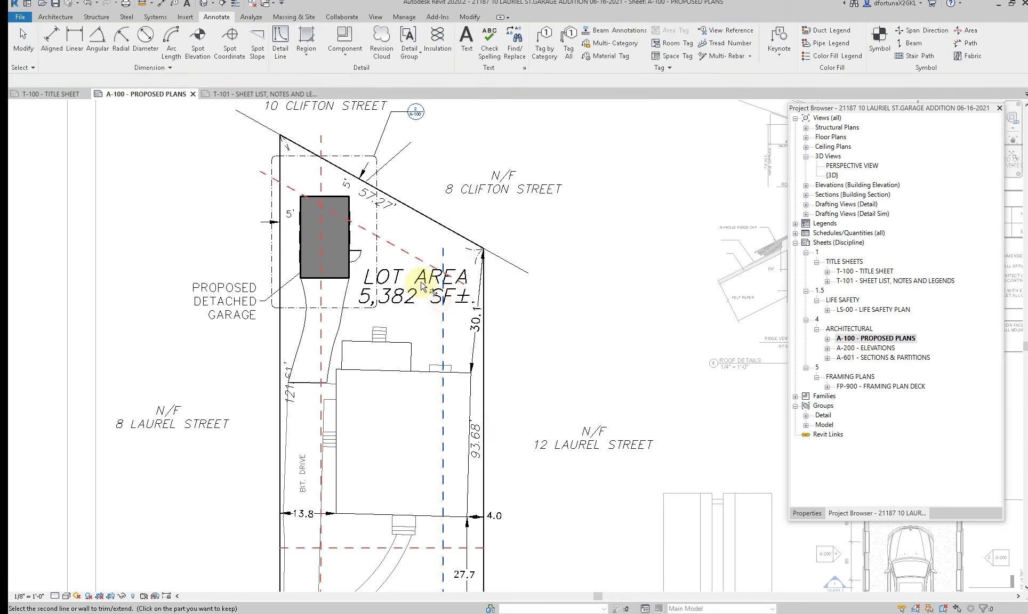
pyautogui.click(362, 232)
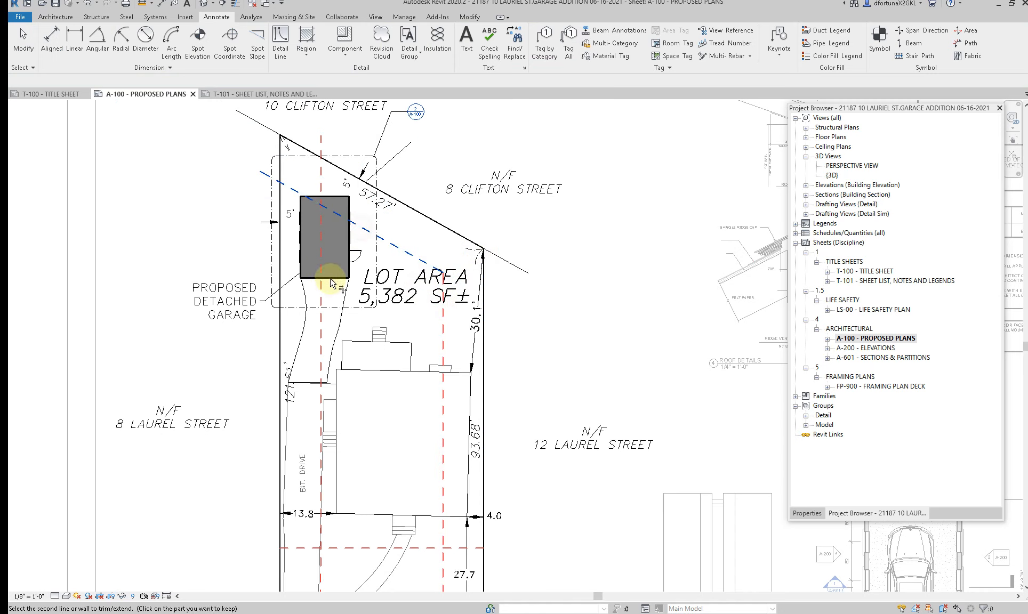
pyautogui.click(321, 309)
# Step: Trim the front setback line to corners with both side setback lines, closing the setback outline
pyautogui.scroll(-1, 335, 306)
pyautogui.scroll(-1, 337, 306)
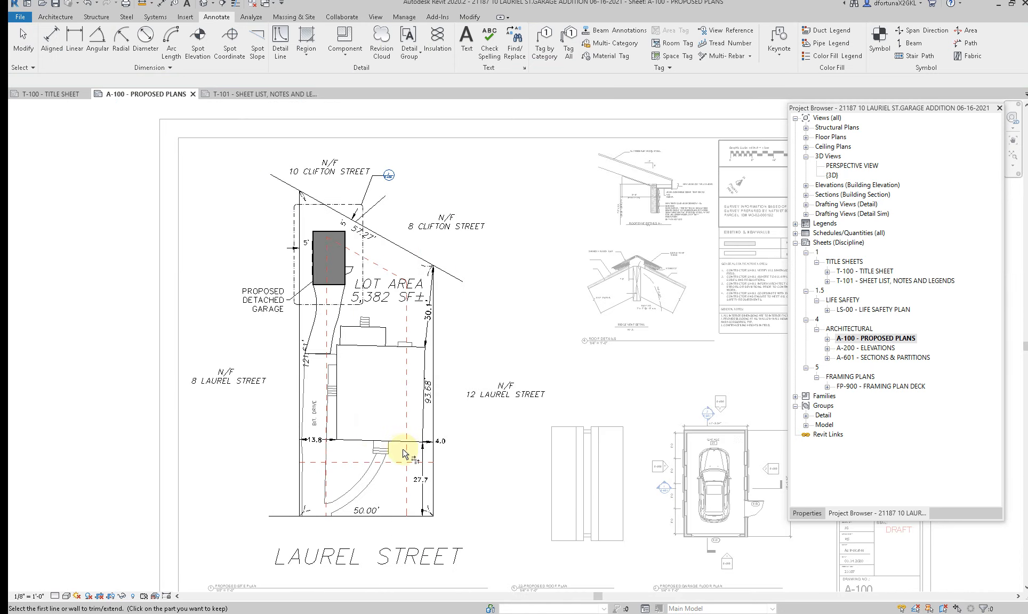
pyautogui.click(385, 462)
pyautogui.click(355, 462)
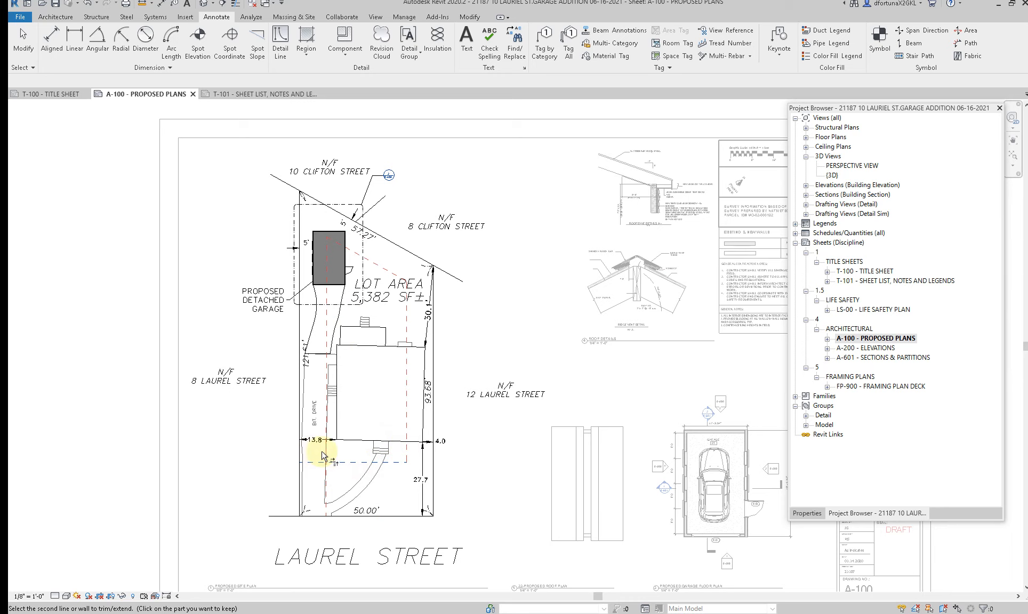
pyautogui.click(325, 452)
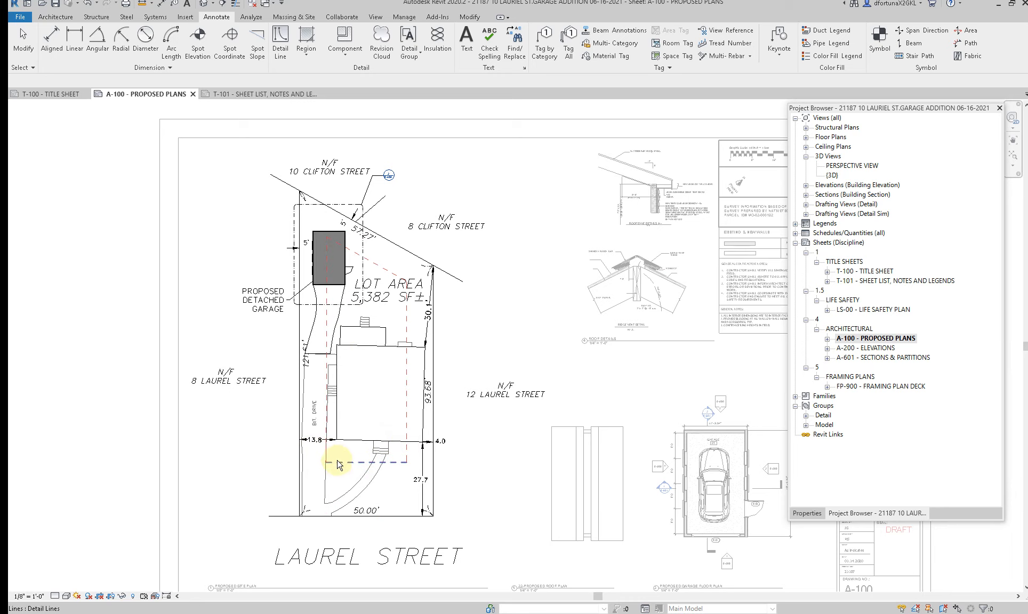
pyautogui.press('Escape')
# Step: Open sheet T-101 and review its Zoning Review table and overall layout
pyautogui.scroll(-2, 333, 438)
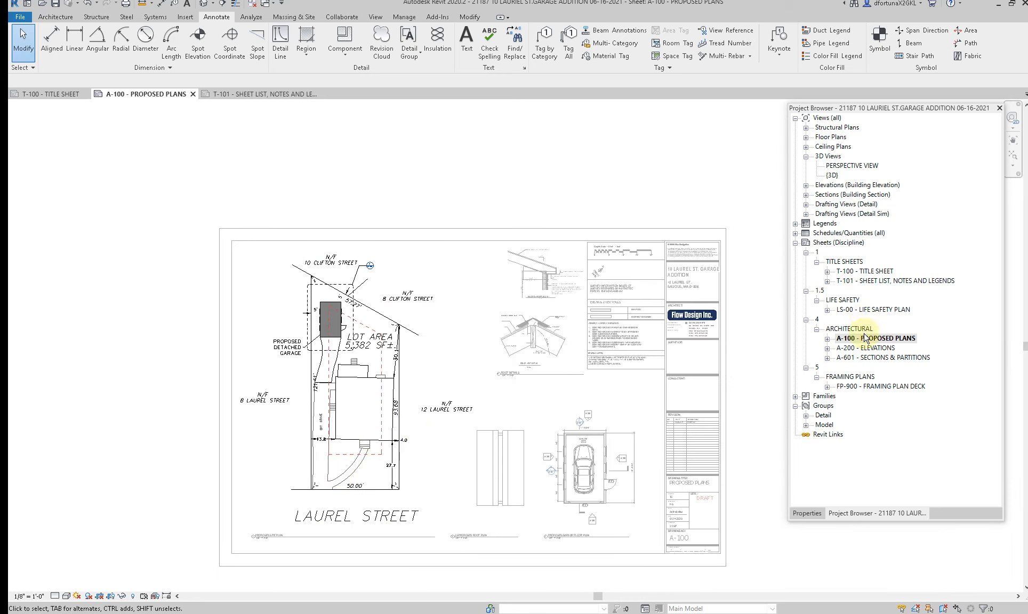
pyautogui.doubleClick(879, 280)
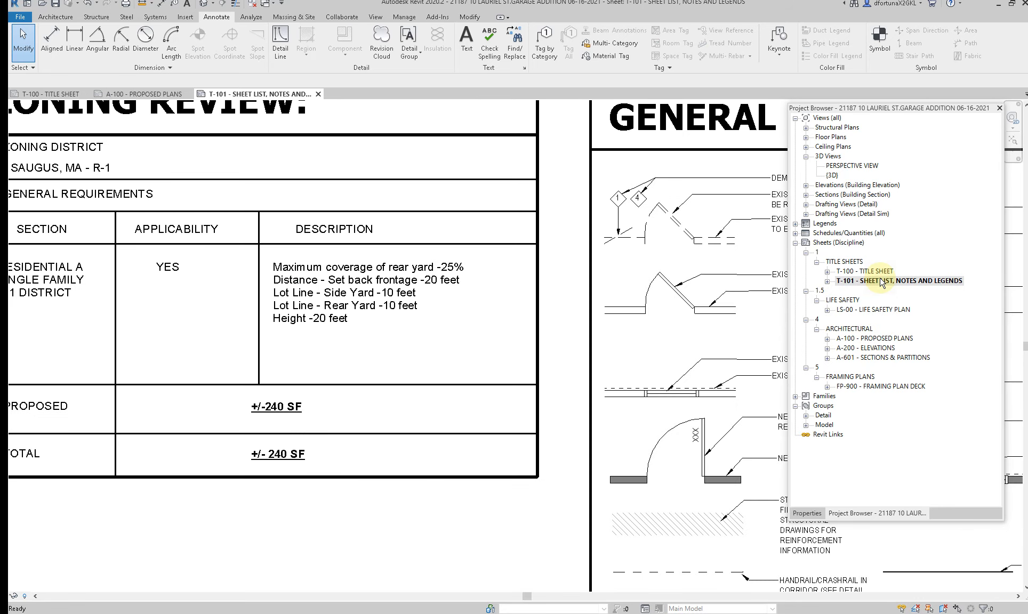
pyautogui.scroll(-5, 327, 311)
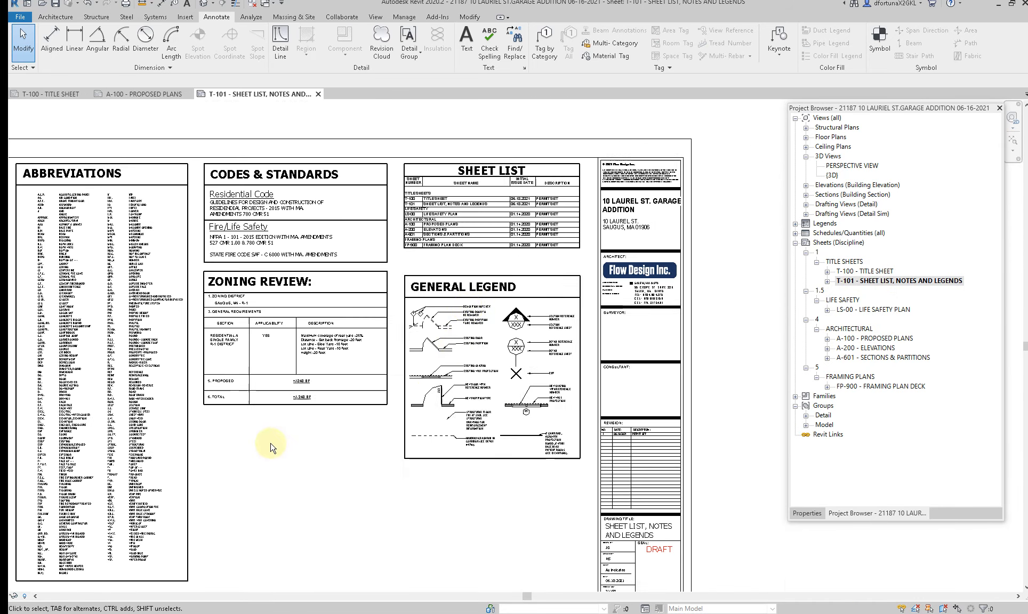
pyautogui.moveTo(469, 305); pyautogui.dragTo(470, 284)
pyautogui.click(388, 418)
pyautogui.scroll(-2, 344, 422)
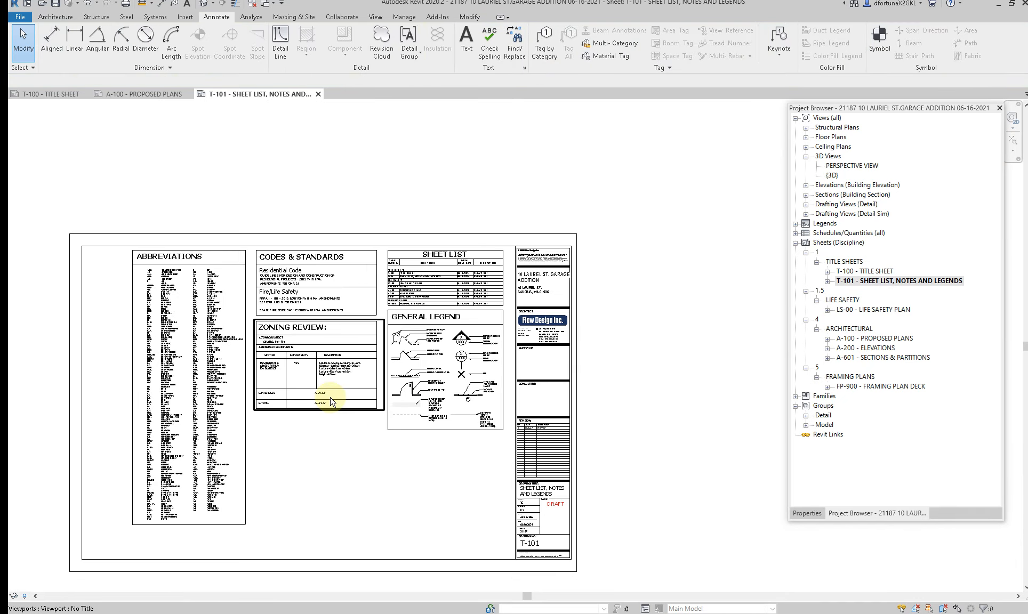
pyautogui.click(329, 401)
pyautogui.click(293, 477)
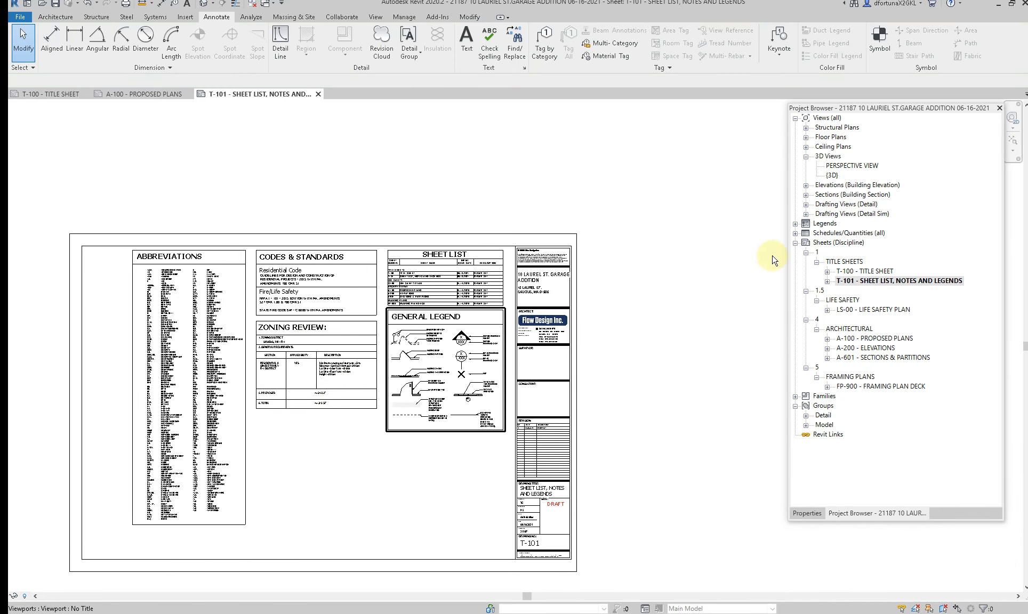
# Step: Open the LS-00 Life Safety Plan sheet and delete it from the project
pyautogui.doubleClick(863, 310)
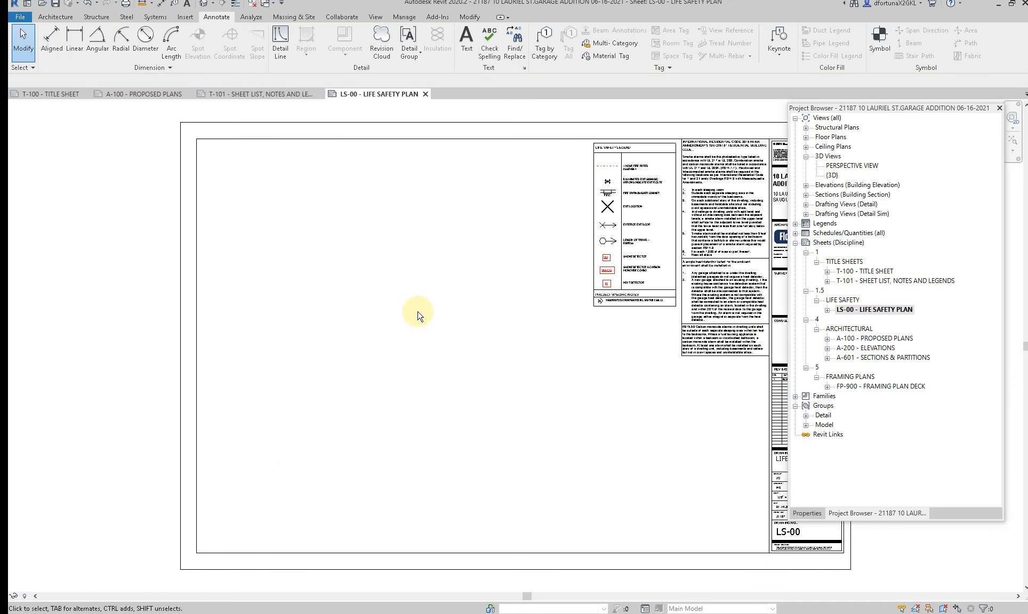
pyautogui.rightClick(885, 310)
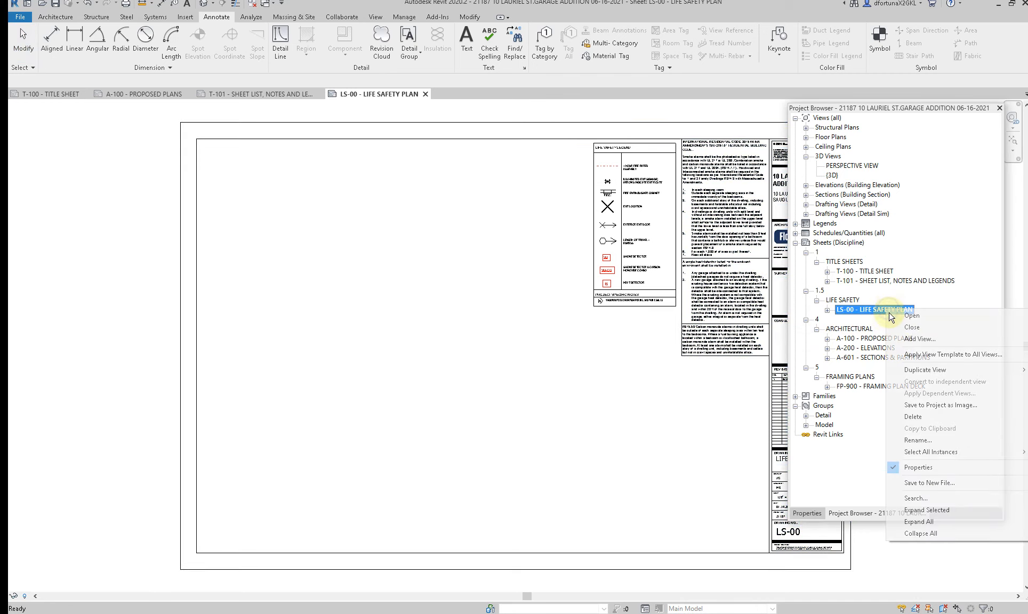
pyautogui.click(912, 416)
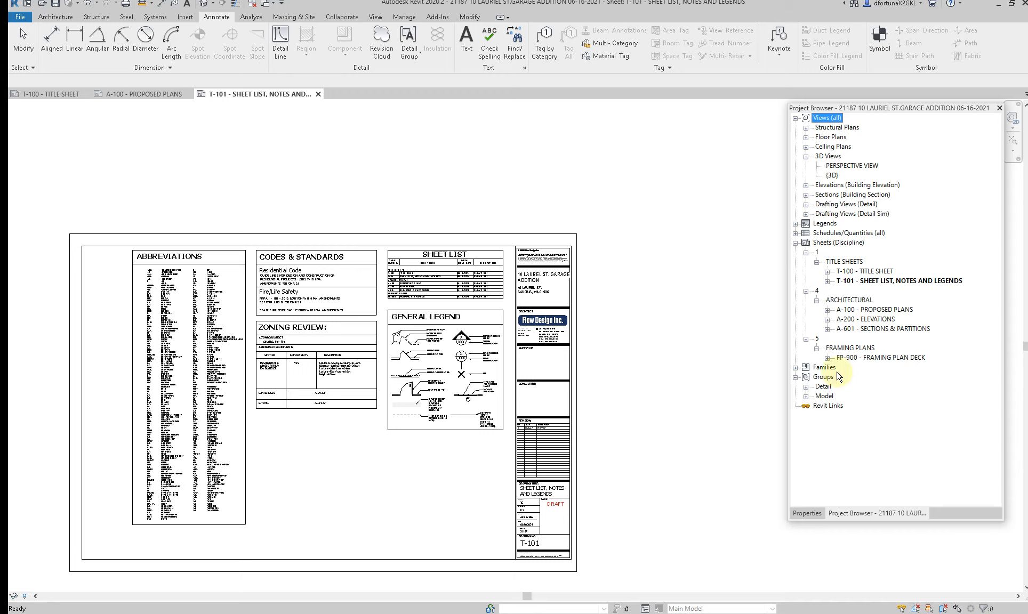
# Step: Return to sheet A-100, activate the site plan view and hide the proposed garage's side entry door in it
pyautogui.doubleClick(873, 310)
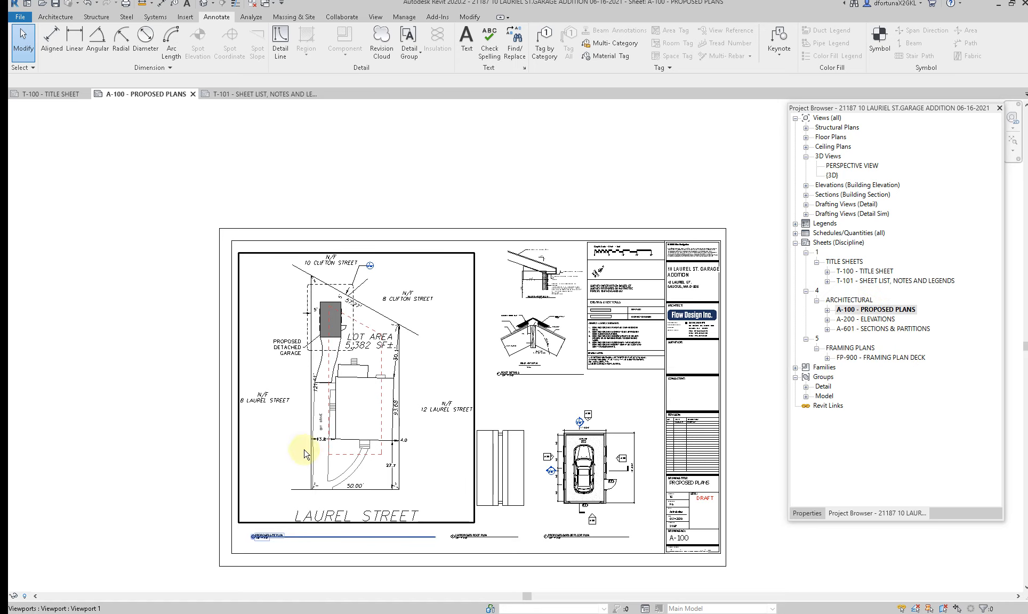
pyautogui.scroll(2, 336, 445)
pyautogui.scroll(4, 336, 367)
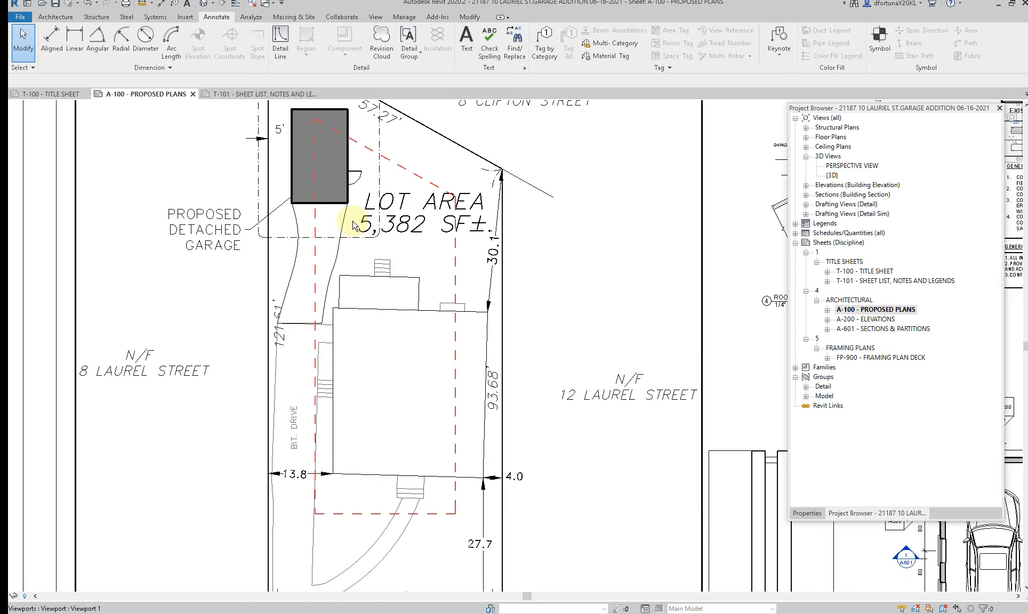
pyautogui.doubleClick(367, 315)
pyautogui.click(366, 316)
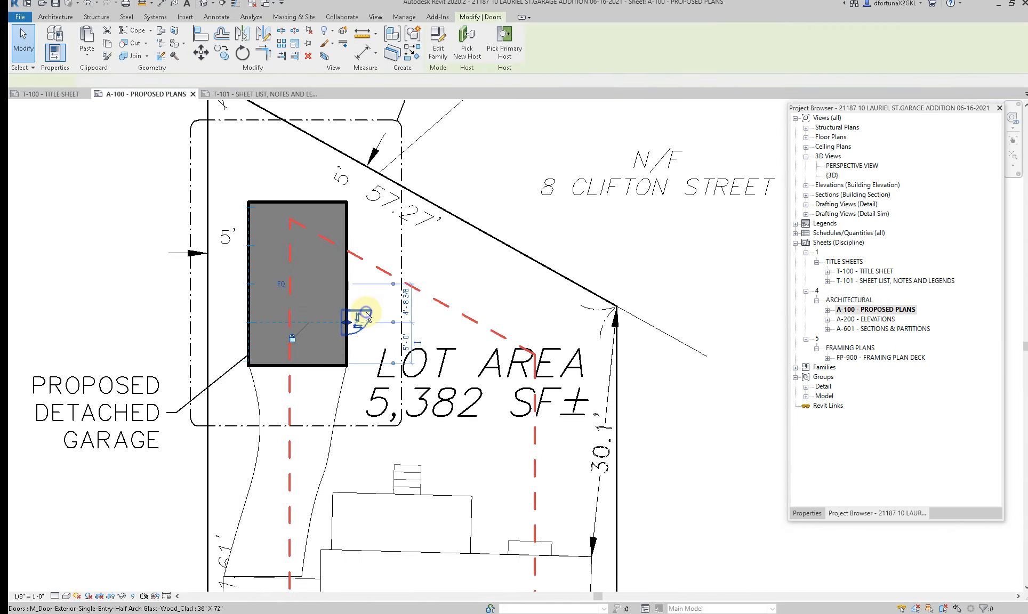
pyautogui.rightClick(367, 315)
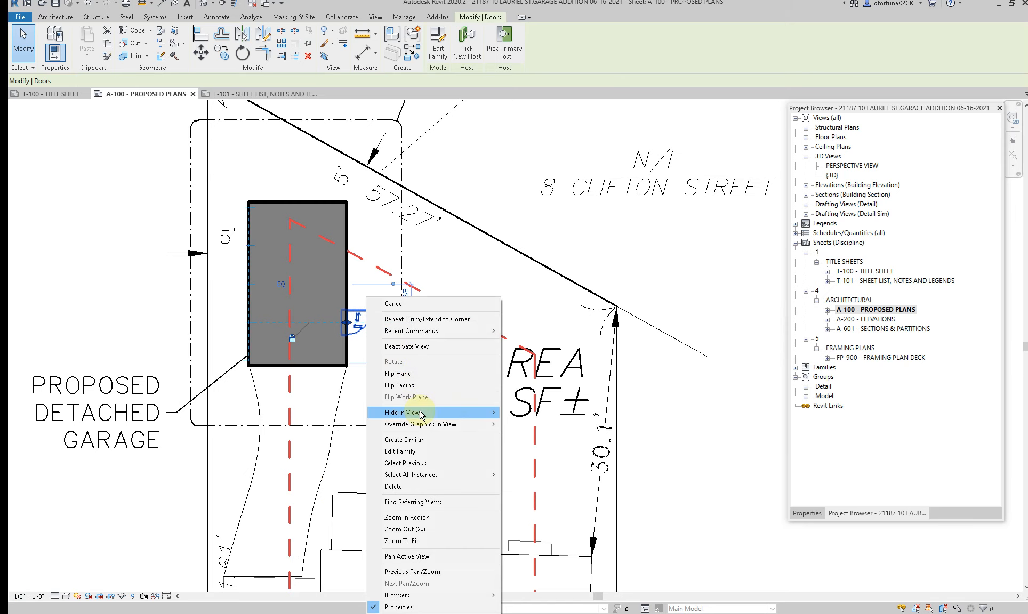
pyautogui.moveTo(405, 412)
pyautogui.click(535, 410)
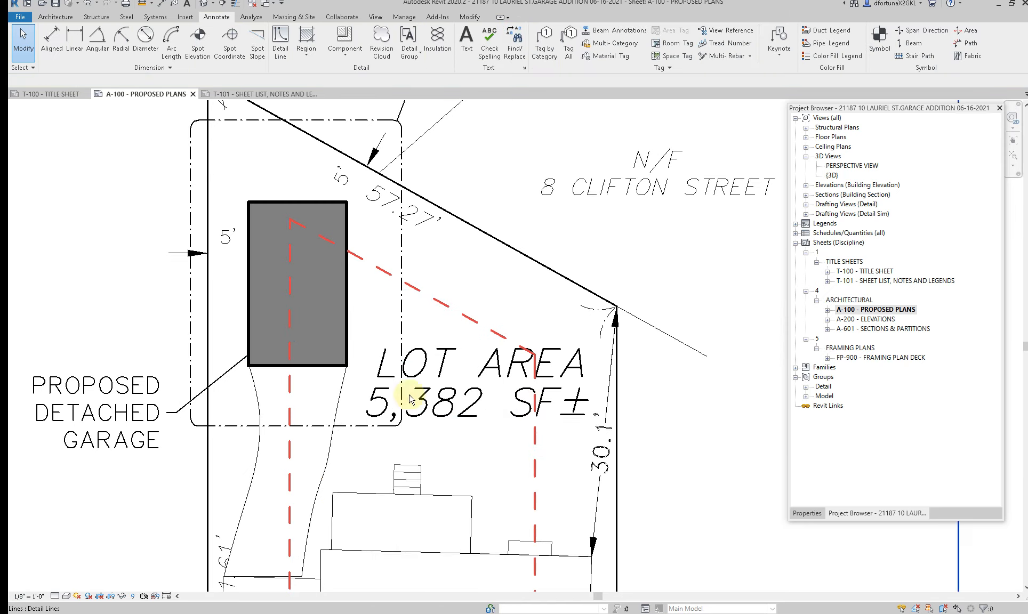
pyautogui.press('d')
pyautogui.press('i')
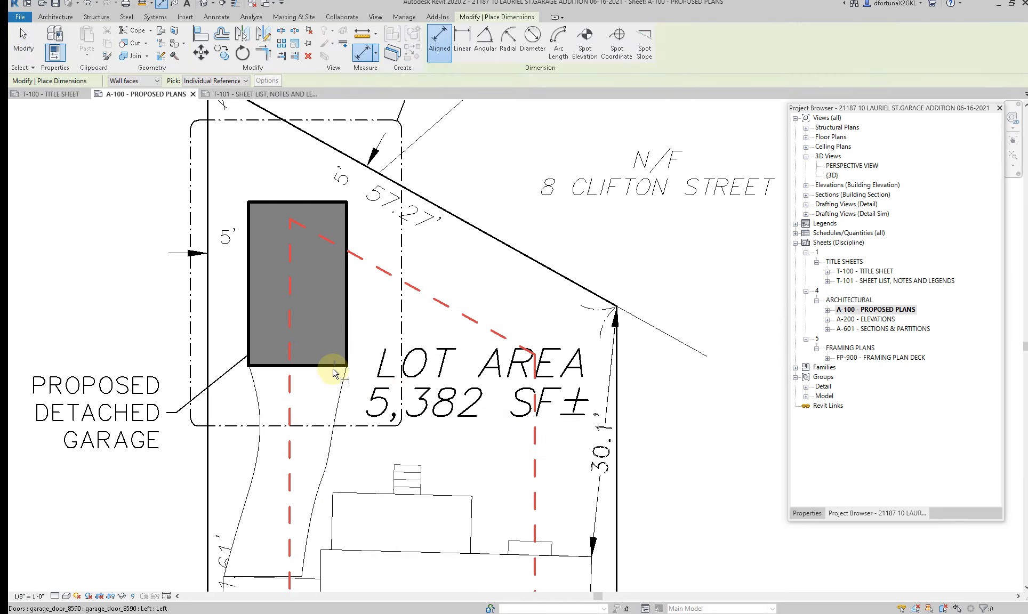
pyautogui.click(323, 366)
pyautogui.click(321, 203)
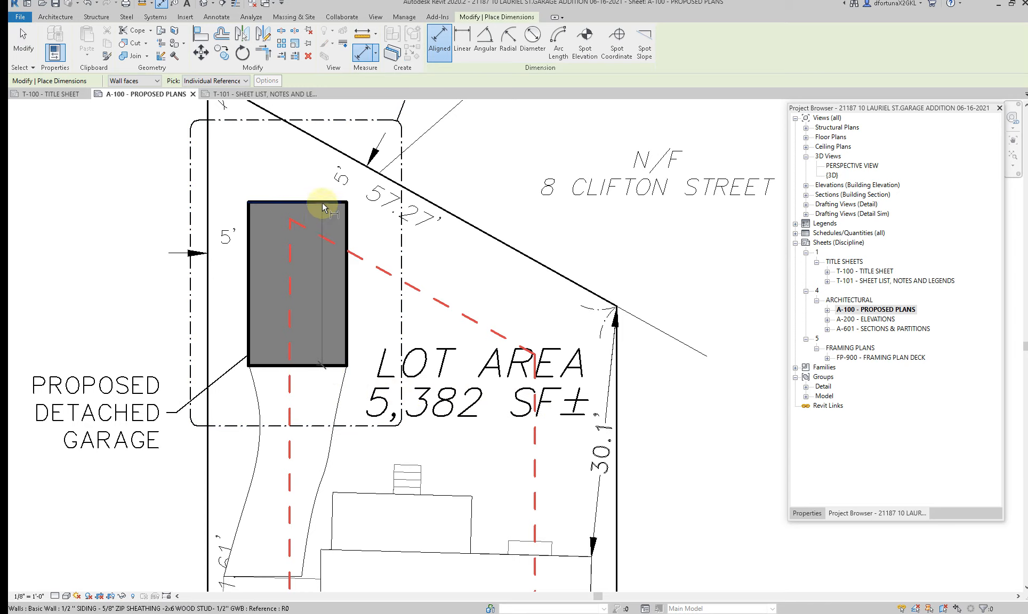
pyautogui.press('Escape')
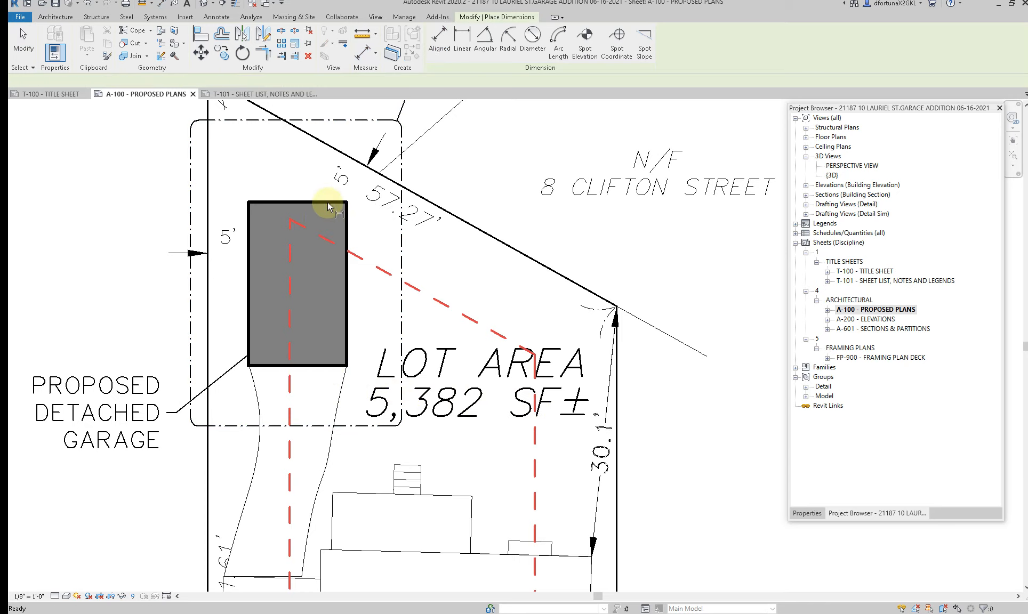
# Step: Add an aligned dimension for the garage's length between its rear and front walls, placed beside the garage on the lot-area side
pyautogui.click(328, 203)
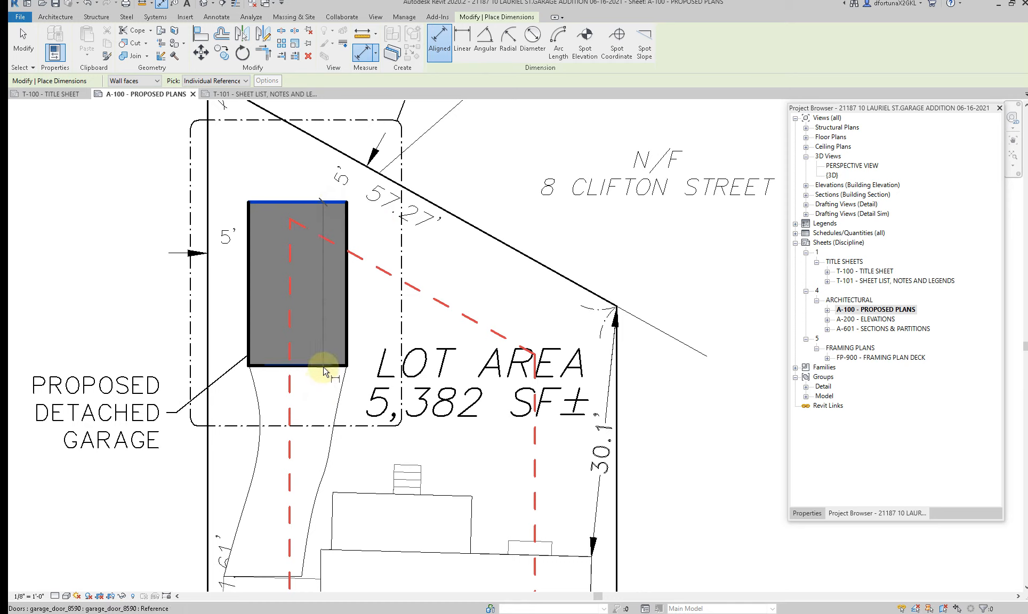
pyautogui.press('Tab')
pyautogui.press('Tab')
pyautogui.press('Tab')
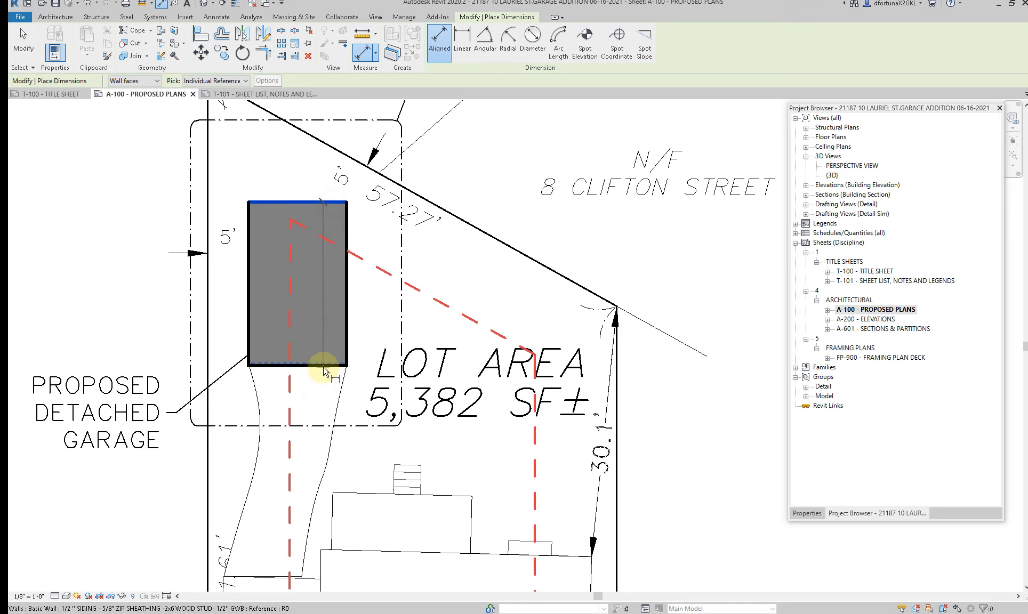
pyautogui.click(324, 368)
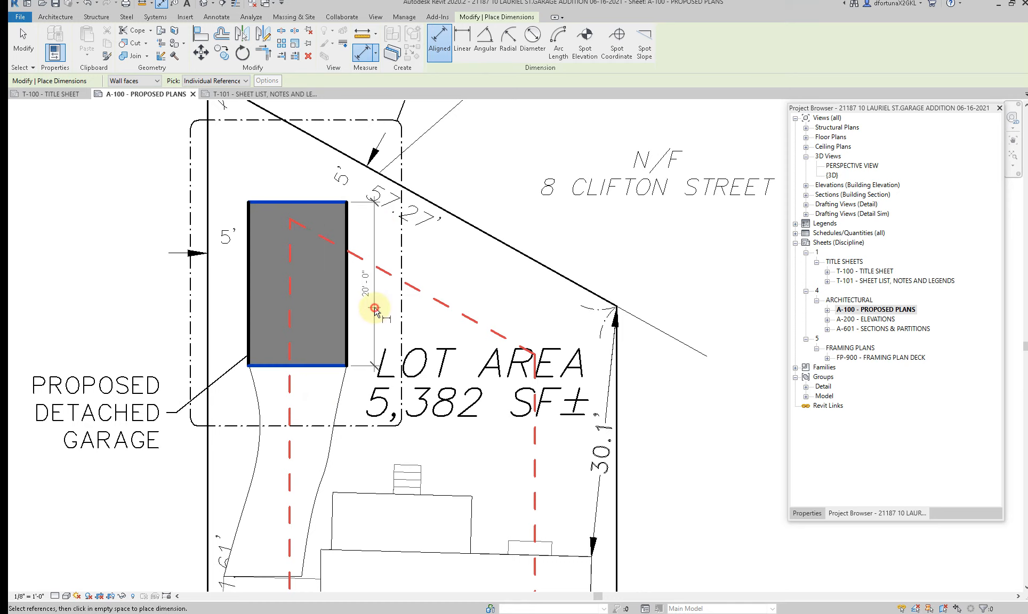
pyautogui.click(374, 305)
# Step: Add an aligned dimension for the garage's width between its two side walls, placed beyond the rear wall
pyautogui.click(346, 229)
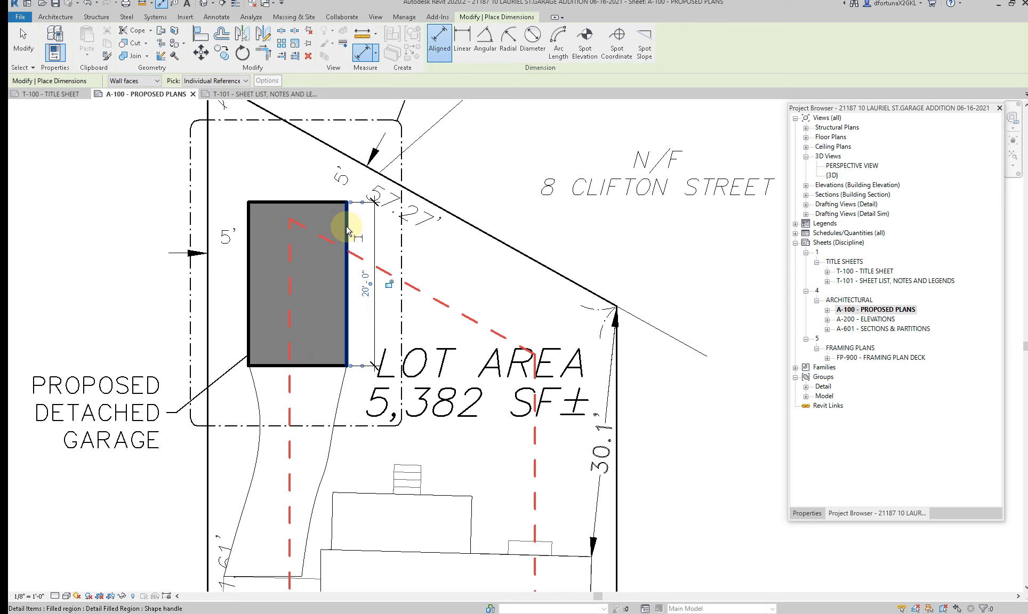
pyautogui.press('Tab')
pyautogui.press('Tab')
pyautogui.press('Tab')
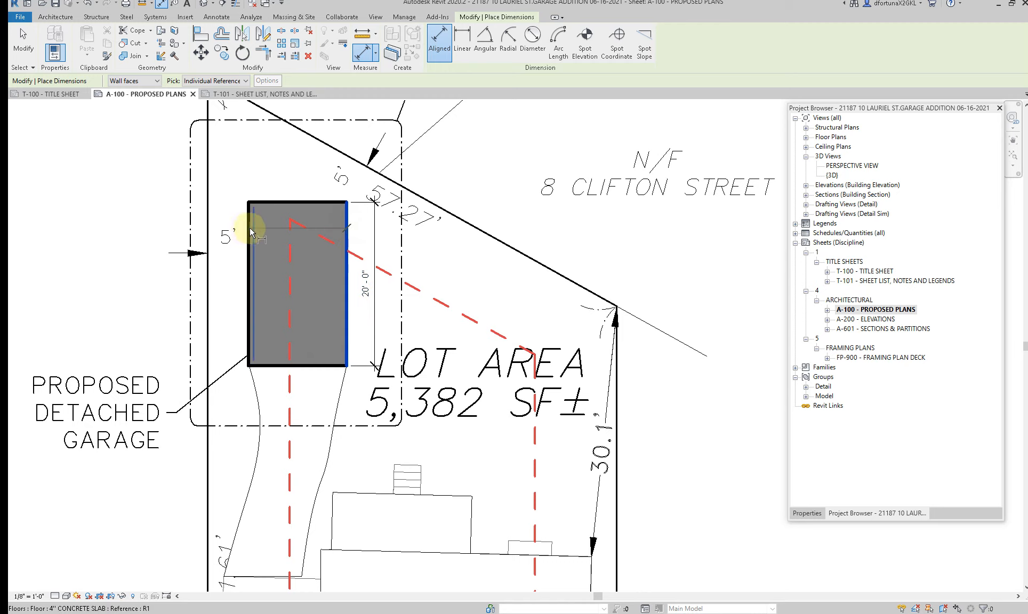
pyautogui.click(250, 227)
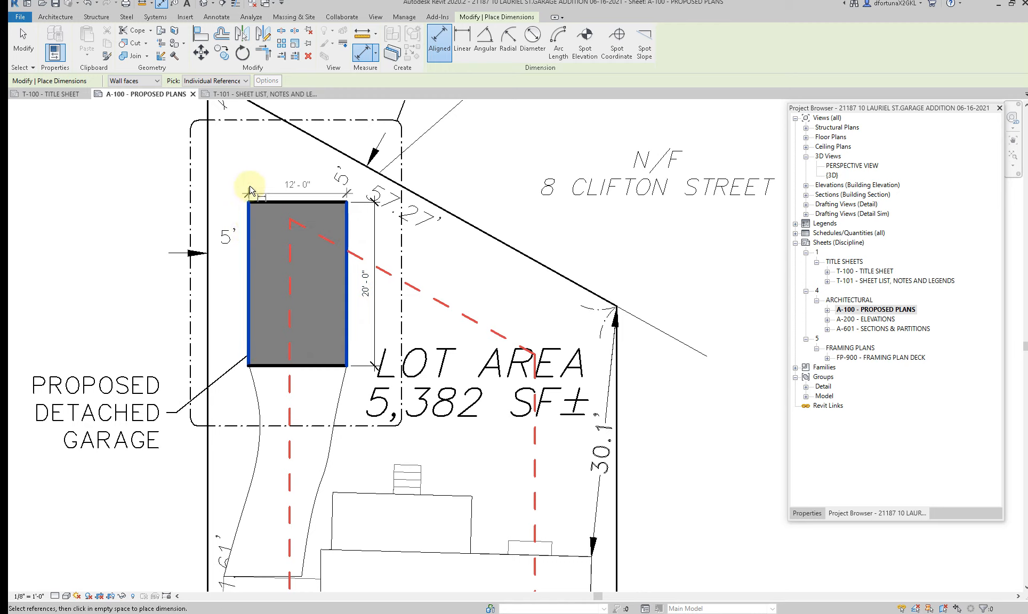
pyautogui.click(246, 176)
pyautogui.press('Escape')
pyautogui.press('Escape')
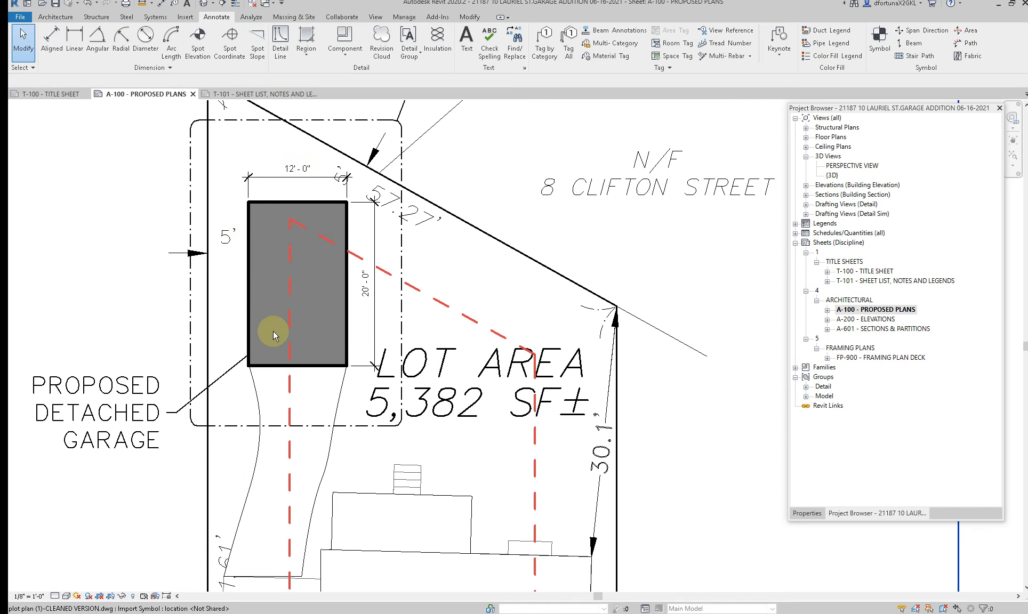
# Step: Override the driveway subregion's surface foreground in this view with a solid fill in gray RGB 192-192-192
pyautogui.scroll(-2, 220, 372)
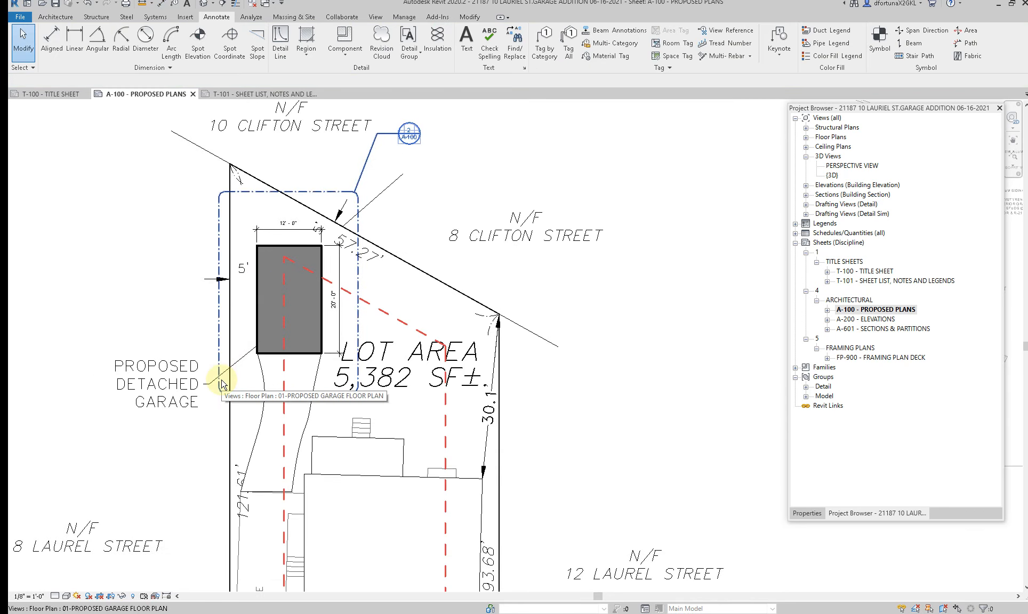
pyautogui.scroll(-1, 222, 383)
pyautogui.click(257, 409)
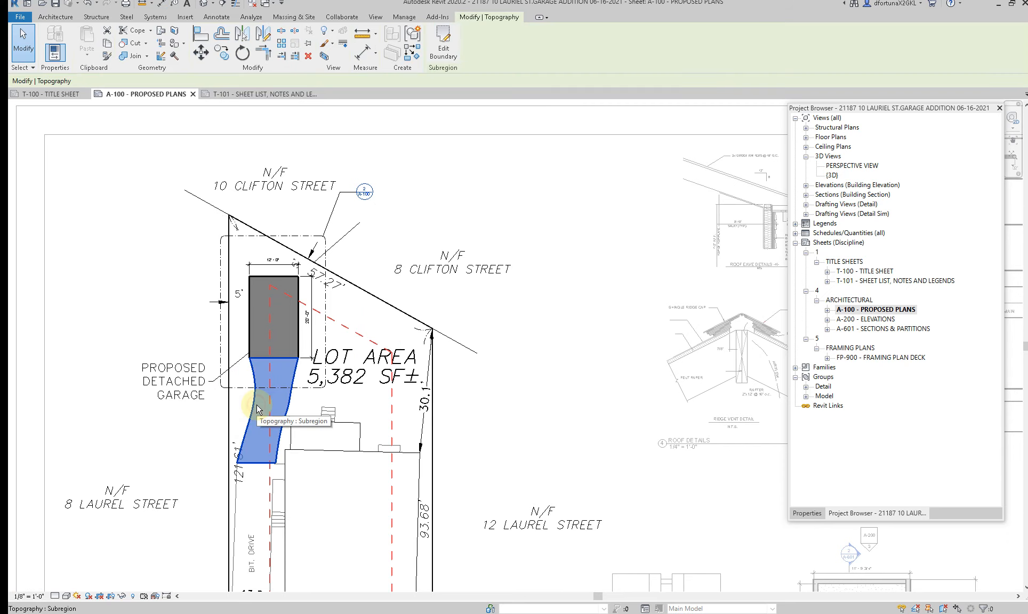
pyautogui.rightClick(258, 409)
pyautogui.moveTo(339, 214)
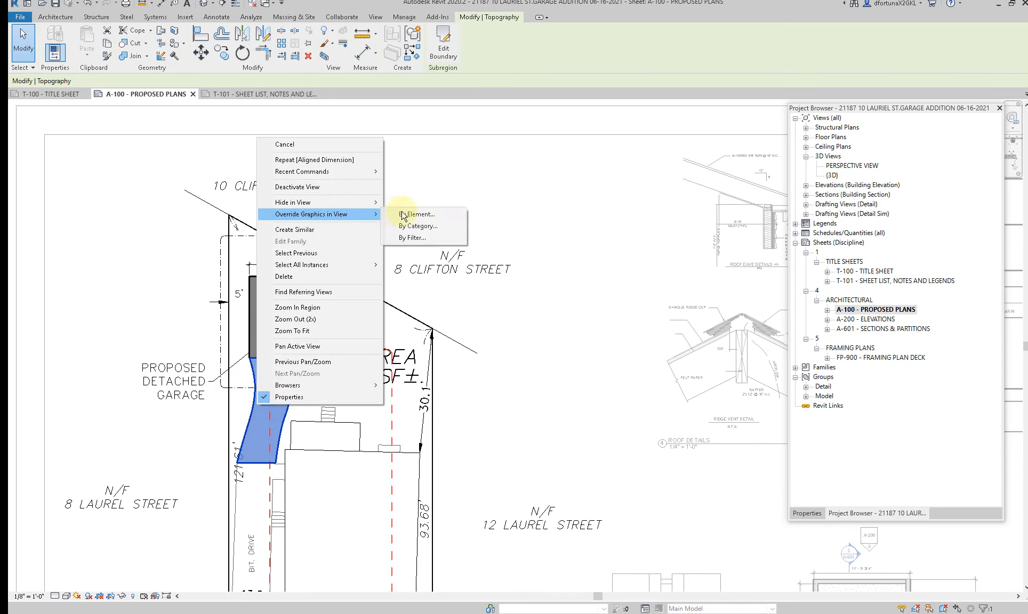
pyautogui.click(403, 215)
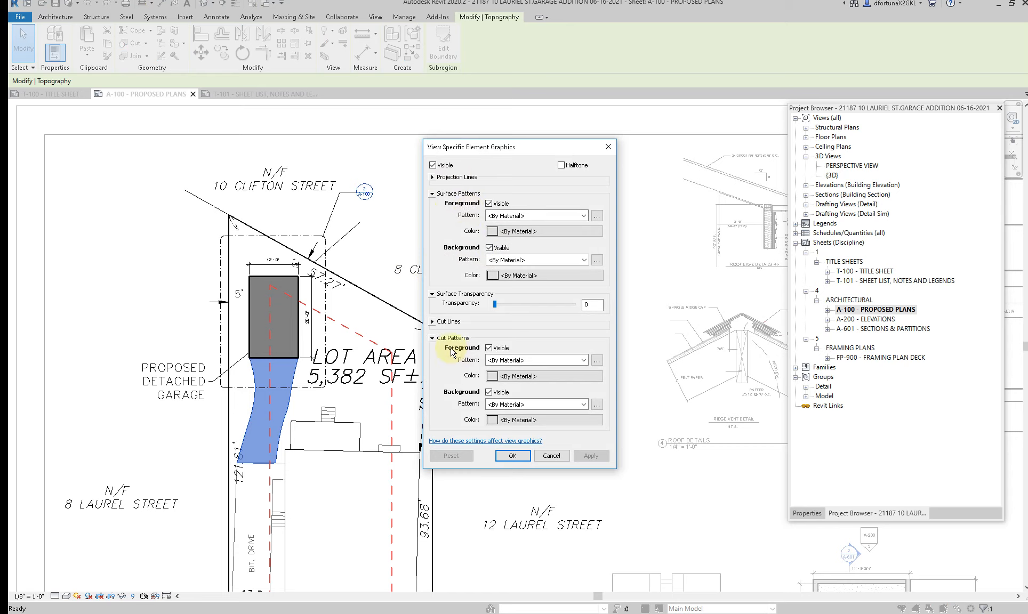
pyautogui.click(511, 215)
pyautogui.click(530, 235)
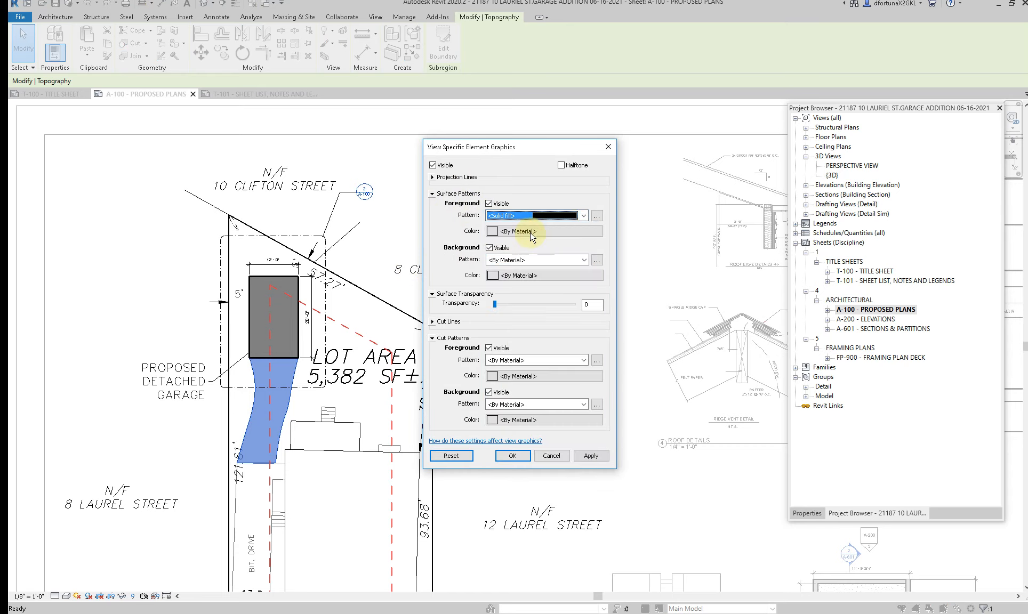
pyautogui.click(529, 232)
pyautogui.click(478, 290)
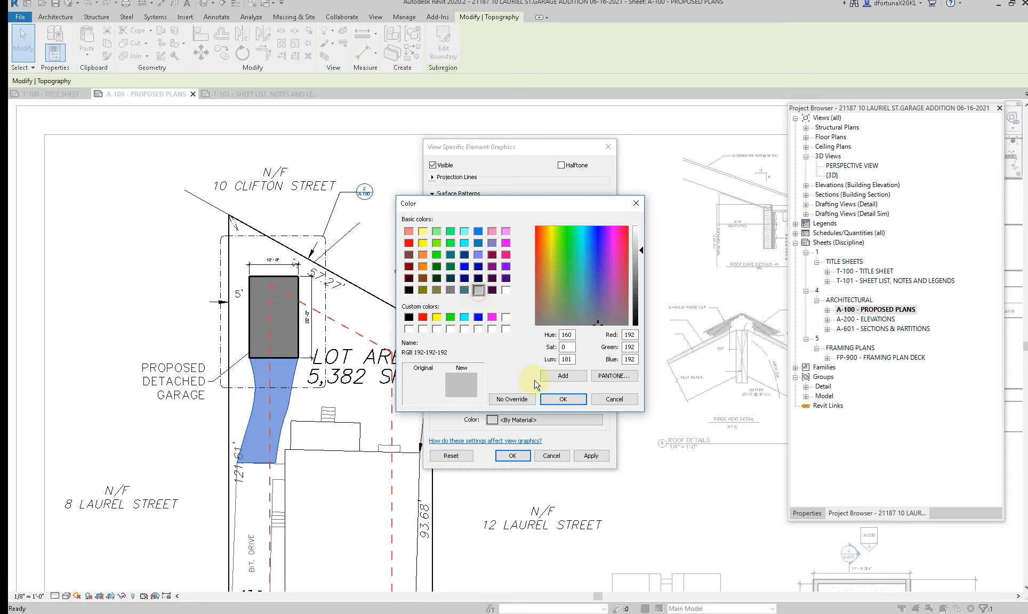
pyautogui.click(558, 405)
pyautogui.click(586, 457)
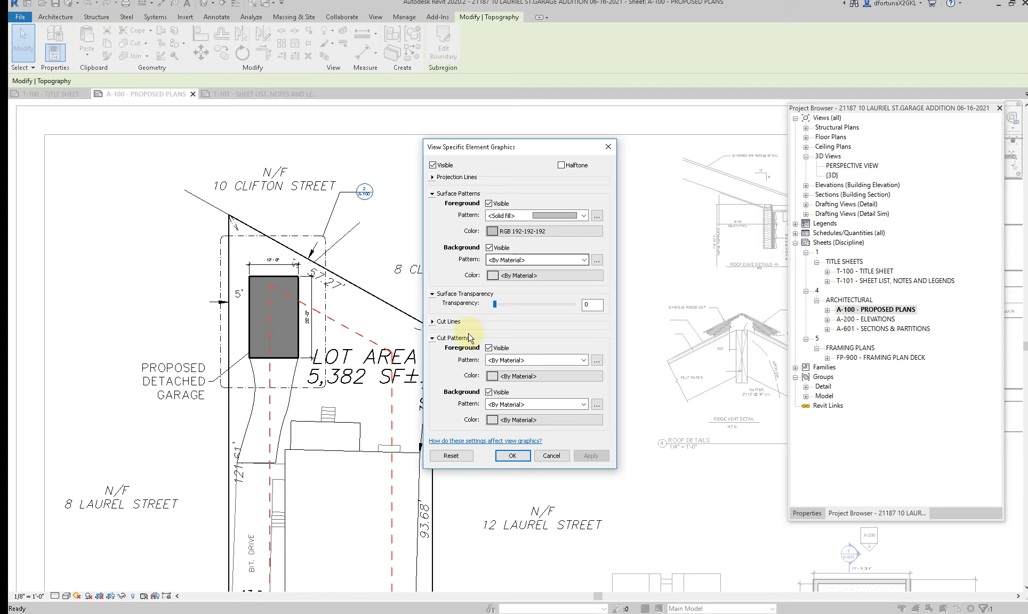
# Step: Override the driveway subregion's surface background with a solid fill in gray RGB 192-192-192 and accept the element graphics
pyautogui.click(503, 260)
pyautogui.scroll(1, 503, 280)
pyautogui.click(507, 277)
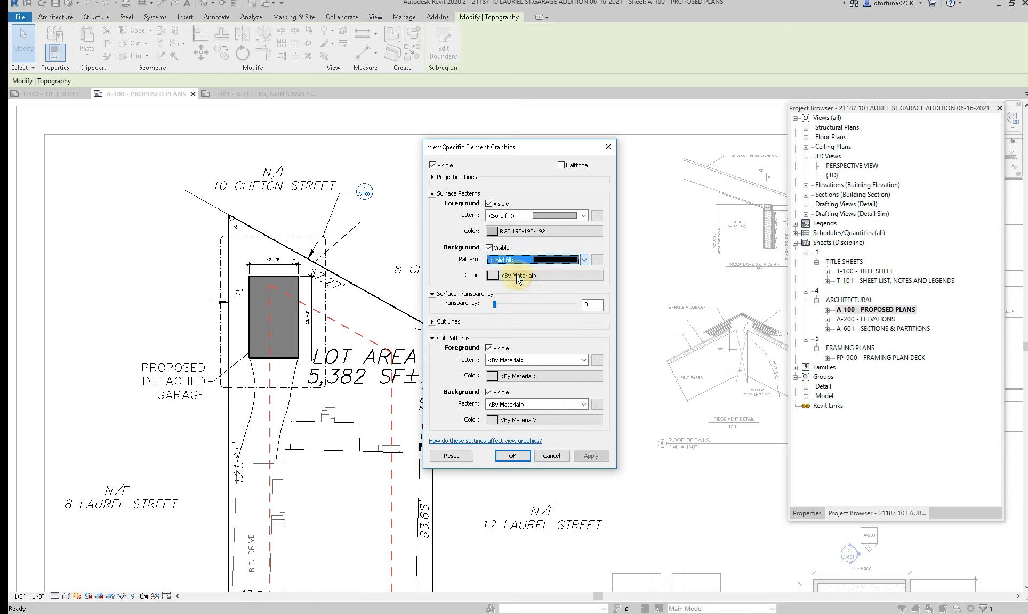
pyautogui.click(516, 276)
pyautogui.click(478, 290)
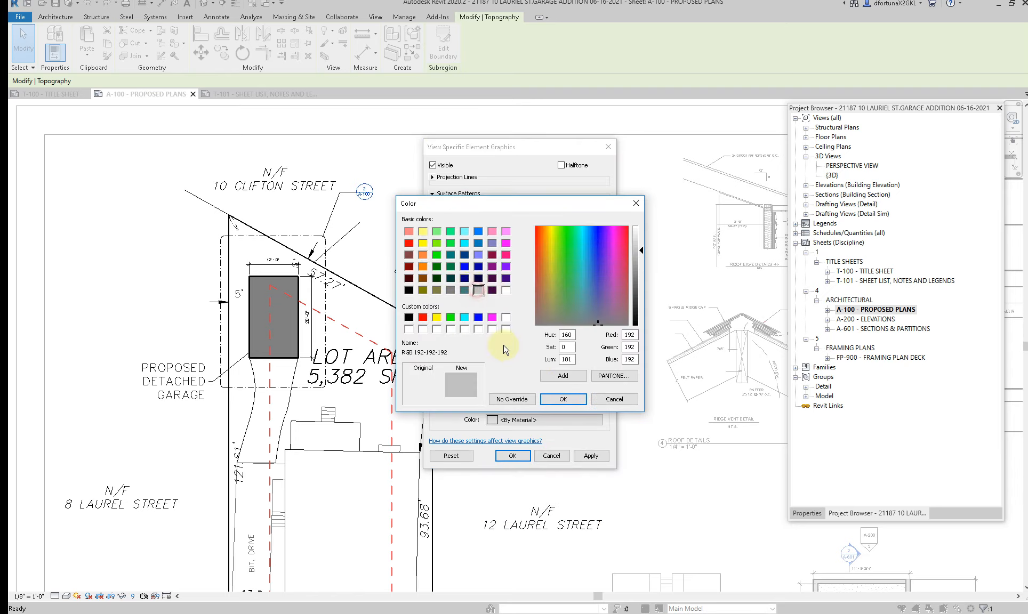
pyautogui.click(567, 400)
pyautogui.click(588, 454)
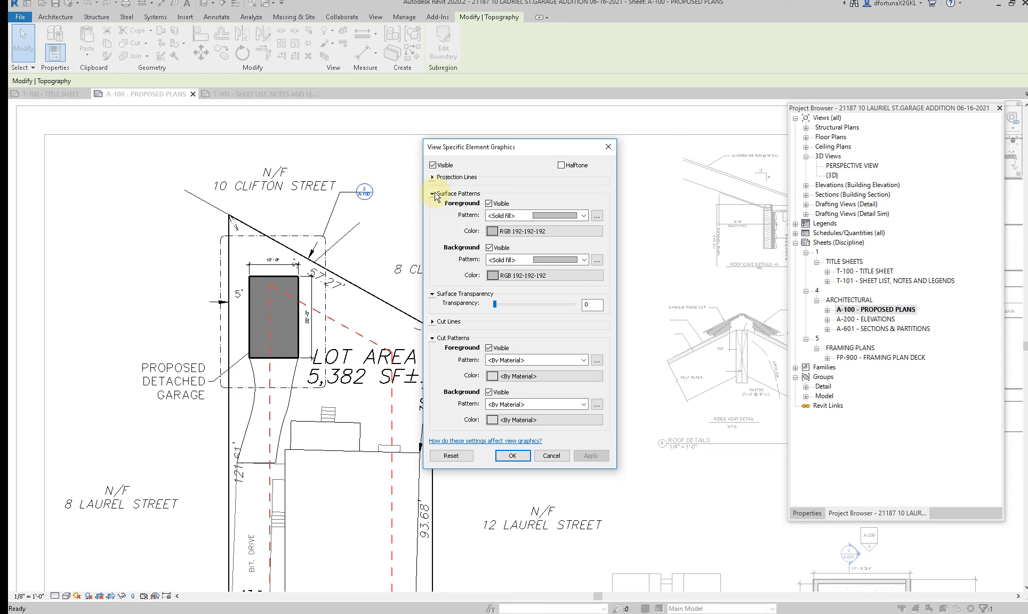
pyautogui.click(509, 456)
pyautogui.click(555, 267)
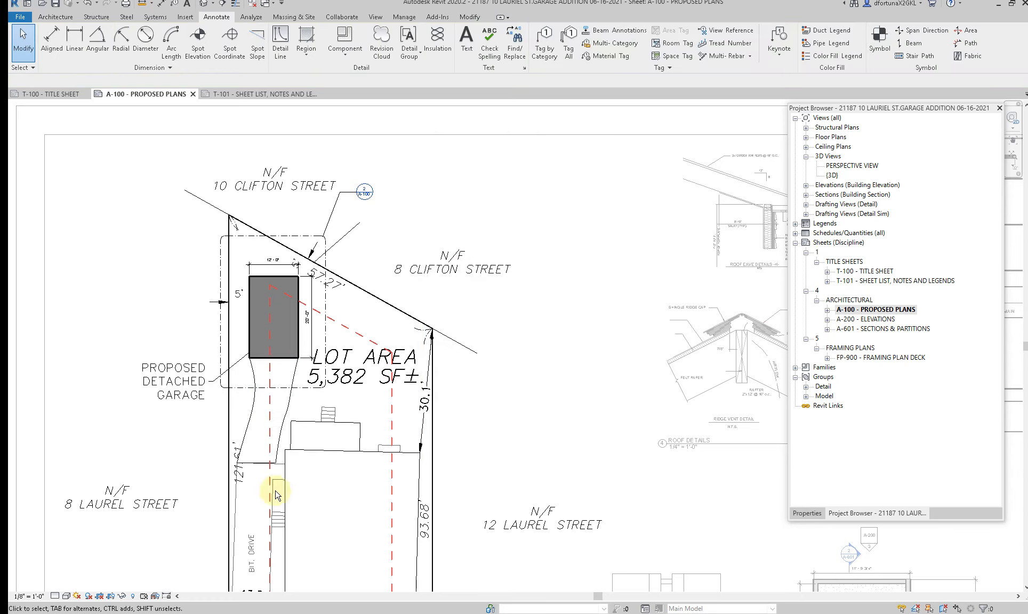
pyautogui.scroll(2, 277, 495)
pyautogui.click(306, 51)
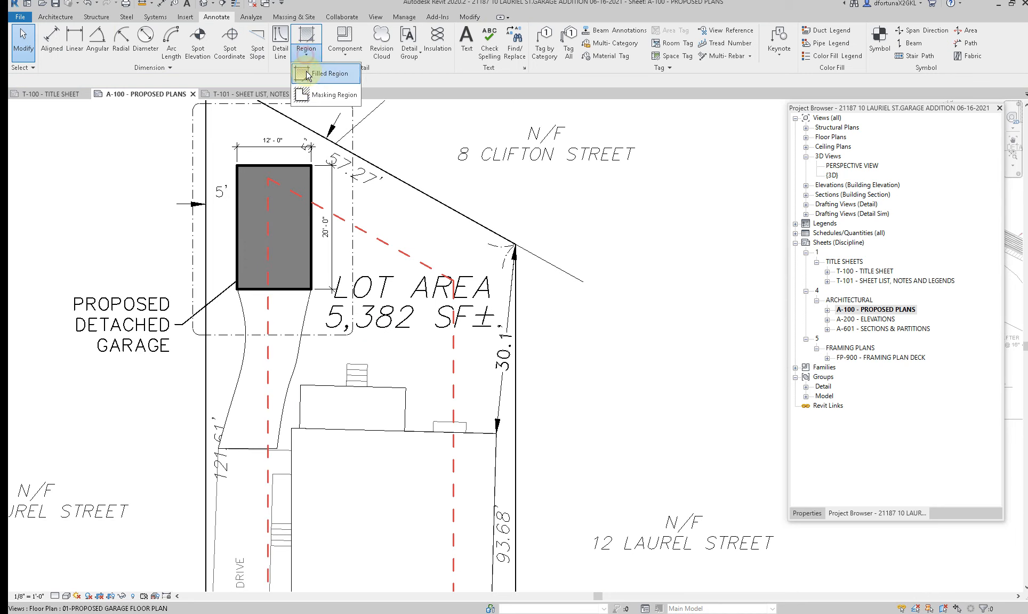
pyautogui.click(308, 74)
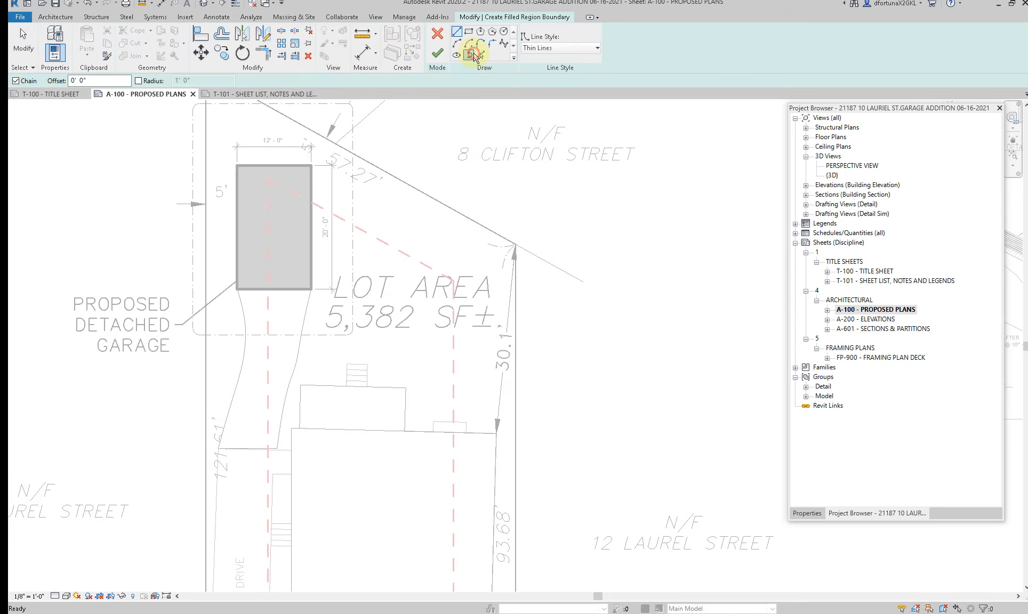
pyautogui.click(473, 54)
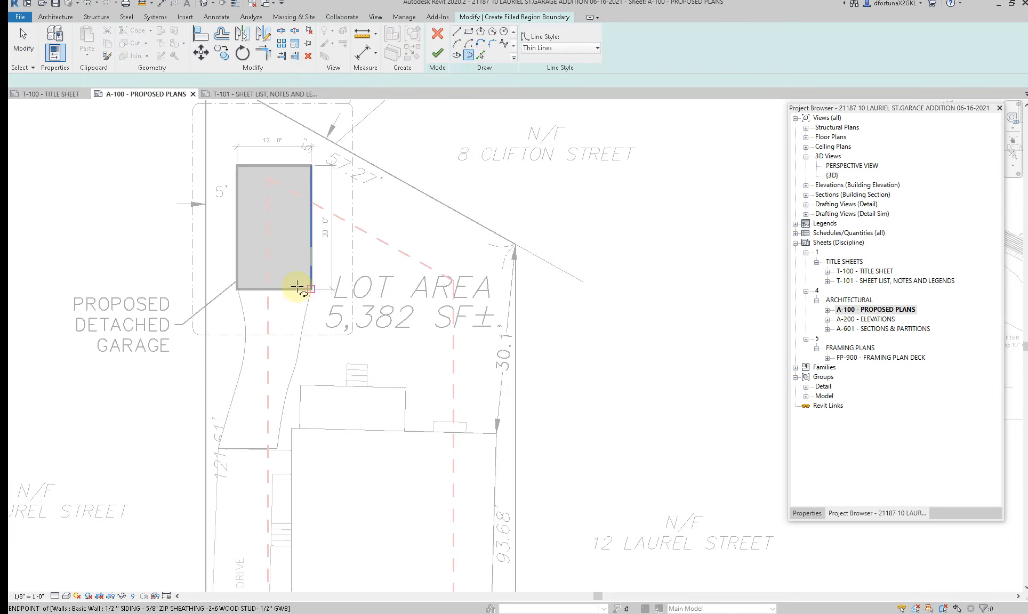
pyautogui.click(479, 56)
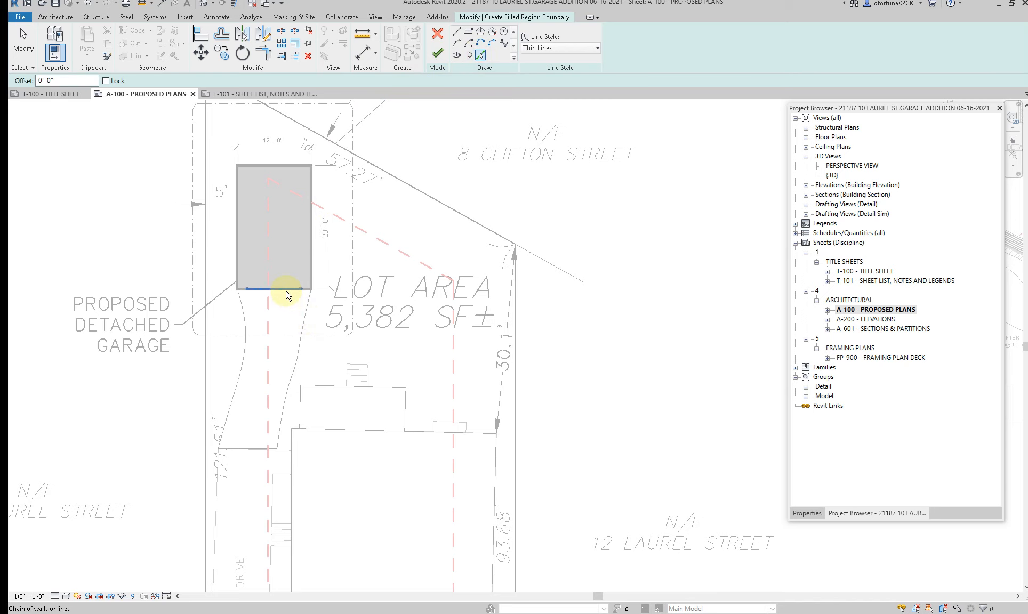
pyautogui.scroll(2, 236, 290)
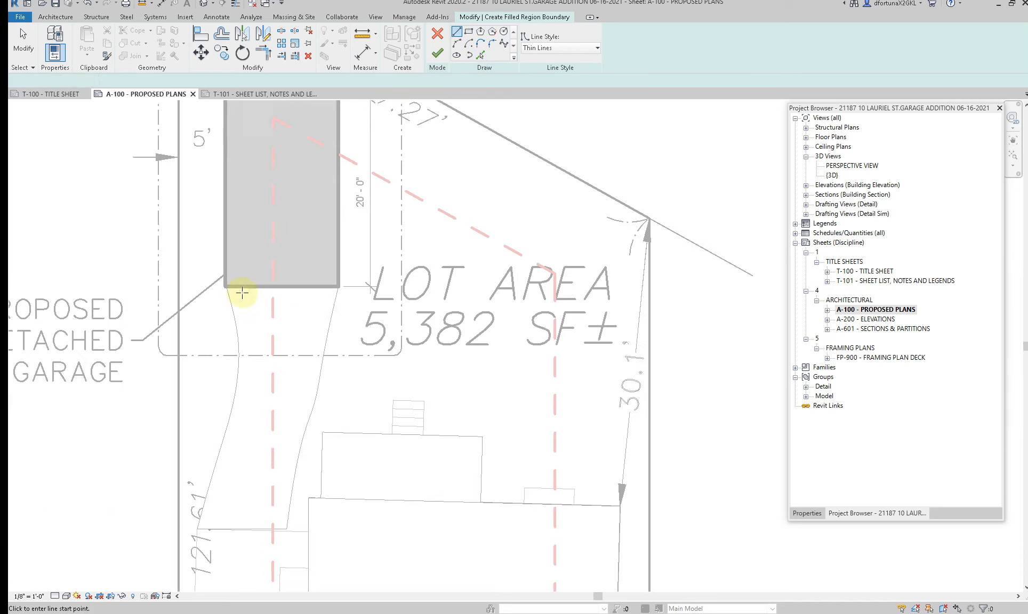
pyautogui.press('Escape')
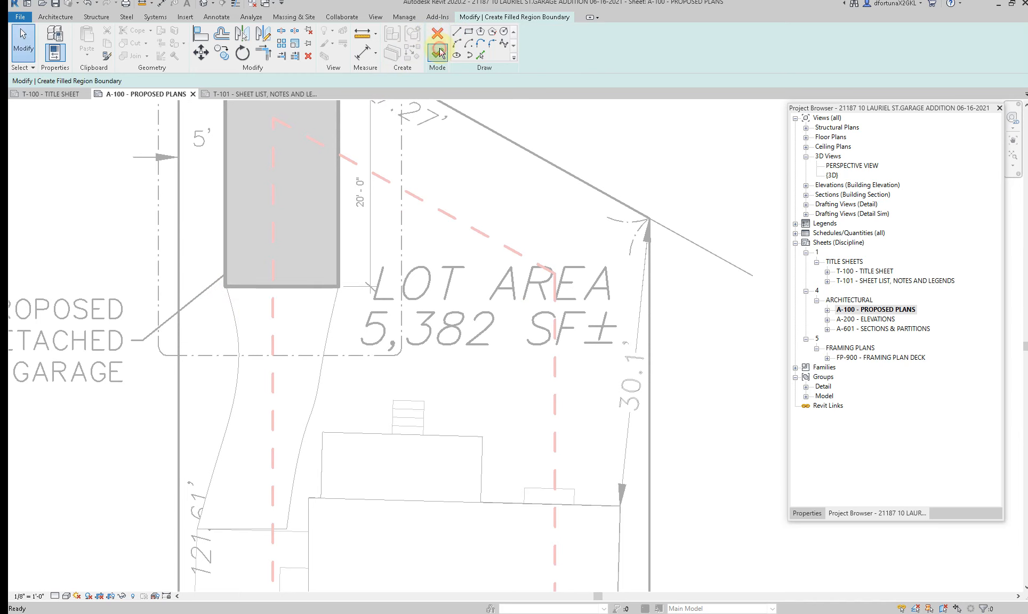
pyautogui.click(437, 53)
pyautogui.click(972, 599)
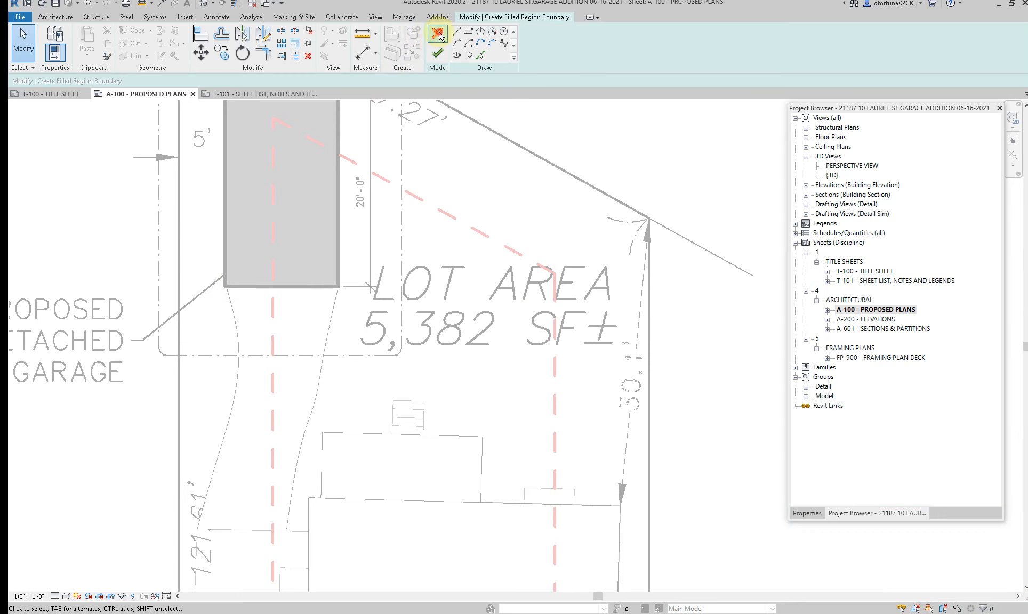
pyautogui.click(438, 34)
# Step: Copy all boundary lines of the driveway subregion from its boundary sketch to the clipboard
pyautogui.scroll(-1, 402, 126)
pyautogui.click(305, 314)
pyautogui.rightClick(308, 319)
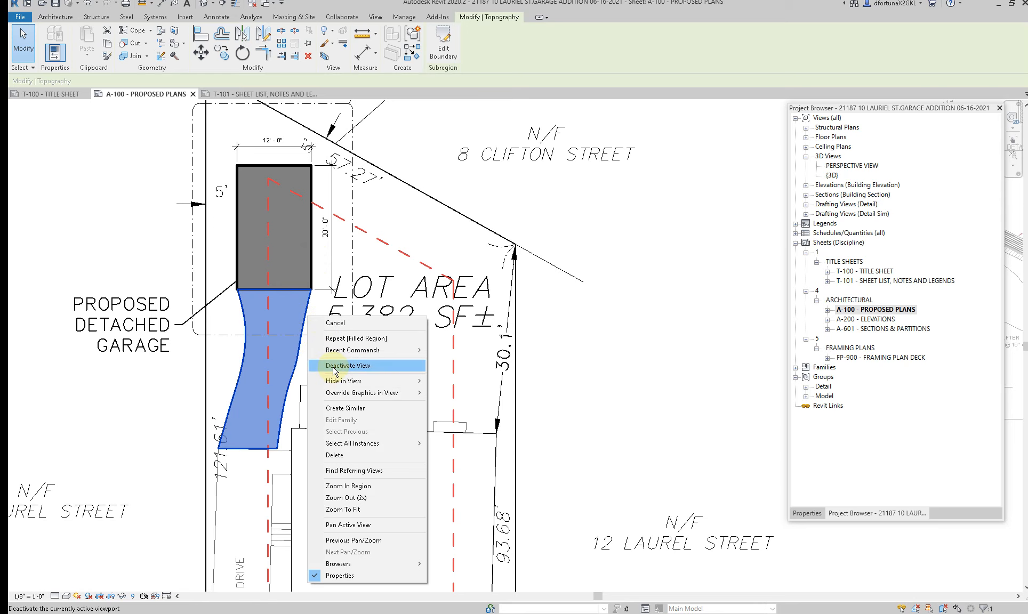
pyautogui.click(451, 50)
pyautogui.moveTo(188, 252)
pyautogui.mouseDown()
pyautogui.moveTo(260, 331)
pyautogui.moveTo(357, 492)
pyautogui.mouseUp()
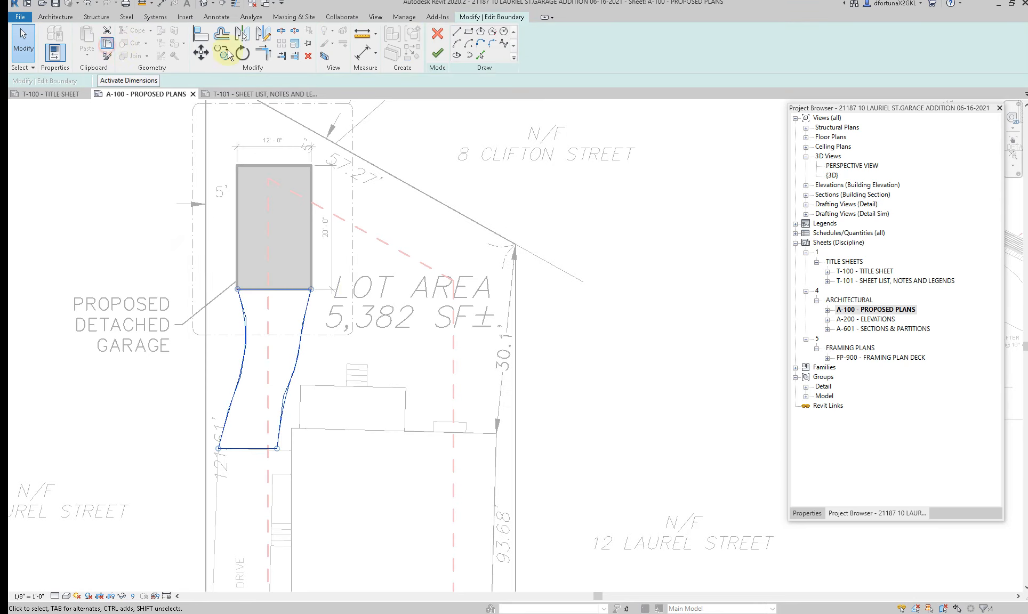
pyautogui.click(437, 53)
# Step: Create a filled region over the driveway by pasting the copied boundary lines aligned to the current view
pyautogui.click(316, 60)
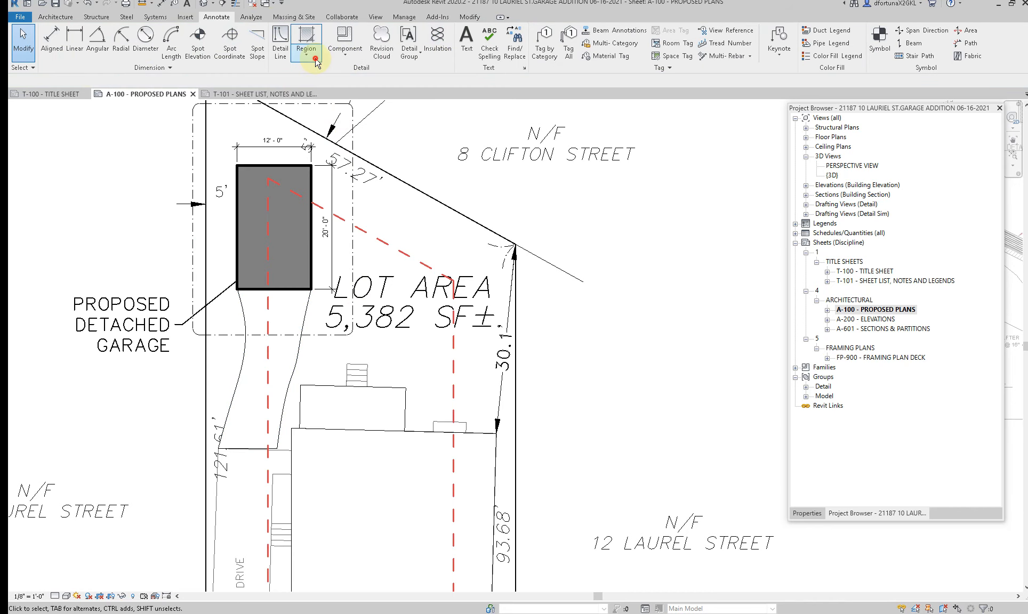
pyautogui.click(314, 69)
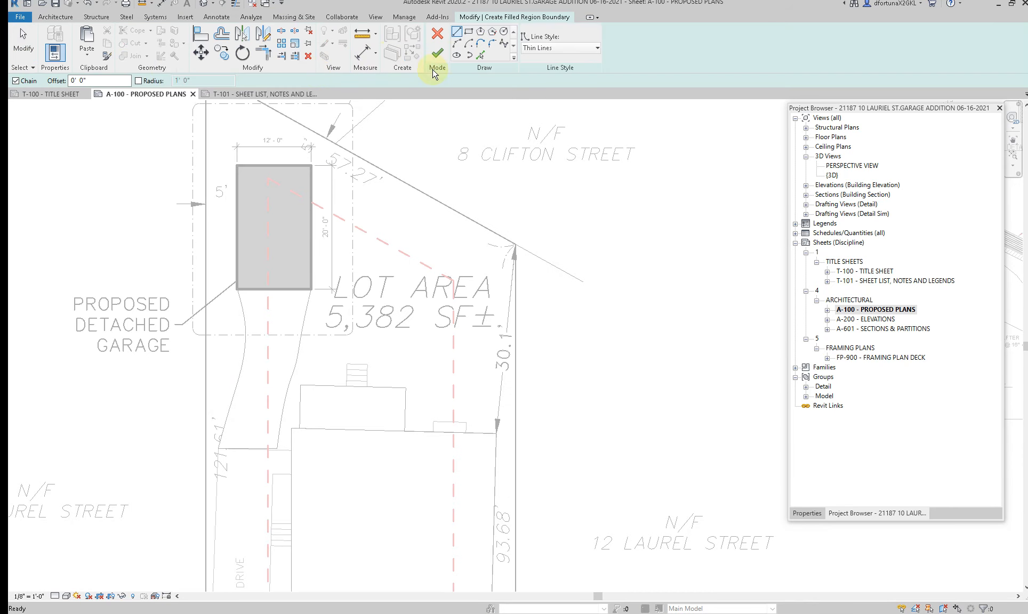
pyautogui.click(88, 53)
pyautogui.click(104, 138)
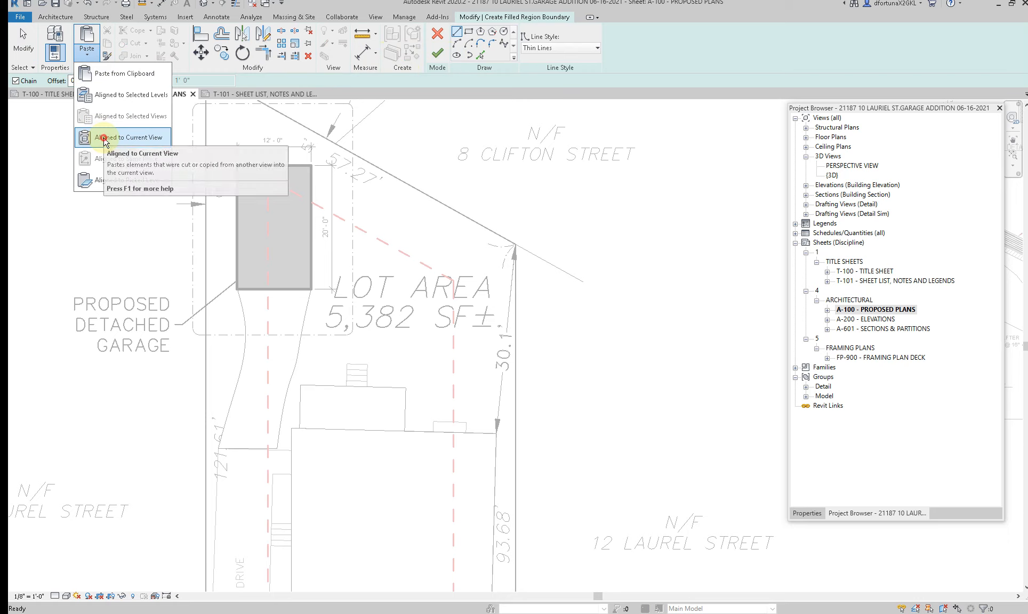
pyautogui.press('Escape')
pyautogui.moveTo(166, 254); pyautogui.dragTo(384, 498)
pyautogui.click(548, 49)
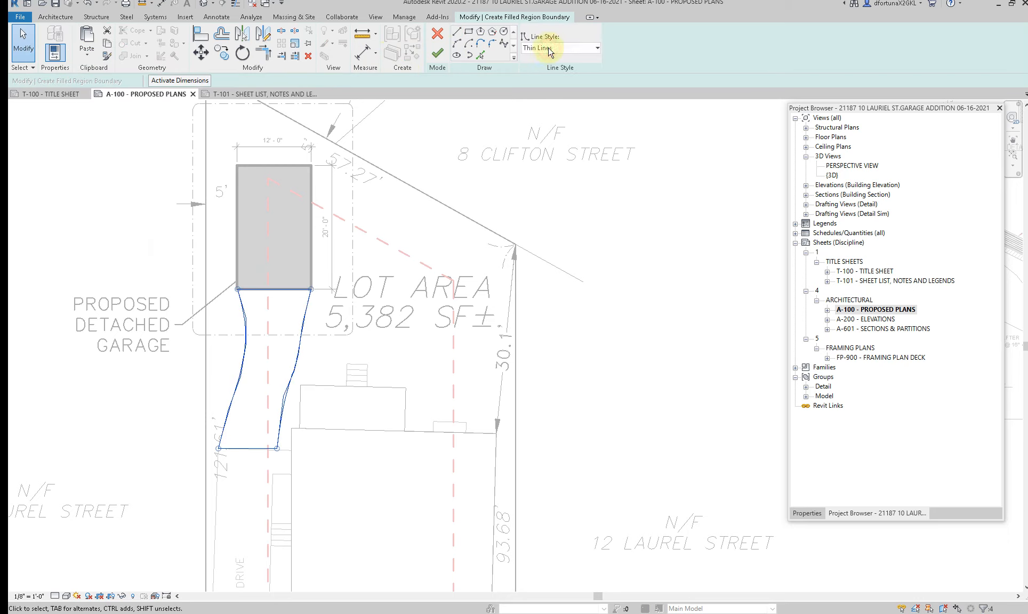
pyautogui.click(440, 54)
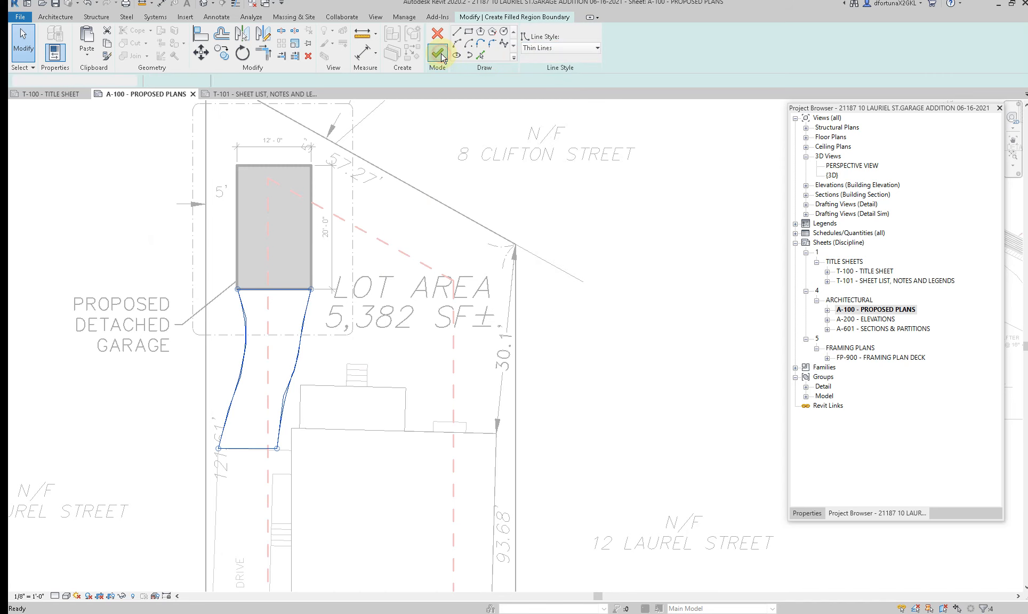
# Step: Change the driveway filled region's type to Solid Gray - transparent - 50%
pyautogui.click(293, 316)
pyautogui.click(305, 315)
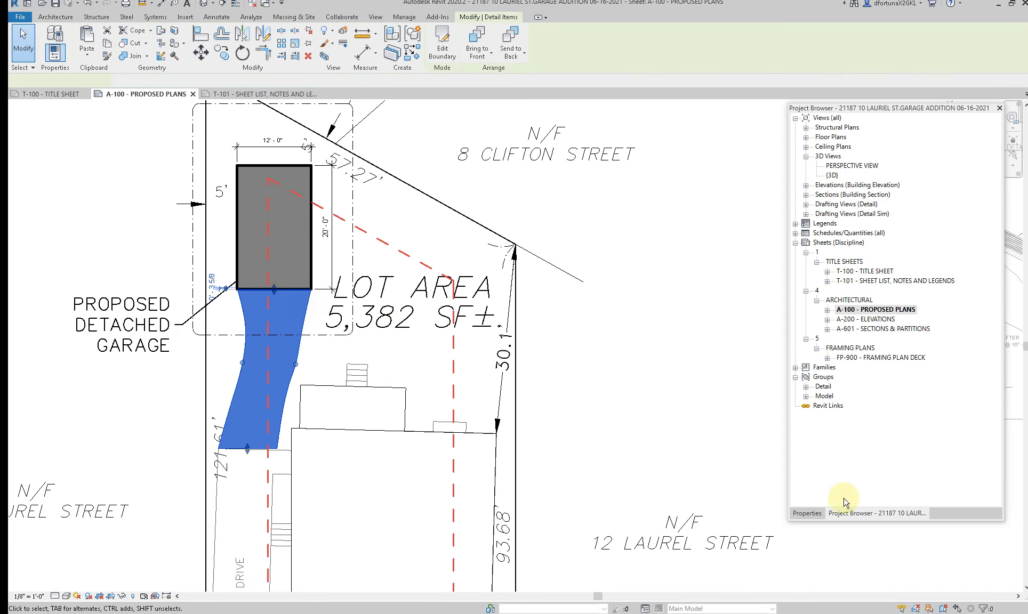
pyautogui.click(806, 513)
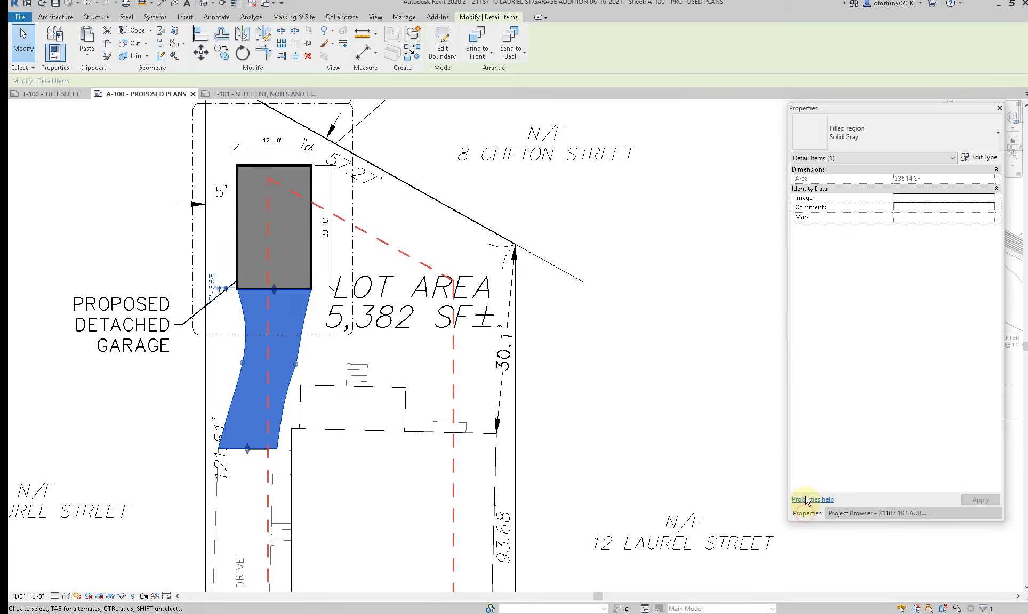
pyautogui.click(860, 142)
pyautogui.click(839, 224)
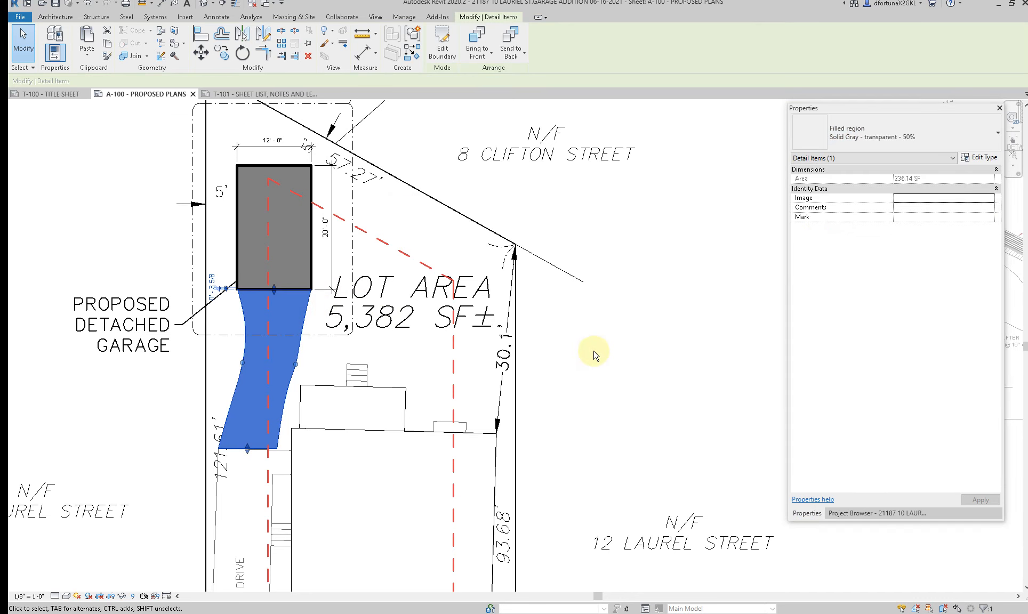
pyautogui.click(517, 356)
# Step: Add the text note "PROPOSED EXTENSION OF EXISTING DRIVEWAY" beside the lot, with a two-segment leader pointing to the gray driveway
pyautogui.scroll(-2, 340, 350)
pyautogui.press('t')
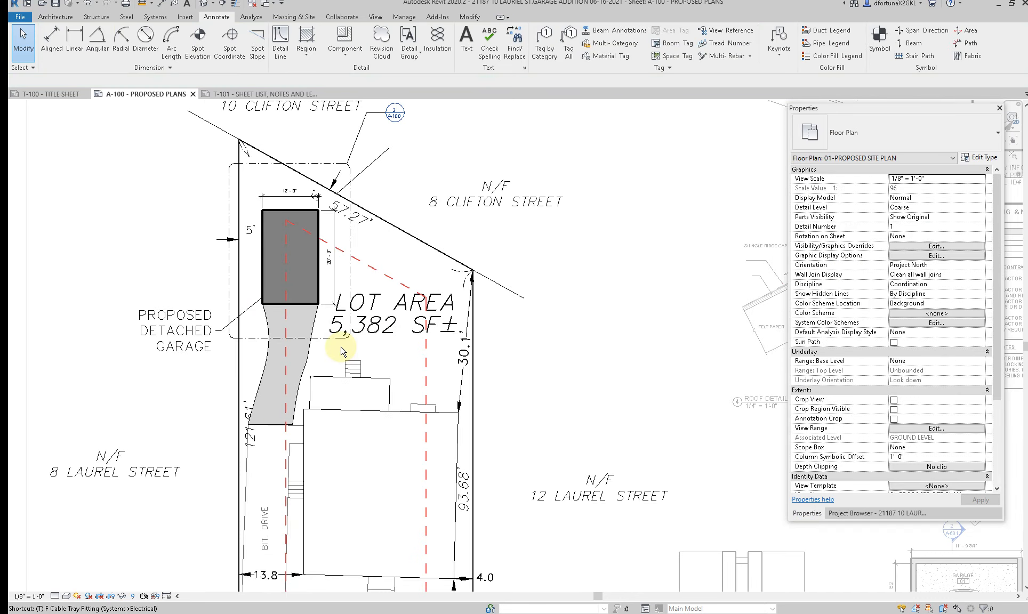
pyautogui.press('x')
pyautogui.moveTo(252, 345); pyautogui.dragTo(370, 303, button='middle')
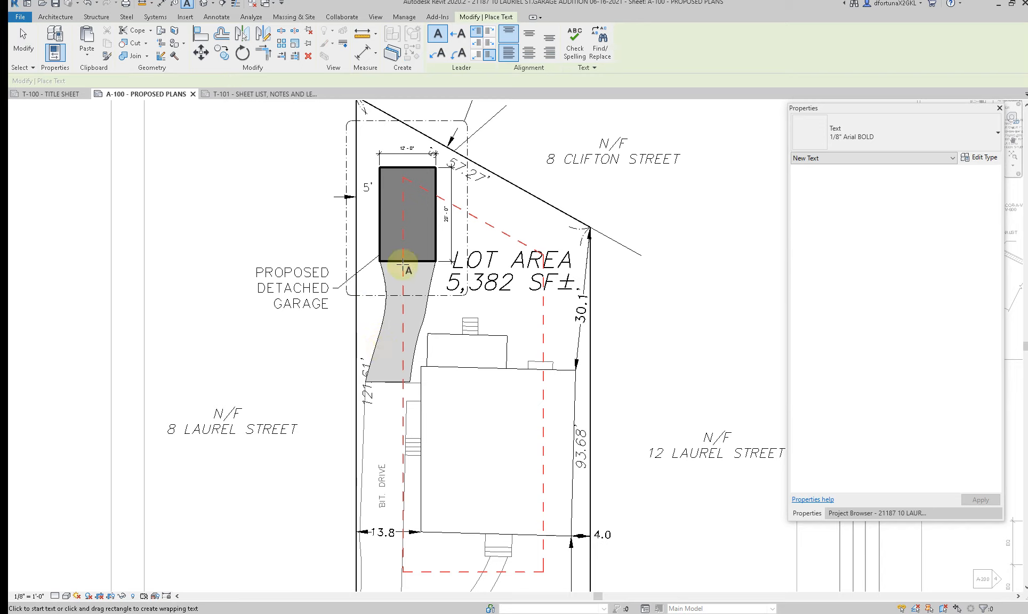
pyautogui.click(437, 53)
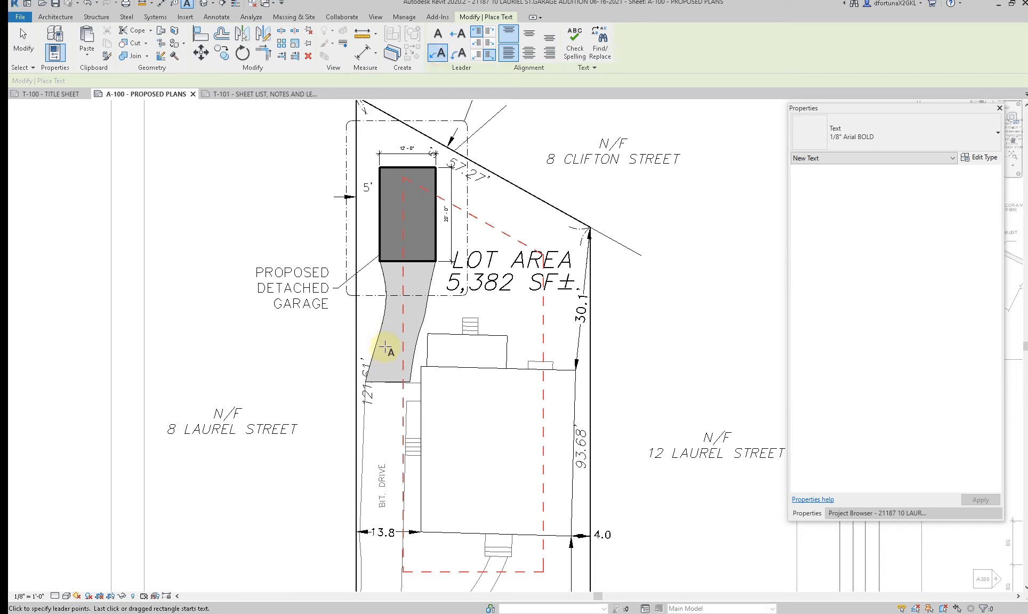
pyautogui.click(385, 347)
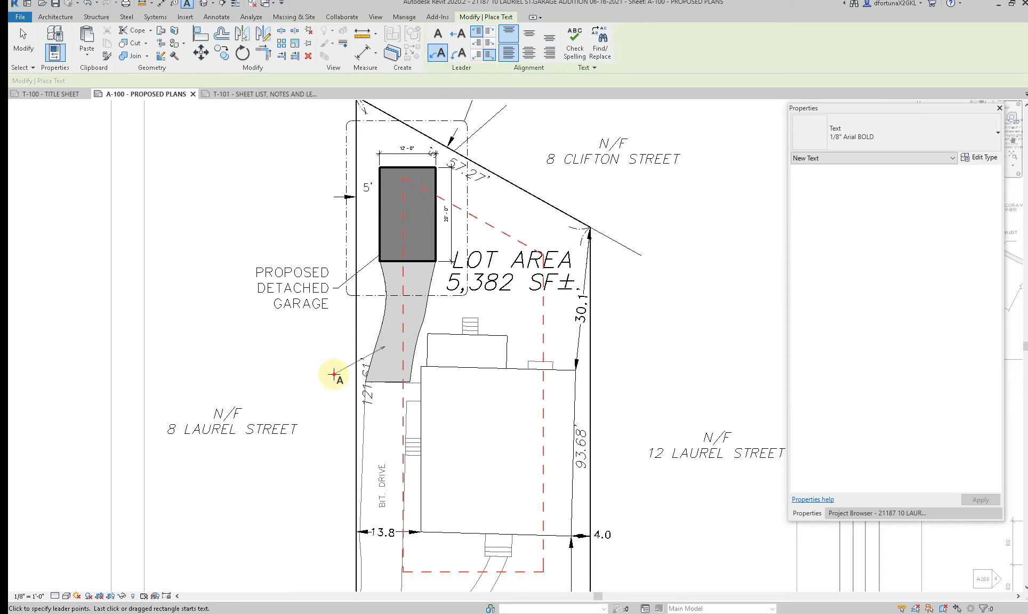
pyautogui.click(299, 377)
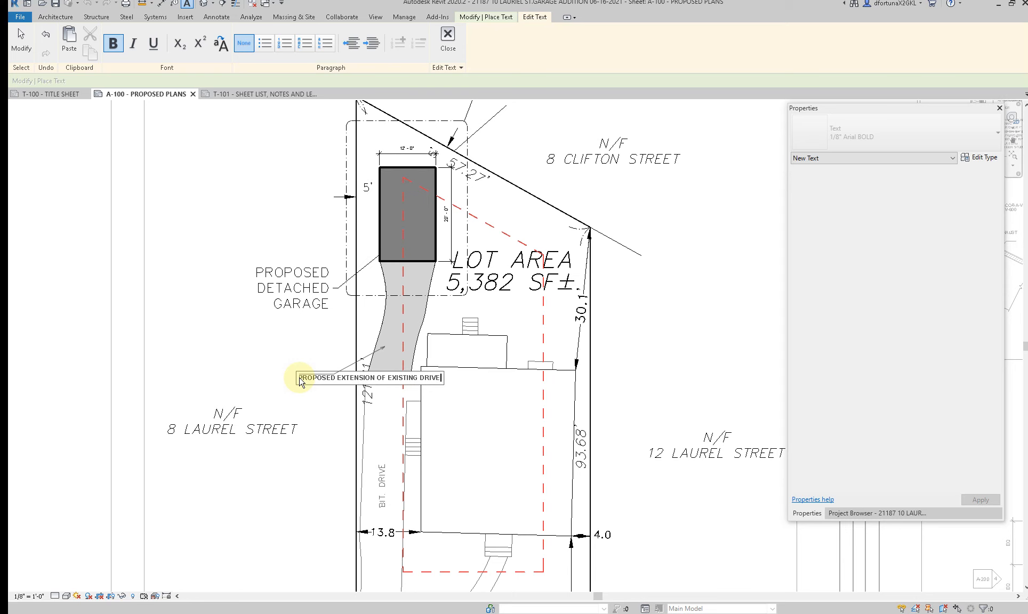
pyautogui.click(278, 353)
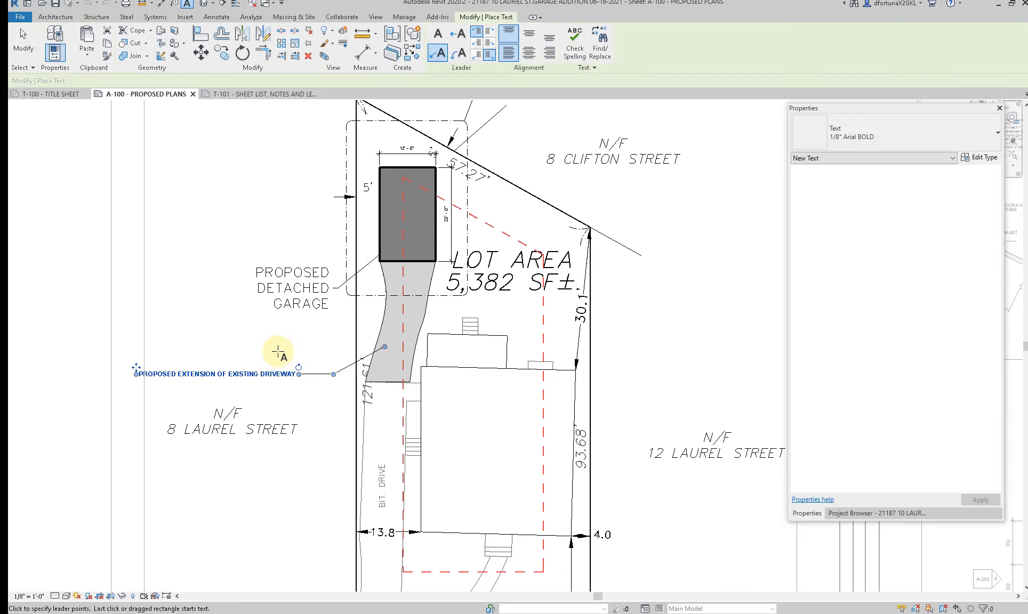
# Step: Narrow the driveway extension note so its text wraps onto four lines, and attach its leader at the top line
pyautogui.press('Escape')
pyautogui.press('Escape')
pyautogui.scroll(-2, 279, 355)
pyautogui.click(255, 371)
pyautogui.moveTo(186, 367); pyautogui.dragTo(245, 367)
pyautogui.click(496, 32)
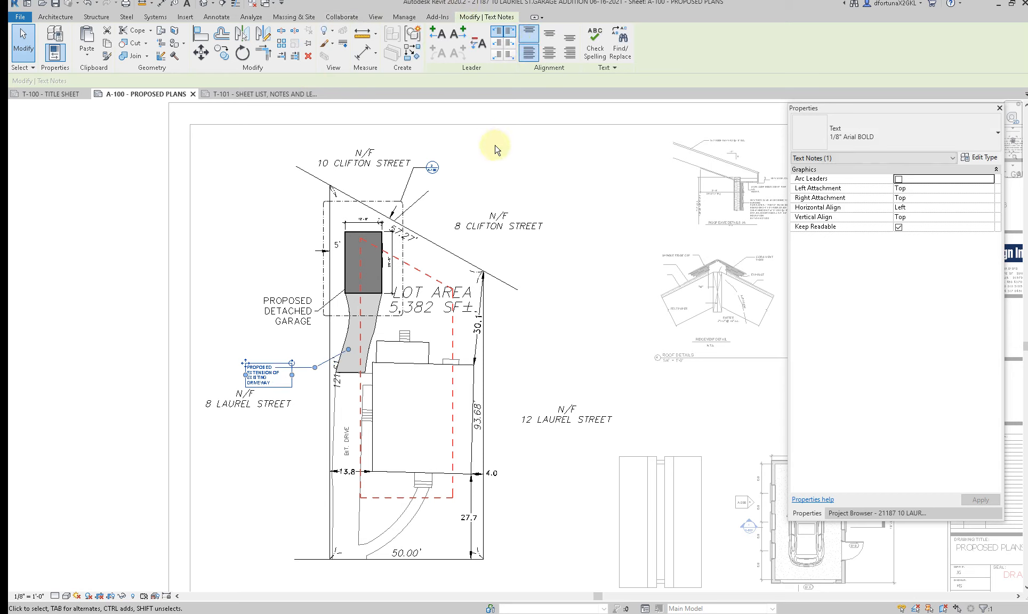
# Step: Change the driveway extension note's text type to 1/8" Arial 2
pyautogui.click(893, 132)
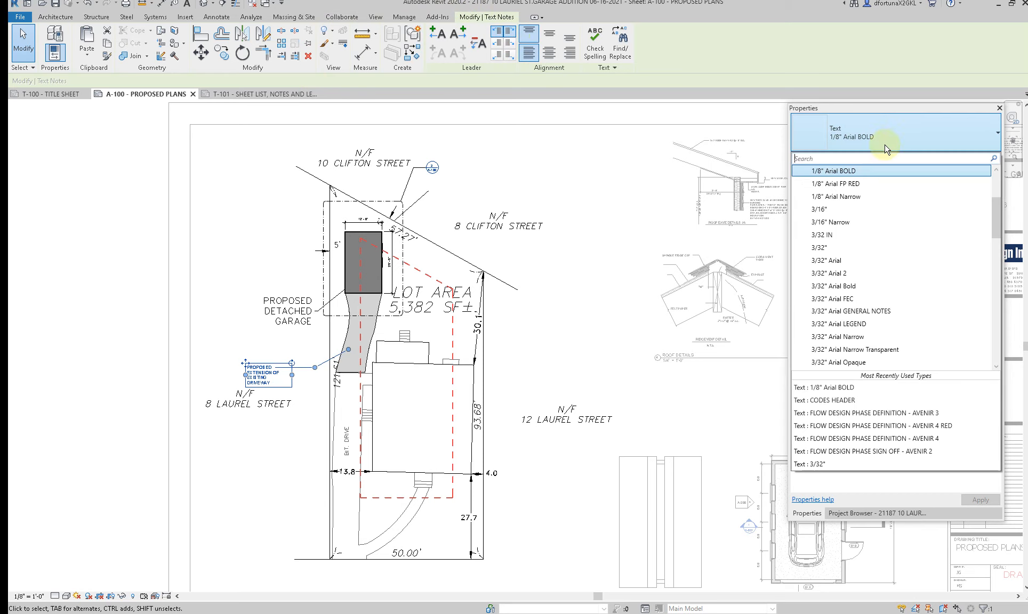
pyautogui.scroll(2, 852, 207)
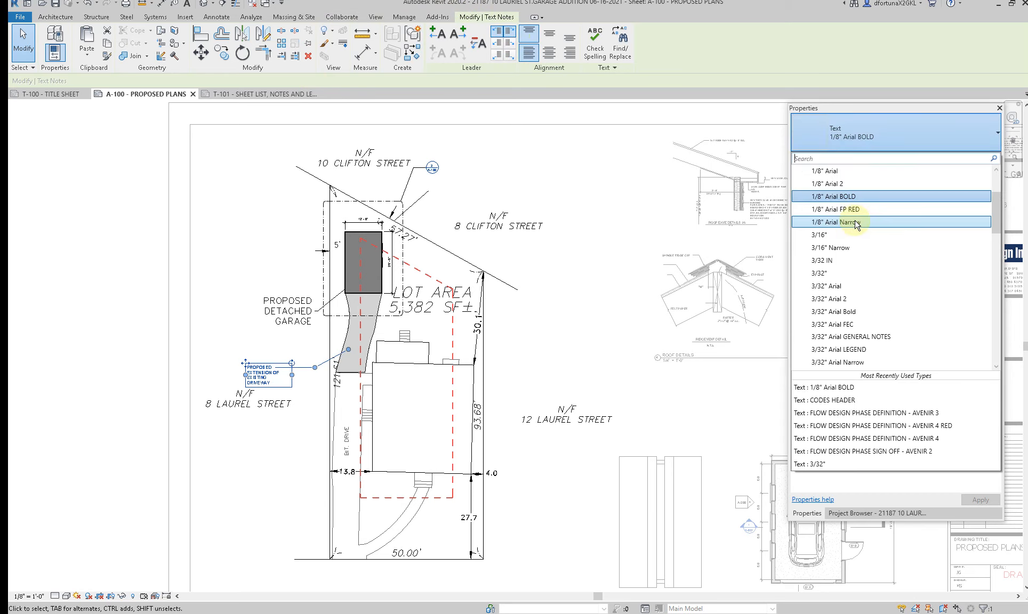
pyautogui.click(853, 215)
pyautogui.click(295, 395)
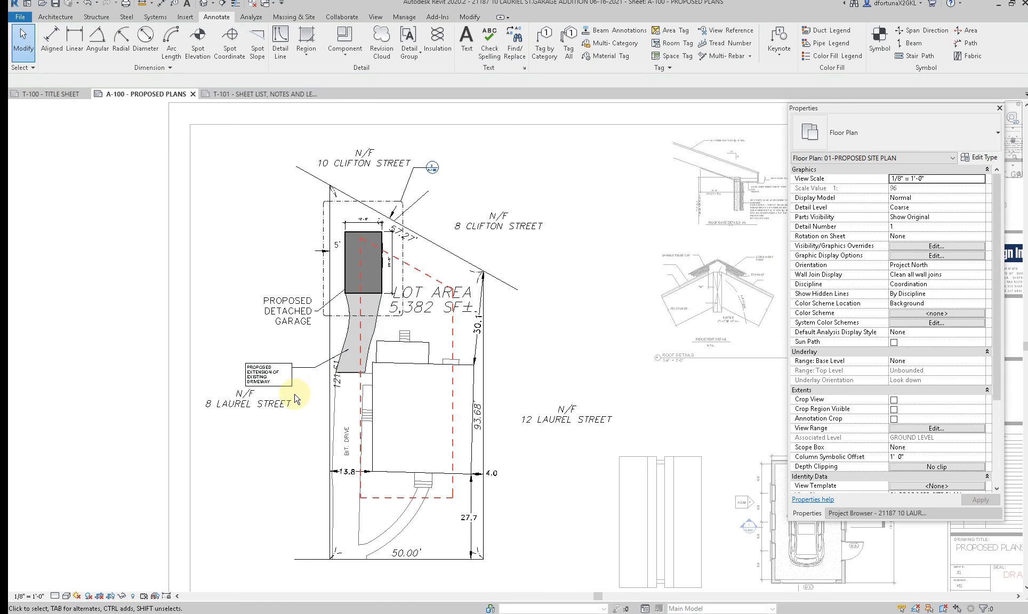
# Step: Right-align the text of the driveway extension note
pyautogui.scroll(2, 294, 394)
pyautogui.click(279, 367)
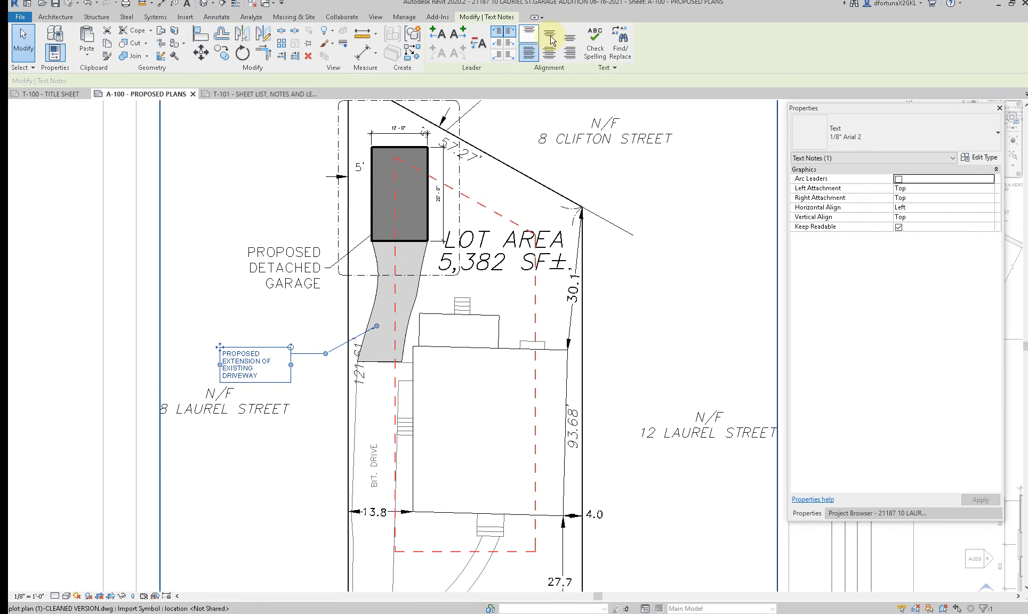
pyautogui.click(570, 53)
pyautogui.scroll(2, 239, 393)
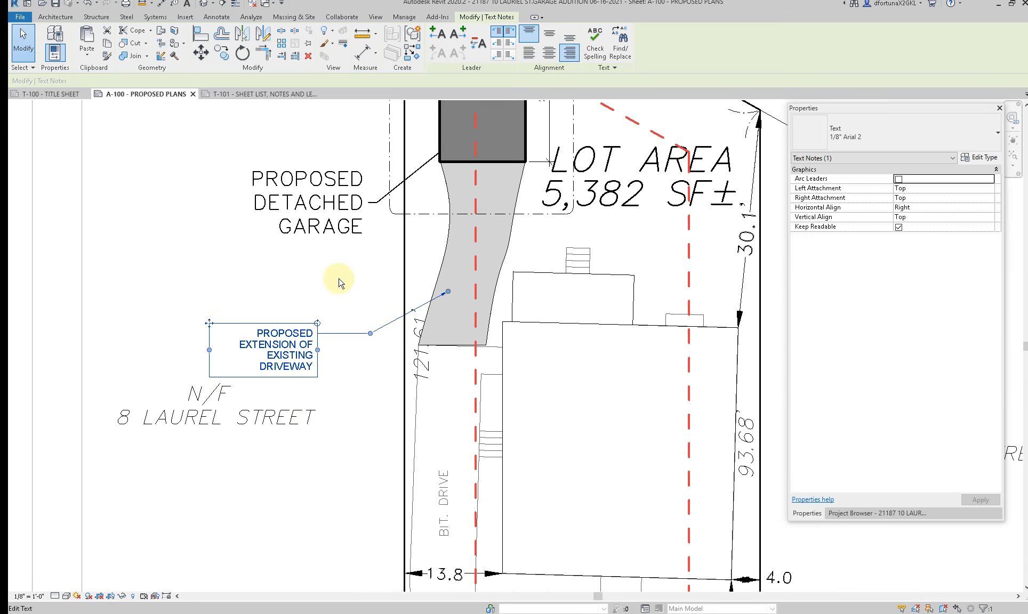
pyautogui.click(344, 393)
pyautogui.scroll(-4, 306, 394)
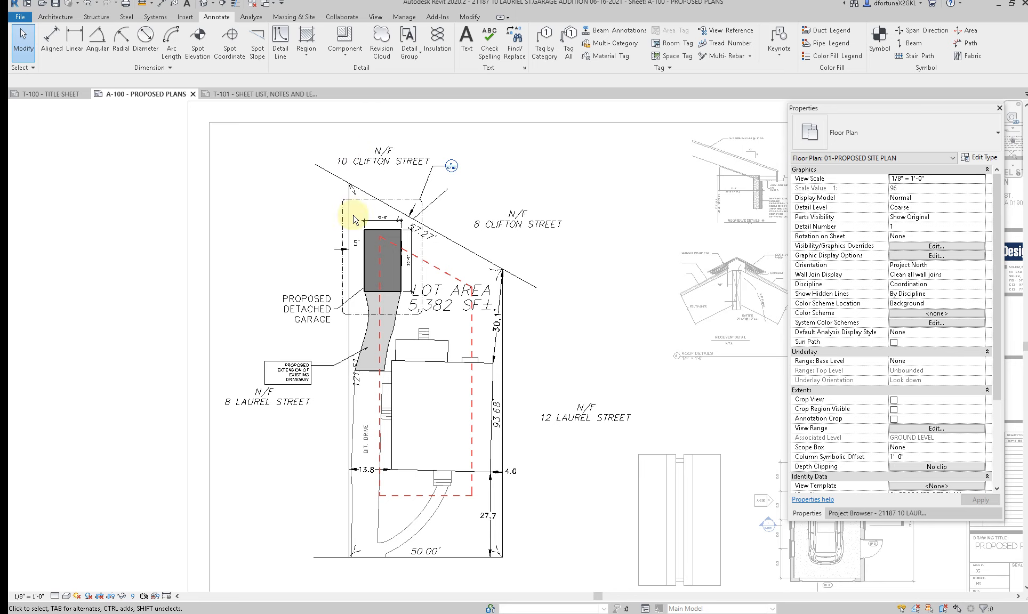
# Step: Leave the site plan viewport and activate the proposed roof plan viewport on the A-100 sheet
pyautogui.scroll(-2, 353, 213)
pyautogui.doubleClick(541, 345)
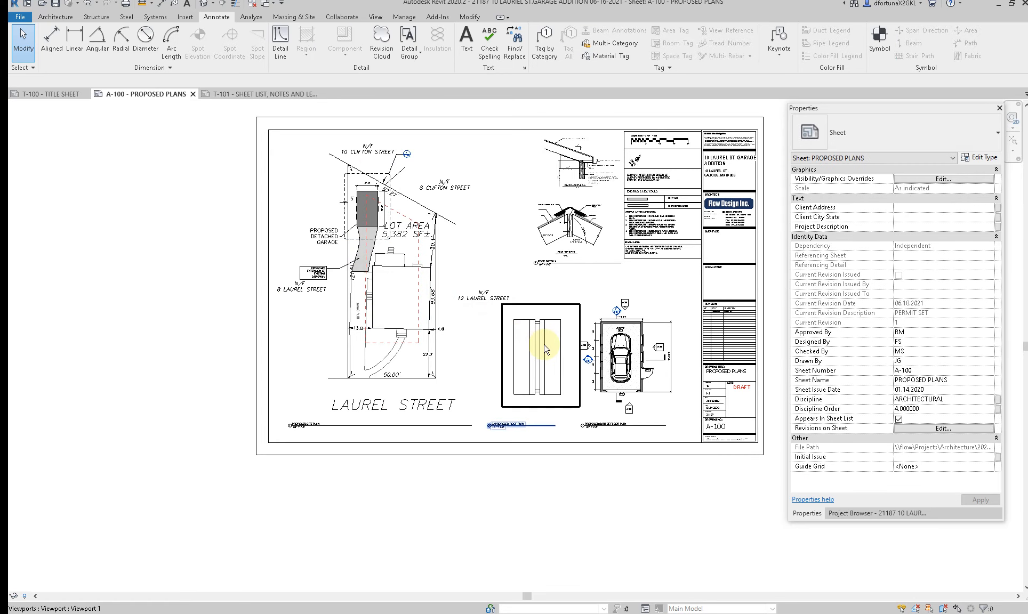
pyautogui.doubleClick(530, 372)
pyautogui.scroll(3, 566, 360)
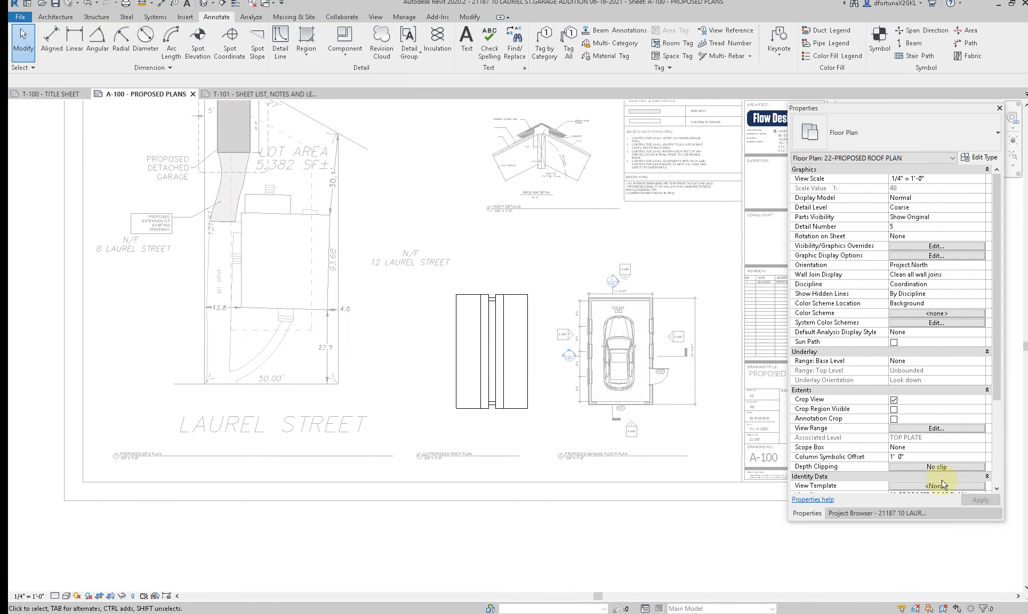
pyautogui.scroll(-2, 936, 478)
# Step: Set the roof plan's view range to a top offset of 20' 0" and a cut plane offset of 10' 0"
pyautogui.click(926, 384)
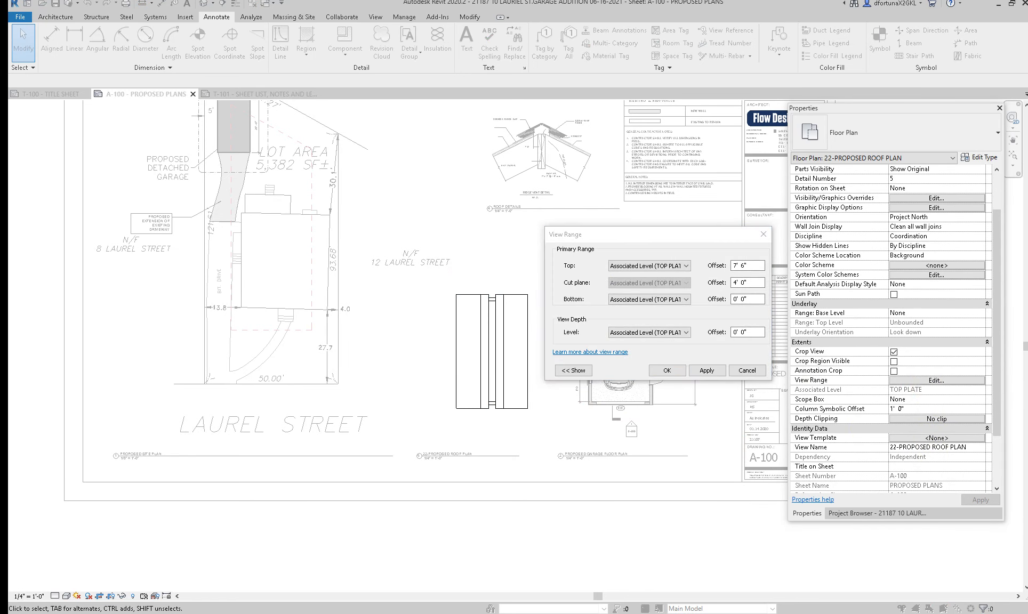
pyautogui.click(652, 266)
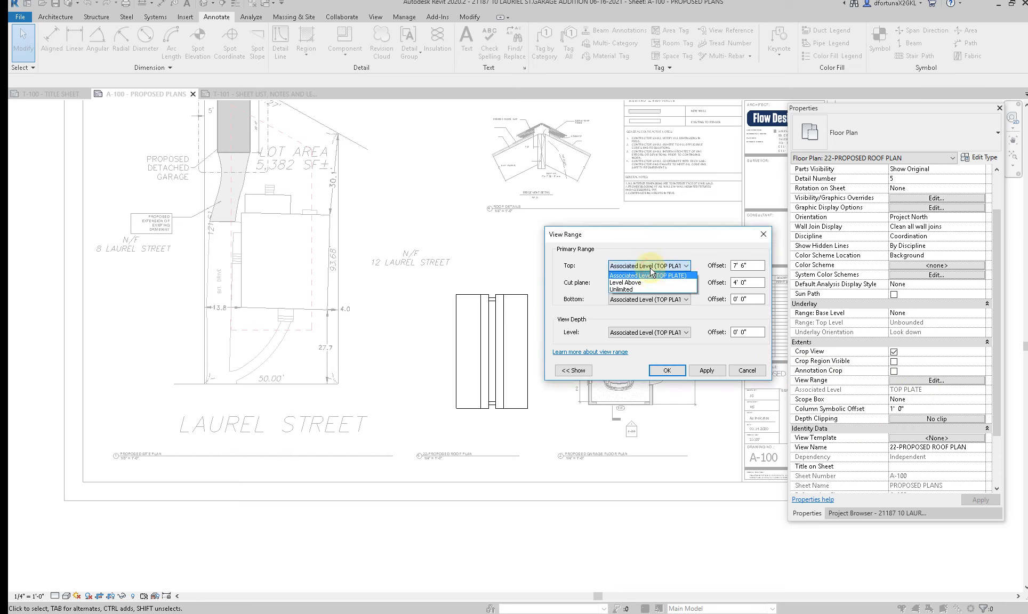
pyautogui.click(678, 248)
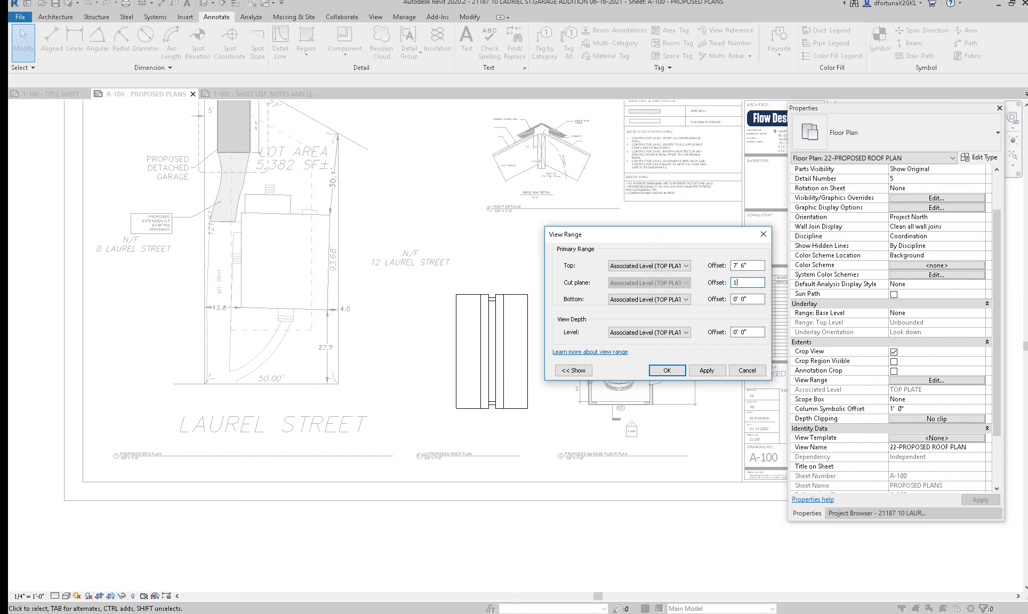
pyautogui.click(708, 372)
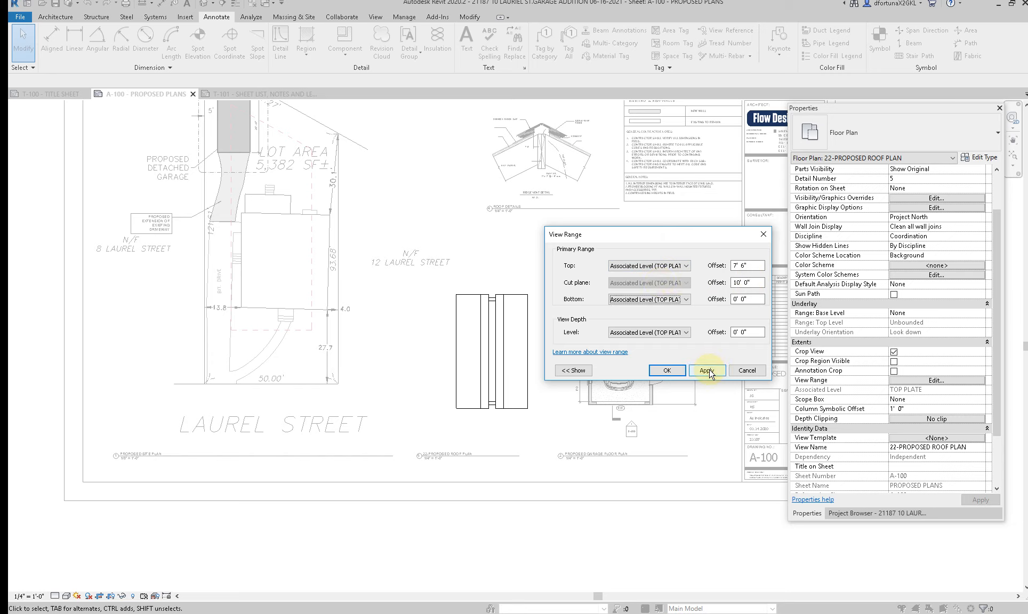
pyautogui.click(706, 371)
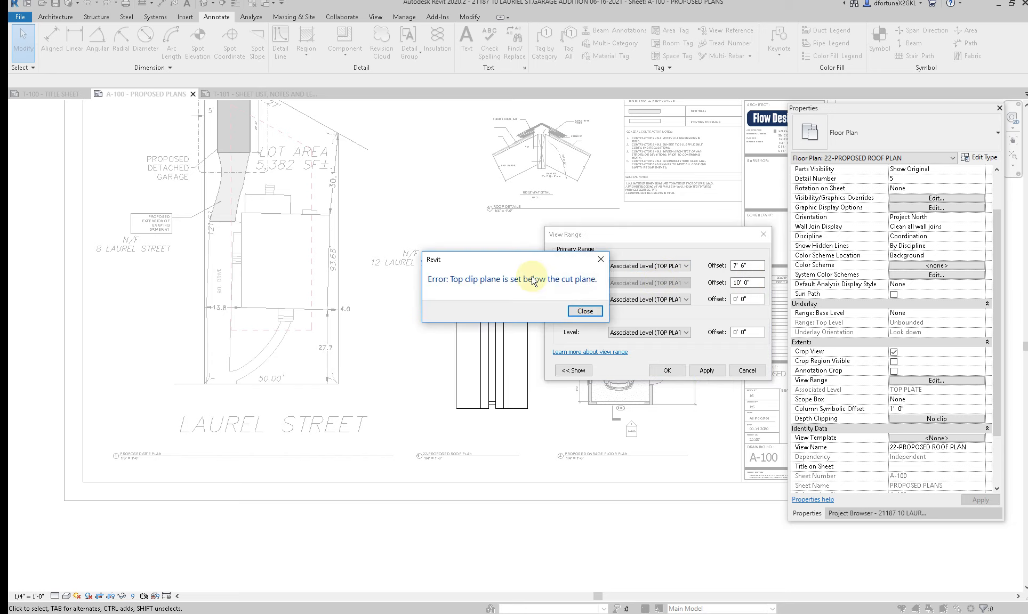
pyautogui.click(585, 310)
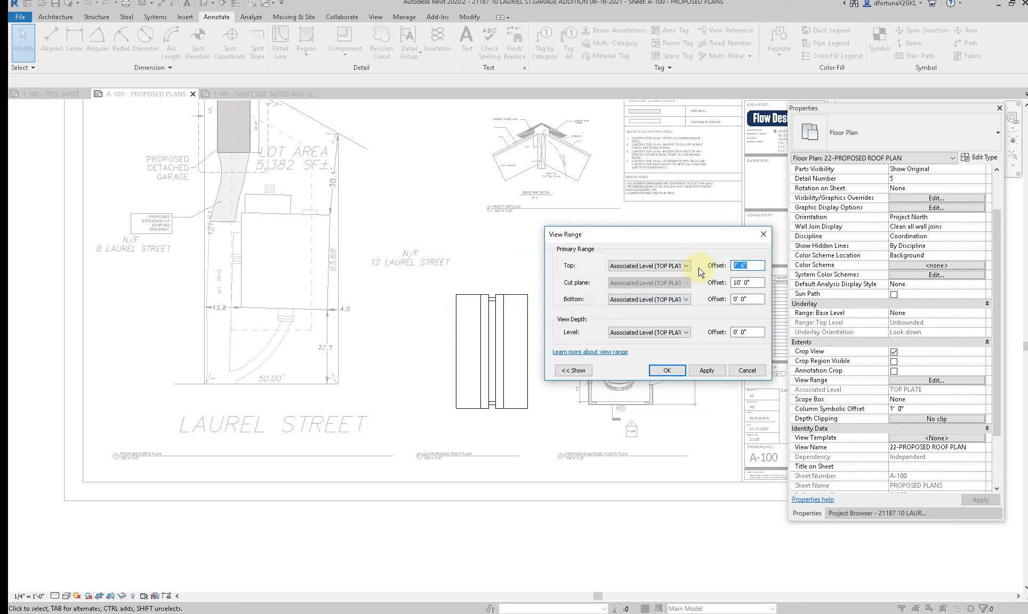
pyautogui.click(707, 373)
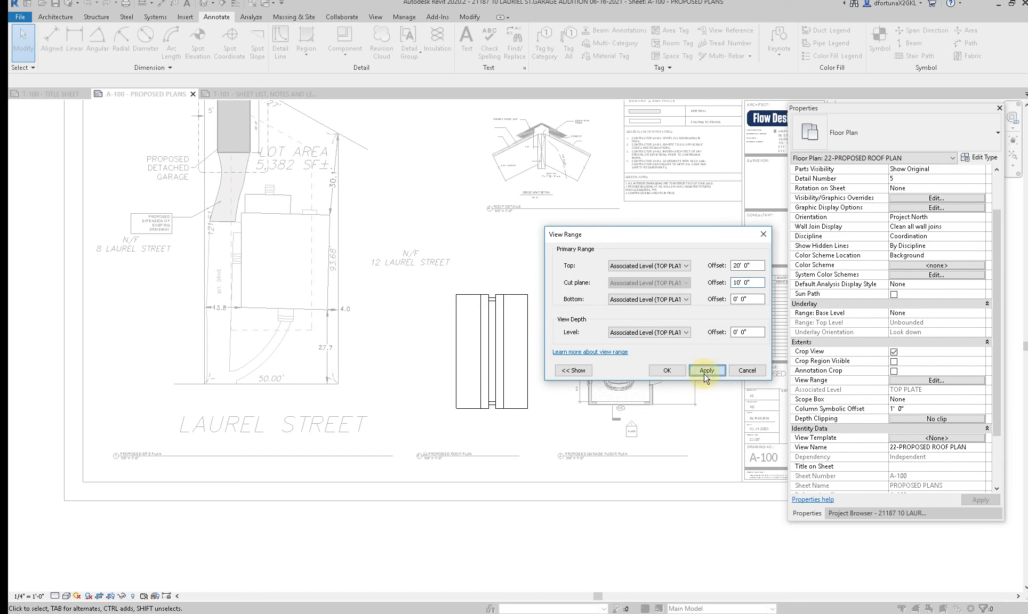
pyautogui.click(666, 370)
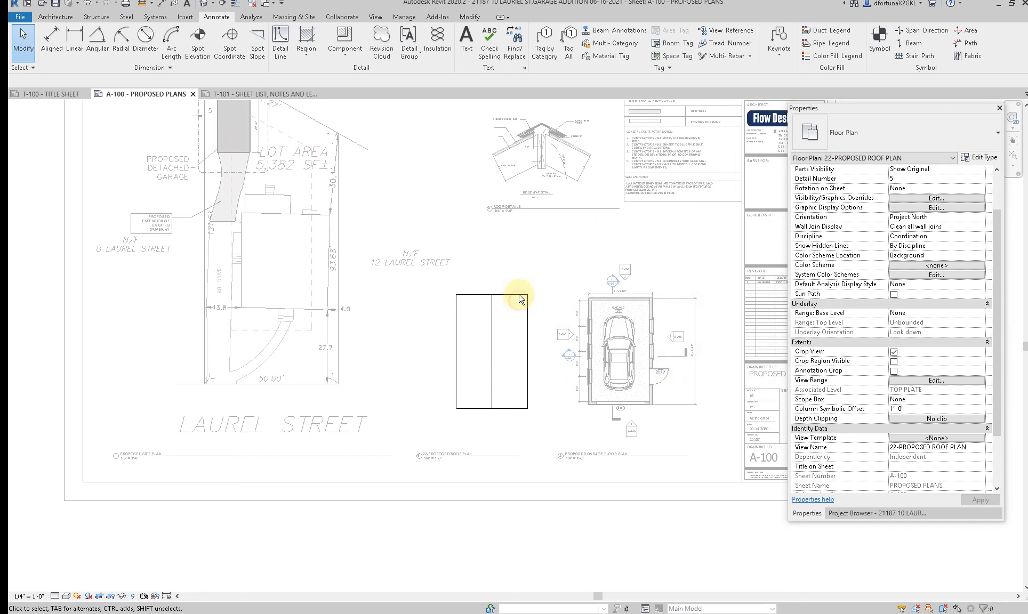
# Step: Add the text note "SLOPE" on the left half of the roof plan, with a leader arrow pointing left toward the eave
pyautogui.scroll(5, 509, 292)
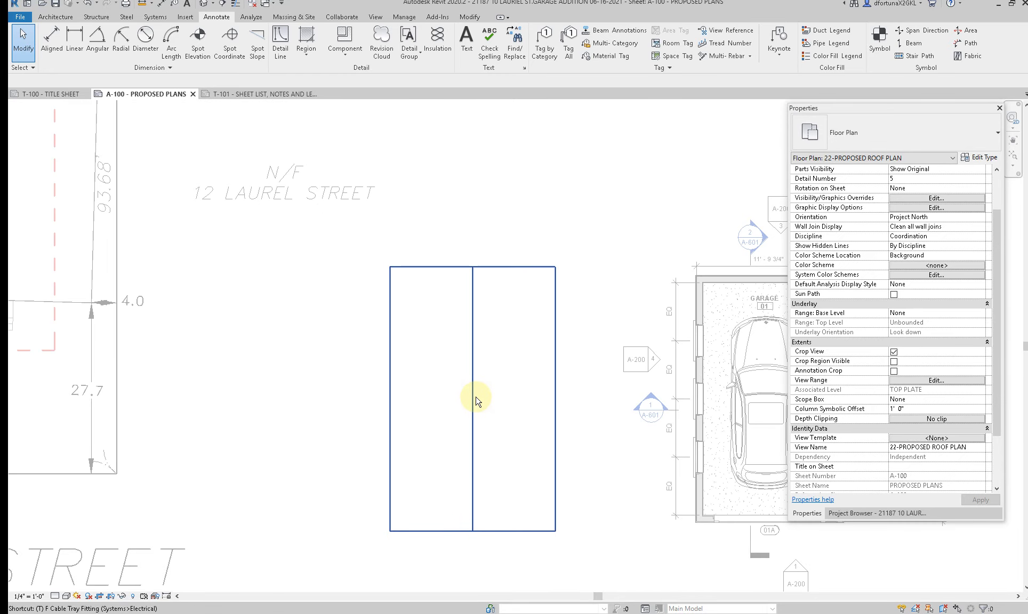
pyautogui.press('t')
pyautogui.press('x')
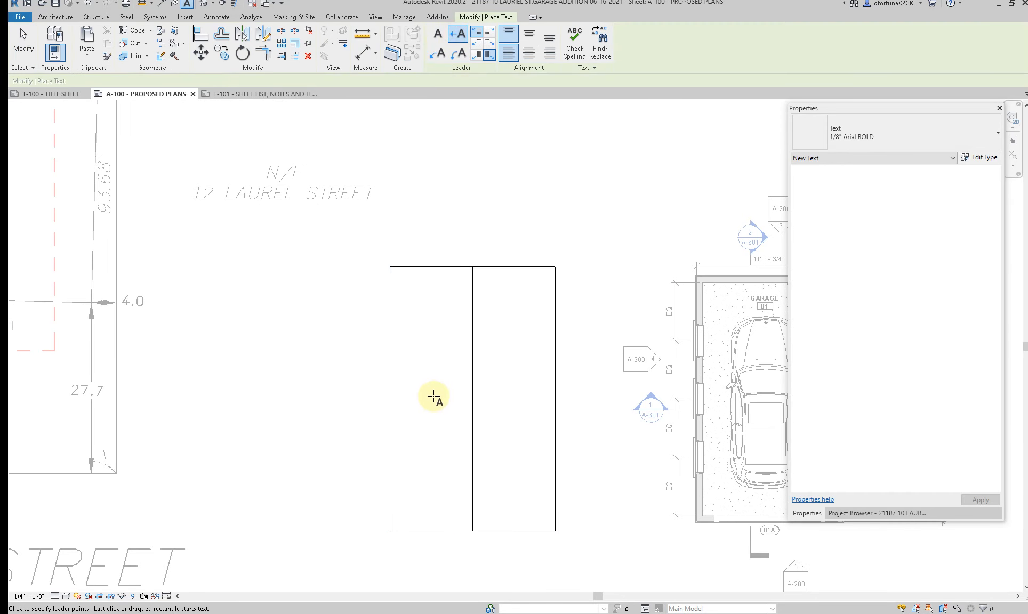
pyautogui.click(416, 409)
pyautogui.click(442, 408)
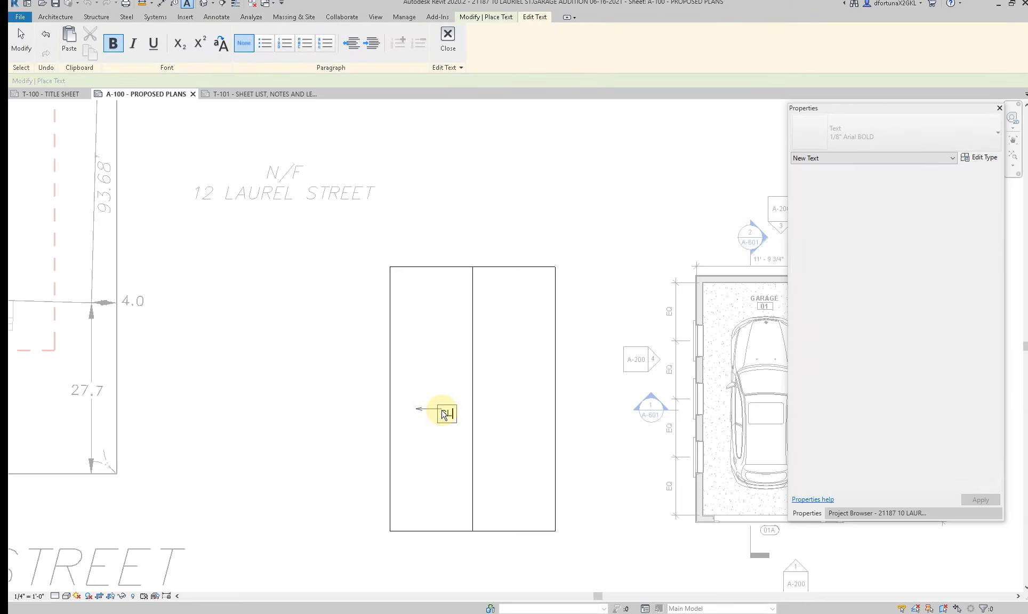
pyautogui.click(447, 373)
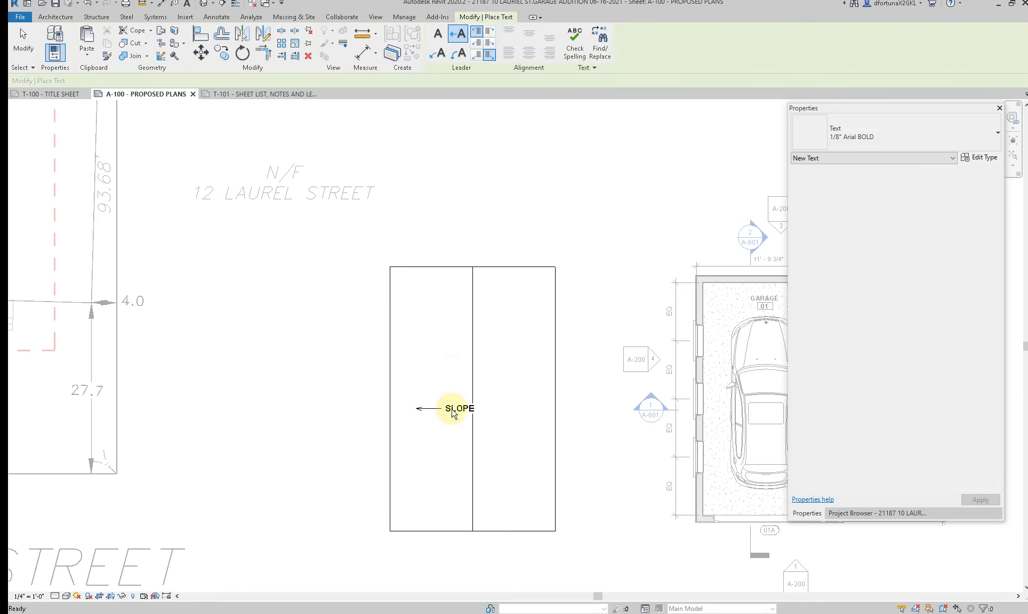
# Step: Change the SLOPE note's text type to 3/32" Arial 2 and straighten its leader arrow
pyautogui.click(878, 125)
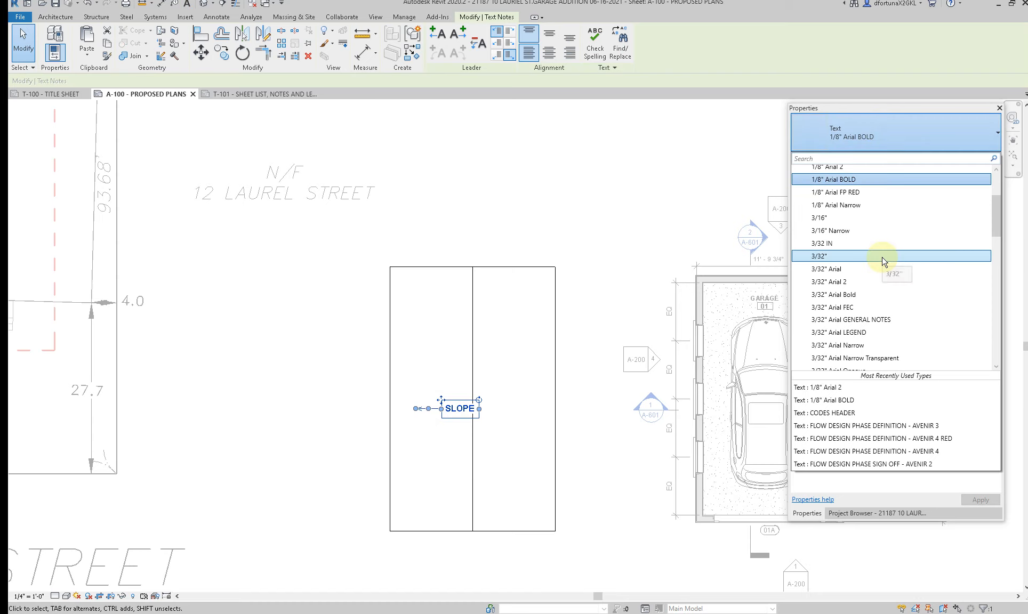
pyautogui.click(848, 281)
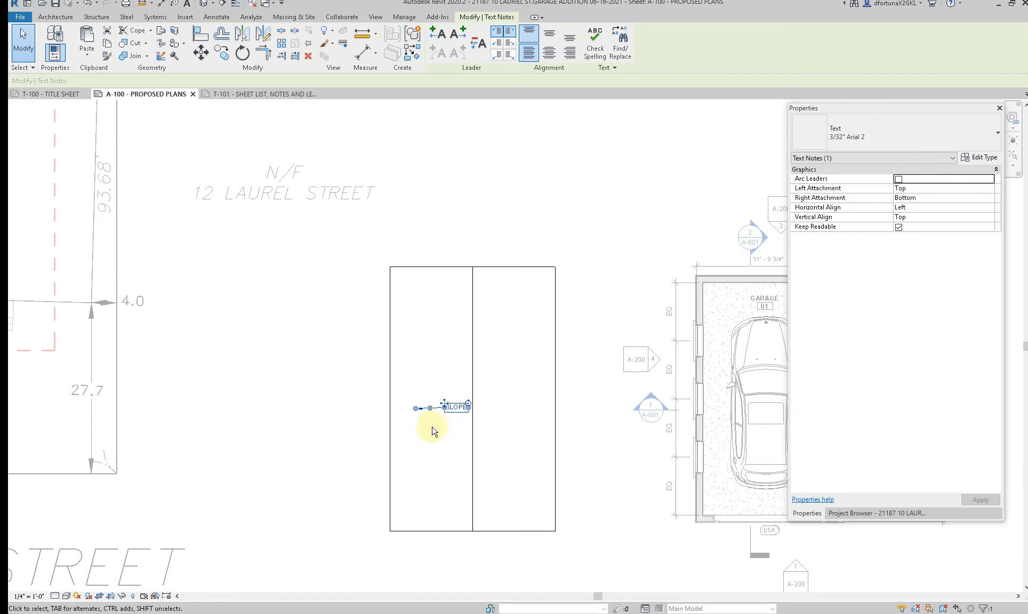
pyautogui.scroll(2, 432, 426)
pyautogui.moveTo(404, 396); pyautogui.dragTo(446, 392)
# Step: Mirror a copy of the SLOPE note and its arrow across the roof's ridge line
pyautogui.press('m')
pyautogui.press('m')
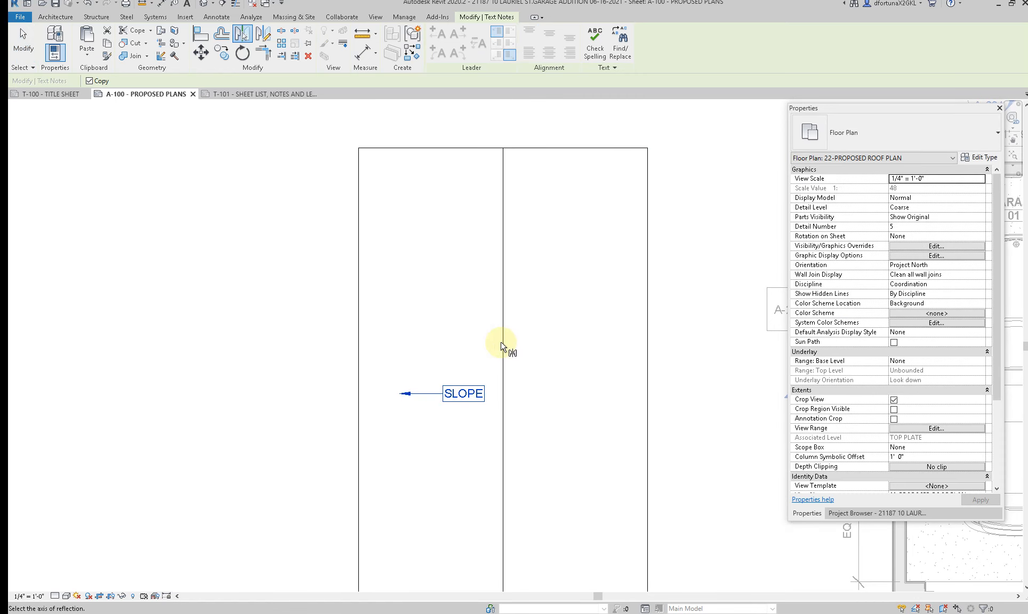
pyautogui.click(502, 341)
pyautogui.press('Escape')
pyautogui.scroll(-2, 517, 271)
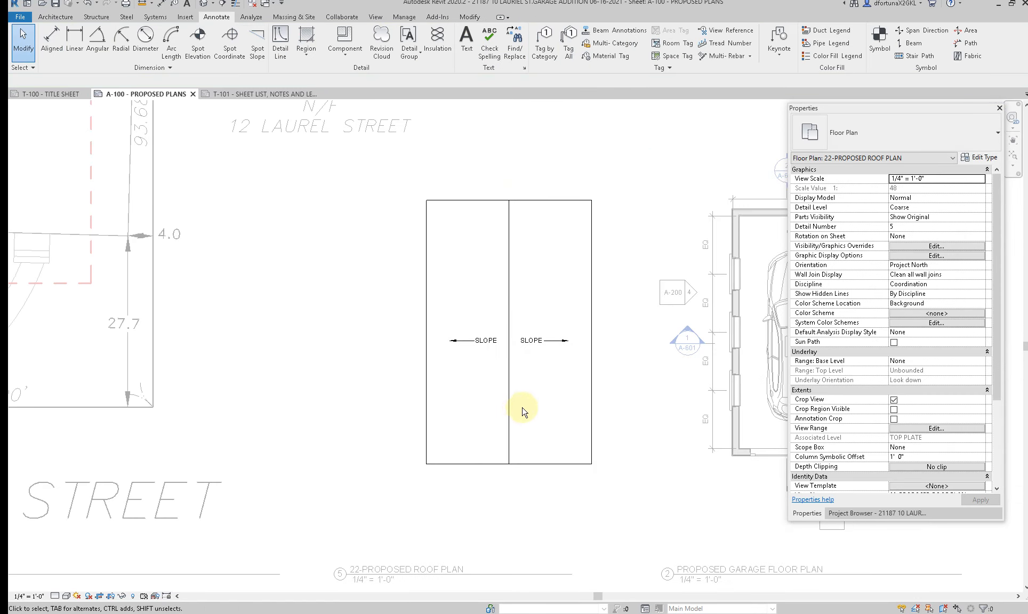
# Step: Hide the roof element in the proposed roof plan view to expose the garage walls below
pyautogui.click(509, 465)
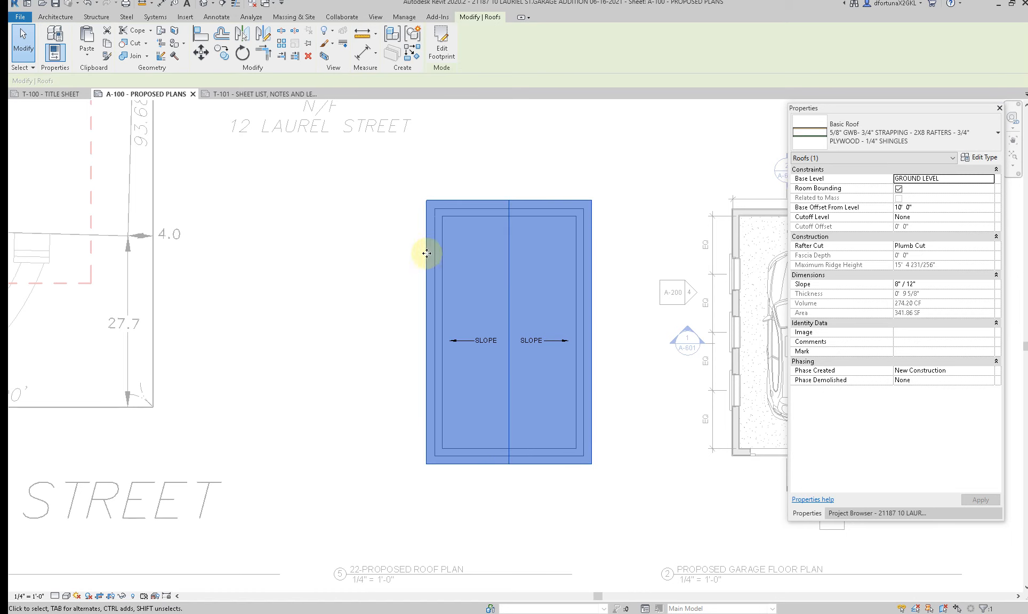
pyautogui.press('Escape')
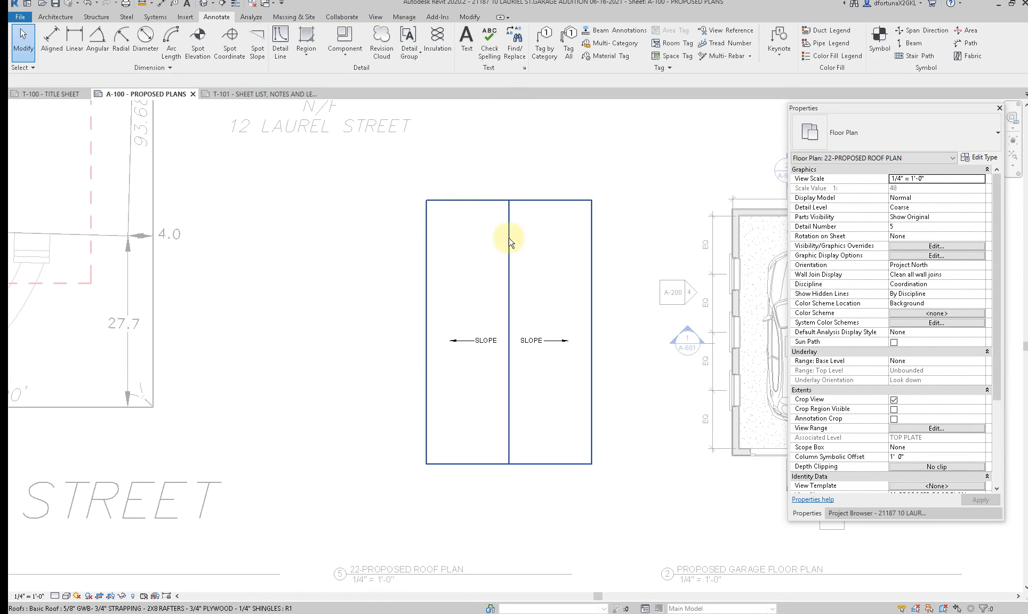
pyautogui.click(508, 237)
pyautogui.rightClick(508, 238)
pyautogui.click(661, 296)
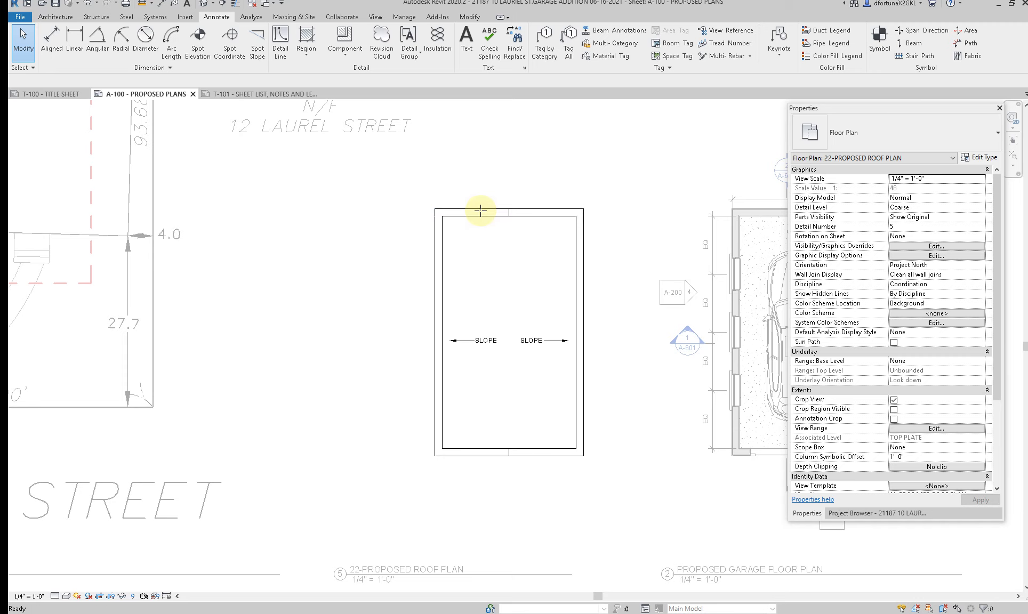
# Step: Draw two detail-line rectangles in the Medium Dash 2 line style, tracing the outer and inner faces of the garage walls
pyautogui.press('d')
pyautogui.press('l')
pyautogui.click(515, 50)
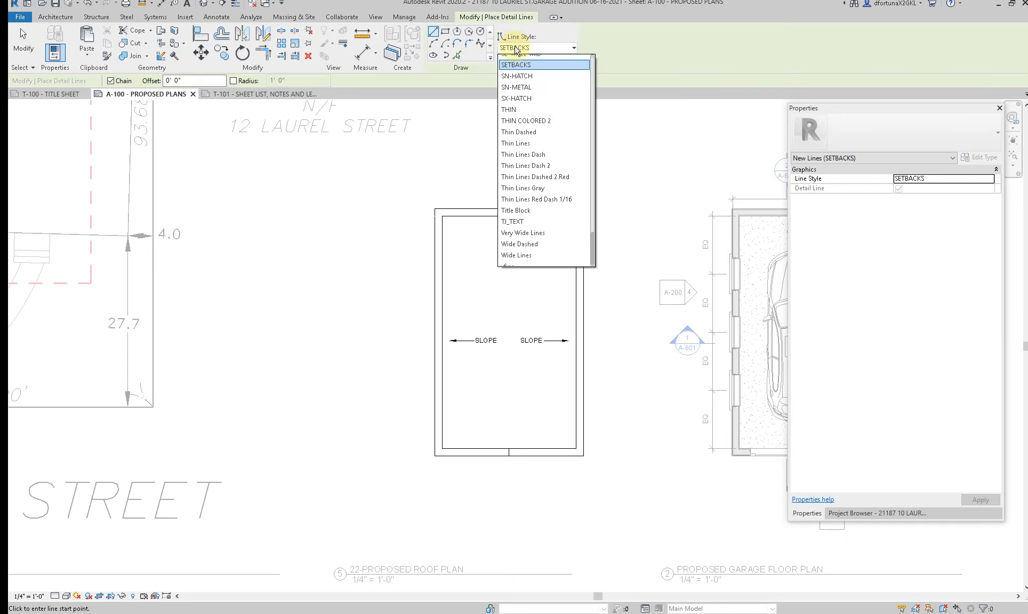
pyautogui.scroll(-10, 533, 202)
pyautogui.scroll(-1, 537, 208)
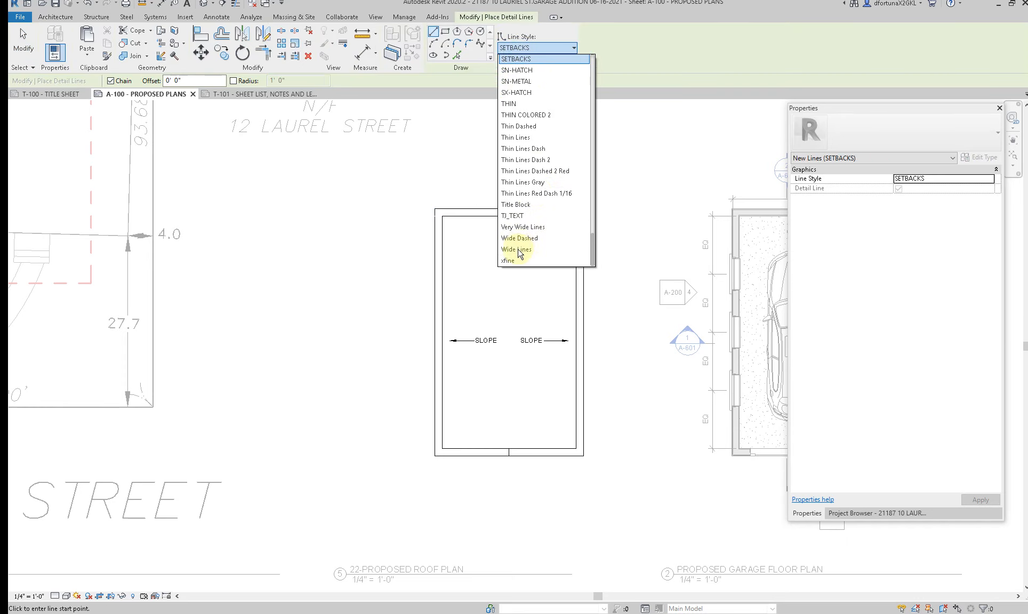
pyautogui.scroll(15, 520, 234)
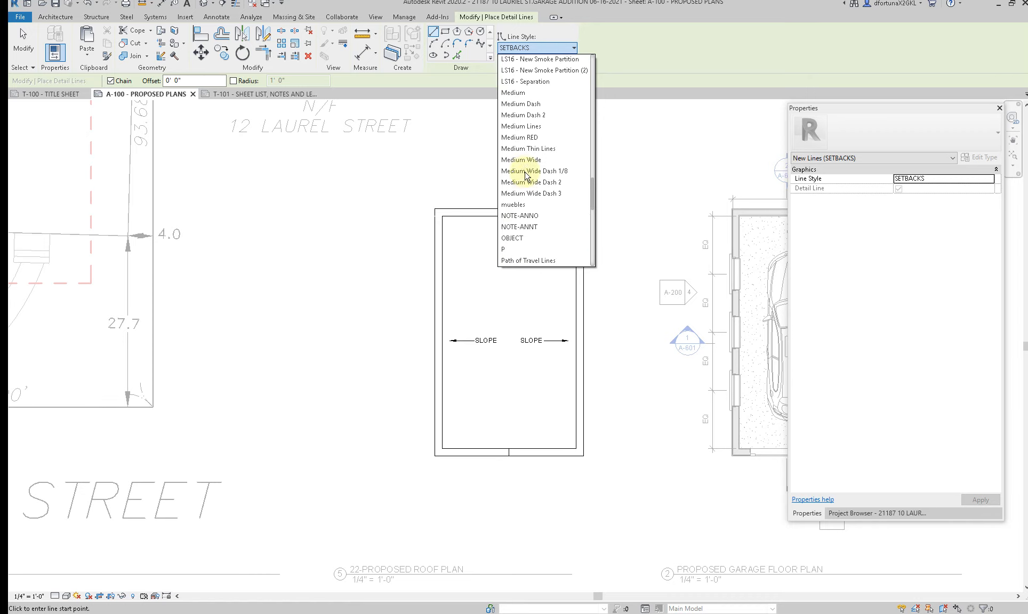
pyautogui.click(527, 115)
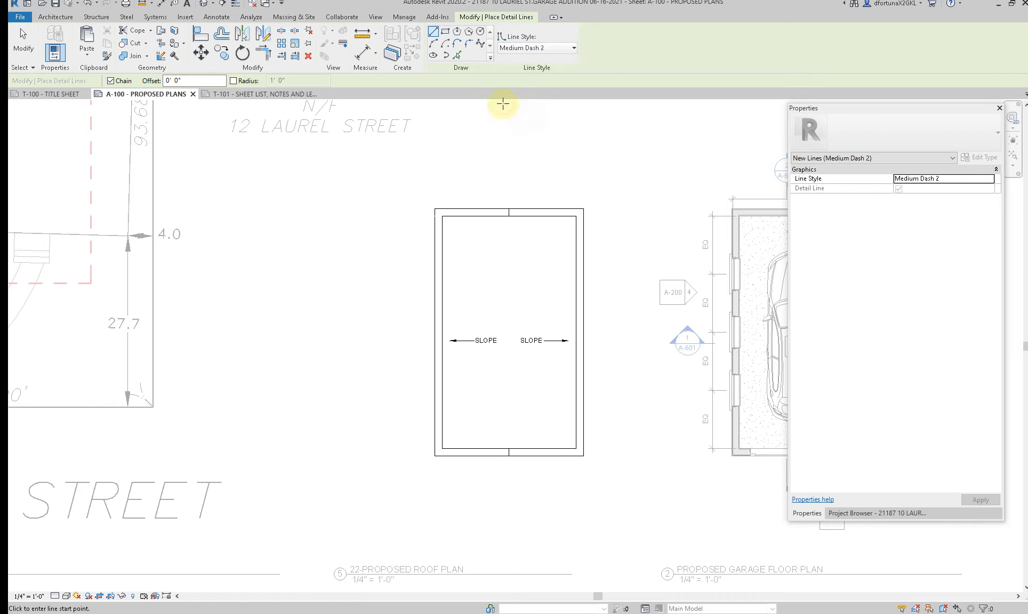
pyautogui.click(447, 35)
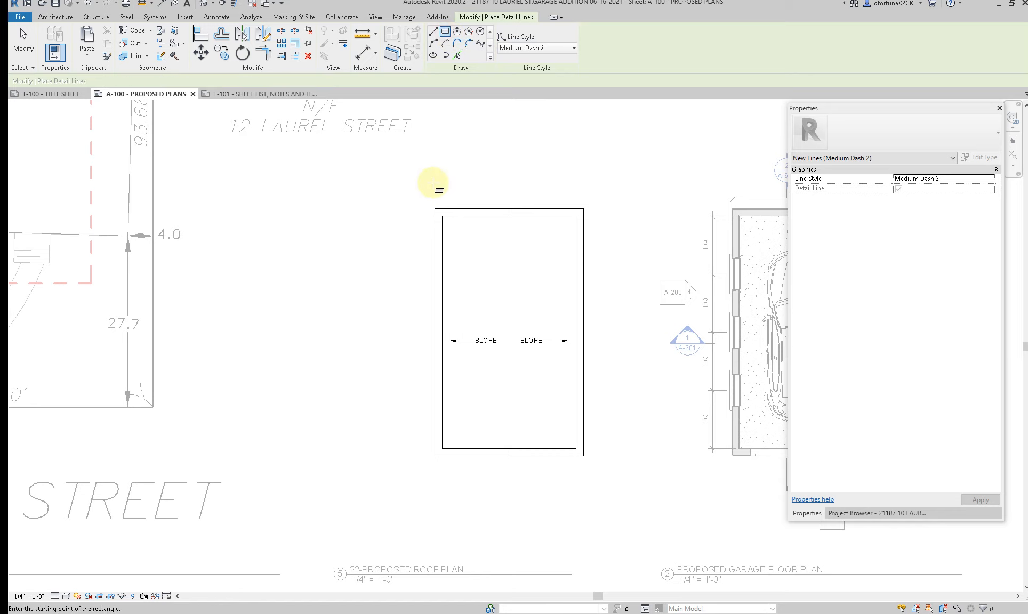
pyautogui.click(435, 209)
pyautogui.click(579, 453)
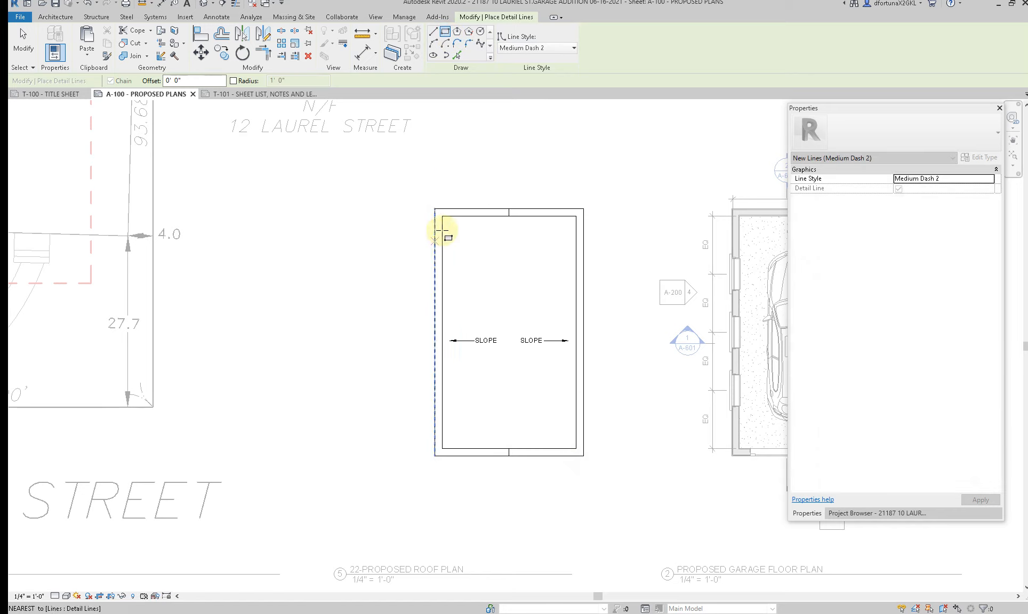
pyautogui.click(444, 216)
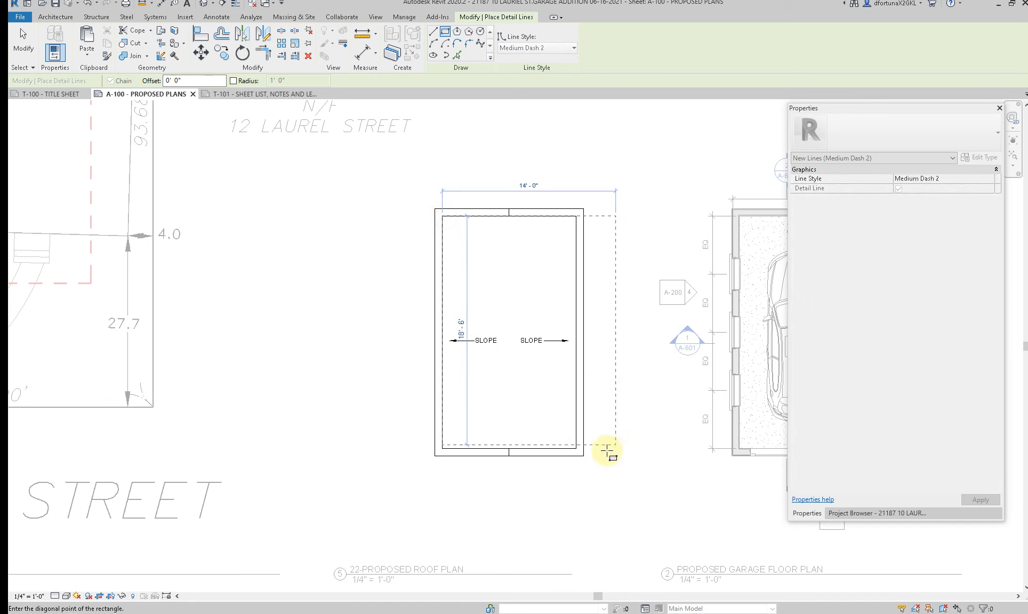
pyautogui.click(576, 448)
pyautogui.press('Escape')
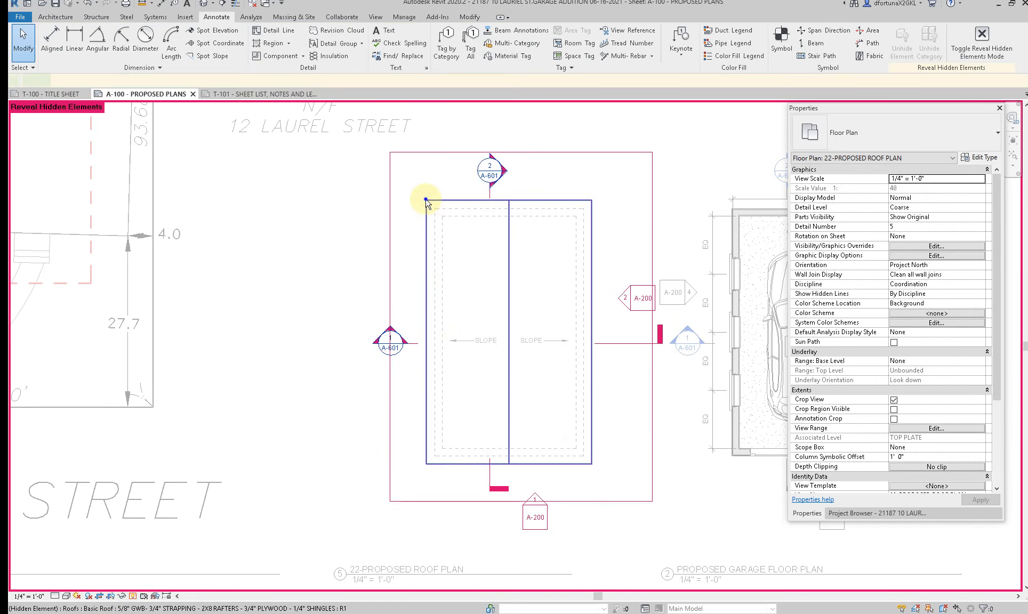
# Step: Unhide the roof element in the proposed roof plan view and leave Reveal Hidden Elements mode
pyautogui.click(426, 202)
pyautogui.rightClick(427, 201)
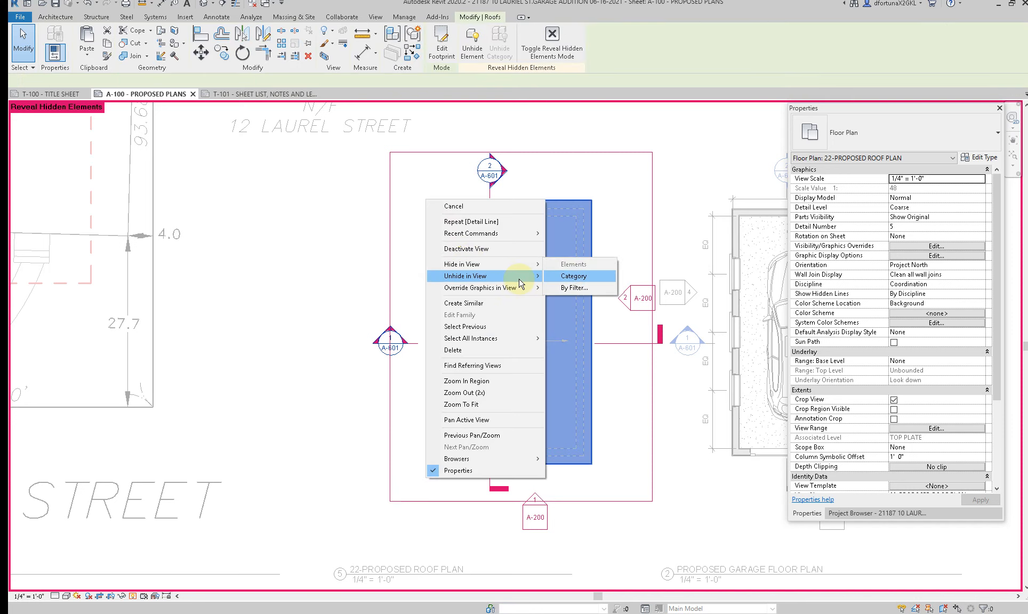
pyautogui.click(559, 276)
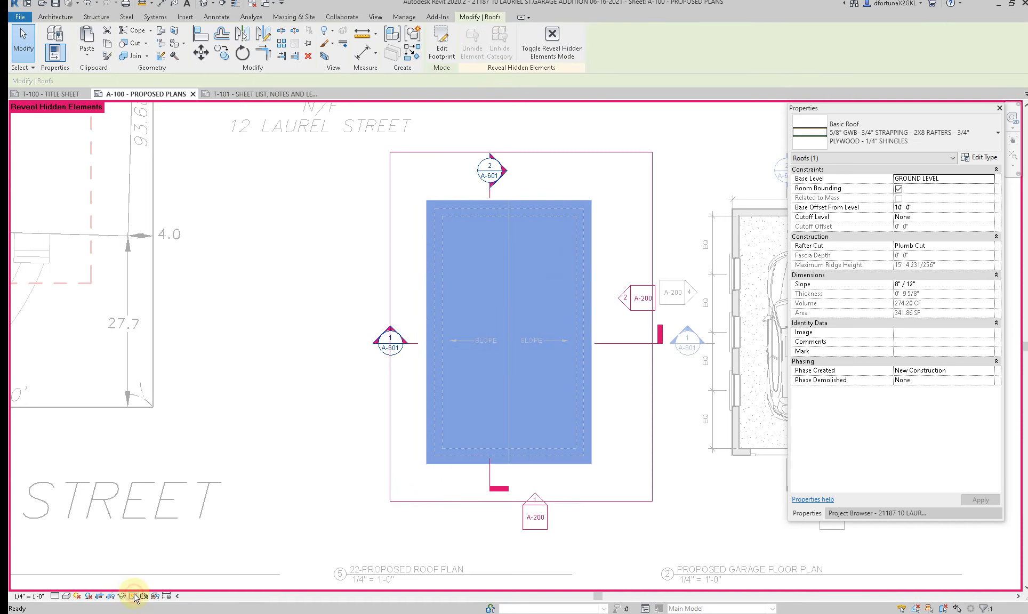
pyautogui.click(134, 596)
pyautogui.scroll(-2, 316, 476)
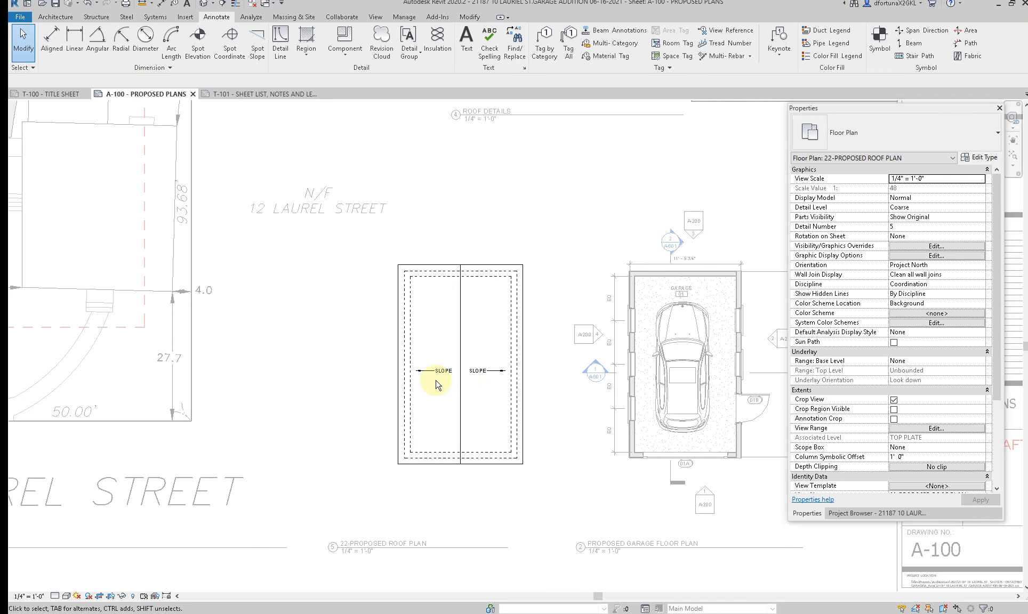
# Step: Copy the right-hand SLOPE note up onto the ridge line, change its text to RIDGE and remove its leader
pyautogui.scroll(4, 480, 373)
pyautogui.click(480, 373)
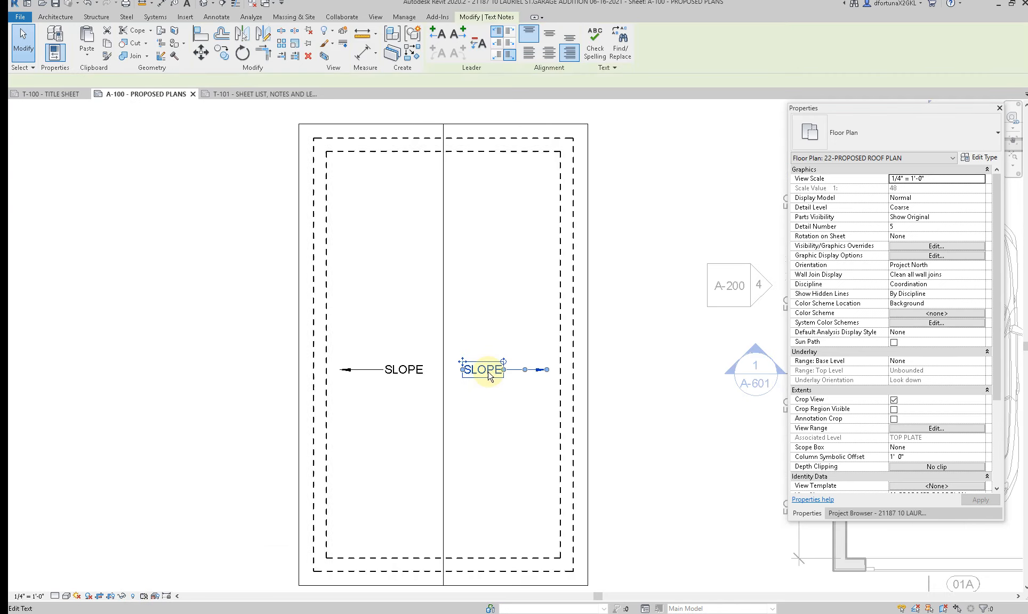
pyautogui.doubleClick(461, 292)
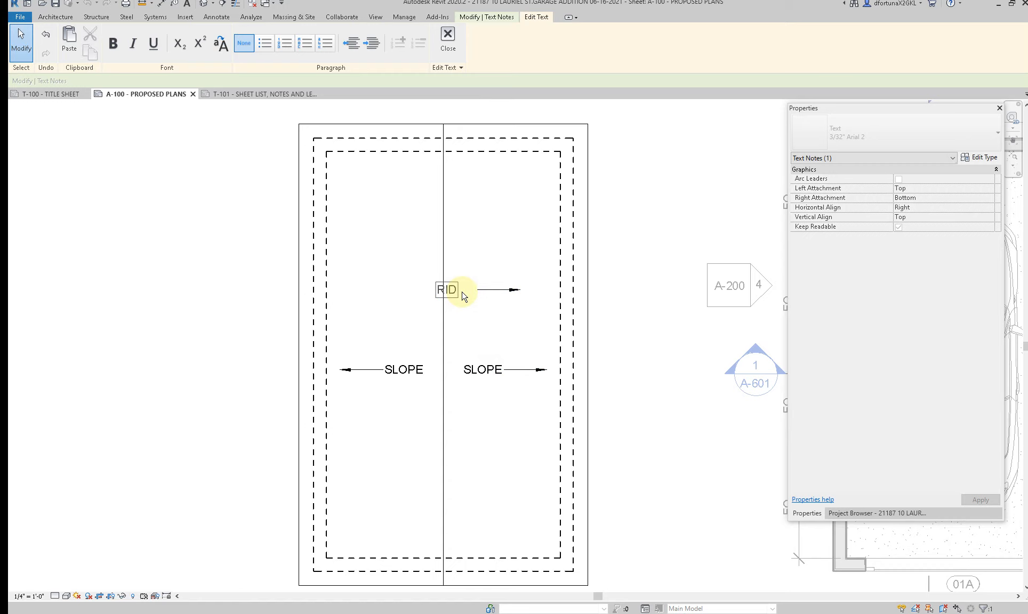
pyautogui.click(387, 135)
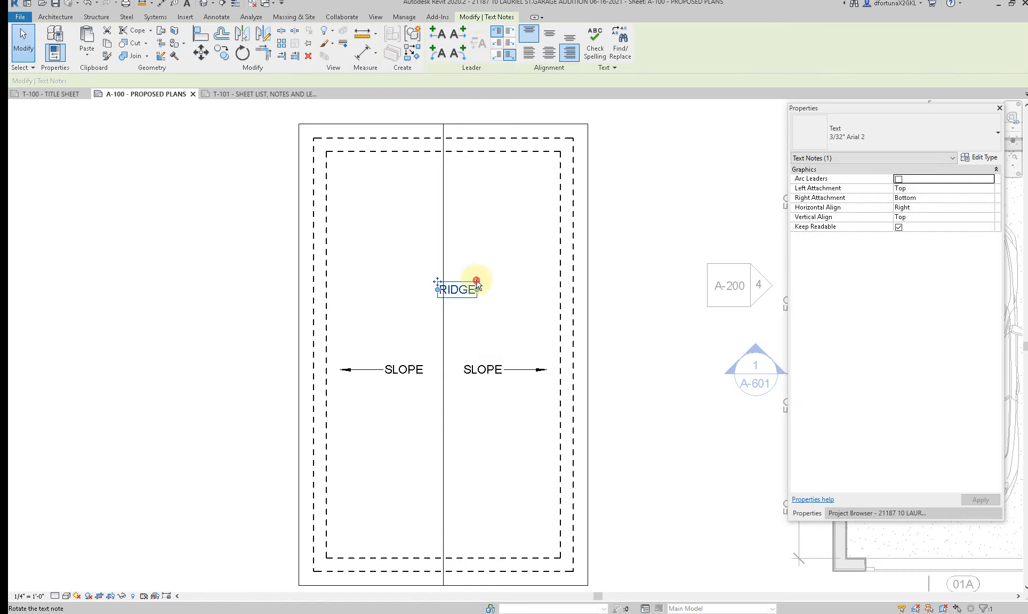
# Step: Rotate the RIDGE note to vertical and place it just left of the ridge line
pyautogui.moveTo(476, 281); pyautogui.dragTo(445, 257)
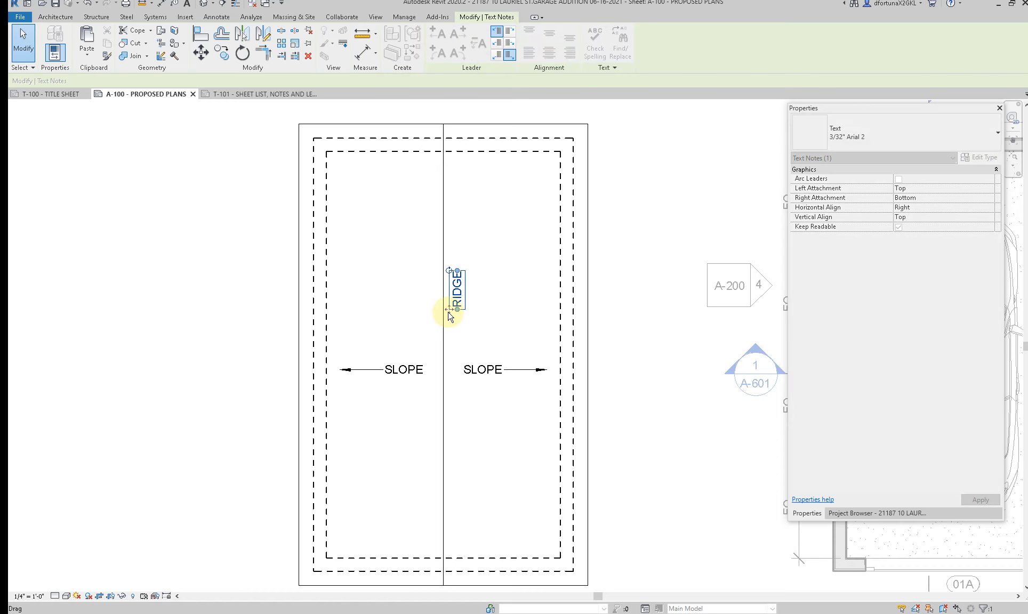
pyautogui.moveTo(448, 310); pyautogui.dragTo(426, 319)
pyautogui.click(408, 347)
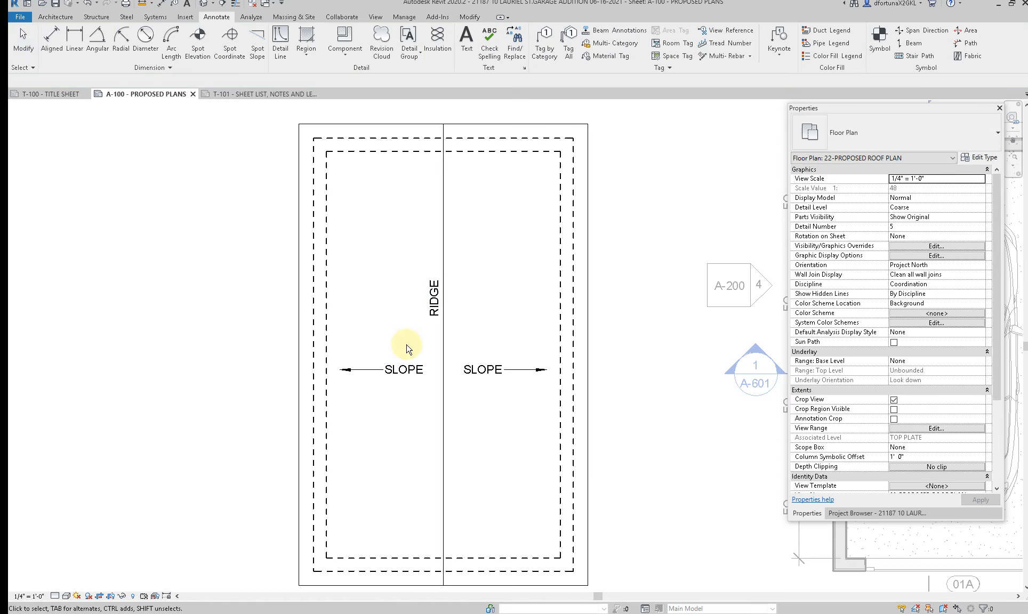
# Step: Copy the left SLOPE note outside the roof's upper-right corner, point its leader at the dashed wall and change its text to WALL BELOW
pyautogui.scroll(-2, 405, 344)
pyautogui.click(386, 364)
pyautogui.keyDown('ctrl'); pyautogui.moveTo(405, 360); pyautogui.dragTo(568, 219); pyautogui.keyUp('ctrl')
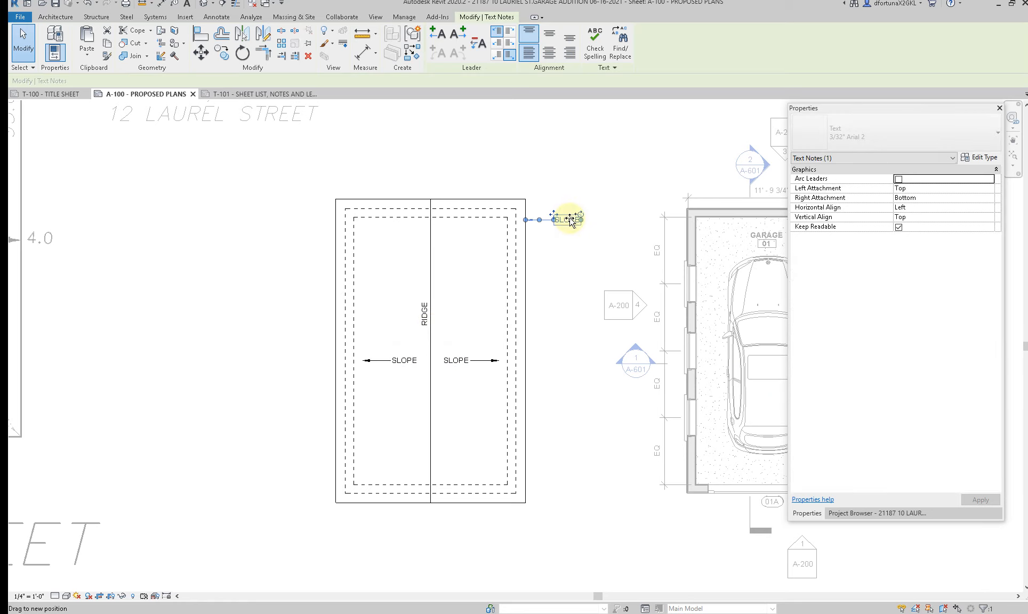
pyautogui.moveTo(515, 247); pyautogui.dragTo(512, 254)
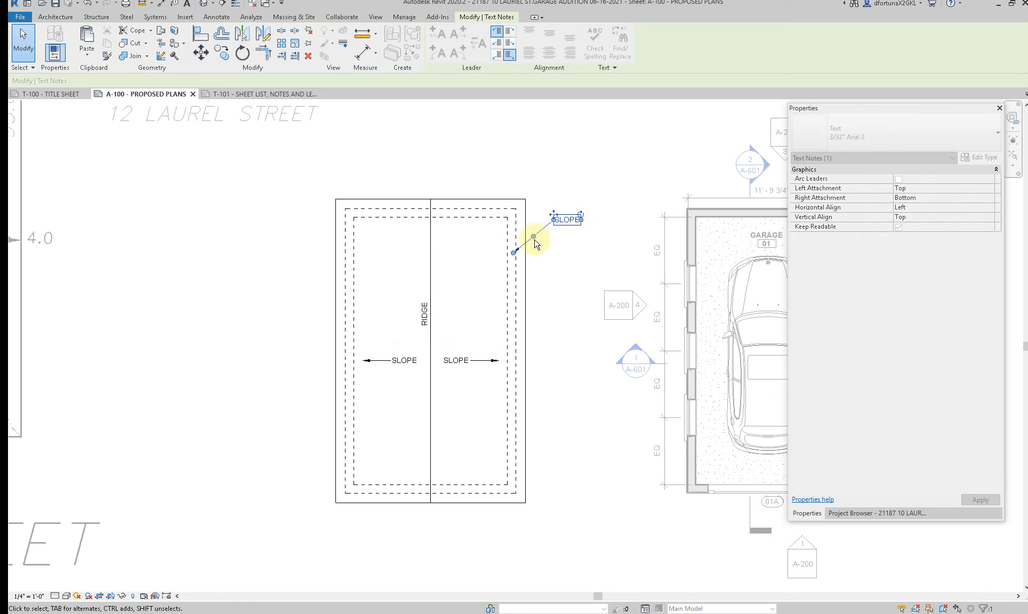
pyautogui.doubleClick(566, 221)
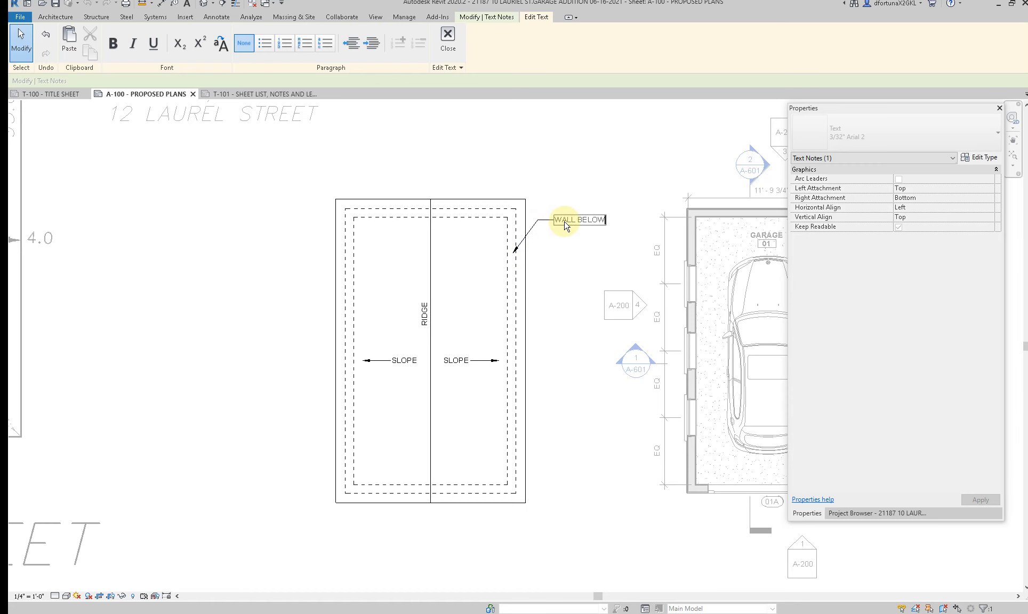
pyautogui.click(554, 275)
pyautogui.click(555, 274)
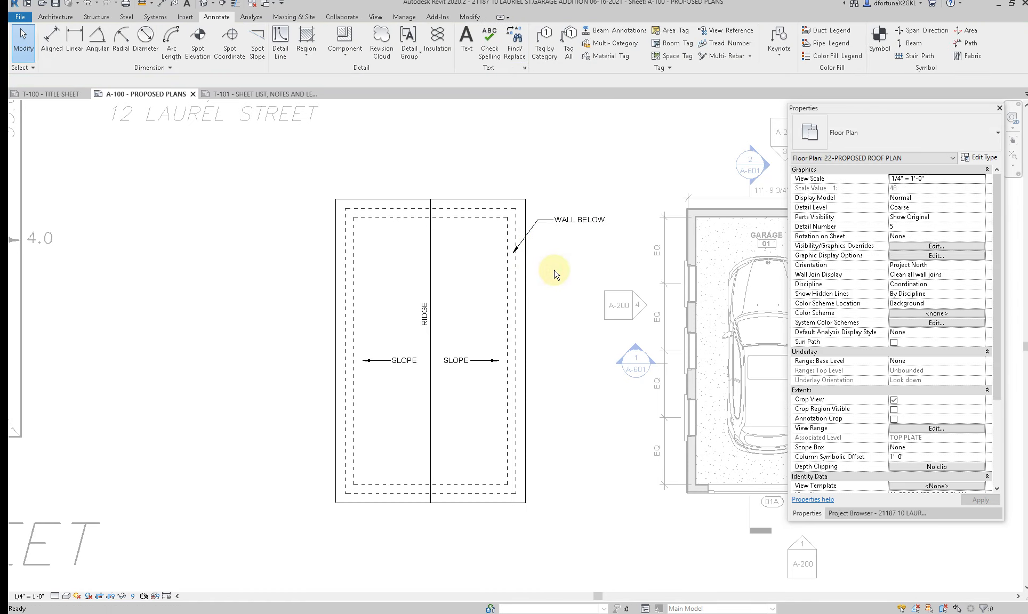
# Step: Leave the roof plan view and activate the proposed garage floor plan view on the sheet
pyautogui.scroll(-3, 554, 274)
pyautogui.scroll(-5, 554, 275)
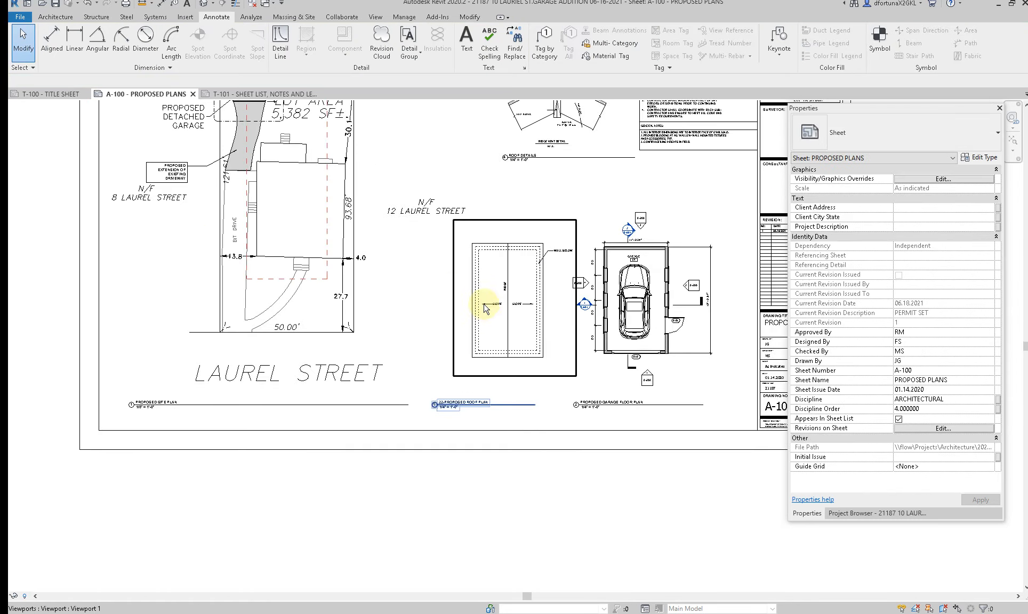
pyautogui.scroll(8, 488, 349)
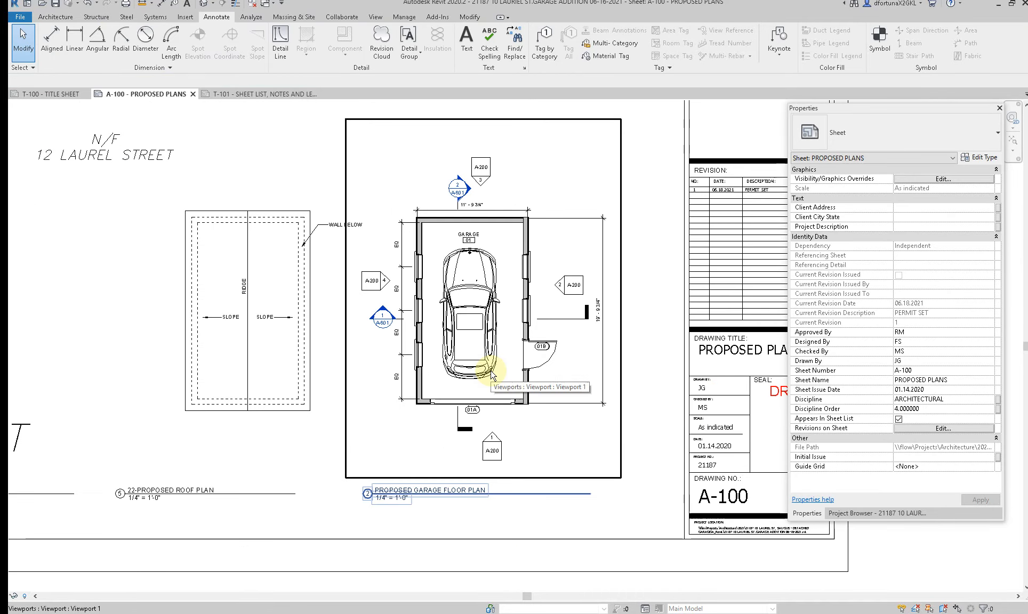
pyautogui.moveTo(476, 331); pyautogui.dragTo(475, 496, button='middle')
pyautogui.scroll(2, 481, 286)
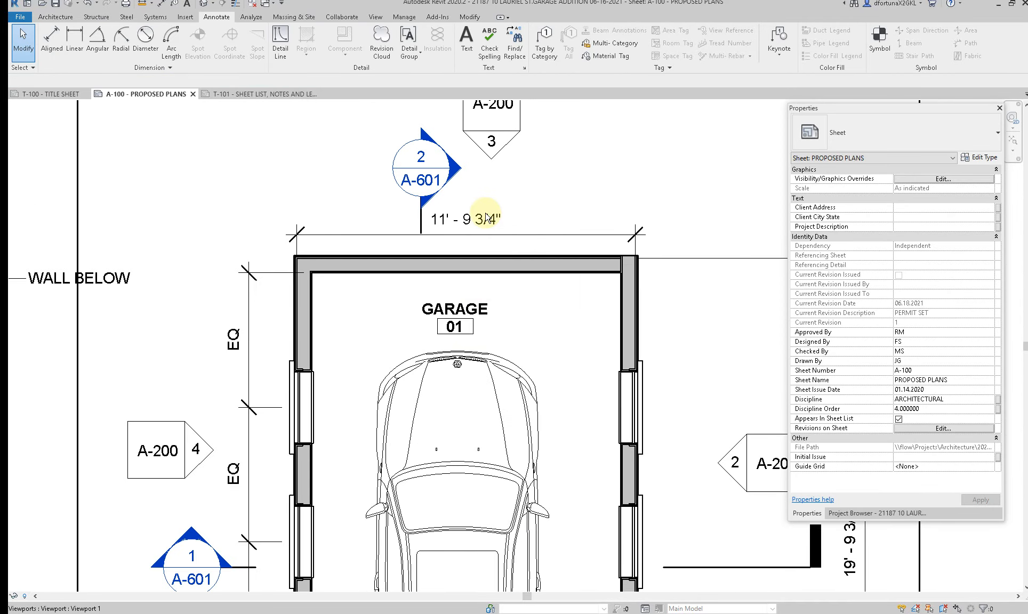
pyautogui.doubleClick(485, 218)
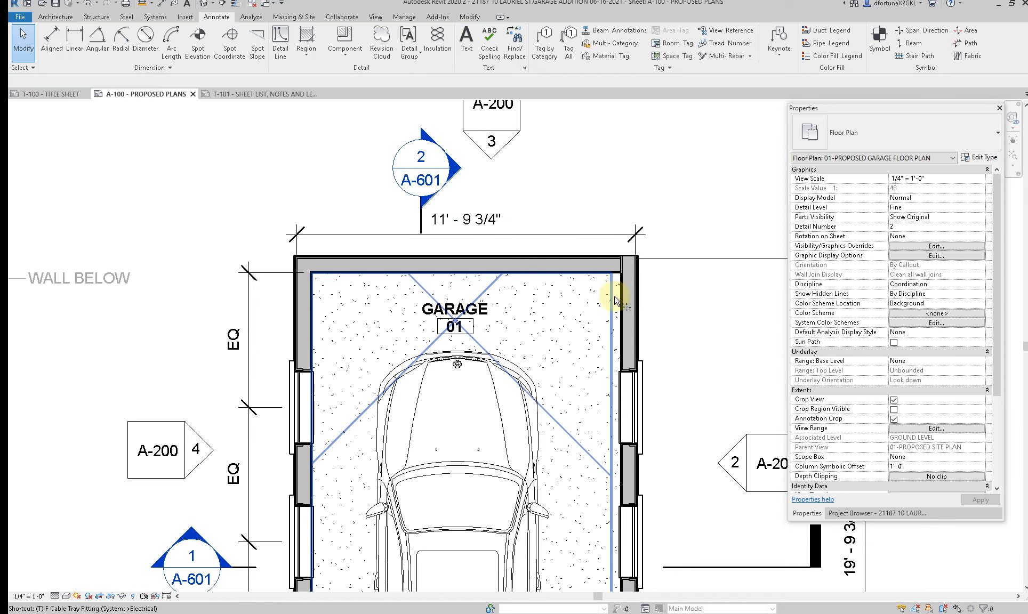
# Step: Try to clean up the garage's upper-right wall join by pulling back the upper wall's end and trimming both walls to a corner
pyautogui.click(639, 276)
pyautogui.scroll(4, 637, 273)
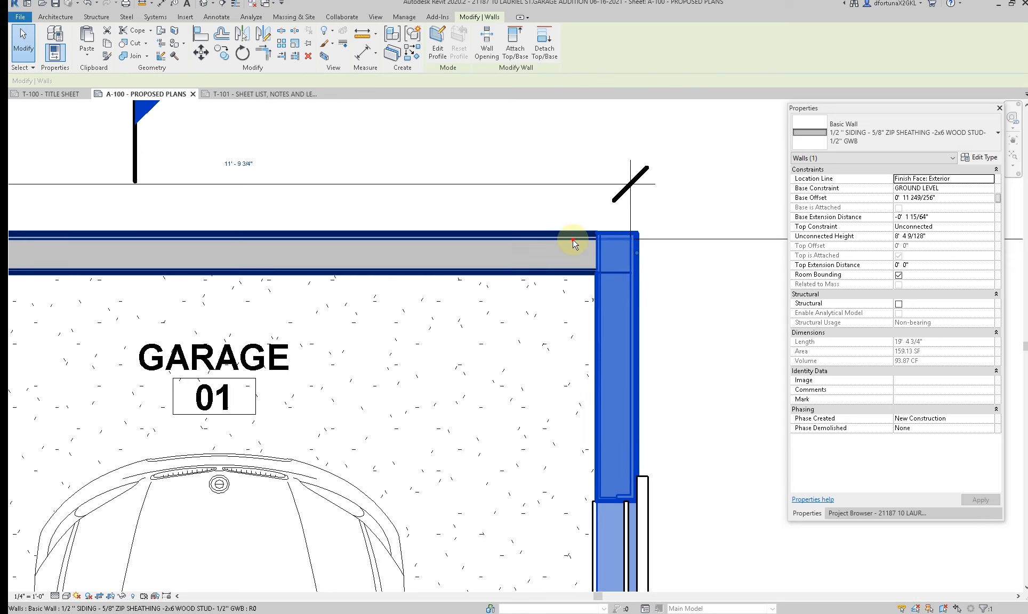
pyautogui.click(572, 242)
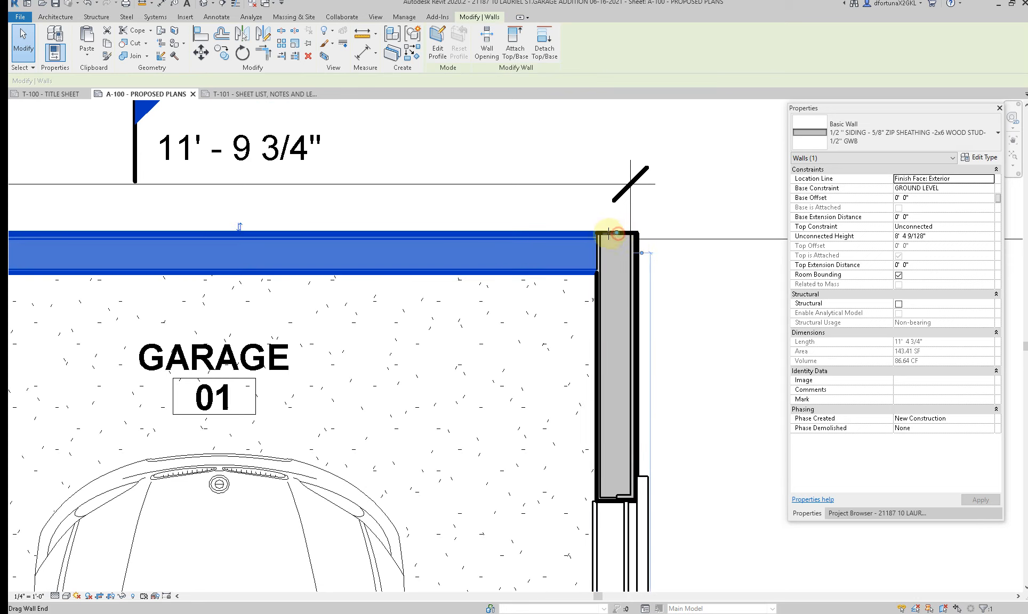
pyautogui.moveTo(609, 233); pyautogui.dragTo(573, 230)
pyautogui.press('Escape')
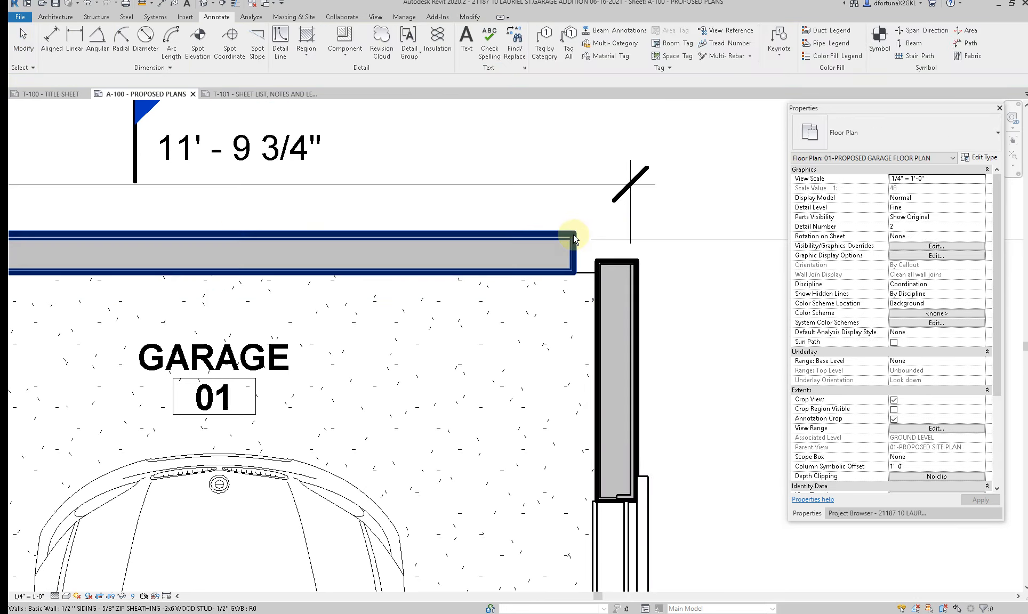
pyautogui.press('t')
pyautogui.press('r')
pyautogui.click(628, 308)
pyautogui.click(555, 260)
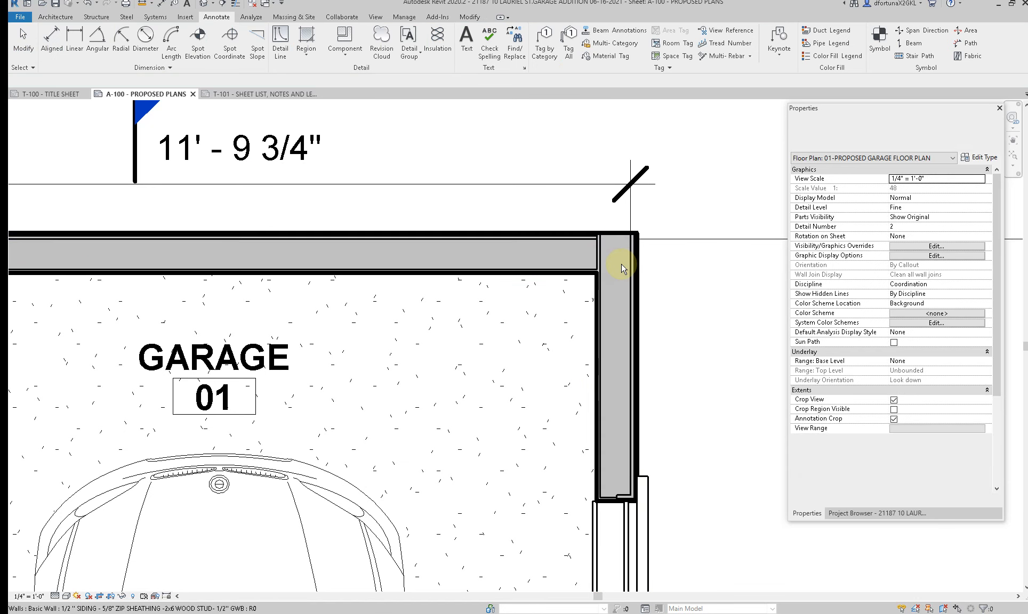
pyautogui.press('Escape')
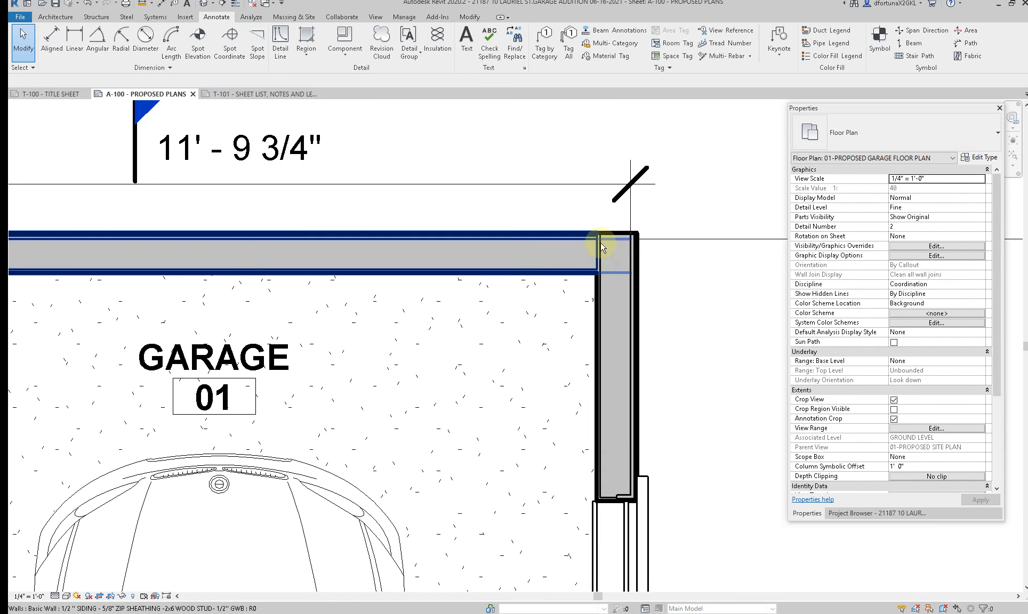
# Step: Set Wrapping at Inserts and Wrapping at Ends to Exterior in the garage wall's type properties
pyautogui.click(602, 281)
pyautogui.click(976, 159)
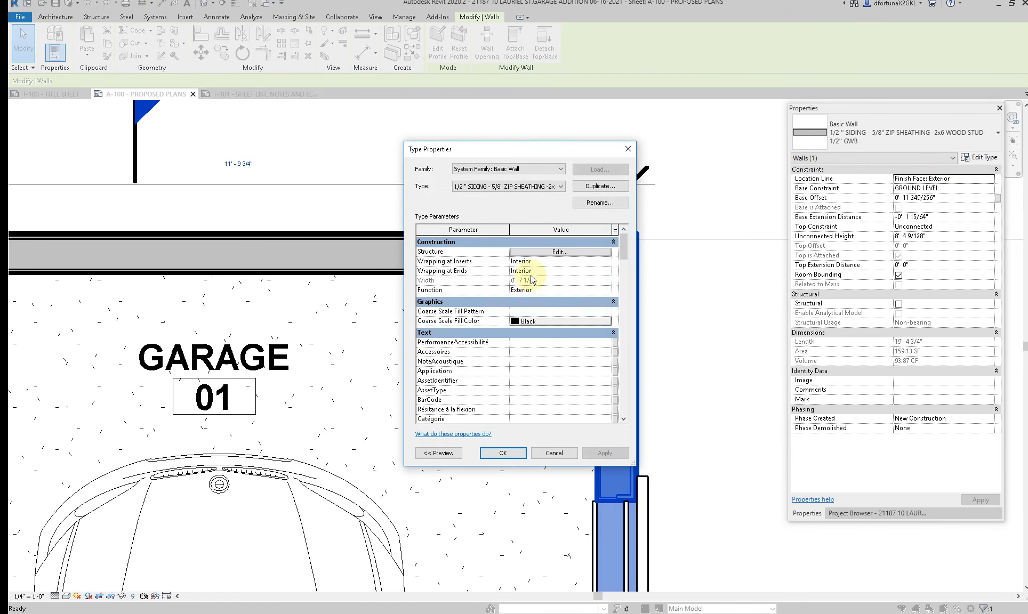
pyautogui.click(609, 272)
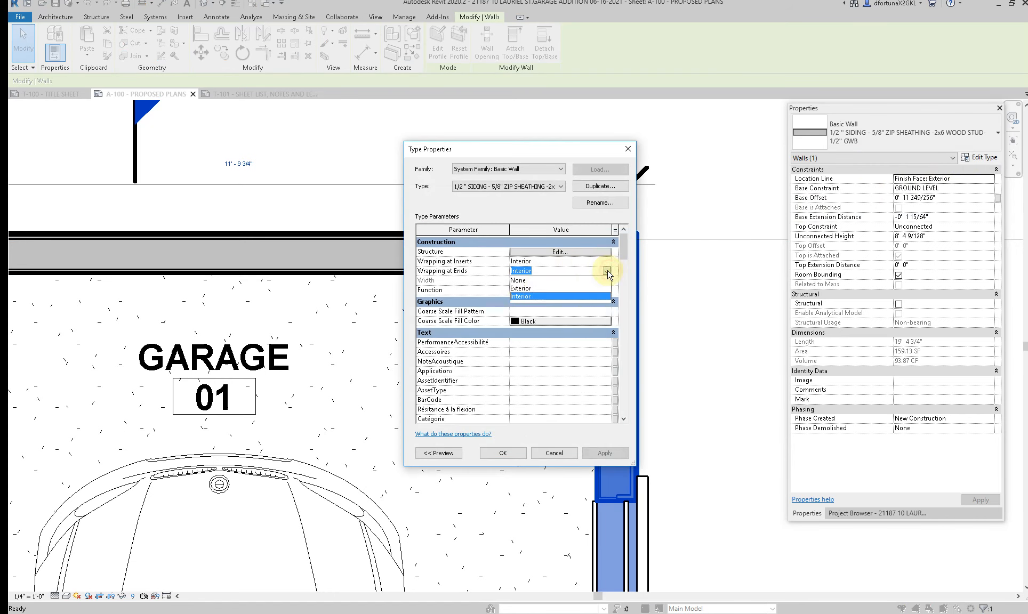
pyautogui.click(522, 289)
pyautogui.click(607, 260)
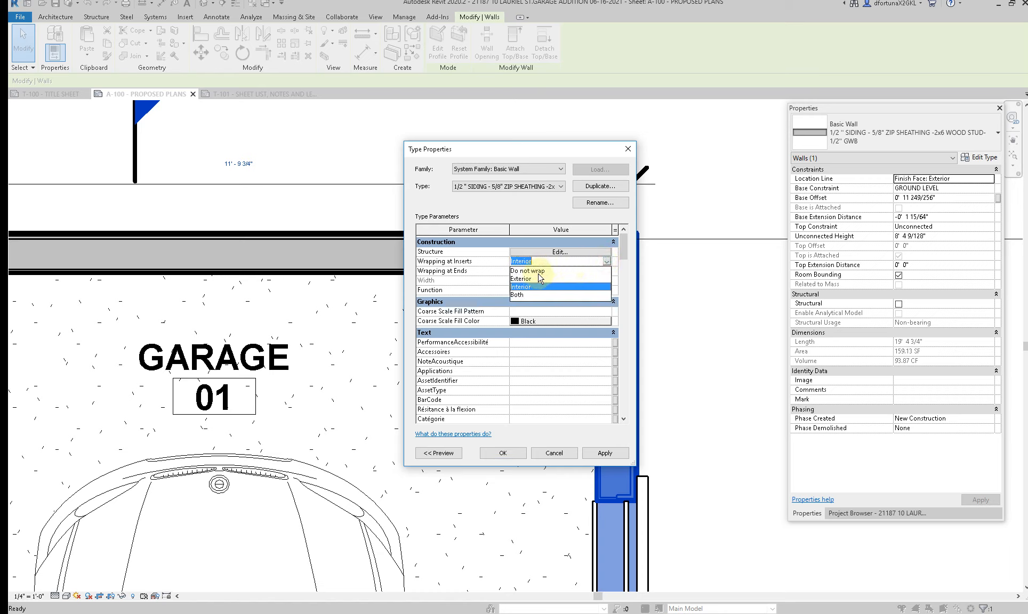
pyautogui.click(530, 277)
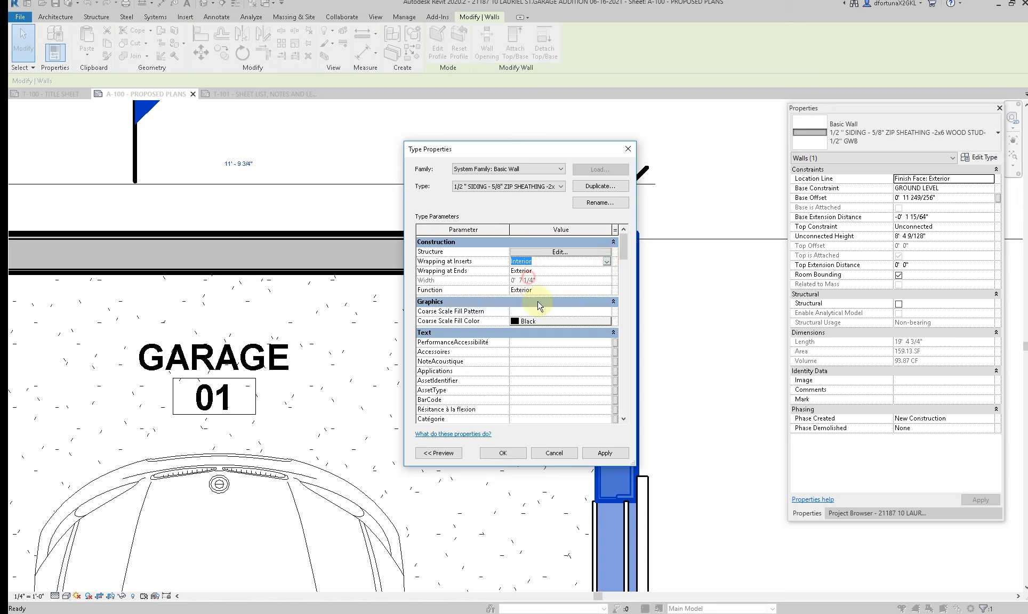
pyautogui.click(511, 456)
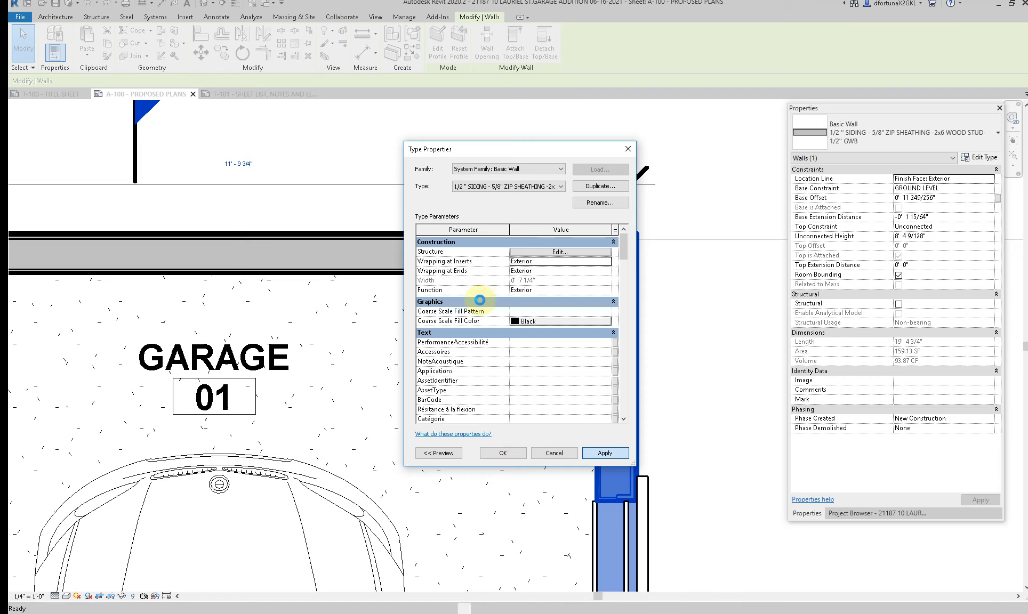
pyautogui.click(700, 283)
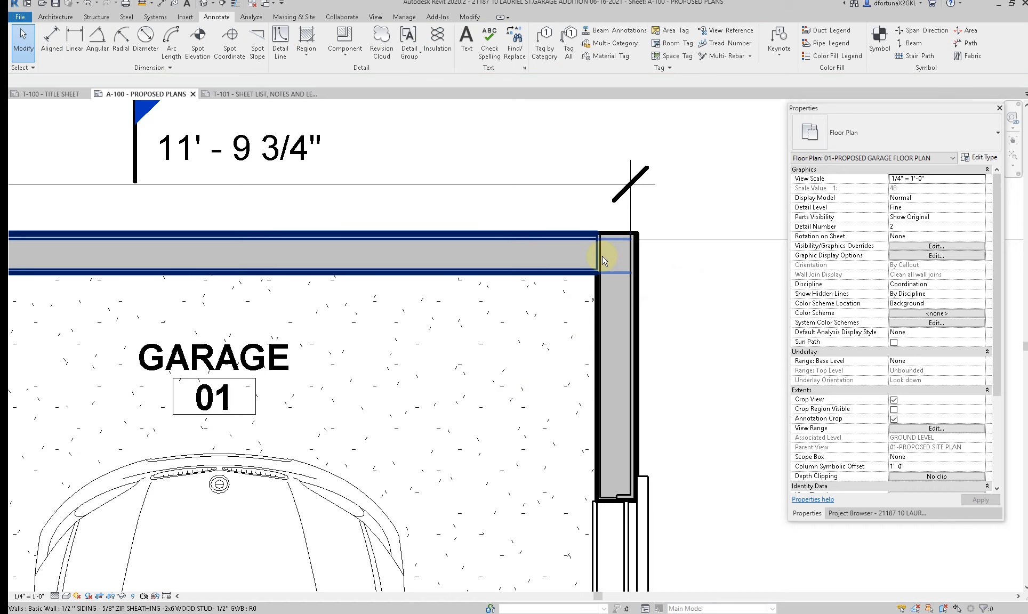
# Step: Compare the wall joins at the upper-left and upper-right garage corners and check the properties of the upper and left walls
pyautogui.scroll(-5, 606, 304)
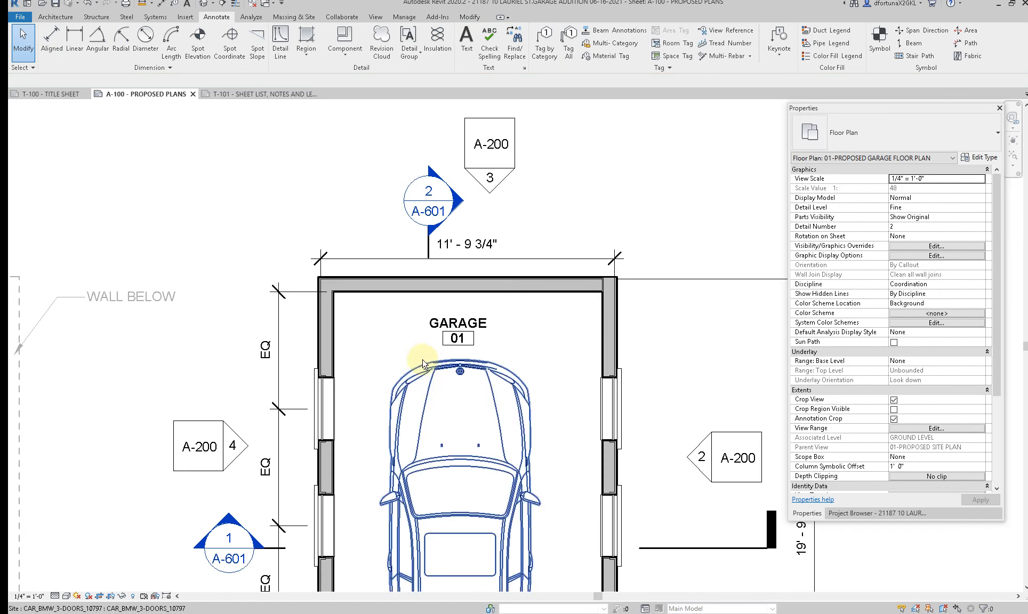
pyautogui.scroll(3, 336, 291)
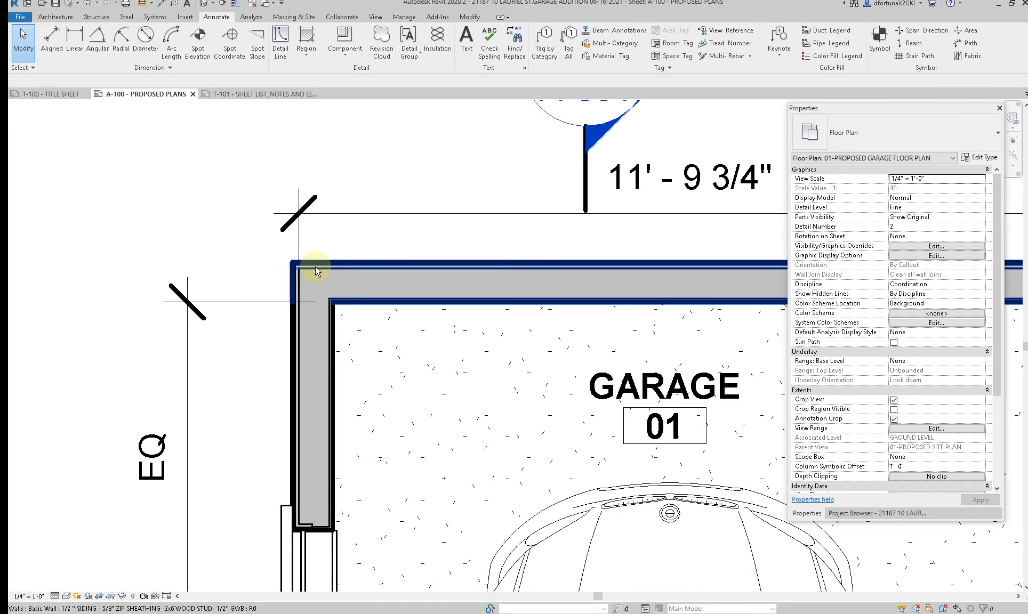
pyautogui.scroll(-1, 317, 271)
pyautogui.moveTo(724, 300); pyautogui.dragTo(611, 307, button='middle')
pyautogui.click(612, 277)
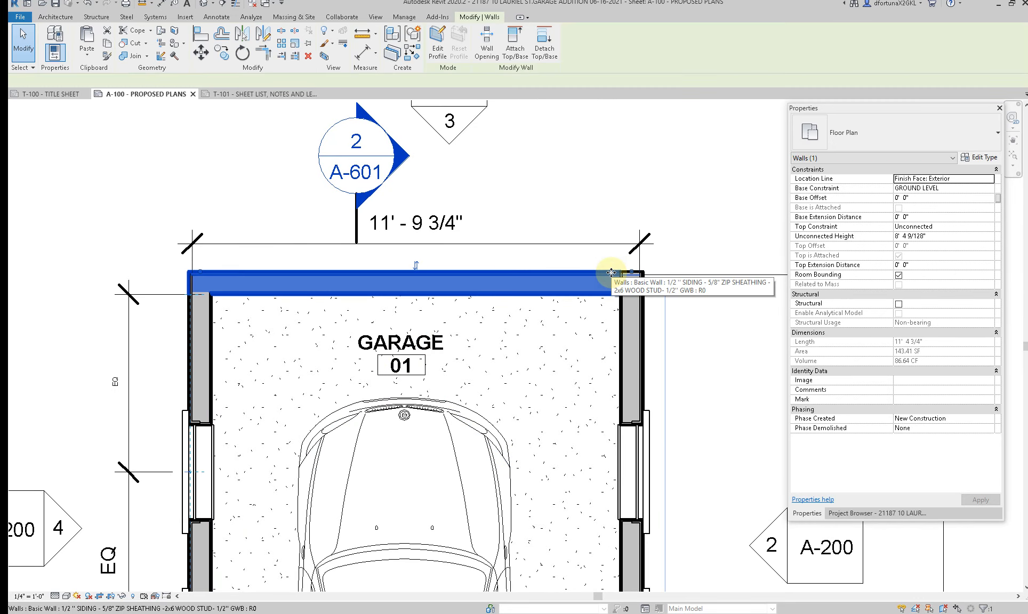
pyautogui.press('Escape')
pyautogui.click(201, 345)
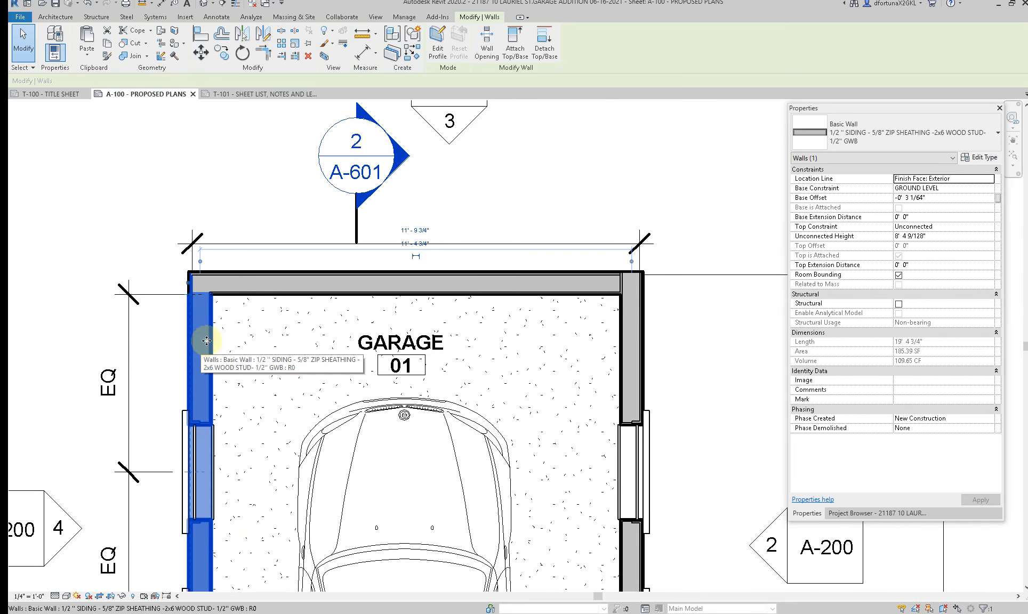
pyautogui.press('Escape')
# Step: Shorten the upper garage wall's right end again and trim it with the right wall back to a corner
pyautogui.click(511, 269)
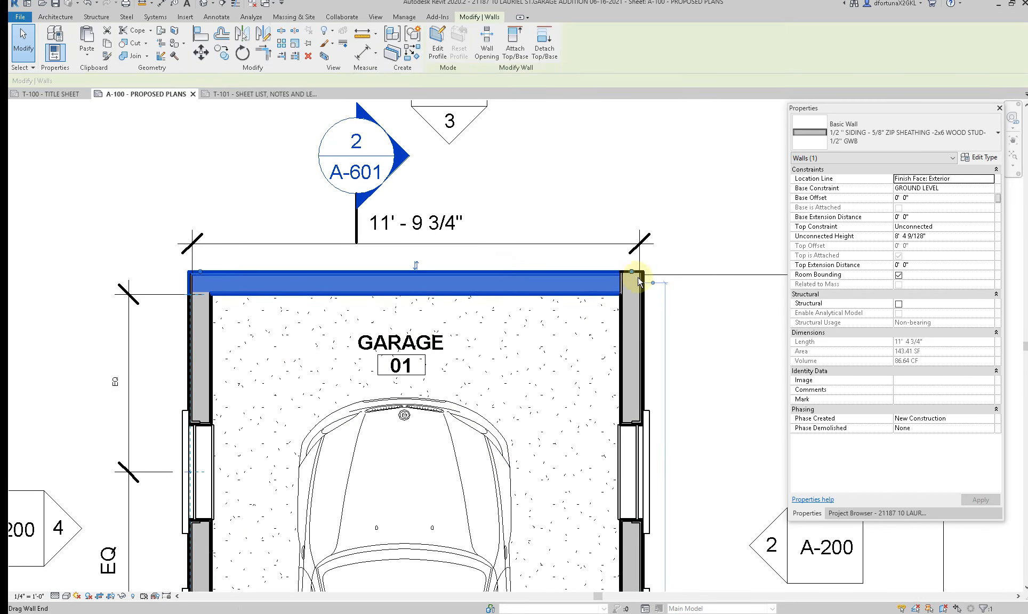
pyautogui.moveTo(631, 269); pyautogui.dragTo(556, 269)
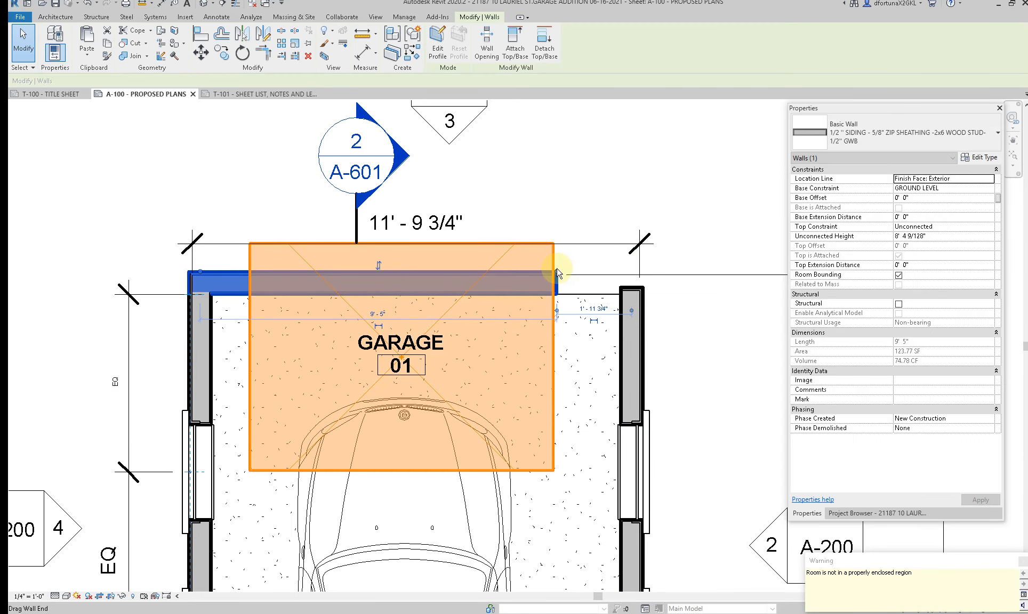
pyautogui.press('Escape')
pyautogui.press('t')
pyautogui.press('r')
pyautogui.click(630, 355)
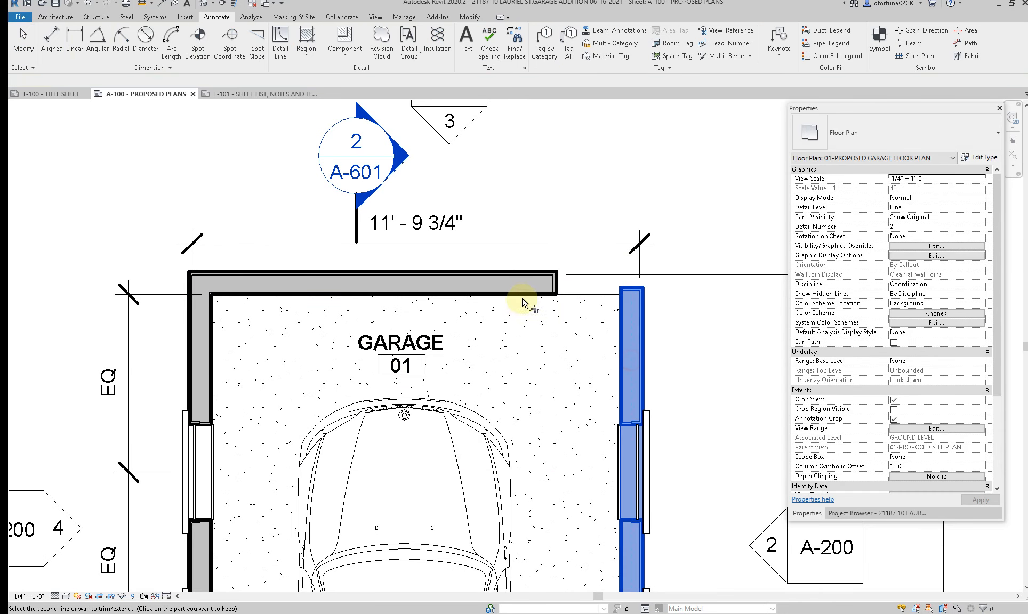
pyautogui.click(525, 288)
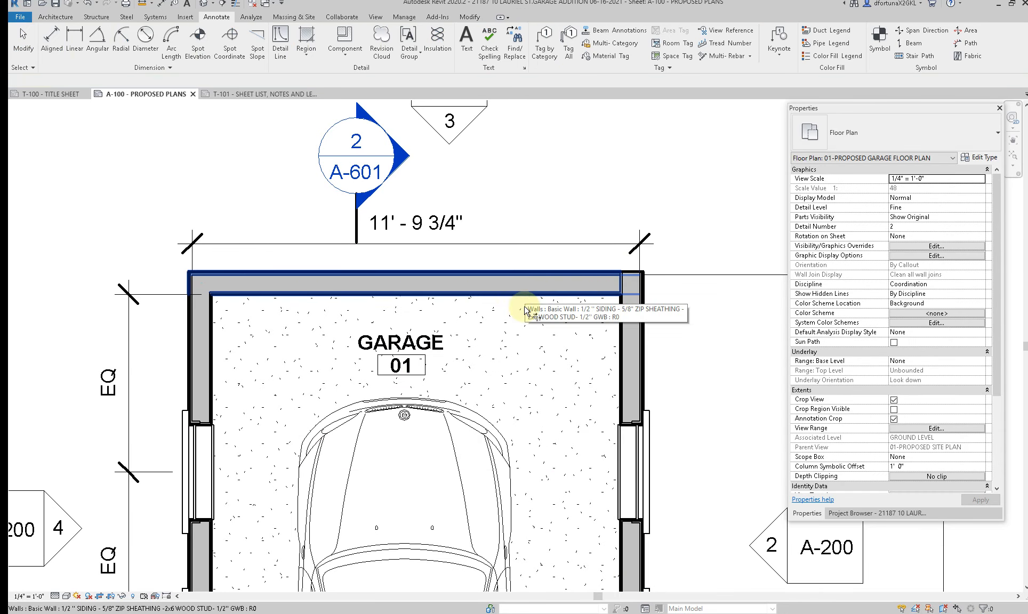
# Step: Pull back the upper garage wall's right end and extend the right wall's upper end past the corner
pyautogui.click(632, 293)
pyautogui.press('Escape')
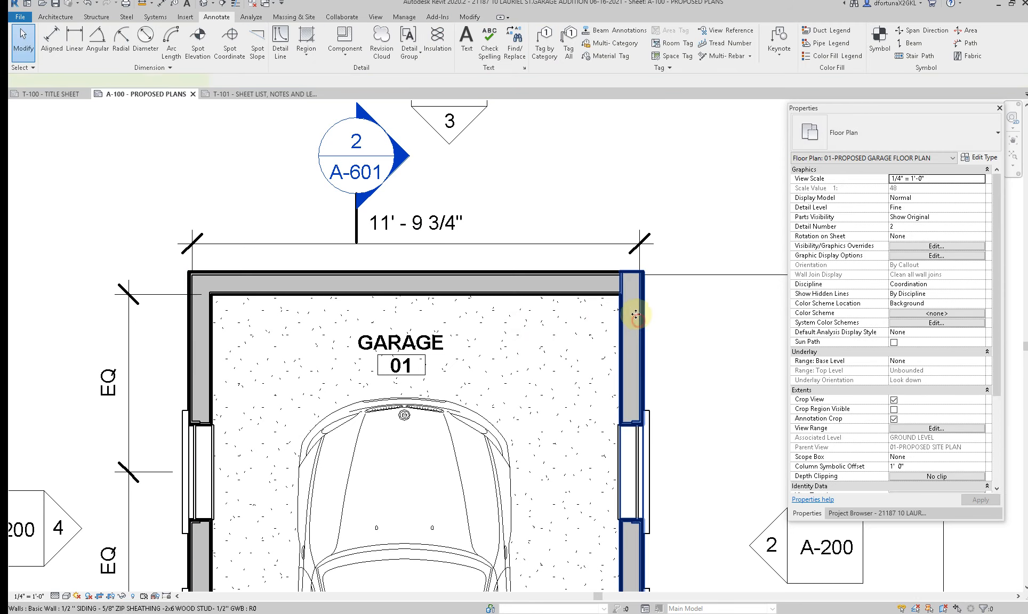
pyautogui.click(622, 318)
pyautogui.keyDown('ctrl'); pyautogui.click(599, 280); pyautogui.keyUp('ctrl')
pyautogui.click(599, 276)
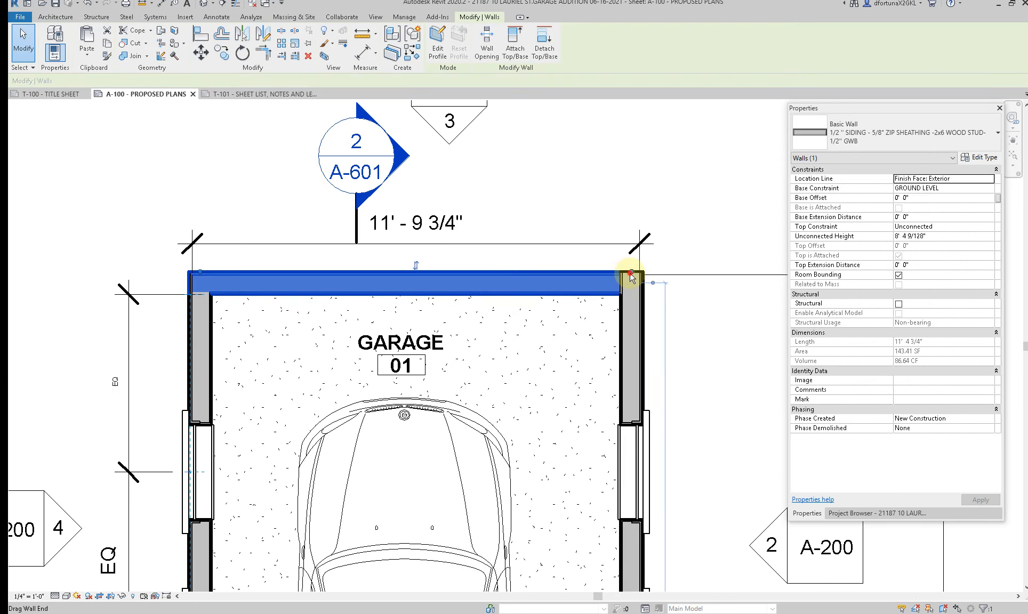
pyautogui.moveTo(630, 279); pyautogui.dragTo(541, 273)
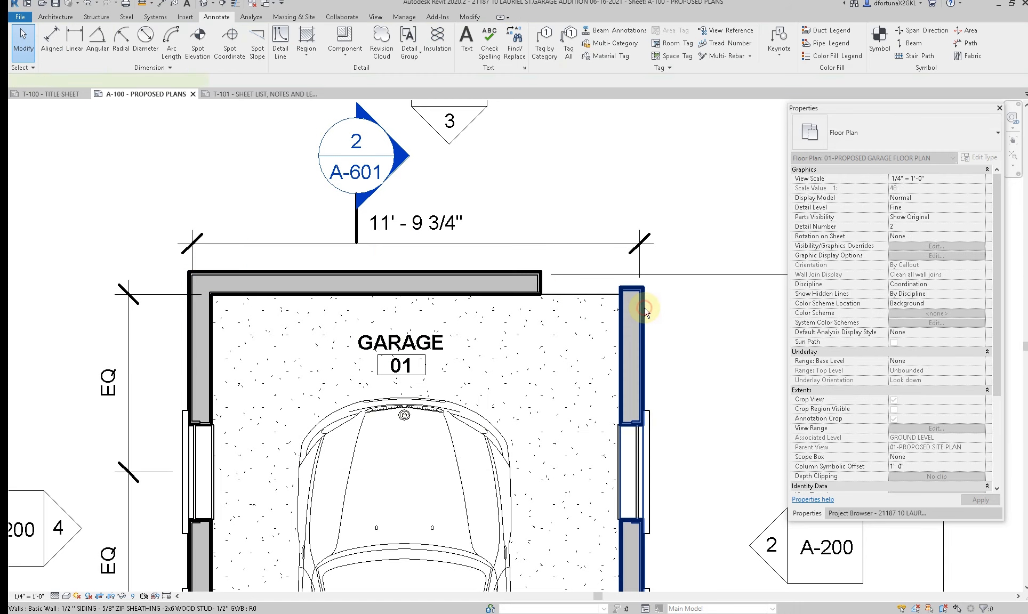
pyautogui.click(637, 296)
pyautogui.moveTo(645, 192); pyautogui.dragTo(644, 190)
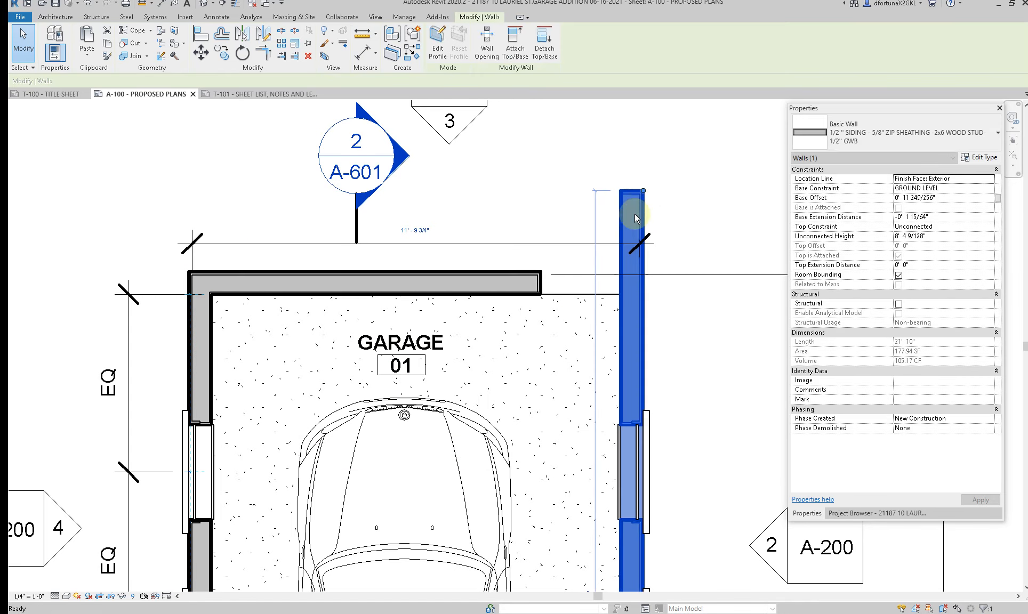
# Step: Trim the upper and right garage walls to a corner
pyautogui.press('Escape')
pyautogui.write('tr')
pyautogui.click(479, 298)
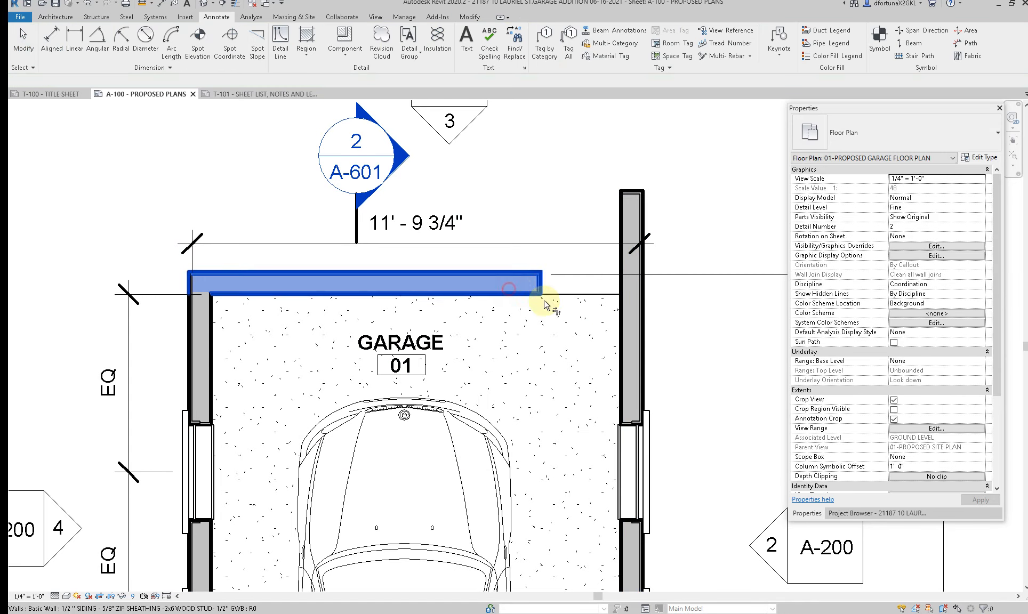
pyautogui.click(626, 332)
pyautogui.scroll(-2, 559, 315)
pyautogui.press('Escape')
pyautogui.scroll(-2, 493, 454)
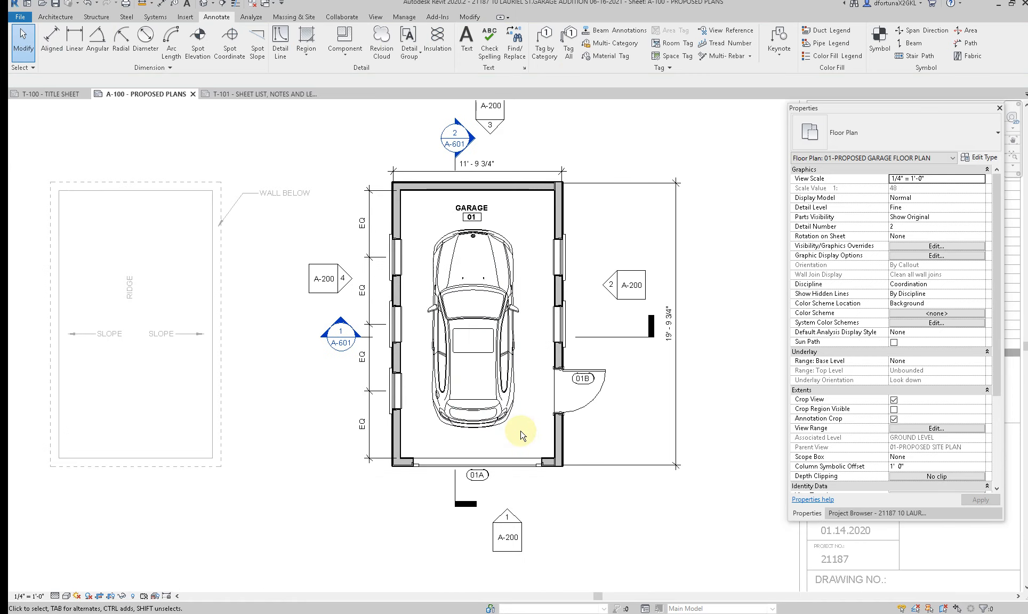
# Step: Move the witness lines of the garage's overall width dimension to the outer faces of the left and right walls
pyautogui.scroll(3, 567, 477)
pyautogui.scroll(-5, 337, 500)
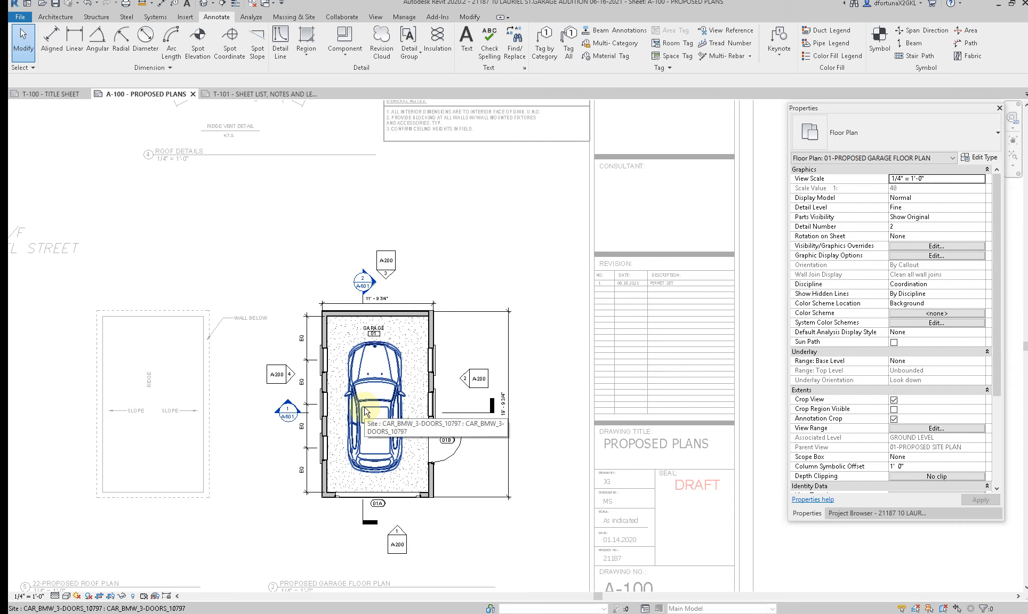
pyautogui.scroll(6, 374, 342)
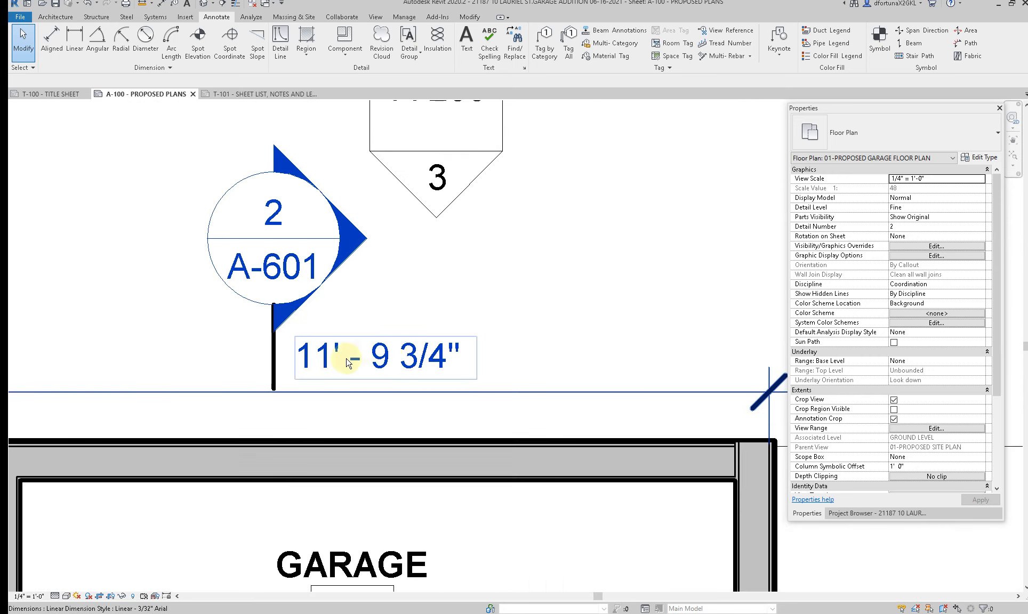
pyautogui.click(371, 364)
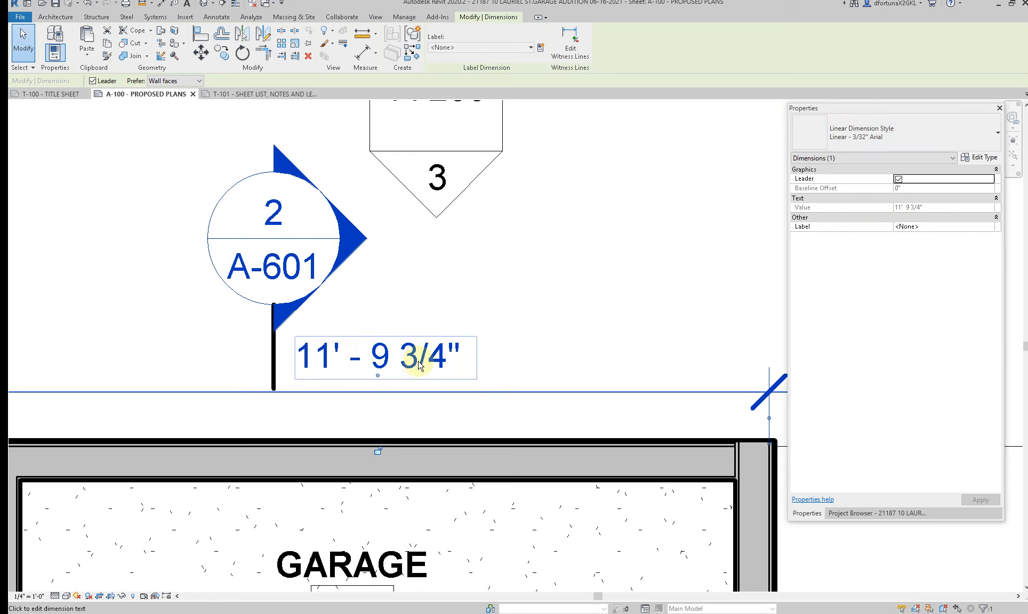
pyautogui.scroll(-2, 423, 362)
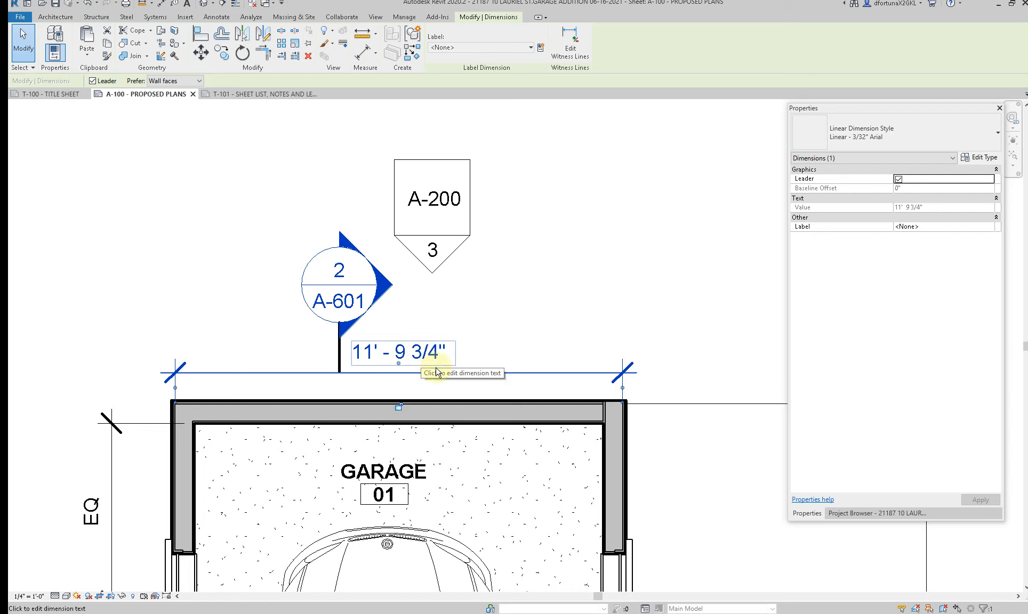
pyautogui.click(605, 387)
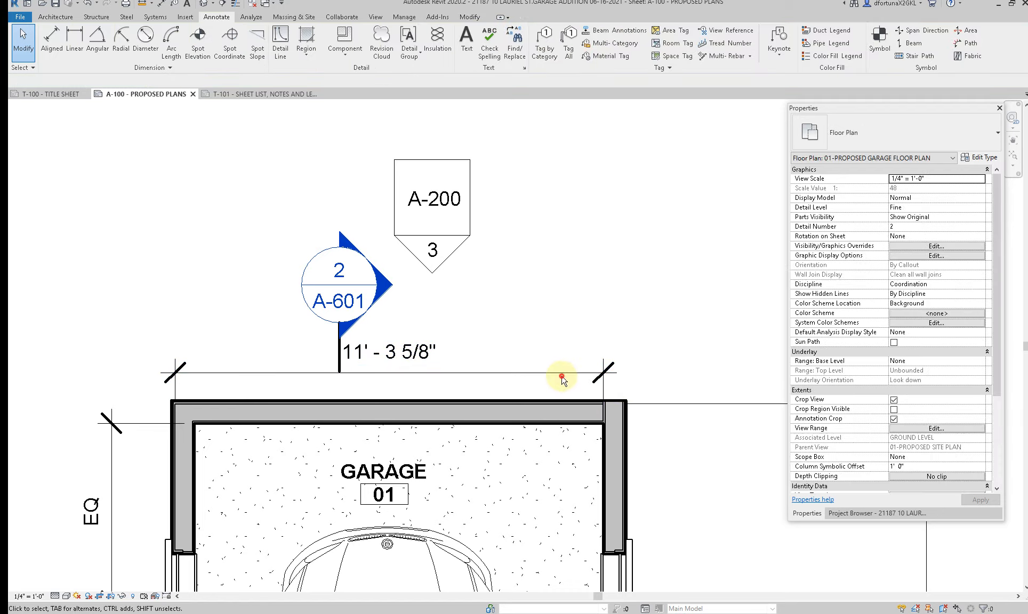
pyautogui.click(561, 375)
pyautogui.click(607, 389)
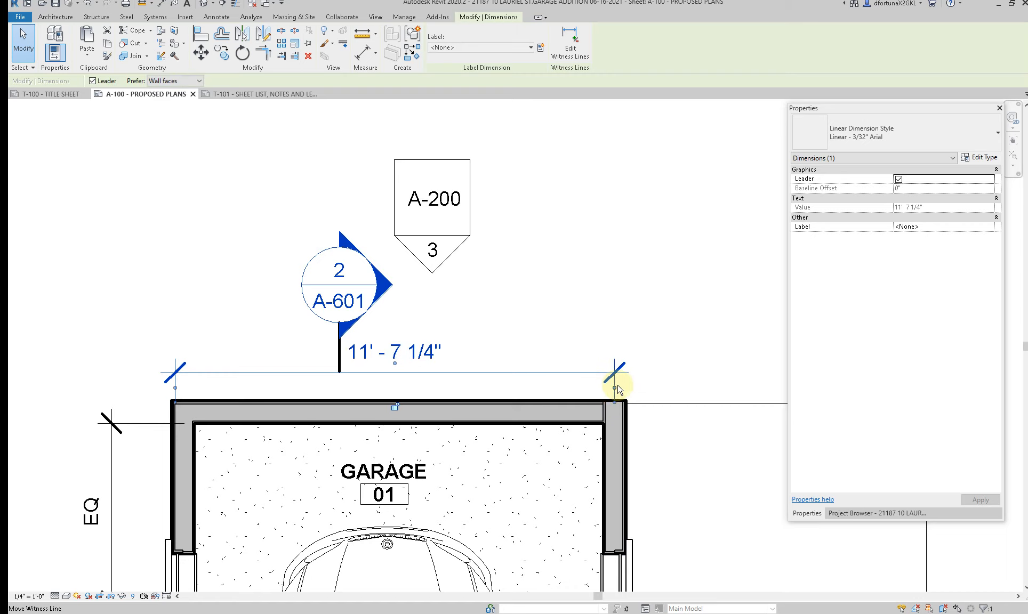
pyautogui.moveTo(639, 429); pyautogui.dragTo(627, 432)
pyautogui.moveTo(162, 425); pyautogui.dragTo(171, 441)
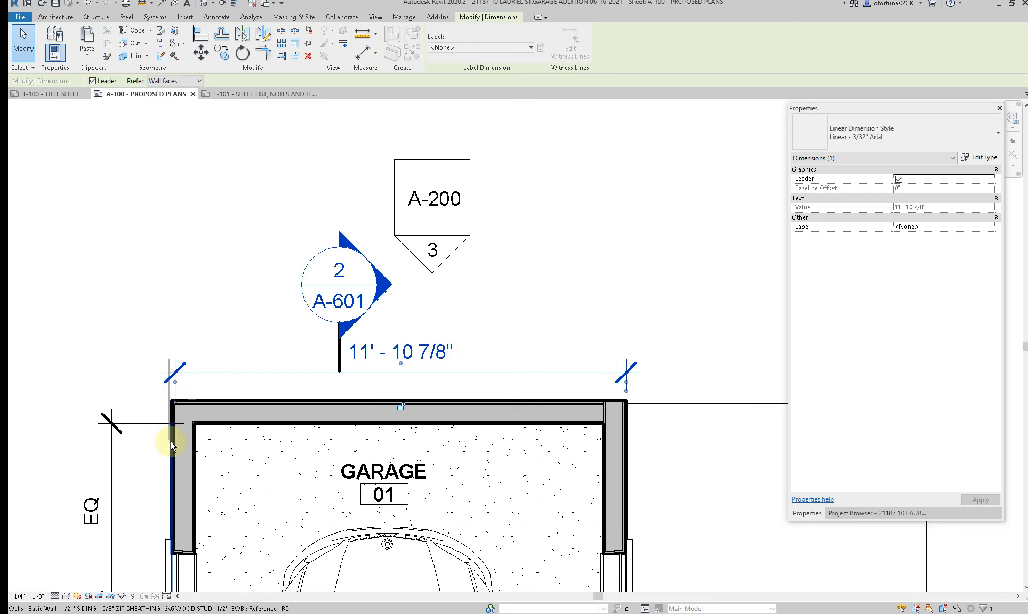
pyautogui.click(195, 336)
pyautogui.scroll(-3, 205, 269)
pyautogui.scroll(-3, 206, 272)
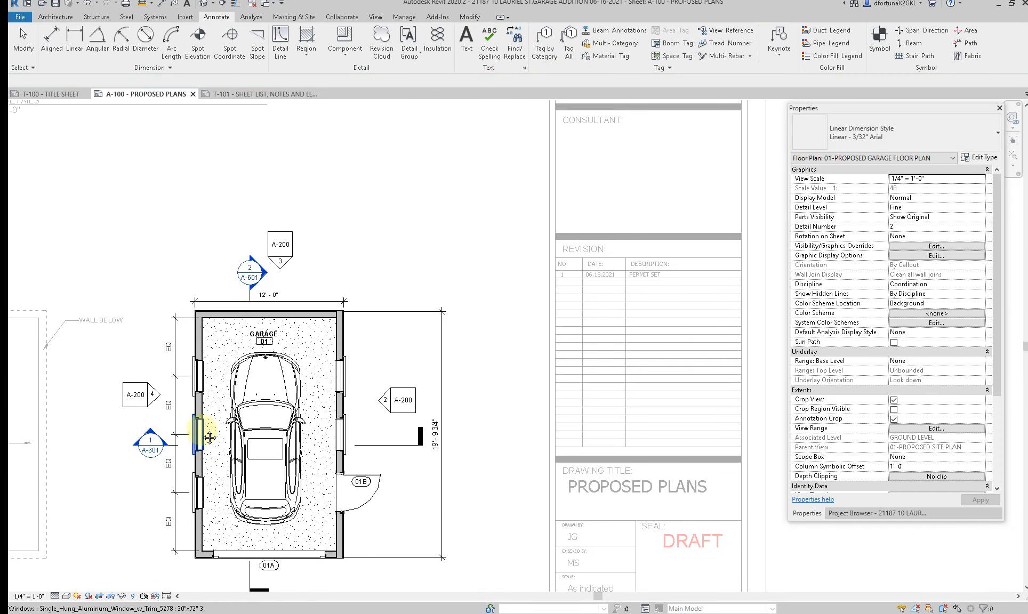
# Step: Move the witness lines of the garage's overall length dimension to the outer faces of the lower and upper walls
pyautogui.click(355, 490)
pyautogui.scroll(4, 355, 498)
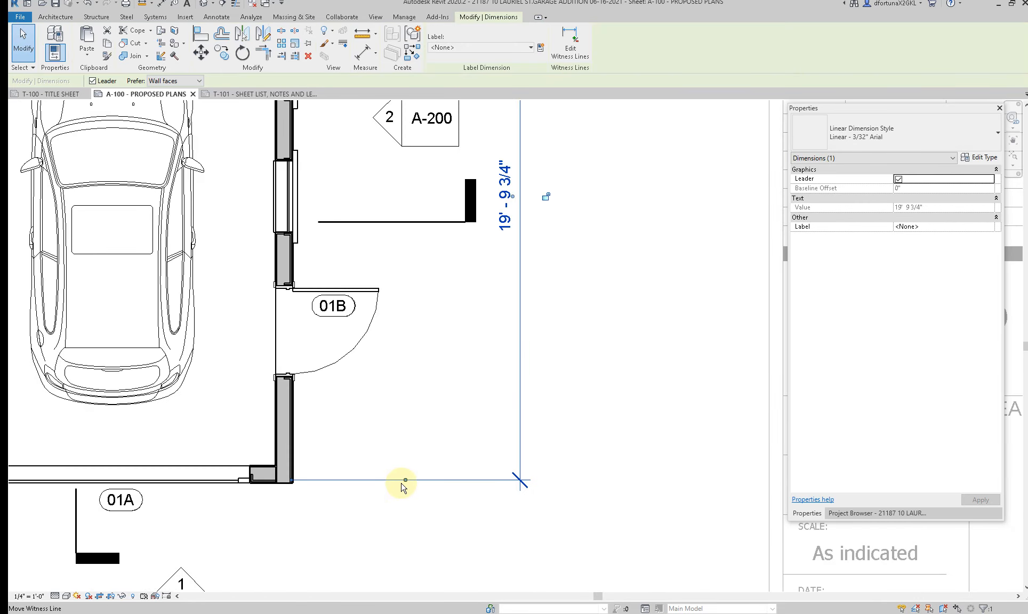
pyautogui.click(270, 498)
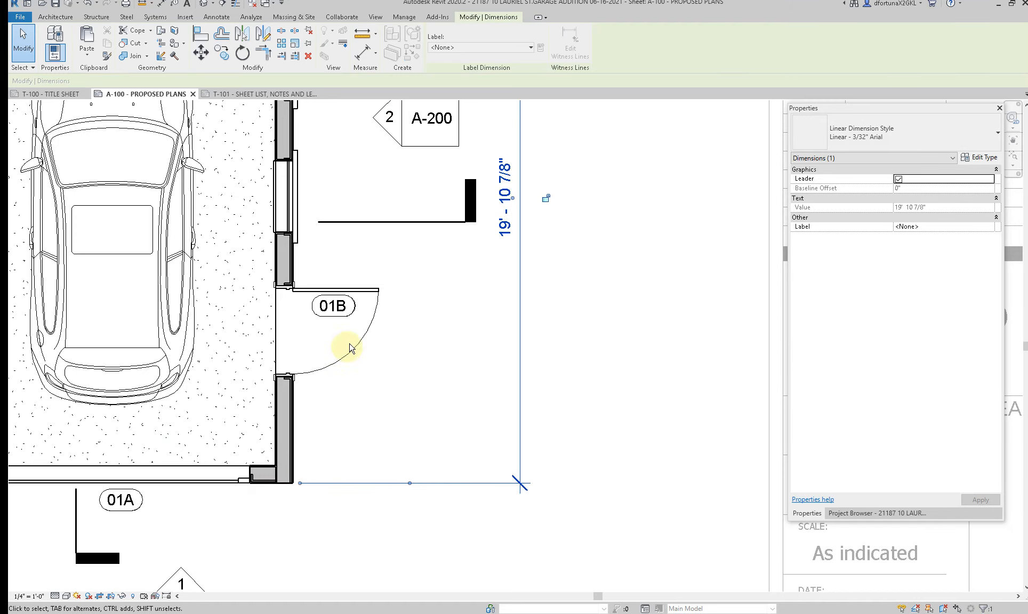
pyautogui.scroll(-3, 385, 452)
pyautogui.scroll(3, 403, 348)
pyautogui.moveTo(364, 315); pyautogui.dragTo(259, 313)
pyautogui.click(361, 256)
pyautogui.scroll(-2, 360, 255)
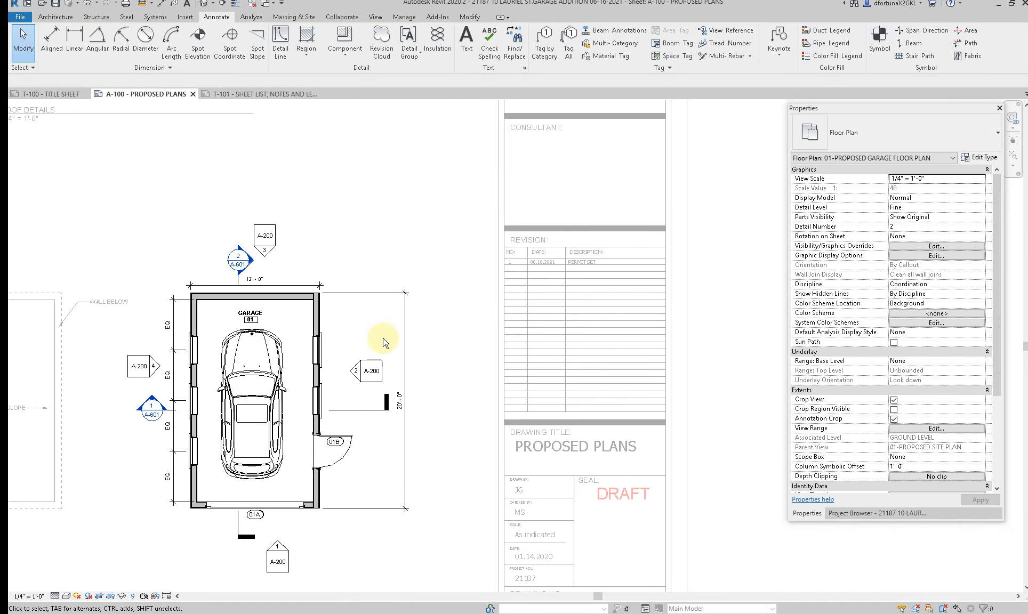
# Step: Tag the two windows in the garage's right wall using leader tags
pyautogui.scroll(-1, 373, 482)
pyautogui.scroll(8, 314, 515)
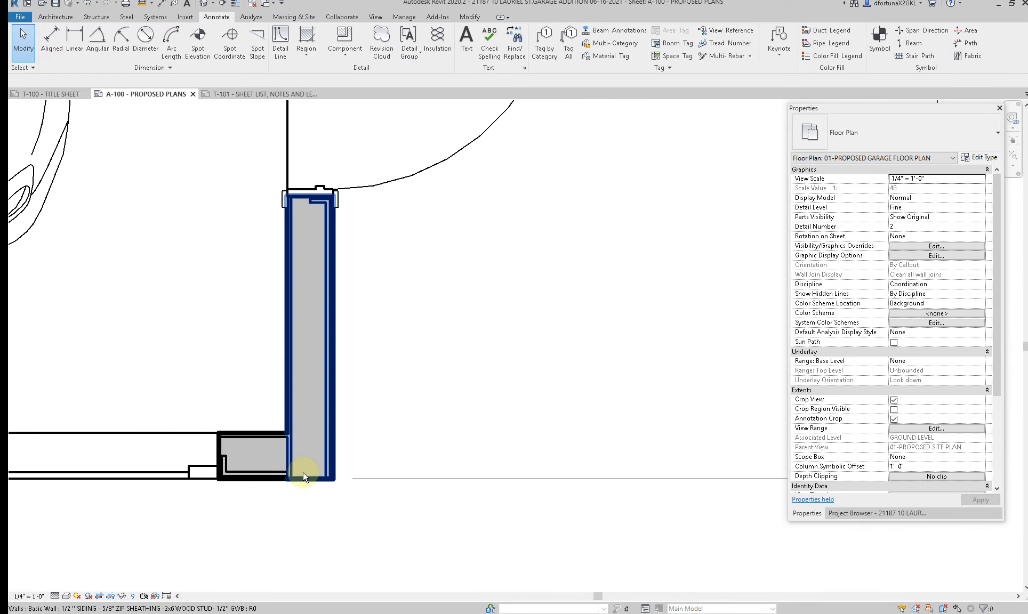
pyautogui.scroll(-6, 299, 473)
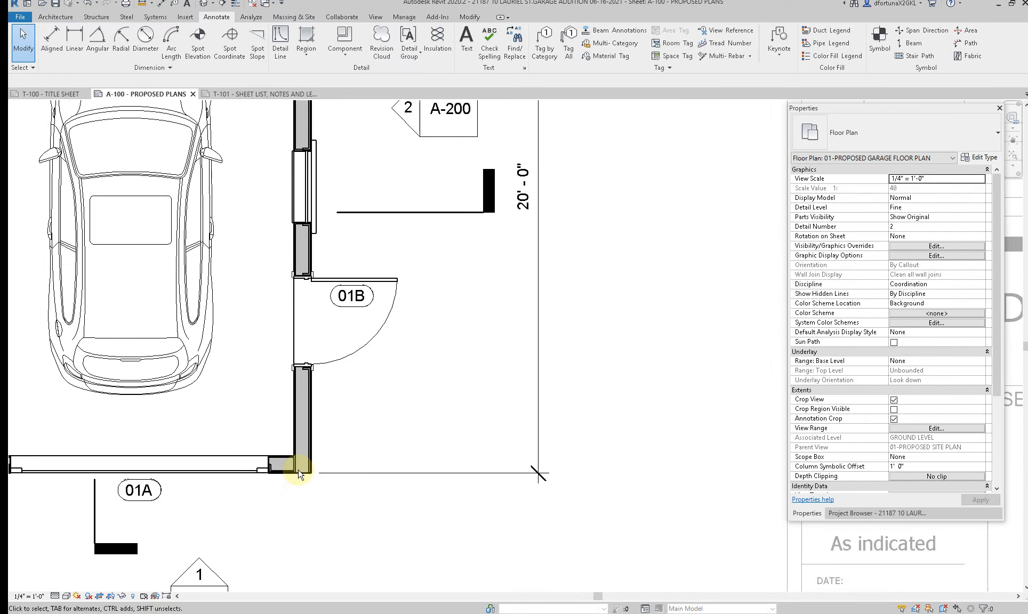
pyautogui.scroll(-1, 299, 472)
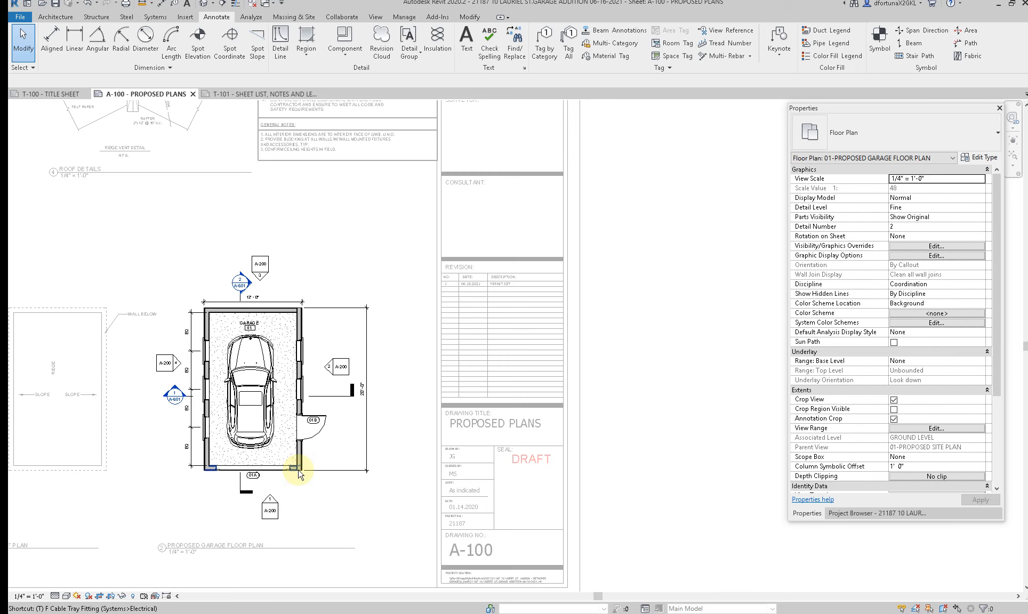
pyautogui.press('t')
pyautogui.press('g')
pyautogui.scroll(4, 300, 363)
pyautogui.click(296, 366)
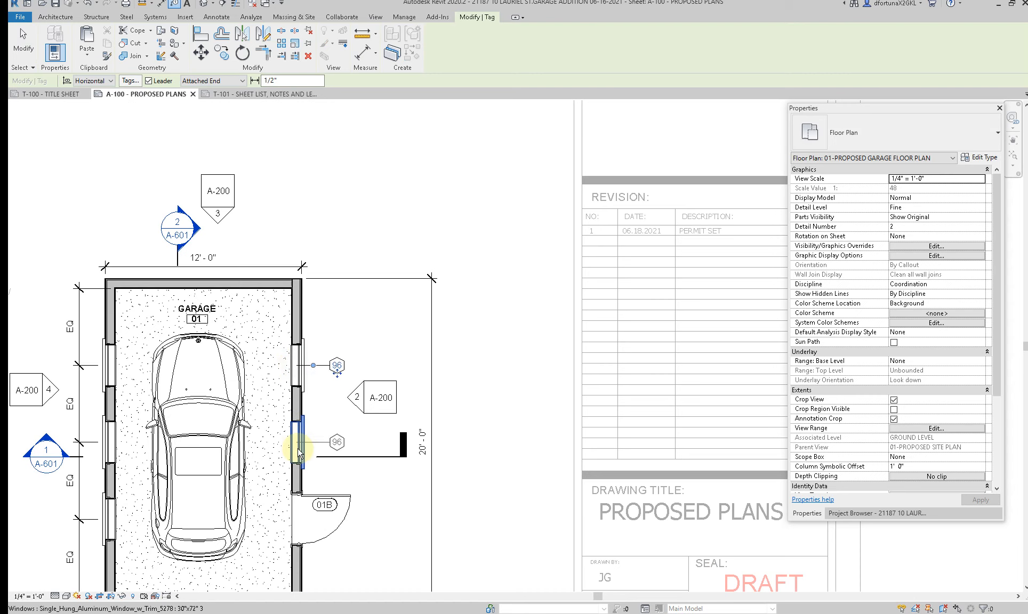
pyautogui.click(298, 453)
pyautogui.press('Escape')
pyautogui.press('Escape')
# Step: Change the window type mark to A through the upper right window's tag and accept the type parameter change
pyautogui.click(337, 365)
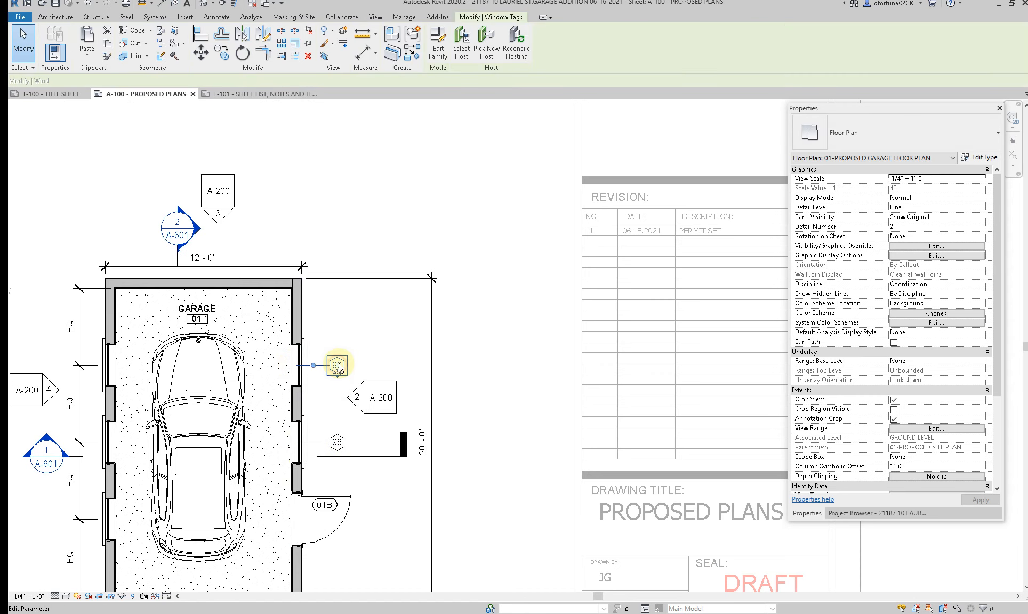
pyautogui.click(338, 365)
pyautogui.press('Return')
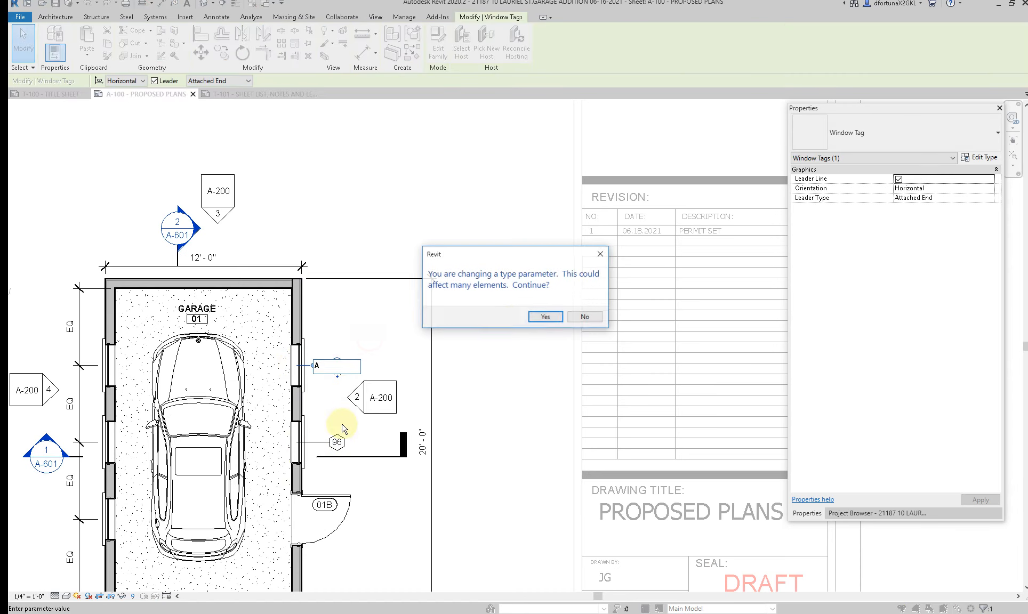
pyautogui.click(534, 318)
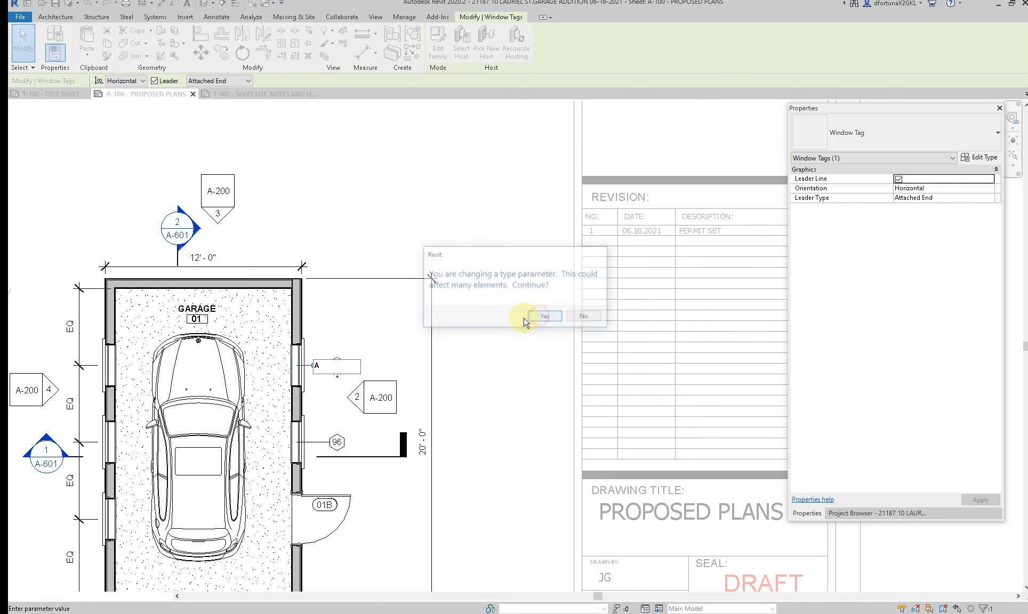
pyautogui.click(376, 327)
# Step: Move both window tags on the right wall closer to the wall, aligned with each other
pyautogui.scroll(2, 322, 498)
pyautogui.click(345, 415)
pyautogui.moveTo(346, 419); pyautogui.dragTo(313, 418)
pyautogui.click(347, 297)
pyautogui.moveTo(330, 307); pyautogui.dragTo(313, 302)
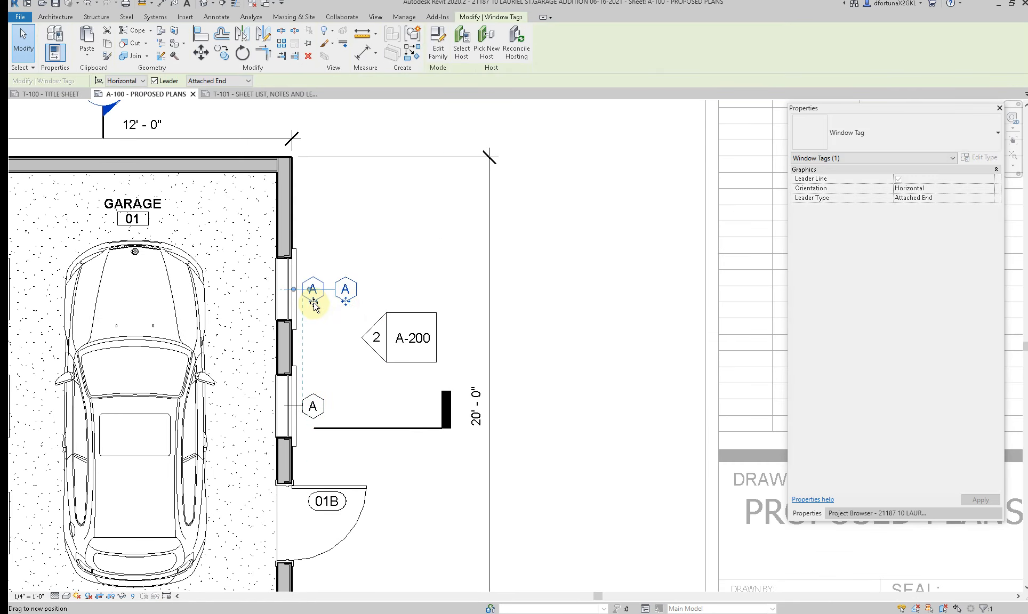
pyautogui.click(333, 326)
pyautogui.scroll(-5, 328, 323)
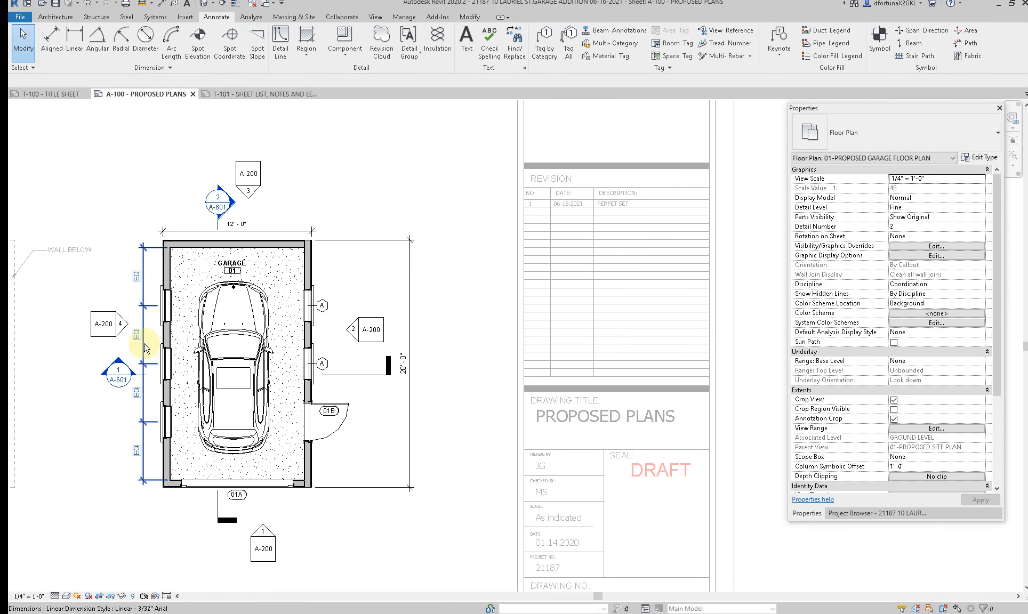
# Step: Move the EQ dimension string farther out from the left wall and tag the three windows in that wall
pyautogui.moveTo(145, 347); pyautogui.dragTo(73, 347)
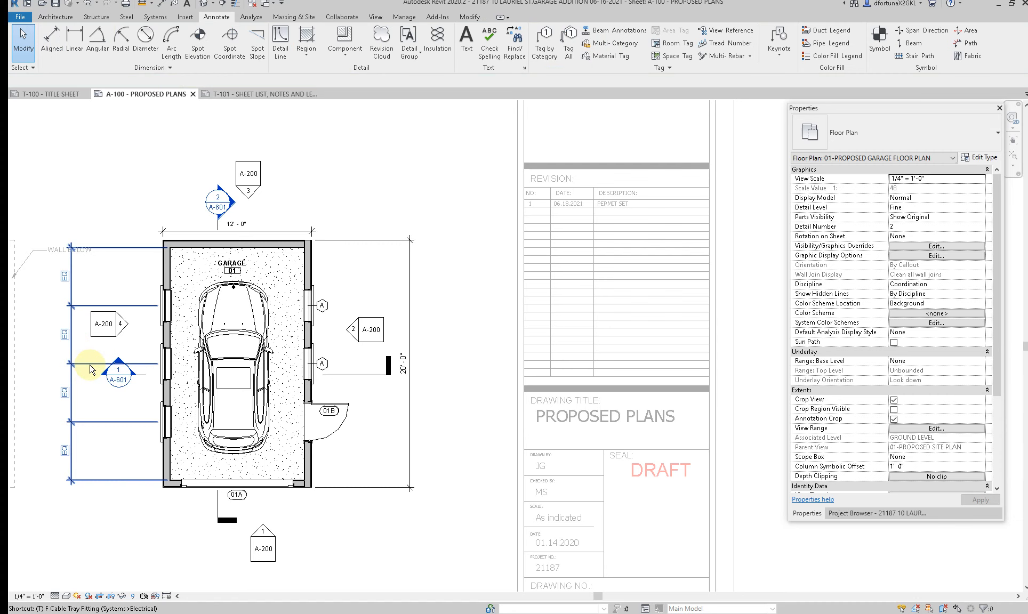
pyautogui.press('g')
pyautogui.click(168, 422)
pyautogui.click(170, 373)
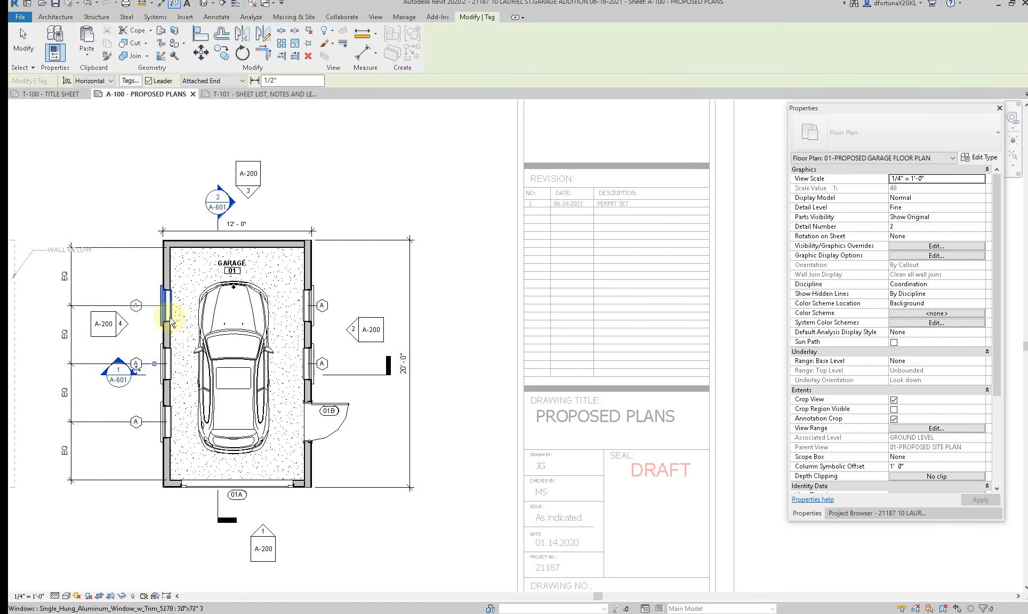
pyautogui.click(170, 319)
pyautogui.press('Escape')
# Step: Move the three window tags on the left wall closer to the wall
pyautogui.scroll(2, 155, 319)
pyautogui.moveTo(132, 317); pyautogui.dragTo(153, 316)
pyautogui.click(129, 396)
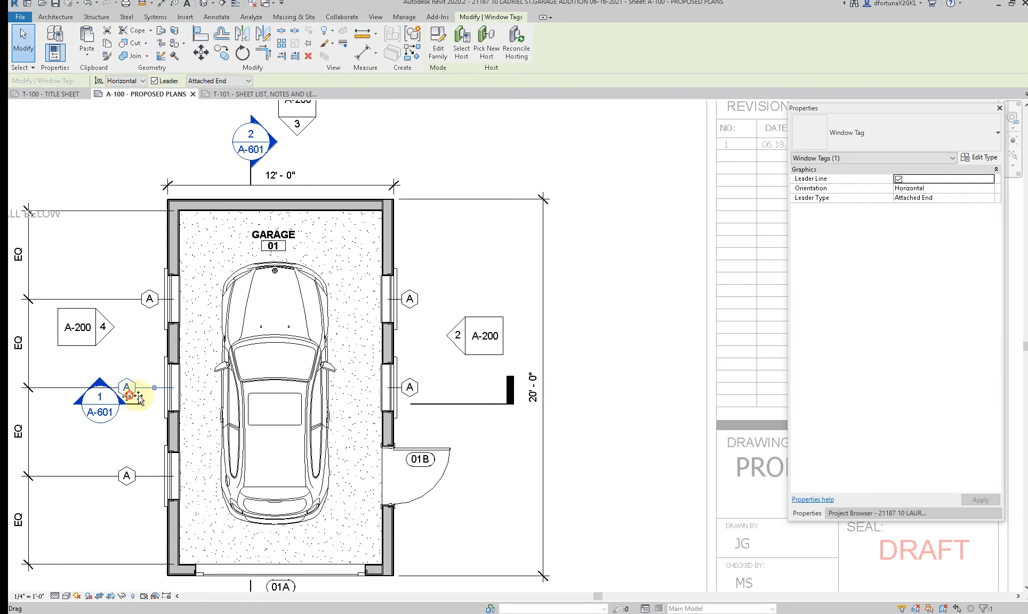
pyautogui.moveTo(154, 397); pyautogui.dragTo(150, 398)
pyautogui.click(131, 485)
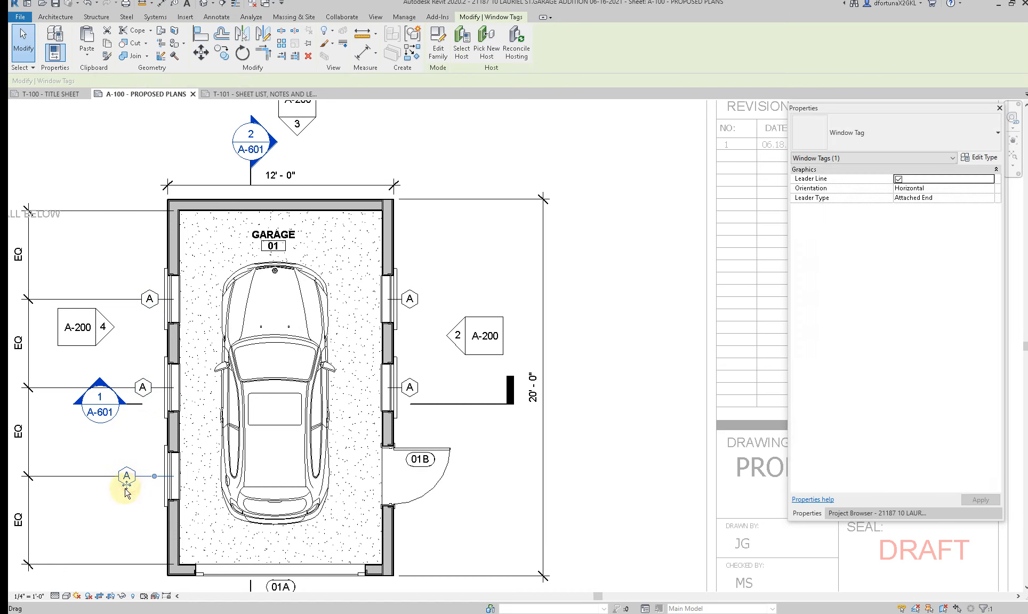
pyautogui.moveTo(147, 484); pyautogui.dragTo(147, 484)
pyautogui.press('Escape')
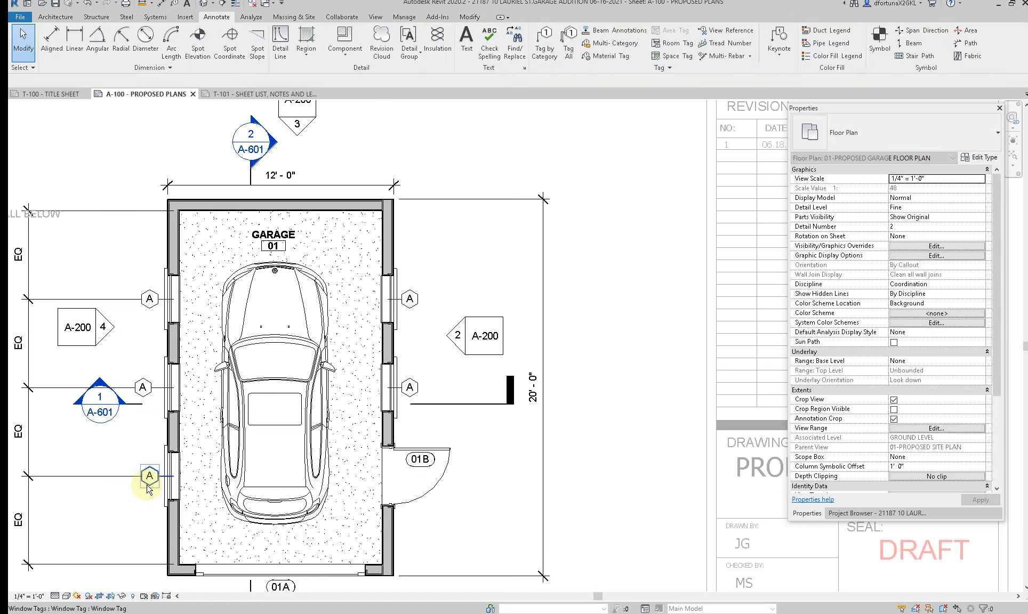
# Step: Add an aligned dimension string outside the right wall from inner wall face to face through both window centers and door 01B, and set it to EQ
pyautogui.press('d')
pyautogui.press('i')
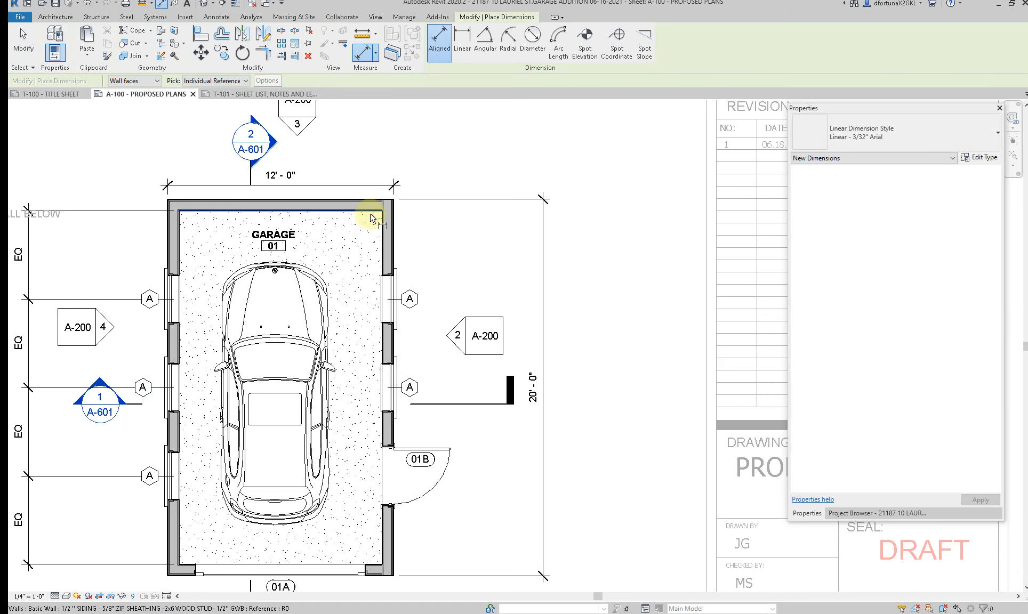
pyautogui.click(376, 275)
pyautogui.click(385, 299)
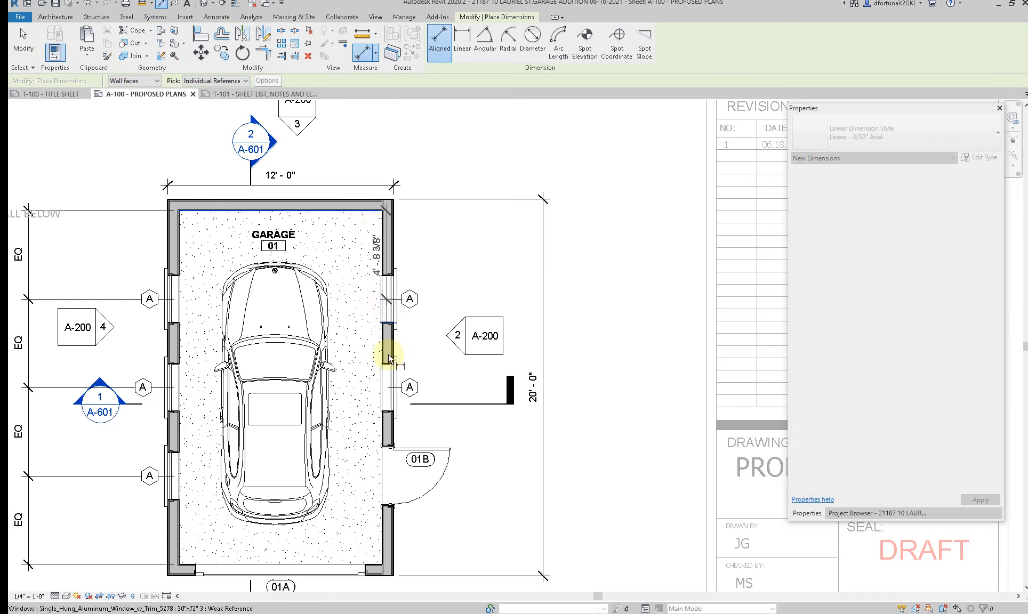
pyautogui.click(389, 386)
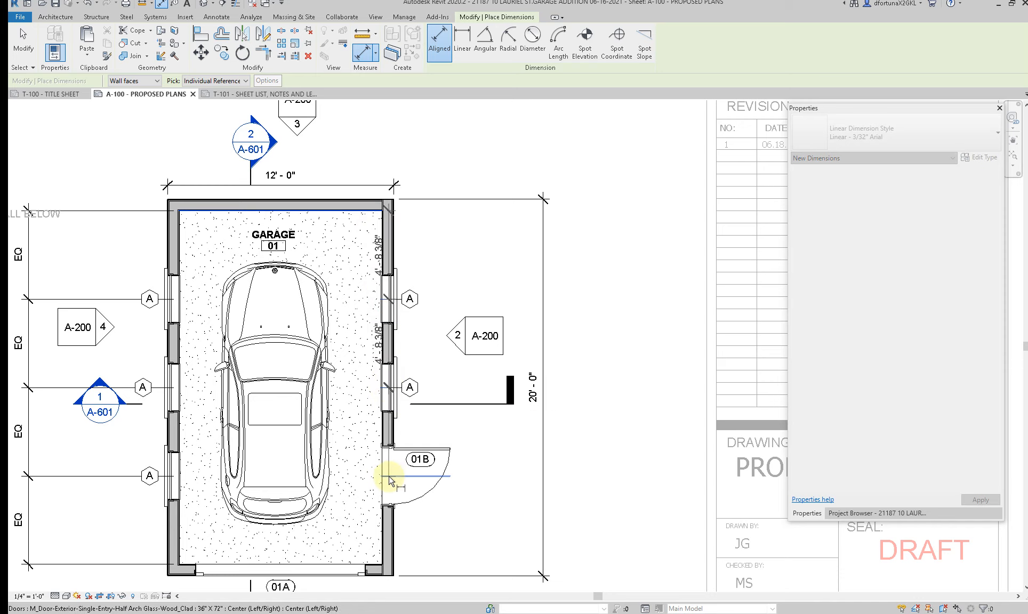
pyautogui.click(388, 476)
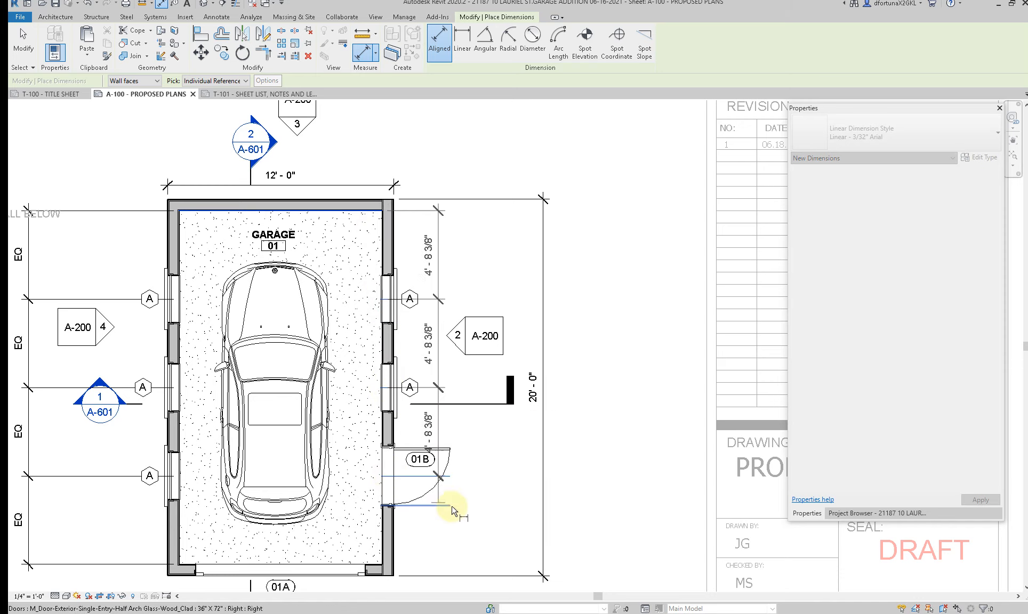
pyautogui.click(377, 569)
pyautogui.click(470, 530)
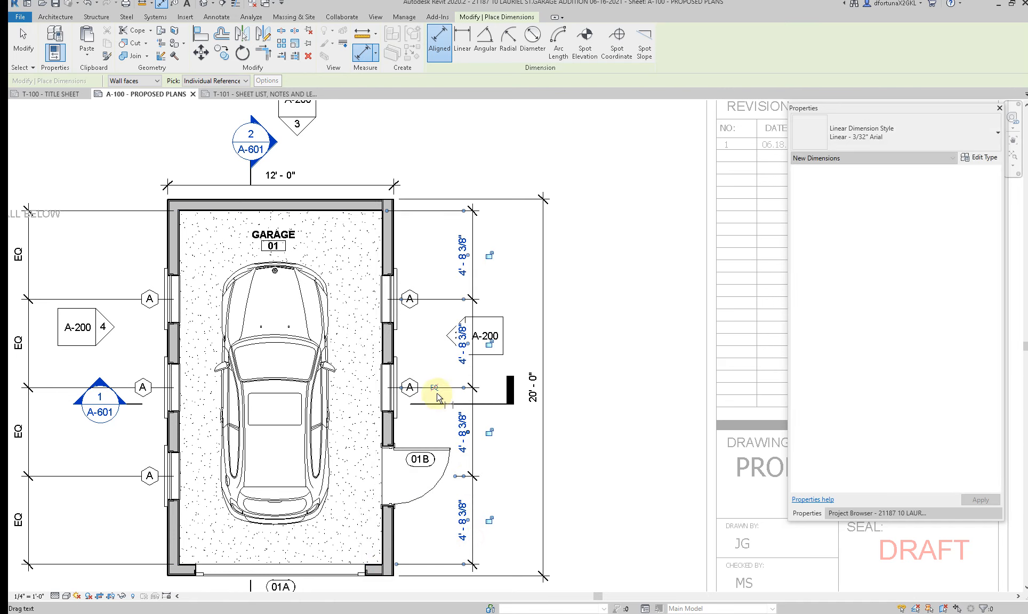
pyautogui.click(433, 388)
pyautogui.press('Escape')
pyautogui.press('Escape')
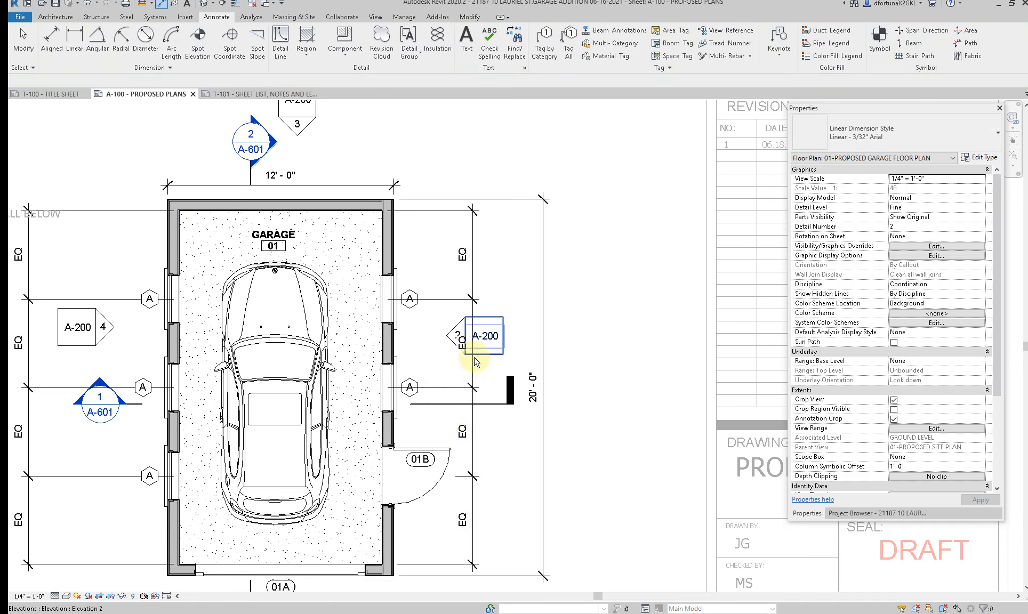
# Step: Move the right and left EQ dimension strings inside the garage, each beside its own wall
pyautogui.moveTo(472, 369); pyautogui.dragTo(357, 366)
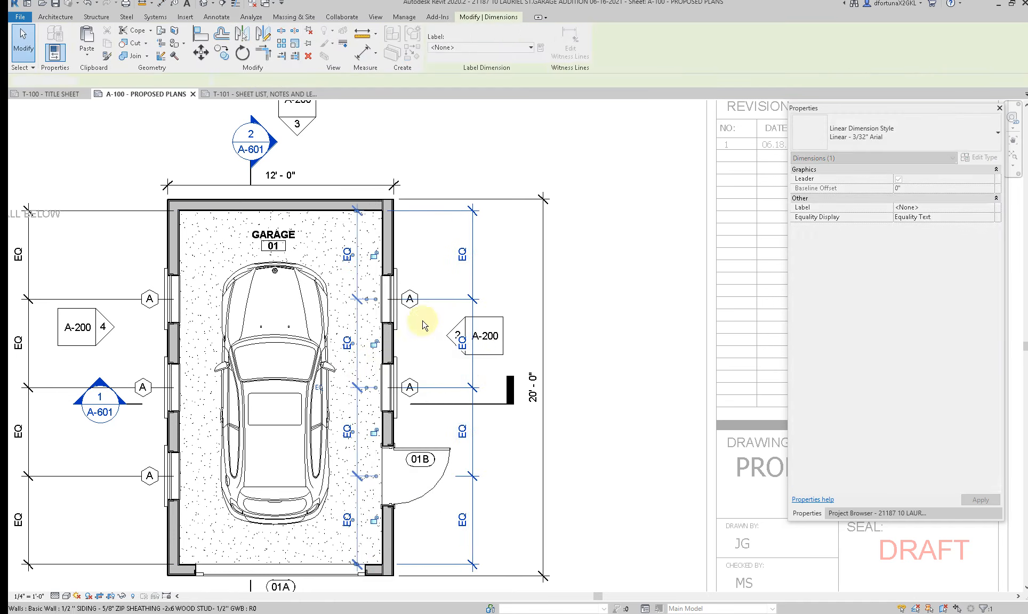
pyautogui.click(423, 321)
pyautogui.scroll(-3, 428, 311)
pyautogui.click(164, 389)
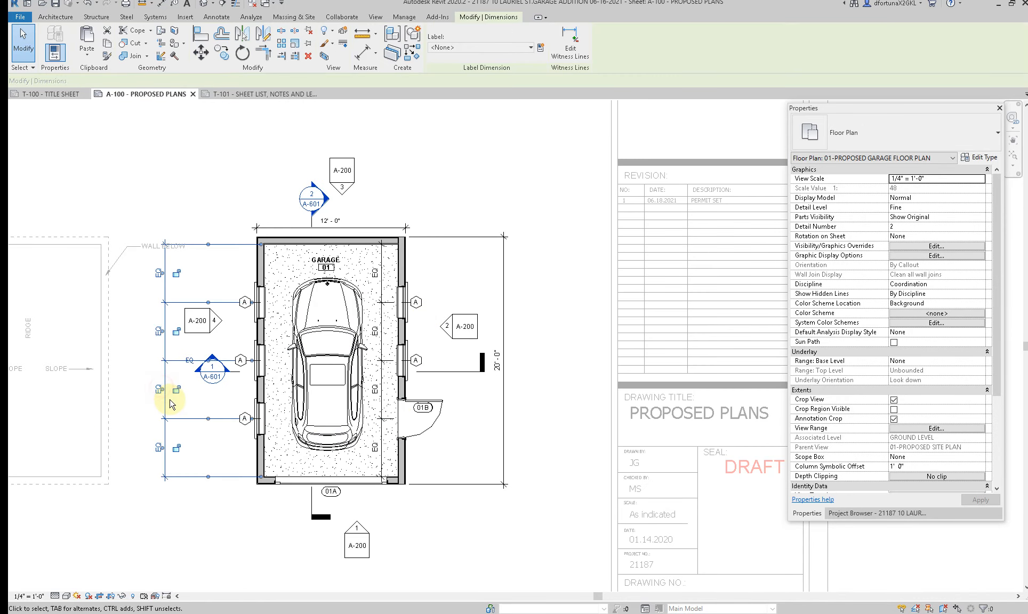
pyautogui.click(190, 396)
pyautogui.click(165, 400)
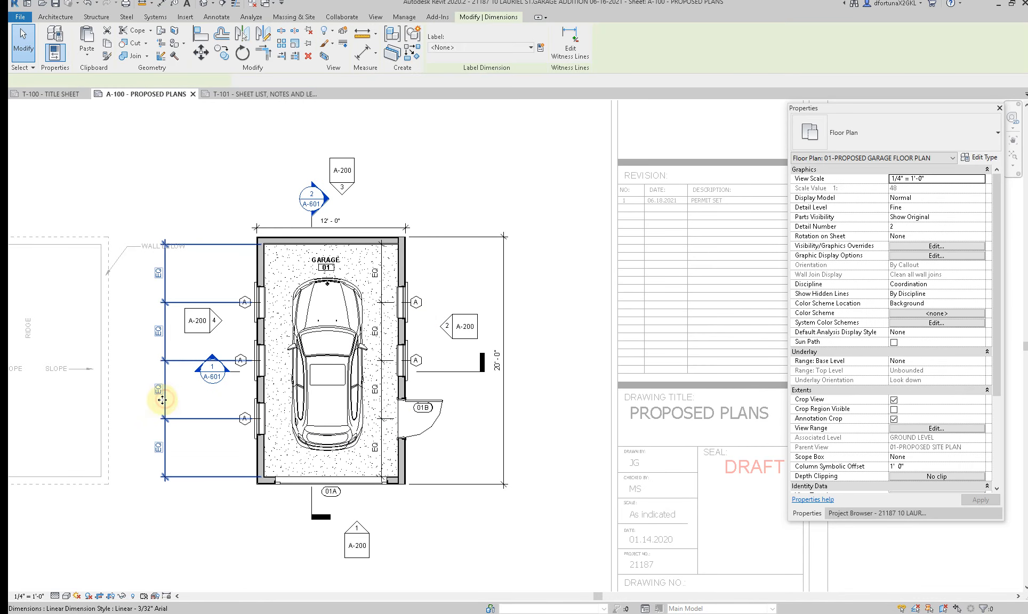
pyautogui.moveTo(162, 400); pyautogui.dragTo(283, 407)
# Step: Hide the car in the garage floor plan view as an individual element
pyautogui.click(326, 356)
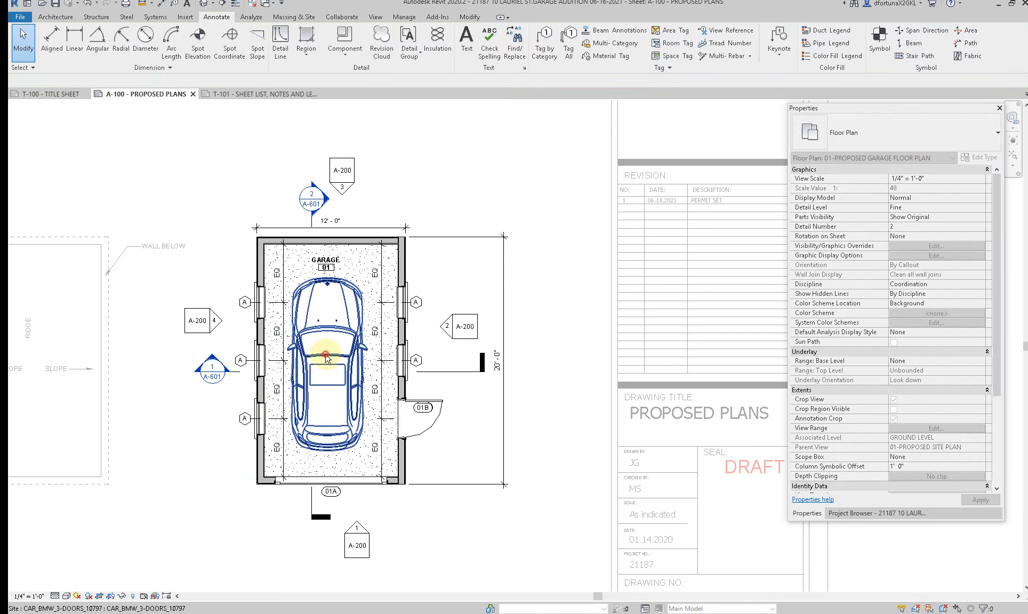
pyautogui.rightClick(326, 356)
pyautogui.moveTo(373, 152)
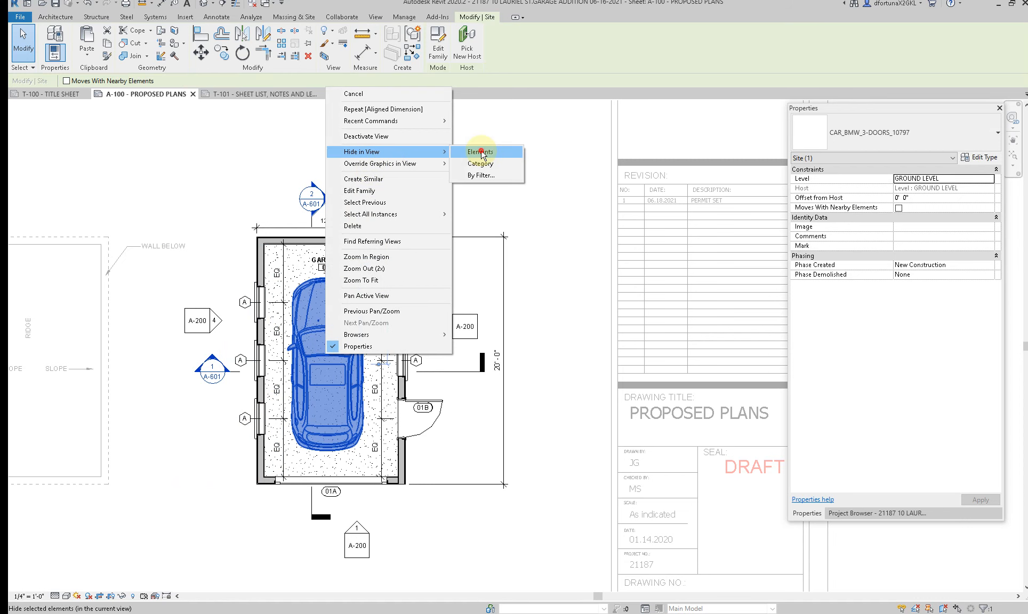
pyautogui.click(481, 153)
# Step: Rename the garage's right wall type to 1/2" SIDING - 5/8" ZIP SHEATHING -2x4 WOOD STUD- 1/2" GWB
pyautogui.scroll(-1, 167, 427)
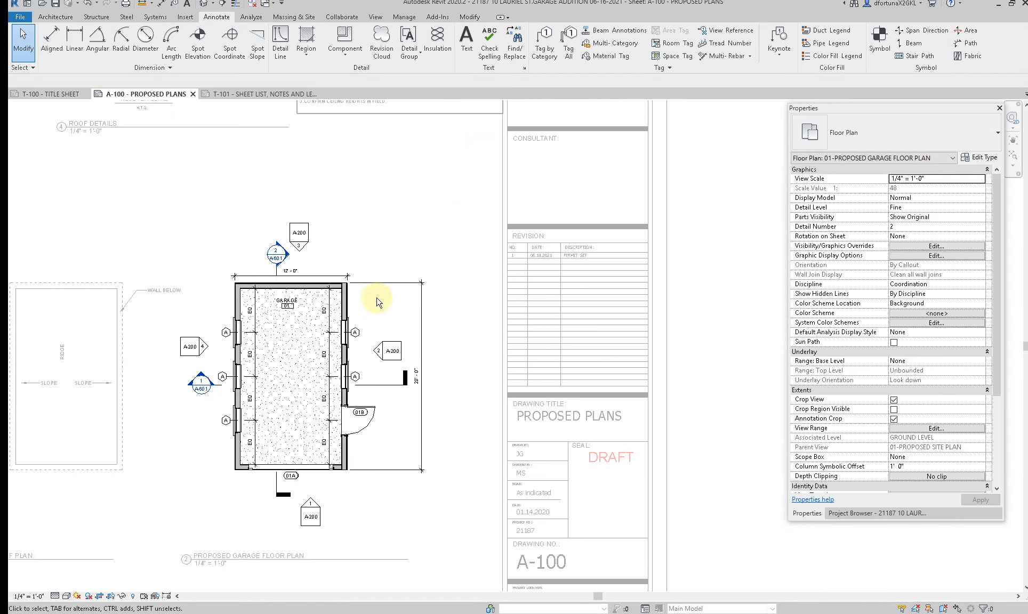
pyautogui.scroll(4, 360, 301)
pyautogui.click(332, 301)
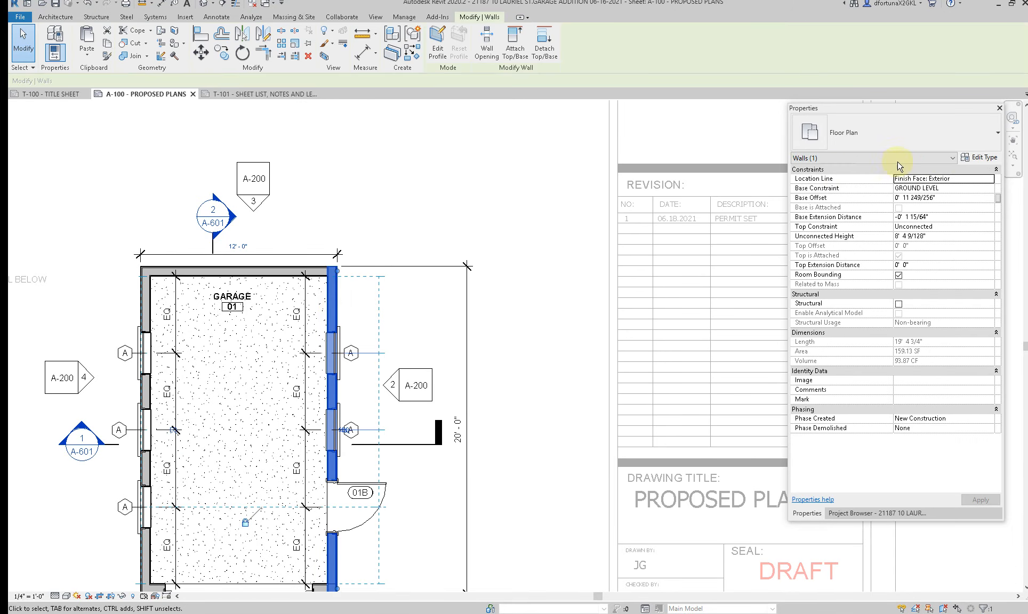
pyautogui.click(980, 157)
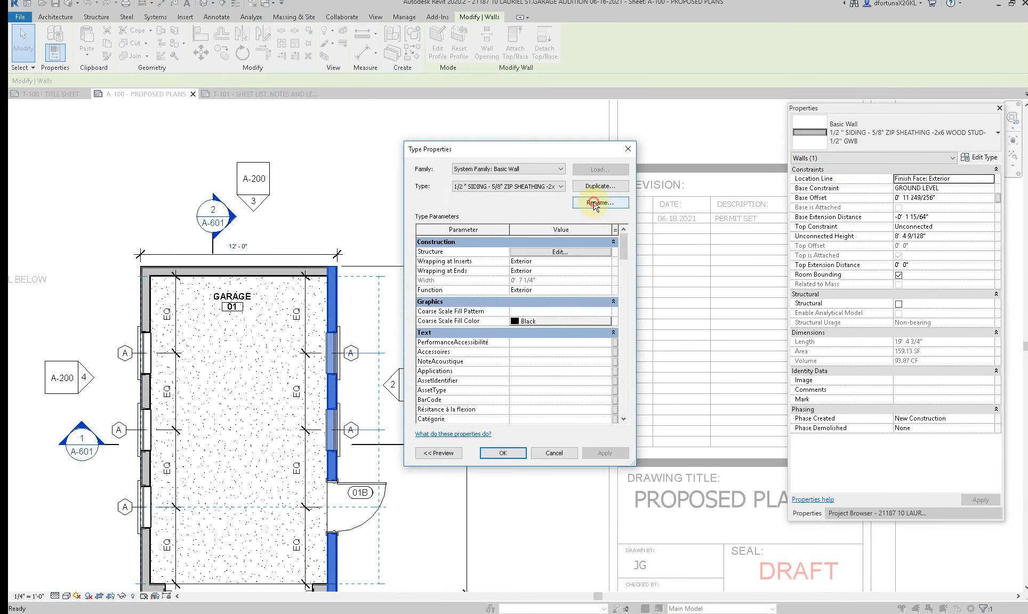
pyautogui.click(595, 203)
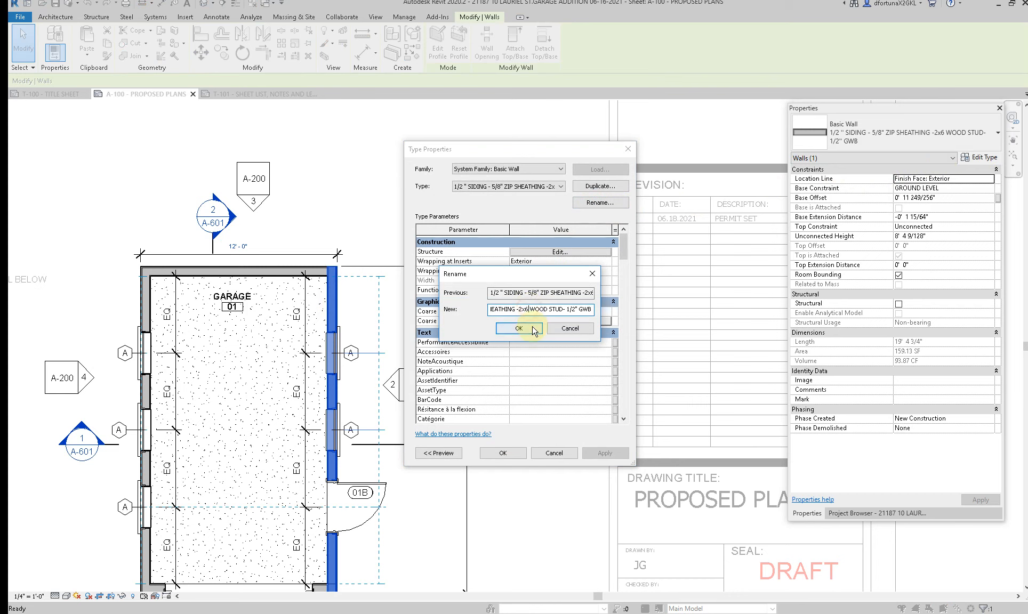
pyautogui.click(515, 333)
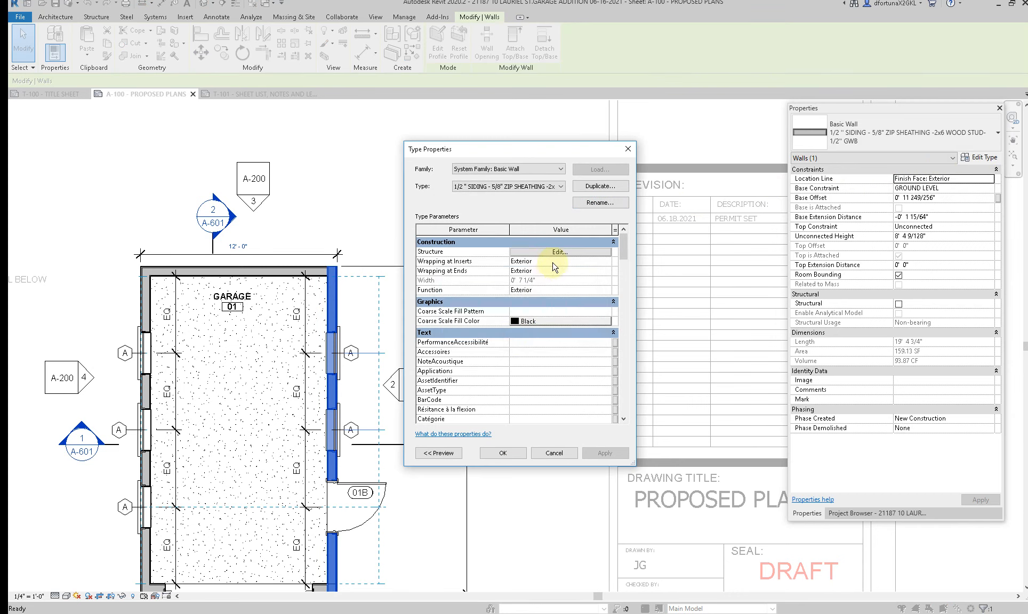
# Step: Set the wall type's Structure [1] layer thickness to 3 1/2" and accept the attached-wall warnings and type changes
pyautogui.click(557, 252)
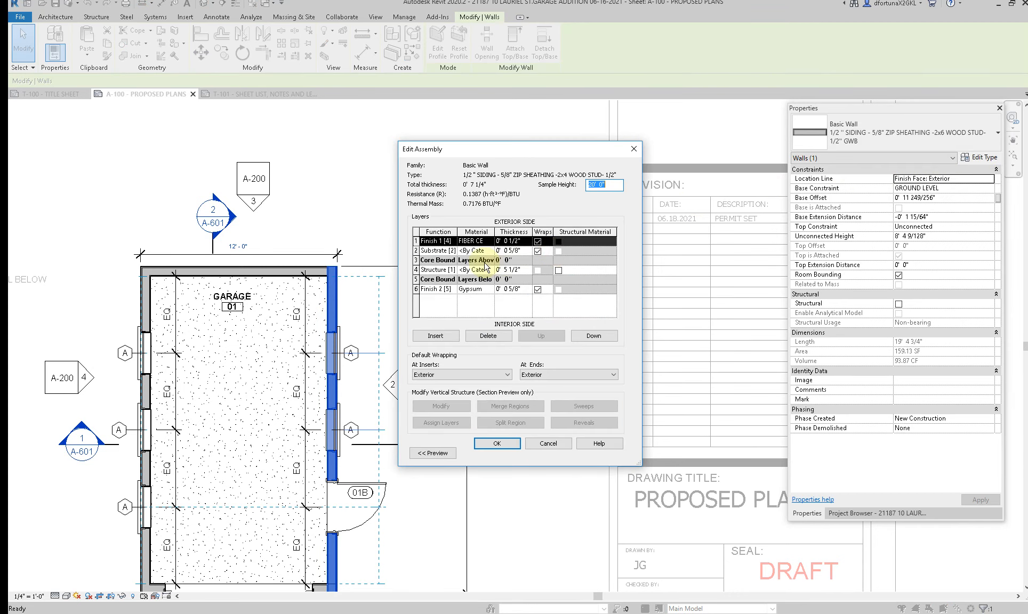
pyautogui.click(525, 270)
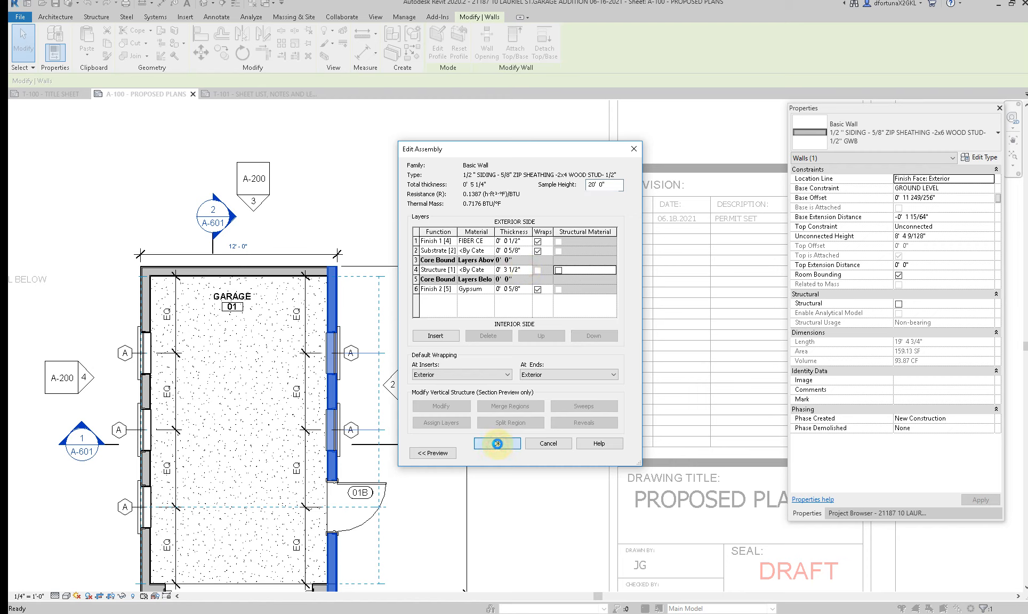
pyautogui.click(496, 443)
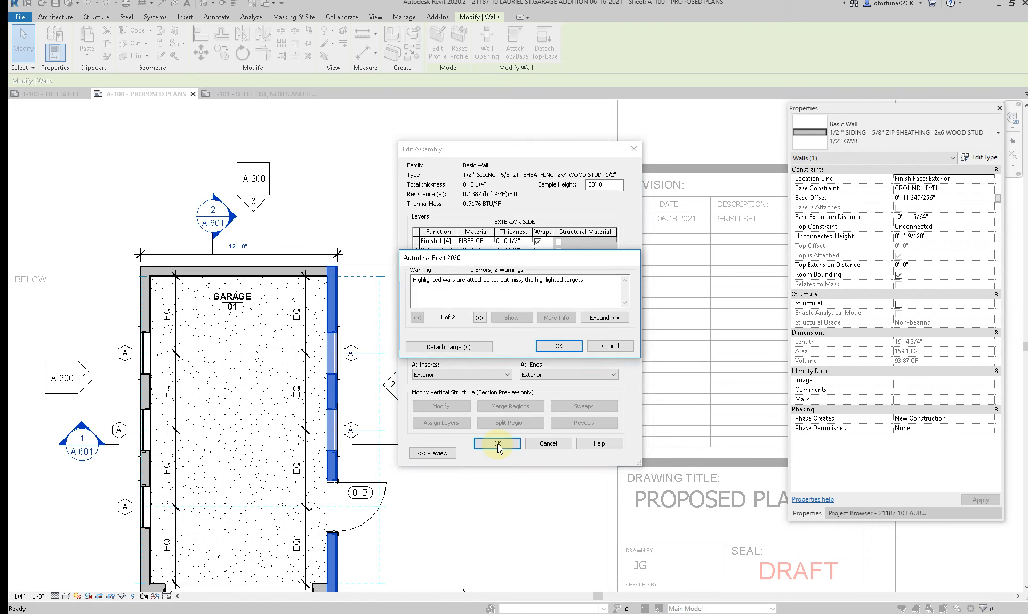
pyautogui.click(556, 347)
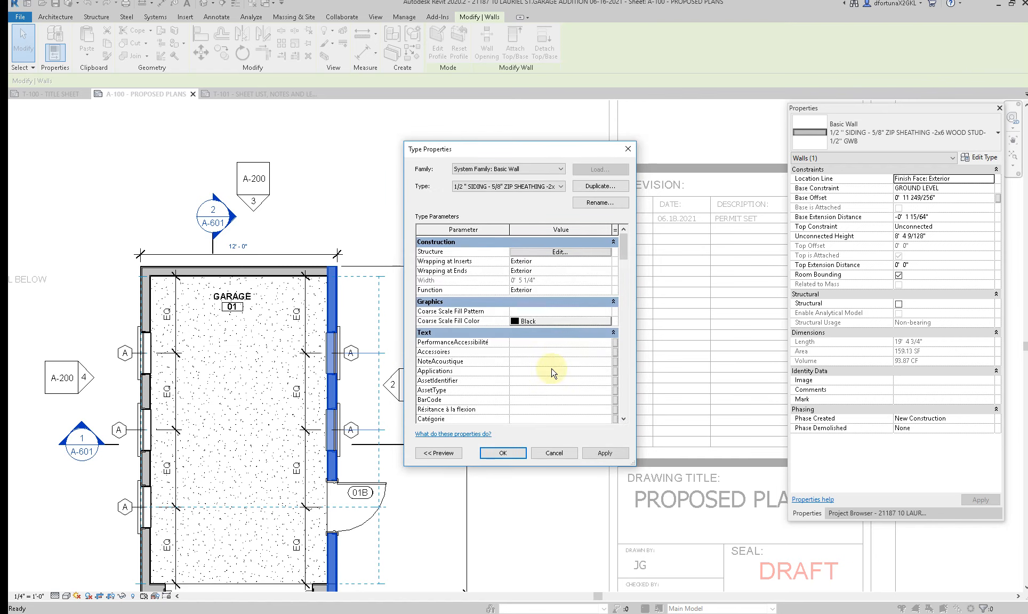
pyautogui.click(503, 453)
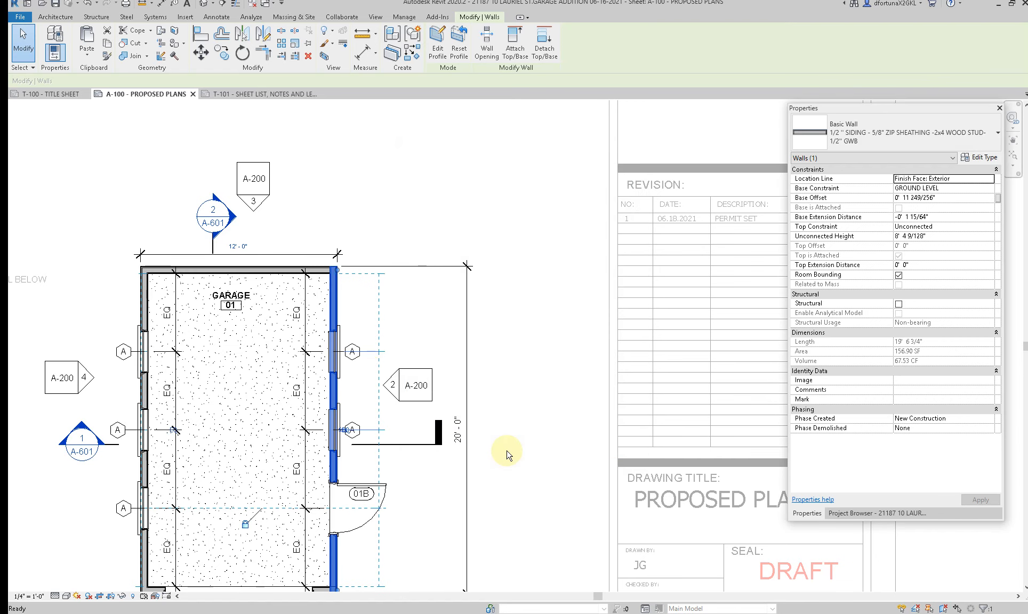
pyautogui.click(422, 219)
pyautogui.scroll(-2, 424, 218)
pyautogui.scroll(2, 327, 449)
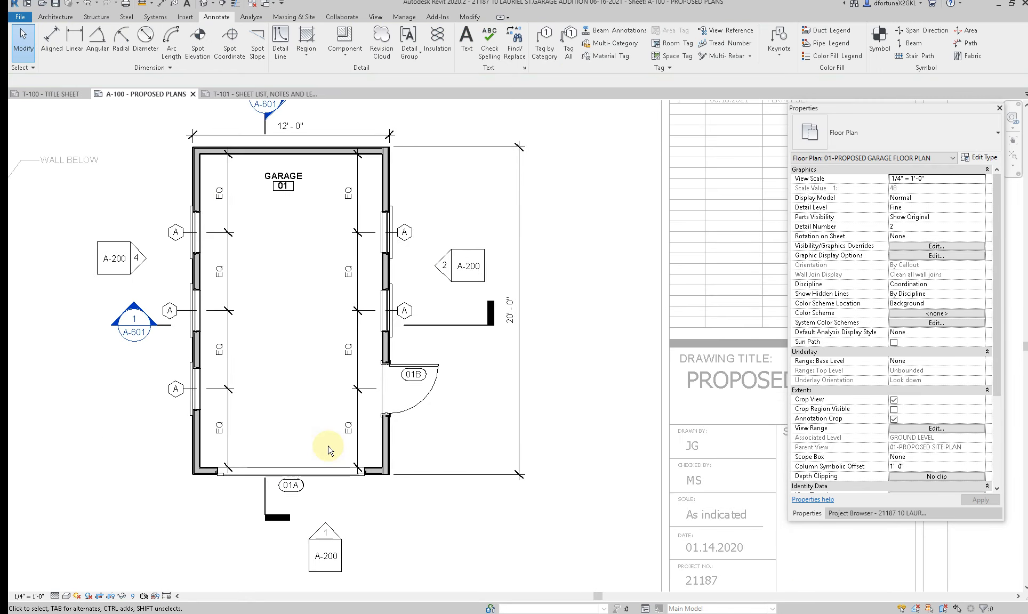
pyautogui.scroll(-2, 287, 373)
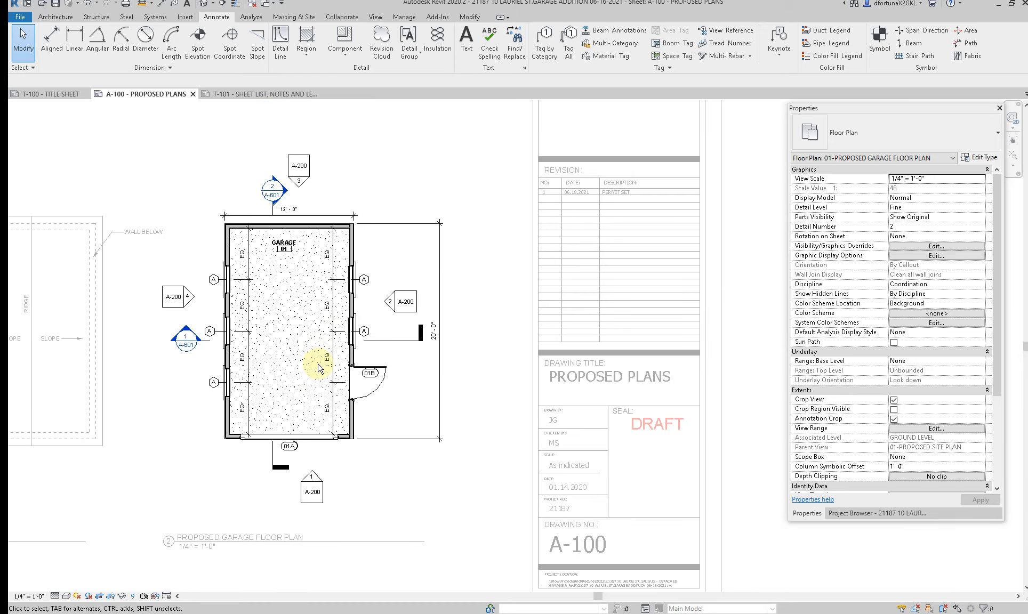
pyautogui.scroll(-2, 314, 395)
pyautogui.scroll(3, 296, 421)
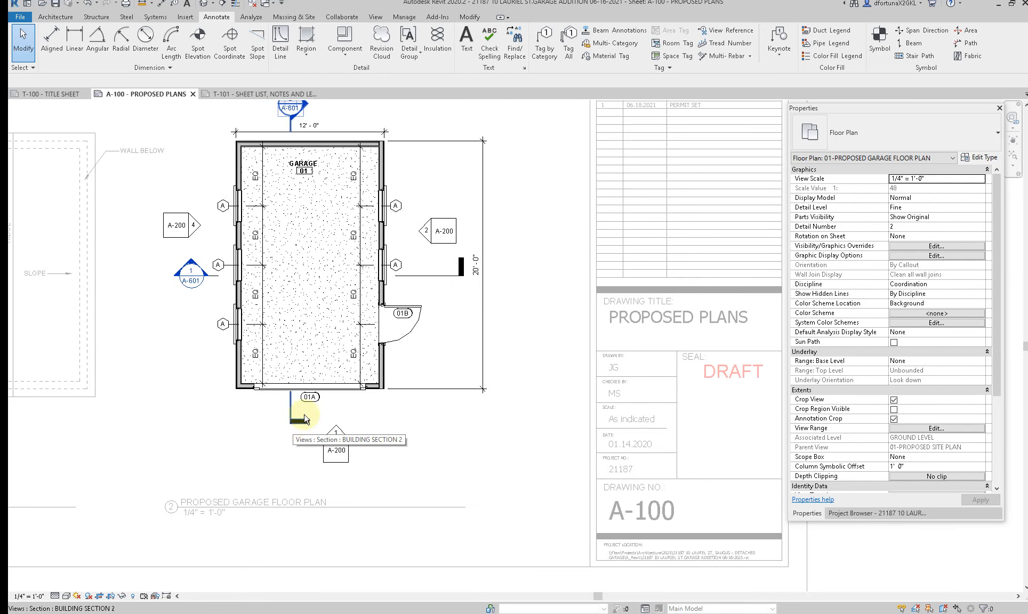
pyautogui.scroll(-2, 314, 413)
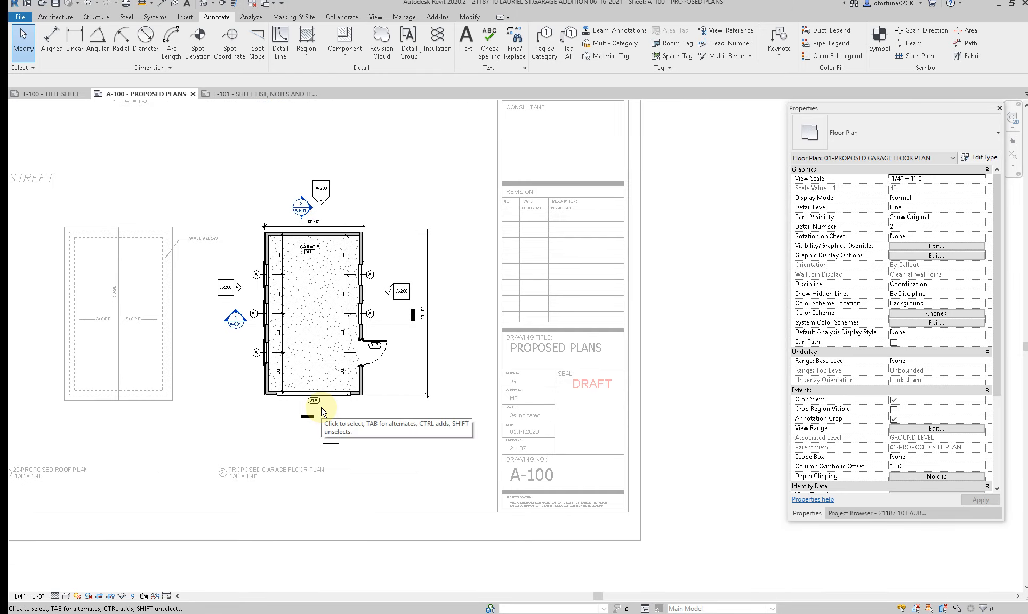
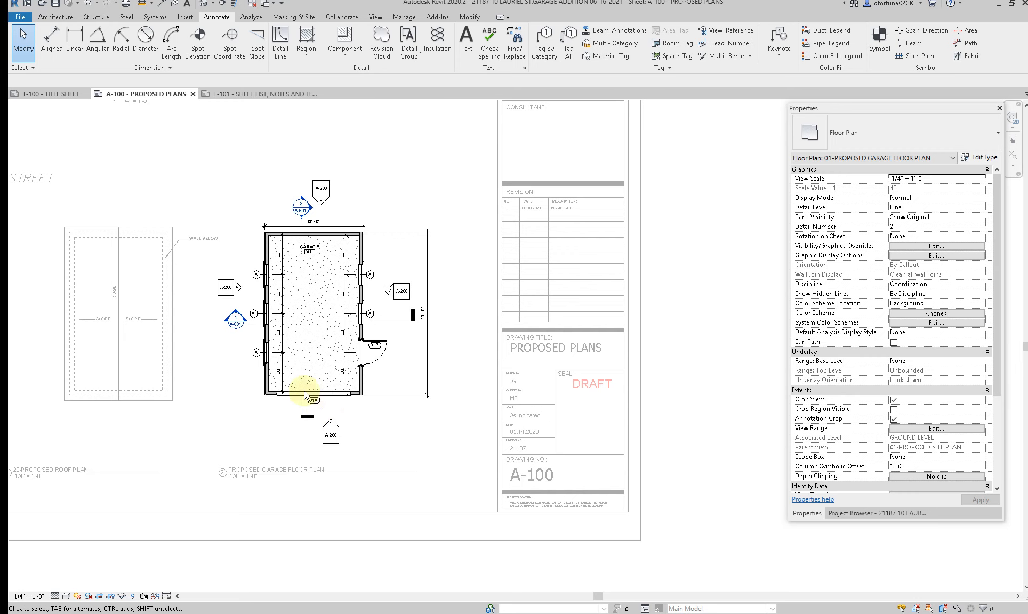
# Step: Leave the garage floor plan viewport and set the roof plan viewport's Title on Sheet to PROPOED ROOF PLAN
pyautogui.doubleClick(160, 434)
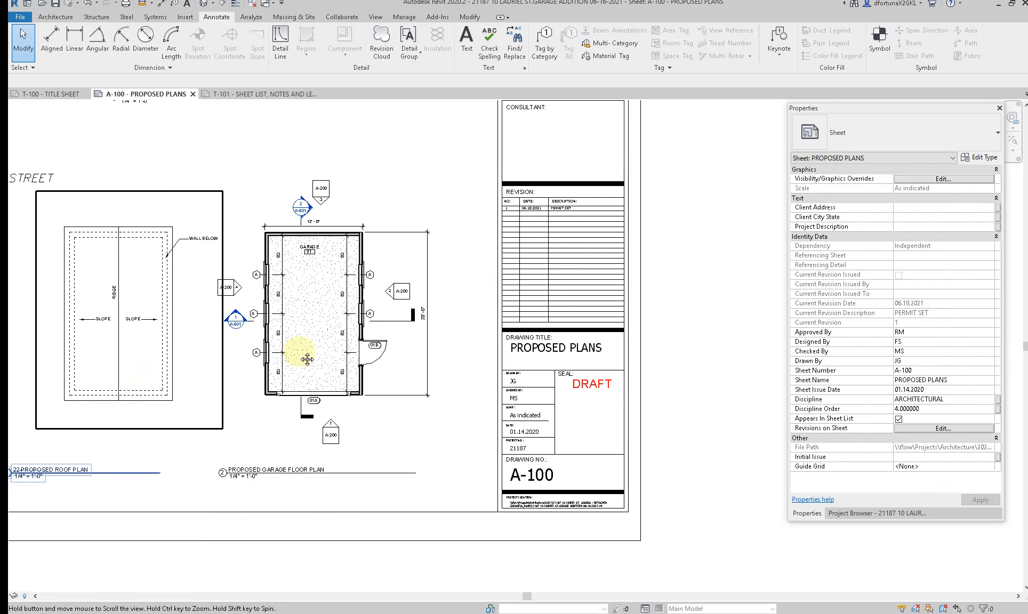
pyautogui.moveTo(307, 359); pyautogui.dragTo(470, 339, button='middle')
pyautogui.scroll(2, 137, 492)
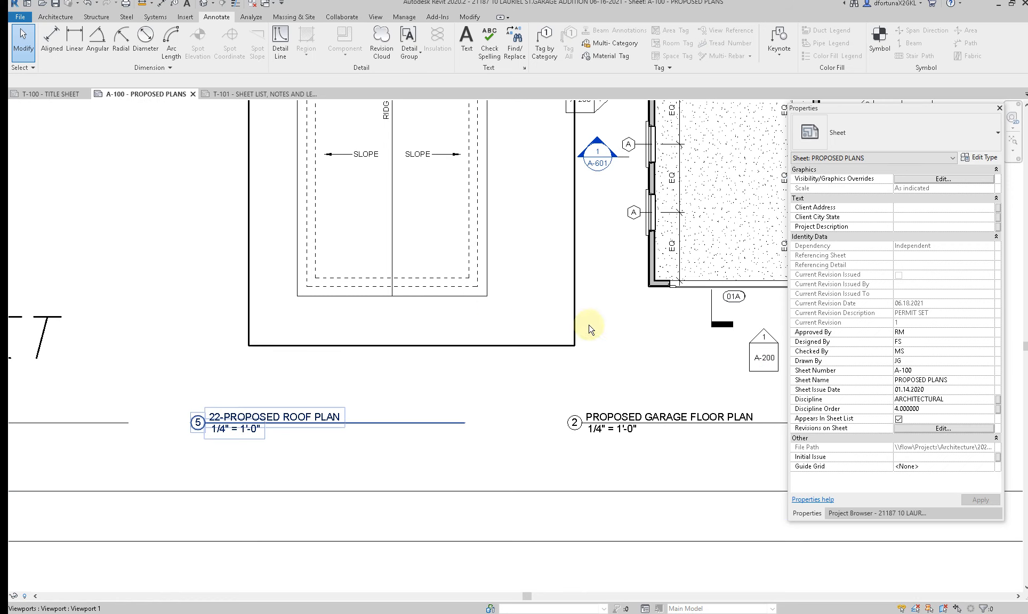
pyautogui.click(309, 272)
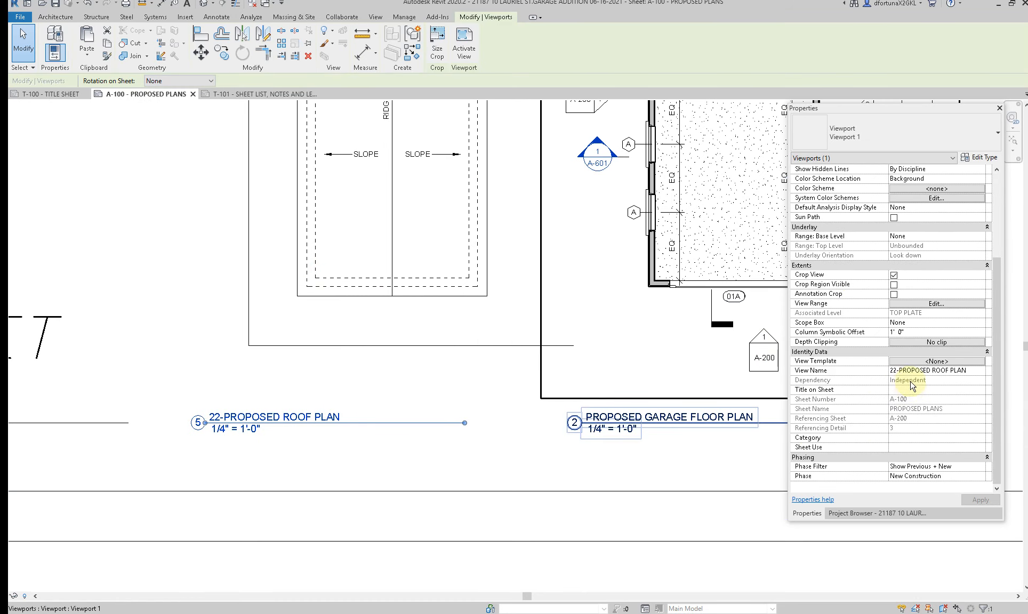
pyautogui.click(912, 389)
pyautogui.write('PROPO')
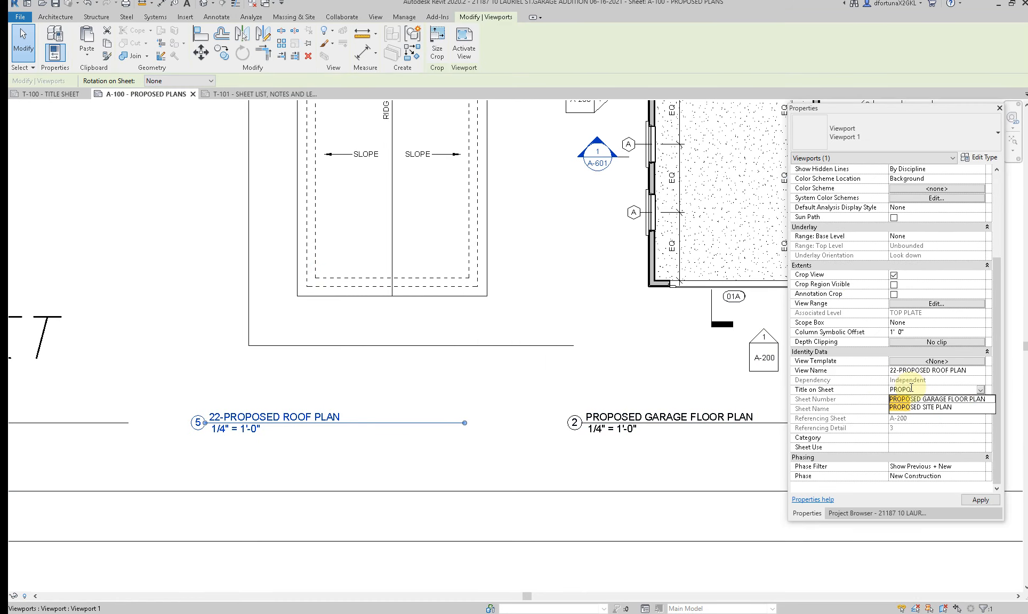
pyautogui.write('SED ROOF PLAN')
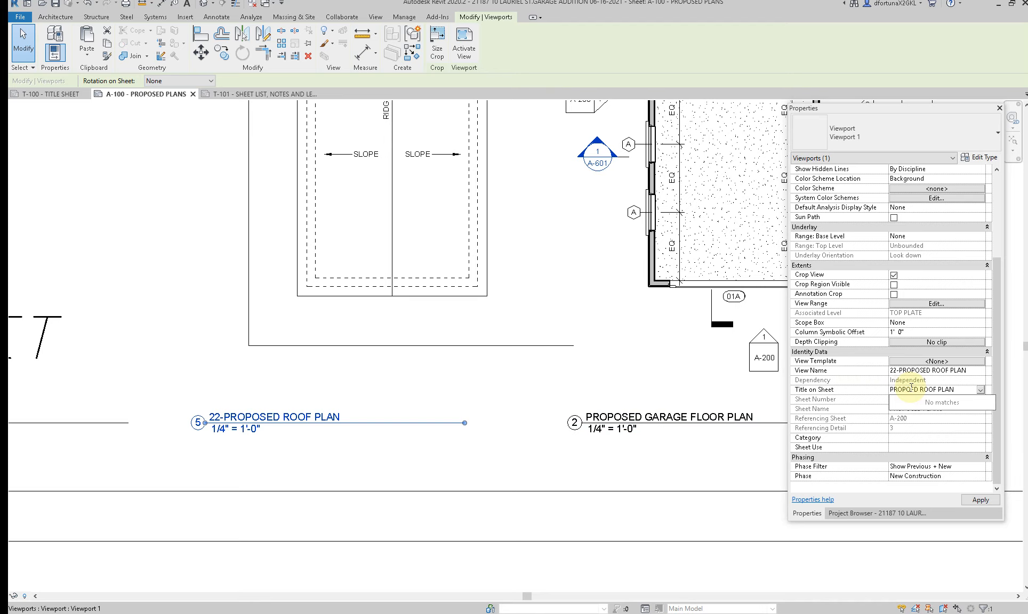
pyautogui.click(975, 500)
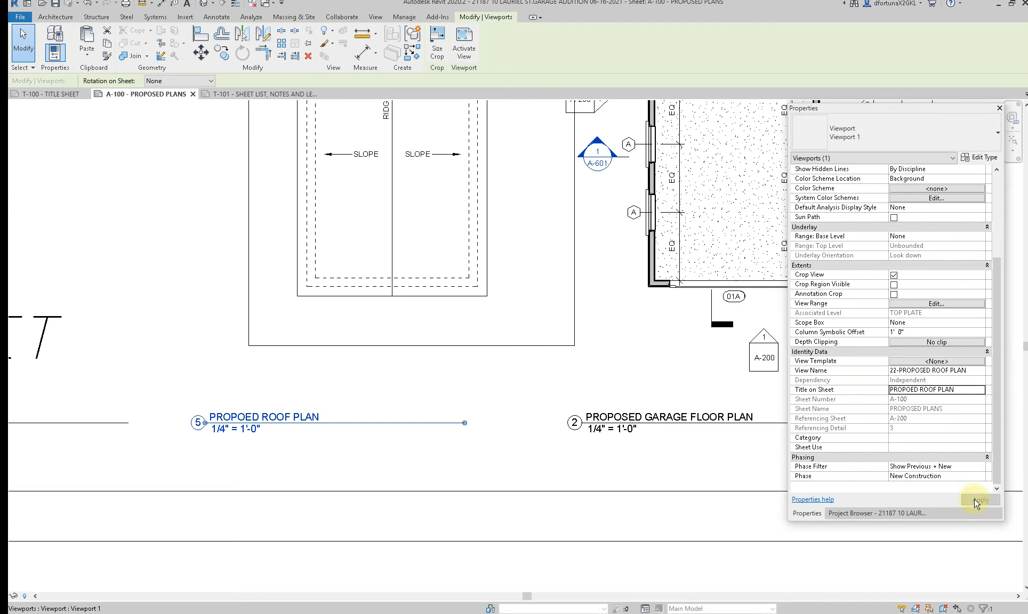
pyautogui.scroll(-3, 533, 395)
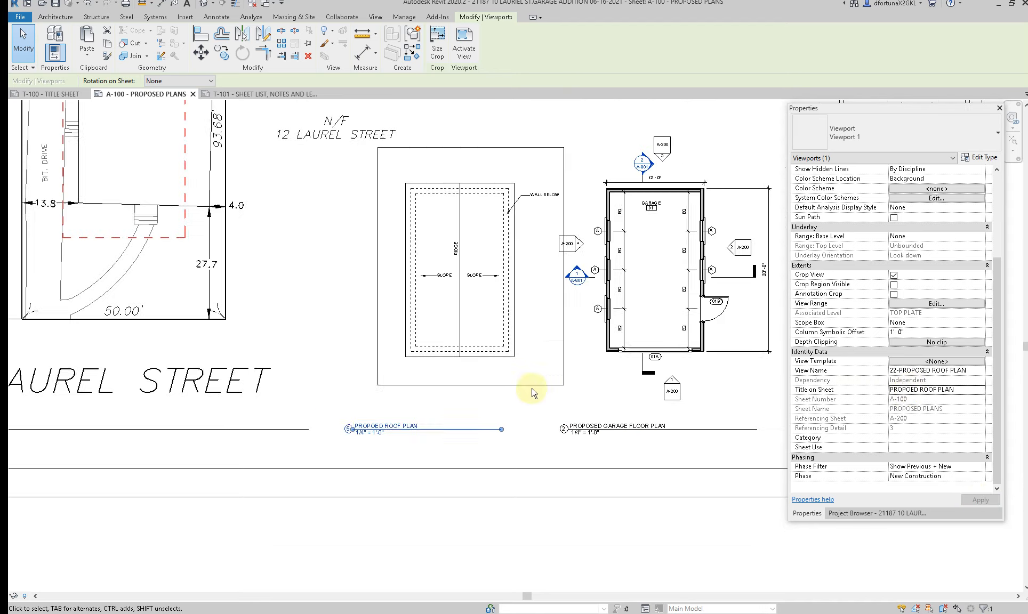
# Step: Copy the roof plan's WALL BELOW note beneath the original with its leader at the roof edge, and change its text to PROVIDE GUTTER
pyautogui.doubleClick(539, 200)
pyautogui.scroll(3, 539, 199)
pyautogui.click(549, 208)
pyautogui.keyDown('ctrl'); pyautogui.moveTo(550, 207); pyautogui.dragTo(496, 249); pyautogui.keyUp('ctrl')
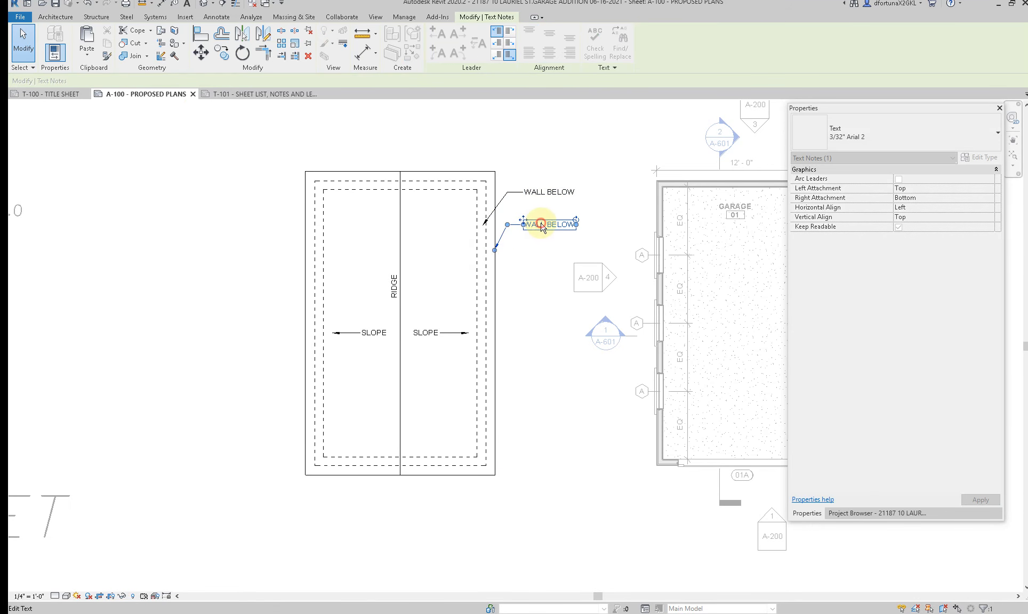
pyautogui.doubleClick(542, 225)
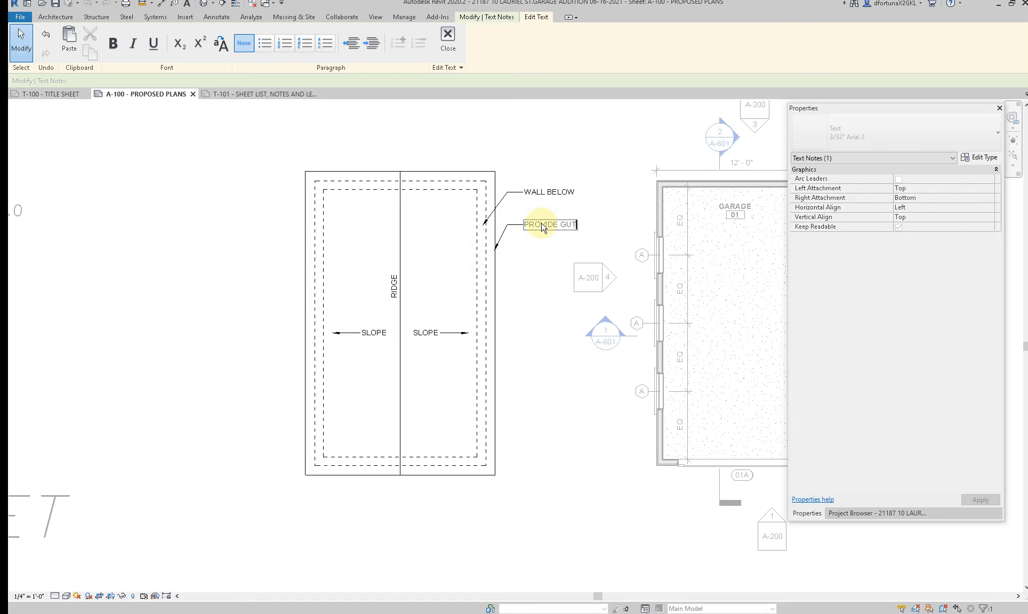
pyautogui.click(542, 281)
# Step: Extend the gutter note to PROVIDE GUTTER AT EACH EAVE SIDE TYP. and narrow it so it wraps onto three lines
pyautogui.keyDown('ctrl'); pyautogui.moveTo(549, 224); pyautogui.dragTo(231, 239); pyautogui.keyUp('ctrl')
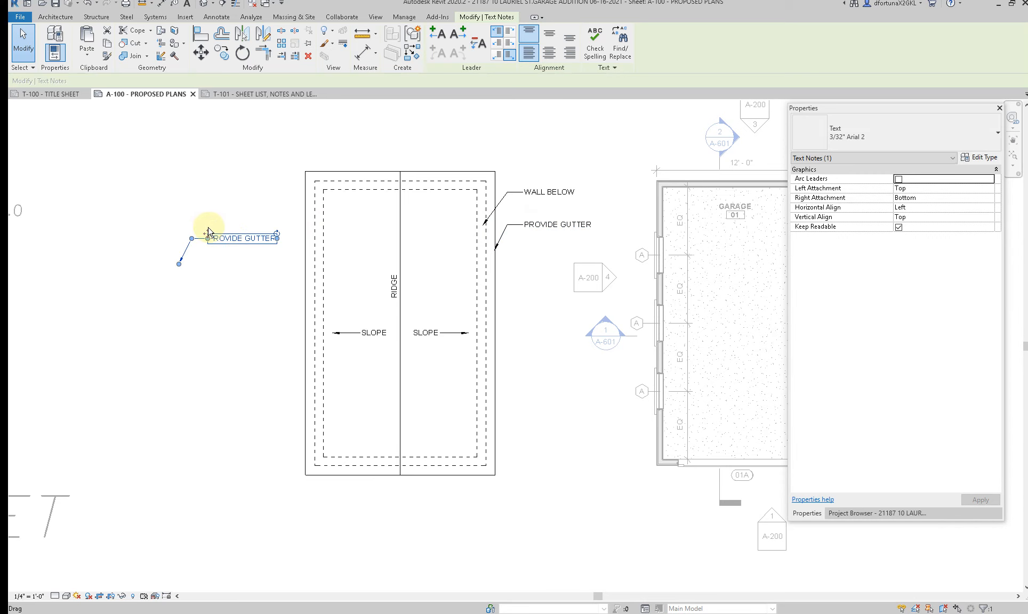
pyautogui.hotkey('ctrl', 'z')
pyautogui.click(560, 224)
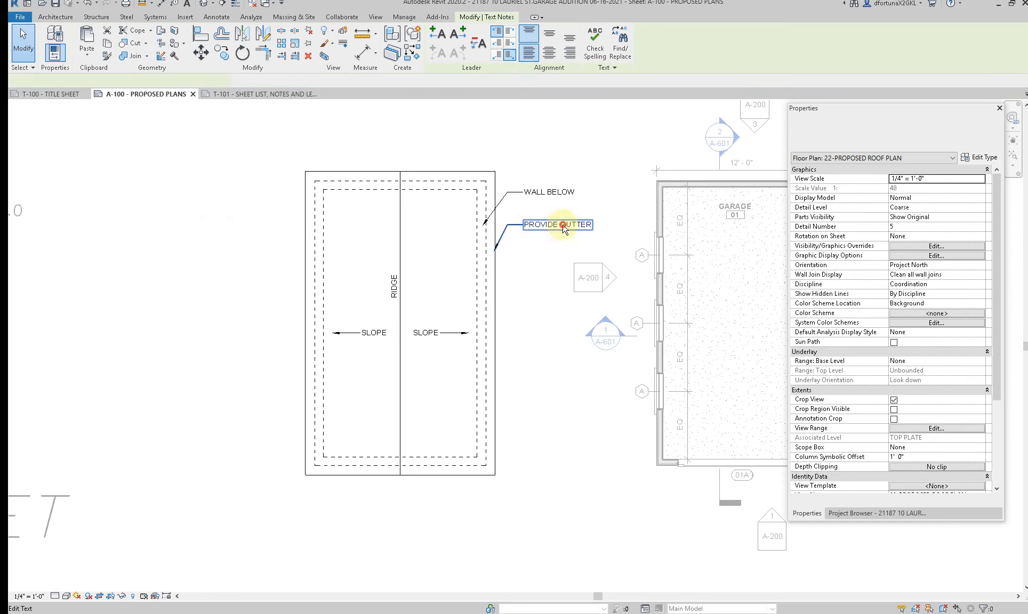
pyautogui.click(591, 225)
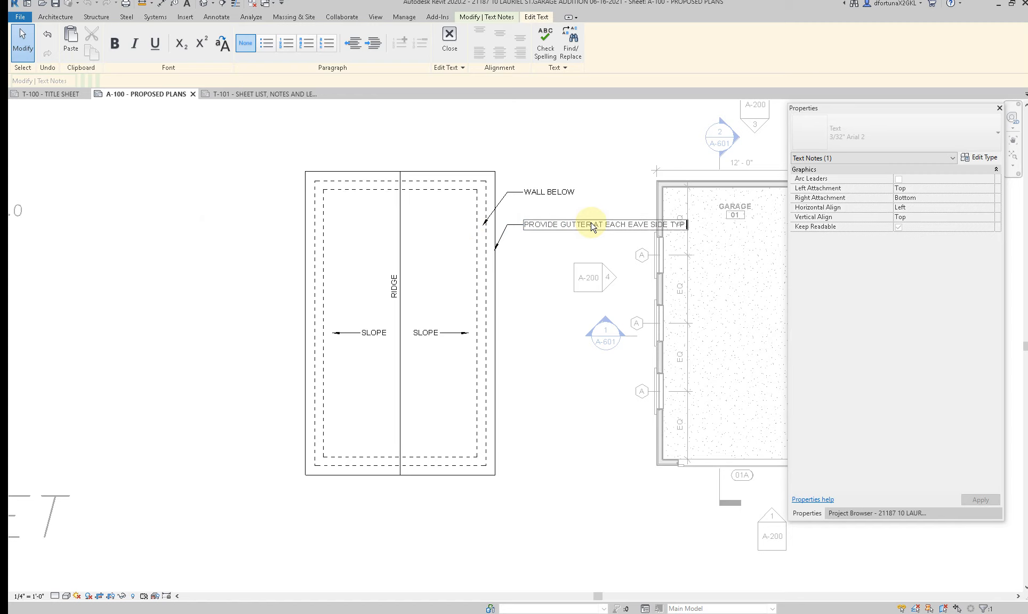
pyautogui.click(556, 270)
pyautogui.moveTo(686, 225)
pyautogui.mouseDown()
pyautogui.moveTo(596, 229)
pyautogui.moveTo(547, 188)
pyautogui.mouseUp()
pyautogui.click(523, 282)
# Step: Delete the extra gutter note copy overlapping the WALL BELOW note and return from the roof plan to the sheet
pyautogui.doubleClick(545, 233)
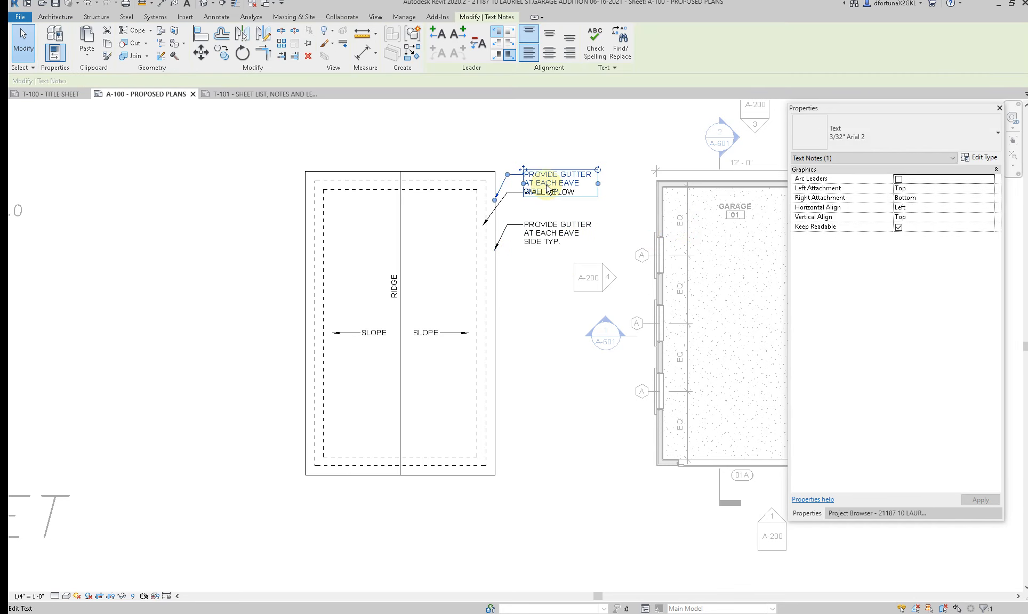
pyautogui.press('Delete')
pyautogui.scroll(-3, 487, 322)
pyautogui.doubleClick(519, 391)
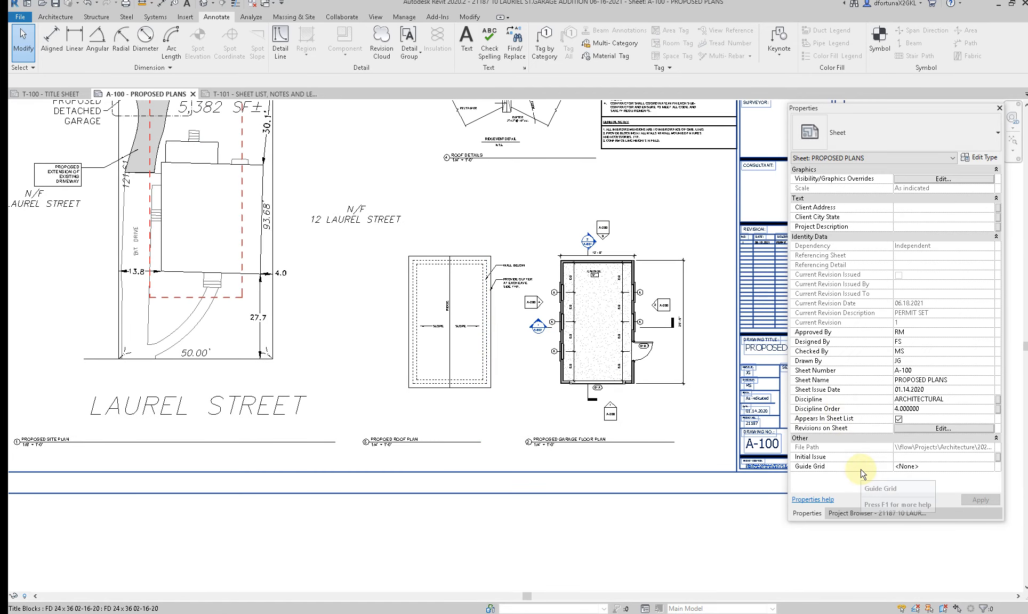
# Step: Open the A-200 - ELEVATIONS sheet at its upper elevations
pyautogui.click(869, 514)
pyautogui.doubleClick(865, 319)
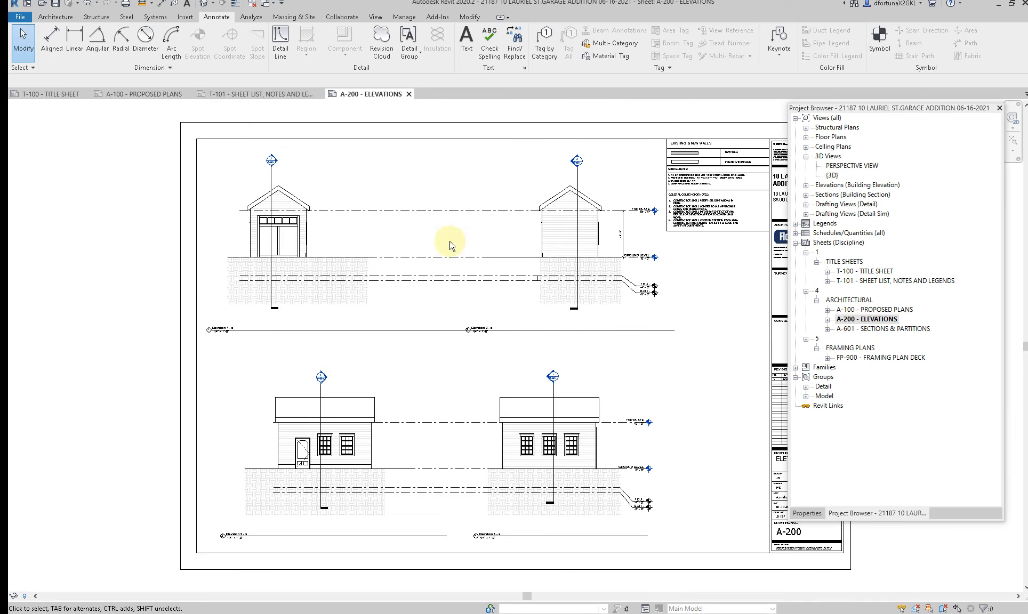
pyautogui.scroll(3, 458, 275)
pyautogui.scroll(2, 517, 359)
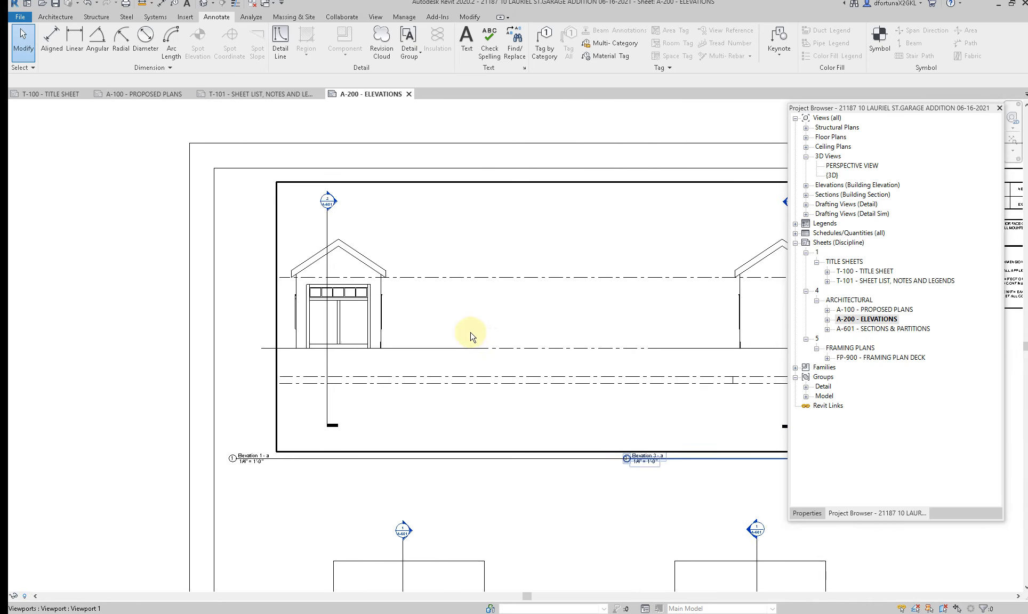
# Step: Activate Elevation 3 on the sheet, show its crop region, raise the bottom edge to just below ground level, and hide the region
pyautogui.doubleClick(431, 299)
pyautogui.moveTo(421, 352); pyautogui.dragTo(366, 335, button='middle')
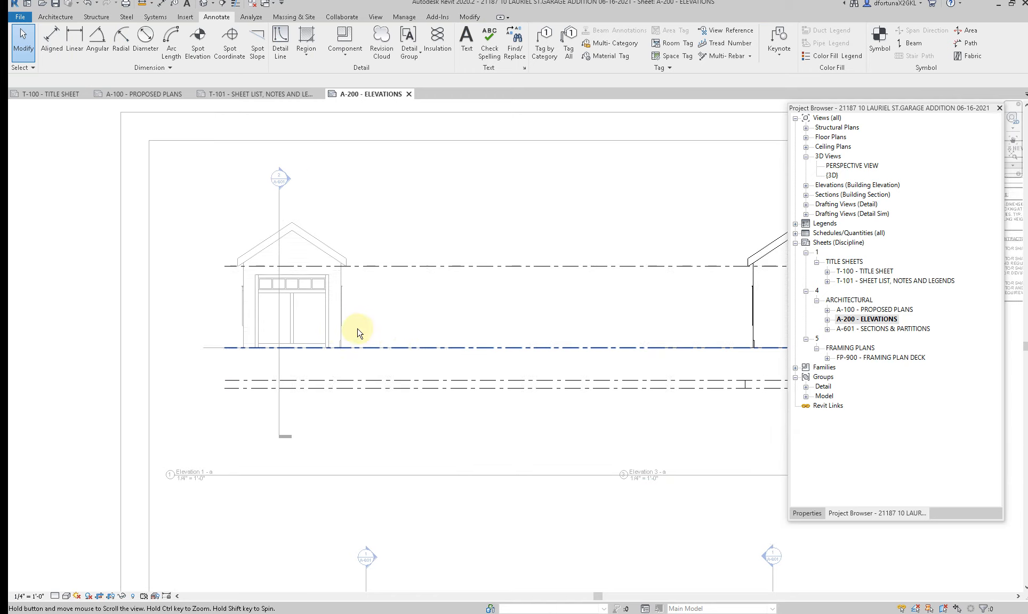
pyautogui.click(113, 598)
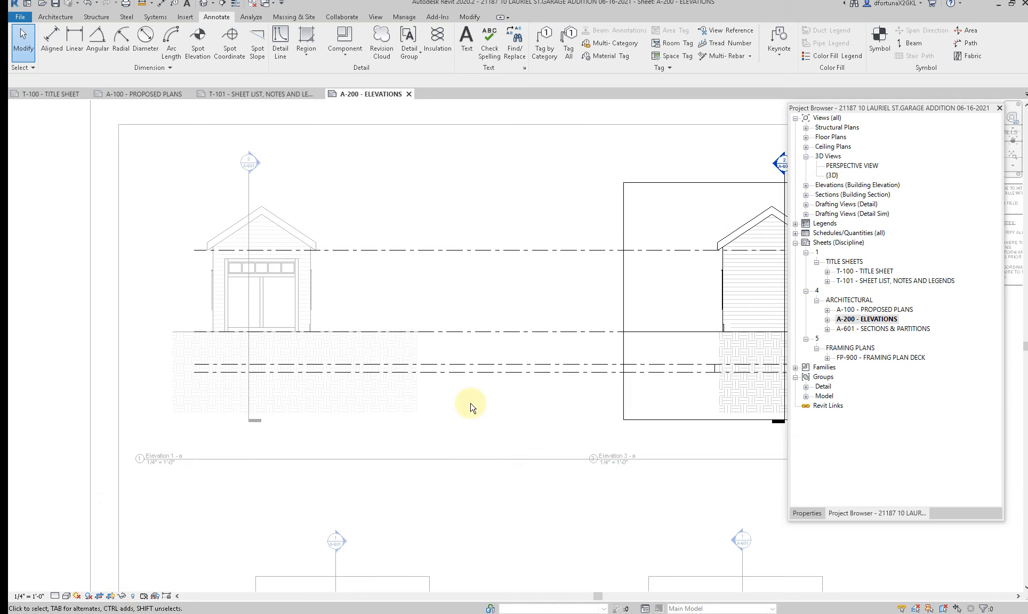
pyautogui.moveTo(522, 405); pyautogui.dragTo(395, 407, button='middle')
pyautogui.click(598, 424)
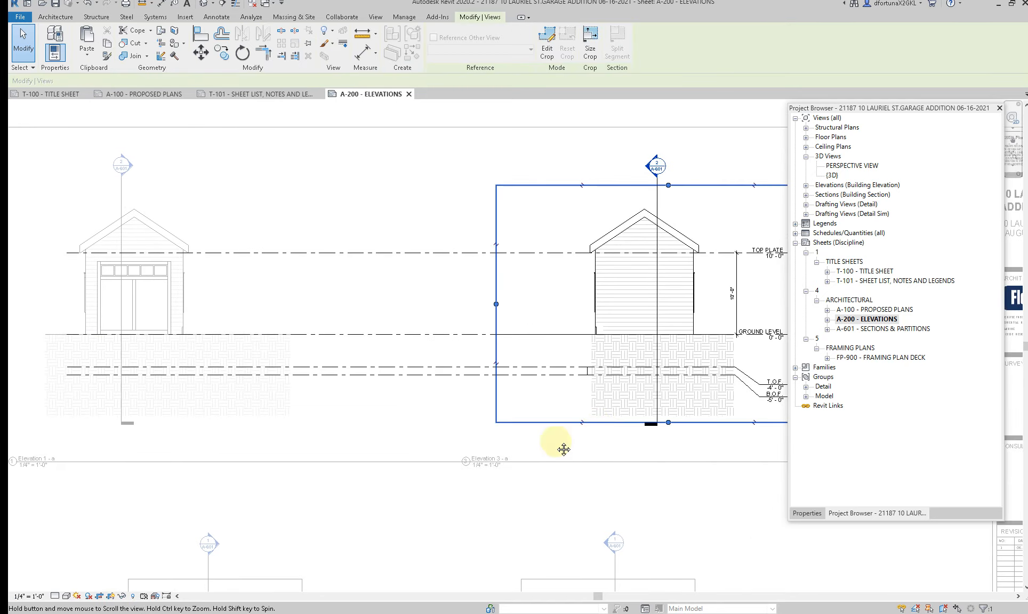
pyautogui.moveTo(562, 447); pyautogui.dragTo(503, 469, button='middle')
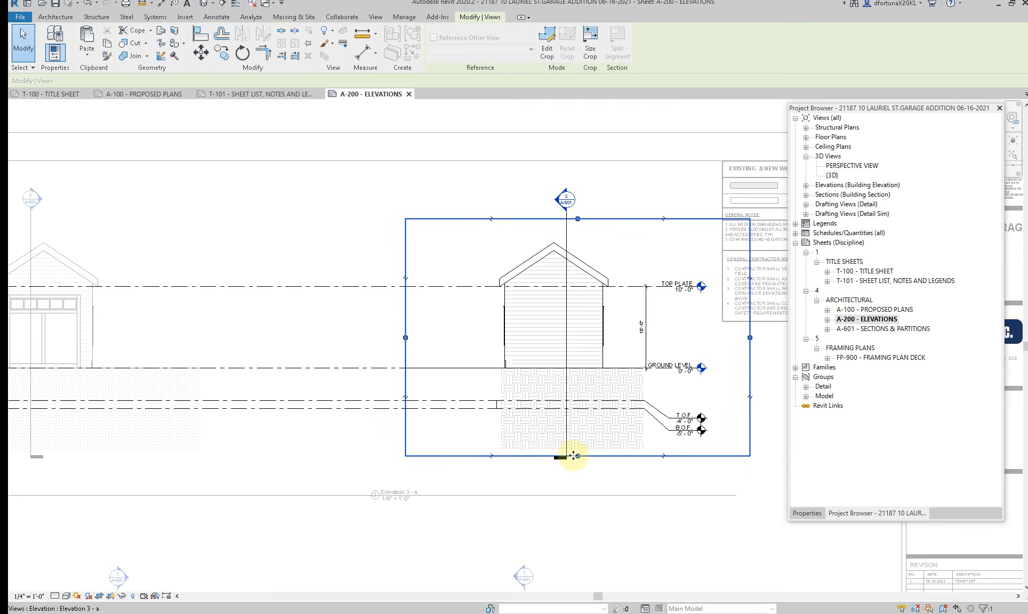
pyautogui.click(578, 456)
pyautogui.click(588, 396)
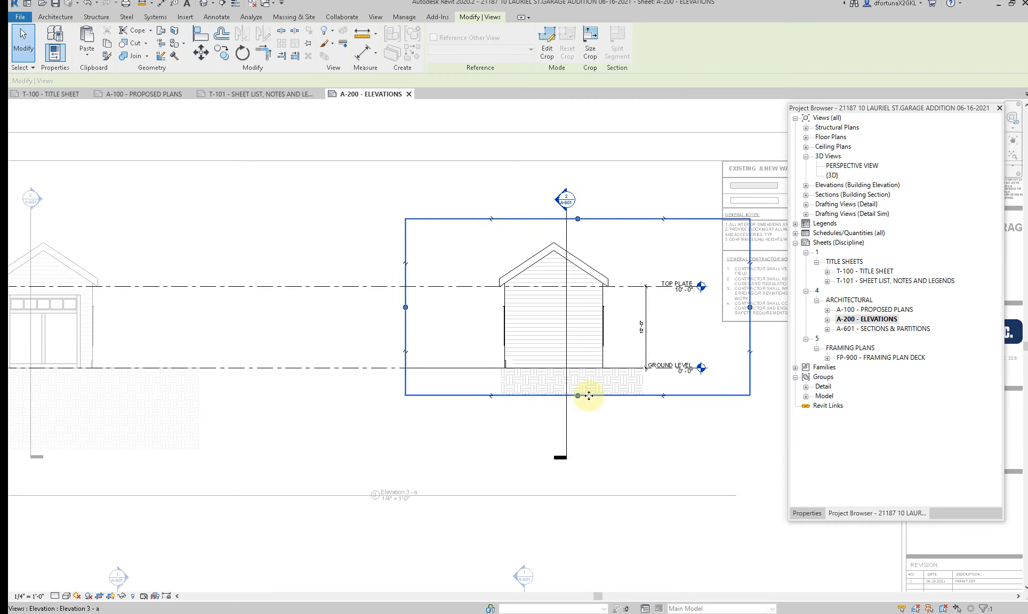
pyautogui.scroll(-2, 588, 395)
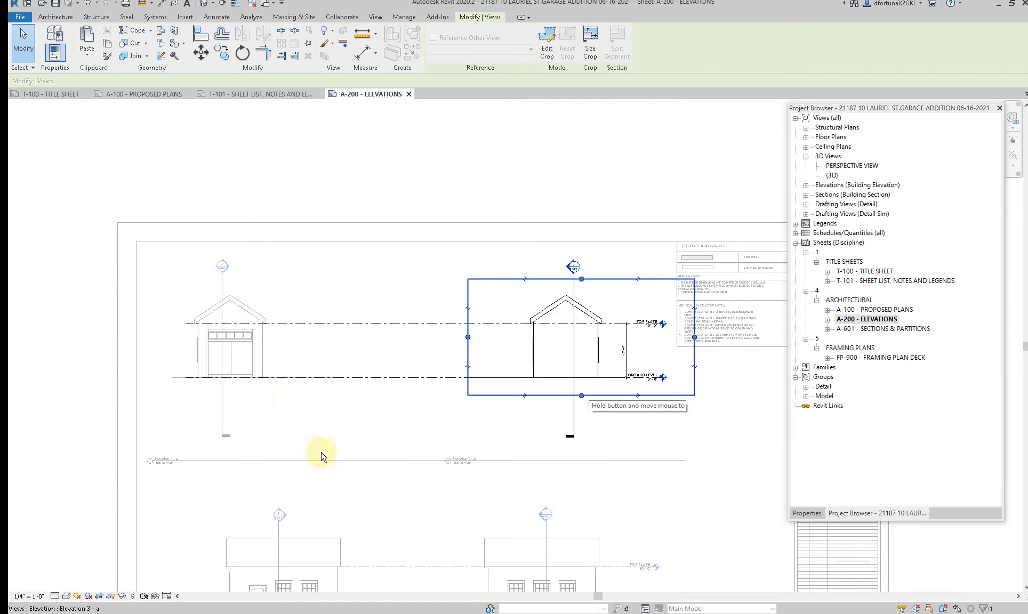
pyautogui.click(115, 597)
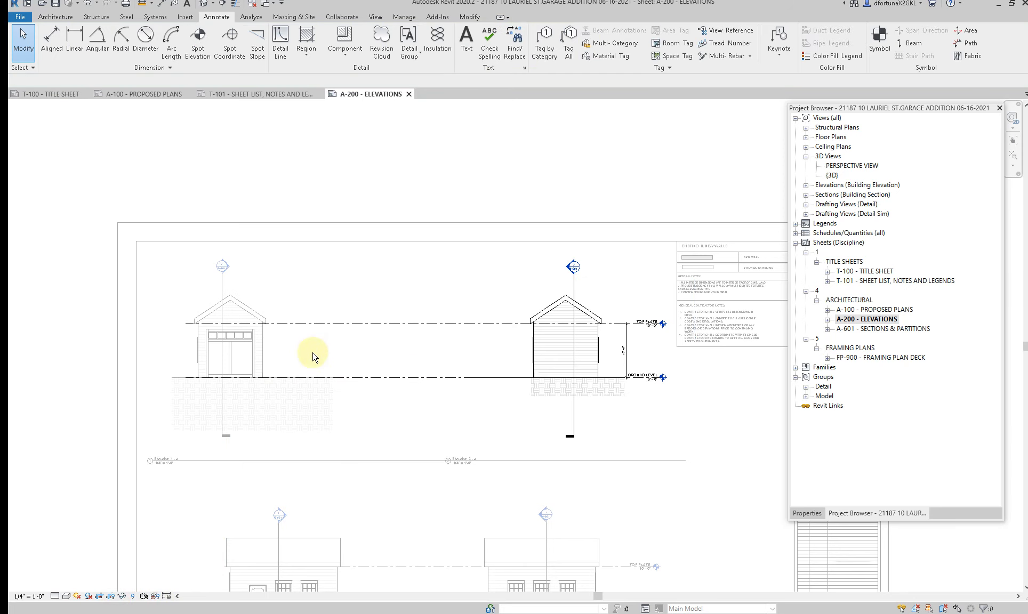
# Step: Activate Elevation 1, show its crop region, raise the bottom edge to line up with Elevation 3's crop, and hide the region
pyautogui.doubleClick(268, 355)
pyautogui.click(115, 597)
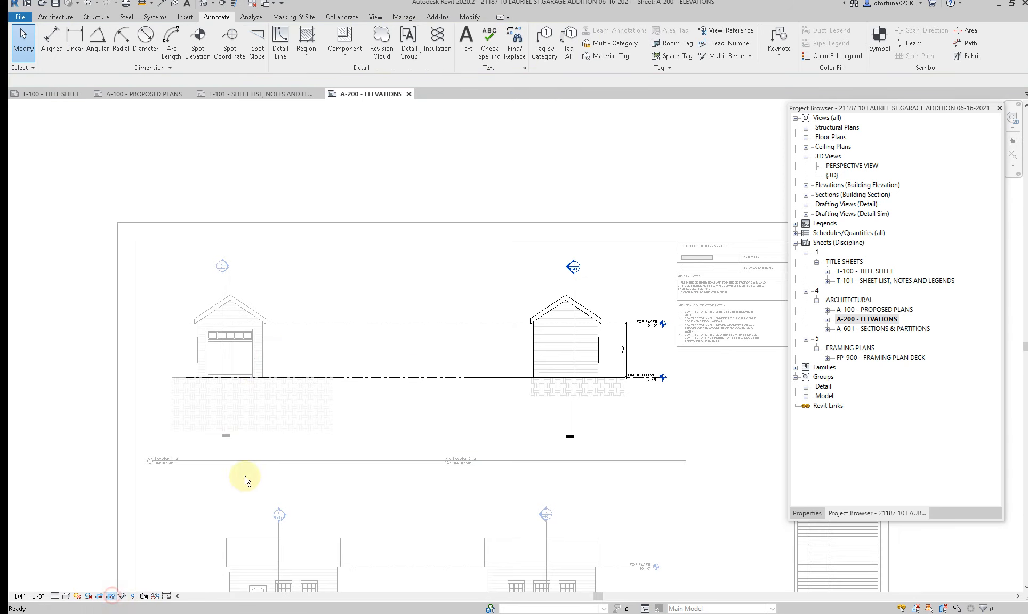
pyautogui.doubleClick(333, 405)
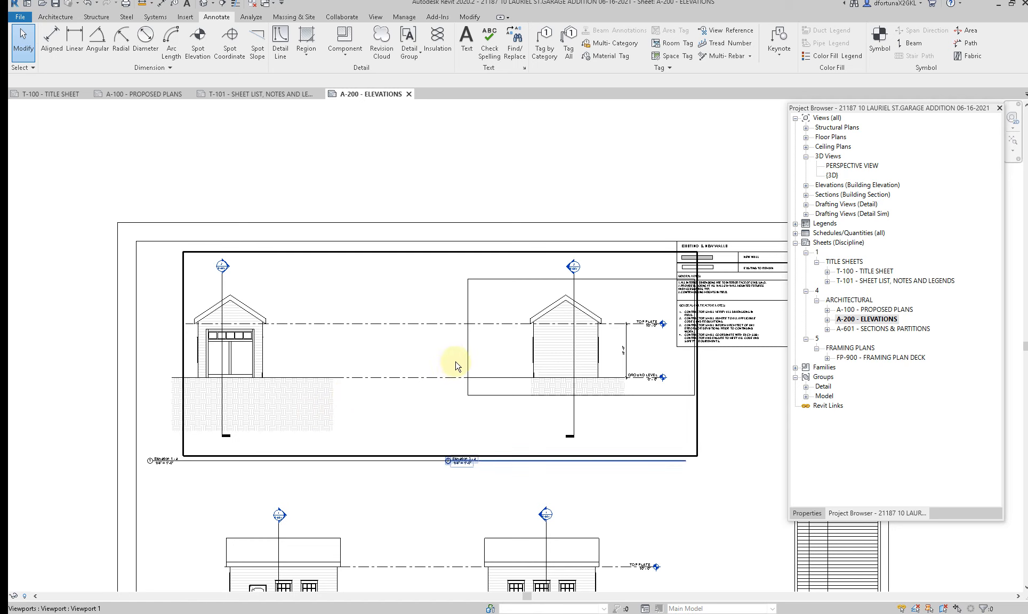
pyautogui.click(254, 354)
pyautogui.doubleClick(254, 354)
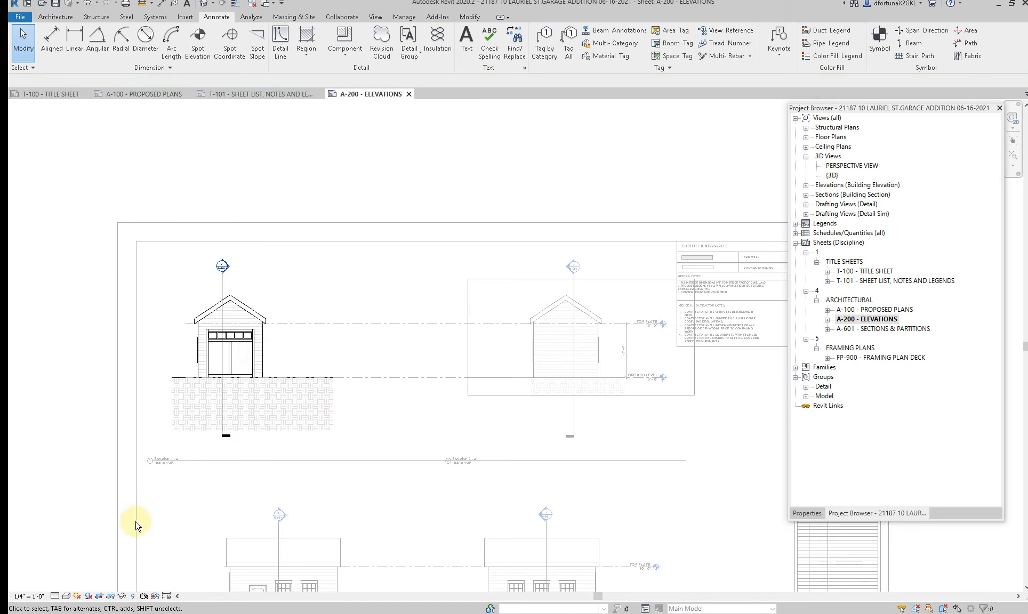
pyautogui.click(111, 596)
pyautogui.click(297, 435)
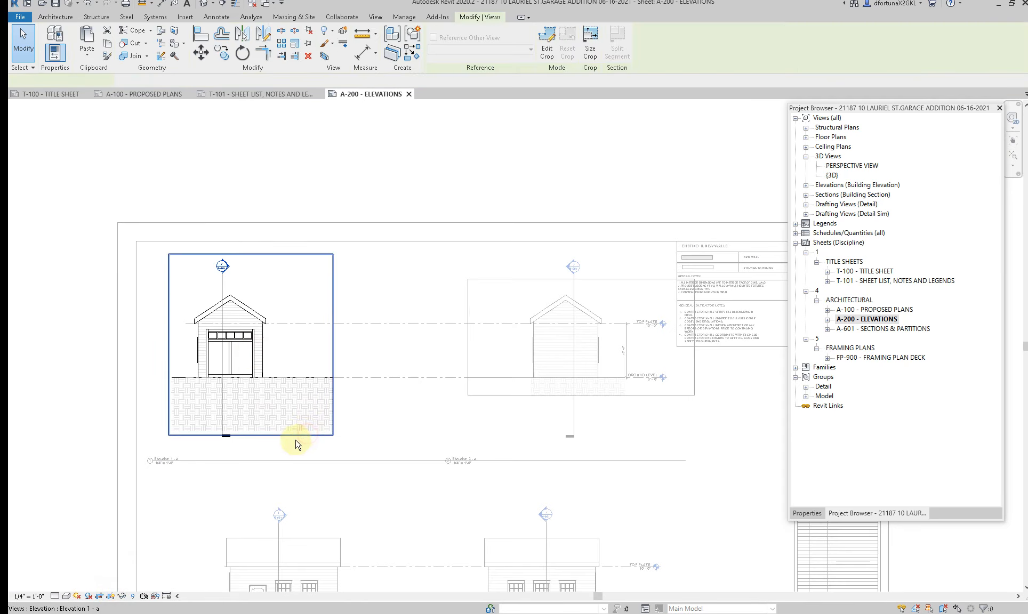
pyautogui.moveTo(490, 389); pyautogui.dragTo(489, 395)
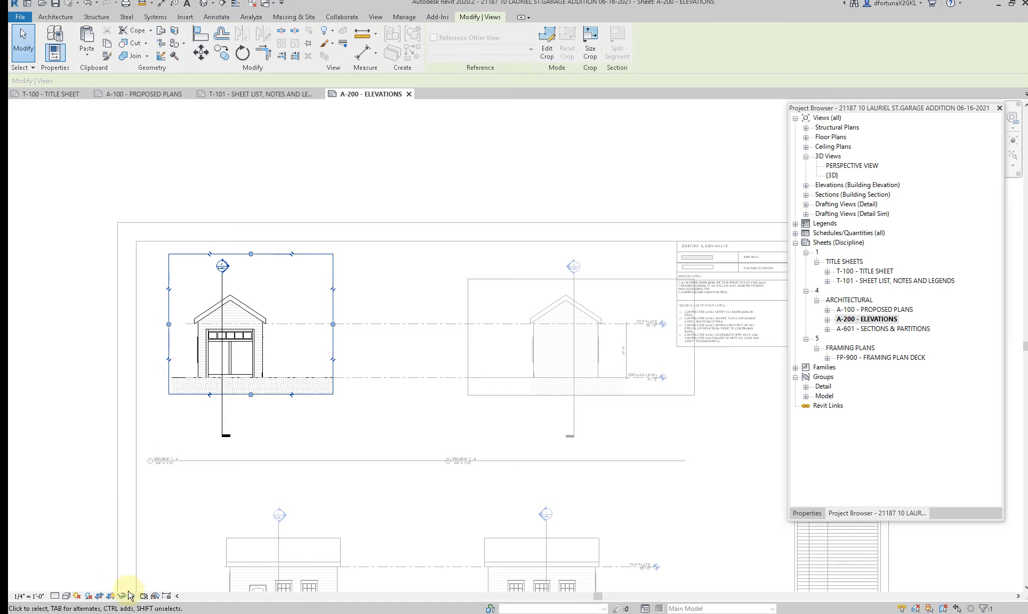
pyautogui.click(111, 597)
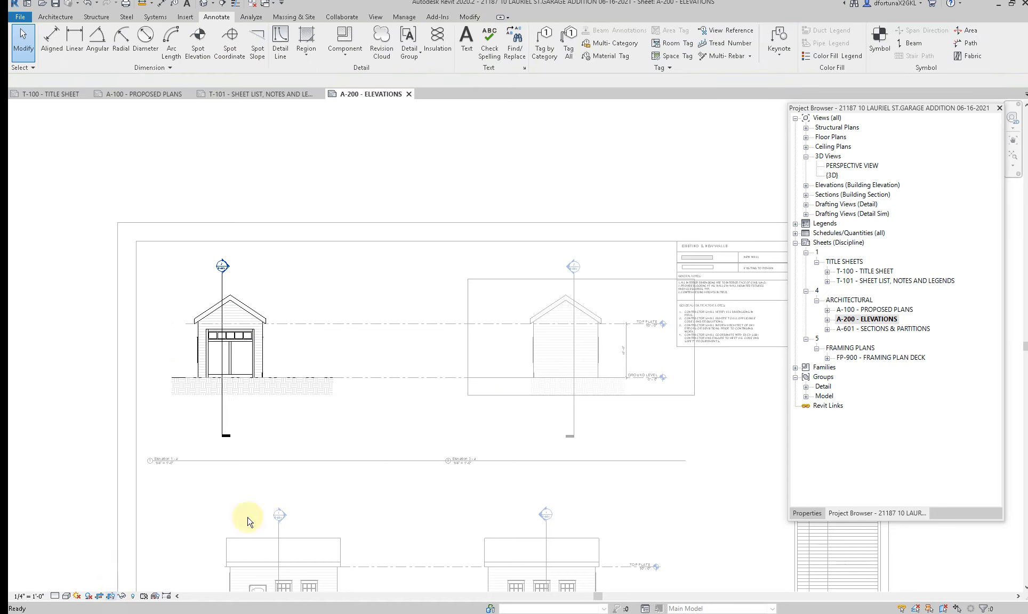
# Step: Reactivate the Elevation 3 view and hide its crop region
pyautogui.doubleClick(564, 352)
pyautogui.doubleClick(495, 344)
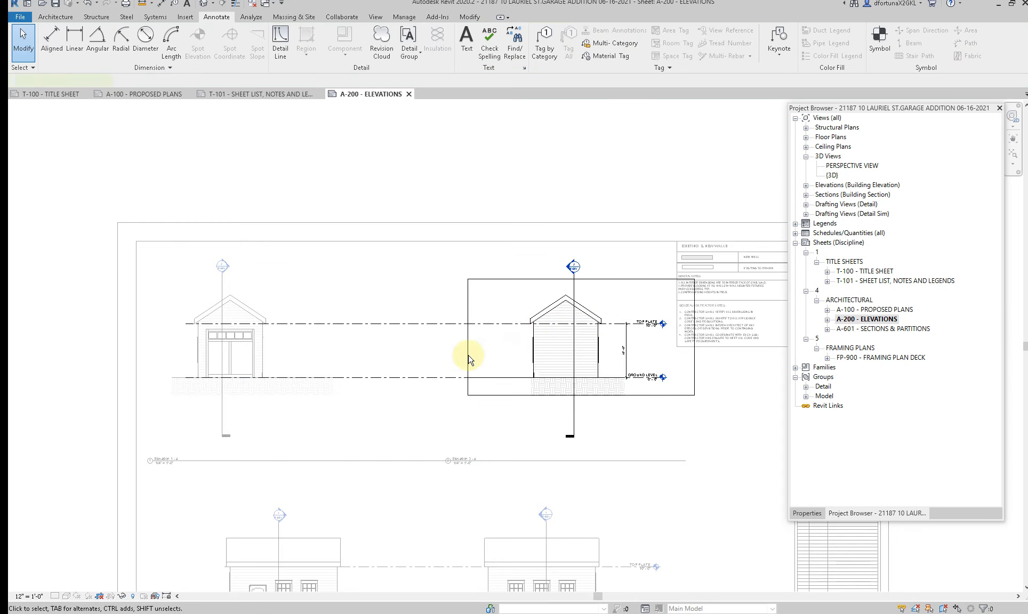
pyautogui.click(113, 596)
# Step: Start a filled region in the Elevation 3 view and set its type to Earth
pyautogui.scroll(5, 541, 373)
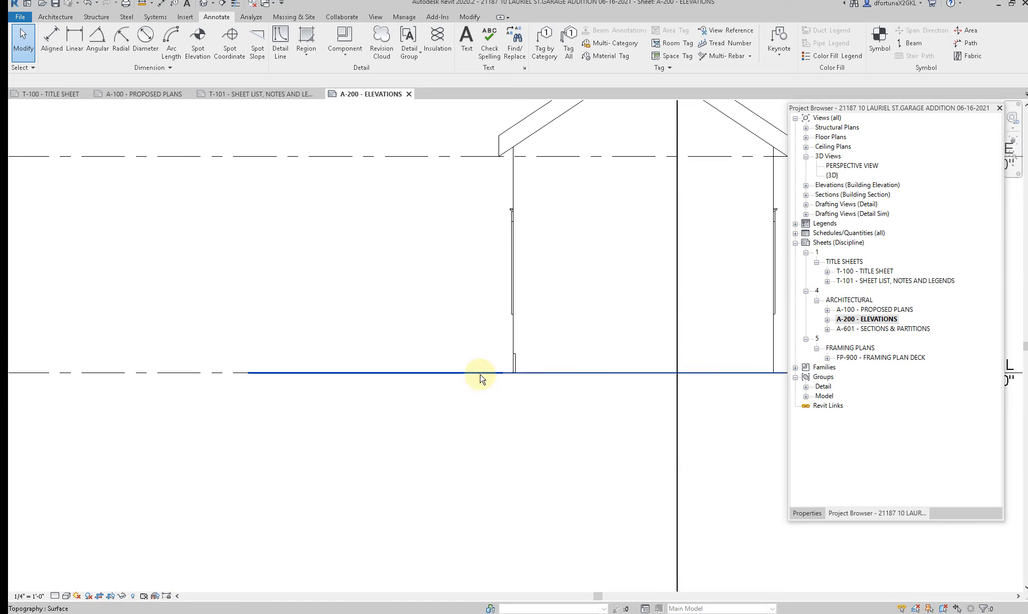
pyautogui.scroll(-5, 481, 376)
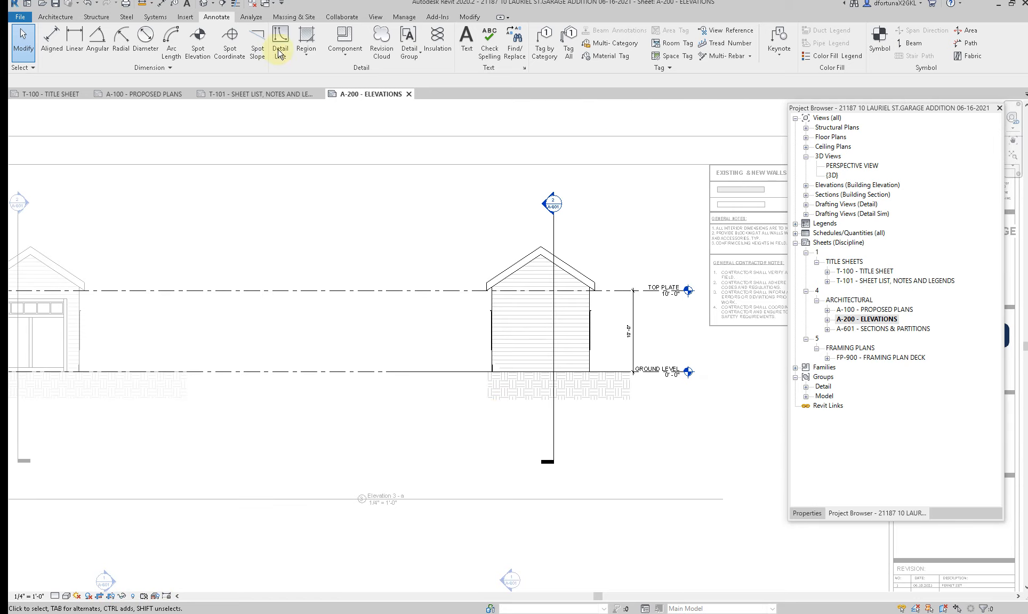
pyautogui.click(308, 62)
pyautogui.click(311, 77)
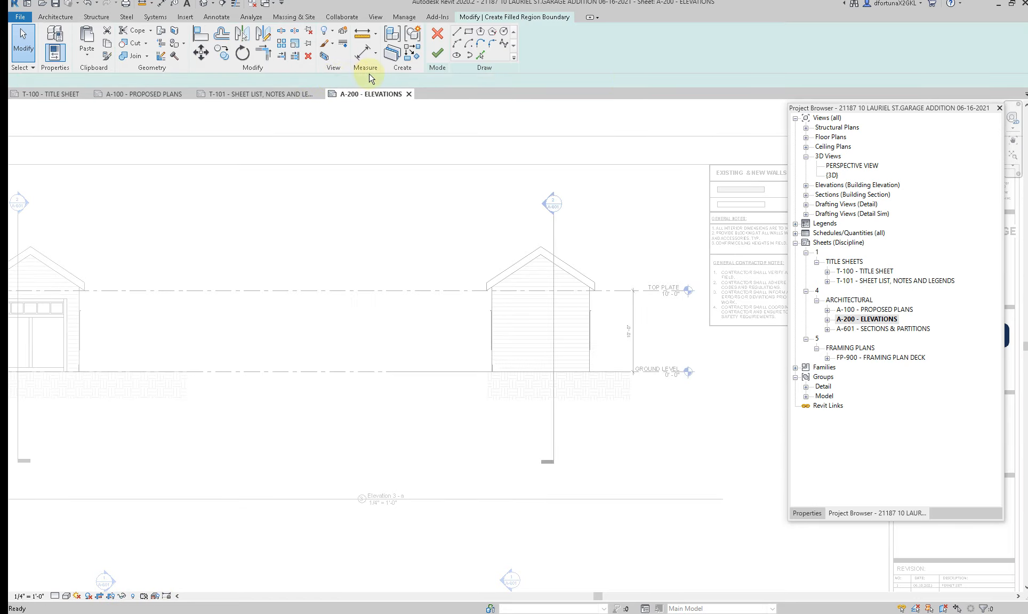
pyautogui.moveTo(874, 109); pyautogui.dragTo(670, 214)
pyautogui.click(655, 518)
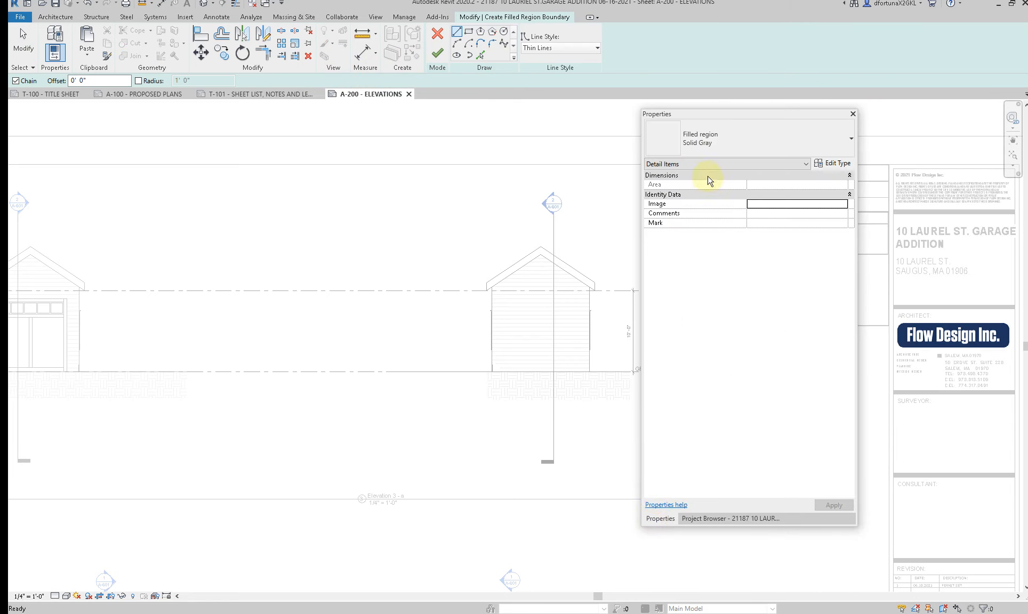
pyautogui.click(698, 140)
pyautogui.write('E')
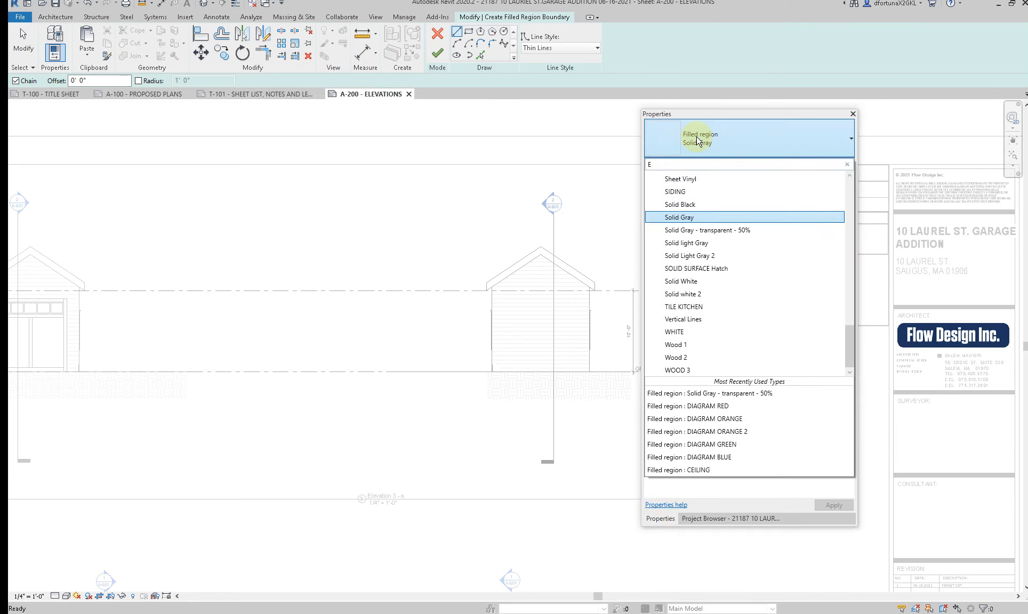
pyautogui.write('arth')
pyautogui.click(703, 196)
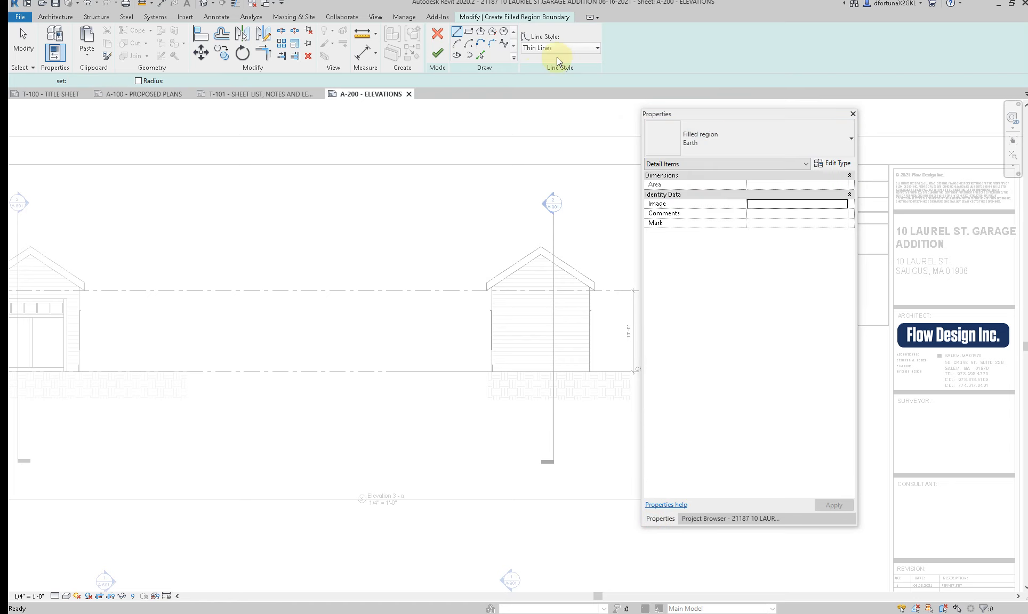
# Step: Sketch a boundary line about 25 feet long in line style CHUAN 9 along the ground level beneath the garage
pyautogui.click(562, 49)
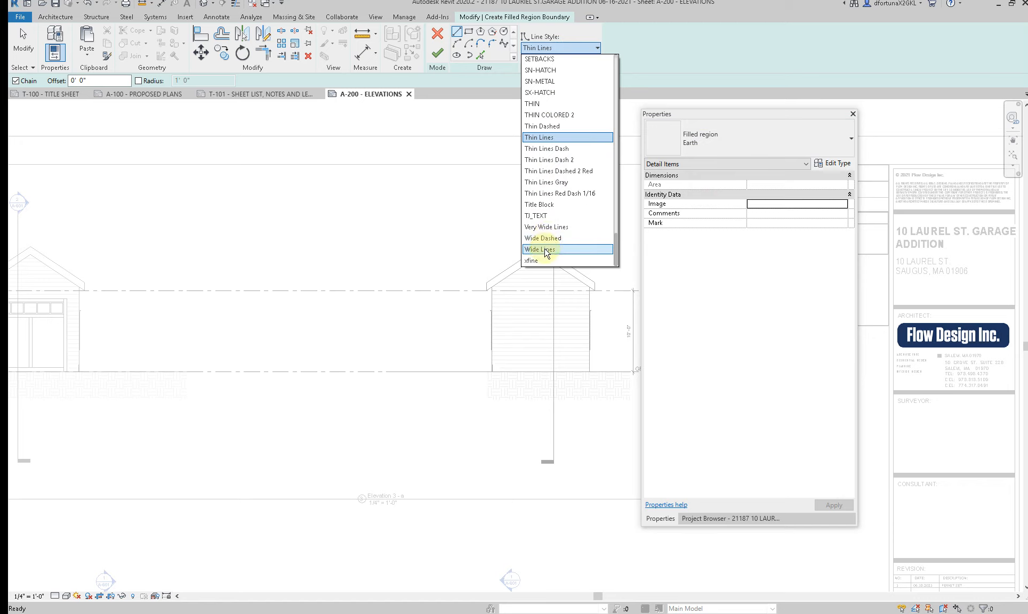
pyautogui.scroll(18, 544, 183)
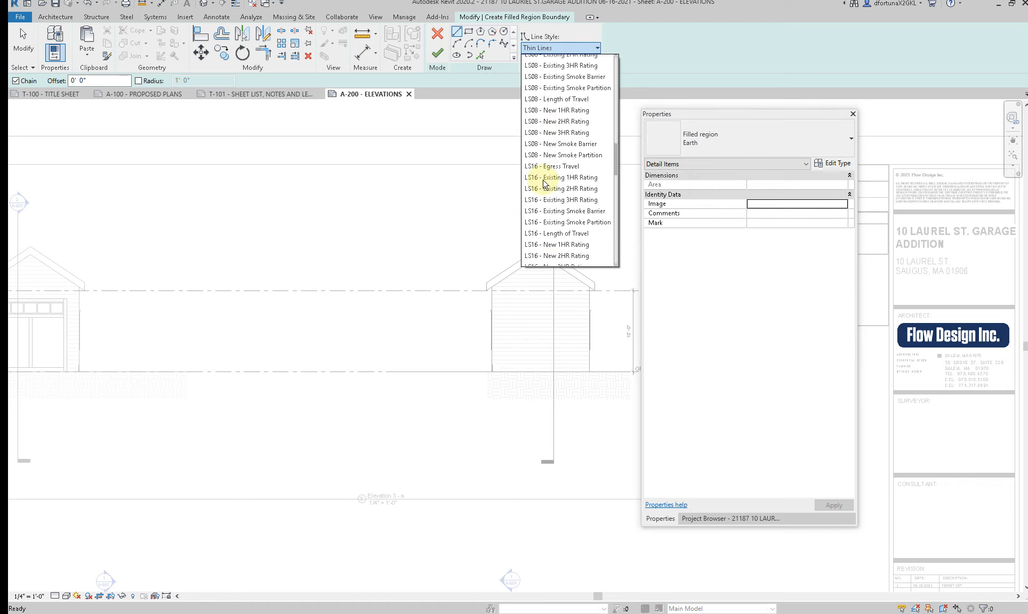
pyautogui.scroll(15, 543, 203)
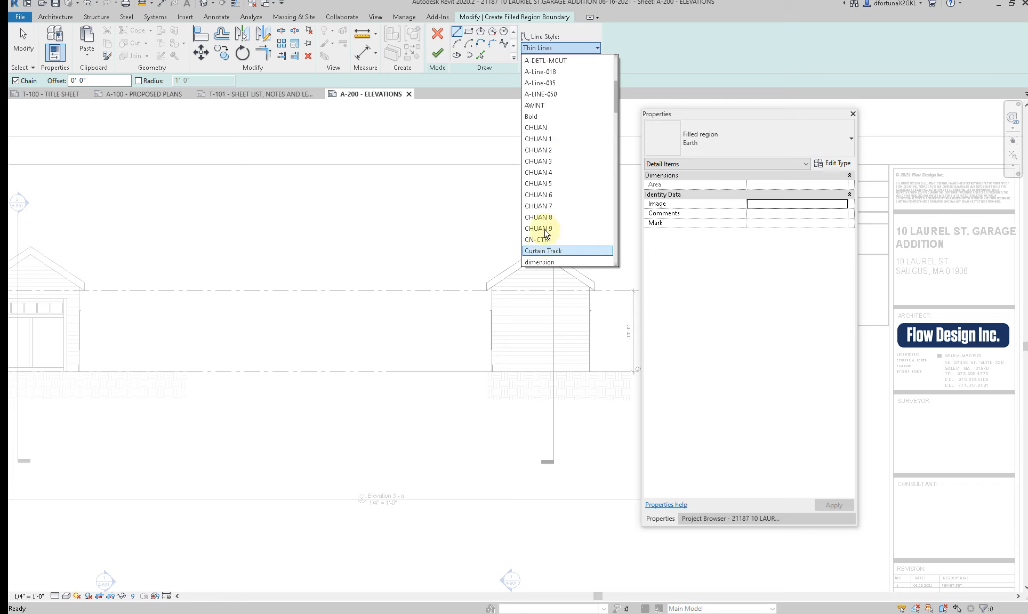
pyautogui.click(538, 228)
pyautogui.moveTo(479, 211); pyautogui.dragTo(344, 202, button='middle')
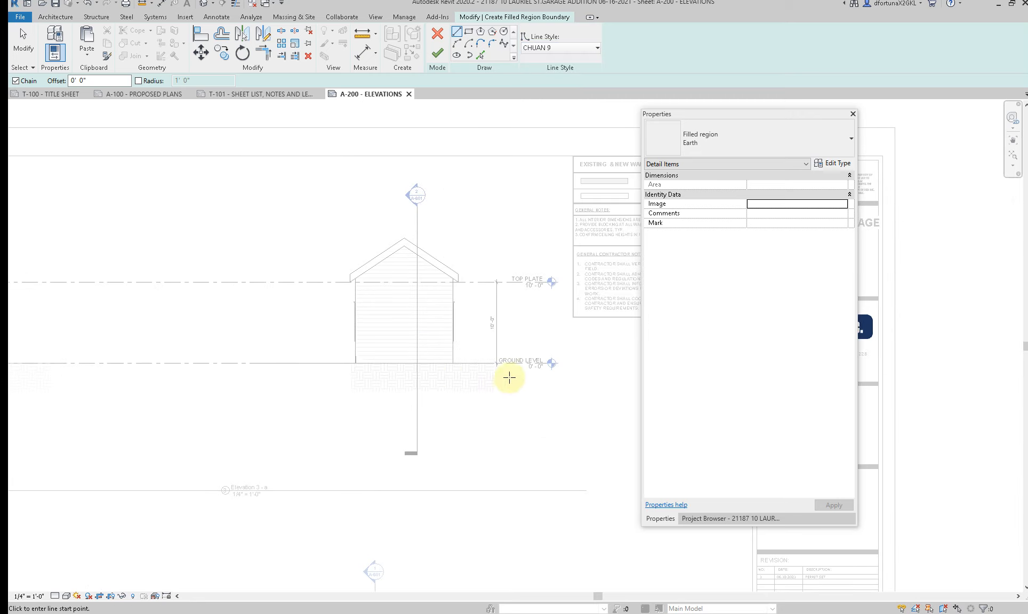
pyautogui.click(516, 363)
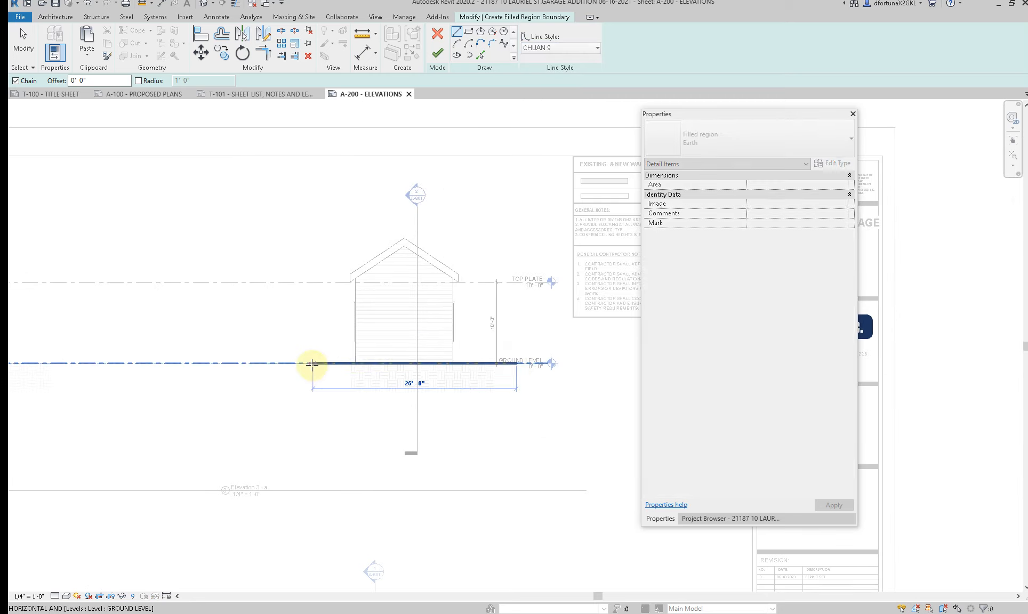
pyautogui.click(311, 363)
pyautogui.press('Escape')
pyautogui.press('Escape')
# Step: Change the ground boundary line's style to CHUAN 7
pyautogui.click(334, 364)
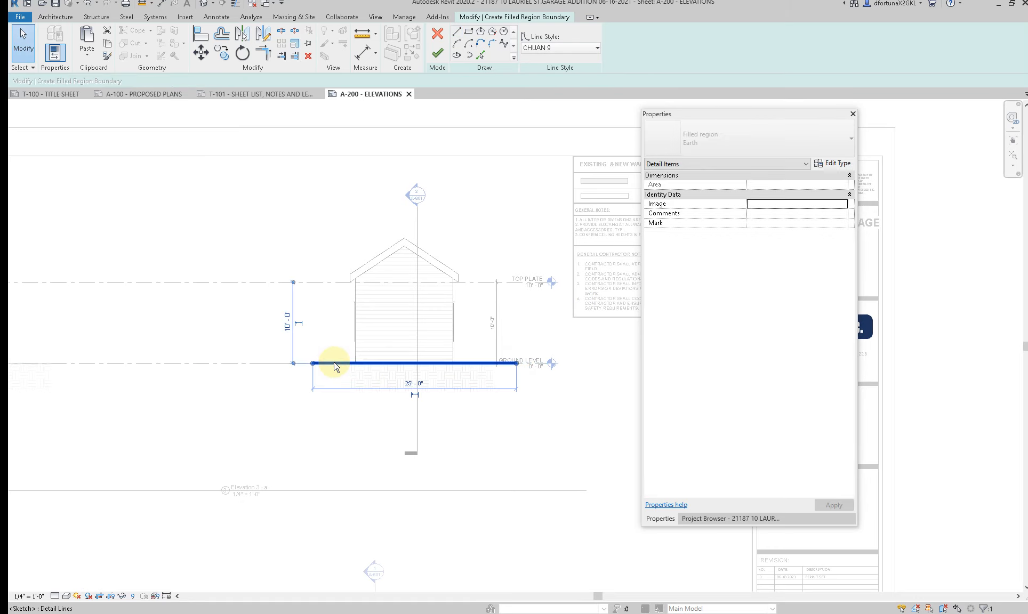
pyautogui.click(334, 364)
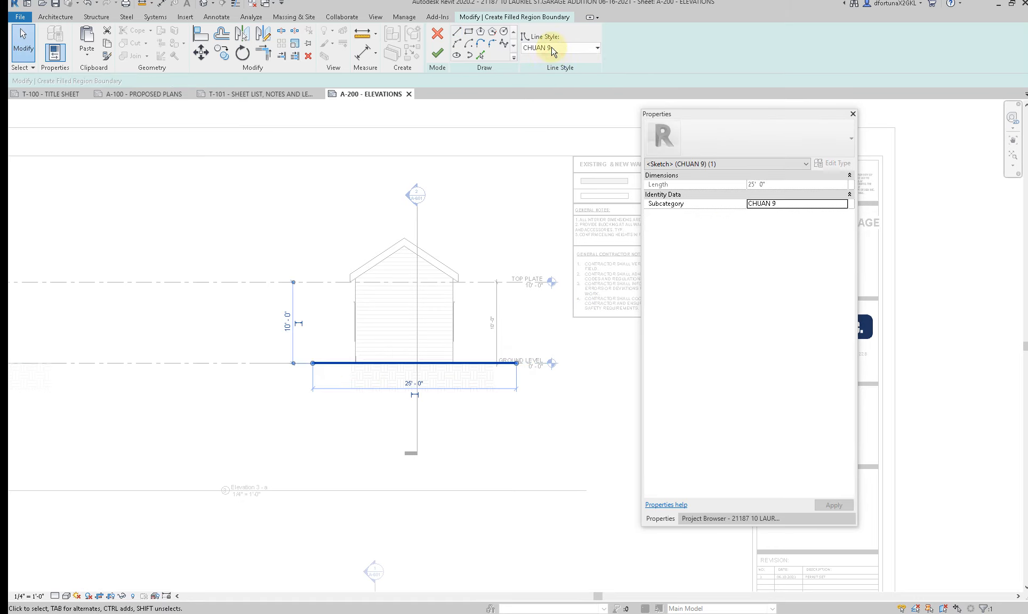
pyautogui.click(553, 48)
pyautogui.scroll(2, 560, 112)
pyautogui.click(554, 98)
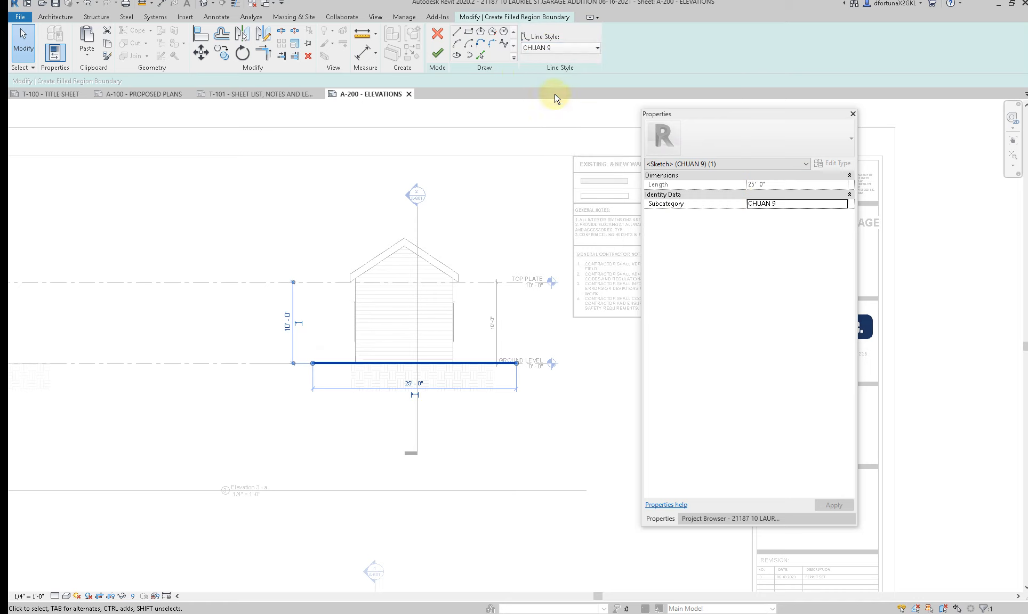
pyautogui.click(553, 54)
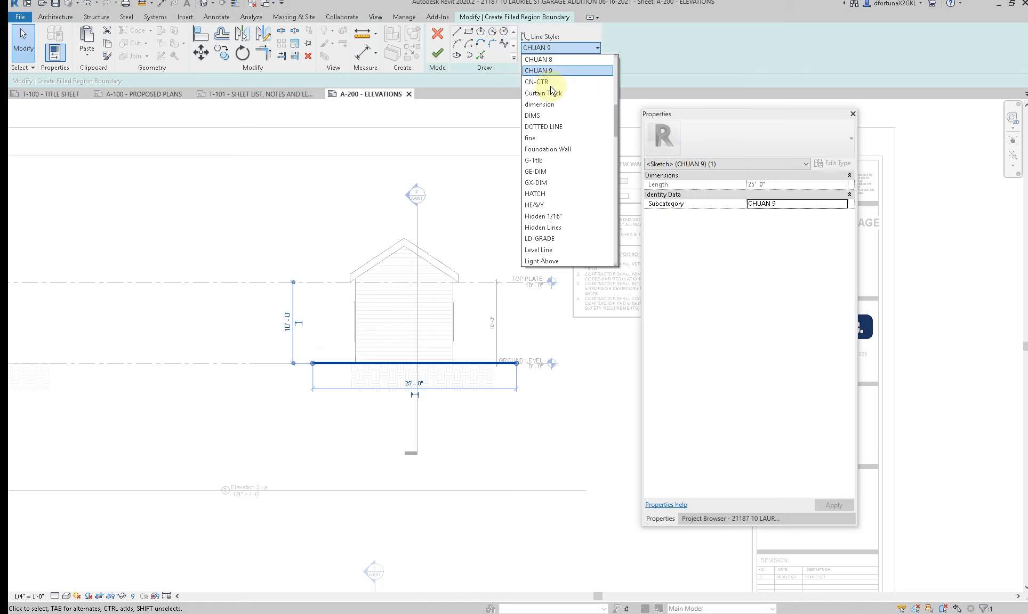
pyautogui.click(545, 100)
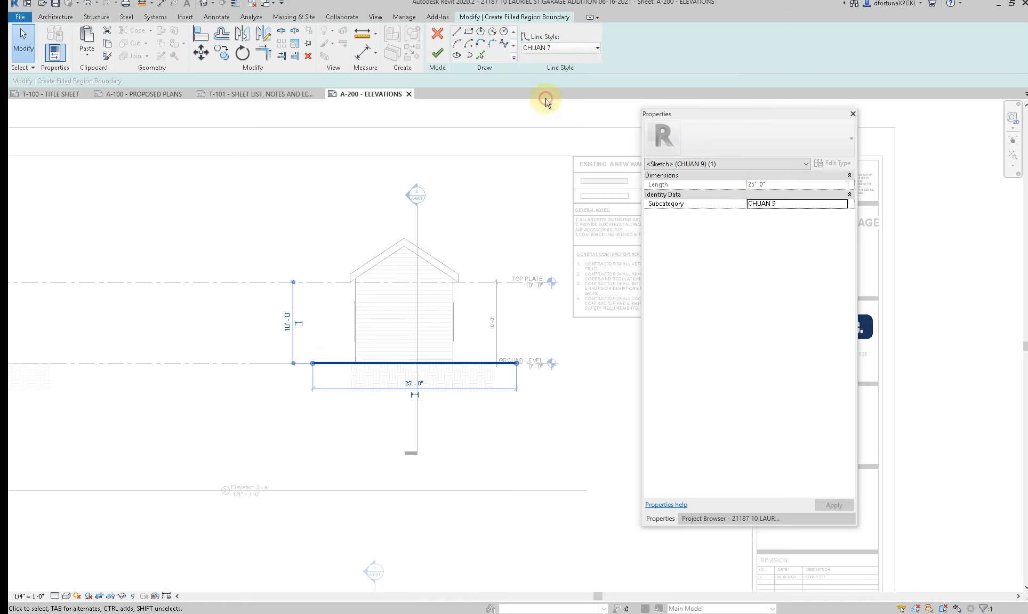
# Step: Return the ground boundary line to the CHUAN 9 line style
pyautogui.click(340, 363)
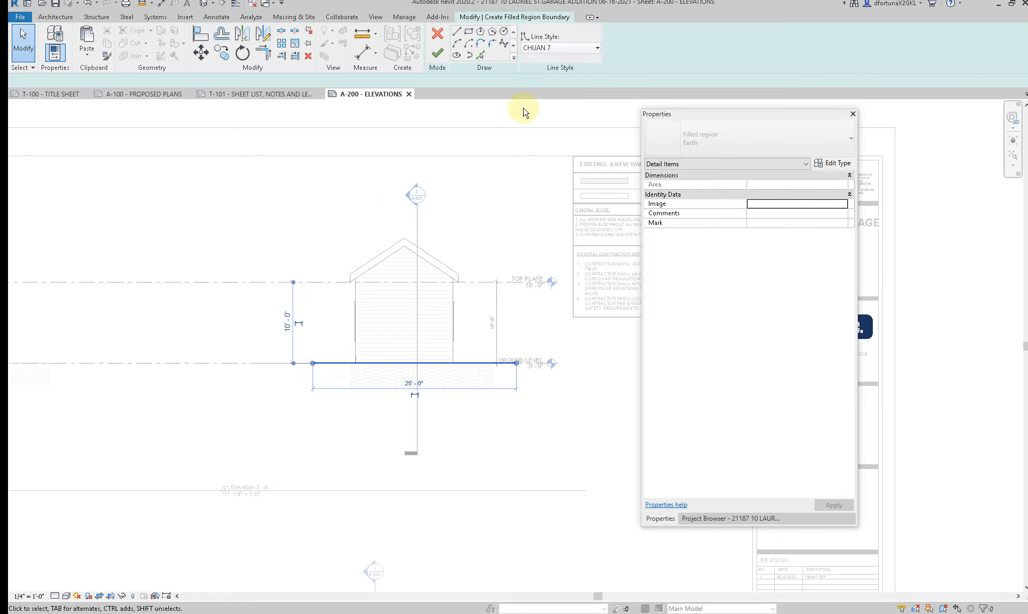
pyautogui.click(567, 53)
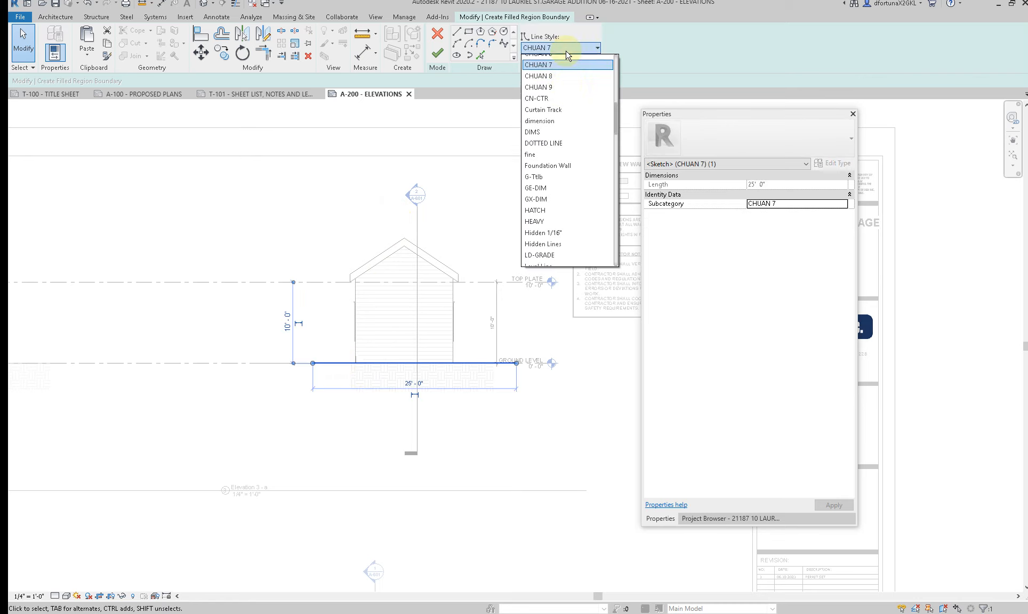
pyautogui.click(568, 87)
pyautogui.click(462, 105)
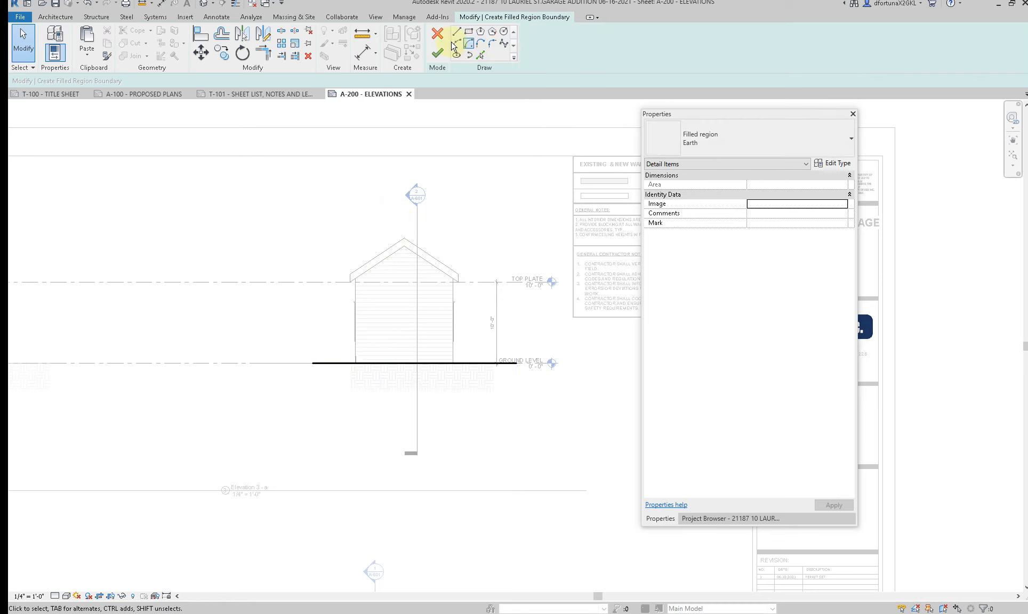
# Step: Close the boundary below grade with a curved spline in <Invisible lines> joining both ends of the ground line, and finish the filled region
pyautogui.click(503, 44)
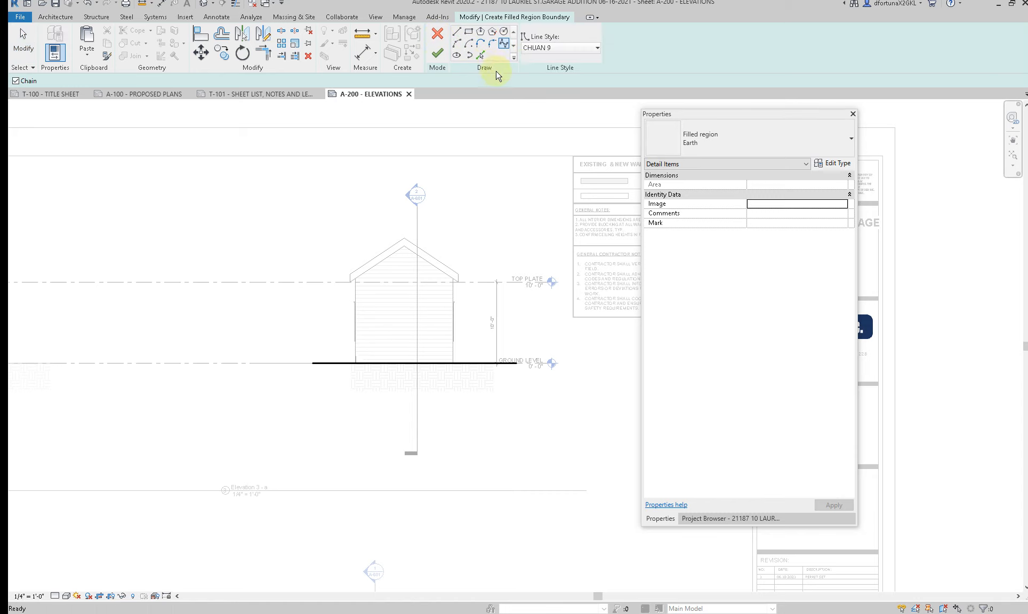
pyautogui.click(544, 53)
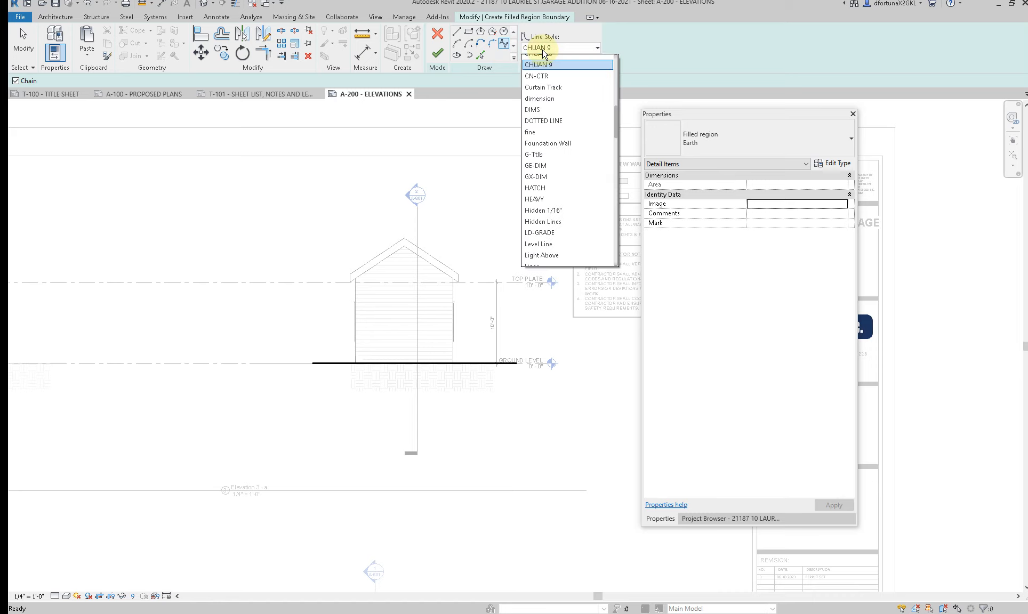
pyautogui.scroll(10, 544, 152)
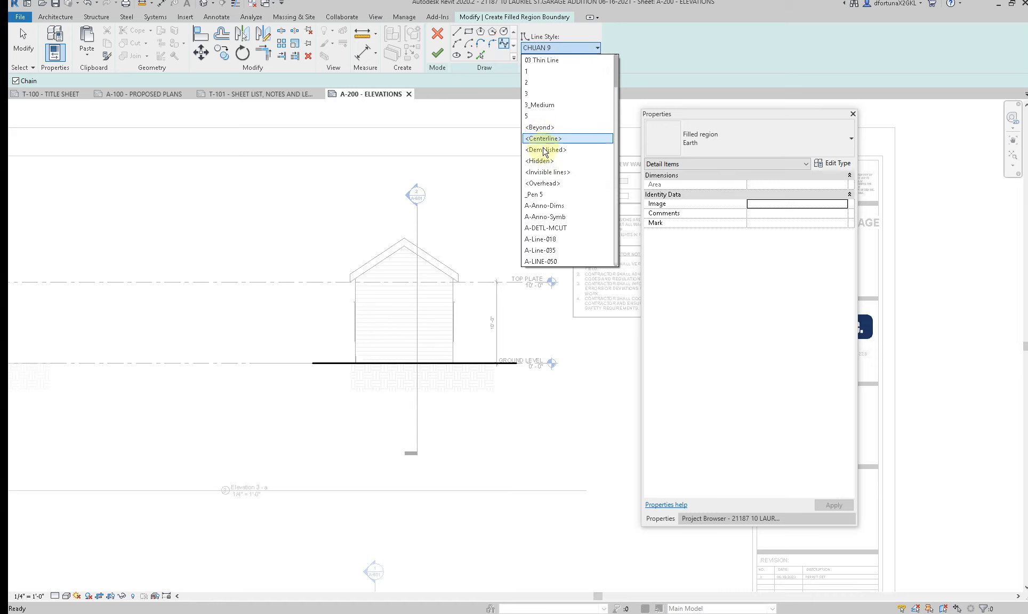
pyautogui.click(545, 171)
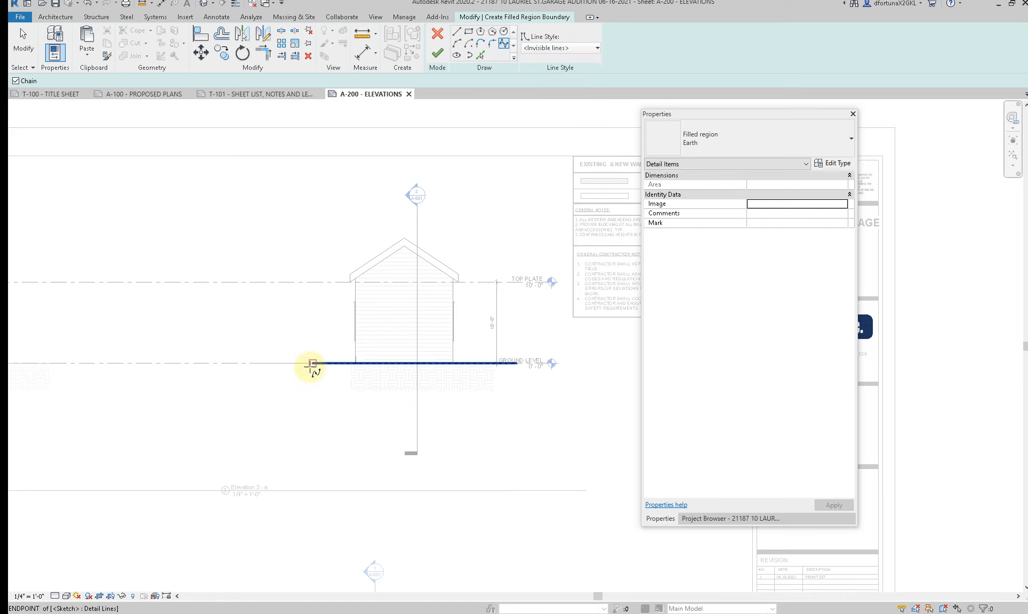
pyautogui.click(312, 364)
pyautogui.click(279, 371)
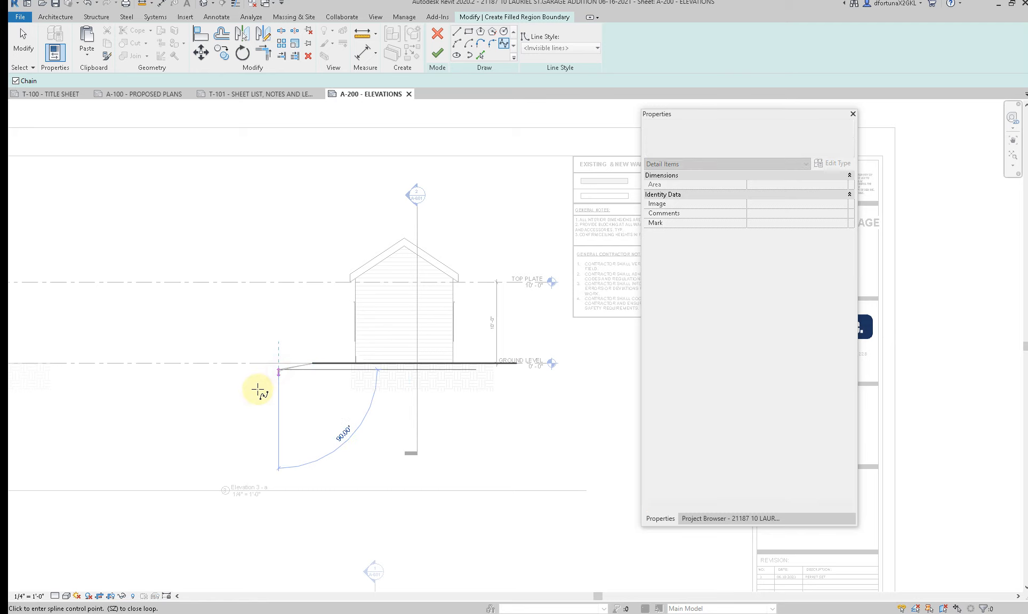
pyautogui.click(258, 390)
pyautogui.click(258, 409)
pyautogui.click(327, 432)
pyautogui.click(328, 407)
pyautogui.click(397, 407)
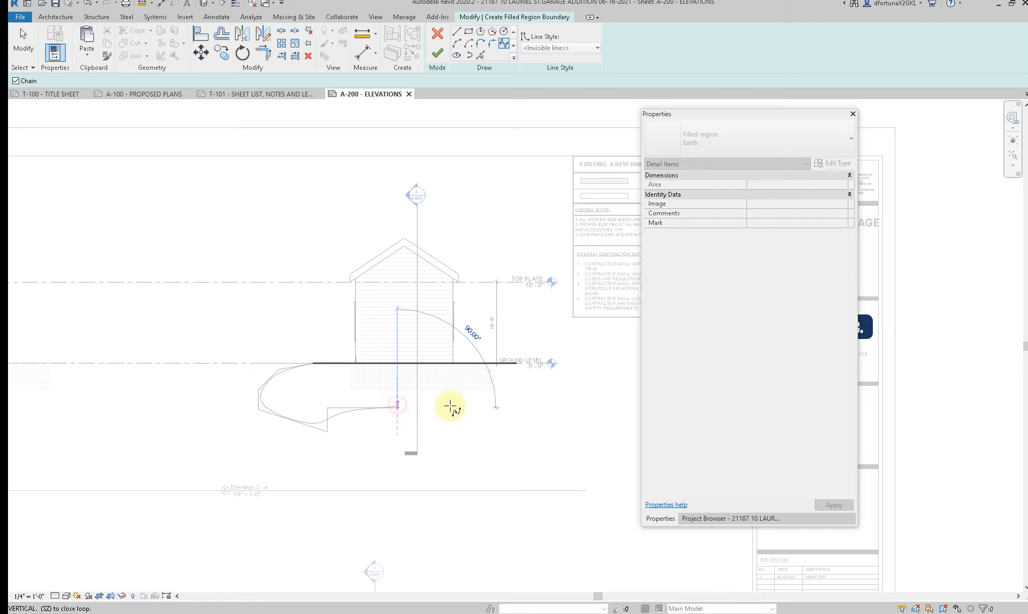
pyautogui.click(452, 407)
pyautogui.click(499, 418)
pyautogui.click(552, 394)
pyautogui.click(540, 373)
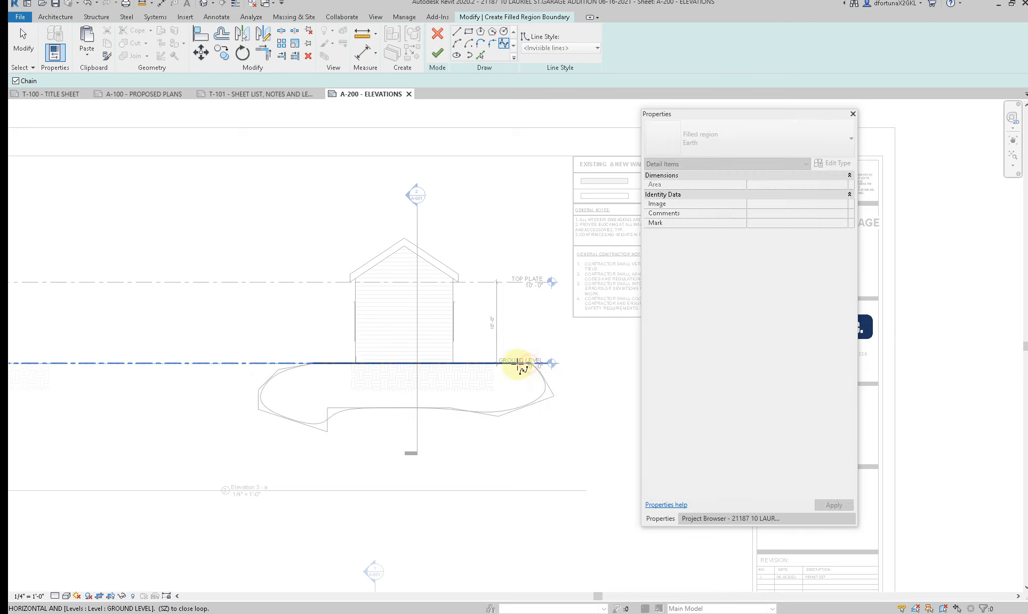
pyautogui.click(517, 364)
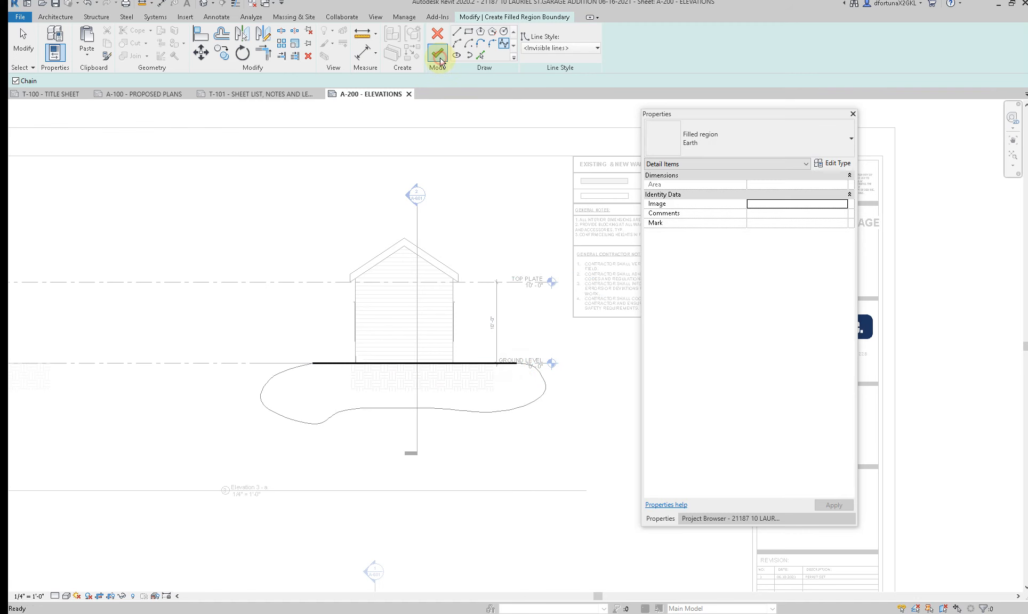
pyautogui.click(440, 62)
pyautogui.click(474, 448)
# Step: Copy the Earth filled region under Elevation 3 to the clipboard
pyautogui.scroll(2, 522, 422)
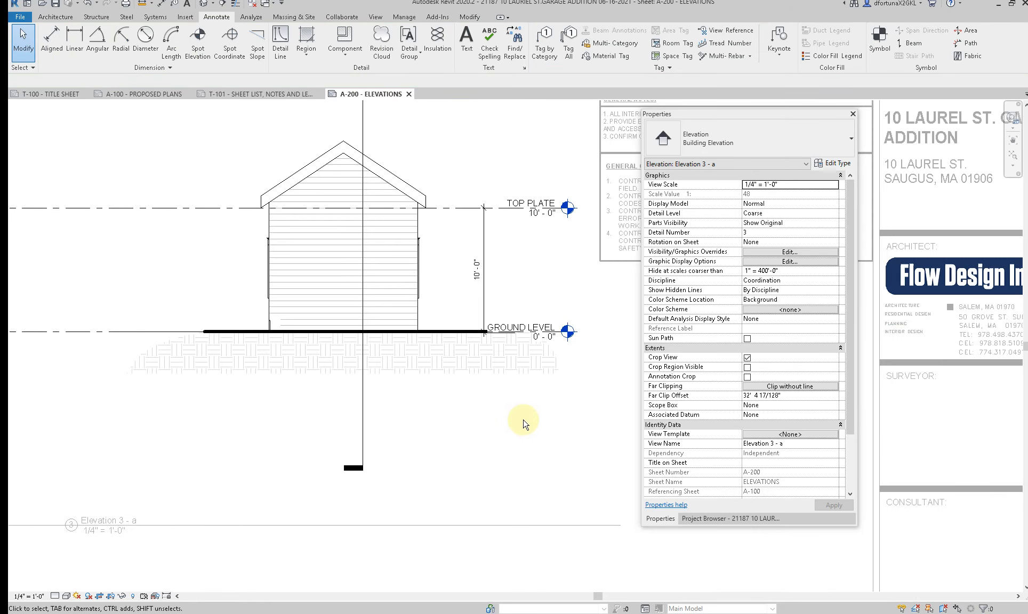
pyautogui.click(216, 331)
pyautogui.scroll(-1, 215, 331)
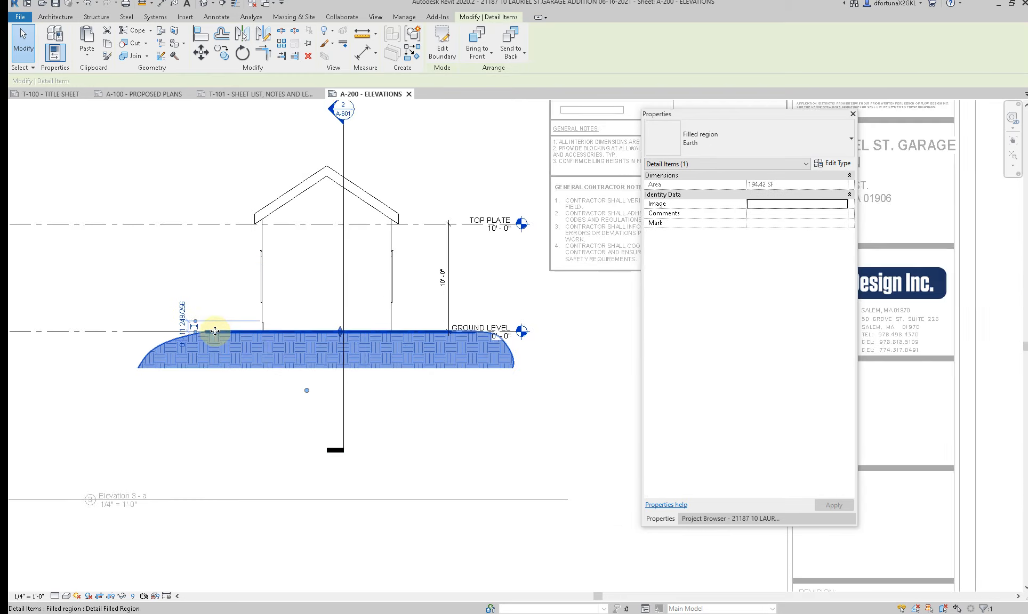
pyautogui.scroll(-1, 216, 331)
pyautogui.click(430, 353)
pyautogui.click(233, 335)
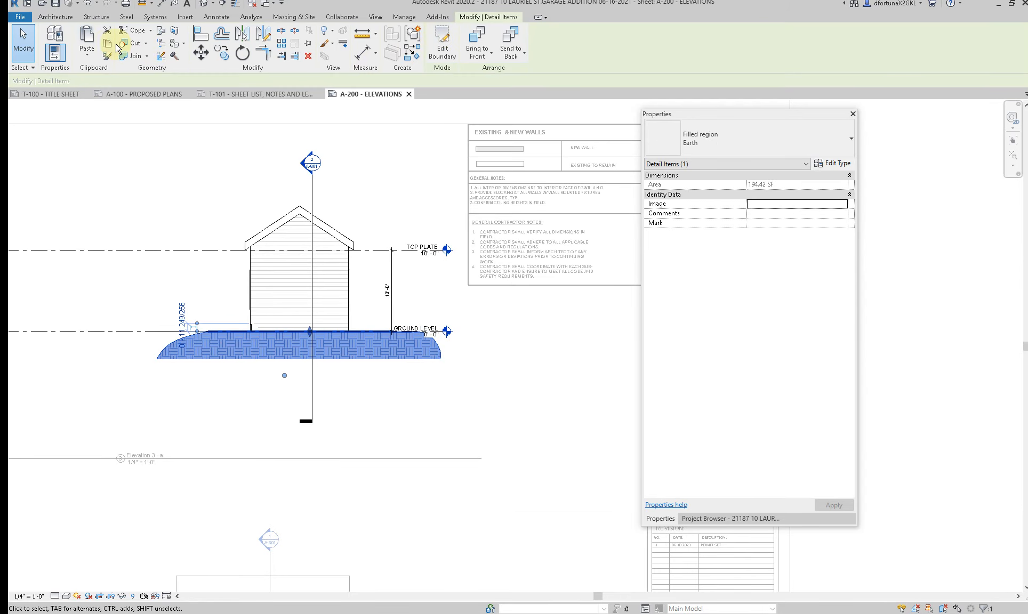
pyautogui.click(253, 139)
# Step: Deactivate the Elevation 3 view and activate Elevation 1 on the sheet
pyautogui.scroll(-2, 287, 222)
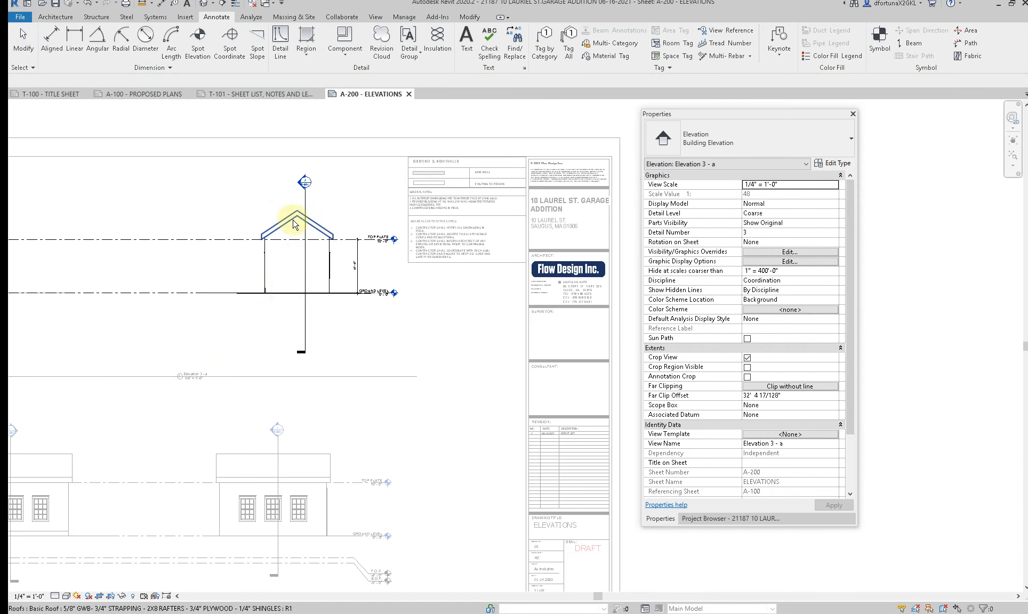
pyautogui.doubleClick(131, 358)
pyautogui.moveTo(132, 357); pyautogui.dragTo(401, 372, button='middle')
pyautogui.doubleClick(232, 295)
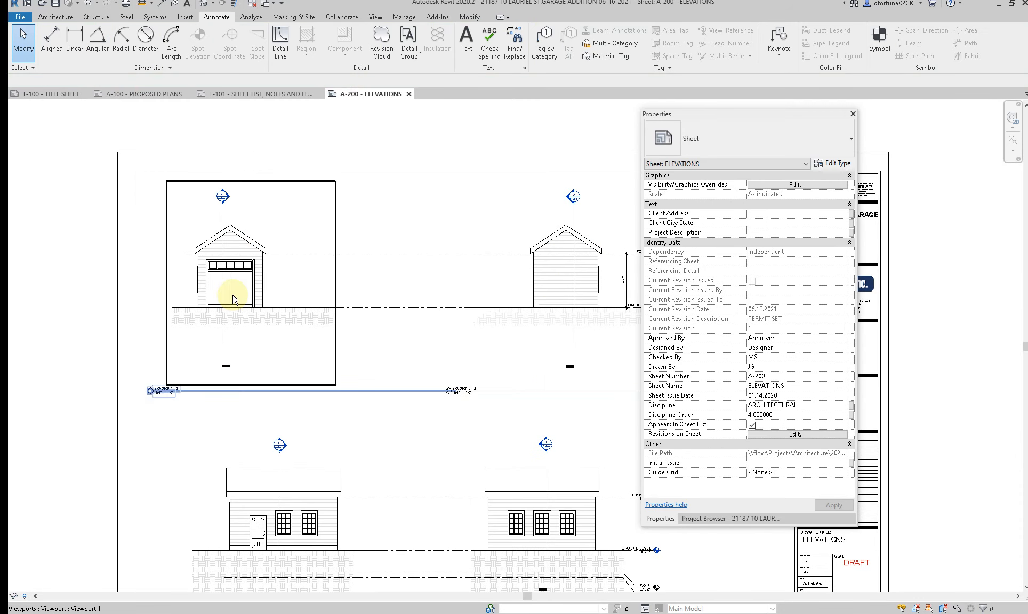
# Step: Paste the Earth filled region into Elevation 1 and move it so its heavy line sits at ground level beneath the garage
pyautogui.click(469, 17)
pyautogui.click(86, 60)
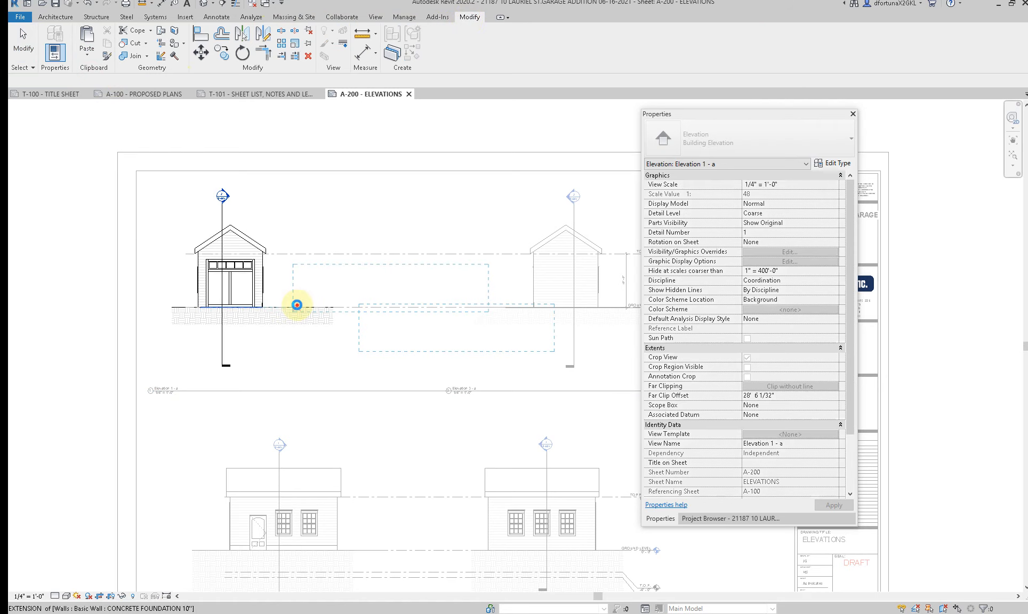
pyautogui.click(347, 282)
pyautogui.scroll(2, 345, 280)
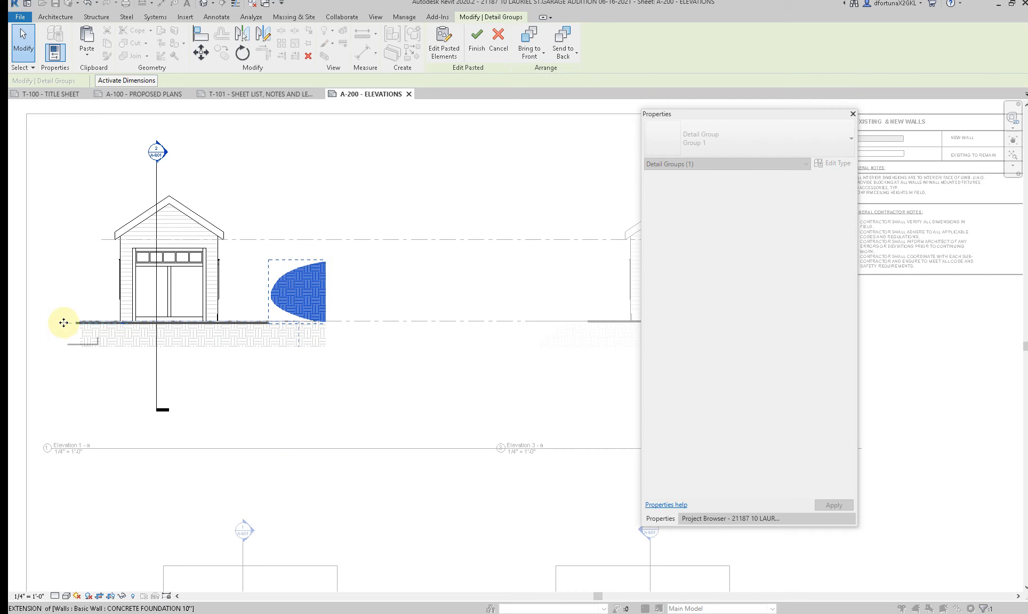
pyautogui.moveTo(64, 322); pyautogui.dragTo(64, 322)
pyautogui.scroll(5, 255, 324)
pyautogui.scroll(-3, 259, 331)
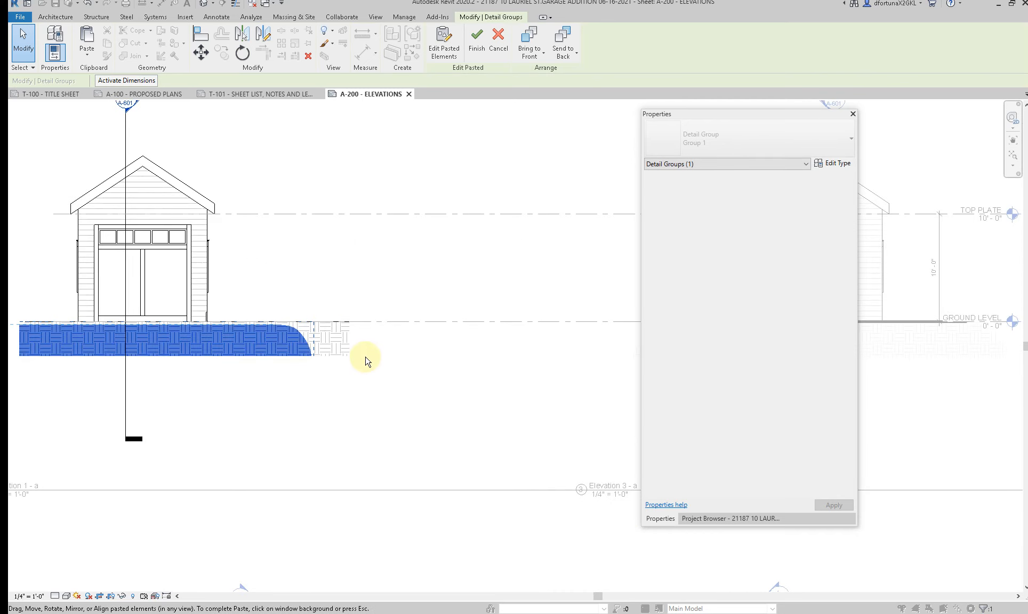
pyautogui.click(373, 386)
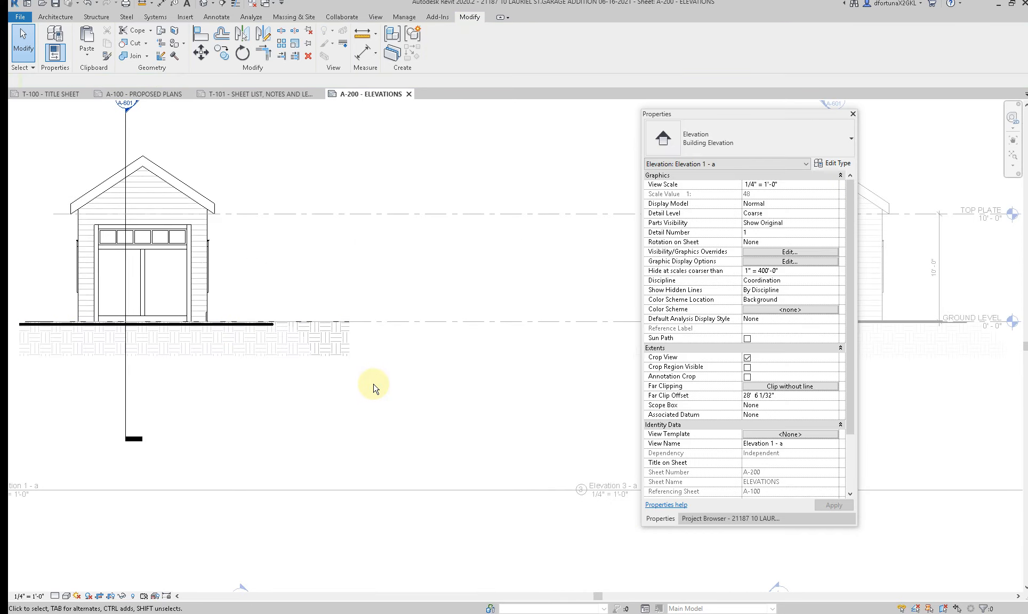
# Step: Move the Earth filled region in Elevation 1 up so its heavy top line meets the garage wall base at ground level
pyautogui.press('l')
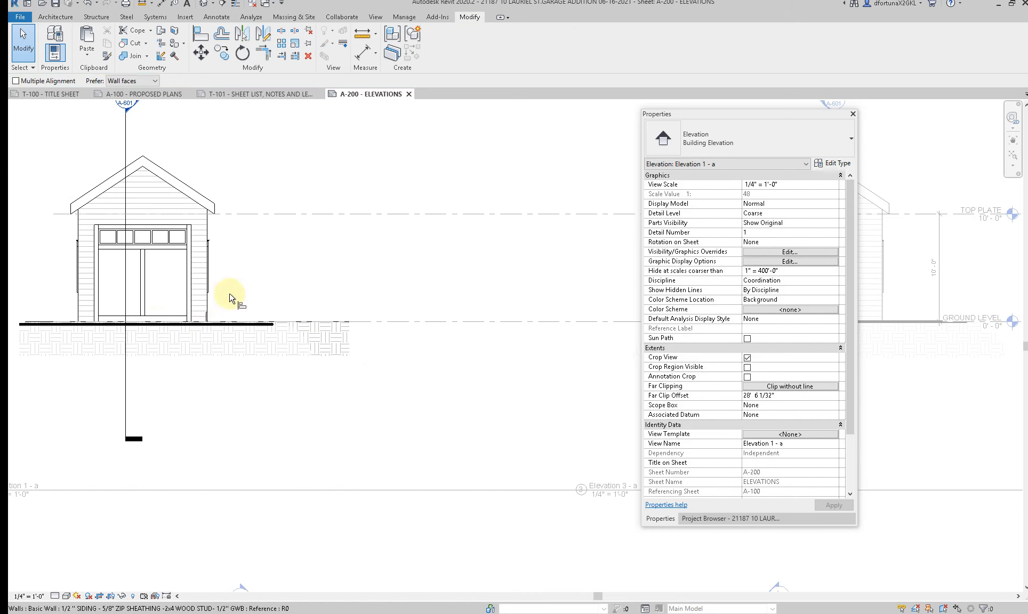
pyautogui.press('Escape')
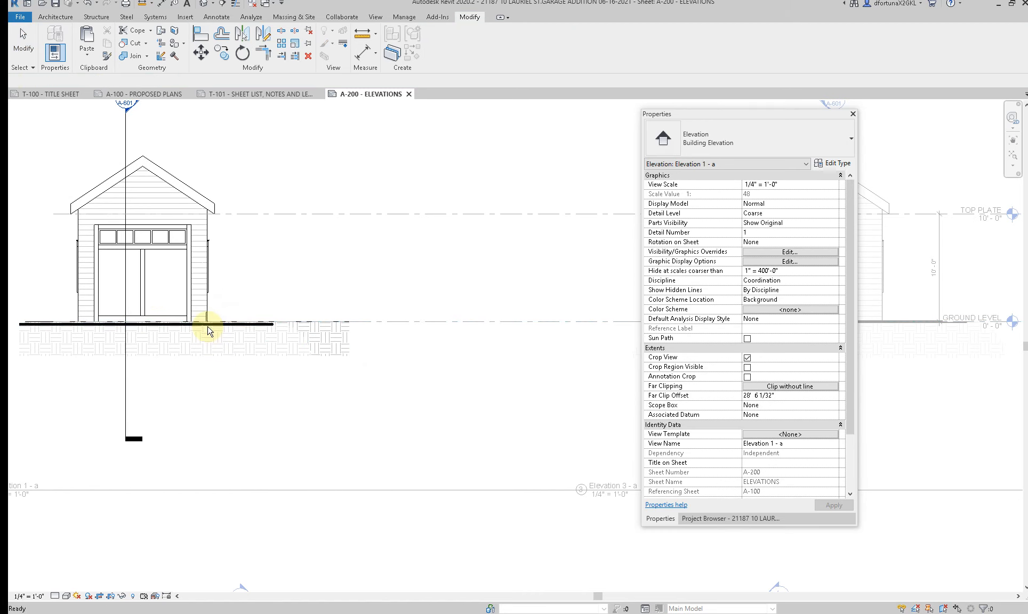
pyautogui.click(208, 326)
pyautogui.press('m')
pyautogui.press('v')
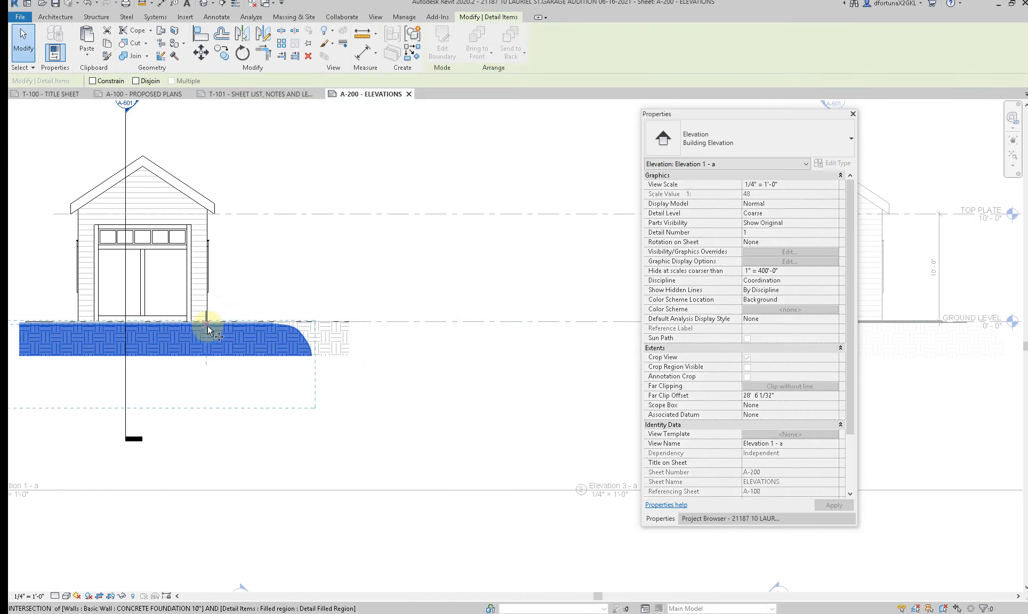
pyautogui.scroll(4, 208, 323)
pyautogui.click(209, 323)
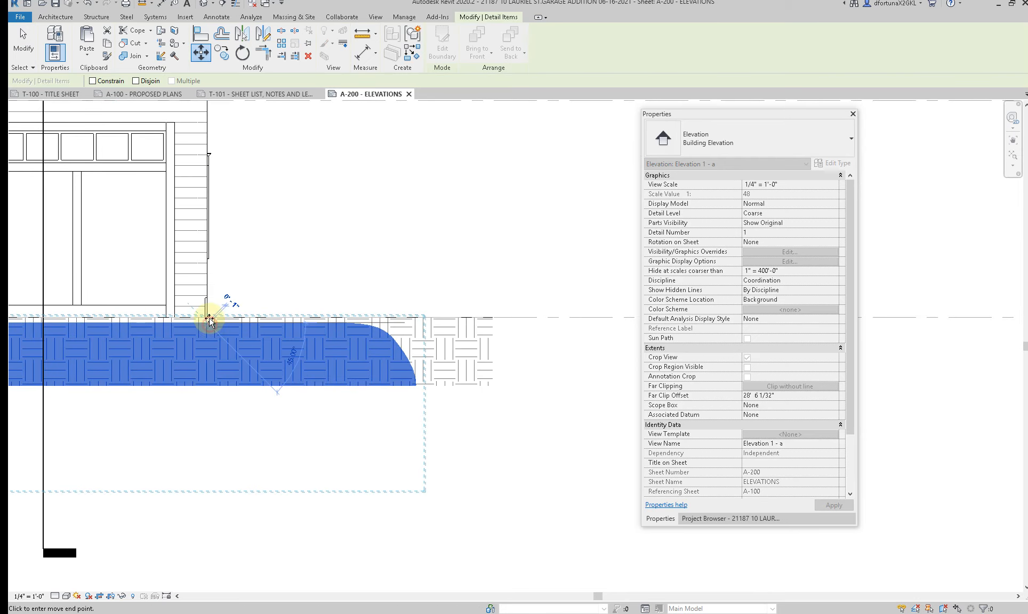
pyautogui.click(208, 317)
pyautogui.press('Escape')
pyautogui.scroll(-4, 315, 351)
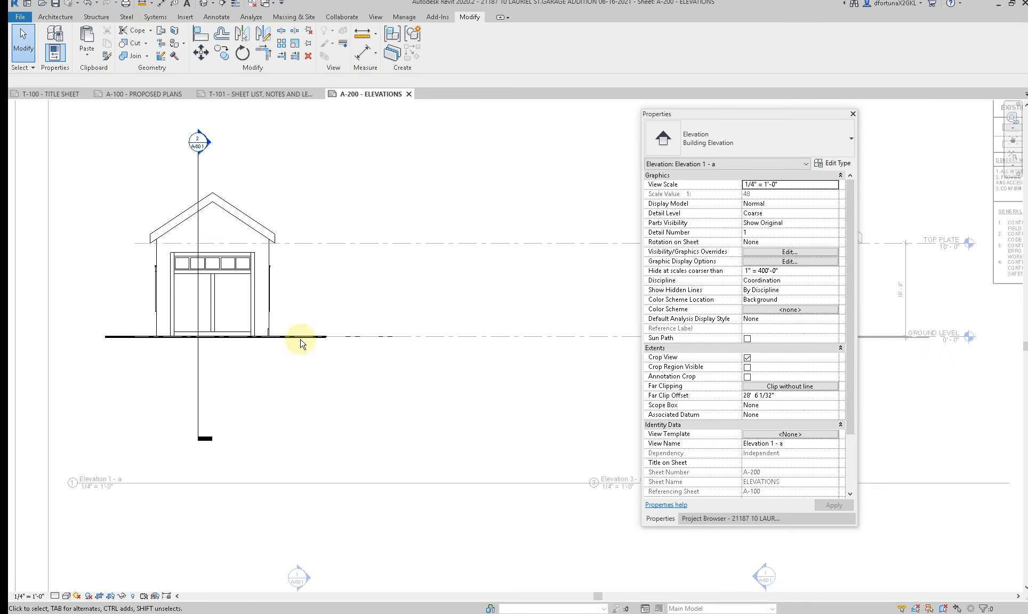
# Step: Hide the topography surface by element in Elevation 1 and deactivate the view
pyautogui.click(297, 337)
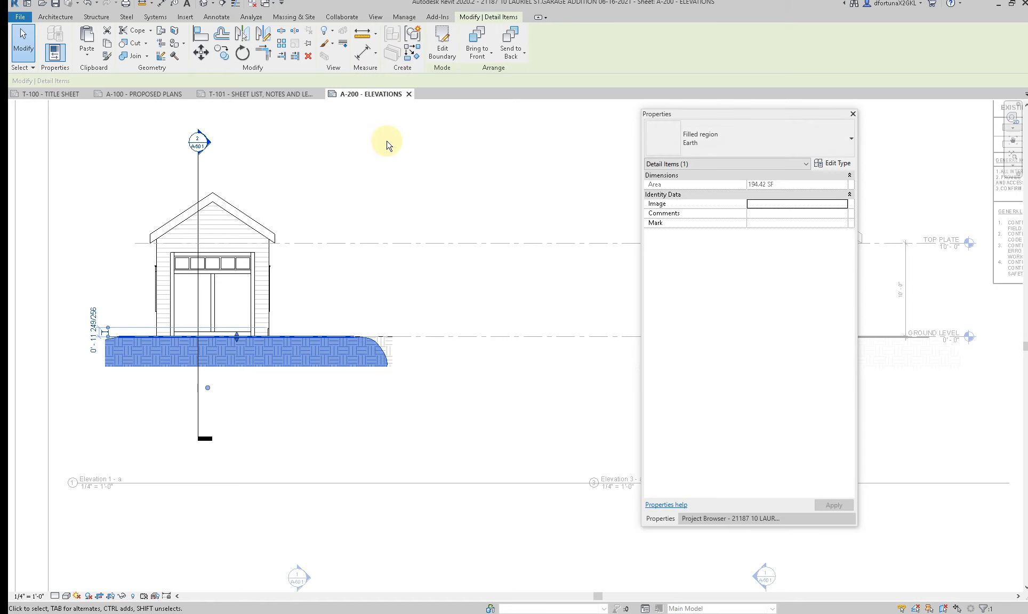
pyautogui.click(384, 339)
pyautogui.click(378, 338)
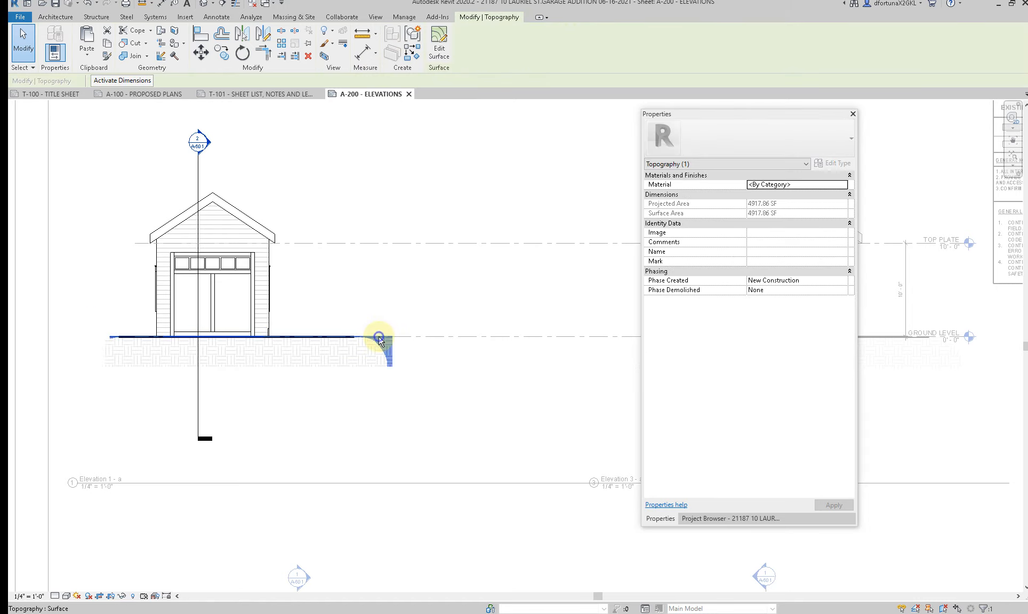
pyautogui.rightClick(378, 337)
pyautogui.moveTo(408, 403)
pyautogui.click(527, 414)
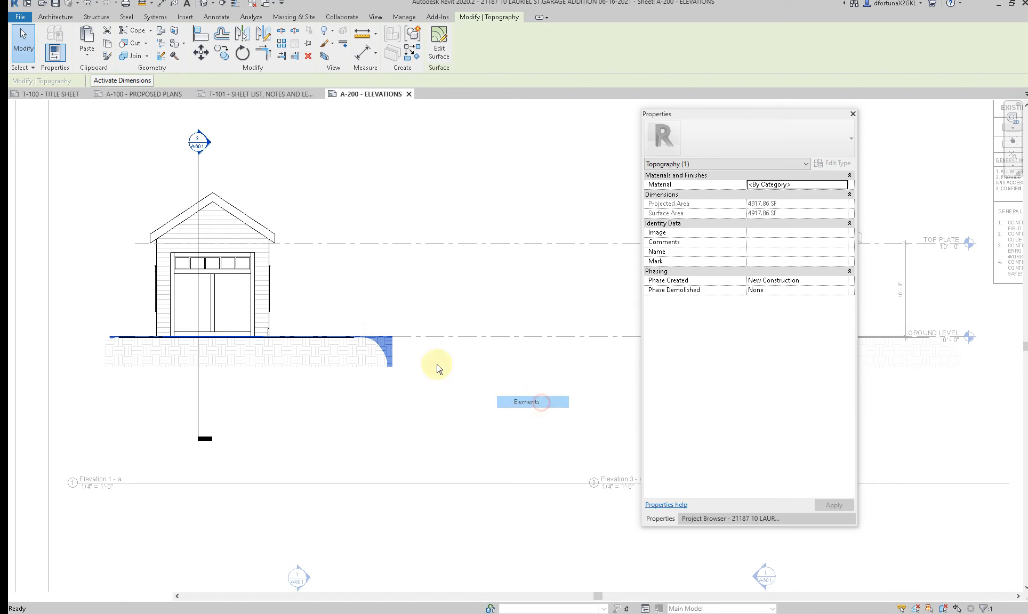
pyautogui.scroll(-2, 418, 388)
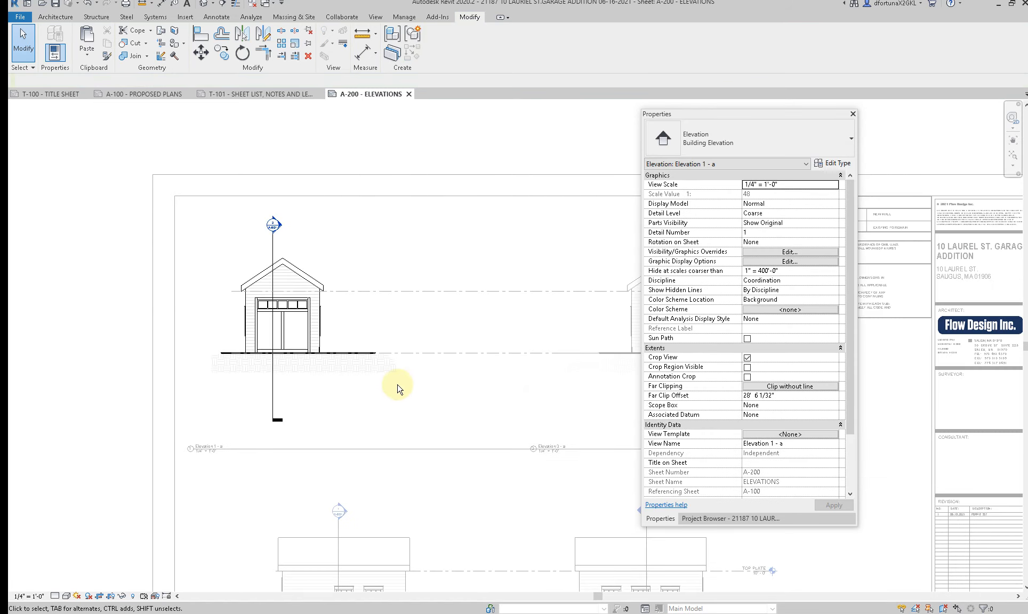
pyautogui.doubleClick(397, 388)
# Step: Activate Elevation 3 and open the boundary of its Earth filled region for editing
pyautogui.scroll(3, 298, 270)
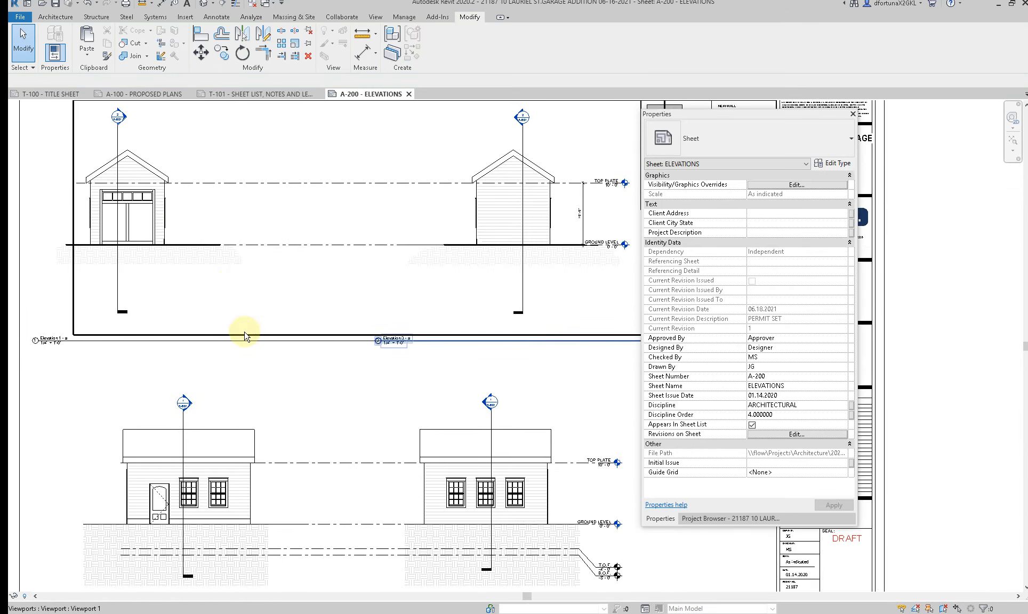
pyautogui.doubleClick(421, 257)
pyautogui.click(434, 253)
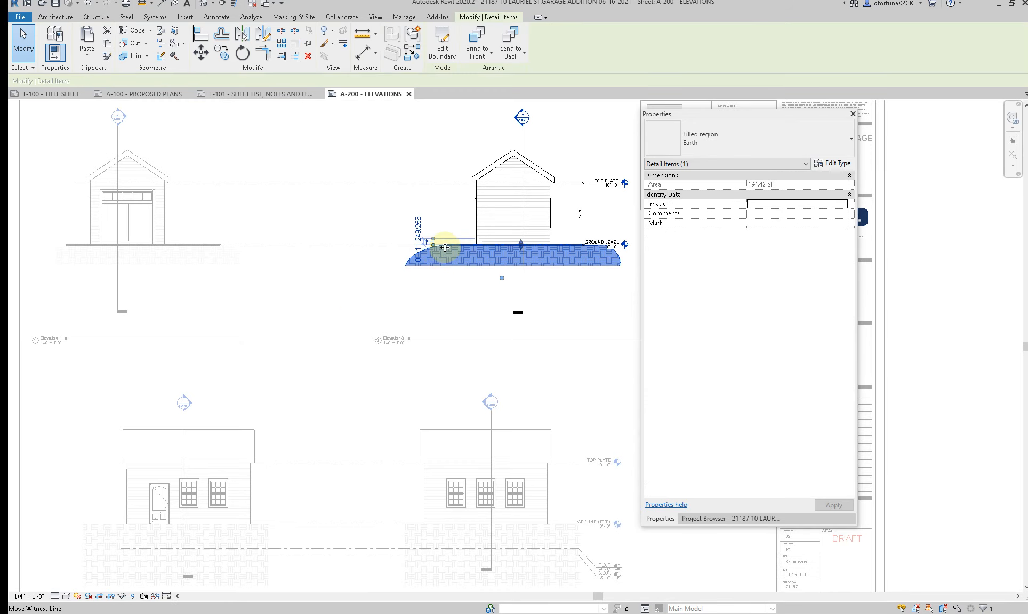
pyautogui.scroll(3, 448, 241)
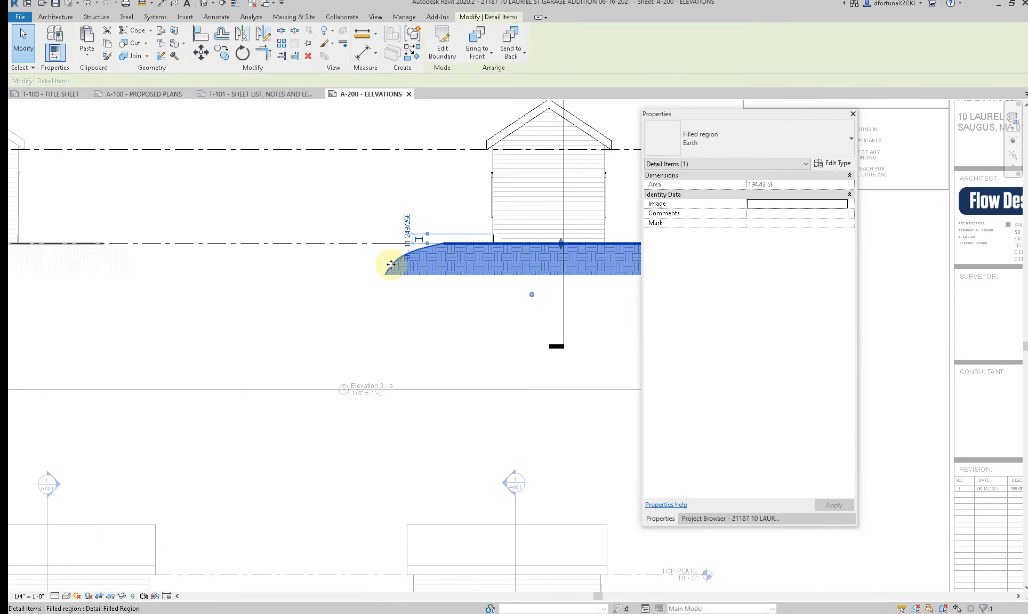
pyautogui.click(440, 54)
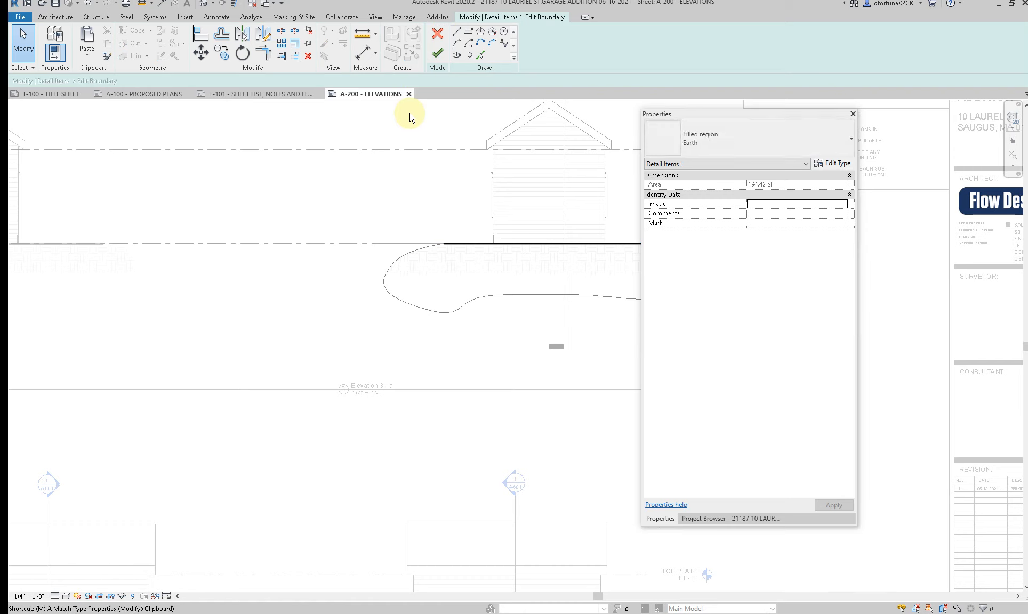
# Step: Try to match line types between the ground line and the boundary spline, finish the boundary edit and deactivate Elevation 3
pyautogui.press('a')
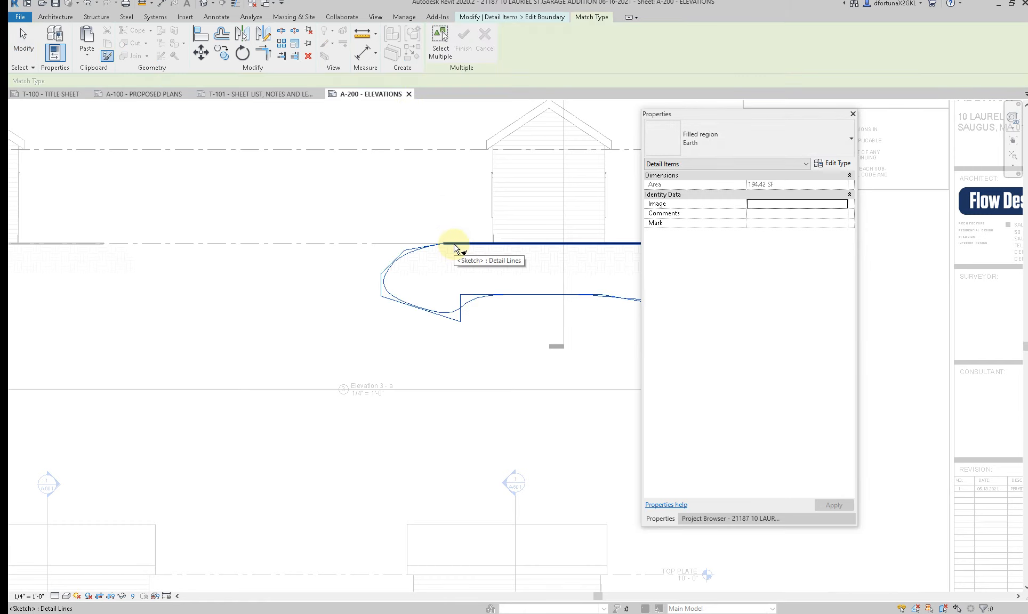
pyautogui.press('Escape')
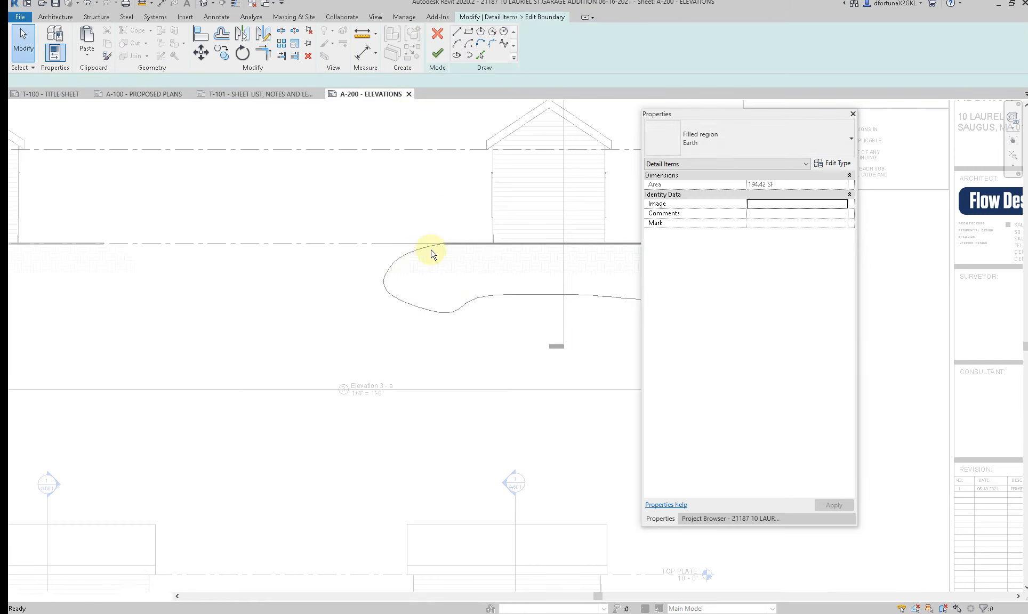
pyautogui.press('a')
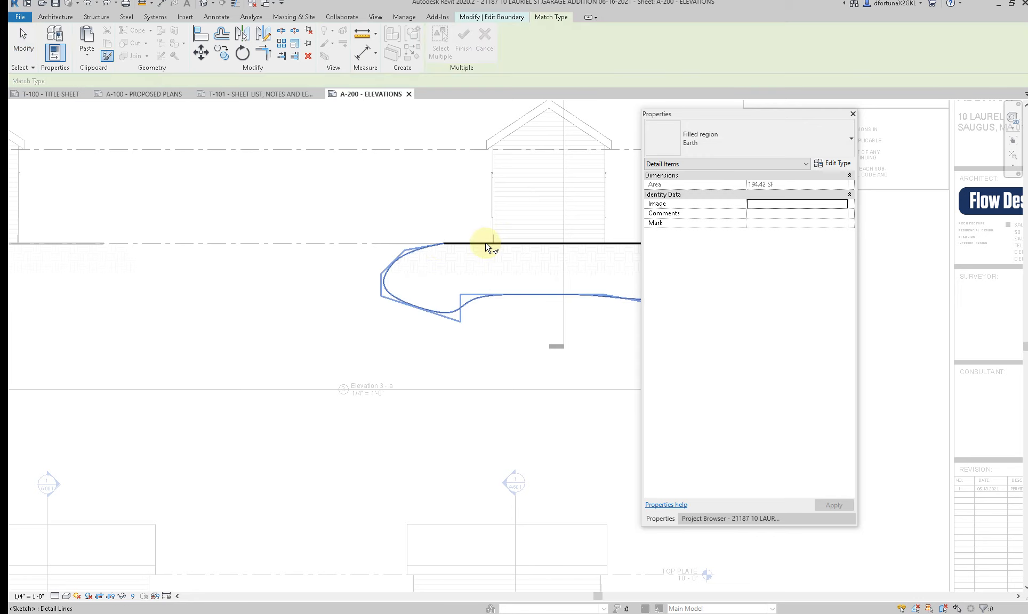
pyautogui.click(461, 253)
pyautogui.click(424, 252)
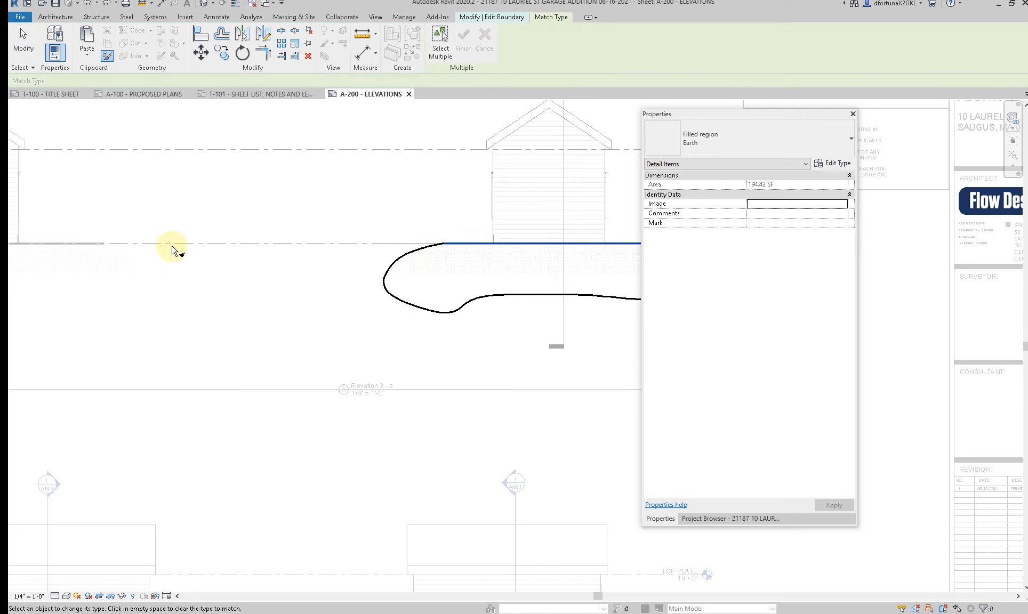
pyautogui.scroll(-2, 172, 245)
pyautogui.press('Escape')
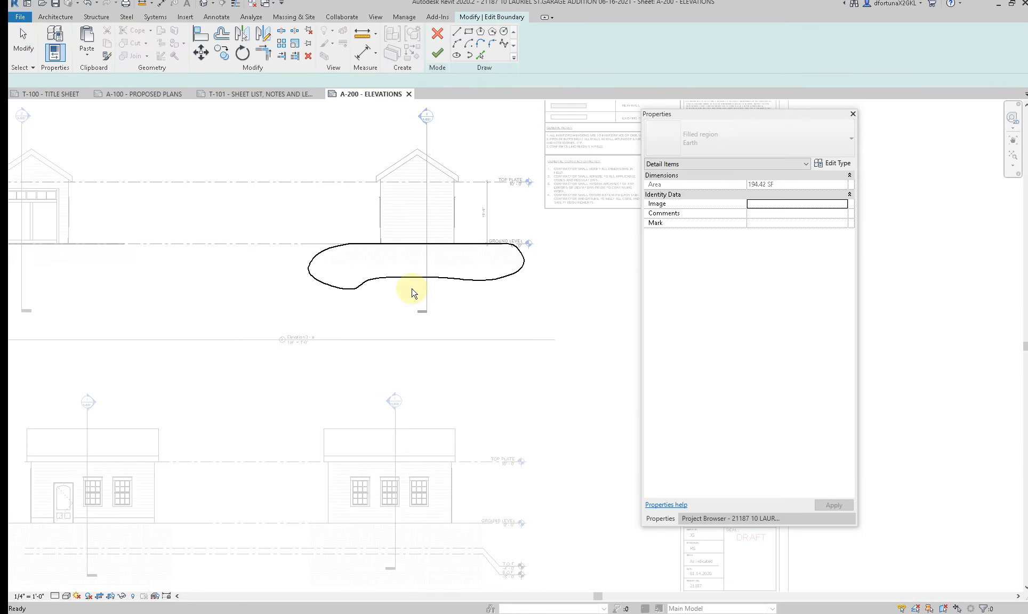
pyautogui.scroll(2, 404, 284)
pyautogui.click(440, 58)
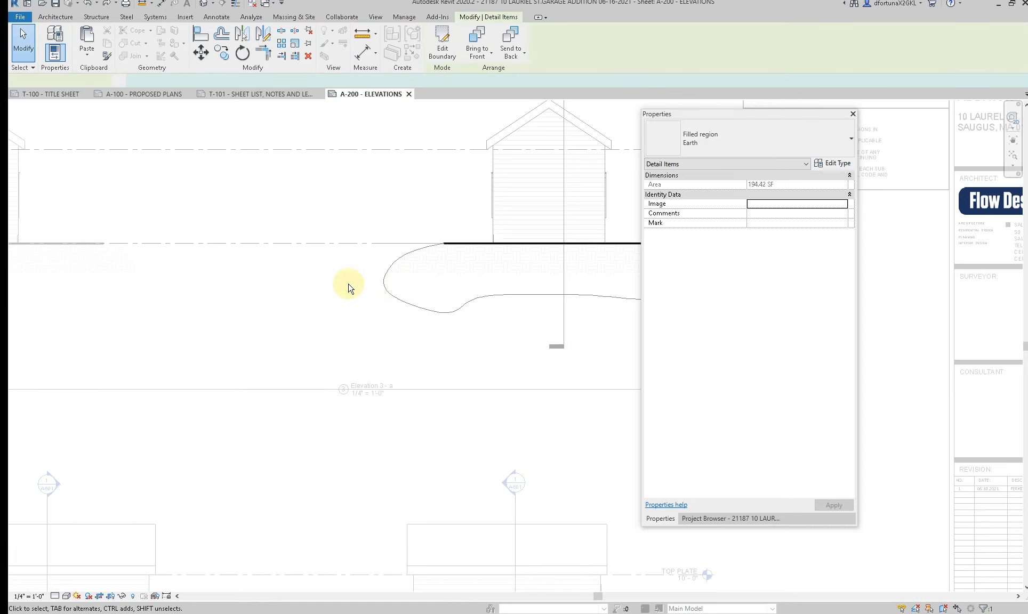
pyautogui.press('Escape')
pyautogui.scroll(-4, 347, 289)
pyautogui.press('d')
pyautogui.press('a')
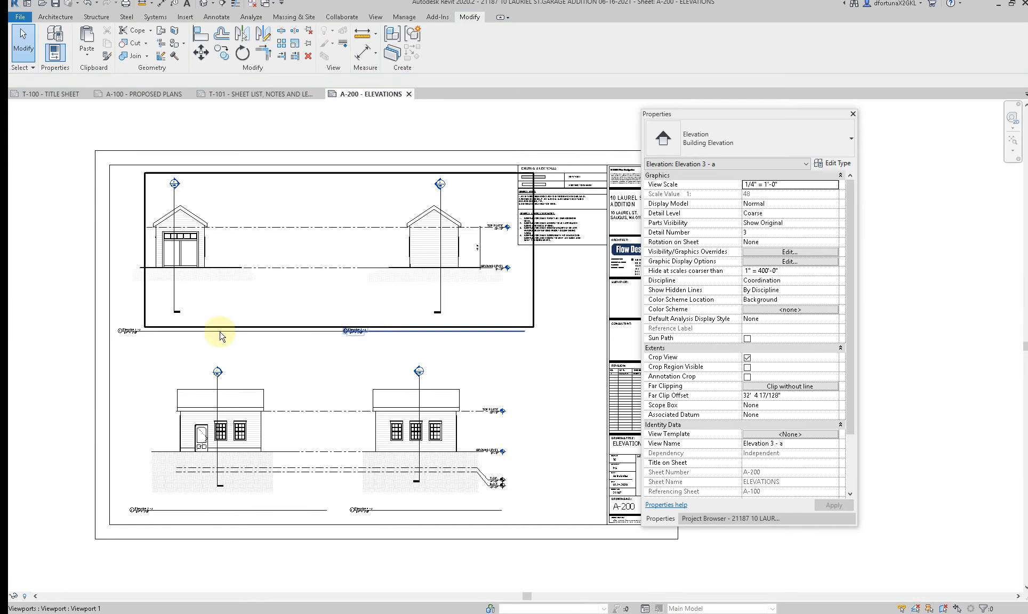
# Step: Activate Elevation 2 on the sheet and hide its topography surface by element in the view
pyautogui.scroll(4, 222, 405)
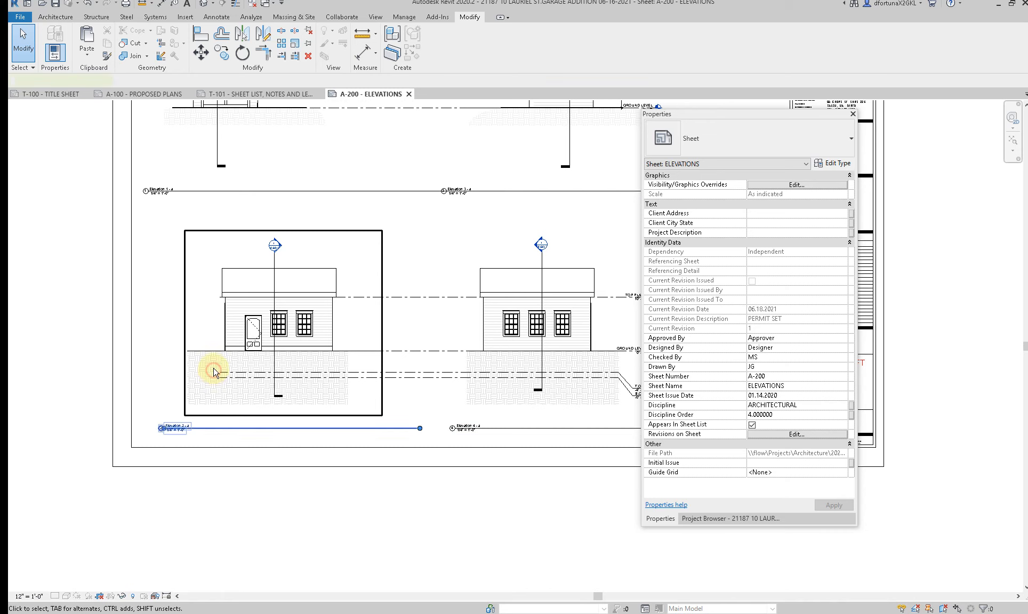
pyautogui.doubleClick(212, 367)
pyautogui.click(212, 352)
pyautogui.rightClick(212, 351)
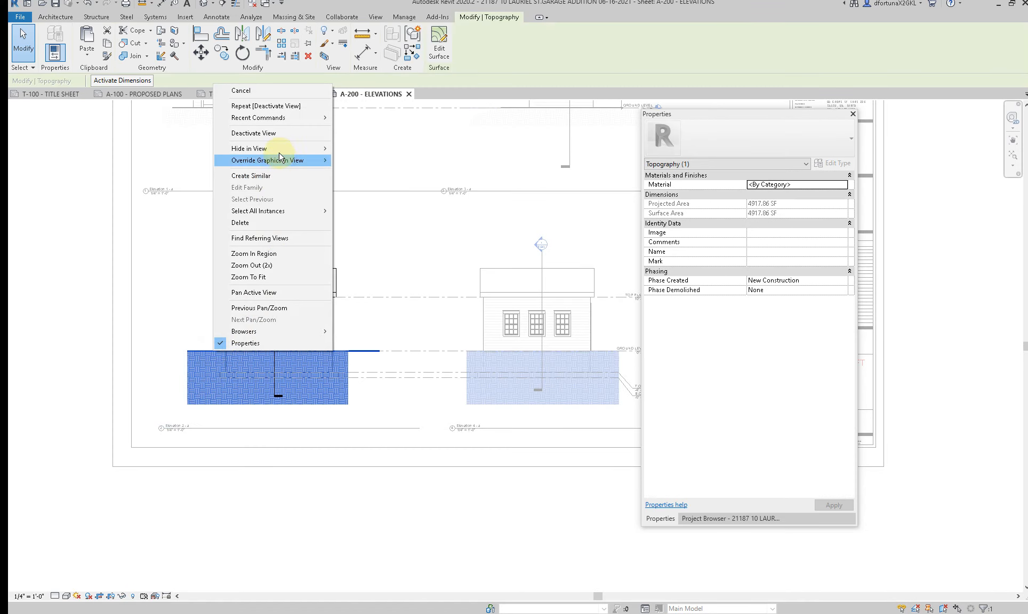
pyautogui.moveTo(277, 148)
pyautogui.click(354, 150)
# Step: Paste the Earth filled region into Elevation 2 and shift it down below the ground level line
pyautogui.hotkey('ctrl', 'v')
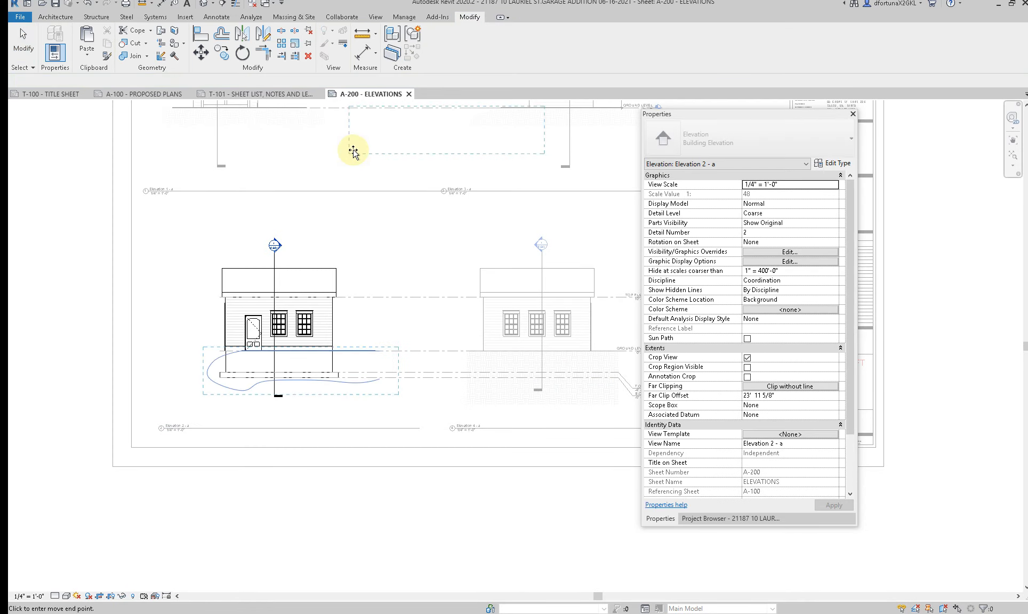
pyautogui.click(183, 388)
pyautogui.scroll(3, 208, 395)
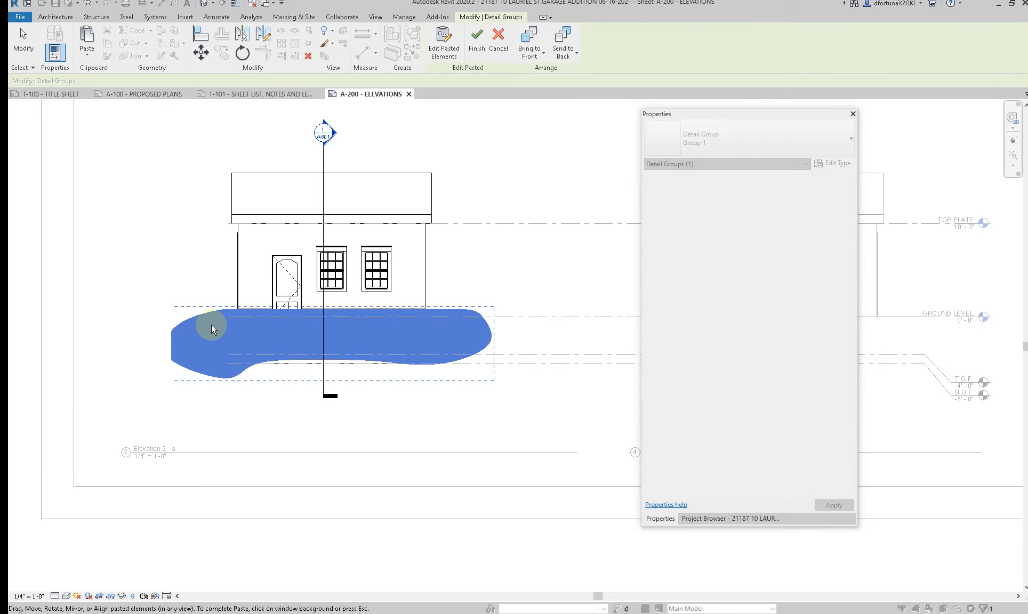
pyautogui.moveTo(207, 315); pyautogui.dragTo(198, 345)
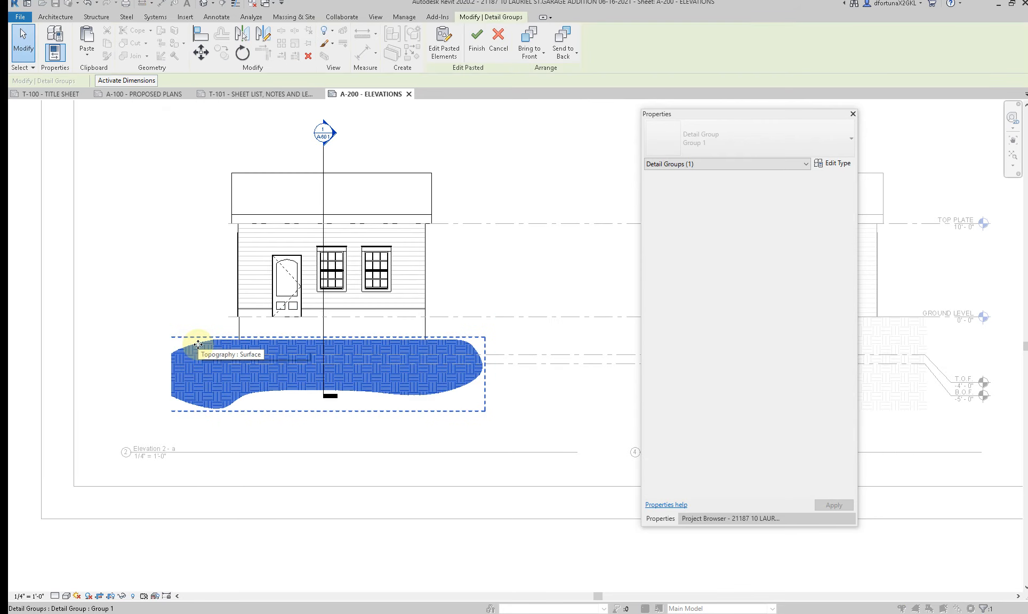
# Step: Move the pasted Earth region up to just below ground level in Elevation 2 and complete the paste
pyautogui.press('v')
pyautogui.scroll(2, 250, 346)
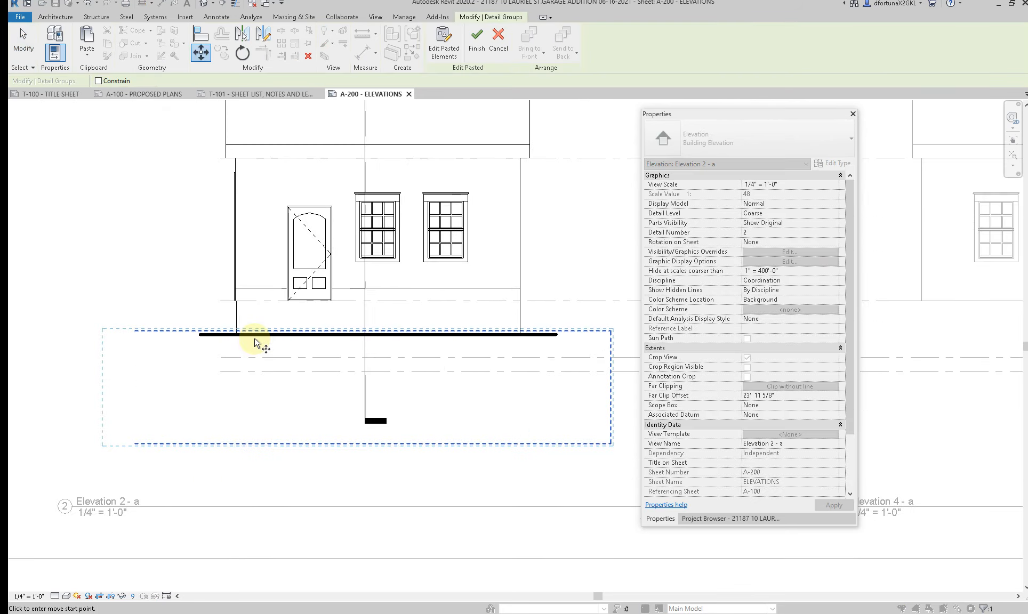
pyautogui.click(255, 336)
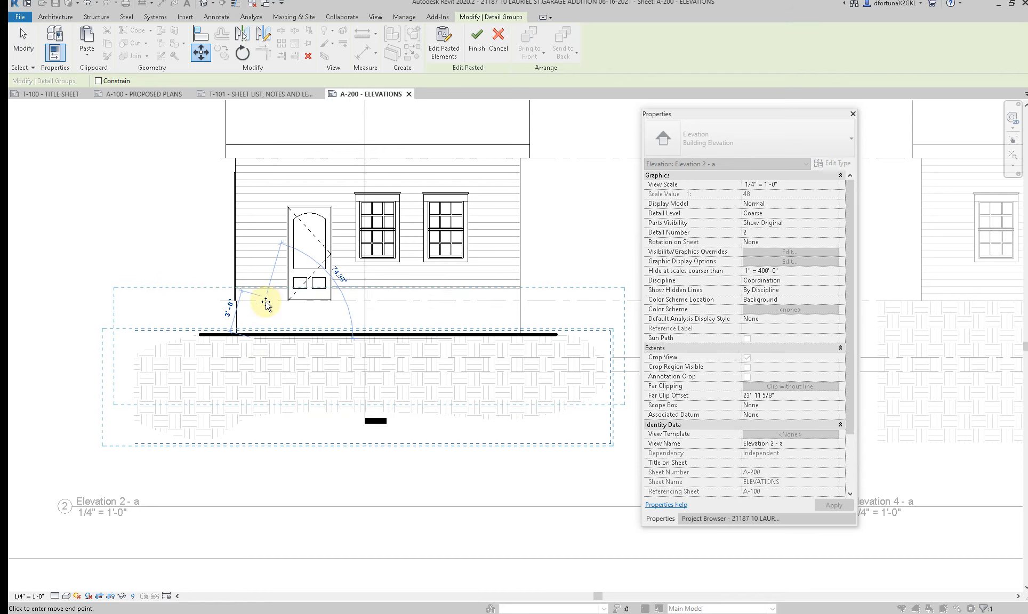
pyautogui.scroll(2, 265, 302)
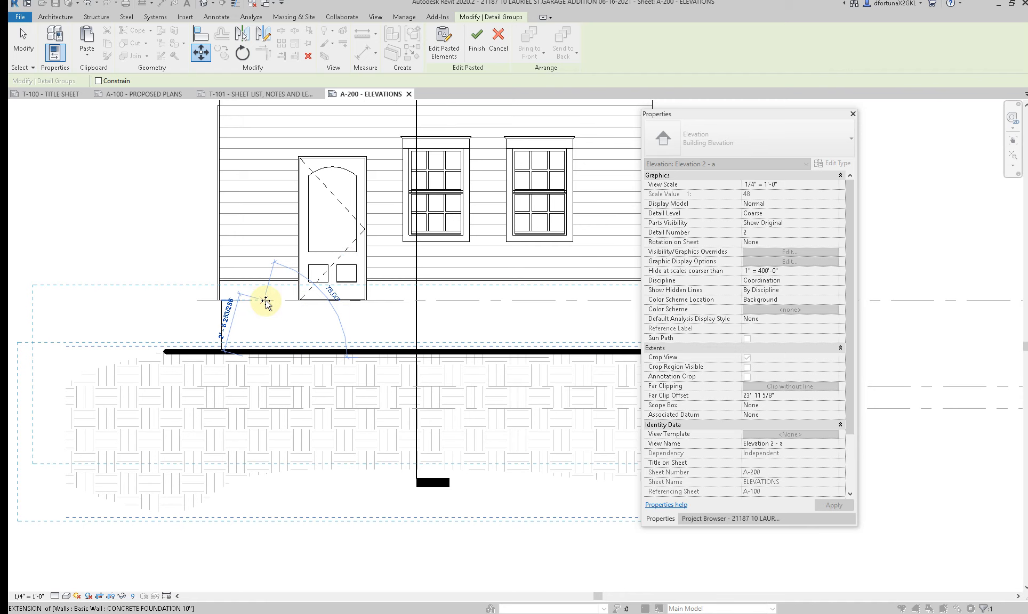
pyautogui.click(249, 321)
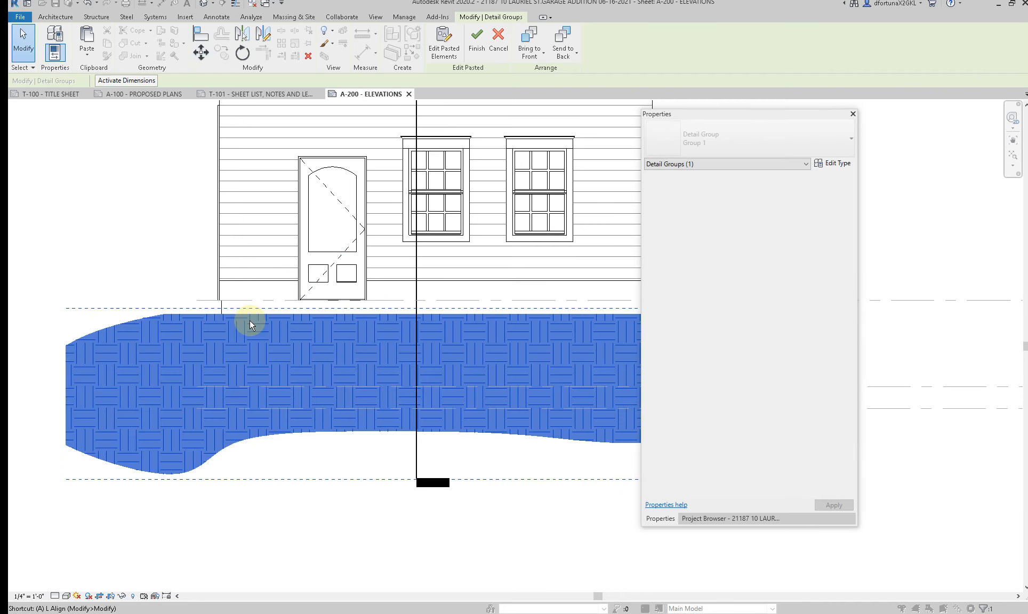
pyautogui.press('l')
pyautogui.press('Escape')
pyautogui.press('Escape')
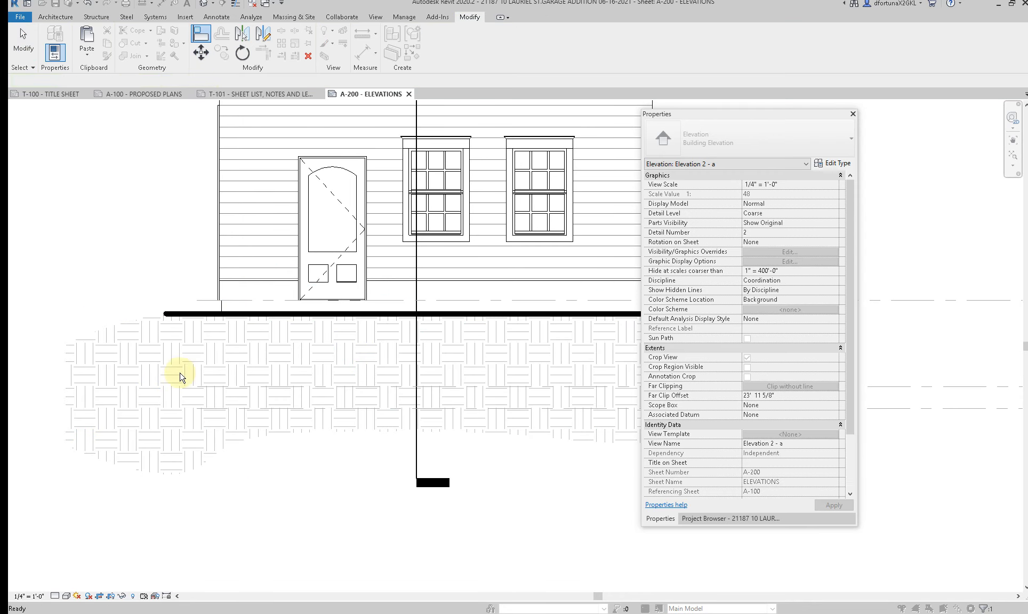
# Step: Move the Earth region in Elevation 2 vertically from the foundation wall edge so its heavy line sits at ground level
pyautogui.scroll(-2, 179, 373)
pyautogui.scroll(-3, 447, 370)
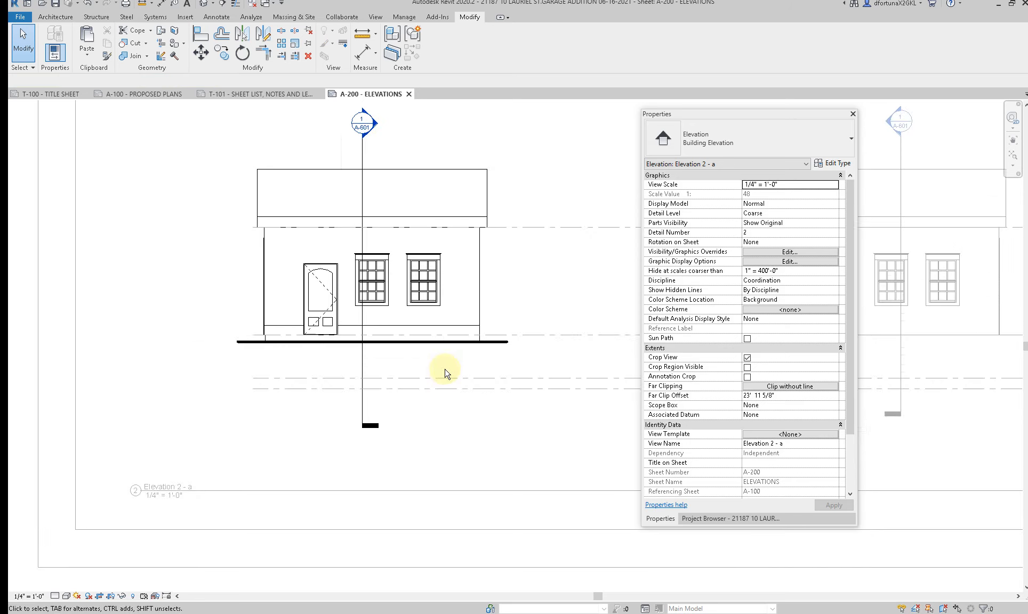
pyautogui.moveTo(477, 399); pyautogui.dragTo(344, 432, button='middle')
pyautogui.scroll(1, 604, 406)
pyautogui.moveTo(575, 399); pyautogui.dragTo(462, 415, button='middle')
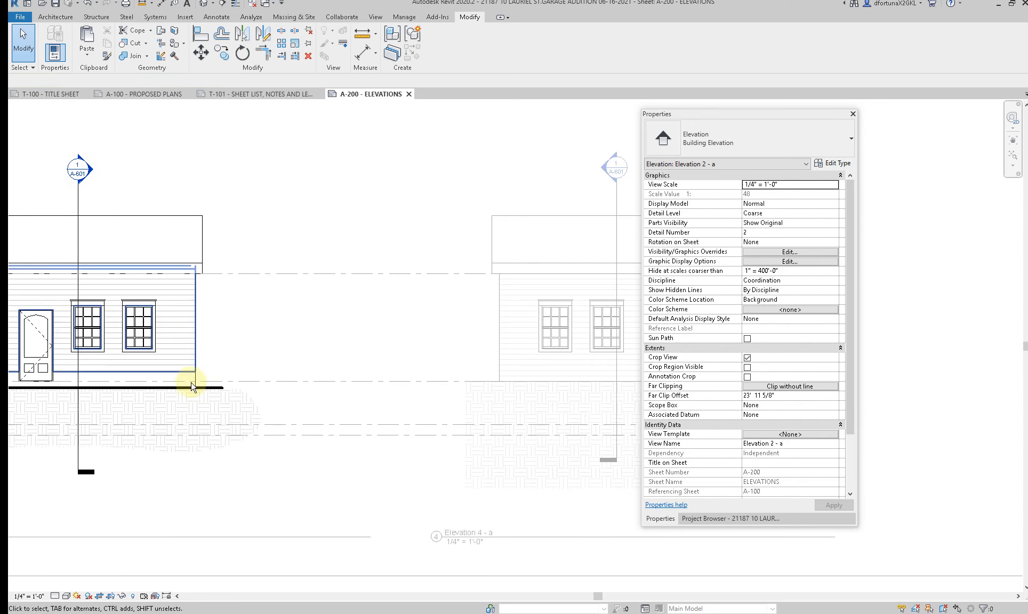
pyautogui.click(198, 386)
pyautogui.press('m')
pyautogui.press('v')
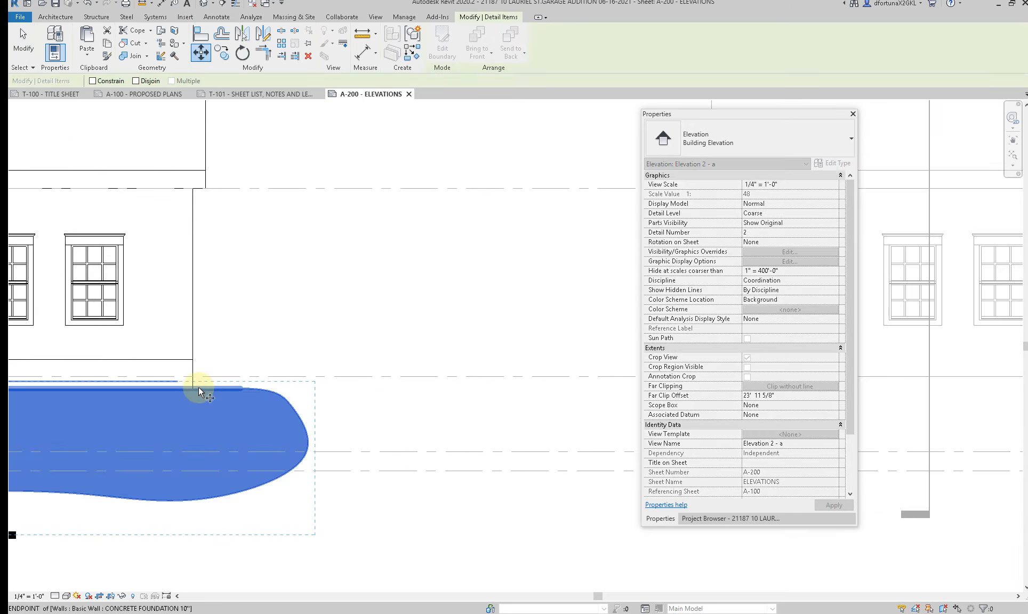
pyautogui.scroll(4, 198, 386)
pyautogui.click(196, 387)
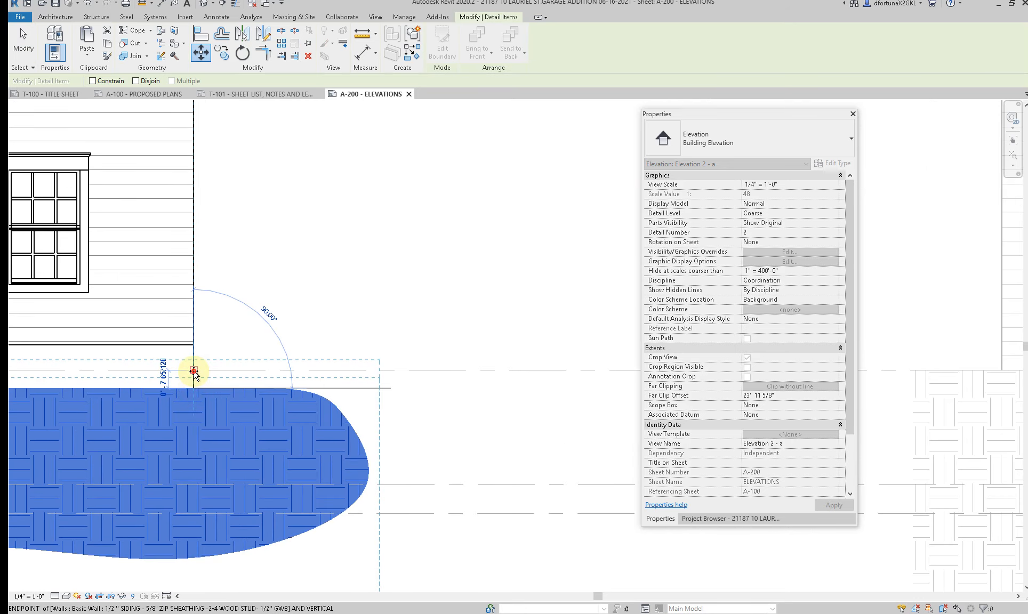
pyautogui.click(193, 376)
pyautogui.scroll(-5, 197, 407)
pyautogui.press('Escape')
pyautogui.scroll(-2, 196, 407)
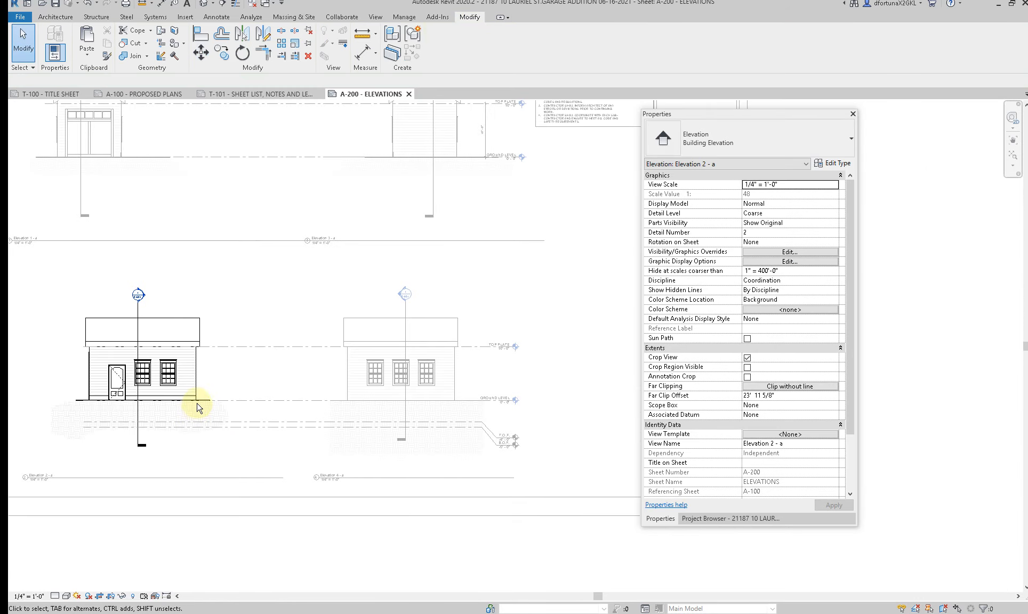
# Step: Activate Elevation 4 on the sheet and hide its topography surface by element in the view
pyautogui.scroll(-2, 198, 408)
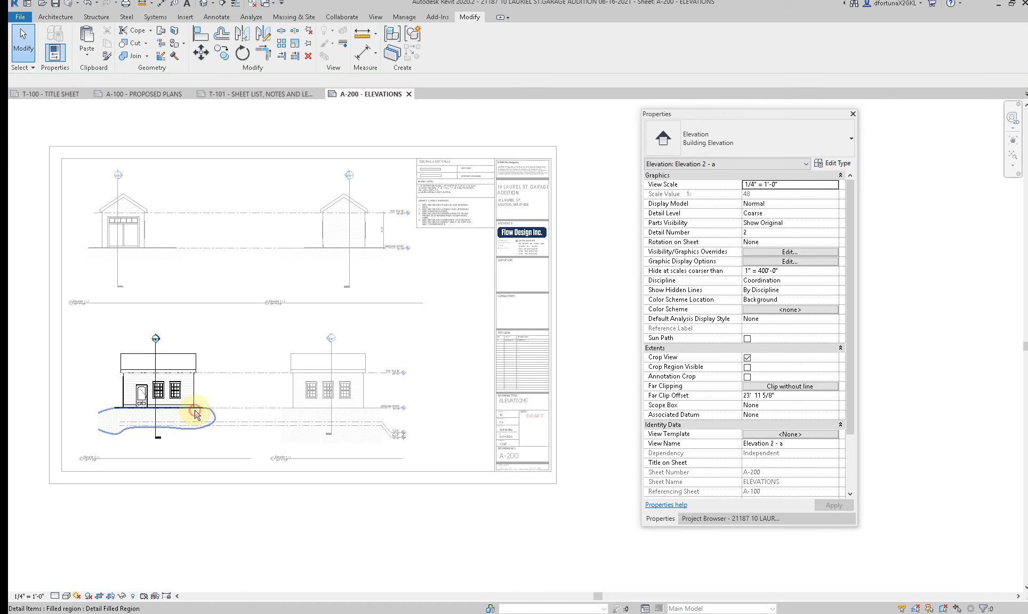
pyautogui.click(195, 414)
pyautogui.click(311, 376)
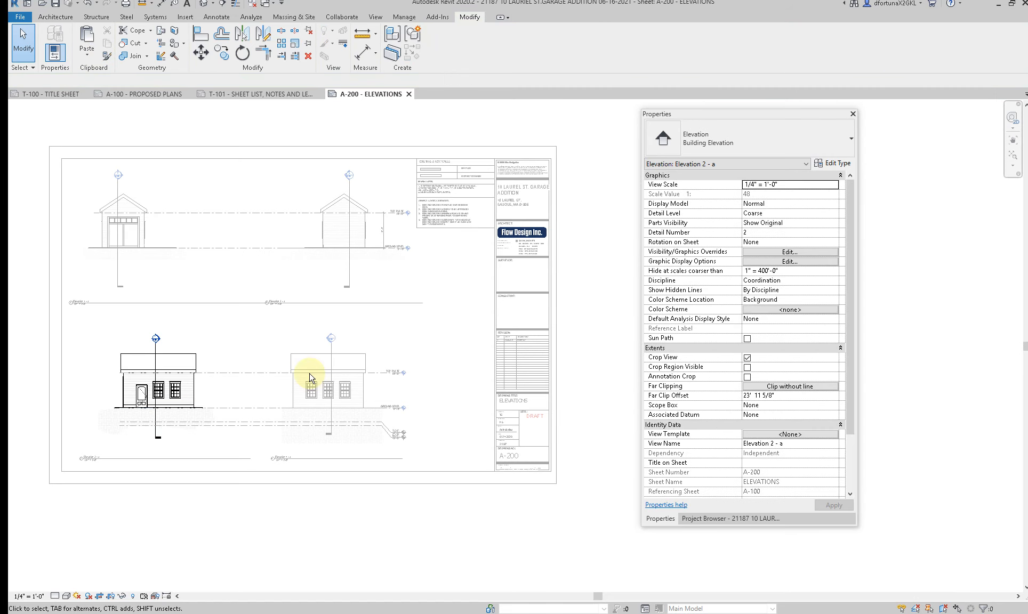
pyautogui.doubleClick(330, 394)
pyautogui.doubleClick(329, 394)
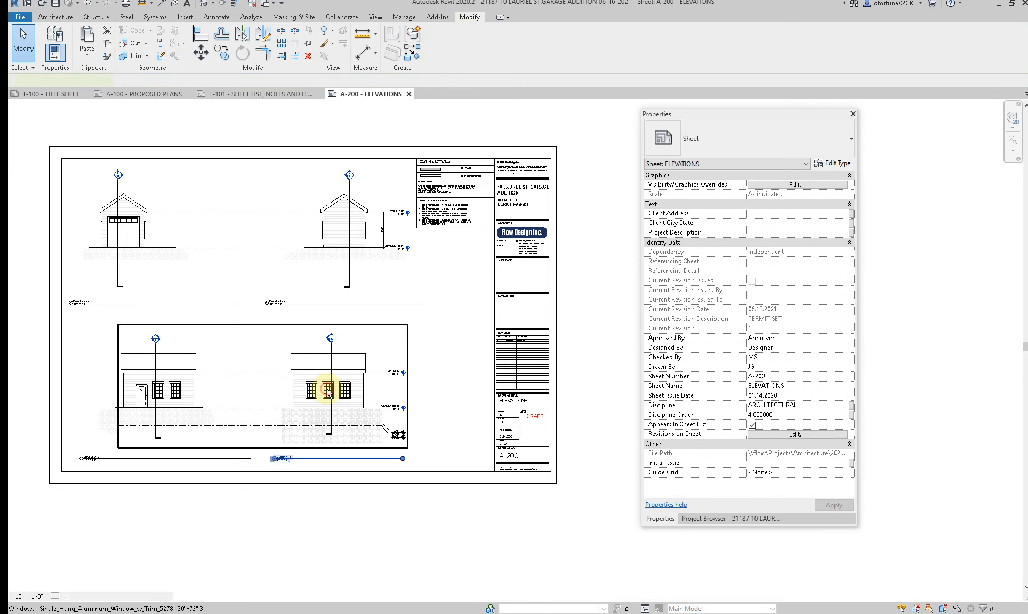
pyautogui.rightClick(283, 410)
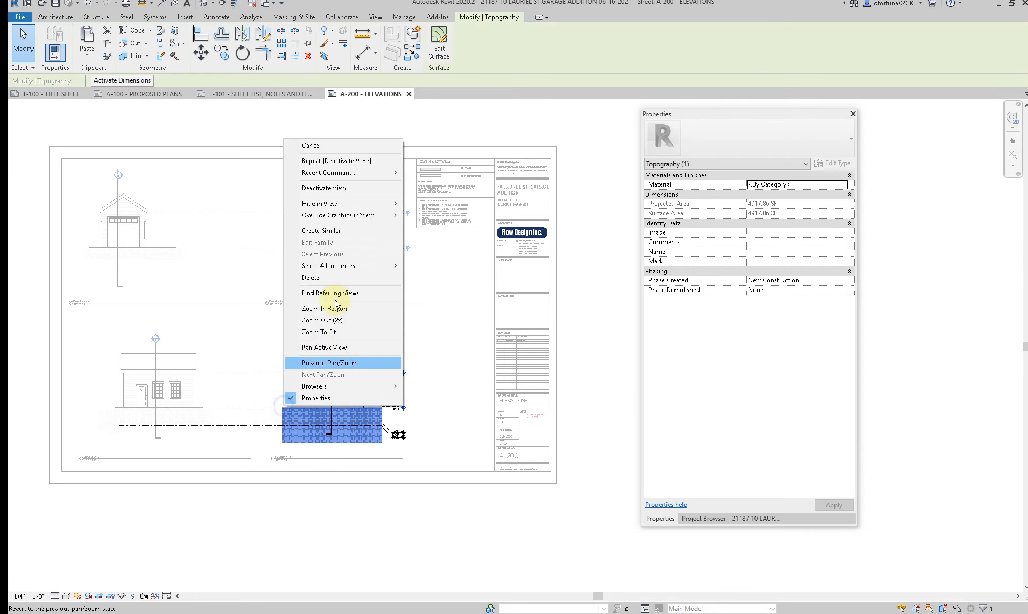
pyautogui.moveTo(362, 202)
pyautogui.click(425, 203)
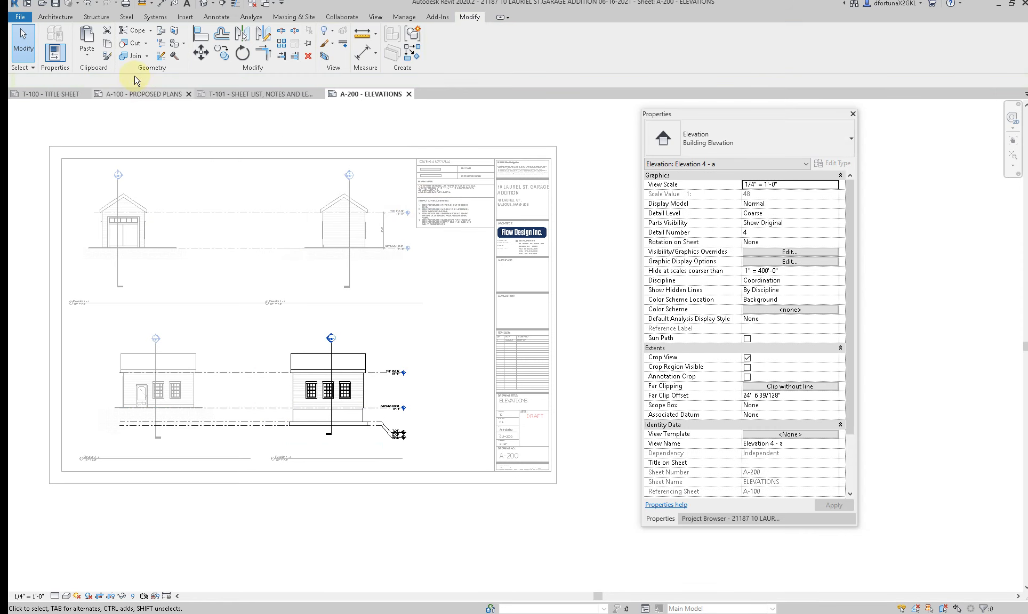
# Step: Paste the Earth filled region into Elevation 4 at ground level and deactivate the view
pyautogui.click(87, 54)
pyautogui.click(104, 155)
pyautogui.click(236, 390)
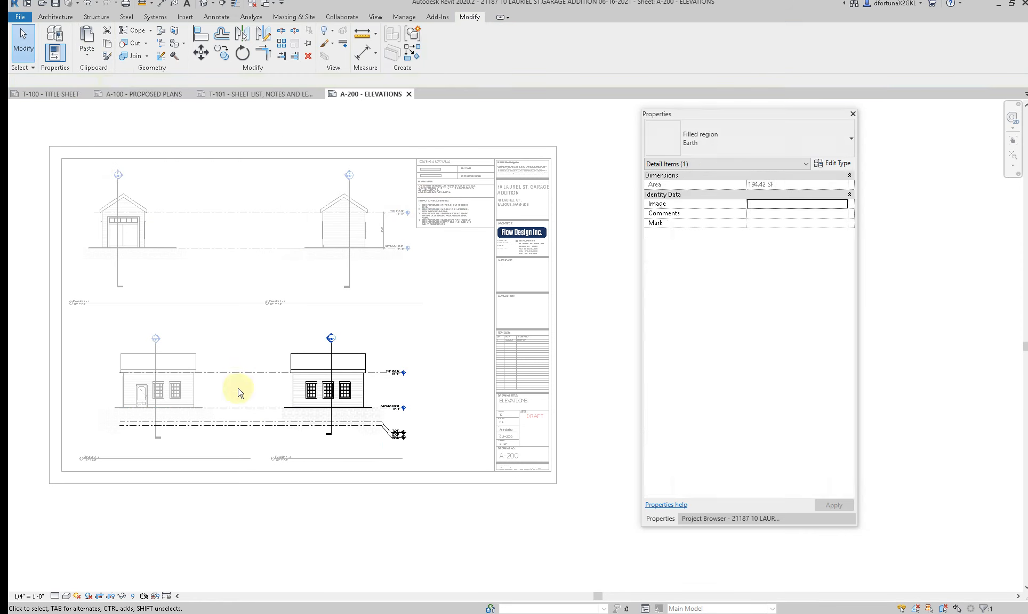
pyautogui.scroll(3, 351, 468)
pyautogui.scroll(-2, 323, 476)
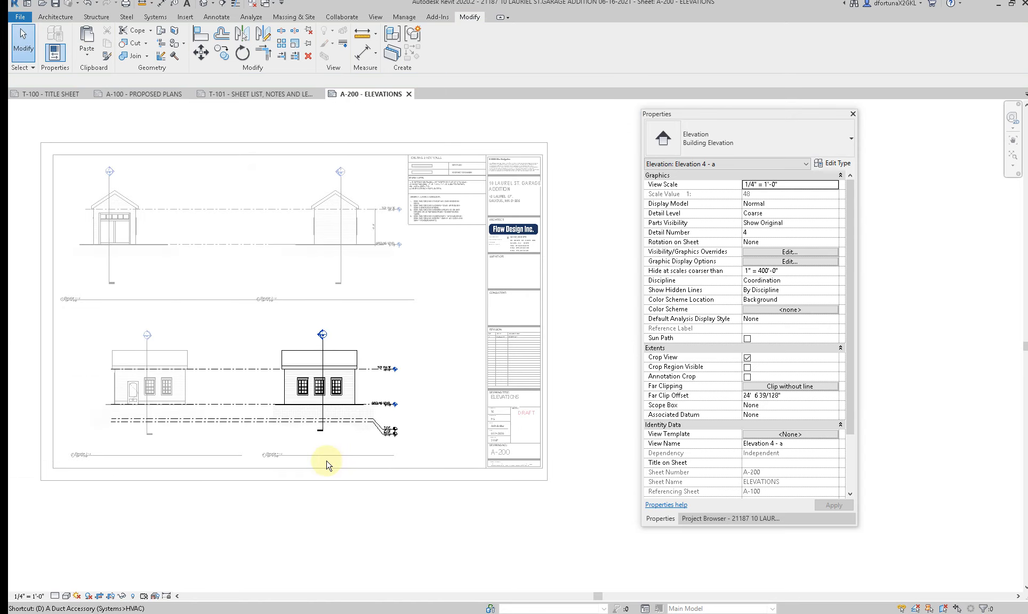
pyautogui.click(285, 454)
pyautogui.press('Tab')
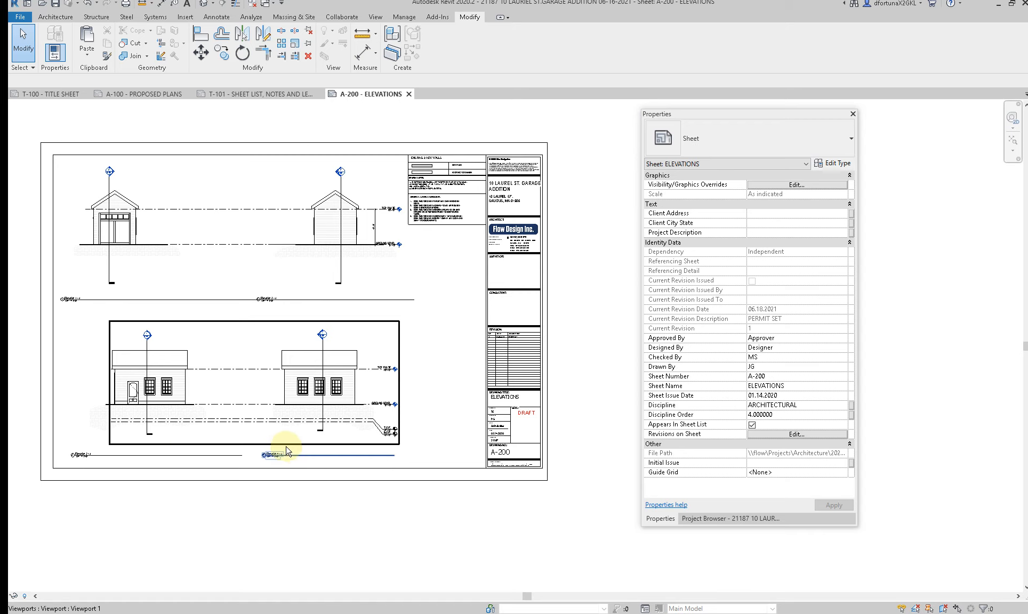
pyautogui.scroll(4, 287, 450)
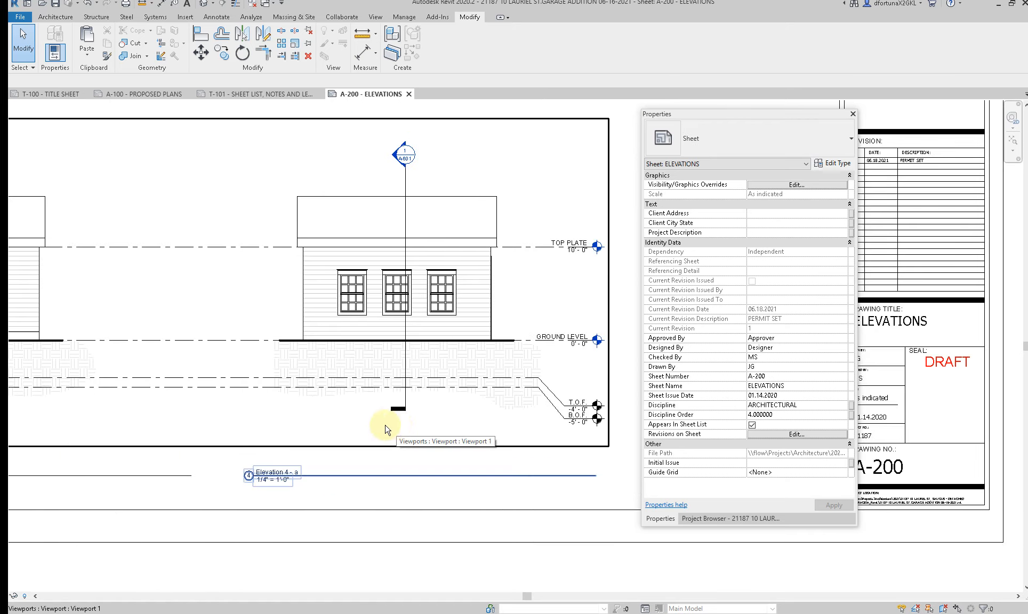
pyautogui.scroll(-4, 335, 401)
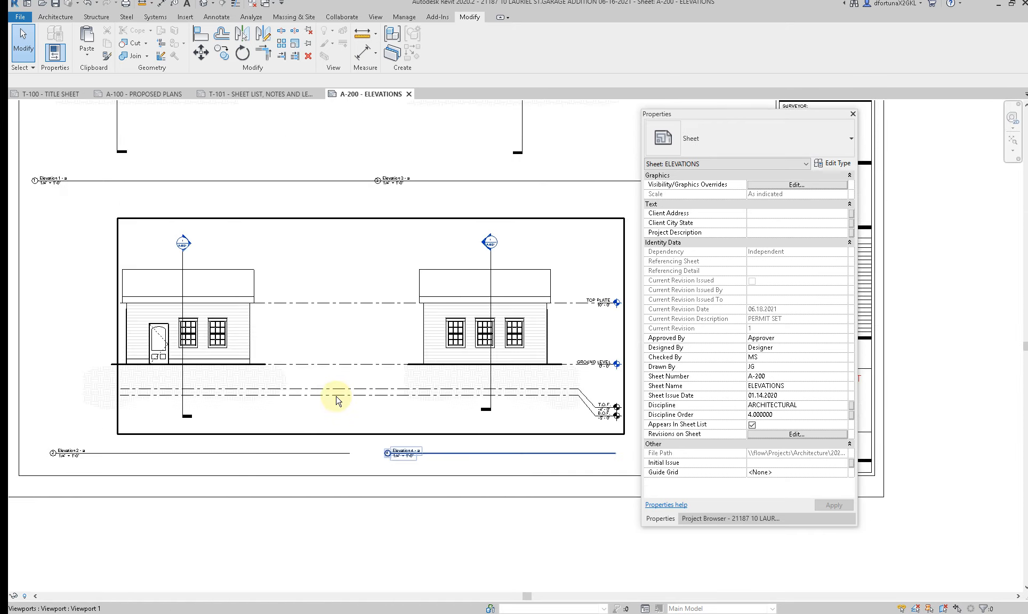
pyautogui.scroll(-2, 336, 401)
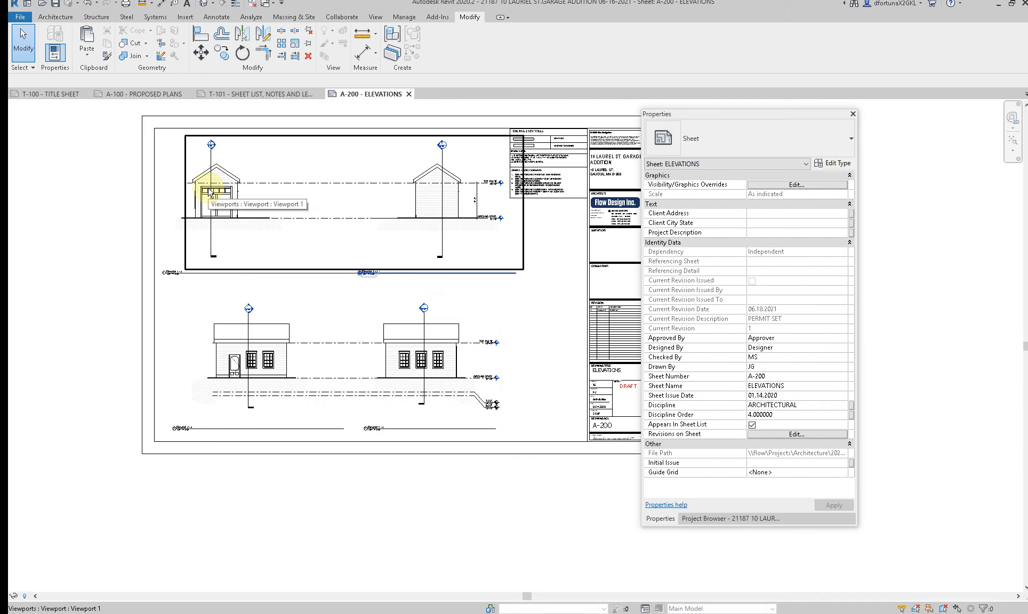
# Step: Rename the Elevation 1 - a view title on the sheet as FRONT ELEVATION
pyautogui.scroll(1, 208, 195)
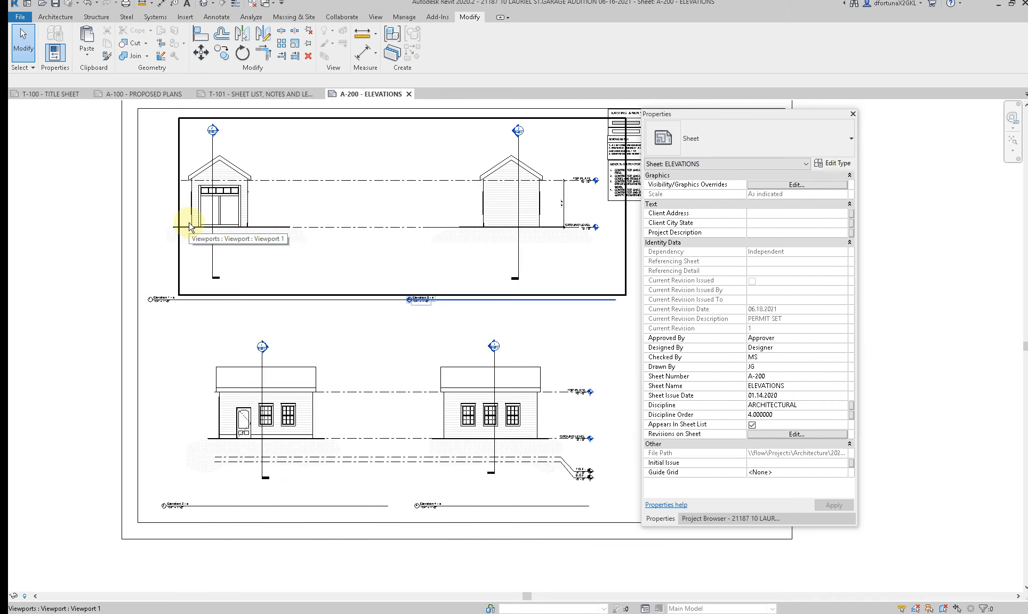
pyautogui.moveTo(189, 226); pyautogui.dragTo(223, 277, button='middle')
pyautogui.click(192, 346)
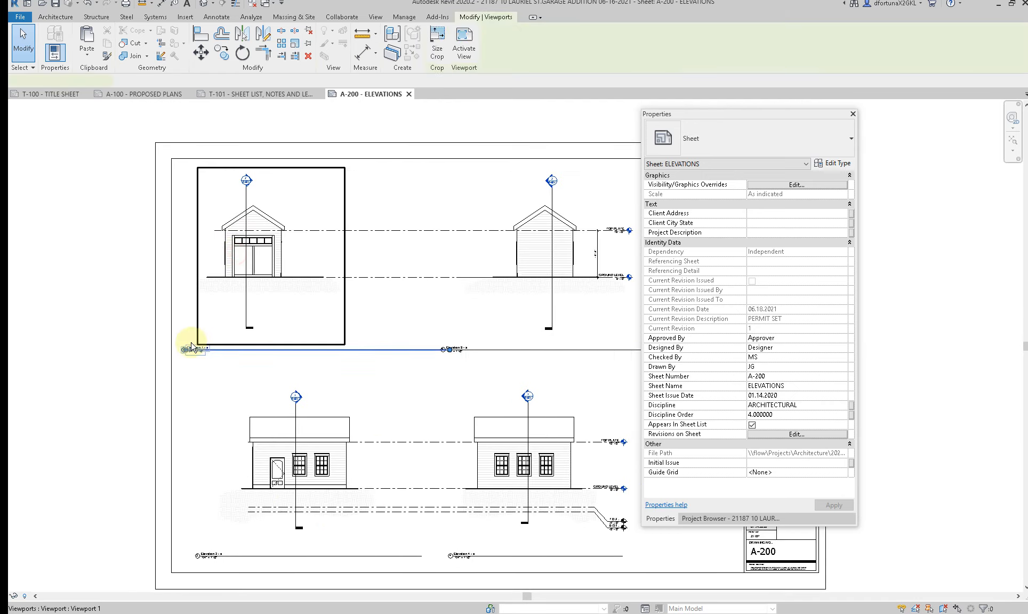
pyautogui.scroll(2, 192, 347)
pyautogui.click(199, 349)
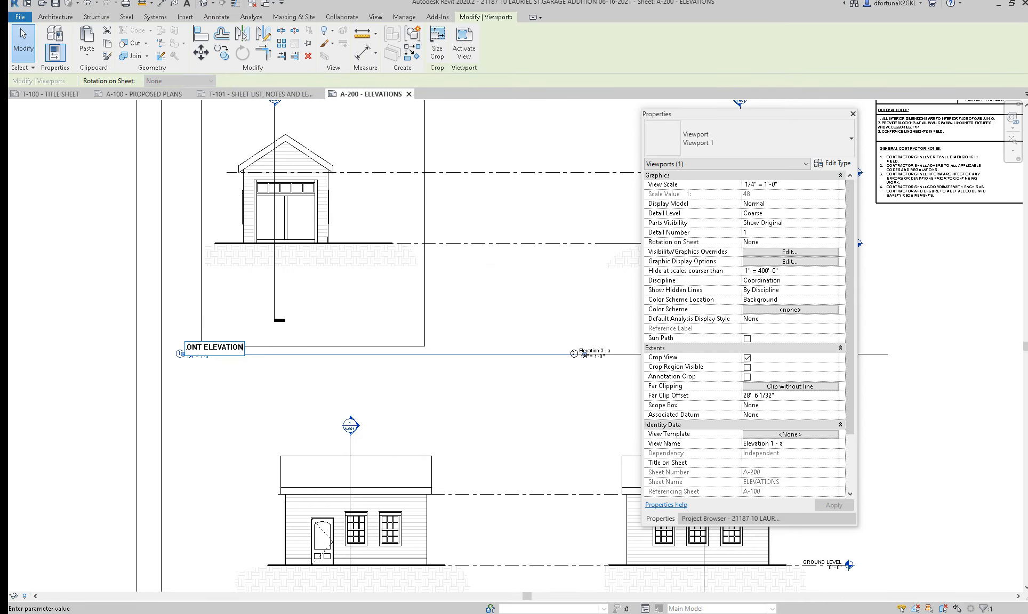
pyautogui.click(350, 385)
# Step: Rename the Elevation 3 - a view title on the sheet as REAR ELEVATION
pyautogui.moveTo(557, 395); pyautogui.dragTo(274, 401, button='middle')
pyautogui.click(470, 275)
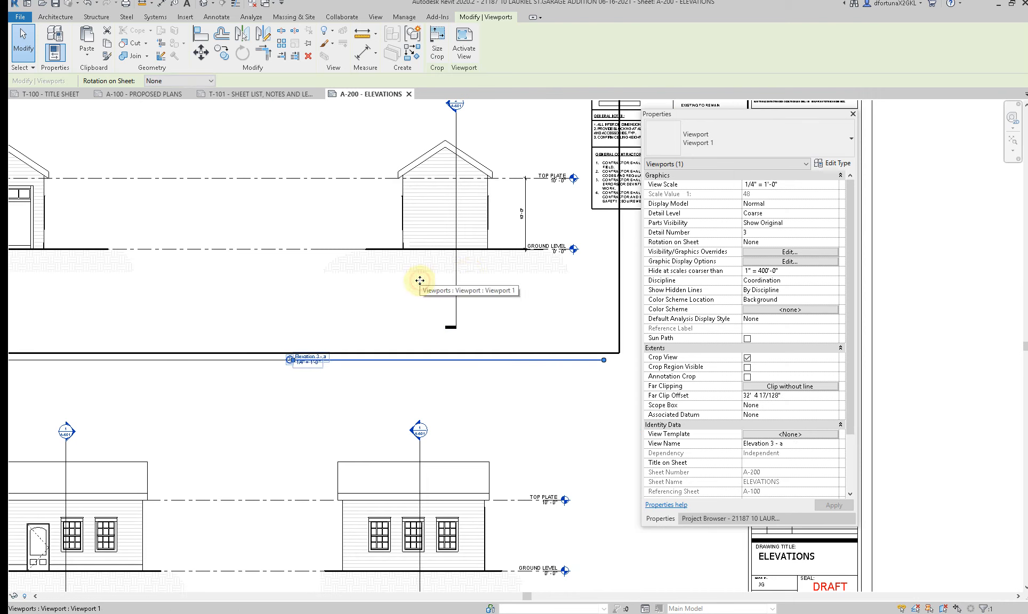
pyautogui.click(308, 358)
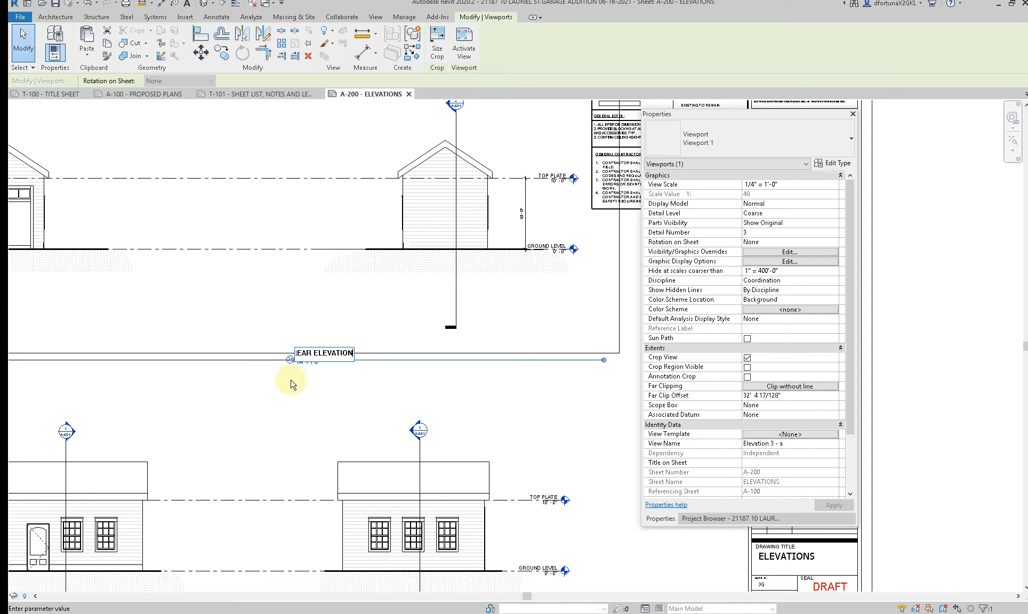
pyautogui.click(277, 403)
# Step: Rename the Elevation 2 - a view title on the sheet as RIGHT SIDE ELEVATION
pyautogui.scroll(-1, 276, 404)
pyautogui.moveTo(327, 356); pyautogui.dragTo(432, 278, button='middle')
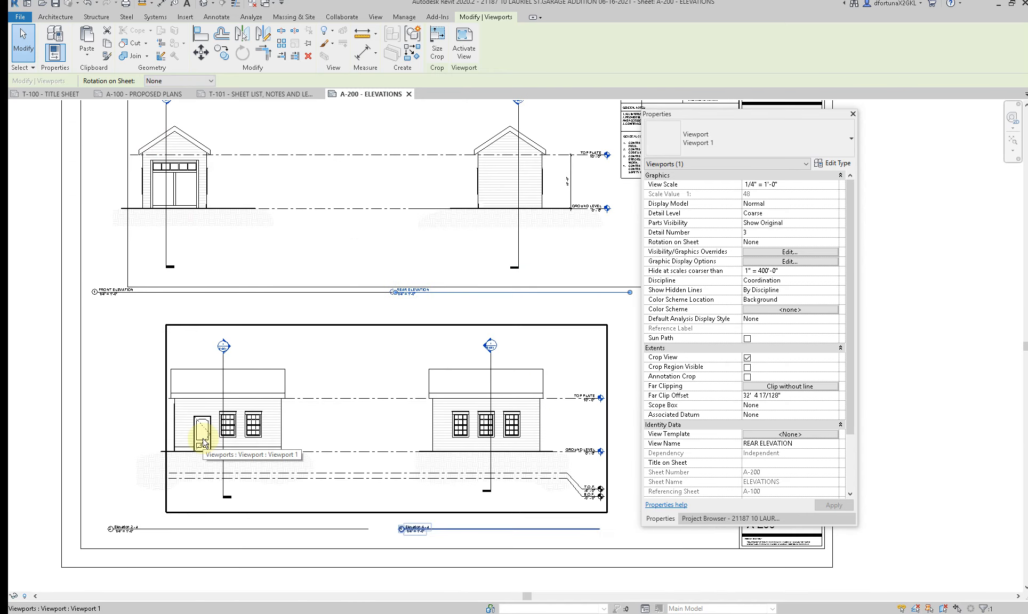
pyautogui.click(134, 524)
pyautogui.click(131, 527)
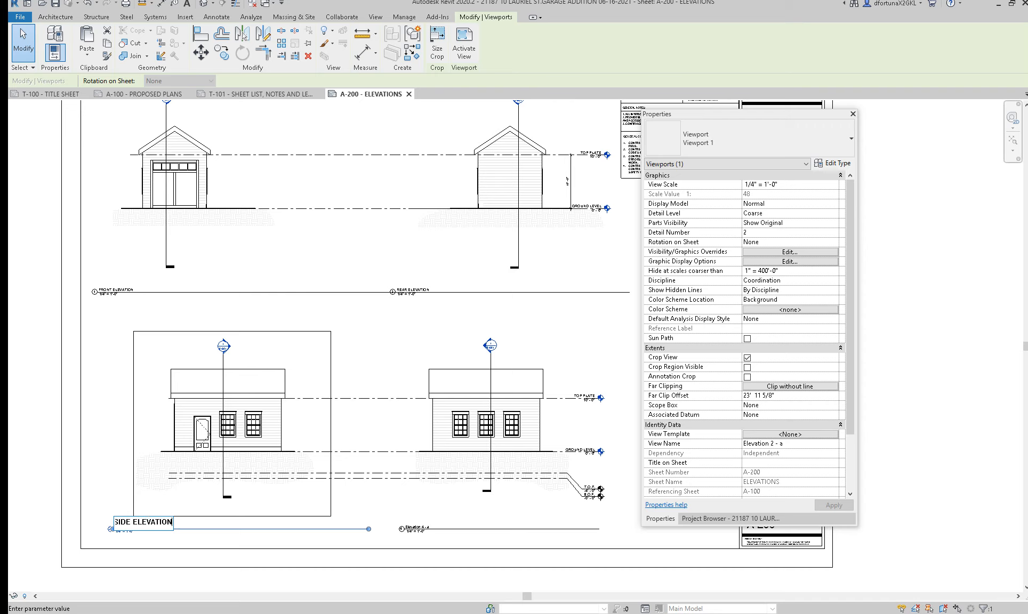
# Step: Rename the Elevation 4 - a view title on the sheet as LEFT SIDE ELEVATION
pyautogui.click(442, 512)
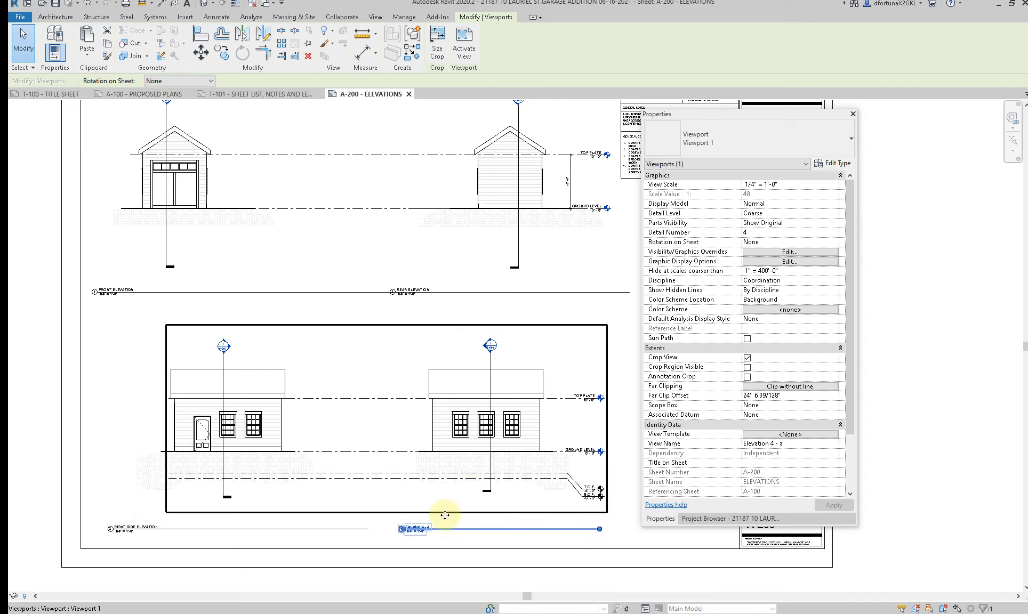
pyautogui.click(423, 524)
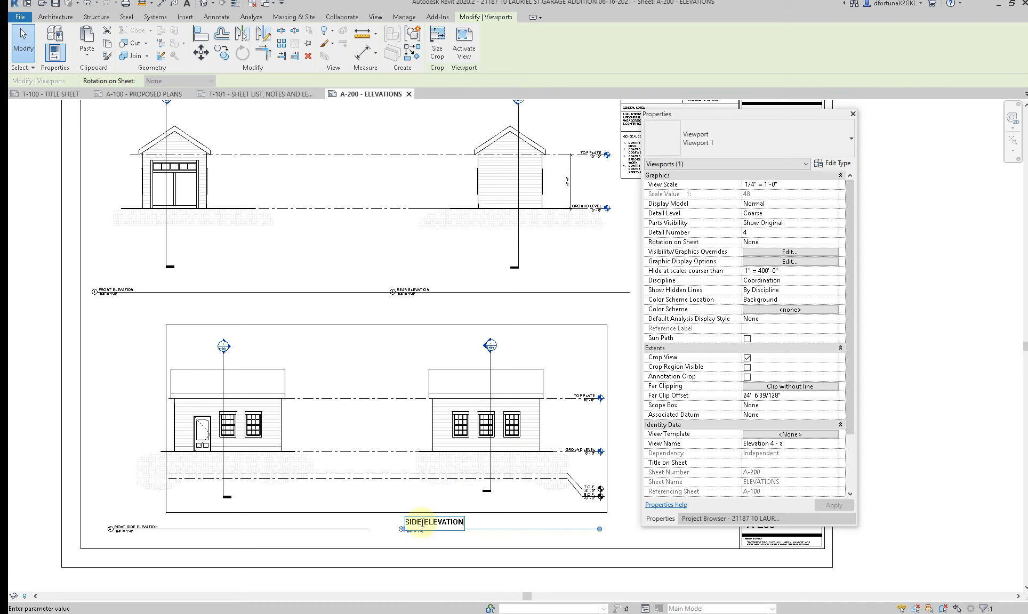
pyautogui.click(356, 480)
# Step: Activate the Left Side Elevation, hide its T.O.F. and B.O.F. levels by element, and return to the sheet
pyautogui.doubleClick(356, 477)
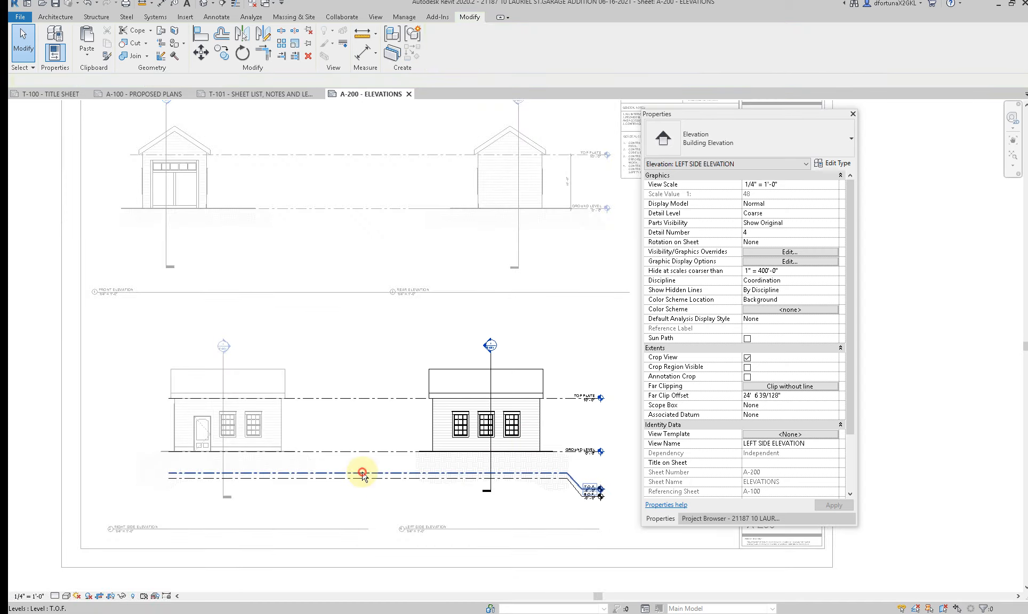
pyautogui.click(362, 473)
pyautogui.rightClick(362, 476)
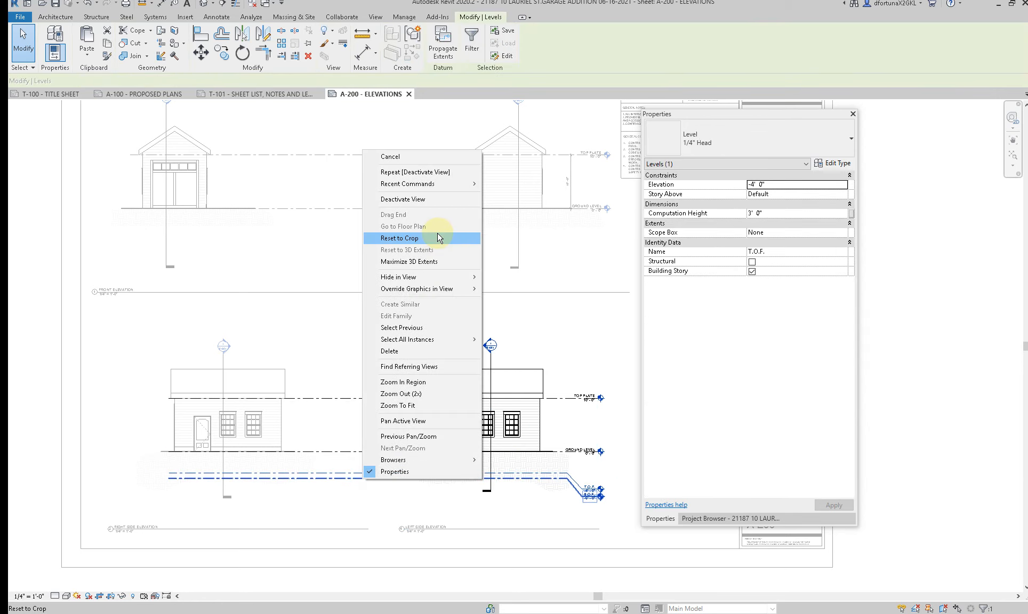
pyautogui.click(481, 278)
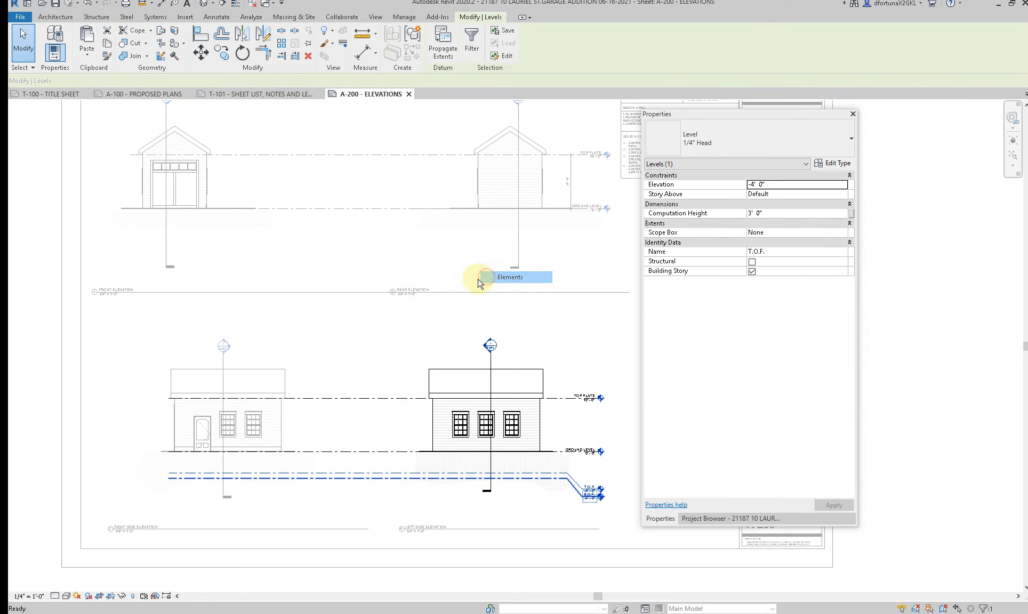
pyautogui.scroll(-2, 304, 315)
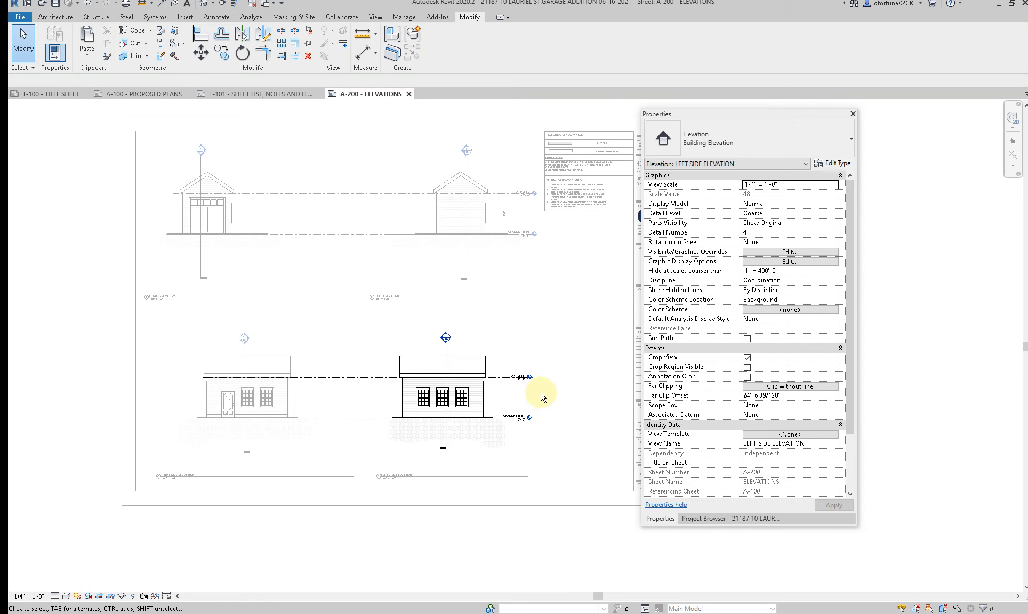
pyautogui.doubleClick(541, 397)
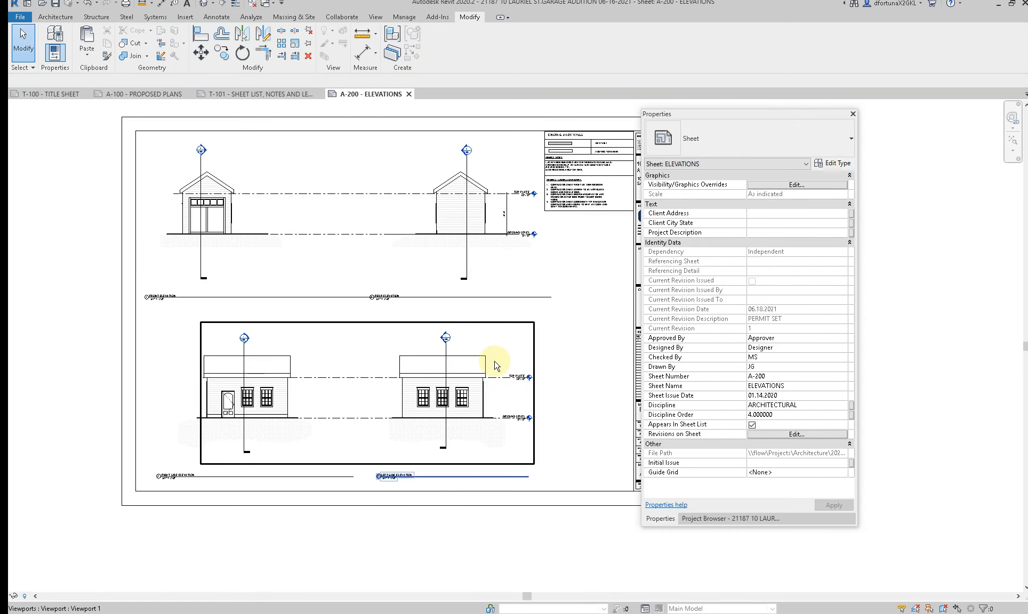
# Step: Move the Right Side and Left Side Elevation viewports together slightly left on the sheet
pyautogui.scroll(-2, 417, 365)
pyautogui.click(275, 373)
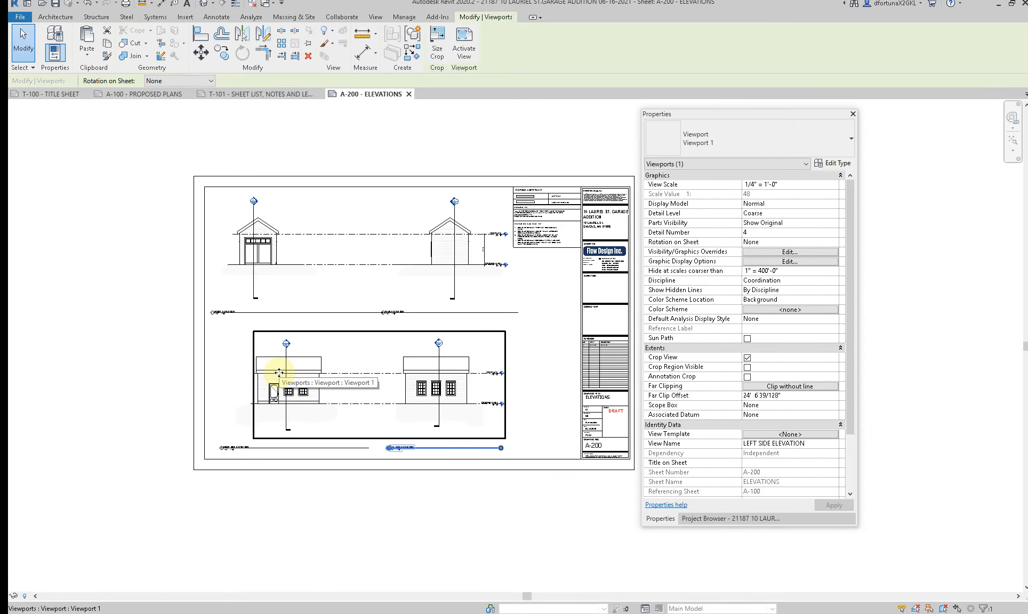
pyautogui.keyDown('ctrl'); pyautogui.click(279, 374); pyautogui.keyUp('ctrl')
pyautogui.moveTo(279, 373)
pyautogui.mouseDown()
pyautogui.moveTo(256, 371)
pyautogui.moveTo(265, 372)
pyautogui.mouseUp()
# Step: Shift the Front Elevation viewport slightly left and move the Rear Elevation viewport left, closer to it
pyautogui.click(287, 235)
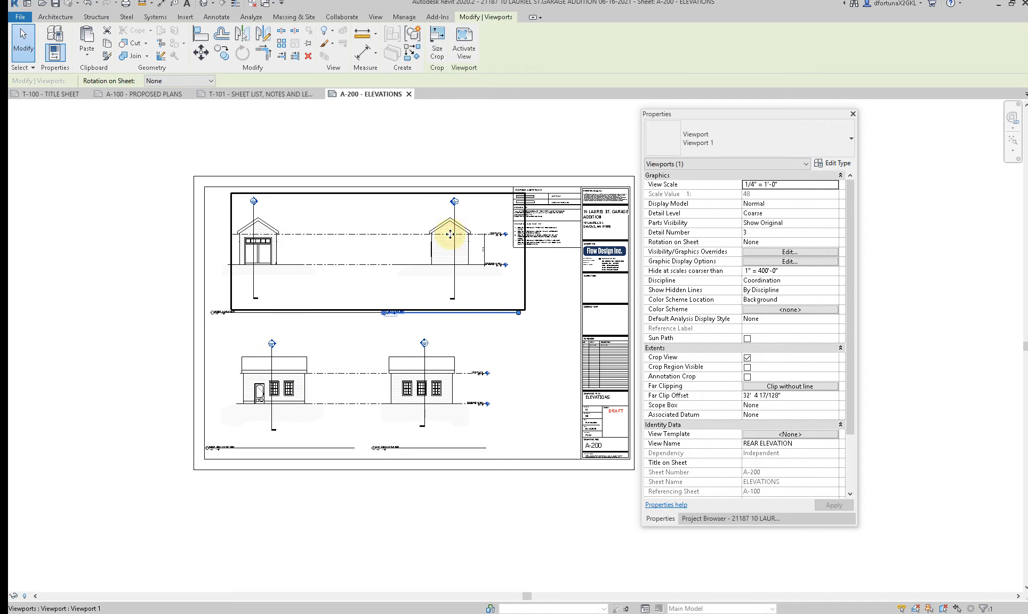
pyautogui.click(278, 249)
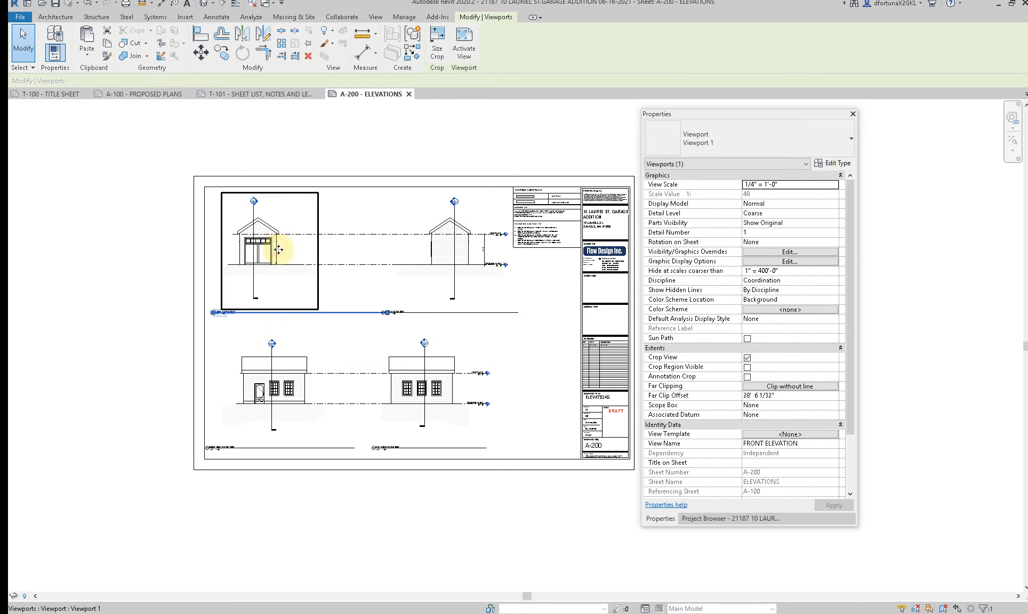
pyautogui.moveTo(278, 249); pyautogui.dragTo(262, 251)
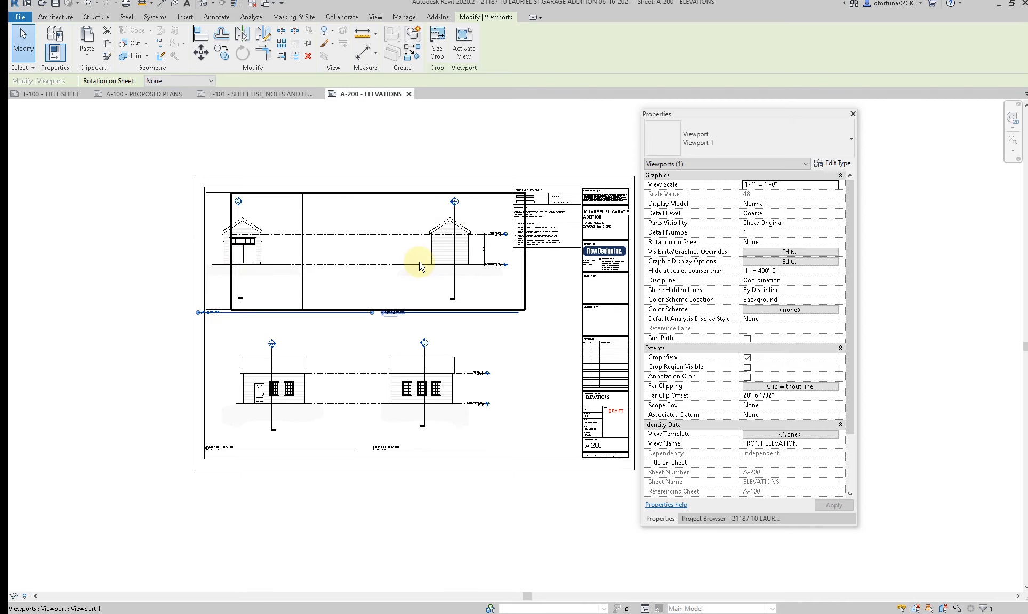
pyautogui.moveTo(421, 256); pyautogui.dragTo(362, 254)
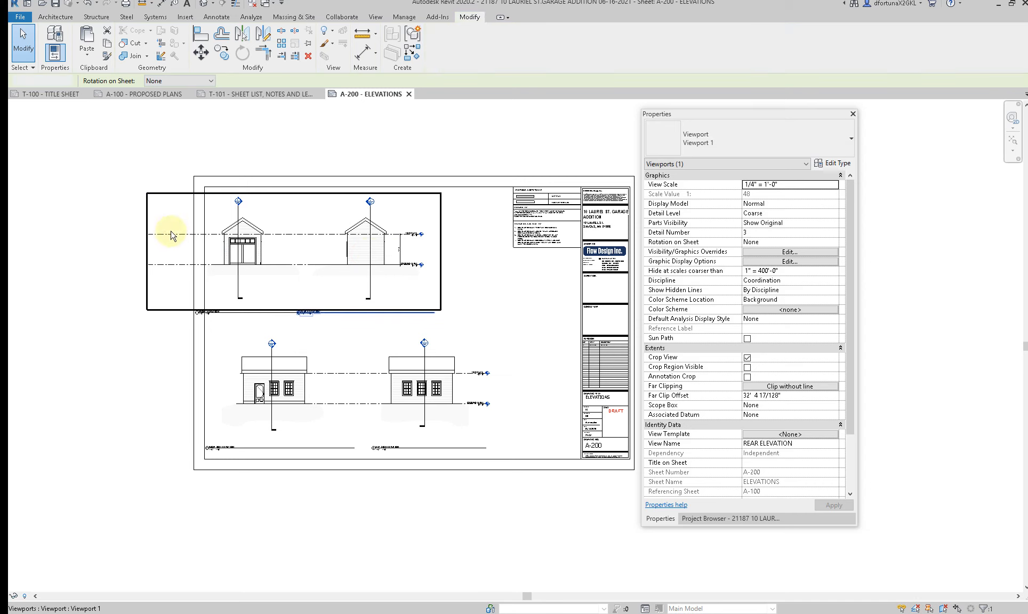
# Step: Activate the Rear Elevation, shorten the left end of its level lines to near the front garage elevation, and deactivate the view
pyautogui.doubleClick(156, 224)
pyautogui.click(153, 234)
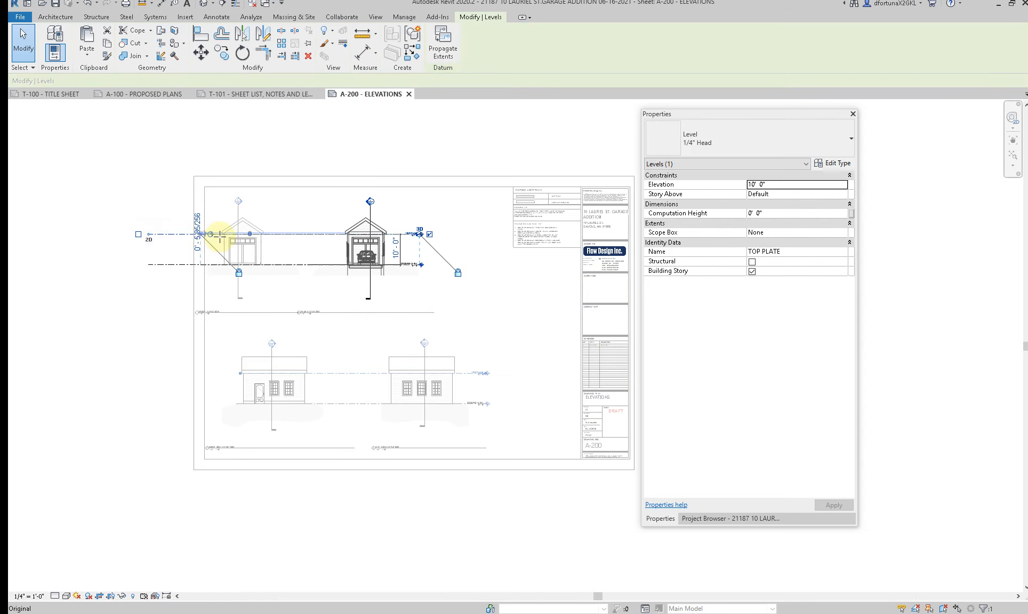
pyautogui.click(285, 301)
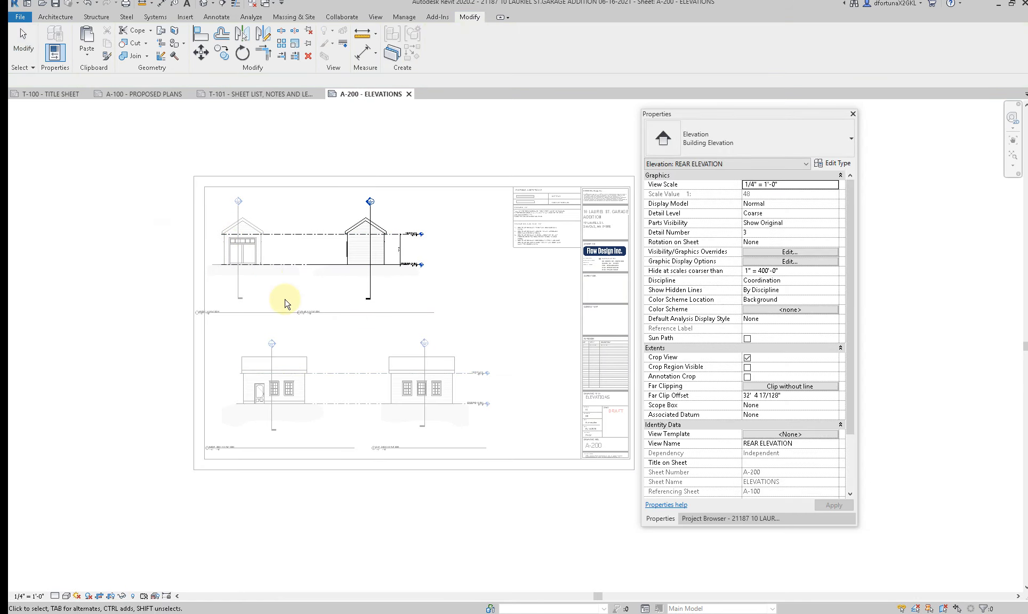
pyautogui.doubleClick(277, 302)
# Step: Move the Front Elevation title right to sit beneath its view and shorten the Rear Elevation title line
pyautogui.click(255, 312)
pyautogui.scroll(2, 255, 315)
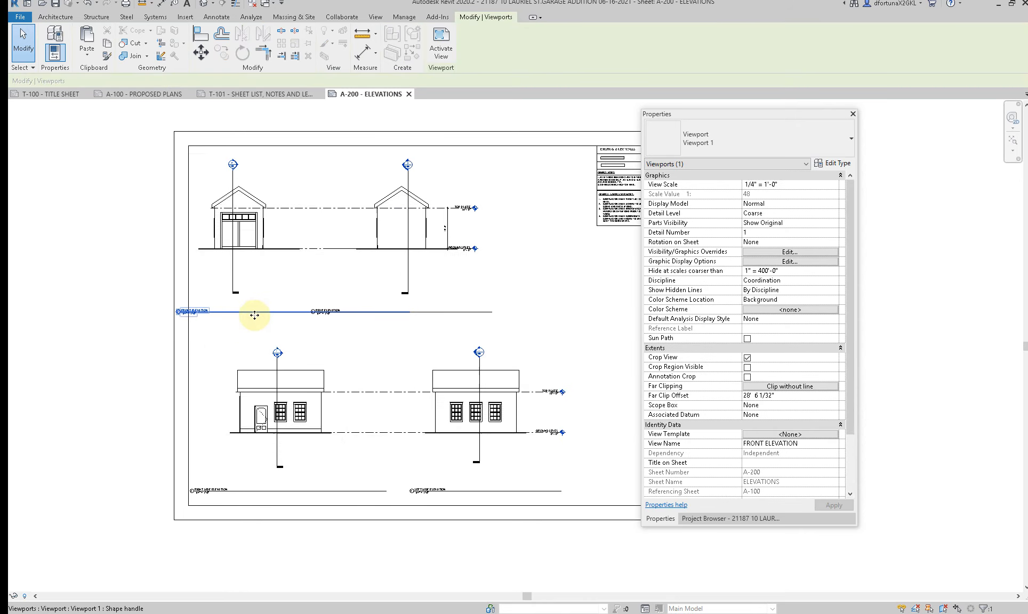
pyautogui.moveTo(264, 313); pyautogui.dragTo(258, 314)
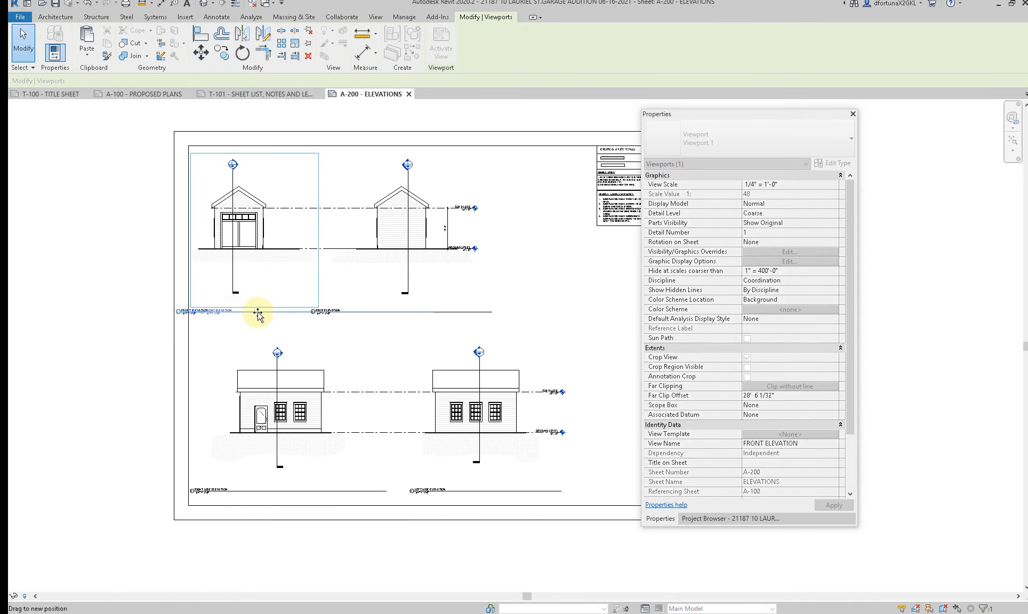
pyautogui.click(268, 259)
pyautogui.moveTo(495, 315); pyautogui.dragTo(316, 314)
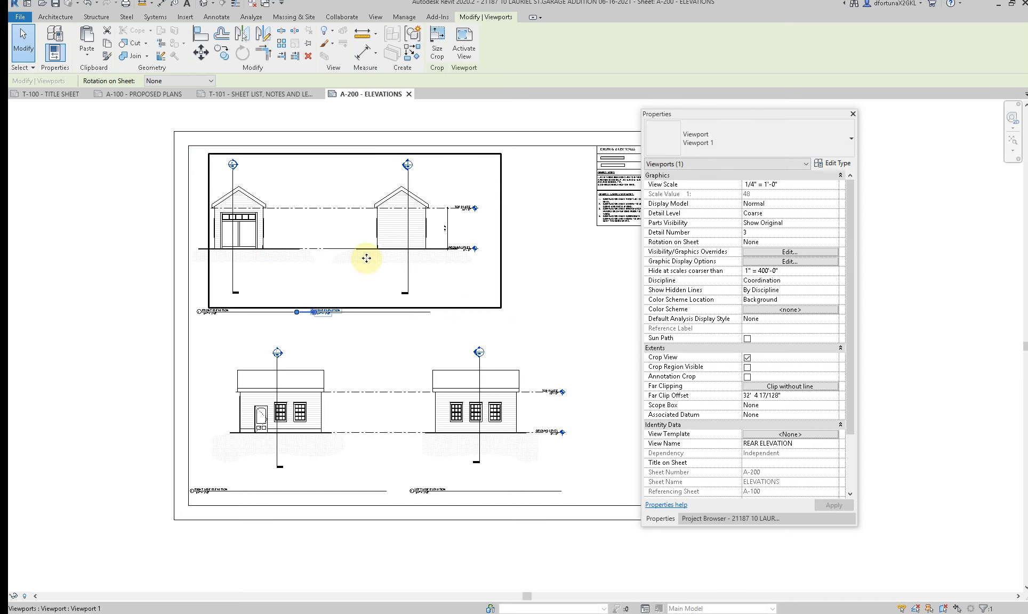
# Step: Shorten the Front Elevation title line so it ends below its own view, before the Rear Elevation title
pyautogui.click(356, 330)
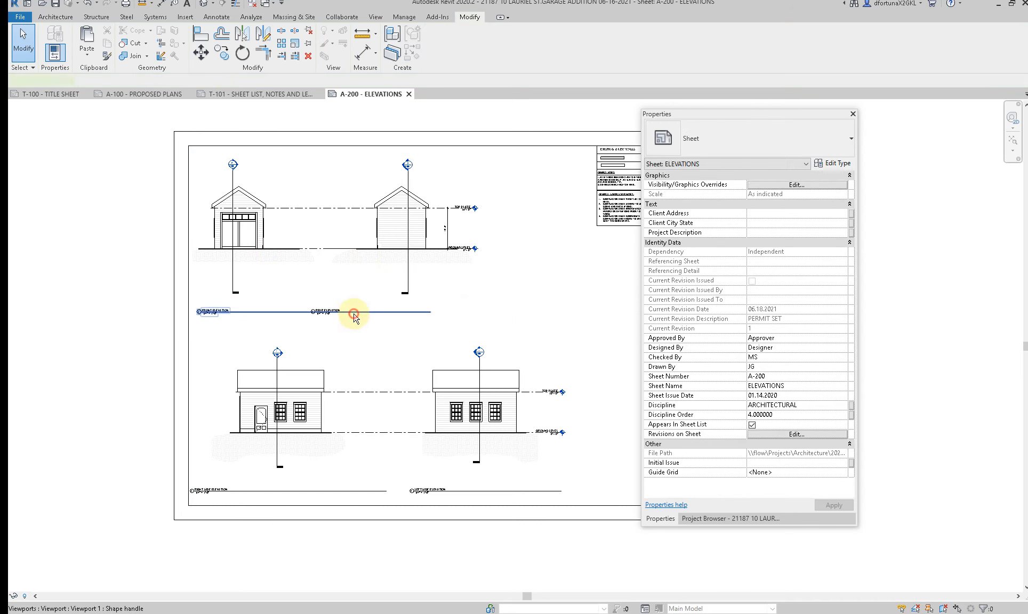
pyautogui.click(362, 313)
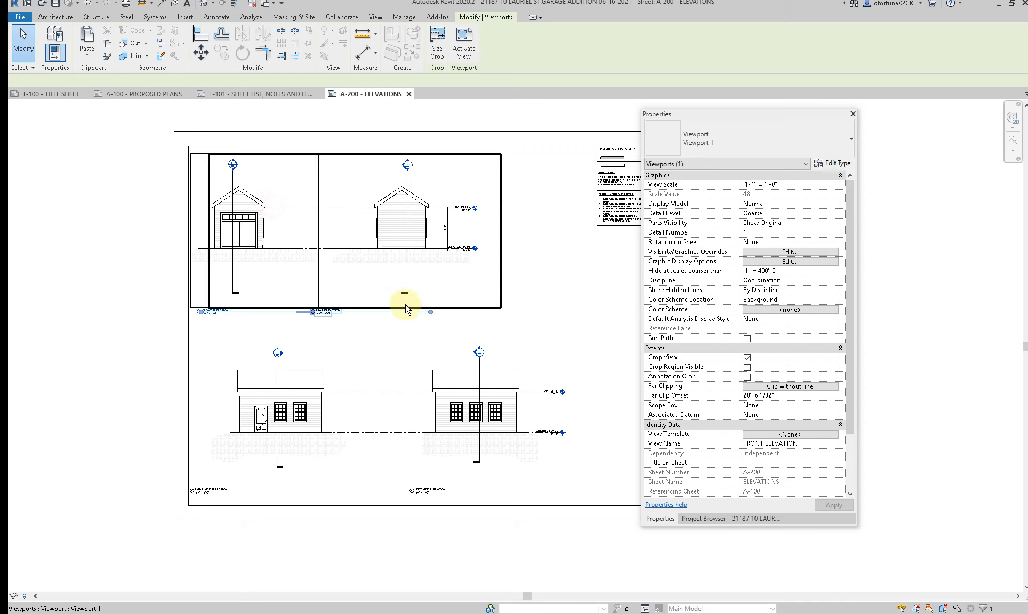
pyautogui.moveTo(430, 312); pyautogui.dragTo(370, 316)
pyautogui.click(309, 327)
# Step: Move the Rear Elevation title right beneath its view and extend its title line to the right past the garage
pyautogui.click(329, 314)
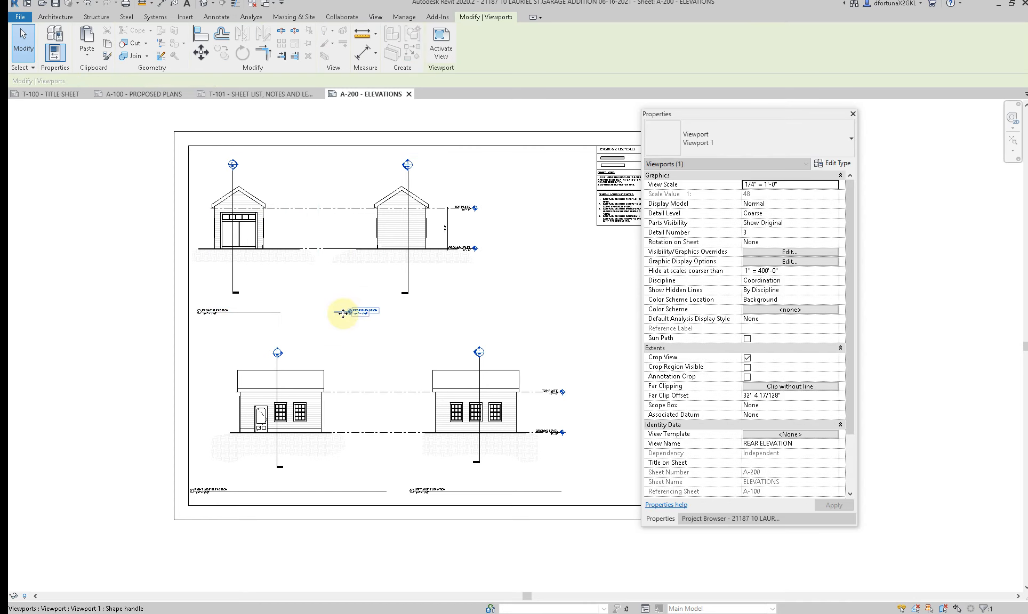
pyautogui.scroll(3, 341, 309)
pyautogui.scroll(3, 355, 313)
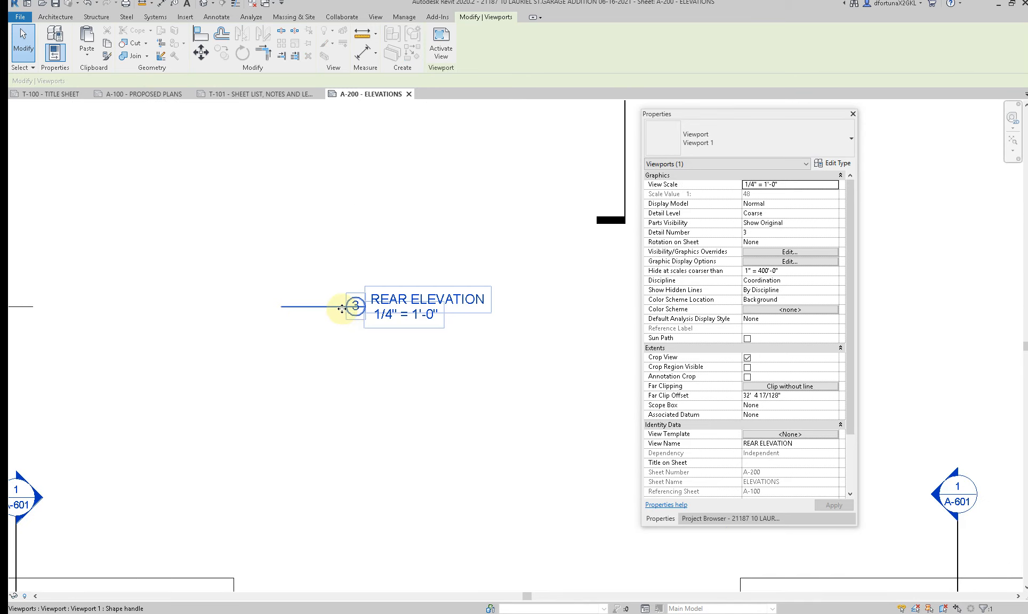
pyautogui.click(331, 309)
pyautogui.scroll(-2, 330, 308)
pyautogui.scroll(-3, 281, 311)
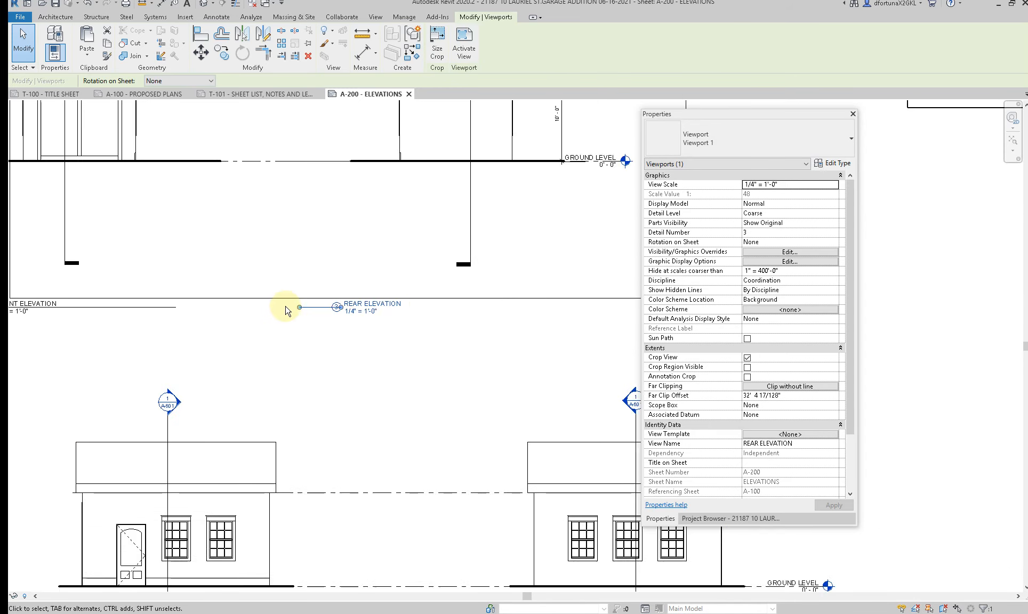
pyautogui.moveTo(333, 312); pyautogui.dragTo(526, 316)
pyautogui.scroll(-2, 483, 315)
pyautogui.press('Escape')
pyautogui.press('Tab')
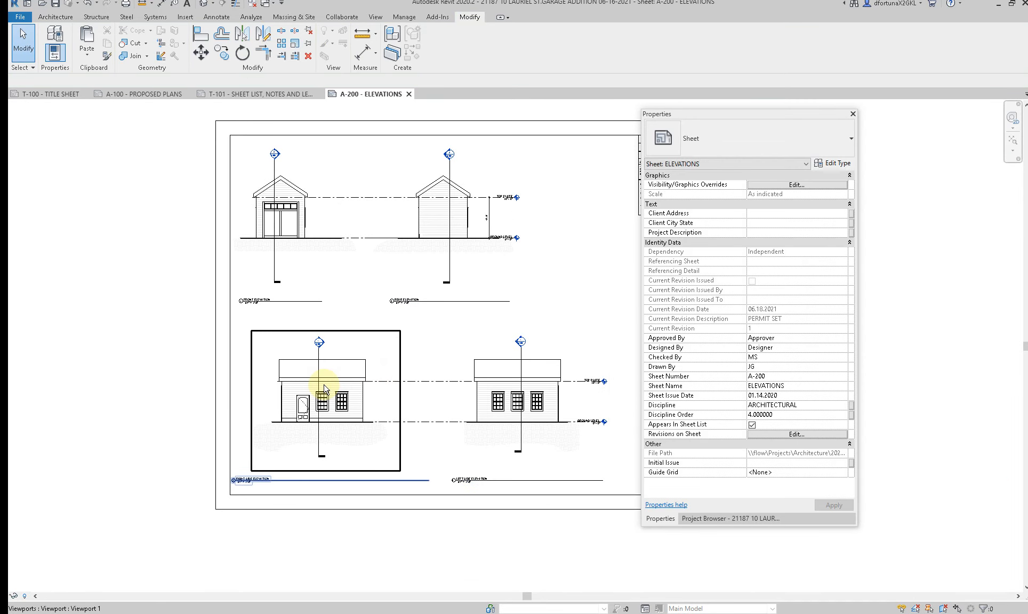
# Step: Move the Right Side Elevation viewport slightly left, realign its title below the view, and shorten the title line to the garage width
pyautogui.moveTo(325, 388); pyautogui.dragTo(300, 424)
pyautogui.click(198, 523)
pyautogui.moveTo(258, 481); pyautogui.dragTo(280, 480)
pyautogui.click(426, 482)
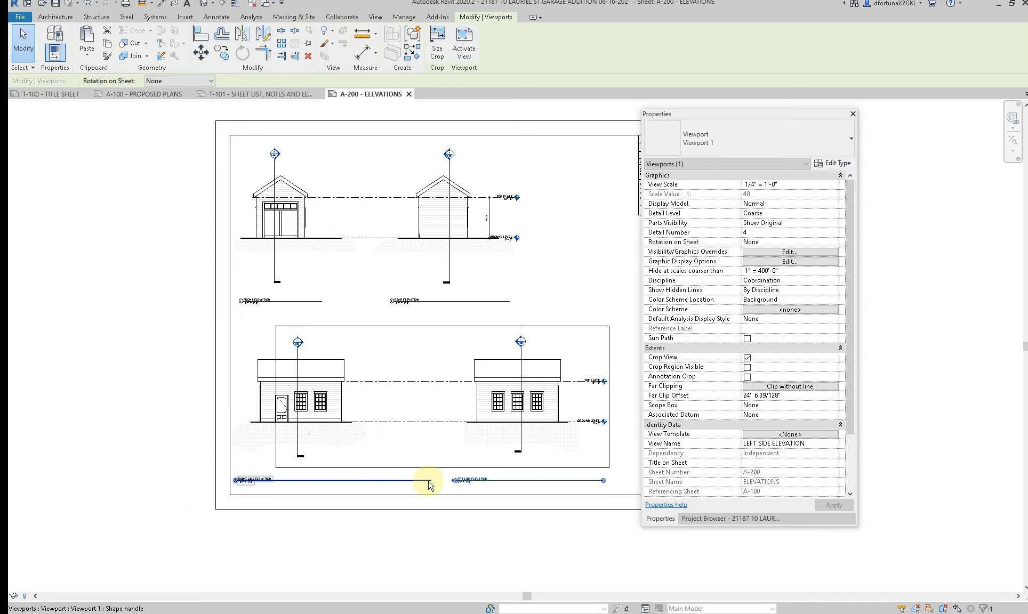
pyautogui.click(286, 379)
pyautogui.moveTo(431, 481); pyautogui.dragTo(344, 480)
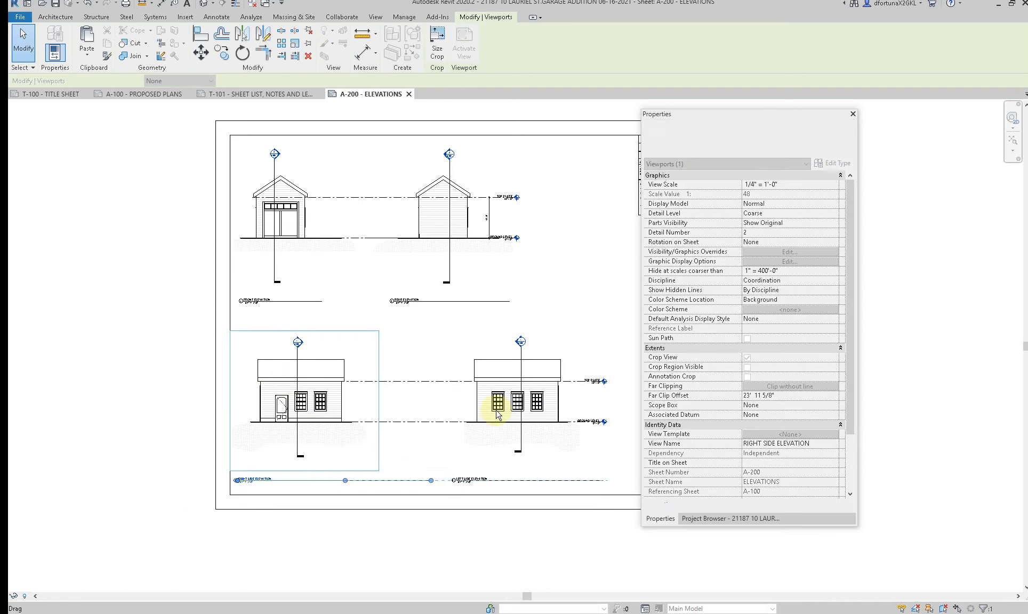
# Step: Move the Left Side Elevation viewport closer to the Right Side Elevation and, in the activated view, shorten its level lines' left ends to that garage
pyautogui.click(497, 415)
pyautogui.moveTo(489, 408); pyautogui.dragTo(451, 411)
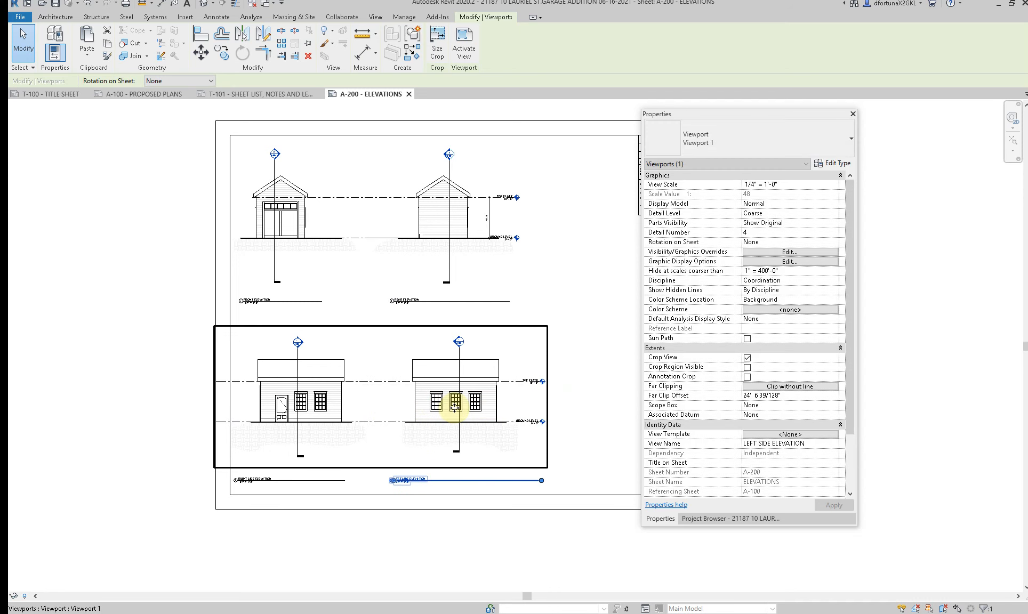
pyautogui.doubleClick(246, 387)
pyautogui.click(261, 380)
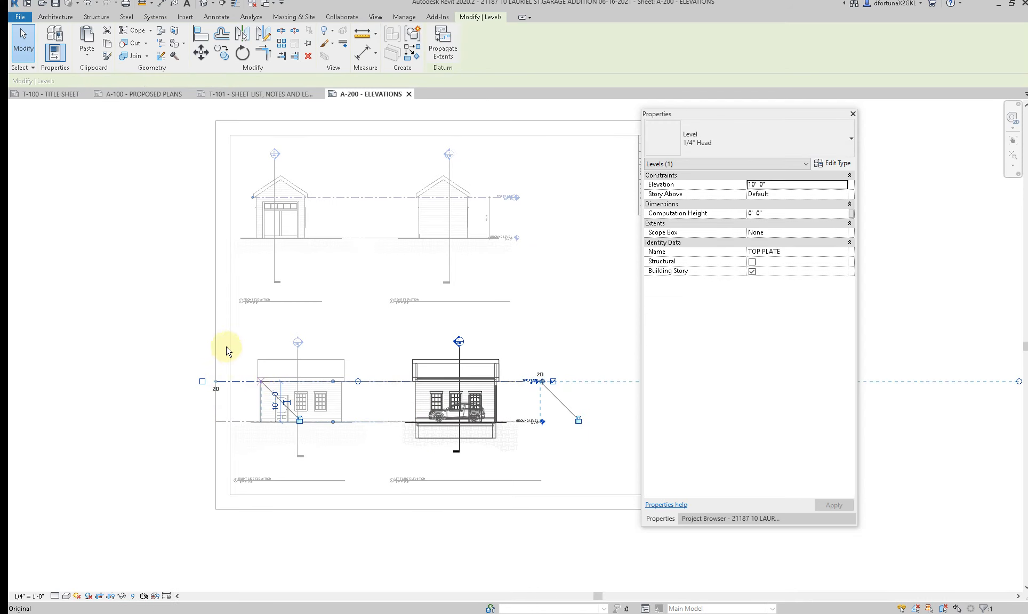
pyautogui.press('Escape')
pyautogui.scroll(-1, 221, 333)
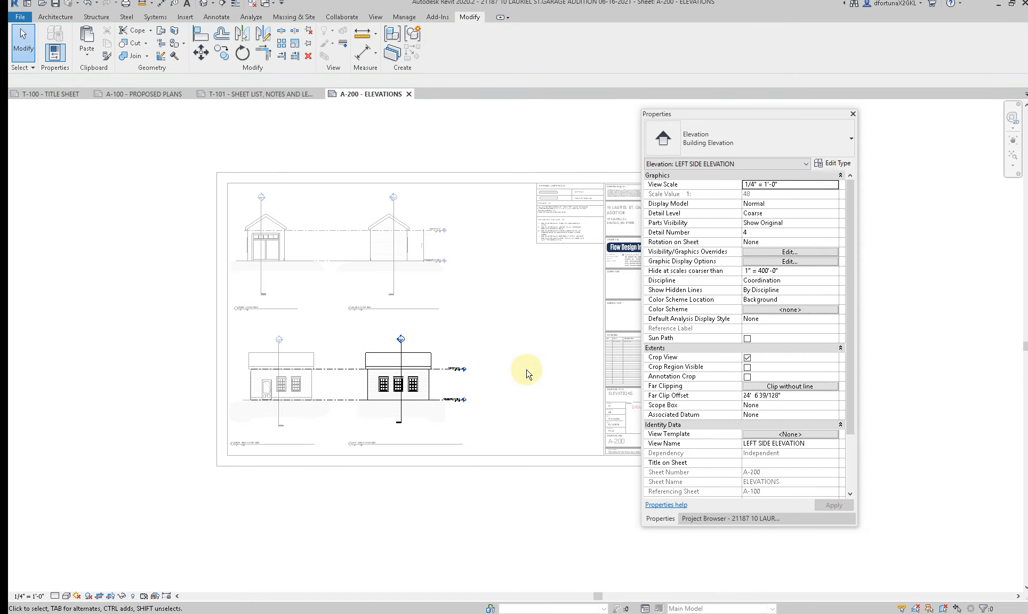
pyautogui.scroll(-5, 716, 454)
# Step: Open sheet A-100 - PROPOSED PLANS and activate the proposed garage floor plan view on it
pyautogui.click(715, 518)
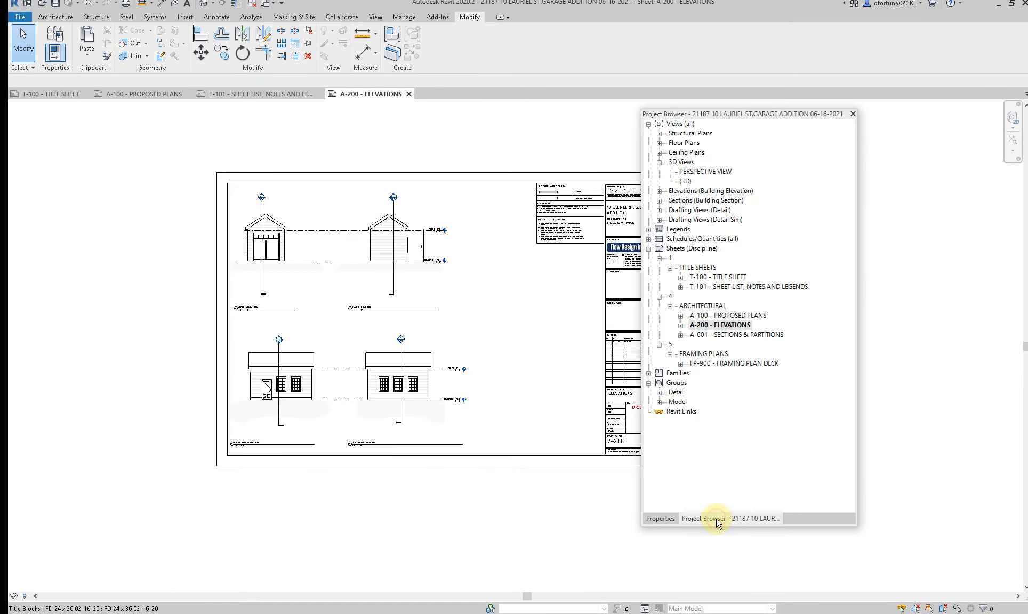
pyautogui.doubleClick(719, 316)
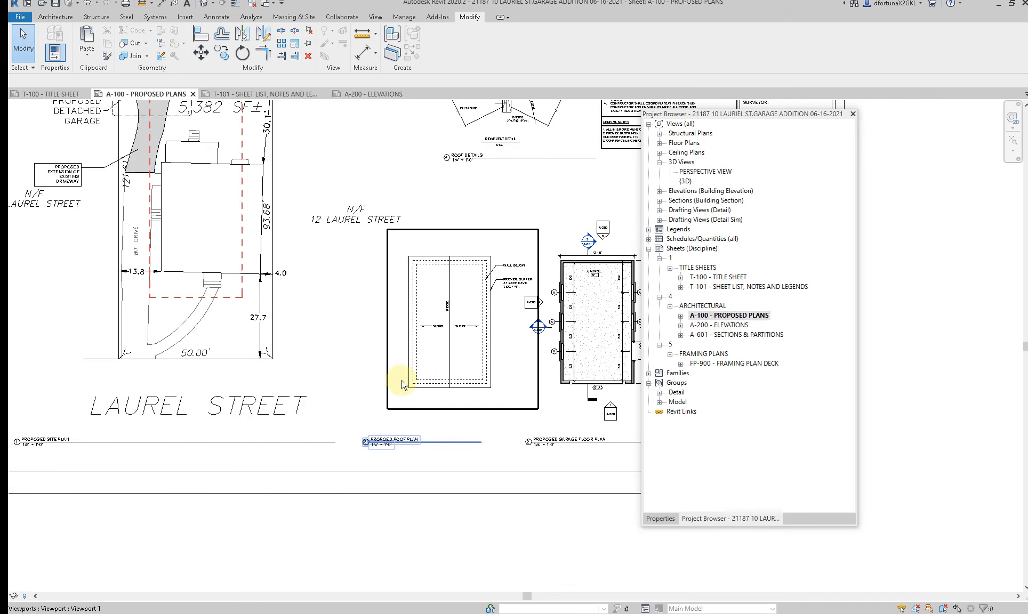
pyautogui.scroll(-4, 529, 408)
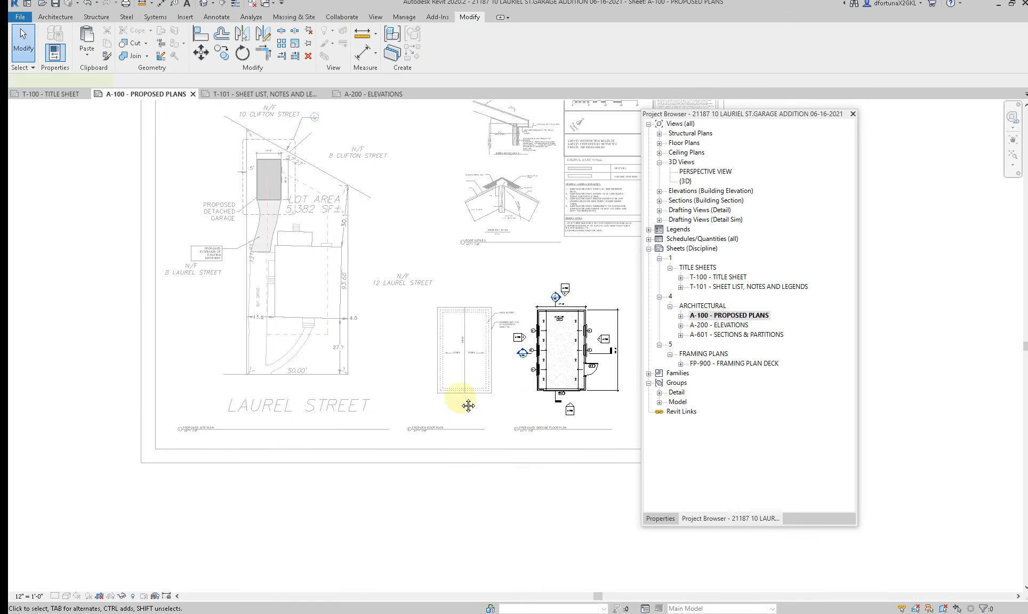
pyautogui.click(87, 55)
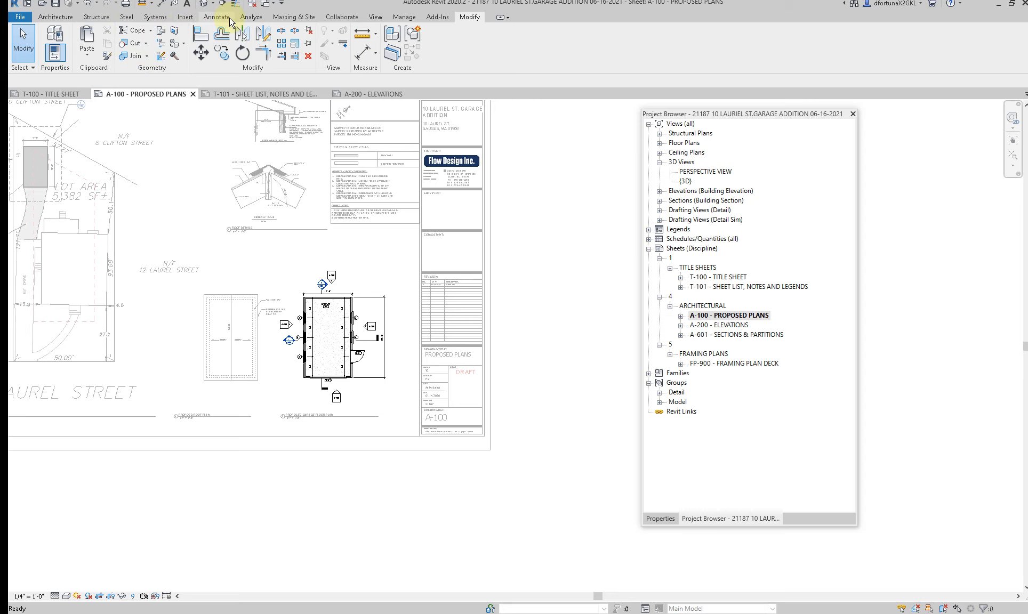
# Step: Create a perspective camera view aimed from the garage's front right corner across the plan toward the rear left
pyautogui.click(373, 18)
pyautogui.click(341, 53)
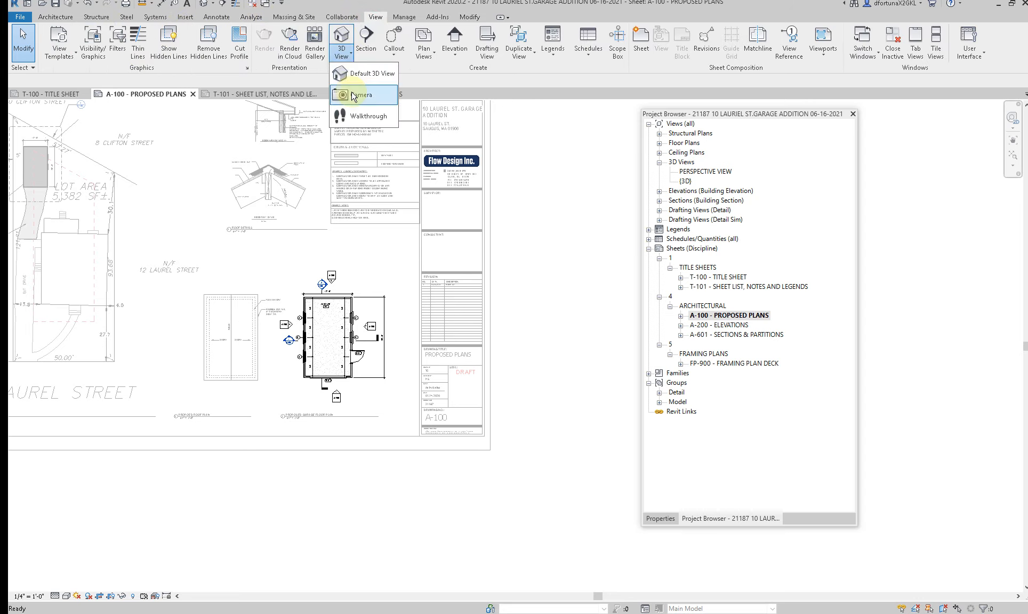
pyautogui.click(358, 94)
pyautogui.scroll(-1, 397, 319)
pyautogui.scroll(-1, 397, 319)
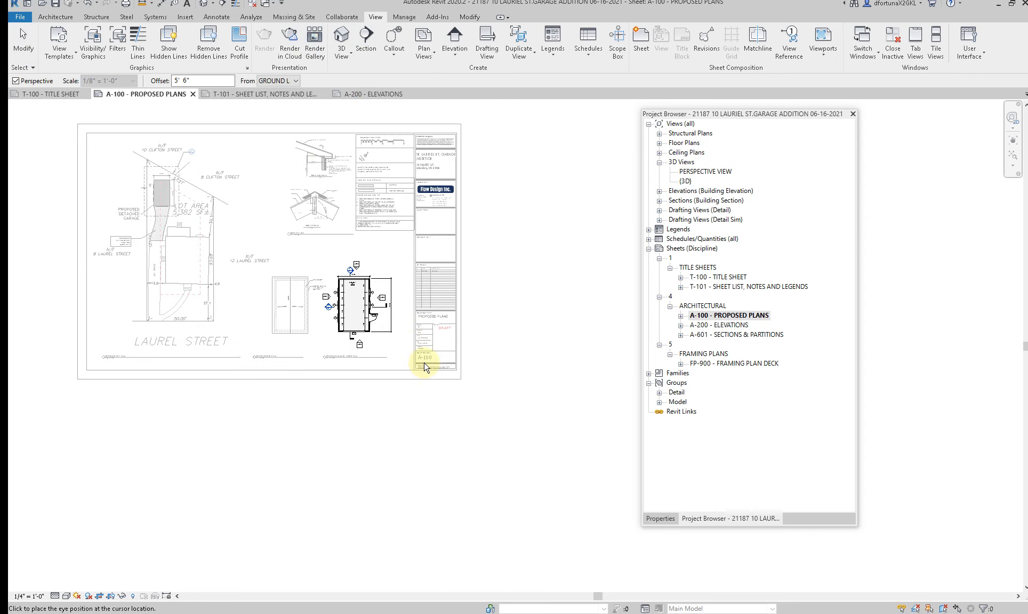
pyautogui.click(317, 270)
pyautogui.click(264, 222)
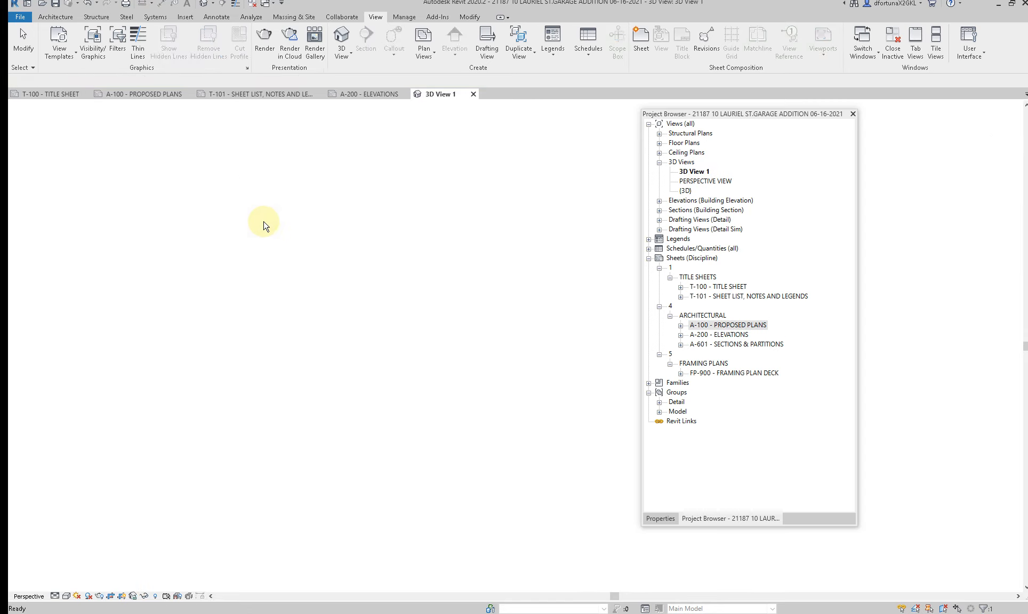
# Step: Enlarge the corner perspective's crop region downward, upward and to the left to frame the whole garage
pyautogui.moveTo(356, 364); pyautogui.dragTo(356, 379)
pyautogui.moveTo(352, 186); pyautogui.dragTo(352, 155)
pyautogui.moveTo(246, 261); pyautogui.dragTo(195, 260)
# Step: Assign the FLOW RENDERING STYLE - DAYTIME view template to the corner perspective view
pyautogui.click(660, 518)
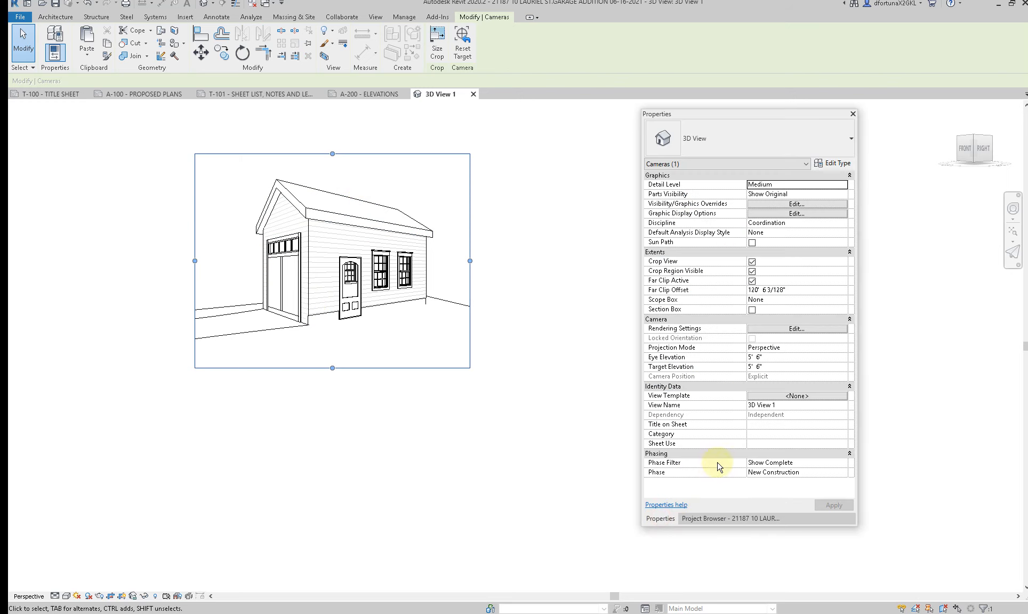
pyautogui.click(766, 395)
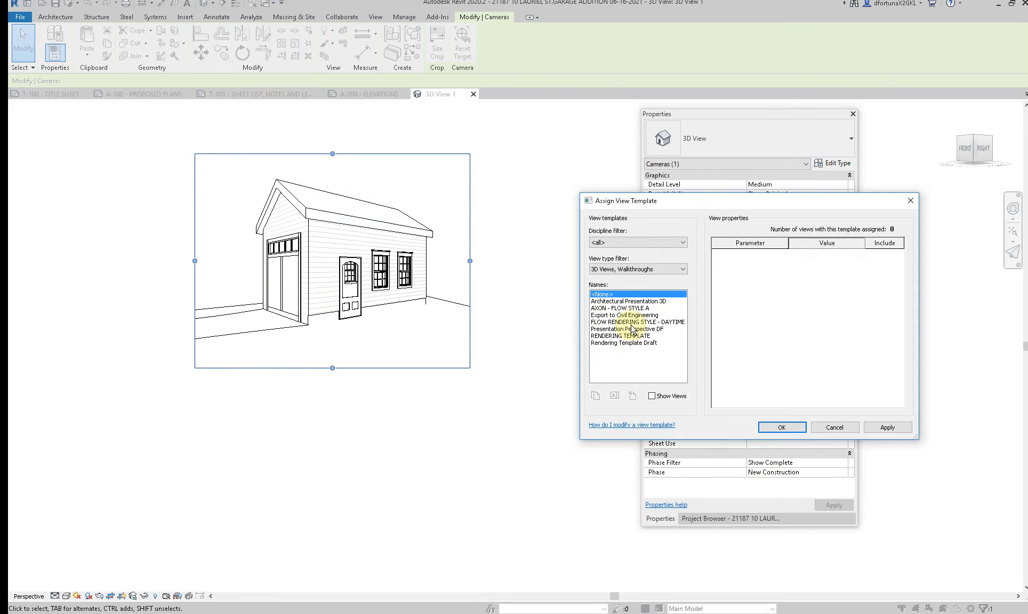
pyautogui.click(631, 322)
pyautogui.click(797, 430)
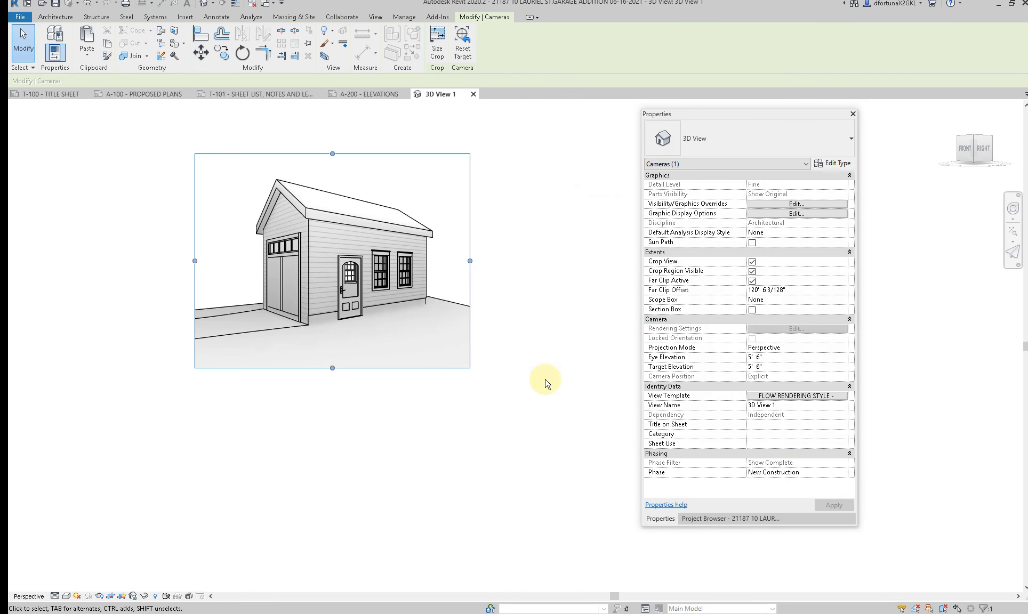
# Step: Rename the corner perspective view as 3D 1 and close it
pyautogui.click(786, 405)
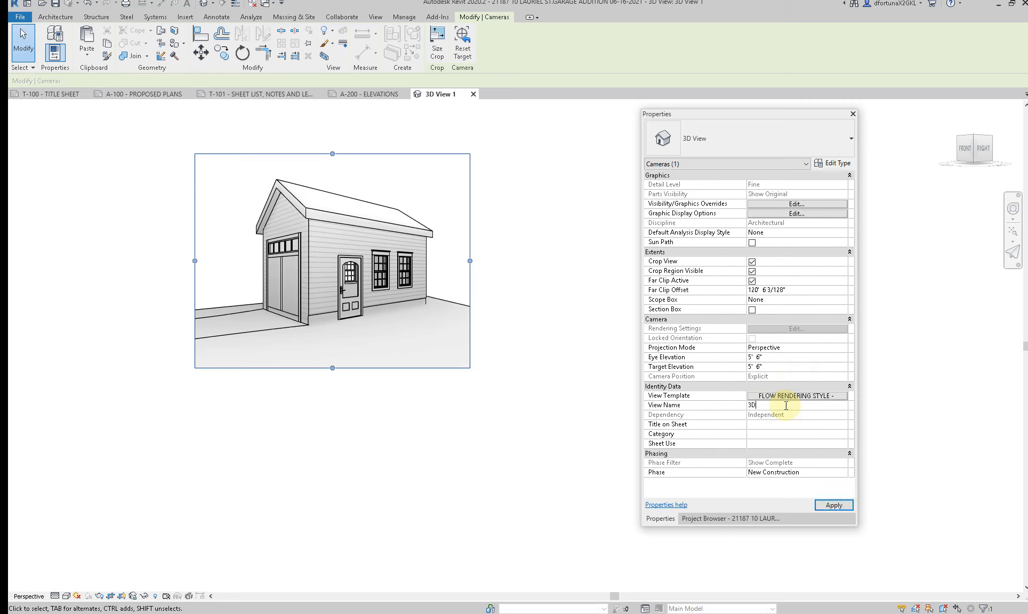
pyautogui.click(790, 424)
pyautogui.click(825, 504)
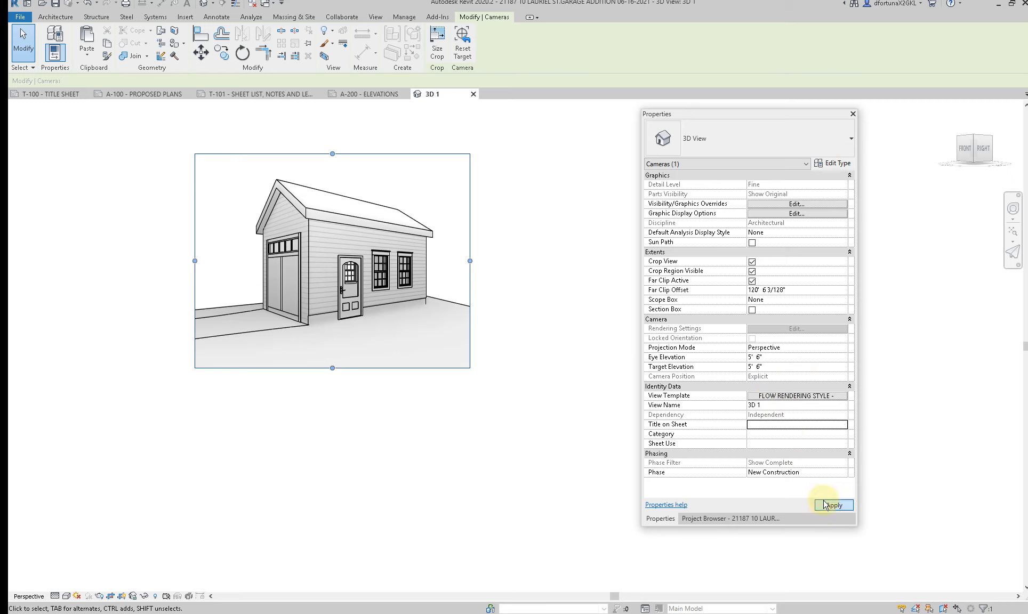
pyautogui.click(473, 95)
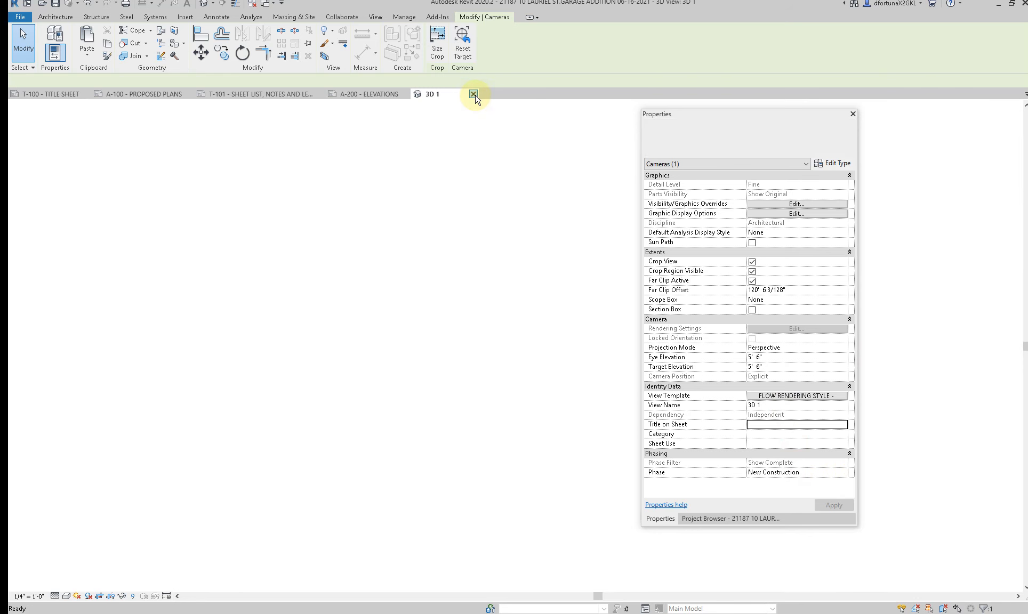
# Step: Create a second perspective camera view from in front of the garage door, aimed past the rear of the garage
pyautogui.click(341, 58)
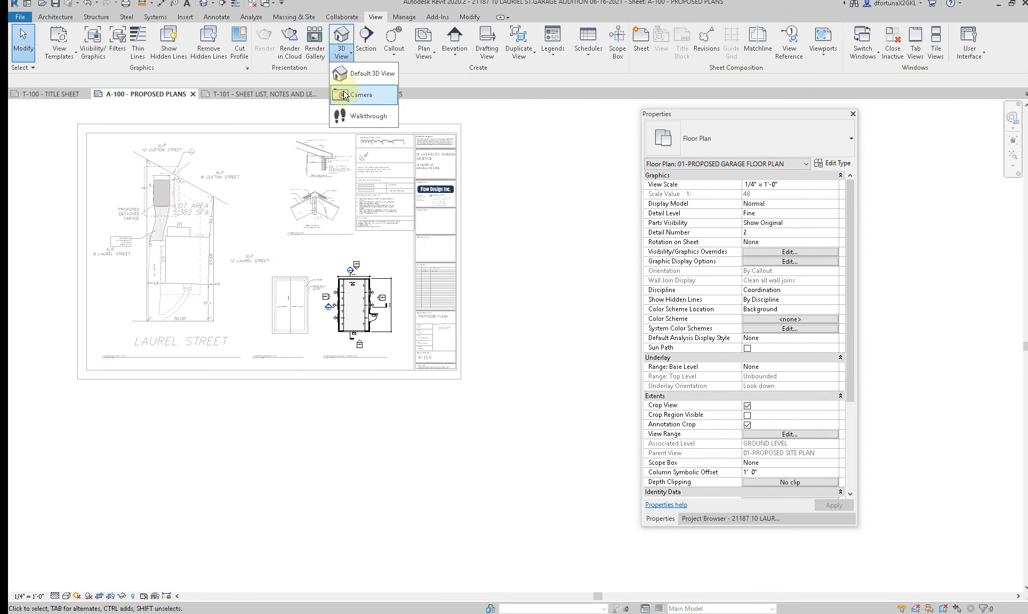
pyautogui.click(345, 98)
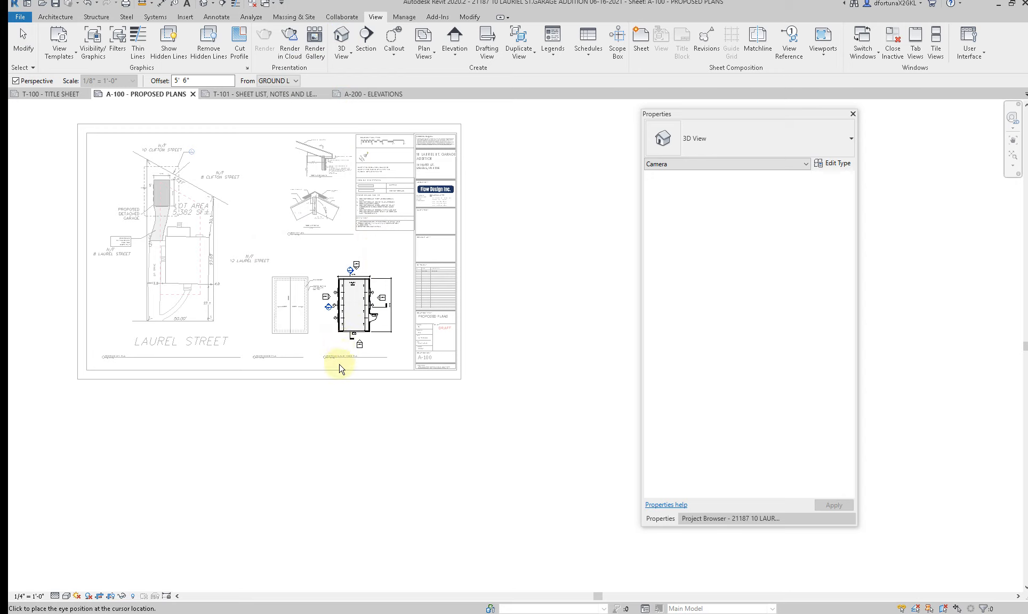
pyautogui.click(337, 404)
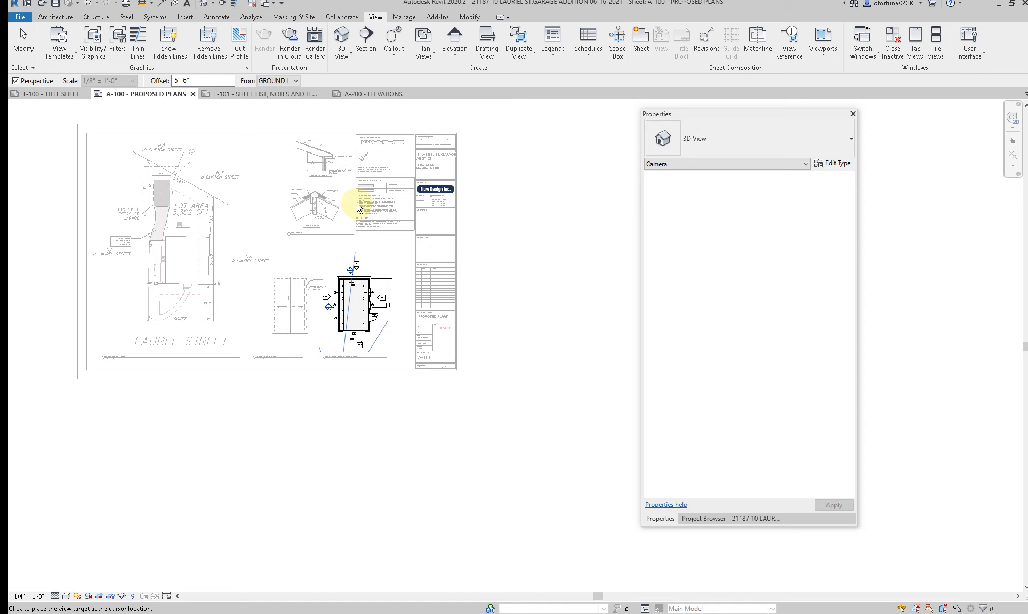
pyautogui.click(363, 168)
# Step: Enlarge the front perspective's crop region to the right and upward to leave space around the garage
pyautogui.scroll(-5, 298, 207)
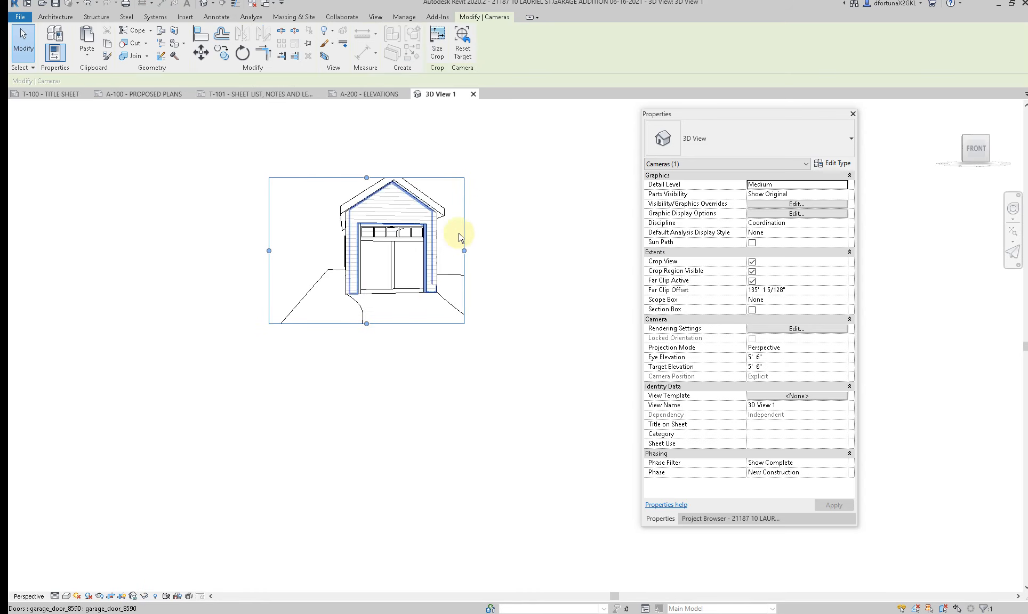
pyautogui.moveTo(465, 250); pyautogui.dragTo(495, 250)
pyautogui.moveTo(383, 177); pyautogui.dragTo(390, 134)
pyautogui.moveTo(494, 228); pyautogui.dragTo(513, 229)
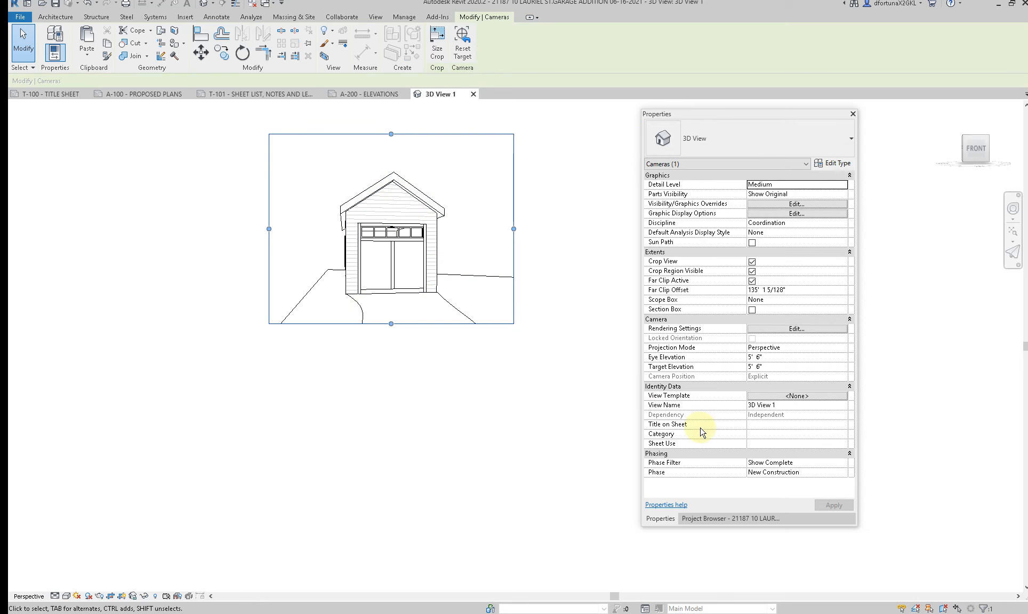
# Step: Assign the FLOW RENDERING STYLE - DAYTIME view template to the front perspective view
pyautogui.click(692, 519)
pyautogui.click(660, 518)
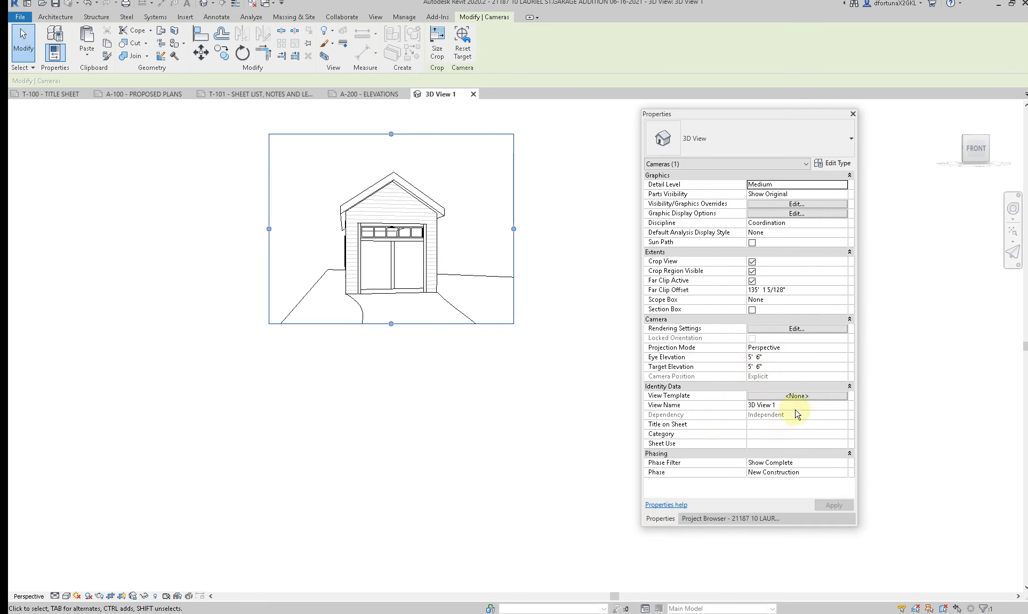
pyautogui.click(809, 397)
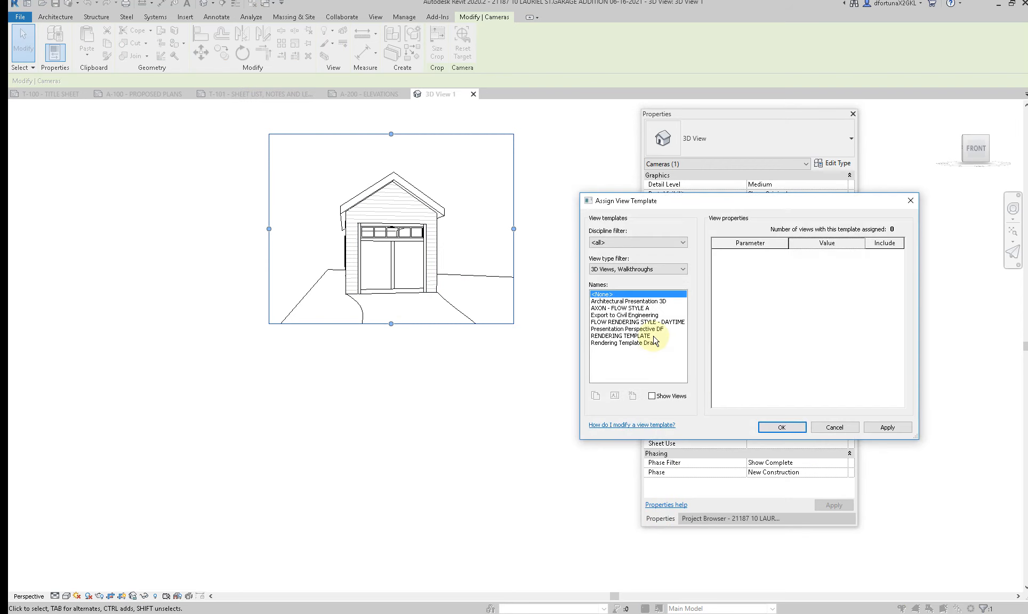
pyautogui.click(651, 323)
pyautogui.click(781, 427)
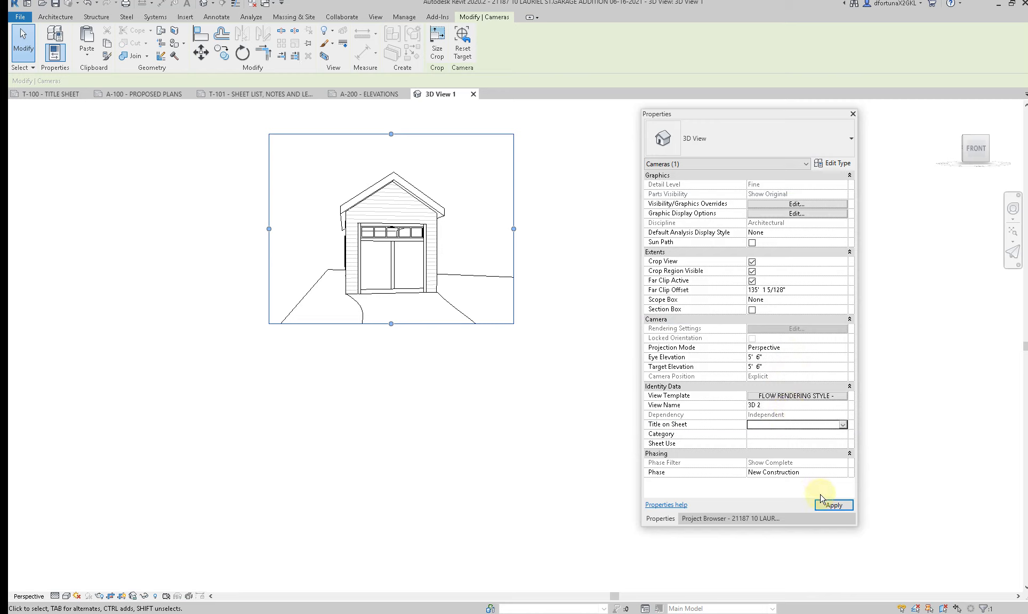
# Step: Rename the front perspective view as 3D 2, close it and switch to sheet T-101 - SHEET LIST, NOTES AND LEGENDS
pyautogui.click(834, 506)
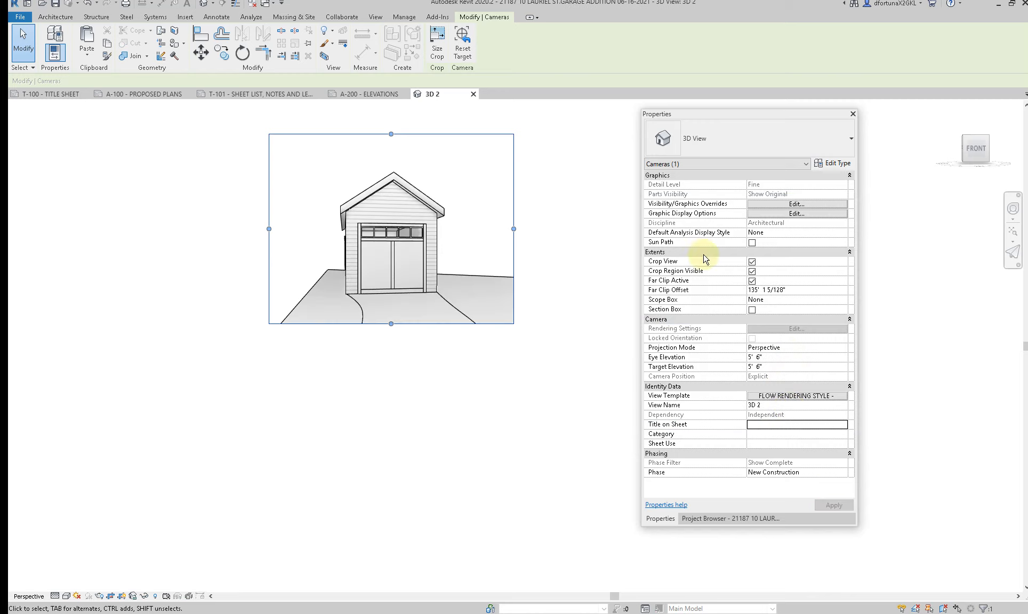
pyautogui.click(473, 94)
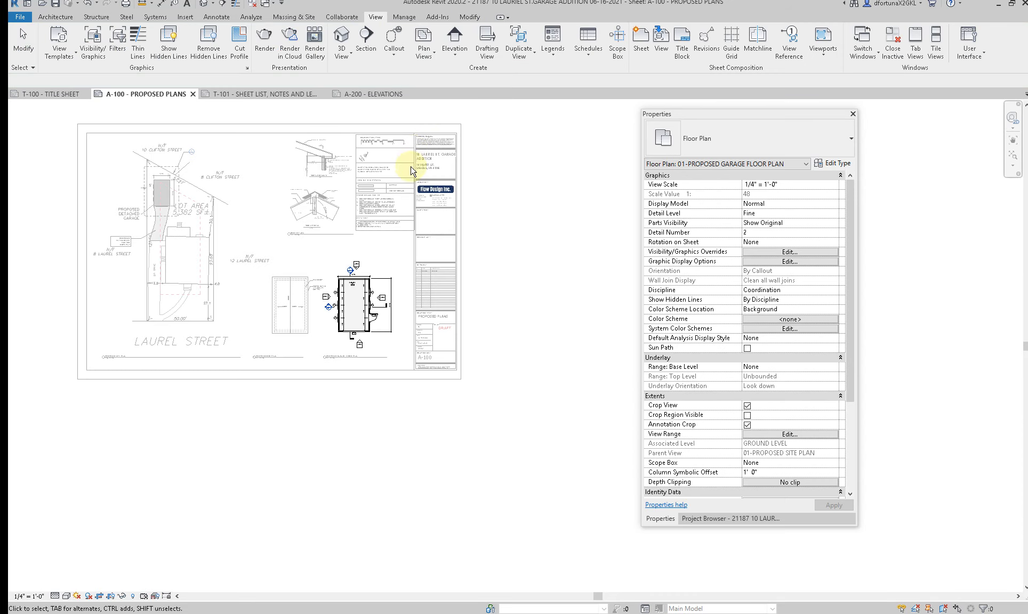
pyautogui.click(312, 95)
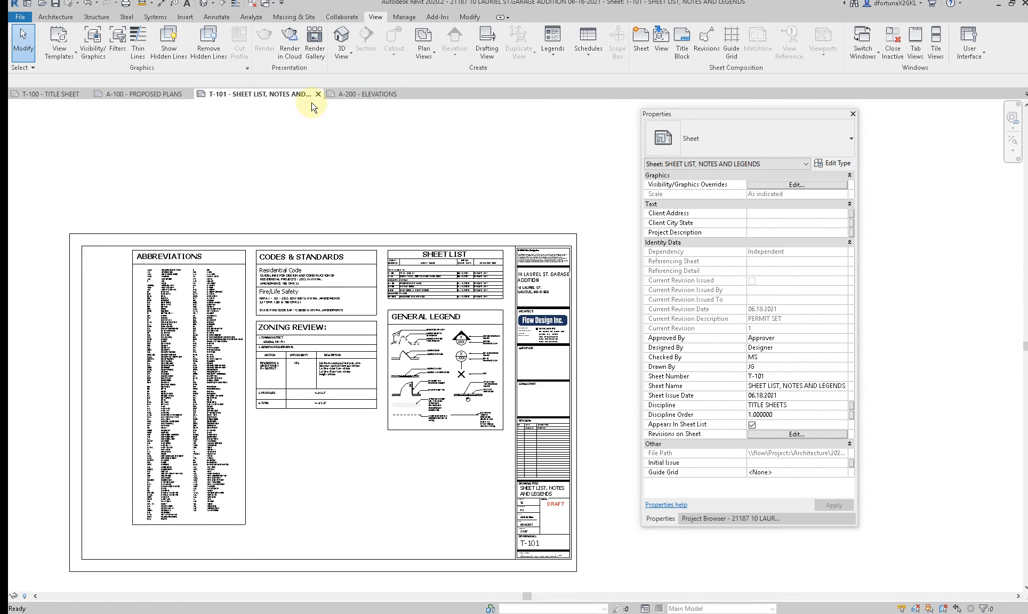
# Step: Close sheets T-101, T-100 and A-100, leaving only sheet A-200 - ELEVATIONS open
pyautogui.click(317, 95)
pyautogui.click(76, 94)
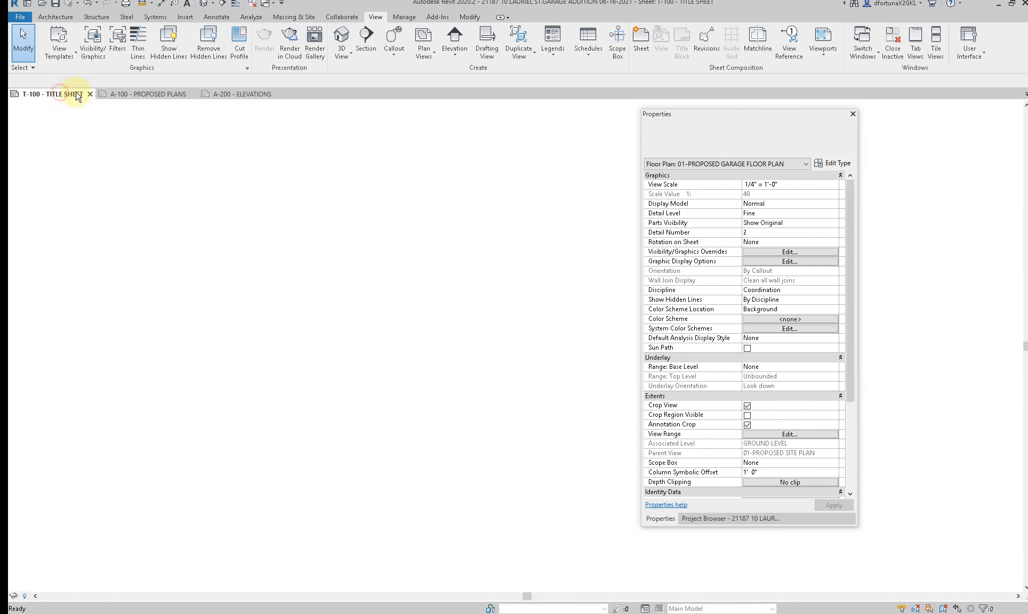
pyautogui.click(90, 94)
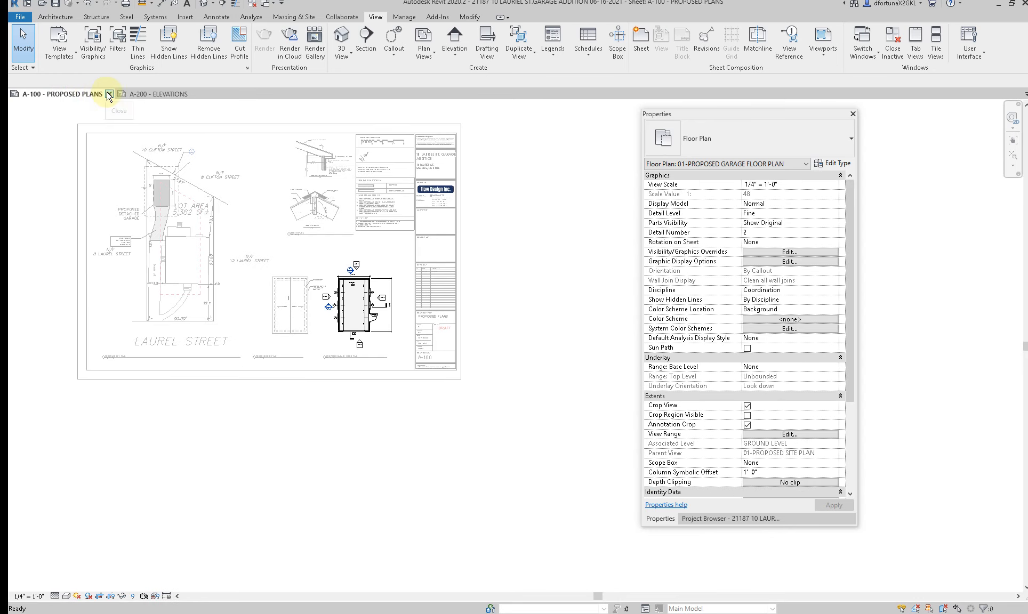
pyautogui.click(105, 94)
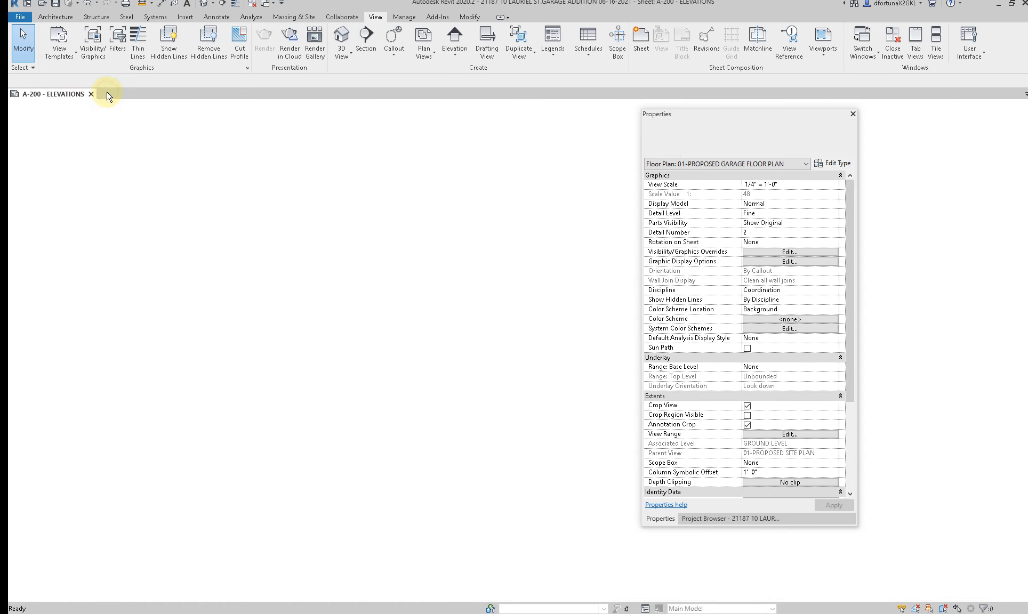
# Step: Place camera views 3D 1 and 3D 2 on sheet A-200, with 3D 1 below the wall legend notes and 3D 2 beneath it
pyautogui.click(715, 519)
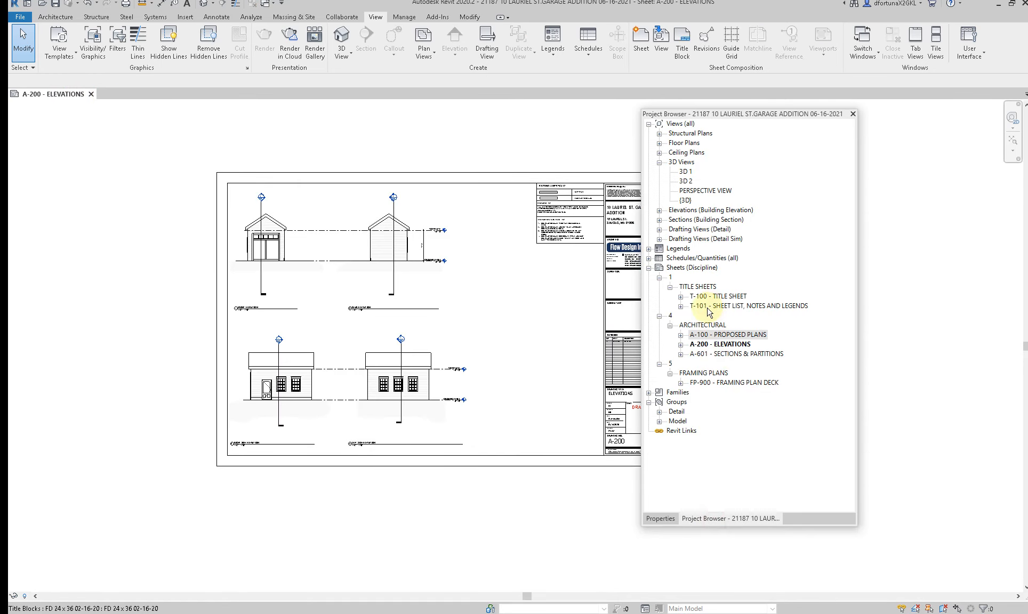
pyautogui.click(684, 173)
pyautogui.moveTo(541, 290); pyautogui.dragTo(535, 287)
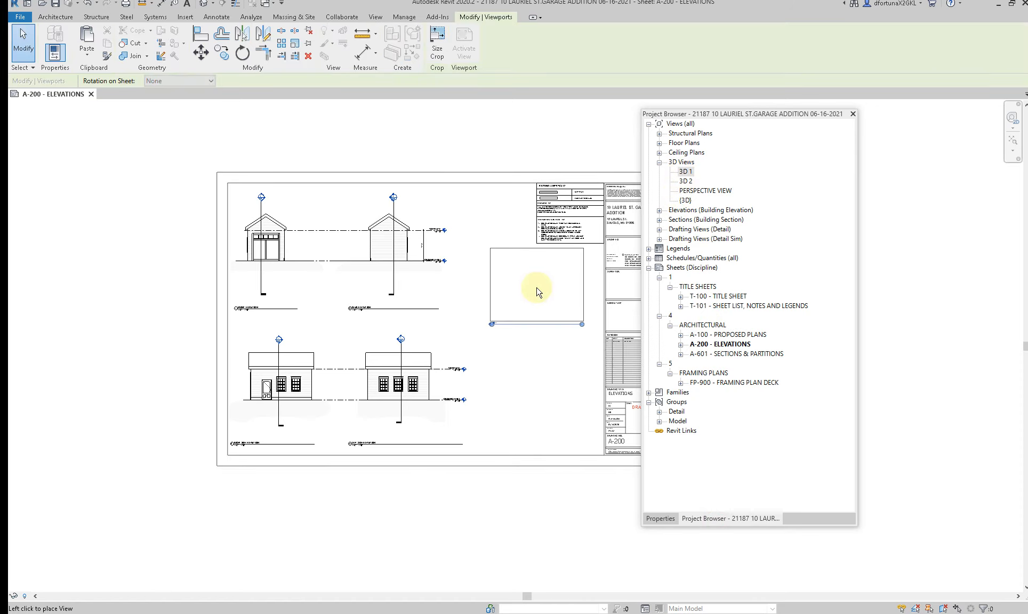
pyautogui.click(535, 288)
pyautogui.moveTo(685, 182); pyautogui.dragTo(559, 348)
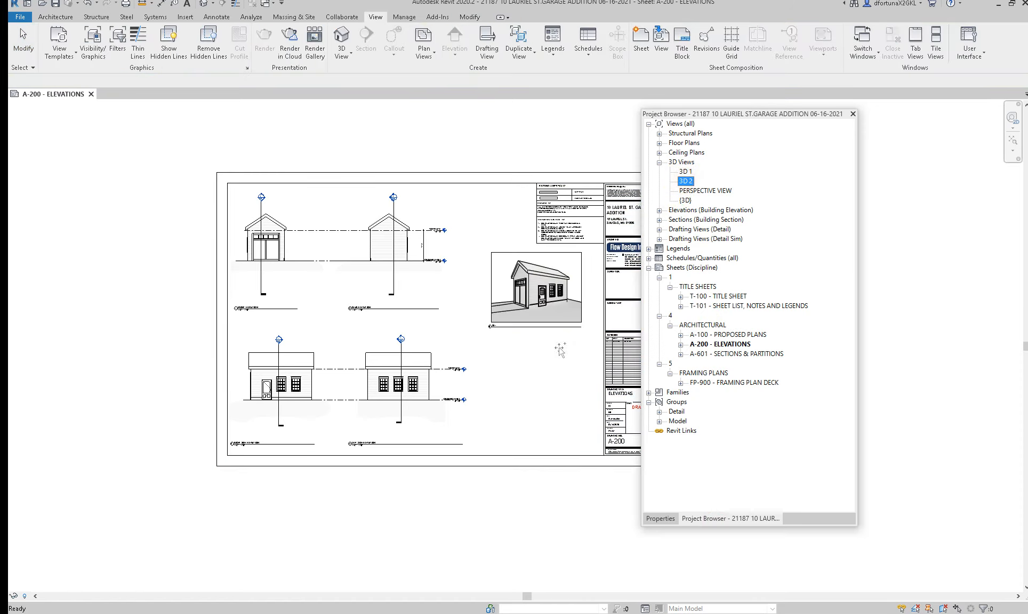
pyautogui.moveTo(534, 391); pyautogui.dragTo(533, 385)
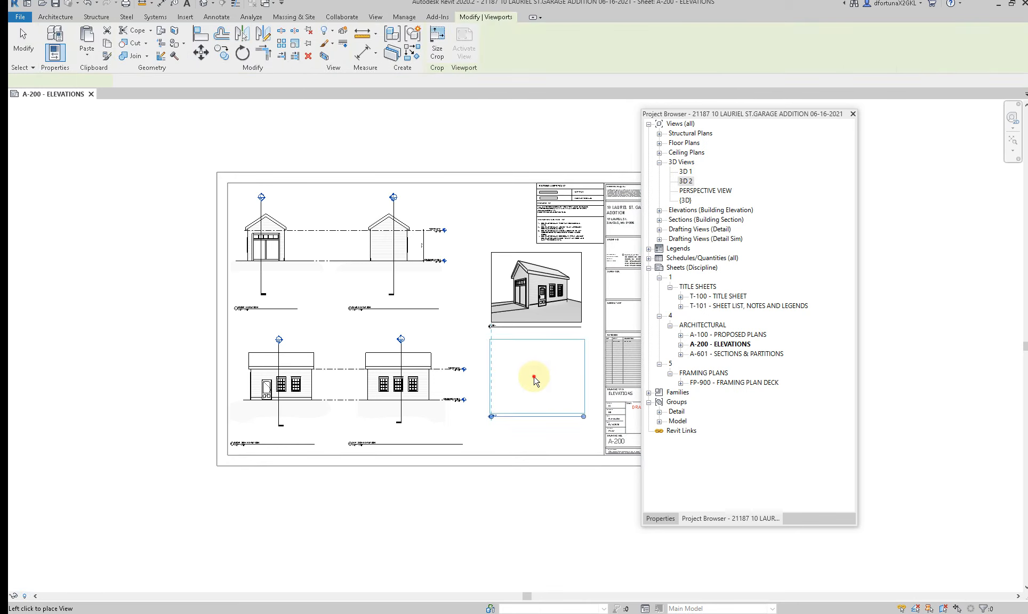
pyautogui.click(535, 381)
# Step: Move the 3D 1 viewport down on the sheet, closer to the 3D 2 viewport
pyautogui.click(536, 293)
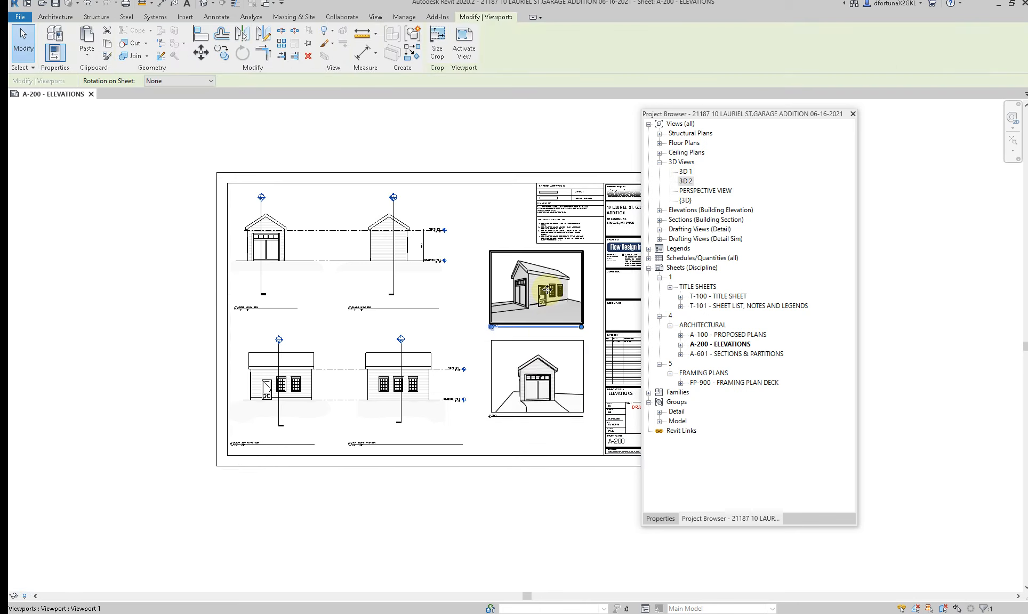
pyautogui.scroll(5, 552, 401)
pyautogui.scroll(-2, 447, 446)
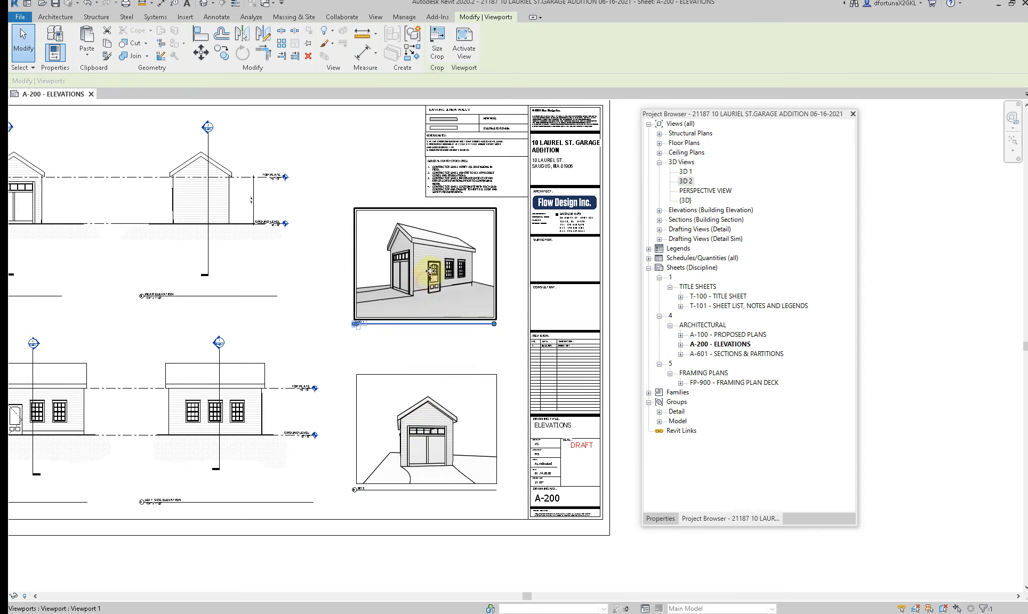
pyautogui.moveTo(420, 270); pyautogui.dragTo(429, 303)
pyautogui.click(327, 299)
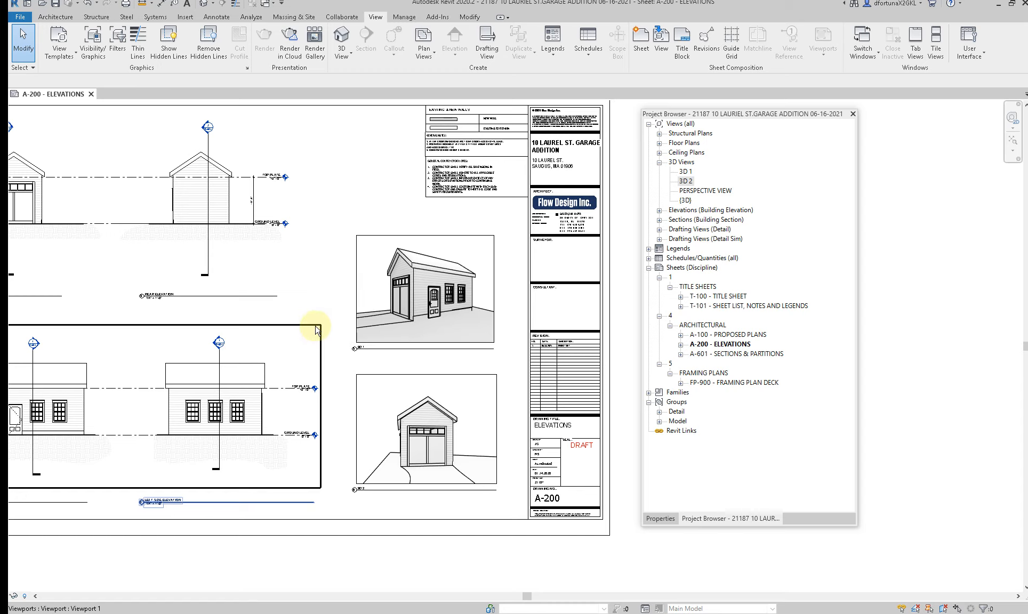
# Step: Create a new level like TOP PLATE in the rear elevation, about 5'-6" above it near the roof peak
pyautogui.scroll(5, 384, 375)
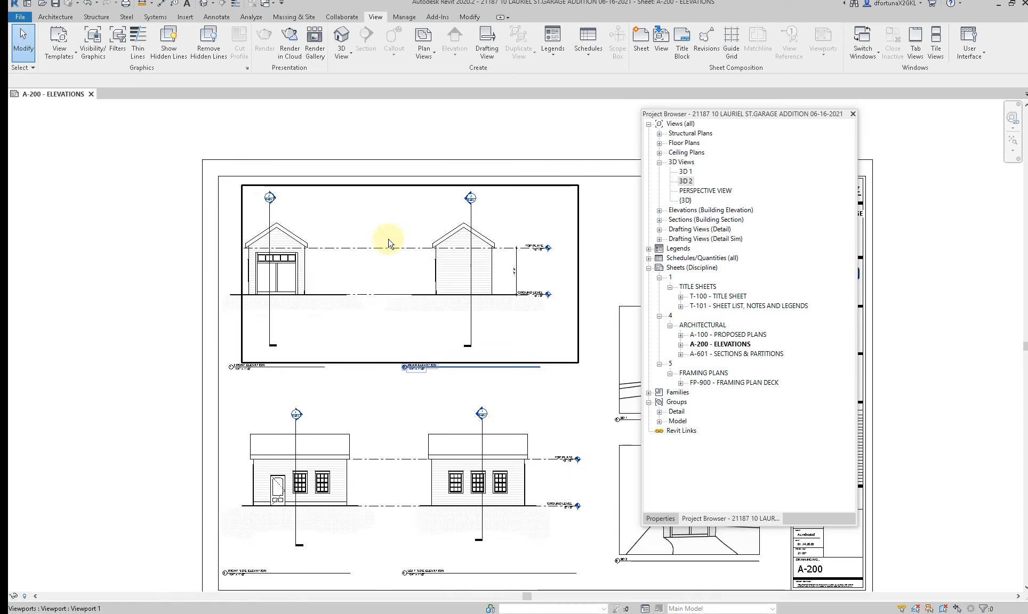
pyautogui.doubleClick(371, 252)
pyautogui.rightClick(371, 252)
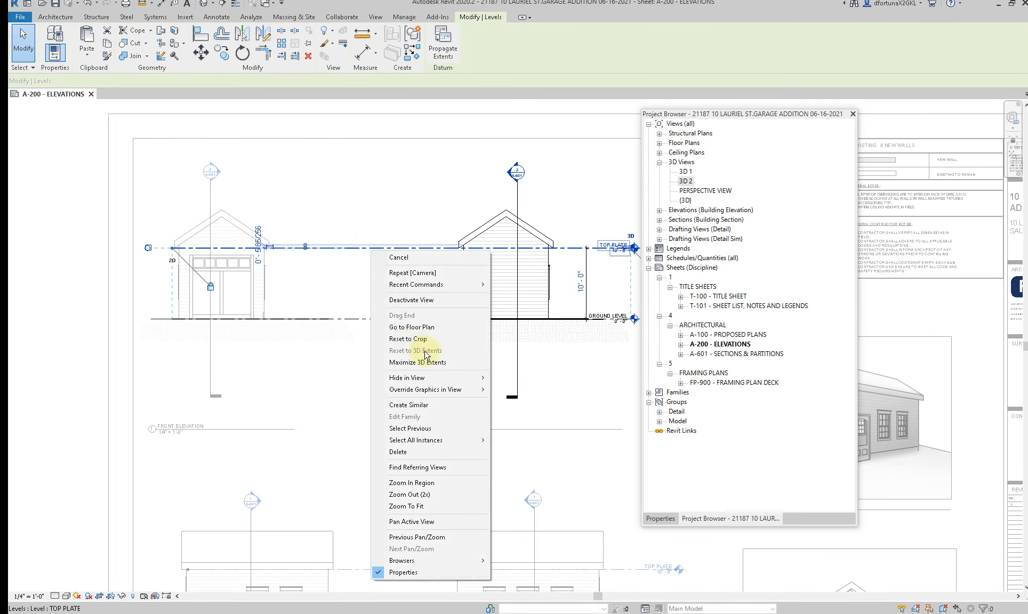
pyautogui.click(409, 405)
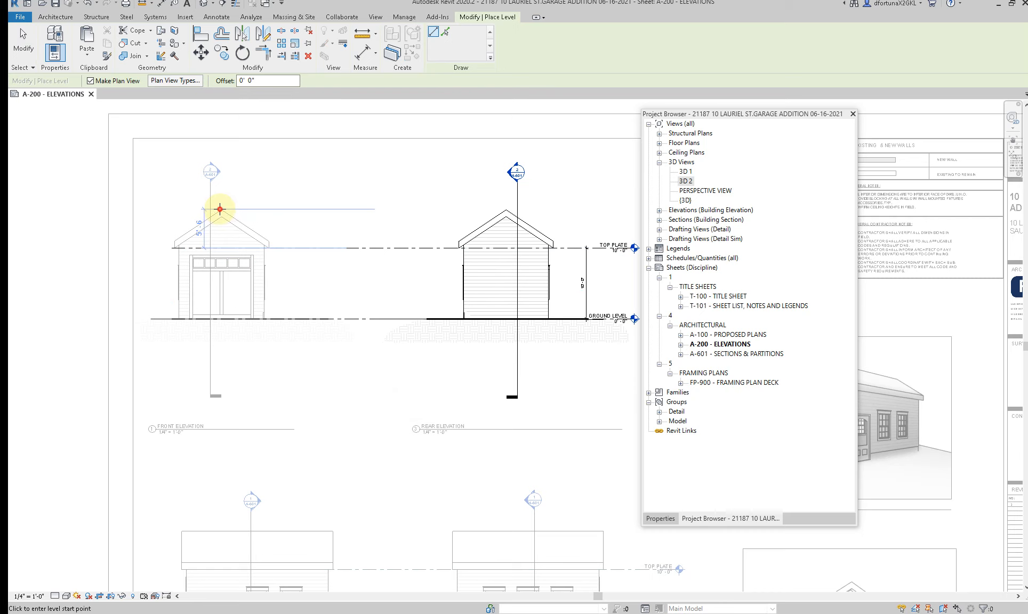
pyautogui.click(348, 209)
pyautogui.click(575, 209)
pyautogui.moveTo(493, 228); pyautogui.dragTo(347, 234, button='middle')
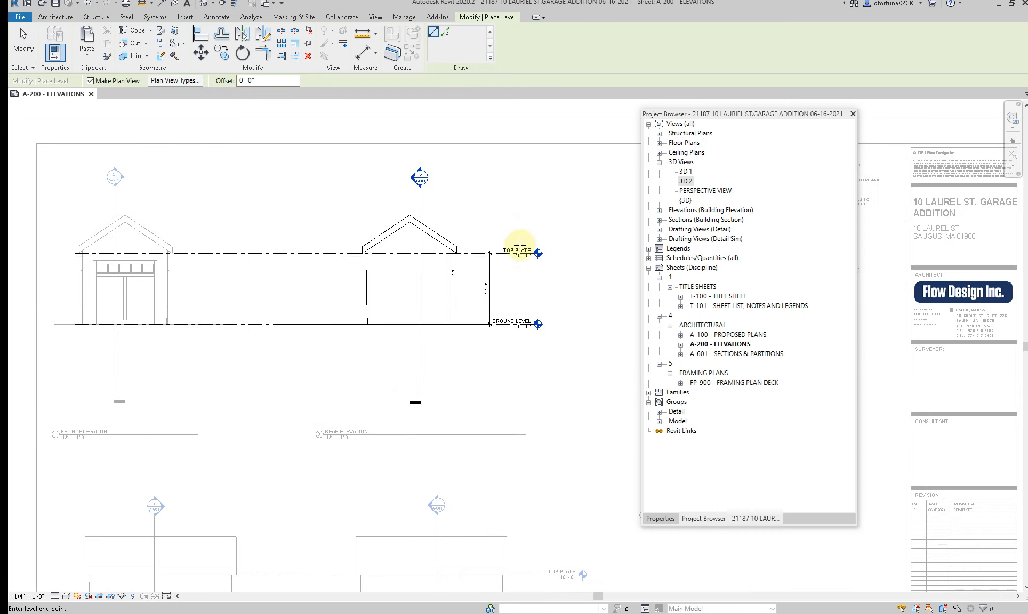
pyautogui.press('Escape')
pyautogui.press('Escape')
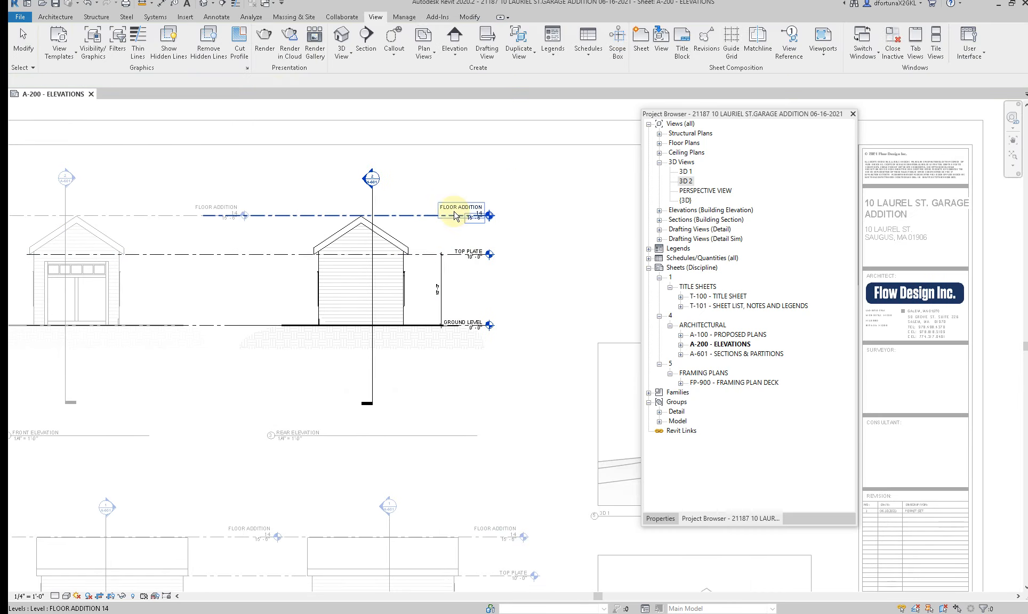
# Step: Rename the new roof level as ROOF RIDGE without renaming the corresponding views
pyautogui.click(457, 213)
pyautogui.scroll(2, 456, 212)
pyautogui.click(461, 207)
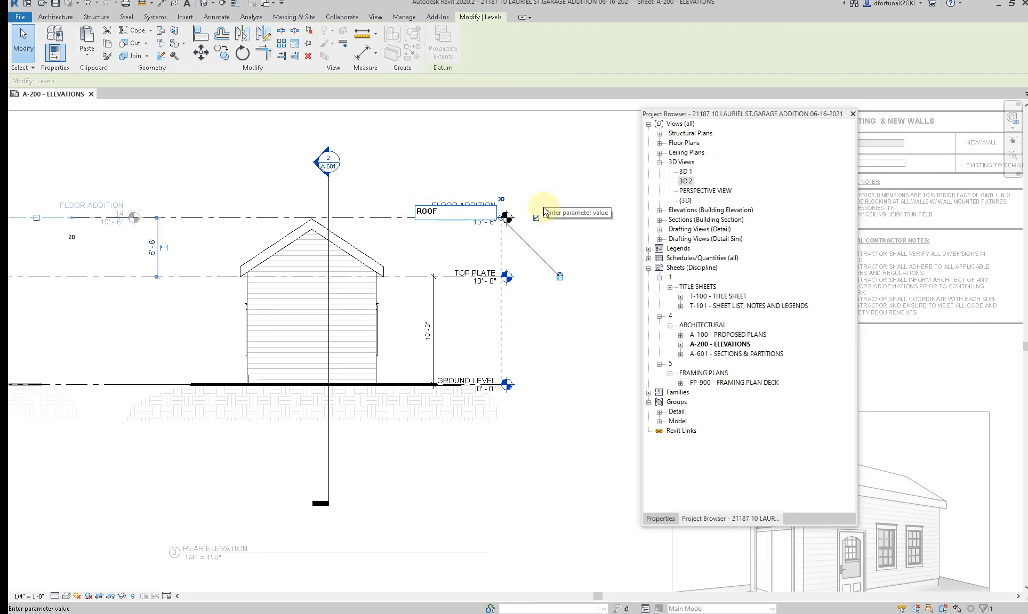
pyautogui.click(457, 246)
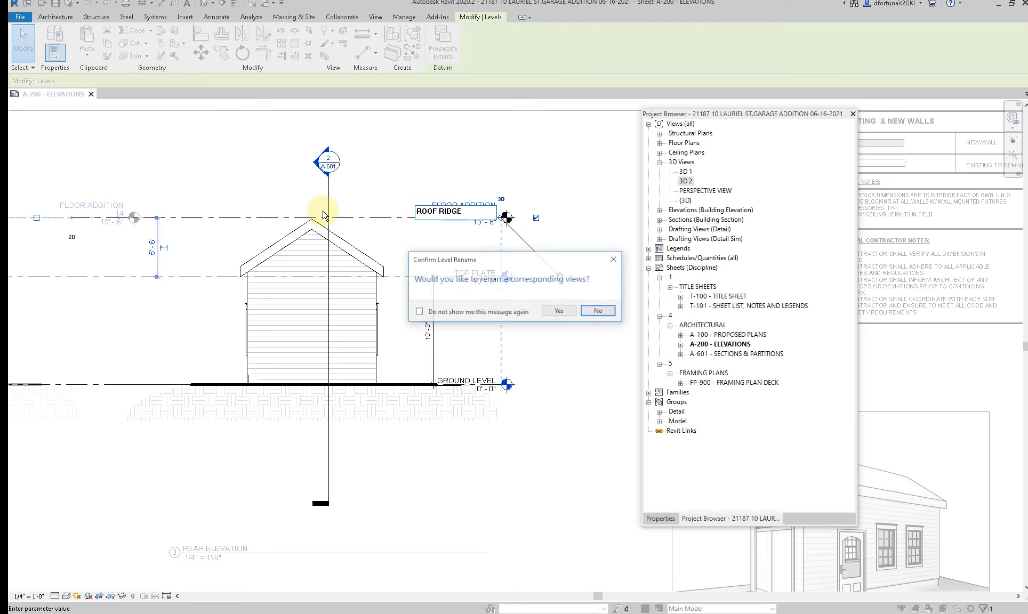
pyautogui.click(590, 314)
# Step: Move the ROOF RIDGE level down onto the peak of the garage roof in the rear elevation
pyautogui.scroll(5, 344, 216)
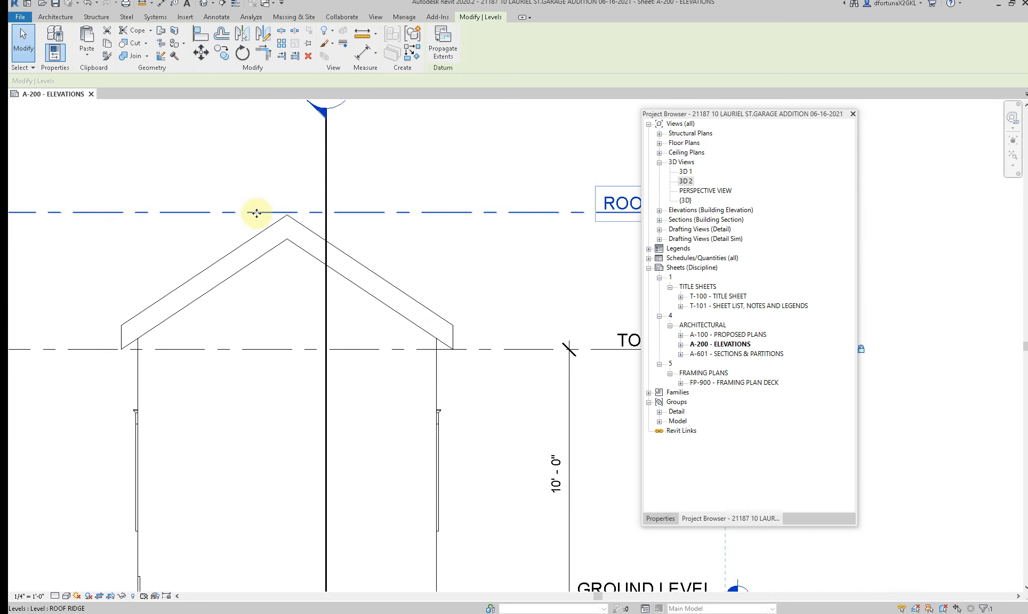
pyautogui.press('m')
pyautogui.press('v')
pyautogui.scroll(5, 270, 205)
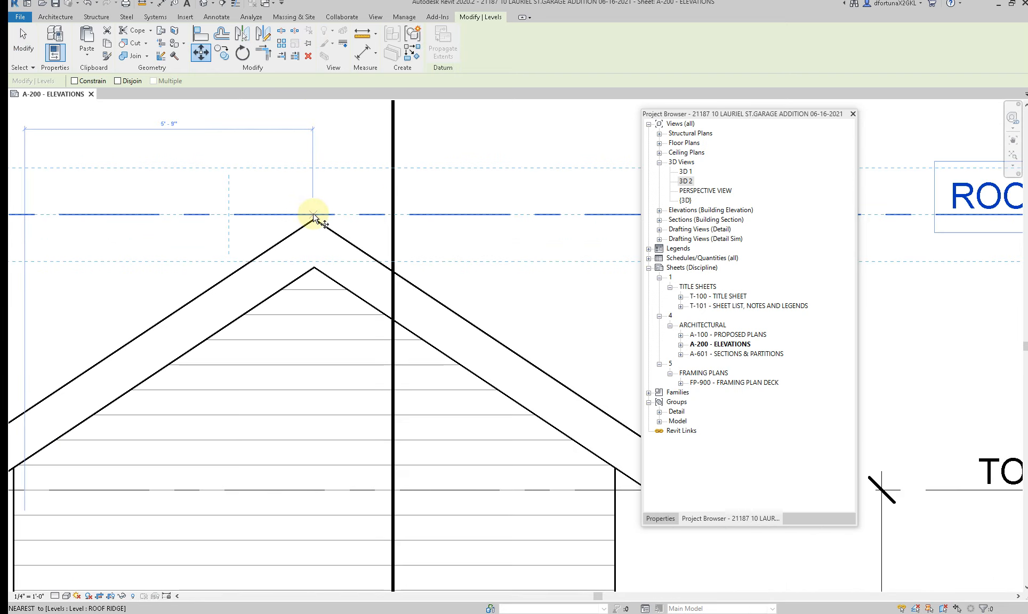
pyautogui.click(313, 215)
pyautogui.scroll(4, 315, 219)
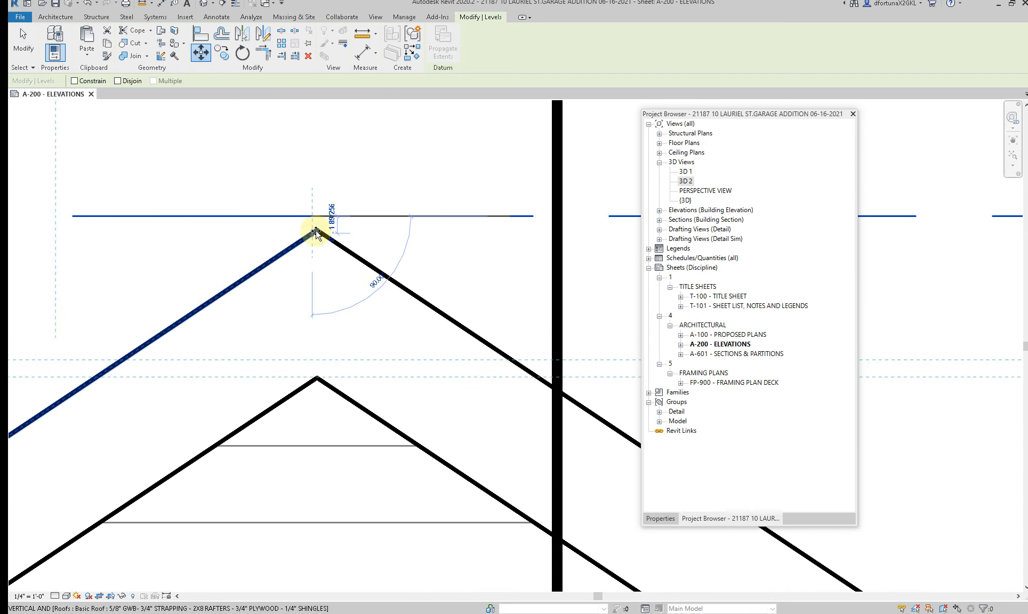
pyautogui.click(315, 228)
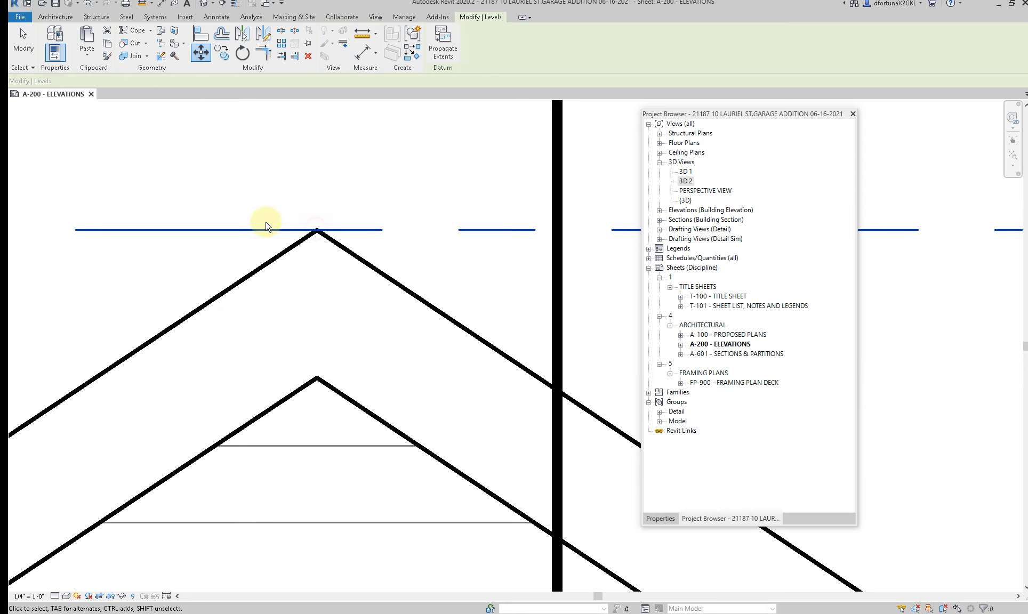
pyautogui.scroll(-2, 265, 224)
pyautogui.press('Escape')
pyautogui.scroll(-6, 267, 224)
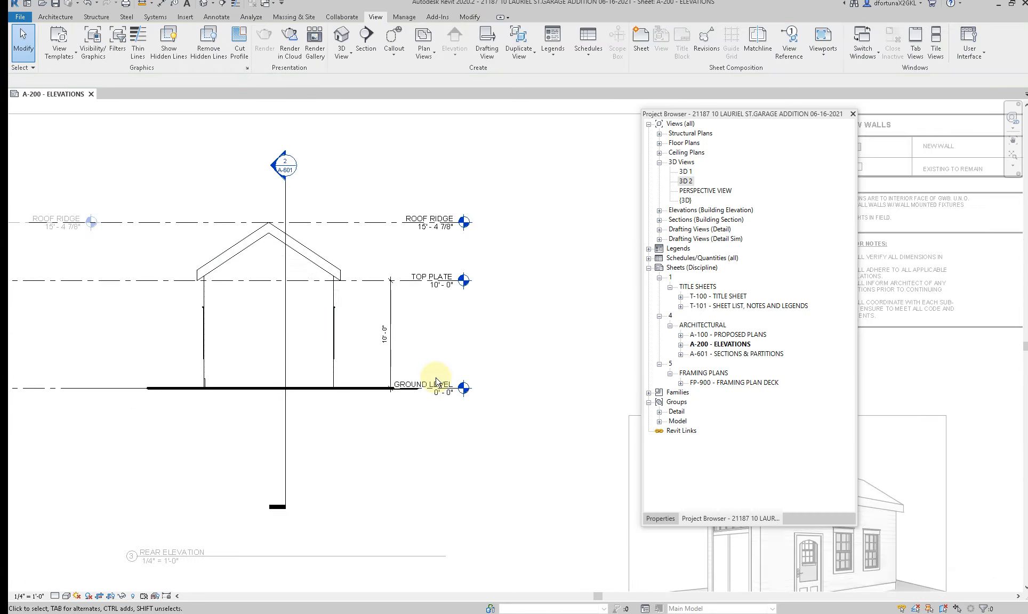
pyautogui.scroll(-2, 436, 385)
# Step: Hide the ROOF RIDGE level element in the front elevation view
pyautogui.doubleClick(165, 286)
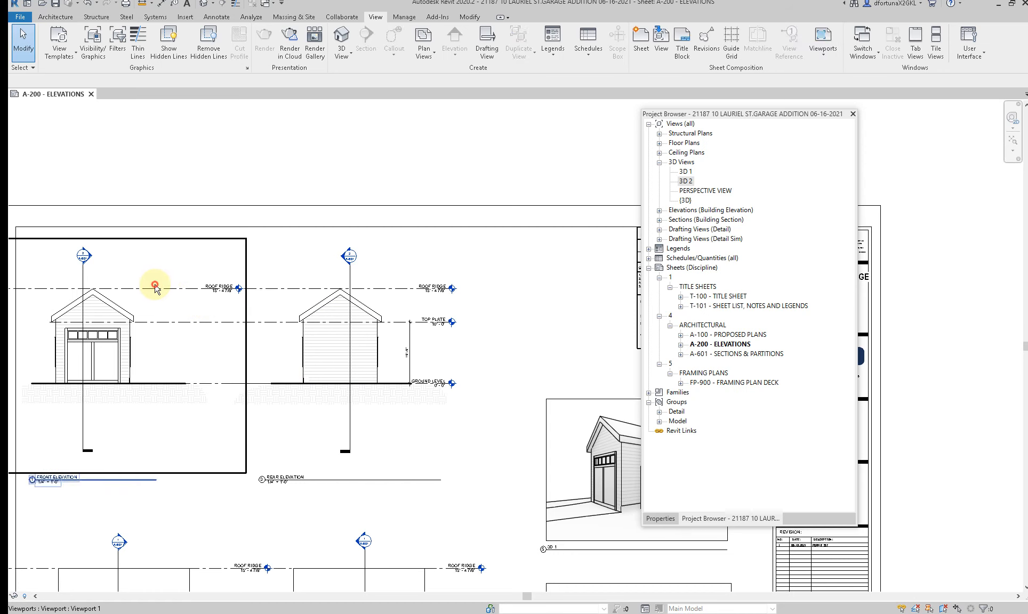
pyautogui.doubleClick(159, 297)
pyautogui.click(160, 288)
pyautogui.rightClick(159, 289)
pyautogui.moveTo(240, 412)
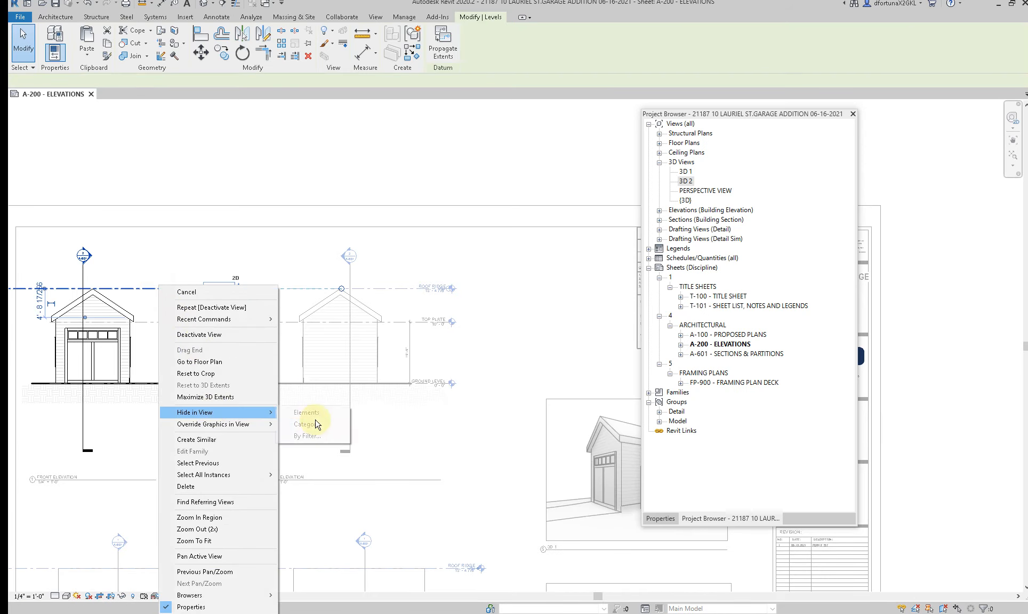
pyautogui.click(316, 413)
pyautogui.moveTo(326, 315); pyautogui.dragTo(328, 259, button='middle')
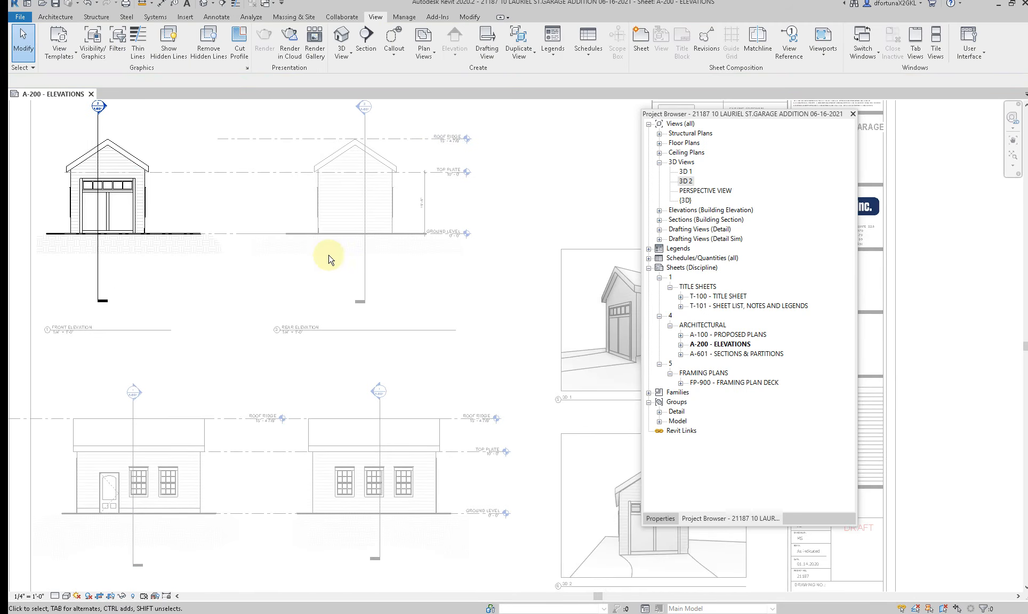
# Step: Extend the rear elevation's ROOF RIDGE level line across to the roof peak of the front elevation
pyautogui.doubleClick(419, 138)
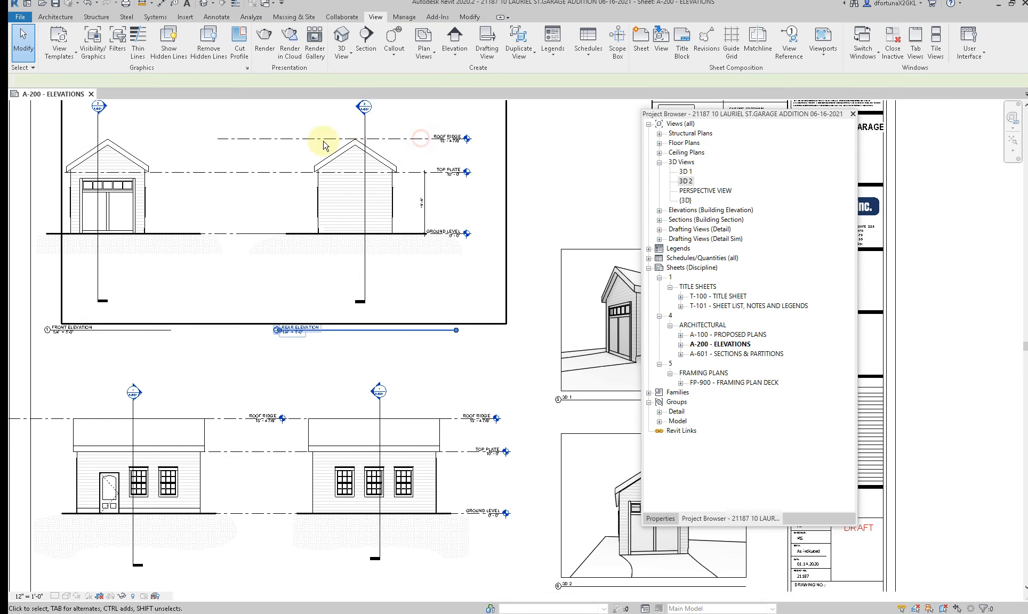
pyautogui.doubleClick(300, 143)
pyautogui.click(261, 145)
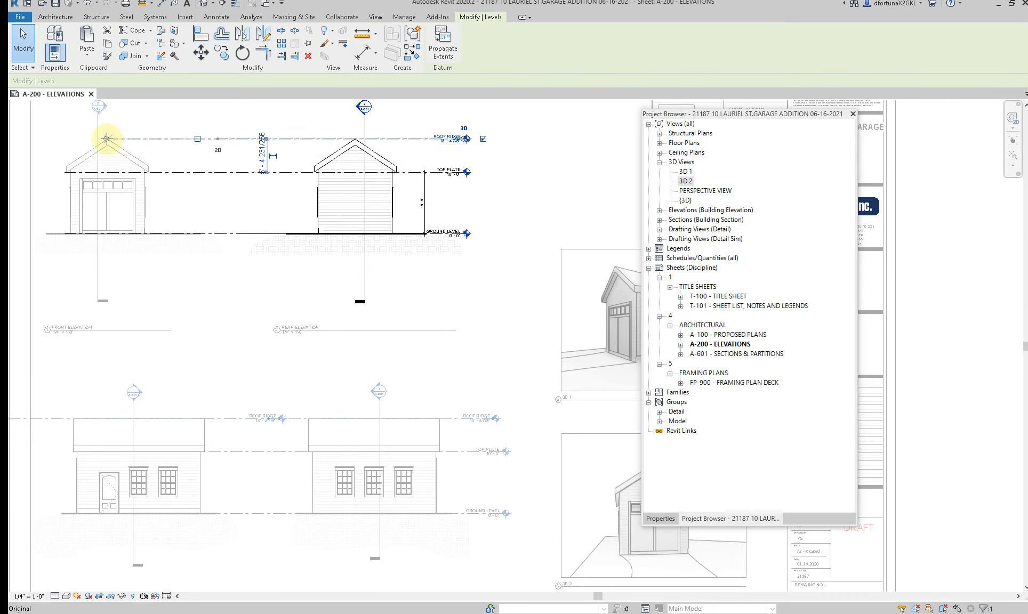
pyautogui.click(289, 253)
# Step: Hide the ROOF RIDGE level element in the right side elevation view
pyautogui.doubleClick(257, 453)
pyautogui.click(249, 425)
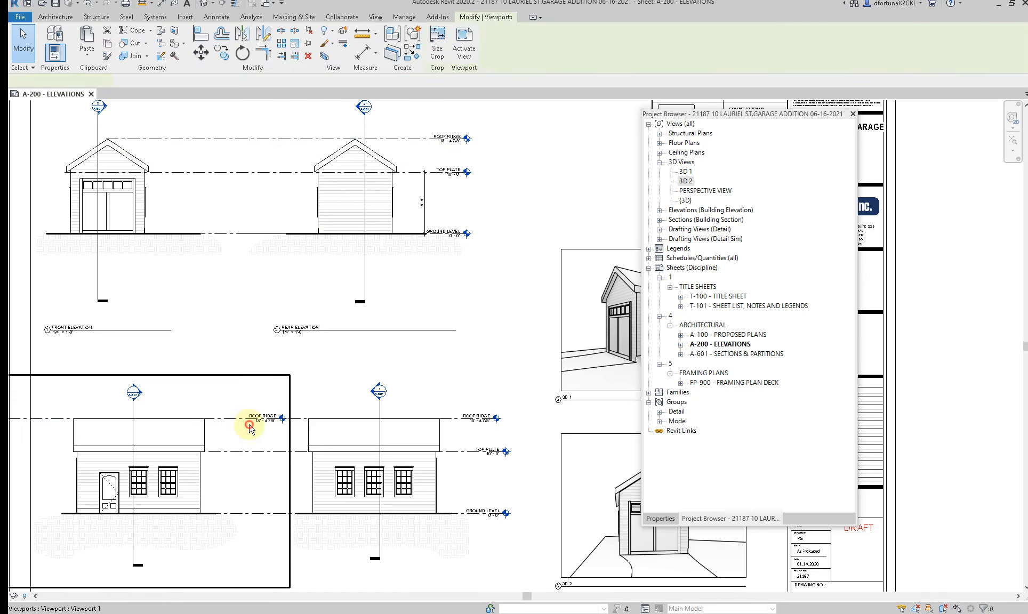
pyautogui.doubleClick(249, 424)
pyautogui.click(248, 419)
pyautogui.rightClick(252, 419)
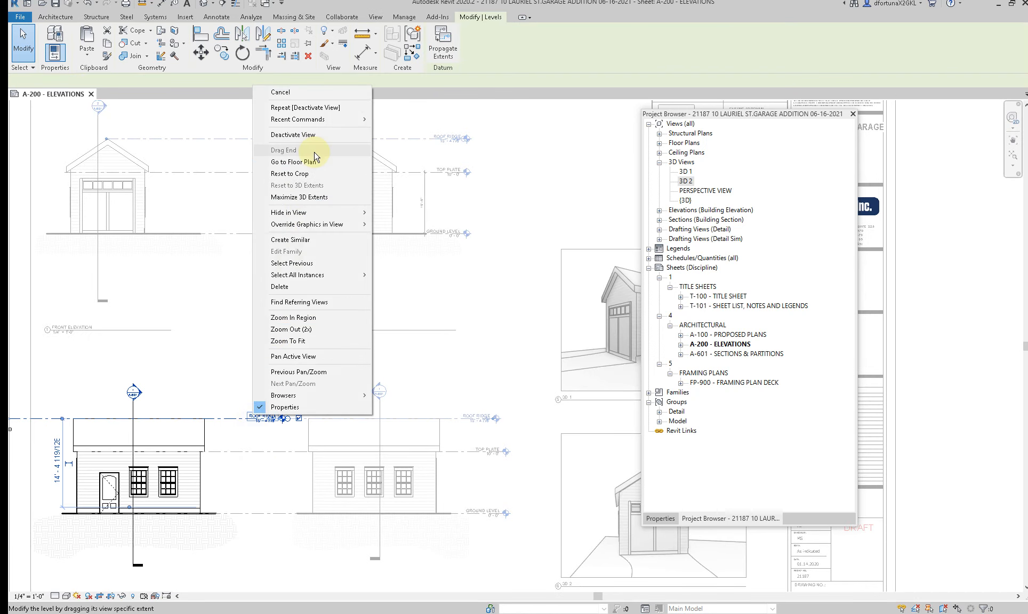
pyautogui.click(388, 214)
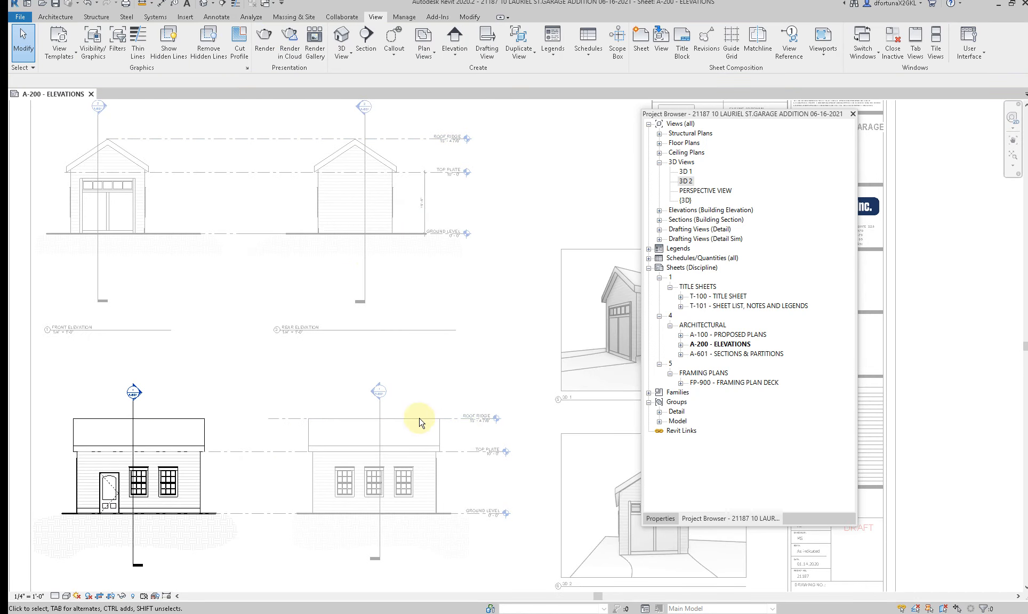
# Step: Extend the left side elevation's ROOF RIDGE level line to the far roof edge of the right side elevation
pyautogui.doubleClick(468, 425)
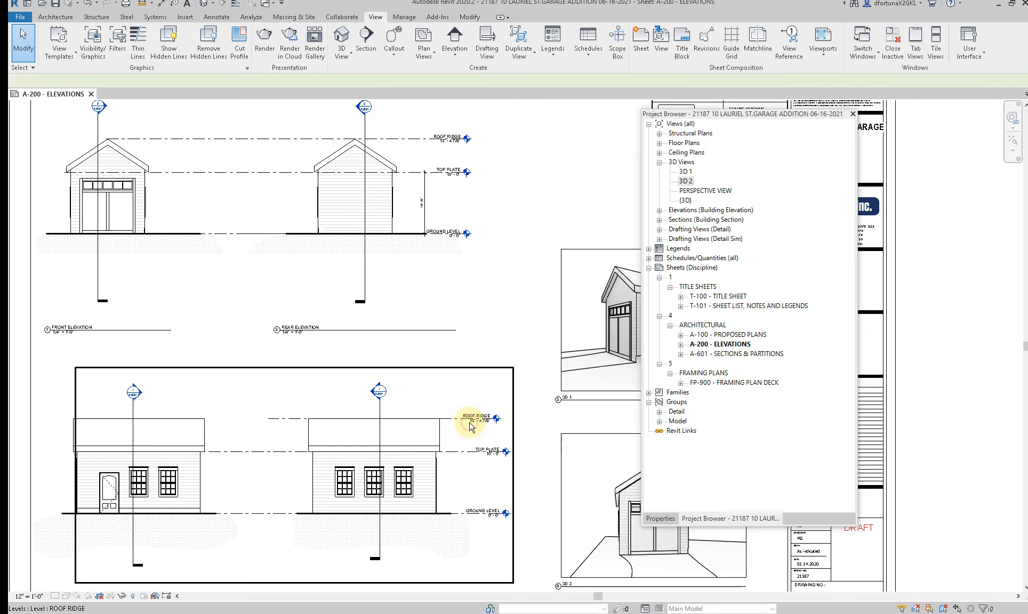
pyautogui.doubleClick(469, 424)
pyautogui.click(469, 423)
pyautogui.moveTo(269, 418); pyautogui.dragTo(74, 424)
pyautogui.press('Escape')
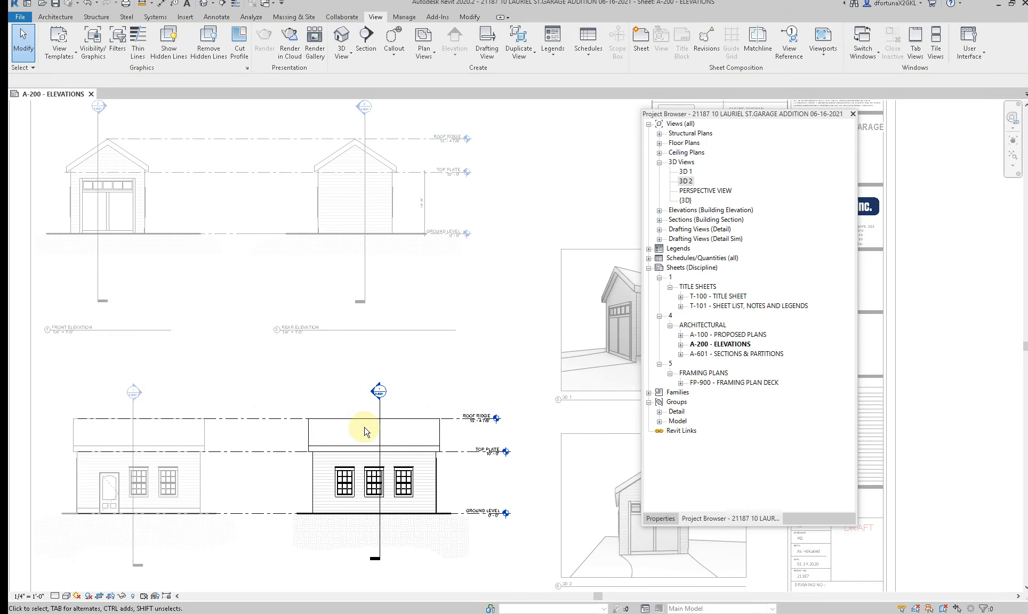
# Step: Break the section line in the left side elevation and stretch its gap from the roof ridge to ground level
pyautogui.click(380, 429)
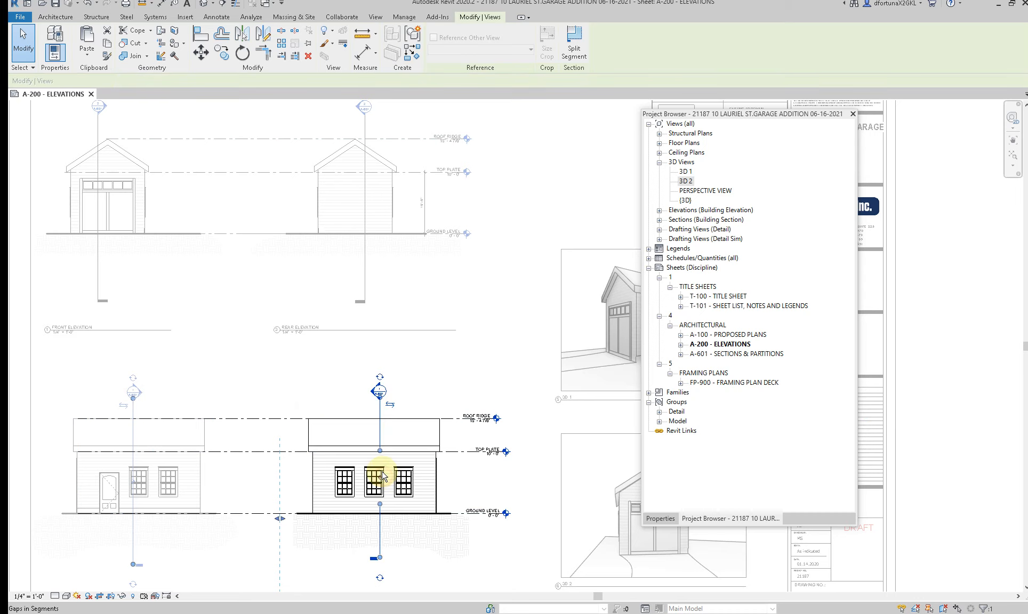
pyautogui.moveTo(383, 475); pyautogui.dragTo(388, 414)
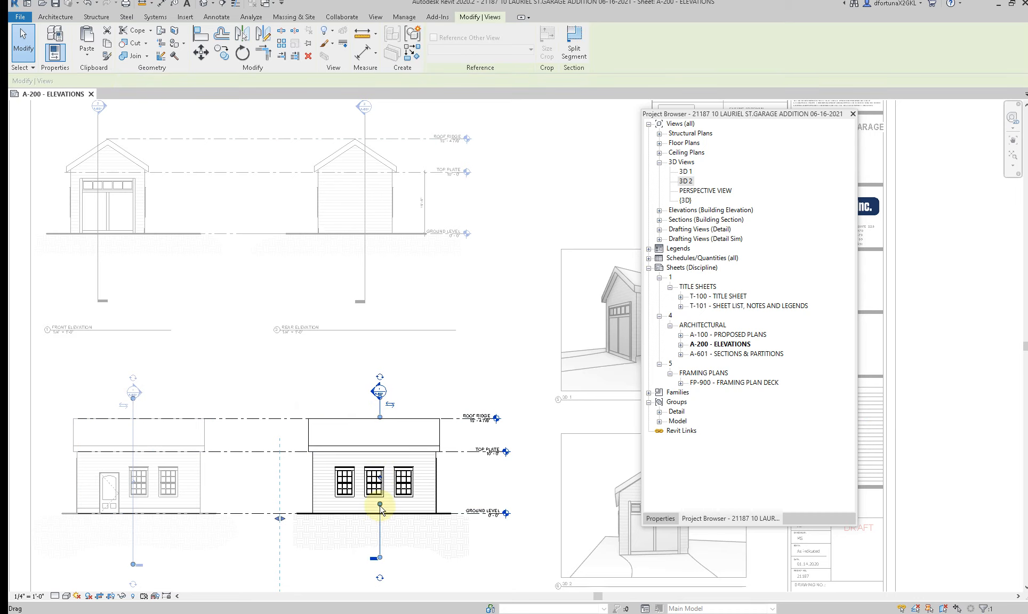
pyautogui.press('Escape')
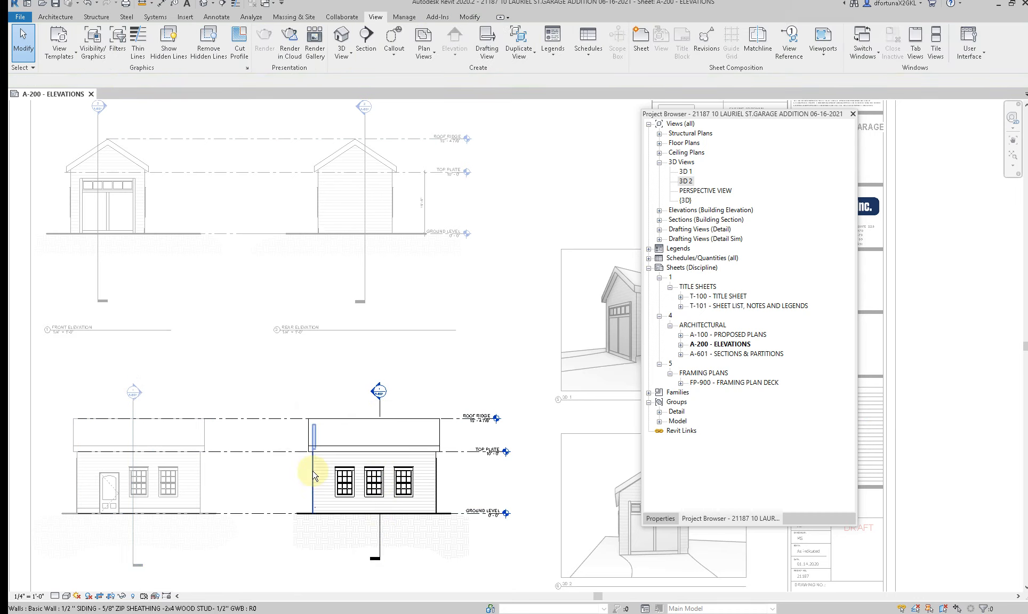
# Step: Break the section line in the right side elevation and stretch its gap from the roof ridge down to ground level
pyautogui.doubleClick(138, 414)
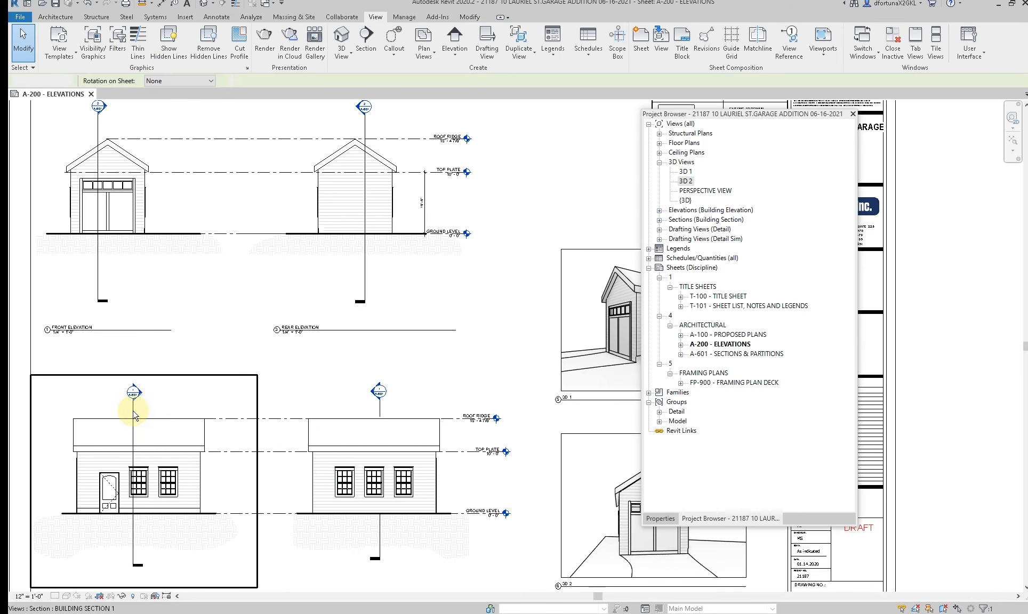
pyautogui.click(134, 413)
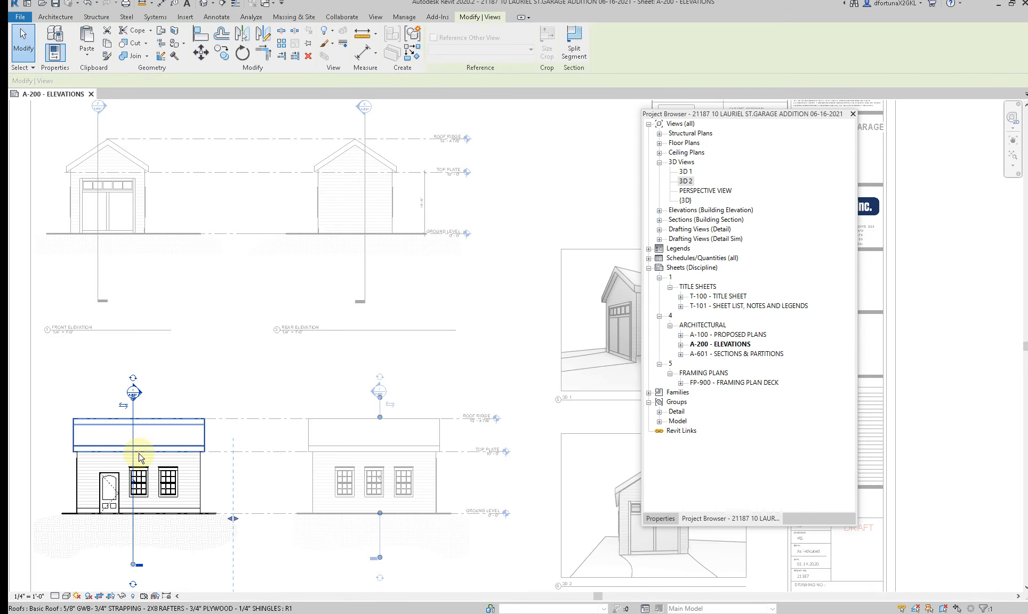
pyautogui.click(136, 484)
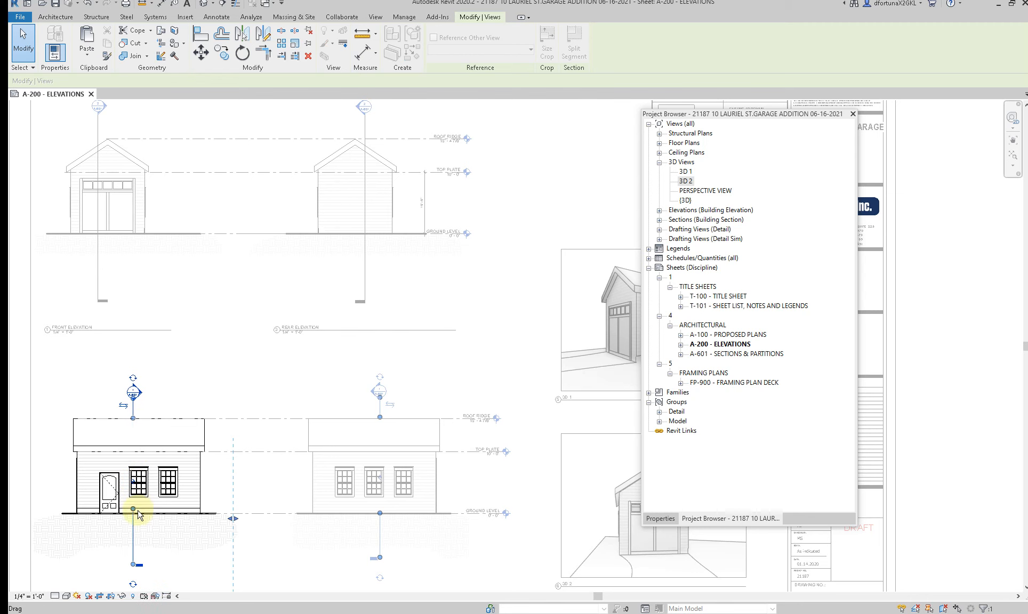
pyautogui.moveTo(133, 509); pyautogui.dragTo(135, 516)
pyautogui.click(176, 347)
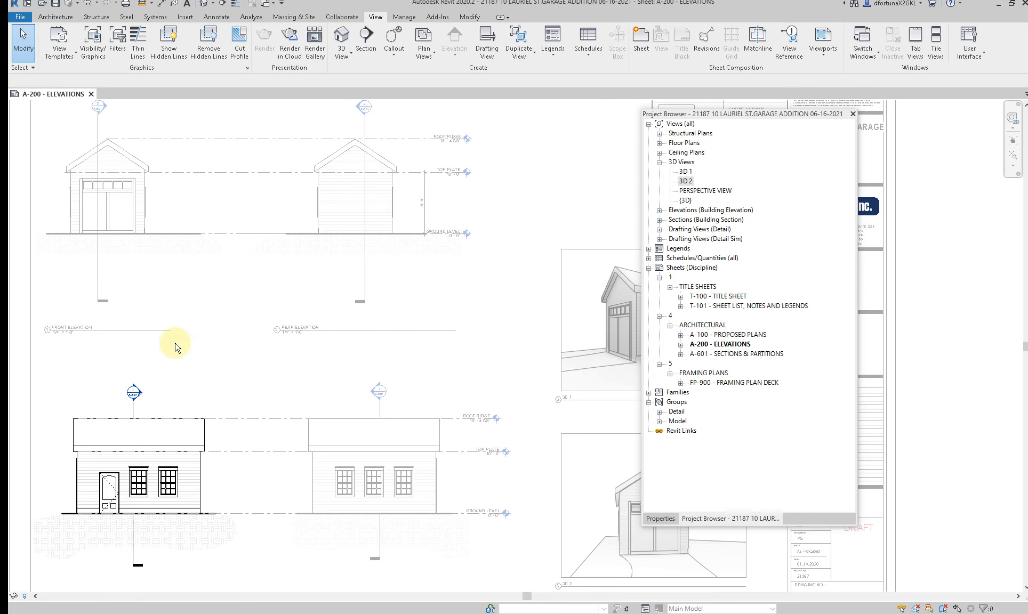
# Step: Break the section line in the rear elevation and stretch its gap from the roof slope down to ground level
pyautogui.click(365, 163)
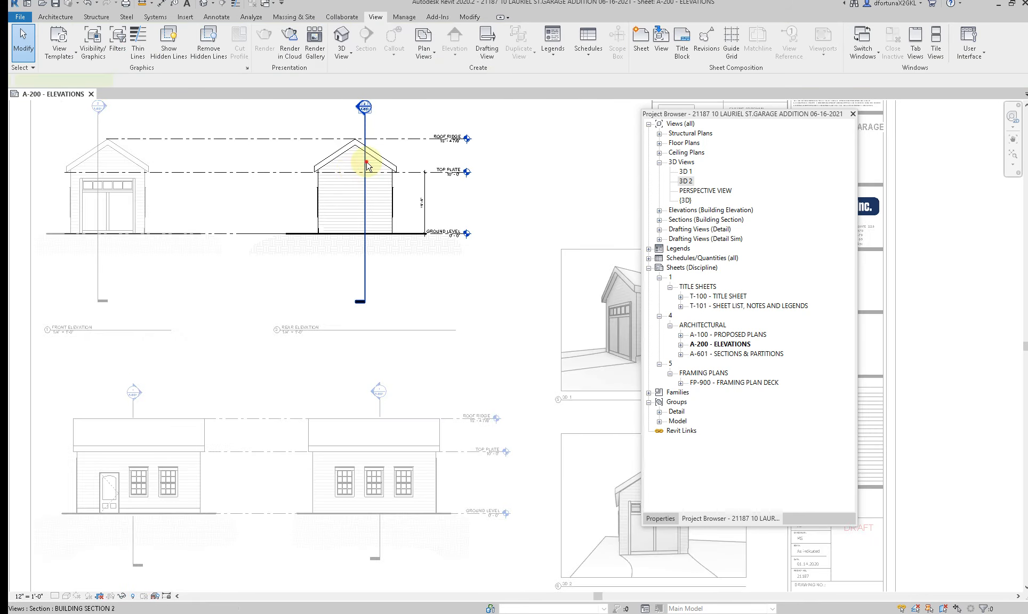
pyautogui.click(366, 165)
pyautogui.moveTo(365, 193); pyautogui.dragTo(372, 146)
pyautogui.moveTo(365, 239); pyautogui.dragTo(366, 234)
# Step: Break the section line in the front elevation and stretch its gap from the roof slope down to ground level
pyautogui.doubleClick(98, 129)
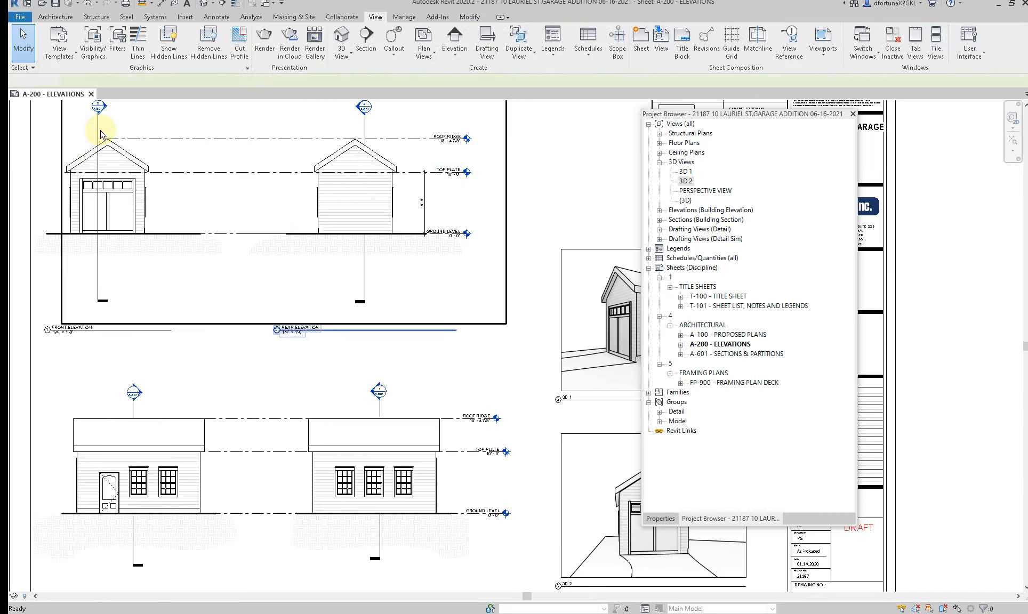
pyautogui.doubleClick(99, 130)
pyautogui.click(98, 133)
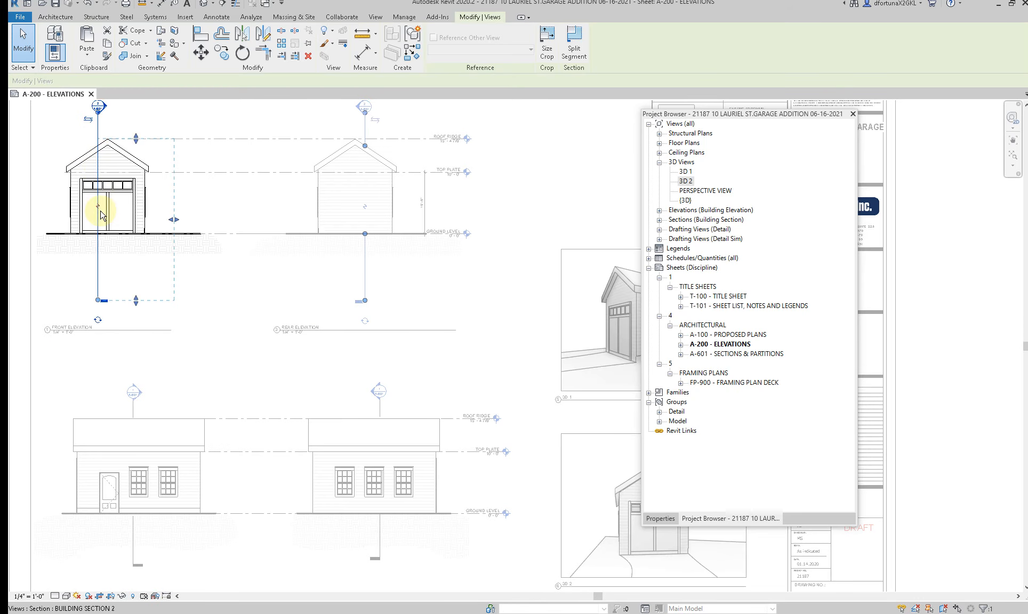
pyautogui.moveTo(101, 177); pyautogui.dragTo(105, 155)
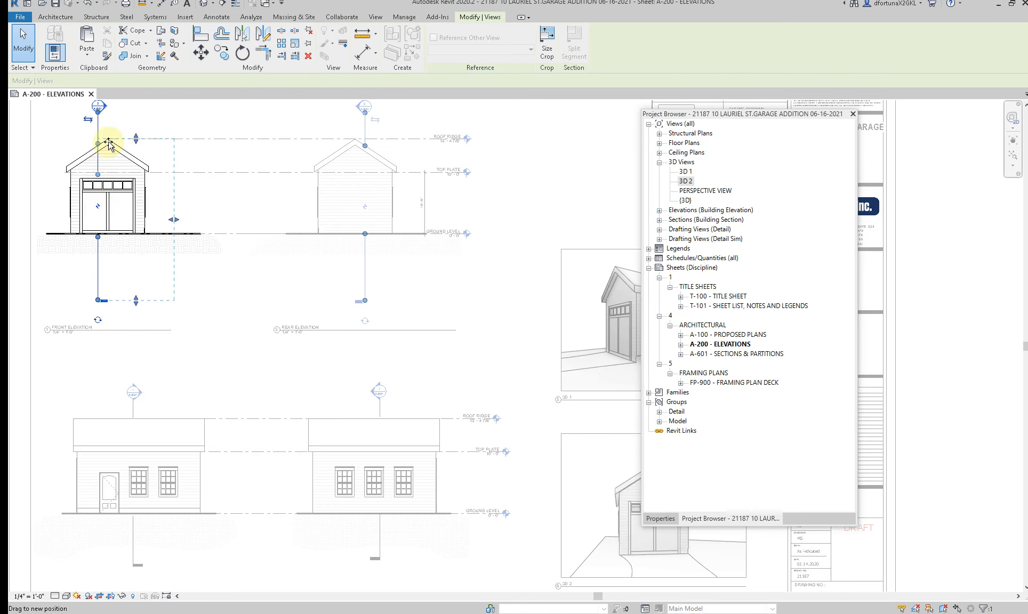
pyautogui.doubleClick(271, 257)
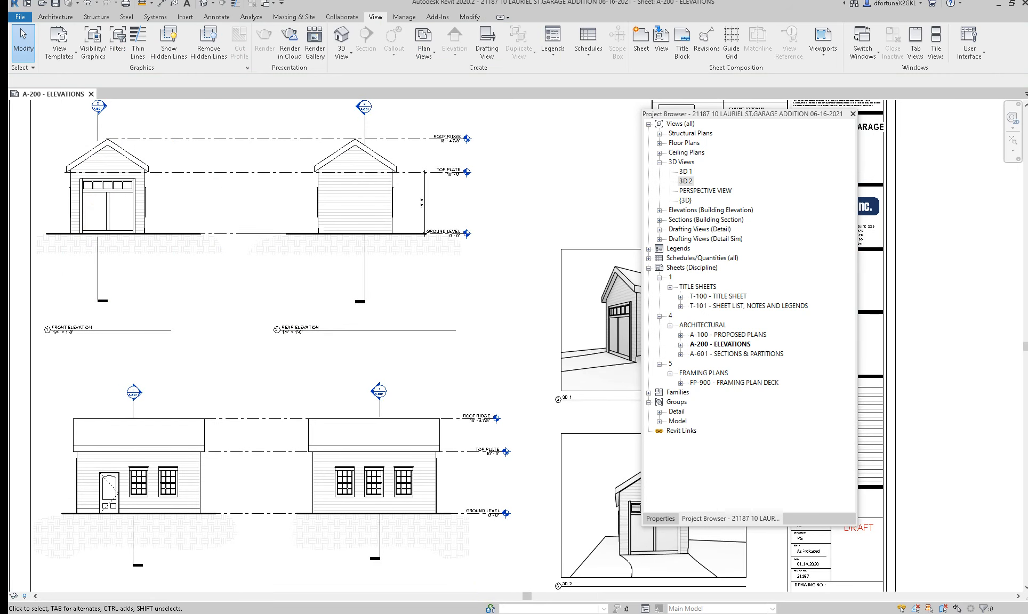
# Step: Switch to Chrome to examine the enlarged house photo on the Saugus property map, and return to Revit
pyautogui.click(450, 592)
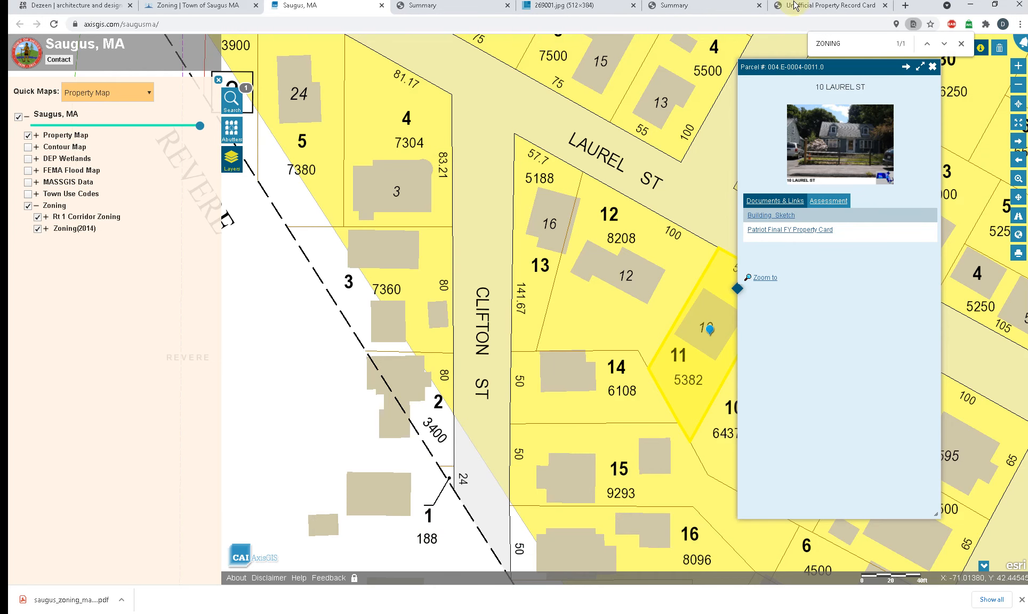
pyautogui.click(811, 154)
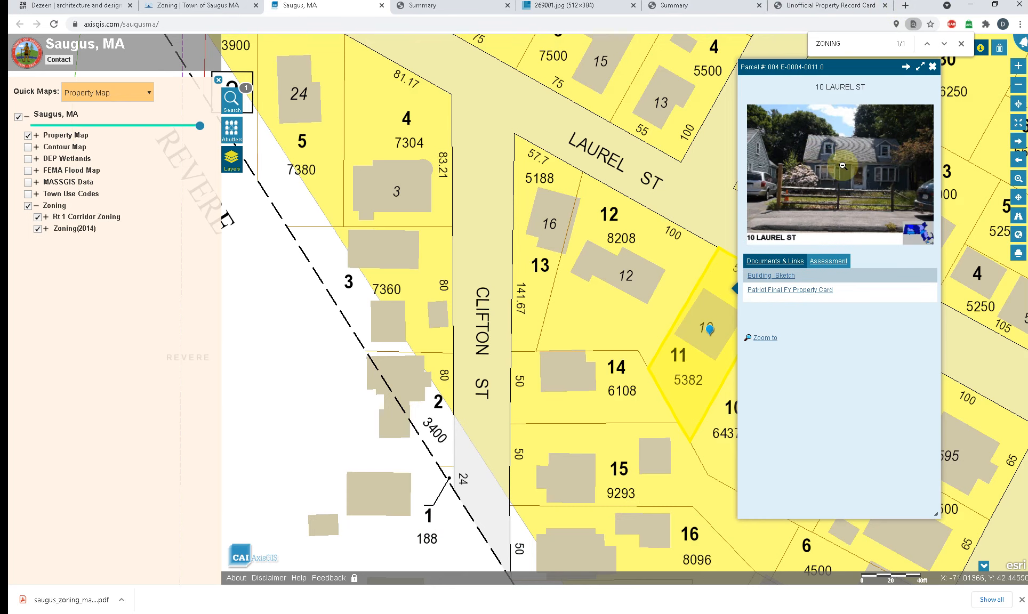
pyautogui.click(970, 8)
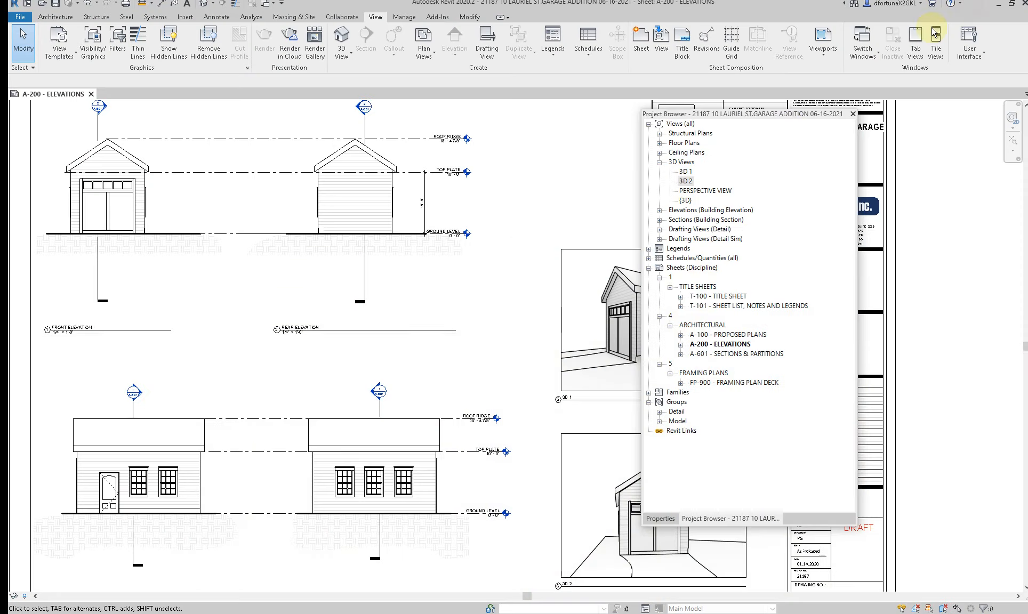
# Step: Open the default 3D view and examine the garage's front and window side
pyautogui.click(202, 5)
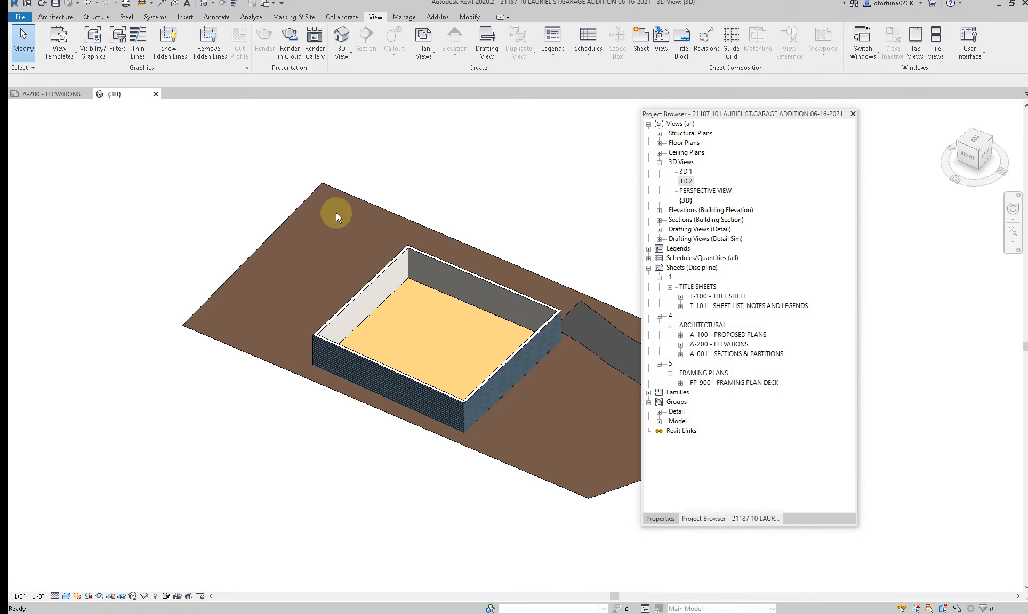
pyautogui.scroll(-4, 311, 306)
pyautogui.keyDown('shift'); pyautogui.moveTo(311, 302); pyautogui.dragTo(172, 373, button='middle'); pyautogui.keyUp('shift')
pyautogui.scroll(6, 171, 381)
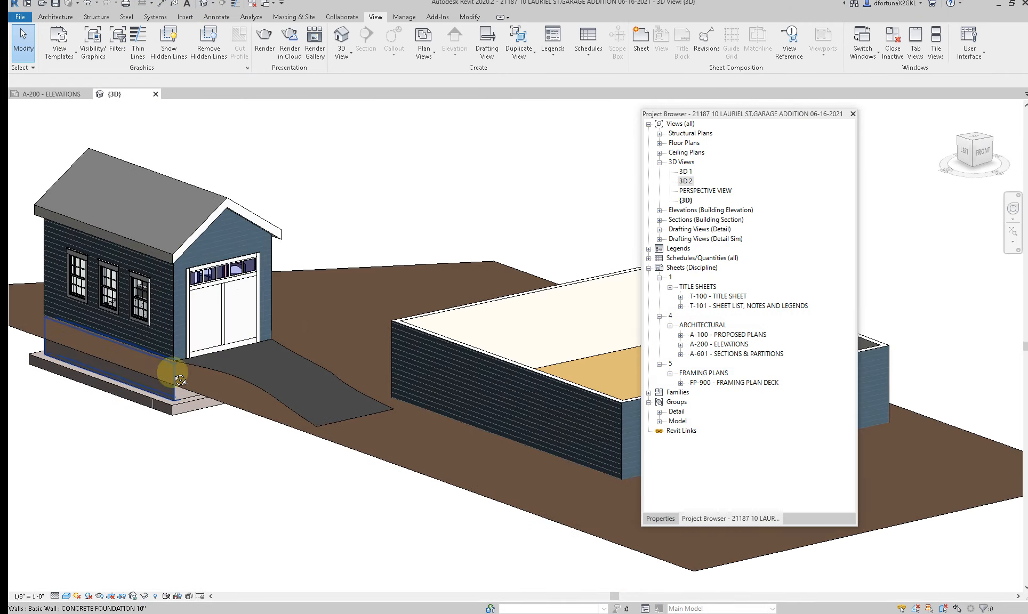
pyautogui.scroll(-5, 320, 379)
pyautogui.keyDown('shift'); pyautogui.moveTo(246, 424); pyautogui.dragTo(422, 415, button='middle'); pyautogui.keyUp('shift')
pyautogui.scroll(4, 224, 336)
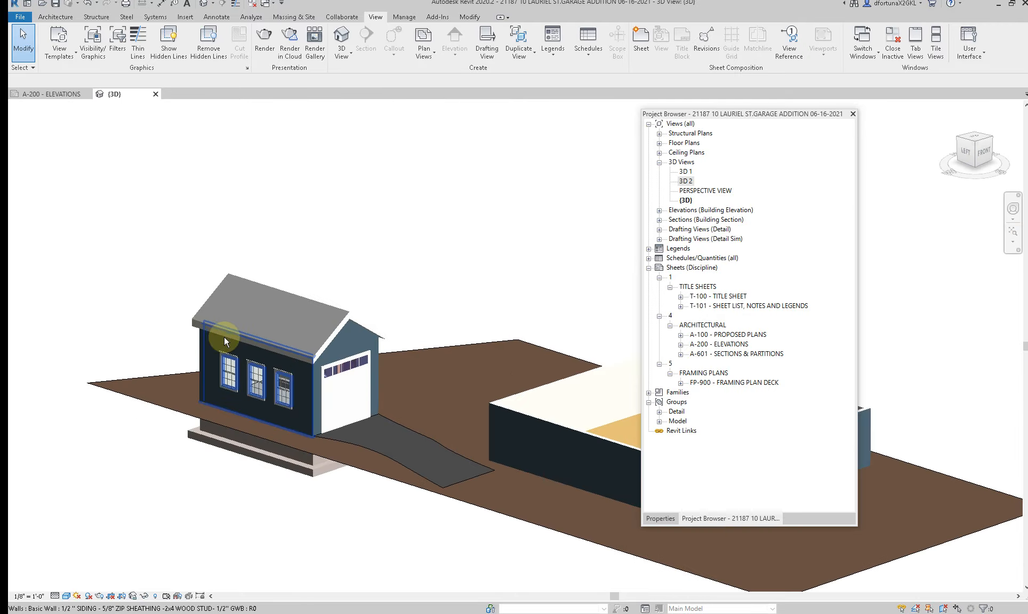
# Step: Start a Model In-Place component in the Casework category and accept its default name
pyautogui.click(474, 19)
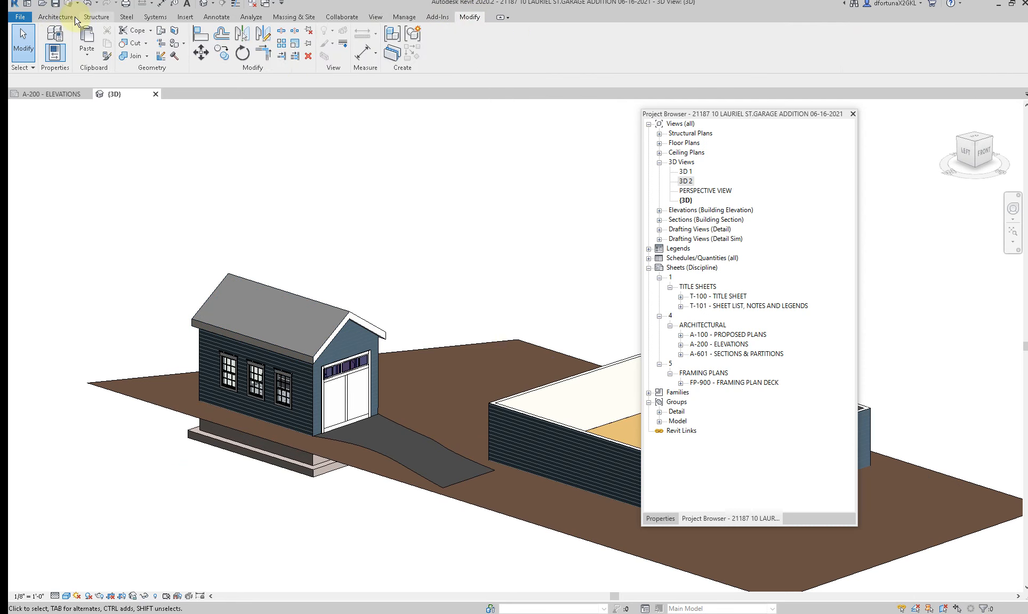
pyautogui.click(56, 17)
pyautogui.click(134, 52)
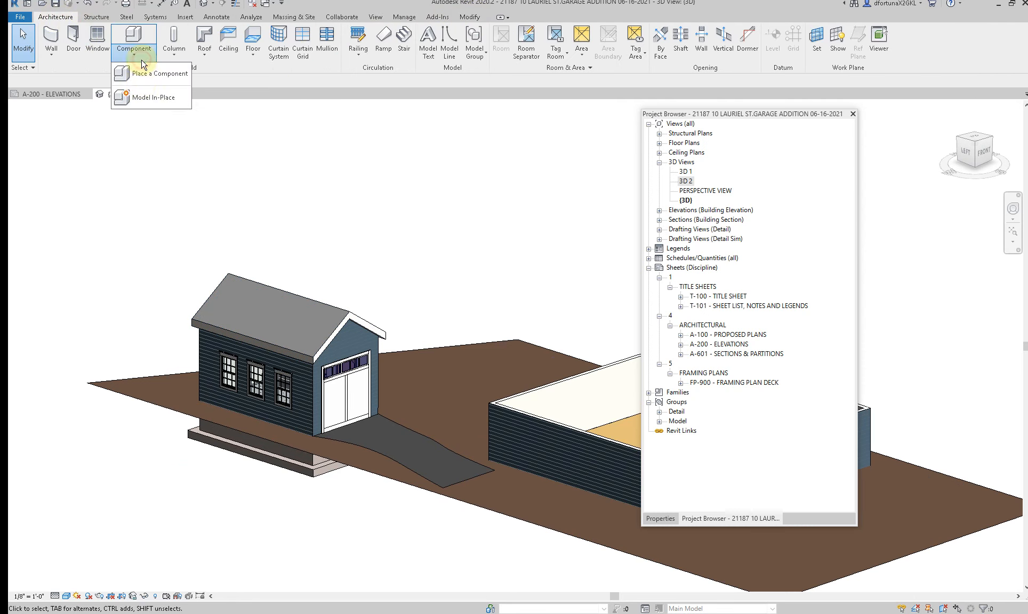
pyautogui.click(140, 102)
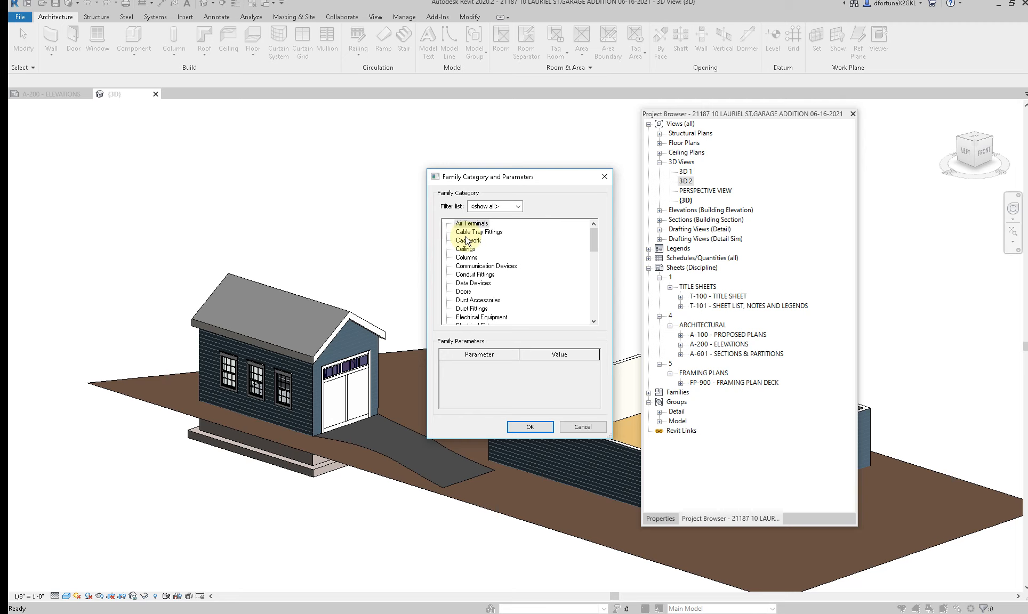
pyautogui.click(520, 432)
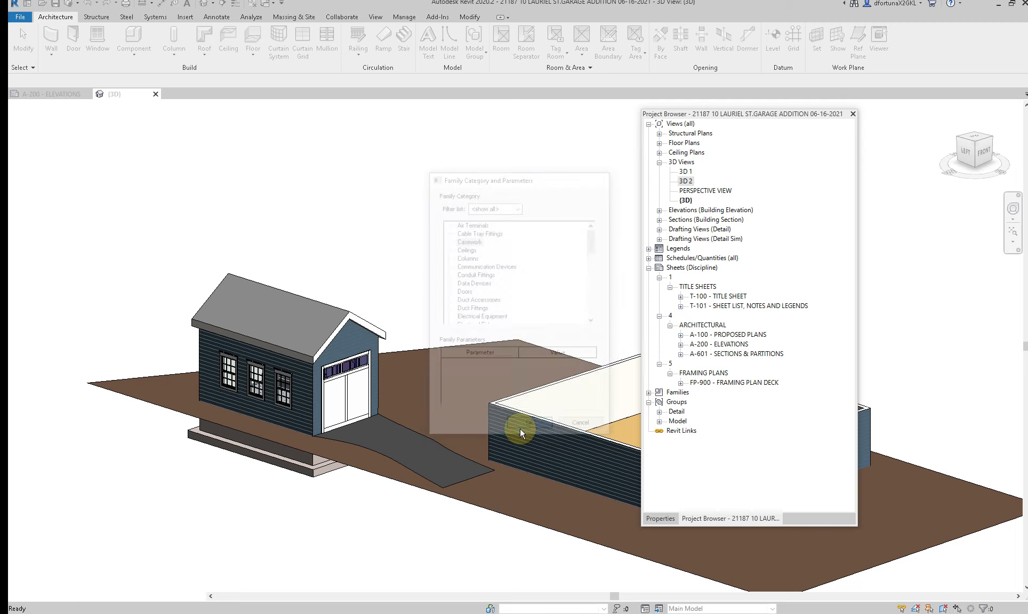
pyautogui.click(506, 331)
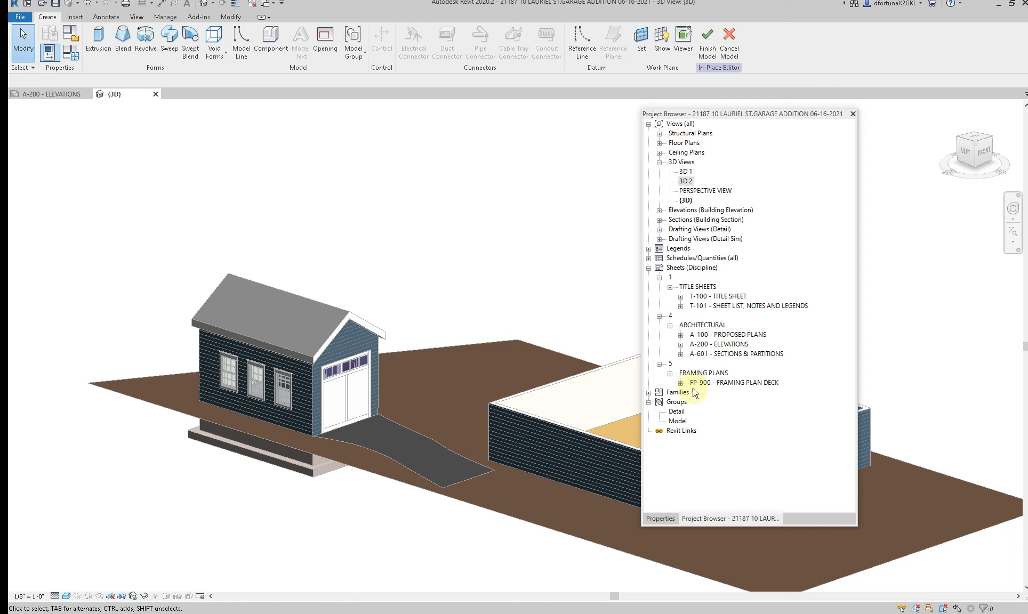
# Step: Open the floor plan 01-PROPOSED GARAGE FLOOR PLAN from sheet A-100 for modeling the in-place component
pyautogui.click(681, 335)
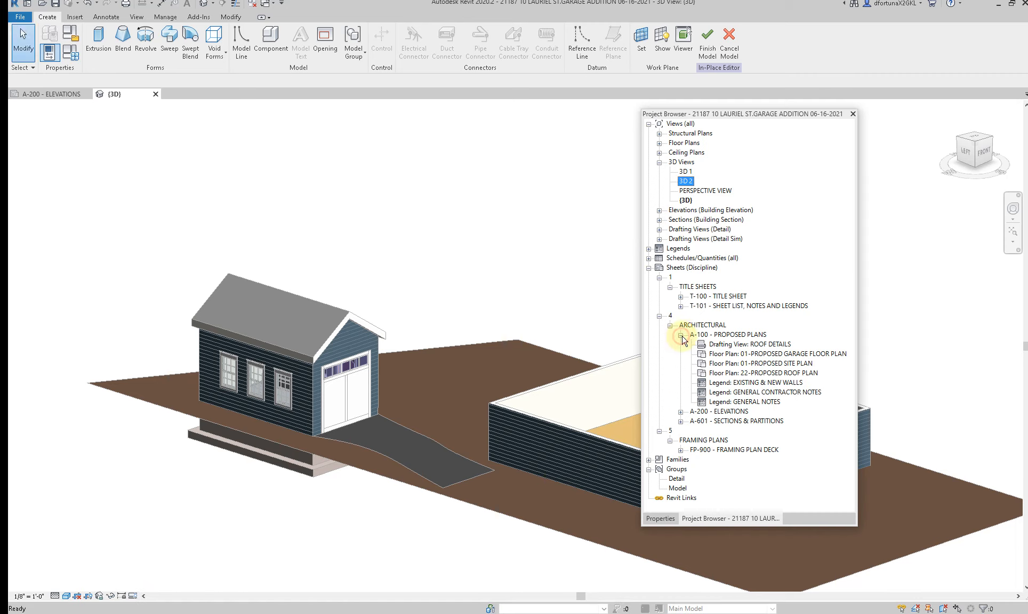
pyautogui.click(749, 354)
pyautogui.click(748, 354)
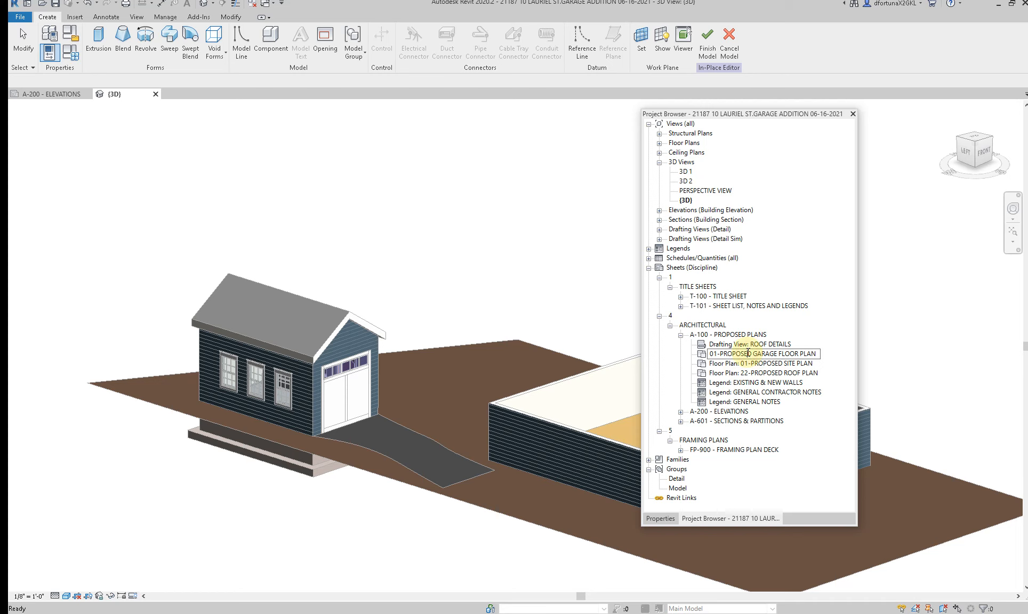
pyautogui.doubleClick(702, 357)
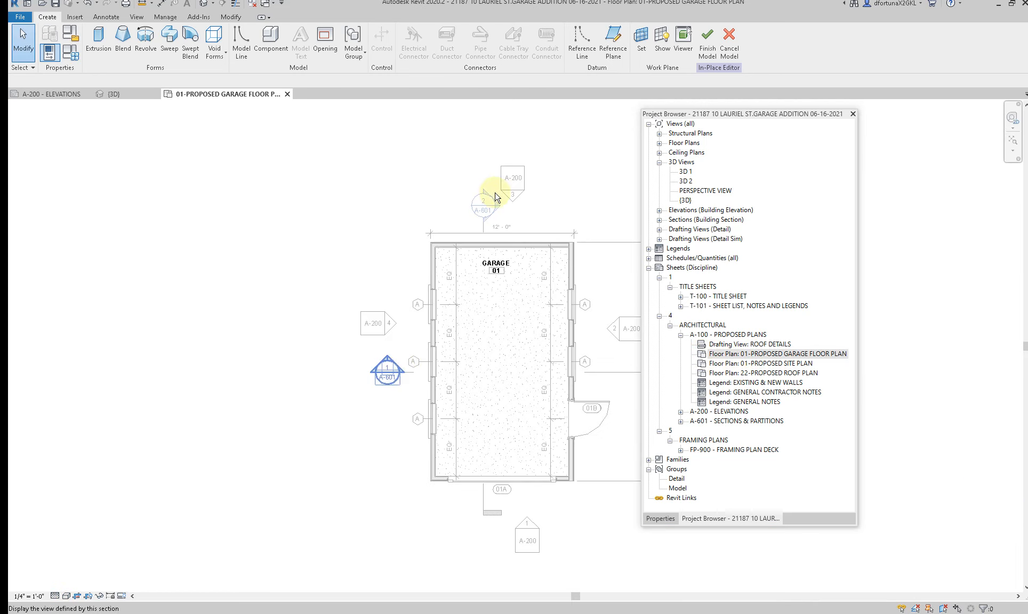
# Step: Begin an Extrusion sketch with a 5.5" line along the front wall face from the garage's outer corner beside door 01A
pyautogui.click(92, 37)
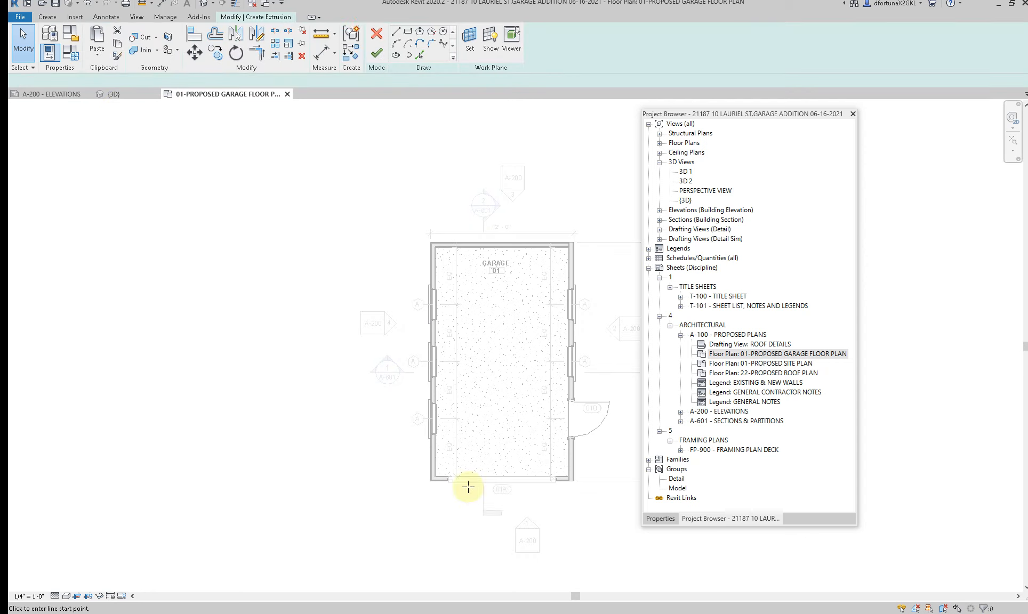
pyautogui.scroll(5, 470, 486)
pyautogui.scroll(5, 347, 461)
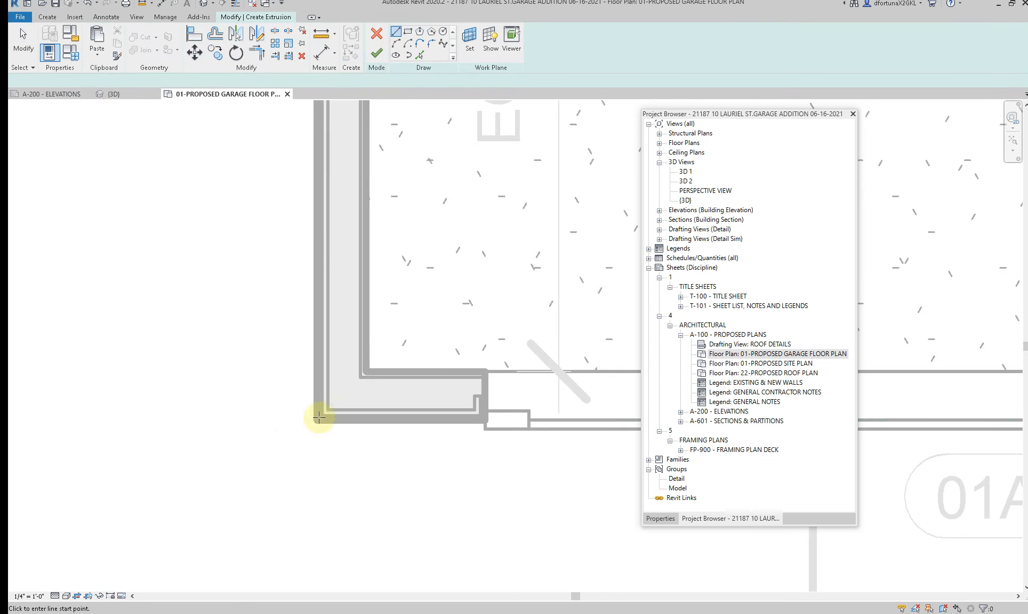
pyautogui.click(316, 421)
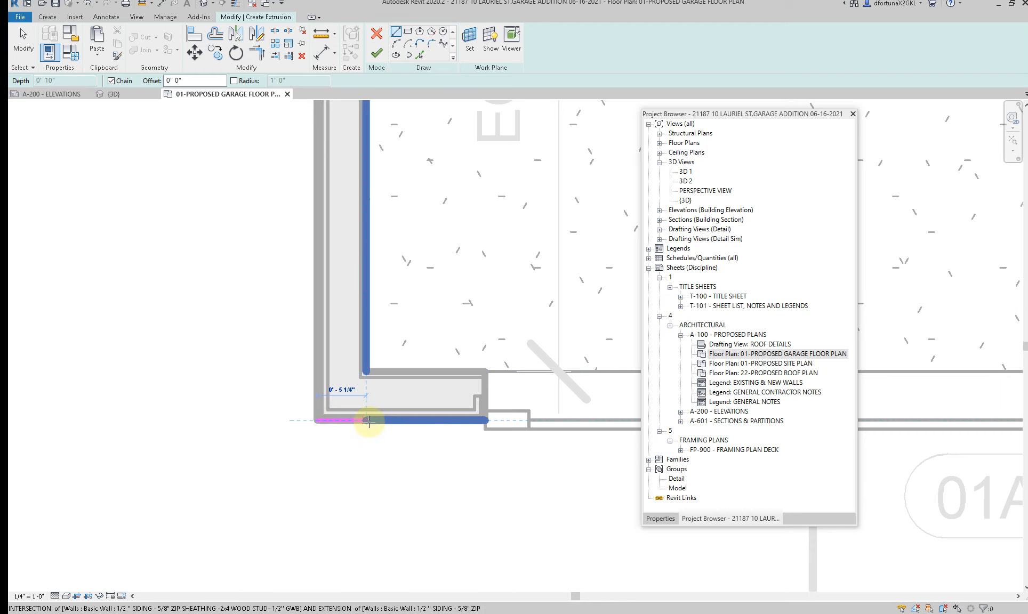
pyautogui.write('5')
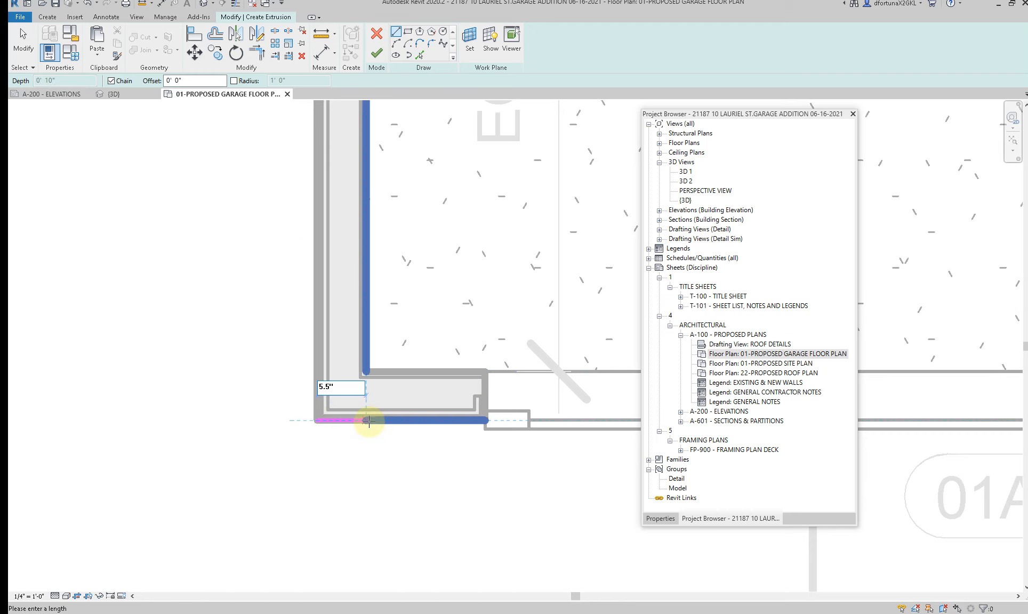
pyautogui.write('.5"')
pyautogui.press('Return')
# Step: Sketch the front trim leg 3/4" thick, return its outer edge to the wall corner and continue it 3/4" past
pyautogui.write('3')
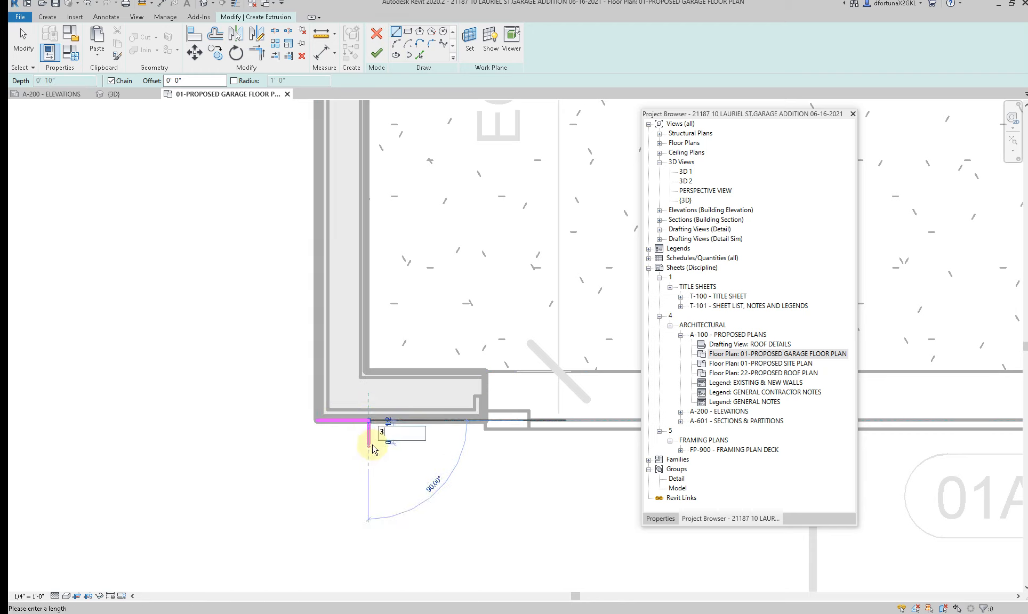
pyautogui.write('/4"')
pyautogui.press('Return')
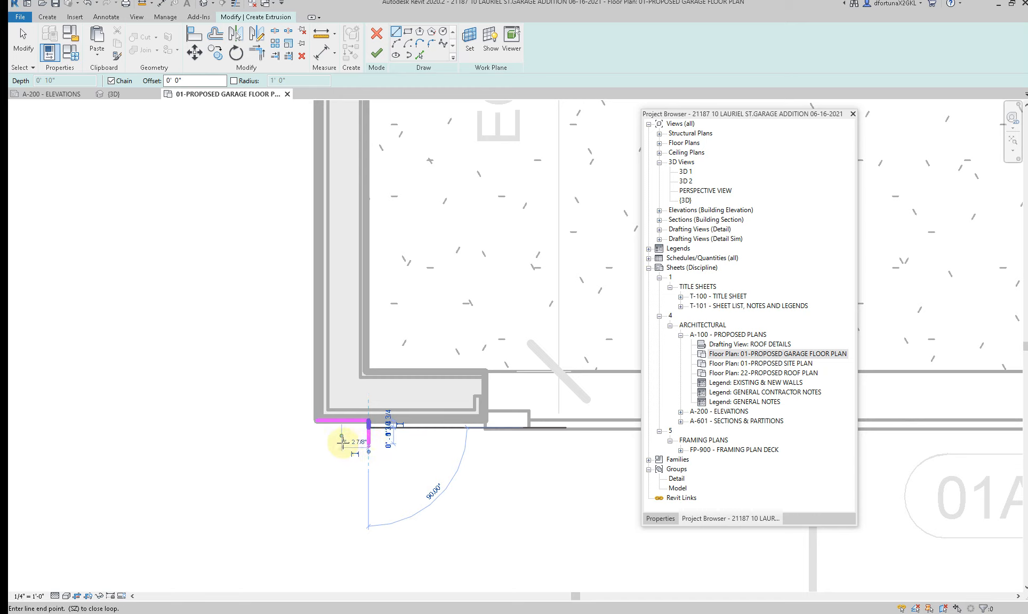
pyautogui.click(314, 427)
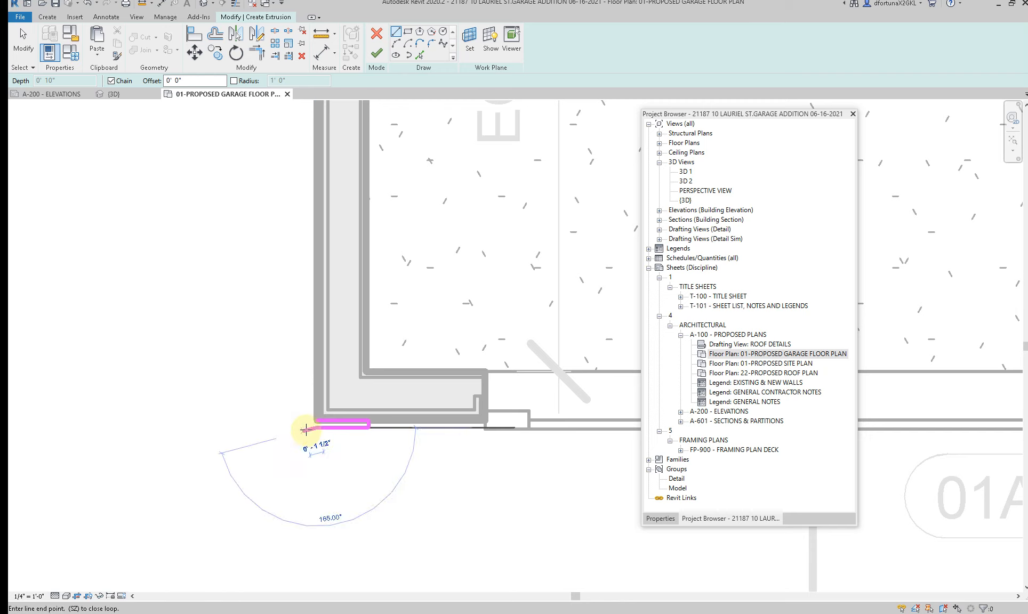
pyautogui.write('3')
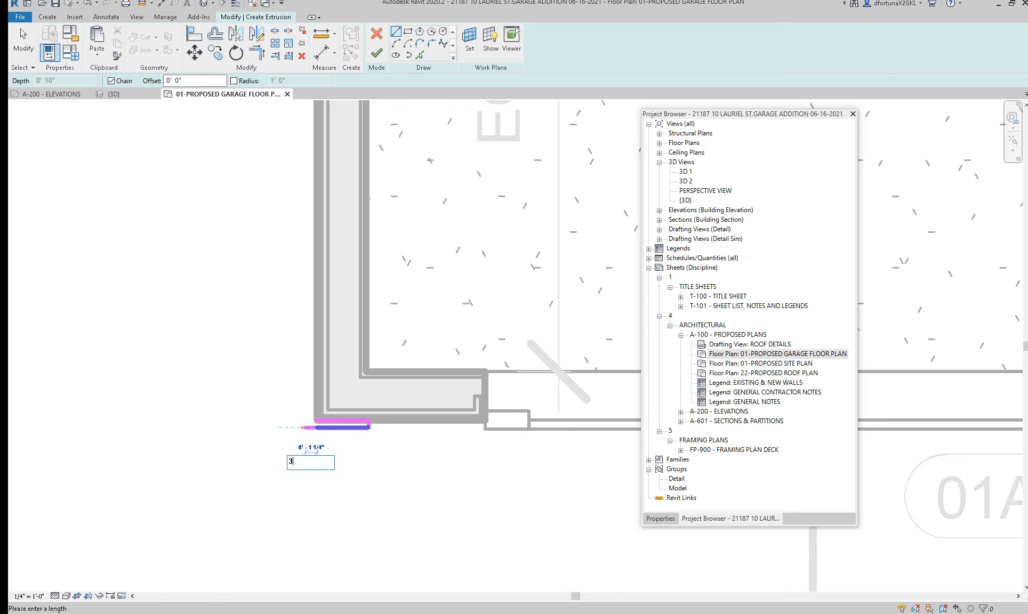
pyautogui.write('/4')
pyautogui.press('Return')
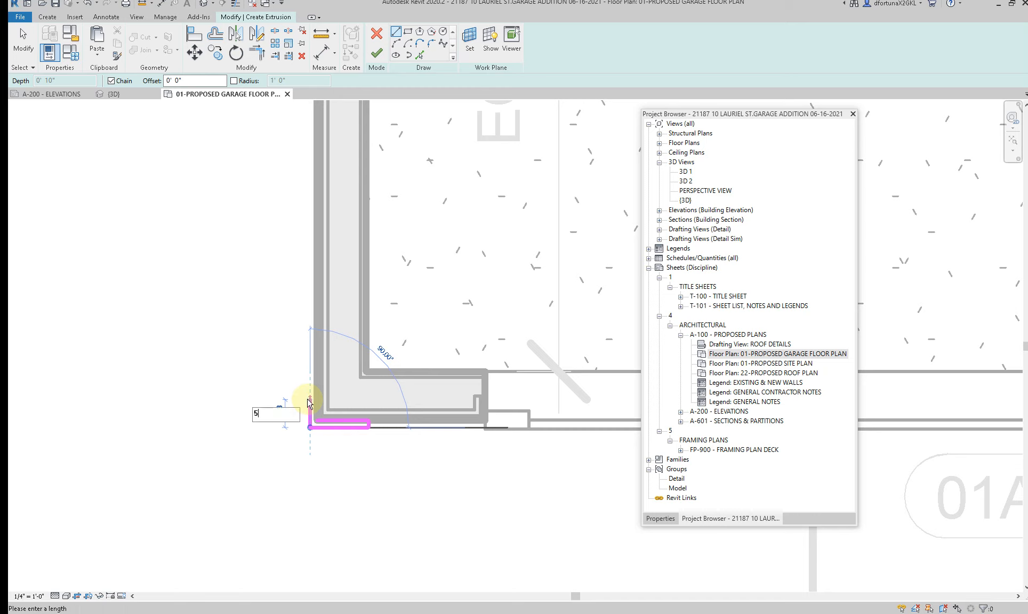
# Step: Sketch the trim's 5 1/2" side leg and bring it back along the wall face to close the L-shaped corner profile
pyautogui.press('Return')
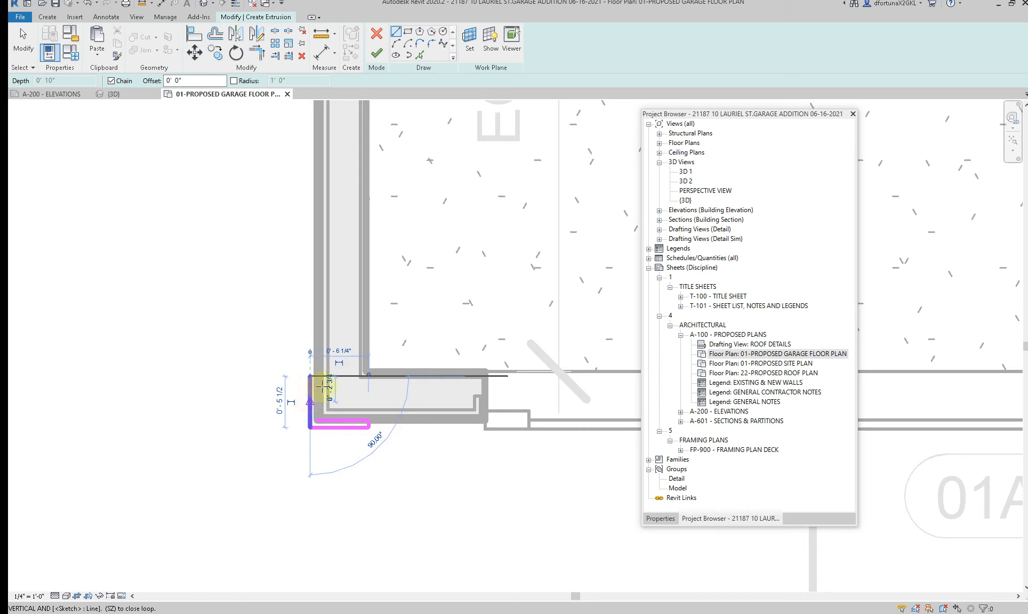
pyautogui.click(317, 377)
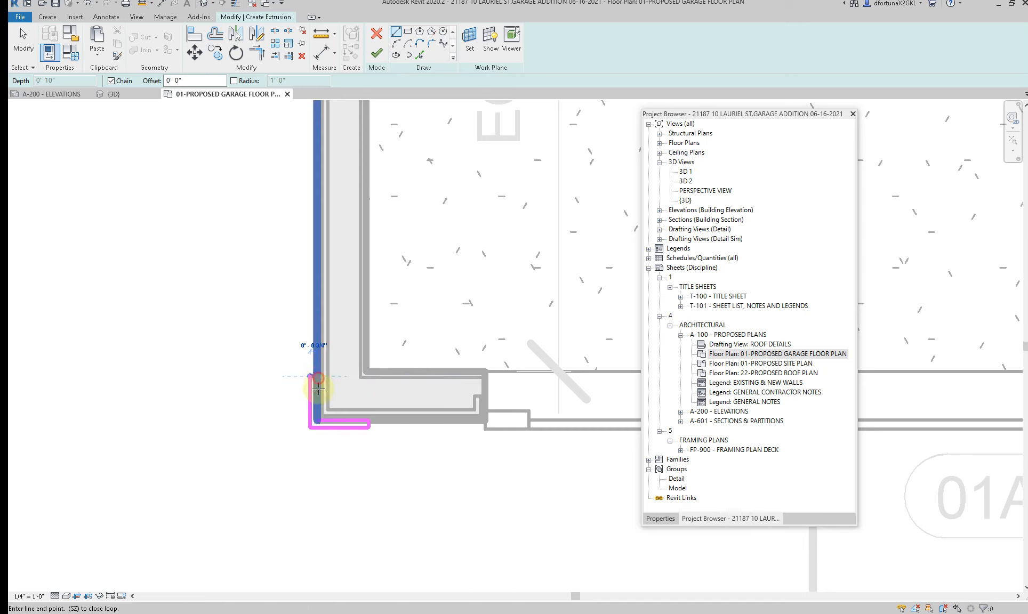
pyautogui.click(317, 423)
pyautogui.press('Escape')
pyautogui.press('Escape')
pyautogui.scroll(-4, 120, 419)
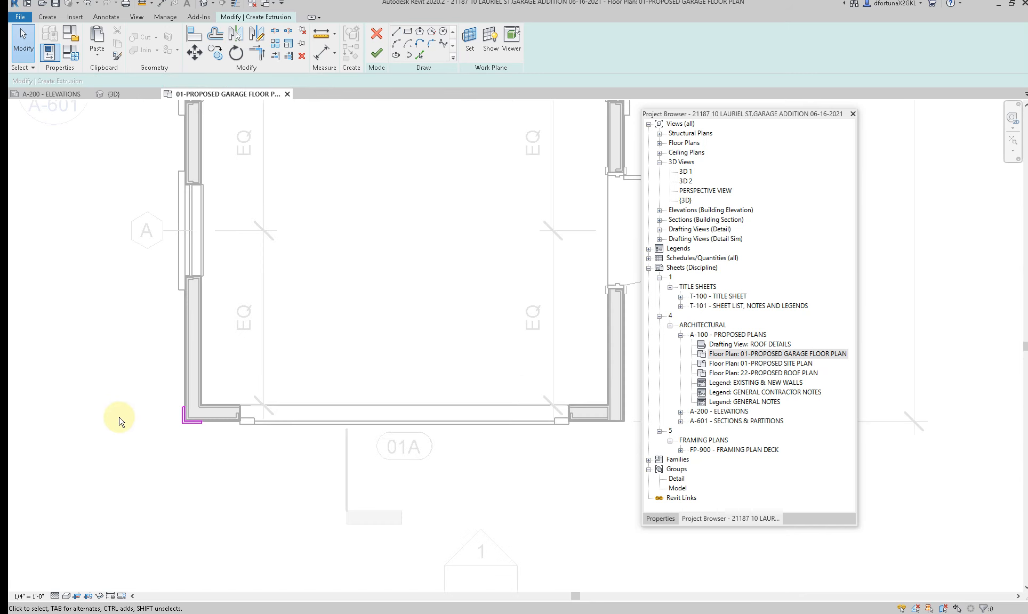
# Step: Mirror a copy of the L-shaped trim profile about garage door 01A's centre line onto the other front corner
pyautogui.moveTo(128, 369); pyautogui.dragTo(214, 455)
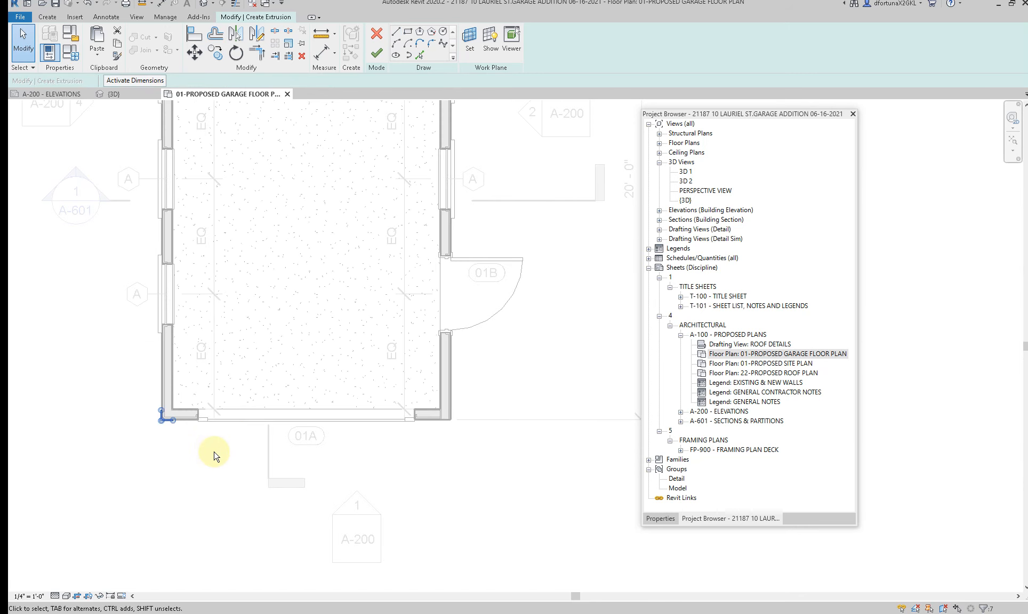
pyautogui.press('m')
pyautogui.press('m')
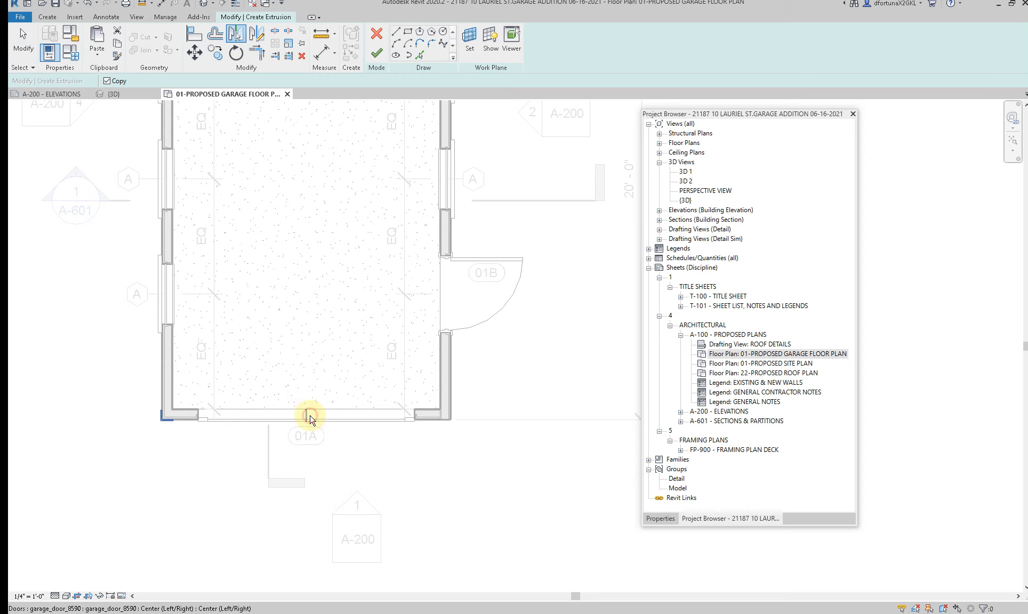
pyautogui.click(309, 420)
pyautogui.scroll(5, 453, 421)
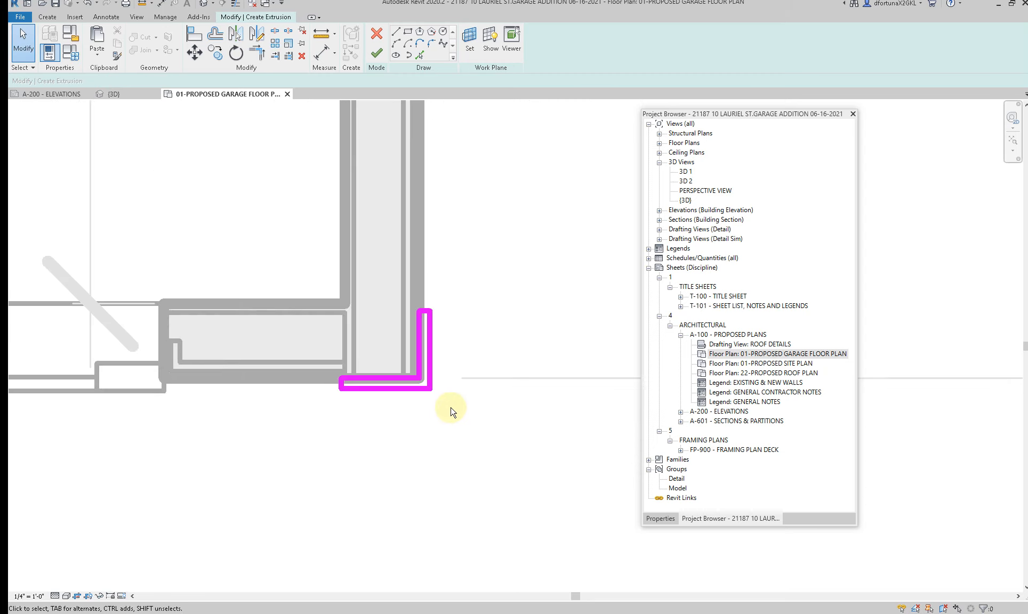
# Step: Mirror copies of both front corner trim profiles about the side wall's middle window centre line onto the two rear corners
pyautogui.scroll(-6, 451, 411)
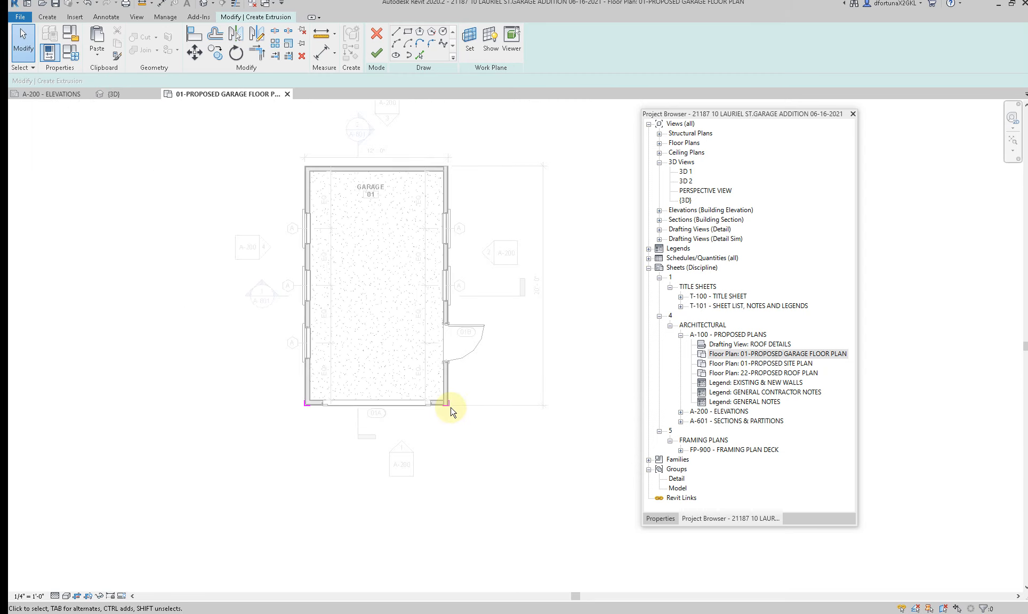
pyautogui.moveTo(245, 373); pyautogui.dragTo(486, 415)
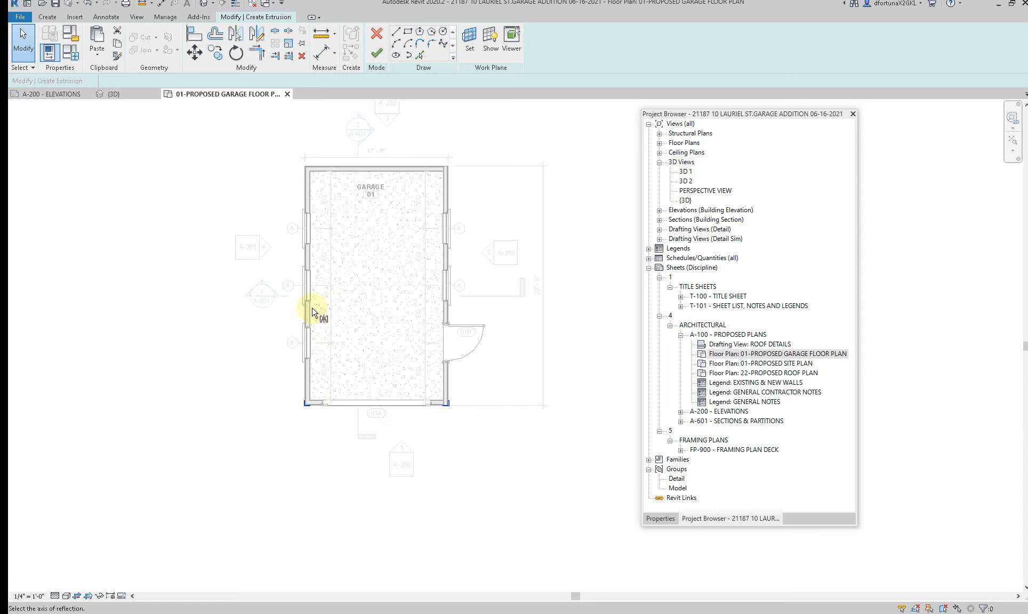
pyautogui.press('m')
pyautogui.press('m')
pyautogui.click(307, 286)
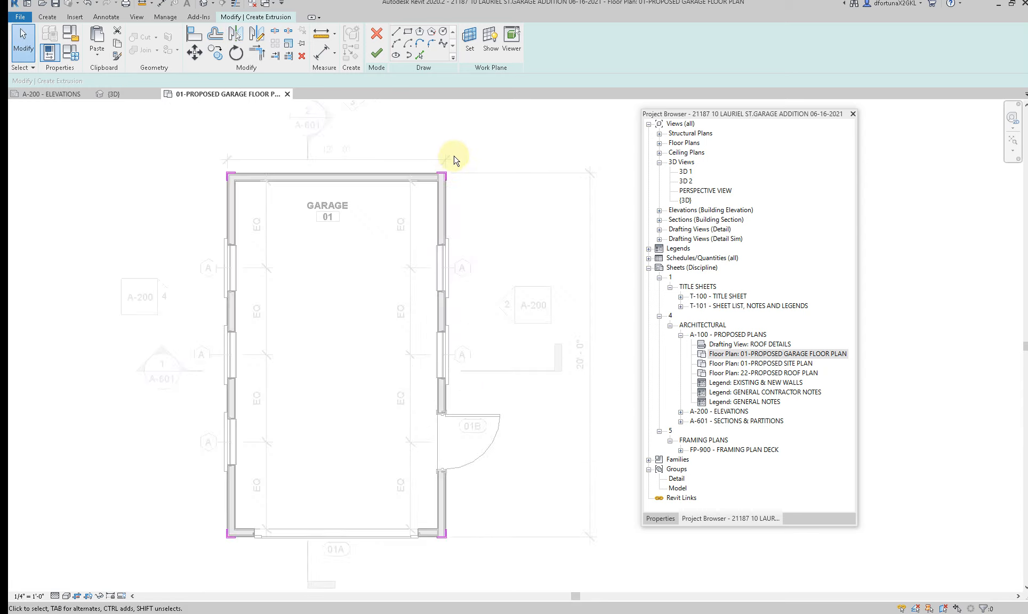
pyautogui.scroll(5, 451, 156)
pyautogui.scroll(-6, 470, 218)
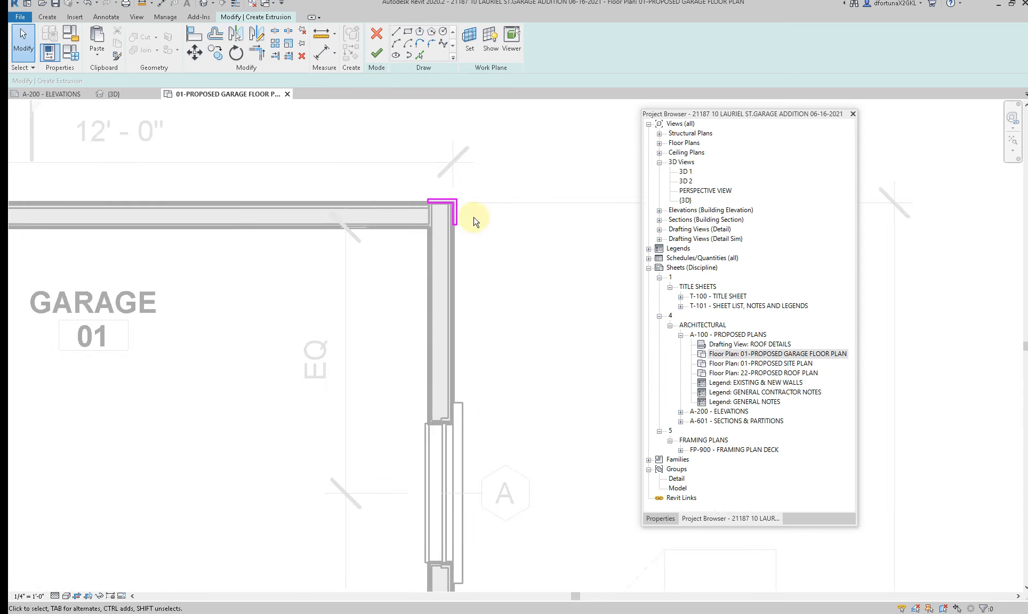
# Step: Open the default 3D view and finish the extrusion sketch of the four corner trim profiles
pyautogui.click(203, 4)
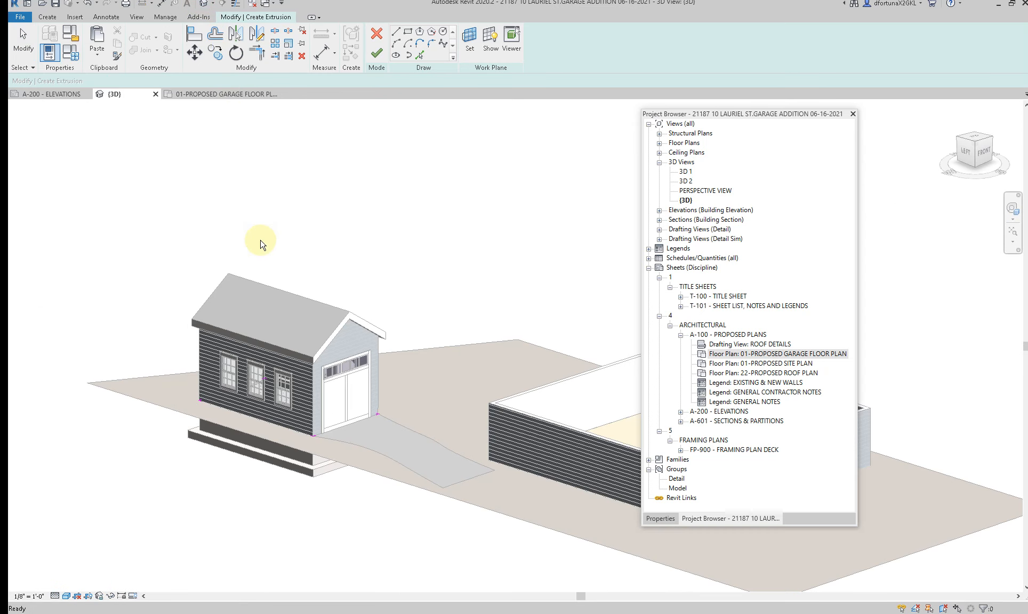
pyautogui.click(376, 53)
pyautogui.scroll(5, 336, 435)
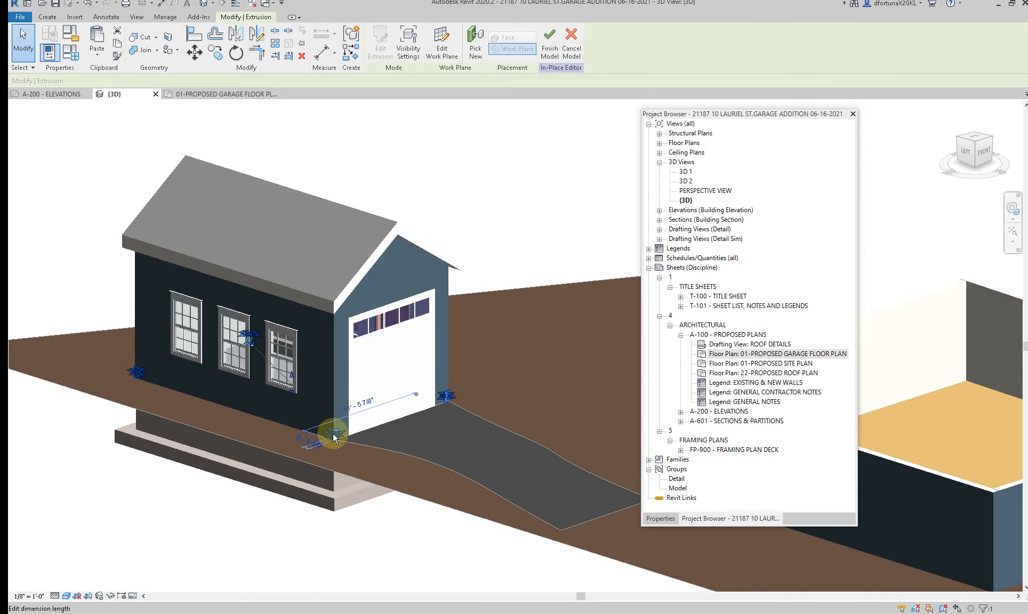
# Step: Stretch the top of the corner trim extrusion up into the roof overhang, to a depth of about 10' 11 9/16"
pyautogui.click(346, 440)
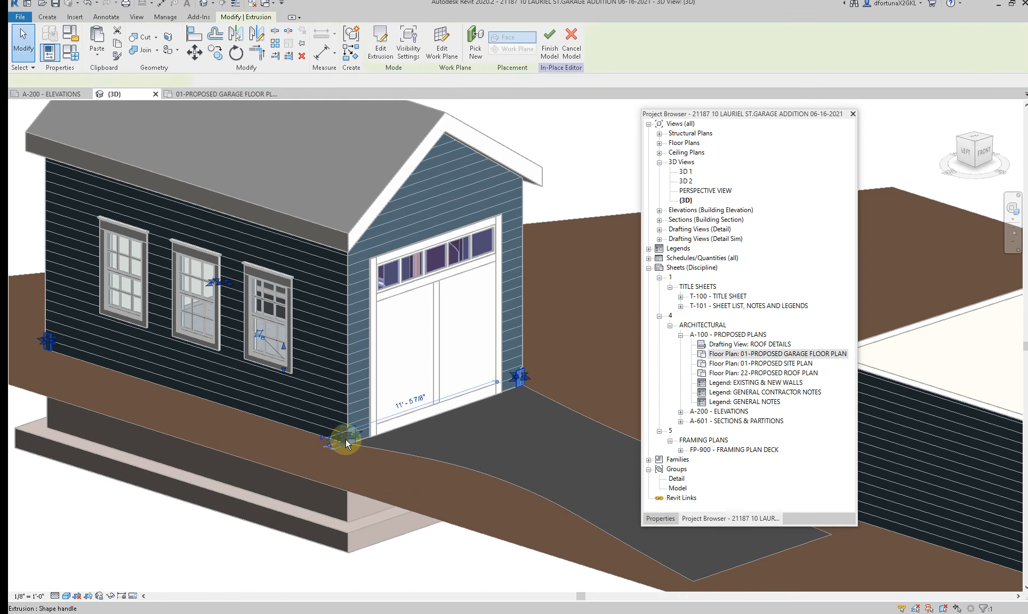
pyautogui.moveTo(284, 347); pyautogui.dragTo(301, 168)
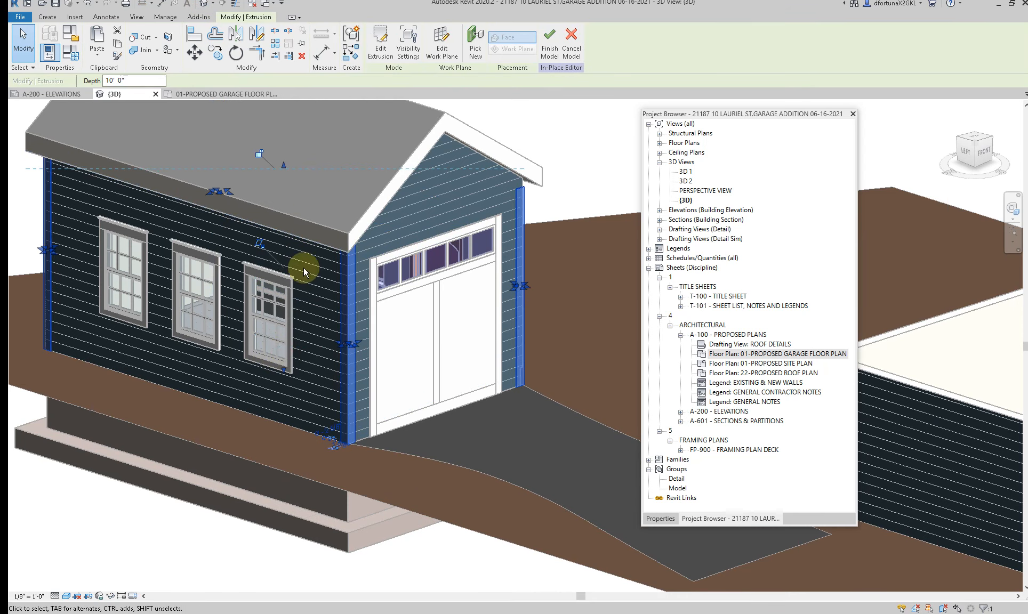
pyautogui.scroll(-2, 303, 369)
pyautogui.keyDown('shift'); pyautogui.moveTo(279, 460); pyautogui.dragTo(245, 421, button='middle'); pyautogui.keyUp('shift')
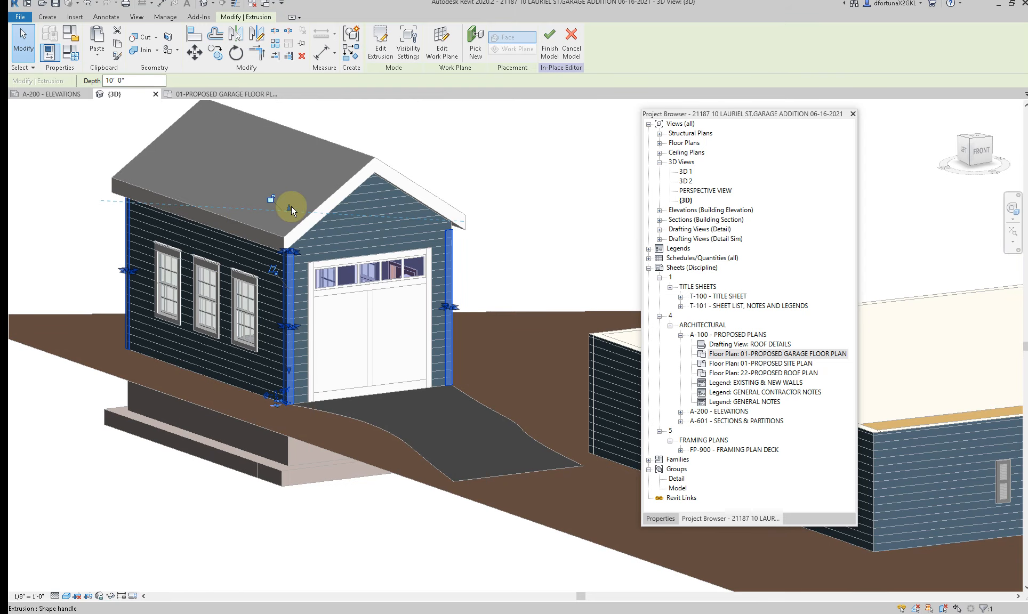
pyautogui.moveTo(291, 207); pyautogui.dragTo(289, 194)
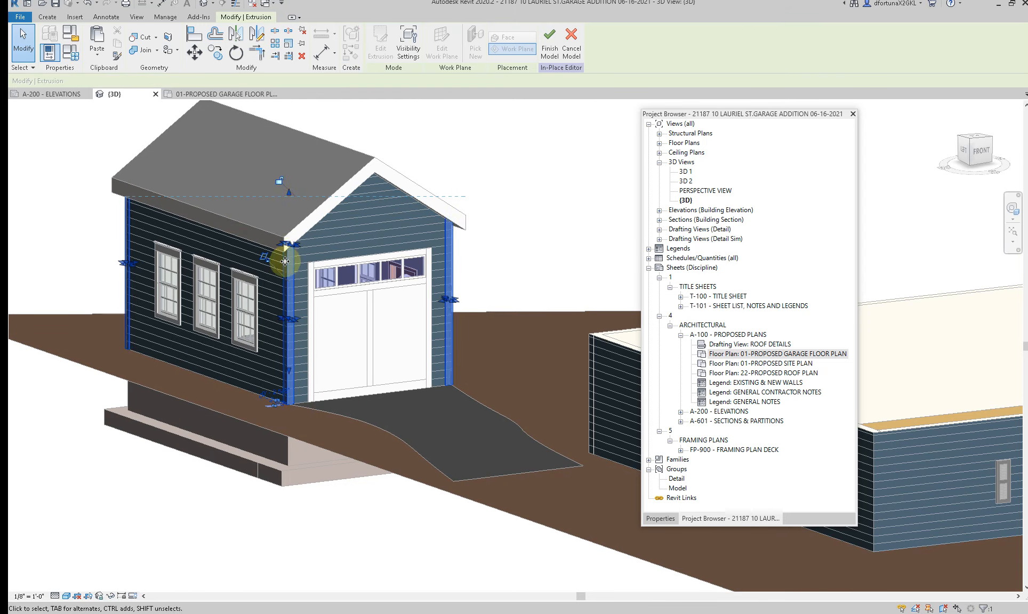
pyautogui.press('Escape')
pyautogui.keyDown('shift'); pyautogui.moveTo(339, 452); pyautogui.dragTo(355, 435, button='middle'); pyautogui.keyUp('shift')
# Step: Select the corner trim extrusion and open its Material property for editing
pyautogui.click(325, 390)
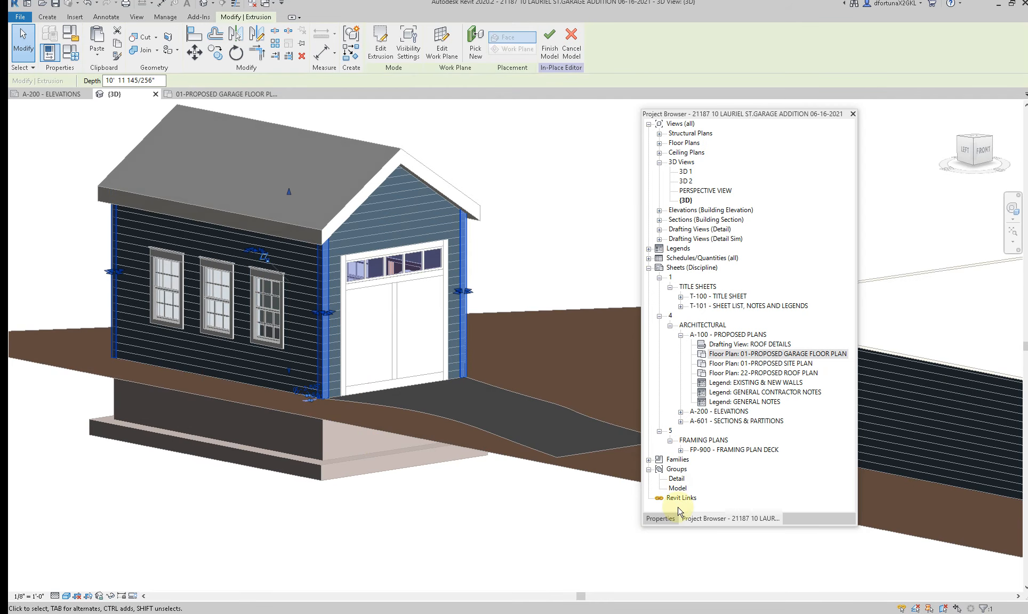
pyautogui.click(659, 519)
pyautogui.click(845, 254)
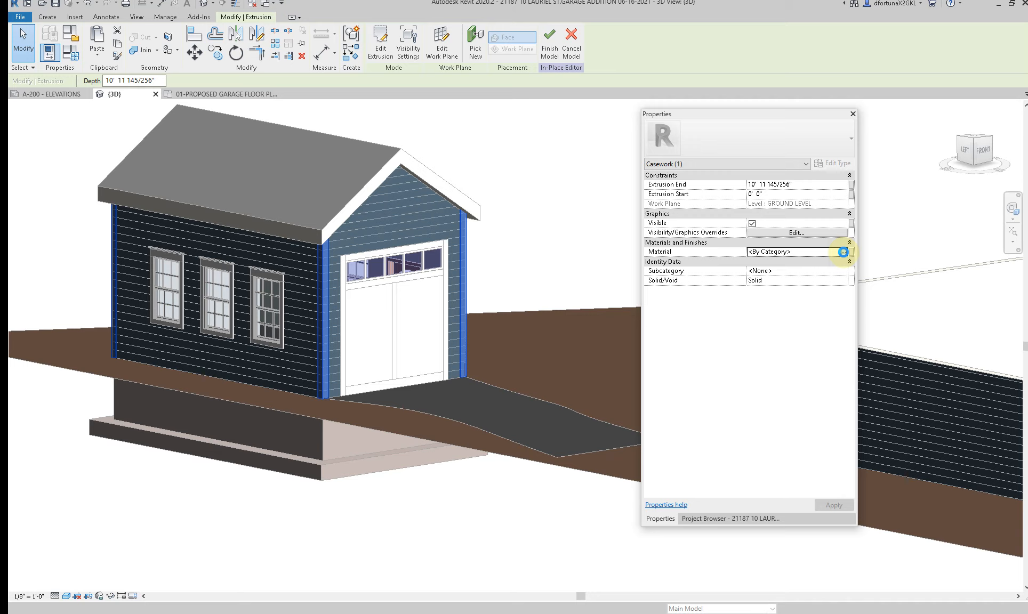
pyautogui.click(843, 251)
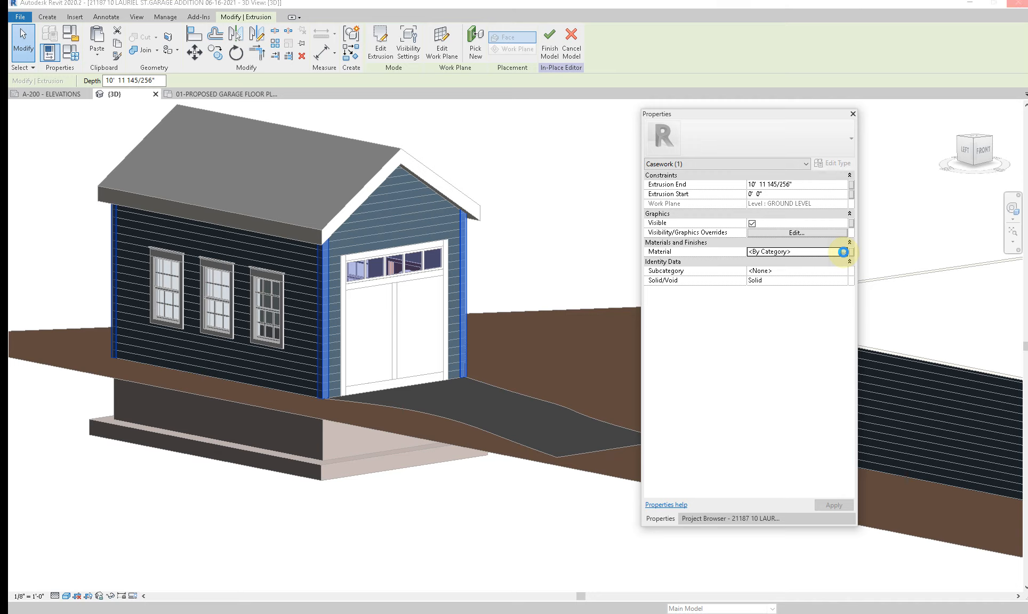
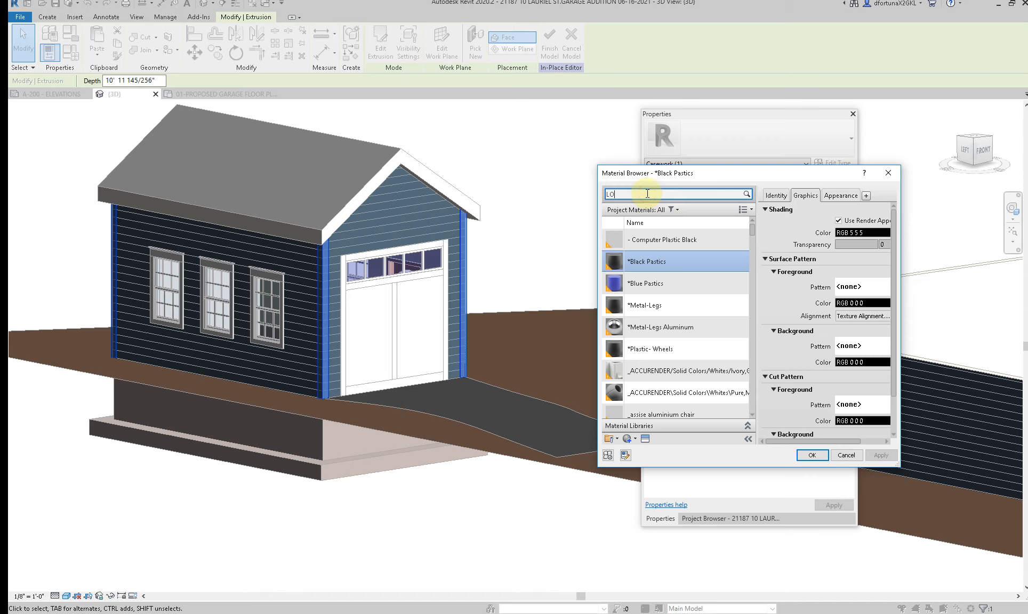
# Step: Assign the LOT 30 TRIMWORK material to the garage's corner board extrusion and finish the in-place model
pyautogui.click(647, 193)
pyautogui.write('LOT 30')
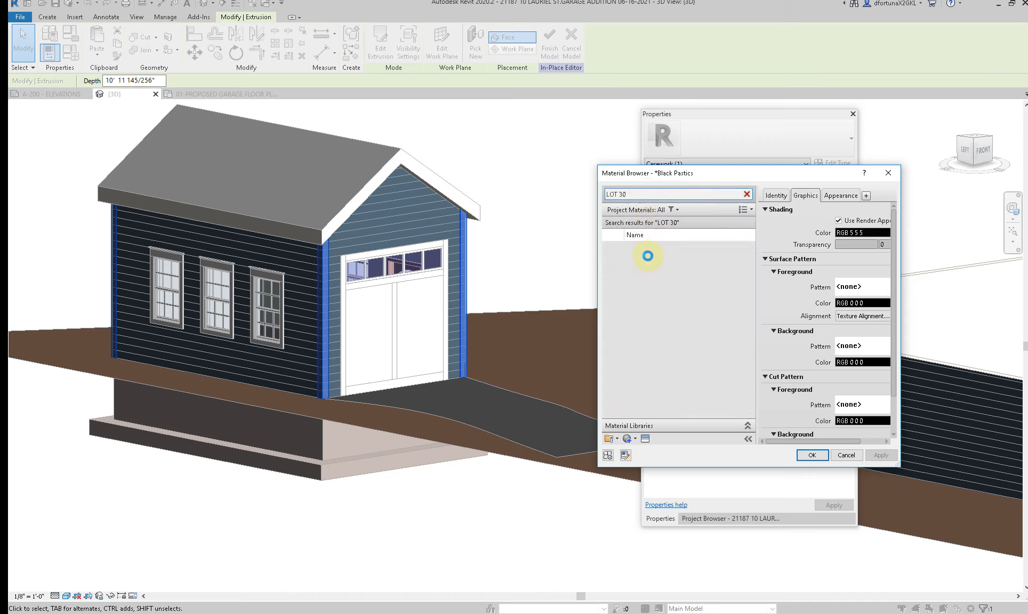
pyautogui.click(645, 295)
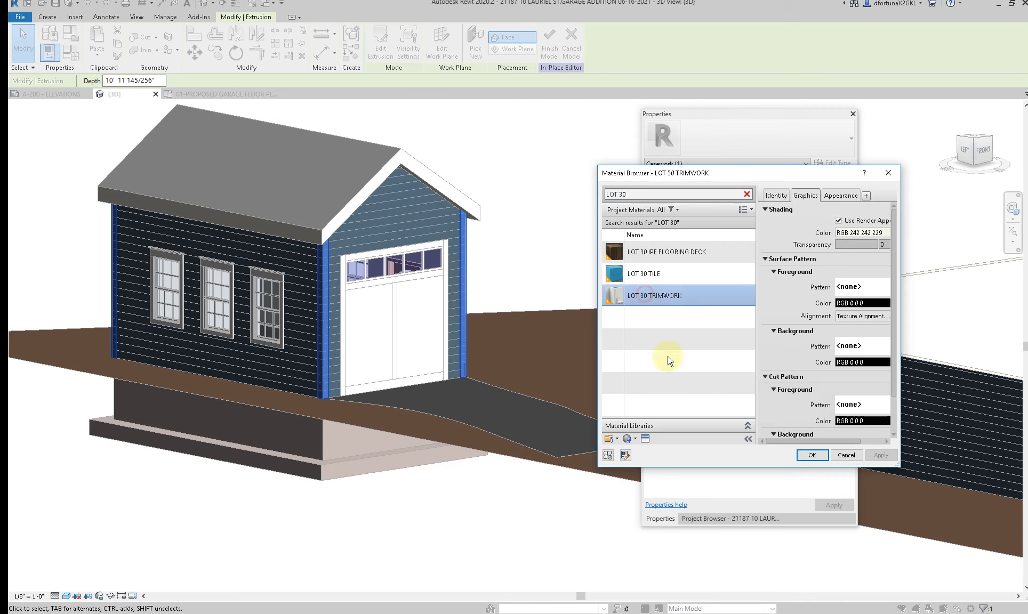
pyautogui.click(811, 454)
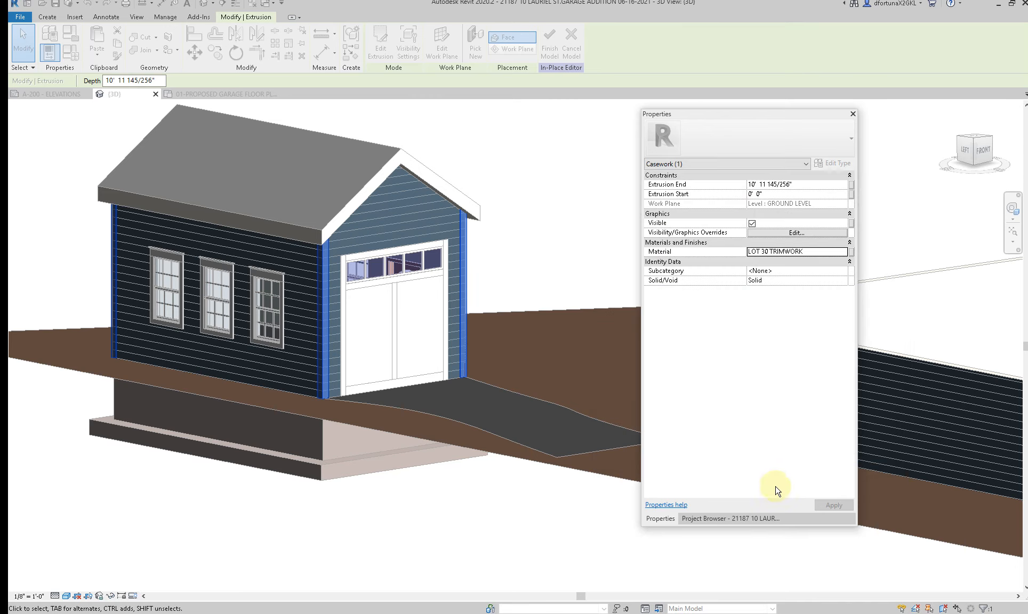
pyautogui.click(522, 248)
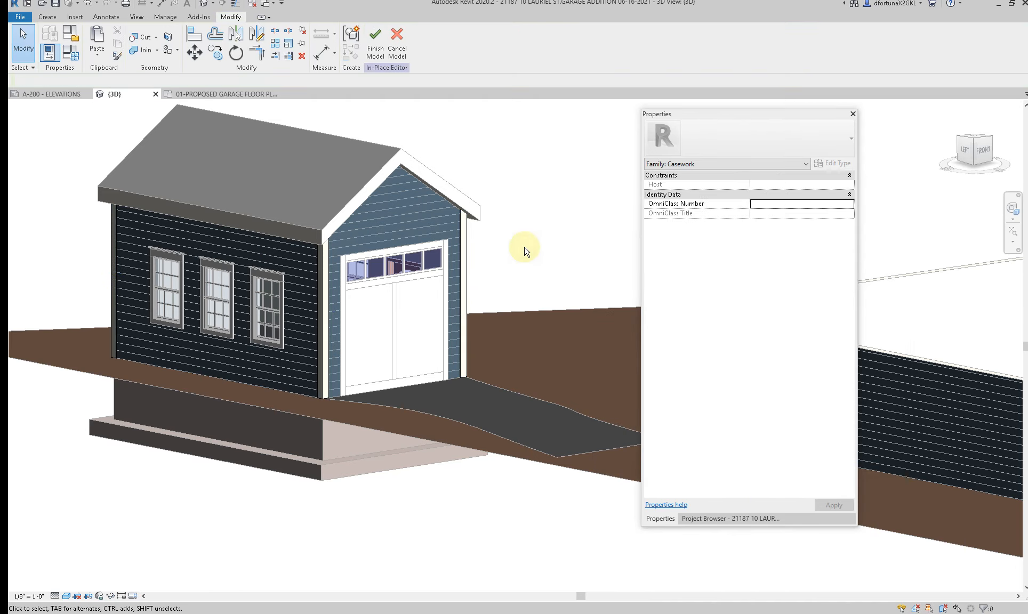
pyautogui.keyDown('shift'); pyautogui.moveTo(523, 248); pyautogui.dragTo(470, 414, button='middle'); pyautogui.keyUp('shift')
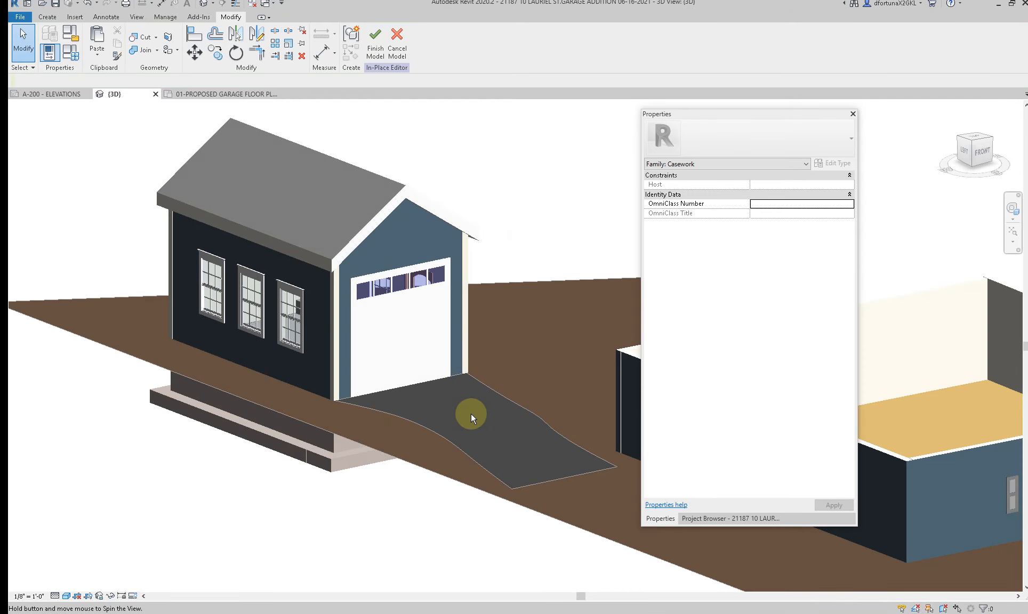
pyautogui.click(374, 40)
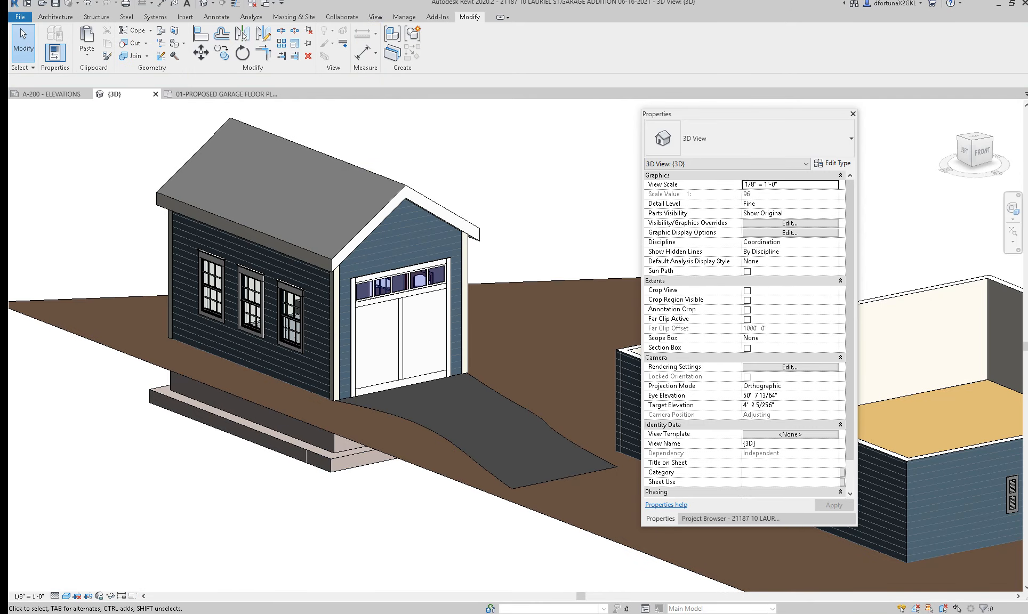
# Step: Switch to Chrome and run a Google image search for "water table trim board" in a new tab
pyautogui.moveTo(469, 612)
pyautogui.click(489, 581)
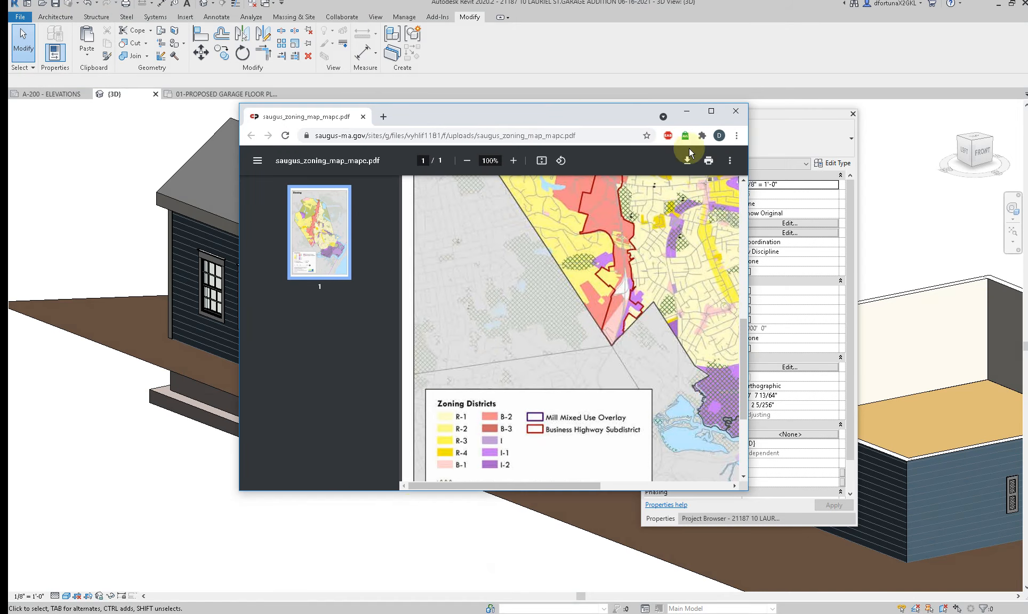
pyautogui.click(714, 116)
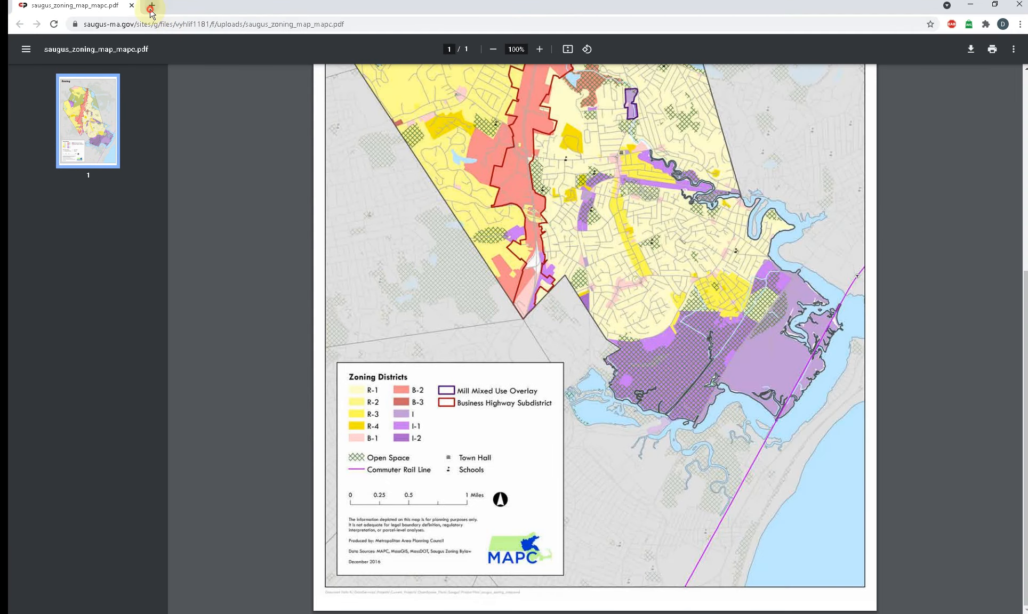
pyautogui.click(151, 8)
pyautogui.click(401, 223)
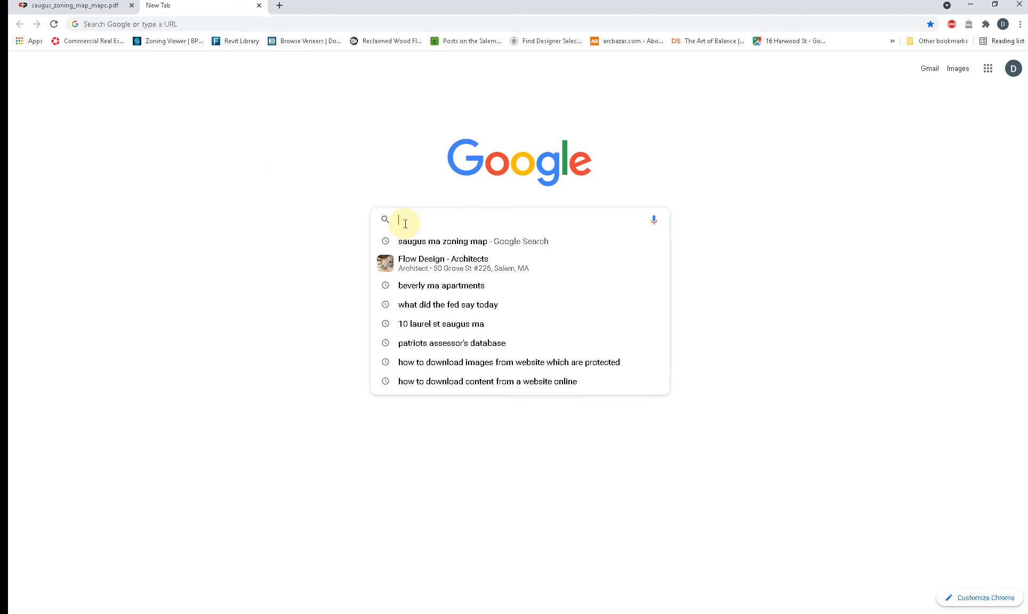
pyautogui.write('W')
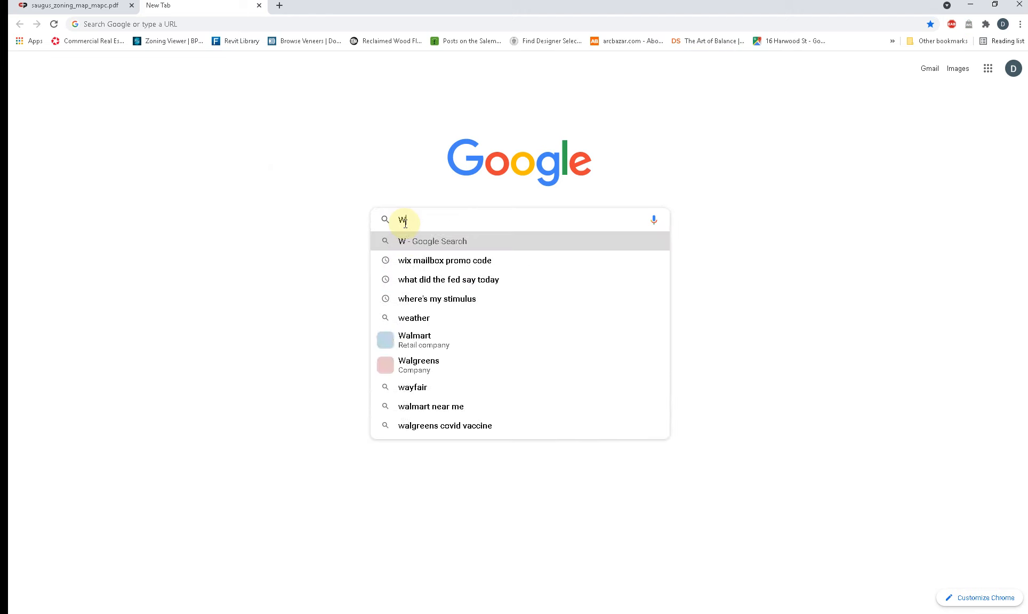
pyautogui.write('ATER TABLE TRIM')
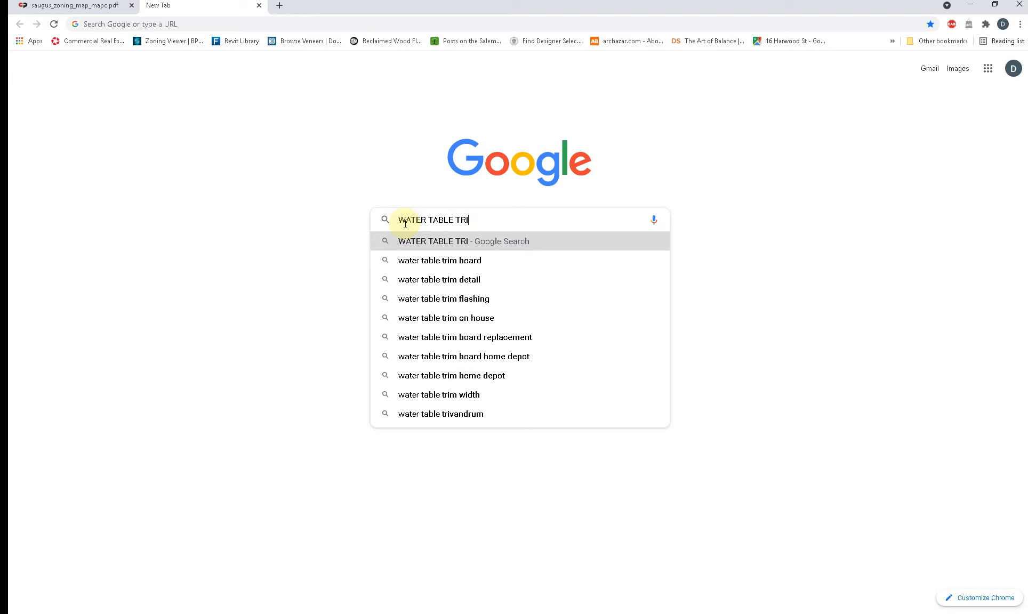
pyautogui.press('Down')
pyautogui.press('Return')
pyautogui.click(177, 82)
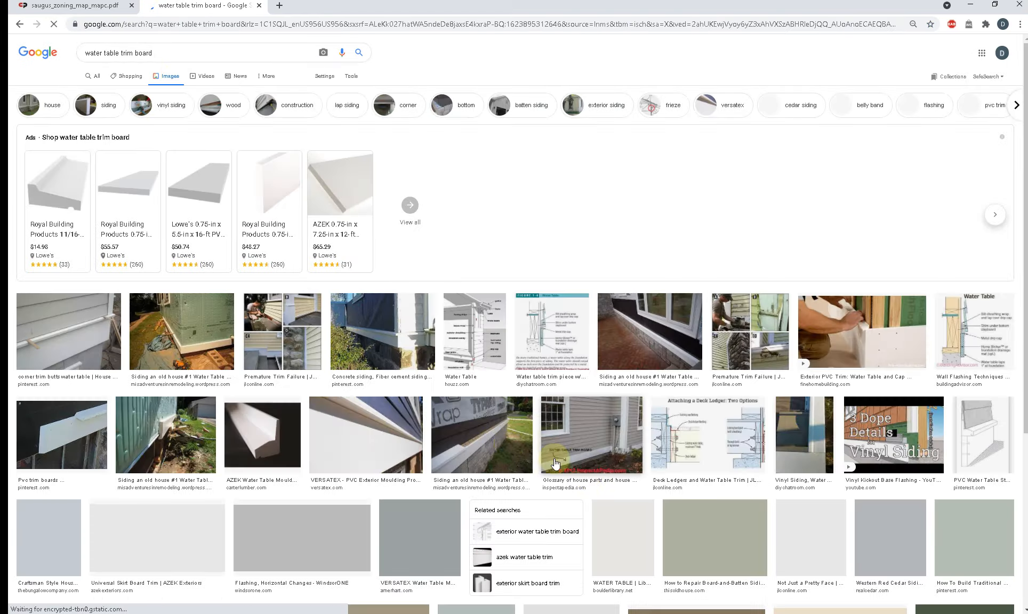
# Step: Examine several water table trim photos and moulding profiles in the image results, then return to Revit
pyautogui.click(676, 346)
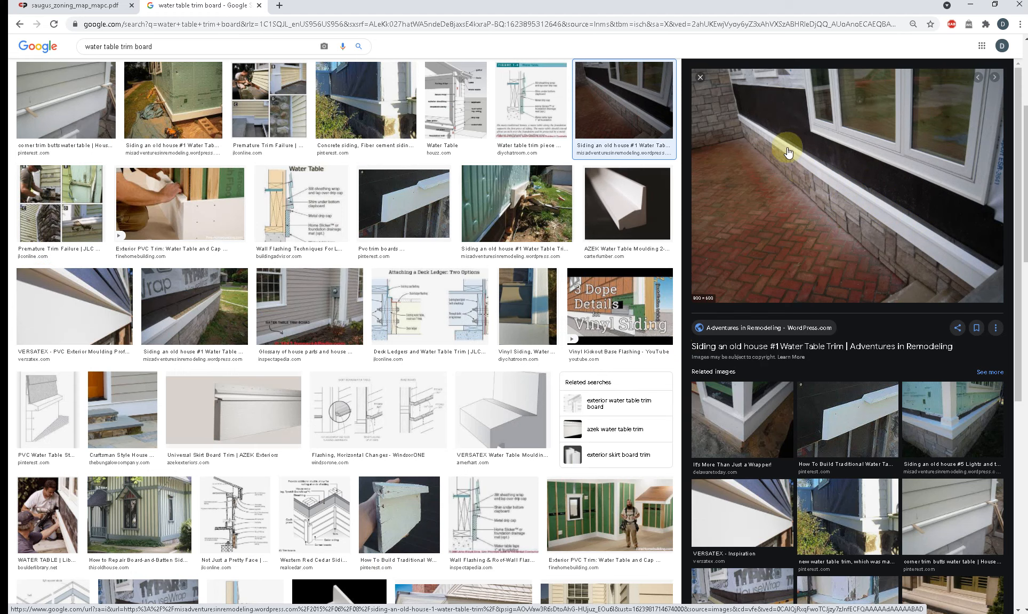
pyautogui.click(512, 411)
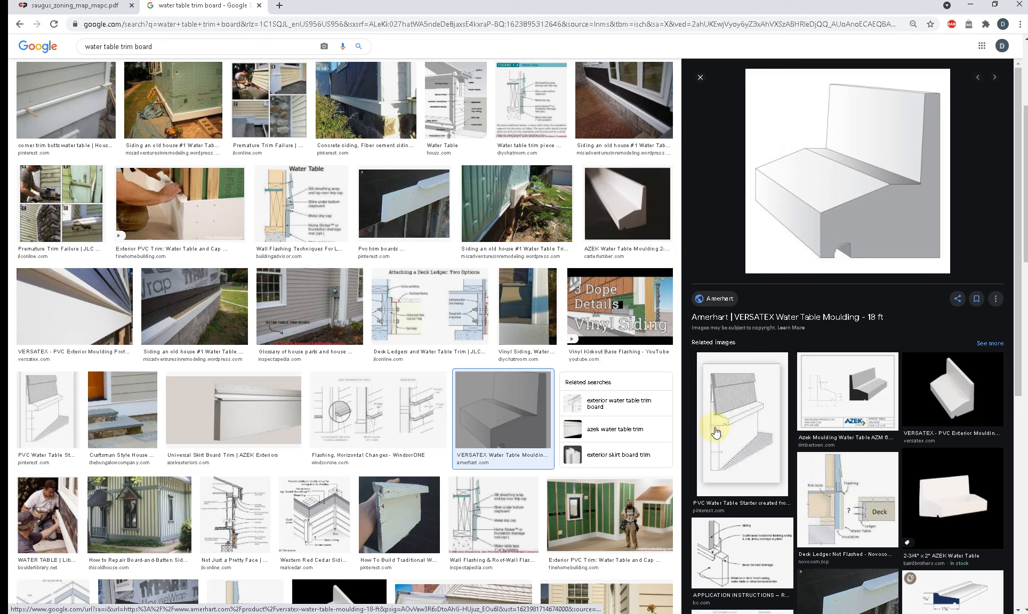
pyautogui.click(735, 425)
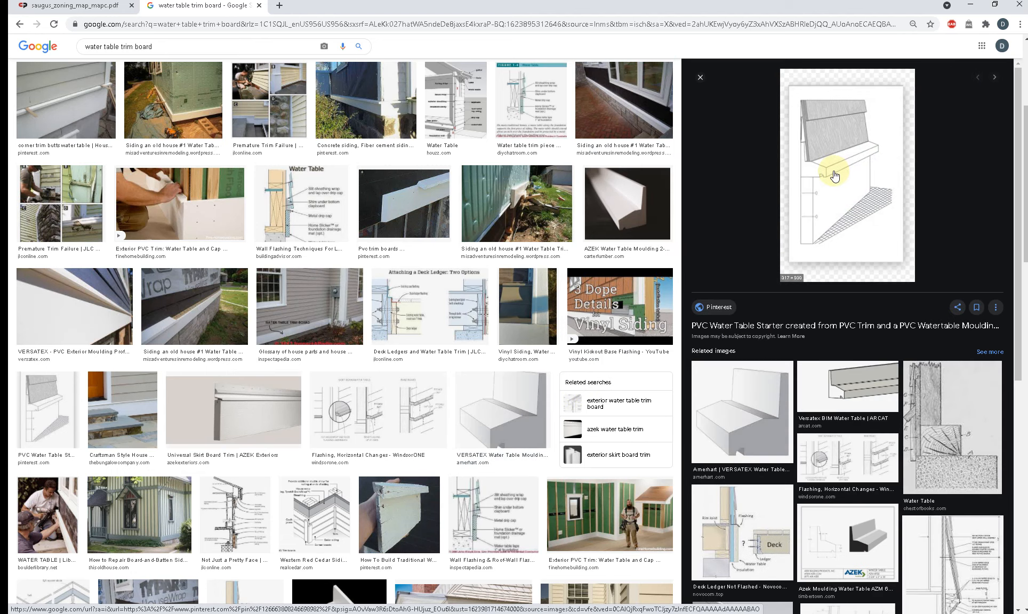
pyautogui.click(99, 303)
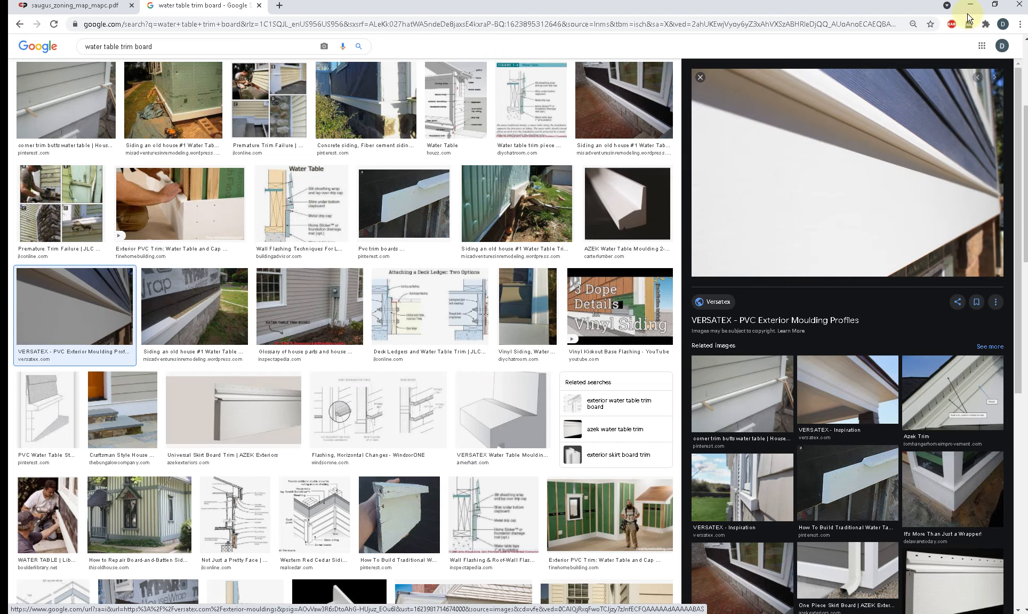
pyautogui.click(612, 201)
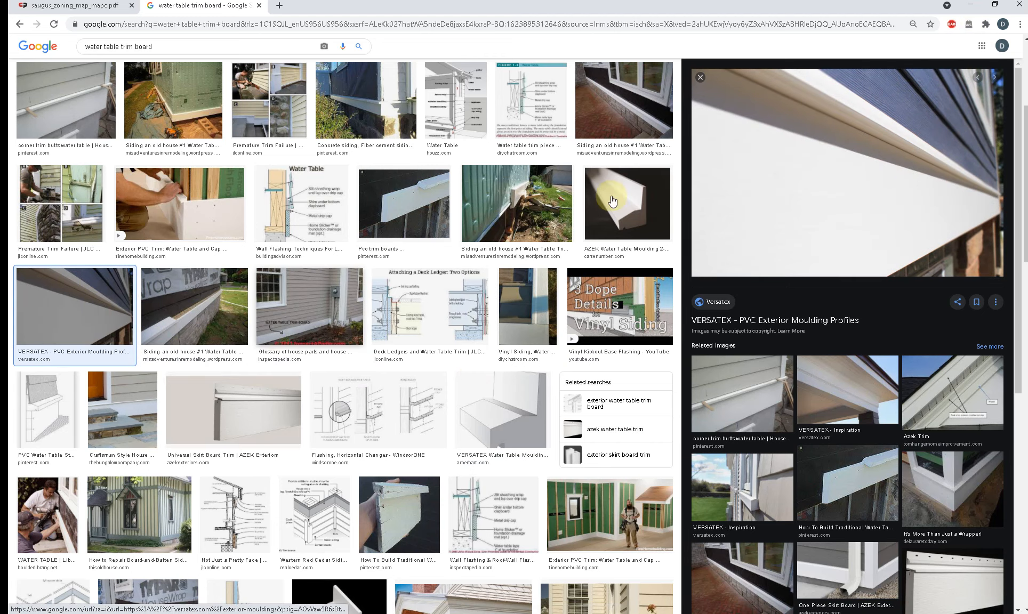
pyautogui.click(969, 7)
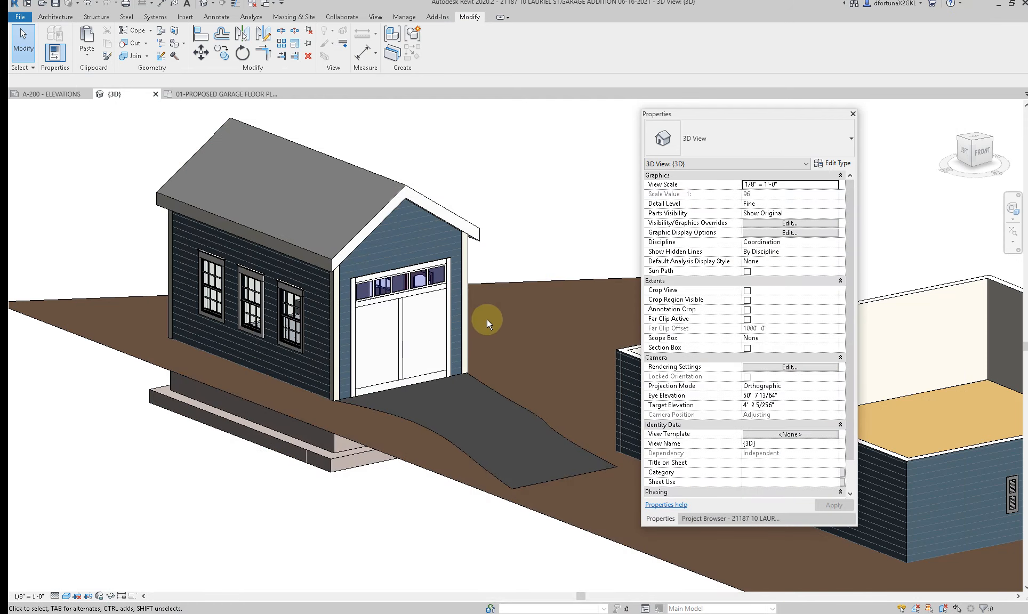
# Step: Open the 01-PROPOSED GARAGE FLOOR PLAN view
pyautogui.keyDown('shift'); pyautogui.moveTo(499, 341); pyautogui.dragTo(361, 384, button='middle'); pyautogui.keyUp('shift')
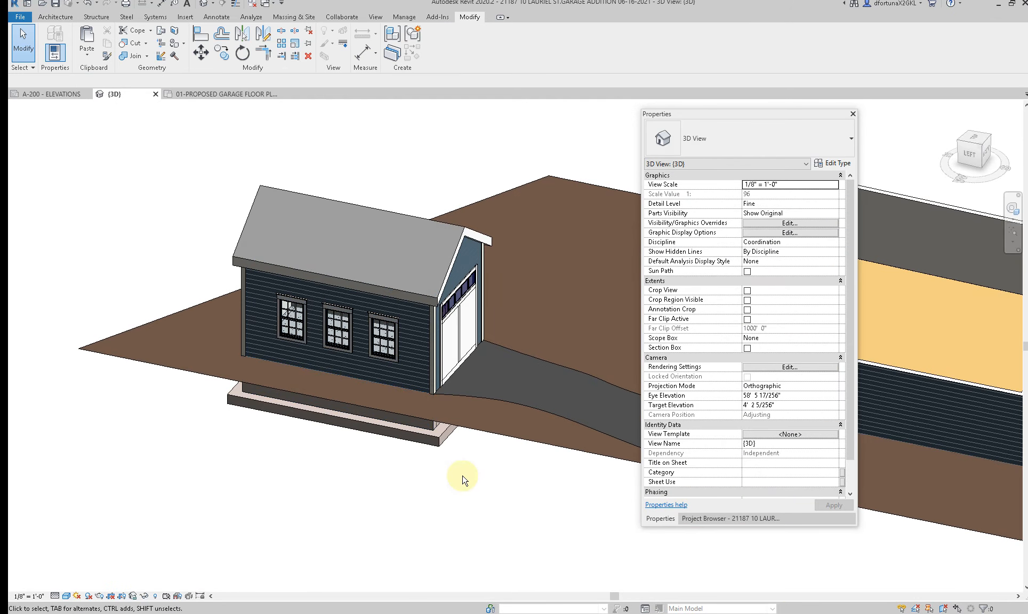
pyautogui.click(729, 518)
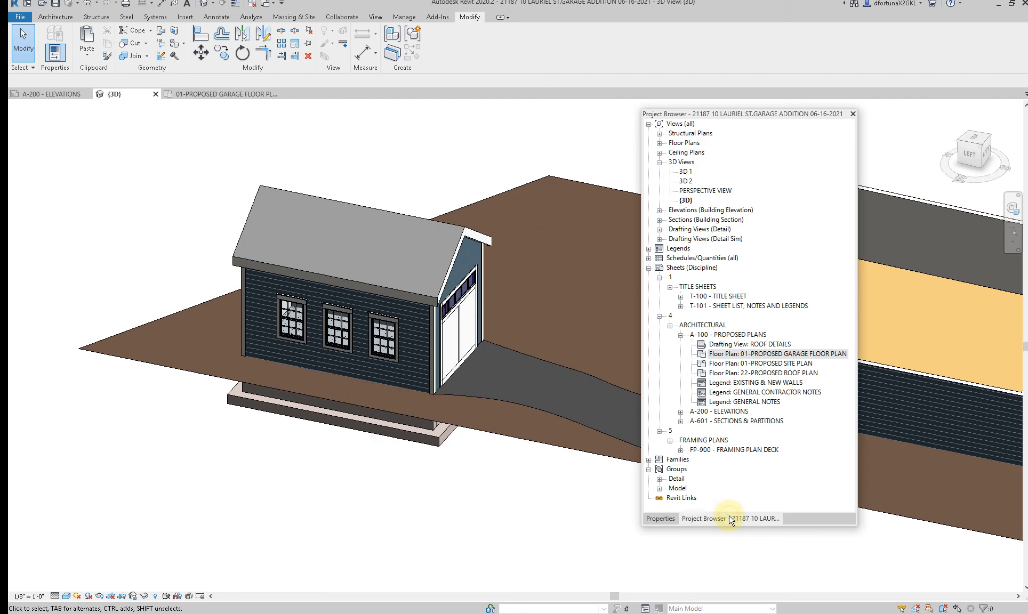
pyautogui.doubleClick(762, 354)
pyautogui.scroll(-2, 431, 488)
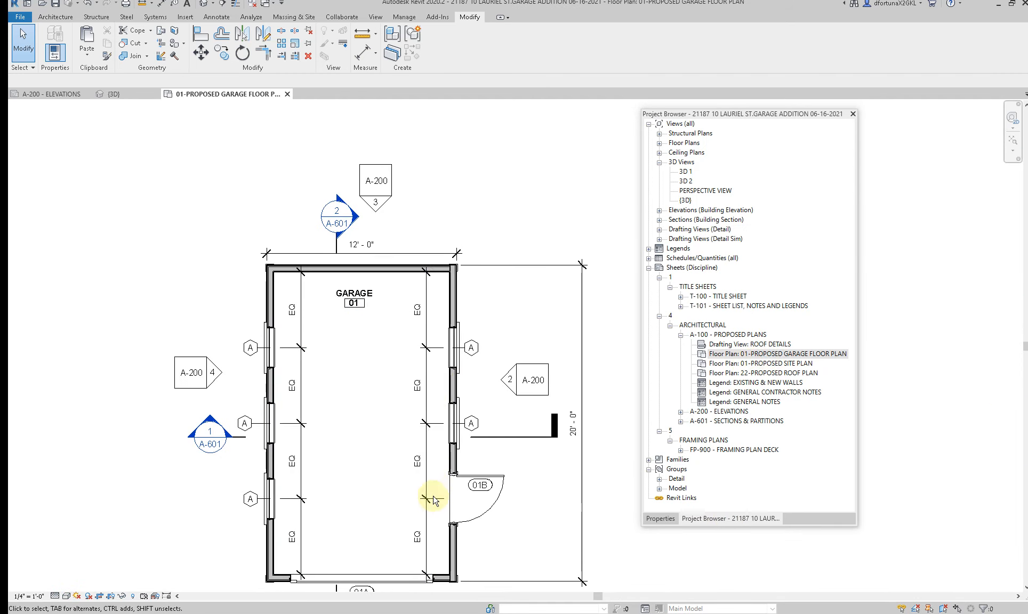
pyautogui.scroll(-2, 402, 421)
pyautogui.moveTo(402, 421); pyautogui.dragTo(402, 417, button='middle')
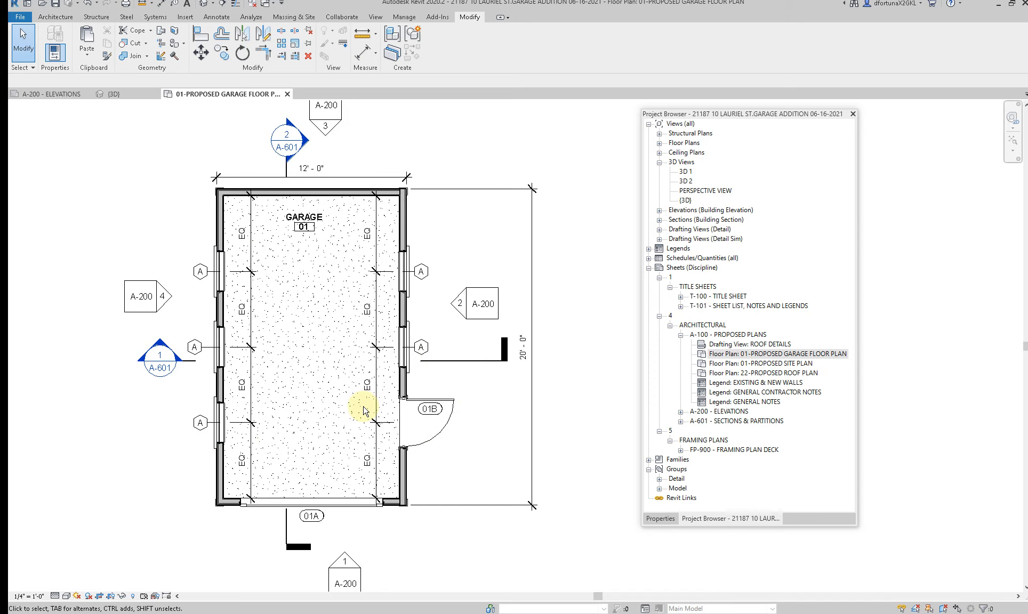
# Step: Open the building section referenced by section line 1/A-601 across the garage plan
pyautogui.click(482, 361)
pyautogui.rightClick(482, 362)
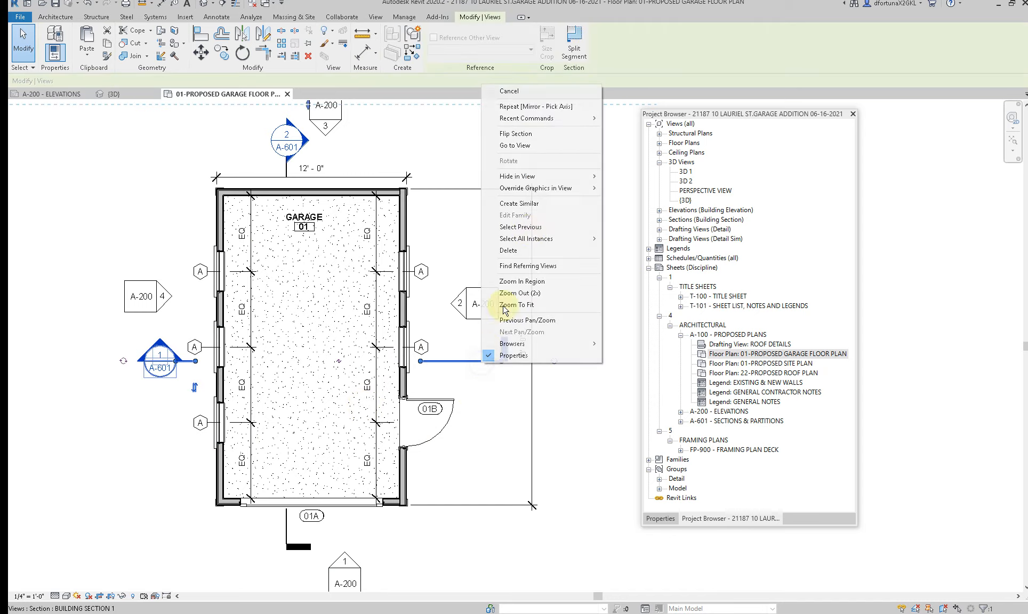
pyautogui.click(555, 149)
# Step: Dimension the height from the ground level to the top of the right foundation wall
pyautogui.scroll(5, 372, 419)
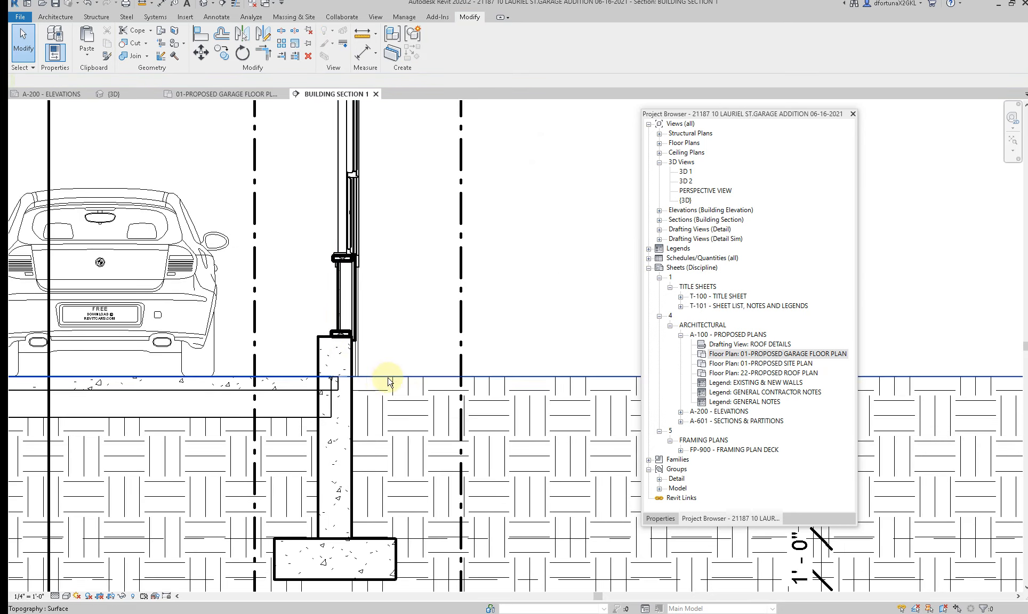
pyautogui.press('d')
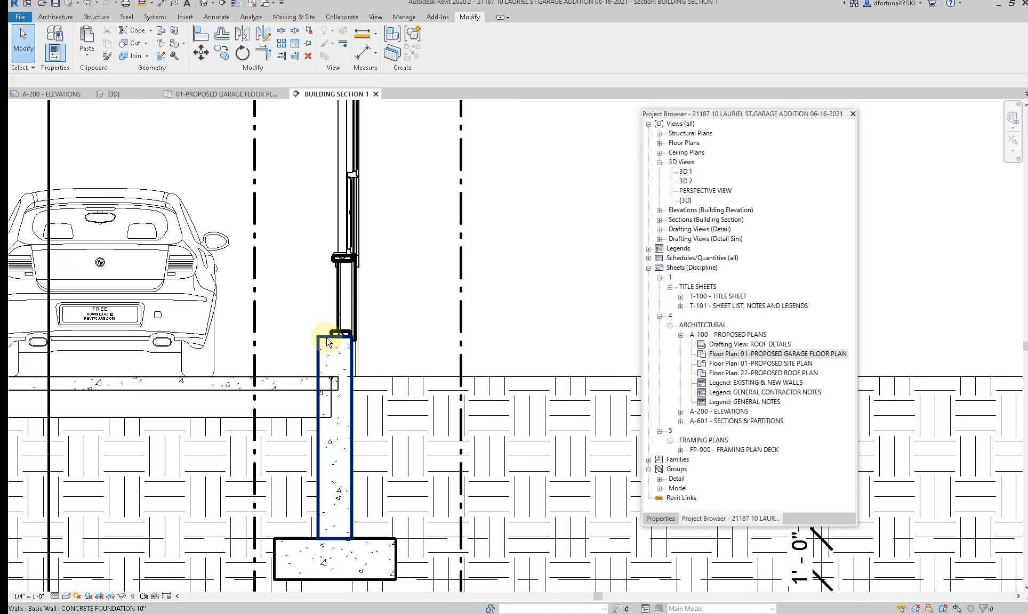
pyautogui.click(327, 337)
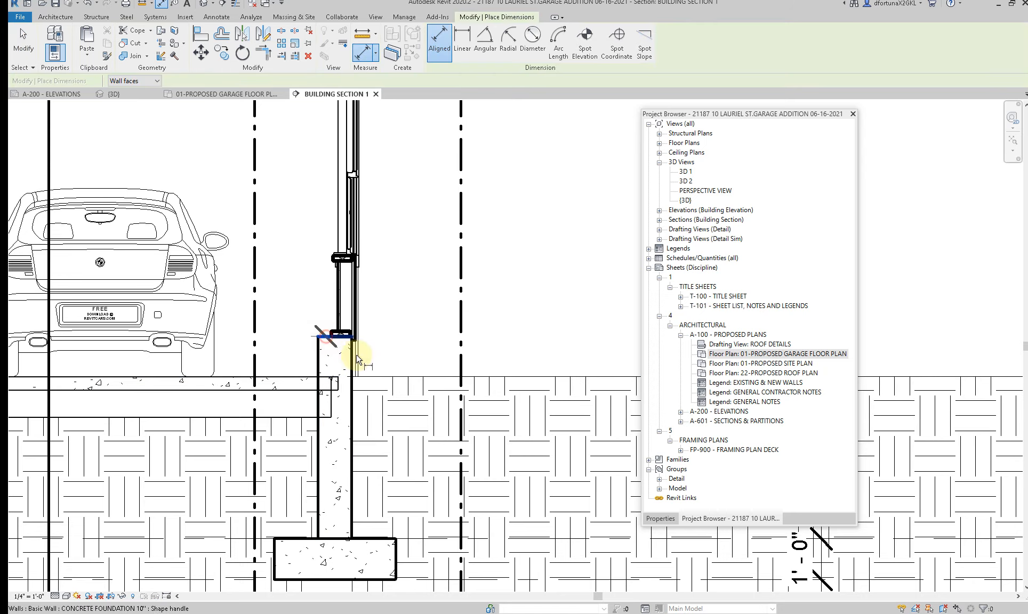
pyautogui.click(385, 377)
pyautogui.click(421, 352)
pyautogui.press('Escape')
pyautogui.press('Escape')
pyautogui.click(318, 341)
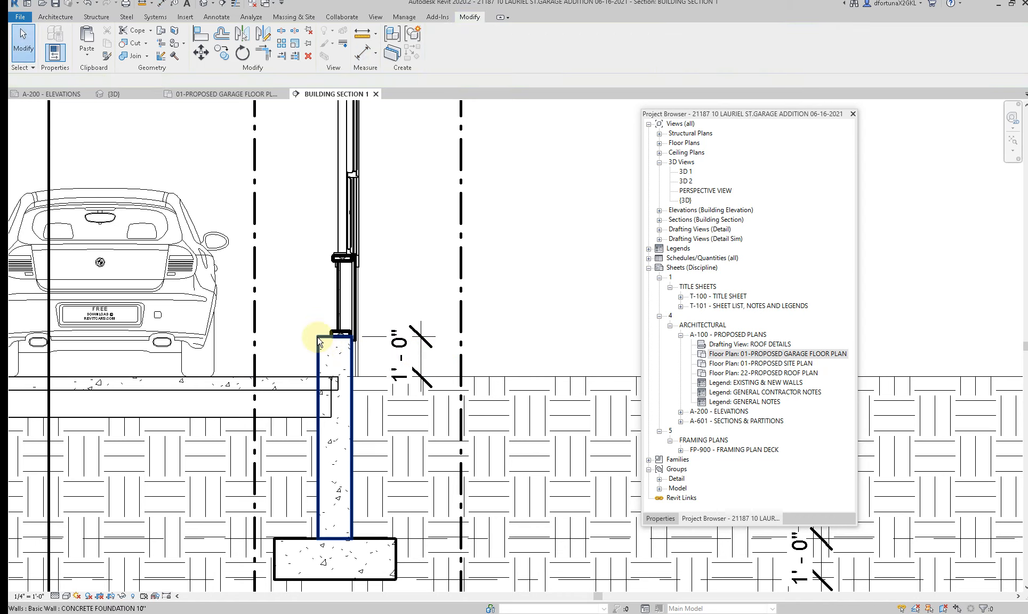
pyautogui.press('Tab')
pyautogui.press('Tab')
pyautogui.press('Tab')
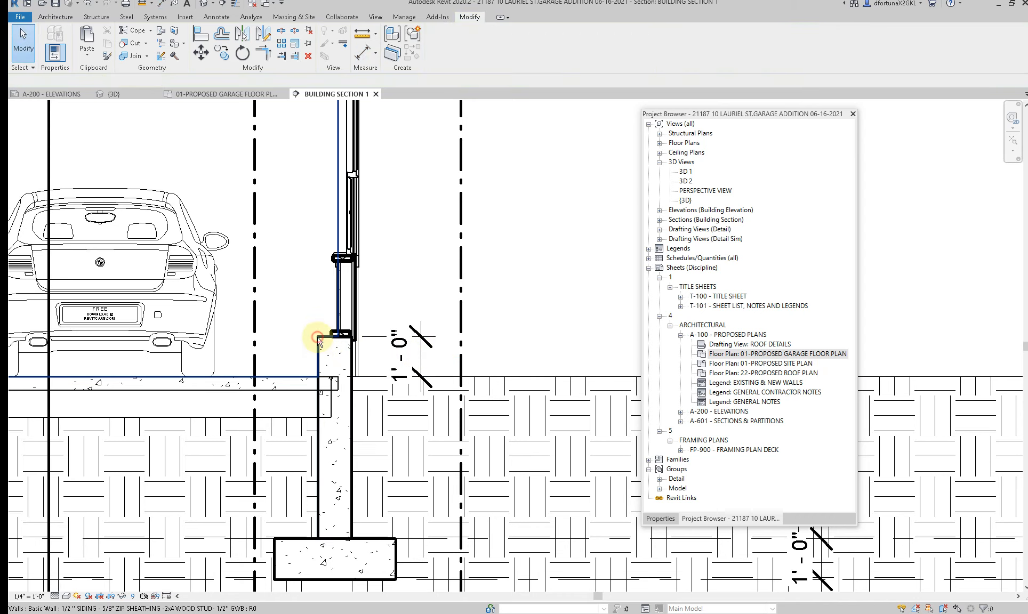
pyautogui.click(318, 338)
pyautogui.scroll(2, 336, 355)
pyautogui.press('Escape')
pyautogui.click(321, 323)
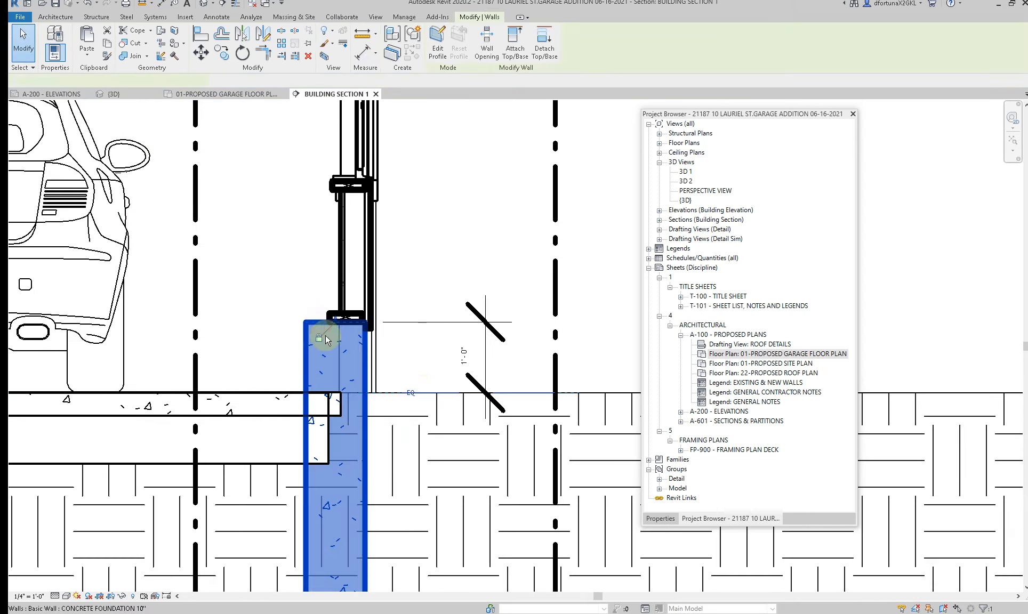
pyautogui.press('Escape')
# Step: Delete the dimension between the ground level and the right foundation wall's top
pyautogui.click(475, 342)
pyautogui.press('Delete')
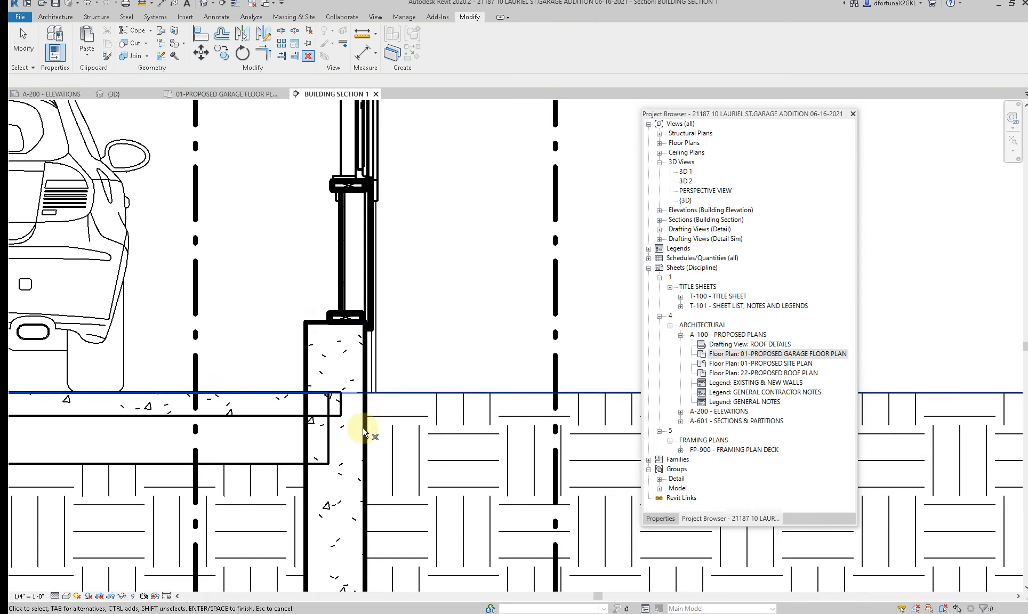
# Step: Select the left foundation wall in the building section and show its properties
pyautogui.scroll(-3, 362, 427)
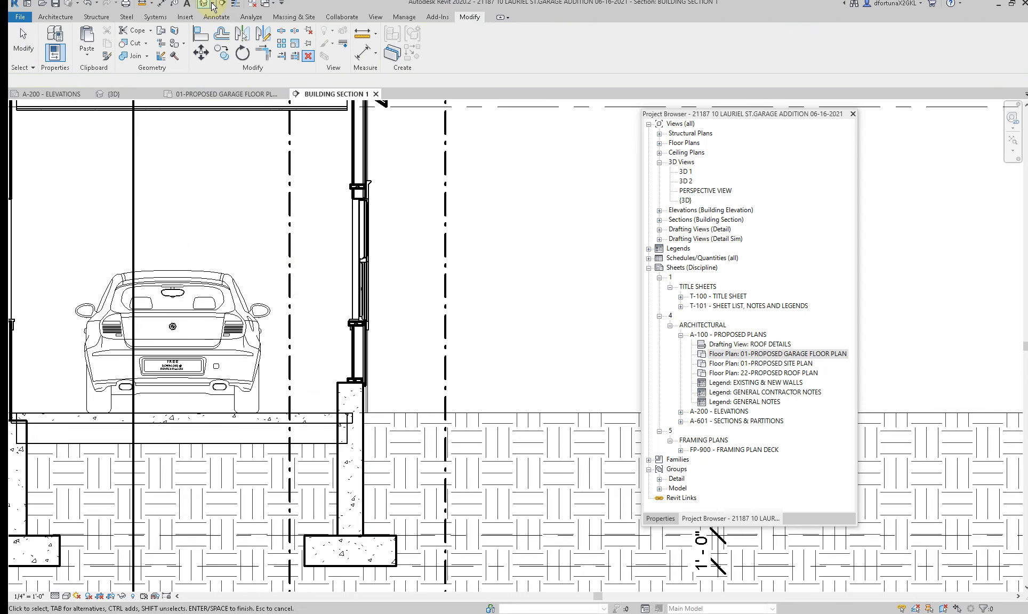
pyautogui.scroll(-1, 470, 298)
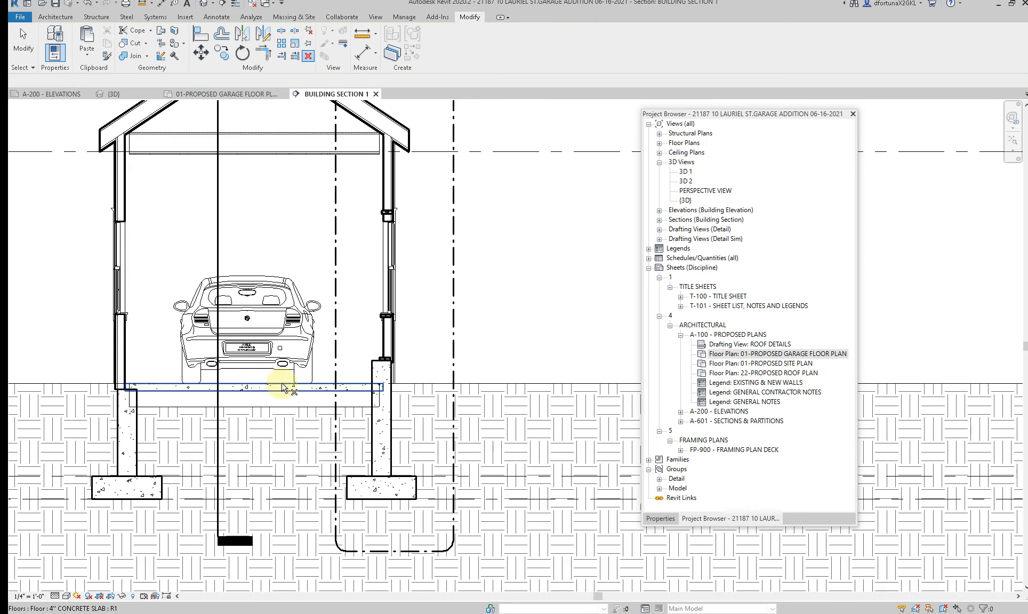
pyautogui.click(136, 412)
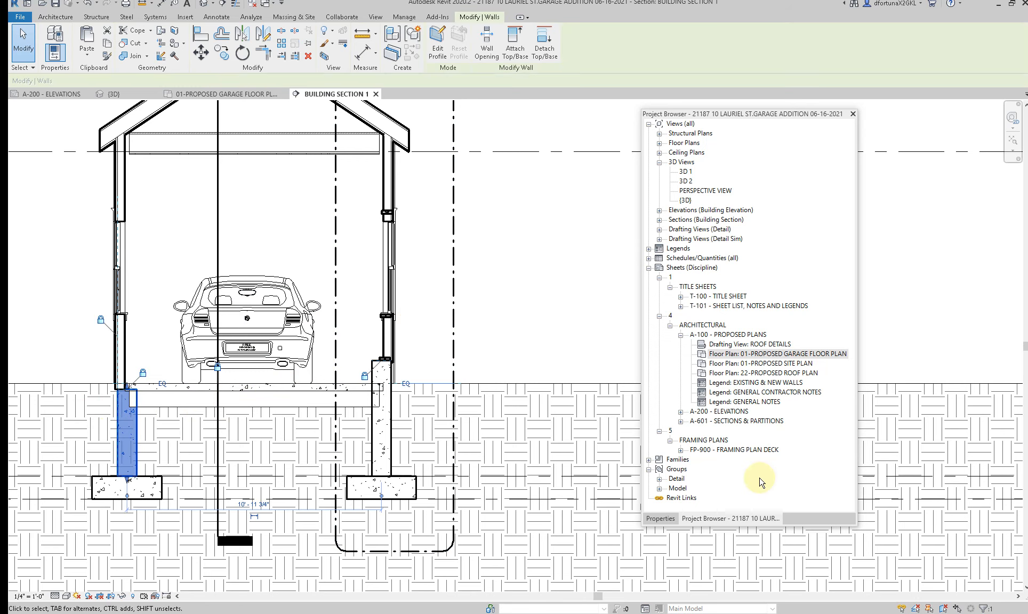
pyautogui.click(659, 518)
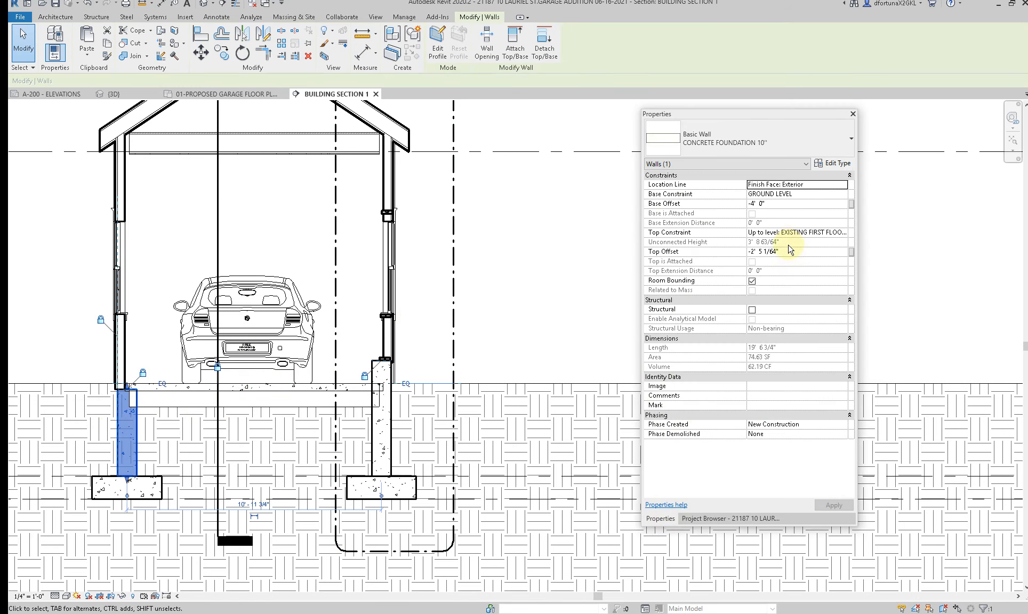
# Step: Try to set the left foundation wall's base offset to 1' 0" while keeping its existing level constraints
pyautogui.click(838, 233)
pyautogui.click(844, 232)
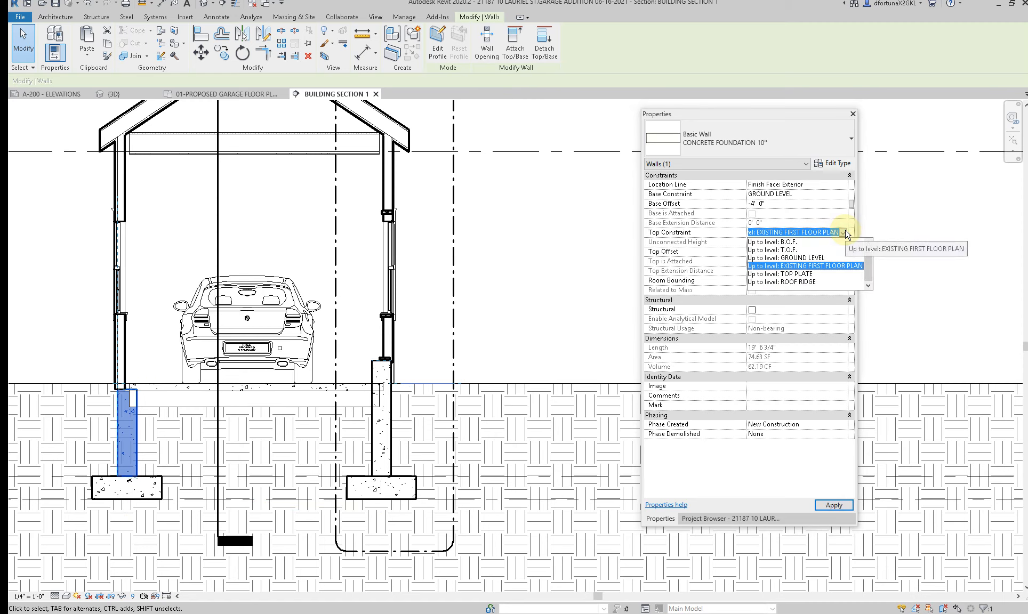
pyautogui.click(845, 233)
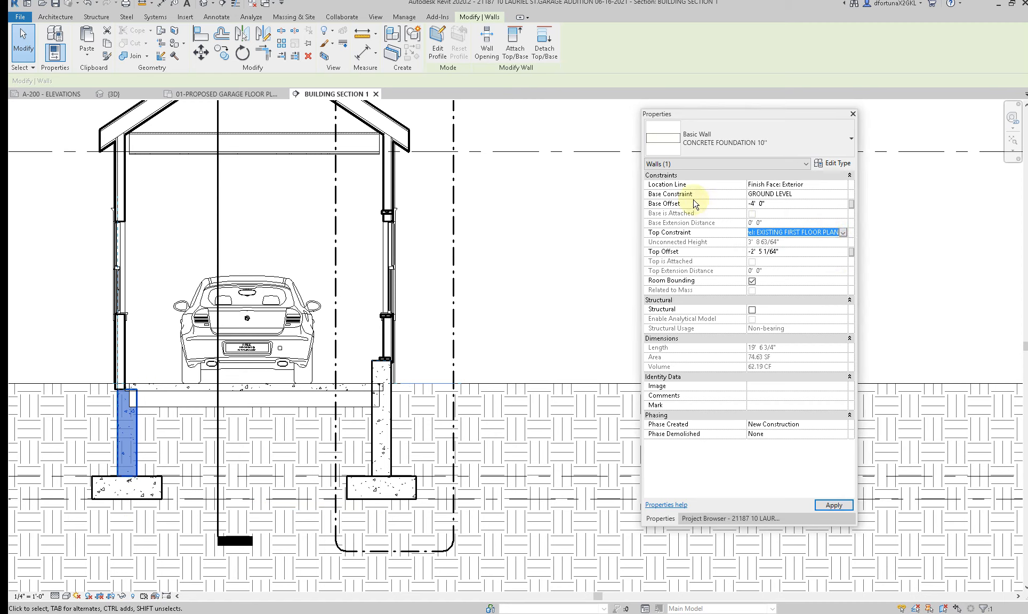
pyautogui.click(780, 207)
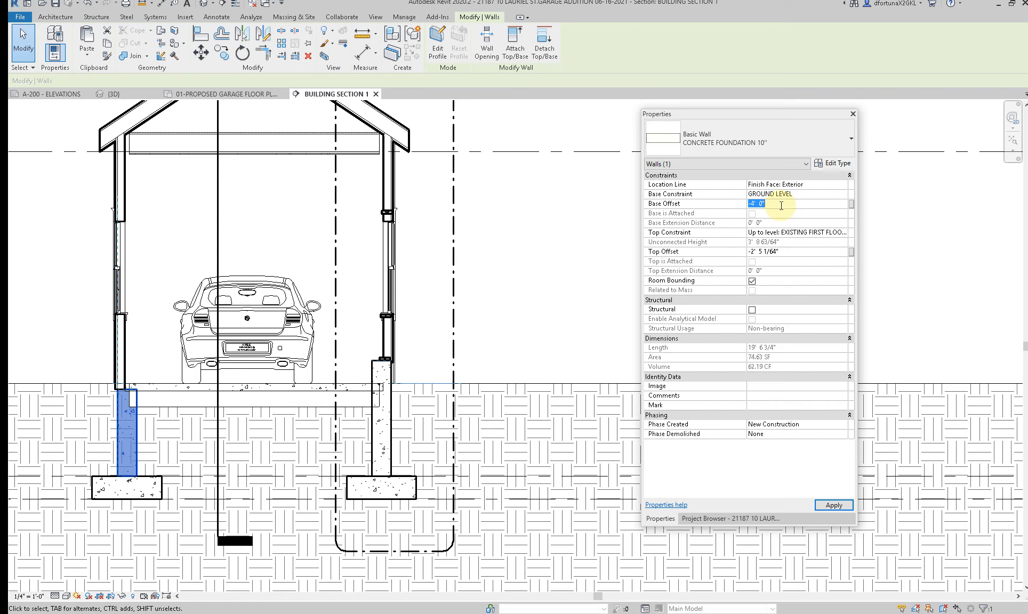
pyautogui.write('1')
pyautogui.press('Return')
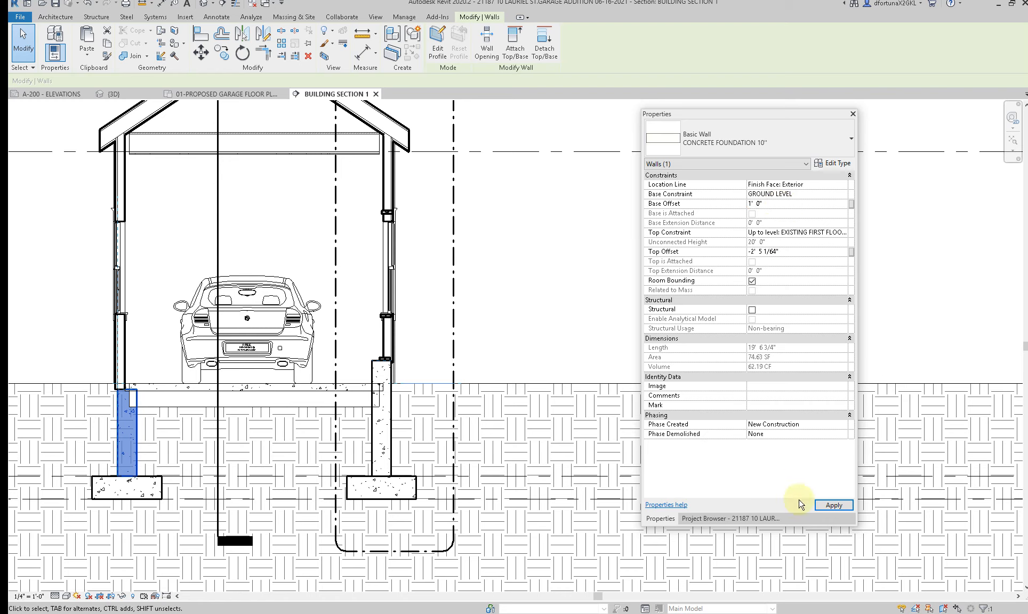
pyautogui.click(832, 505)
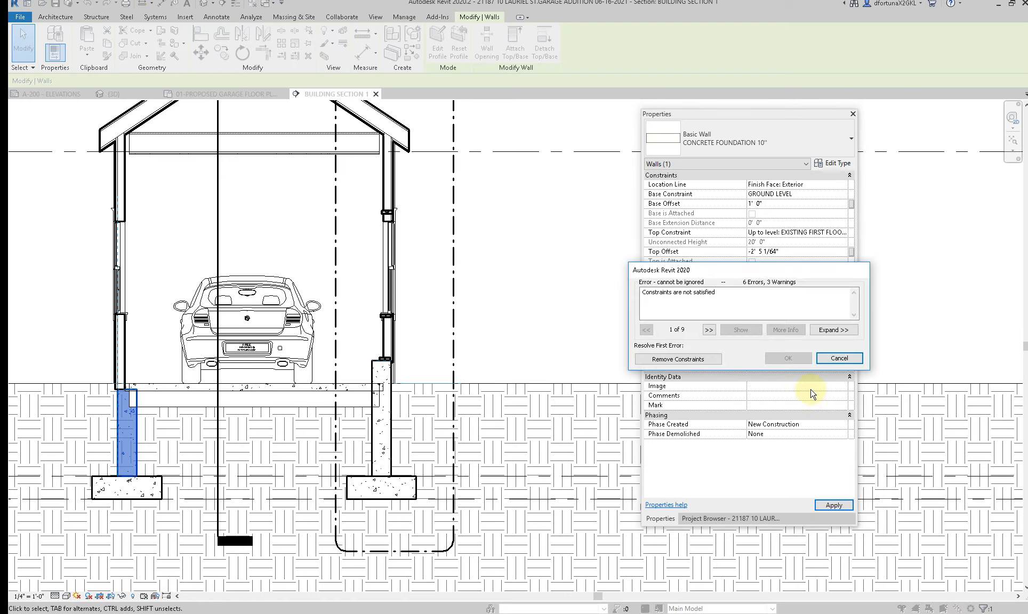
pyautogui.click(838, 360)
# Step: Try to give the left foundation wall a 1' 0" base offset and an unconnected top constraint
pyautogui.click(777, 204)
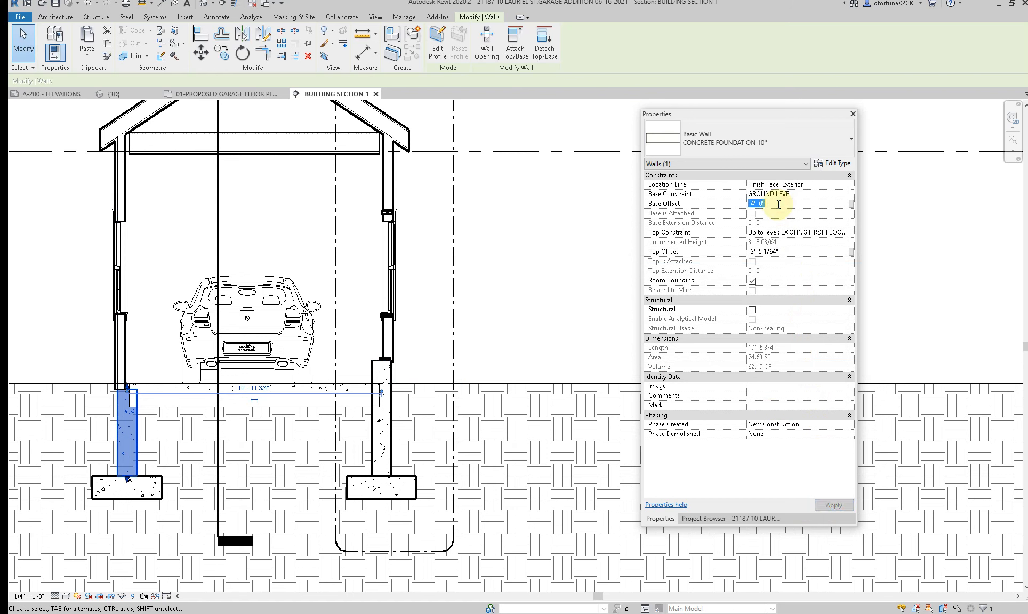
pyautogui.write('1')
pyautogui.press('Return')
pyautogui.click(820, 232)
pyautogui.click(842, 232)
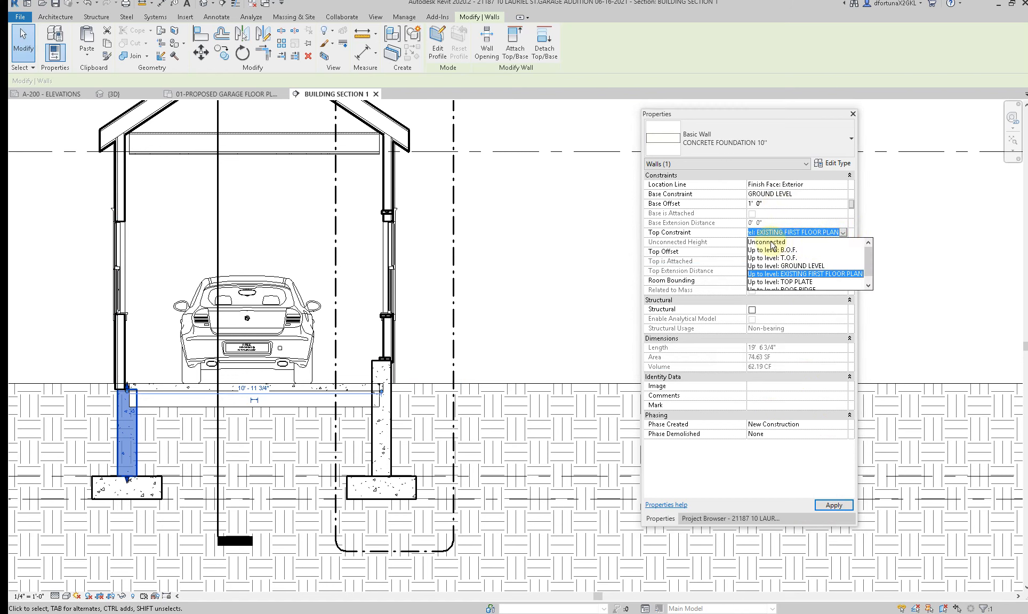
pyautogui.click(767, 242)
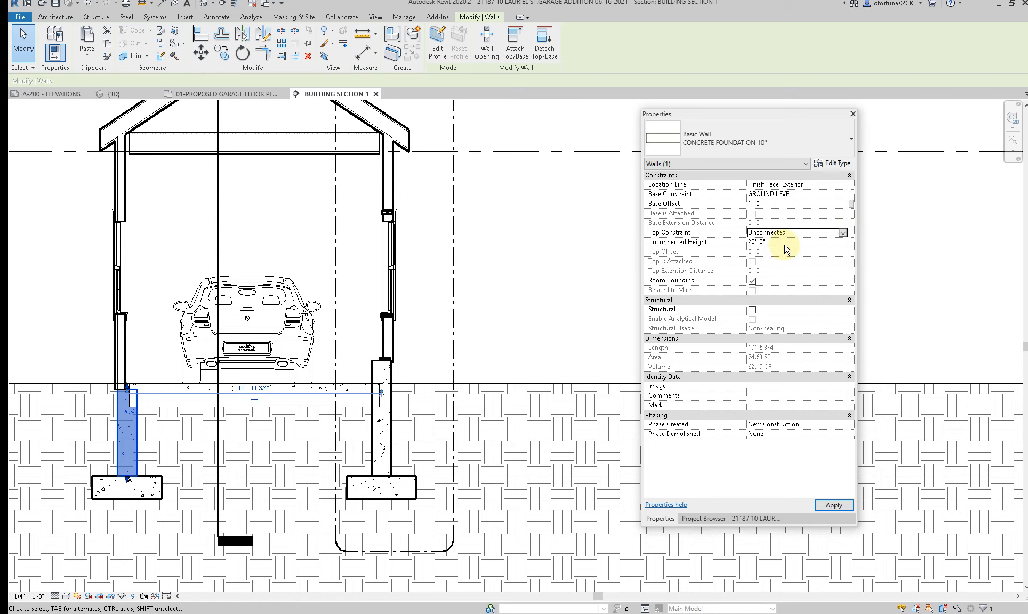
pyautogui.click(843, 195)
pyautogui.click(843, 195)
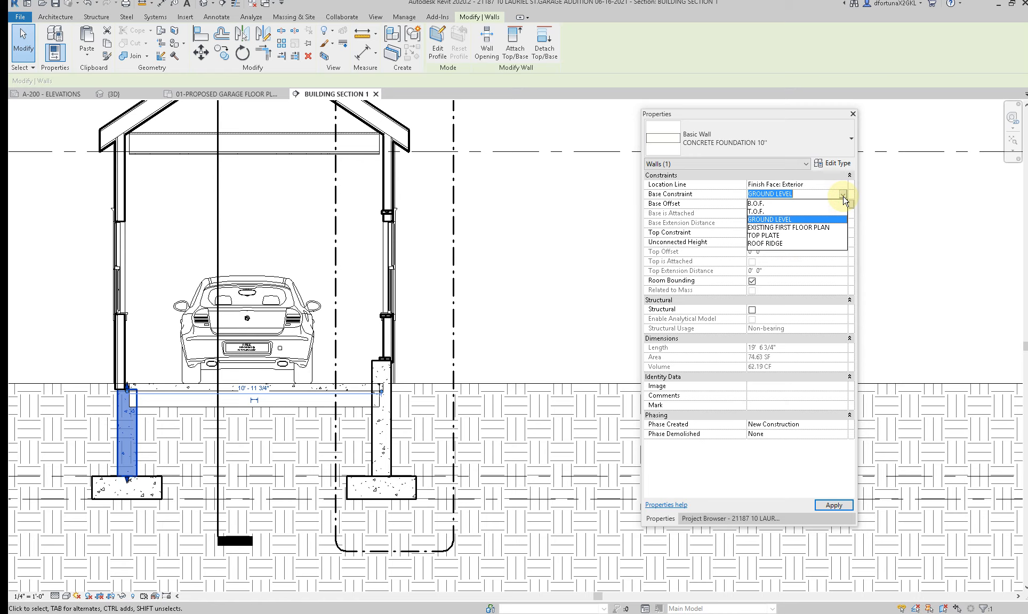
pyautogui.click(553, 290)
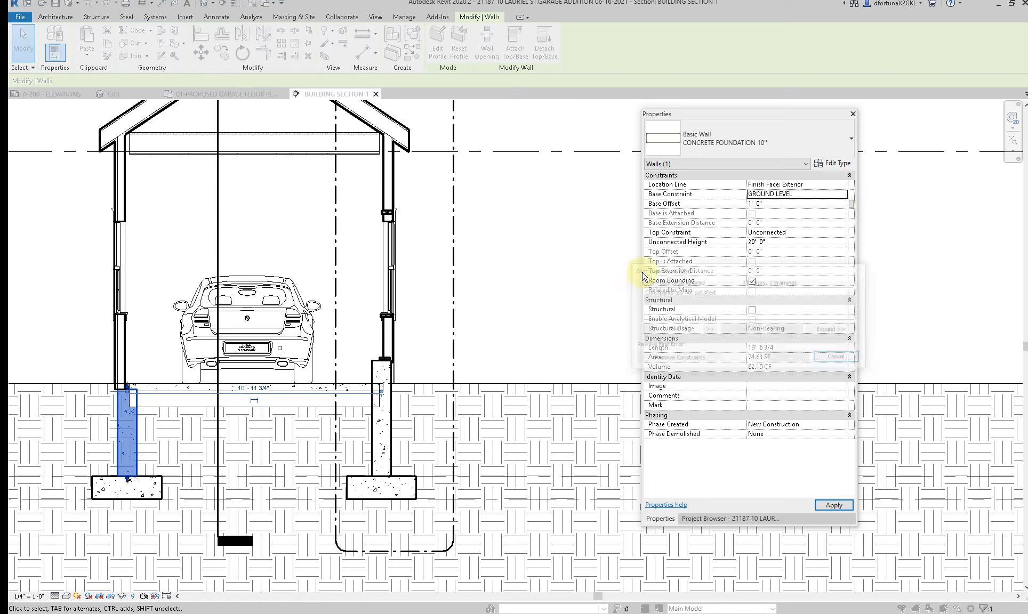
pyautogui.click(839, 358)
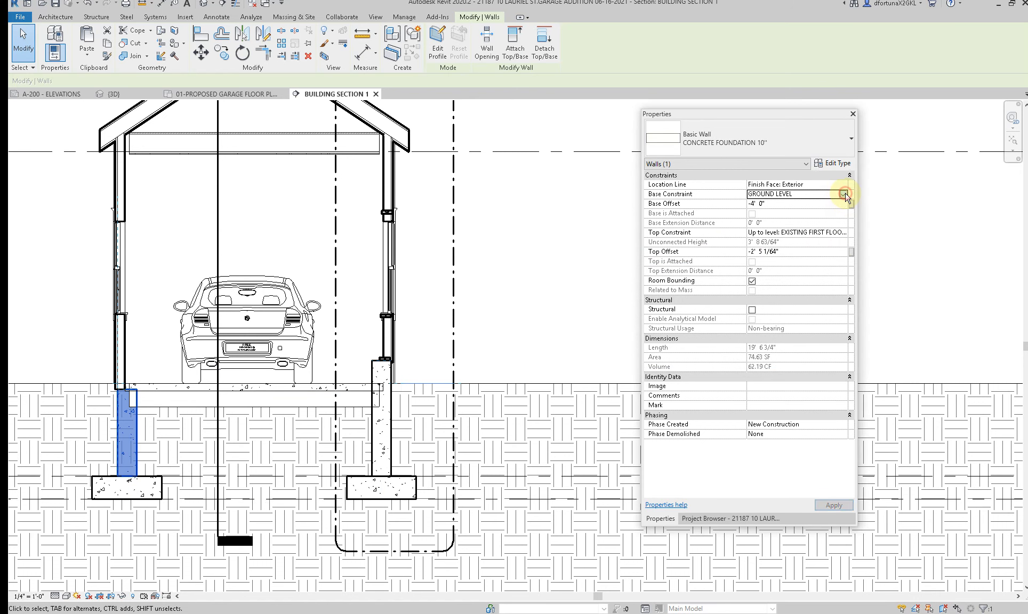
# Step: Constrain the left foundation wall's base to T.O.F. with 0' 0" offset and its top to GROUND LEVEL with 1' 0" offset
pyautogui.click(843, 194)
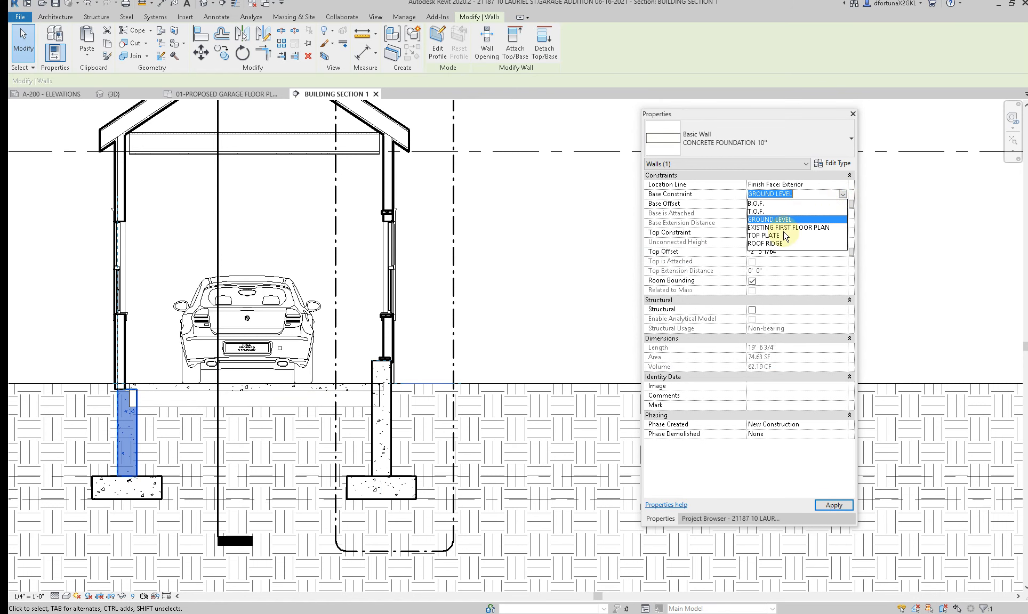
pyautogui.click(762, 212)
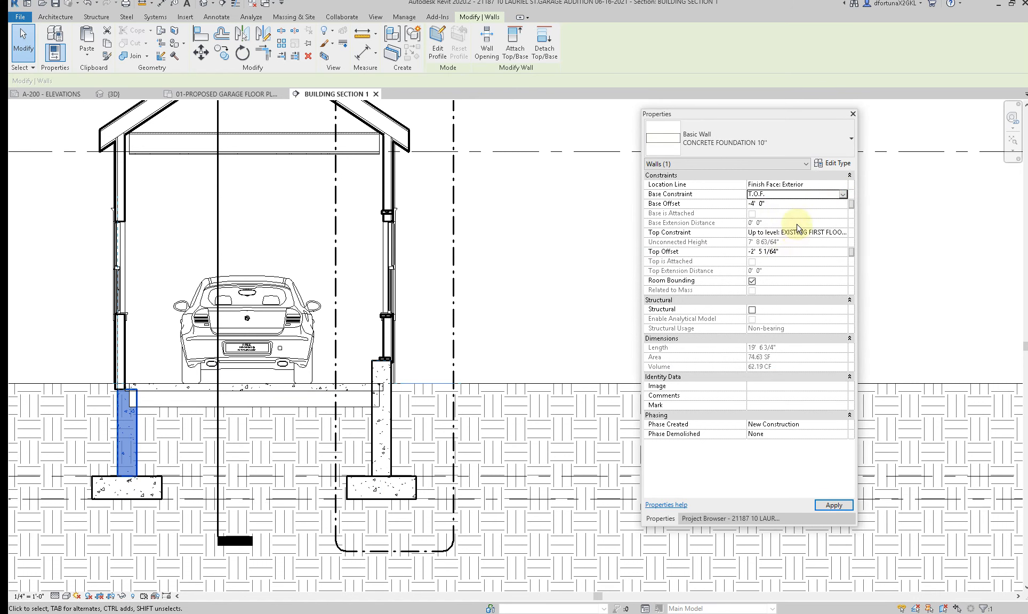
pyautogui.click(793, 206)
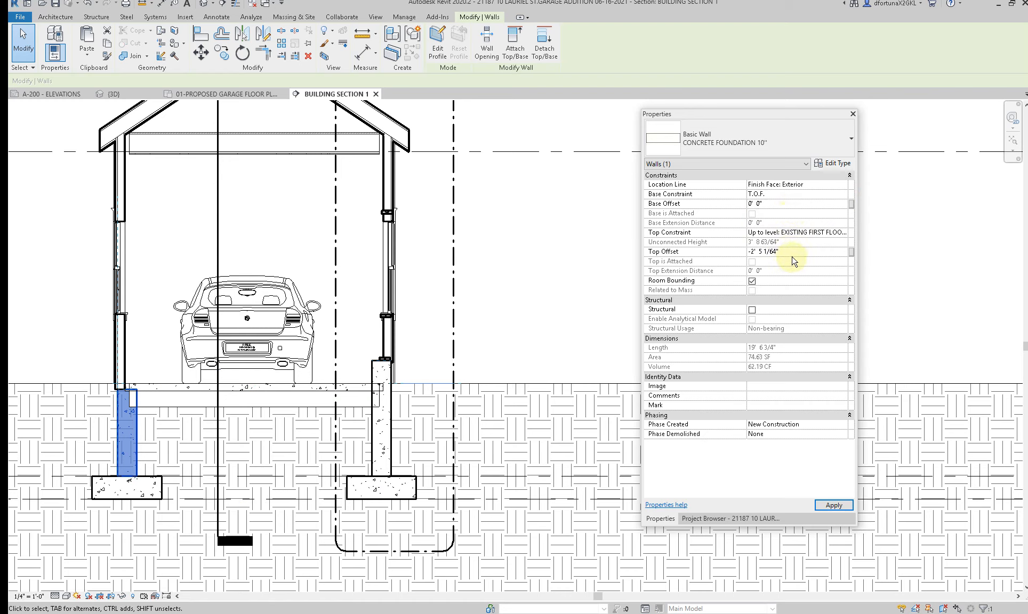
pyautogui.click(846, 232)
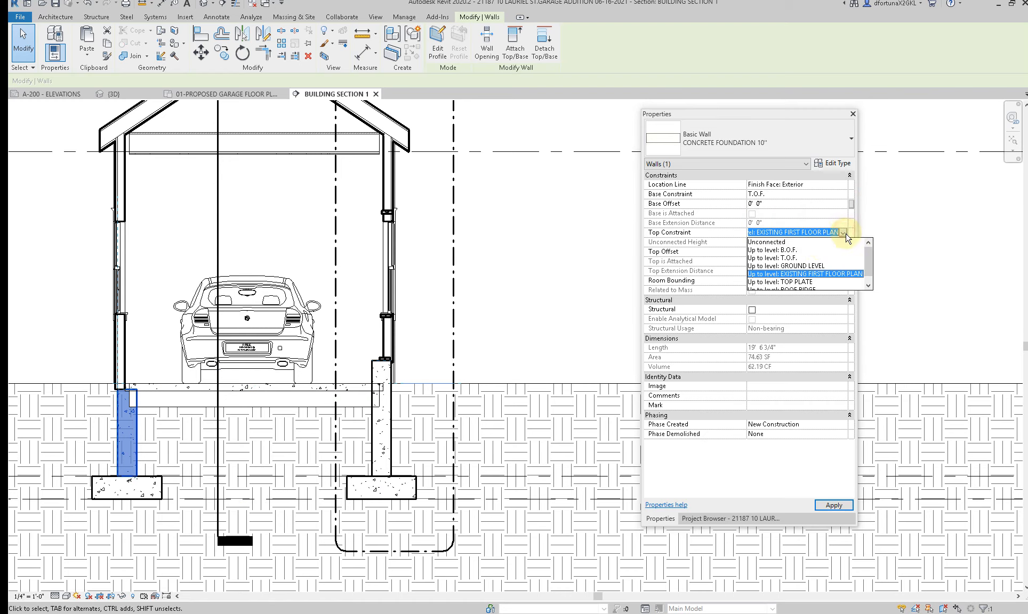
pyautogui.click(786, 268)
pyautogui.click(786, 251)
pyautogui.doubleClick(785, 251)
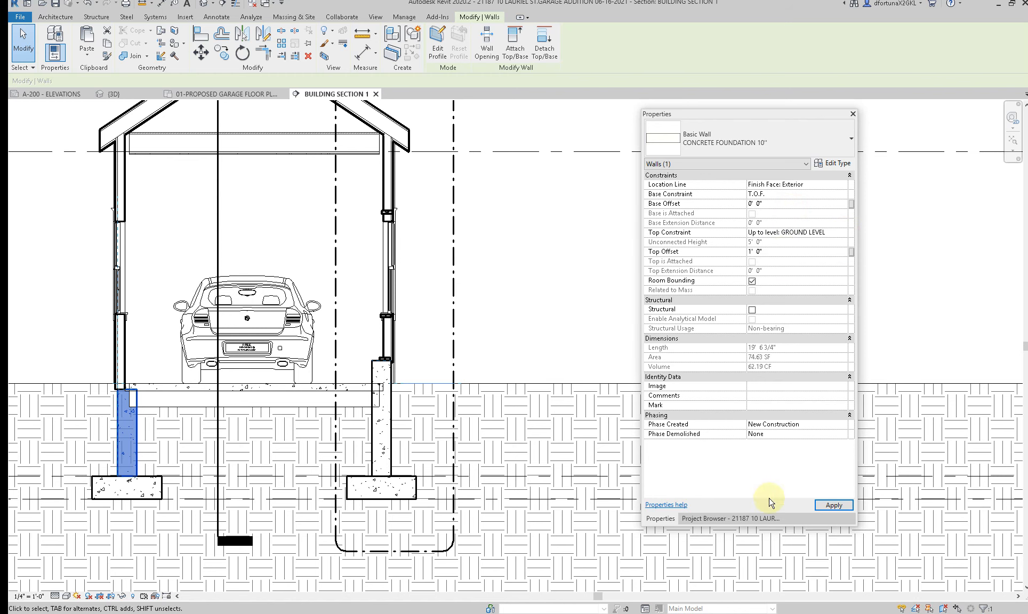
pyautogui.click(834, 505)
pyautogui.click(222, 359)
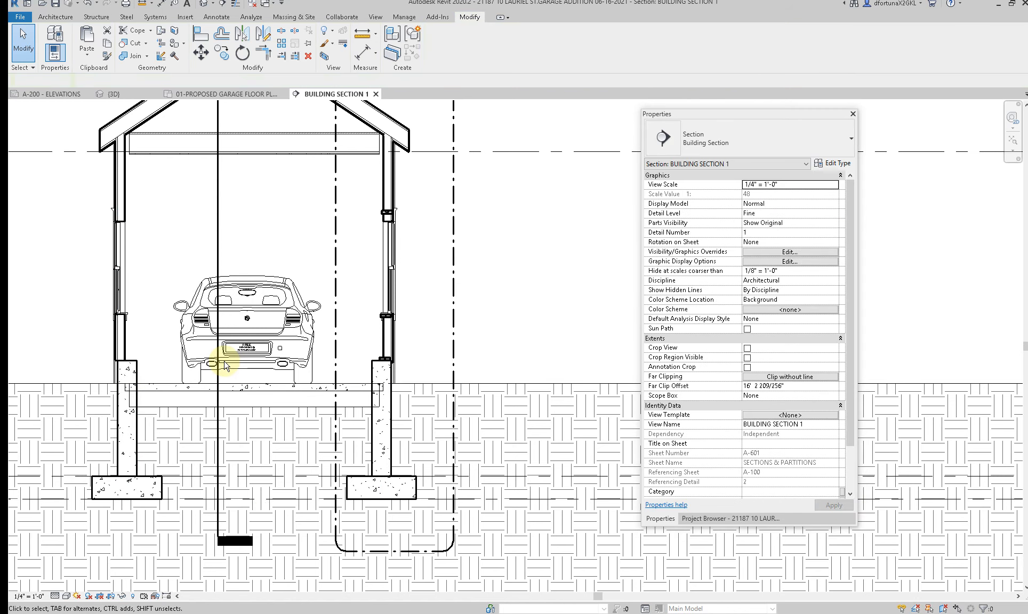
# Step: Try to match the right foundation wall's type properties to the left foundation wall
pyautogui.scroll(-2, 193, 418)
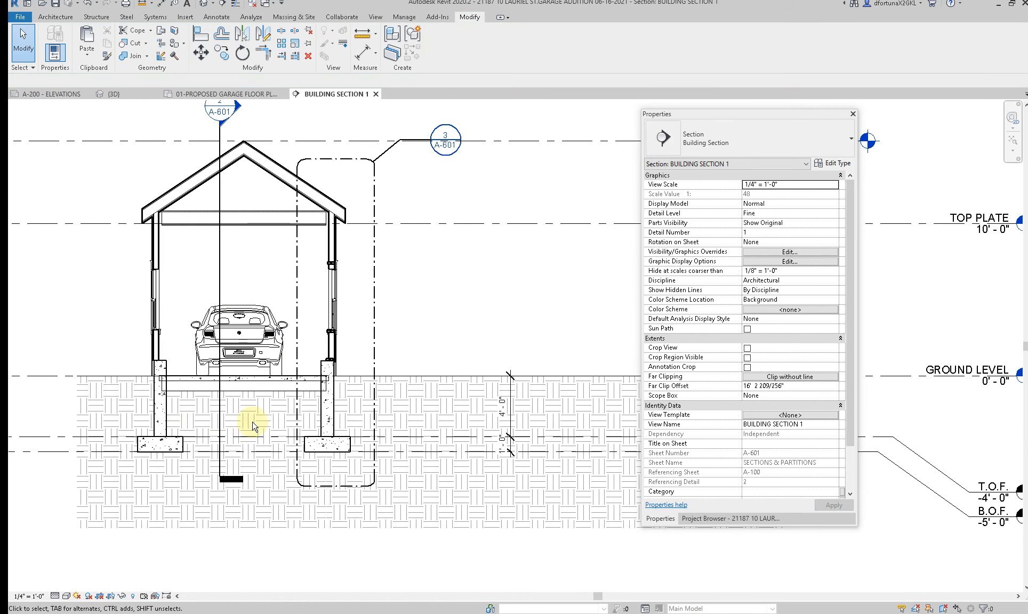
pyautogui.press('a')
pyautogui.click(160, 395)
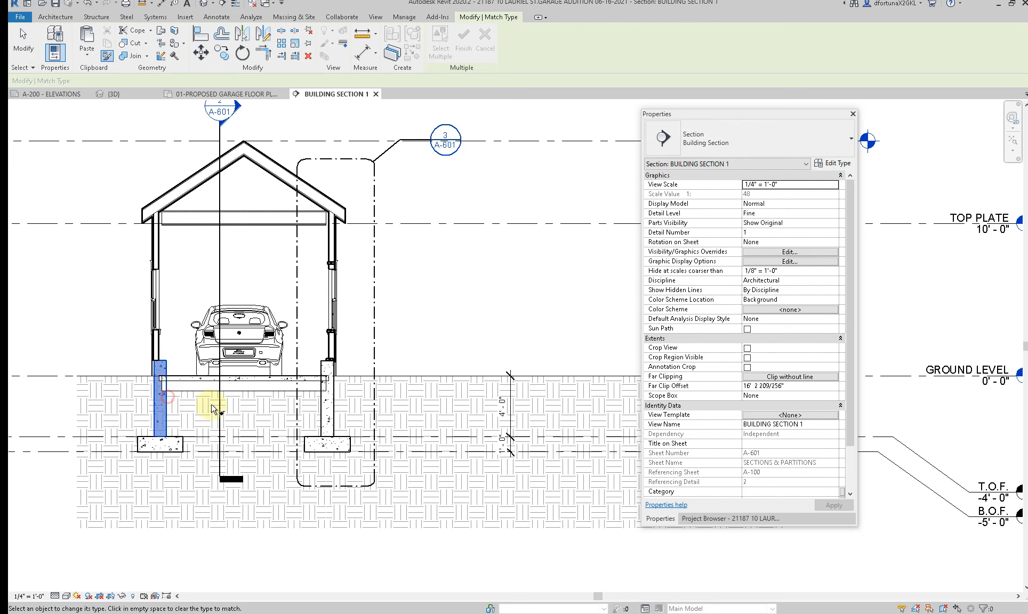
pyautogui.click(322, 408)
pyautogui.press('Escape')
pyautogui.press('Escape')
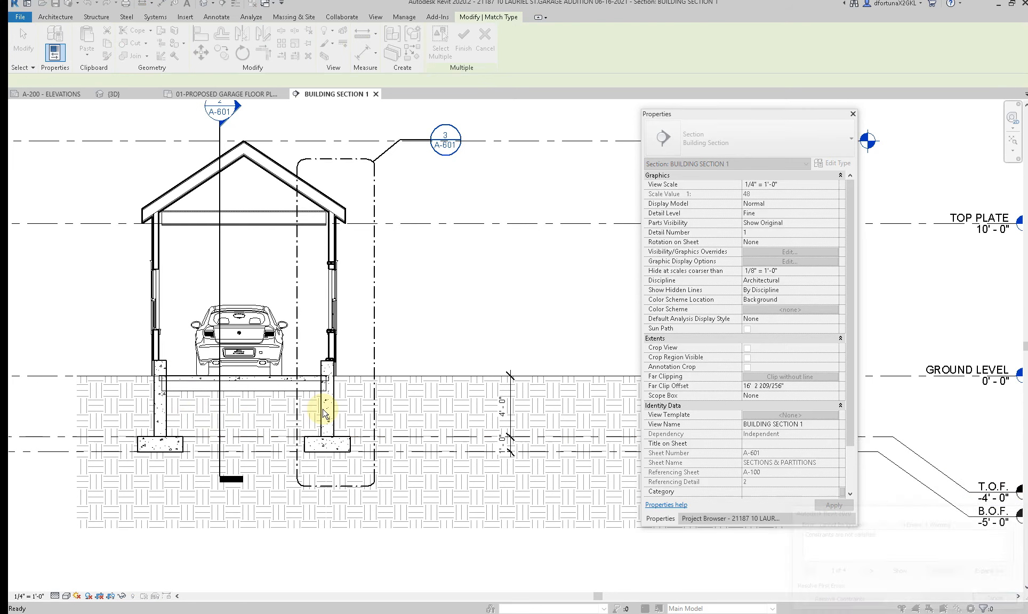
# Step: Constrain the right foundation wall's base to T.O.F. with 0' 0" offset and its top to GROUND LEVEL with 1' 0" offset
pyautogui.click(323, 410)
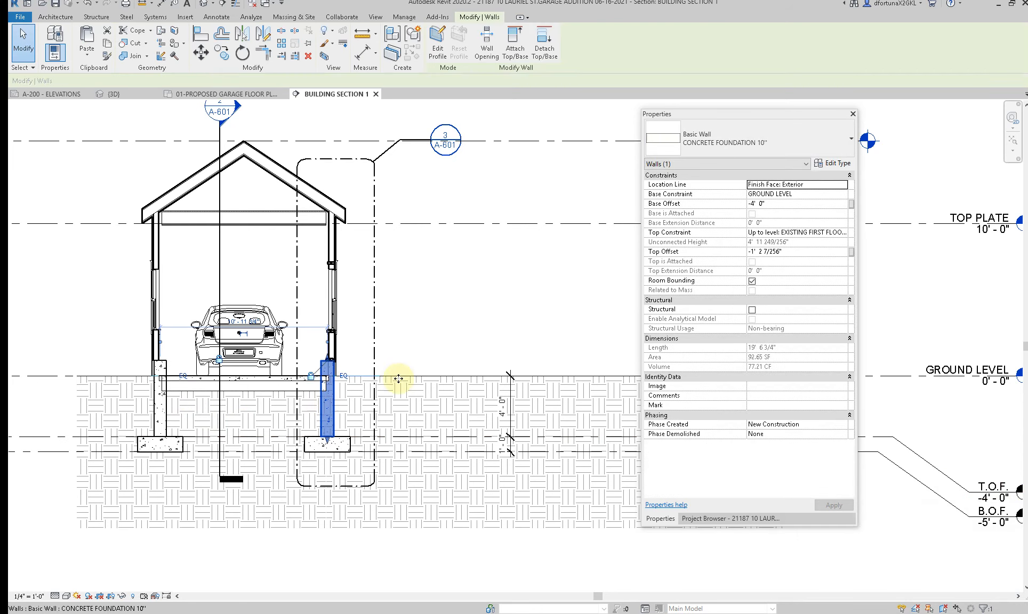
pyautogui.click(844, 194)
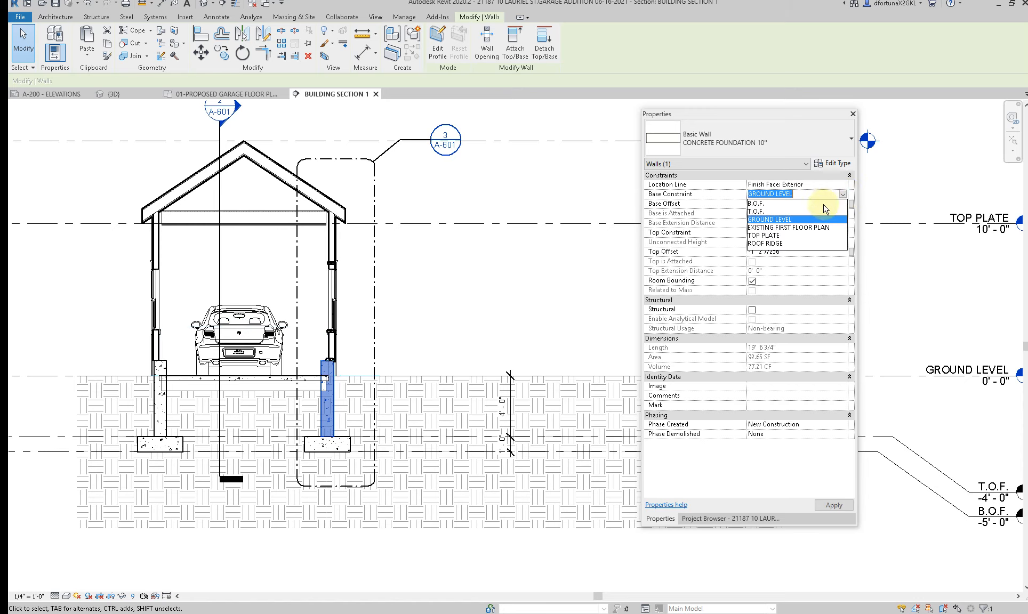
pyautogui.click(756, 211)
pyautogui.click(783, 204)
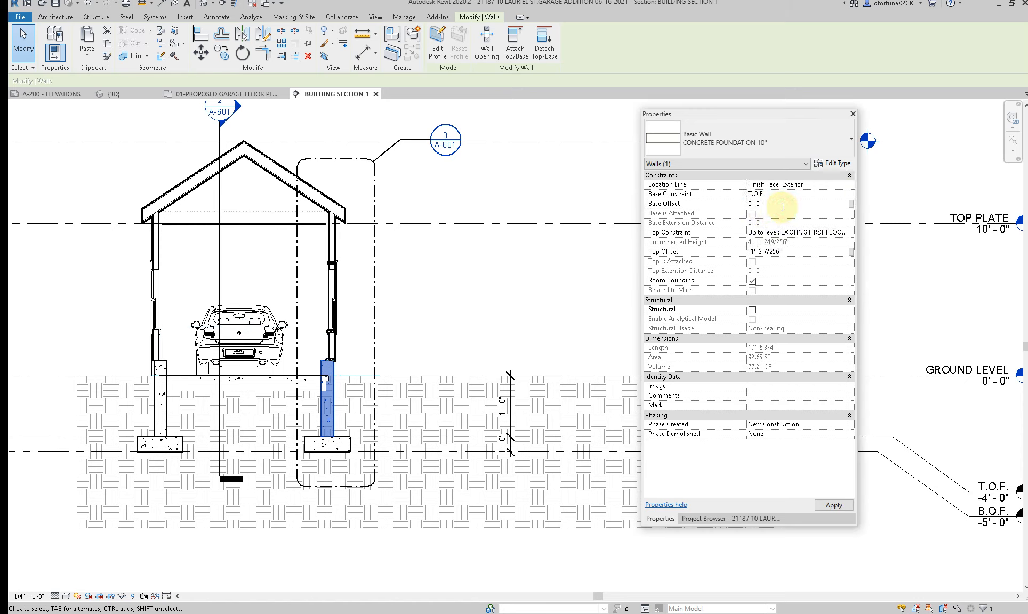
pyautogui.click(846, 234)
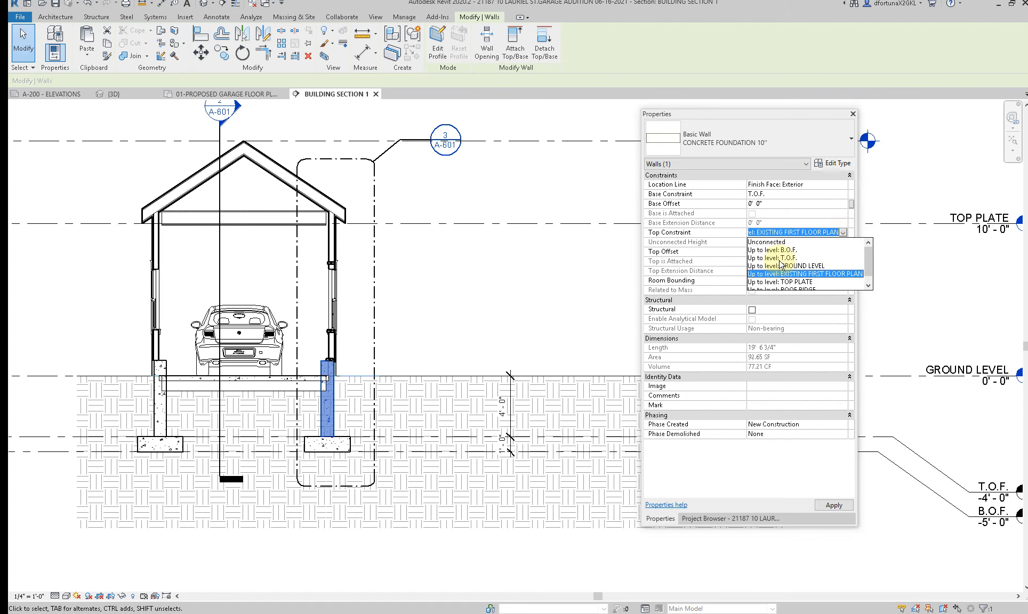
pyautogui.click(780, 266)
pyautogui.click(792, 251)
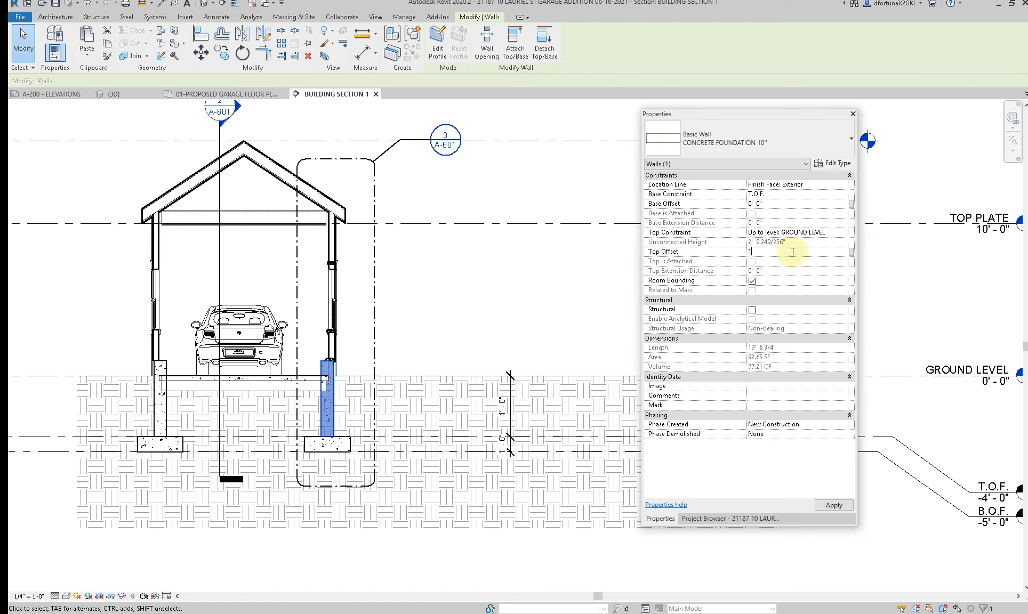
pyautogui.press('Return')
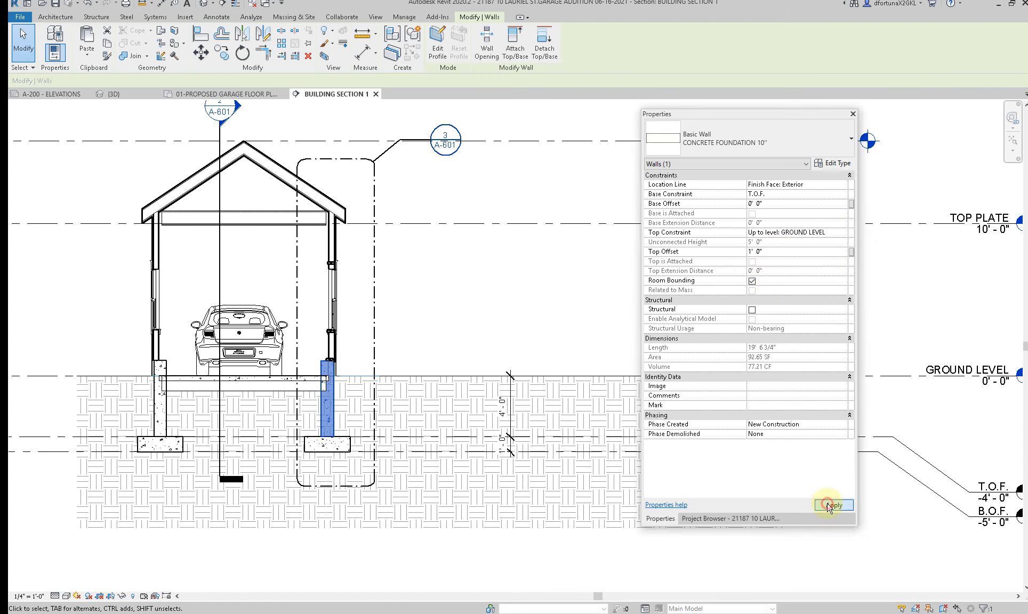
pyautogui.click(429, 334)
# Step: Open the default 3D view and show the garage foundation walls and footings from below
pyautogui.scroll(-1, 431, 330)
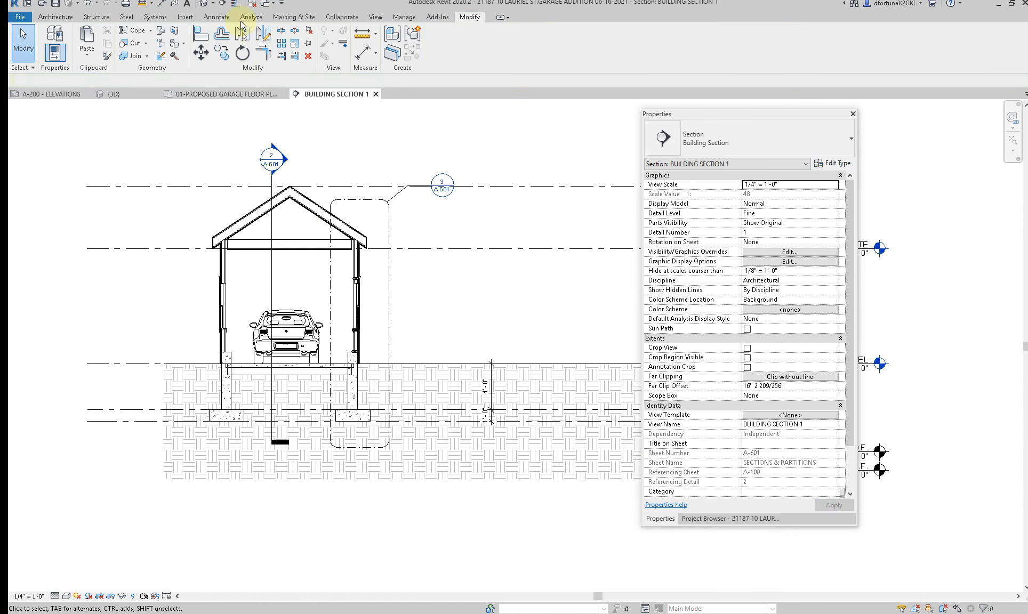
pyautogui.click(203, 4)
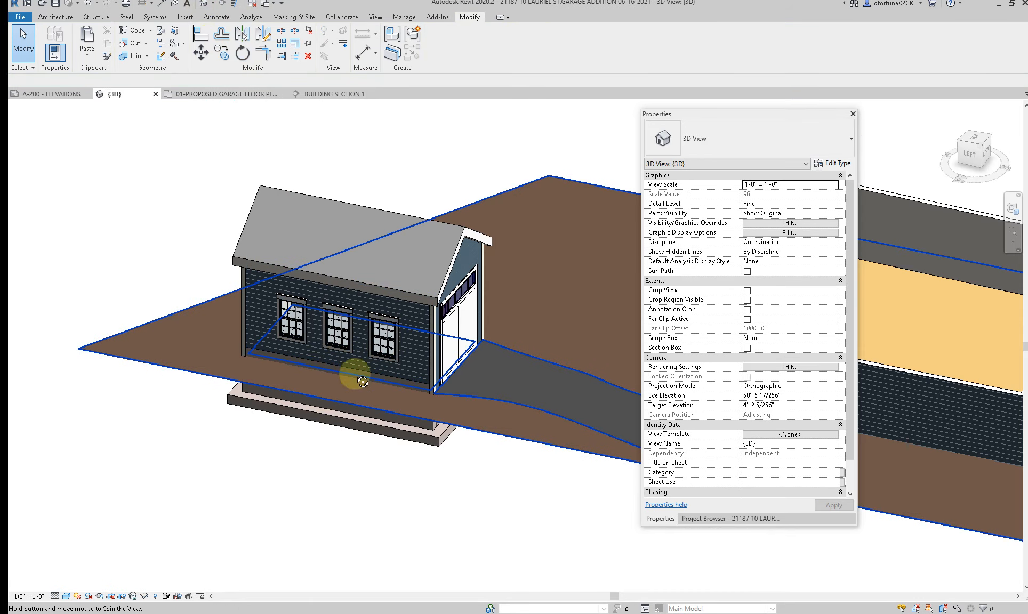
pyautogui.keyDown('shift'); pyautogui.moveTo(354, 374); pyautogui.dragTo(303, 365, button='middle'); pyautogui.keyUp('shift')
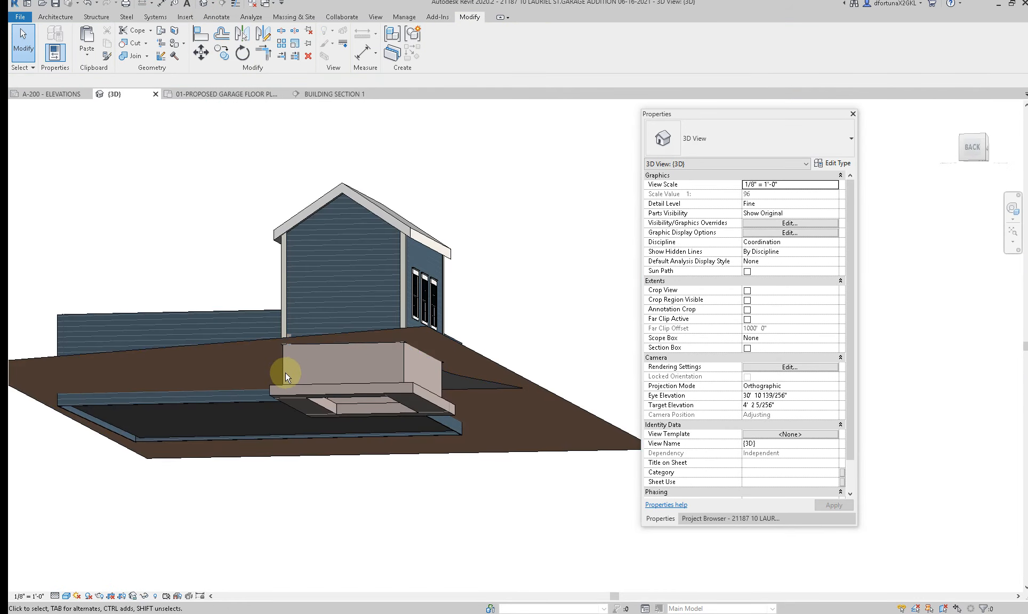
pyautogui.press('Tab')
pyautogui.press('Tab')
pyautogui.keyDown('shift'); pyautogui.moveTo(402, 382); pyautogui.dragTo(310, 412, button='middle'); pyautogui.keyUp('shift')
pyautogui.scroll(3, 337, 402)
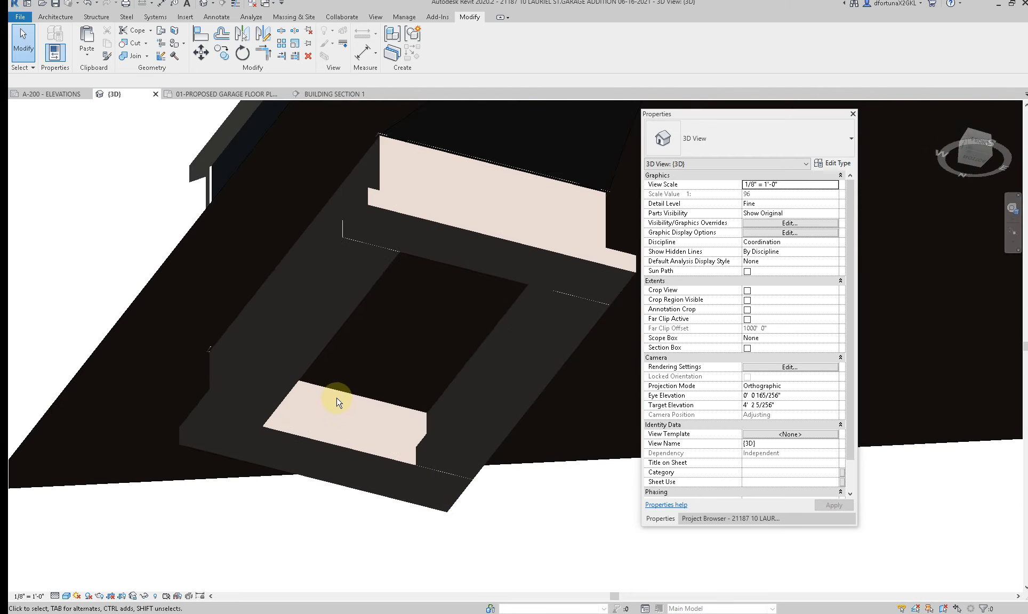
# Step: Hide the bearing footing under the rear foundation wall in the 3D view
pyautogui.click(329, 432)
pyautogui.rightClick(329, 429)
pyautogui.moveTo(401, 213)
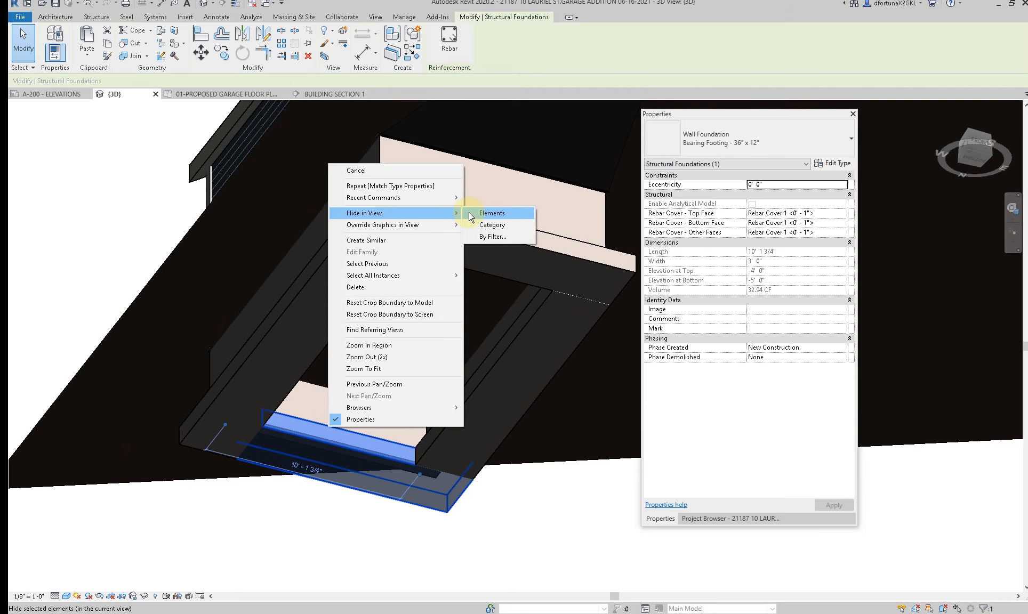
pyautogui.click(480, 212)
# Step: Constrain the rear foundation wall's base to T.O.F. with 0' 0" offset and its top to GROUND LEVEL with 1' 0" offset
pyautogui.click(299, 442)
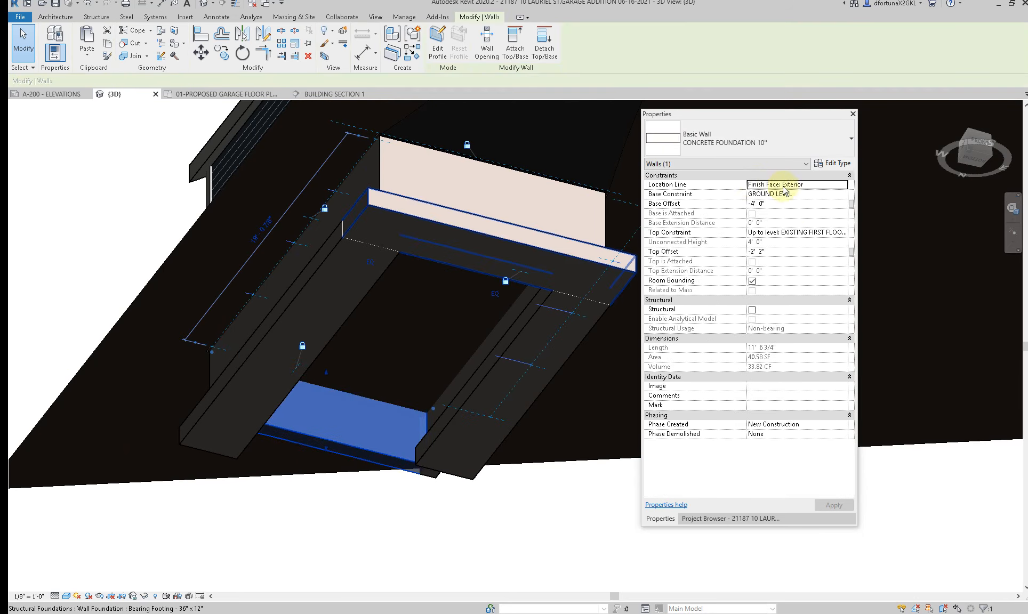
pyautogui.click(813, 202)
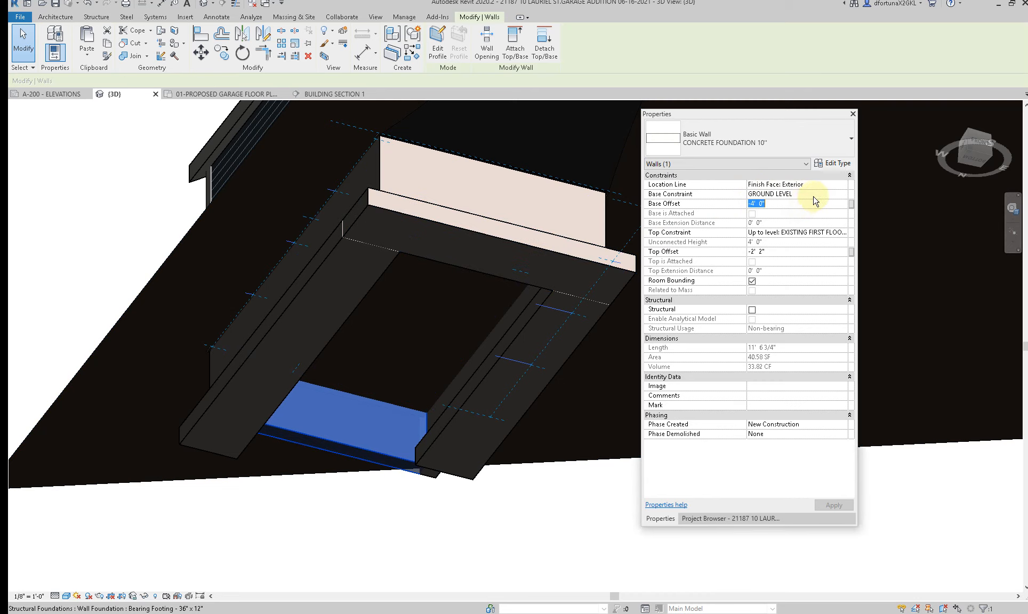
pyautogui.click(842, 194)
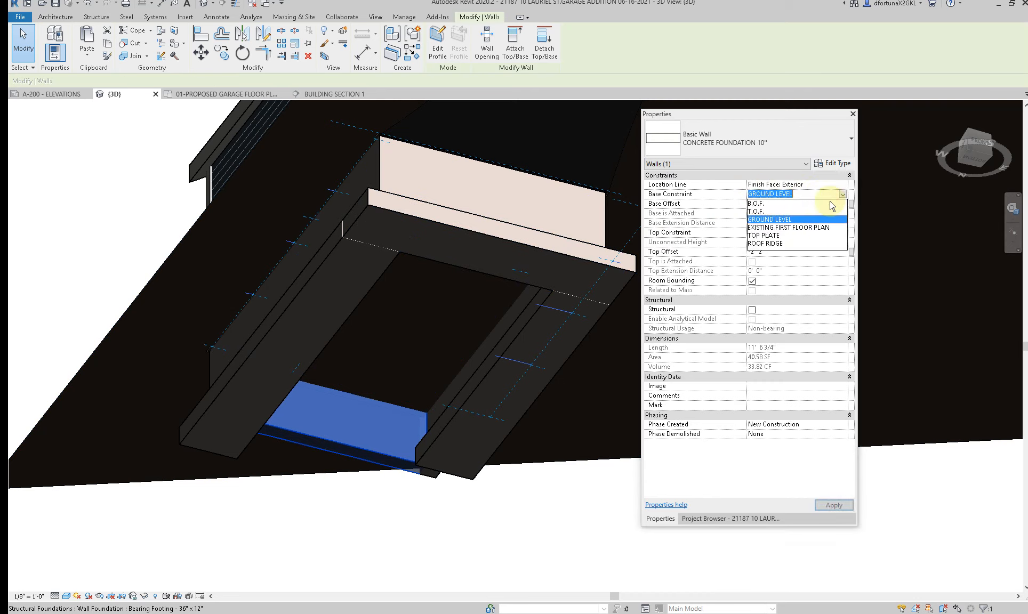
pyautogui.click(770, 212)
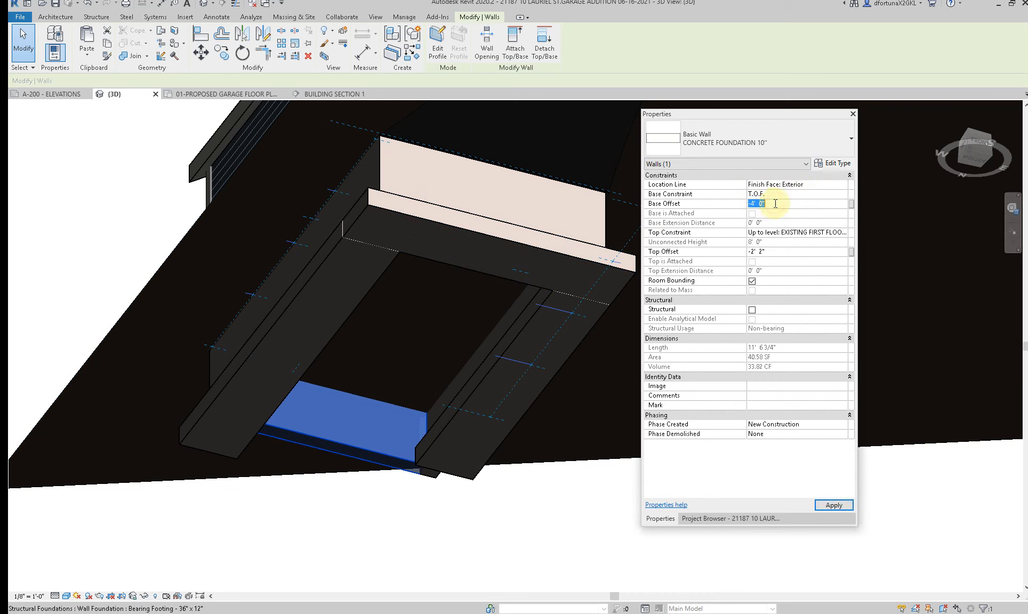
pyautogui.click(775, 204)
pyautogui.write('00')
pyautogui.press('Return')
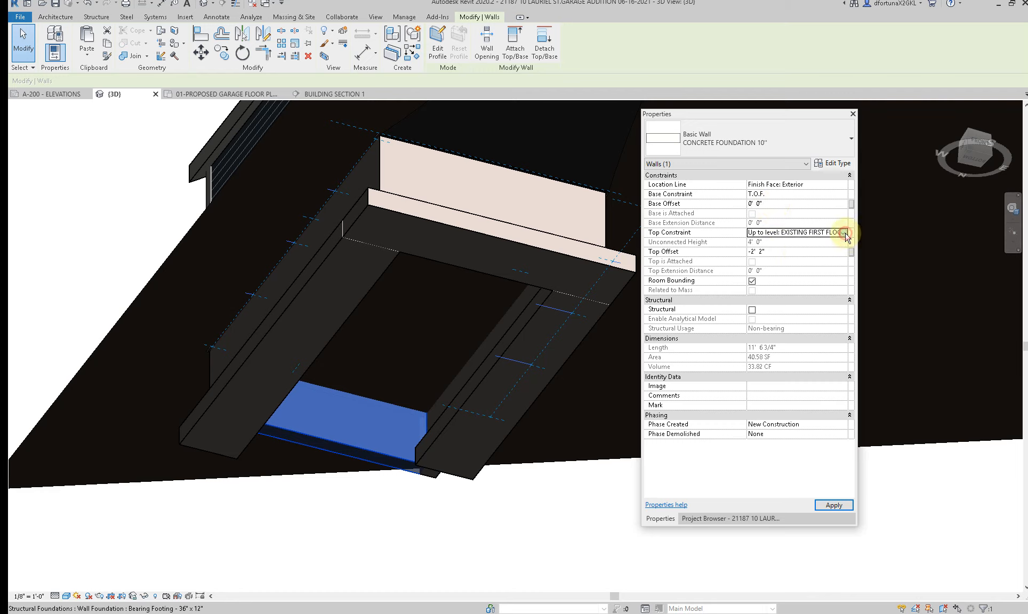
pyautogui.click(847, 233)
pyautogui.click(773, 264)
pyautogui.click(771, 251)
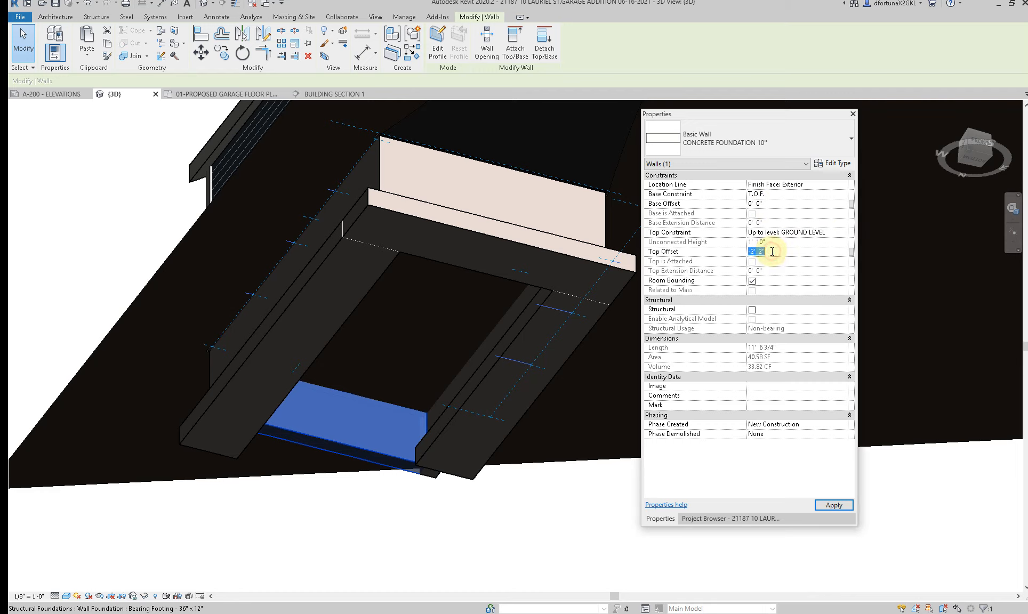
pyautogui.write('1')
pyautogui.press('Return')
pyautogui.click(830, 506)
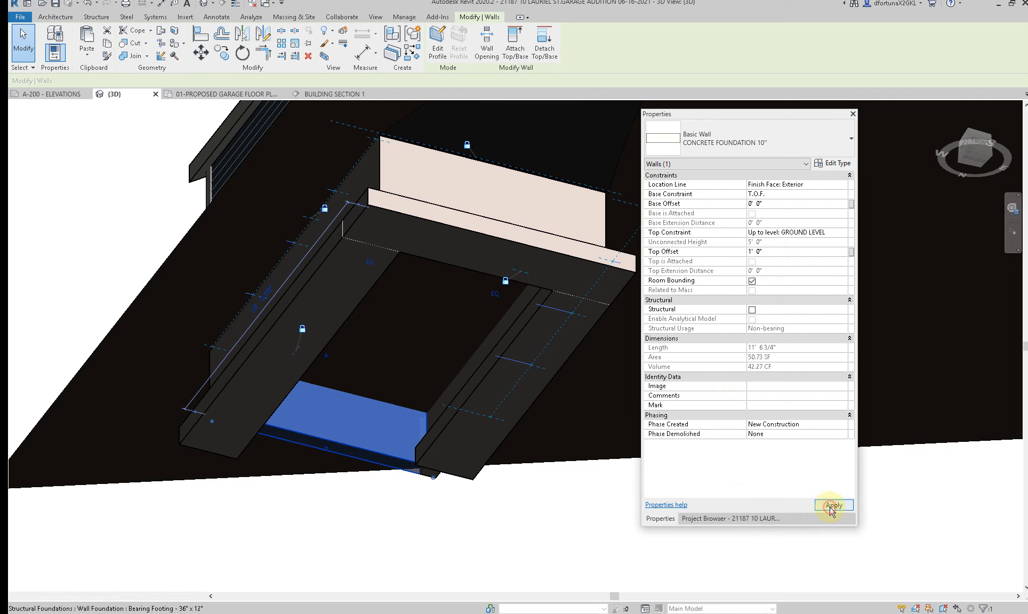
pyautogui.press('Escape')
# Step: Try to match the front foundation wall's type properties to the rear foundation wall
pyautogui.scroll(-1, 212, 428)
pyautogui.press('m')
pyautogui.press('a')
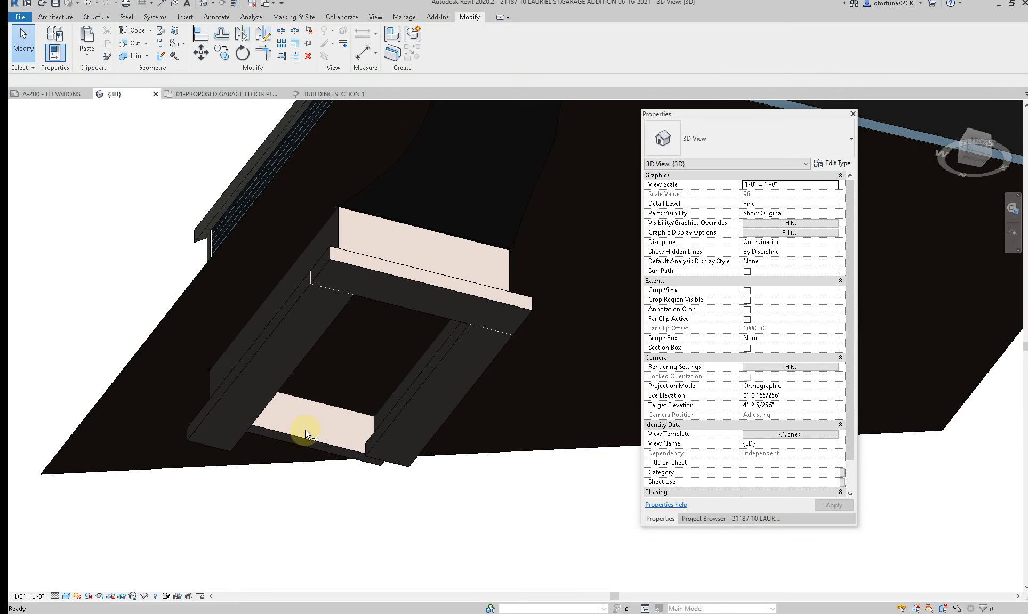
pyautogui.click(302, 436)
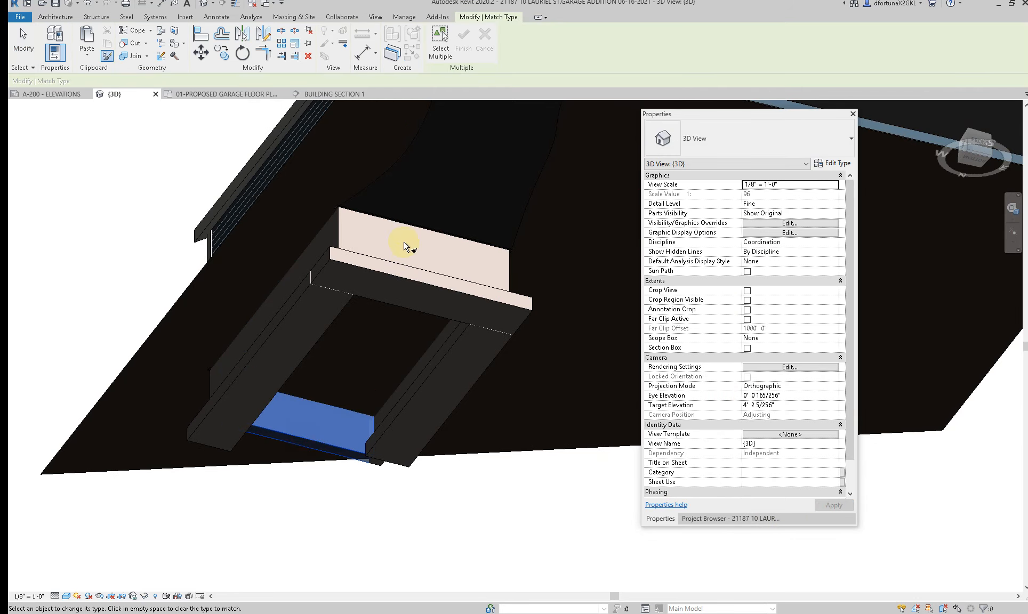
pyautogui.click(341, 234)
pyautogui.press('Escape')
pyautogui.press('Escape')
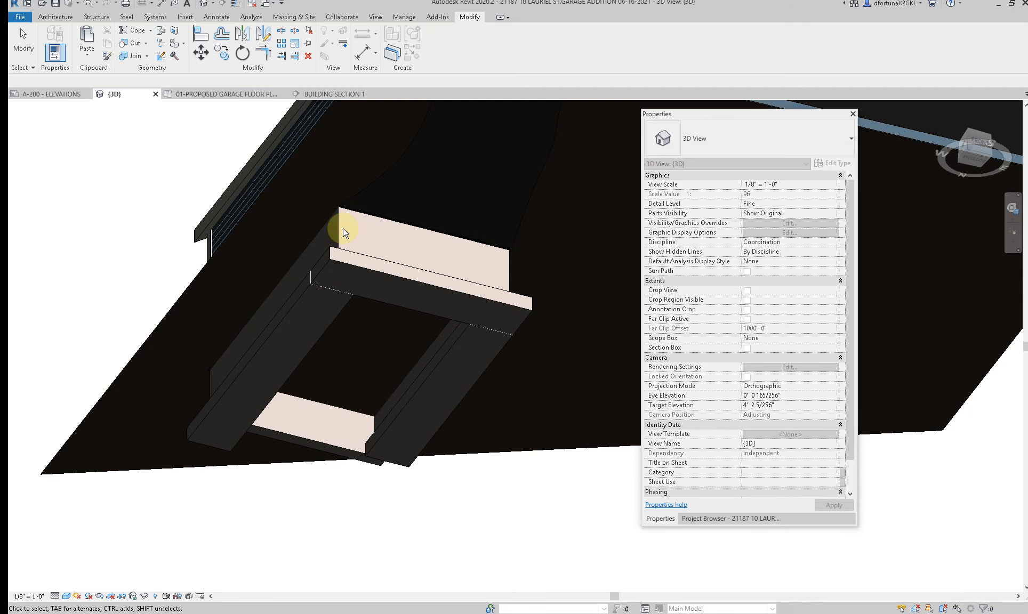
# Step: Hide the bearing footing under the front foundation wall in the 3D view
pyautogui.rightClick(394, 282)
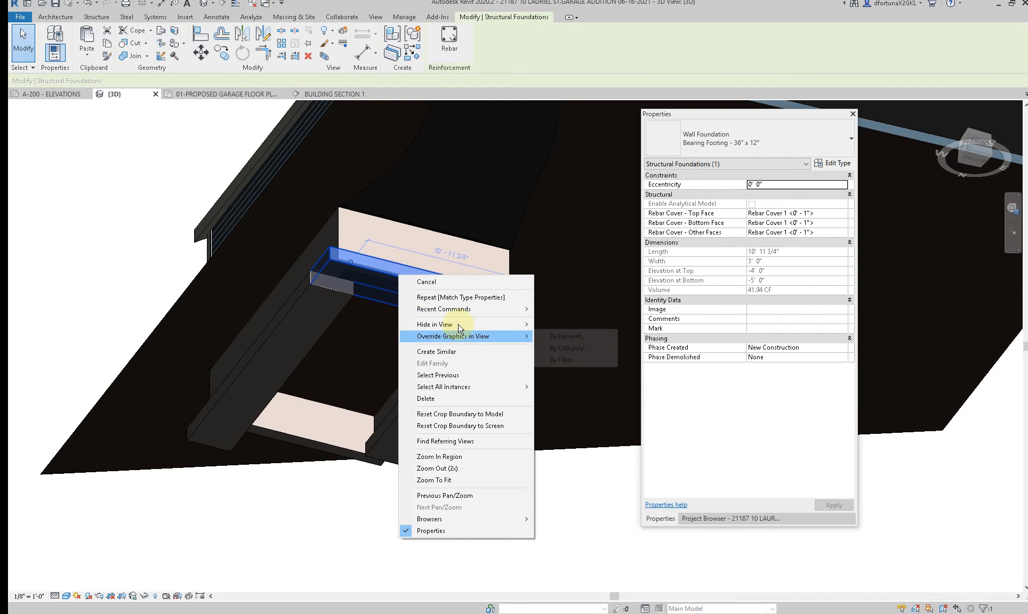
pyautogui.click(554, 324)
pyautogui.click(437, 281)
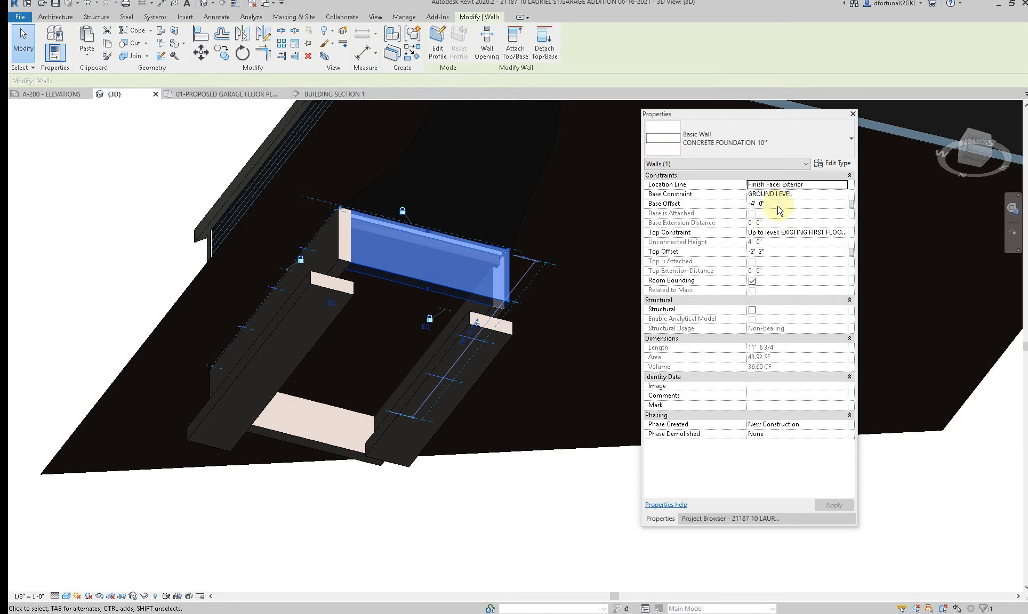
pyautogui.click(507, 394)
# Step: Constrain the front foundation wall's base to T.O.F. with 0' 0" offset and its top to GROUND LEVEL with 1' 0" offset, accepting the overlap
pyautogui.scroll(-3, 508, 395)
pyautogui.keyDown('shift'); pyautogui.moveTo(434, 279); pyautogui.dragTo(428, 344, button='middle'); pyautogui.keyUp('shift')
pyautogui.click(428, 344)
pyautogui.scroll(2, 432, 349)
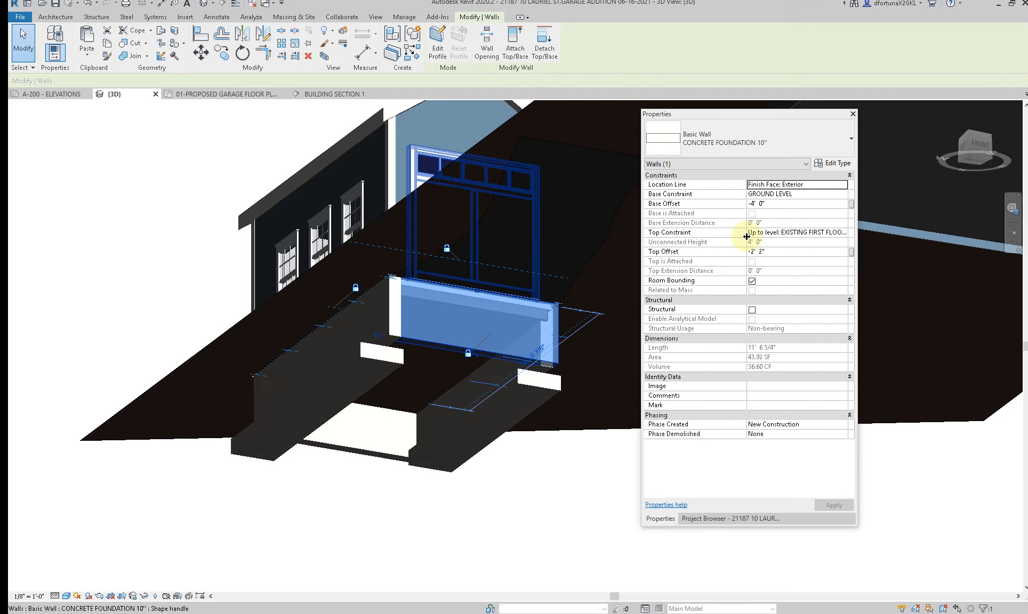
pyautogui.click(831, 194)
pyautogui.click(842, 194)
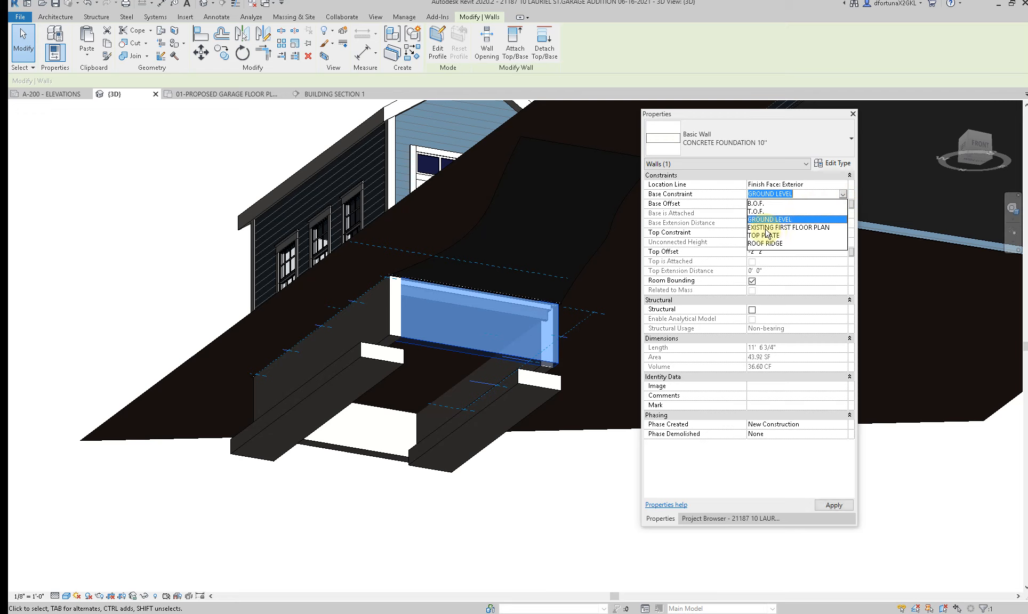
pyautogui.click(770, 212)
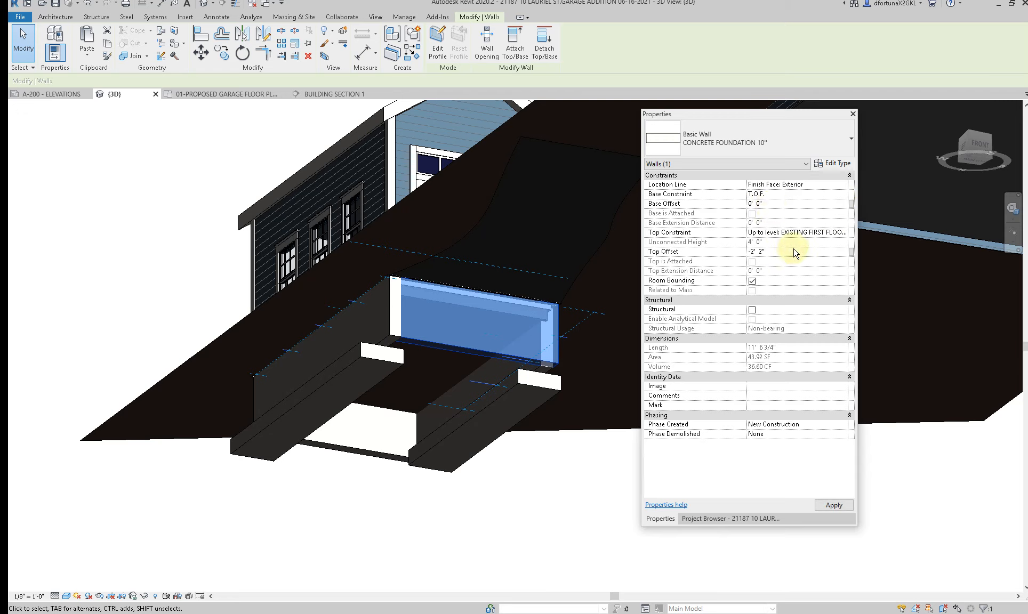
pyautogui.click(844, 234)
pyautogui.click(842, 233)
pyautogui.click(793, 265)
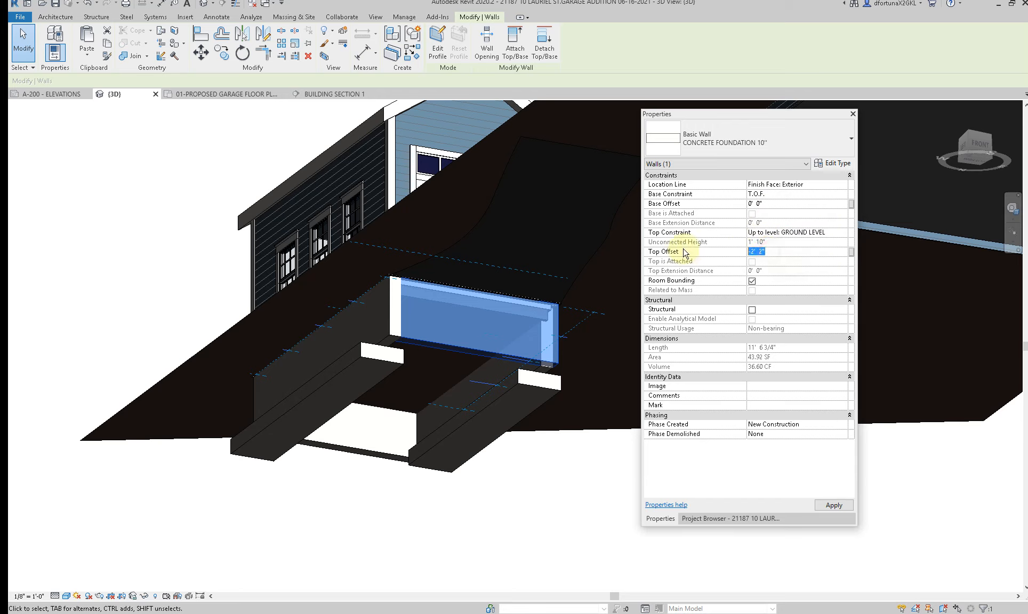
pyautogui.click(836, 504)
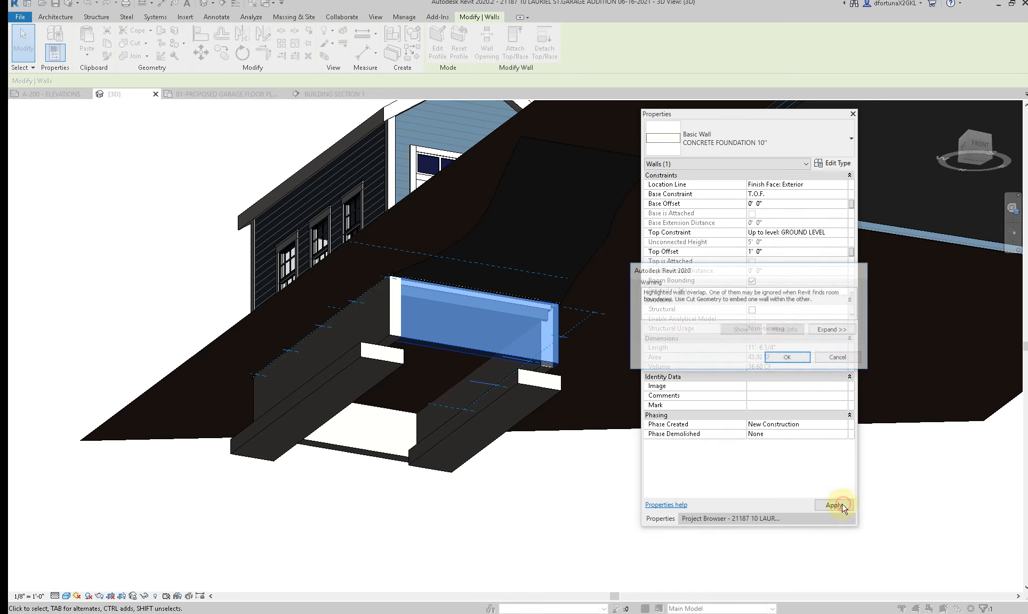
pyautogui.click(787, 359)
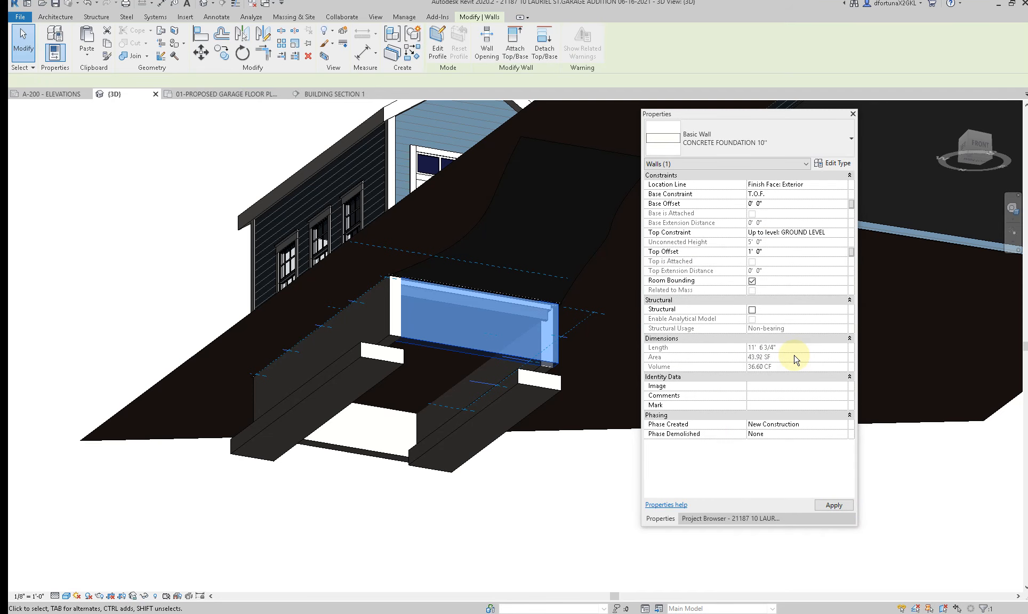
pyautogui.click(459, 509)
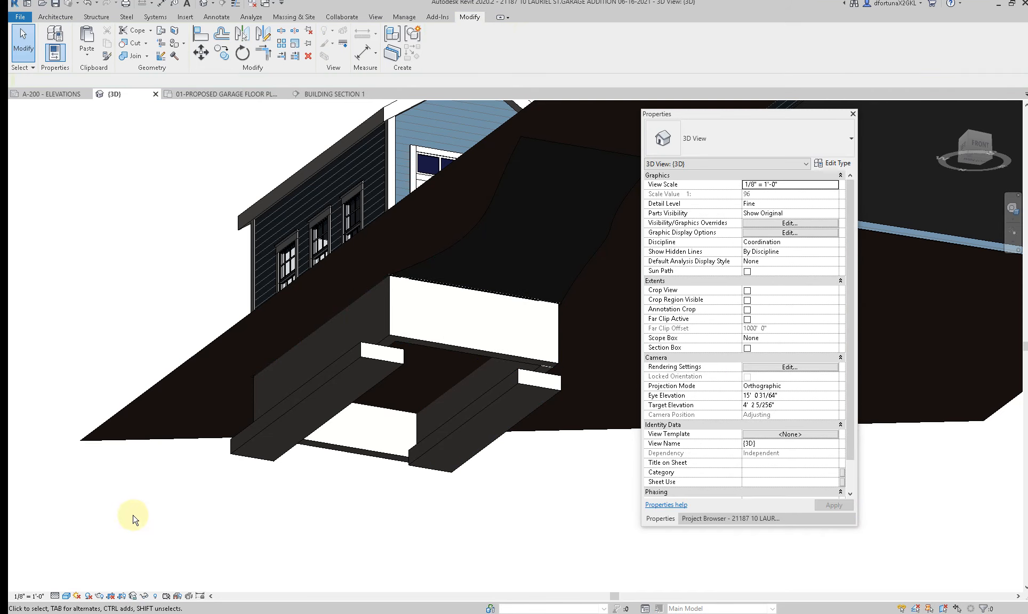
# Step: Reveal the hidden elements, unhide the front and rear bearing footings, and leave the reveal mode
pyautogui.click(155, 596)
pyautogui.click(416, 347)
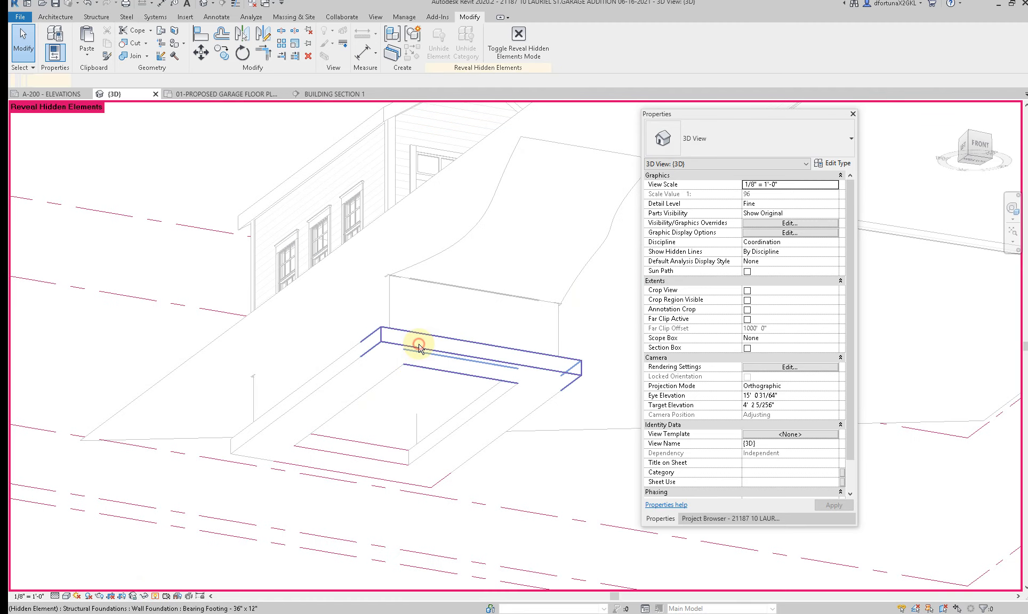
pyautogui.rightClick(418, 346)
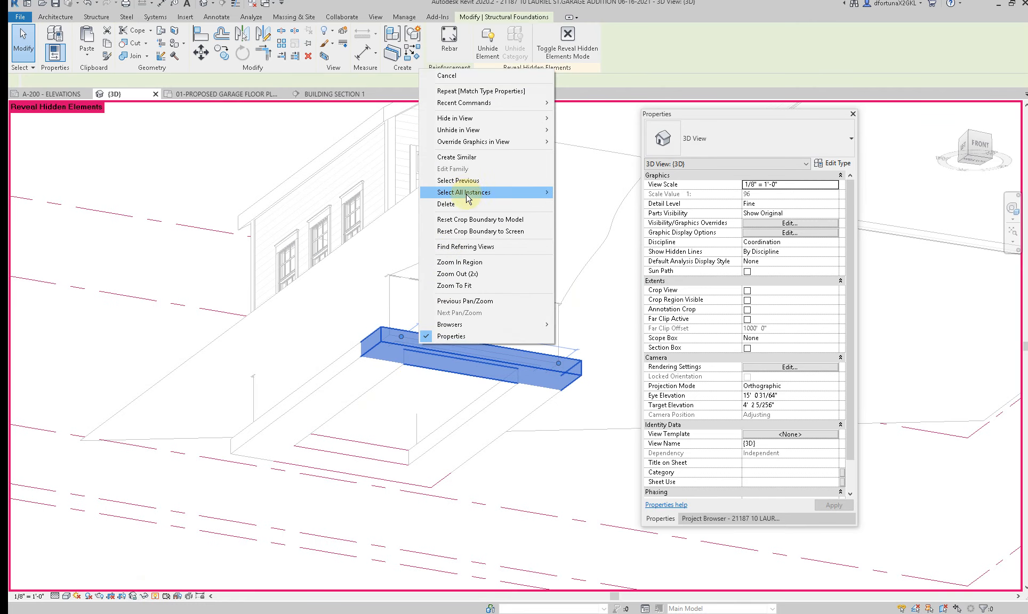
pyautogui.moveTo(471, 129)
pyautogui.click(580, 130)
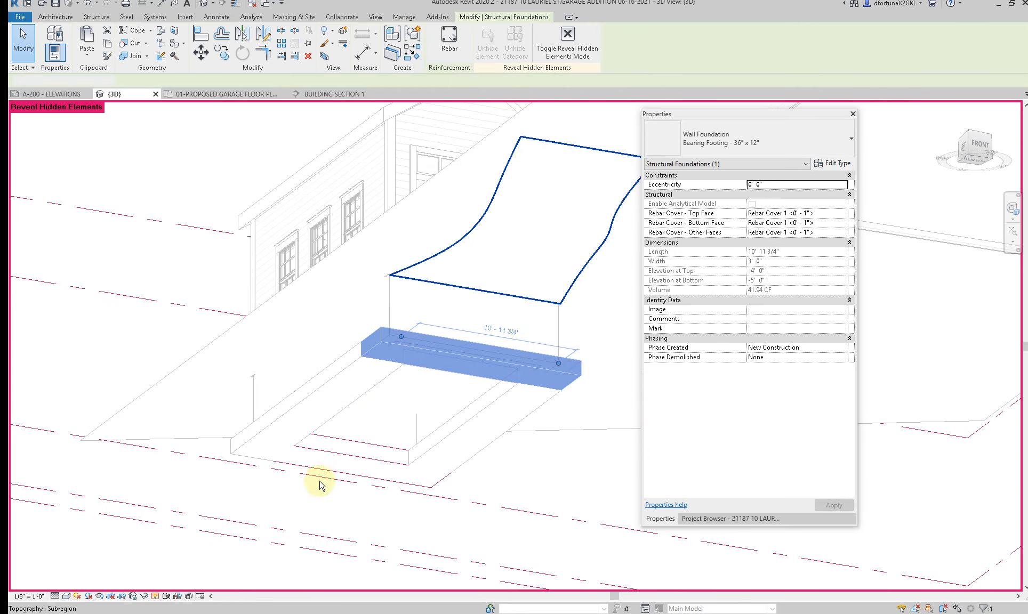
pyautogui.click(337, 459)
pyautogui.click(335, 457)
pyautogui.rightClick(334, 454)
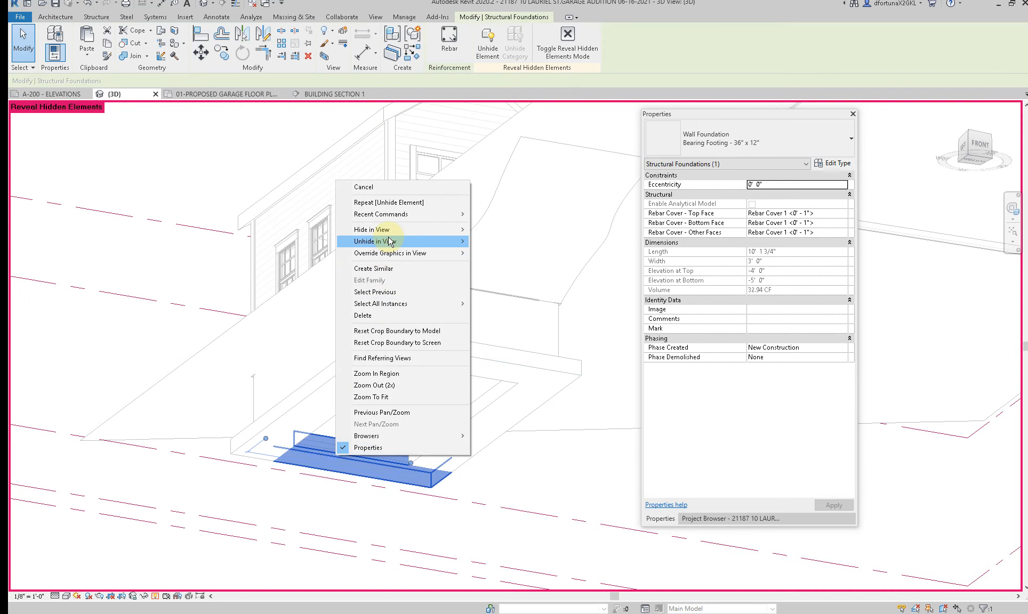
pyautogui.moveTo(385, 239)
pyautogui.click(488, 241)
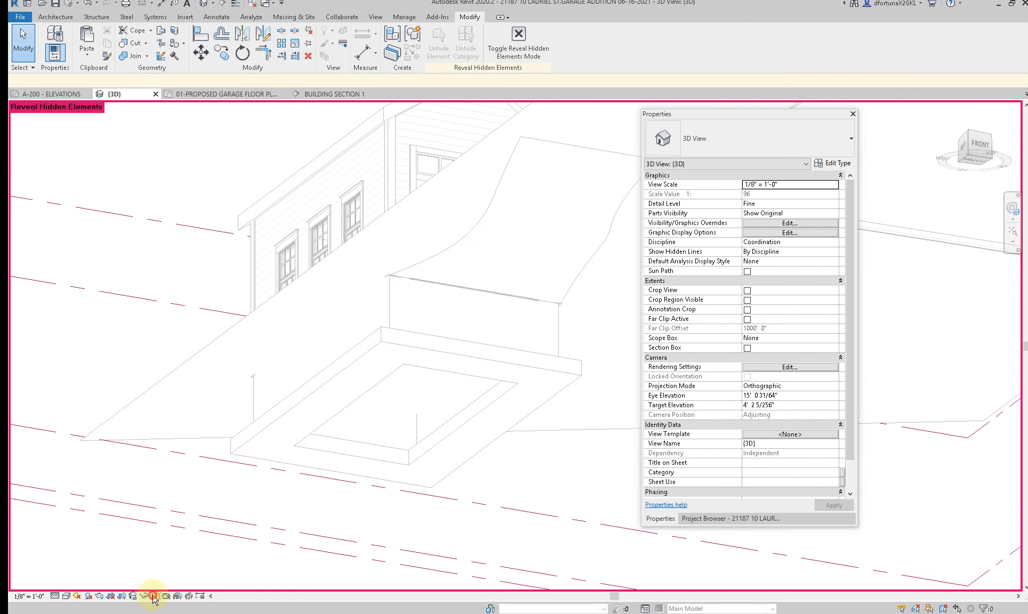
pyautogui.click(153, 596)
# Step: Hide the garage door in the 3D view to inspect the foundation at the opening, and undo the hiding
pyautogui.scroll(-3, 208, 511)
pyautogui.keyDown('shift'); pyautogui.moveTo(503, 352); pyautogui.dragTo(336, 464, button='middle'); pyautogui.keyUp('shift')
pyautogui.click(310, 451)
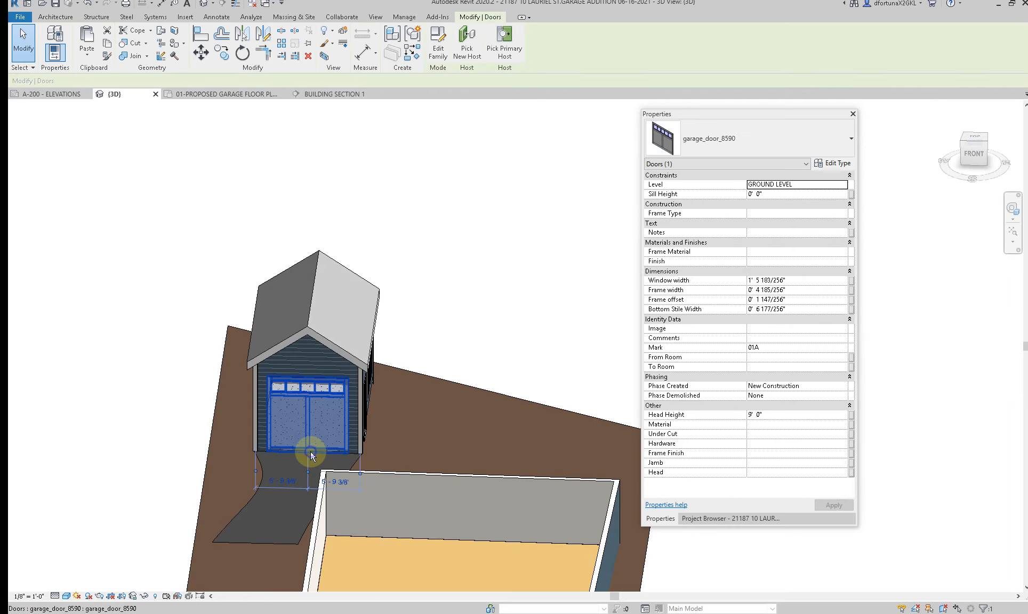
pyautogui.rightClick(310, 451)
pyautogui.click(463, 233)
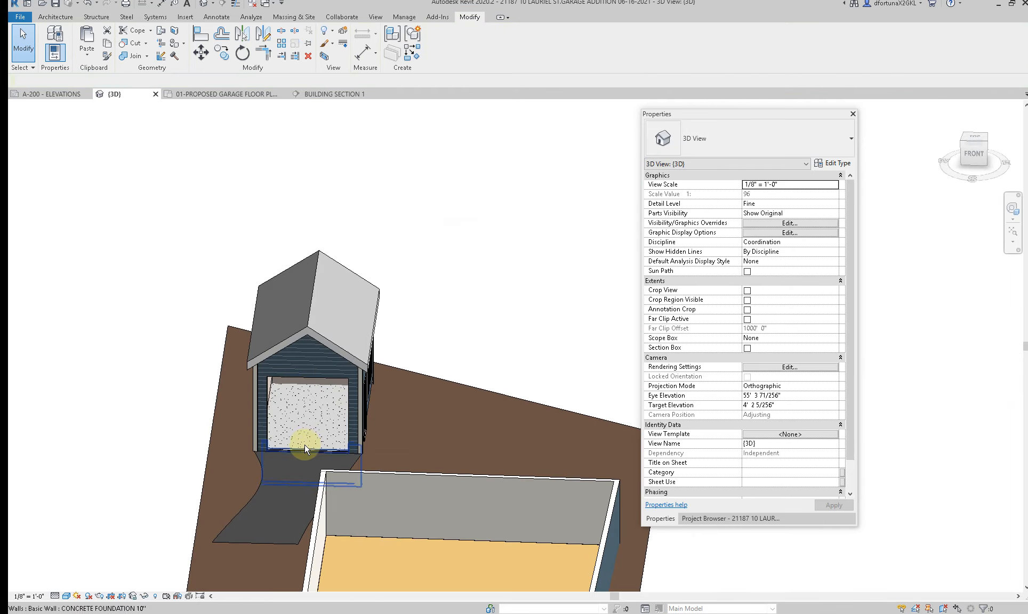
pyautogui.scroll(3, 300, 453)
pyautogui.keyDown('shift'); pyautogui.moveTo(310, 441); pyautogui.dragTo(352, 429, button='middle'); pyautogui.keyUp('shift')
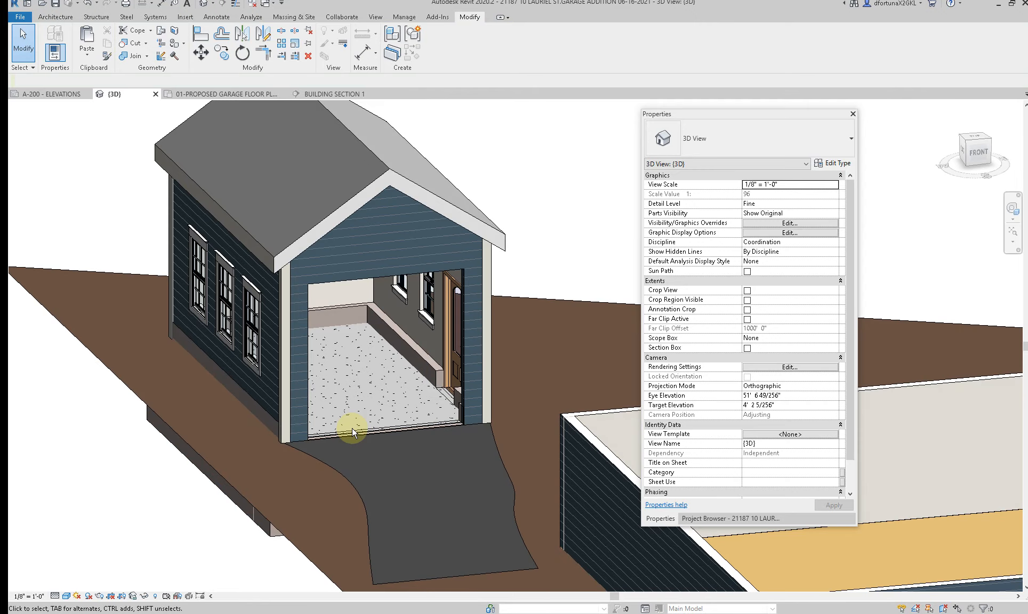
pyautogui.hotkey('ctrl', 'z')
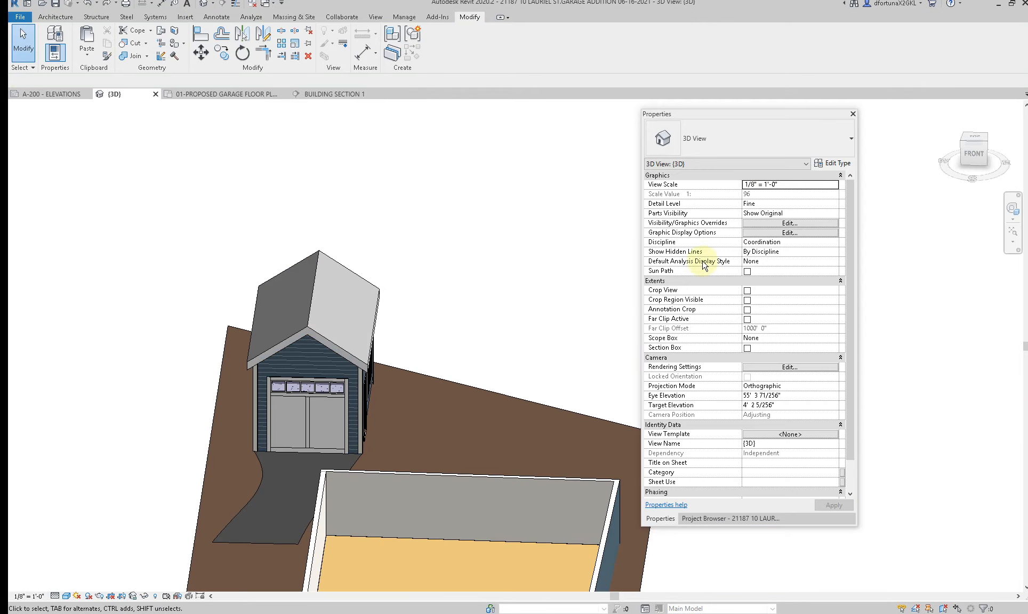
# Step: Open the 01-PROPOSED GARAGE FLOOR PLAN view to check the foundation and wall layout
pyautogui.click(701, 519)
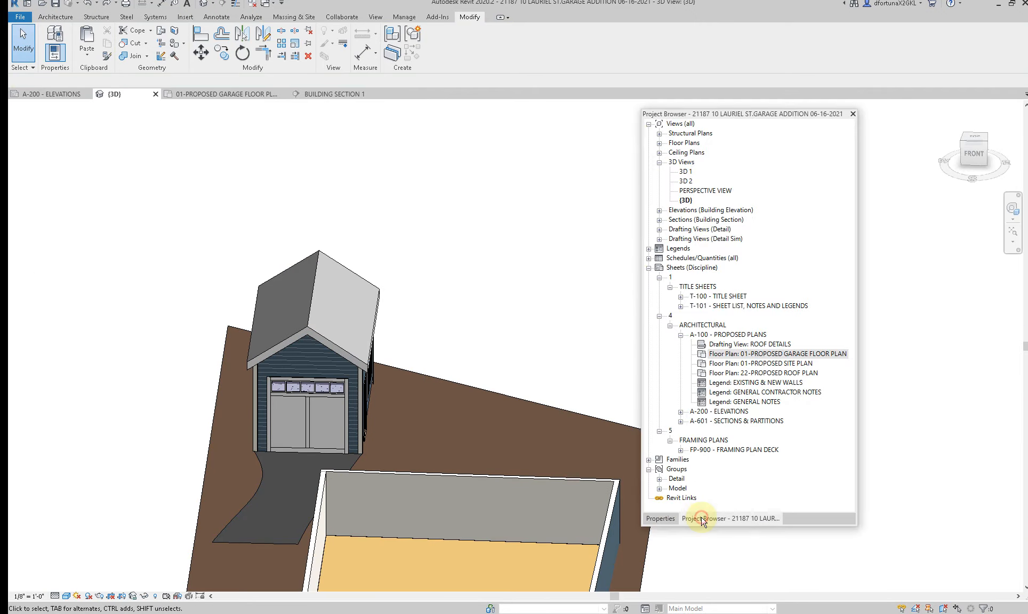
pyautogui.doubleClick(731, 354)
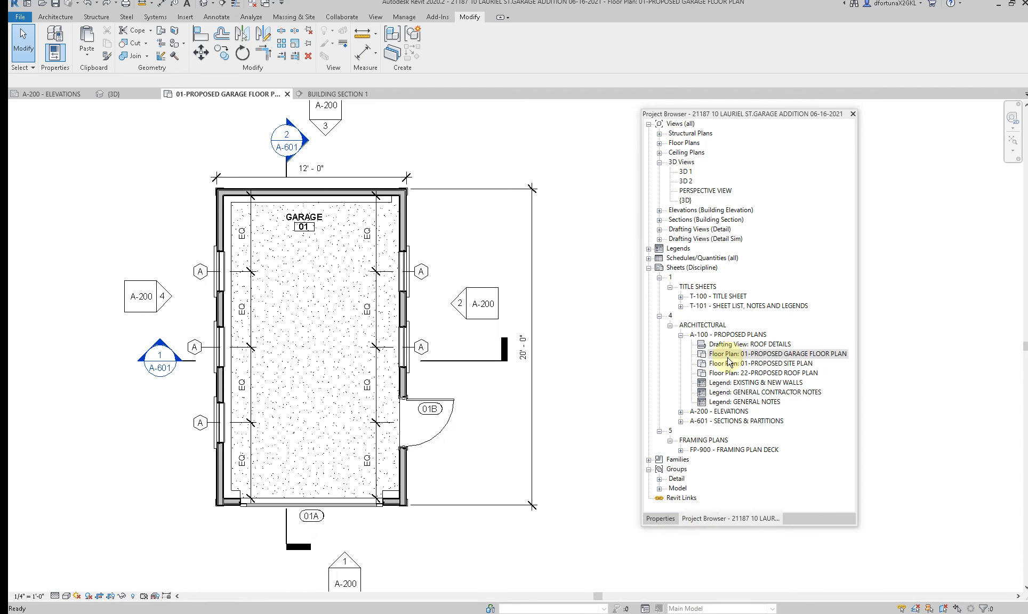
pyautogui.scroll(-1, 526, 505)
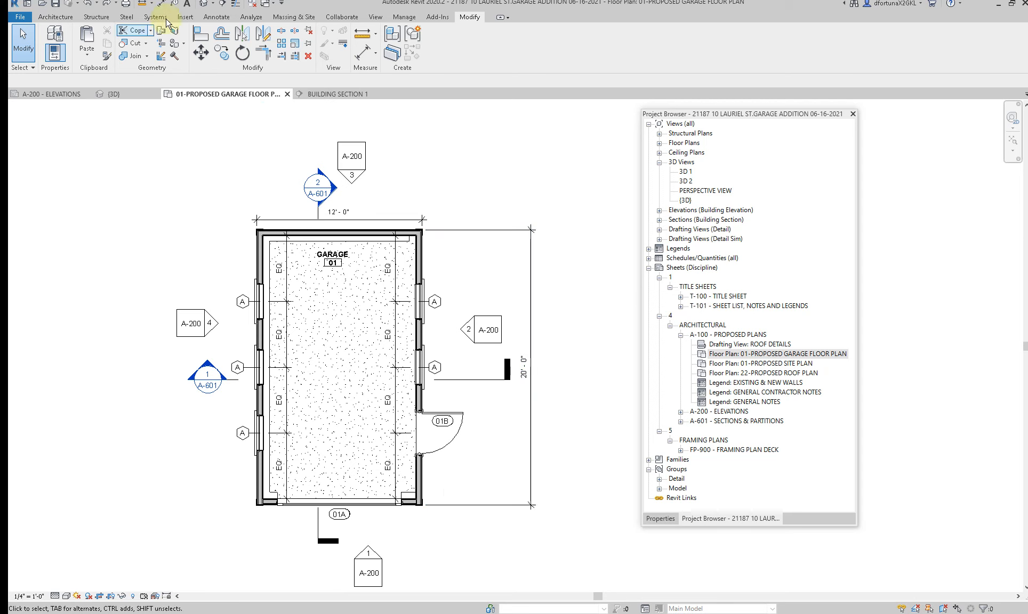
# Step: Reopen the default 3D view, hide the footing under the right foundation wall, and select that wall
pyautogui.click(203, 4)
pyautogui.keyDown('shift'); pyautogui.moveTo(485, 473); pyautogui.dragTo(323, 301, button='middle'); pyautogui.keyUp('shift')
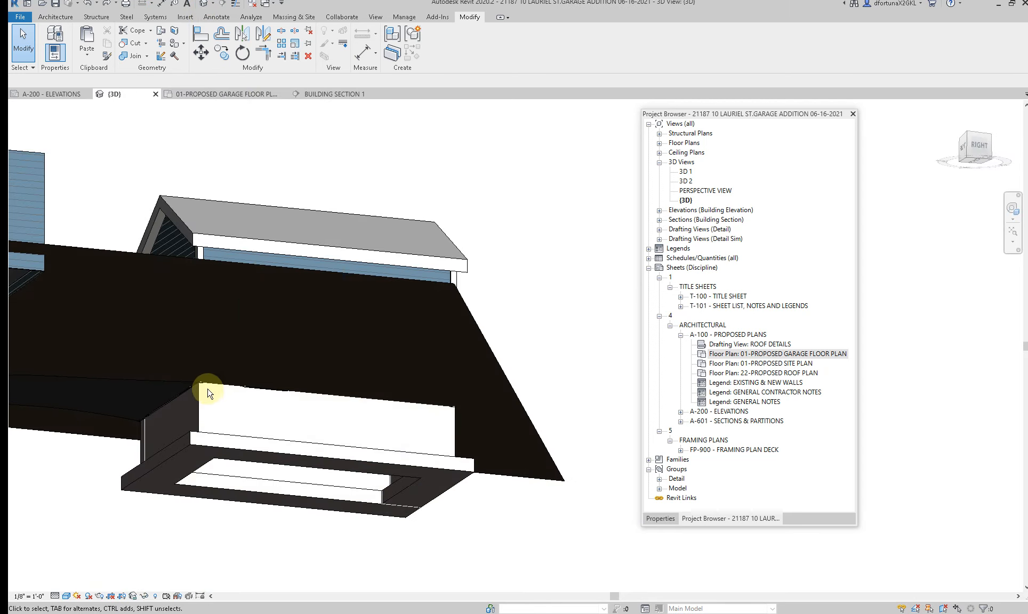
pyautogui.click(234, 442)
pyautogui.rightClick(237, 441)
pyautogui.moveTo(314, 224)
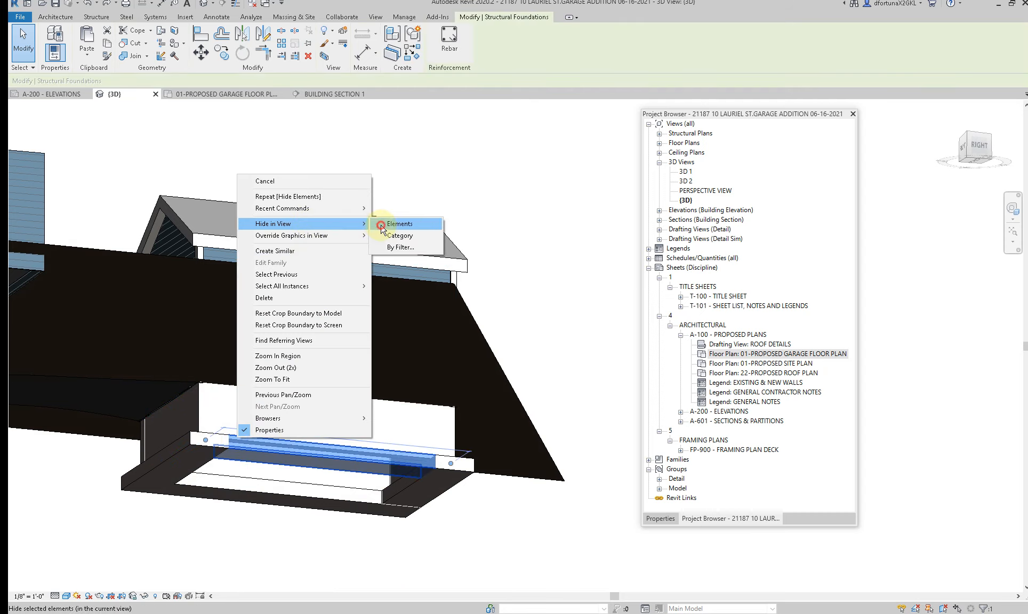
pyautogui.click(381, 224)
pyautogui.click(294, 435)
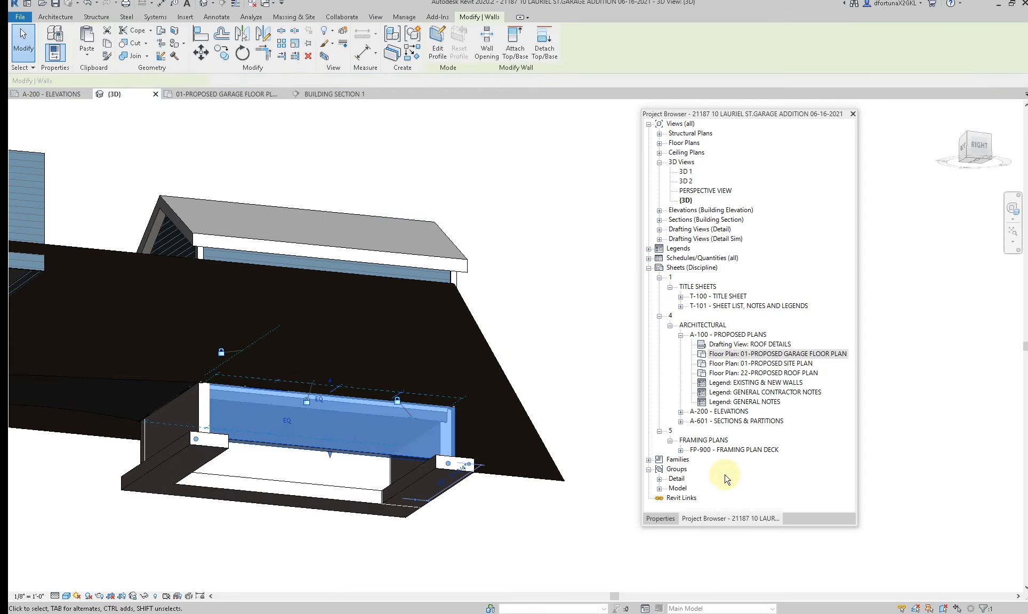
# Step: Check the base and top constraints and offsets of the selected right foundation wall, and clear the selection
pyautogui.click(661, 518)
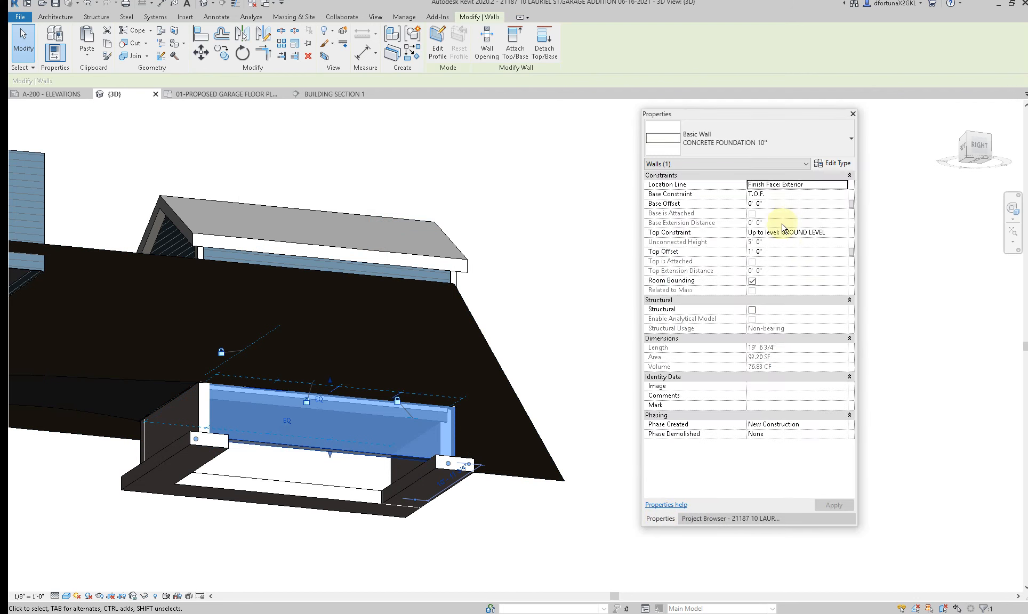
pyautogui.click(348, 533)
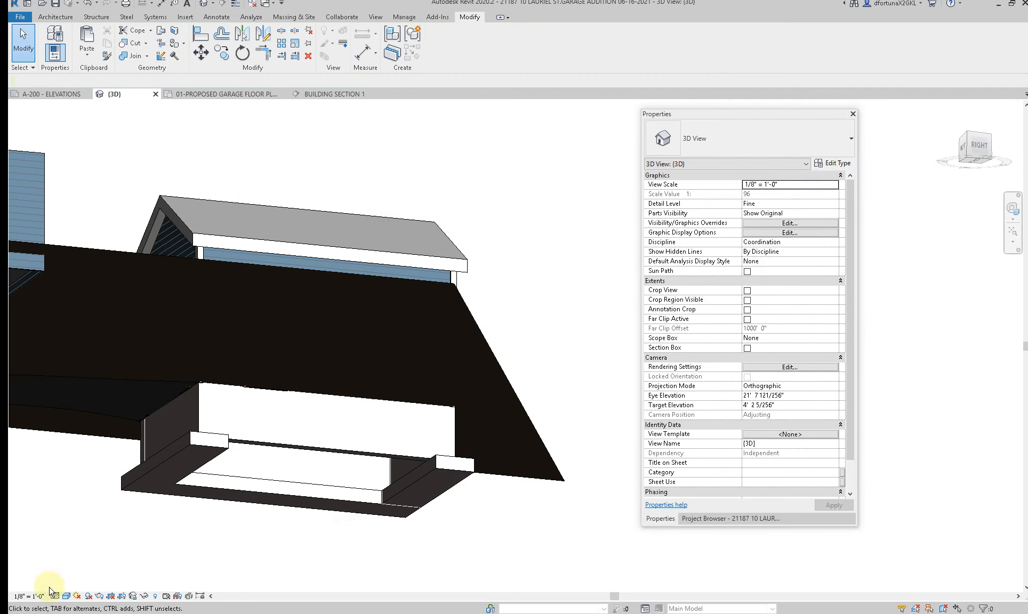
# Step: Reveal the hidden elements, unhide the 36" x 12" bearing footing under the right foundation wall, and leave the reveal mode
pyautogui.click(157, 596)
pyautogui.click(291, 453)
pyautogui.rightClick(291, 453)
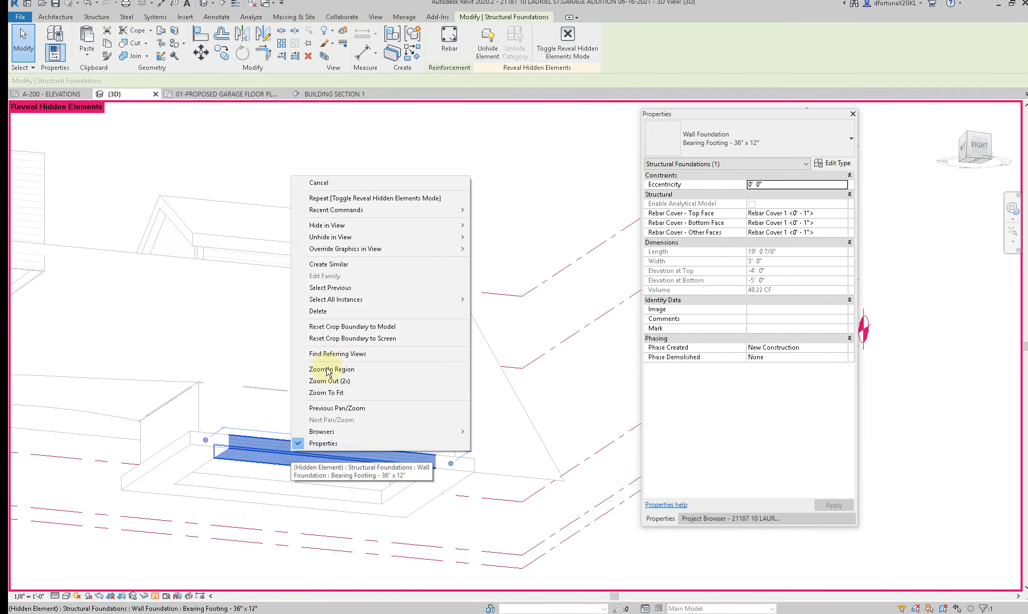
pyautogui.moveTo(458, 225)
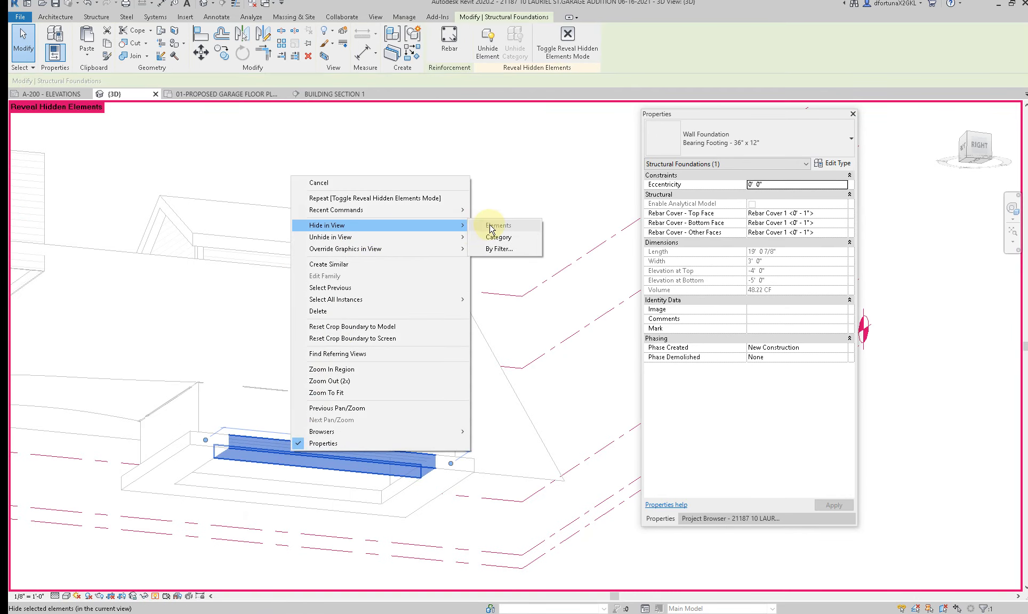
pyautogui.click(495, 236)
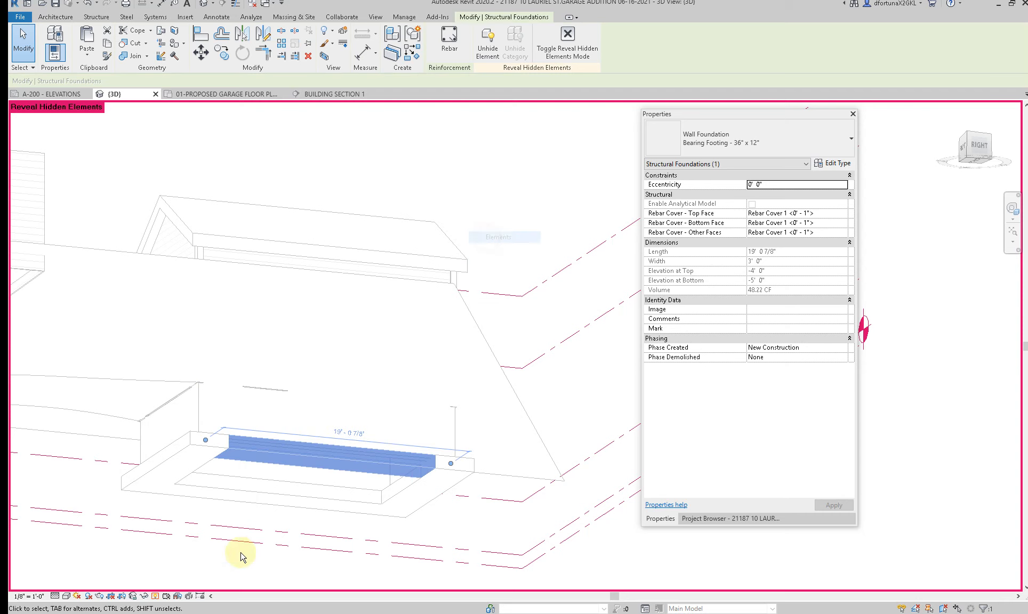
pyautogui.click(157, 596)
pyautogui.press('Escape')
# Step: Examine the garage, its footings and the driveway from the front, left and rear in the 3D view
pyautogui.keyDown('shift'); pyautogui.moveTo(314, 353); pyautogui.dragTo(431, 487, button='middle'); pyautogui.keyUp('shift')
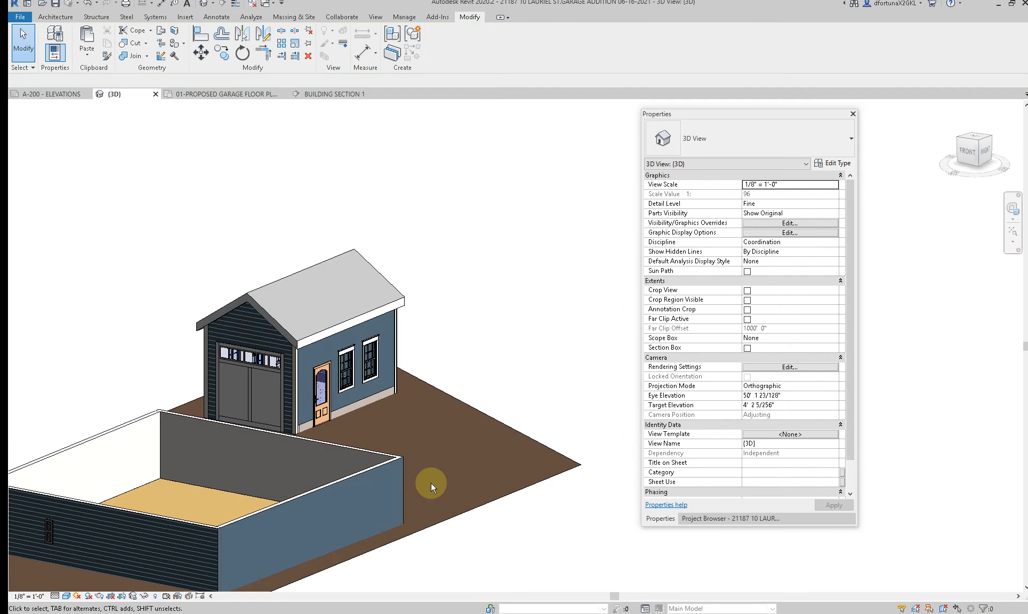
pyautogui.keyDown('shift'); pyautogui.moveTo(280, 427); pyautogui.dragTo(529, 484, button='middle'); pyautogui.keyUp('shift')
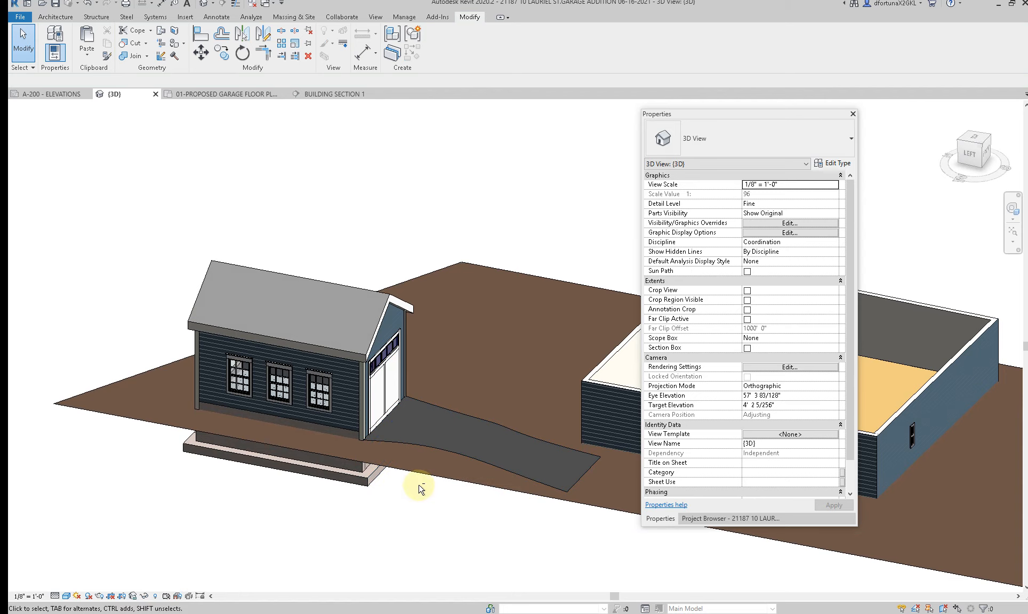
pyautogui.keyDown('shift'); pyautogui.moveTo(417, 483); pyautogui.dragTo(389, 490, button='middle'); pyautogui.keyUp('shift')
pyautogui.keyDown('shift'); pyautogui.moveTo(444, 520); pyautogui.dragTo(203, 503, button='middle'); pyautogui.keyUp('shift')
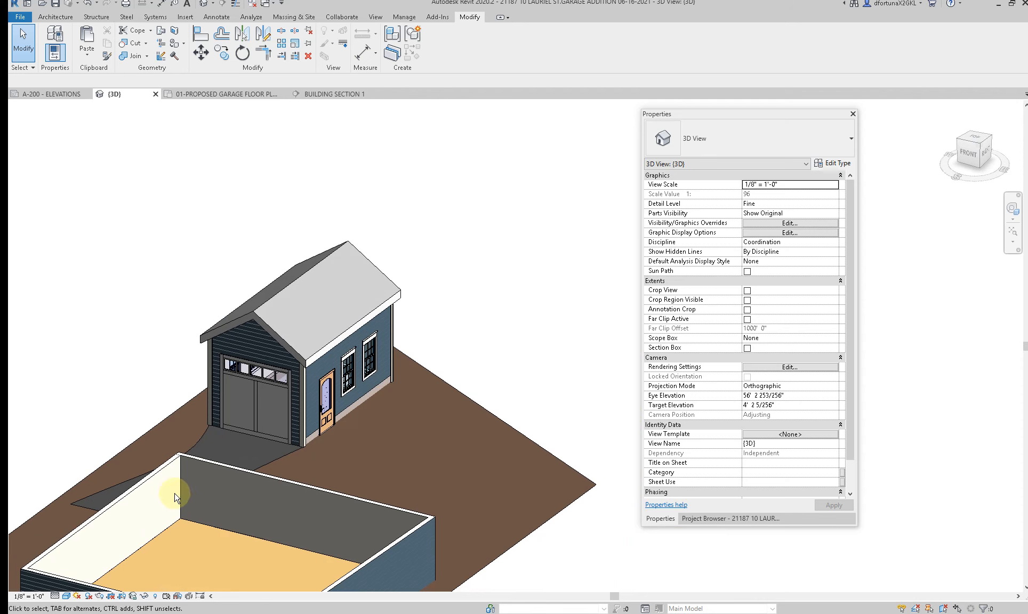
pyautogui.keyDown('shift'); pyautogui.moveTo(133, 475); pyautogui.dragTo(442, 511, button='middle'); pyautogui.keyUp('shift')
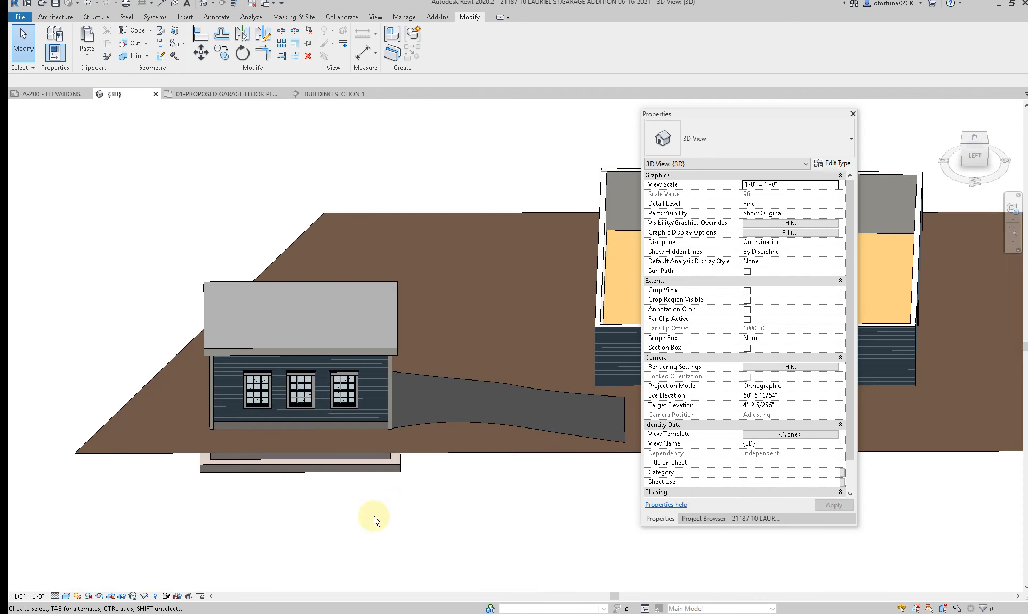
pyautogui.keyDown('shift'); pyautogui.moveTo(374, 518); pyautogui.dragTo(473, 521, button='middle'); pyautogui.keyUp('shift')
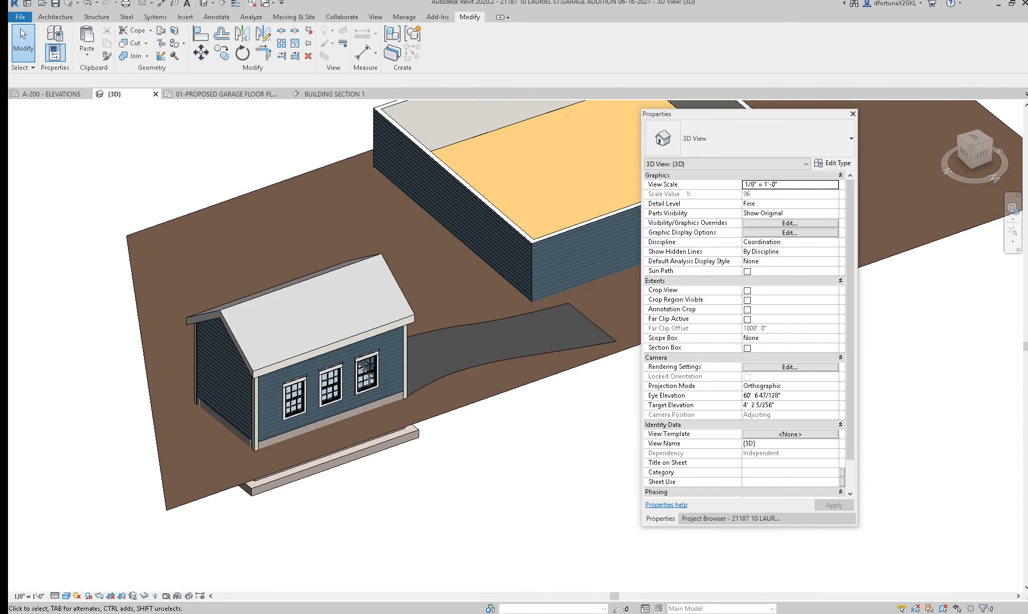